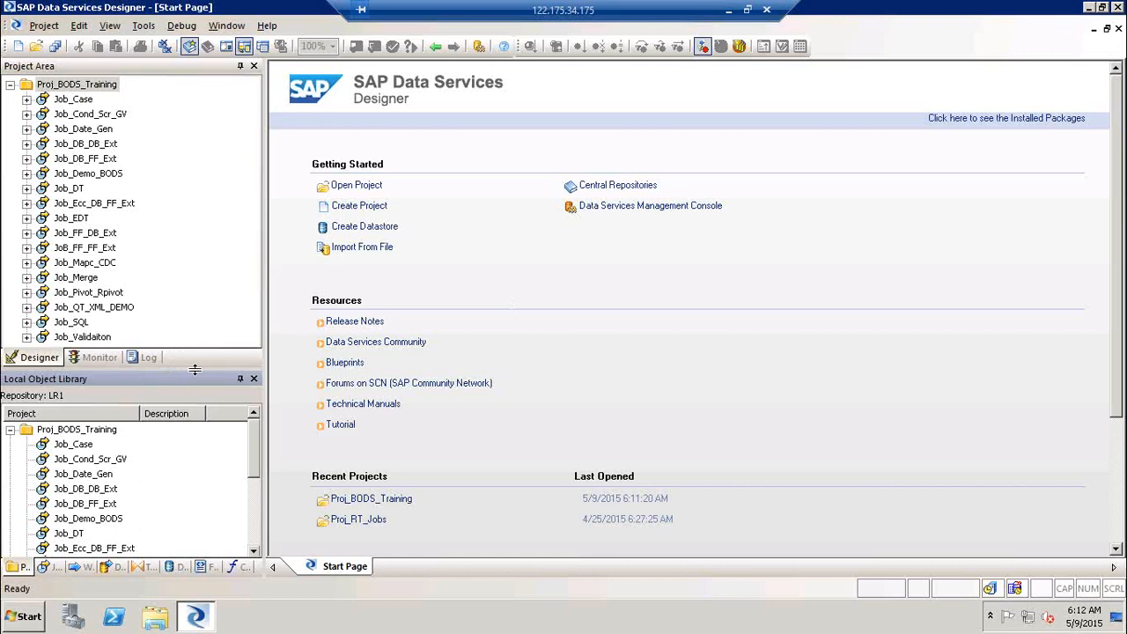
- Enlarge the local object library and open its transforms list with the Data Integrator group expanded
drag(194, 370, 197, 246)
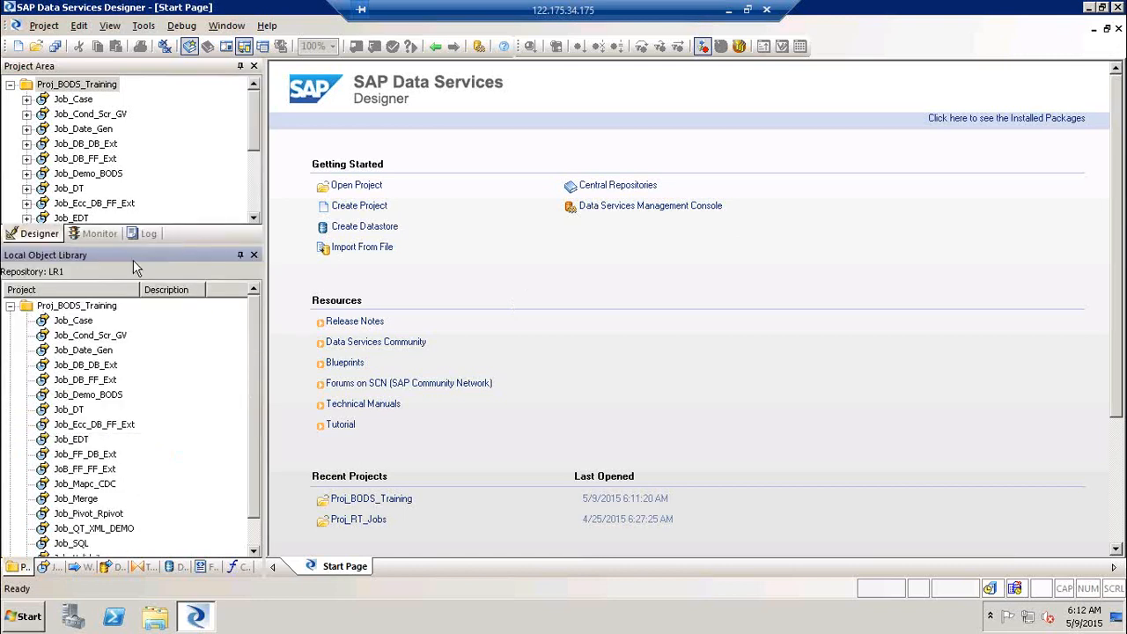
click(146, 567)
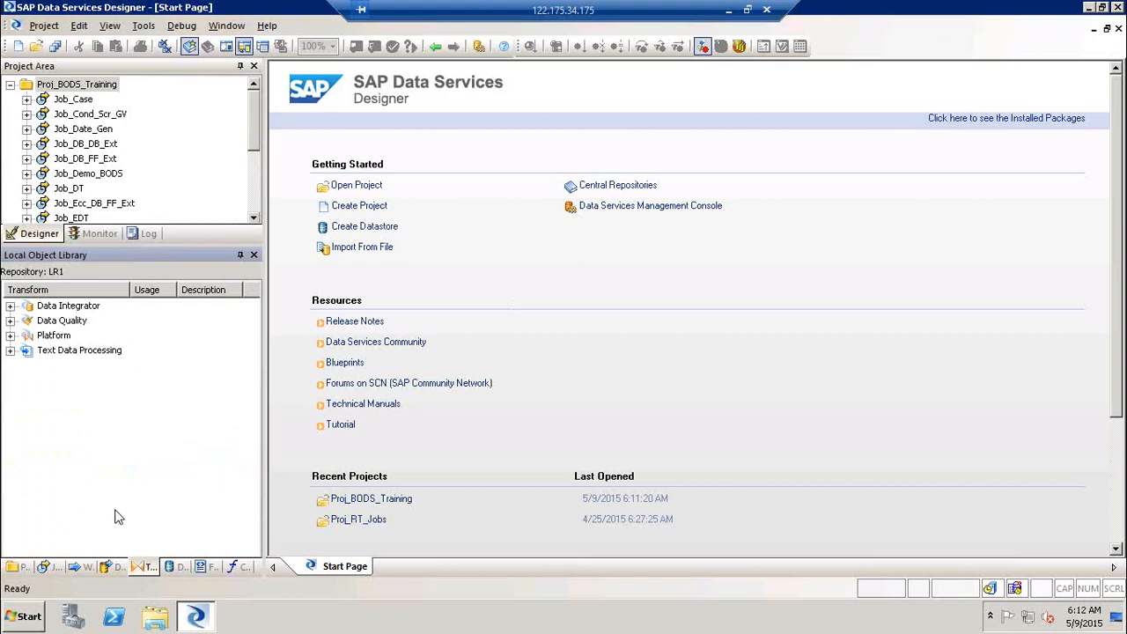
click(10, 306)
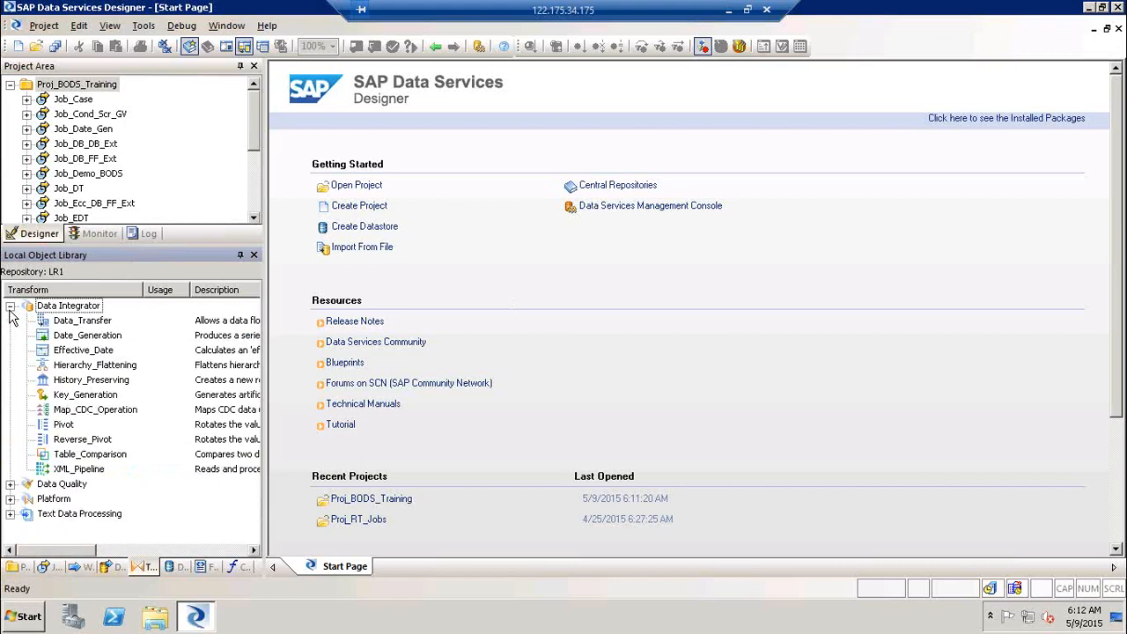
- Highlight the Hierarchy_Flattening, History_Preserving, Key_Generation, Pivot, Reverse_Pivot and Table_Comparison transforms to examine them
click(117, 371)
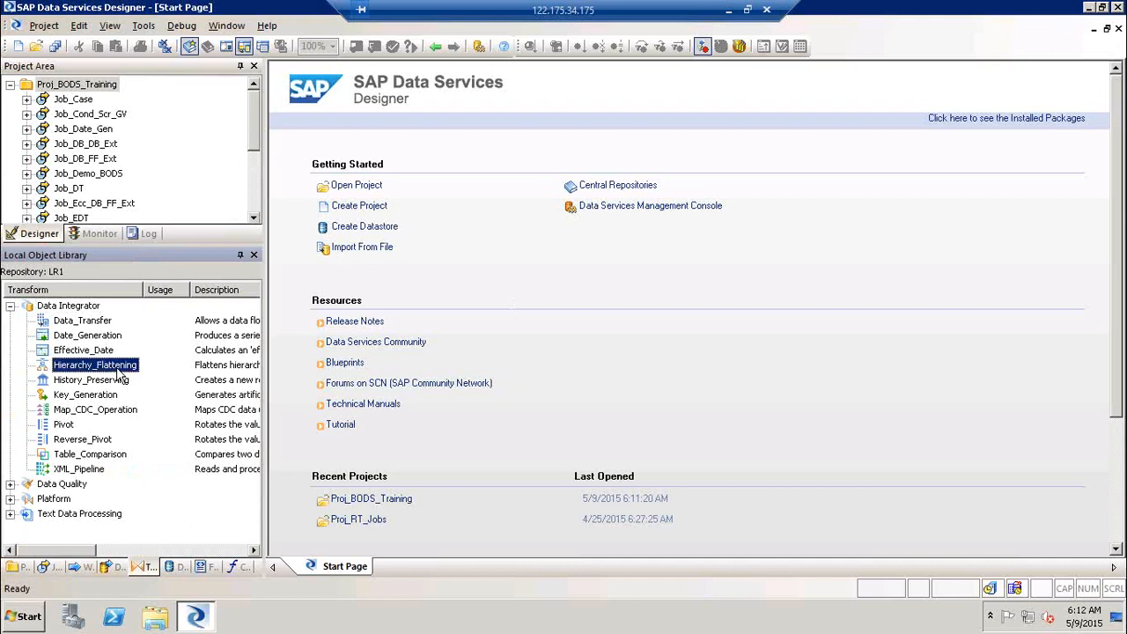
click(1089, 31)
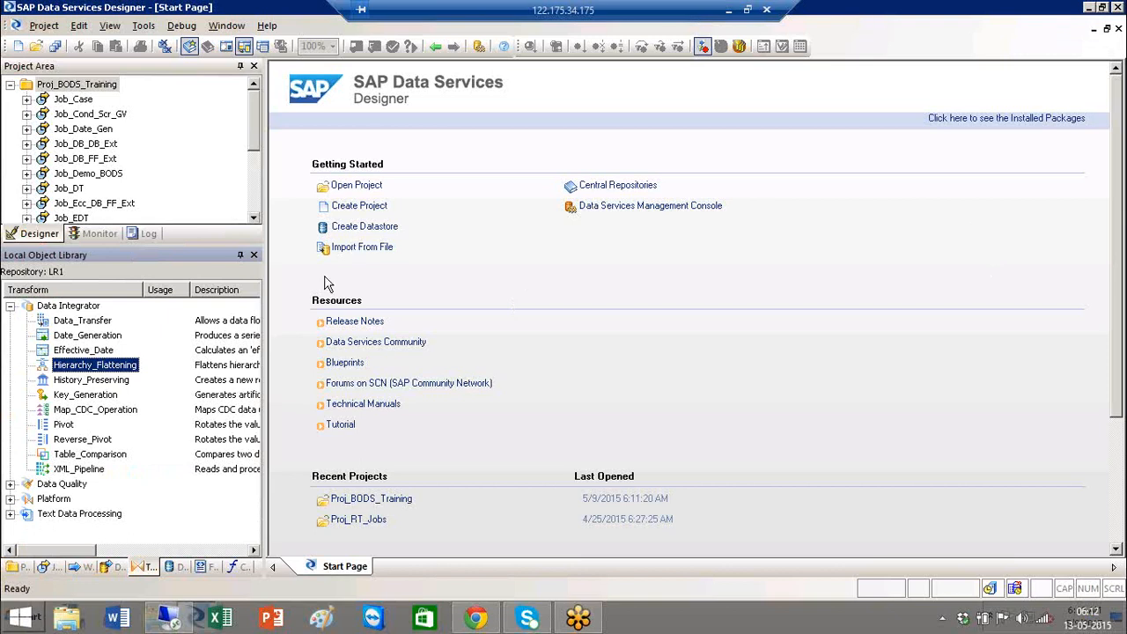
ctrl+click(92, 379)
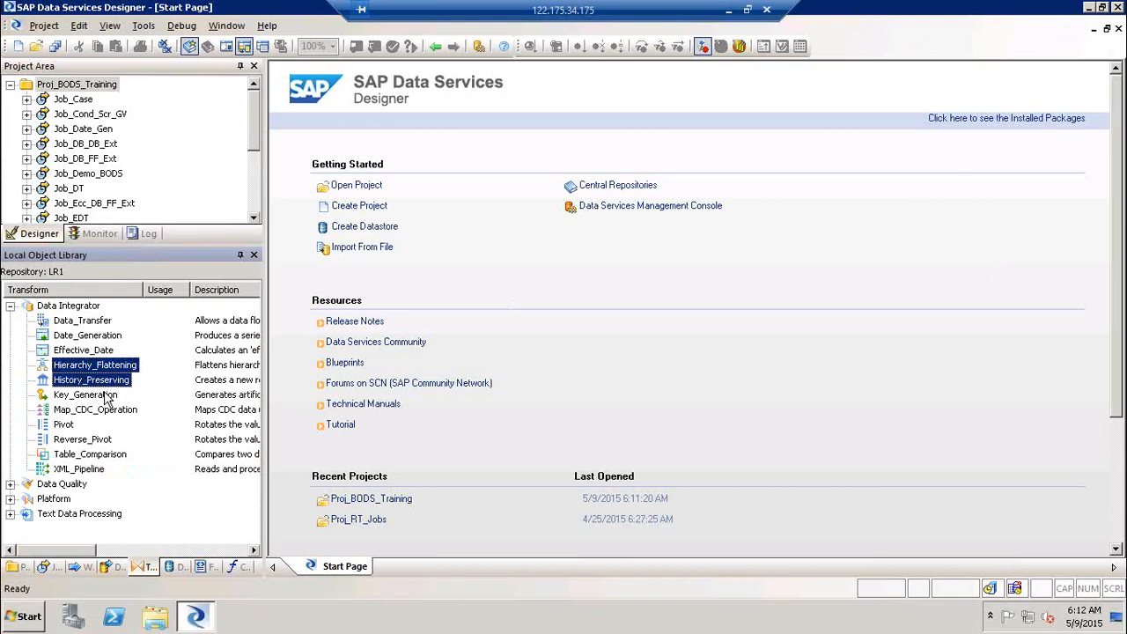
ctrl+click(103, 395)
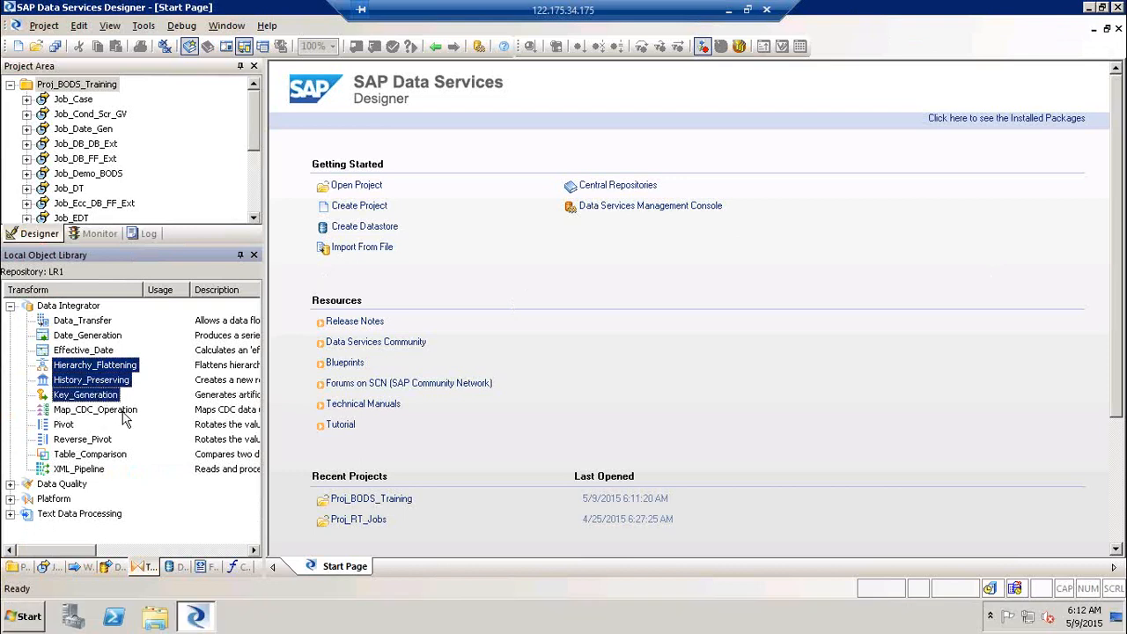
ctrl+click(65, 426)
ctrl+click(75, 440)
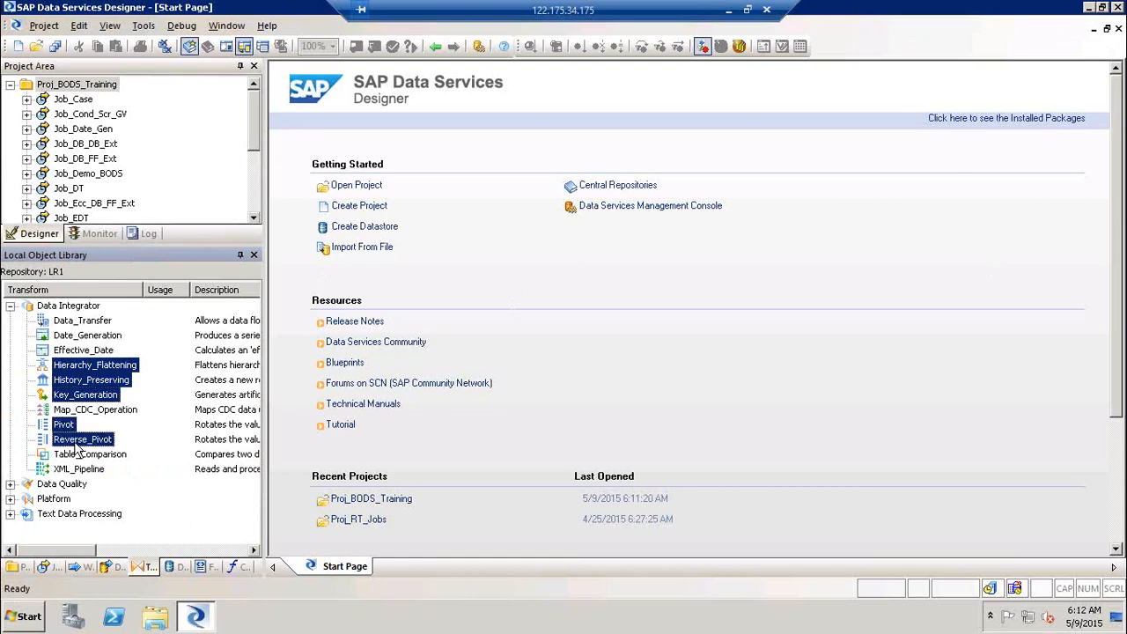
ctrl+click(83, 455)
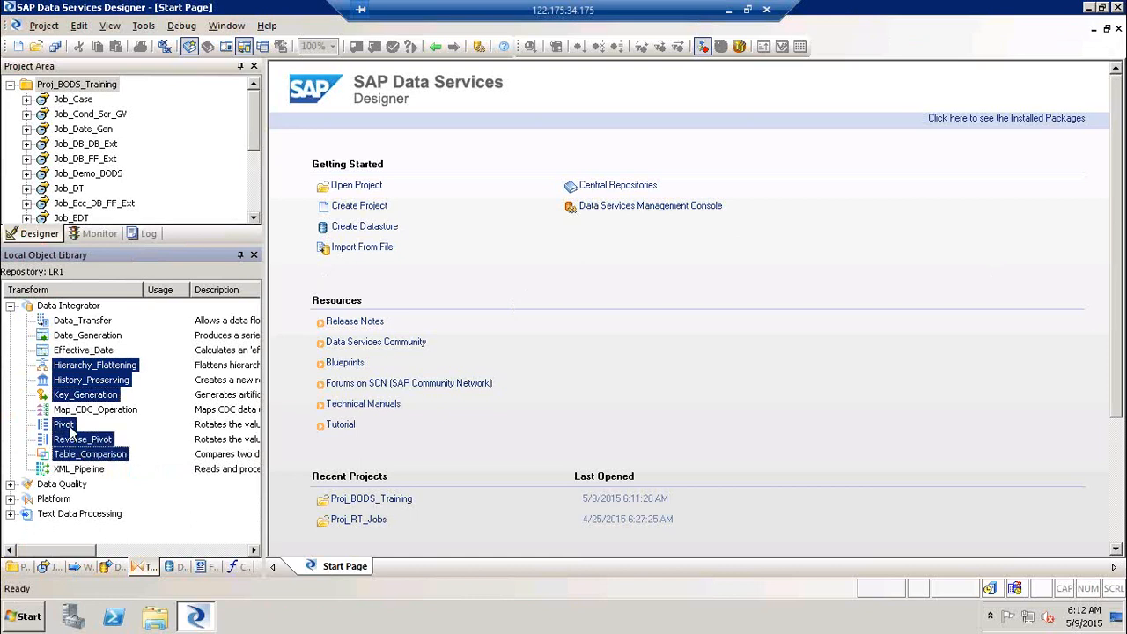
ctrl+click(71, 428)
ctrl+click(79, 438)
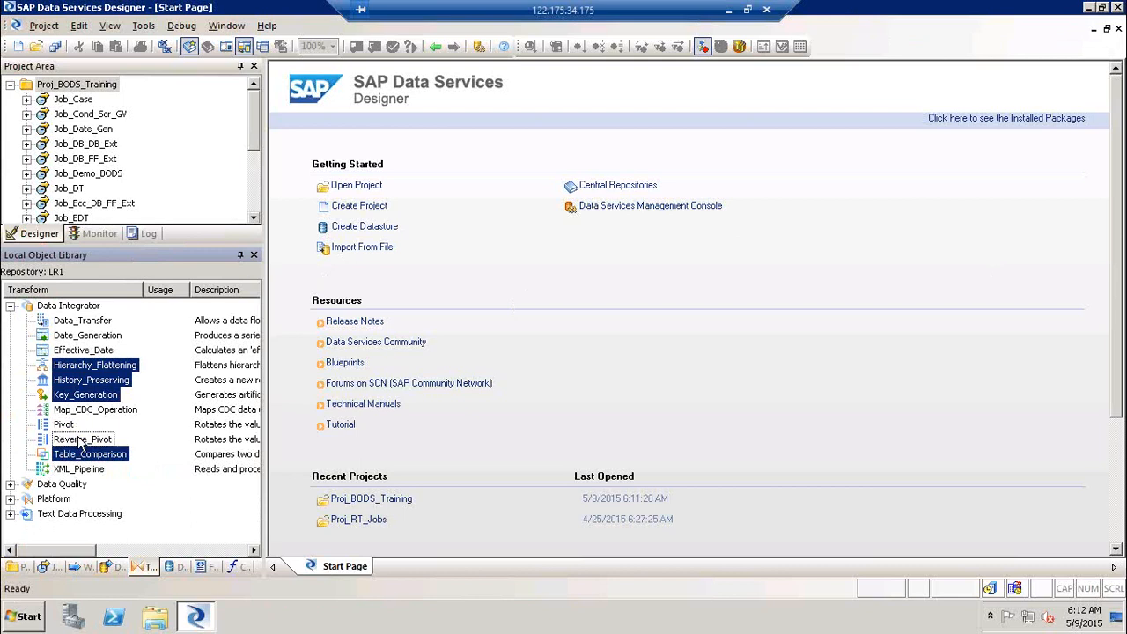
ctrl+click(101, 370)
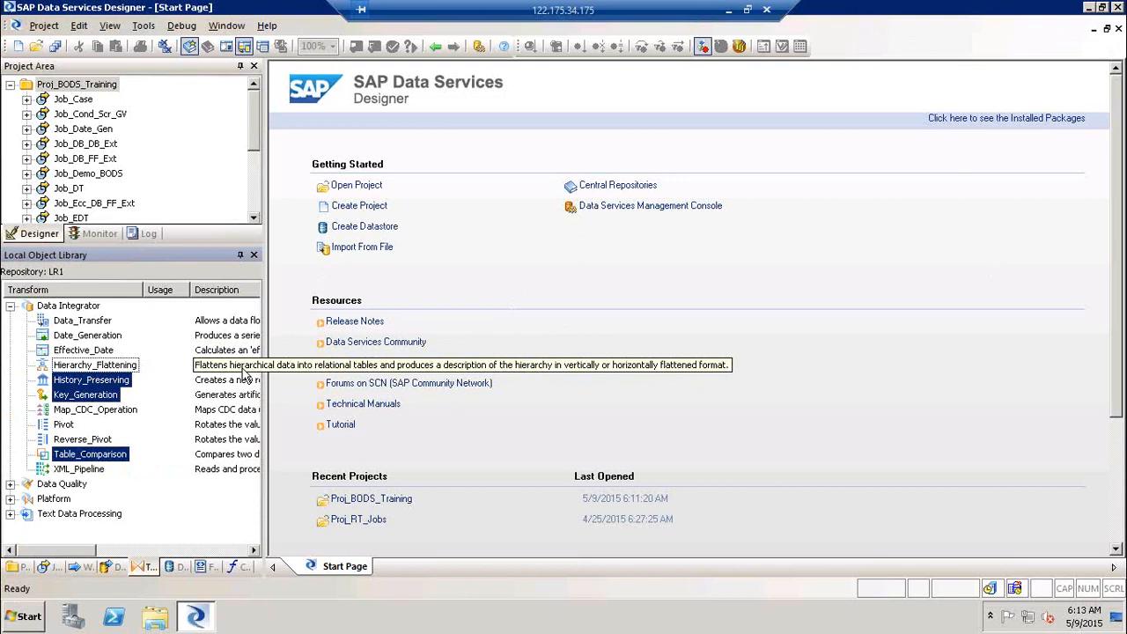
- Switch to Excel by launching excel from the Run dialog
key(super+r)
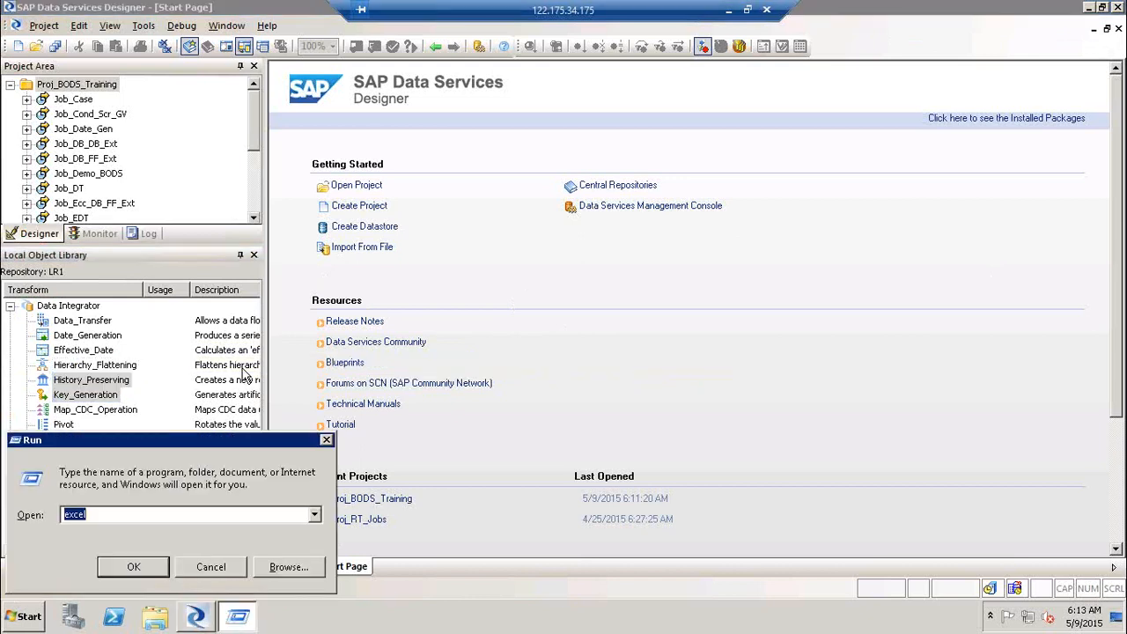
key(Return)
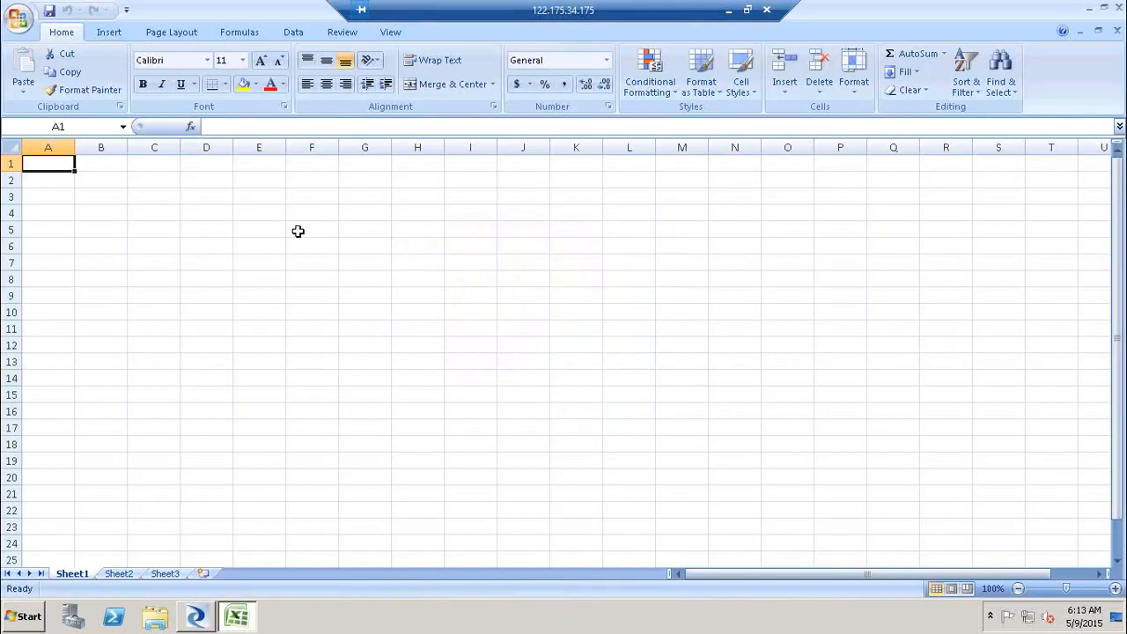
click(298, 231)
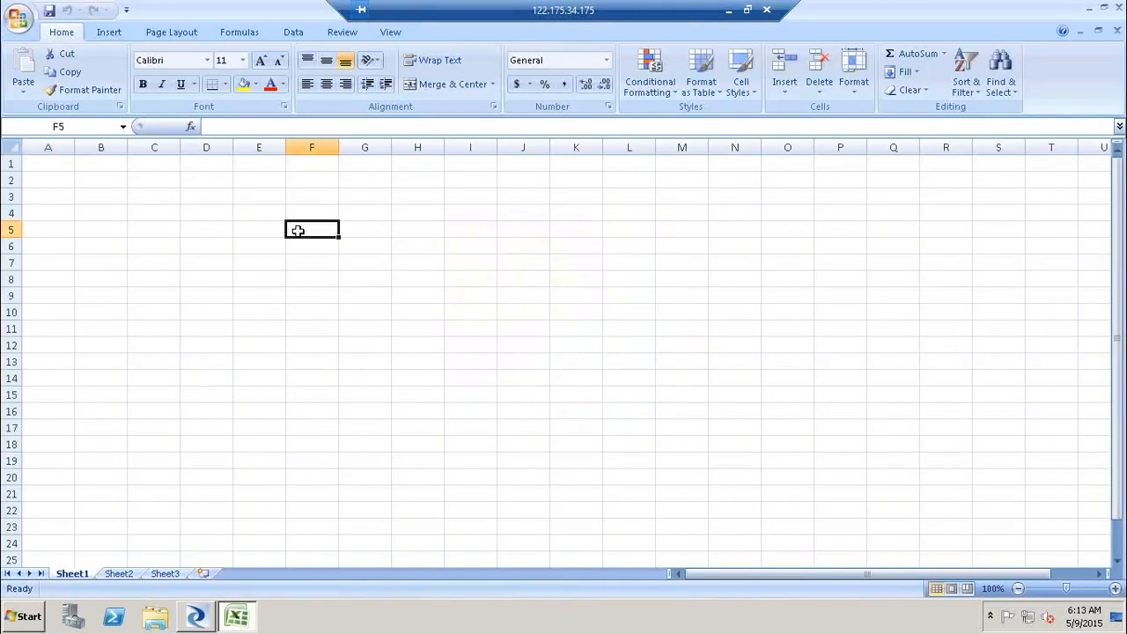
- Give cell F5 an outside border and enter A in it
click(225, 84)
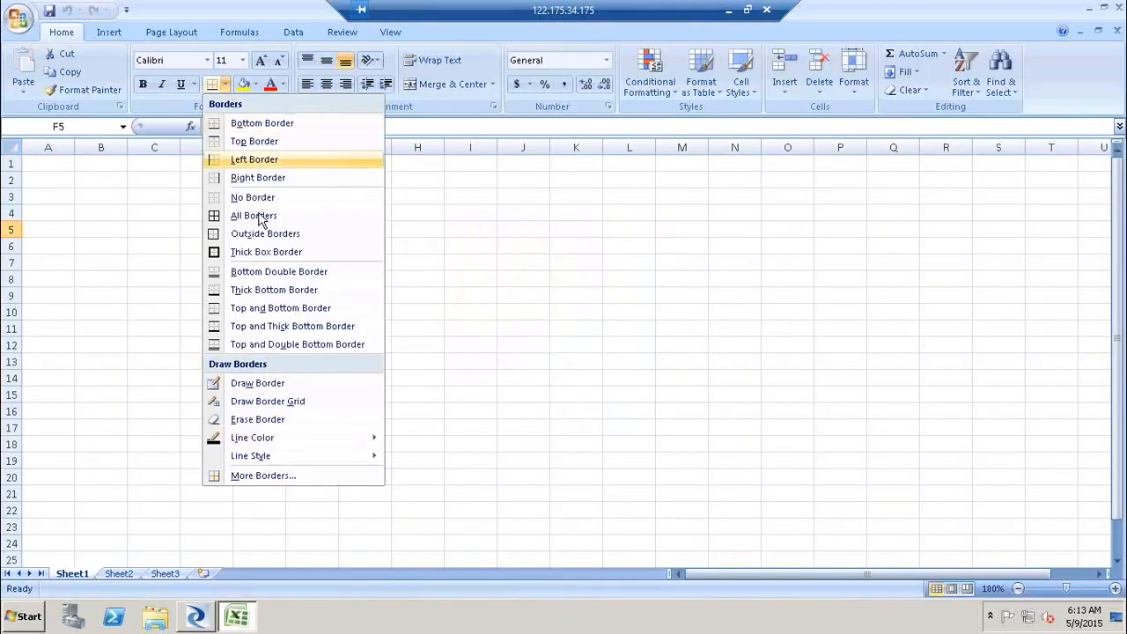
click(261, 235)
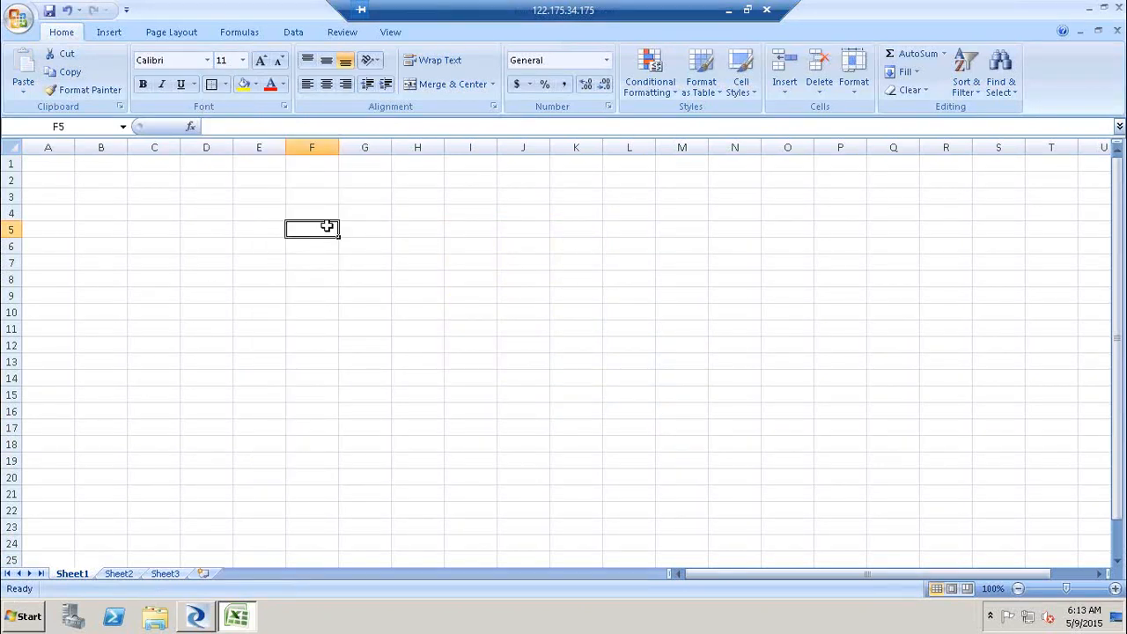
text(A)
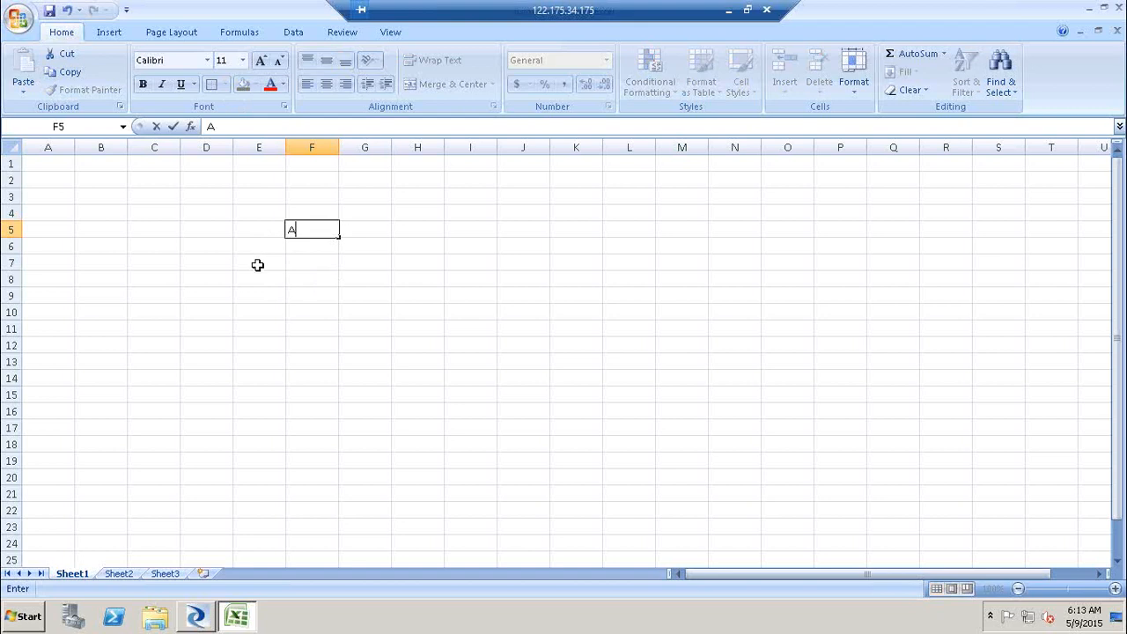
- Give cell E9 an outside border and enter B in it
click(264, 294)
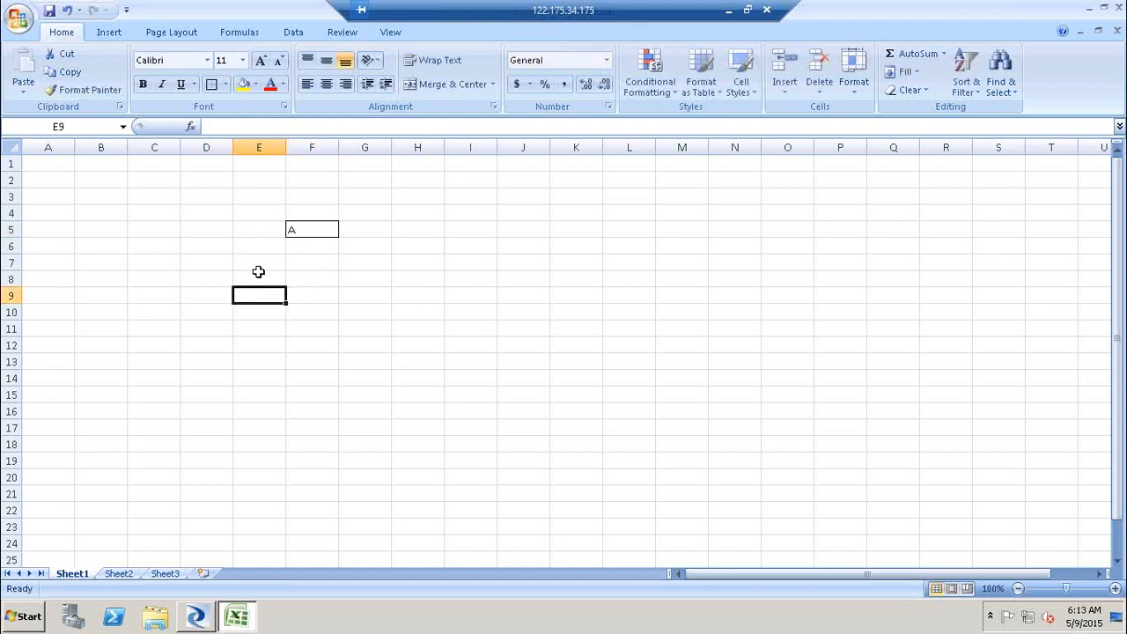
click(212, 88)
text(B)
- Enter C in cell G9 and D in cell D13
key(Tab)
key(Tab)
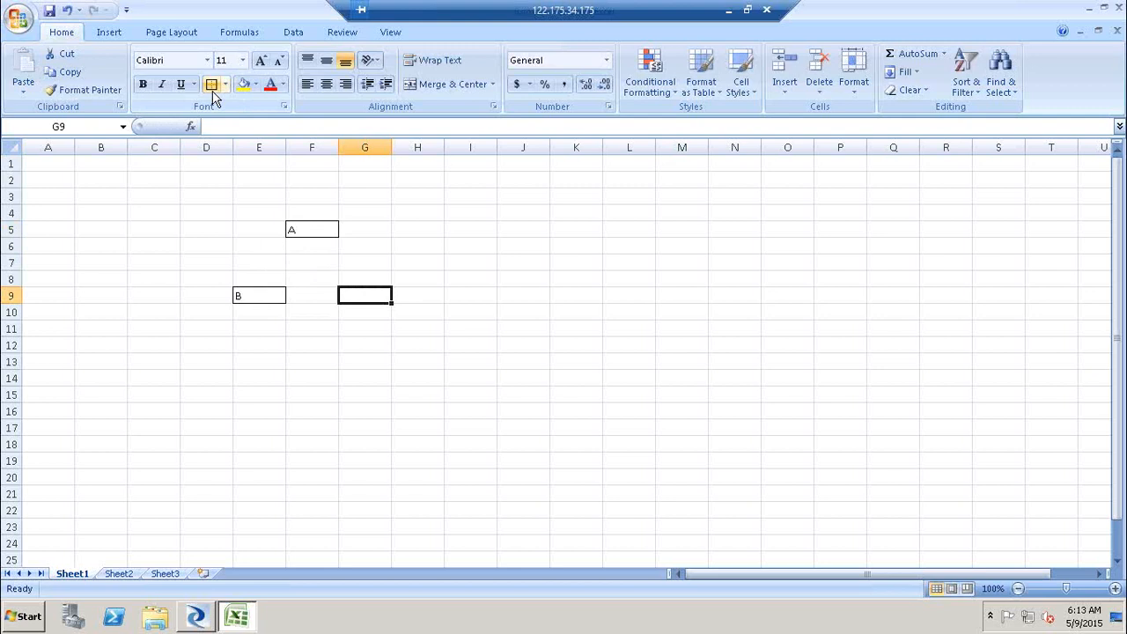
text(C)
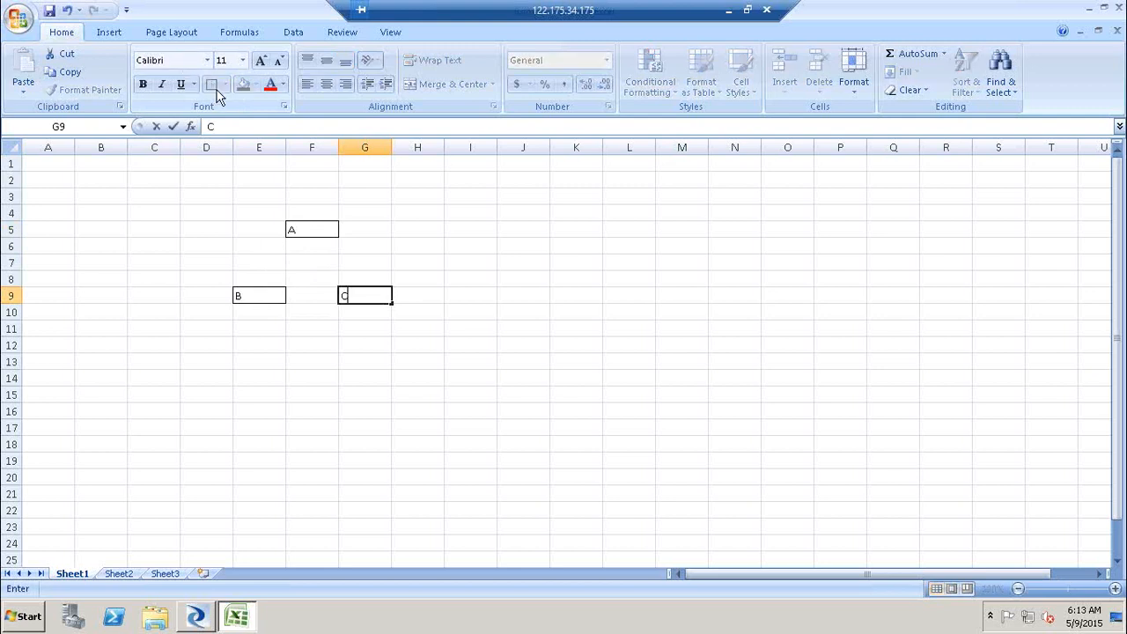
click(199, 359)
text(D)
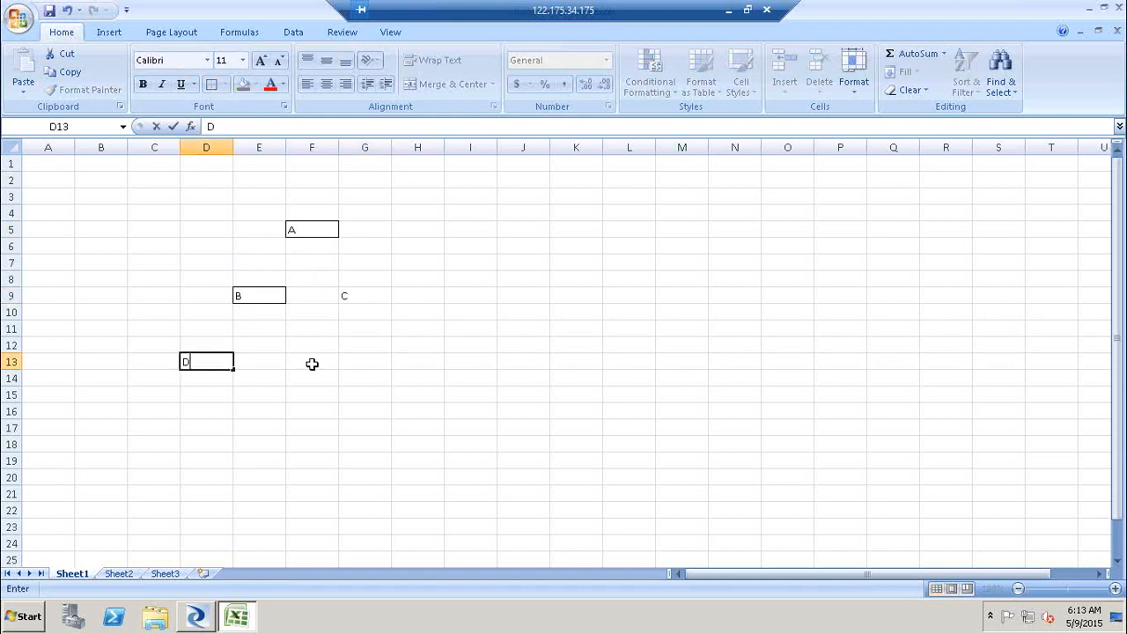
- Enter D in cell F13 and F in cell H13
click(311, 362)
text(D)
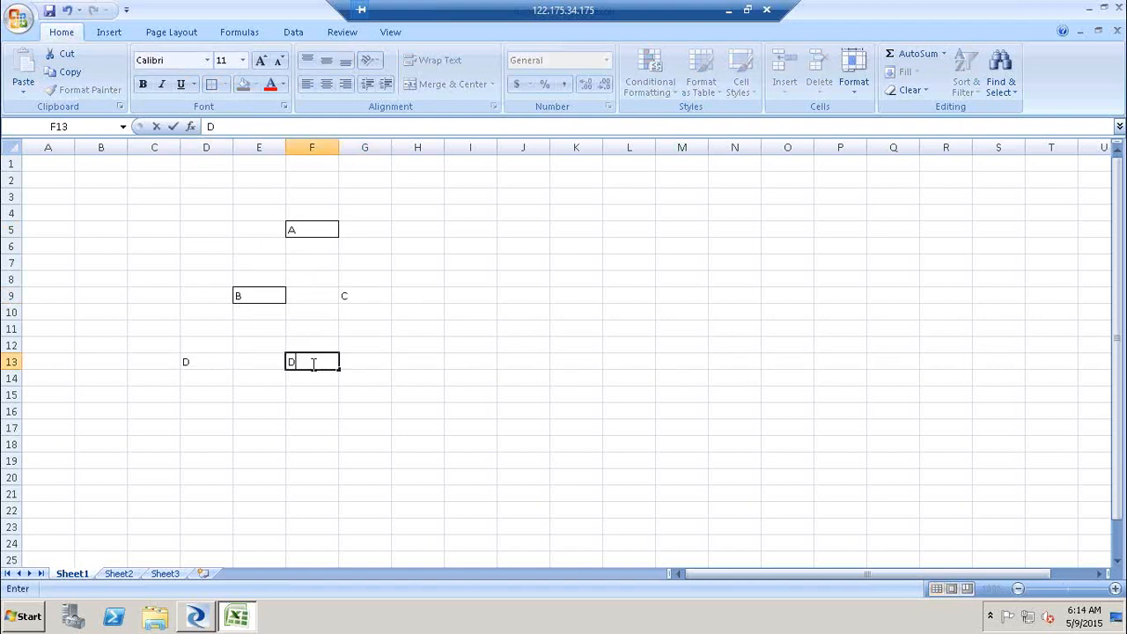
click(447, 364)
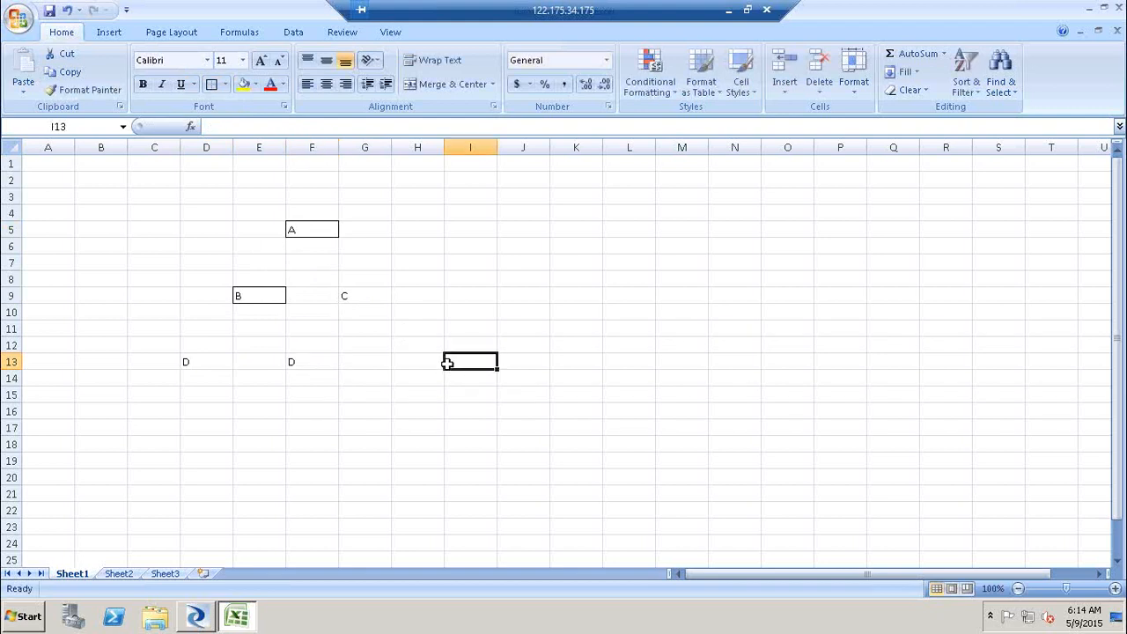
click(421, 363)
text(F)
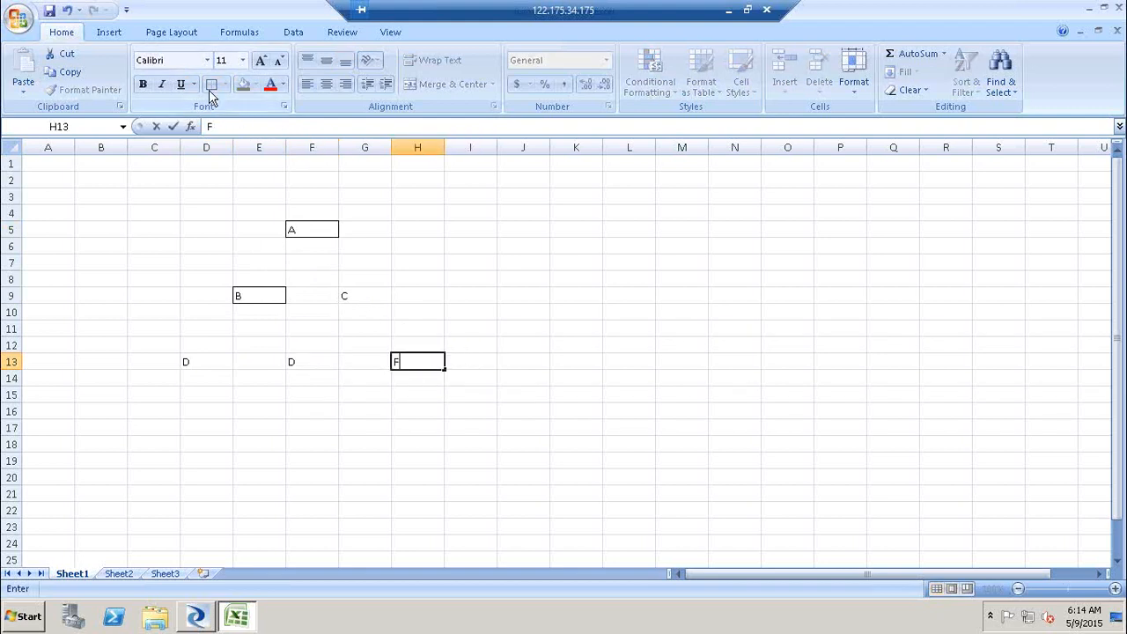
- Apply the outside border to cells F13, G9, H13 and D13
click(322, 361)
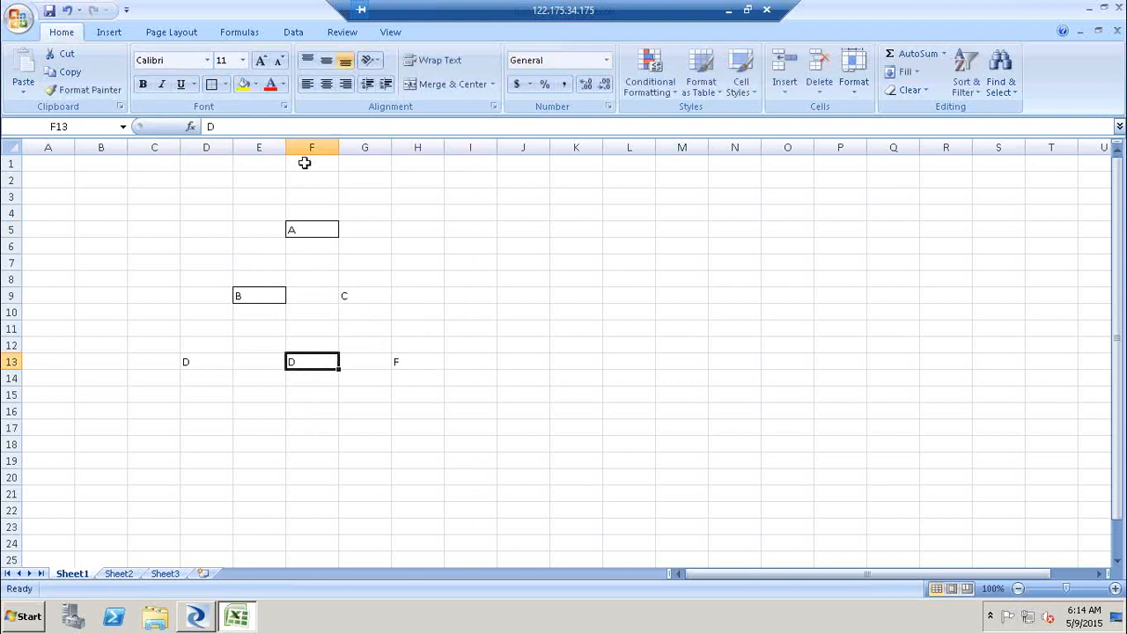
click(215, 92)
click(361, 294)
click(214, 84)
click(202, 359)
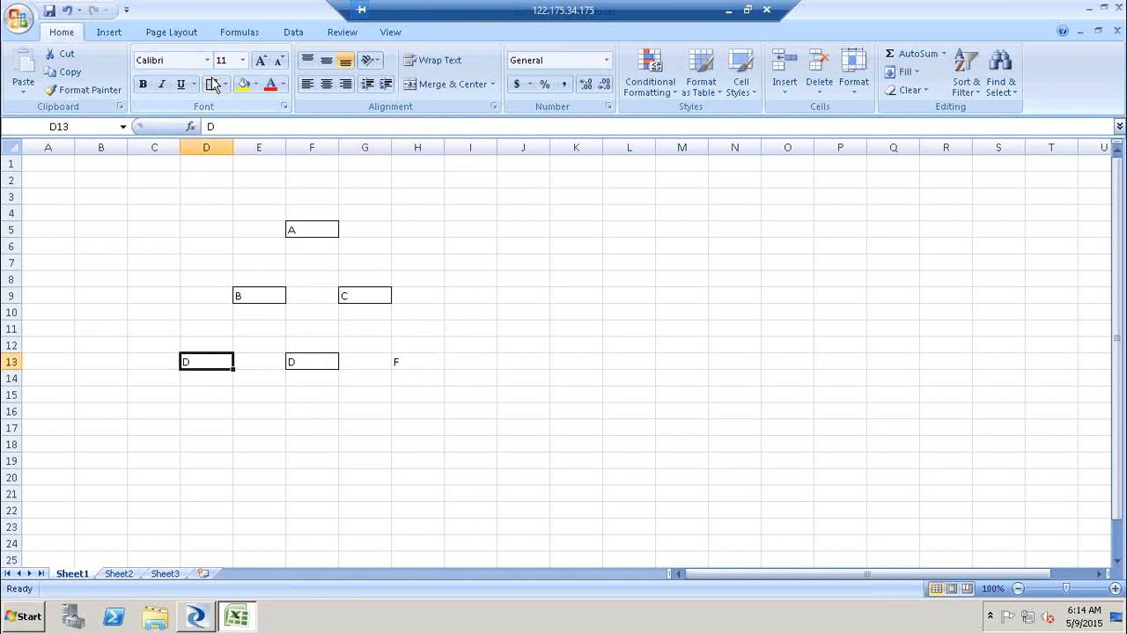
click(398, 358)
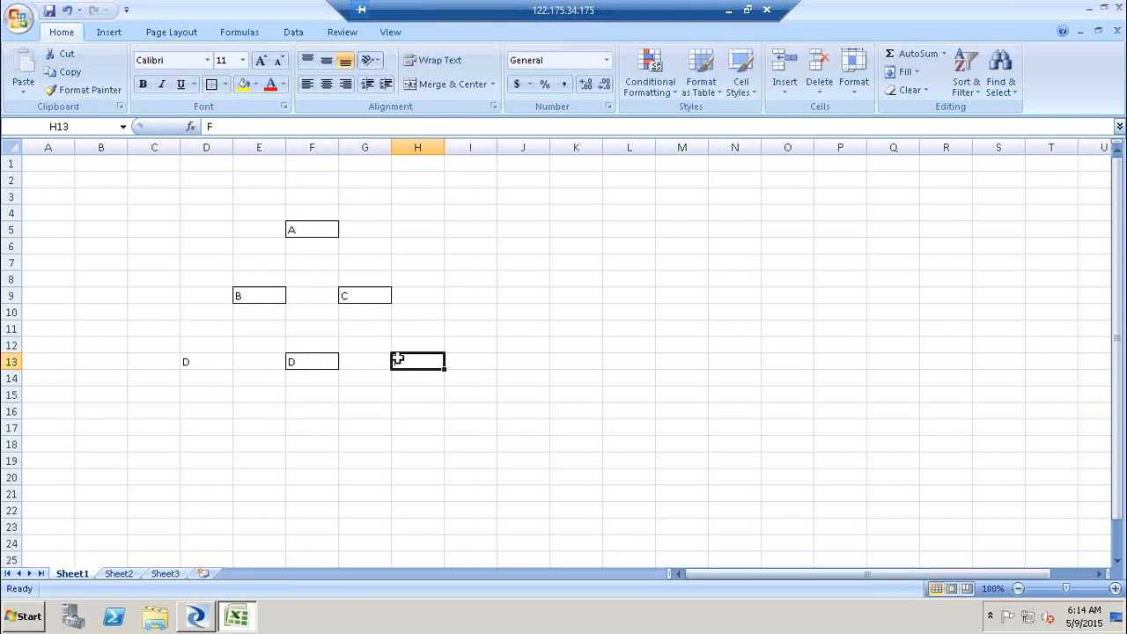
click(211, 85)
click(217, 360)
click(211, 87)
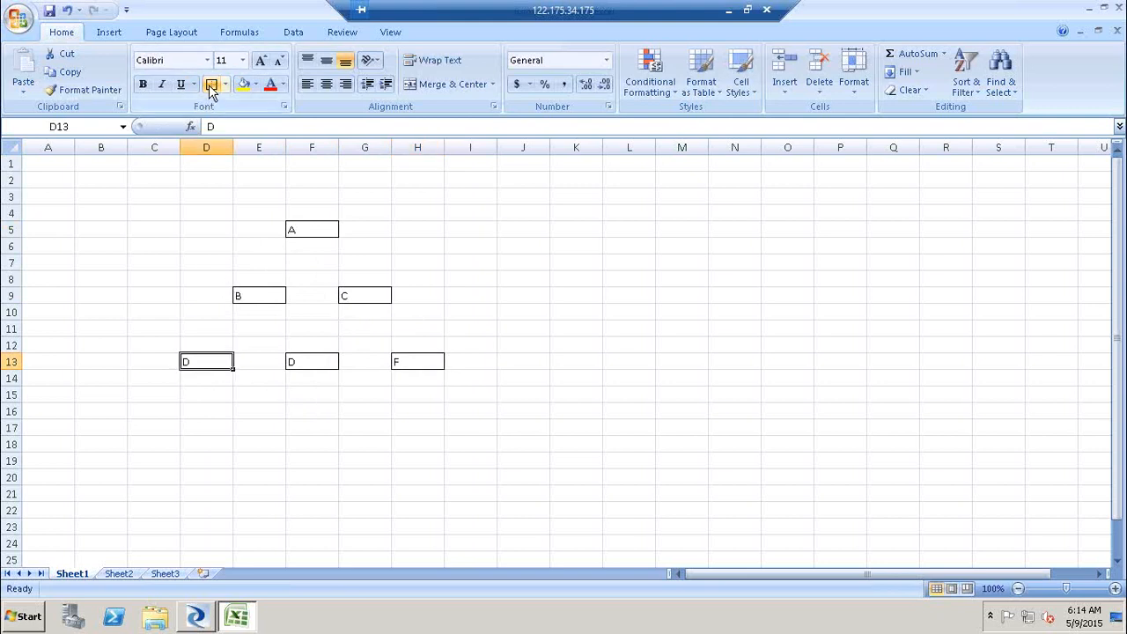
- Insert straight arrows from box A down to box B and from box B down to box D in D13
click(107, 31)
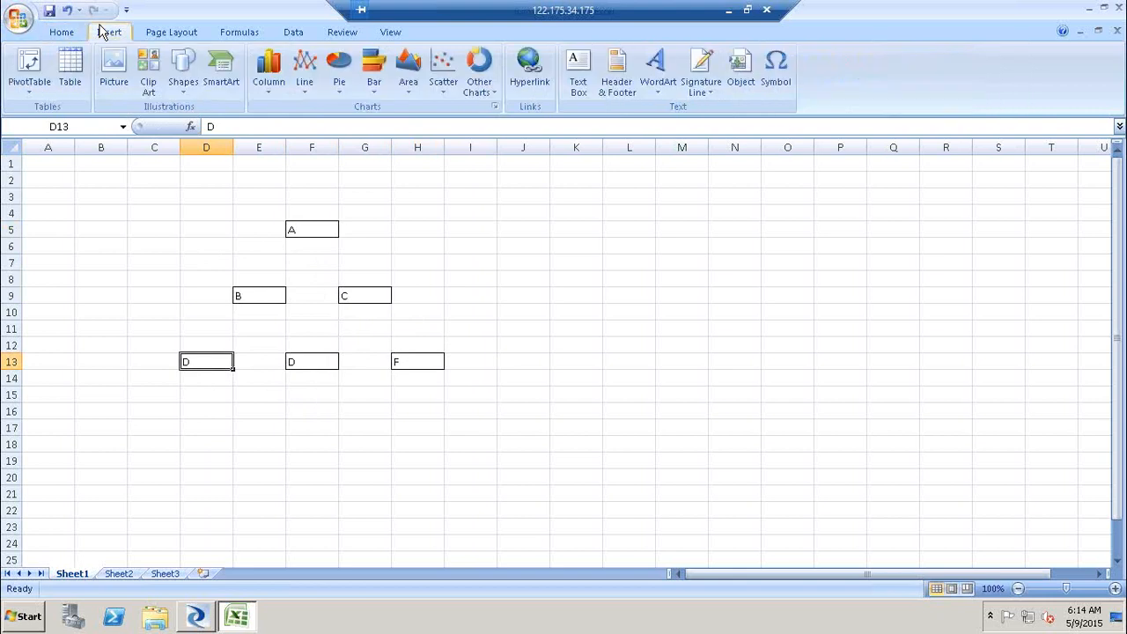
click(185, 81)
click(211, 123)
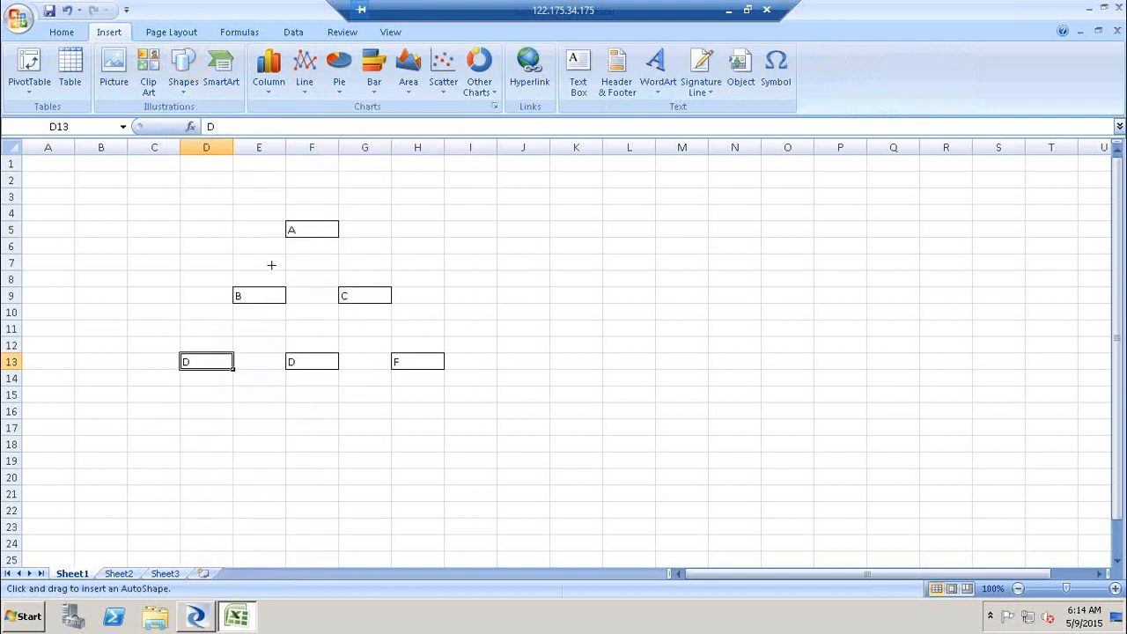
drag(303, 242, 267, 284)
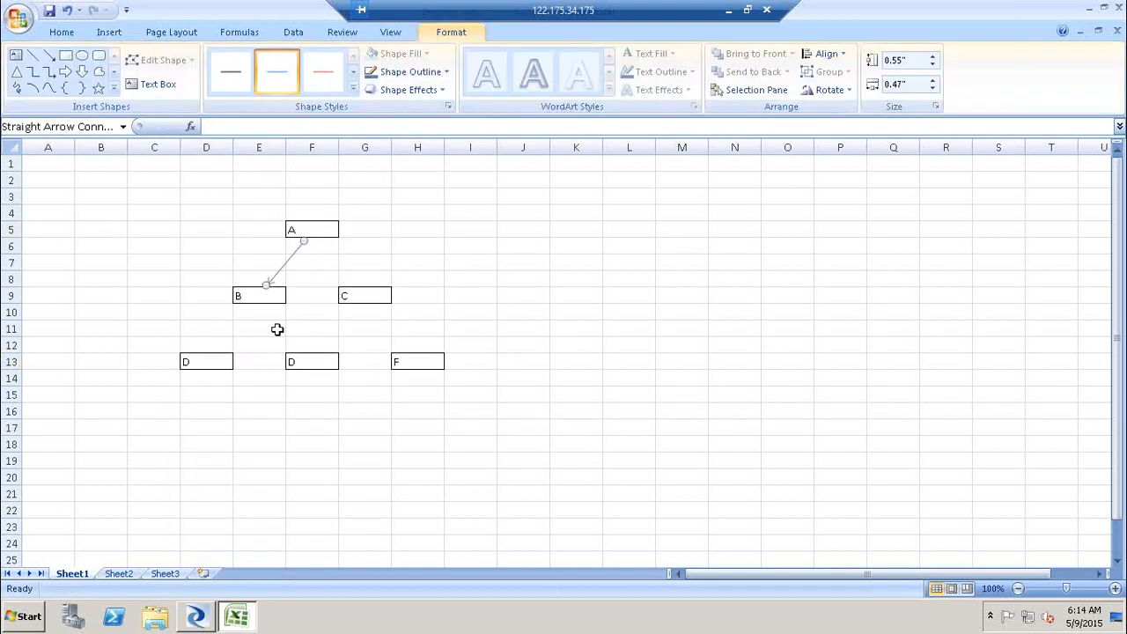
drag(280, 271, 226, 335)
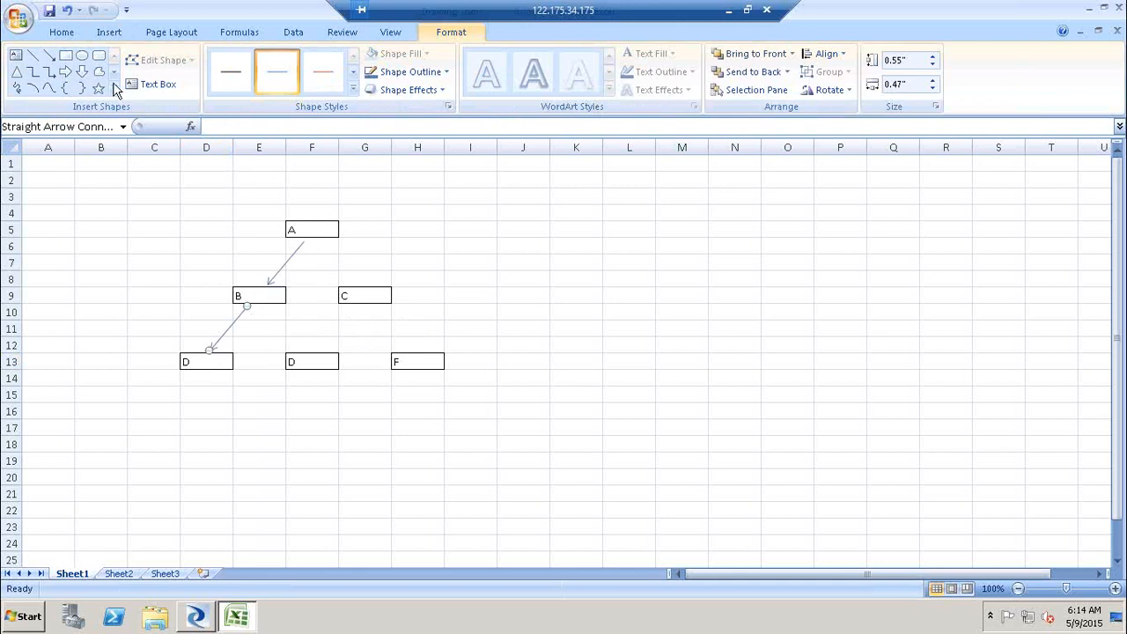
- Draw straight arrows from box A down to box C and from box C down to box F
click(48, 54)
mouse_move(305, 240)
mouse_down()
mouse_move(367, 294)
mouse_move(360, 288)
mouse_up()
click(49, 54)
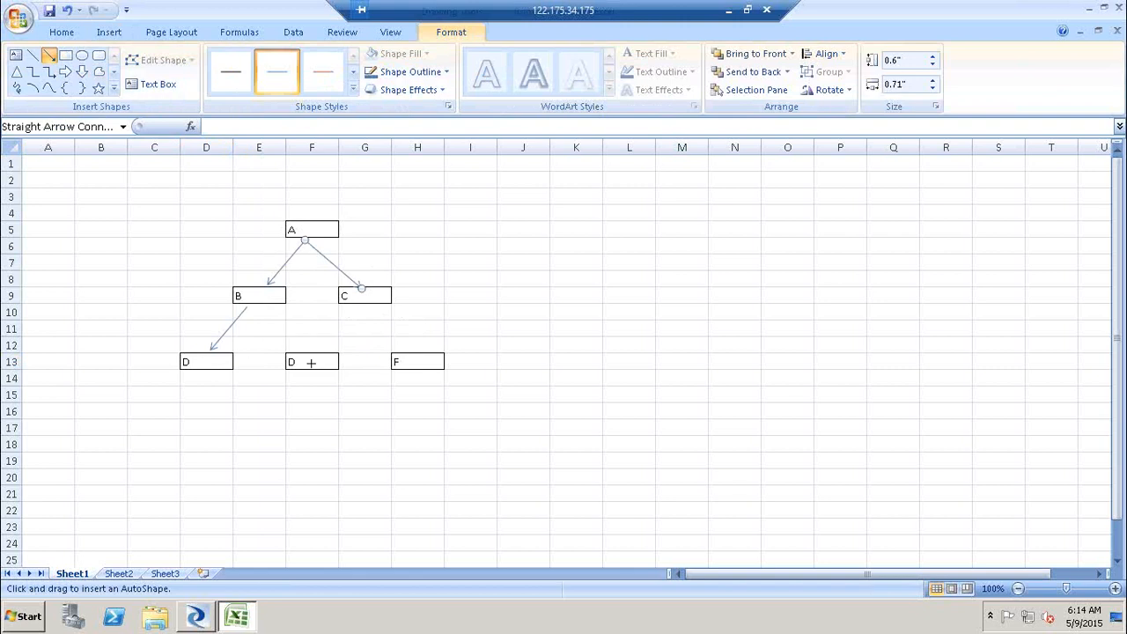
drag(363, 303, 419, 357)
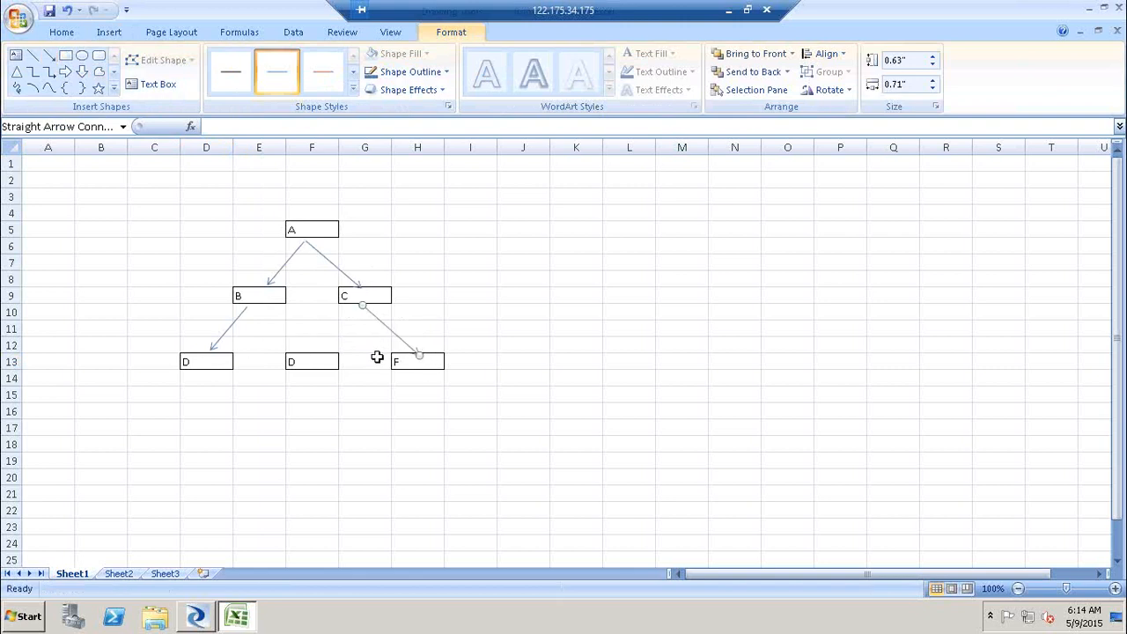
click(50, 54)
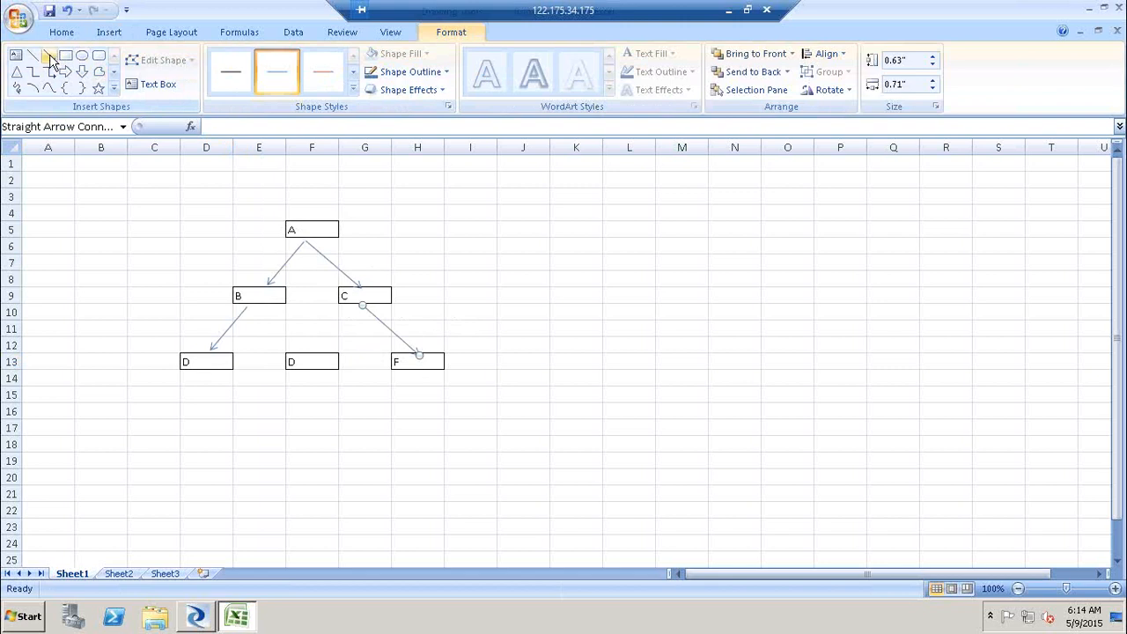
- Change the middle bottom box in F13 to E
click(303, 354)
text(E)
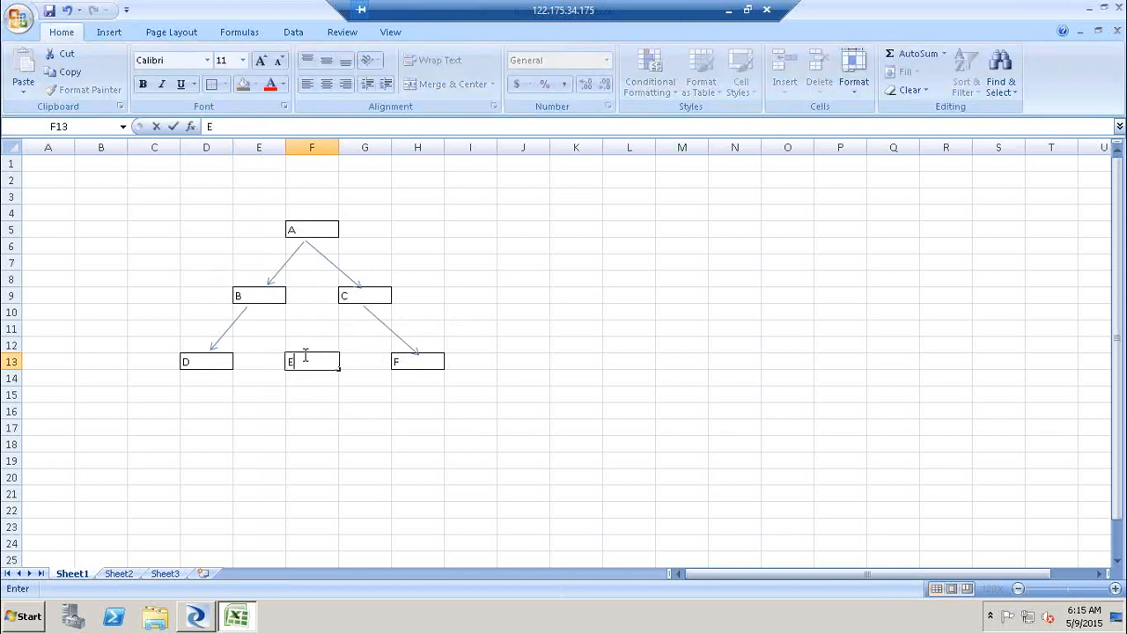
click(440, 459)
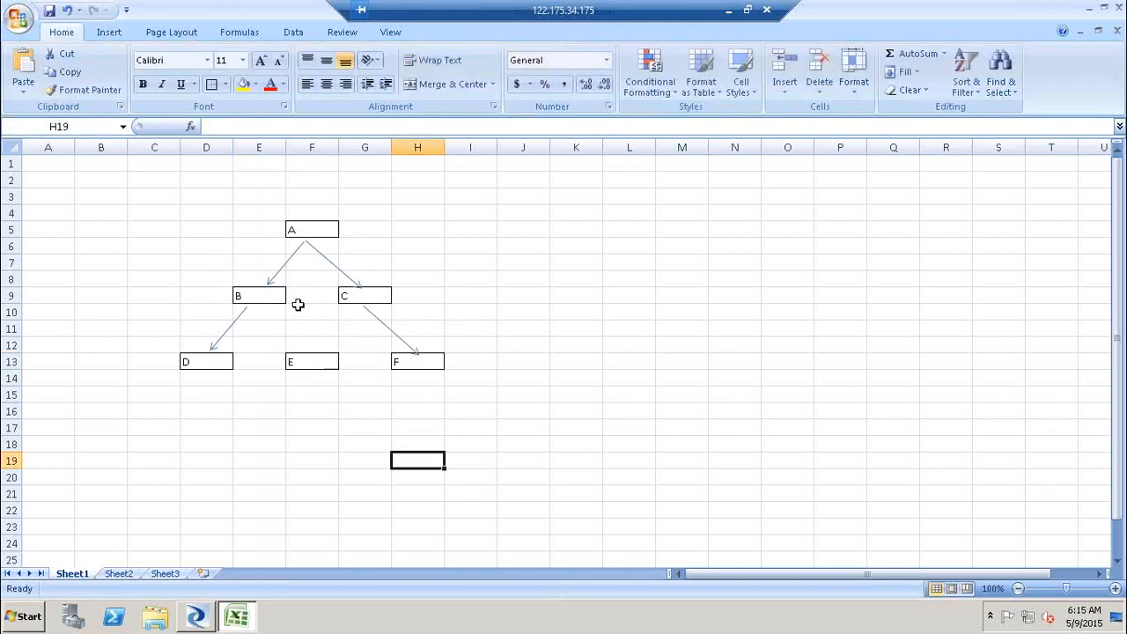
- Insert a straight arrow from box B down to box E
click(115, 34)
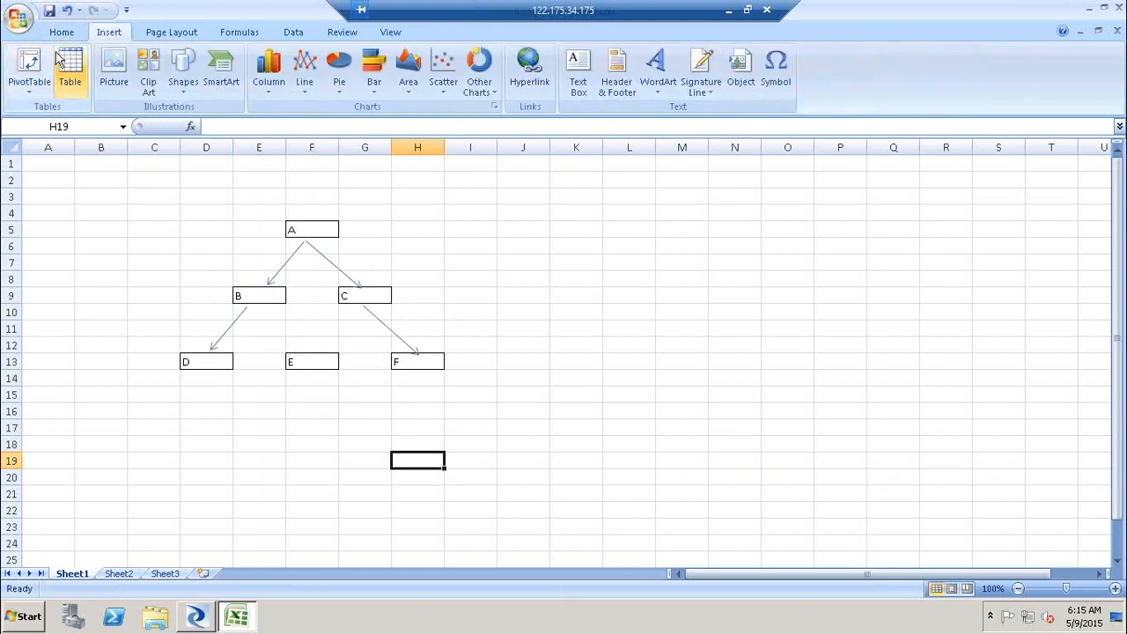
click(183, 77)
click(209, 128)
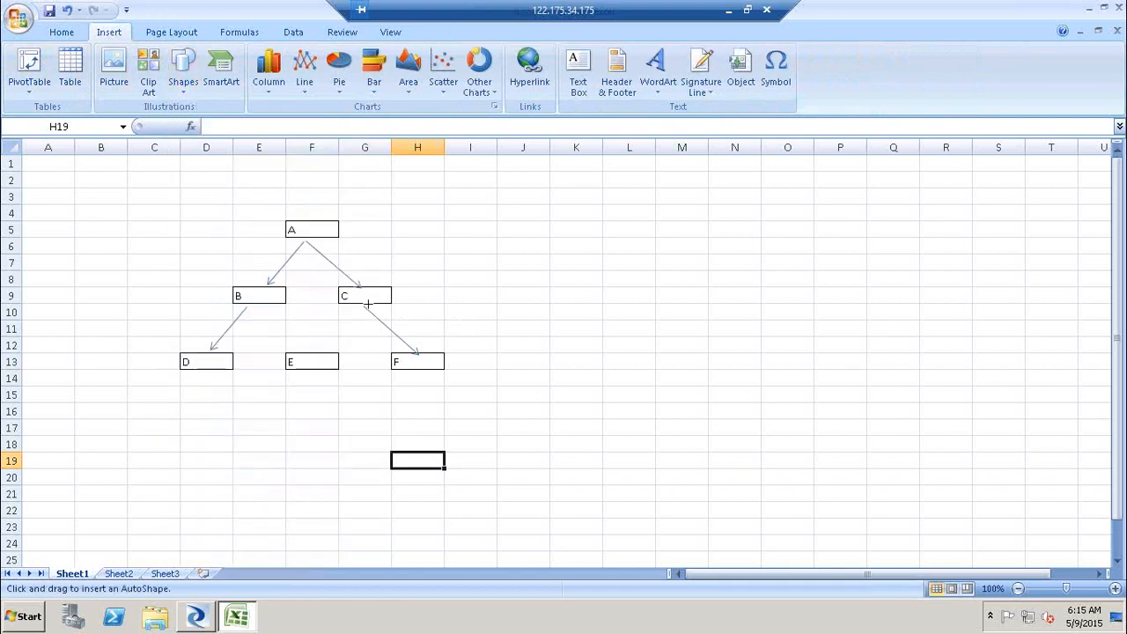
drag(314, 356, 308, 348)
click(661, 296)
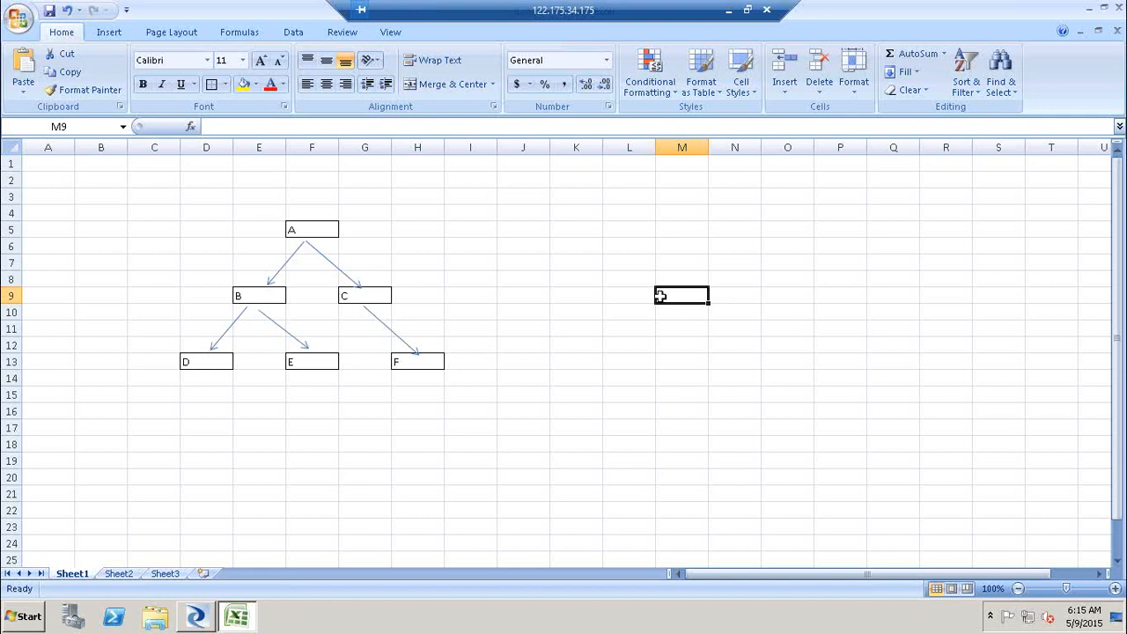
click(130, 216)
drag(534, 291, 460, 445)
drag(458, 381, 458, 381)
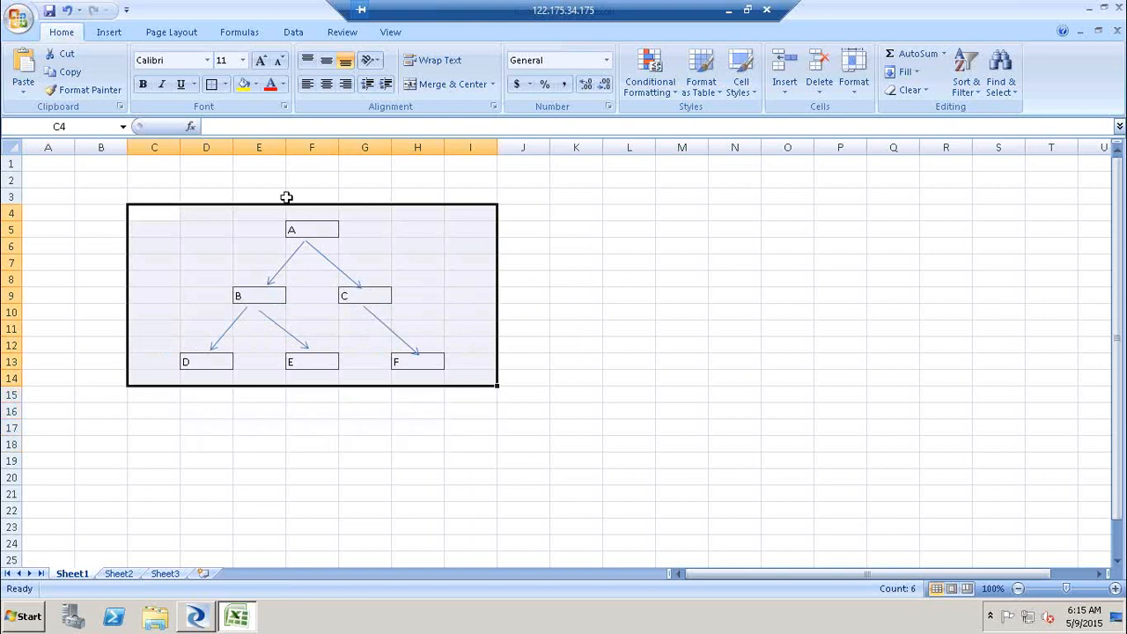
- Add role labels Sr. Mgr in H5, Mgr in D9 and Lead in H9 beside boxes A, B and C
click(410, 236)
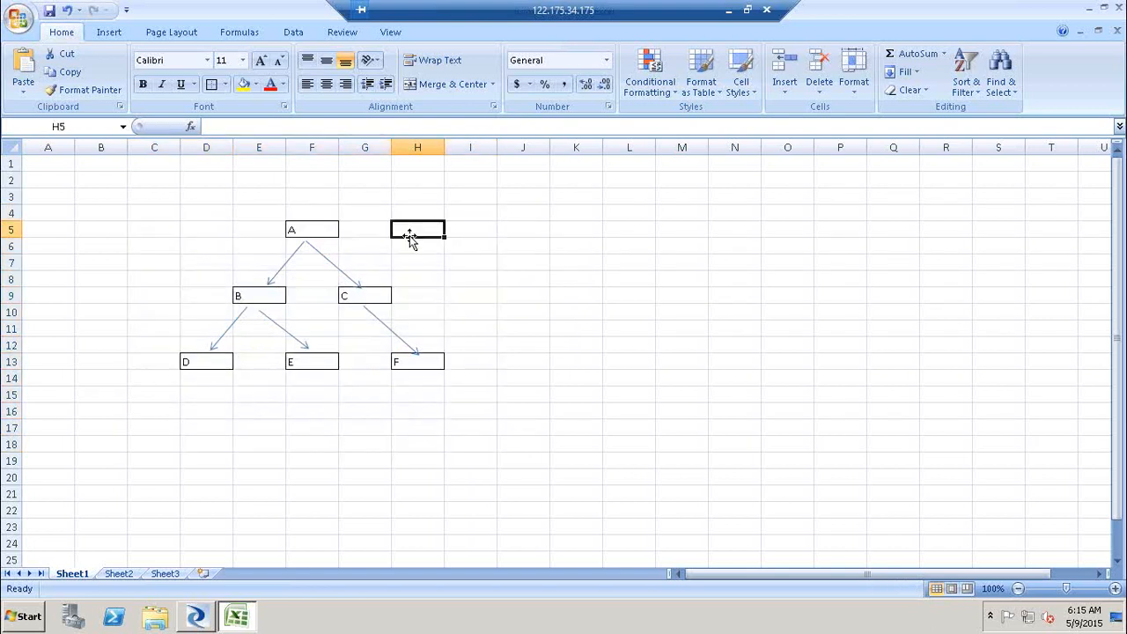
text(Sr. Mgr)
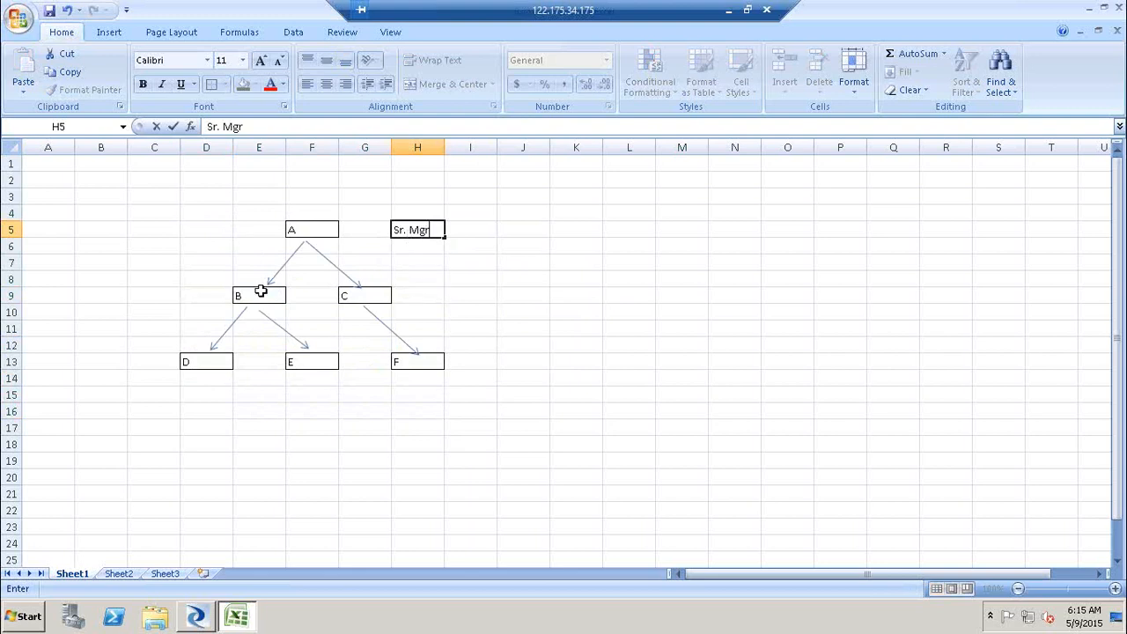
drag(192, 304, 196, 297)
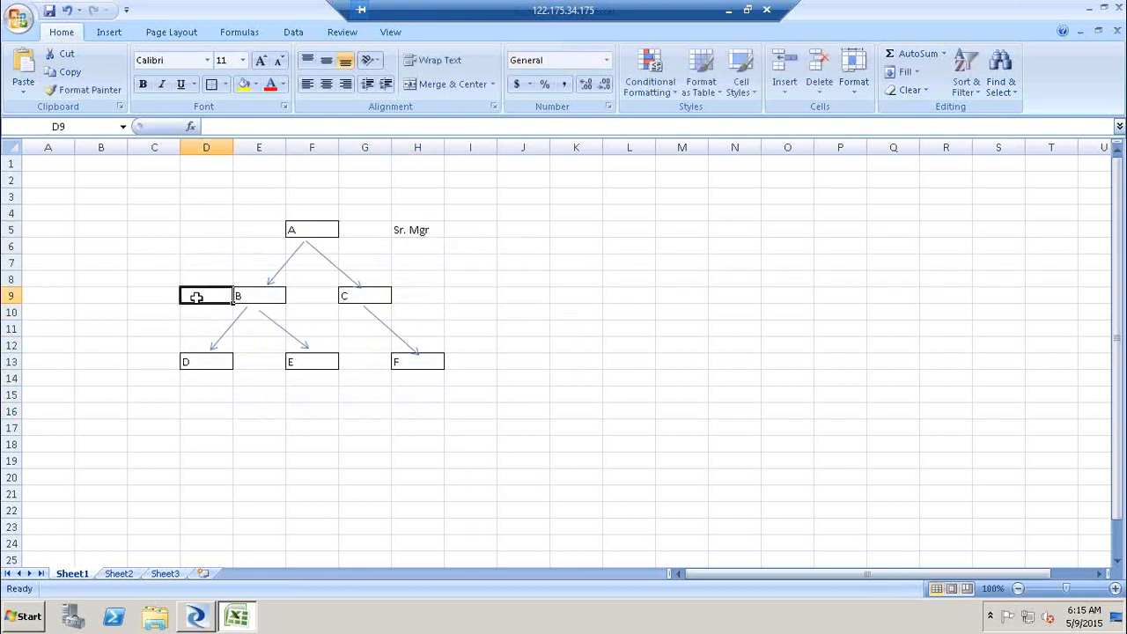
text(Mgr)
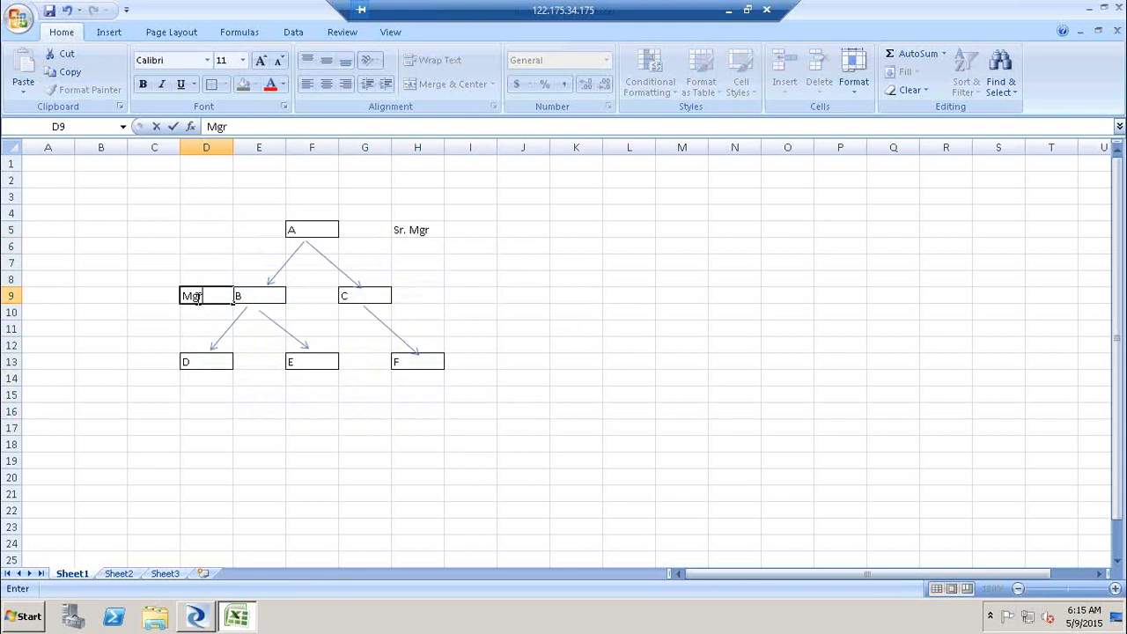
click(435, 291)
text(Lead)
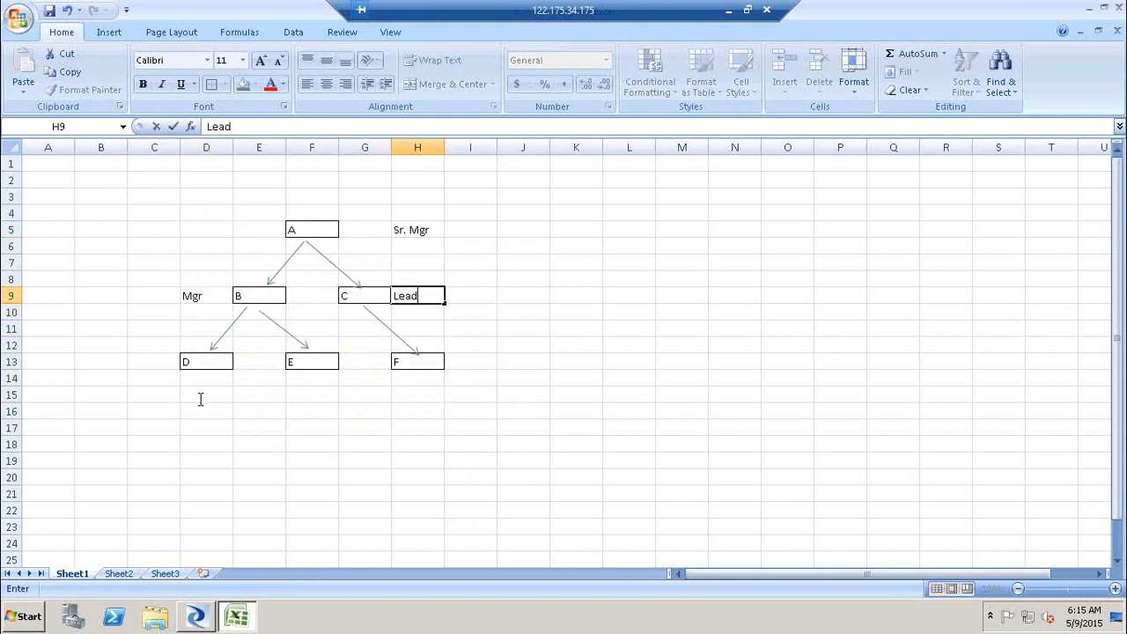
- Add role labels Sr Con in D14, Con in F14 and Trainee in H14 under boxes D, E and F
click(190, 381)
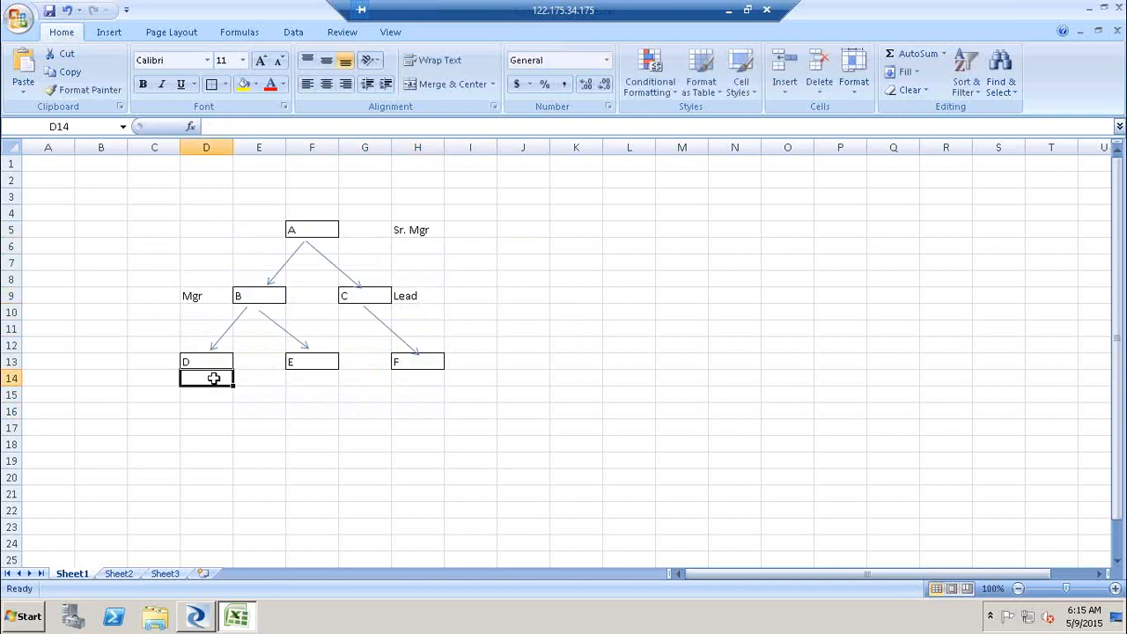
text(Sr Con)
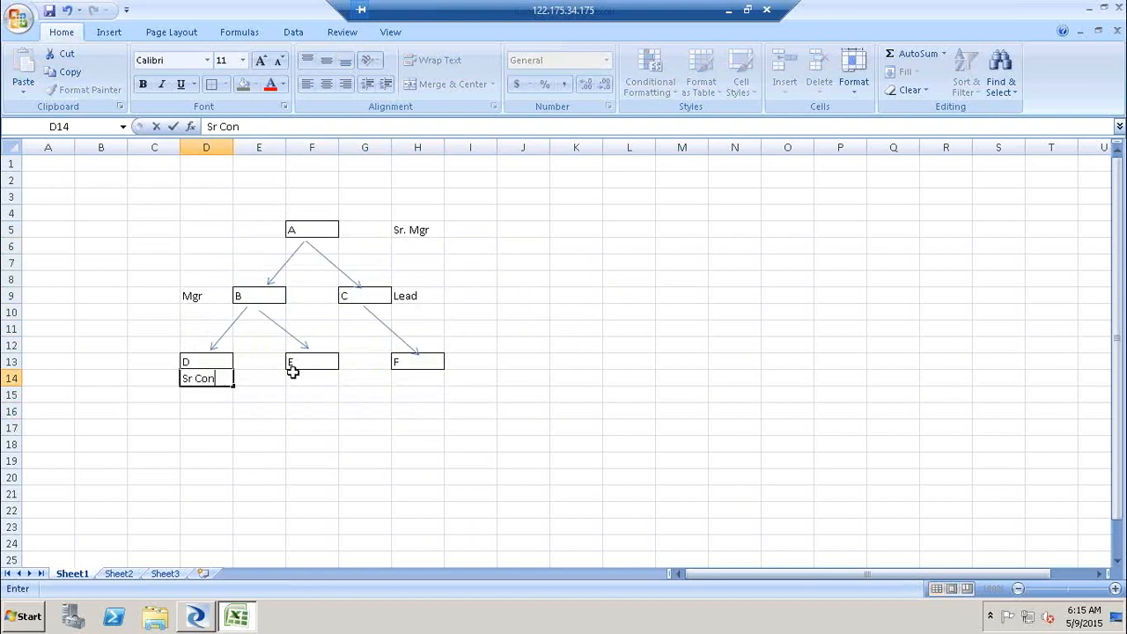
click(320, 378)
text(Con)
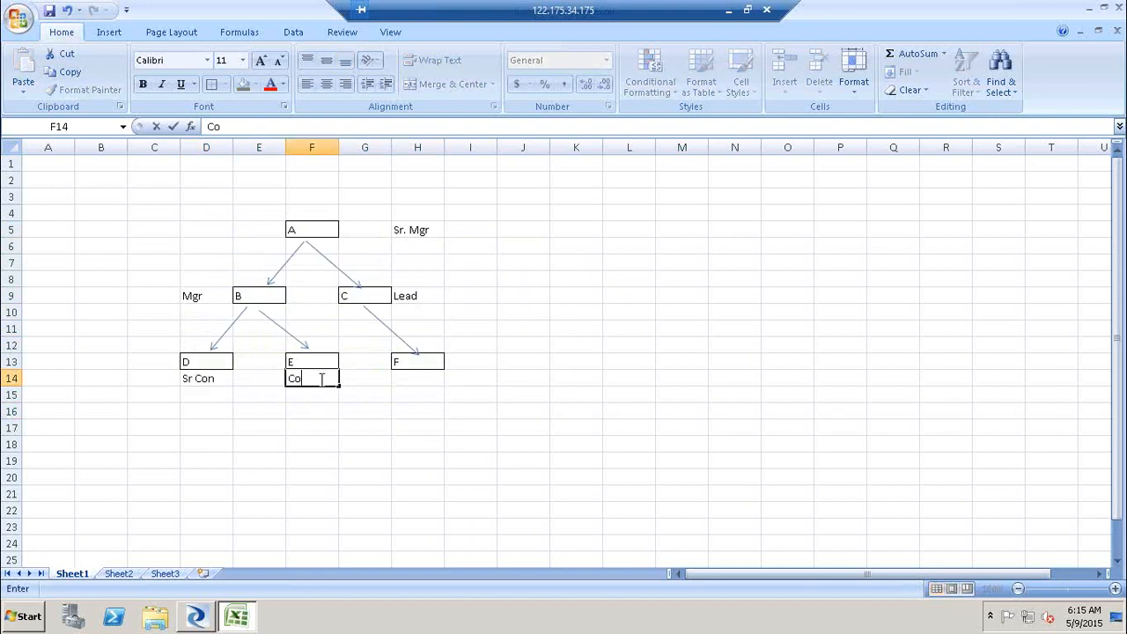
click(412, 375)
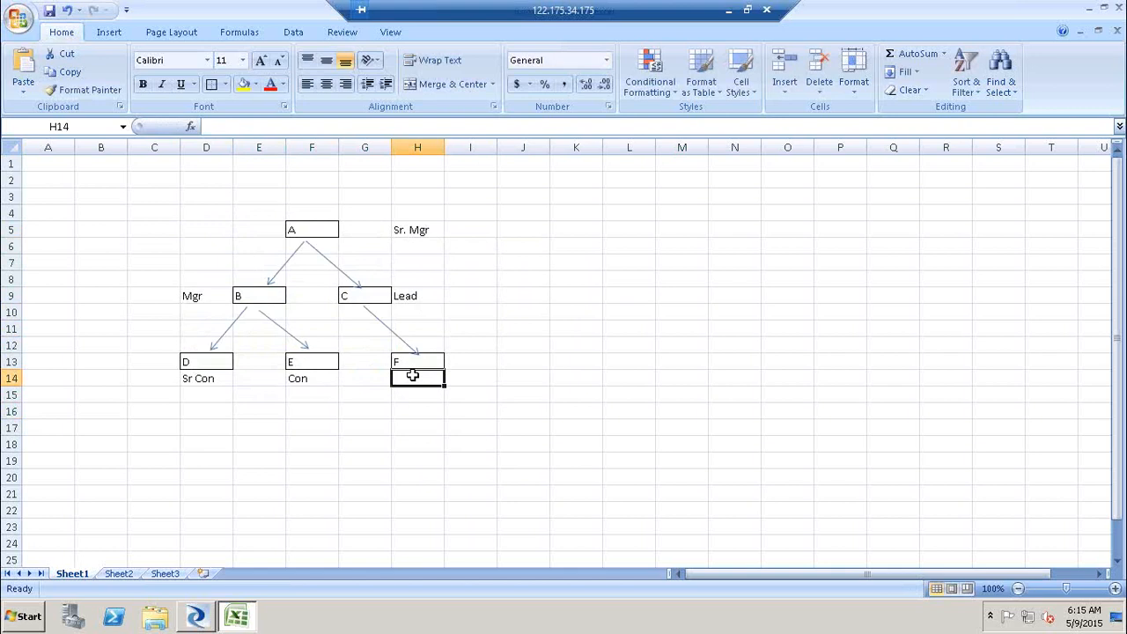
text(Trainee)
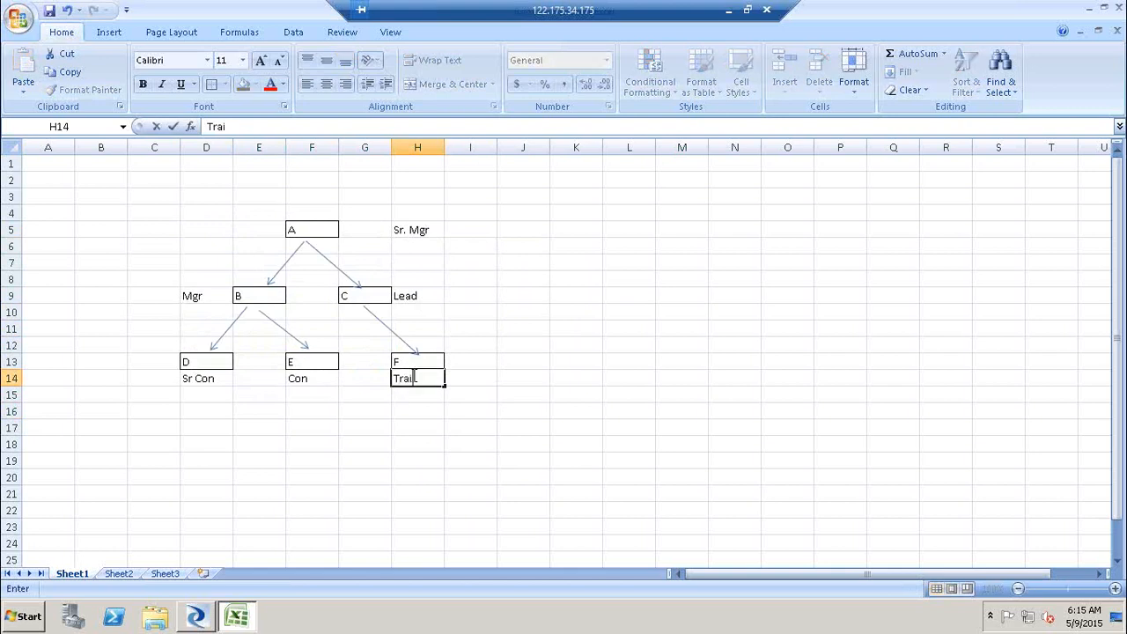
click(683, 433)
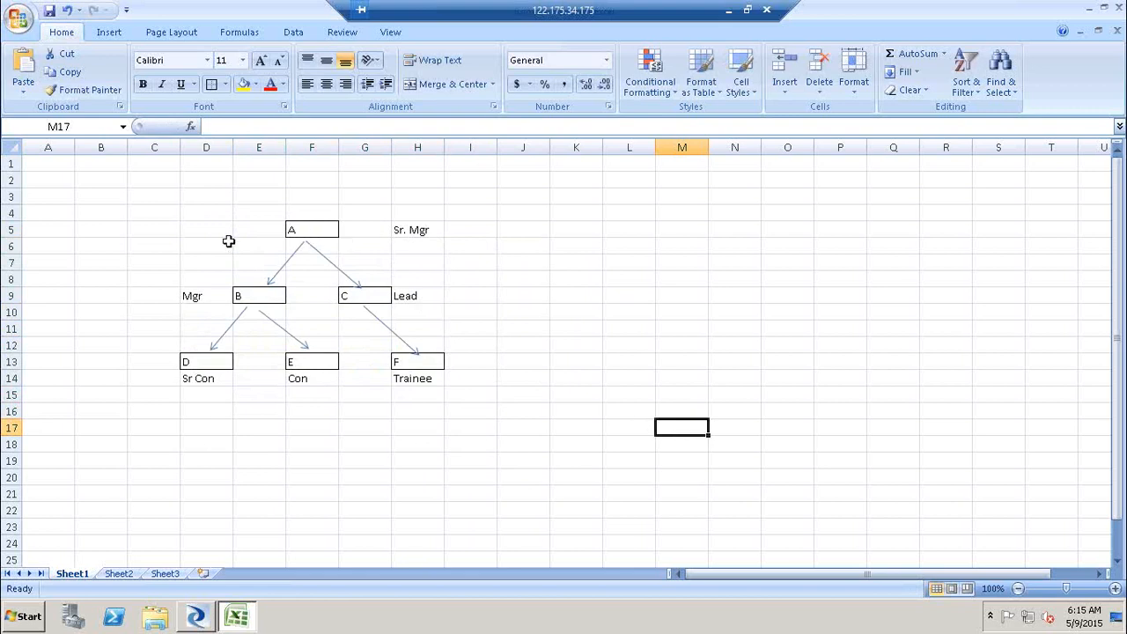
- Go through boxes A to F of the hierarchy tree one by one
click(302, 231)
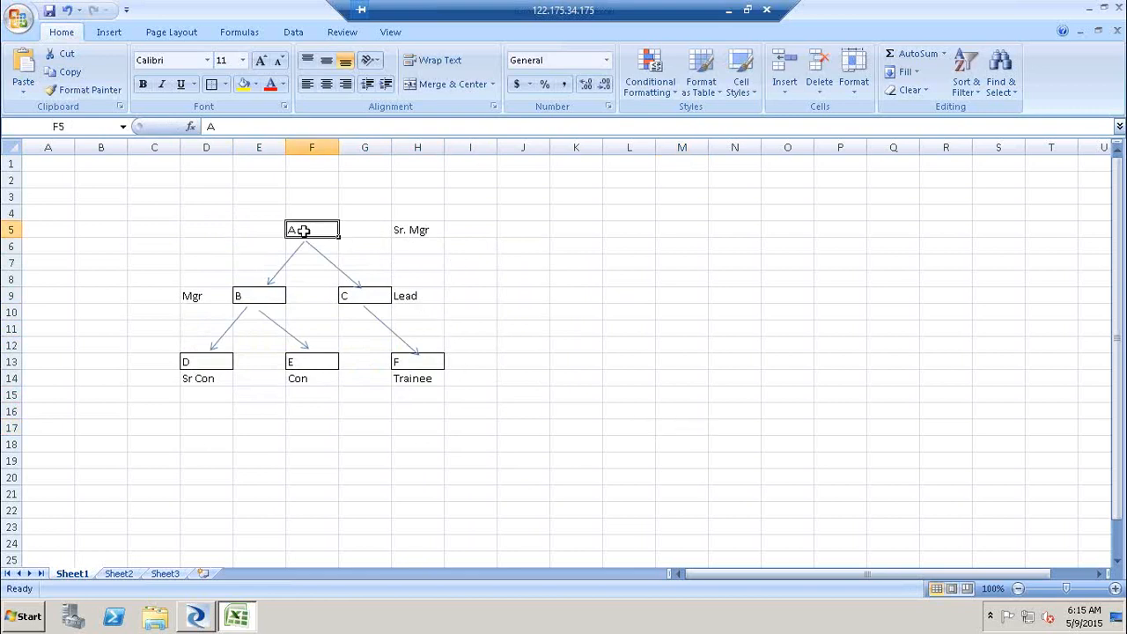
click(271, 285)
click(397, 305)
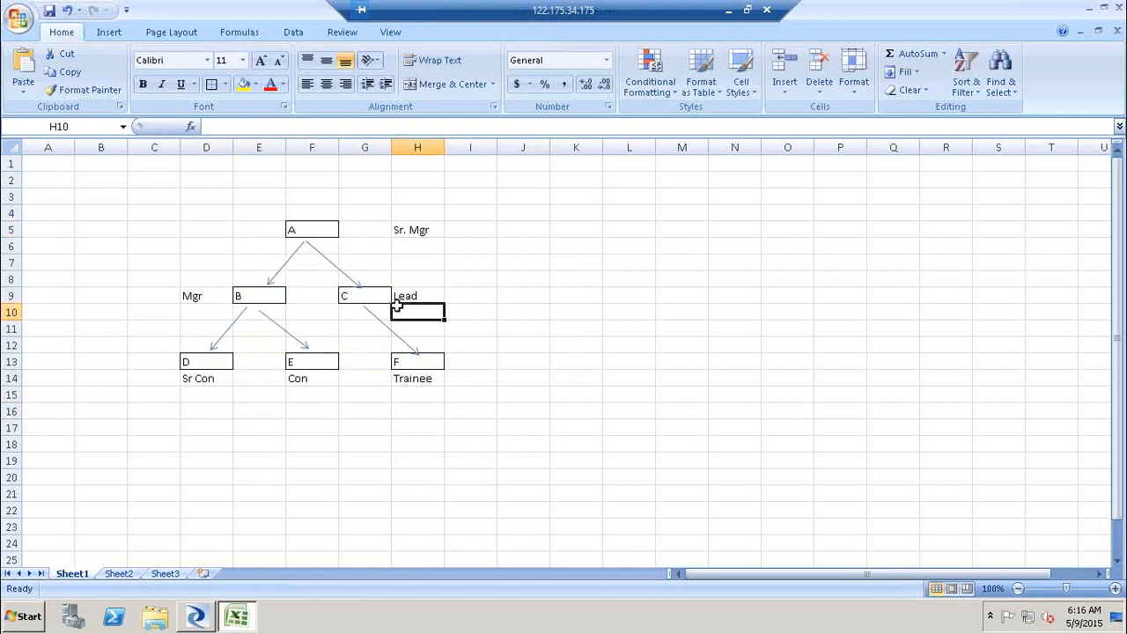
click(215, 362)
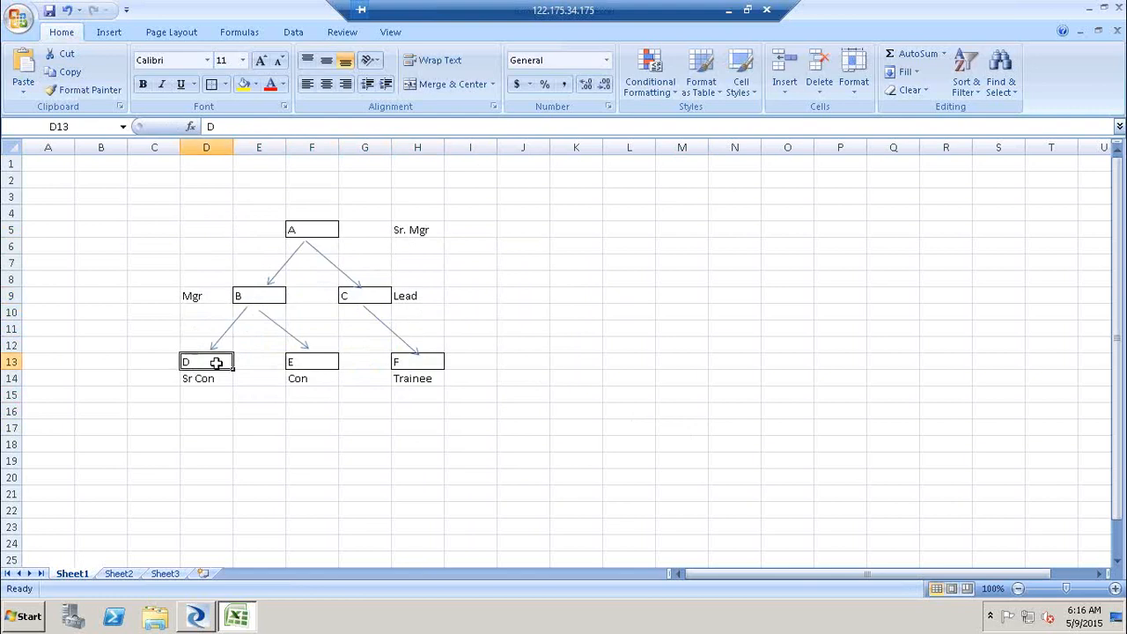
click(298, 363)
click(372, 298)
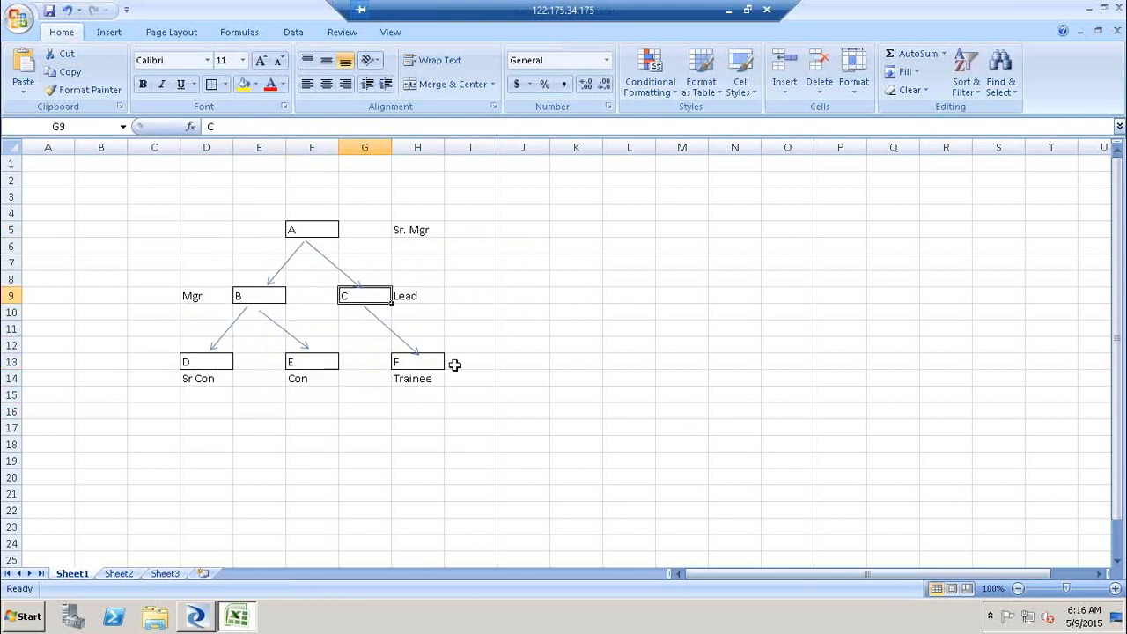
click(436, 363)
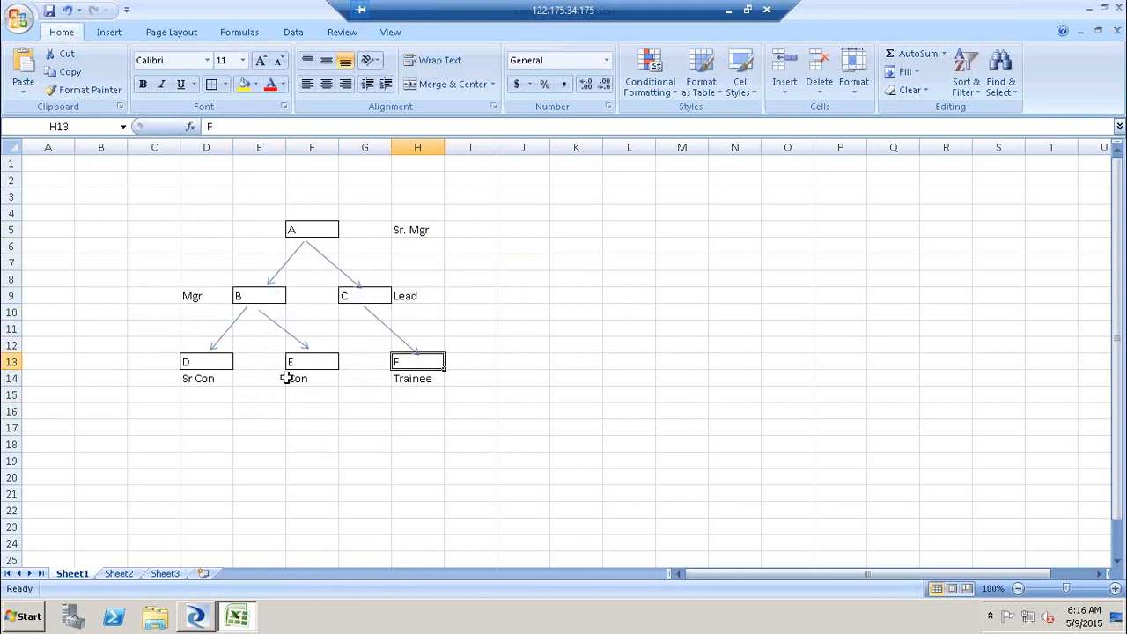
click(333, 236)
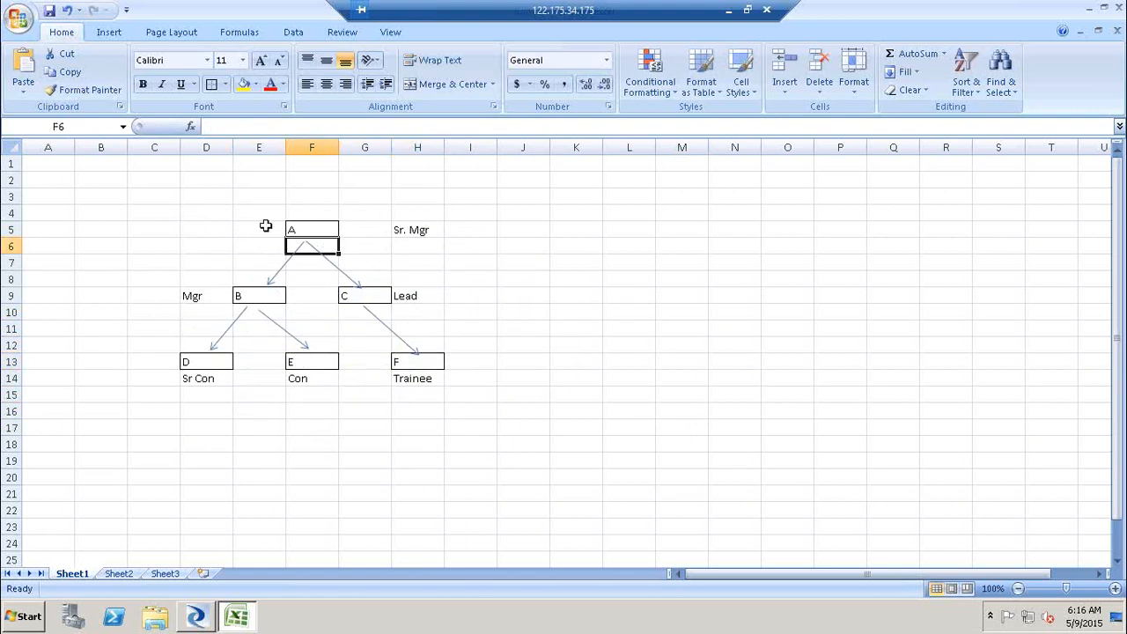
click(265, 226)
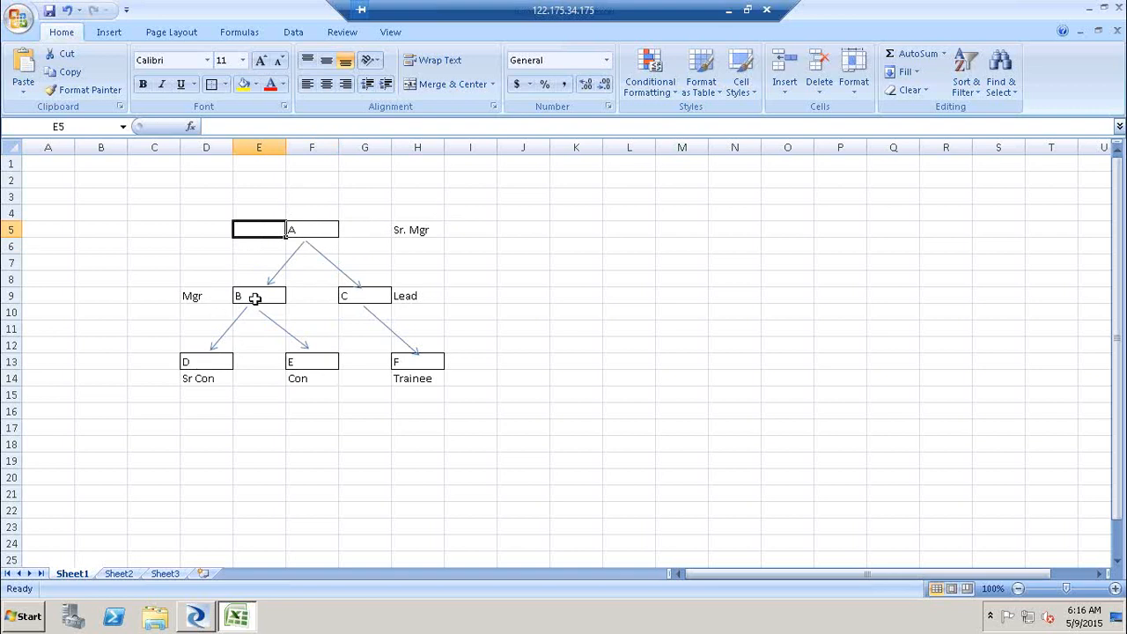
click(561, 249)
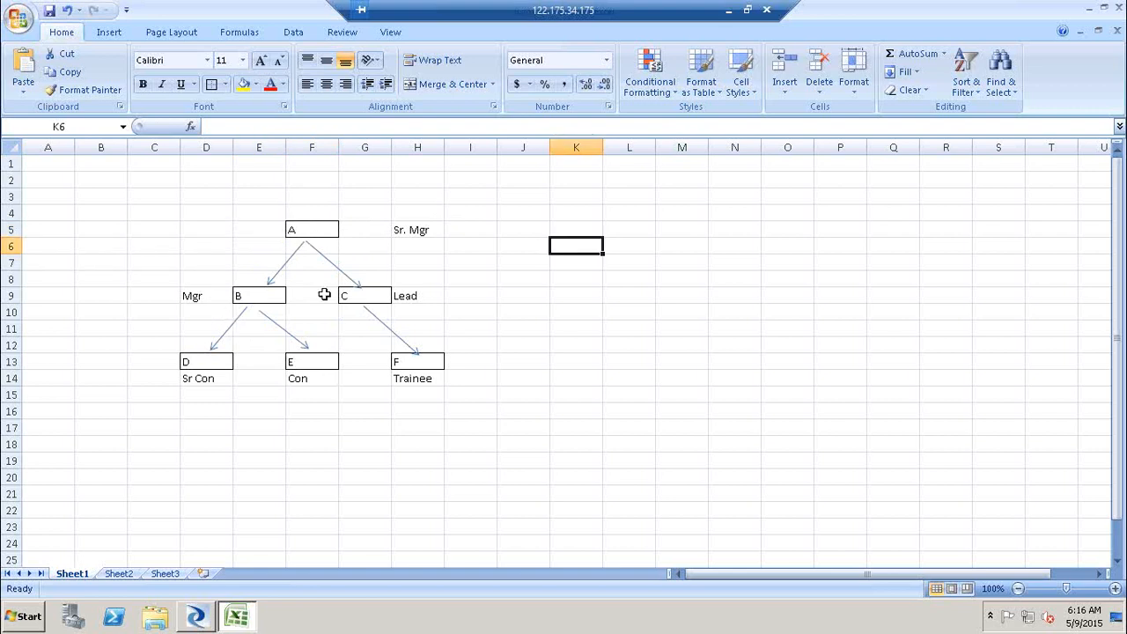
- Open the Parent_Child1 text file from the SourceFF folder on the desktop
click(198, 618)
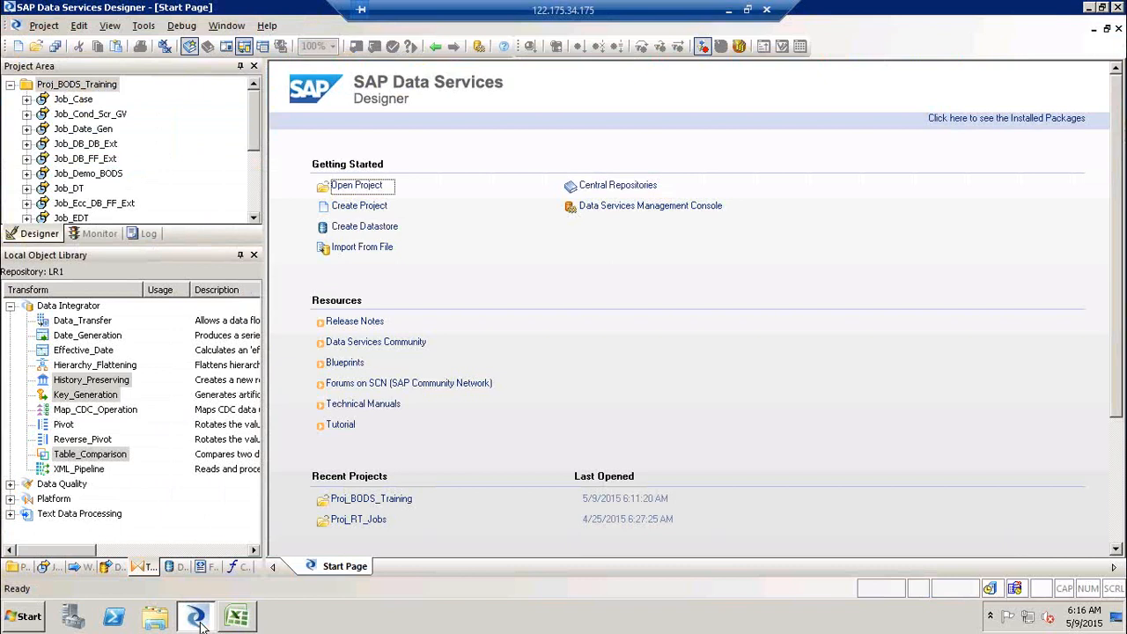
click(199, 620)
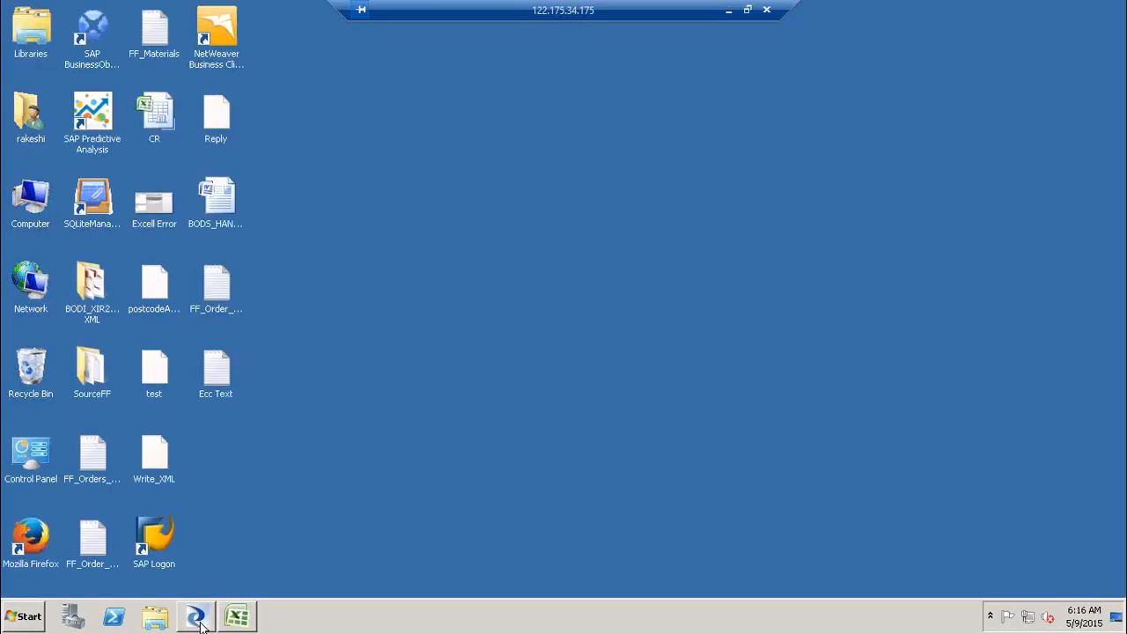
click(88, 361)
double_click(87, 361)
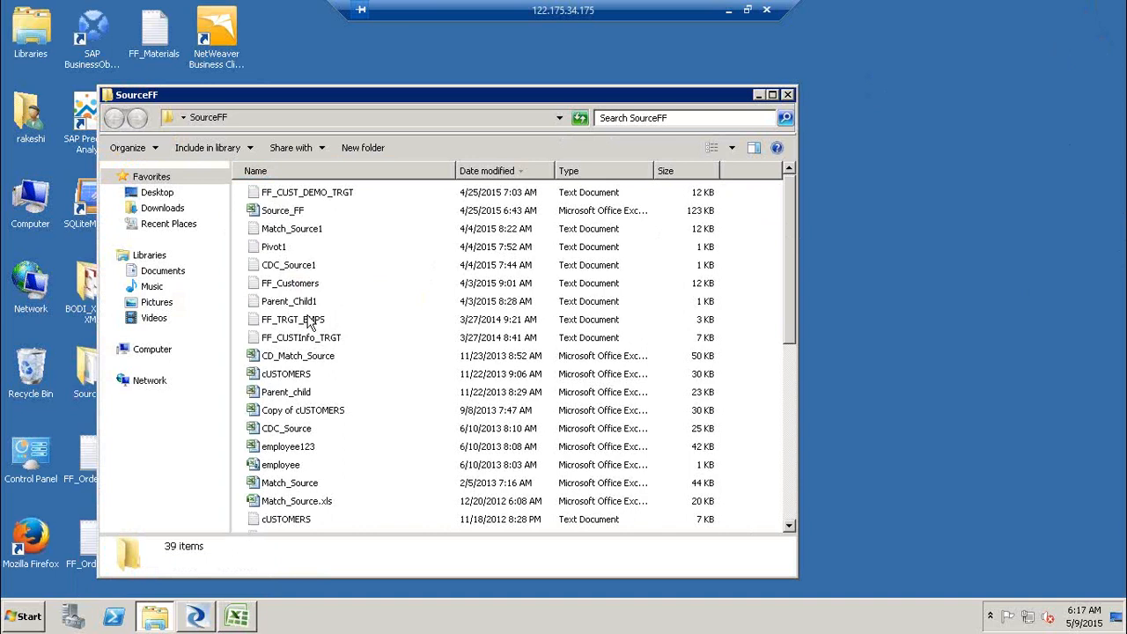
double_click(305, 304)
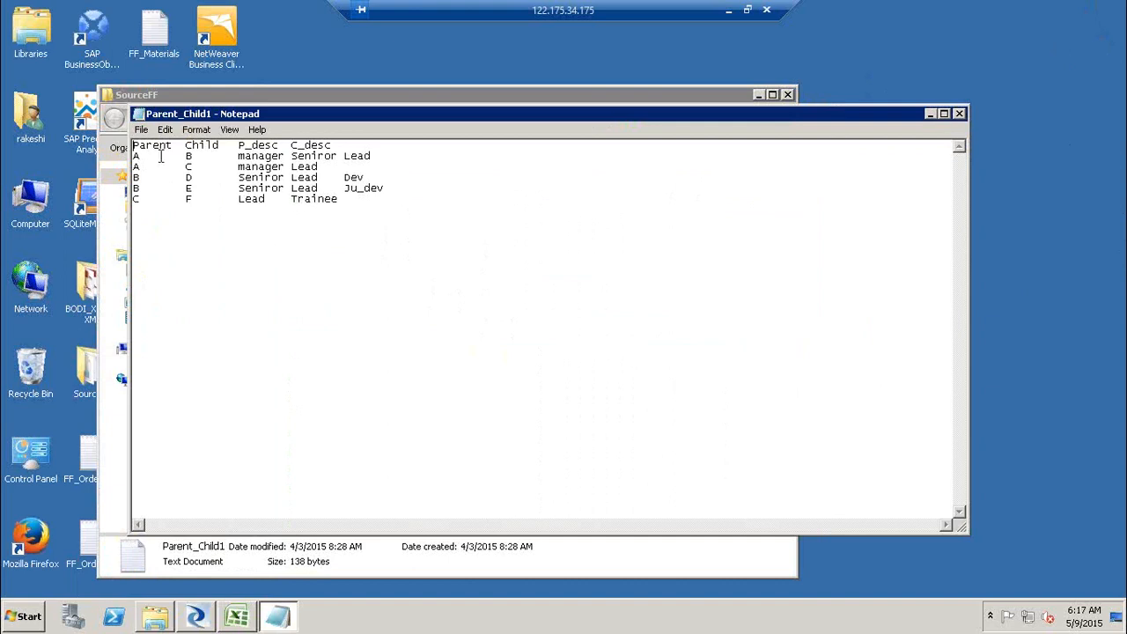
- Compare the hierarchy diagram in the spreadsheet with the Parent_Child1 file contents
click(232, 618)
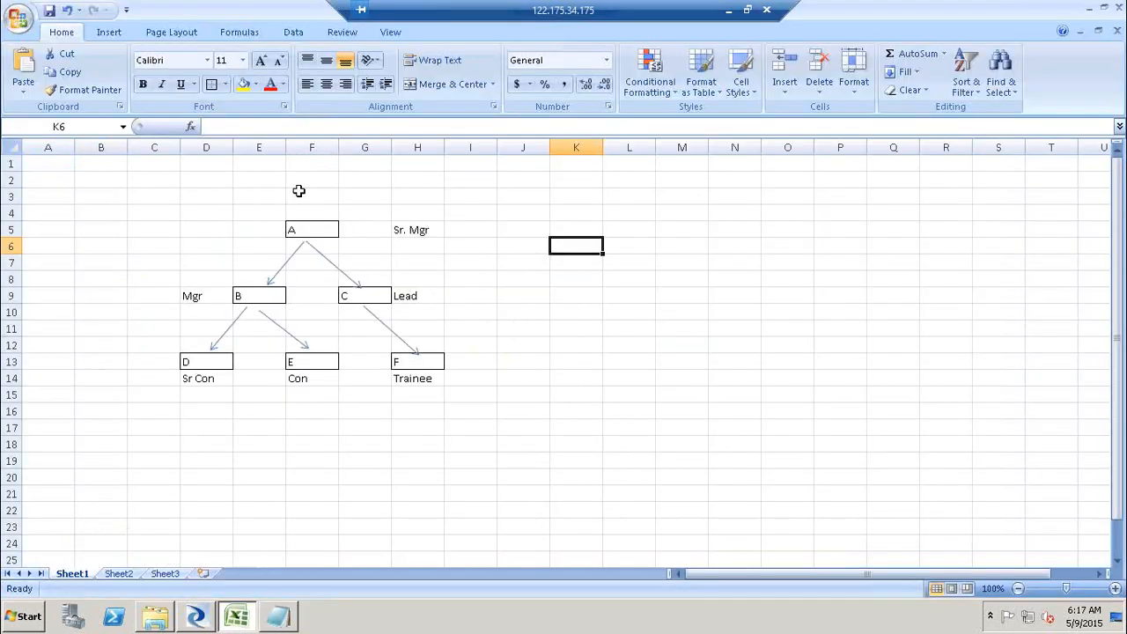
drag(160, 212, 211, 231)
drag(480, 360, 466, 422)
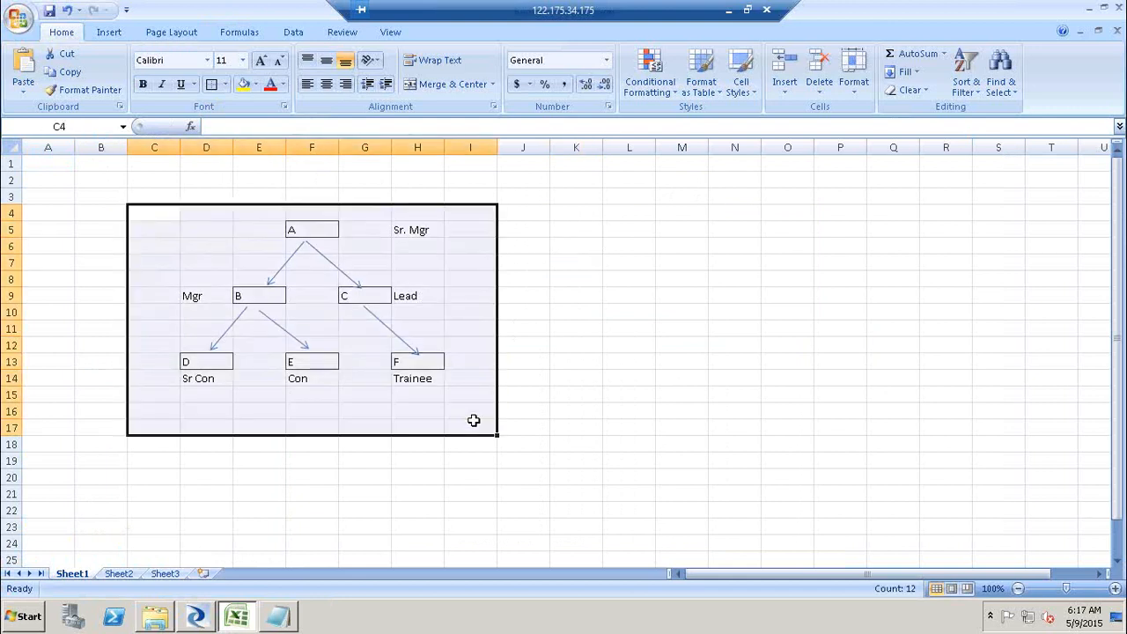
click(278, 618)
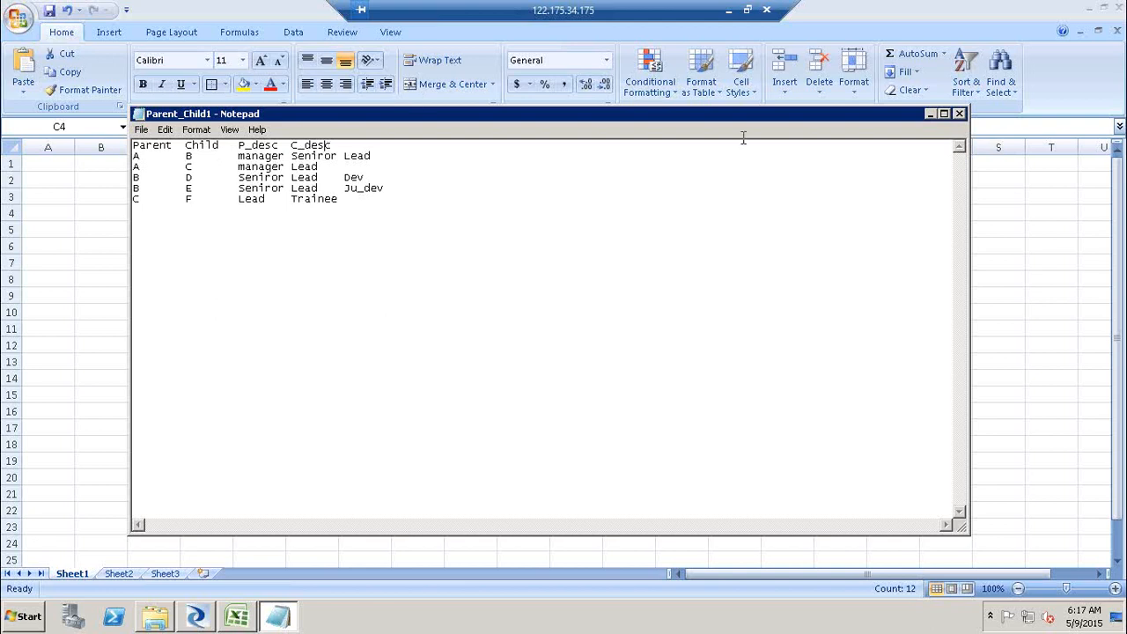
click(931, 116)
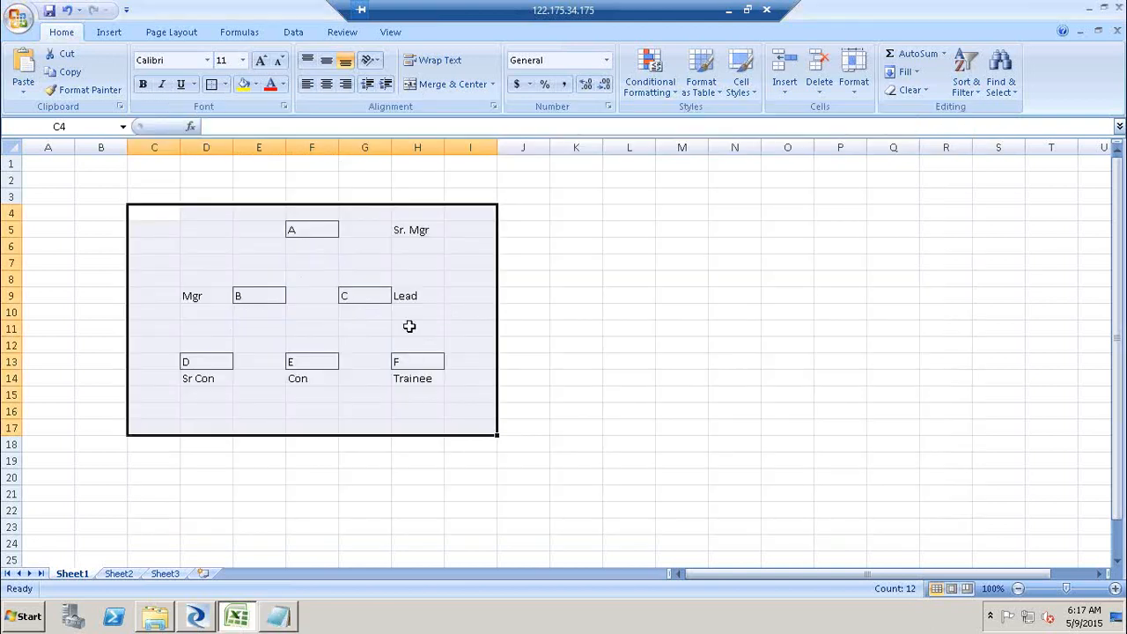
- Switch to Data Services Designer and show the file formats in the Local Object Library
click(197, 615)
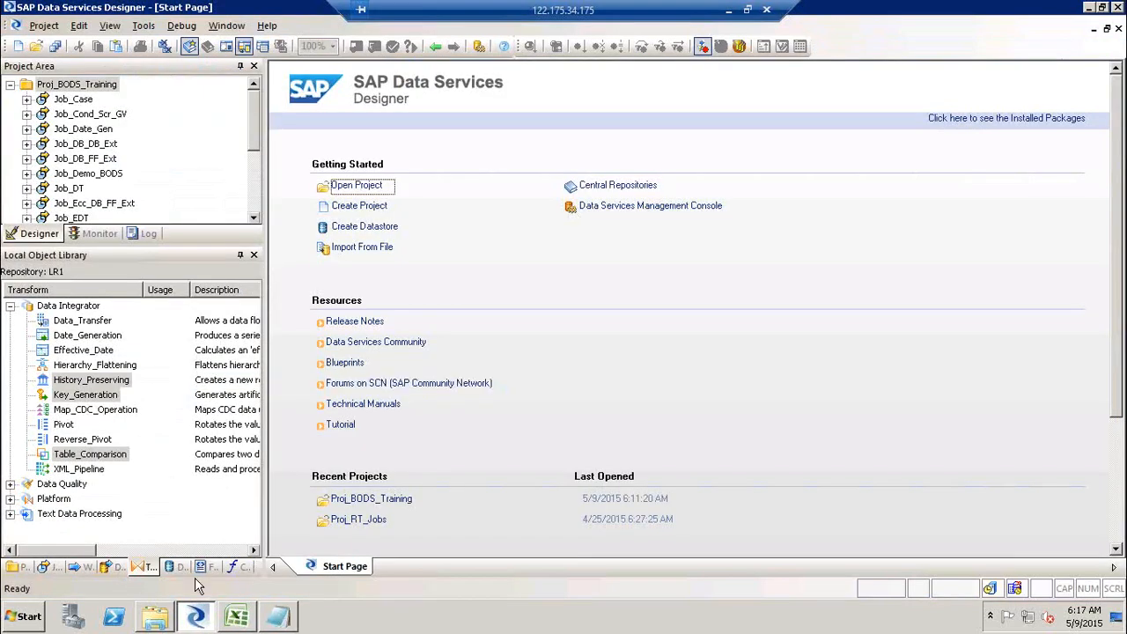
click(210, 568)
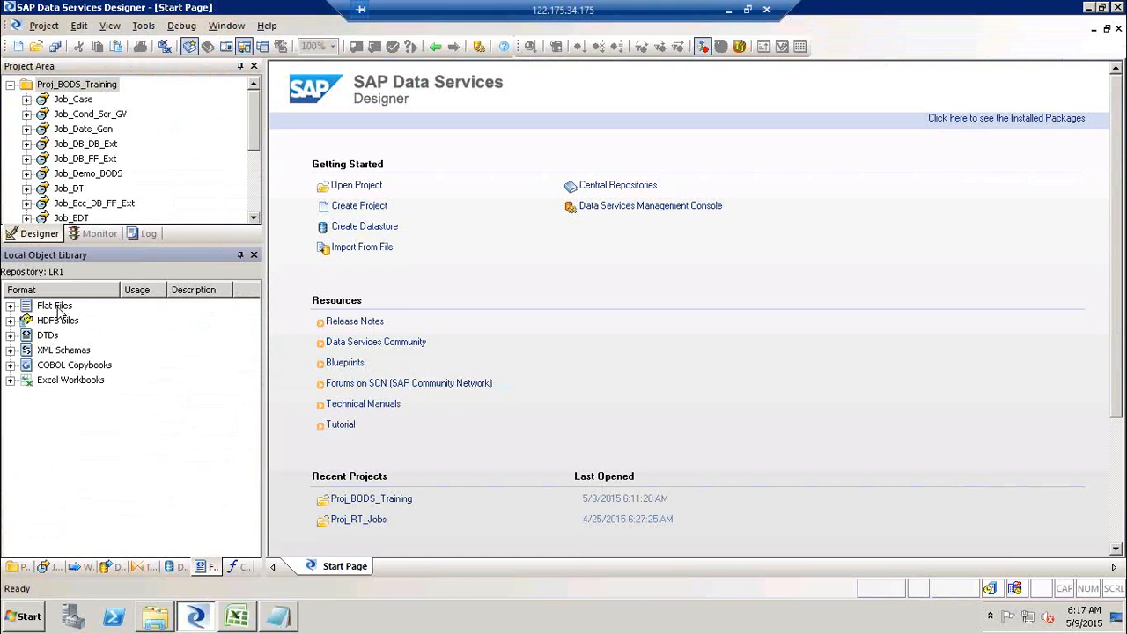
- Create a new flat file format named FF_HIerarchy_Src
right_click(58, 309)
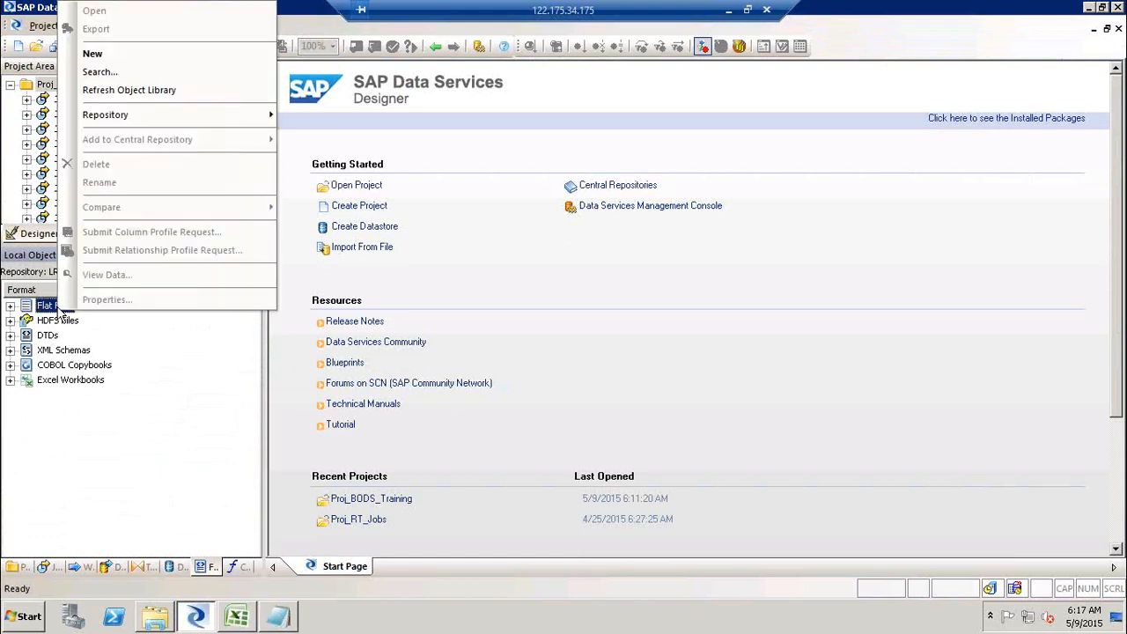
click(138, 53)
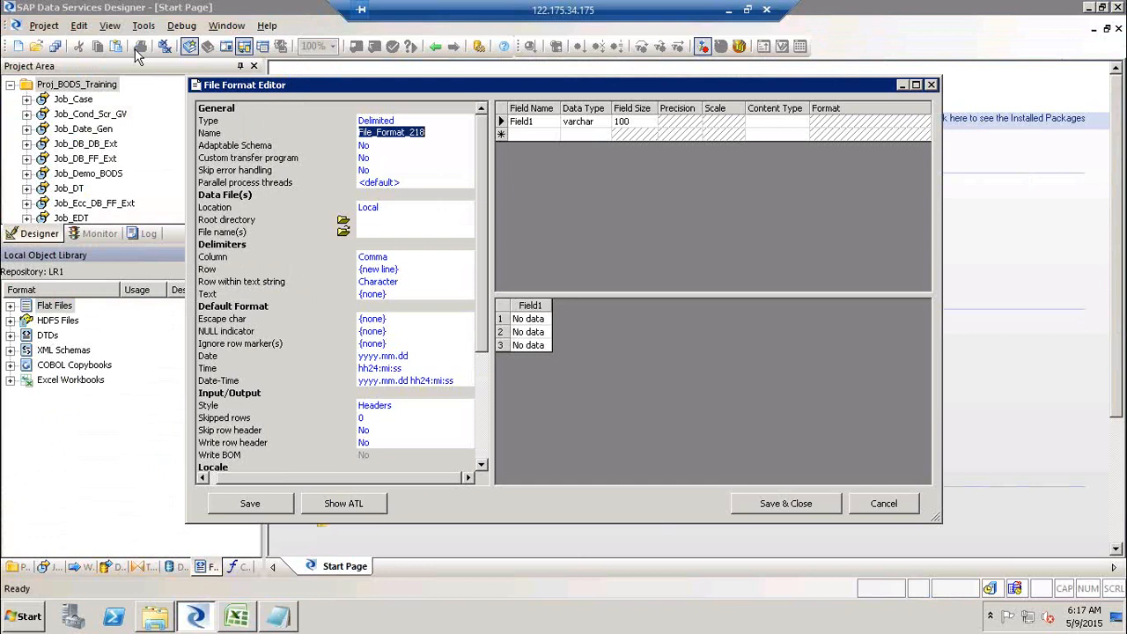
text(FF_HIera)
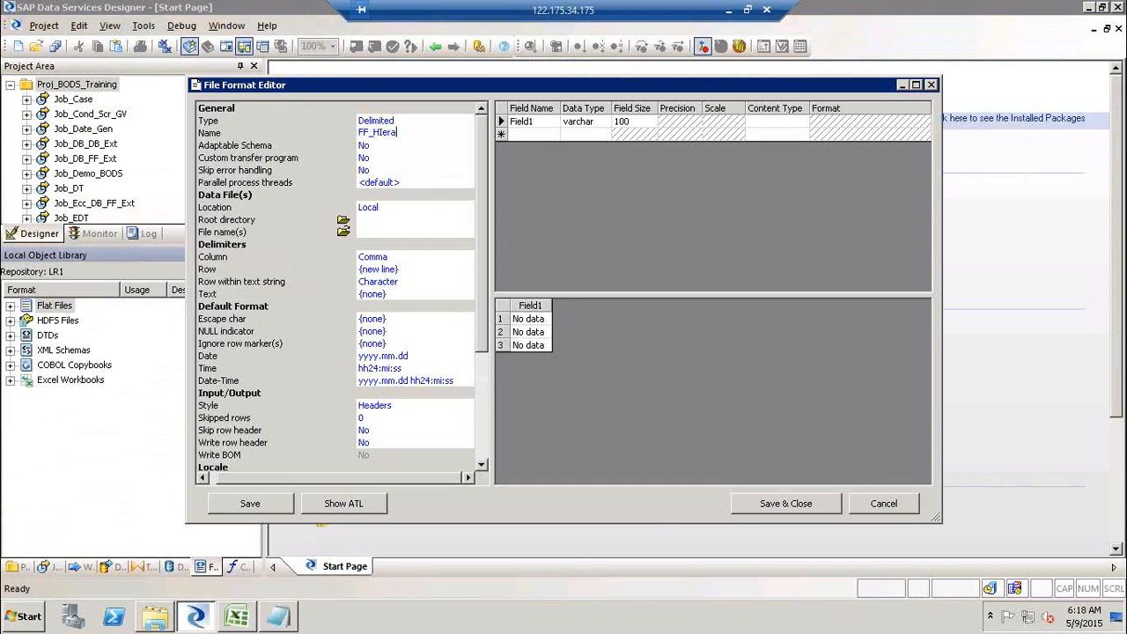
text(rchy_Src)
- Set the file format's root directory to the SourceFF folder on the desktop
click(344, 221)
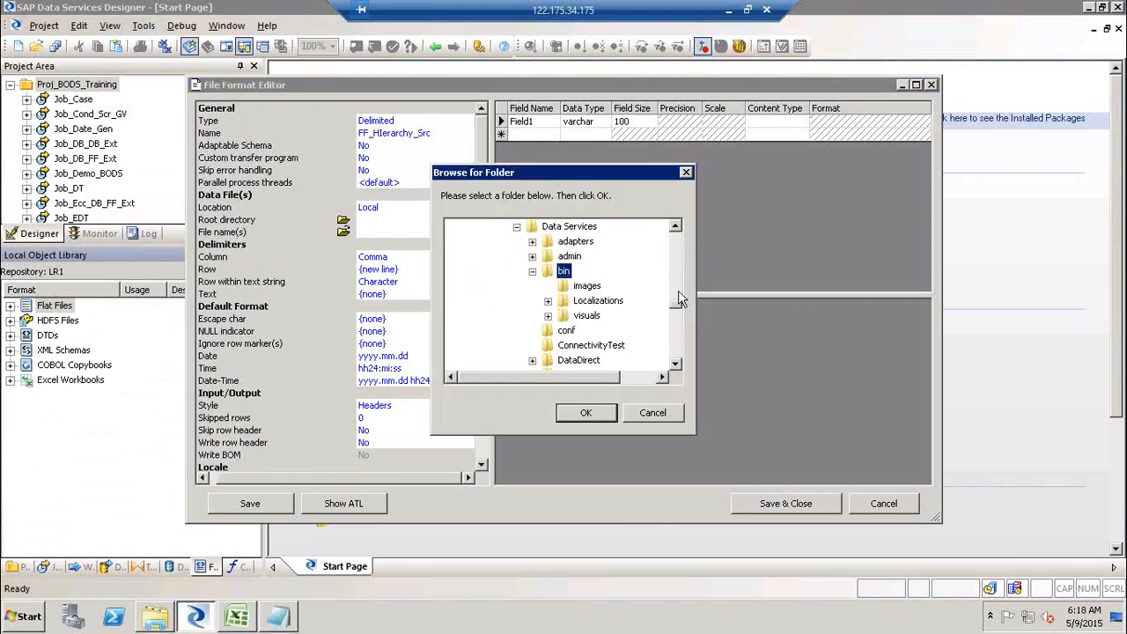
drag(676, 305, 684, 210)
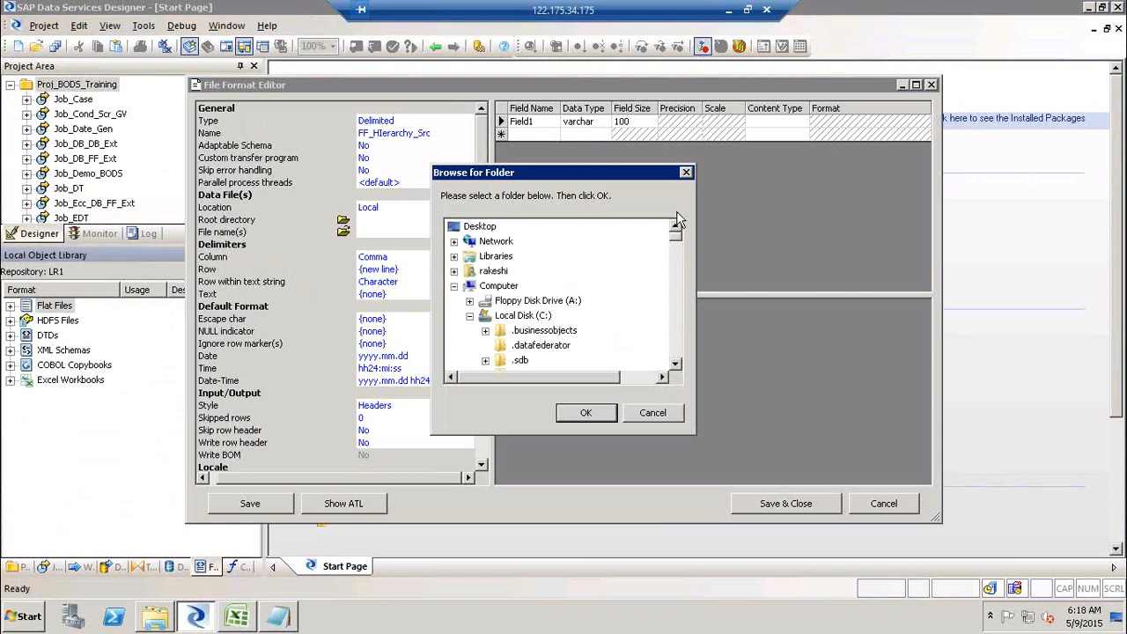
click(455, 286)
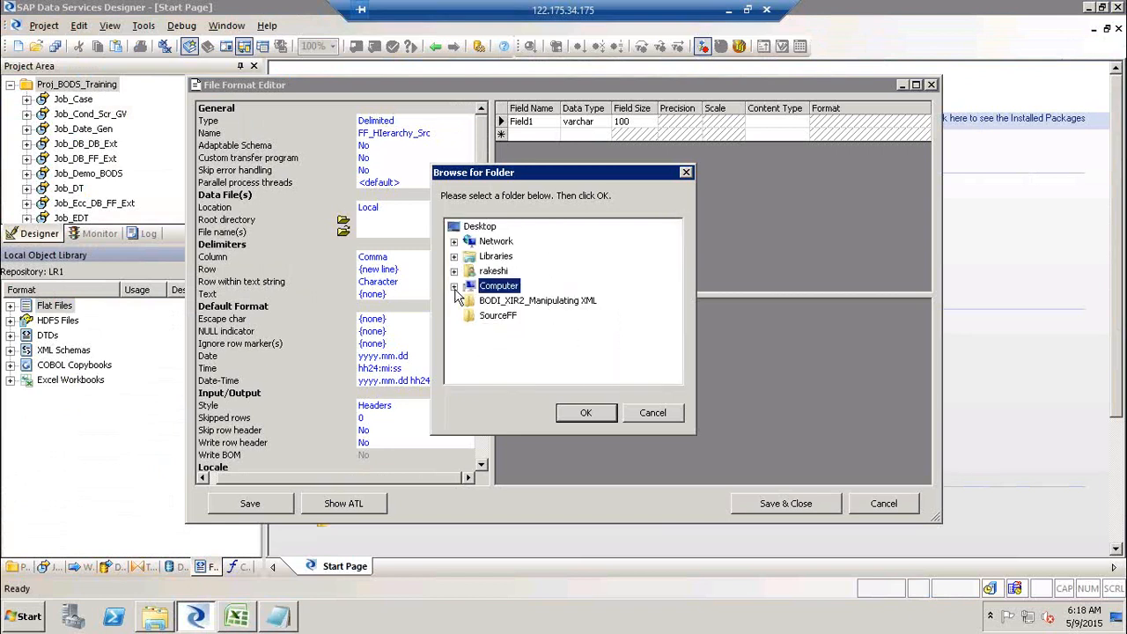
click(502, 319)
click(587, 413)
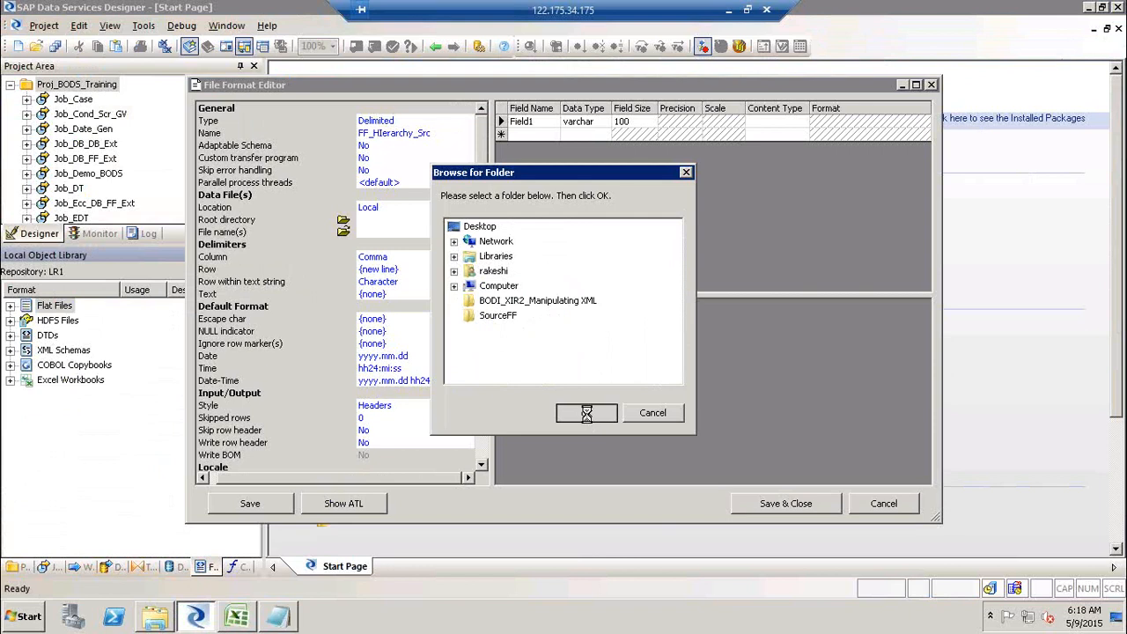
- Choose Parent_Child1 as the data file and accept overwriting the schema from it
click(343, 232)
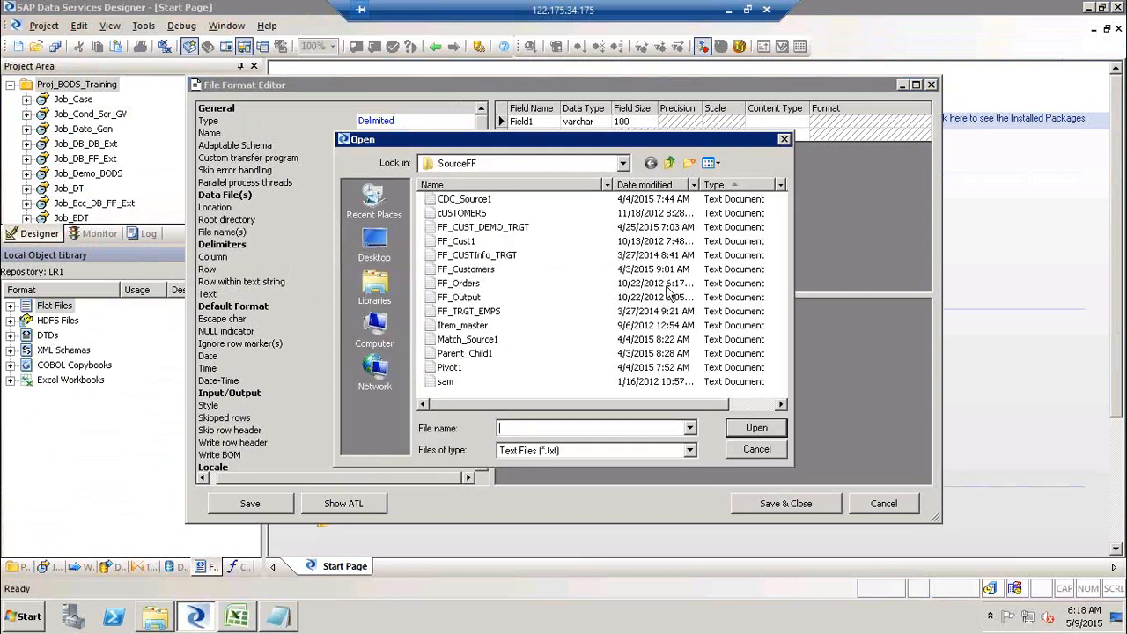
click(490, 353)
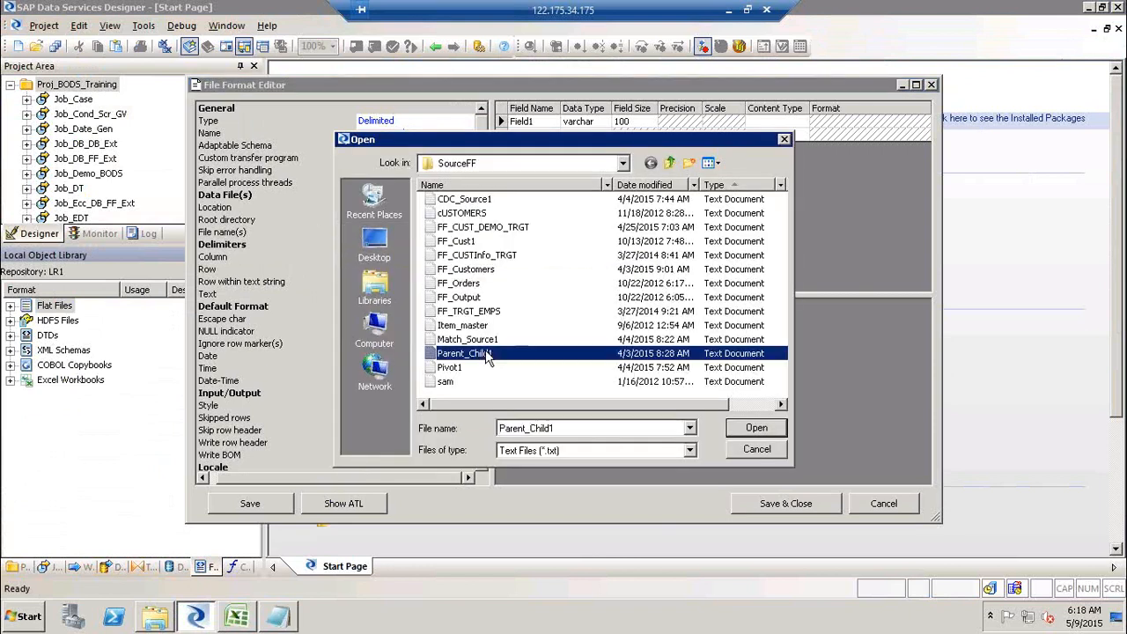
click(755, 428)
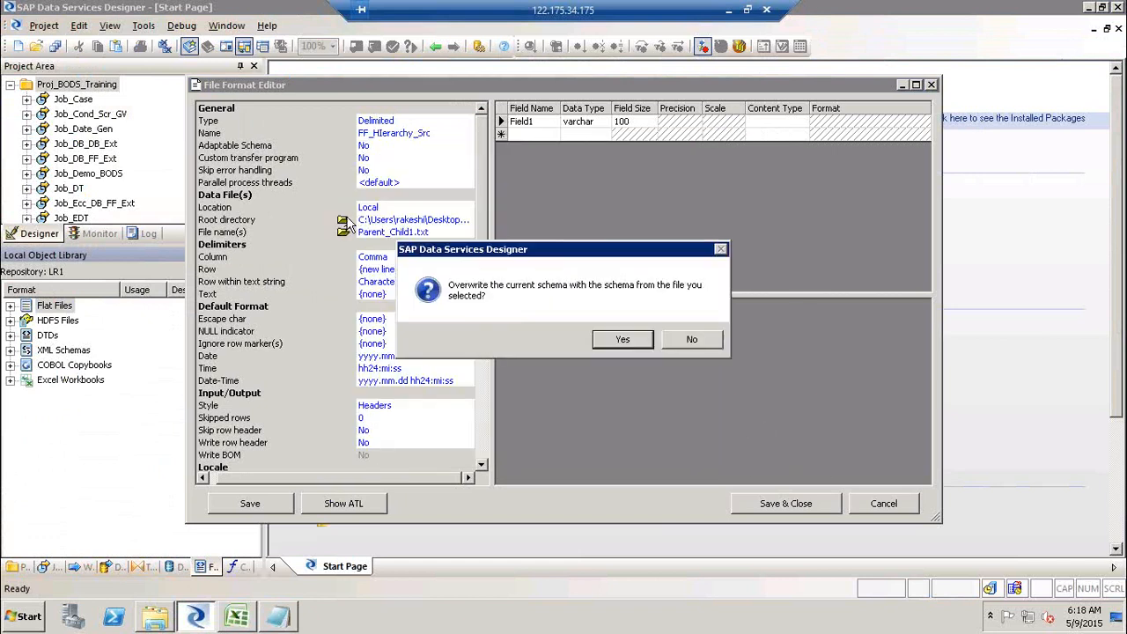
click(630, 342)
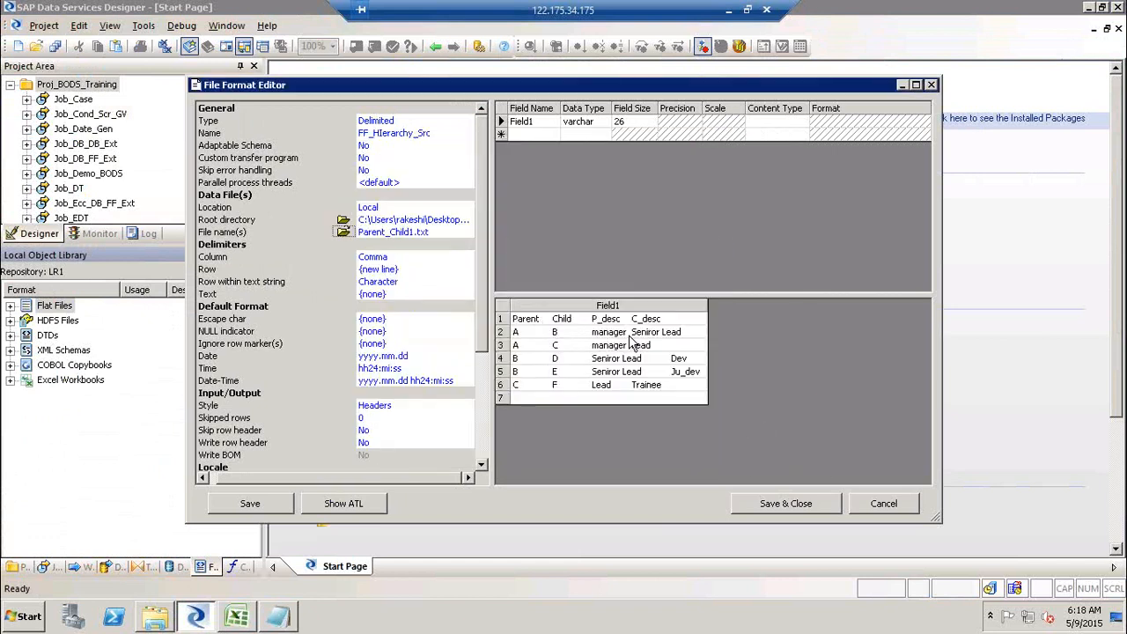
- Change the column delimiter to Tab and accept overwriting the schema
click(414, 257)
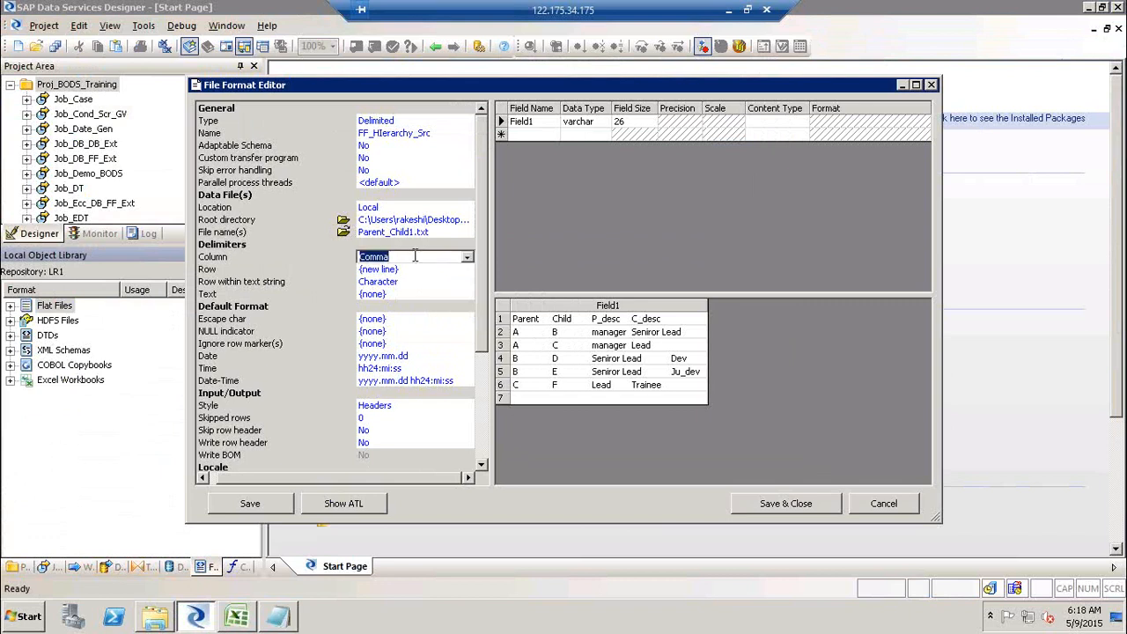
click(468, 258)
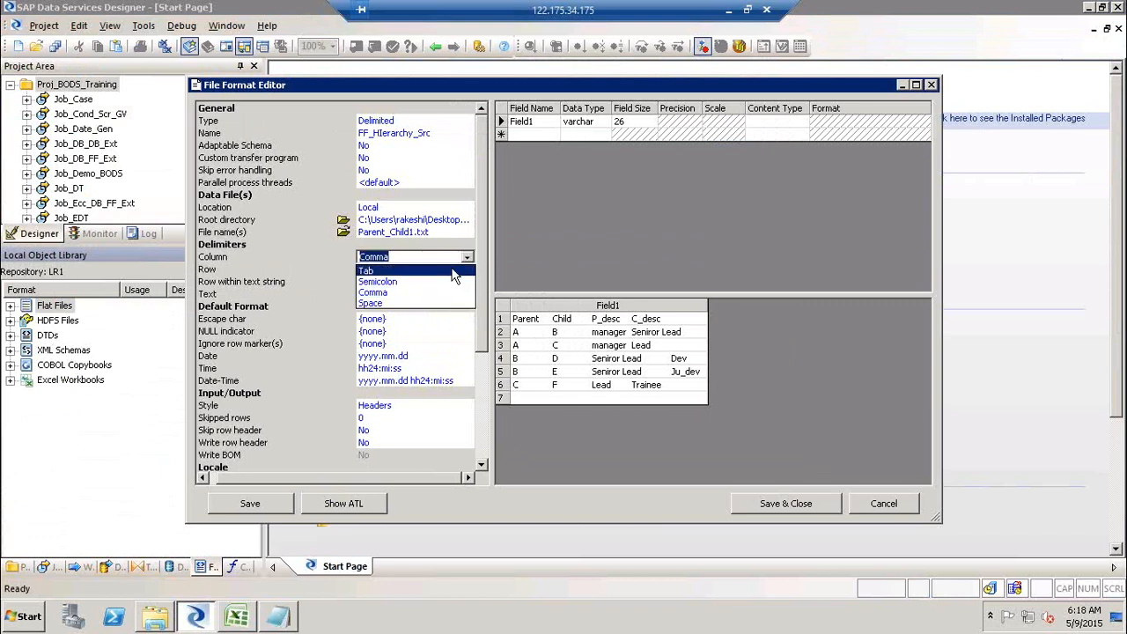
click(453, 269)
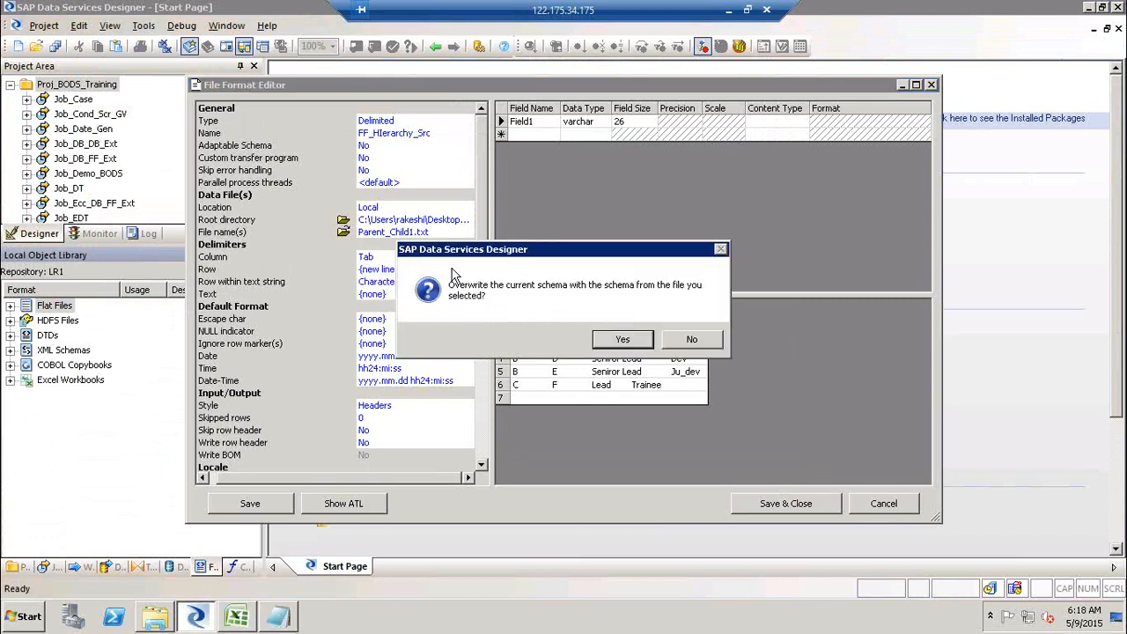
click(640, 348)
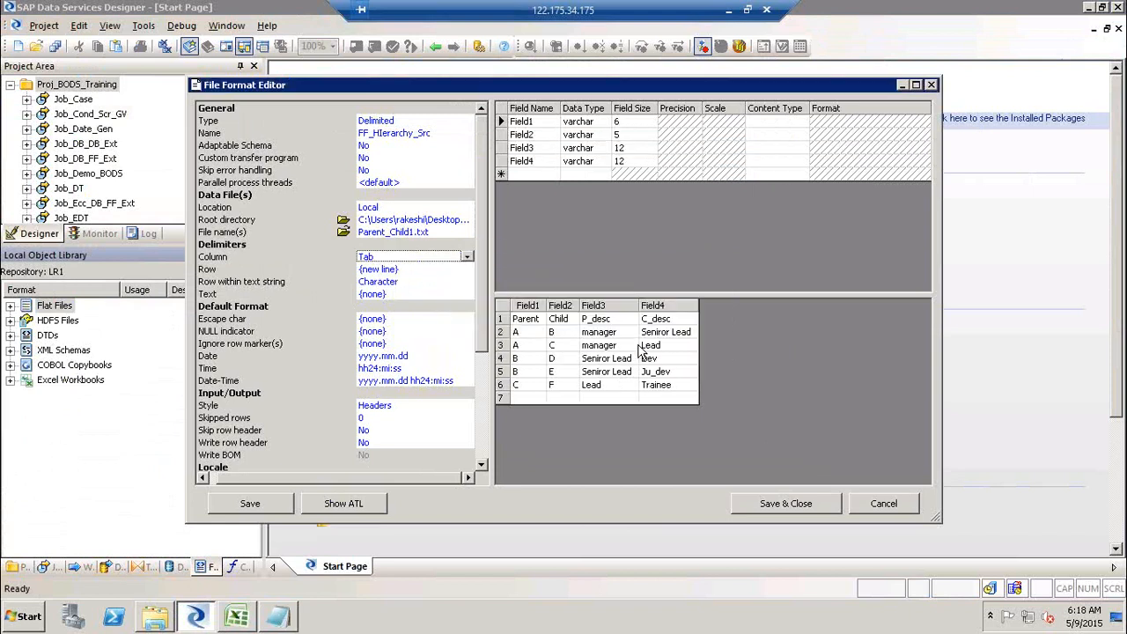
- Set Skip row header to Yes, accept the schema overwrite, and save and close the file format
click(391, 431)
click(394, 431)
click(394, 444)
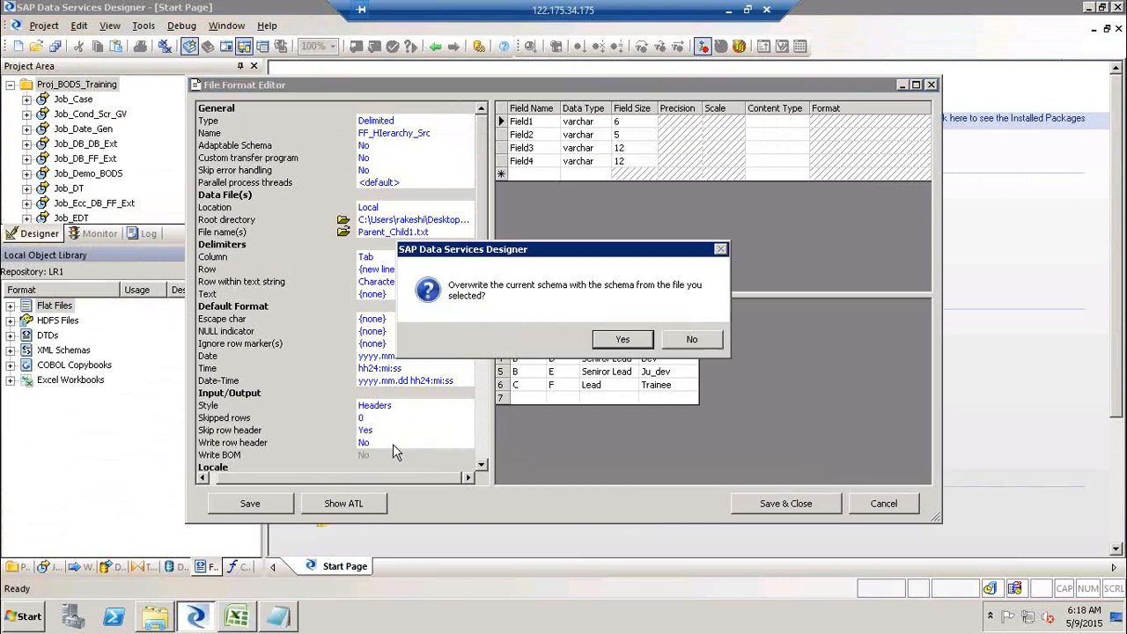
click(618, 342)
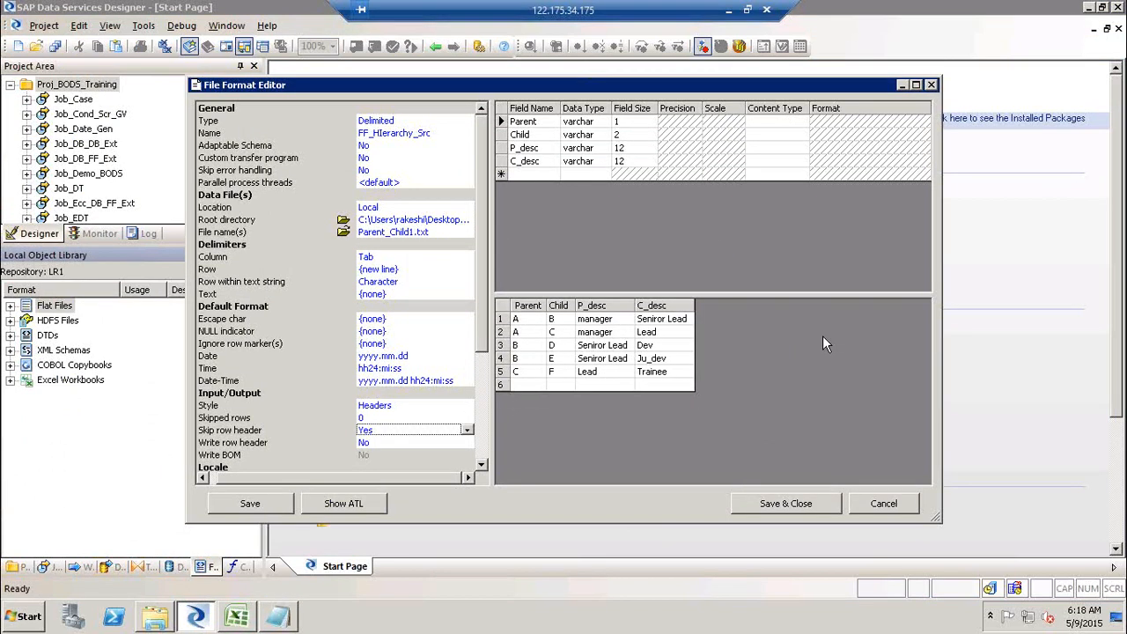
click(810, 505)
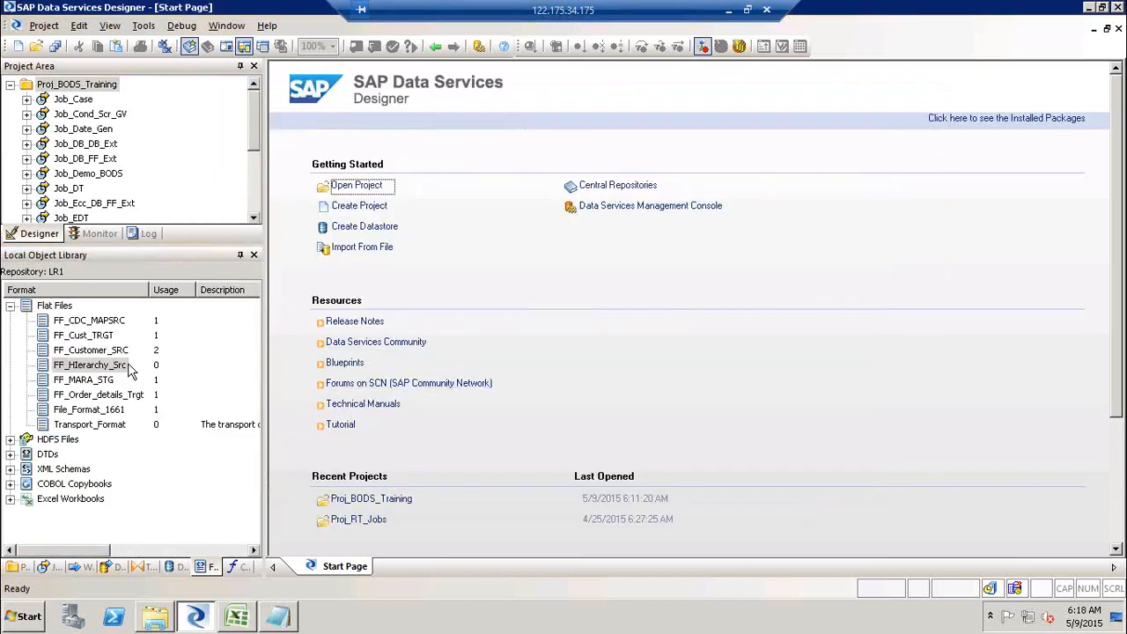
- Create a new batch job named Job_H_FLAT in the Proj_BODS_Training project
click(115, 366)
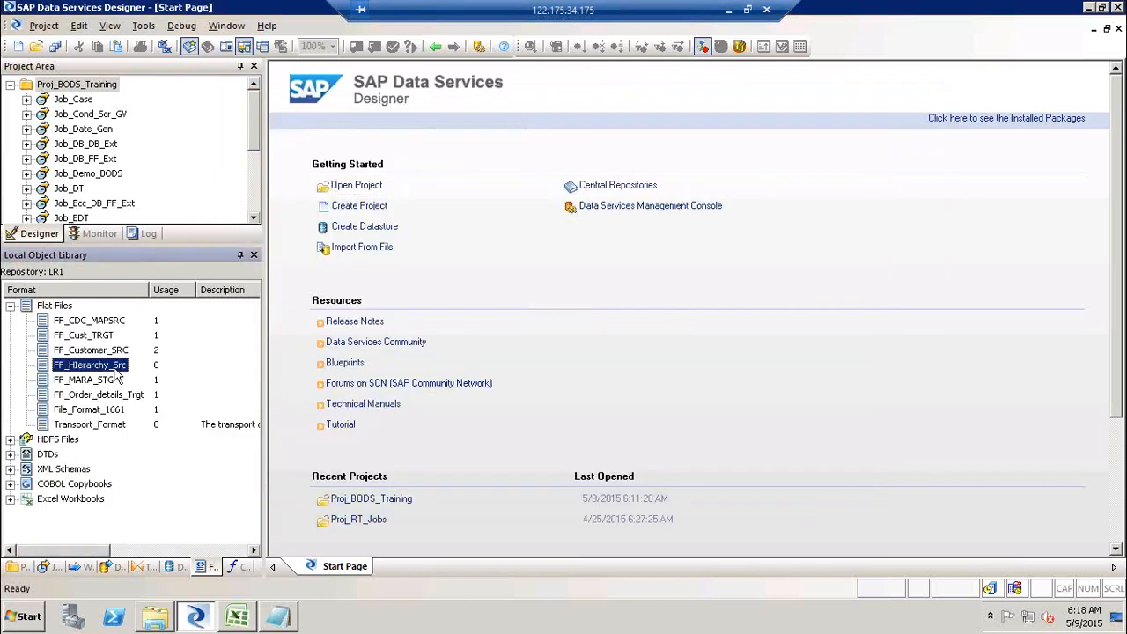
right_click(79, 88)
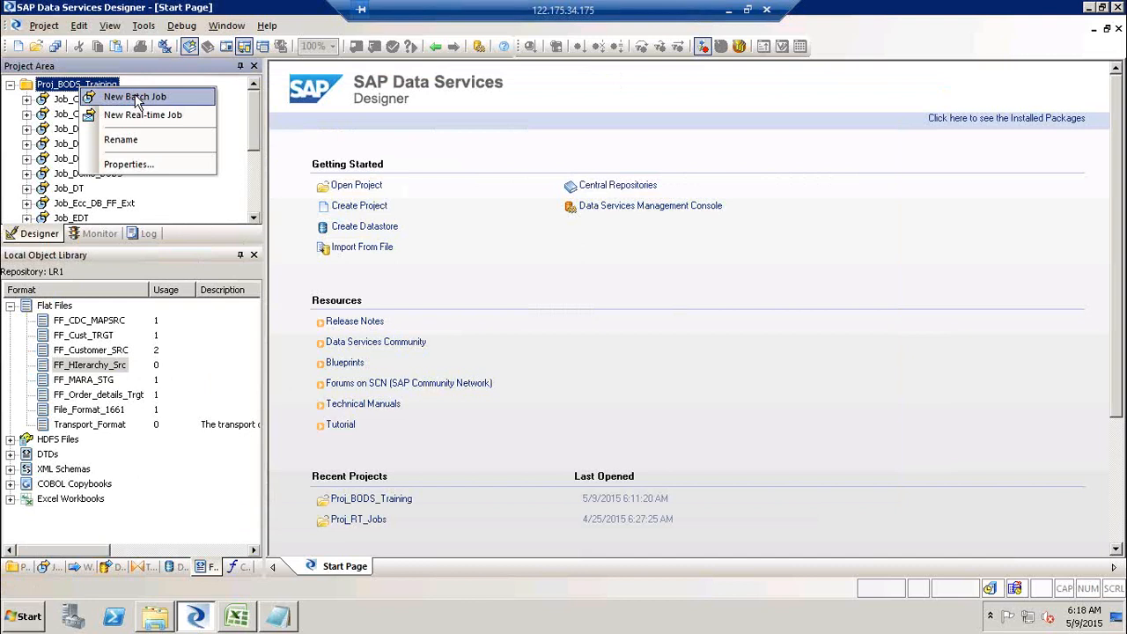
click(133, 96)
text(Job_H)
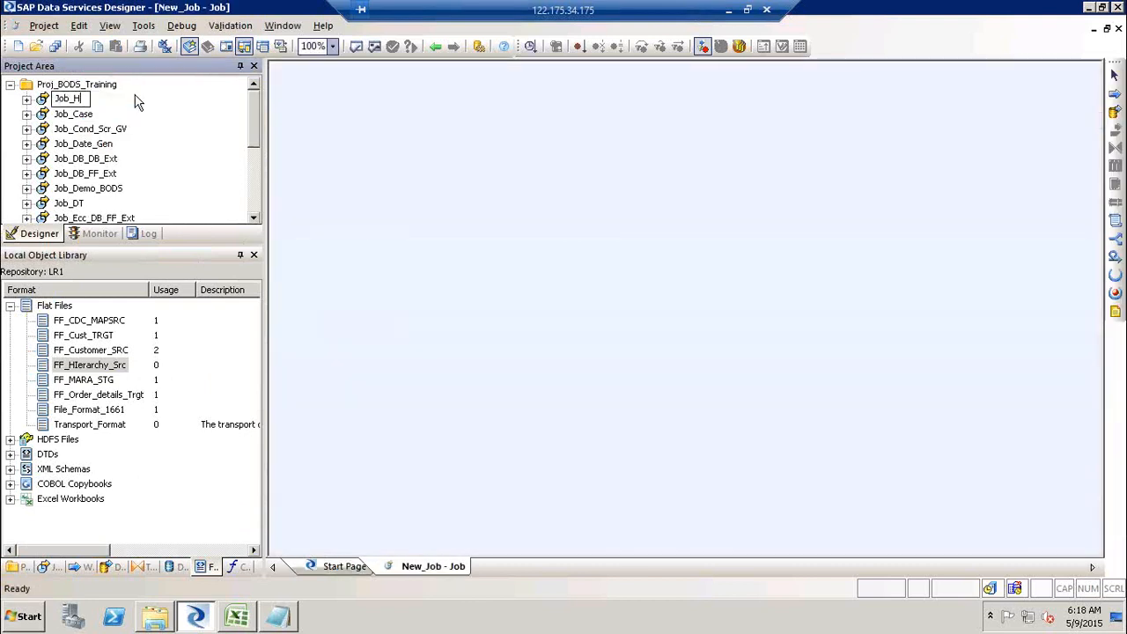
text(_FLAT)
key(Return)
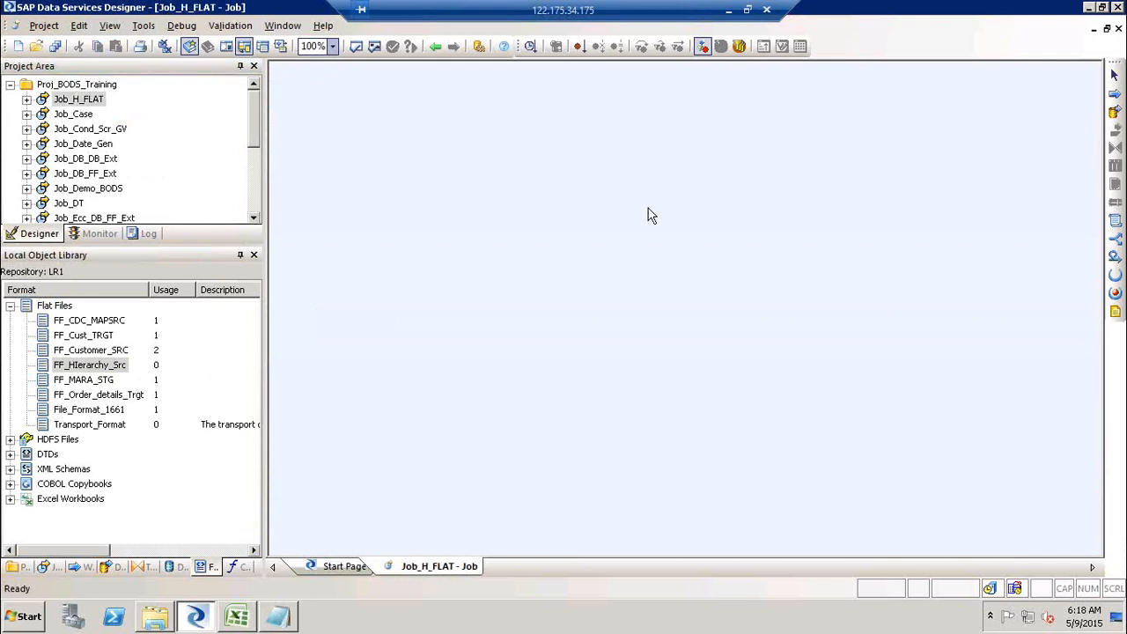
- Add a data flow named DF_HFLAT to the job and open it
click(1114, 113)
click(566, 203)
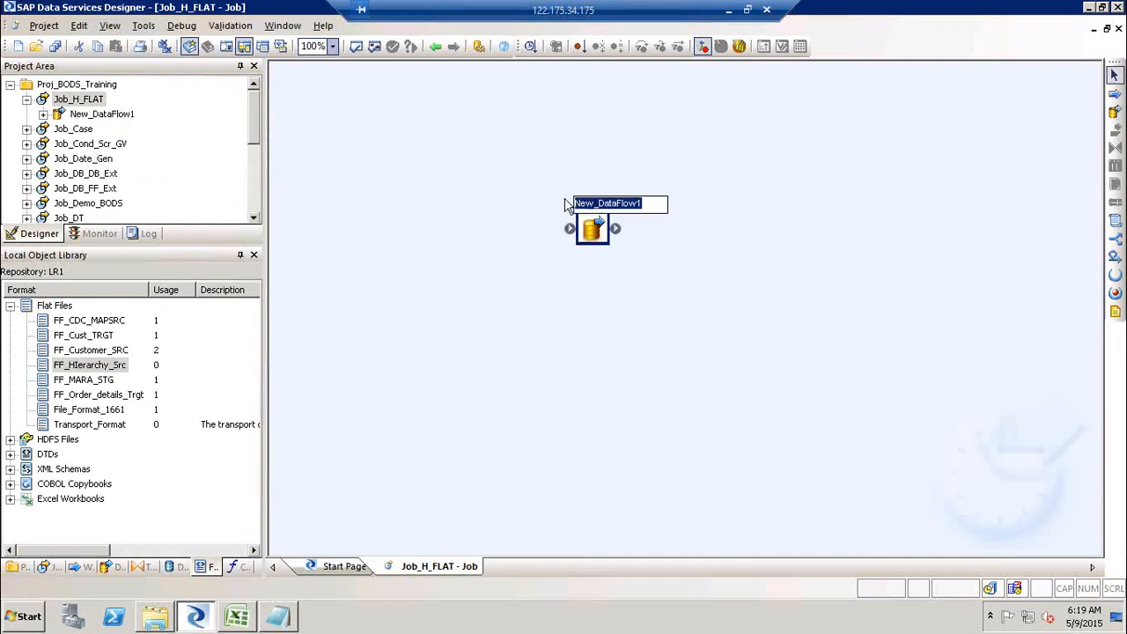
text(DF_HFLAT)
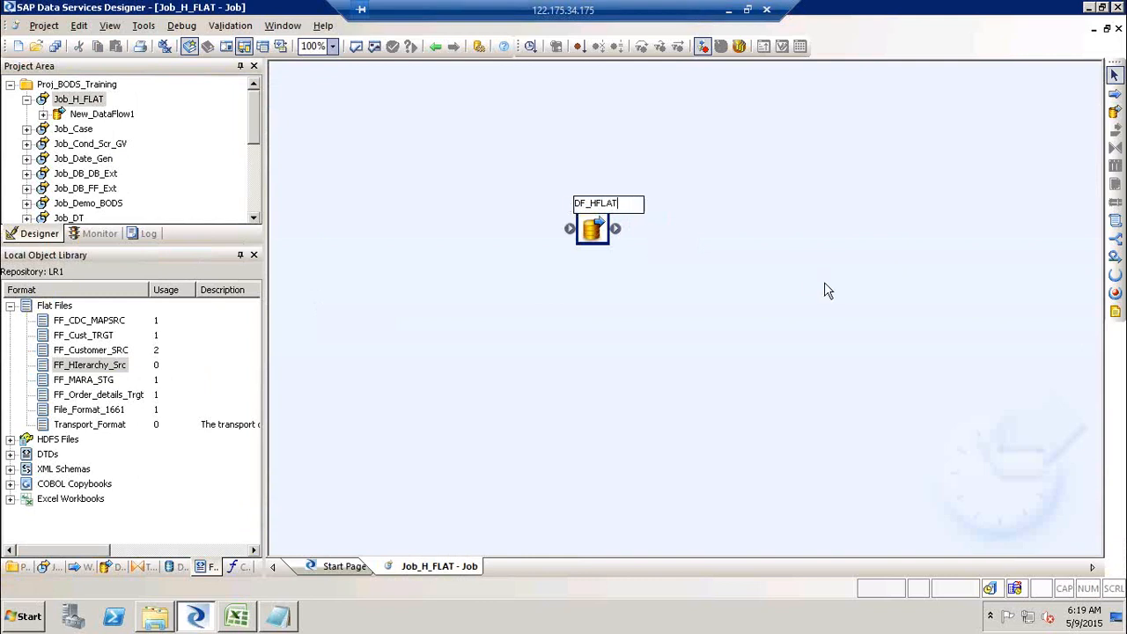
click(825, 291)
double_click(610, 212)
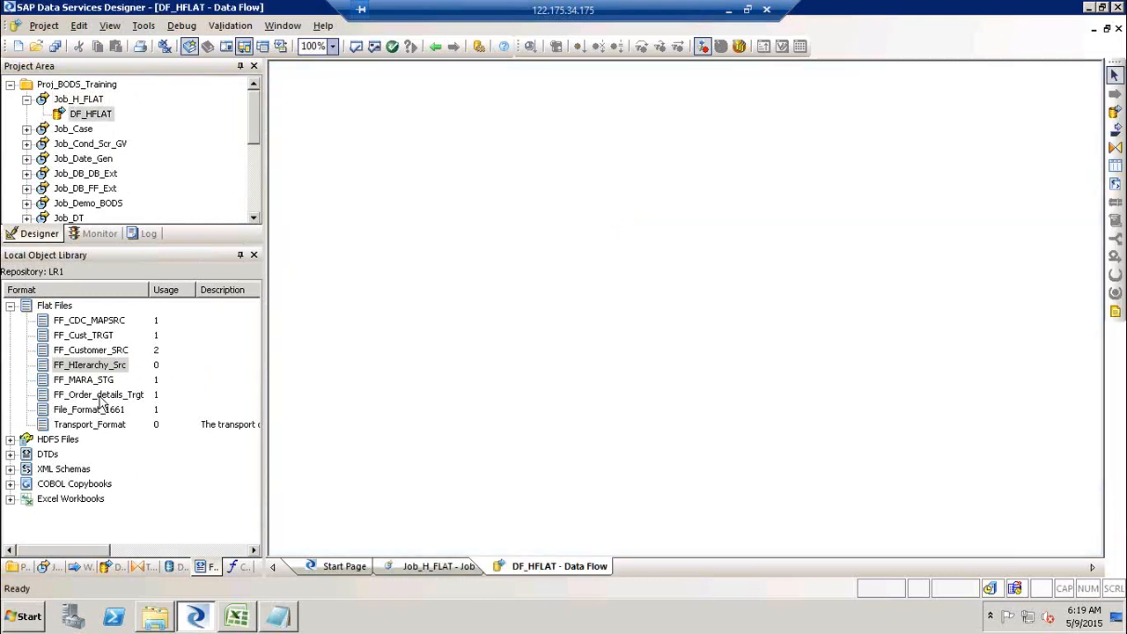
- Place FF_HIerarchy_Src in the data flow as a source and preview its data rows
drag(77, 370, 359, 99)
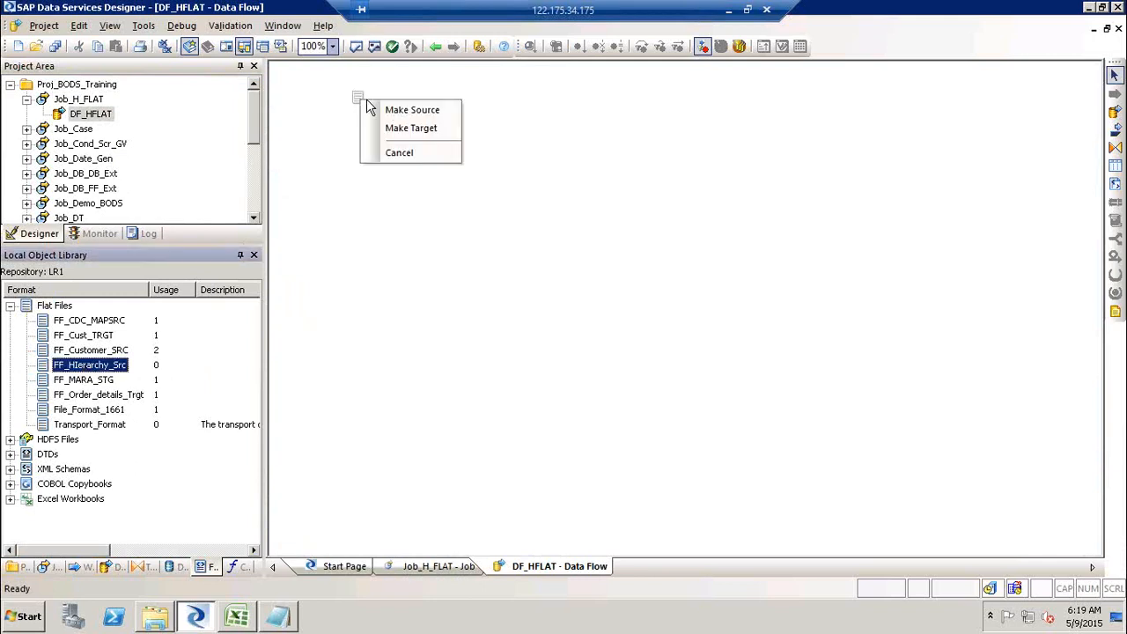
click(397, 113)
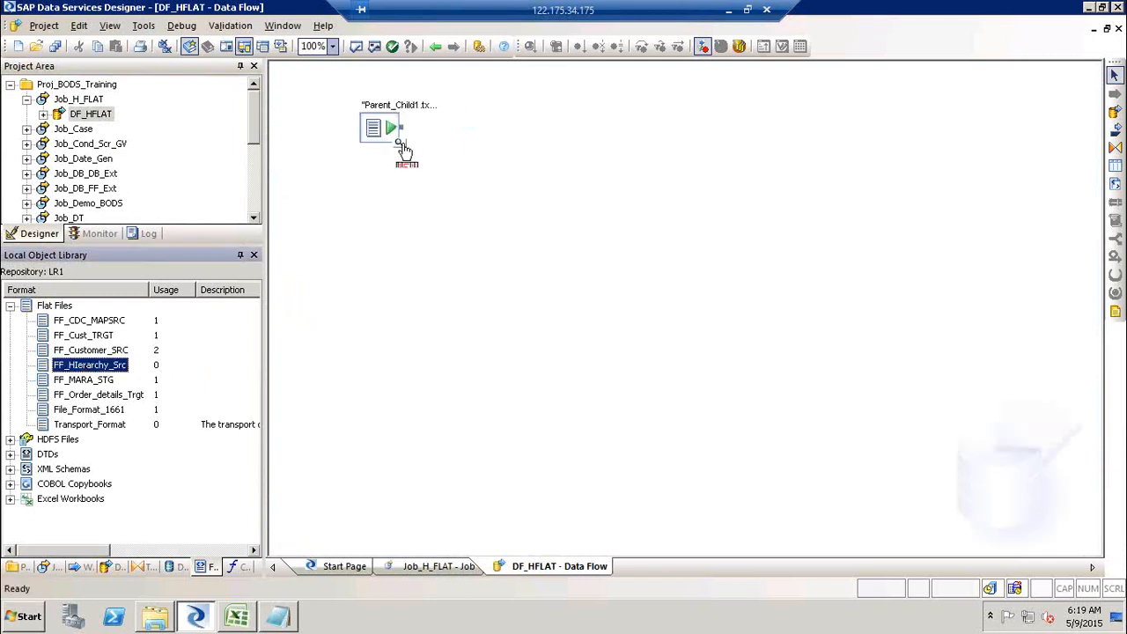
click(401, 146)
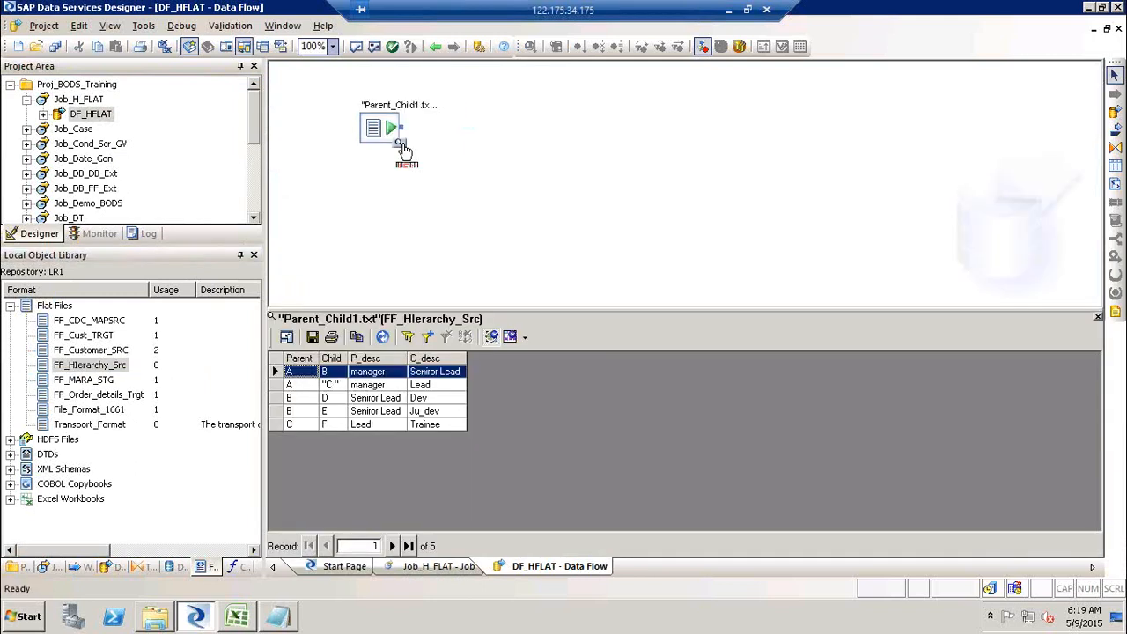
click(326, 373)
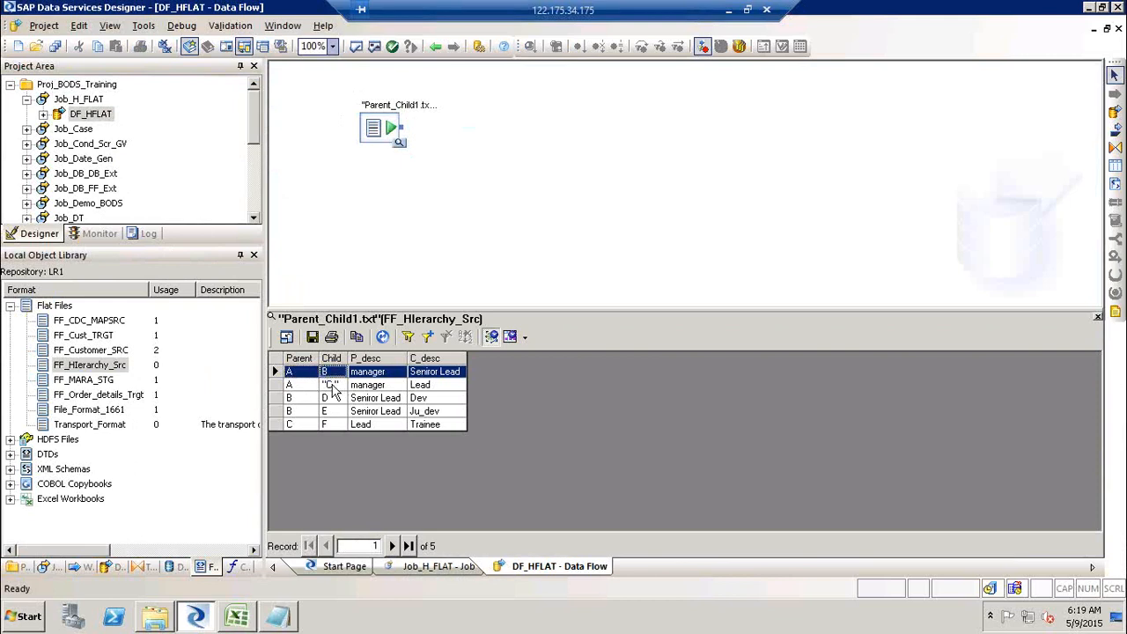
click(331, 386)
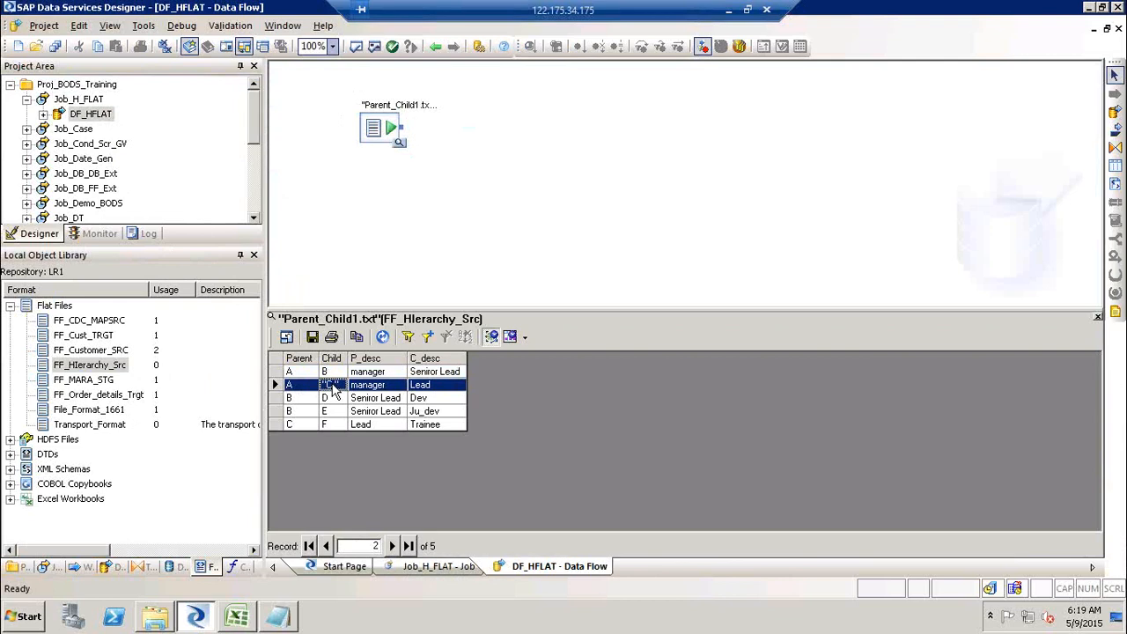
click(299, 398)
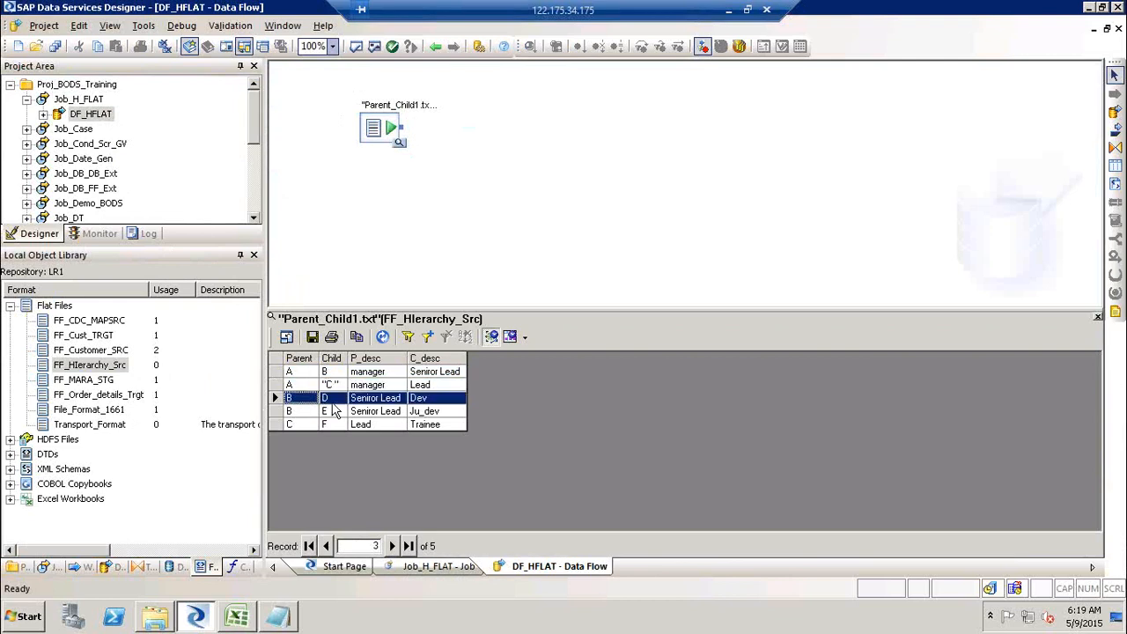
click(302, 425)
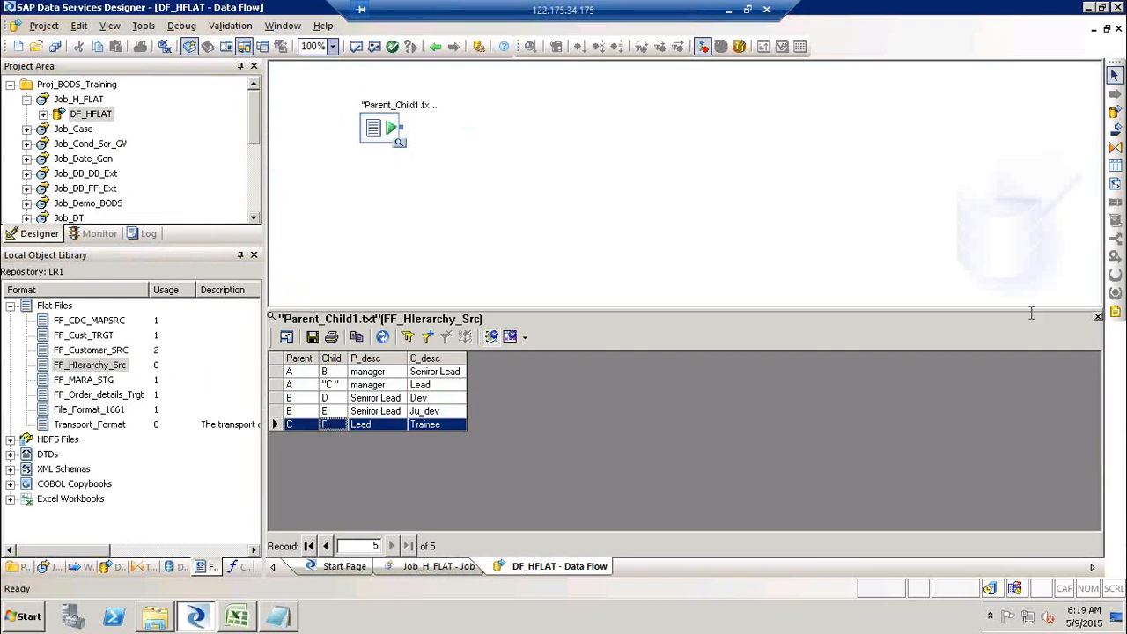
click(1098, 318)
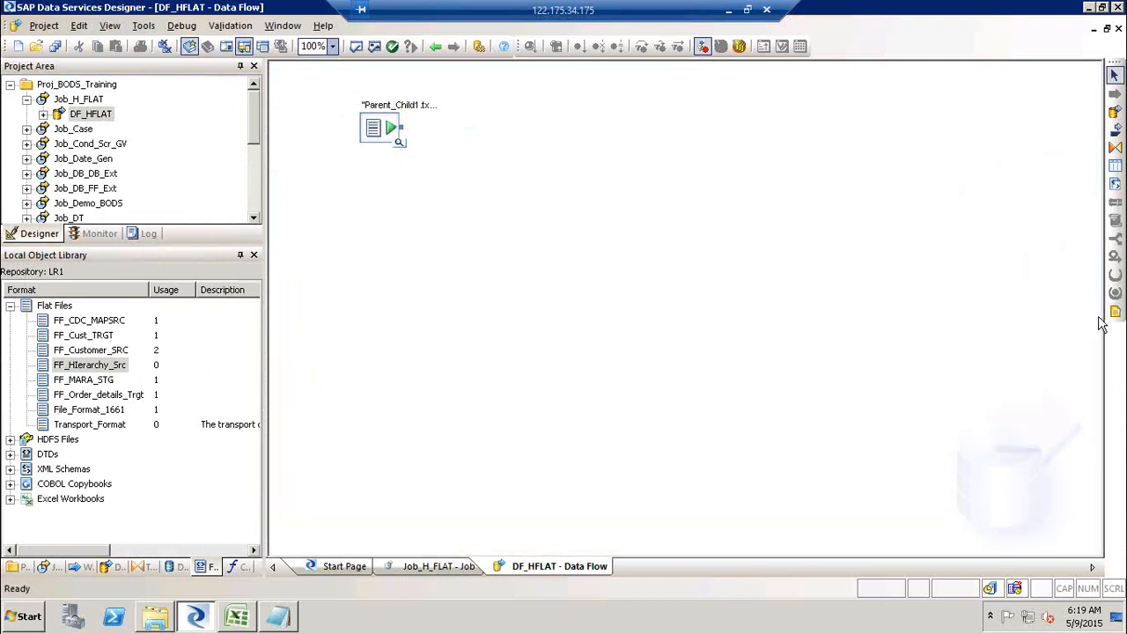
- Add a Hierarchy_Flattening transform to the data flow next to the source
click(145, 567)
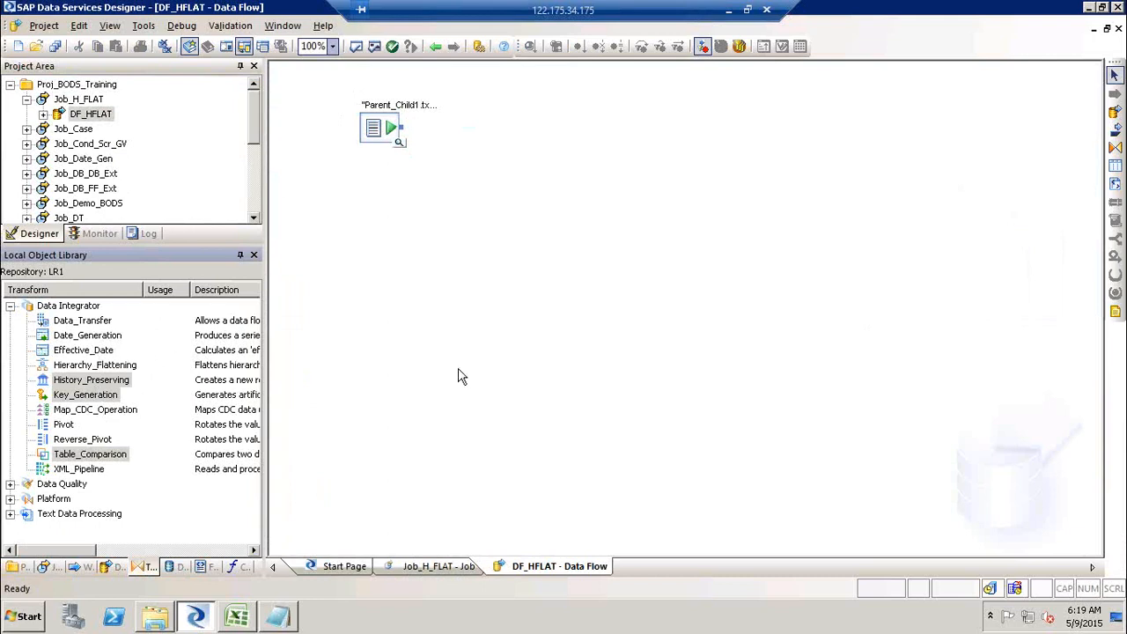
click(104, 366)
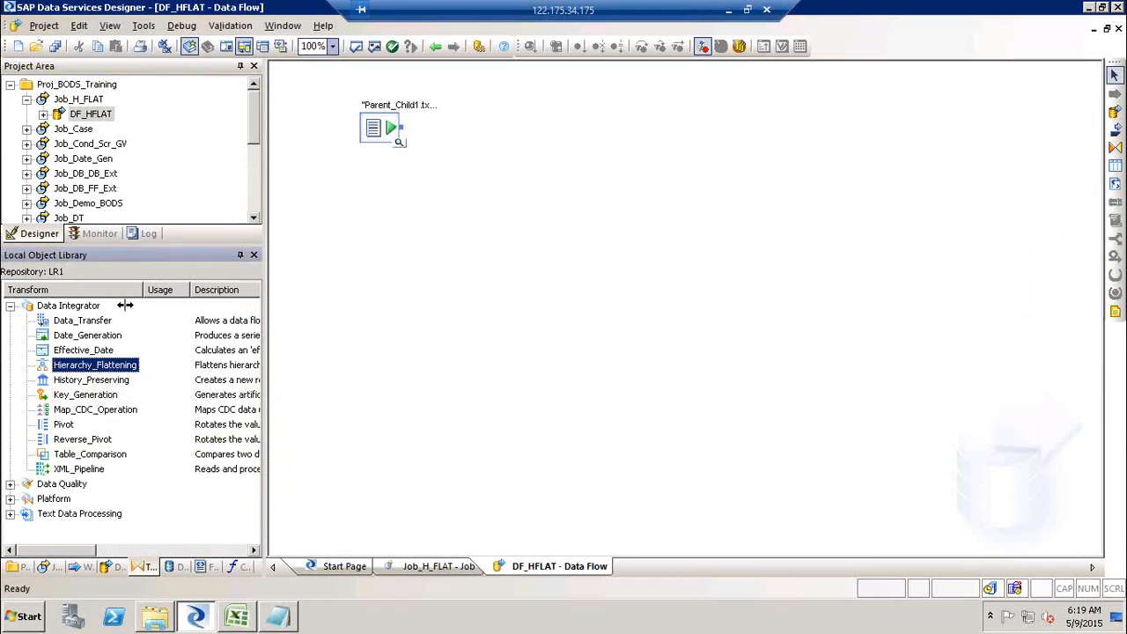
drag(108, 362, 474, 142)
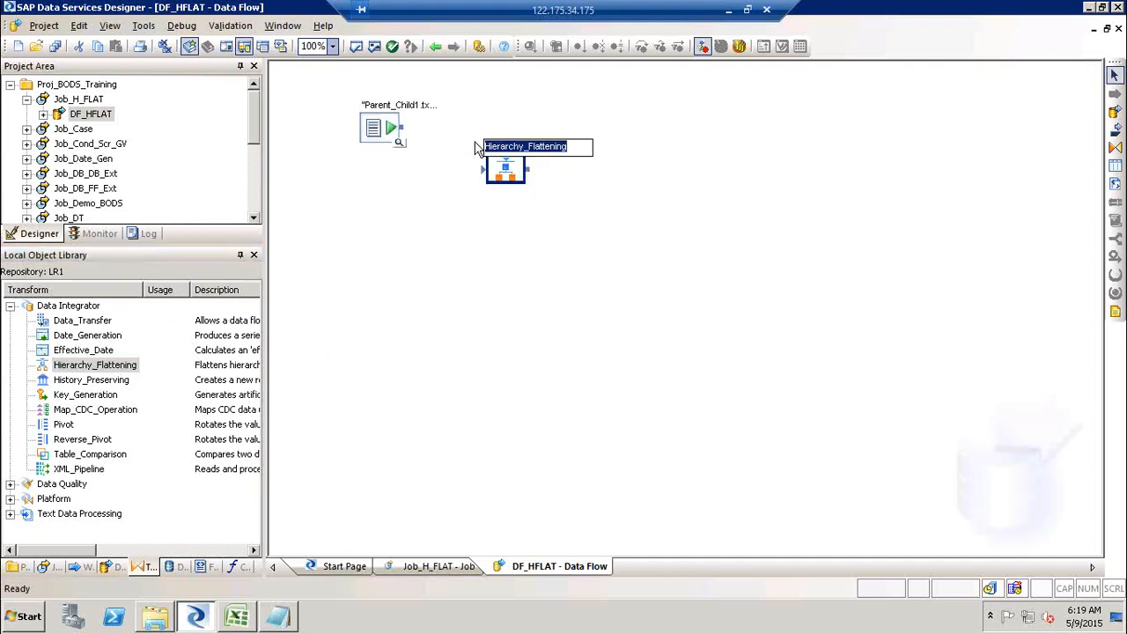
- Connect the flat file source to the Hierarchy_Flattening transform and open the transform's editor
drag(405, 128, 486, 171)
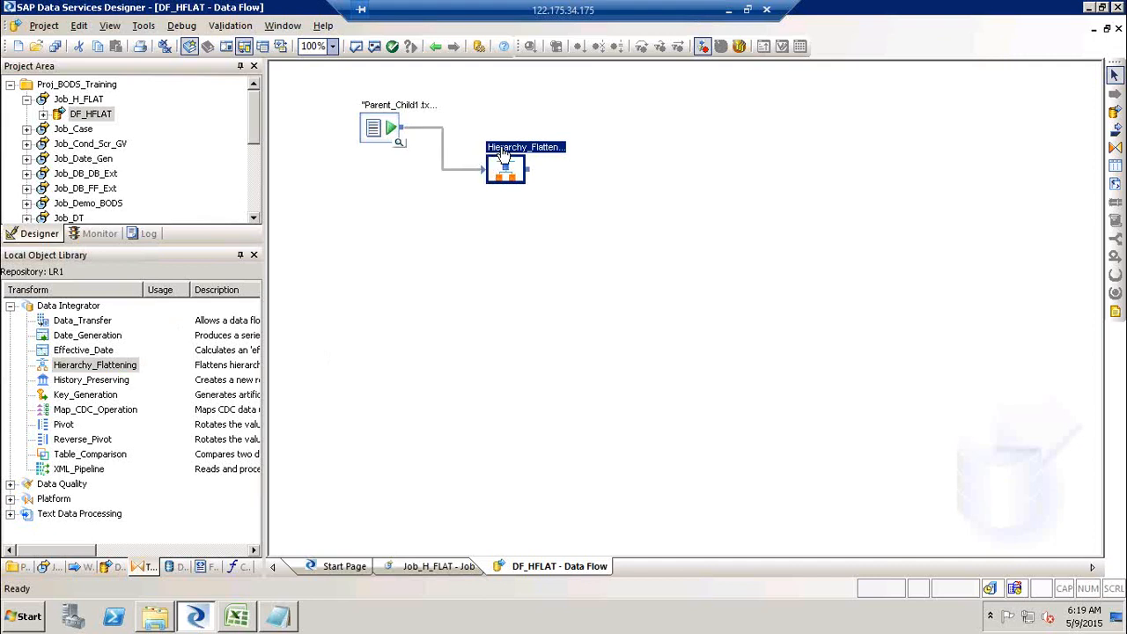
double_click(504, 156)
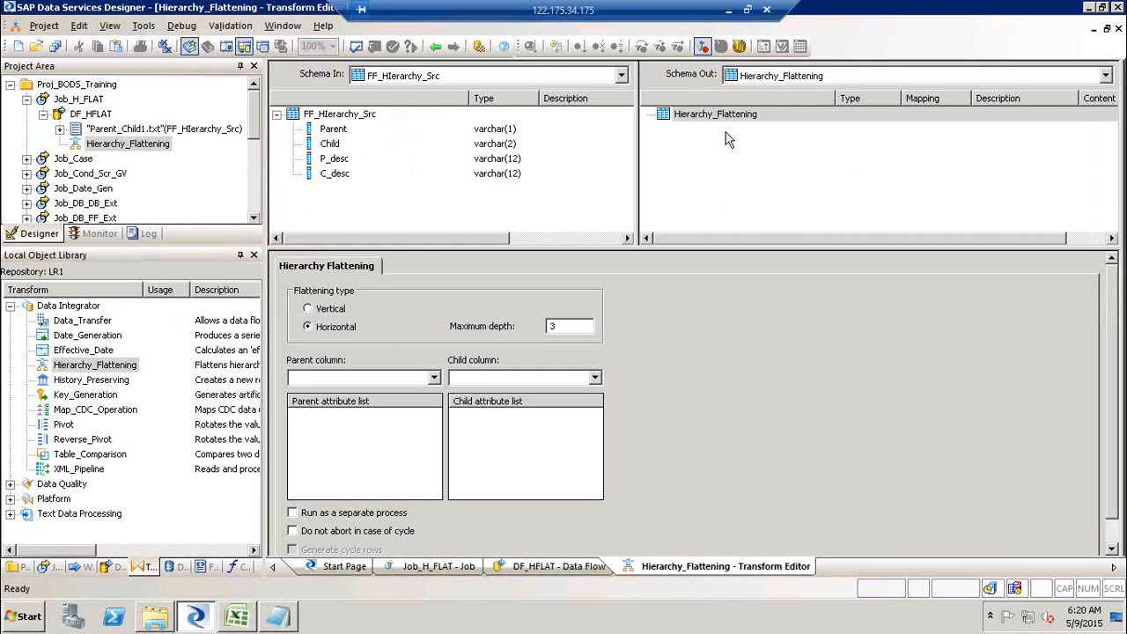
- Set the flattening type to Vertical
click(335, 313)
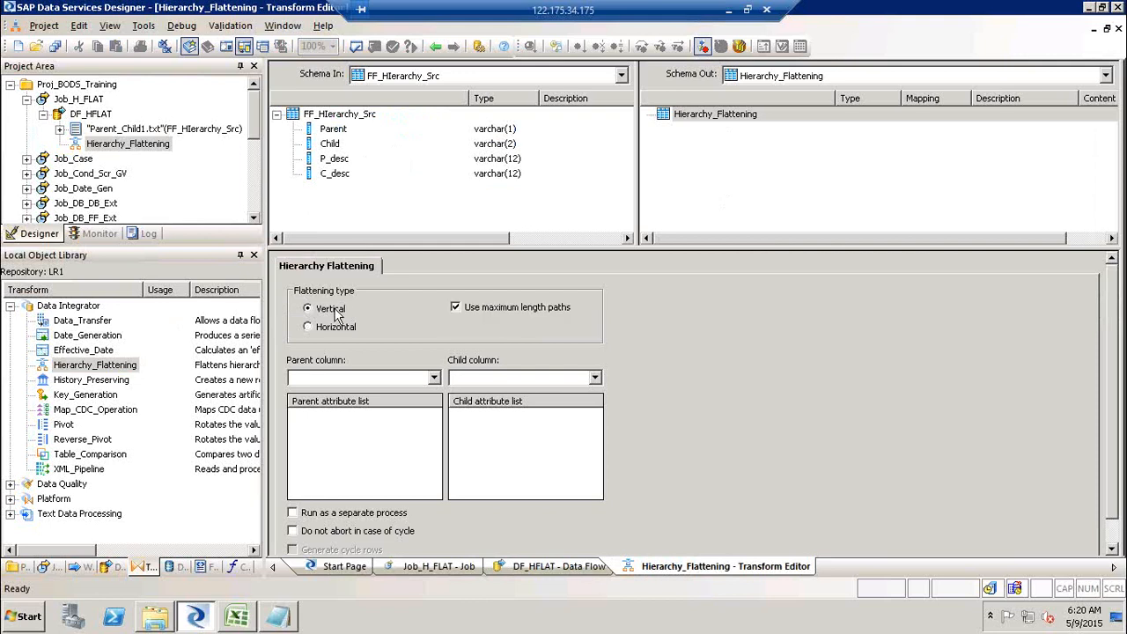
click(335, 329)
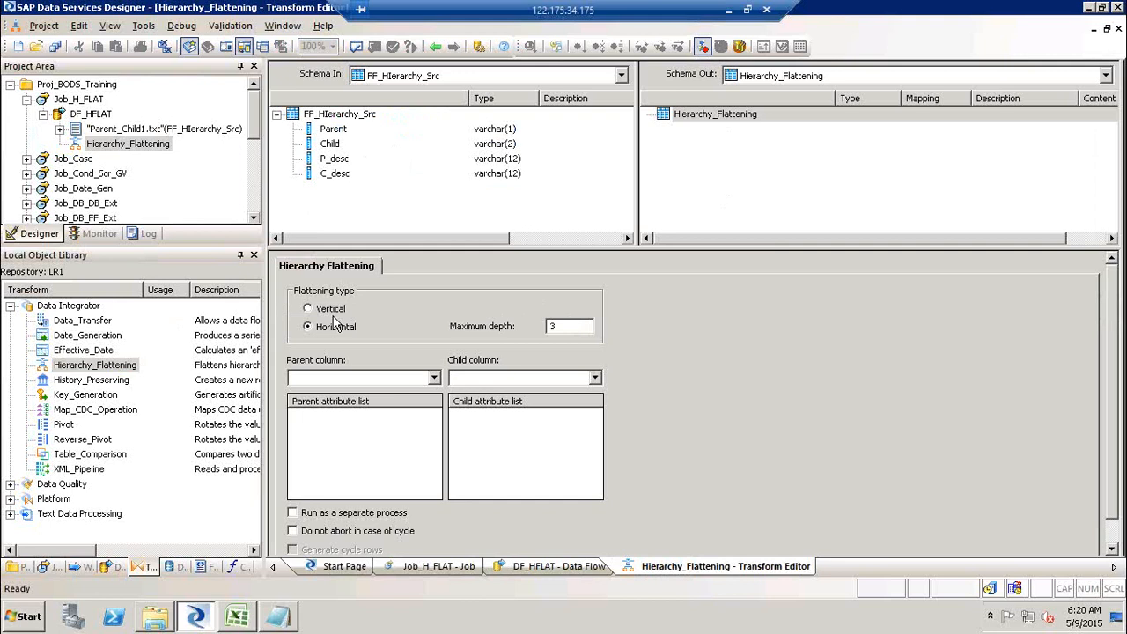
click(334, 315)
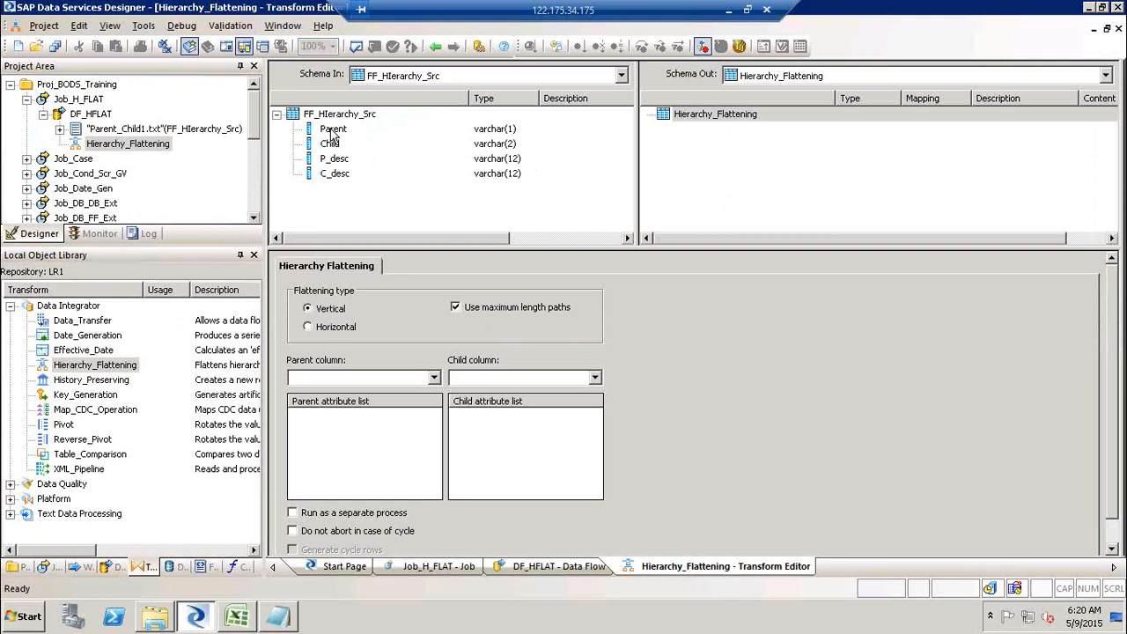
- Set the transform's parent column to Parent and the child column to Child
drag(335, 130, 392, 385)
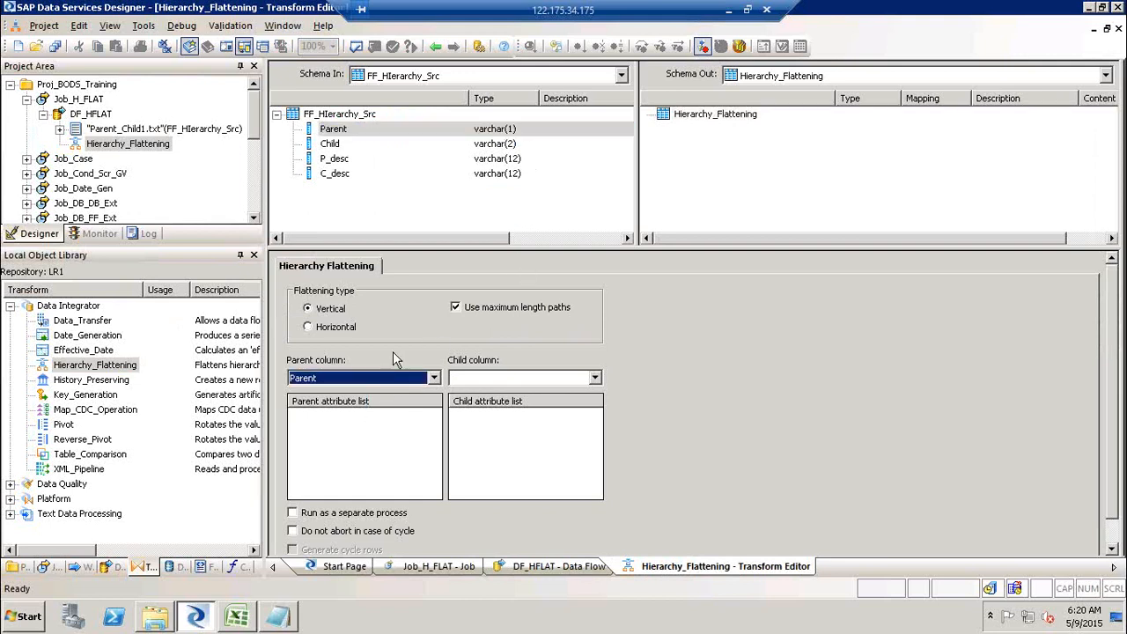
click(330, 143)
drag(539, 209, 467, 385)
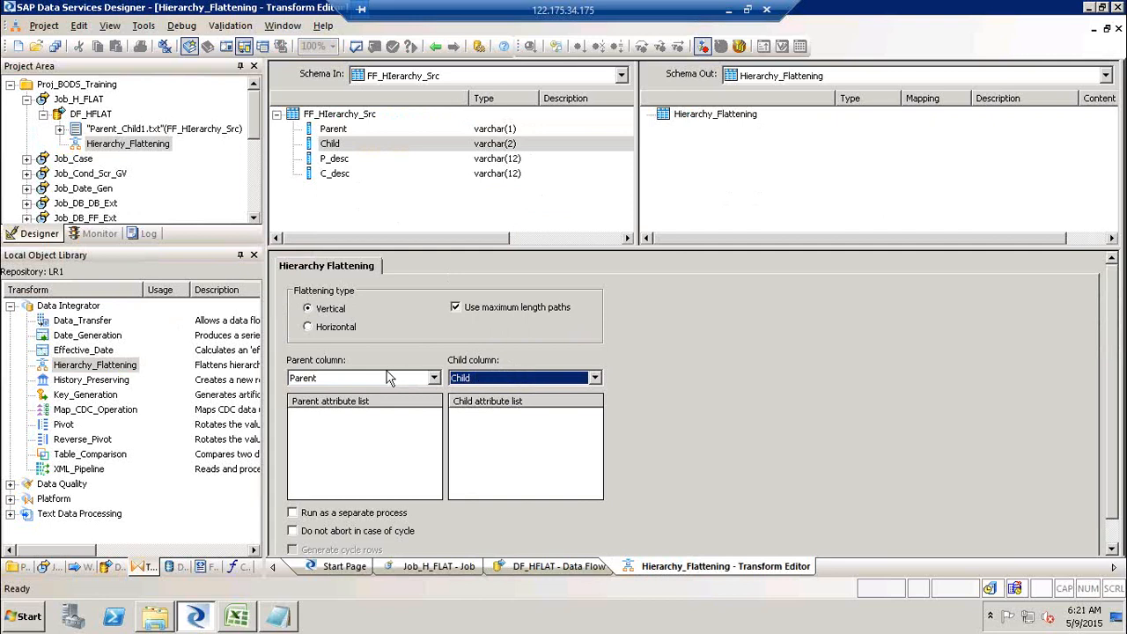
- Add P_desc to the parent attribute list and C_desc to the child attribute list
click(340, 160)
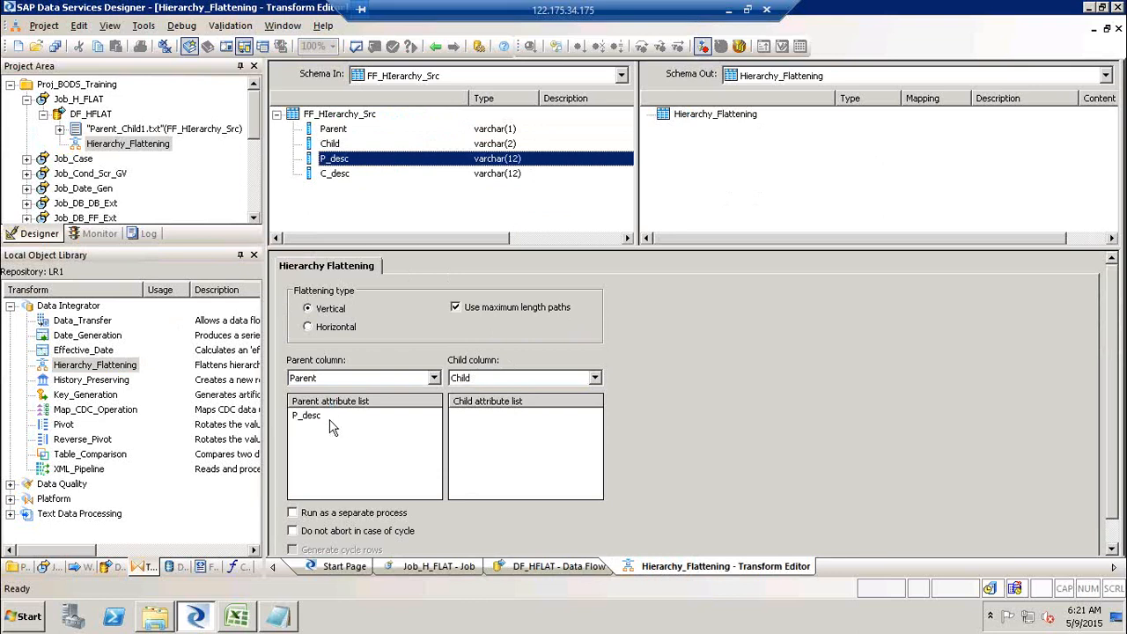
click(338, 174)
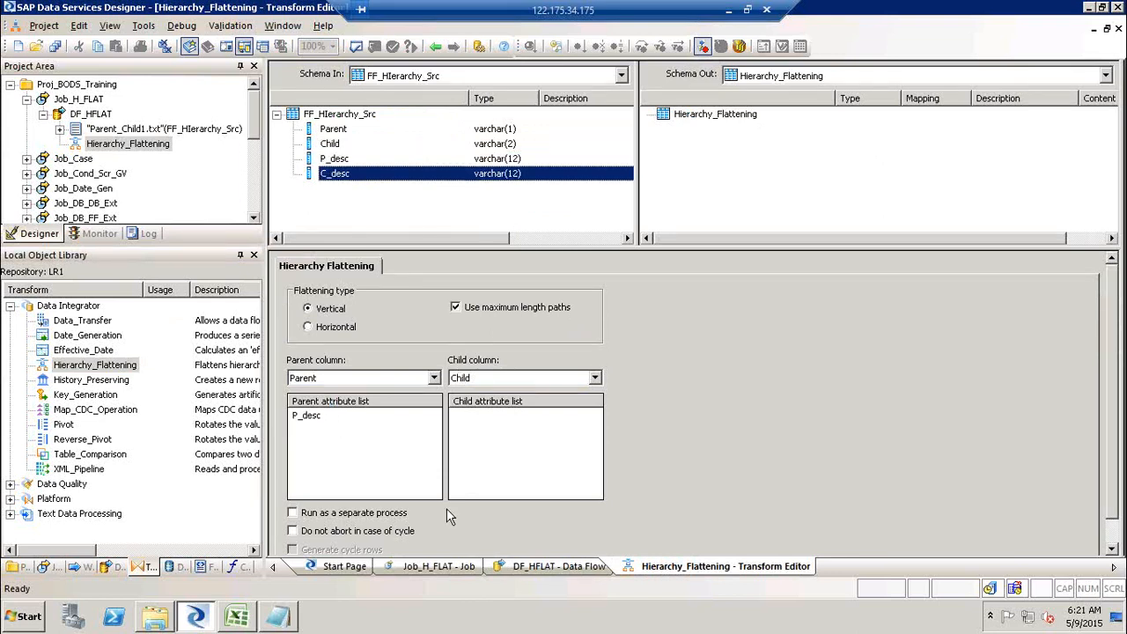
drag(338, 173, 506, 445)
- Review the Parent_Child1 source file's rows in Notepad and close it
click(280, 622)
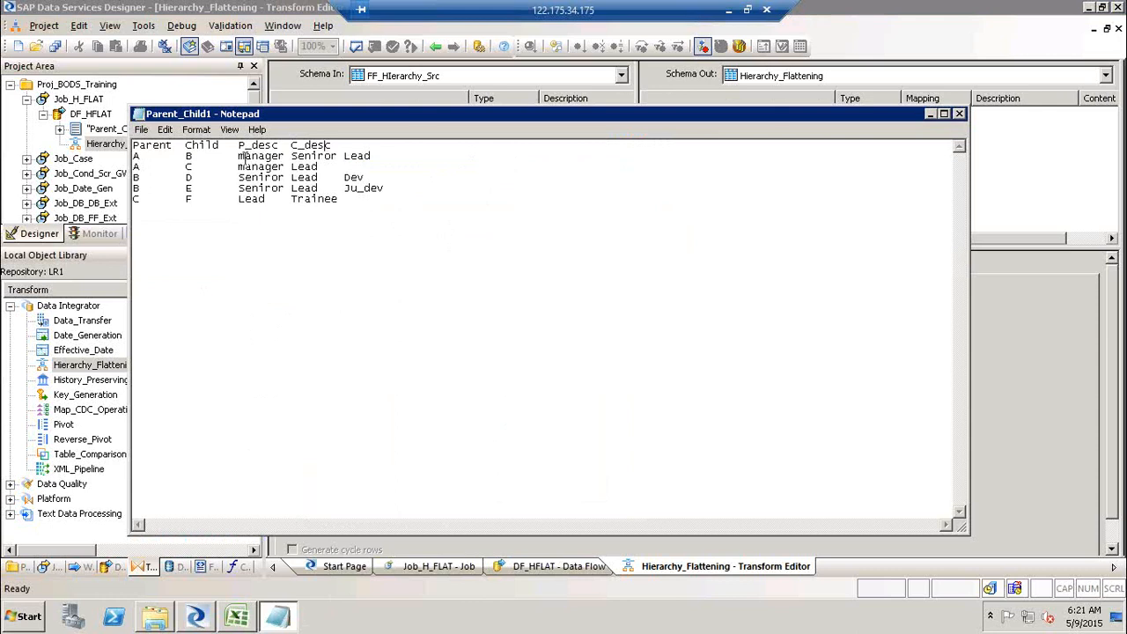
click(152, 155)
click(332, 146)
click(379, 177)
click(396, 189)
click(335, 208)
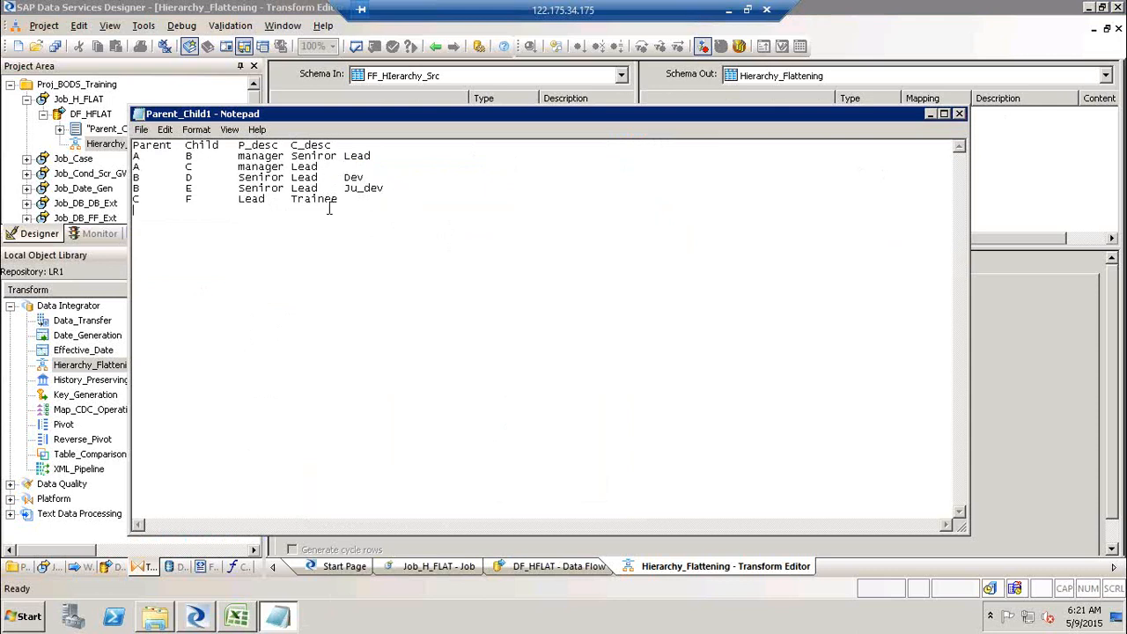
click(960, 115)
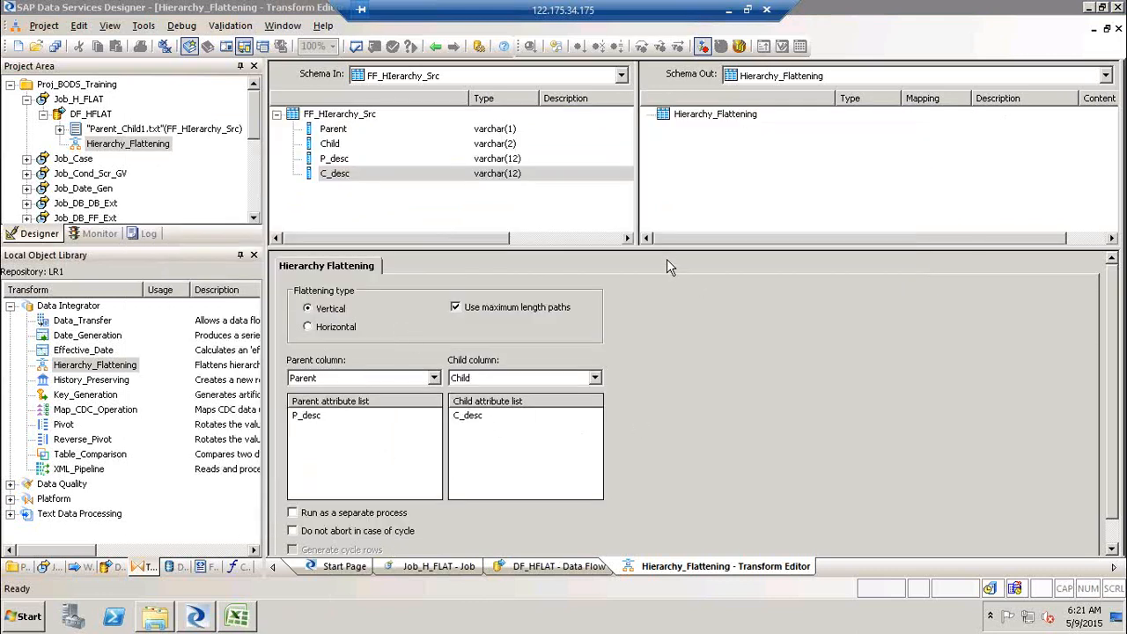
- Switch to the Excel hierarchy diagram and add a node G in cell K6
drag(665, 249, 666, 200)
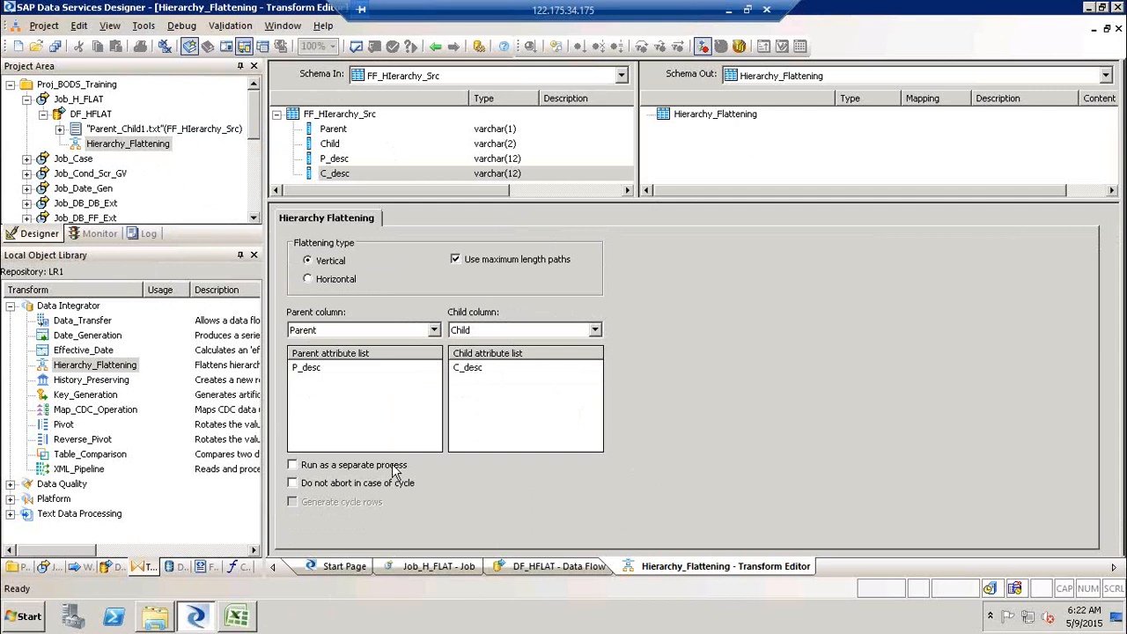
click(244, 614)
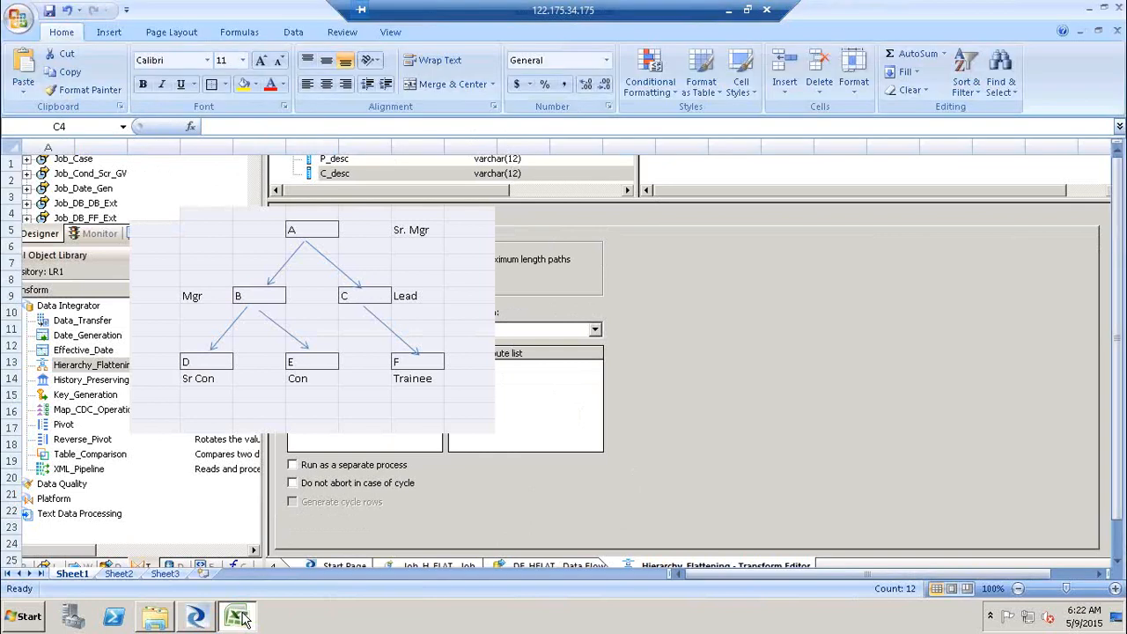
click(621, 411)
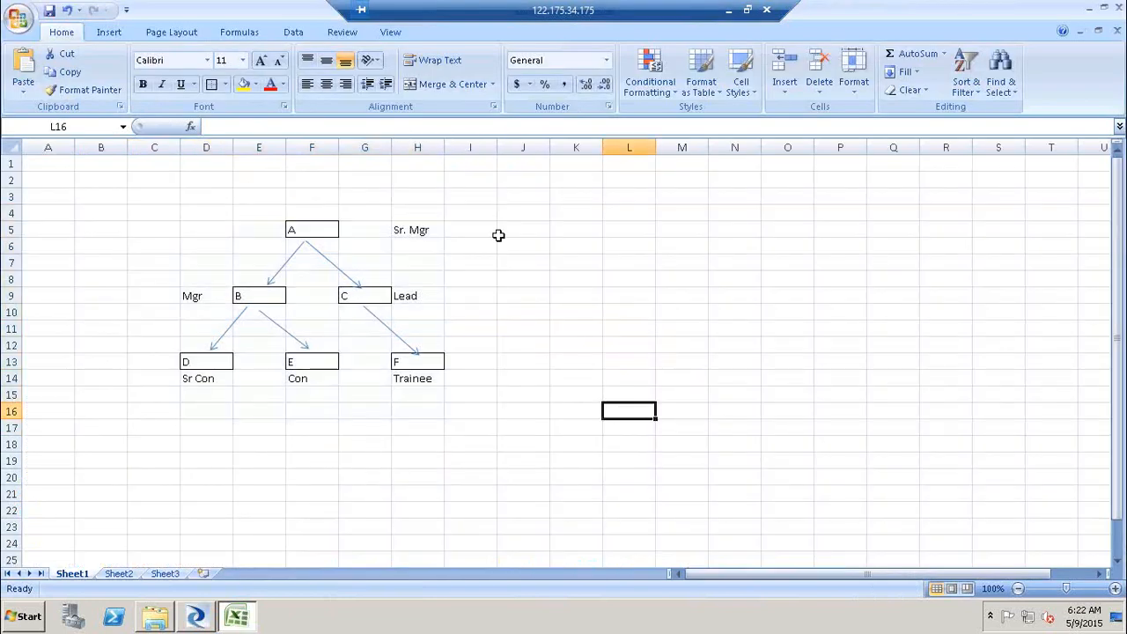
click(556, 244)
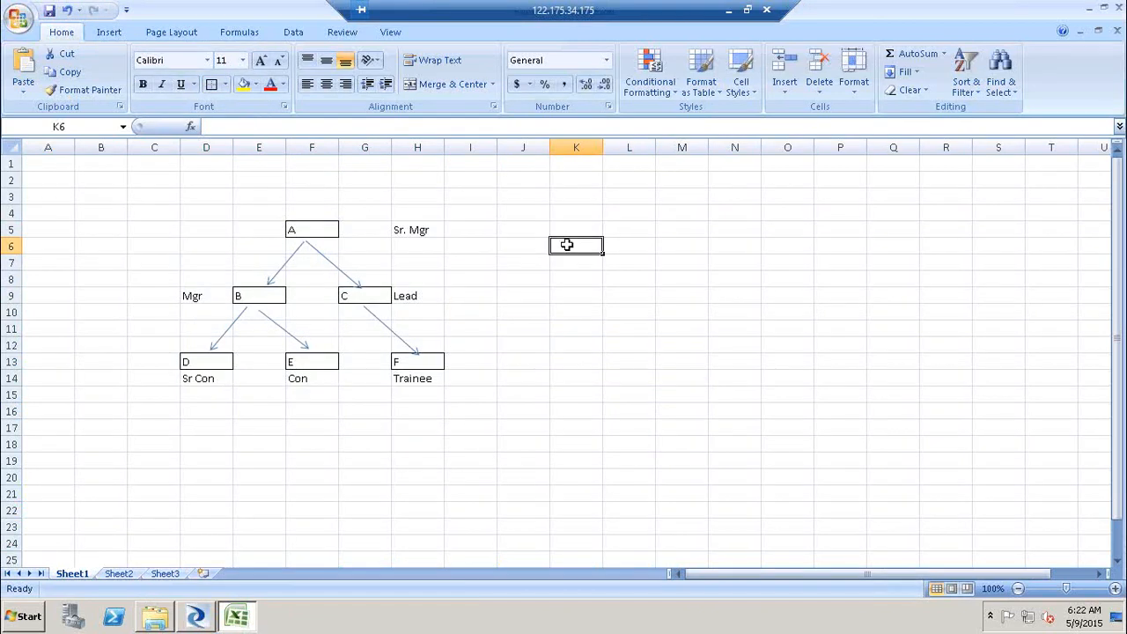
text(G)
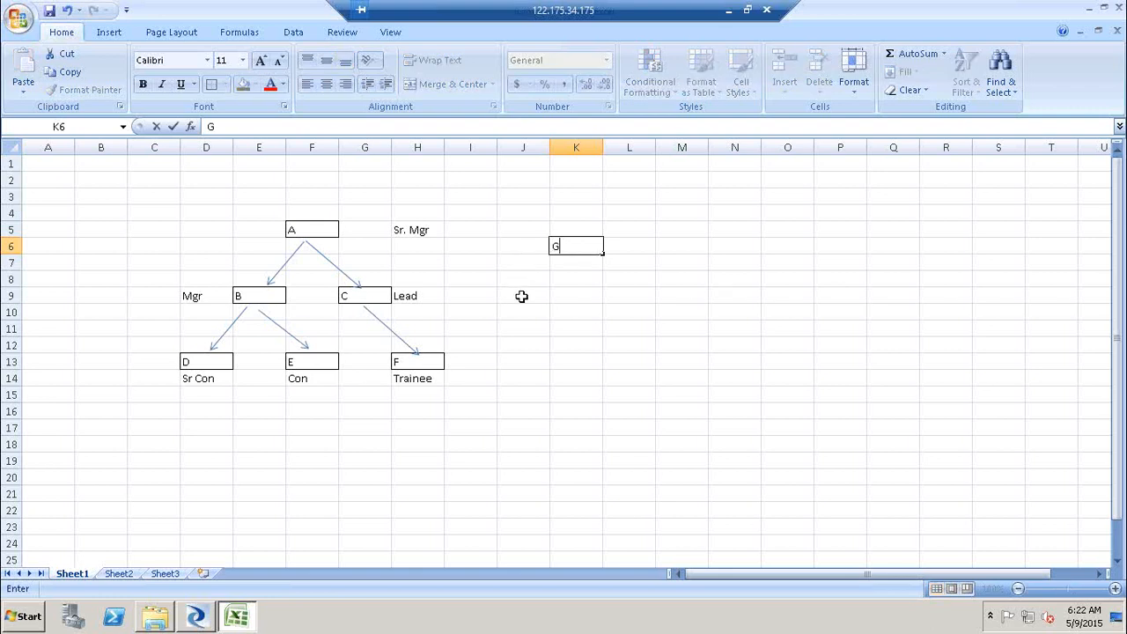
- Draw straight arrows from node F to G and from G back to A to form a cycle
click(521, 296)
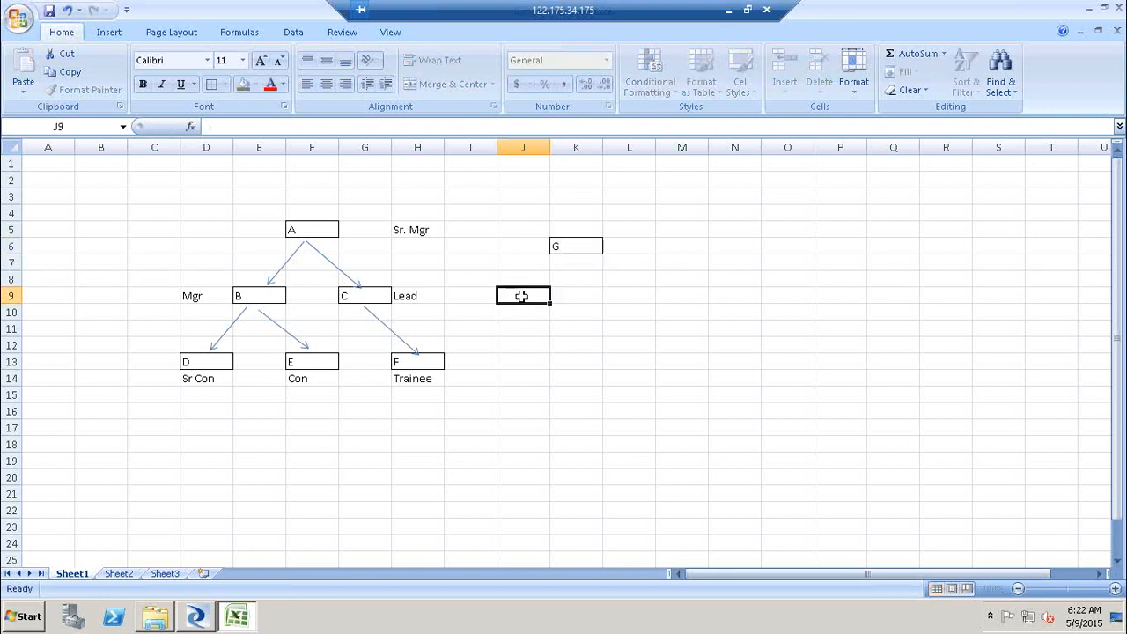
click(109, 33)
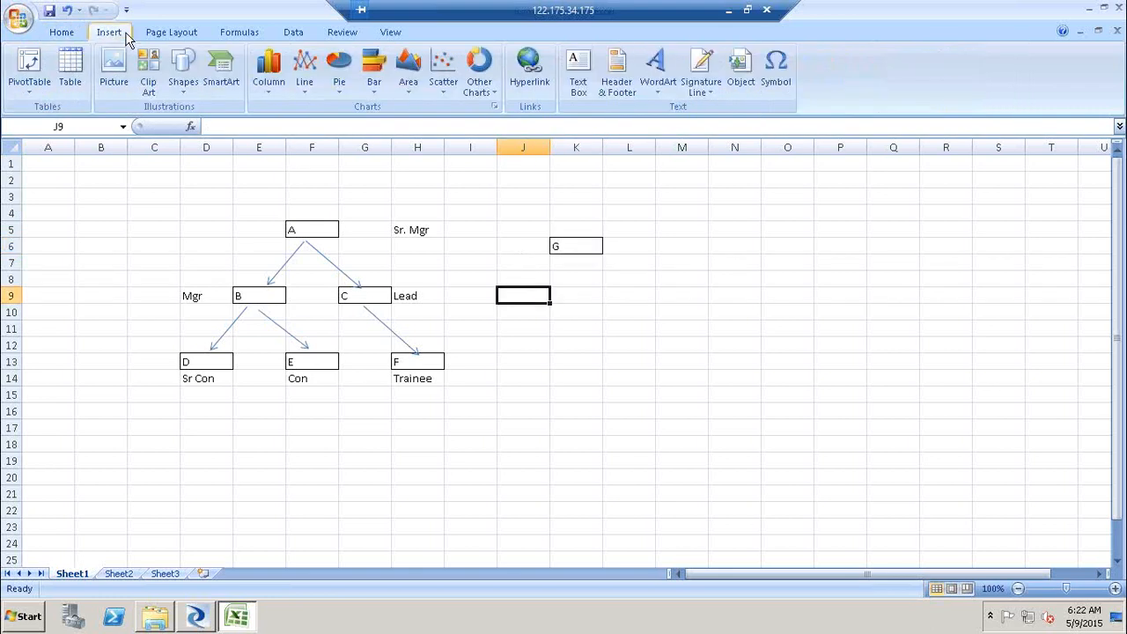
click(179, 88)
click(209, 126)
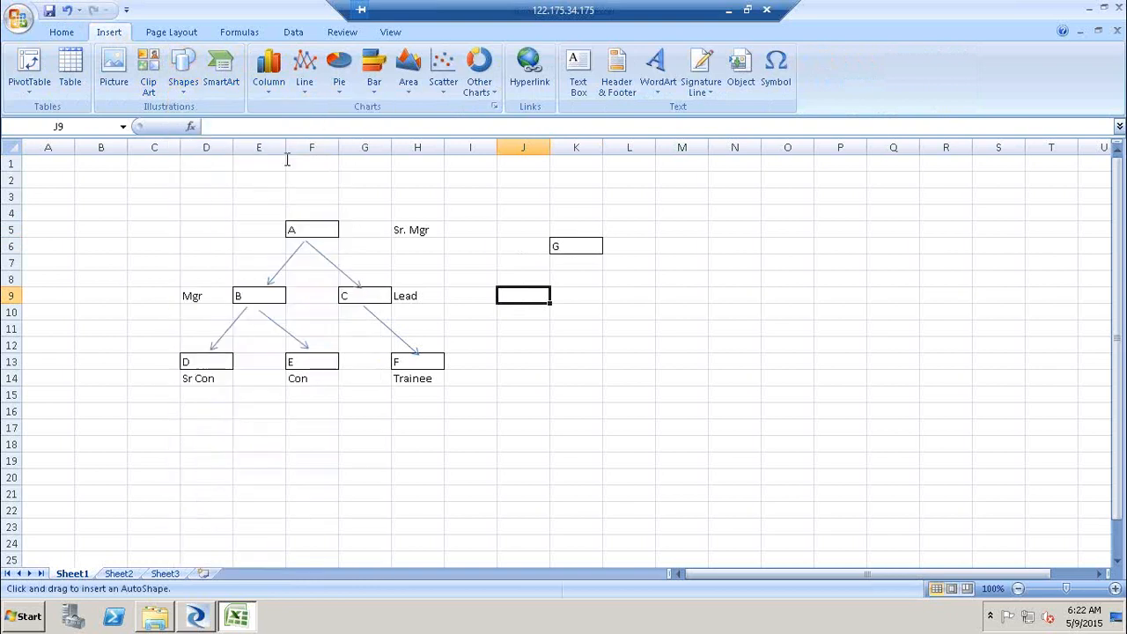
drag(434, 346, 551, 255)
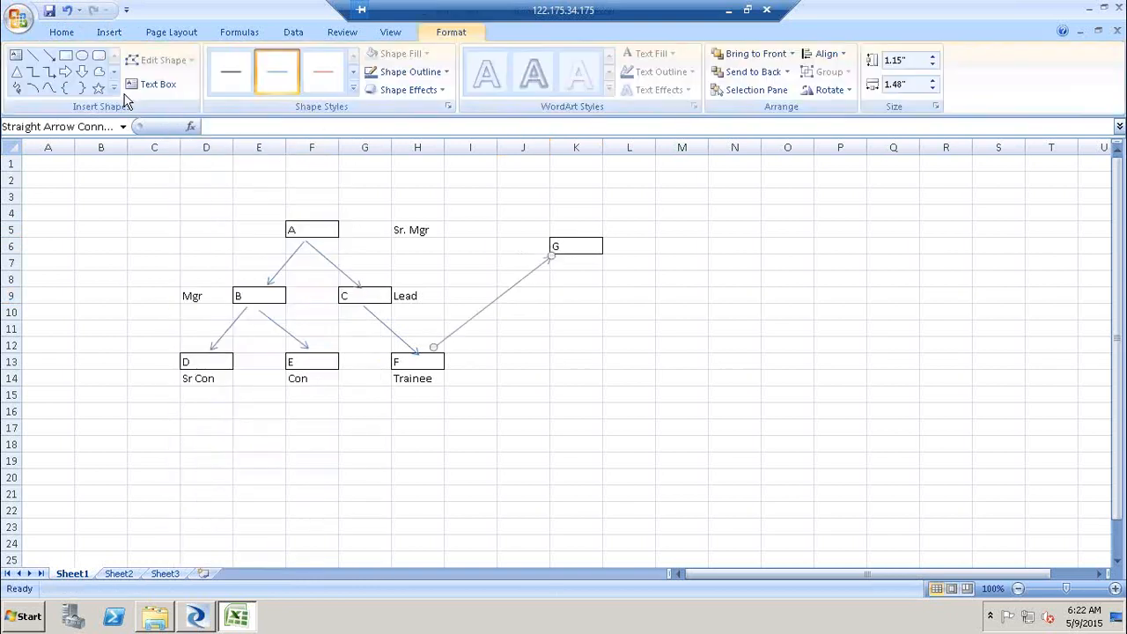
click(49, 54)
drag(548, 241, 337, 224)
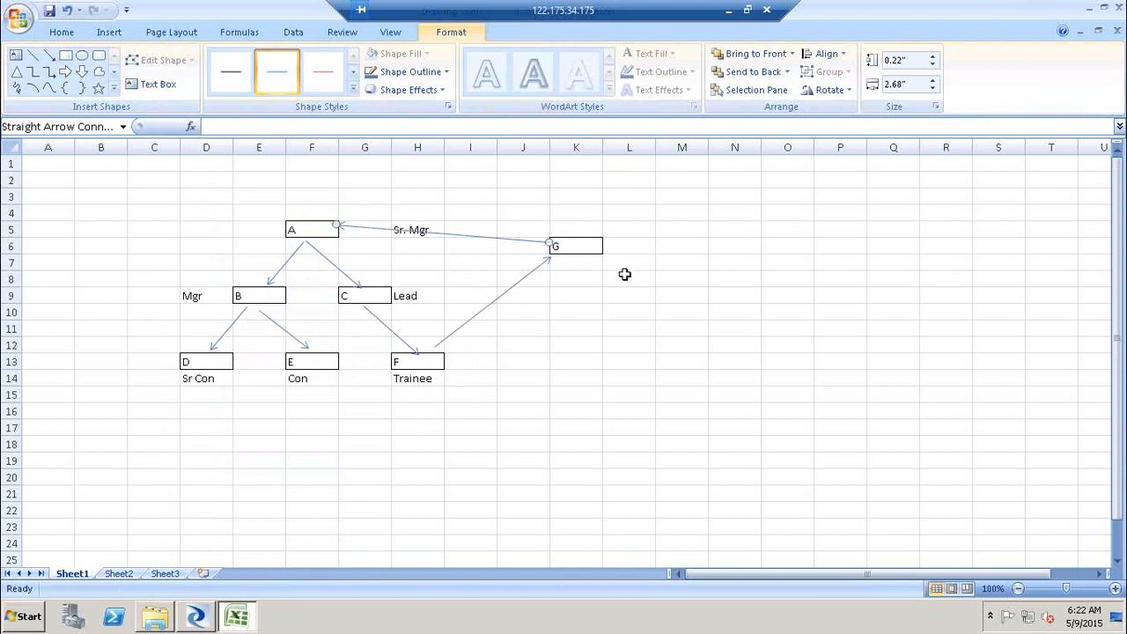
click(588, 338)
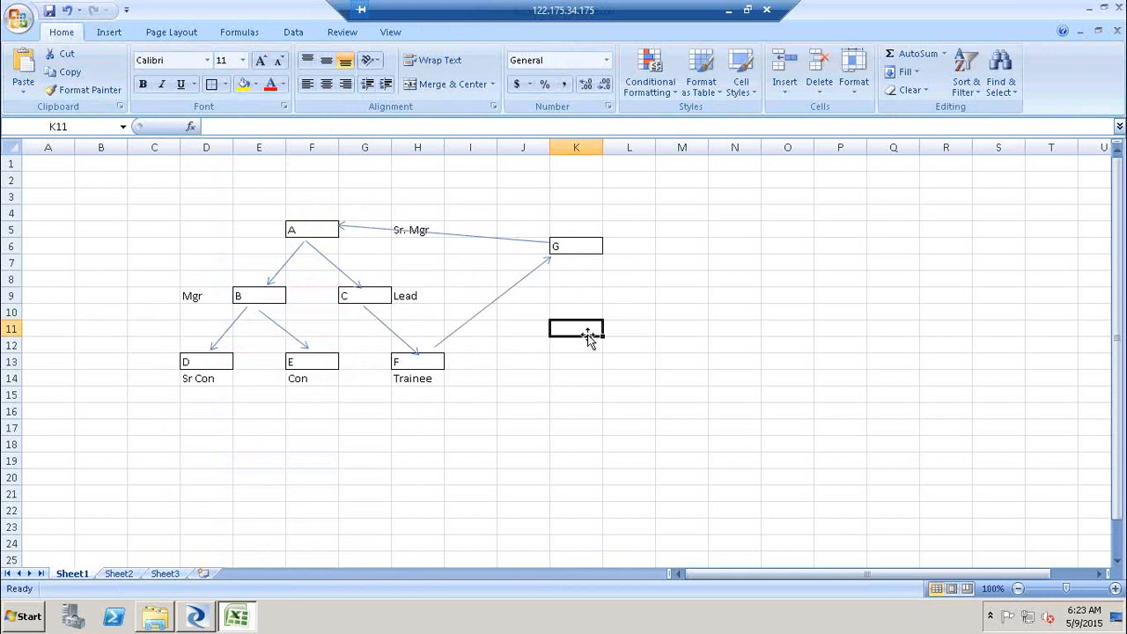
- Try the Do not abort in case of cycle and Generate cycle rows options, ending with Vertical flattening and both cleared
key(alt+Tab)
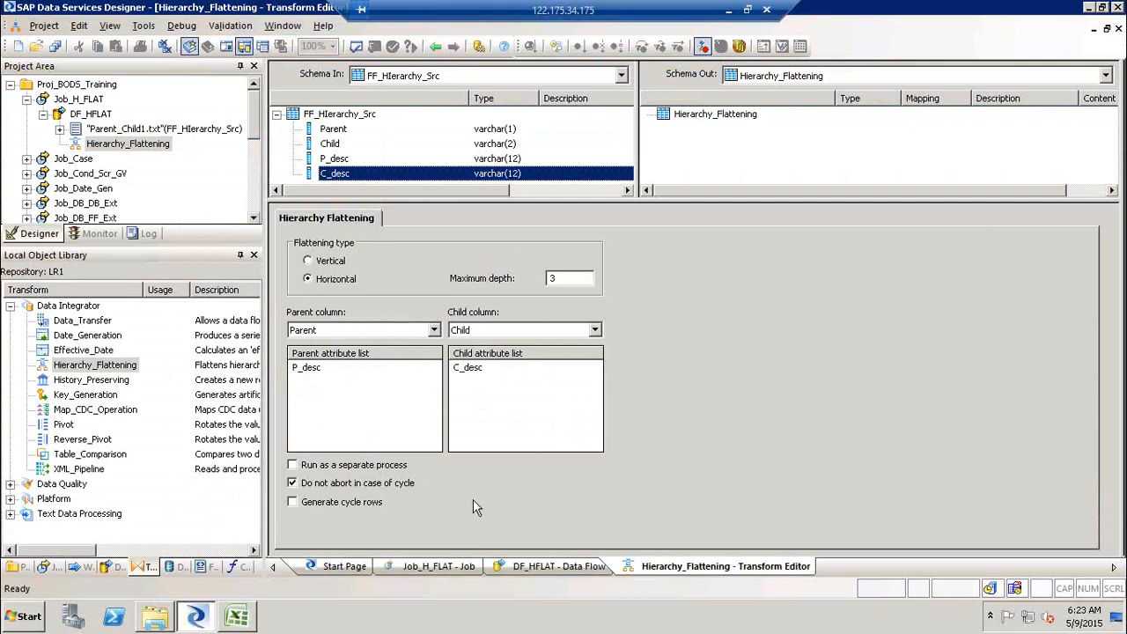
click(361, 508)
click(362, 509)
click(359, 485)
click(322, 267)
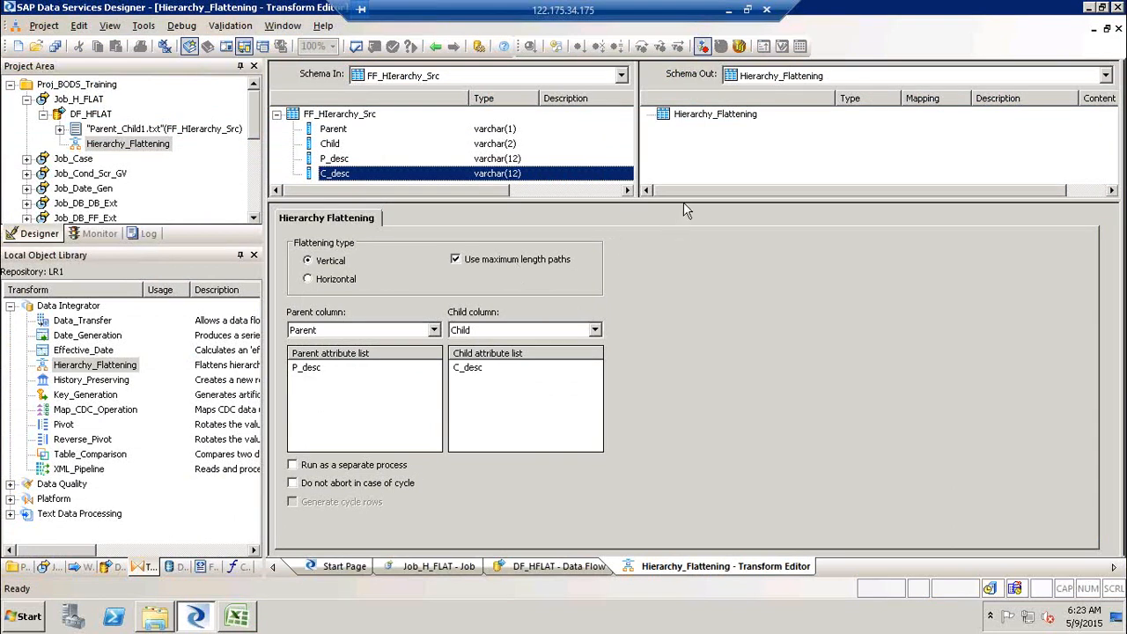
- Validate the Hierarchy_Flattening transform and close the output window
drag(683, 202, 690, 236)
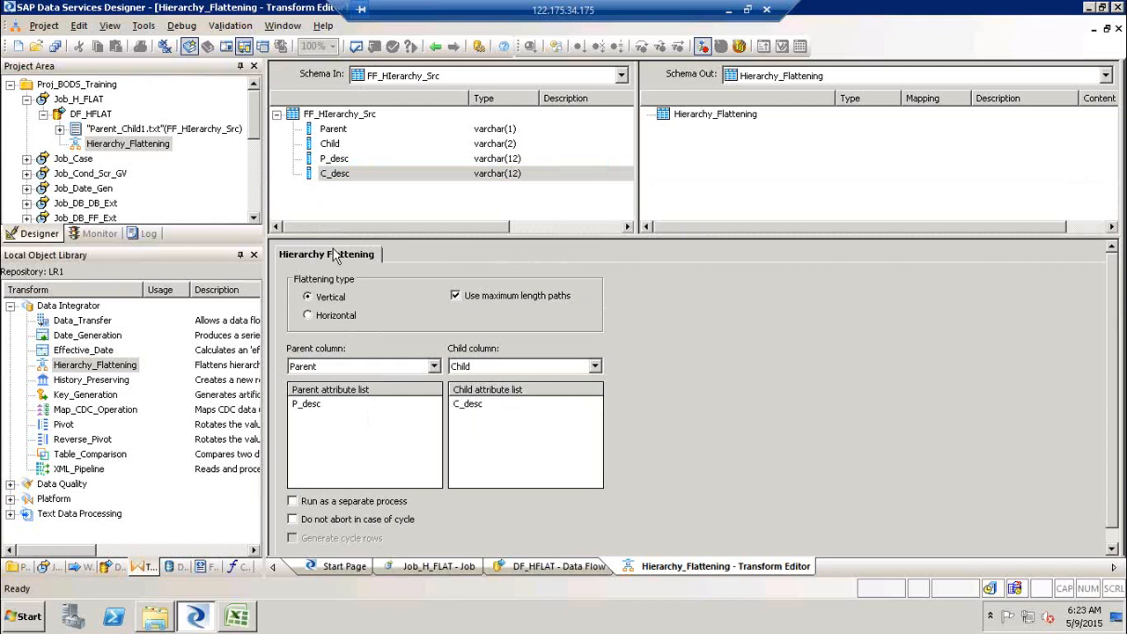
click(356, 46)
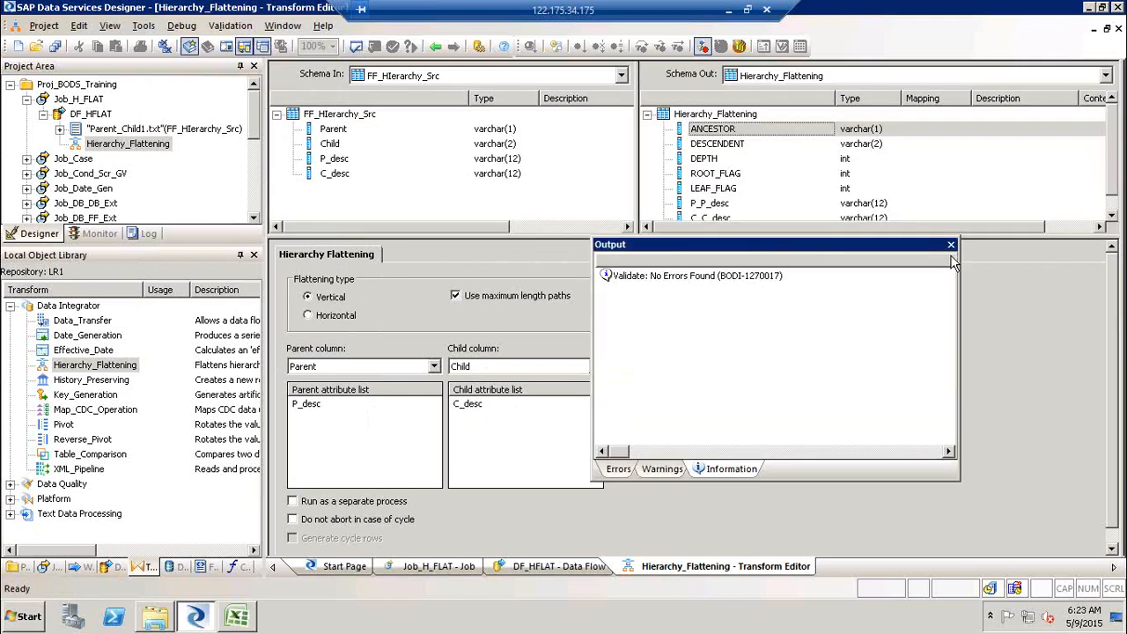
click(950, 246)
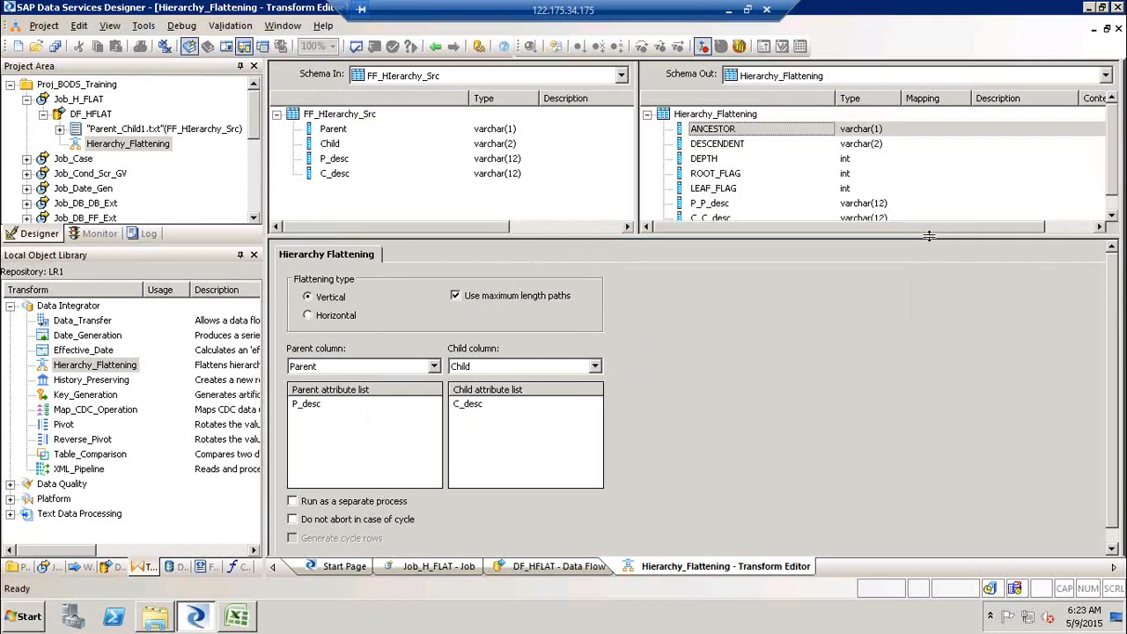
- Review the transform's output columns from ANCESTOR to C_C_desc, then go back to the data flow
drag(929, 236, 938, 329)
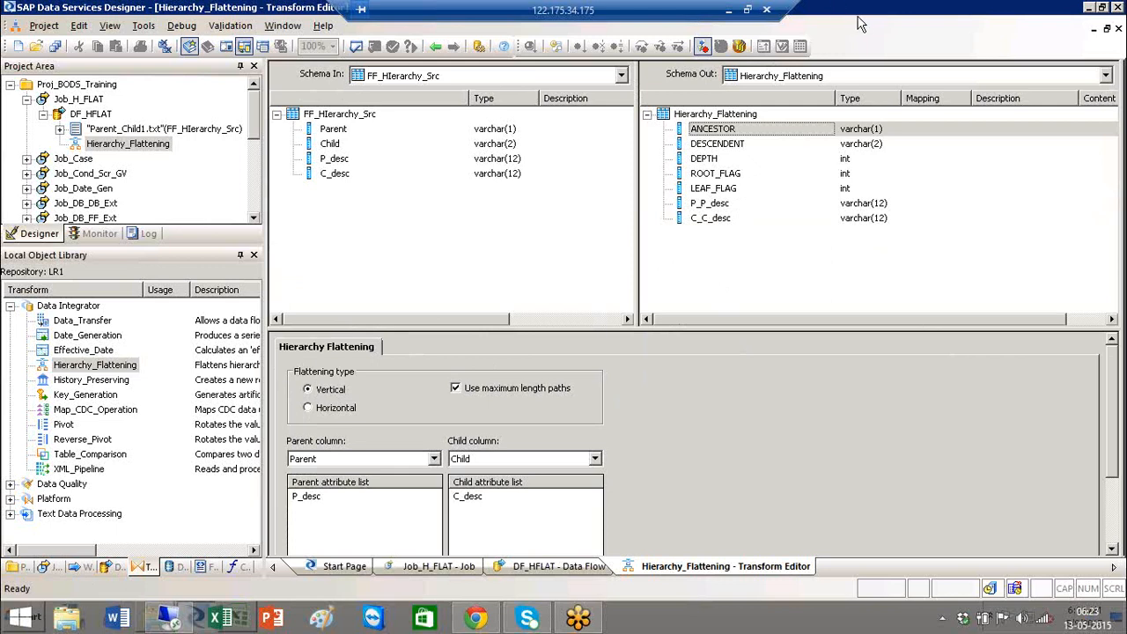
click(878, 206)
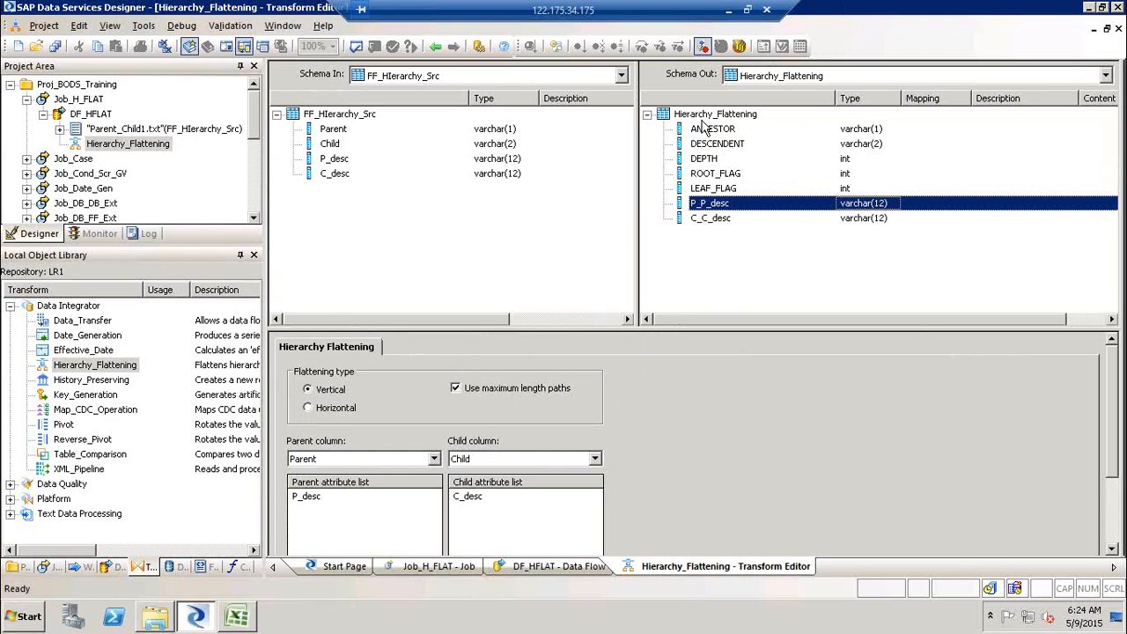
click(708, 114)
click(718, 131)
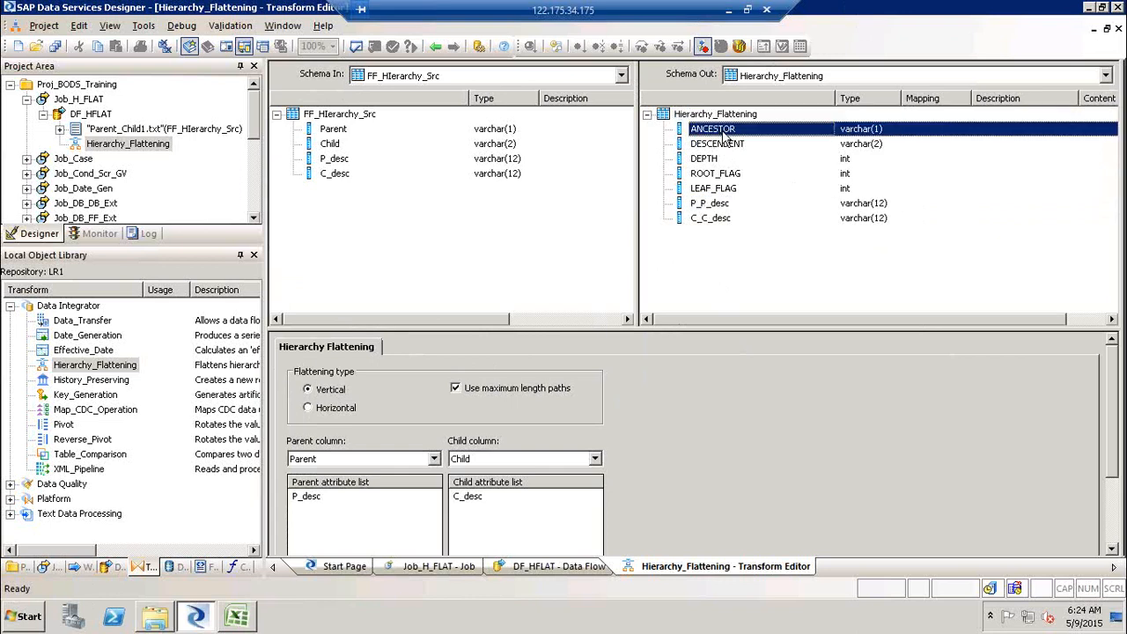
click(728, 146)
click(728, 160)
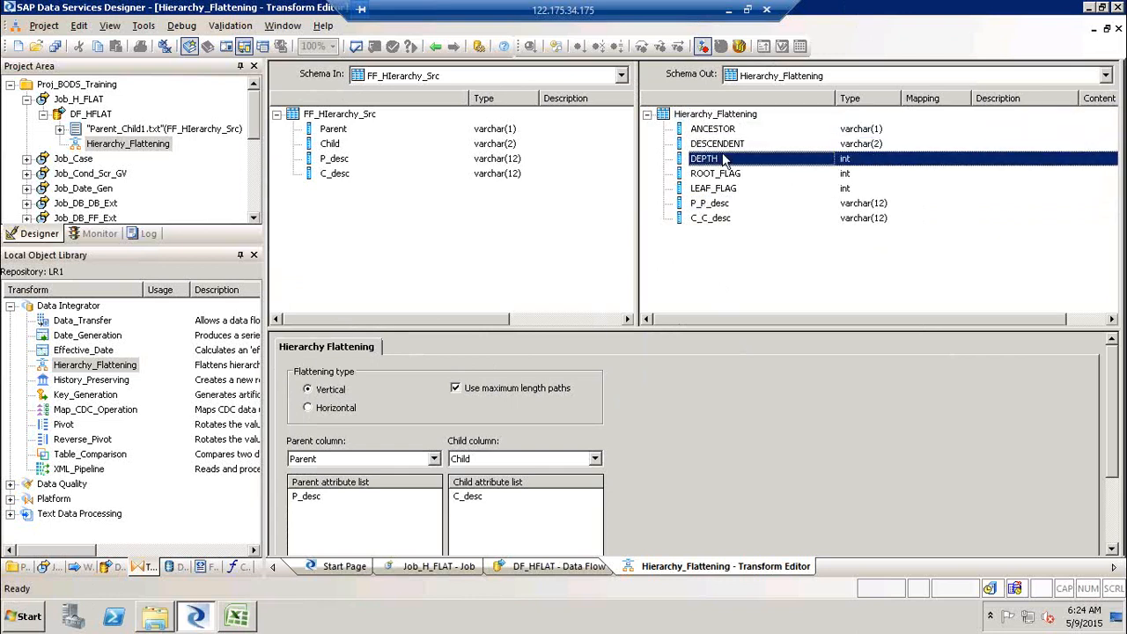
click(726, 175)
click(728, 189)
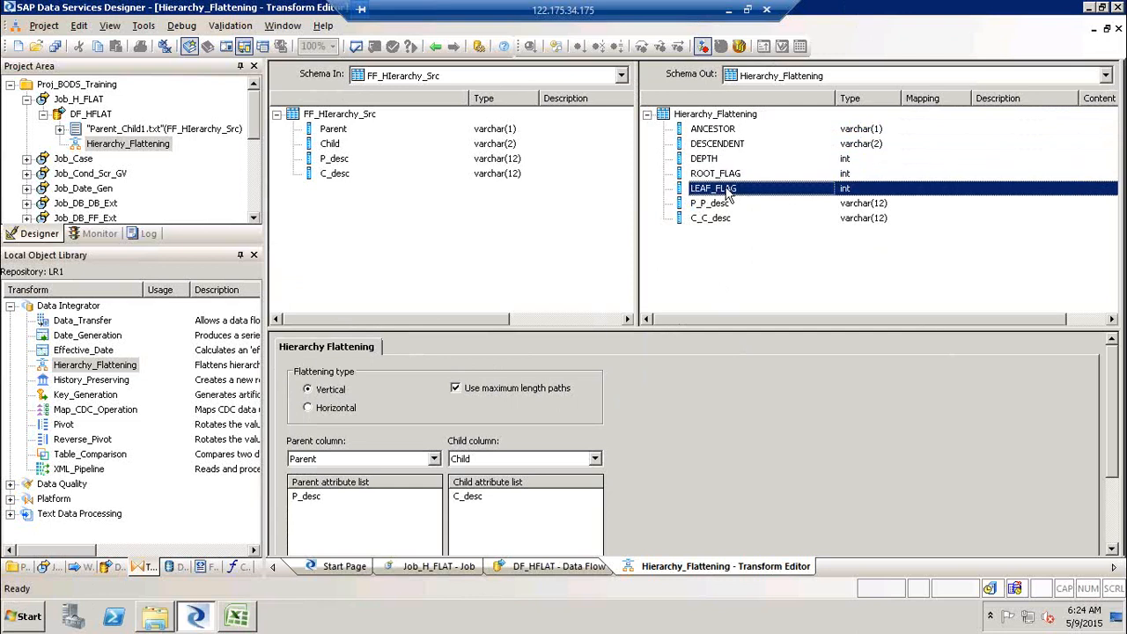
click(727, 205)
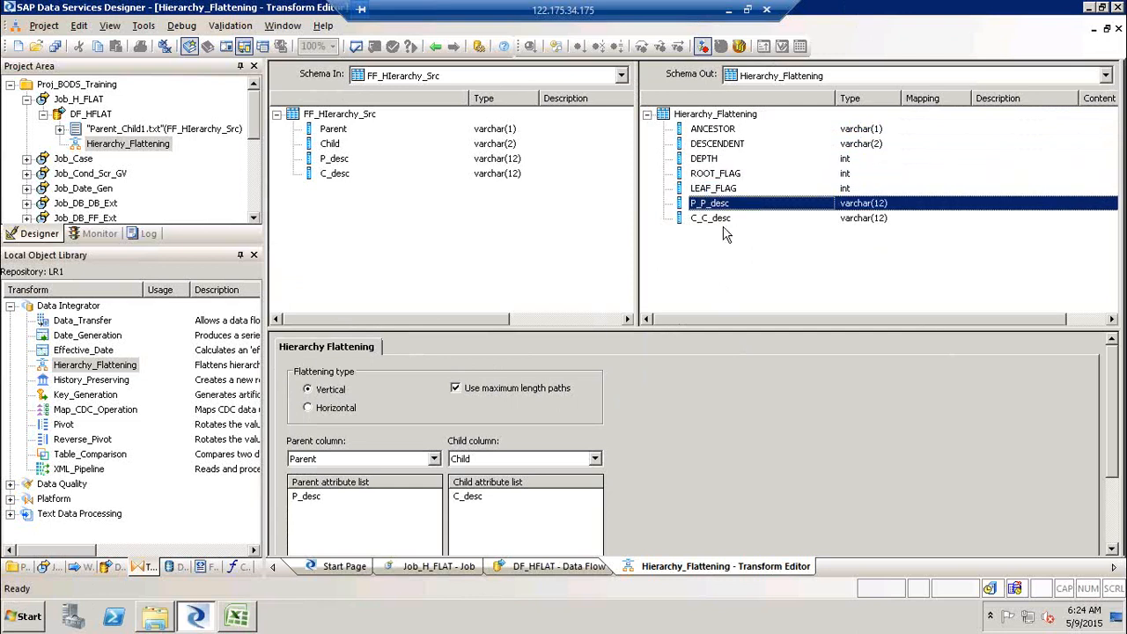
click(724, 233)
click(722, 206)
shift+click(719, 219)
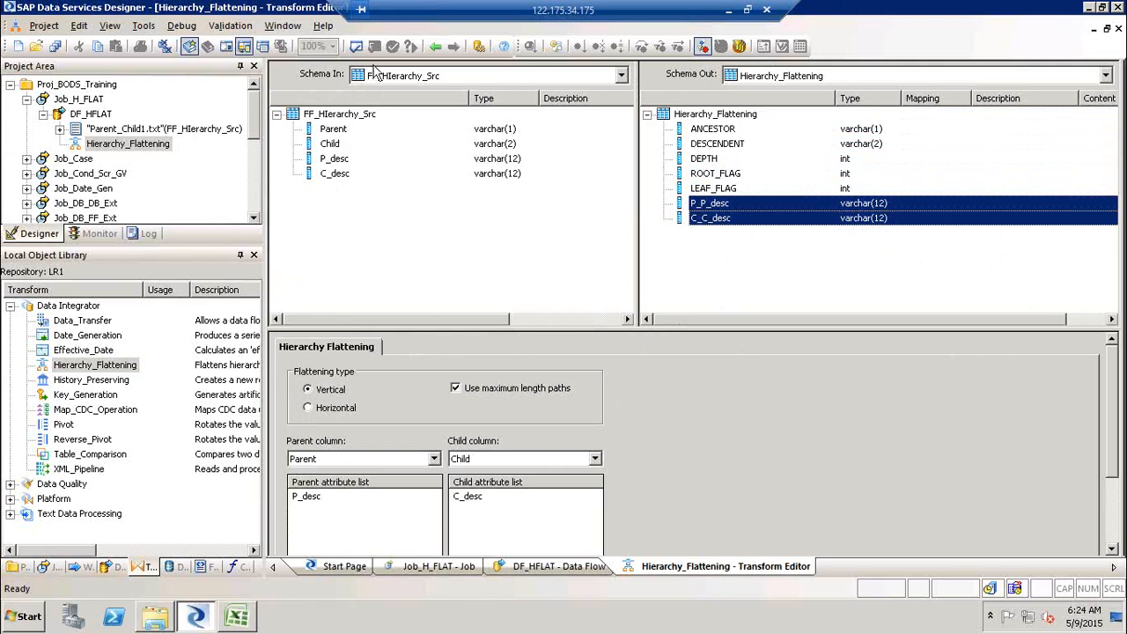
click(436, 46)
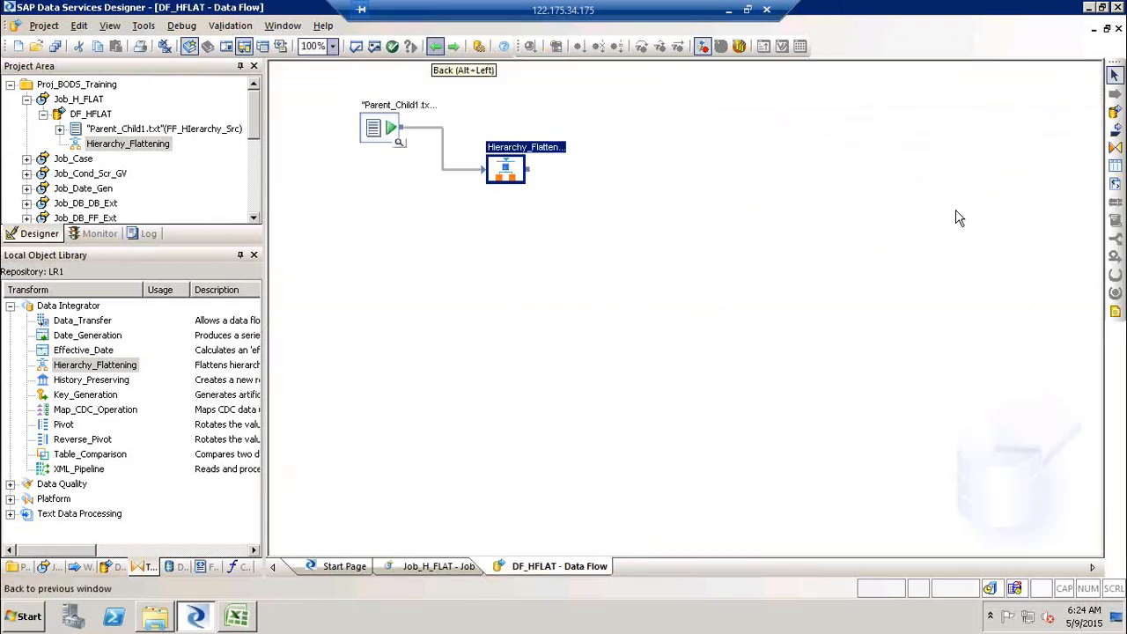
- Add a template table named Hierarchy to the data flow in the DS_Target datastore with owner dbo
click(1113, 182)
click(686, 228)
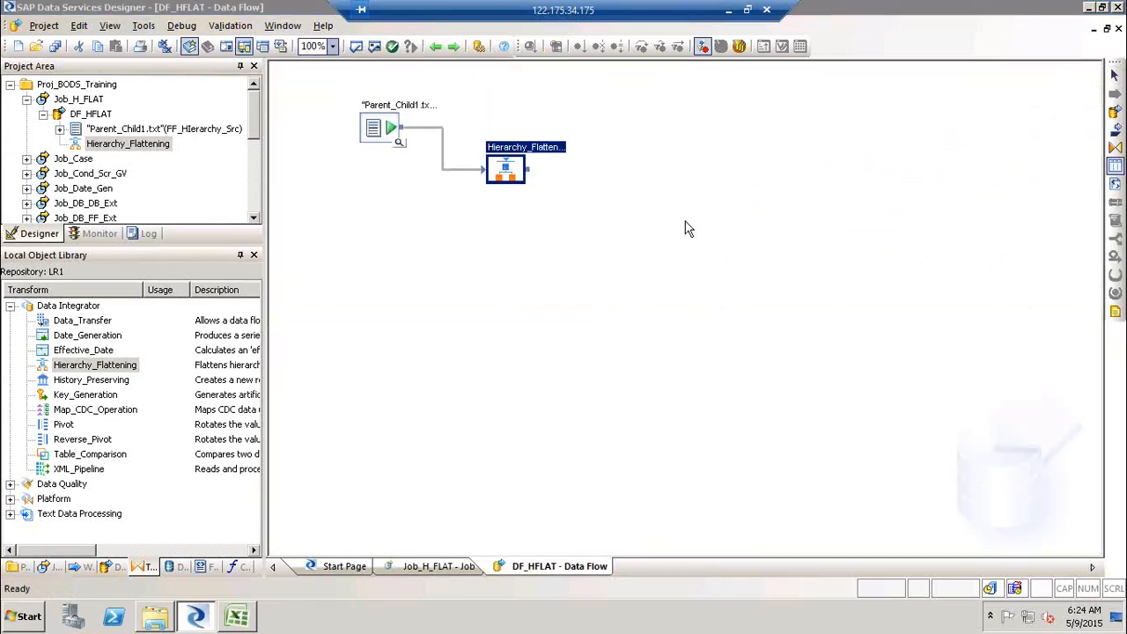
text(Hie)
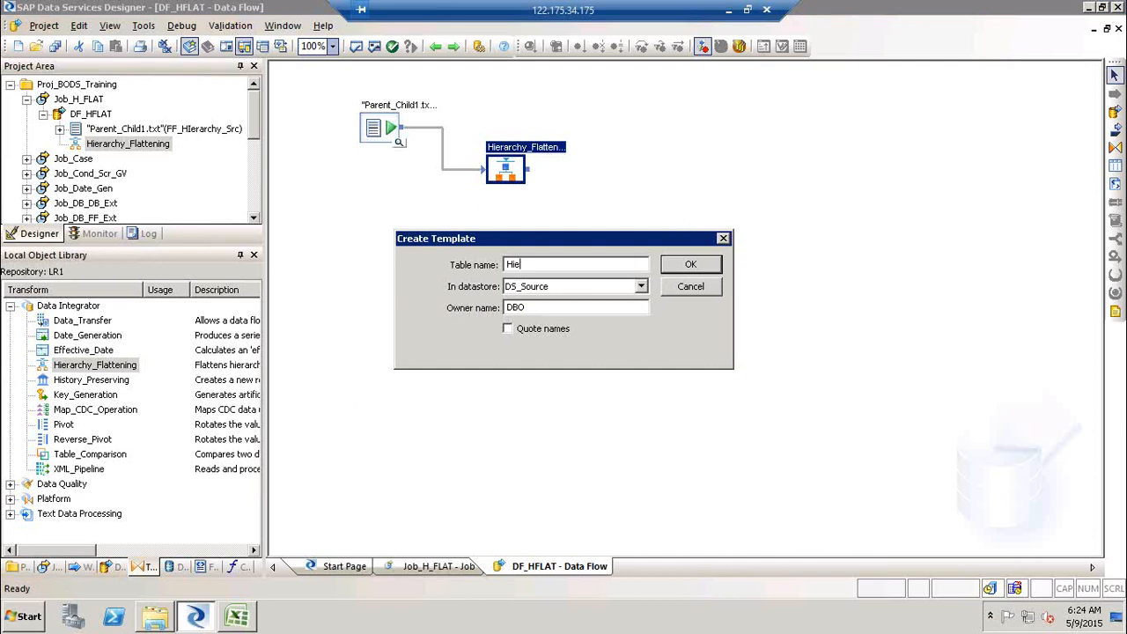
text(rarchy)
click(641, 286)
click(589, 311)
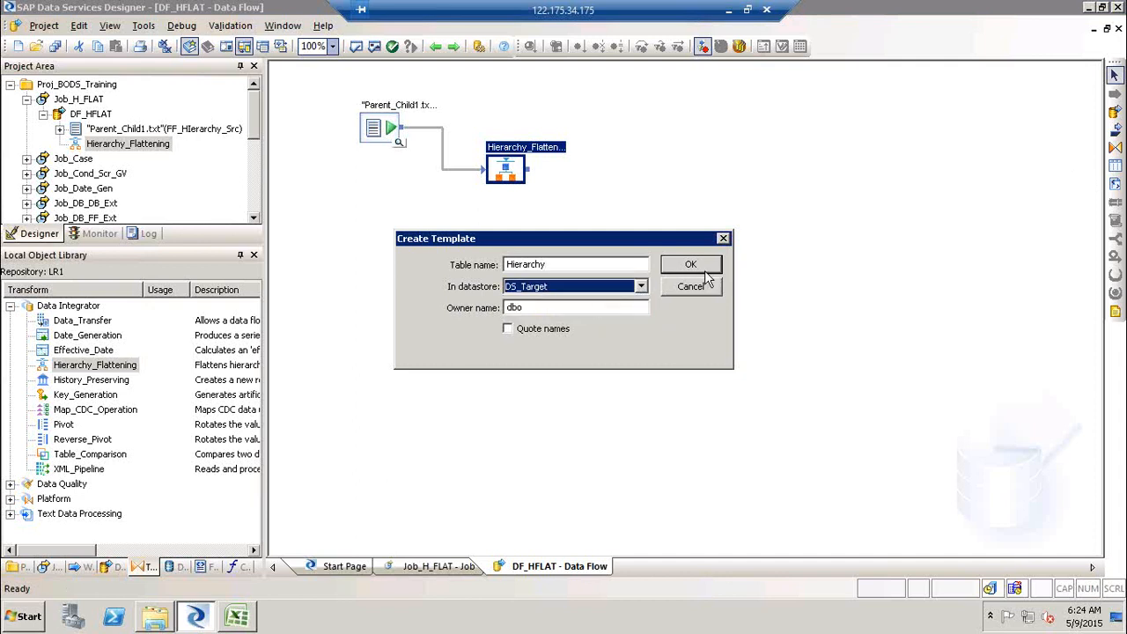
click(704, 267)
- Connect the Hierarchy_Flattening transform's output to the Hierarchy template table
drag(531, 180, 707, 253)
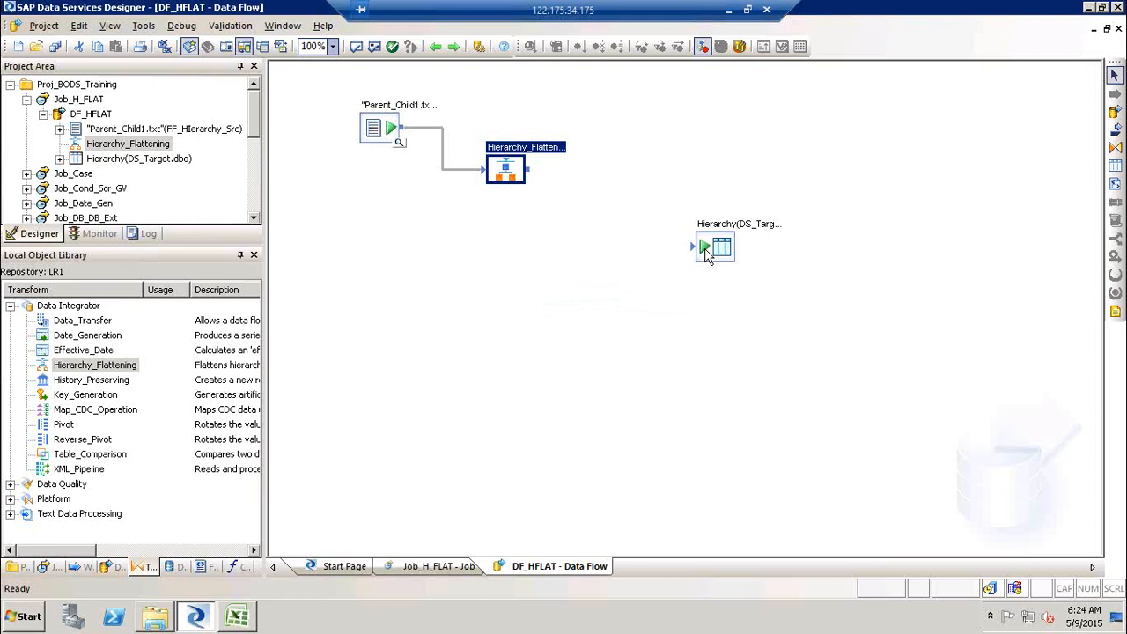
drag(528, 167, 694, 256)
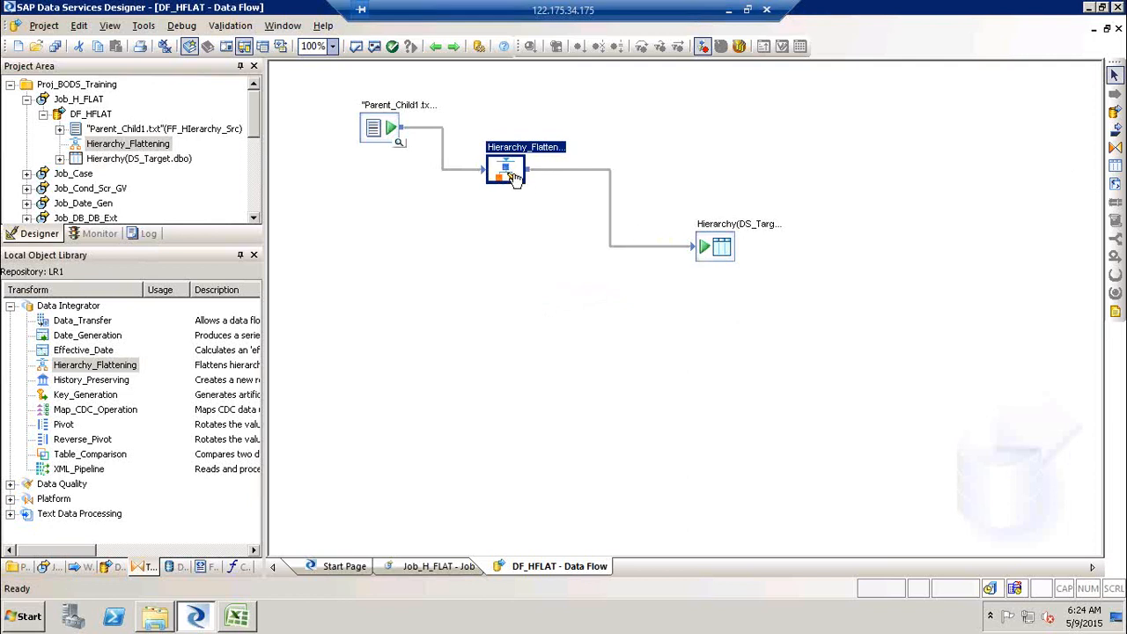
click(513, 176)
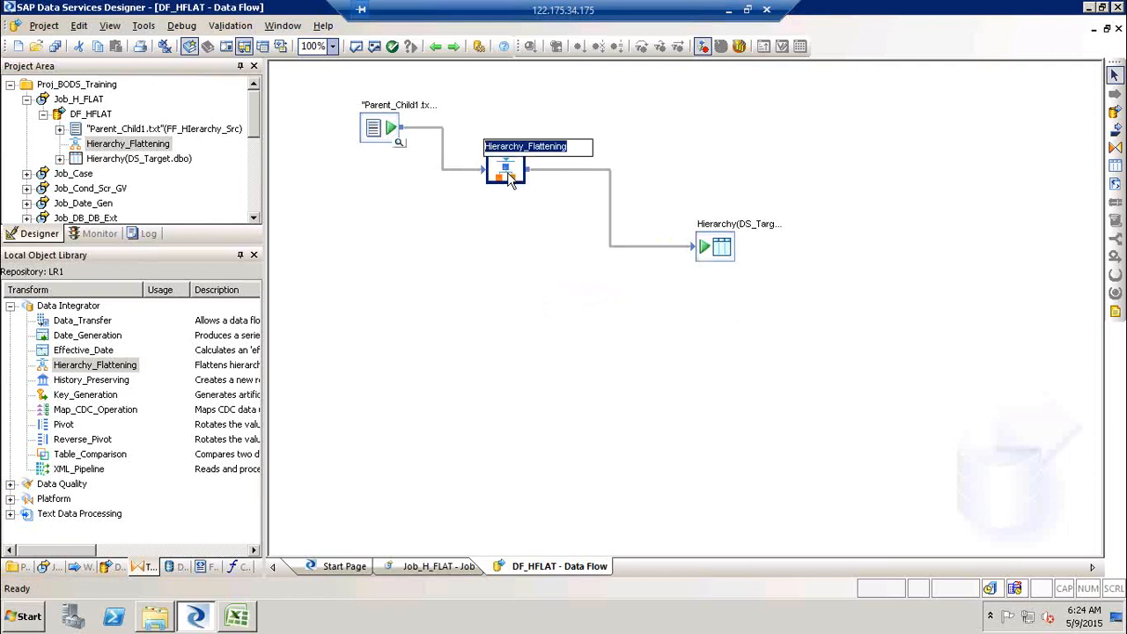
click(586, 156)
text(_V)
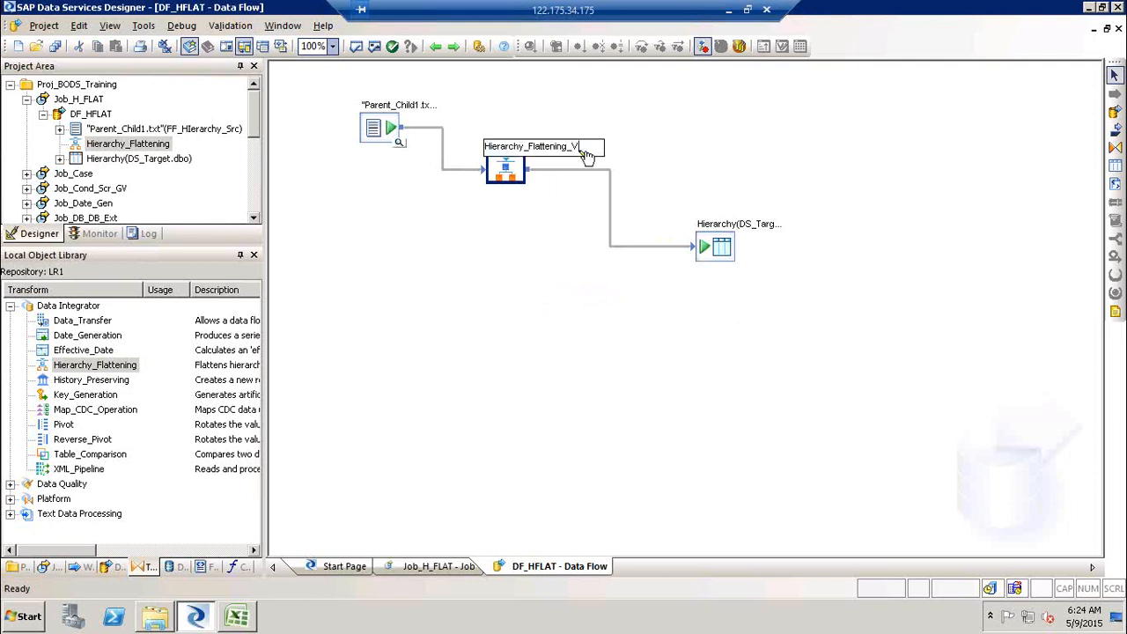
key(BackSpace)
text(H)
key(BackSpace)
key(BackSpace)
click(565, 259)
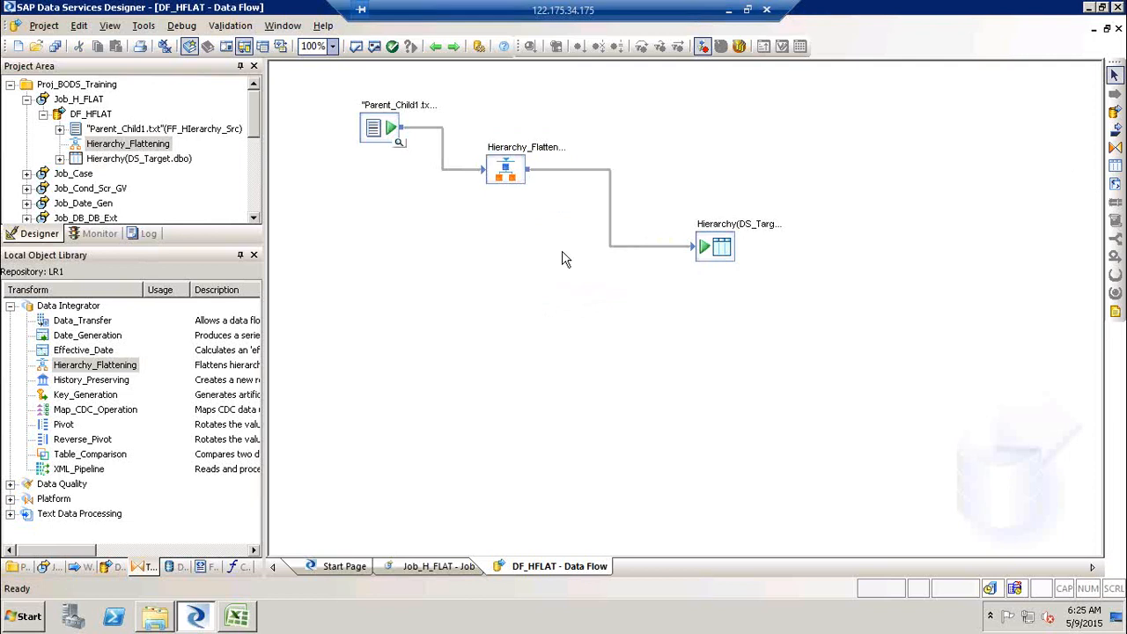
- Open the Hierarchy_Flattening transform editor to review its parent and child column settings, then return to the data flow
double_click(527, 155)
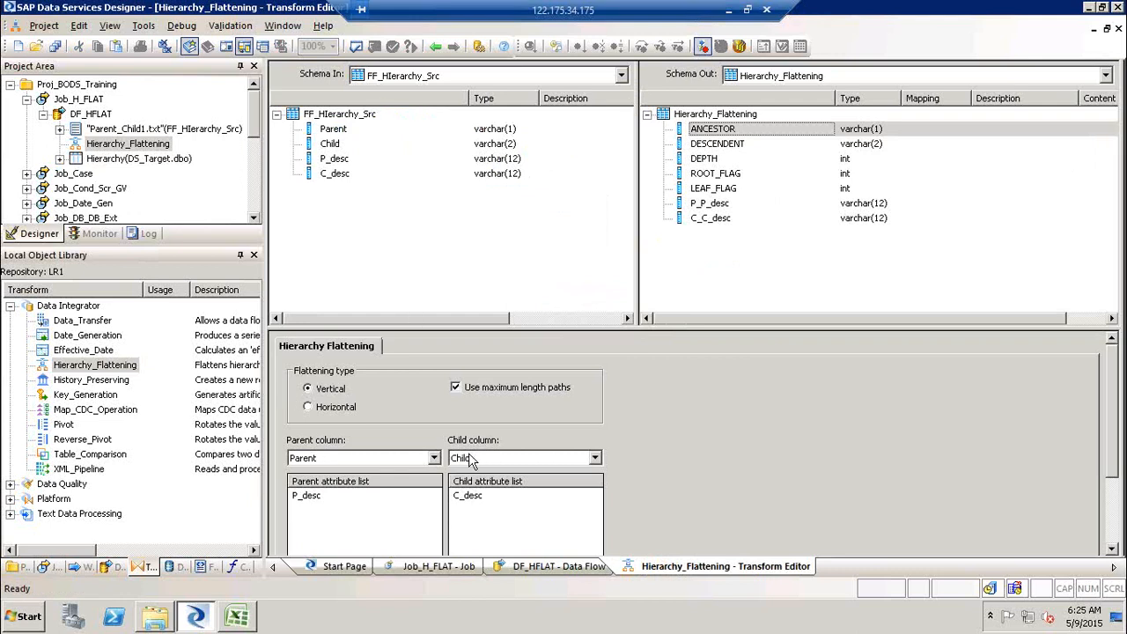
click(437, 463)
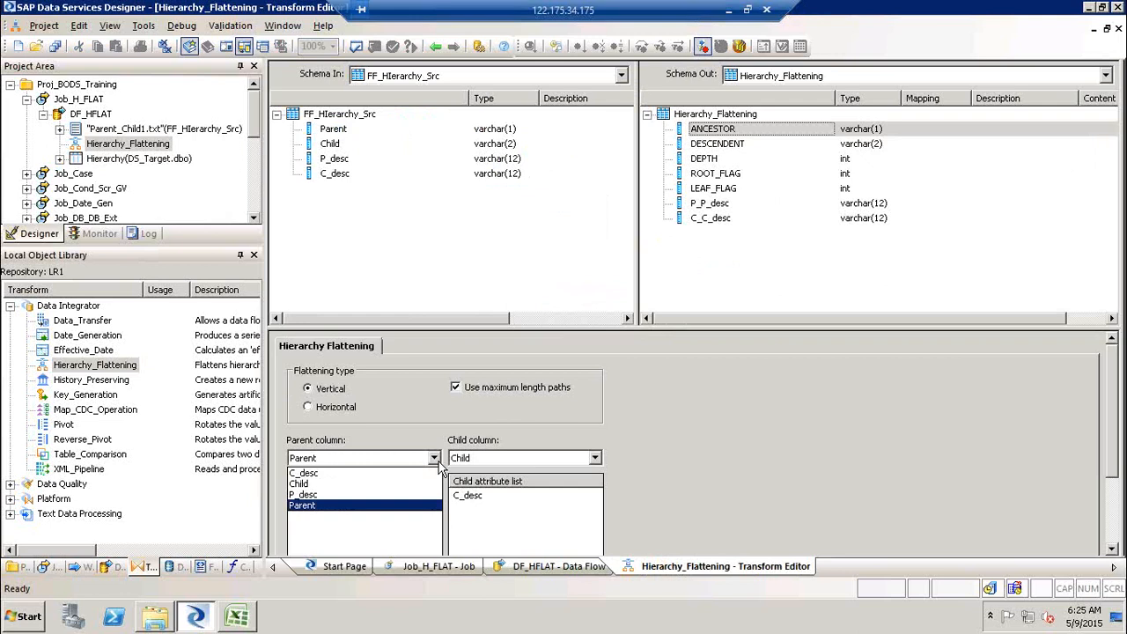
click(439, 465)
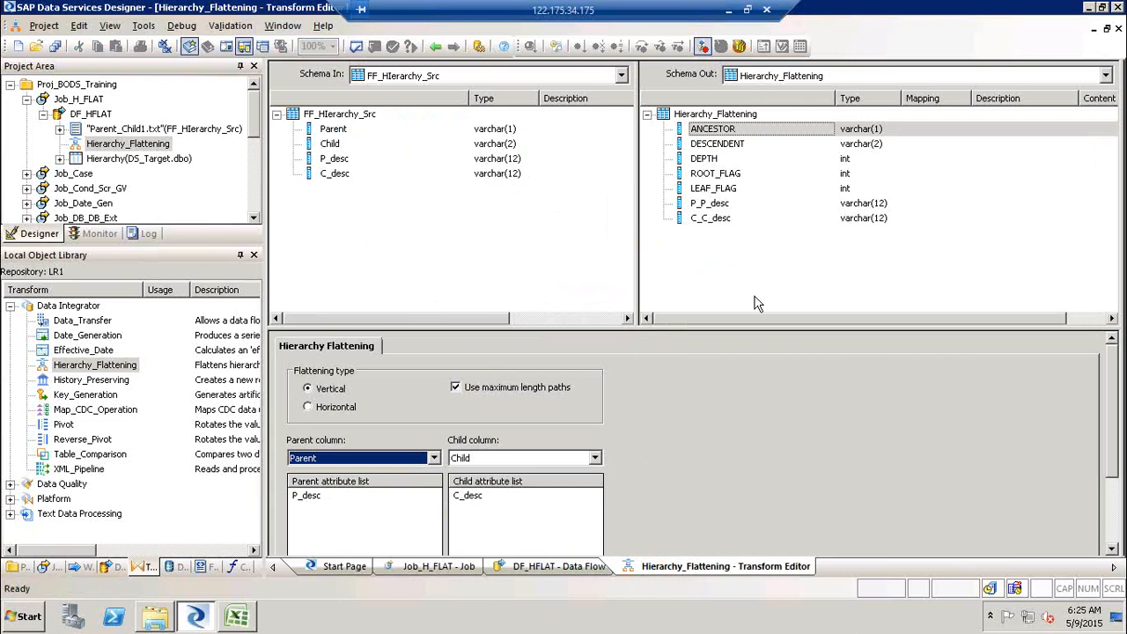
click(435, 46)
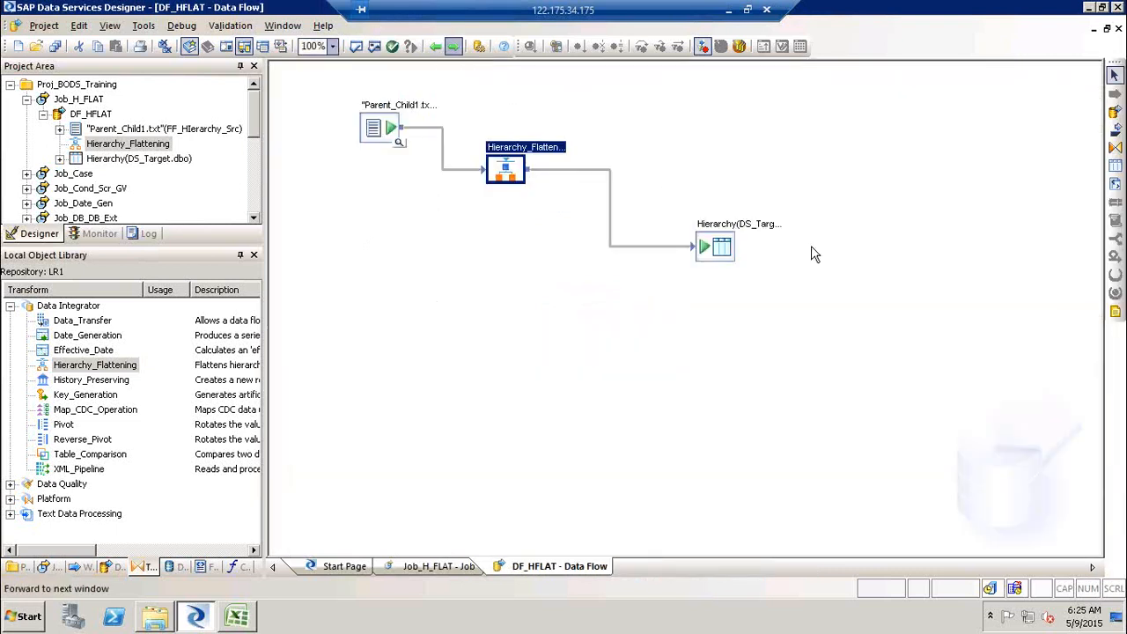
- Execute Job_H_FLAT with the default execution properties and return to the DF_HFLAT data flow
click(83, 101)
right_click(86, 102)
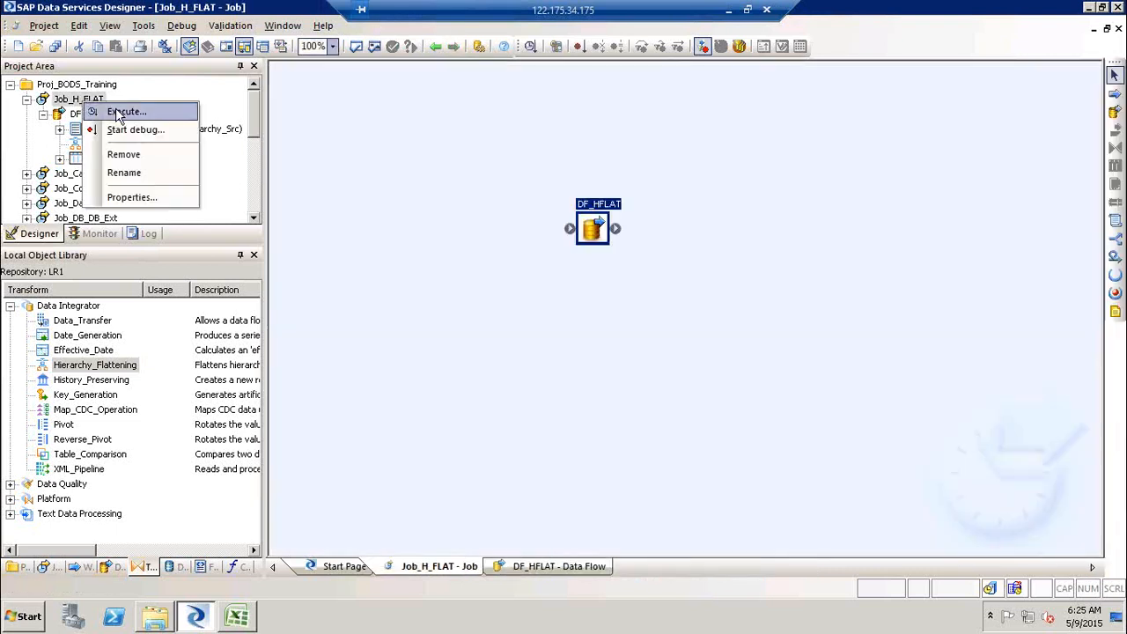
click(119, 112)
key(Return)
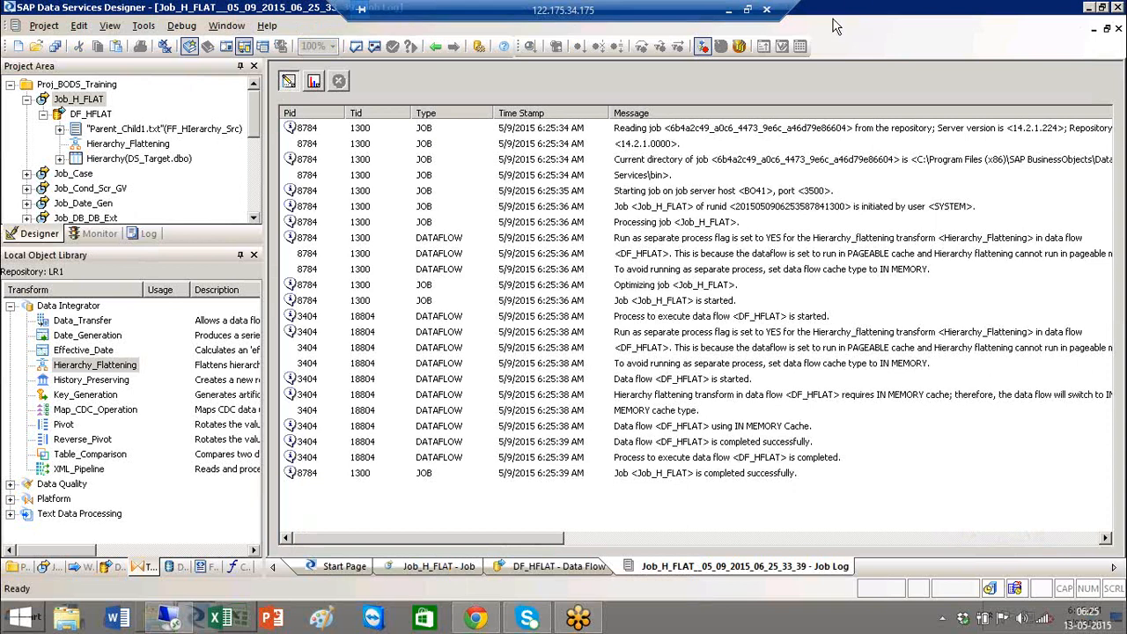
click(94, 115)
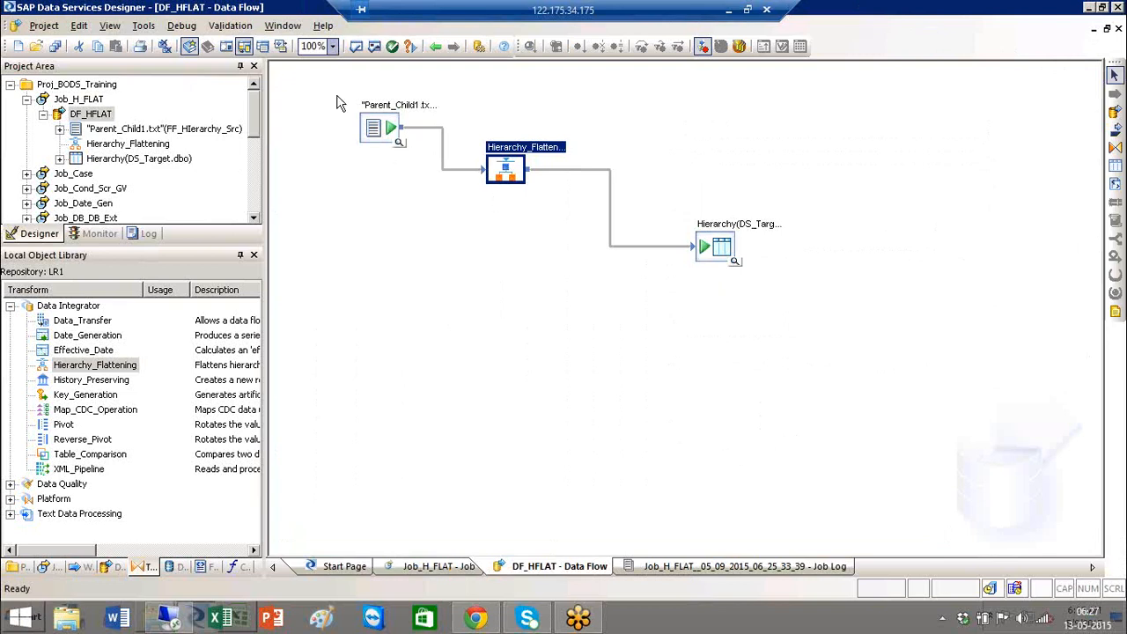
- Open the data view of the Hierarchy target table and inspect its first rows
click(737, 264)
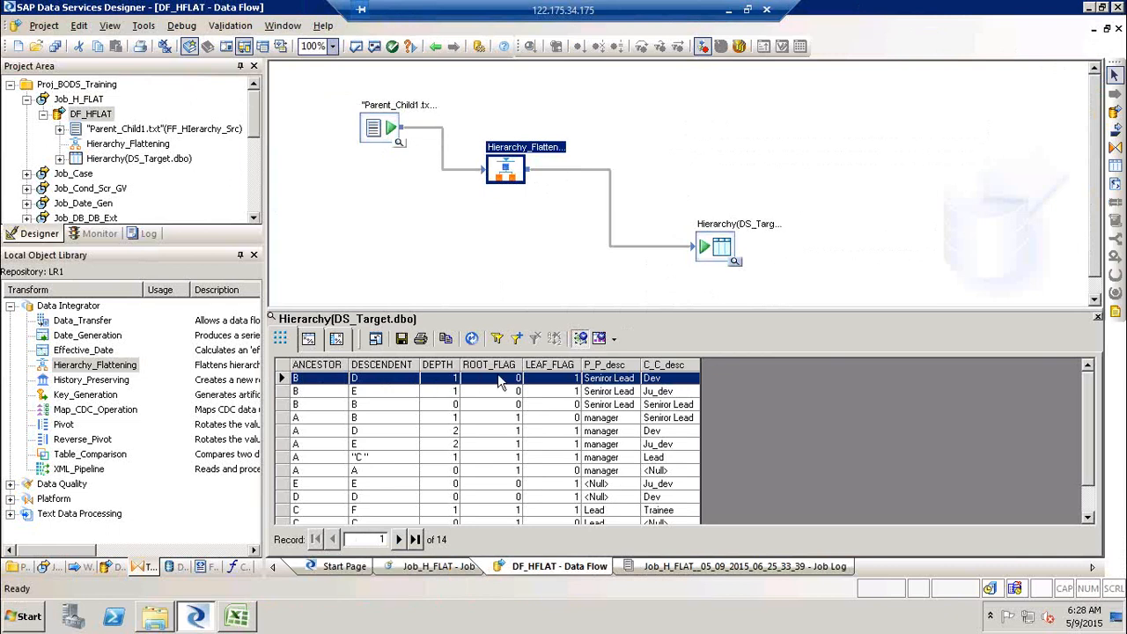
click(309, 384)
click(513, 383)
- Switch to Excel to compare the A–G hierarchy diagram nodes, then switch back to Data Services Designer
click(236, 616)
click(315, 232)
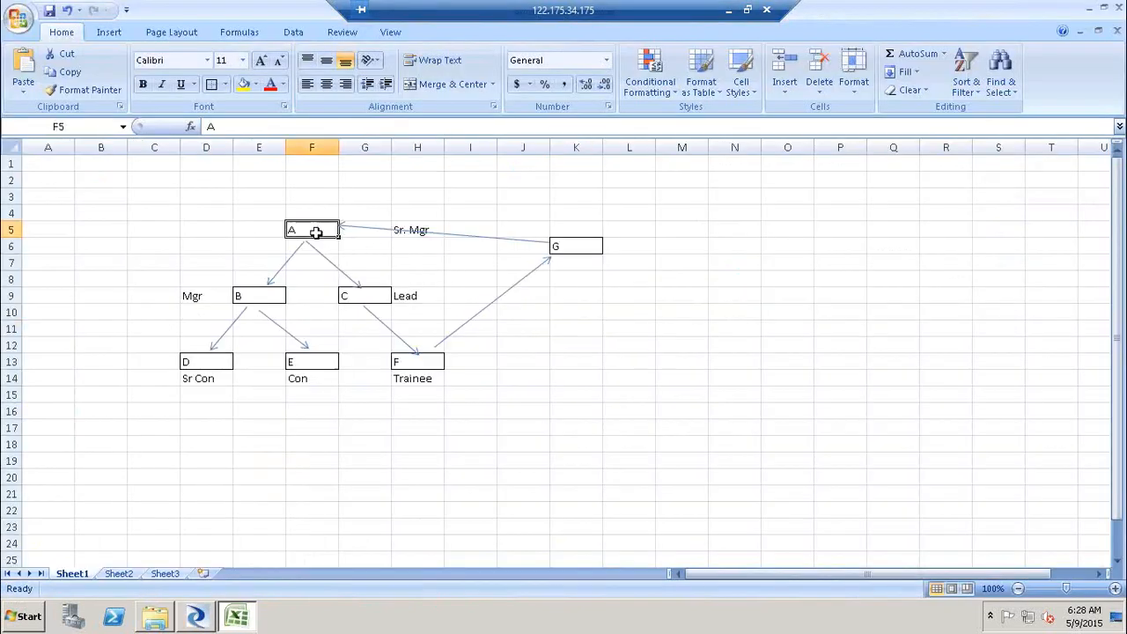
click(202, 364)
shift+click(435, 365)
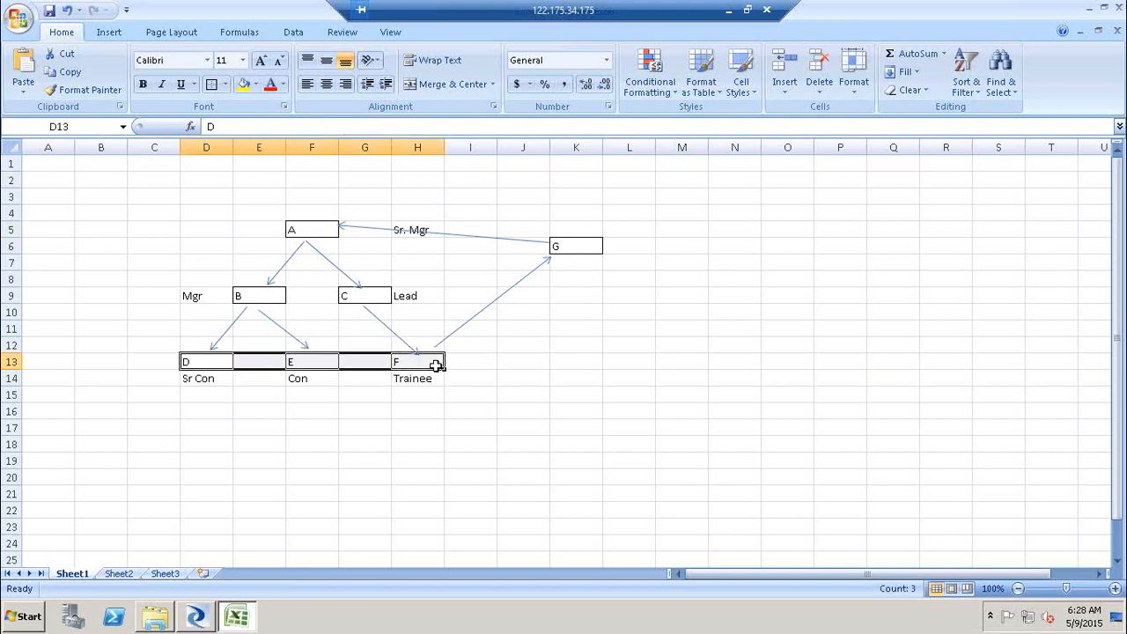
click(314, 225)
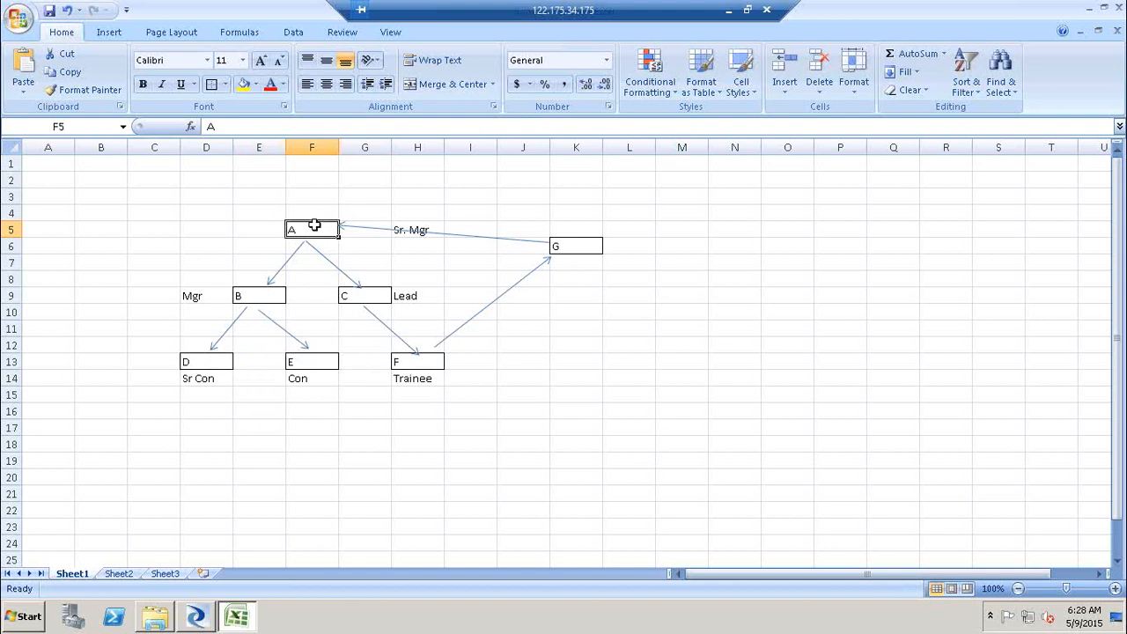
key(alt+Tab)
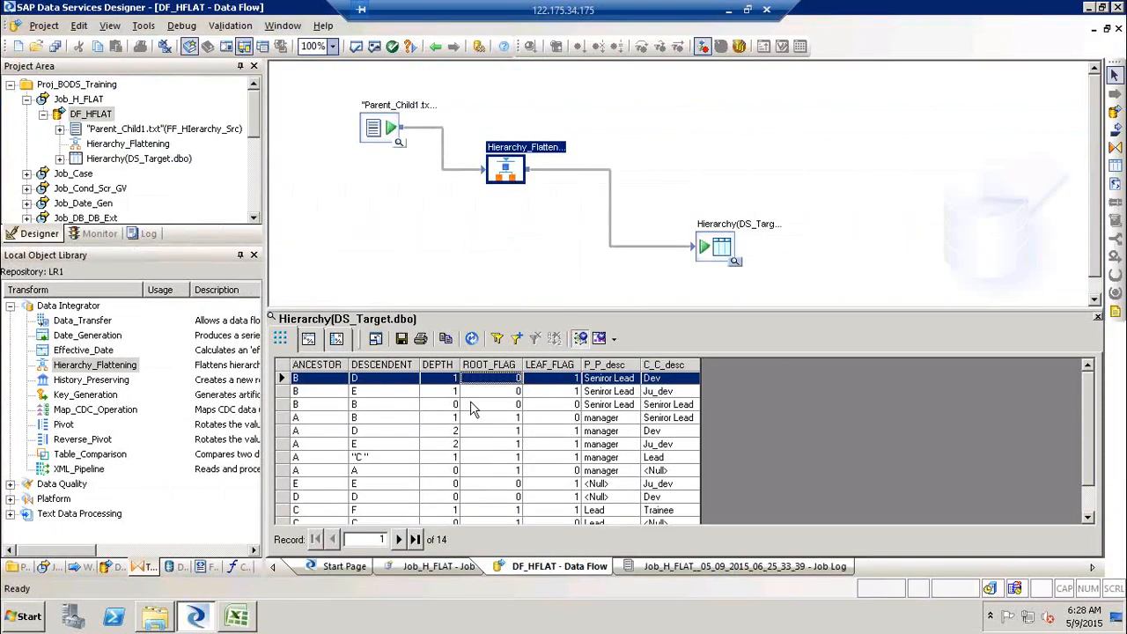
- Browse through all rows of the Hierarchy target data, then close the data view
click(315, 379)
click(606, 379)
click(385, 511)
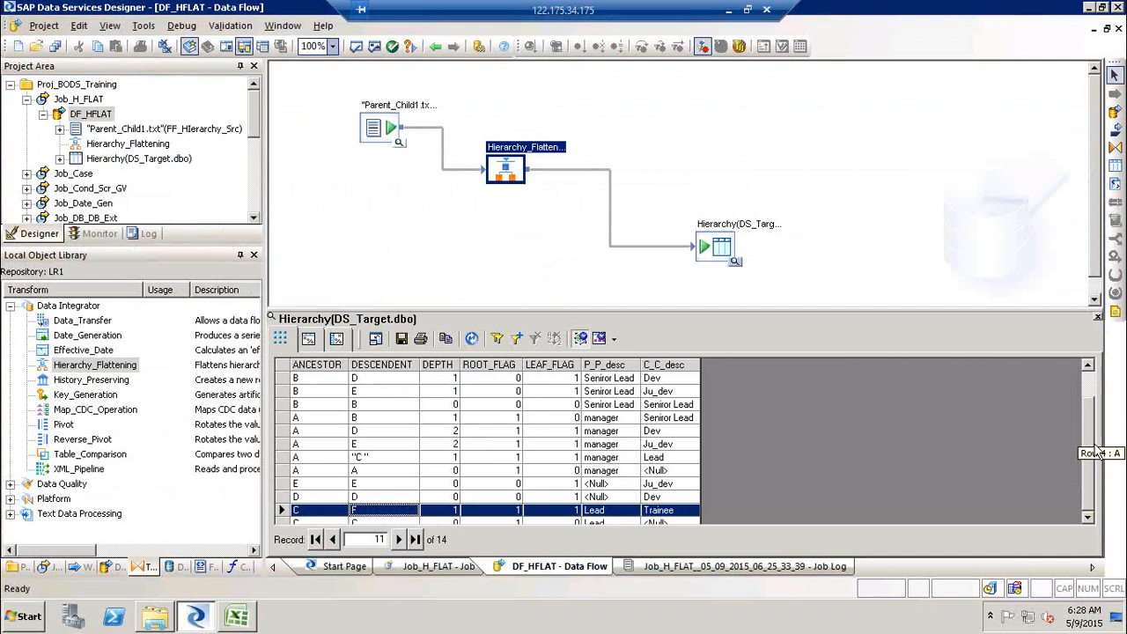
scroll(1098, 451, down, 1)
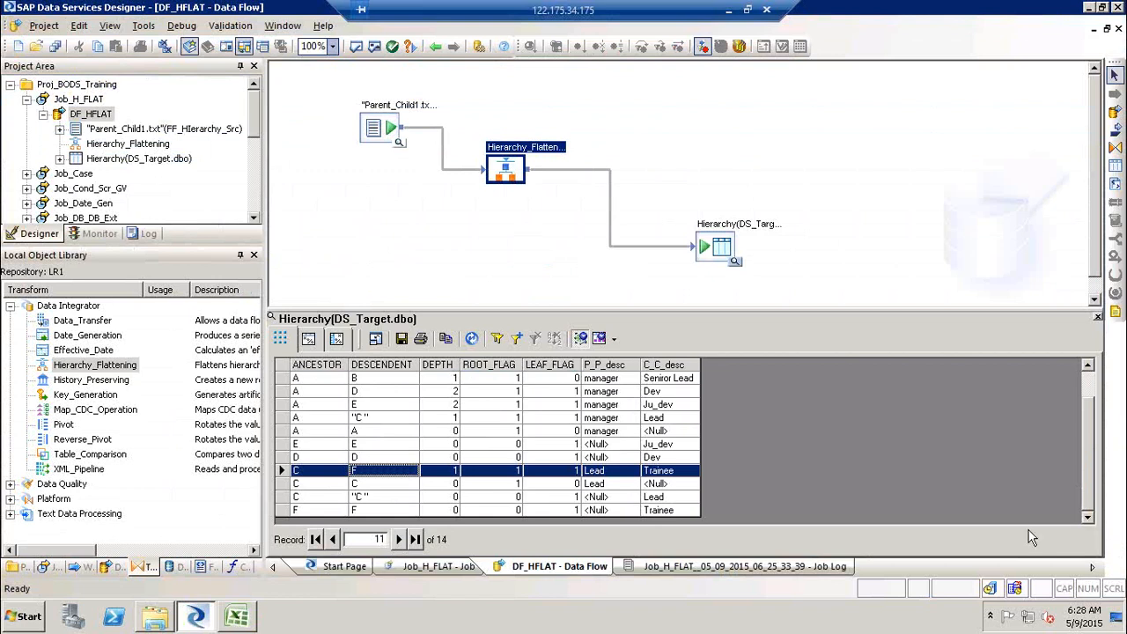
click(364, 510)
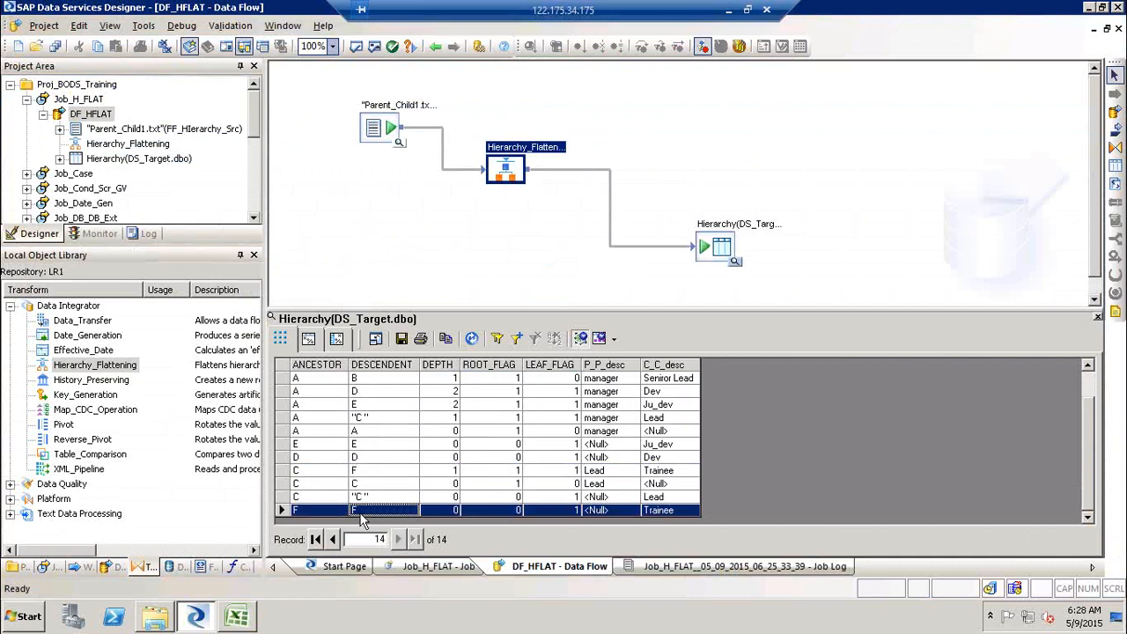
click(517, 472)
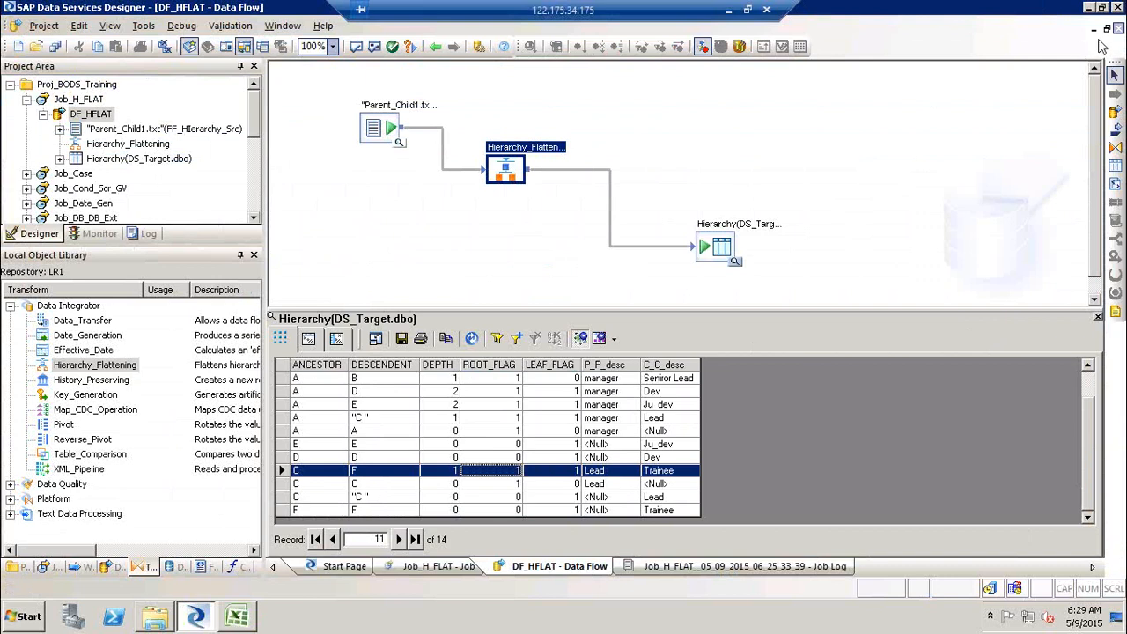
click(1096, 319)
- Inspect the P_P_desc and C_C_desc output columns in the transform editor, validate it, and return to the data flow
double_click(534, 149)
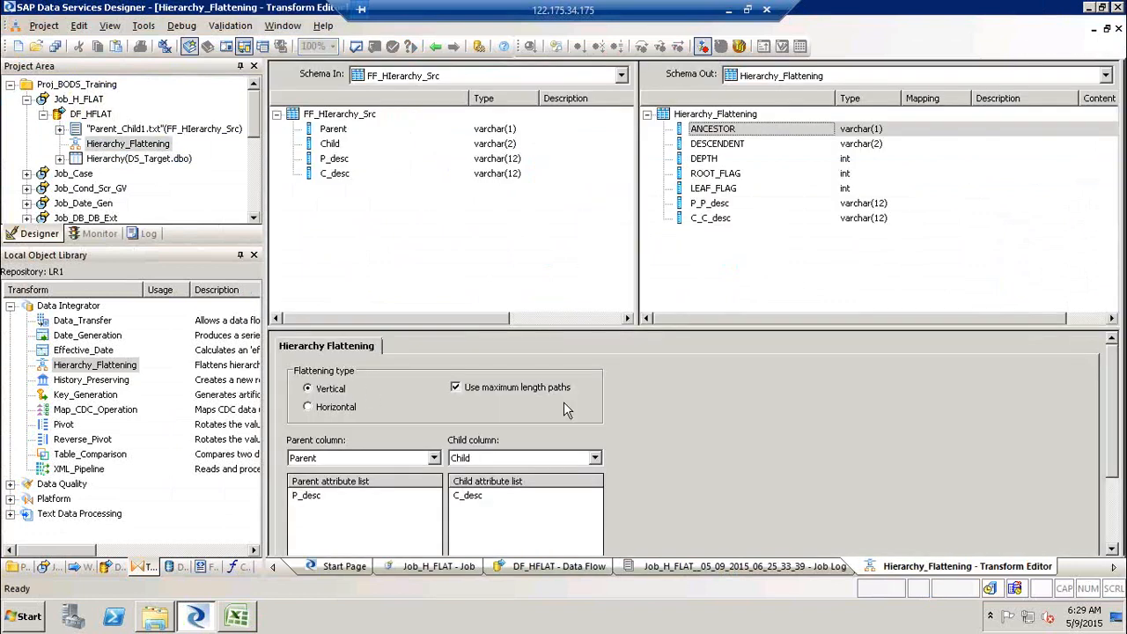
click(717, 204)
shift+click(717, 219)
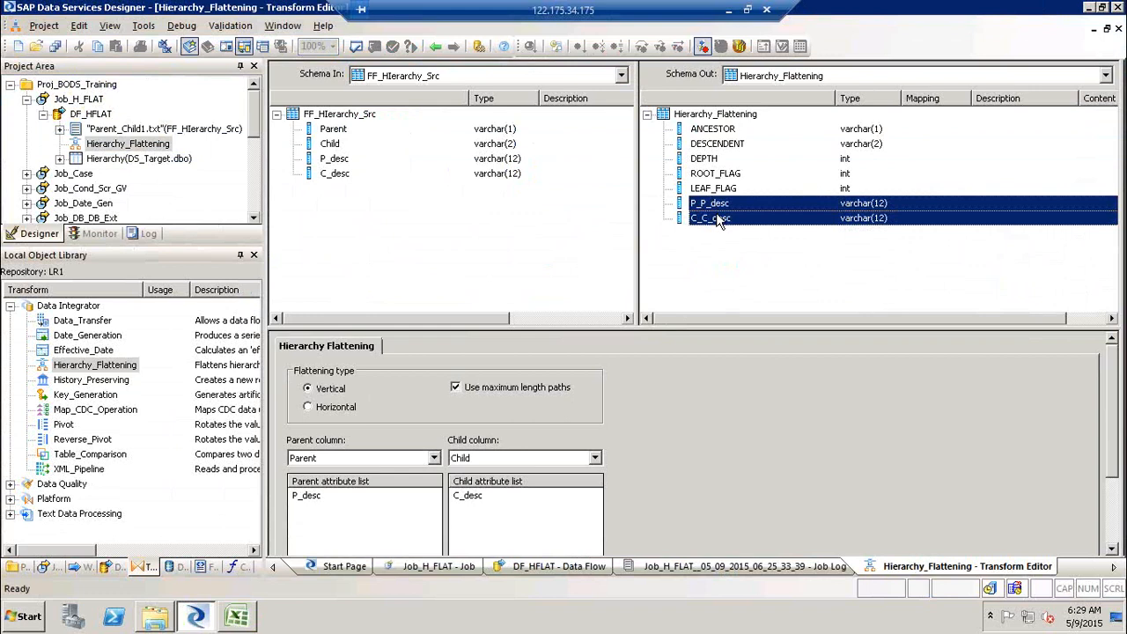
right_click(719, 221)
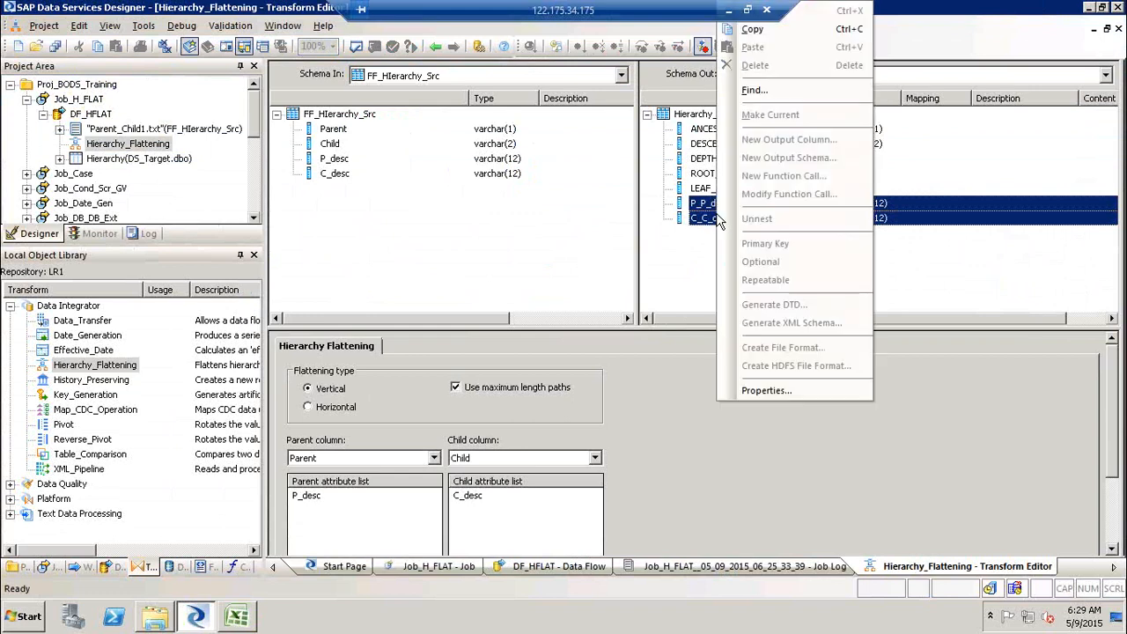
click(536, 228)
click(355, 48)
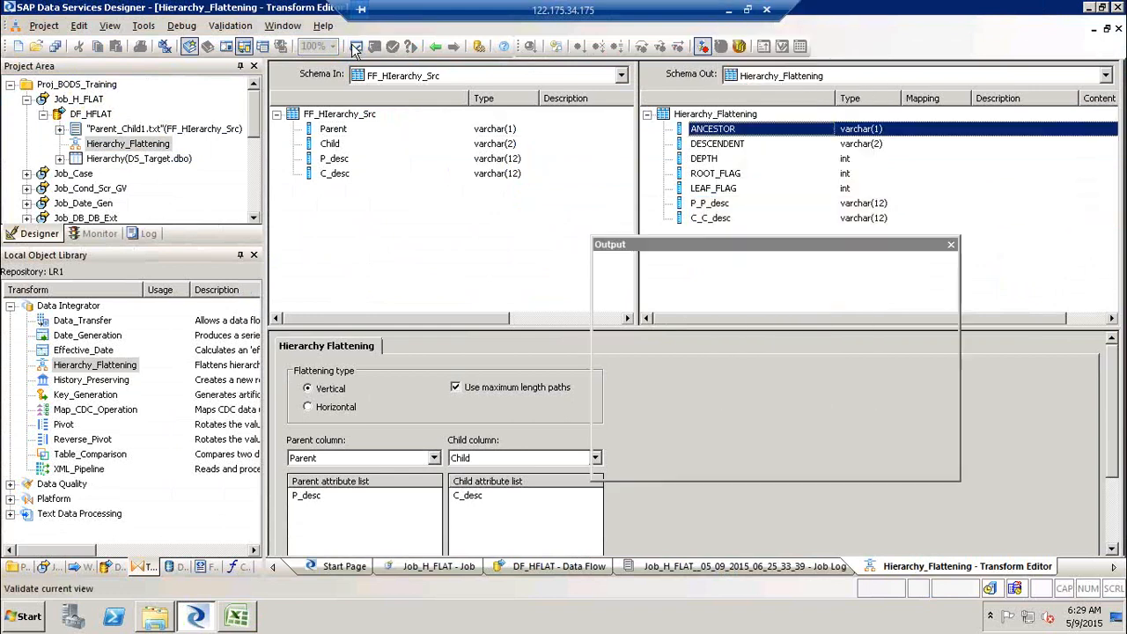
click(950, 244)
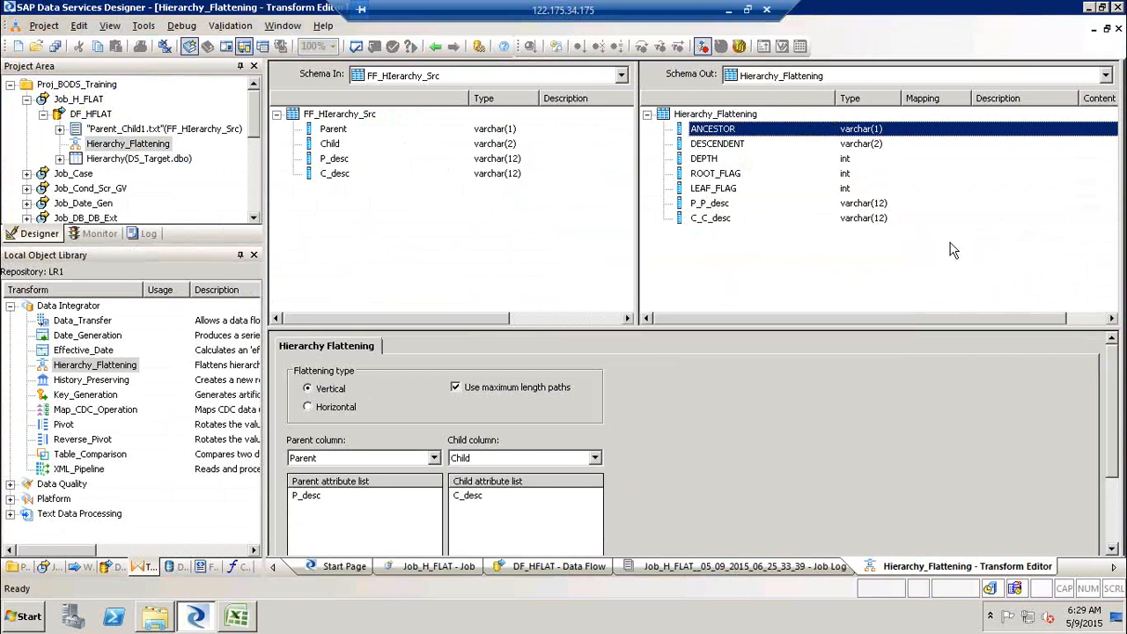
click(434, 48)
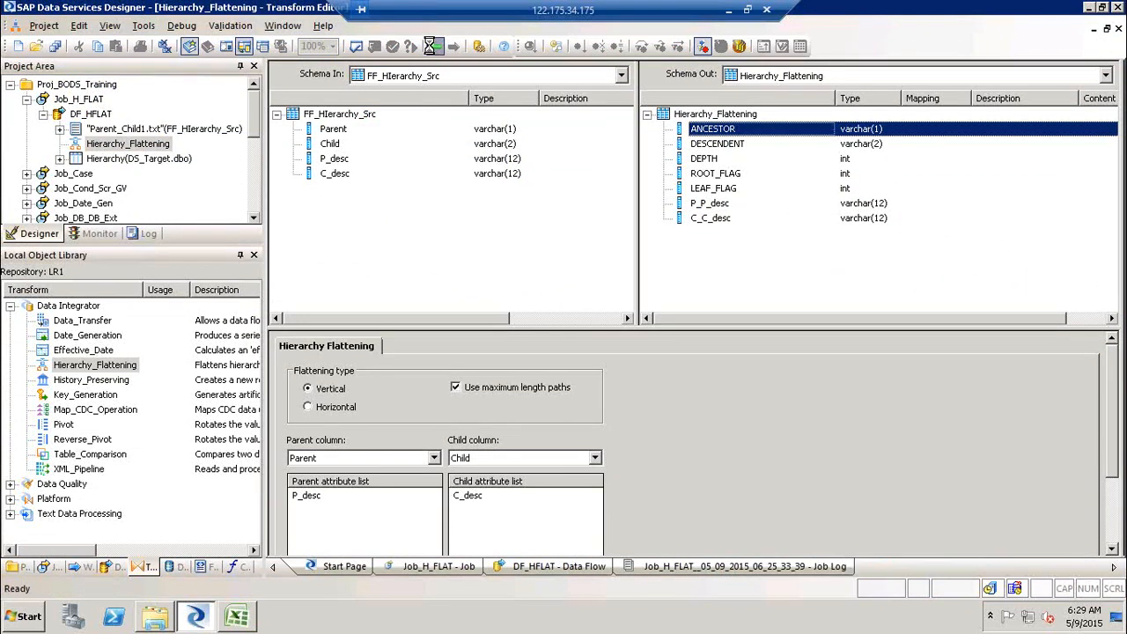
- Execute Job_H_FLAT again and return to the DF_HFLAT data flow
click(88, 99)
right_click(88, 99)
click(121, 107)
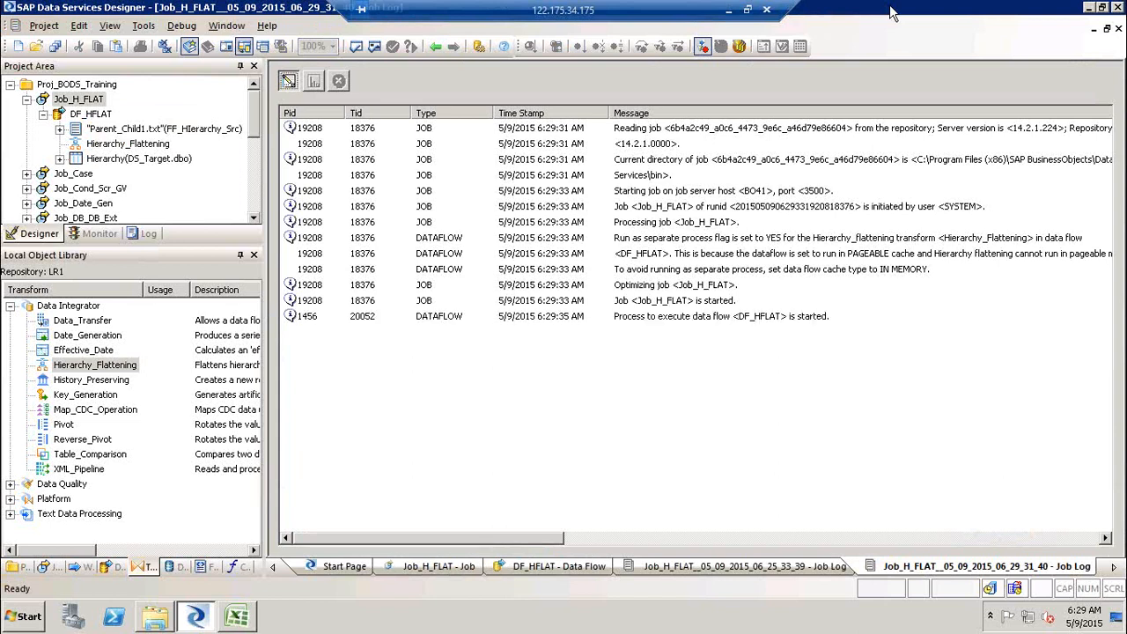
click(92, 115)
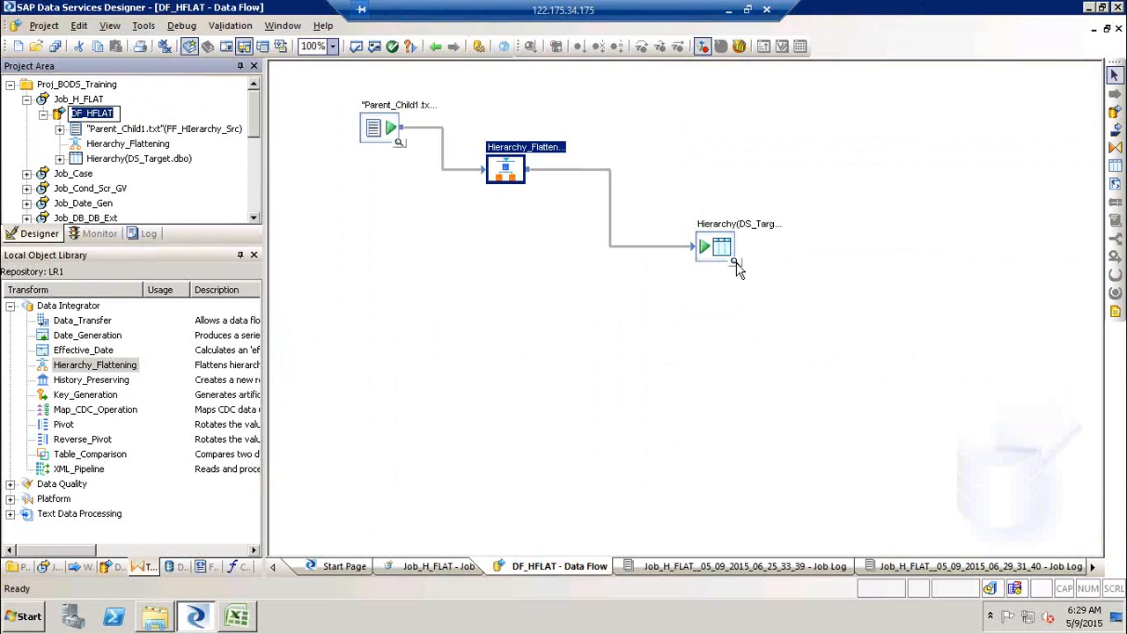
- Open the Hierarchy target table's data view and examine the flattened rows
click(738, 269)
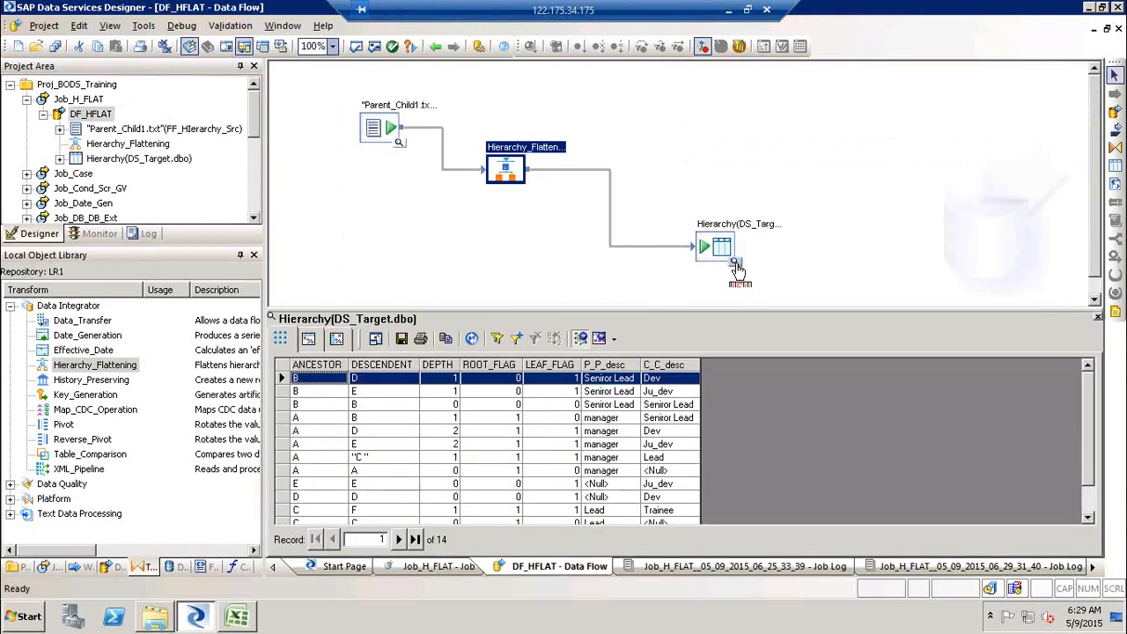
click(379, 382)
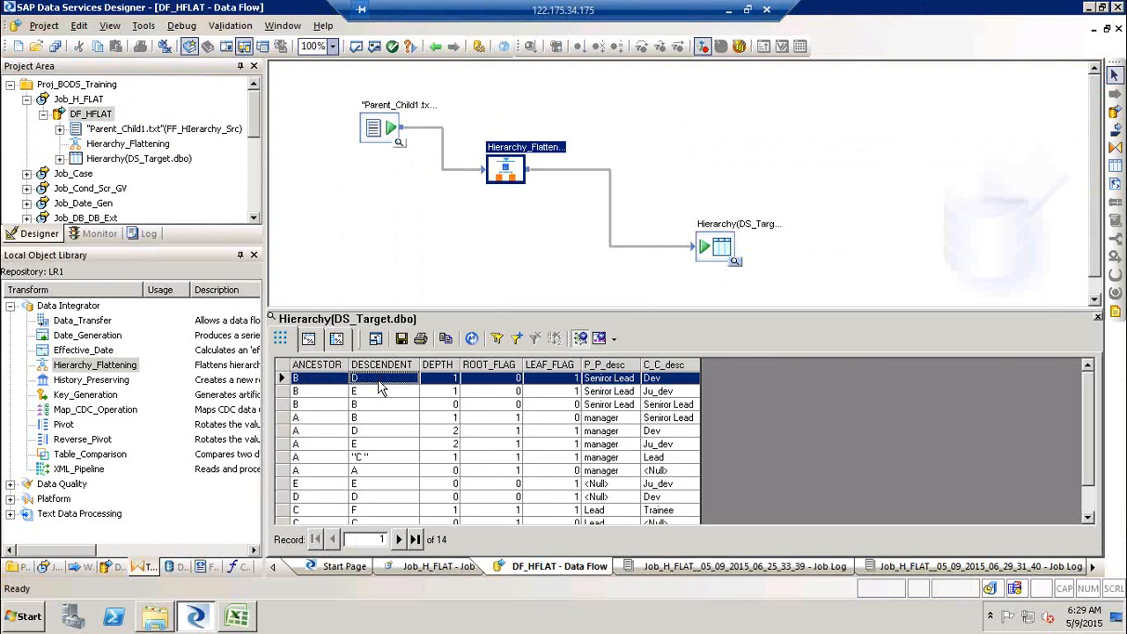
click(312, 432)
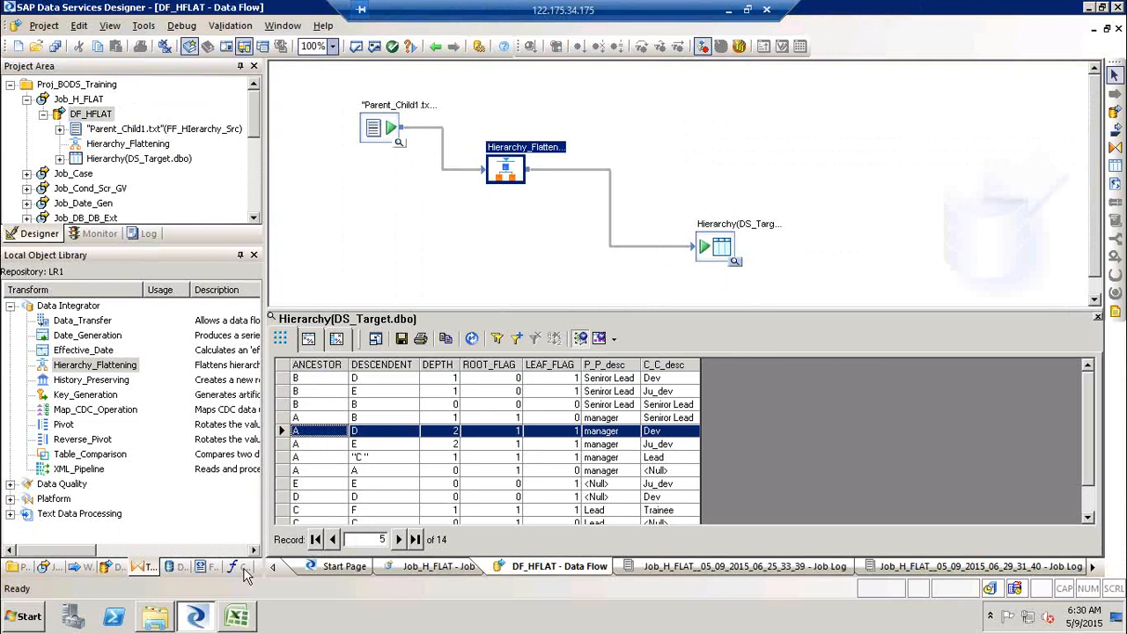
- Compare the flattened target rows with the hierarchy diagram in the spreadsheet and the source file data, then close both data views
click(236, 616)
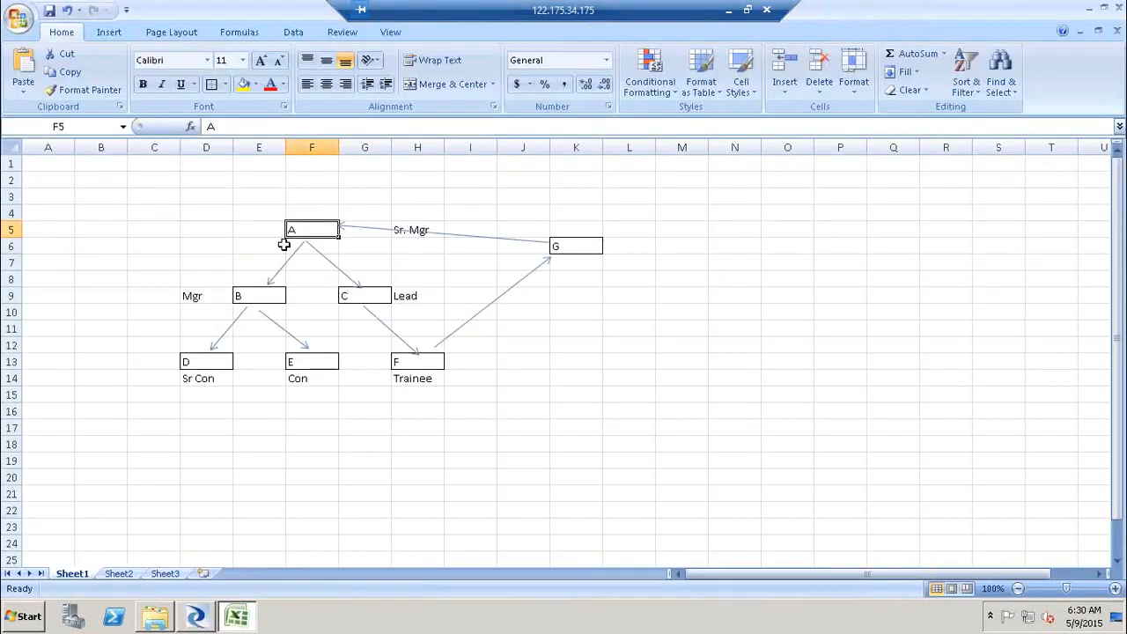
click(211, 361)
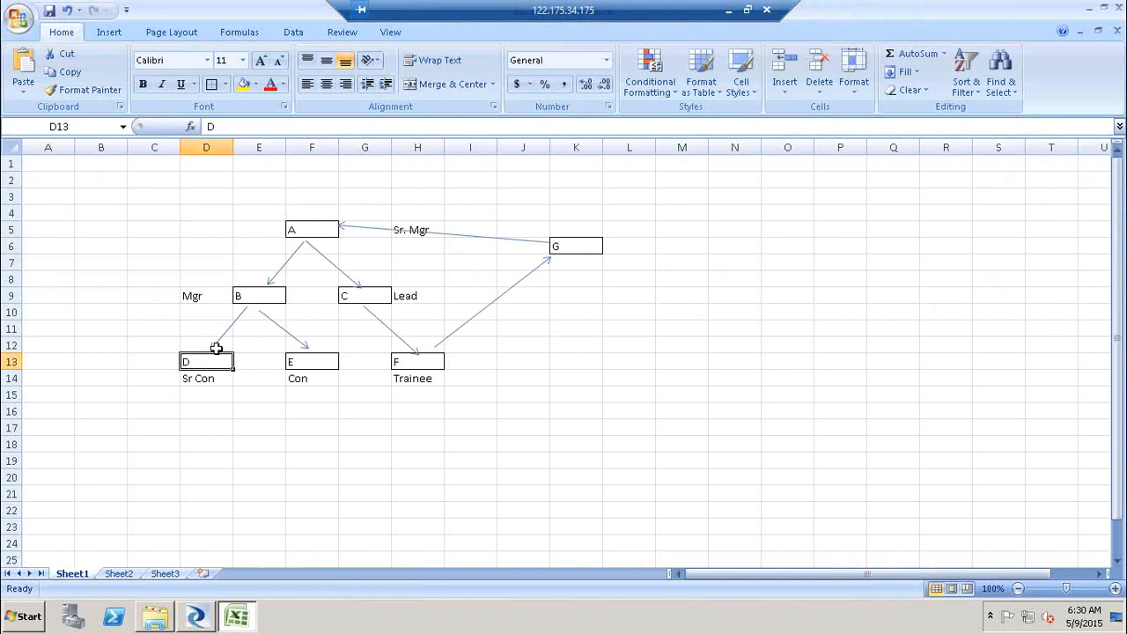
click(301, 224)
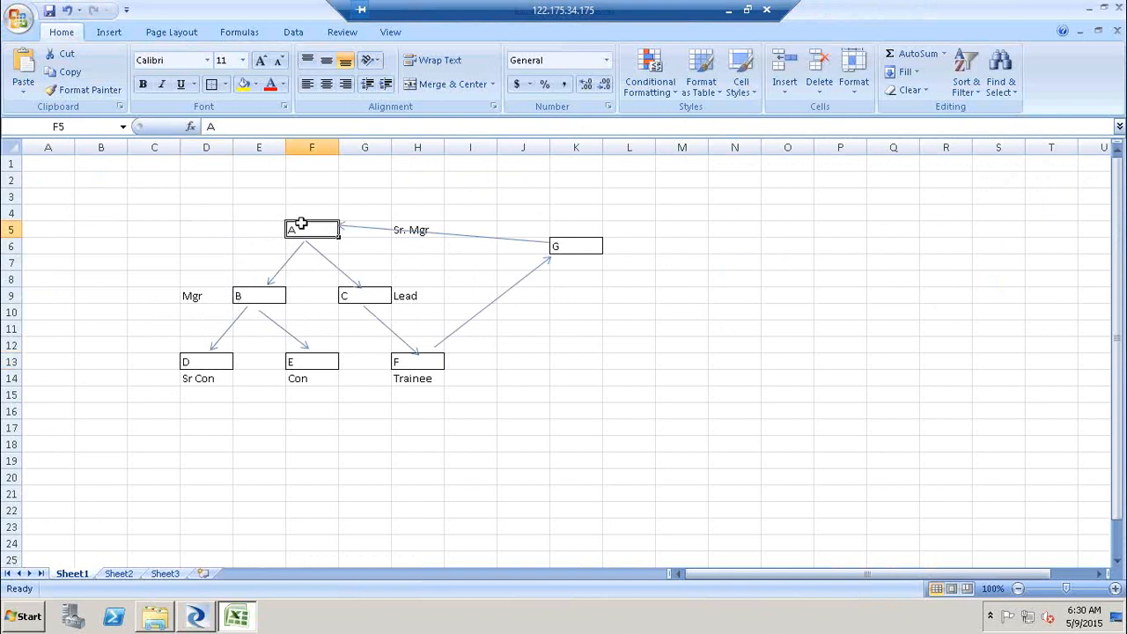
click(219, 361)
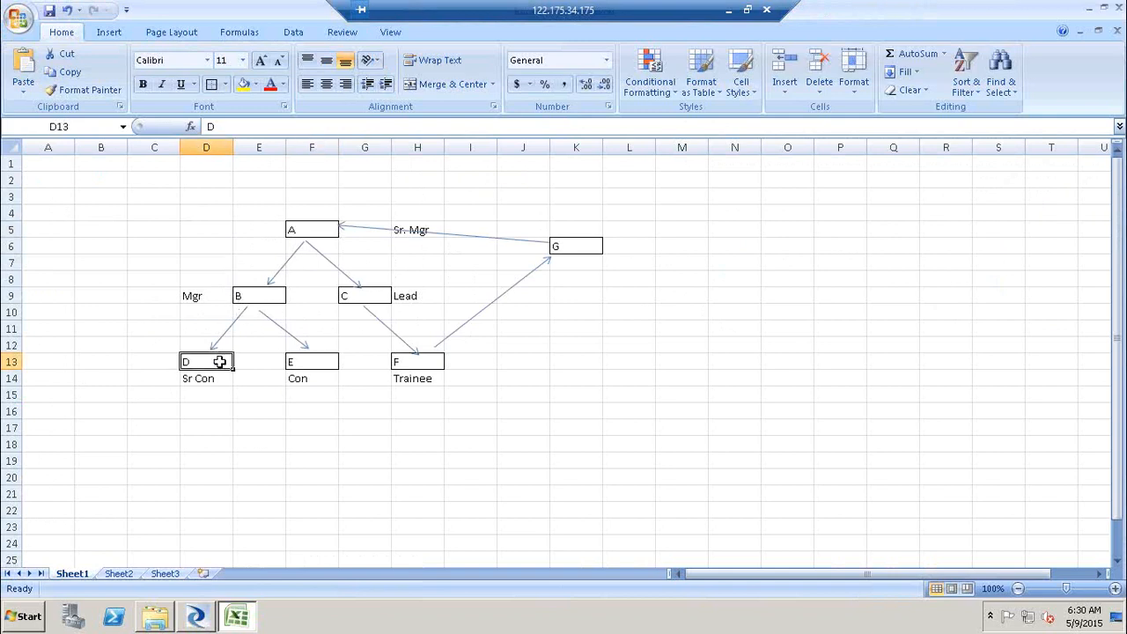
key(alt+Tab)
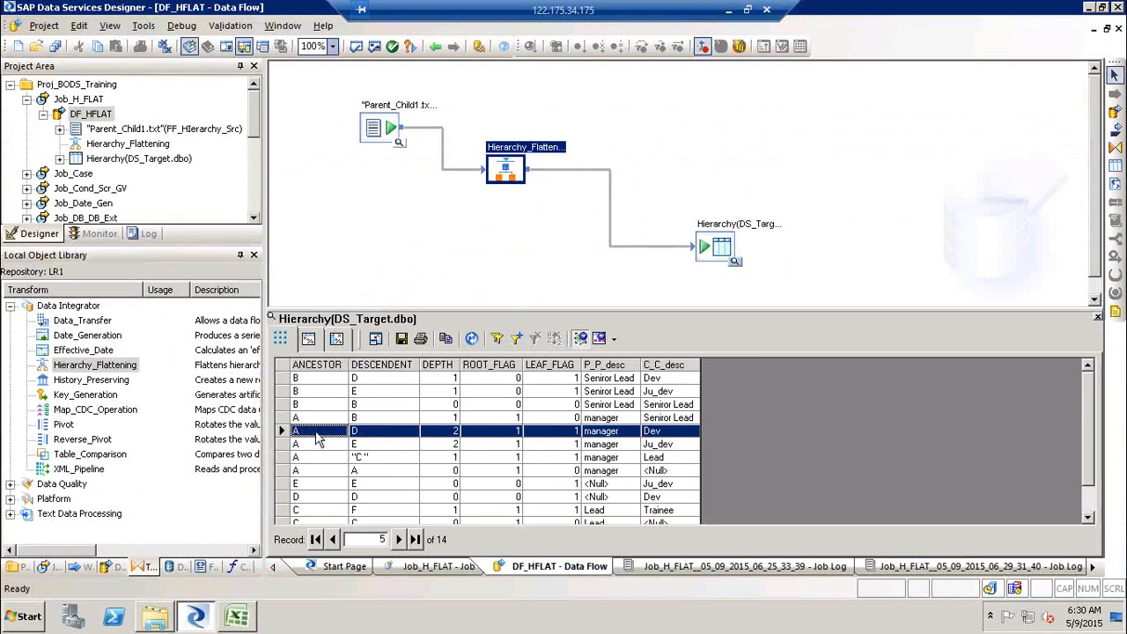
click(382, 432)
click(452, 431)
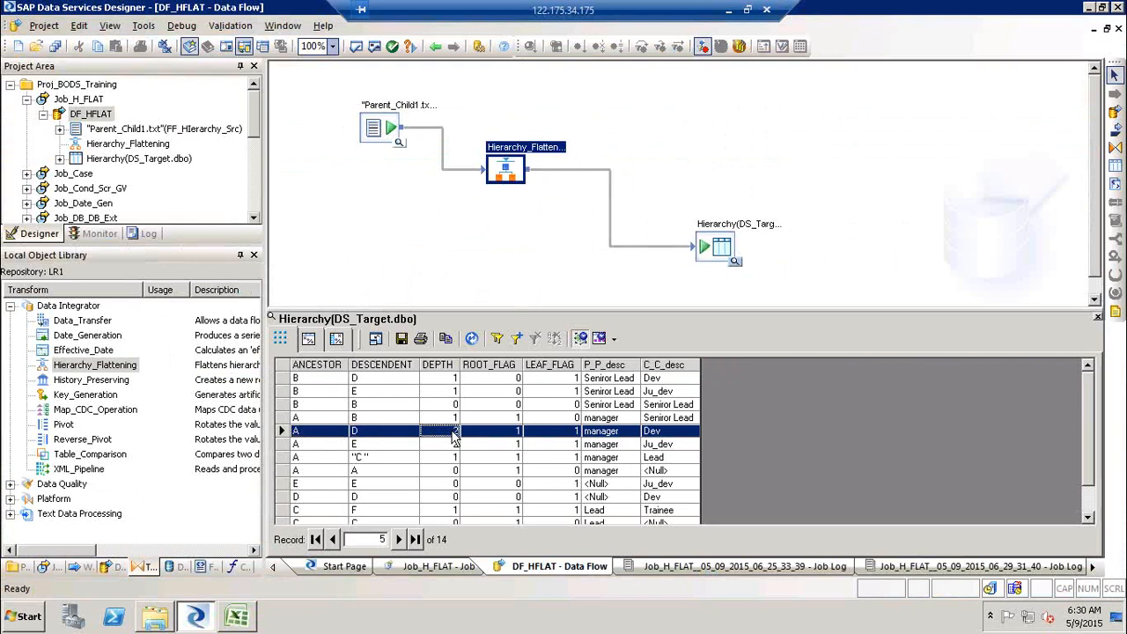
click(516, 431)
click(562, 431)
click(602, 433)
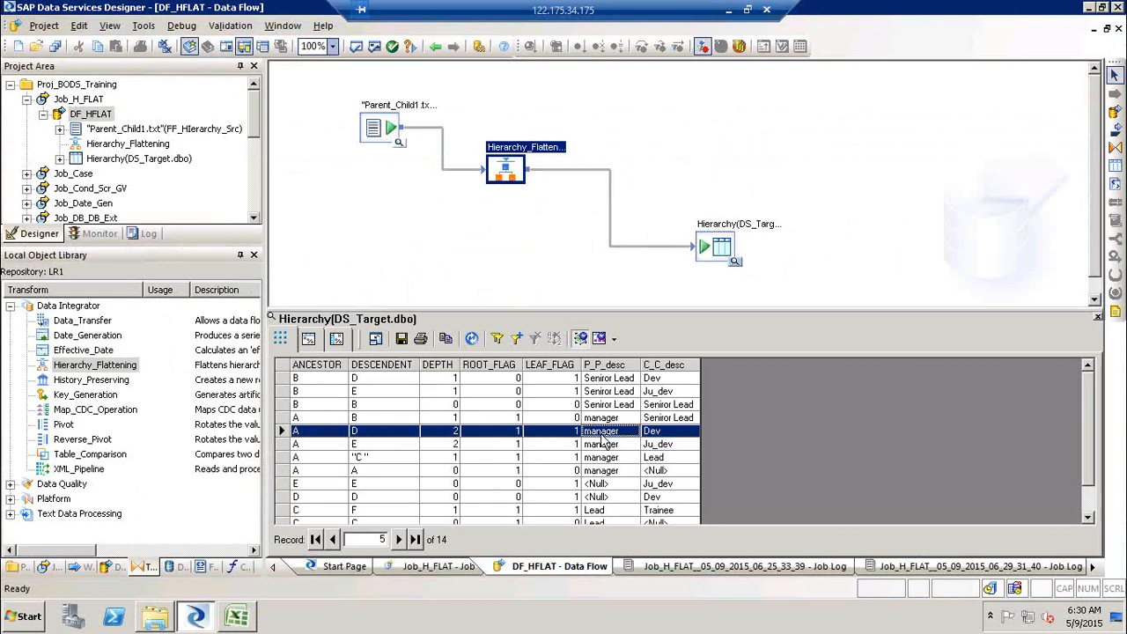
click(667, 434)
click(398, 142)
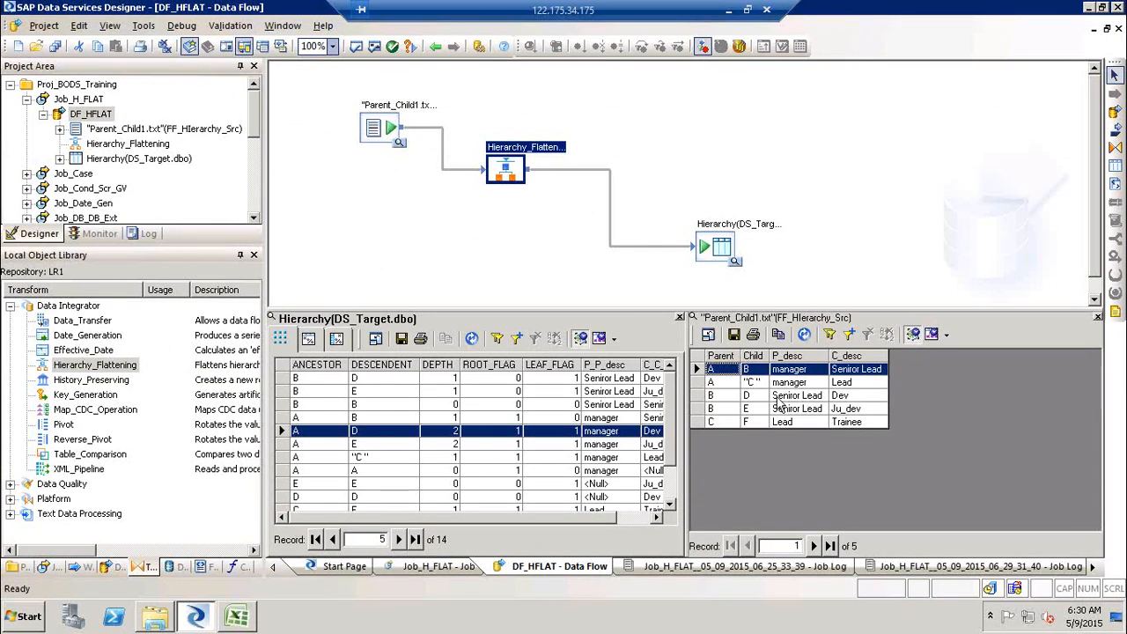
click(836, 396)
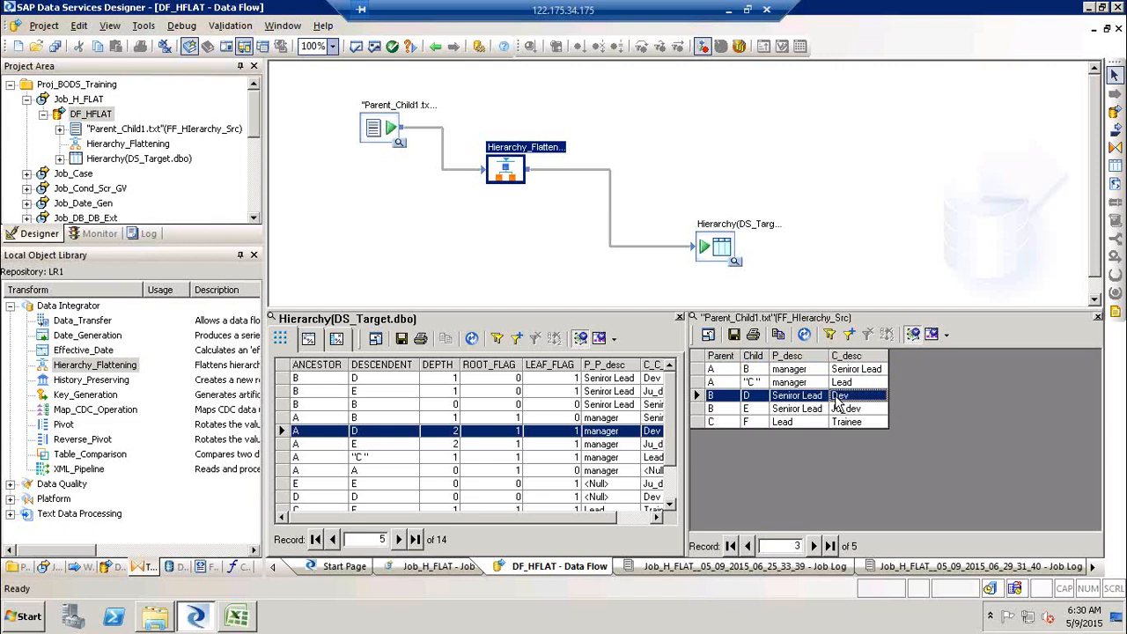
click(1097, 316)
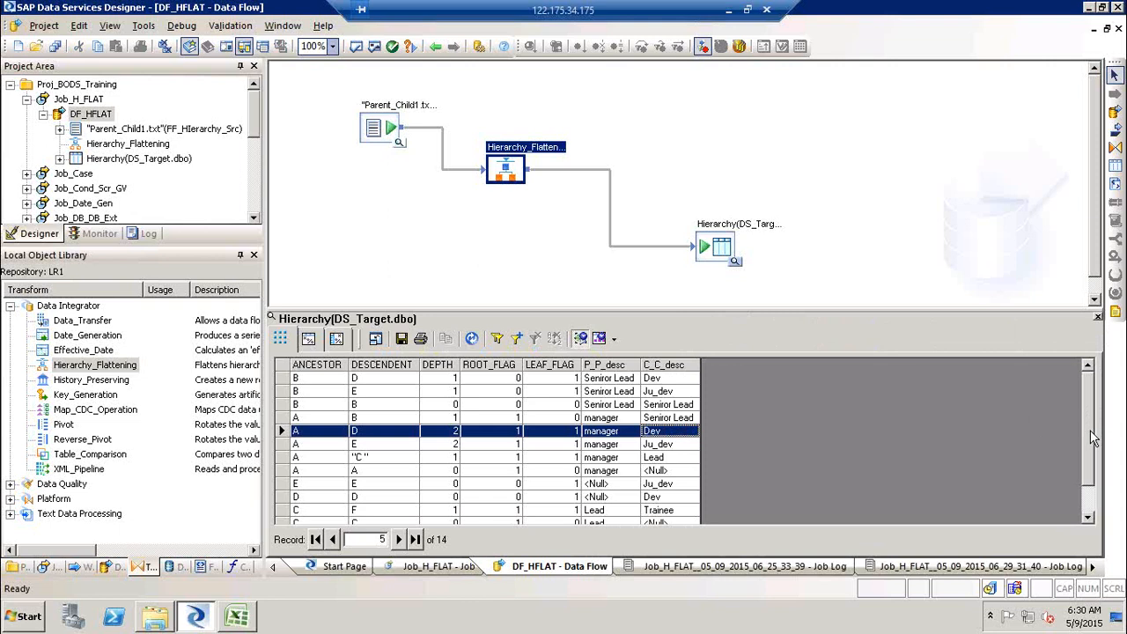
click(1096, 317)
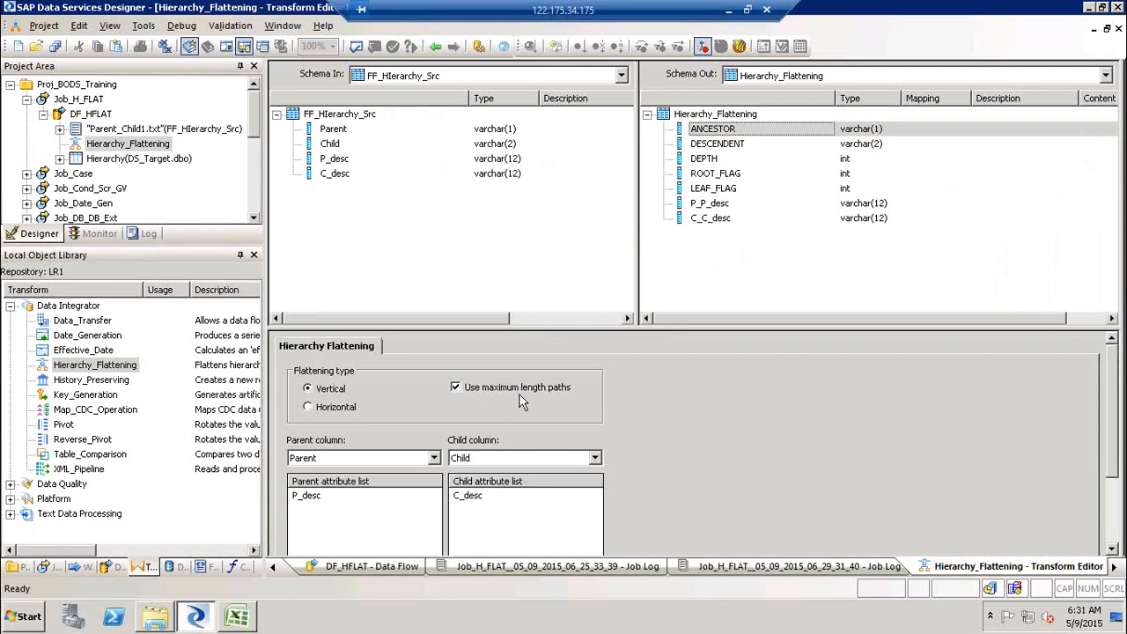
- Switch the Hierarchy_Flattening transform to horizontal flattening with a maximum depth of 2 and validate it
click(333, 414)
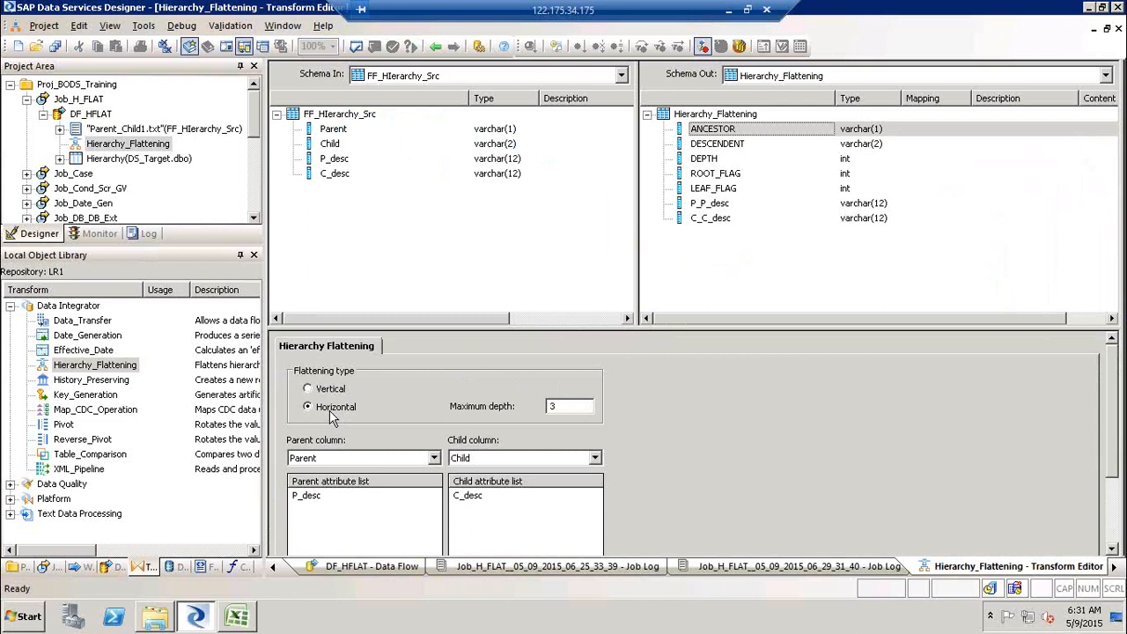
double_click(581, 404)
text(2)
click(356, 47)
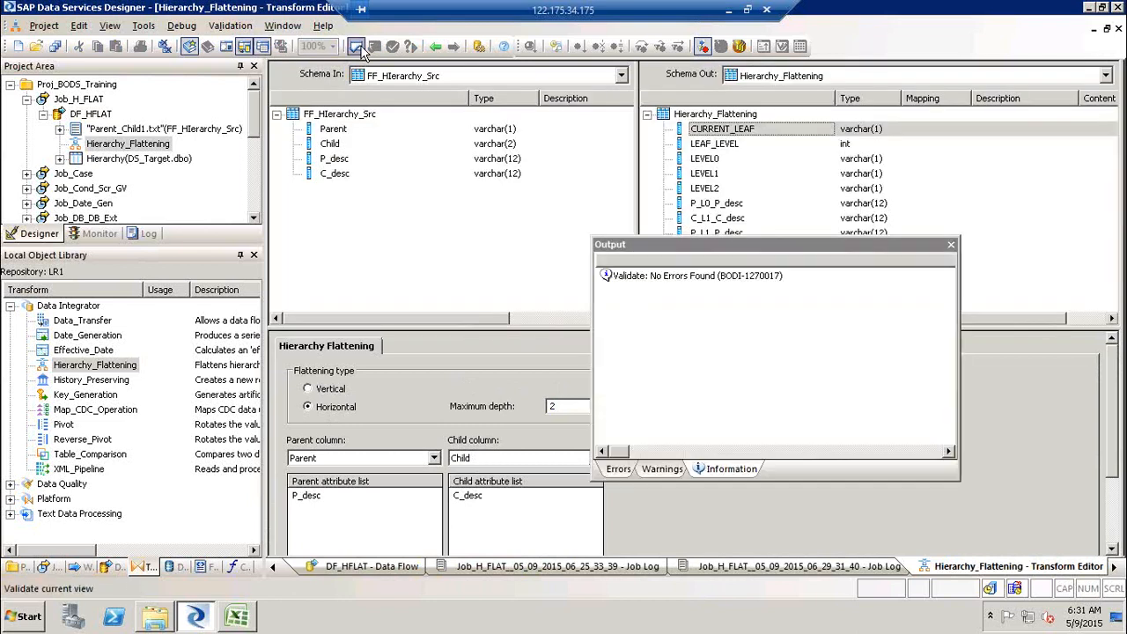
click(950, 245)
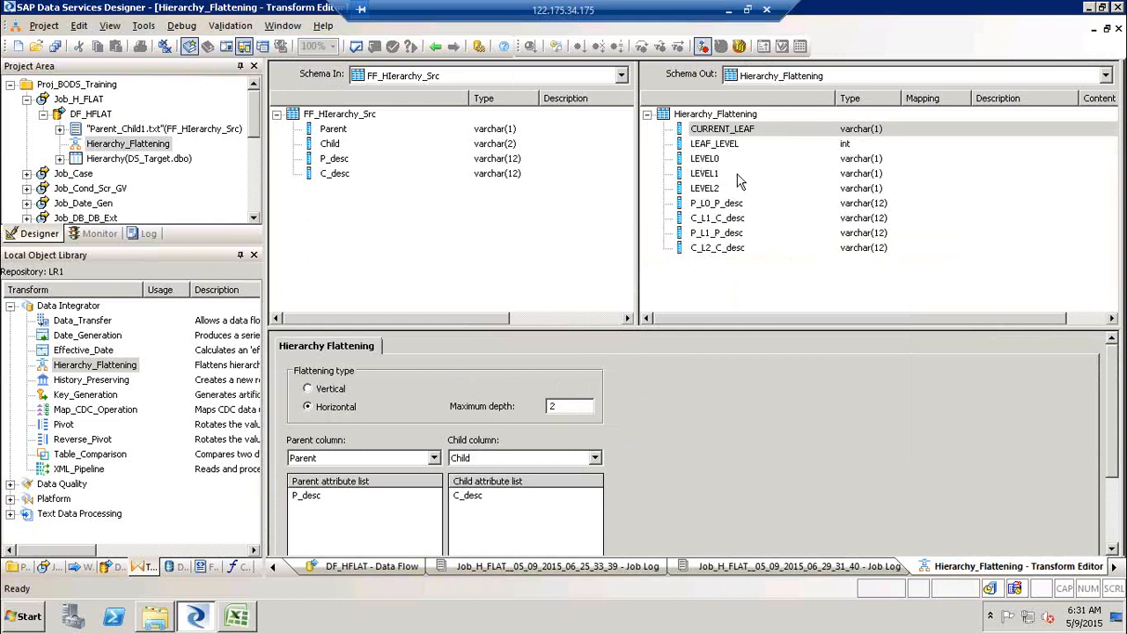
- Review the new CURRENT_LEAF, LEAF_LEVEL and LEVEL columns against the A–G hierarchy diagram in the spreadsheet
click(751, 131)
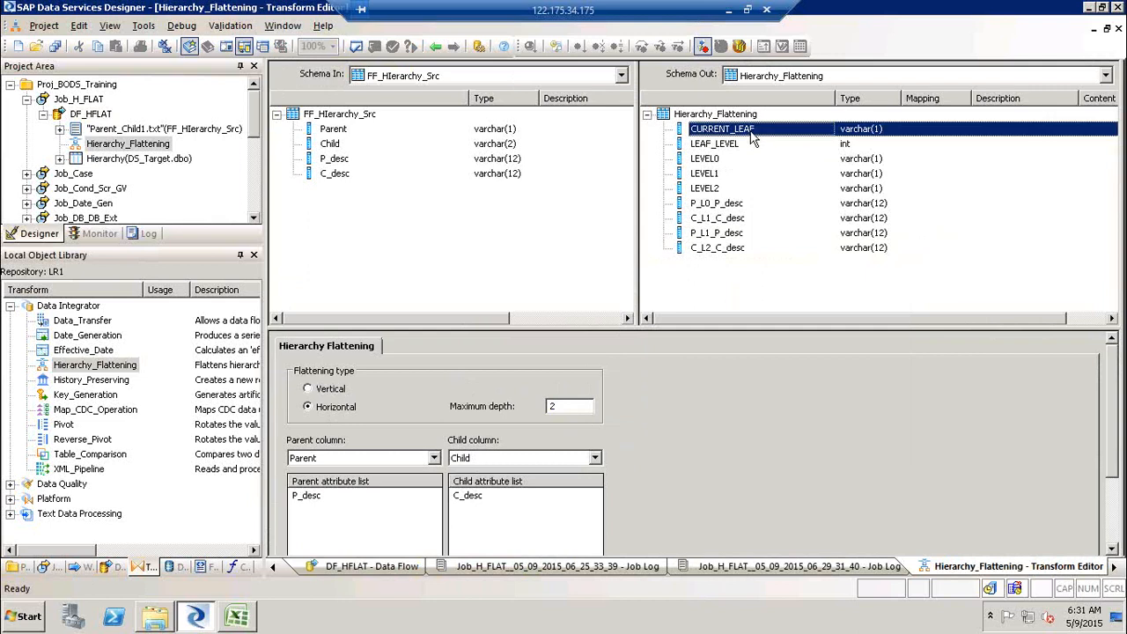
click(744, 147)
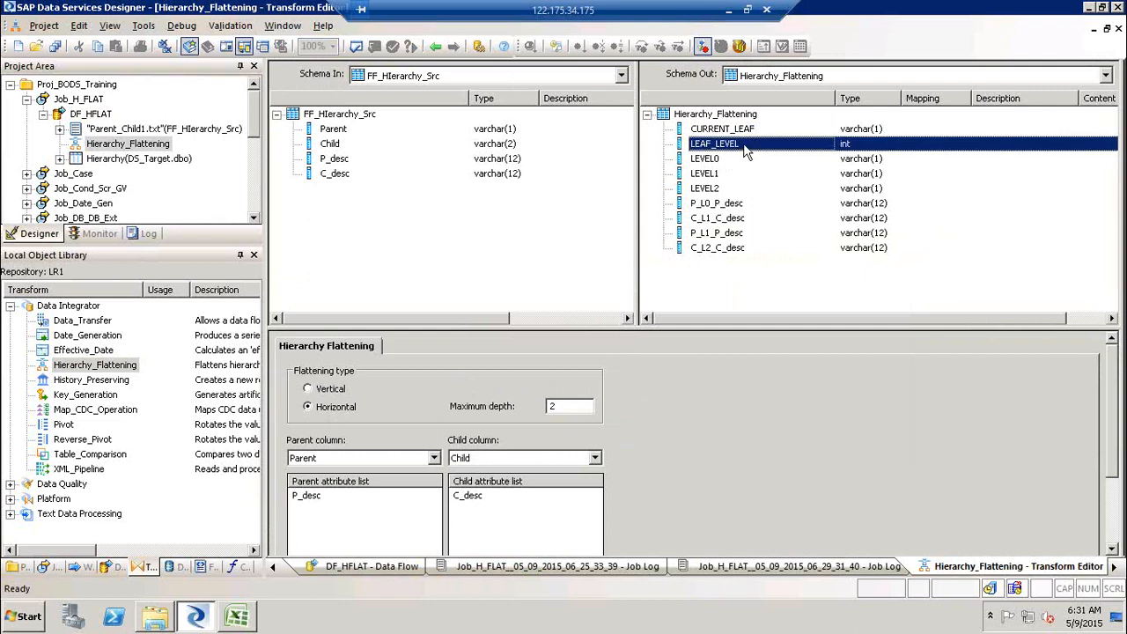
click(739, 163)
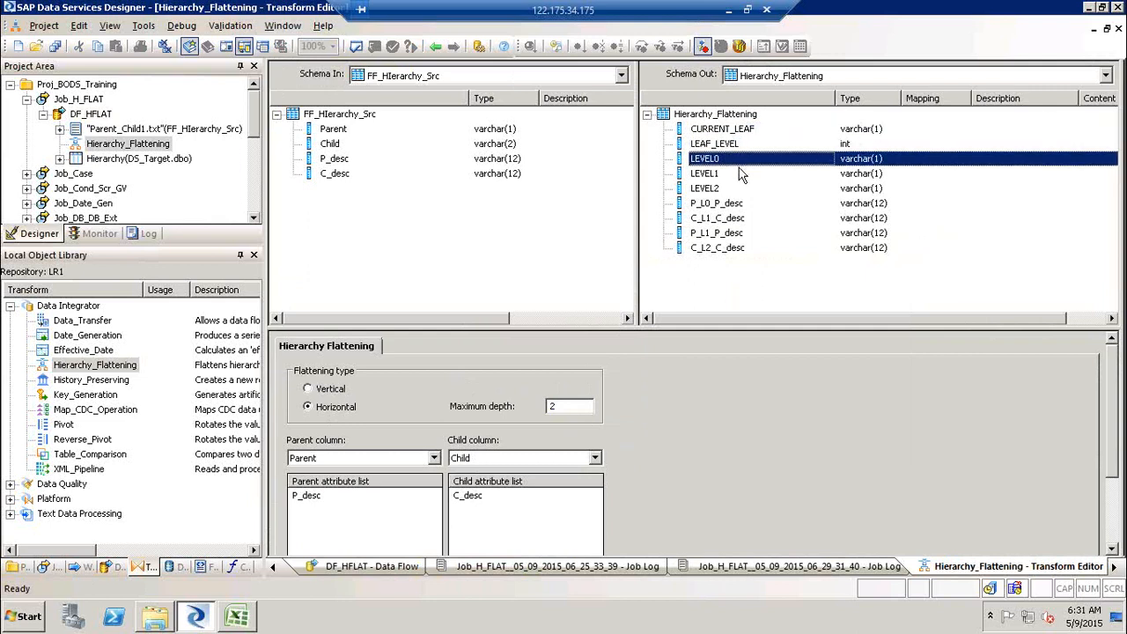
click(740, 177)
click(737, 190)
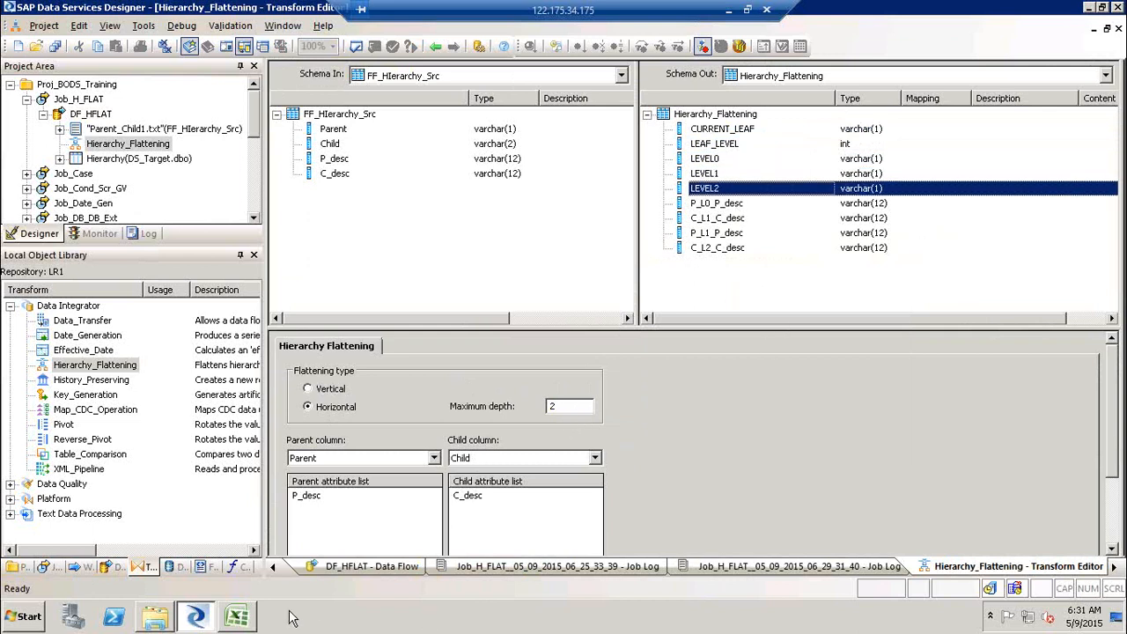
click(254, 623)
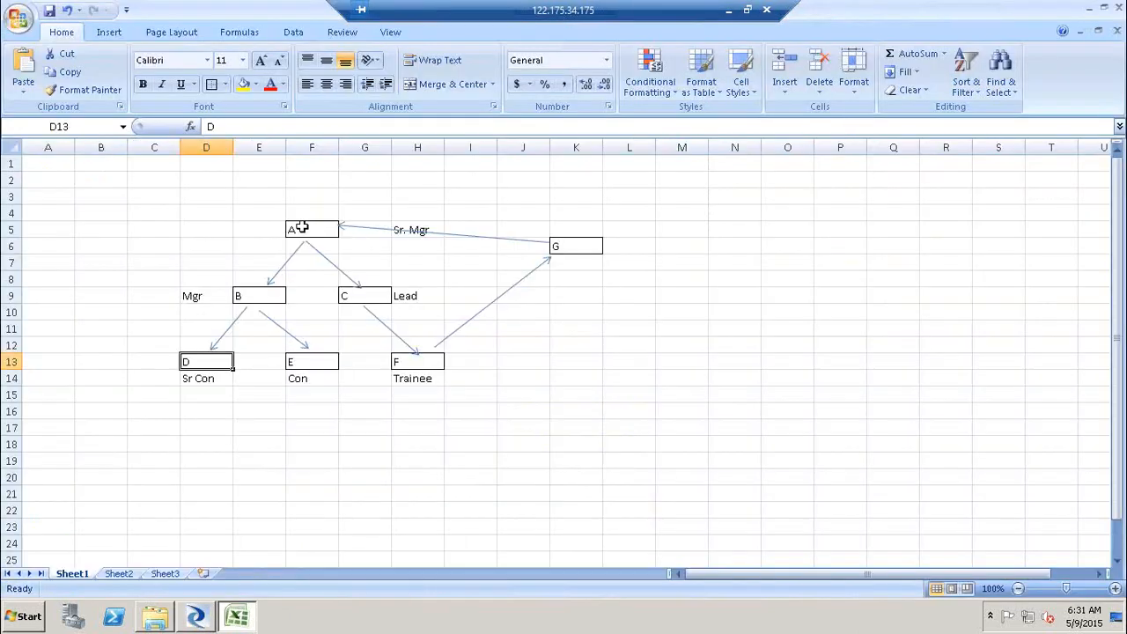
click(299, 229)
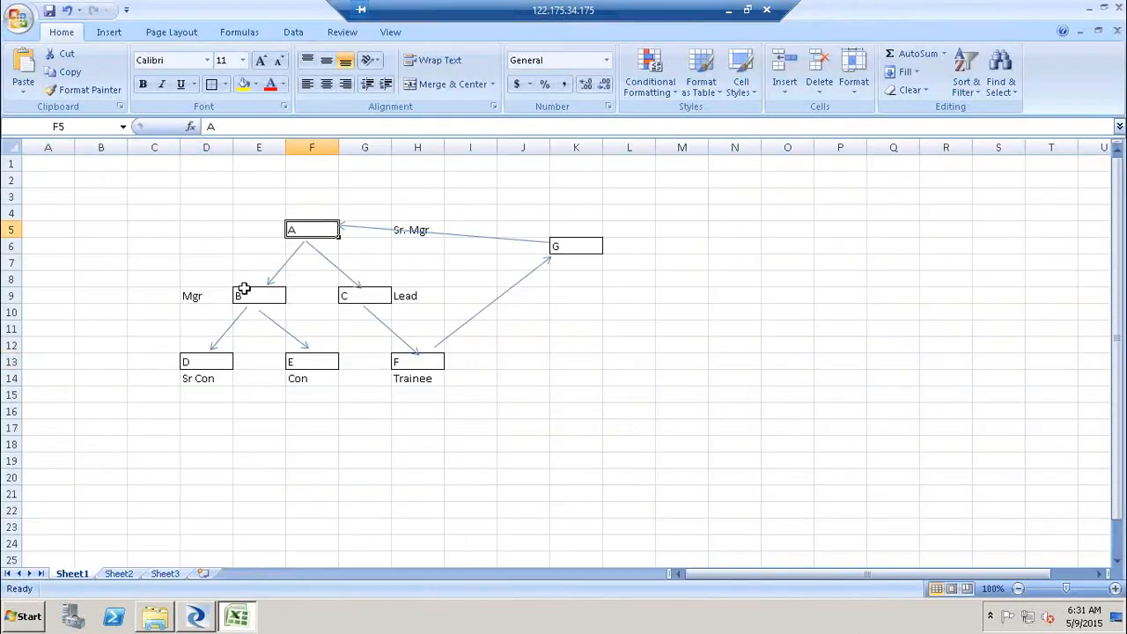
click(134, 362)
click(463, 361)
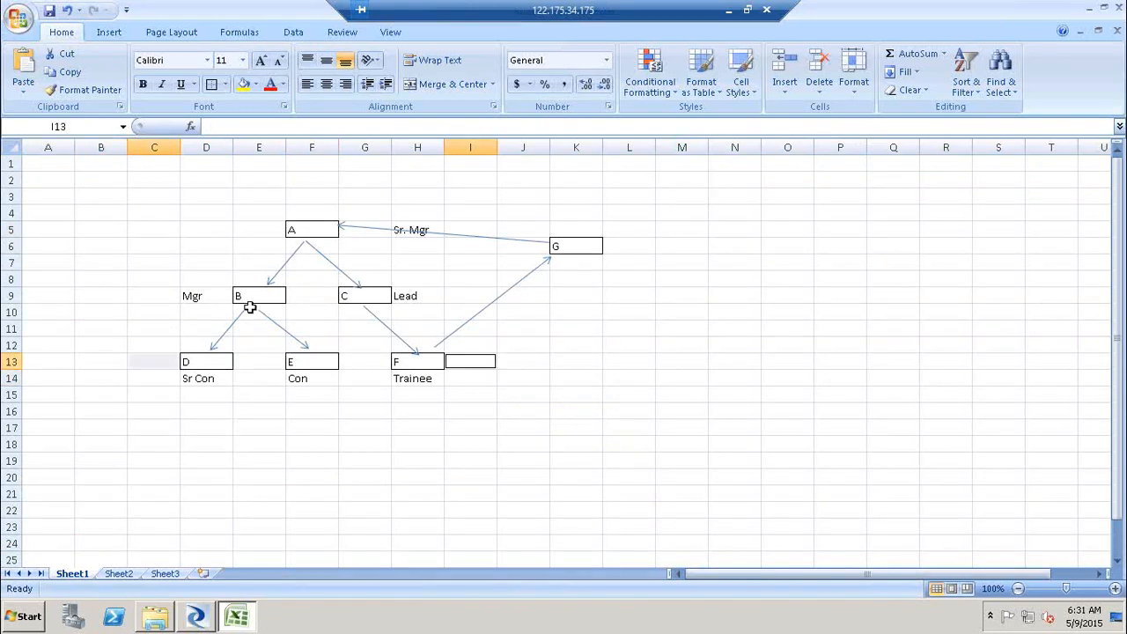
click(179, 298)
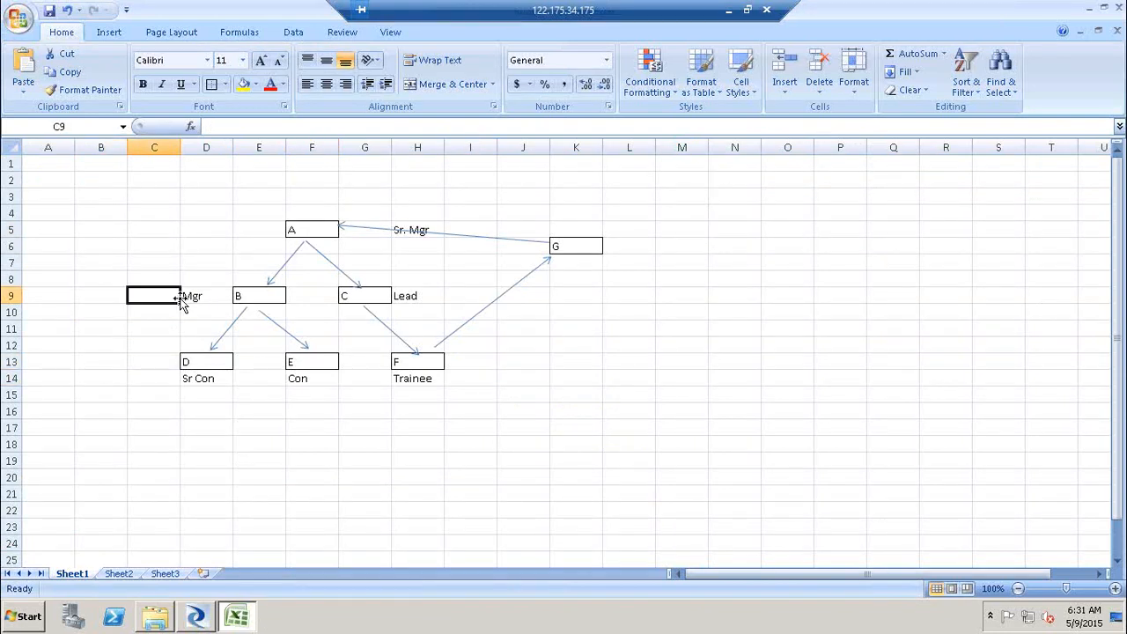
shift+click(443, 290)
click(218, 236)
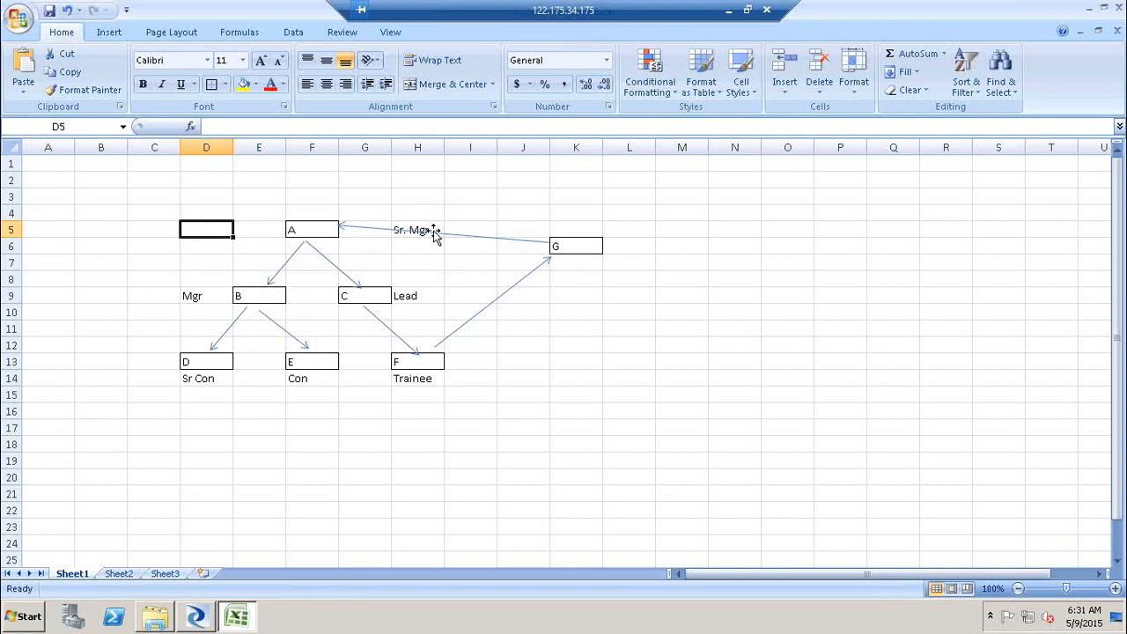
click(433, 232)
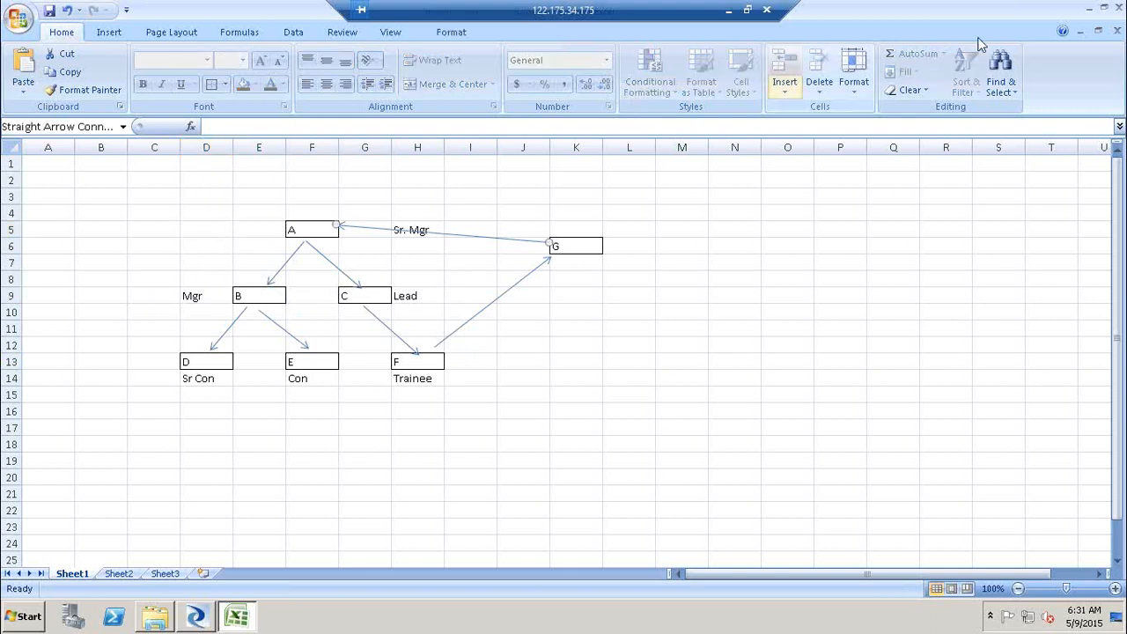
click(205, 620)
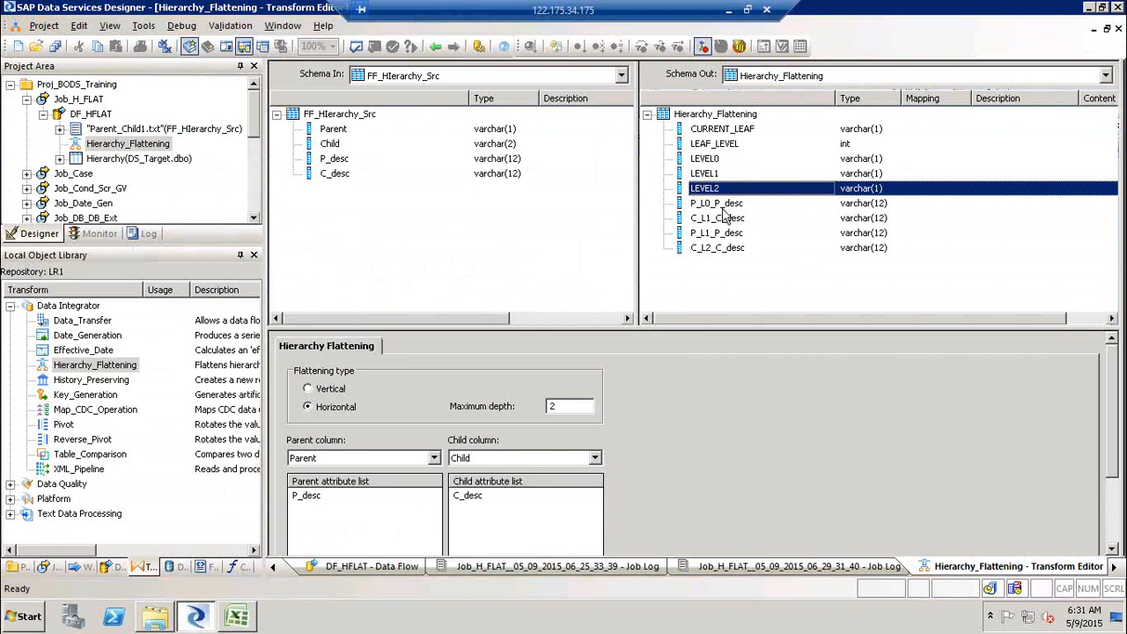
- Remove P_desc and C_desc from the parent and child attribute lists, then validate the transform
click(722, 206)
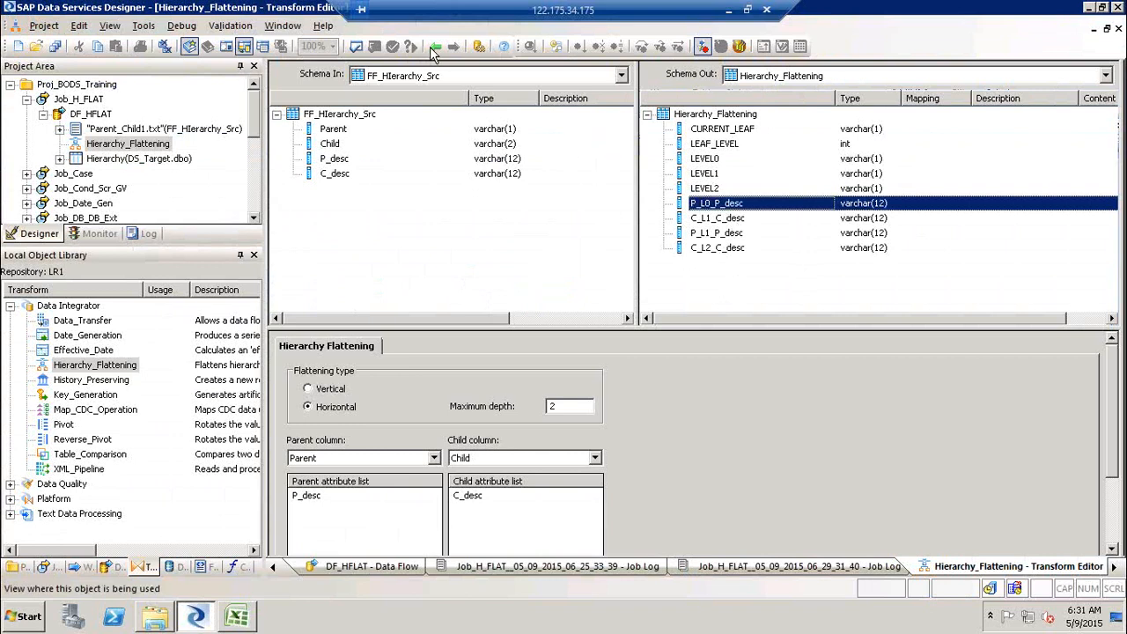
shift+click(720, 248)
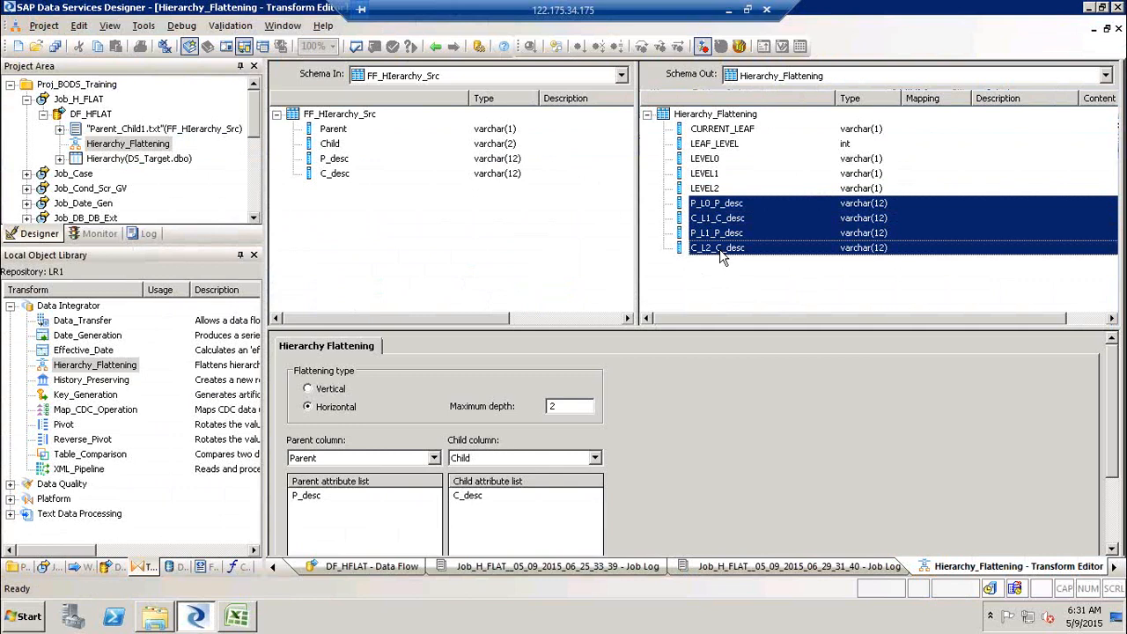
click(304, 494)
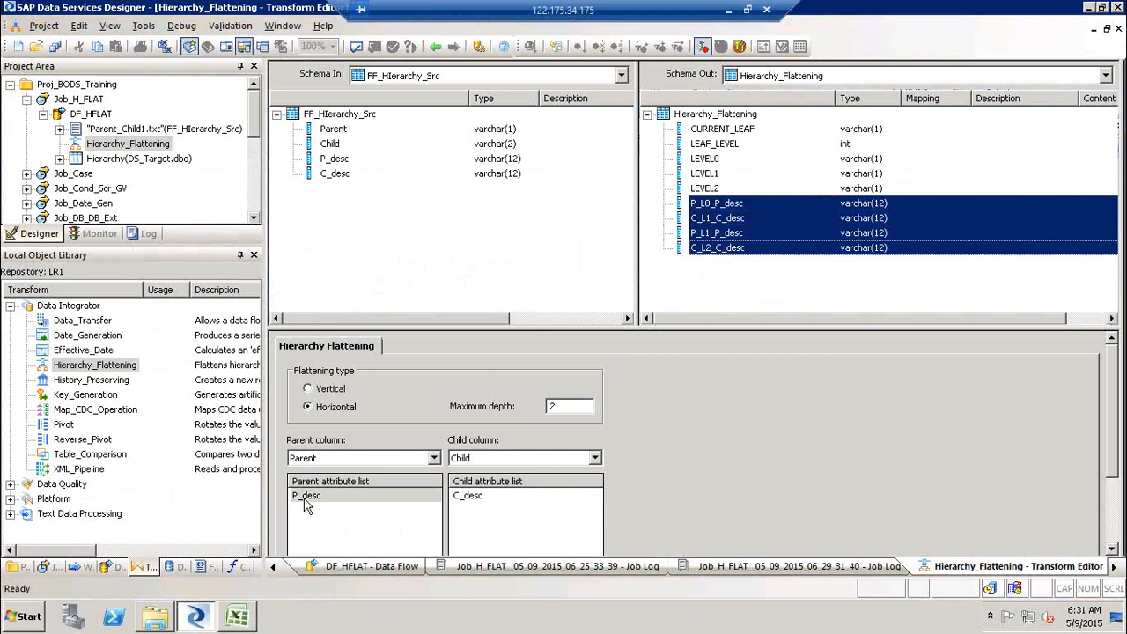
click(473, 496)
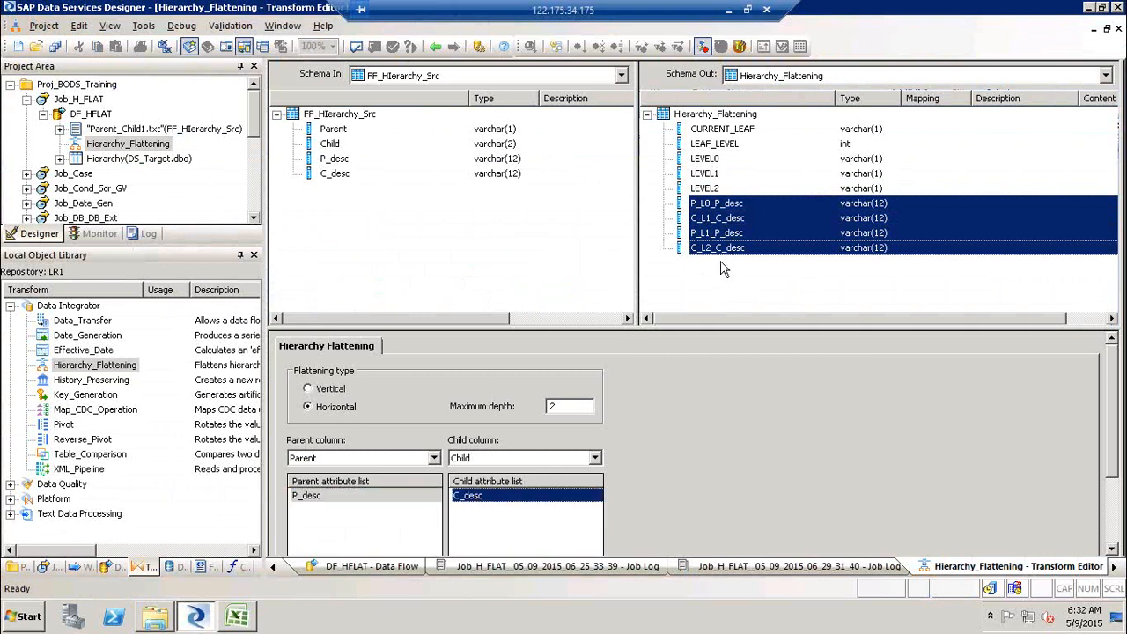
click(308, 496)
key(Delete)
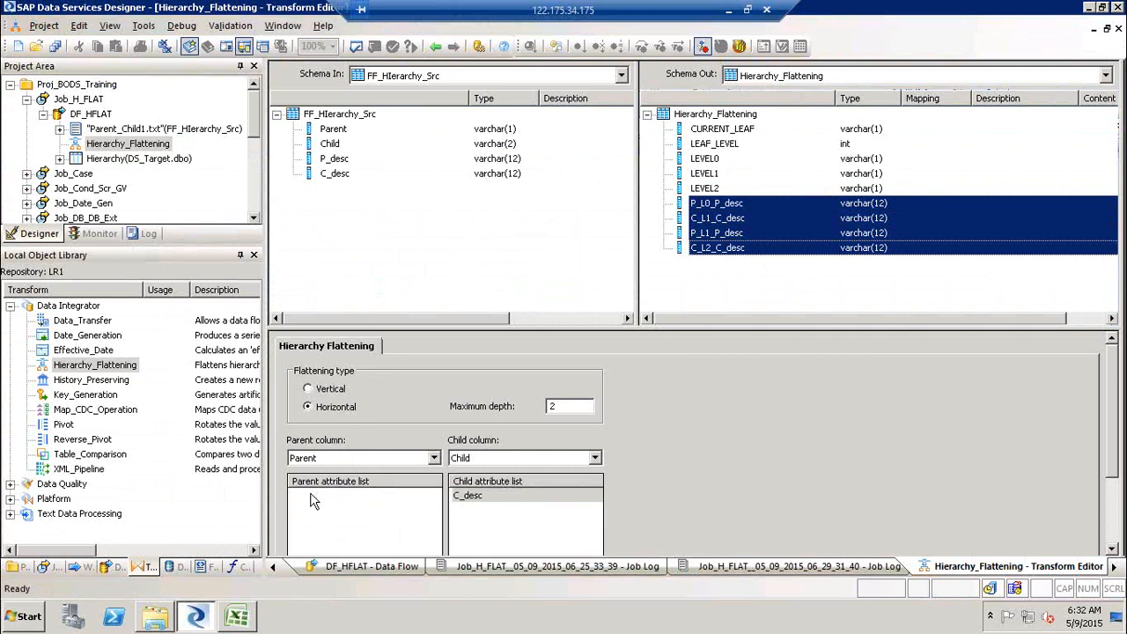
click(471, 498)
key(Delete)
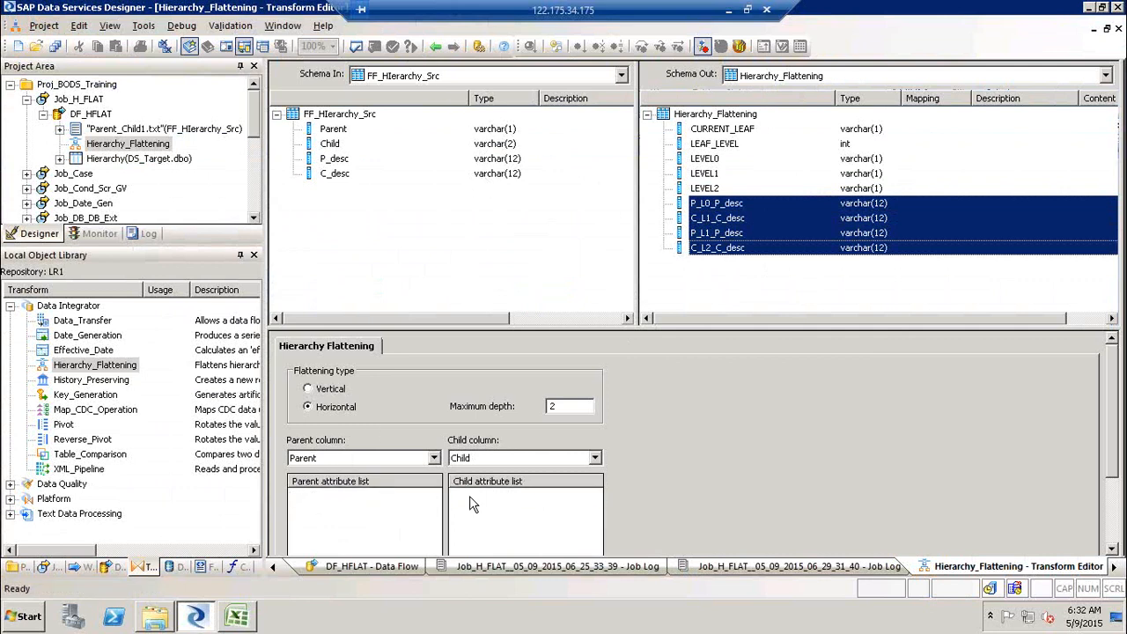
click(357, 48)
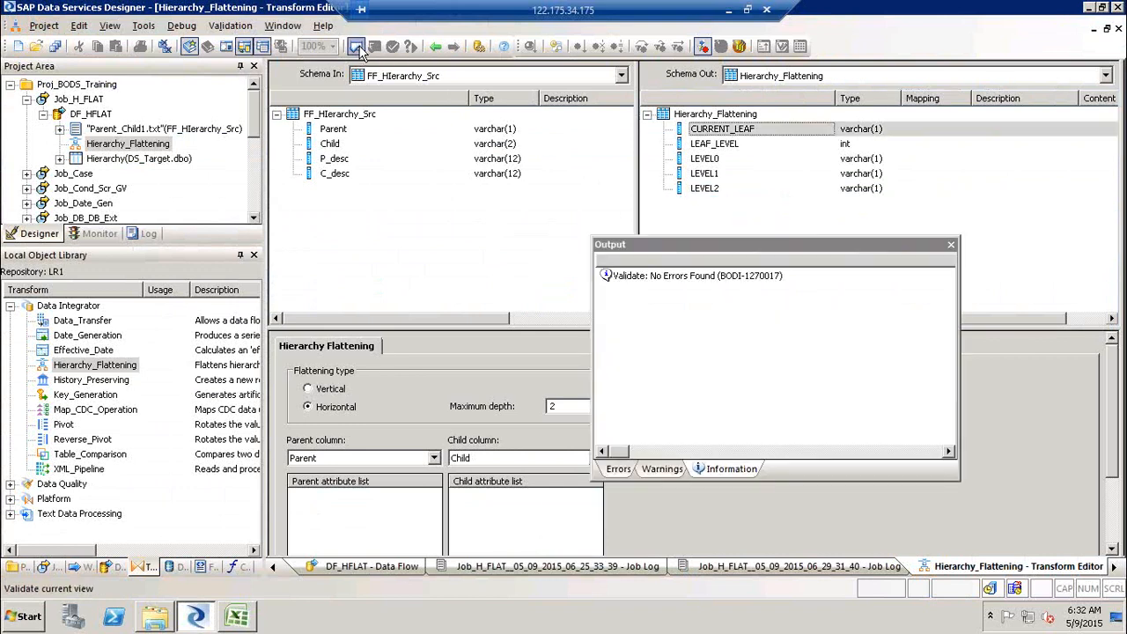
click(950, 244)
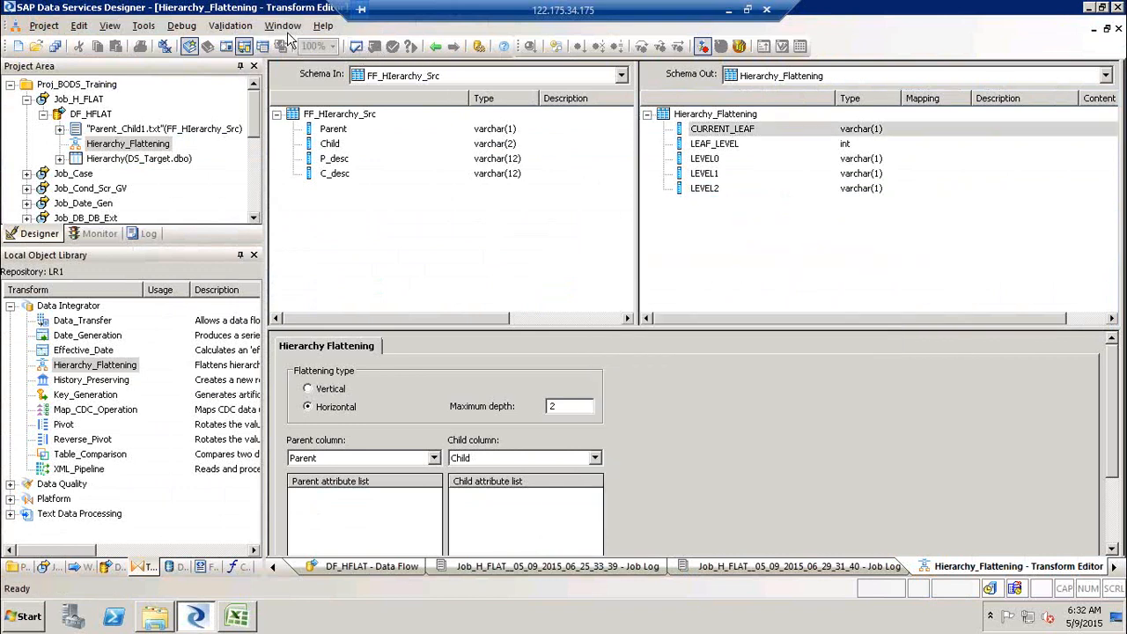
- Return to the DF_HFLAT data flow and execute Job_H_FLAT
click(434, 46)
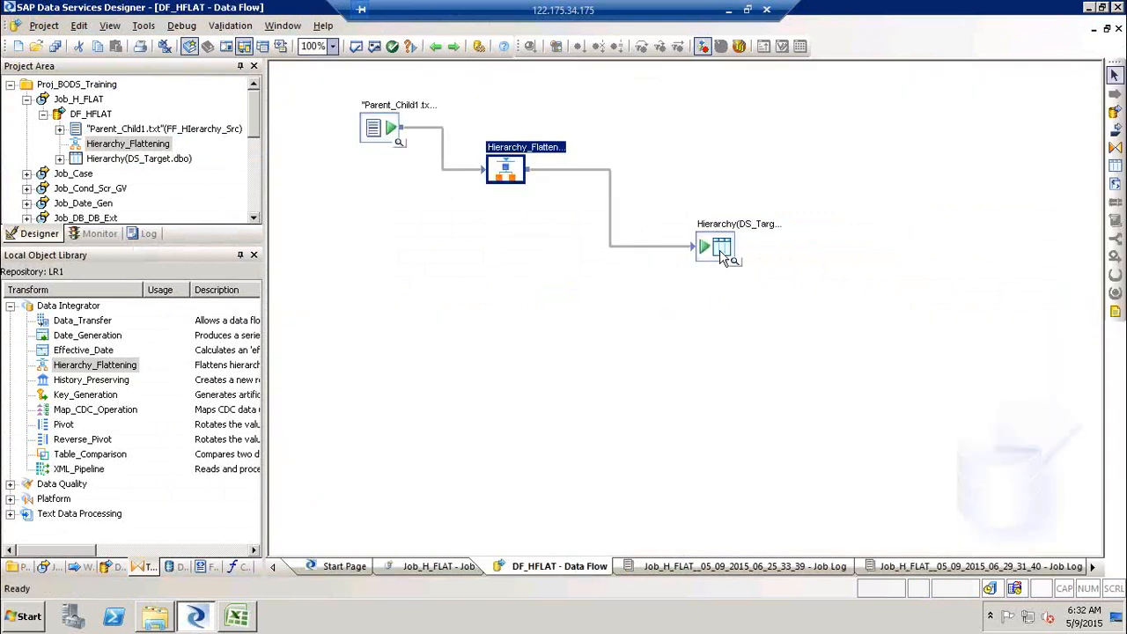
click(721, 250)
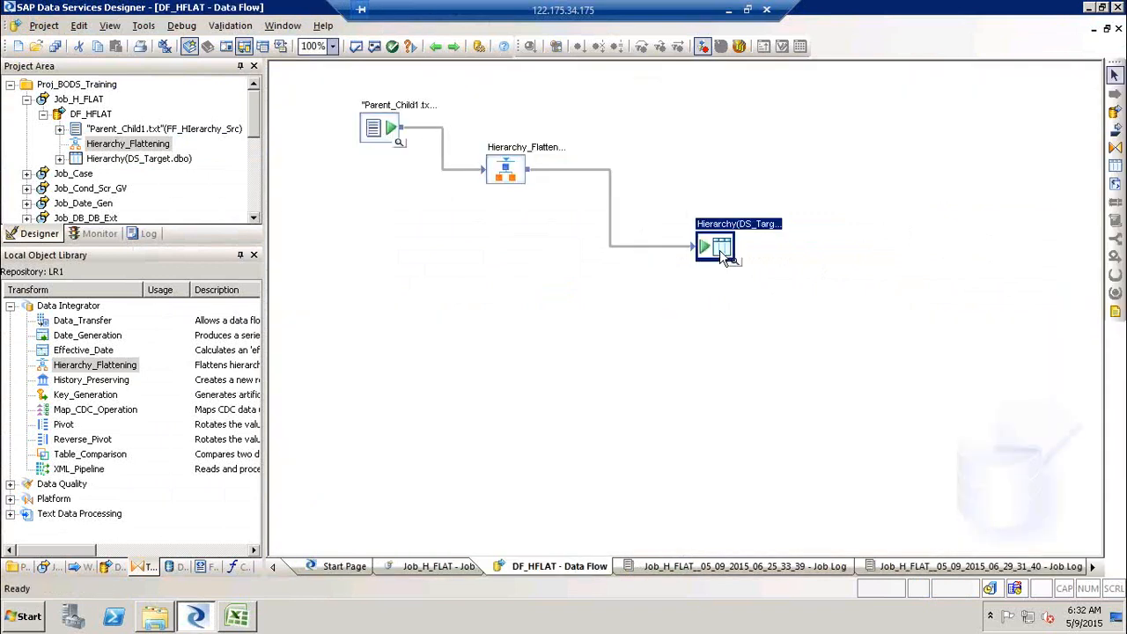
click(81, 99)
right_click(84, 100)
click(124, 111)
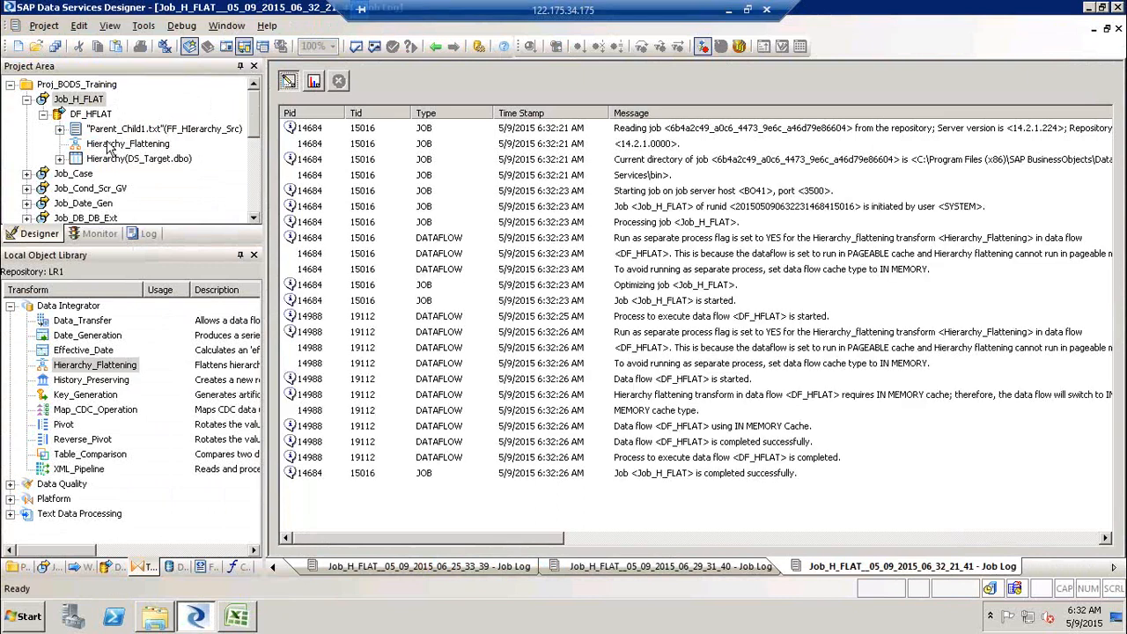
- Open the DF_HFLAT data flow and view the Hierarchy target table's output rows, briefly reopening the transform settings
click(93, 116)
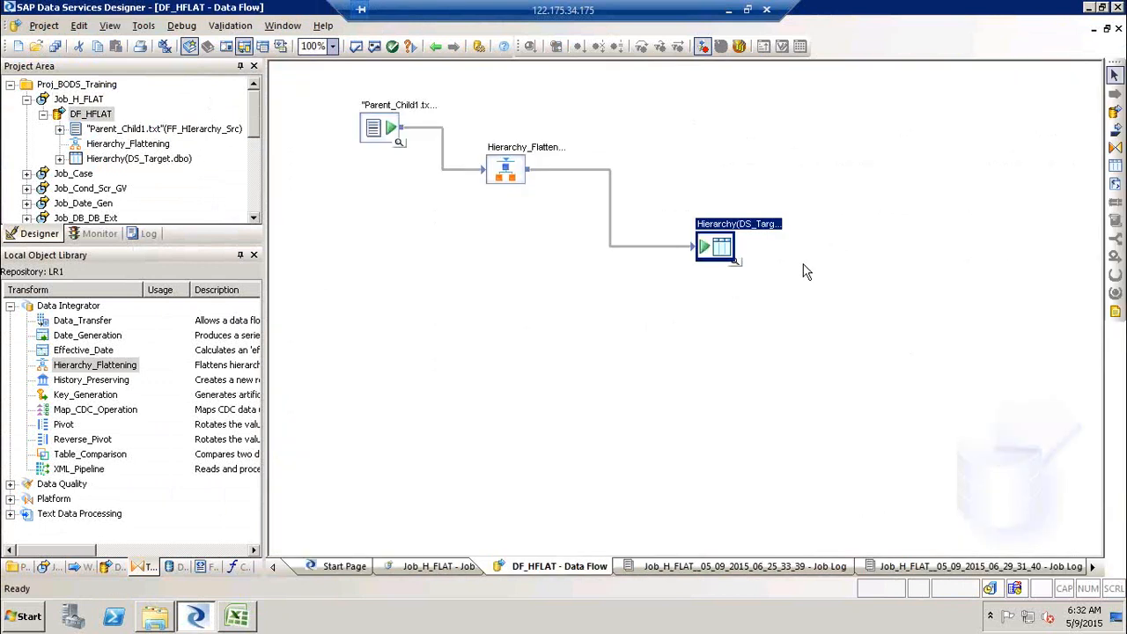
click(737, 264)
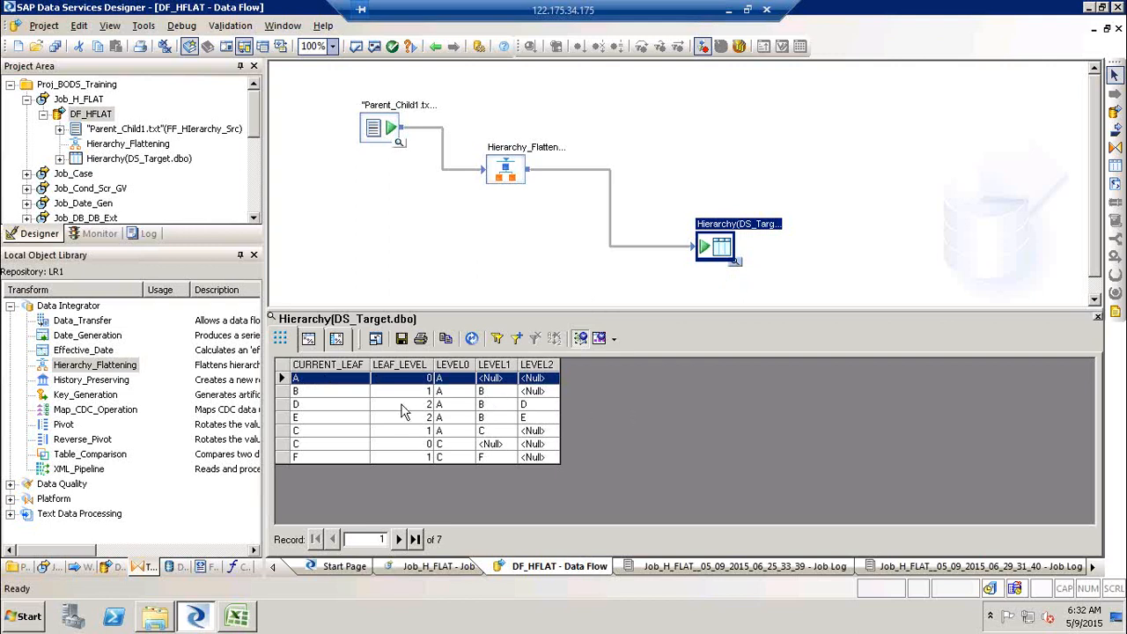
click(324, 384)
click(428, 392)
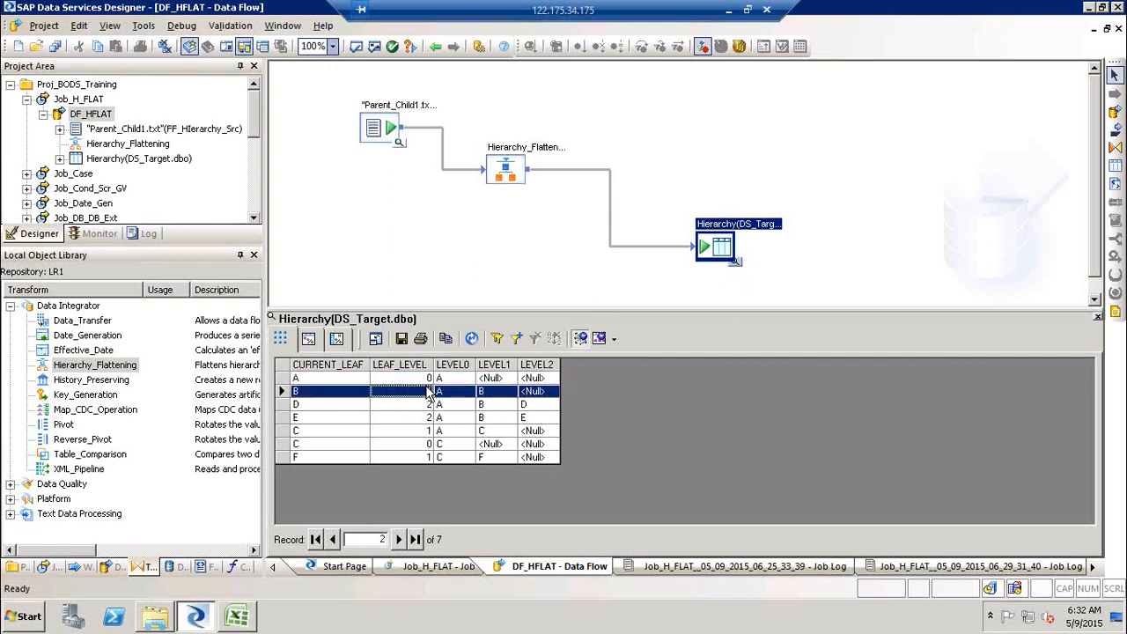
click(427, 378)
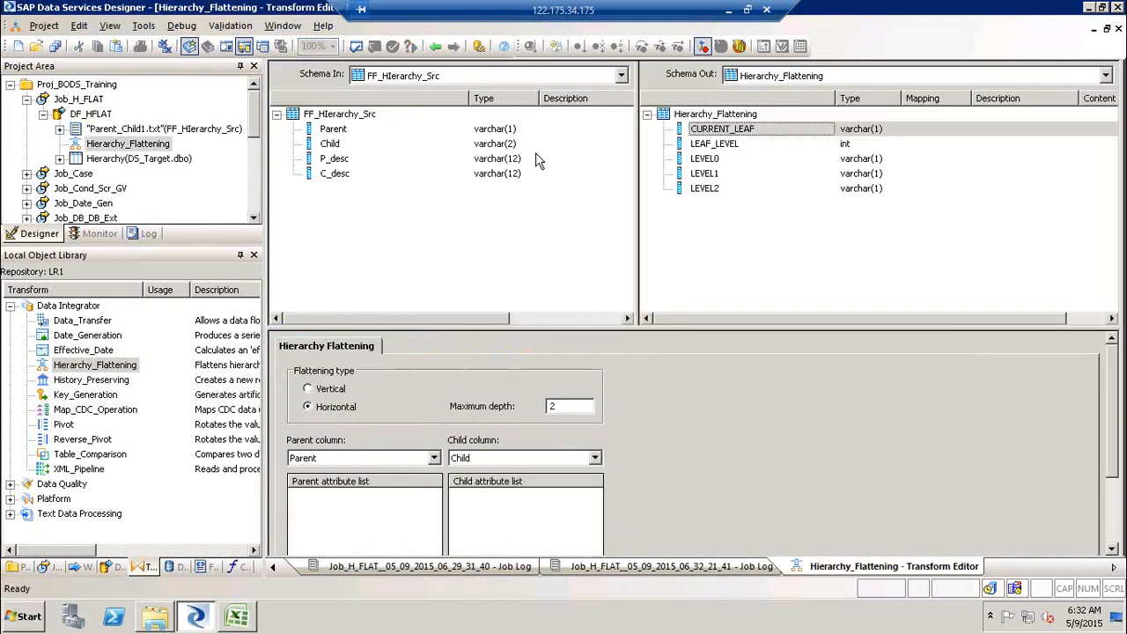
click(435, 46)
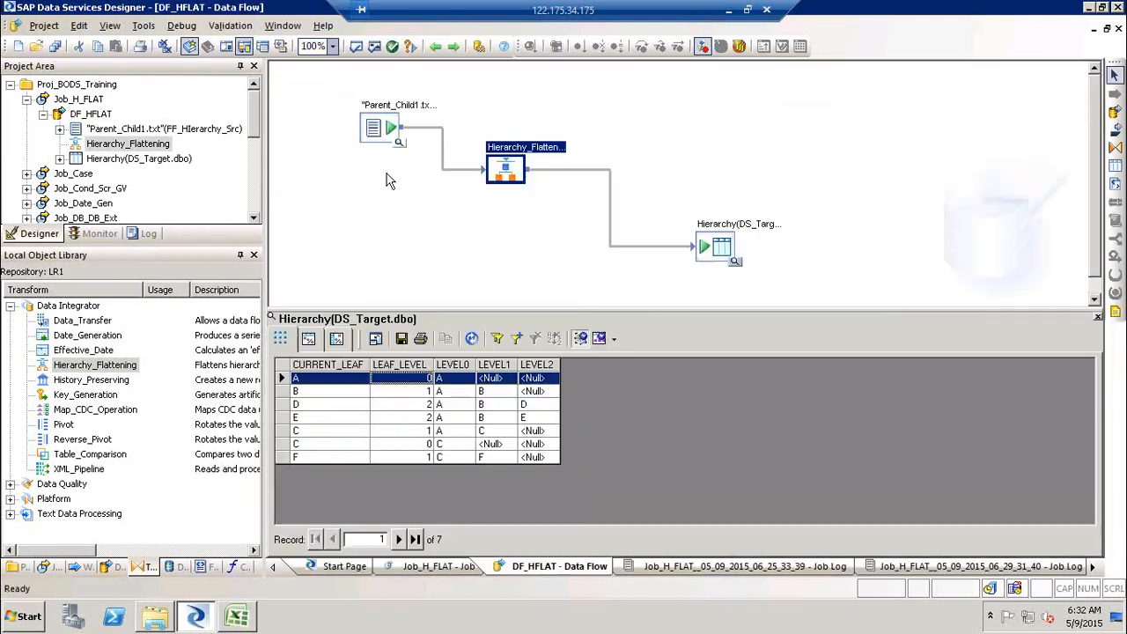
- Check the A and B nodes of the hierarchy diagram in the spreadsheet
click(247, 624)
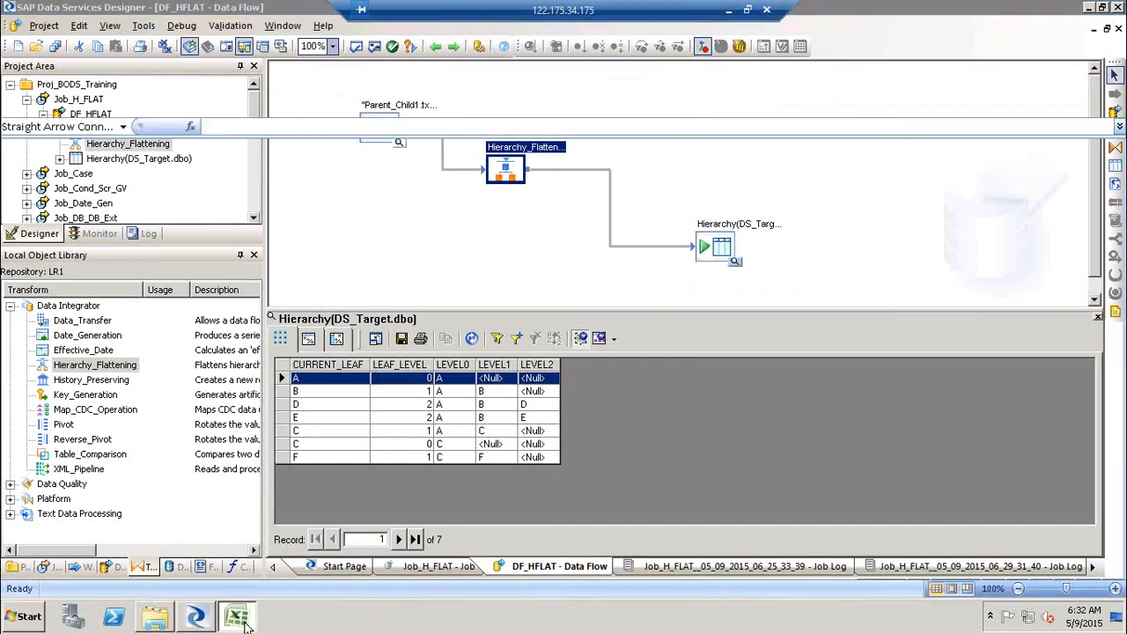
click(304, 228)
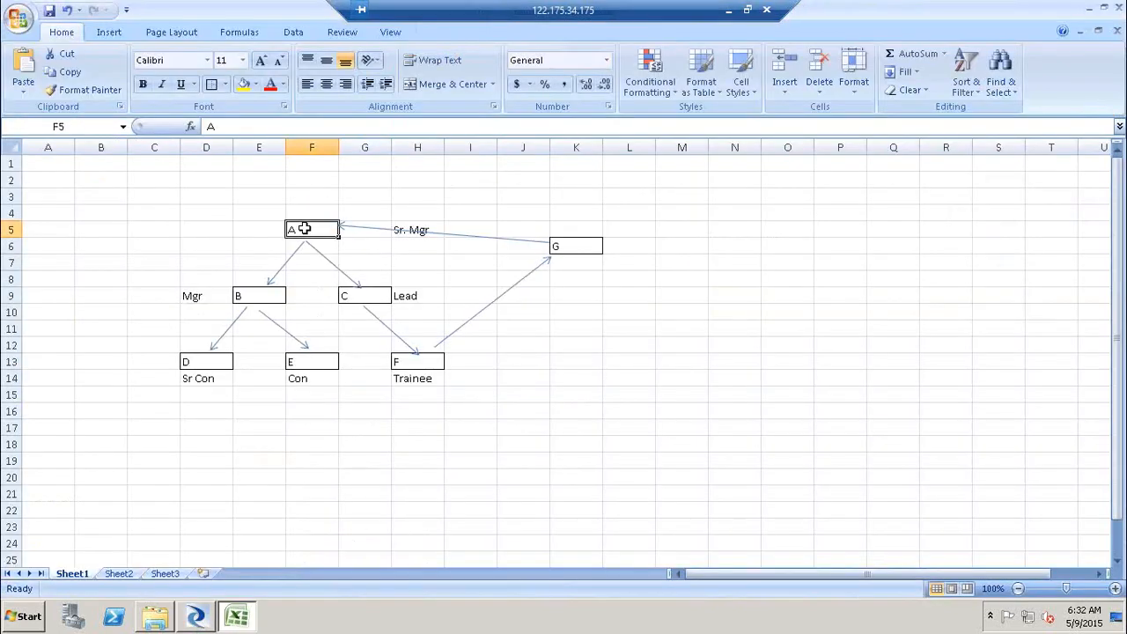
click(261, 296)
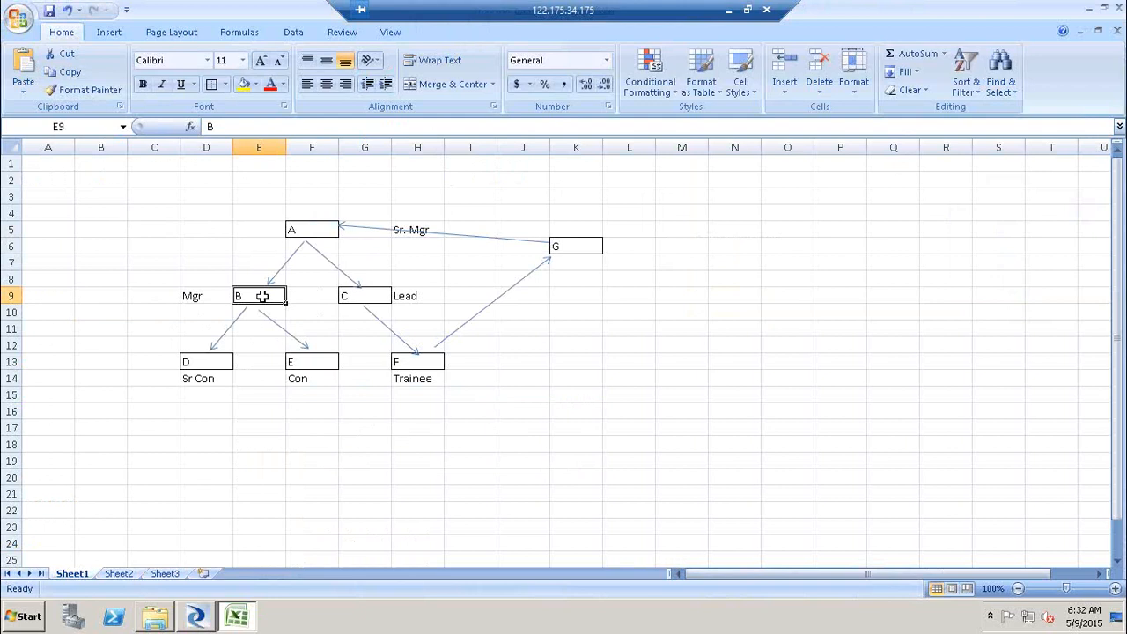
click(197, 617)
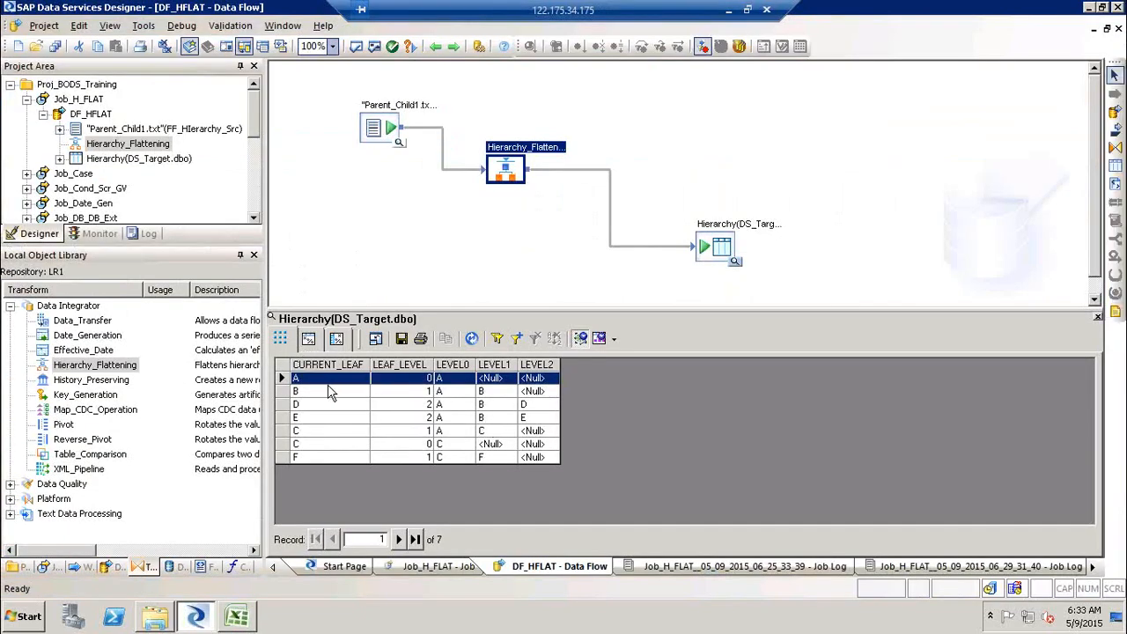
- Examine the LEAF_LEVEL and LEVEL0 to LEVEL2 values for the A and D rows of the target data
click(419, 380)
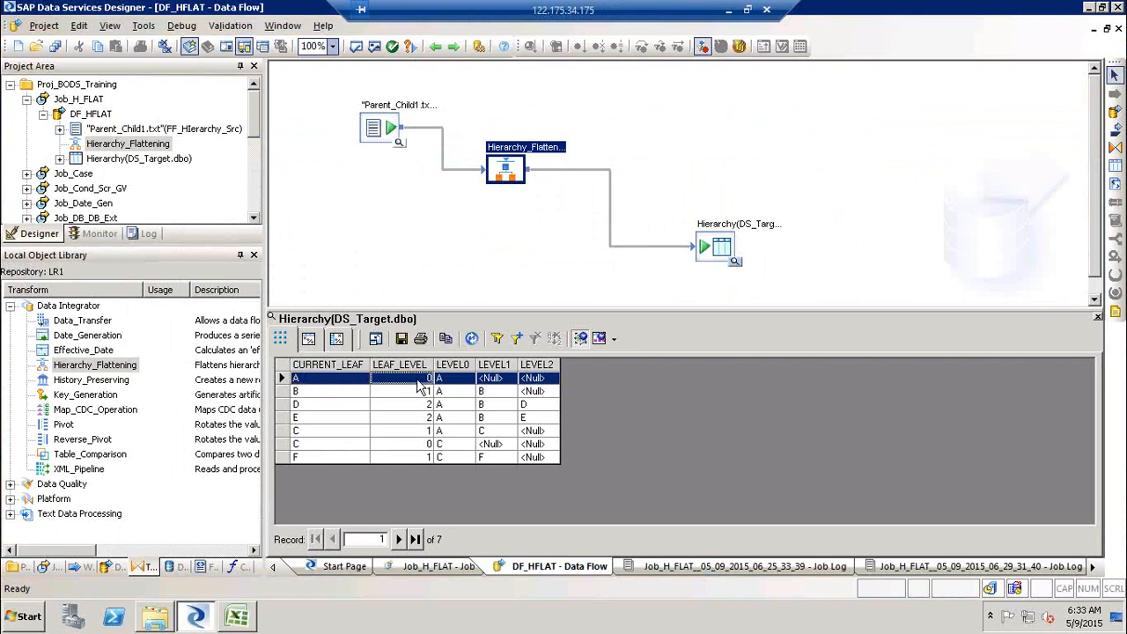
click(461, 377)
click(488, 380)
click(531, 381)
click(342, 407)
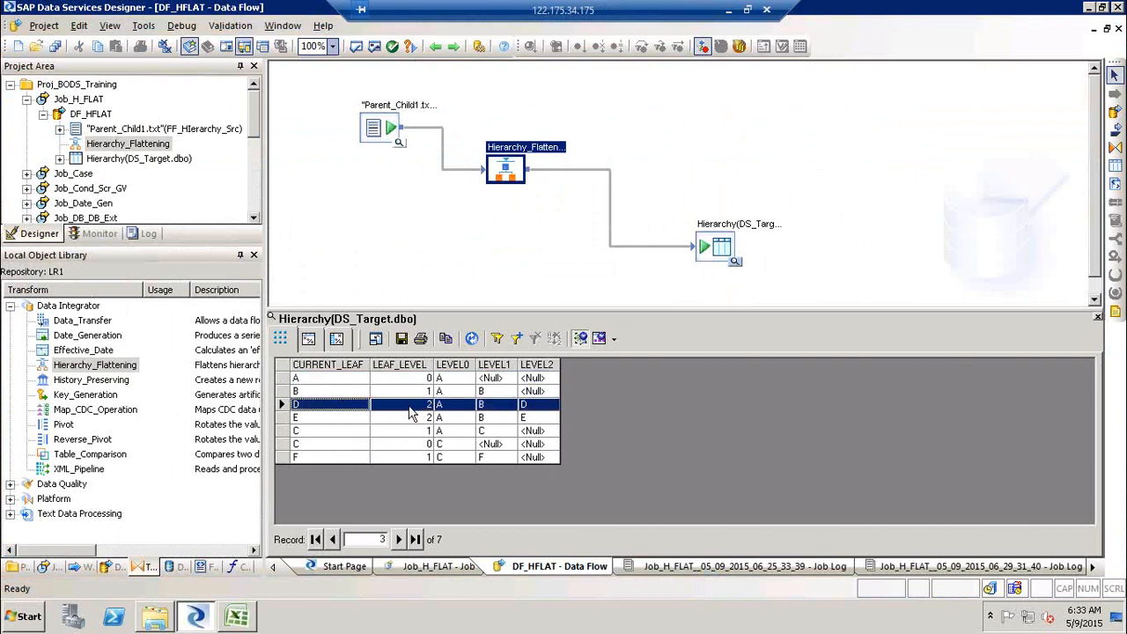
click(456, 408)
click(482, 409)
click(548, 412)
- Trace the A–B–D path in the spreadsheet's hierarchy diagram
click(233, 627)
click(315, 226)
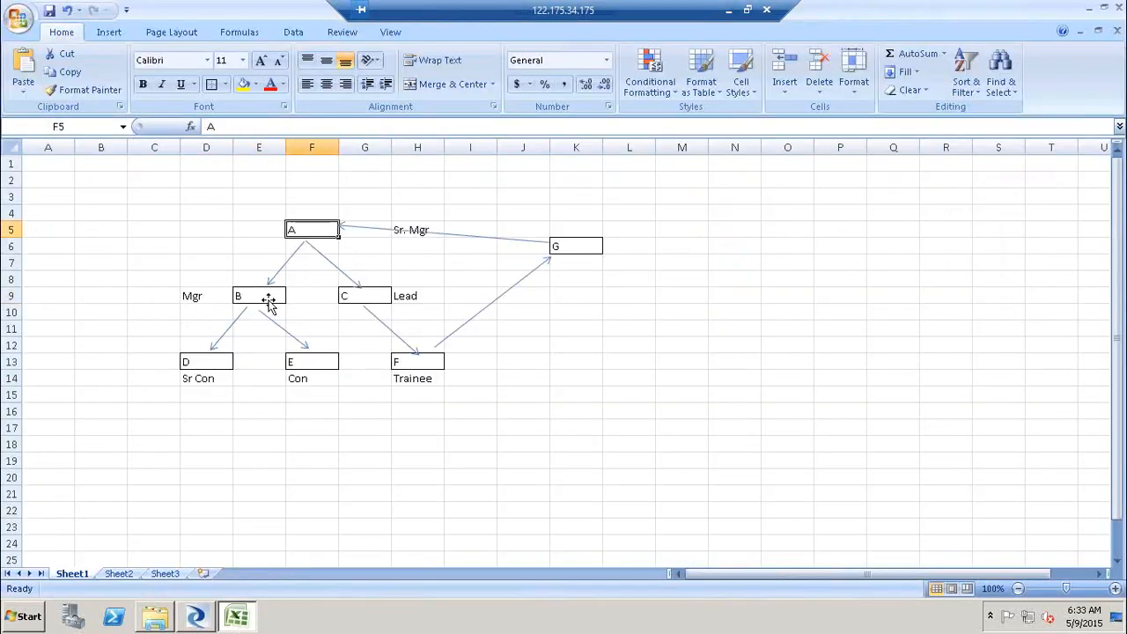
click(255, 298)
click(216, 363)
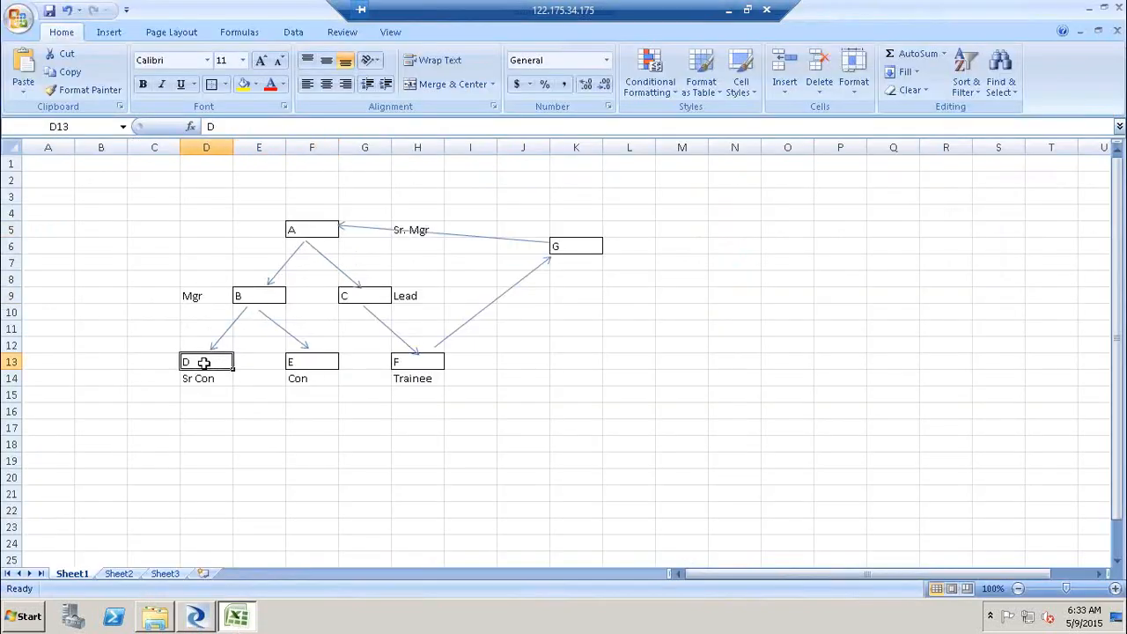
key(alt+Tab)
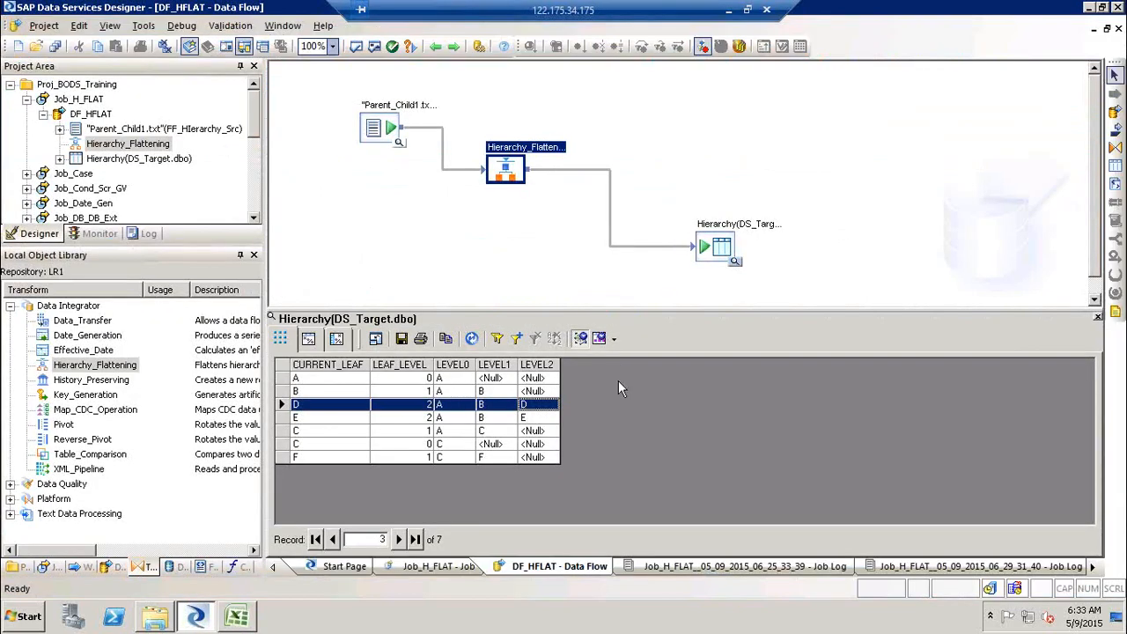
- Close the target data view and review the whole diagram area in the spreadsheet before returning to the designer
click(1097, 316)
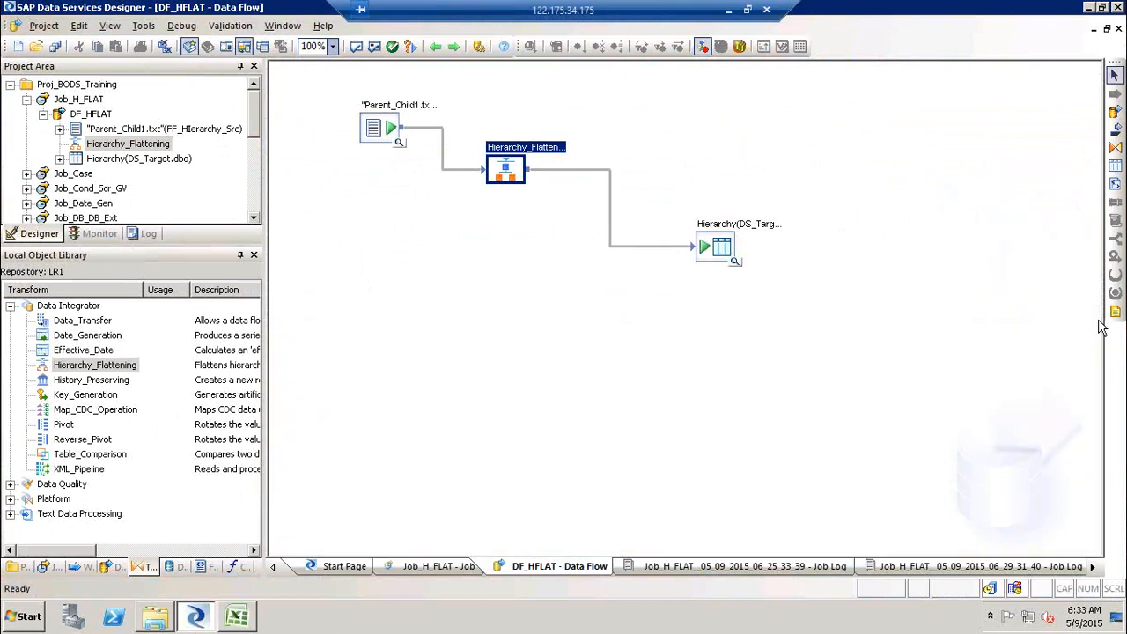
click(239, 618)
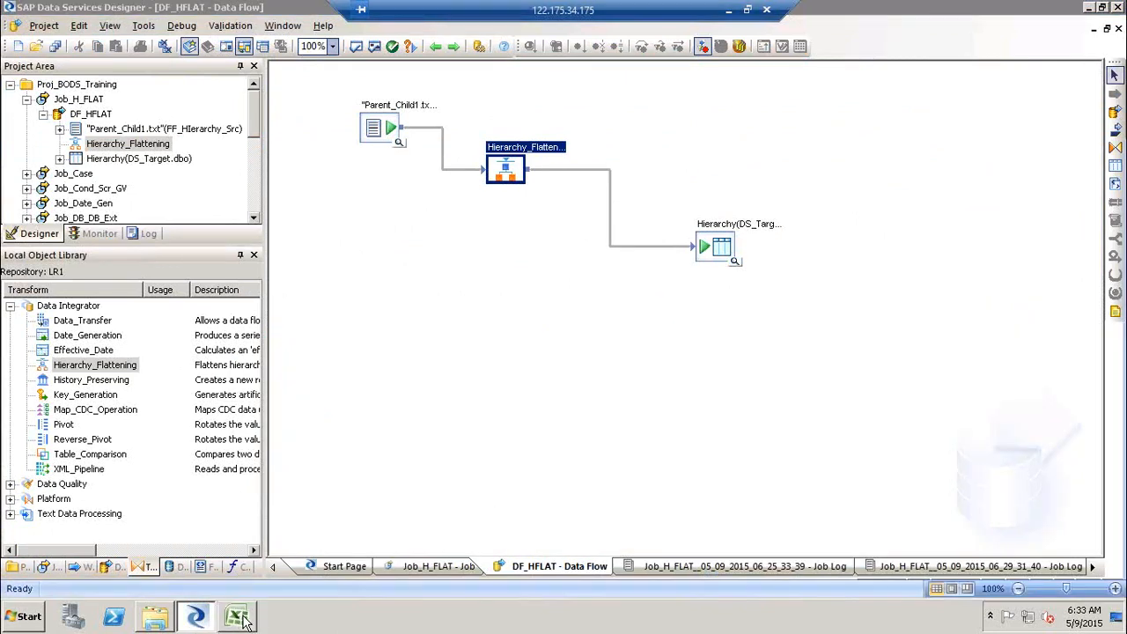
drag(220, 212, 473, 416)
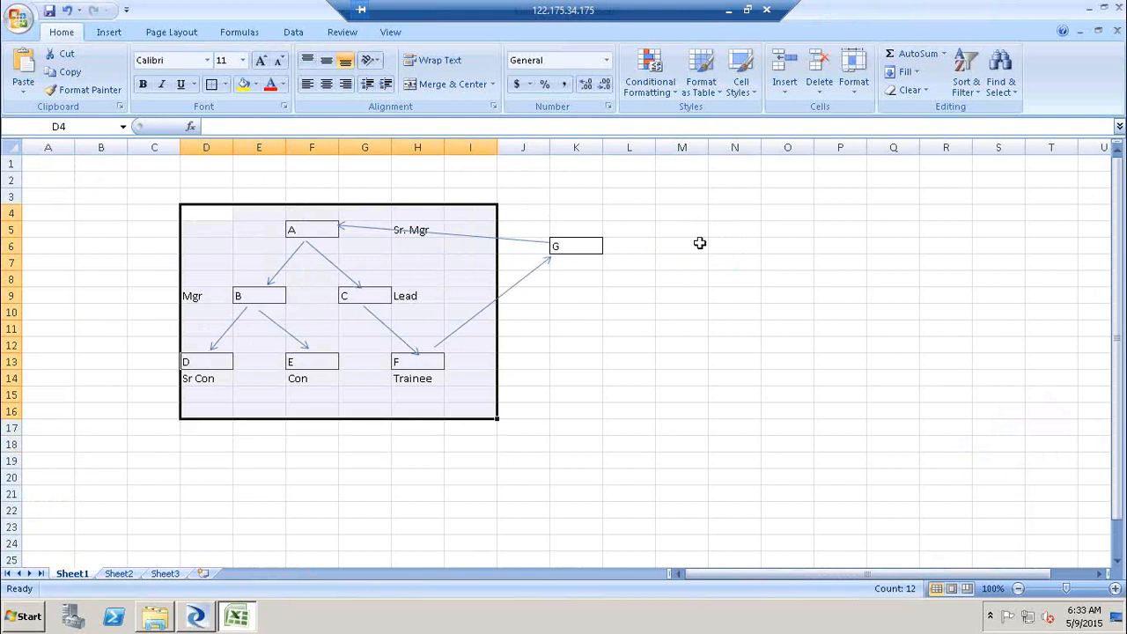
click(755, 256)
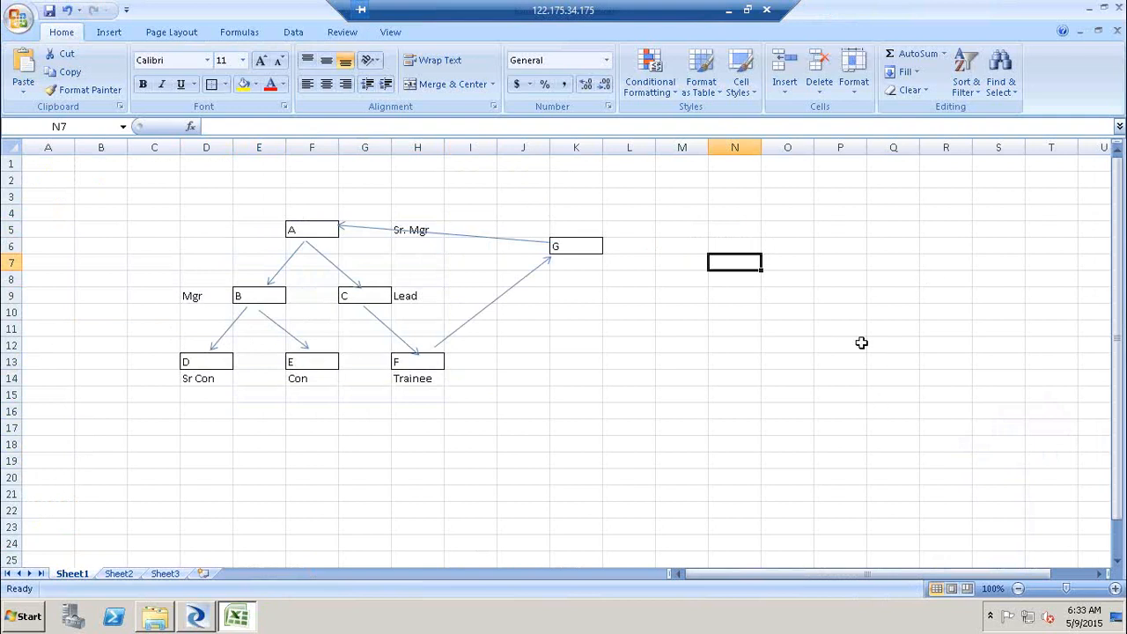
drag(729, 259, 799, 262)
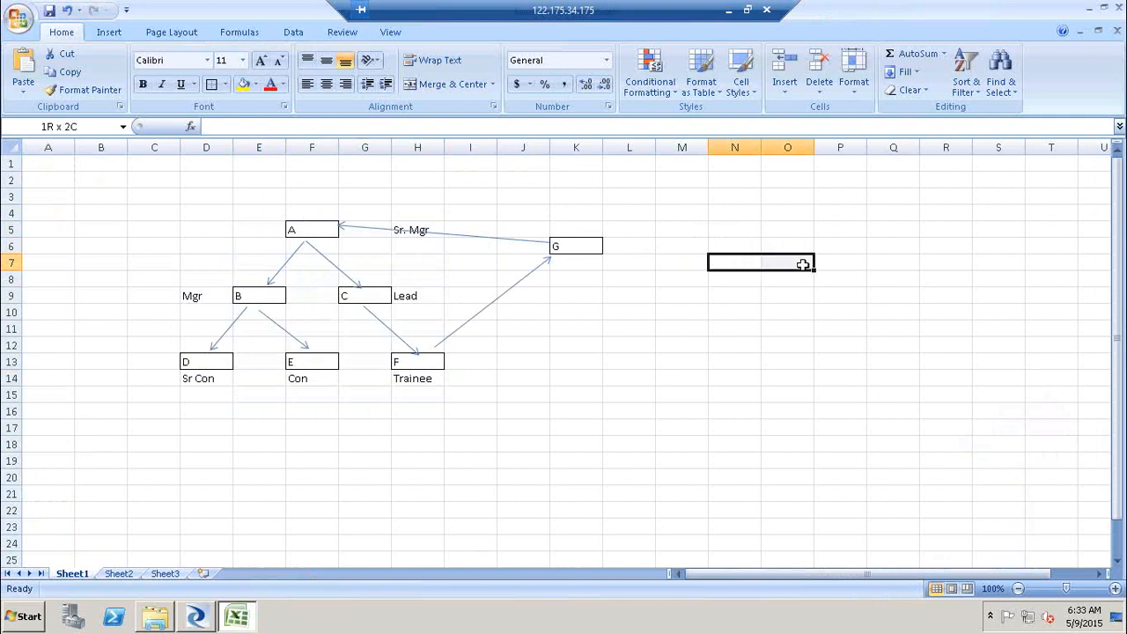
click(803, 264)
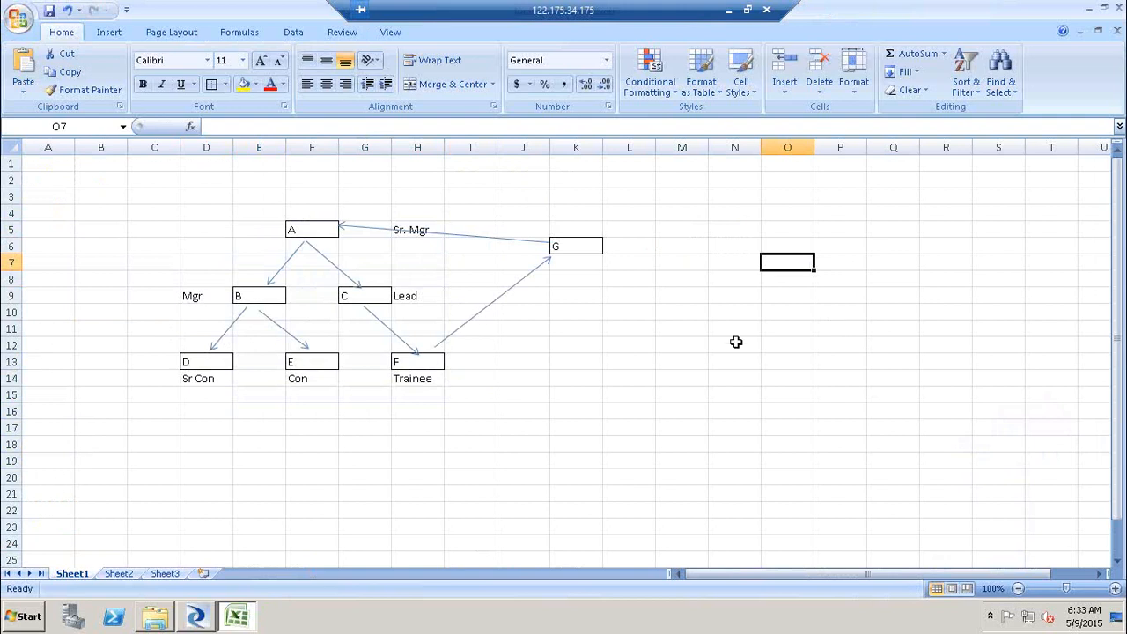
click(196, 617)
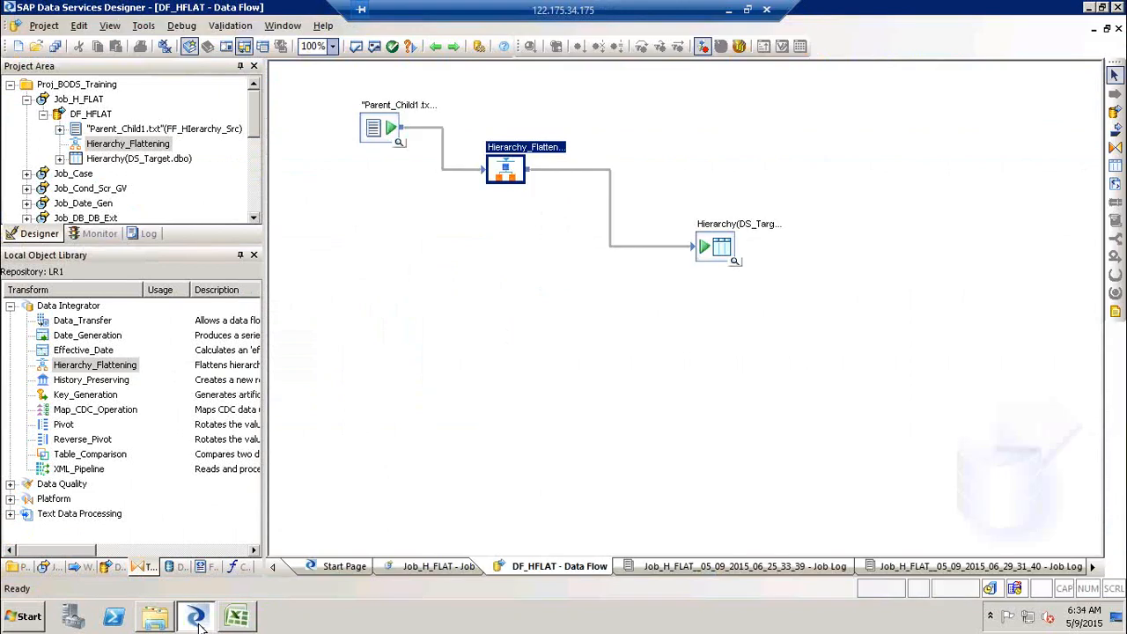
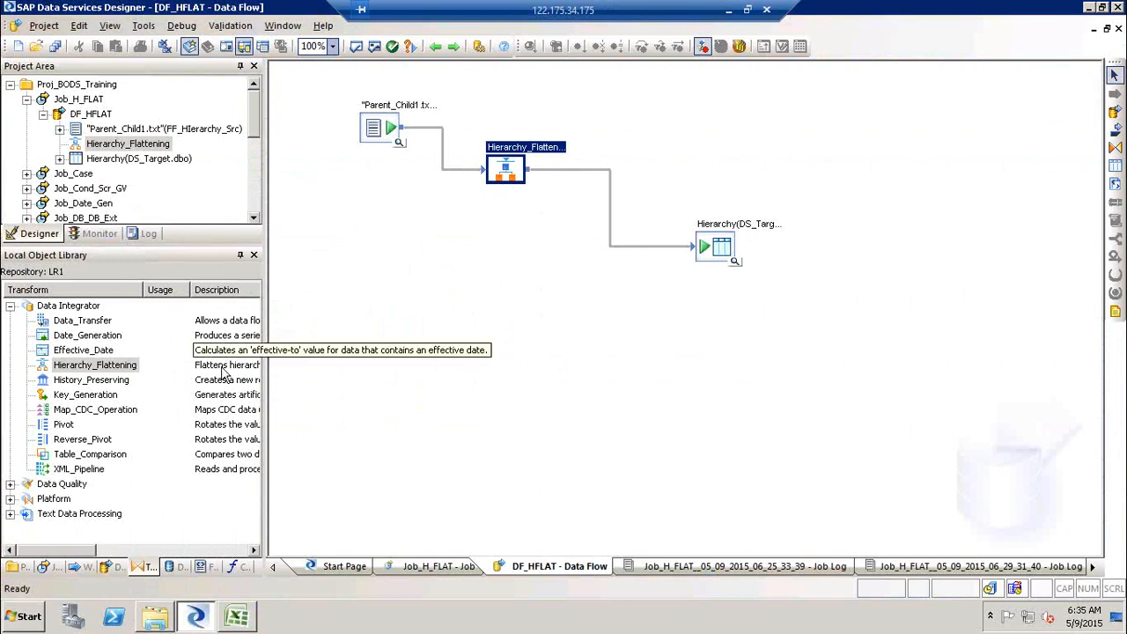
- Highlight the History_Preserving, Key_Generation and Table_Comparison transforms in the local object library
click(91, 380)
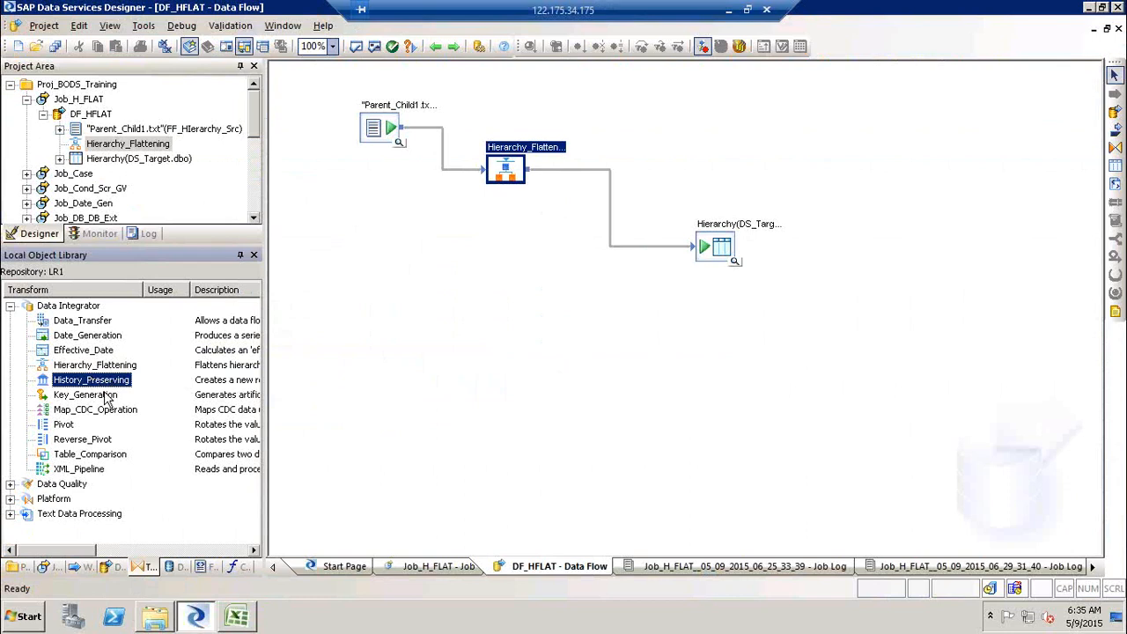
ctrl+click(104, 396)
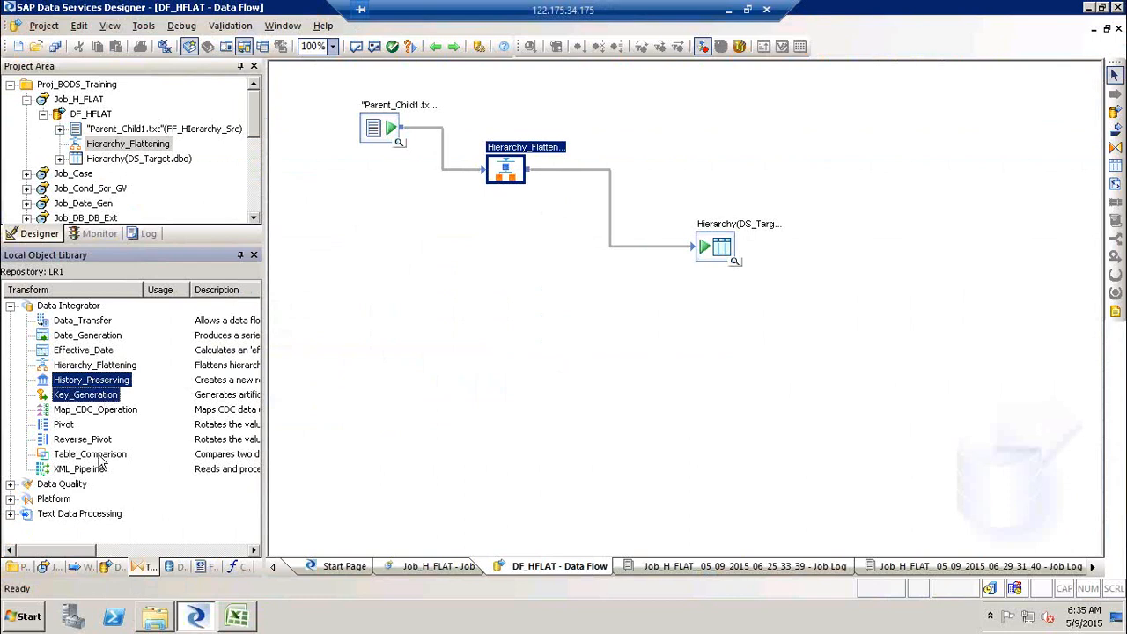
ctrl+click(99, 456)
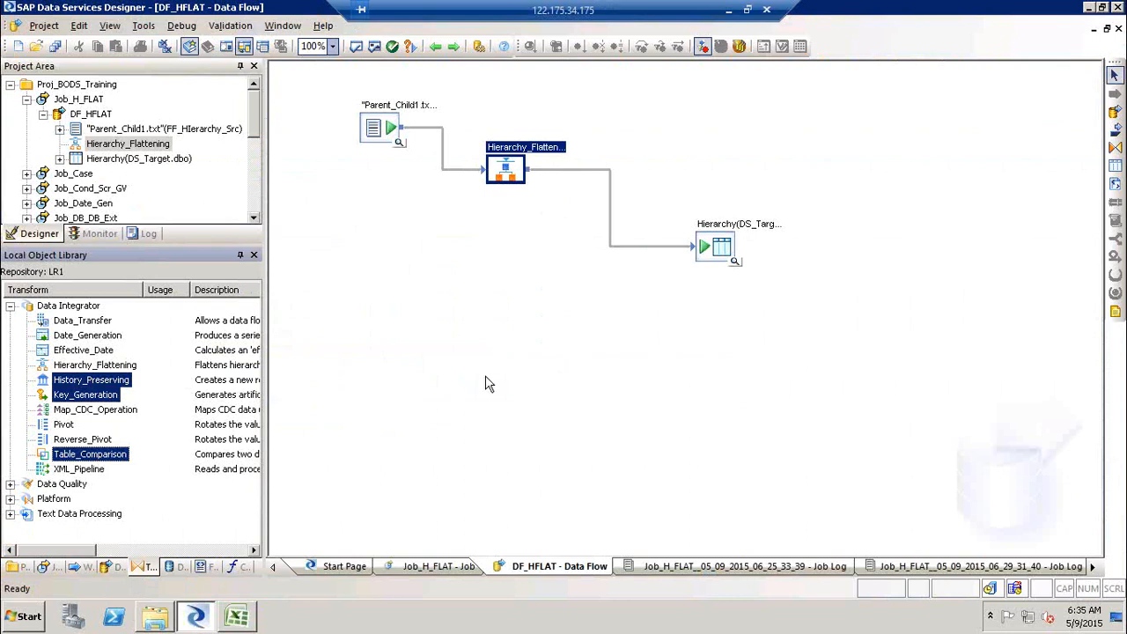
- Switch to Excel, open Sheet2 and enter the heading Delta in cell C3
click(237, 616)
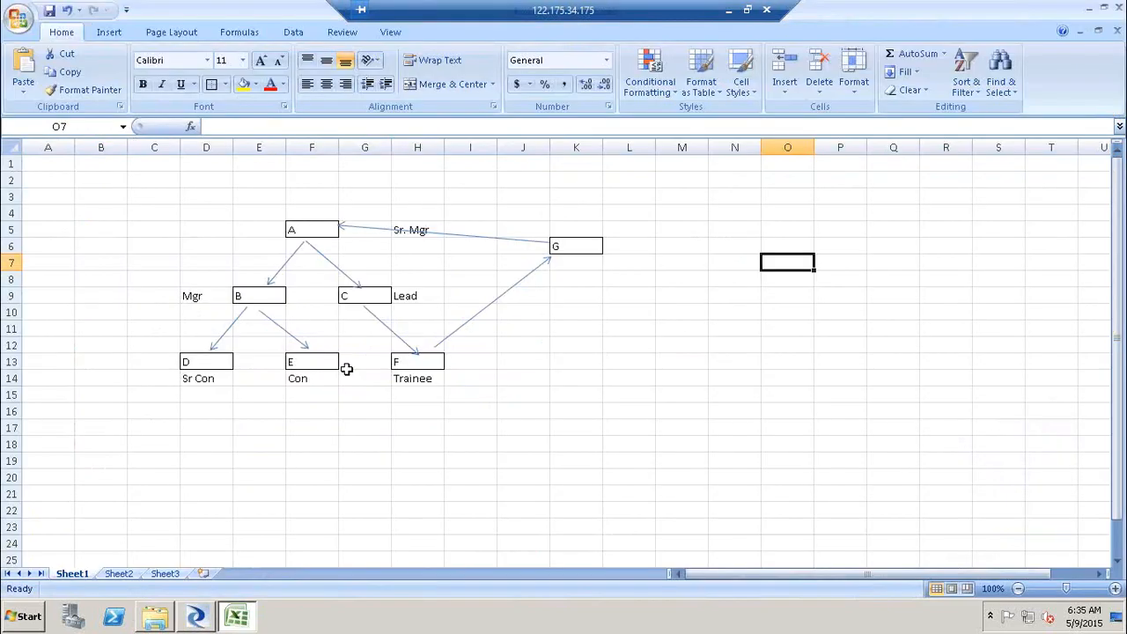
click(132, 573)
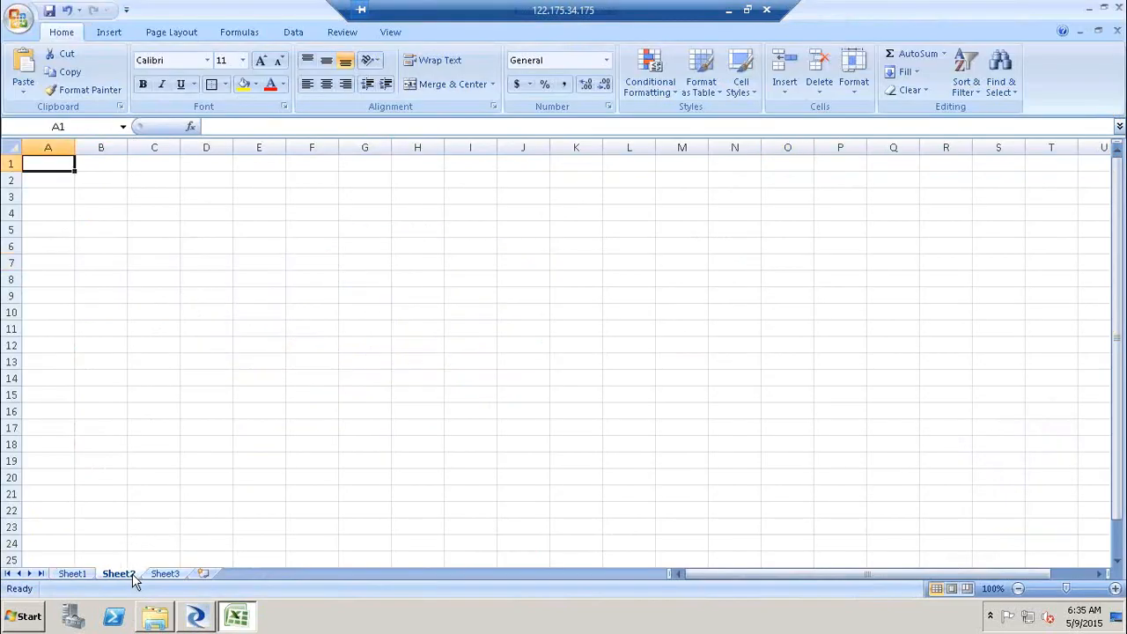
drag(173, 208, 211, 249)
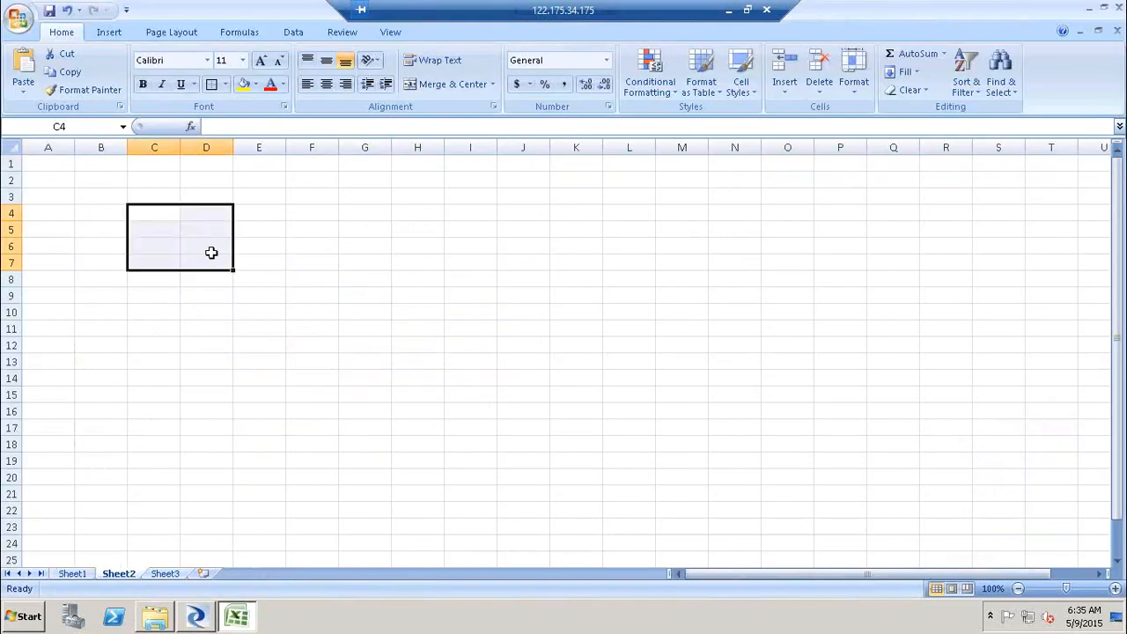
click(141, 191)
text(Delta)
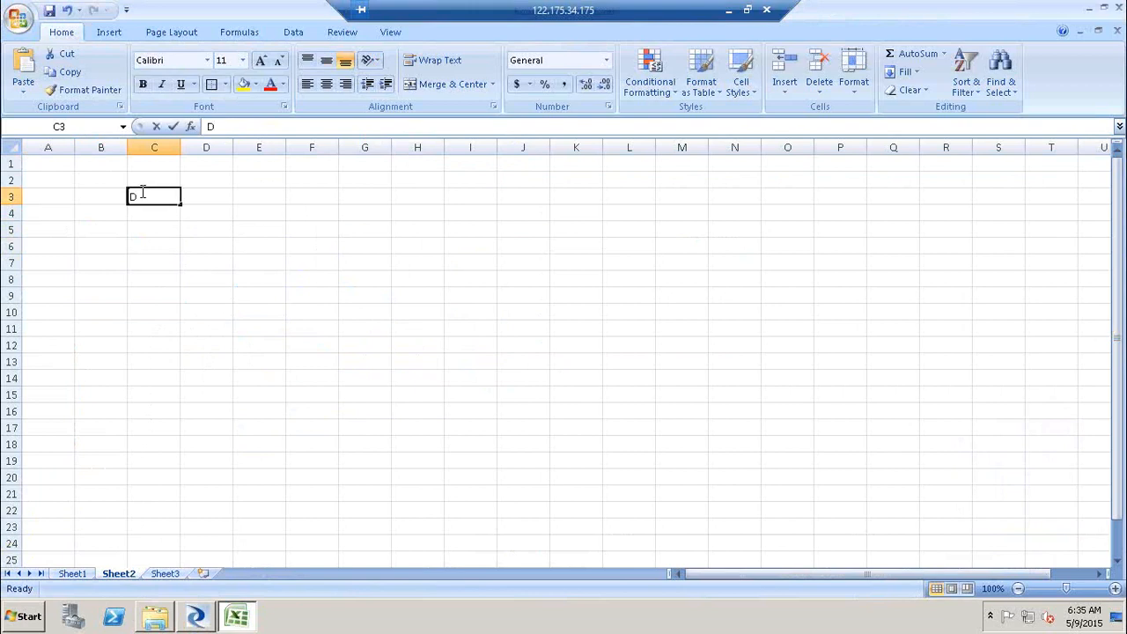
click(262, 199)
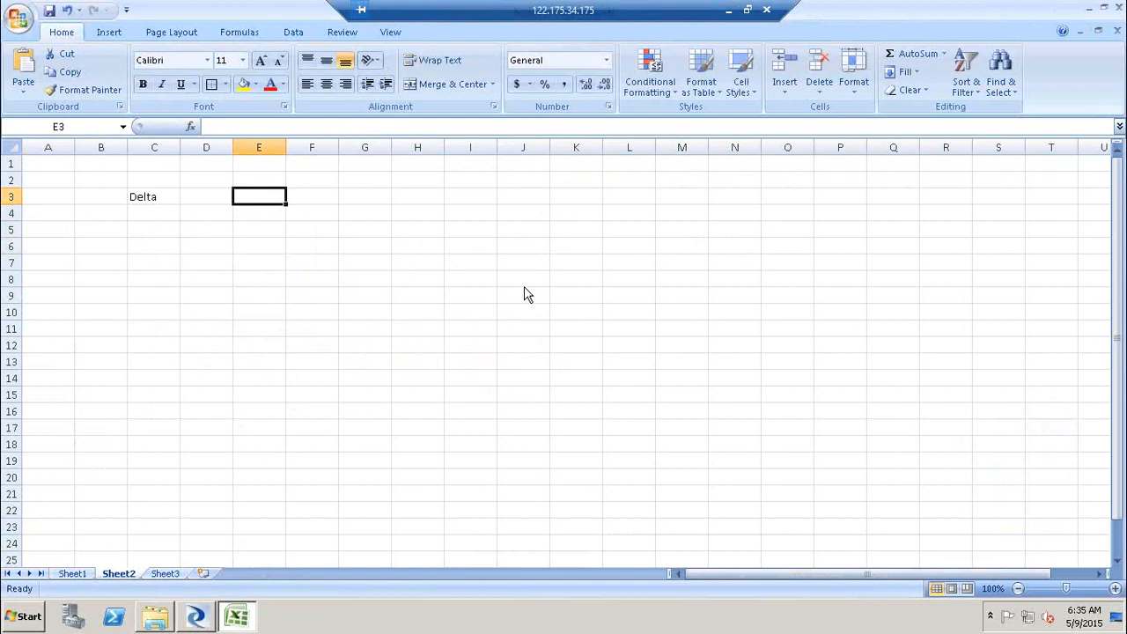
- Draw two bordered boxes on the sheet, one over E5:F8 and another over M5:O8
click(219, 230)
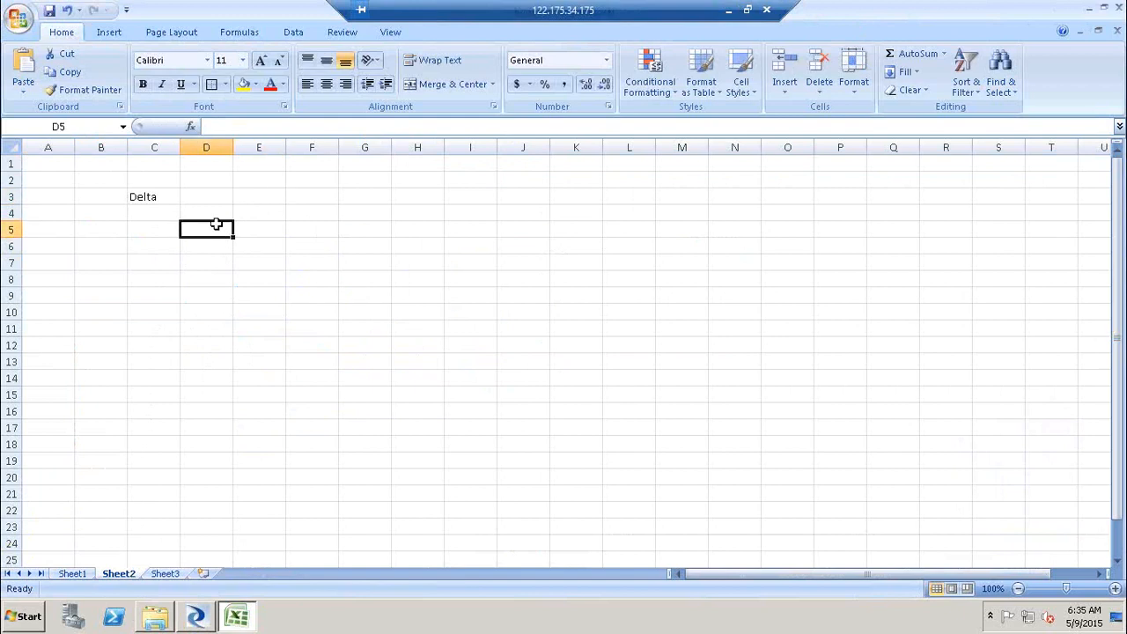
drag(273, 227, 317, 275)
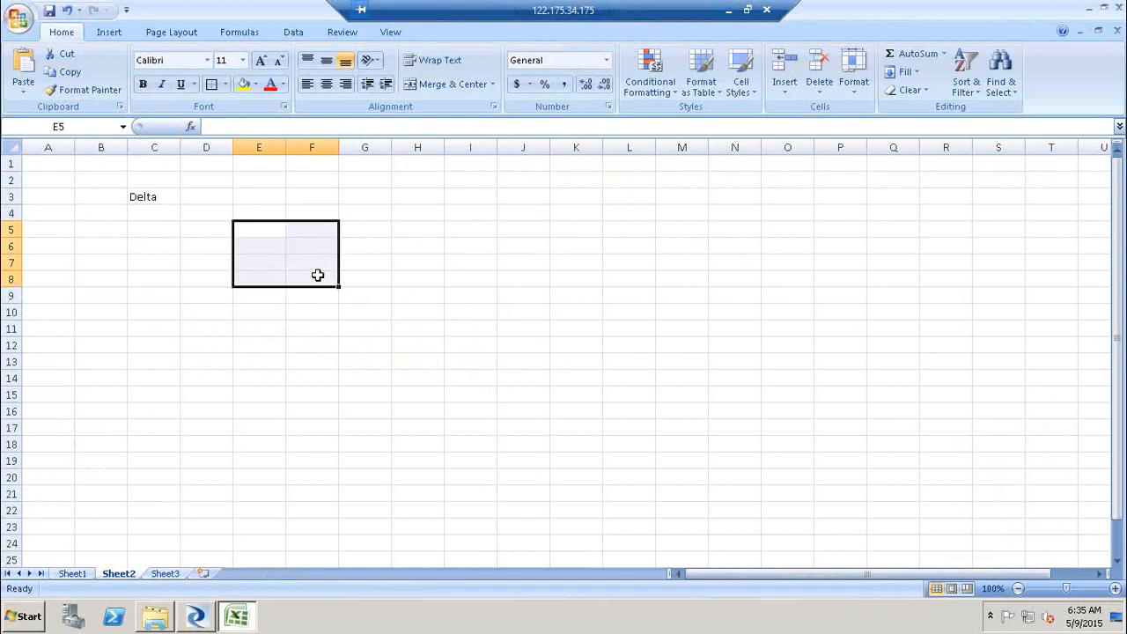
click(211, 85)
drag(697, 226, 762, 283)
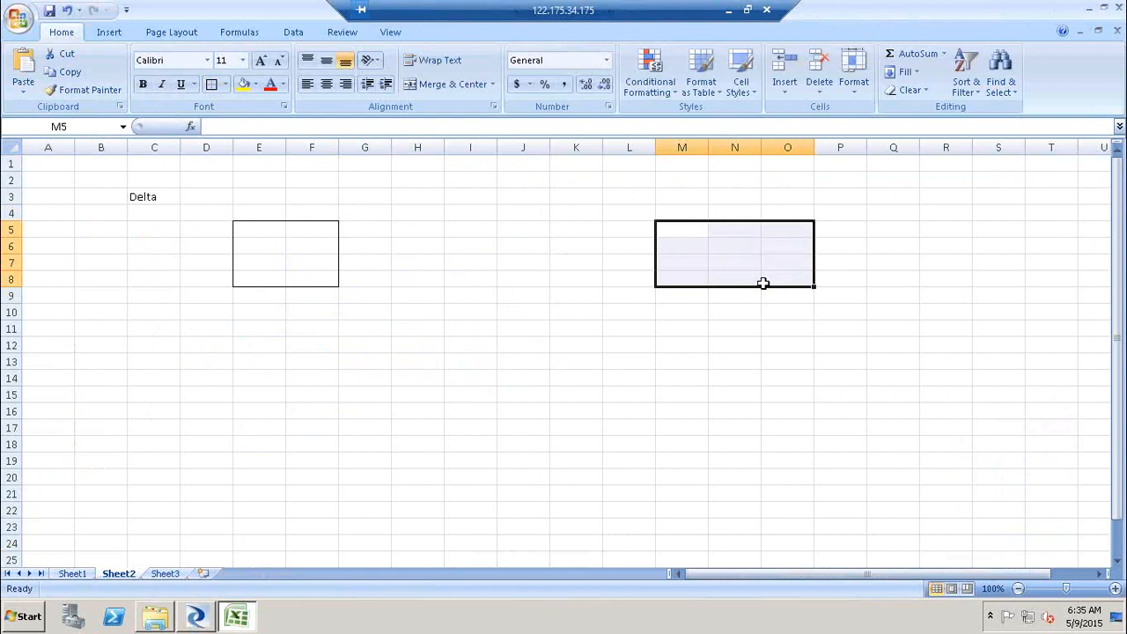
click(211, 85)
click(523, 246)
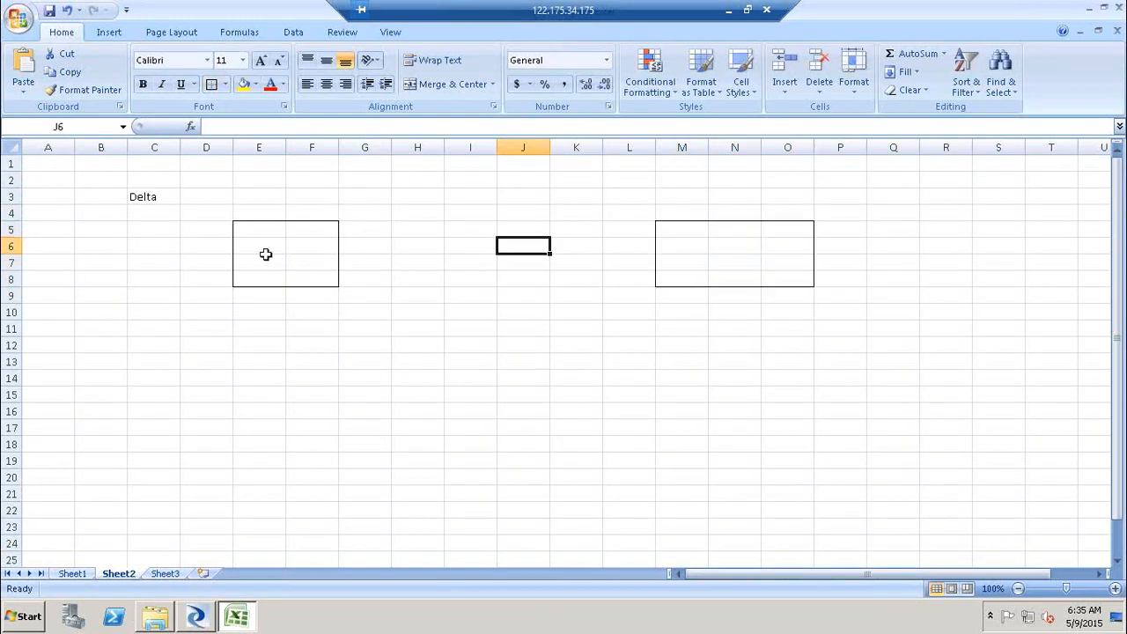
- Insert a straight arrow connector running from the left box to the right box
click(107, 32)
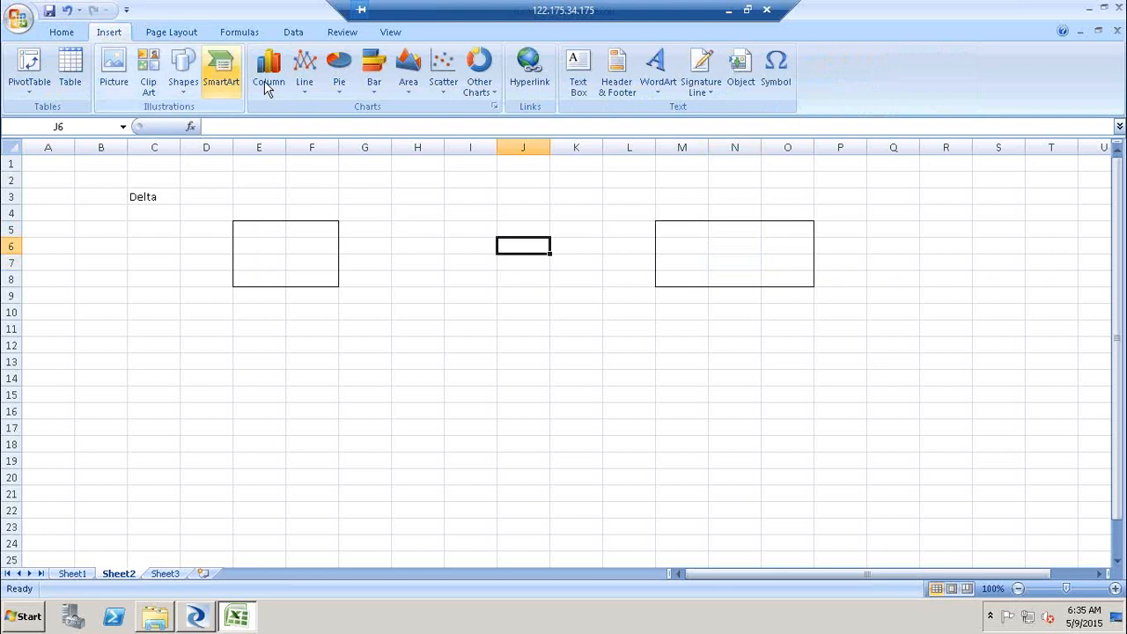
click(187, 97)
click(211, 120)
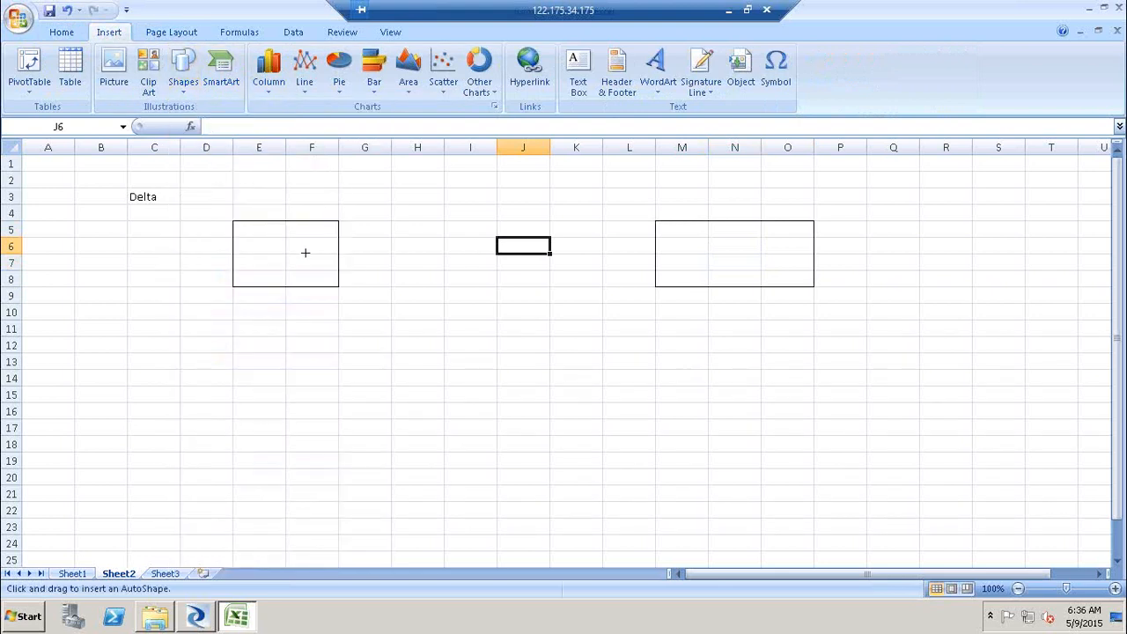
drag(306, 253, 673, 247)
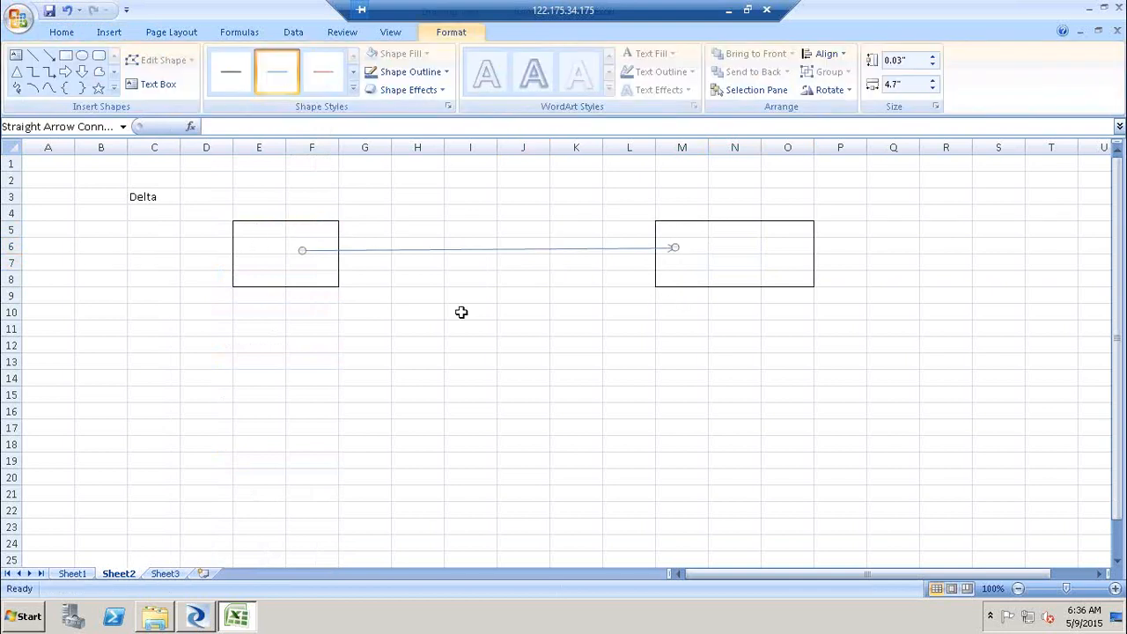
- Enter 100,00,00000 in cell F10 beneath the left box
click(289, 308)
text(10)
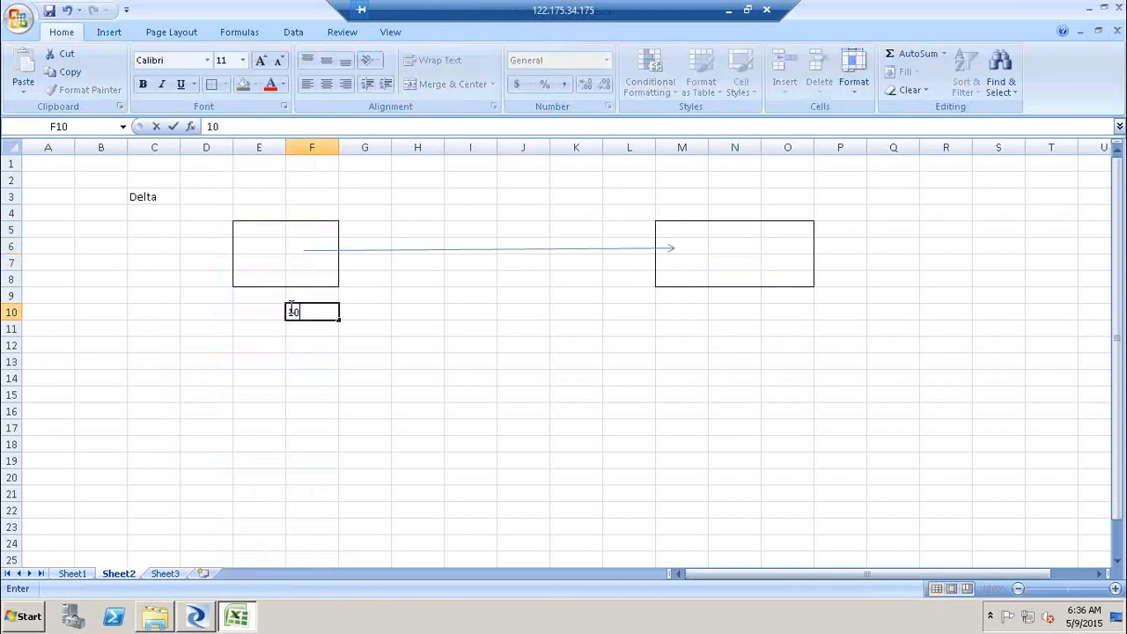
text(0,00,00000)
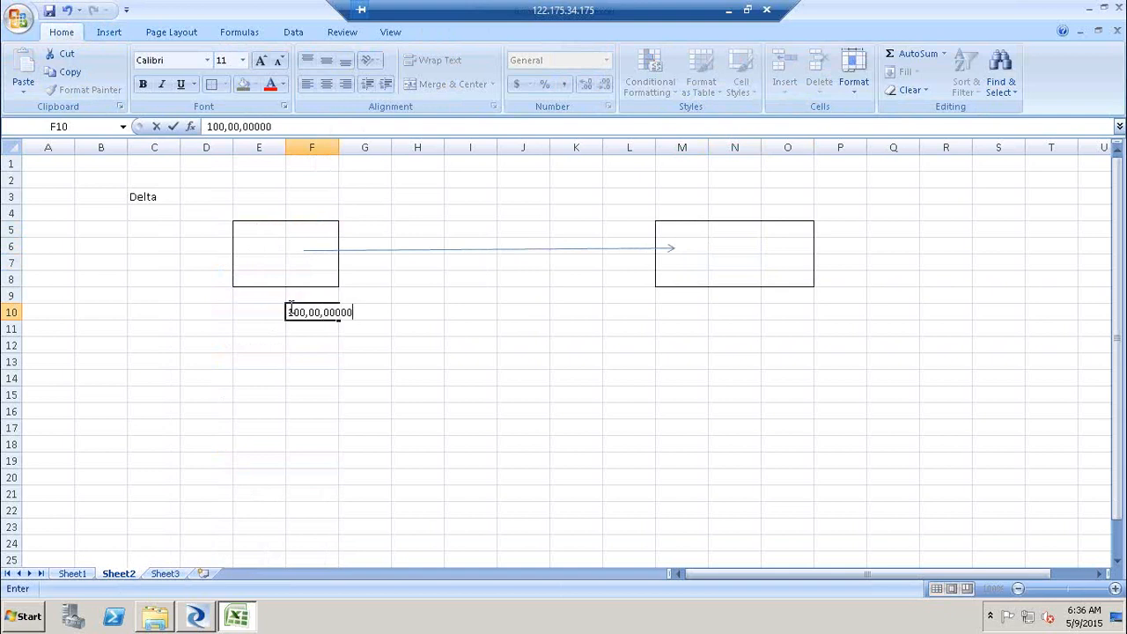
click(352, 406)
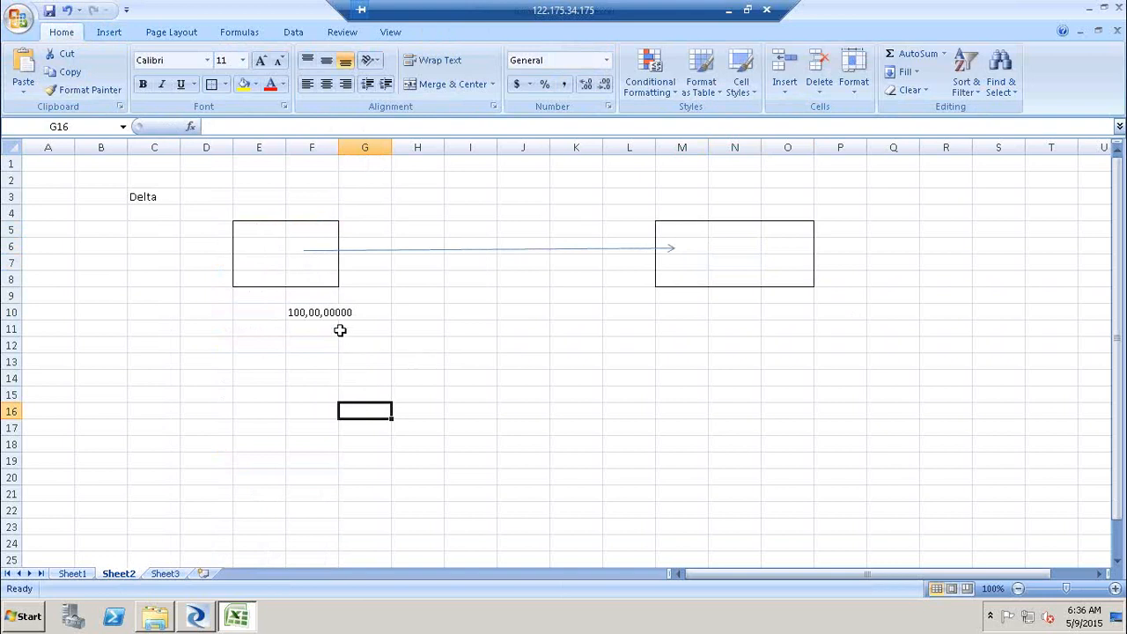
- Copy the 100,00,00000 value from F10 into cell N10 beneath the right box
click(300, 312)
key(ctrl+c)
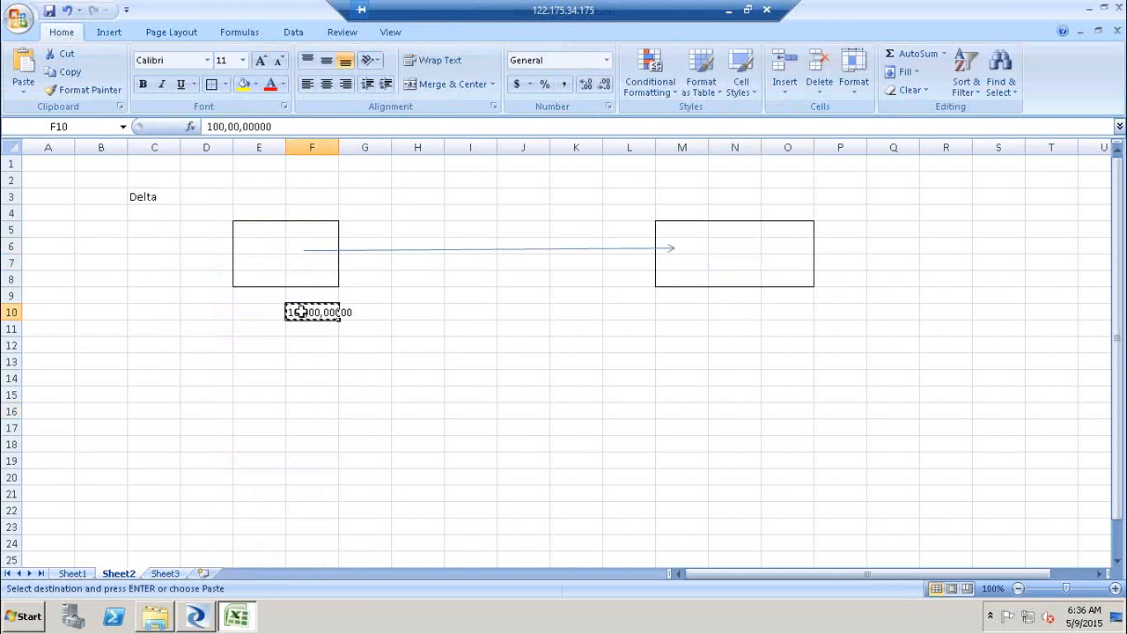
click(734, 312)
key(ctrl+v)
key(ctrl+c)
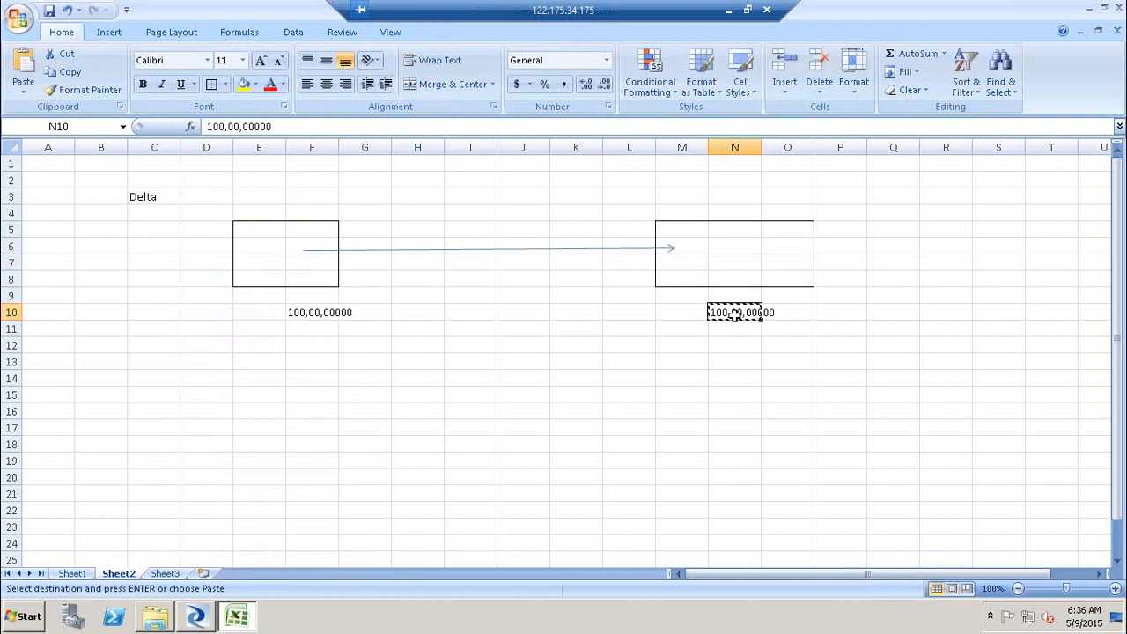
click(787, 380)
- Label the arrow Full load by entering it in cell I6
click(450, 244)
text(Full)
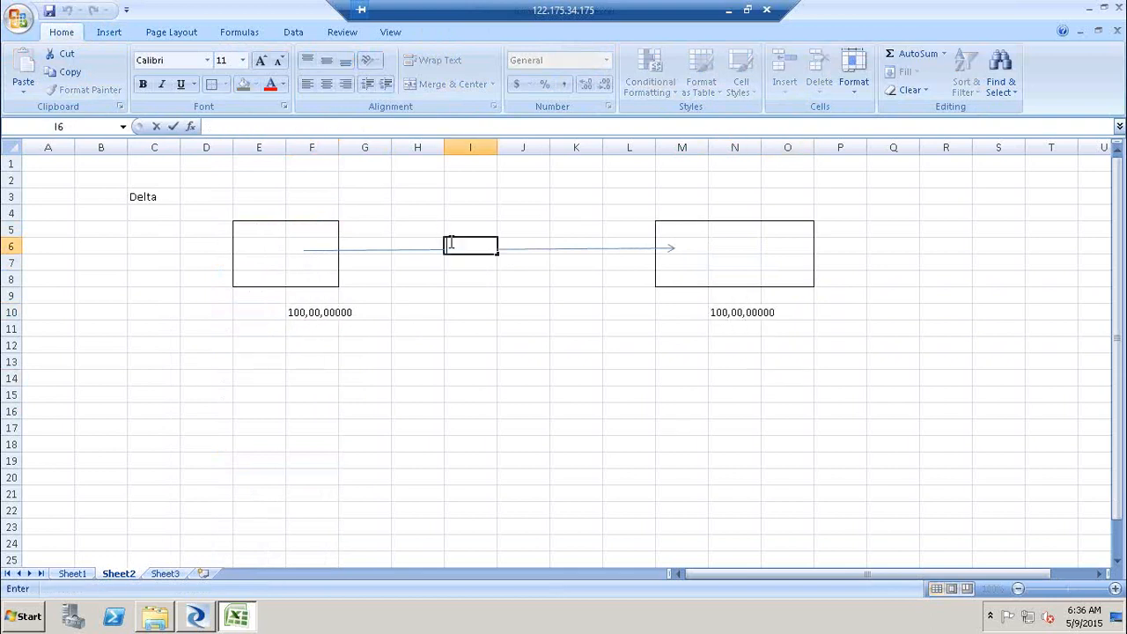
text( load)
click(602, 435)
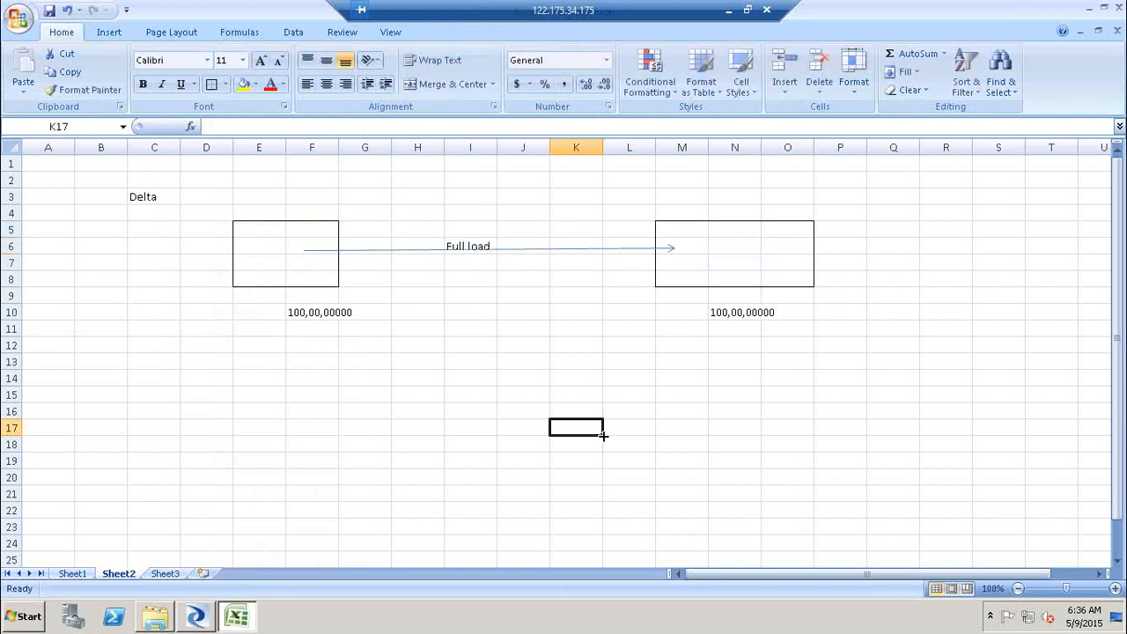
- Enter I, U in cell F11 and 10, 15 in cell F12 below the left box's value
click(299, 328)
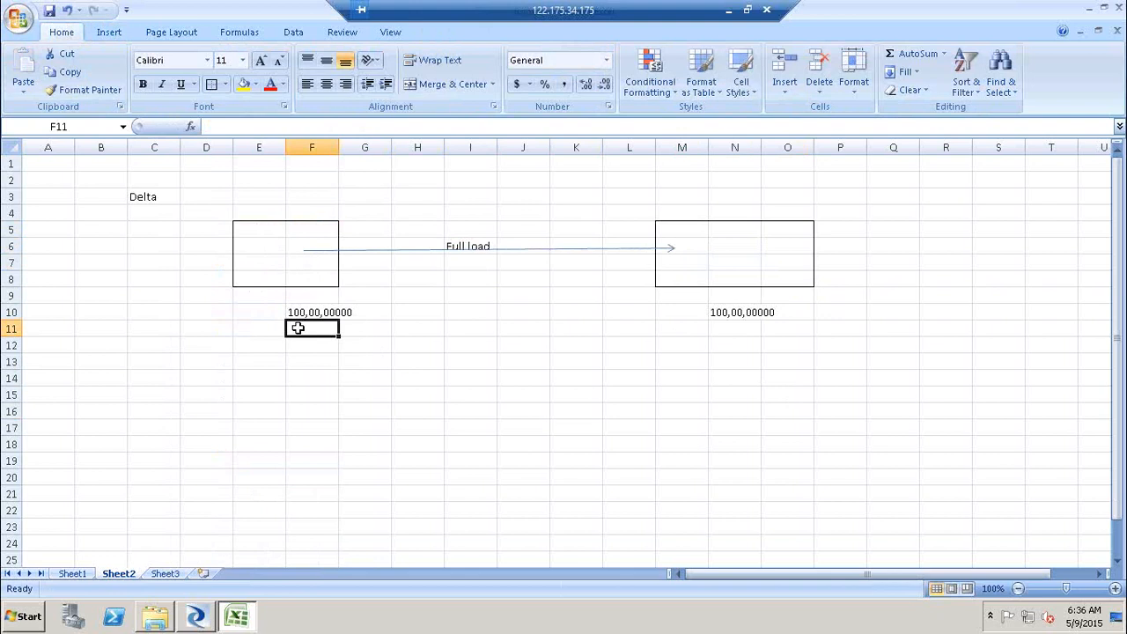
text(I, U)
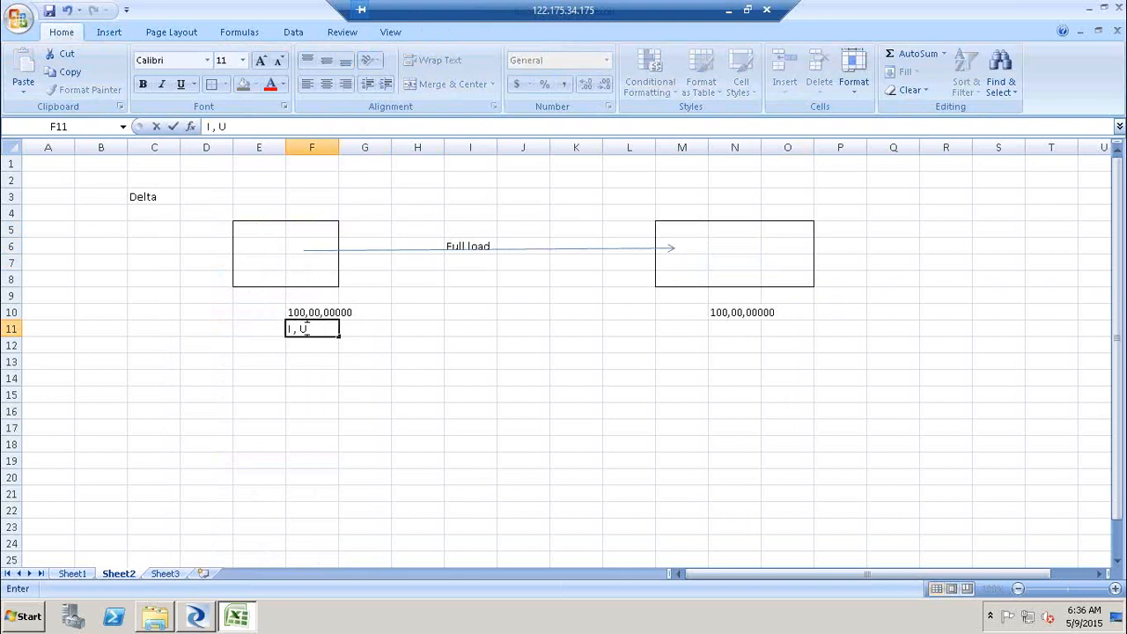
click(433, 341)
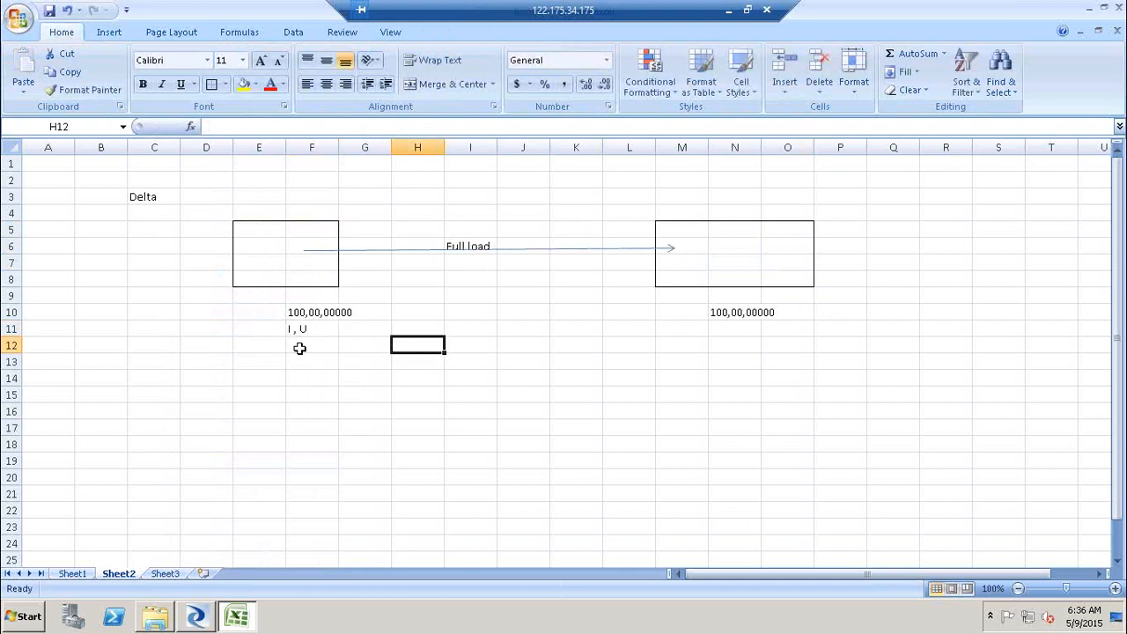
click(298, 350)
text(10, 15)
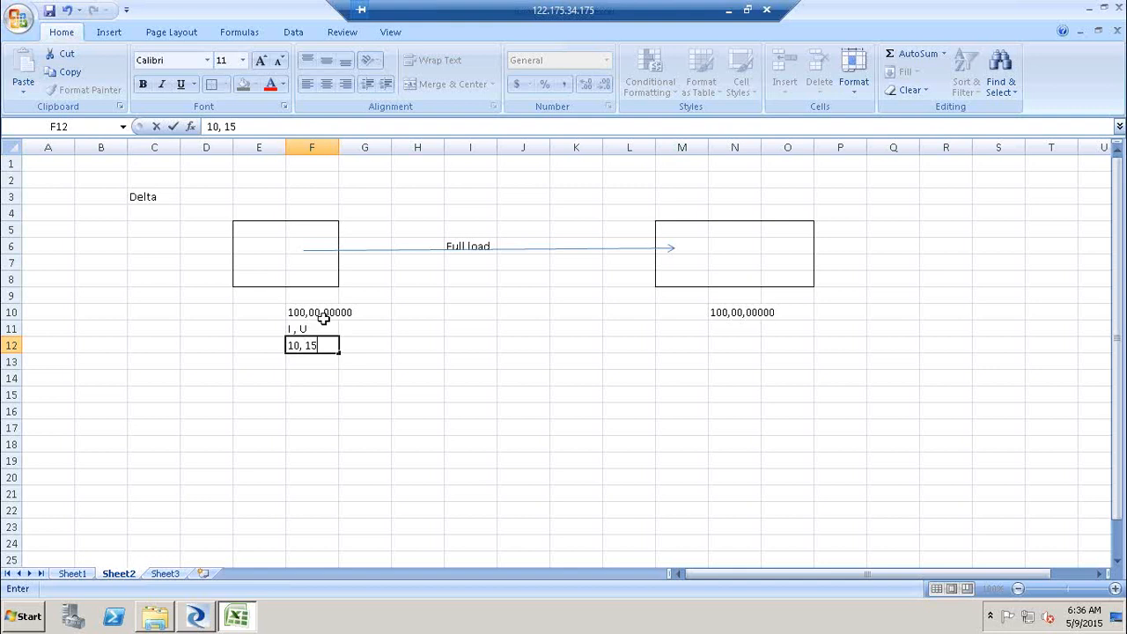
click(323, 318)
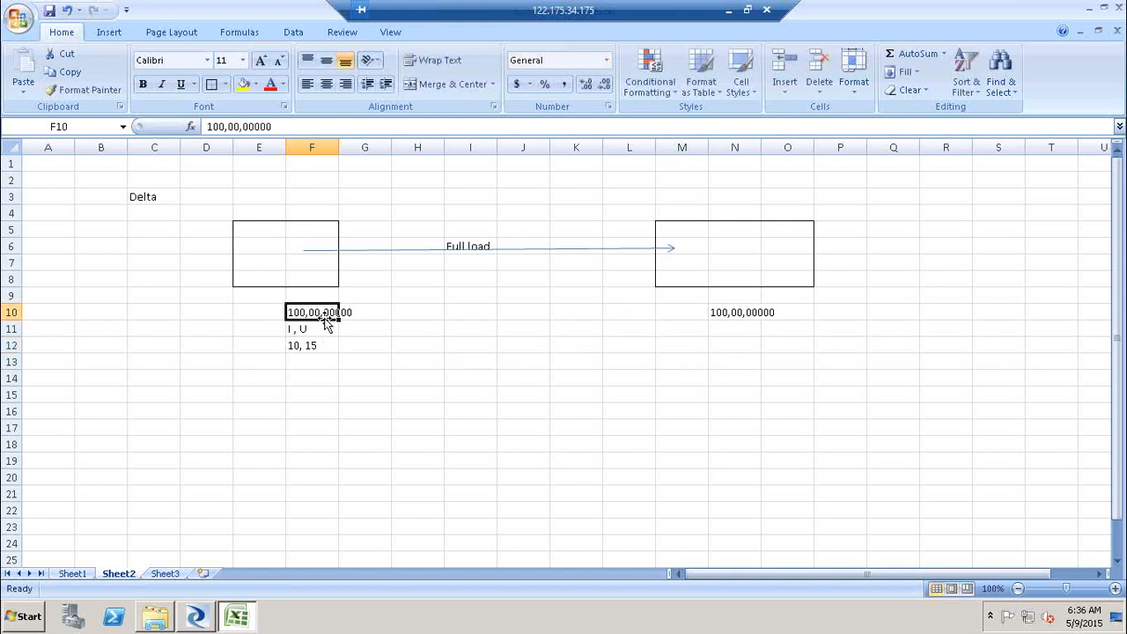
- Enter 25 in cell N11 and Delta in cell O11 below the right box's value
click(734, 329)
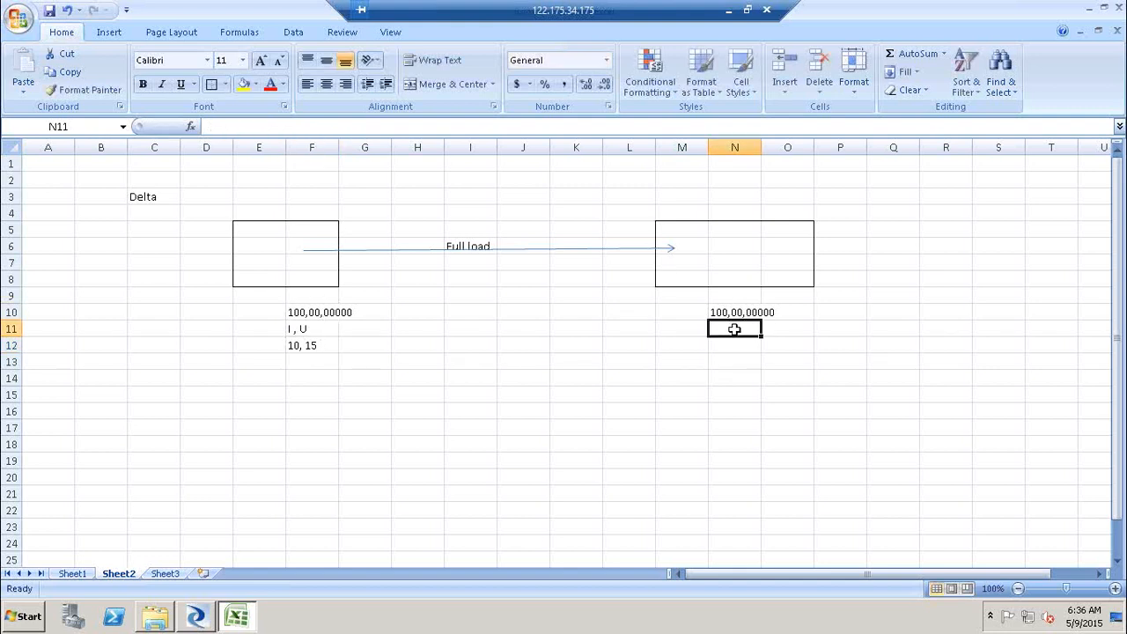
text(25)
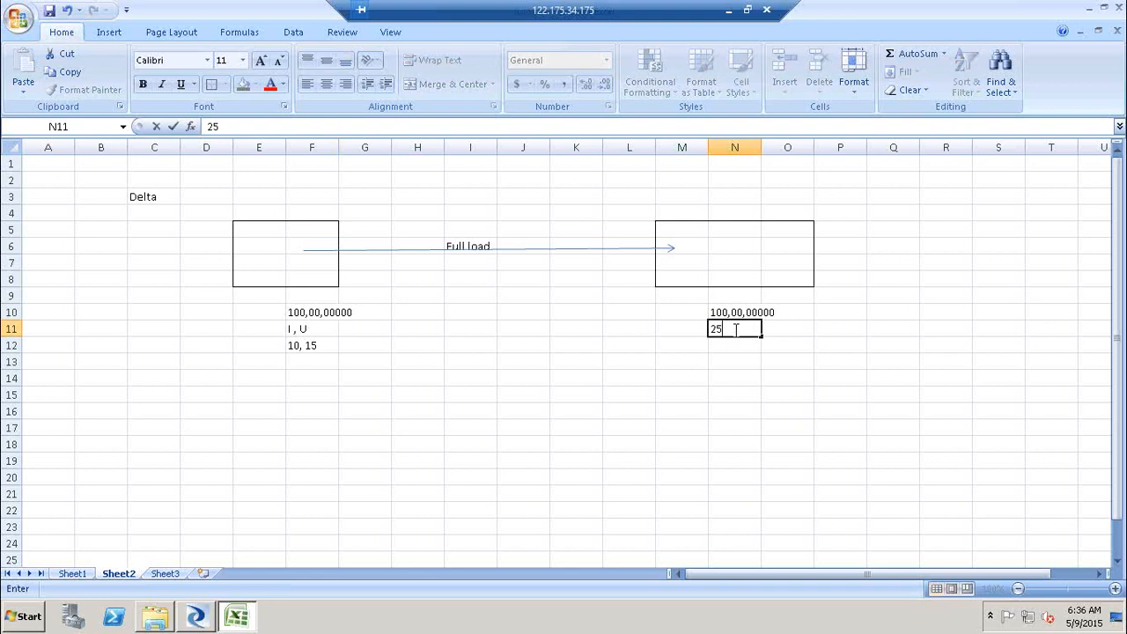
click(323, 349)
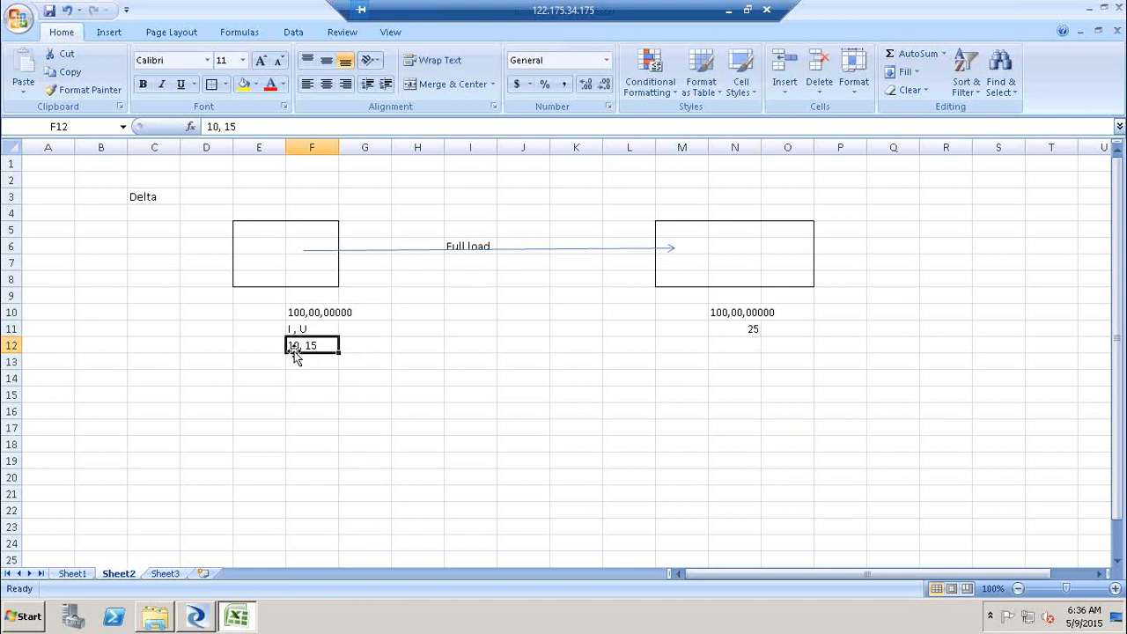
click(751, 326)
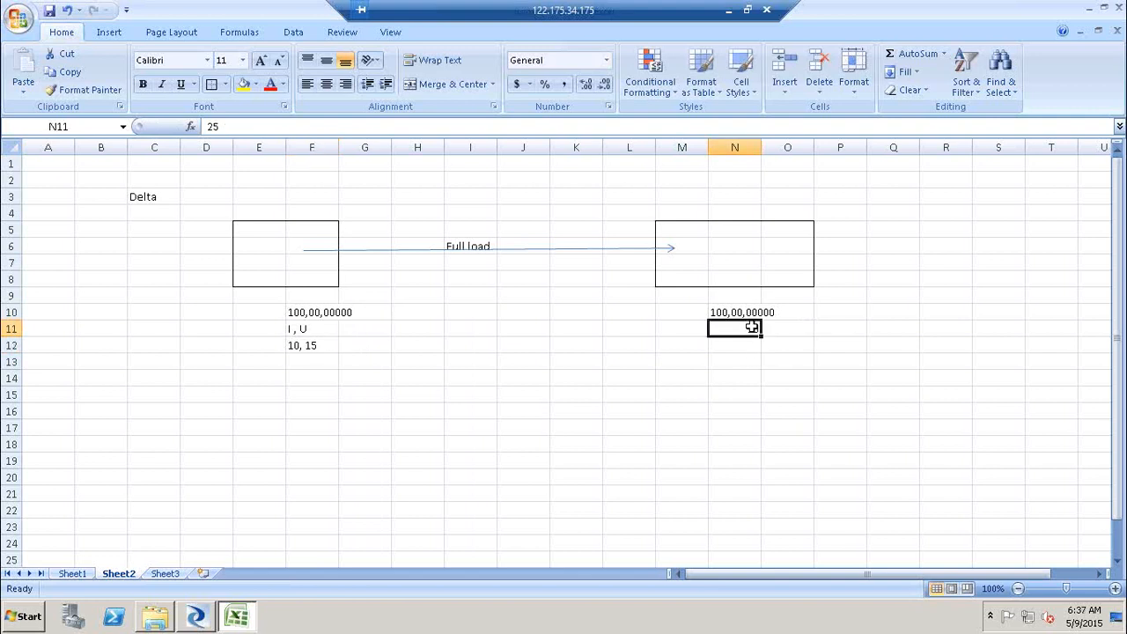
click(795, 330)
text(Delta)
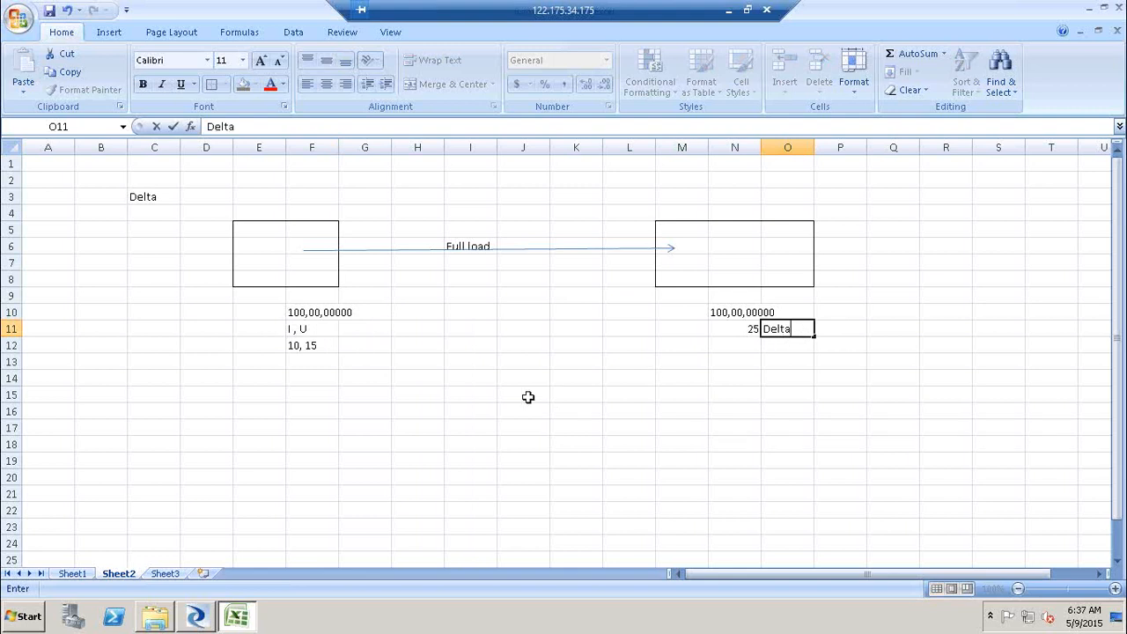
click(527, 397)
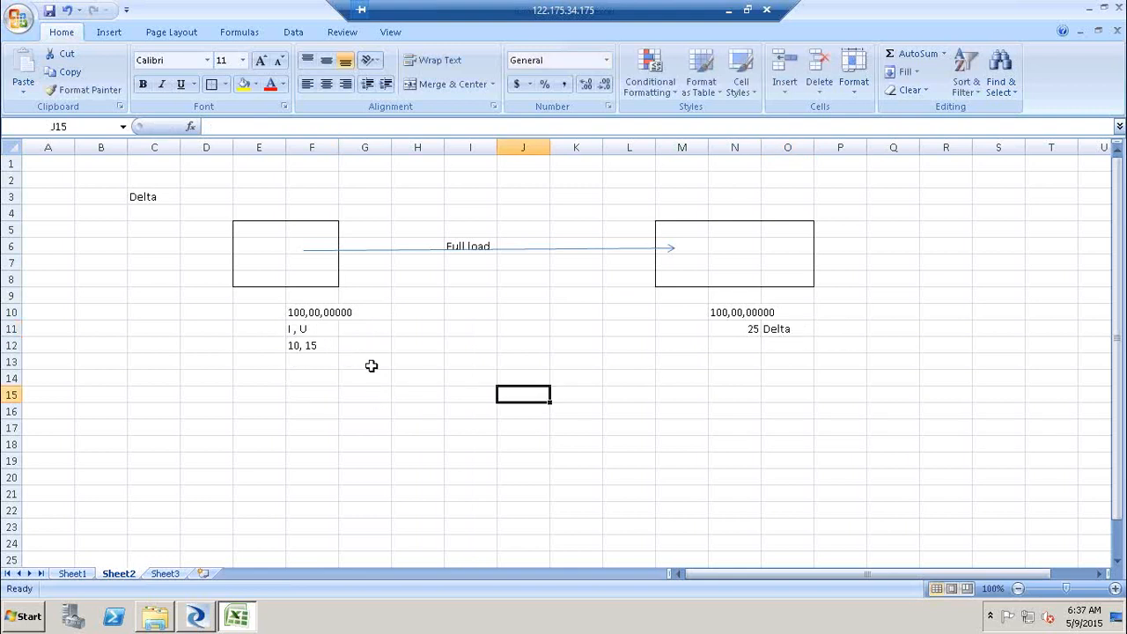
- Enter Delta / Time stamp in cell F4 above the left box
click(312, 346)
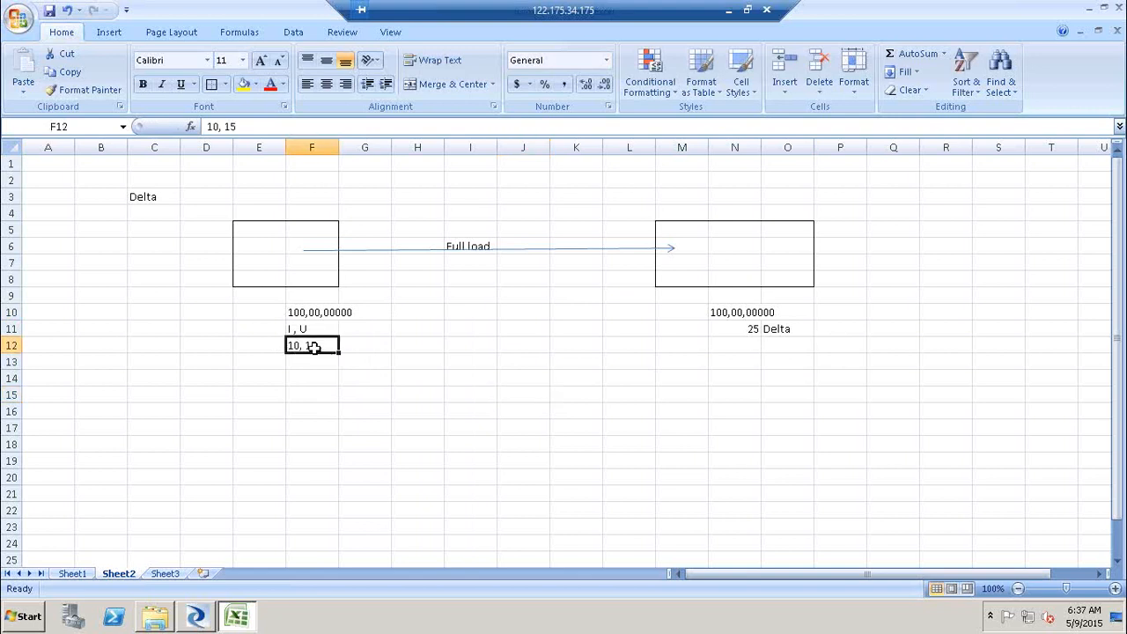
click(324, 214)
text(Del)
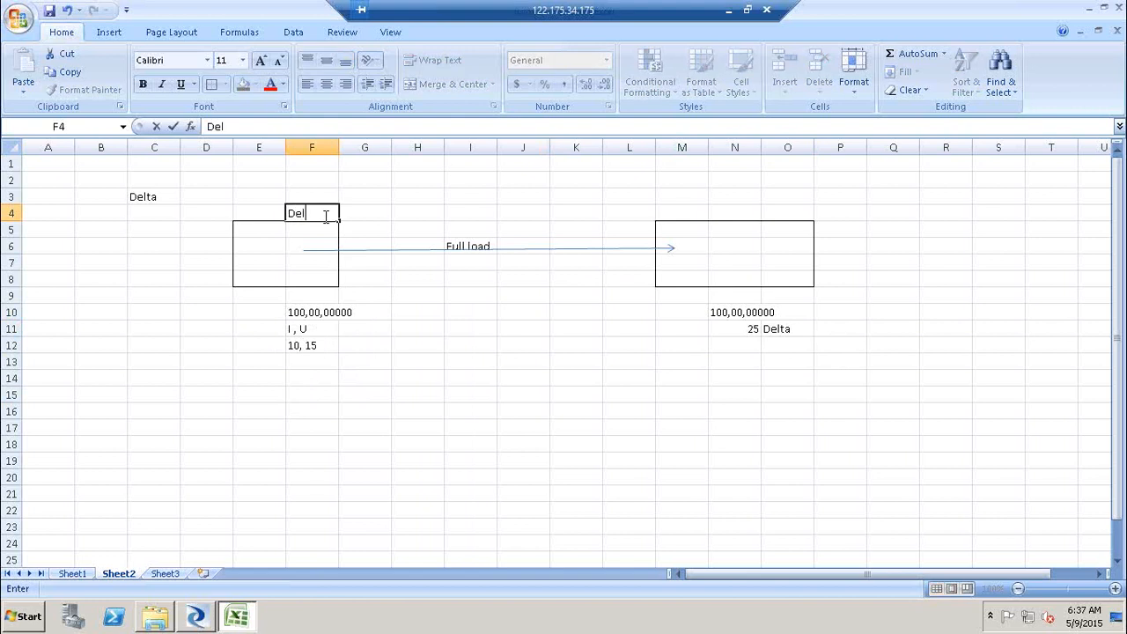
text(ta / Time stamp)
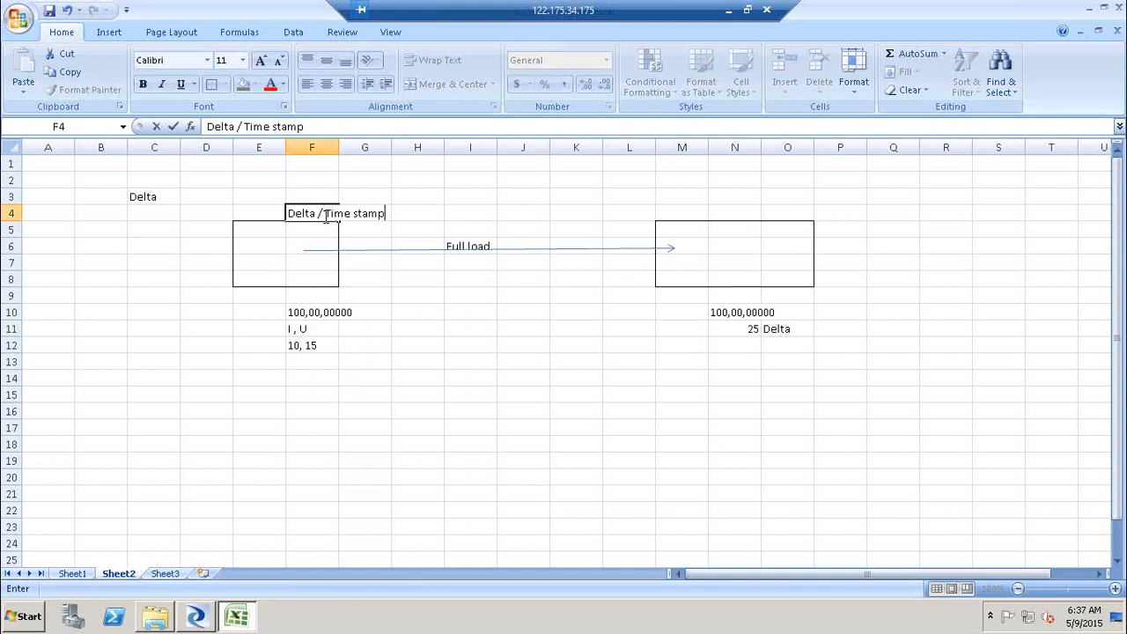
click(531, 330)
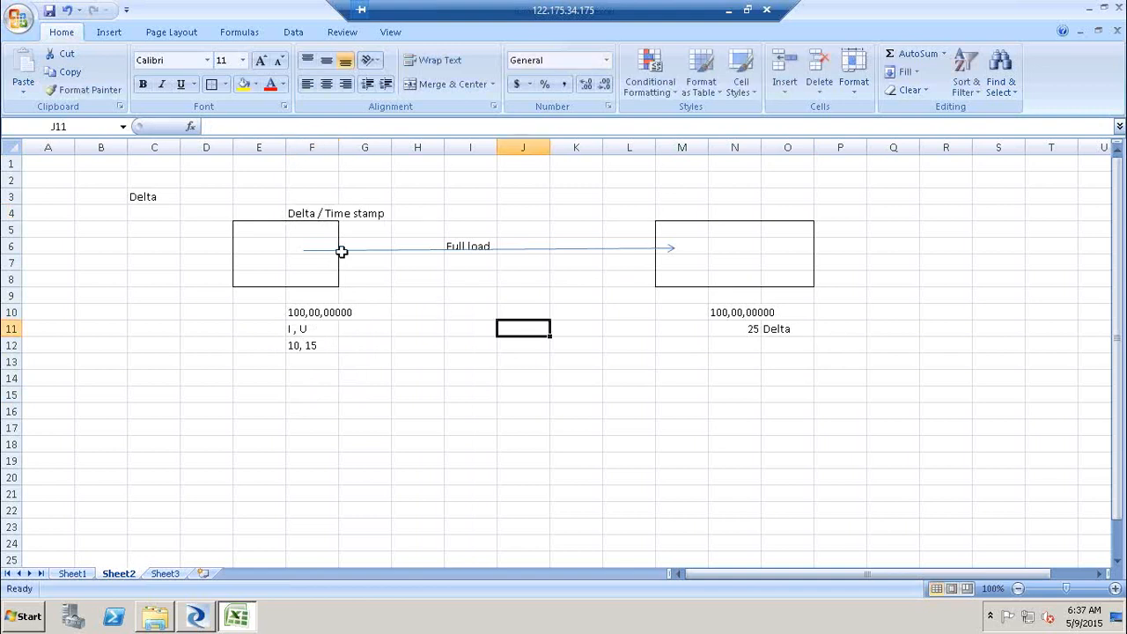
click(309, 239)
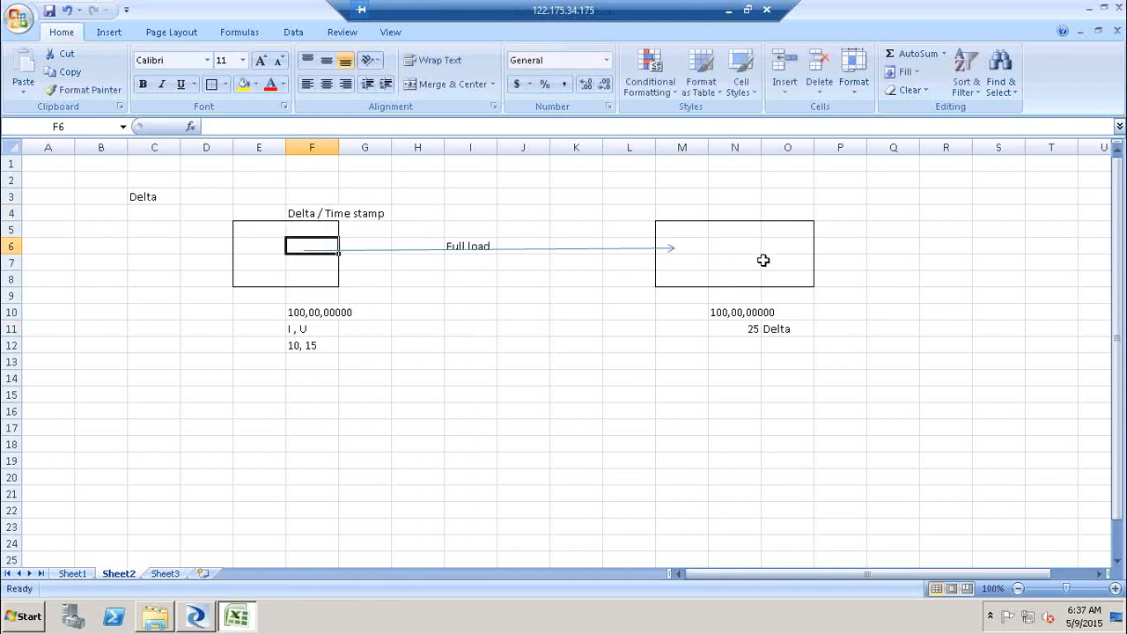
click(762, 260)
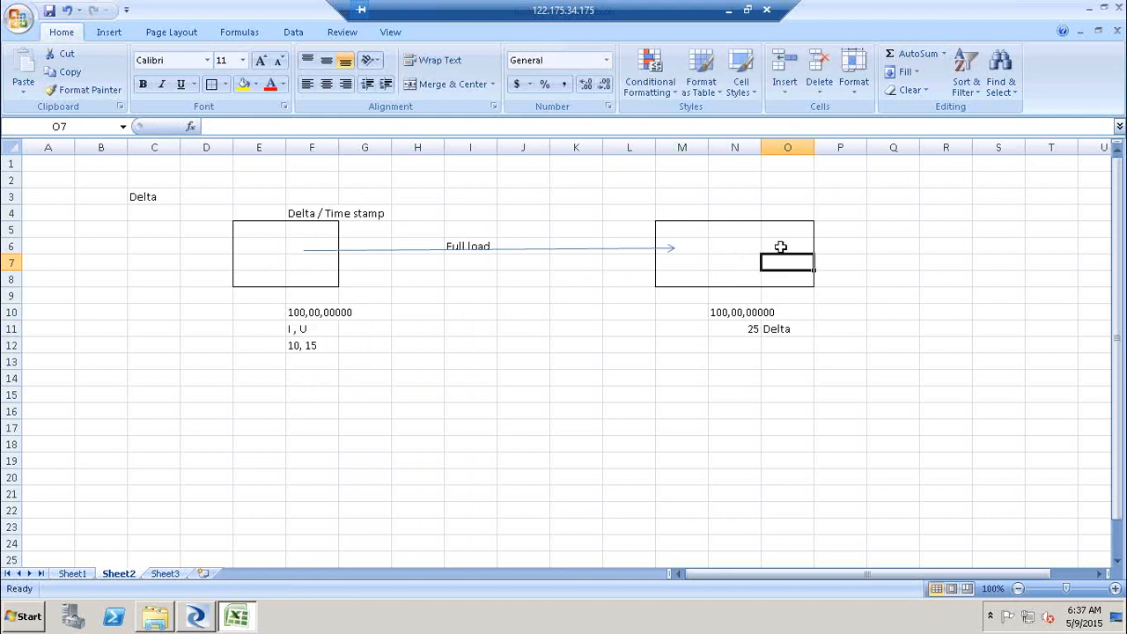
click(311, 261)
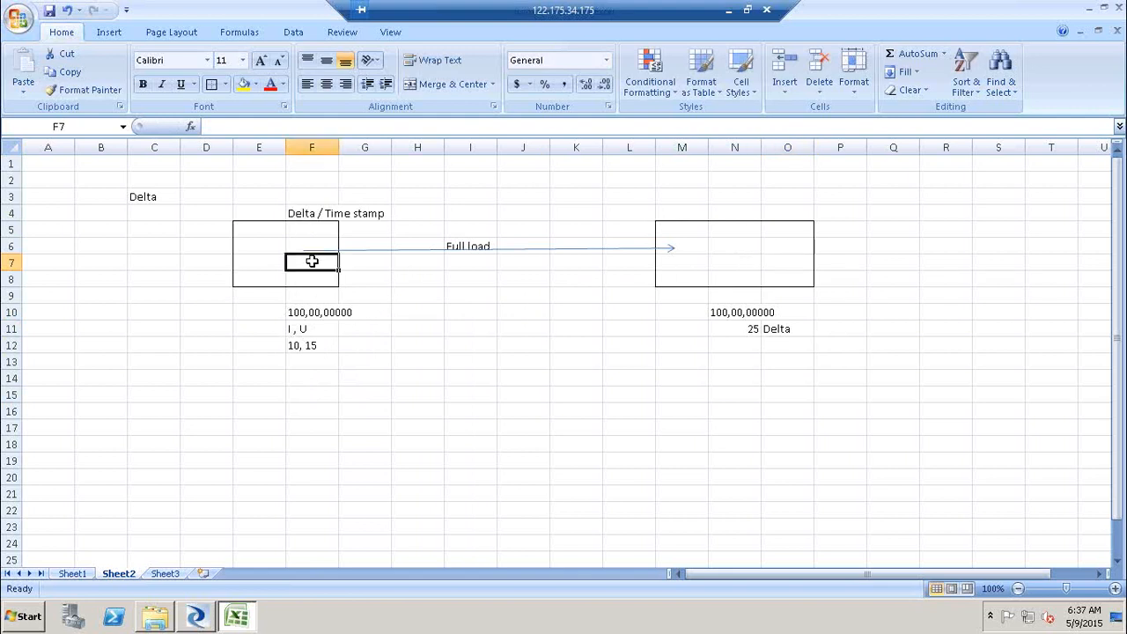
click(318, 361)
click(324, 349)
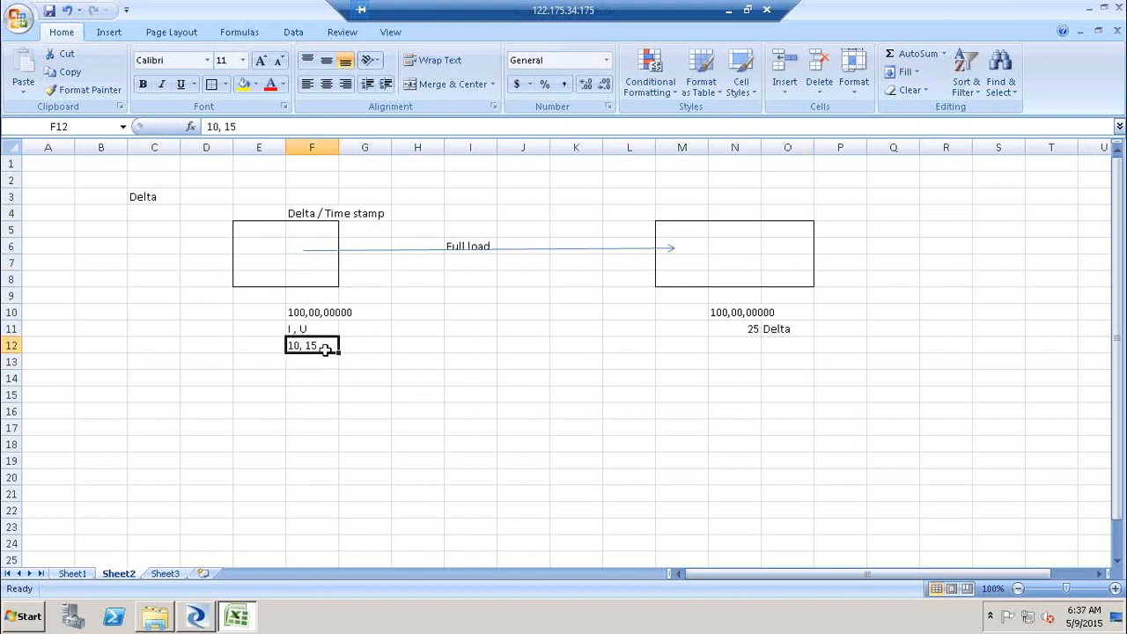
click(320, 245)
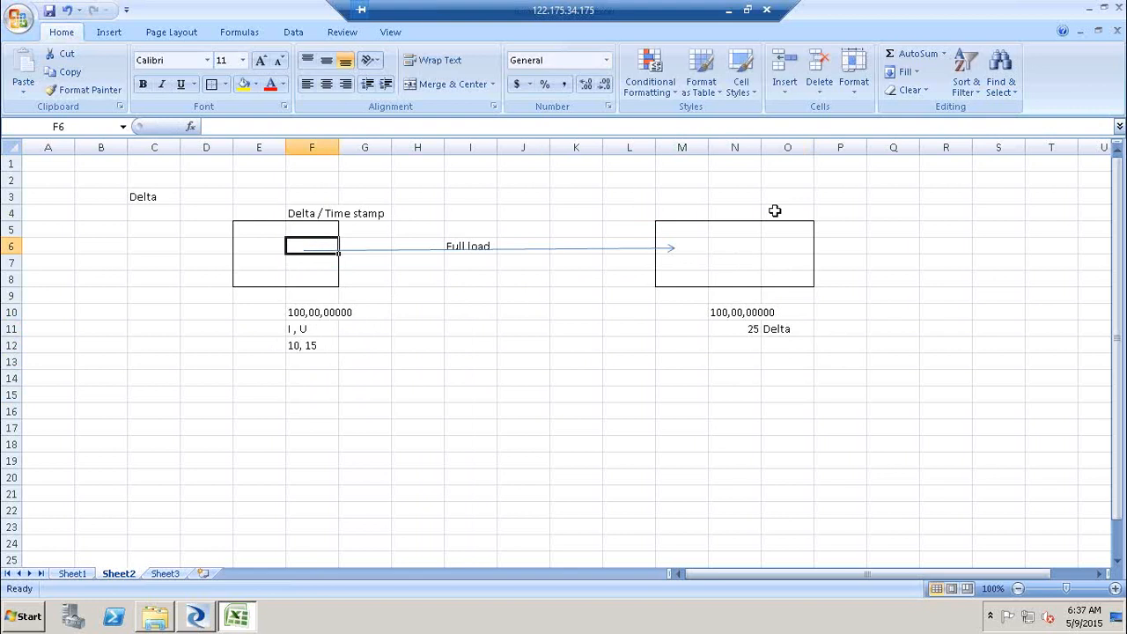
click(778, 241)
click(270, 266)
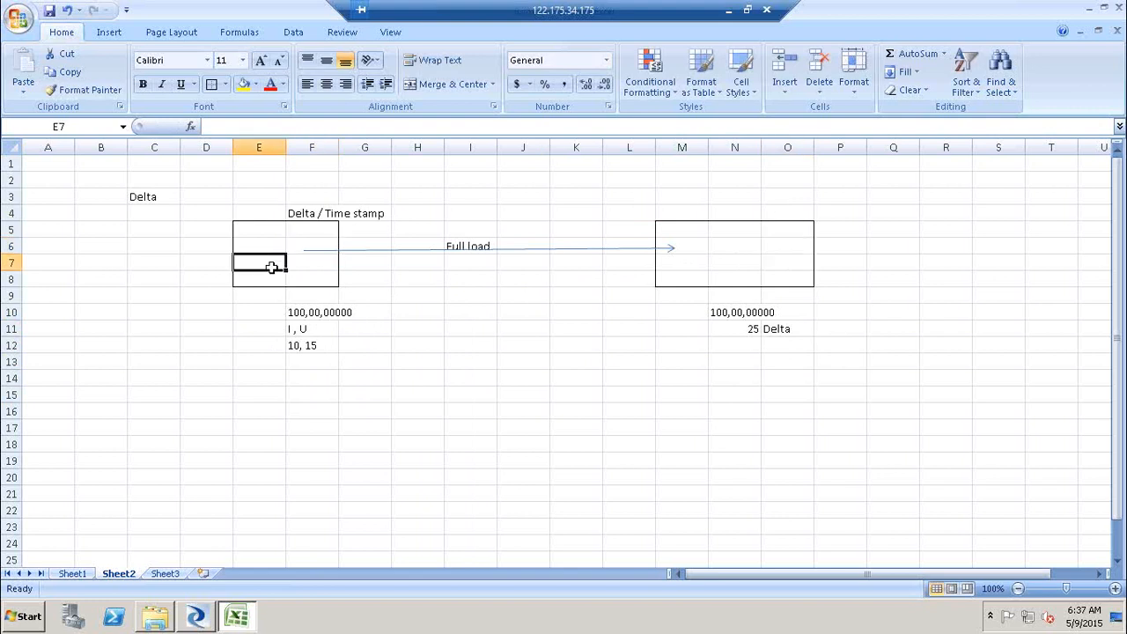
click(805, 269)
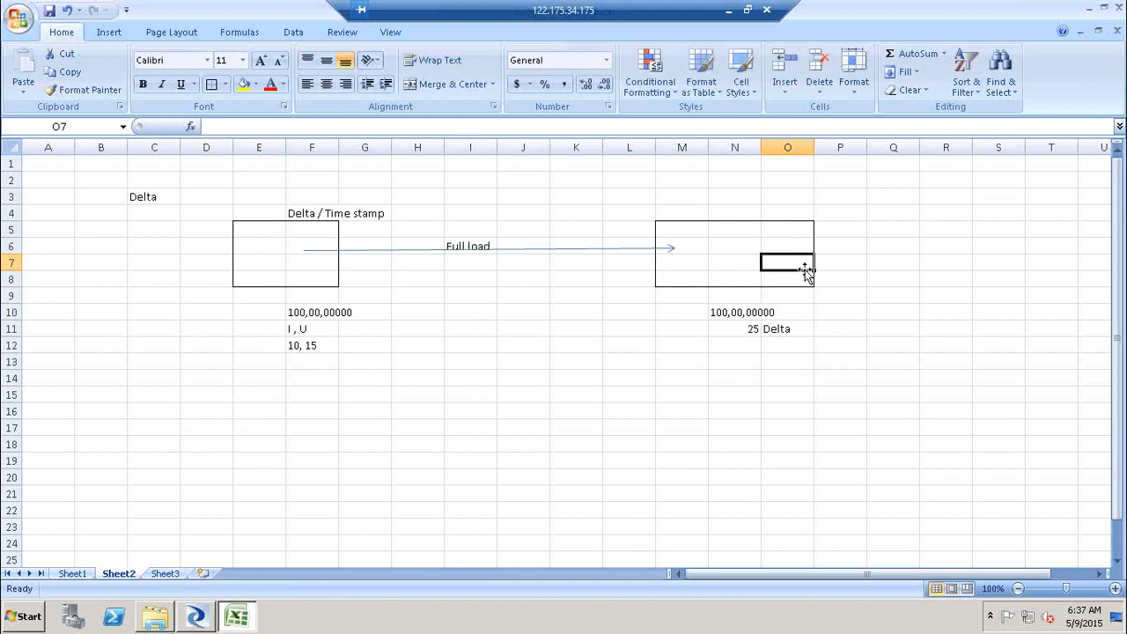
- Enter AutomatedDelta in cell E15 below the diagram
click(277, 397)
text(AutomatedDelta)
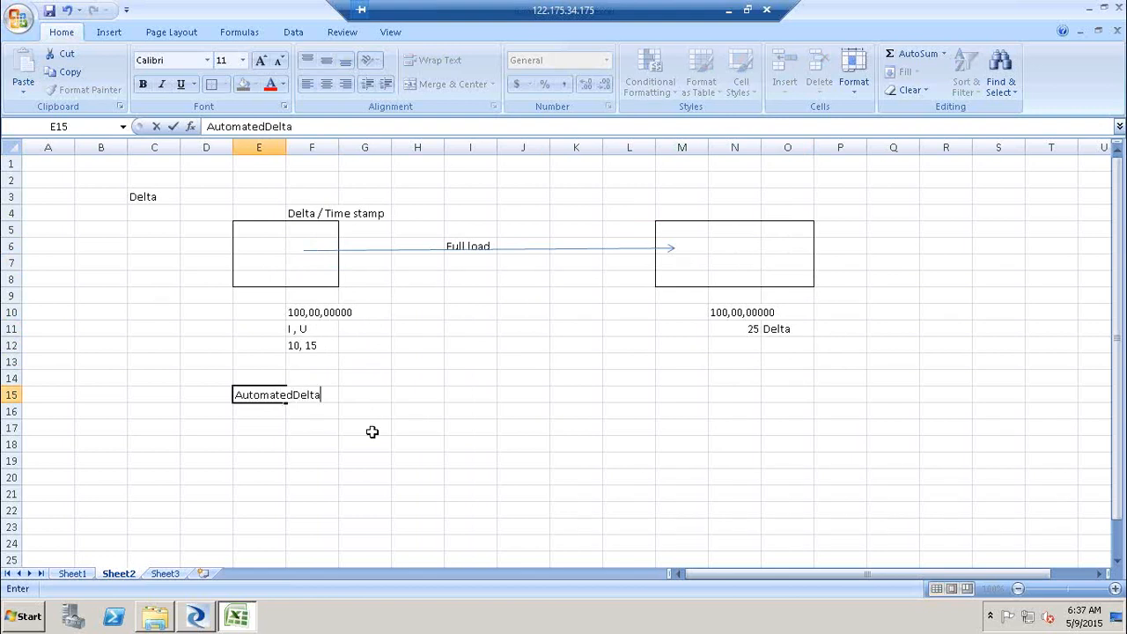
click(379, 443)
click(266, 398)
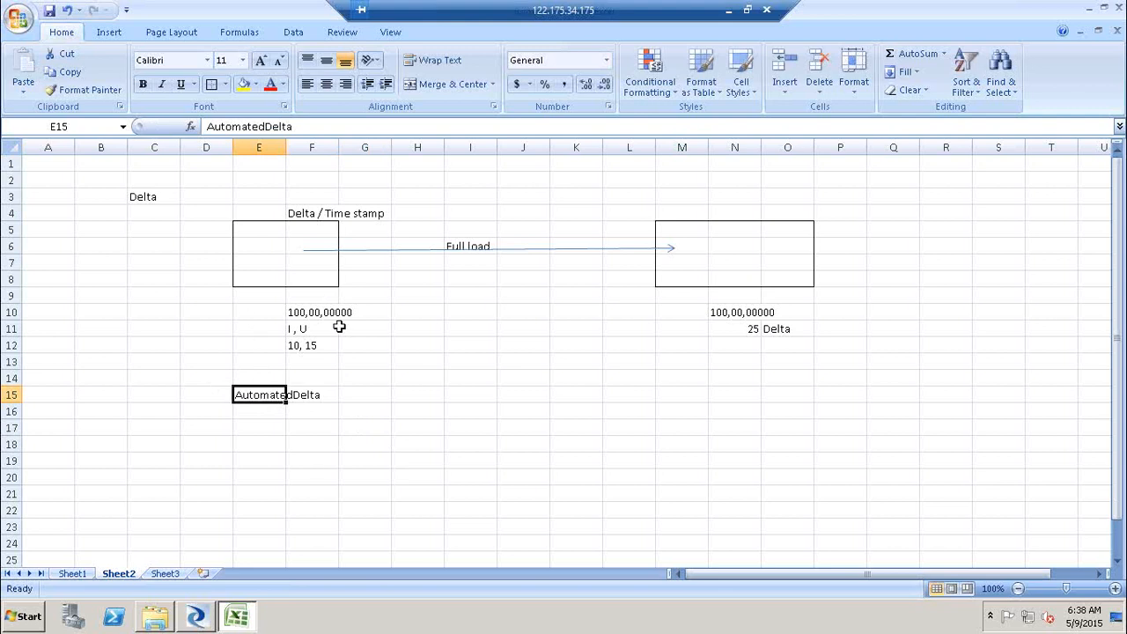
click(436, 427)
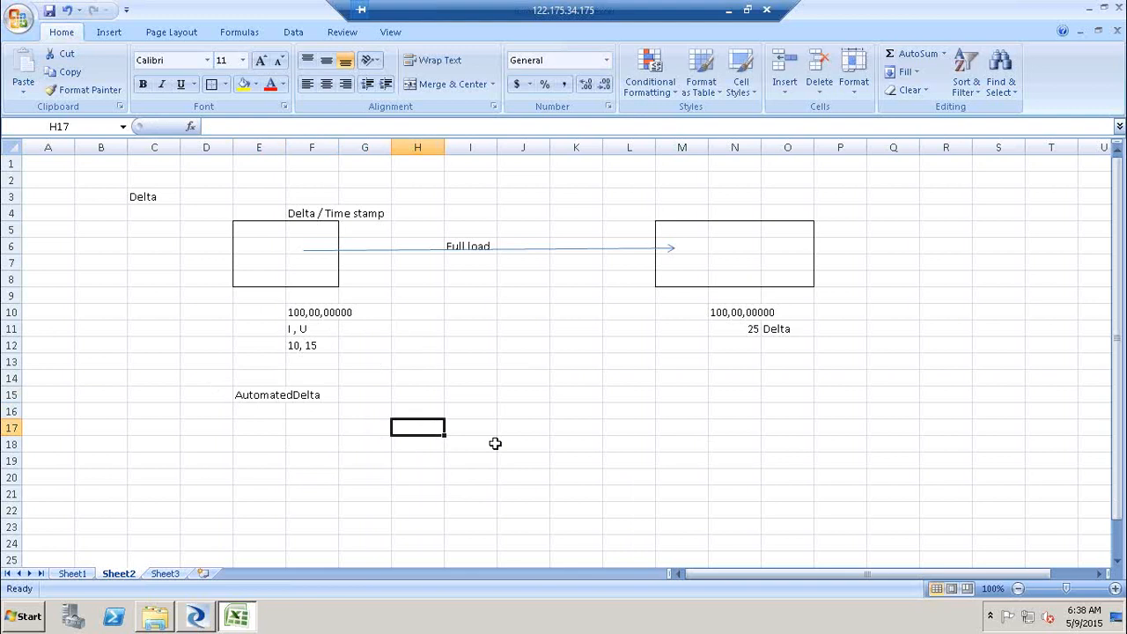
click(260, 412)
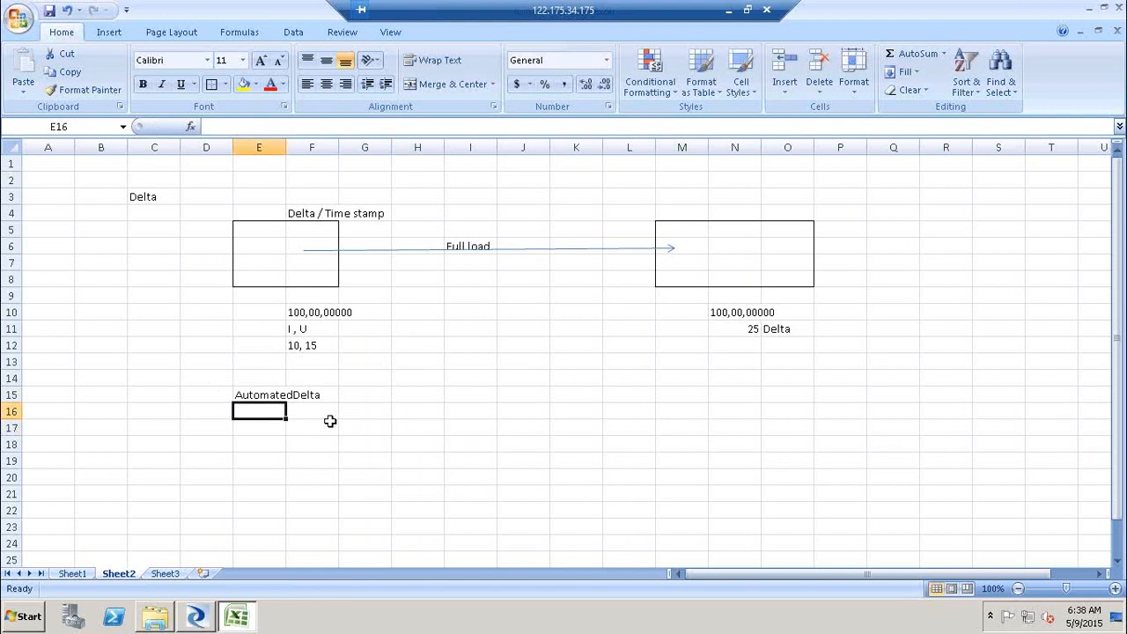
click(304, 414)
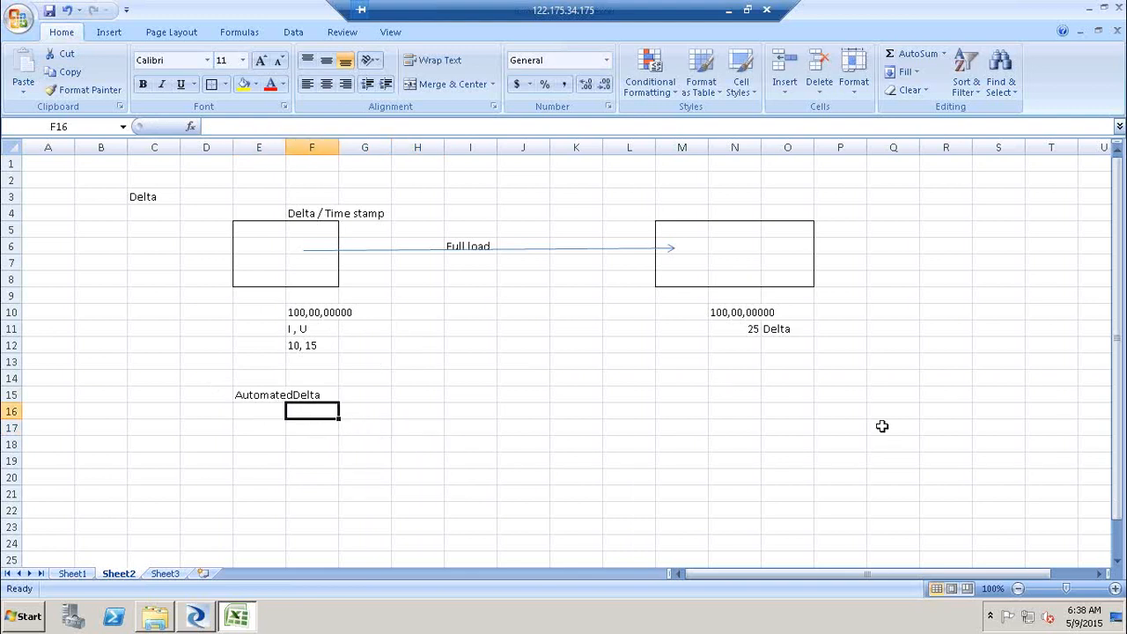
shift+click(765, 420)
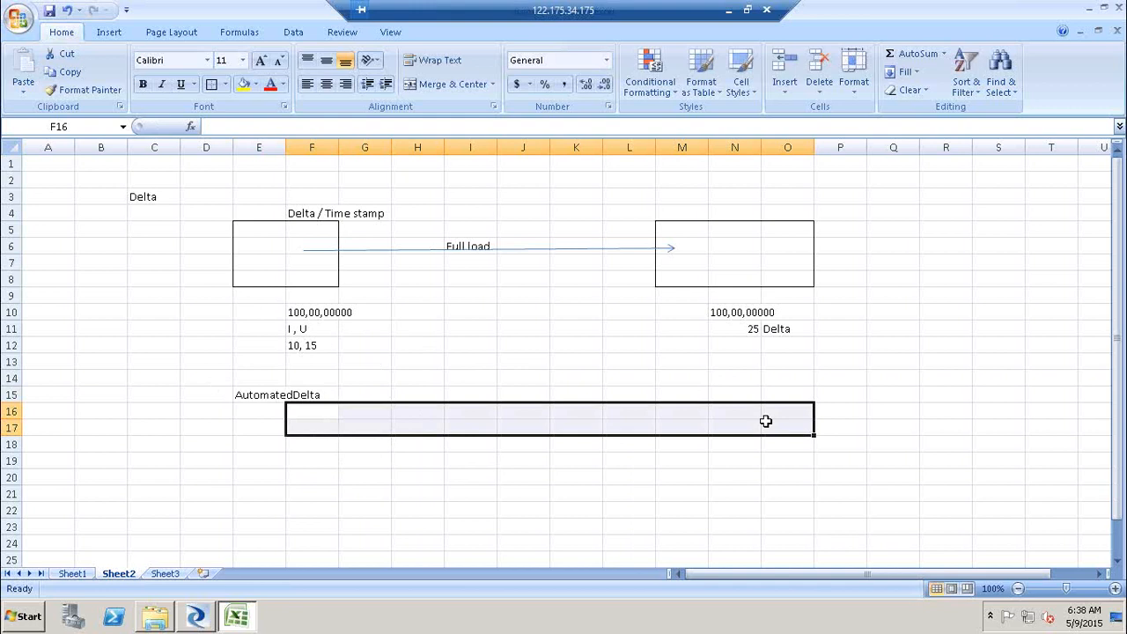
click(765, 421)
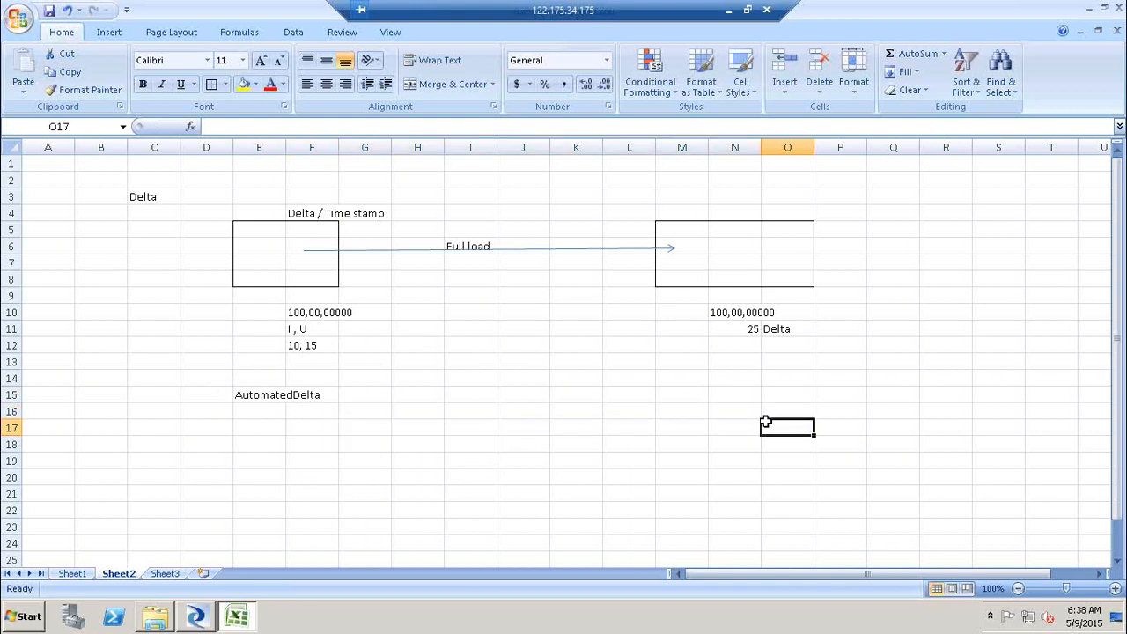
click(273, 398)
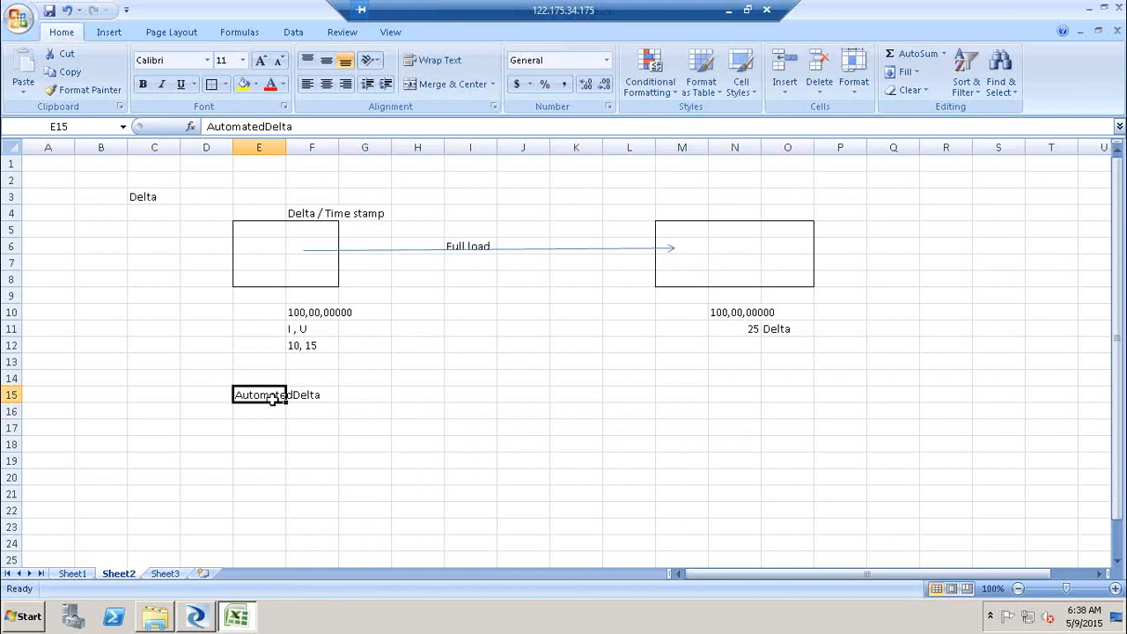
click(535, 407)
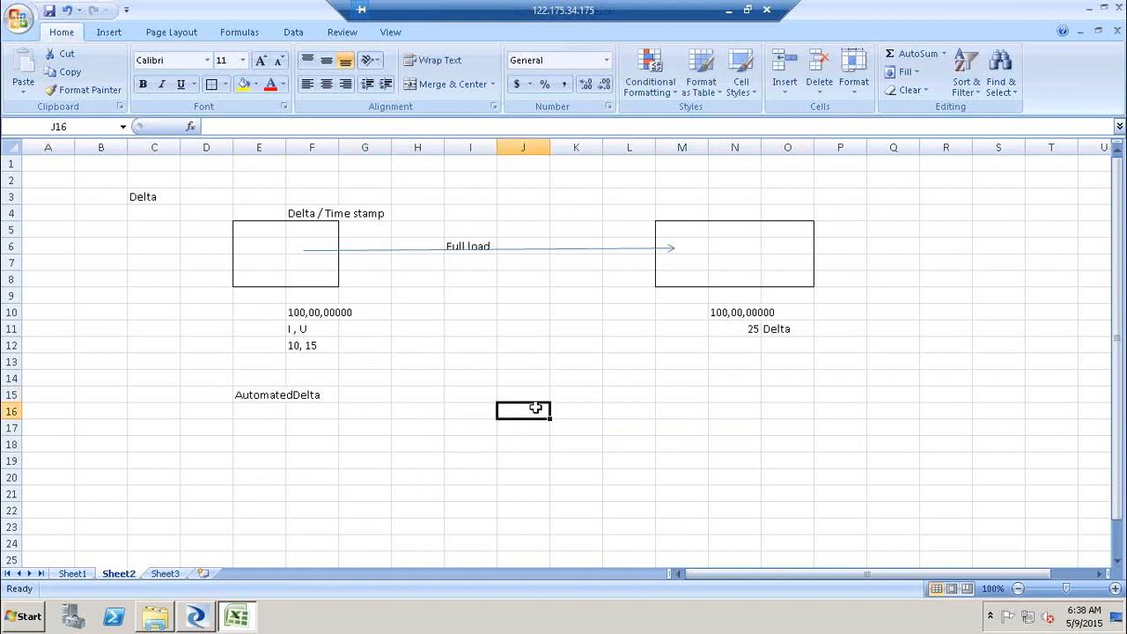
drag(1118, 278, 1118, 287)
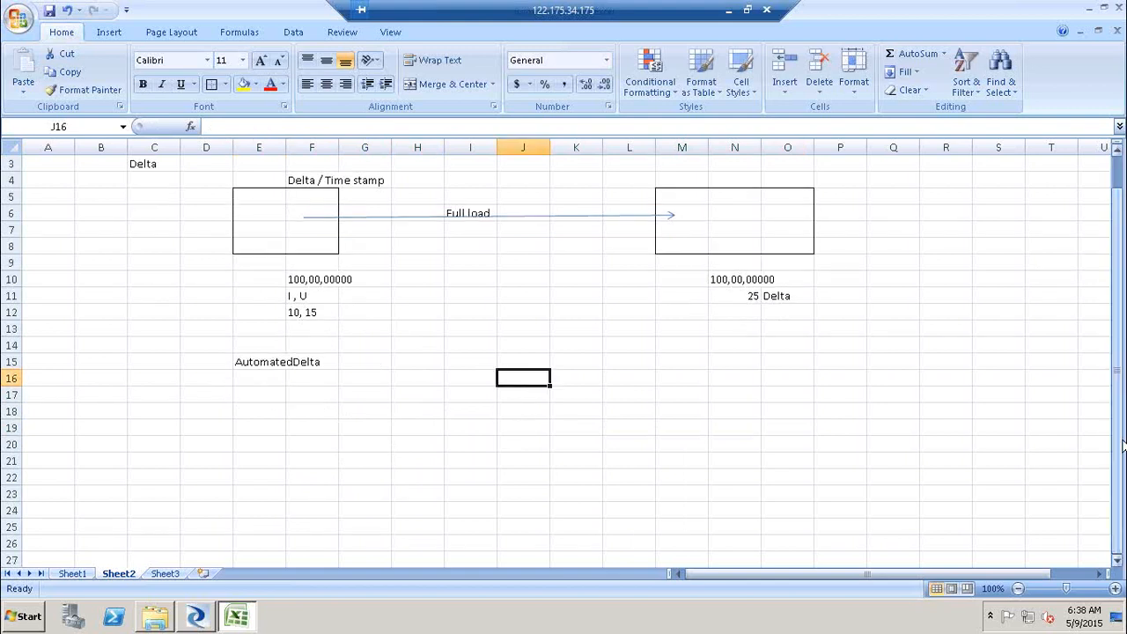
- Enter Emp in cell F17 and give that cell a border
click(298, 401)
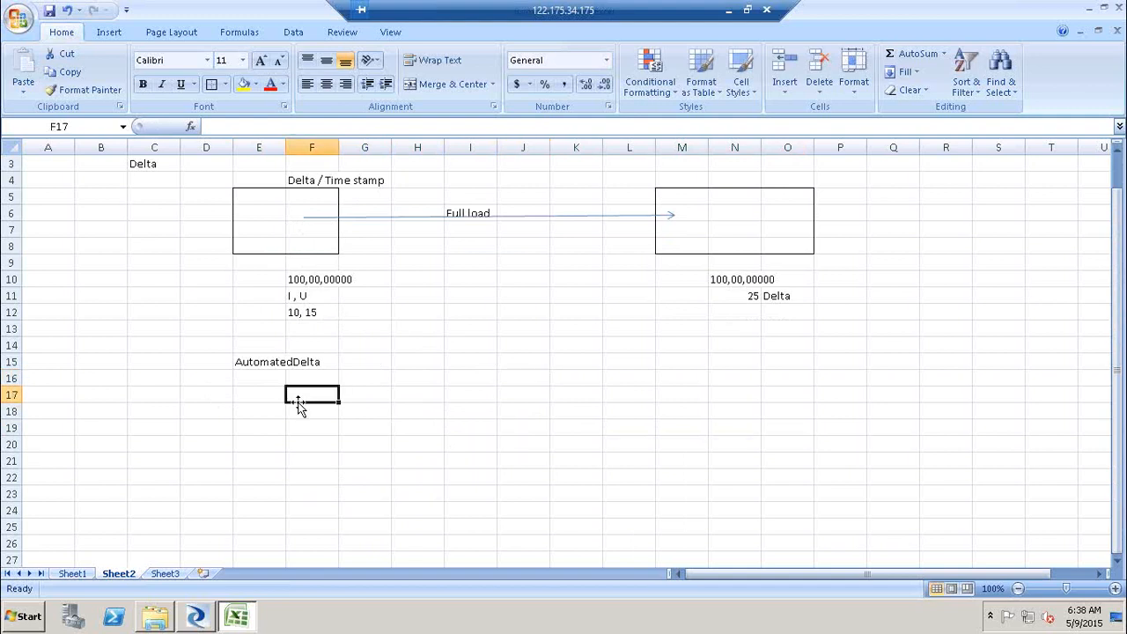
text(Empolo)
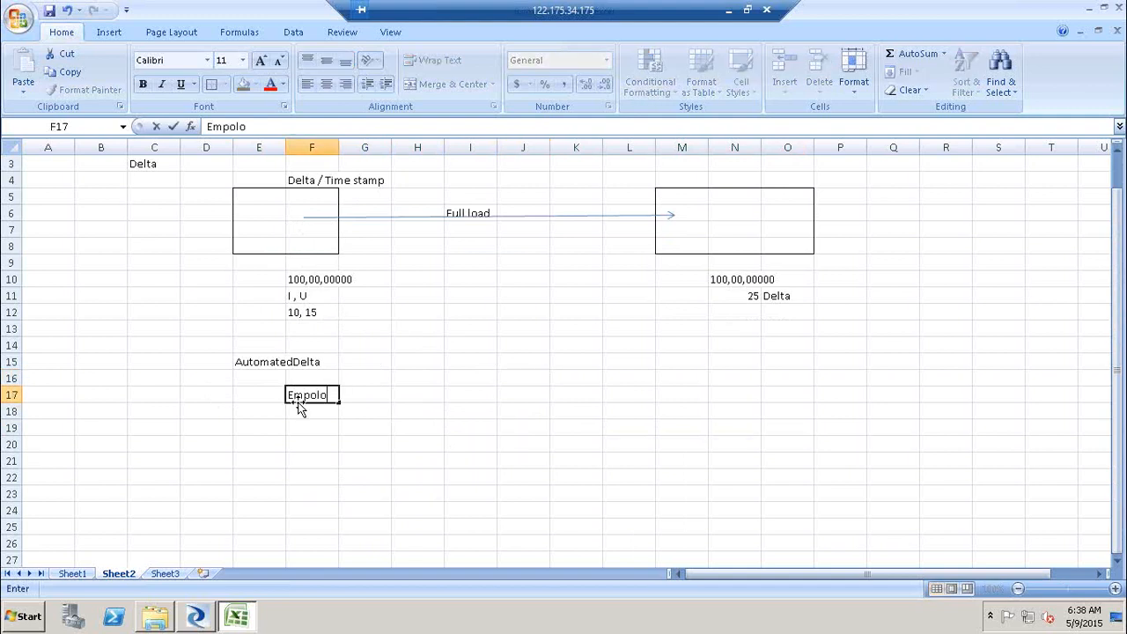
key(BackSpace)
key(BackSpace)
key(BackSpace)
click(412, 427)
click(327, 396)
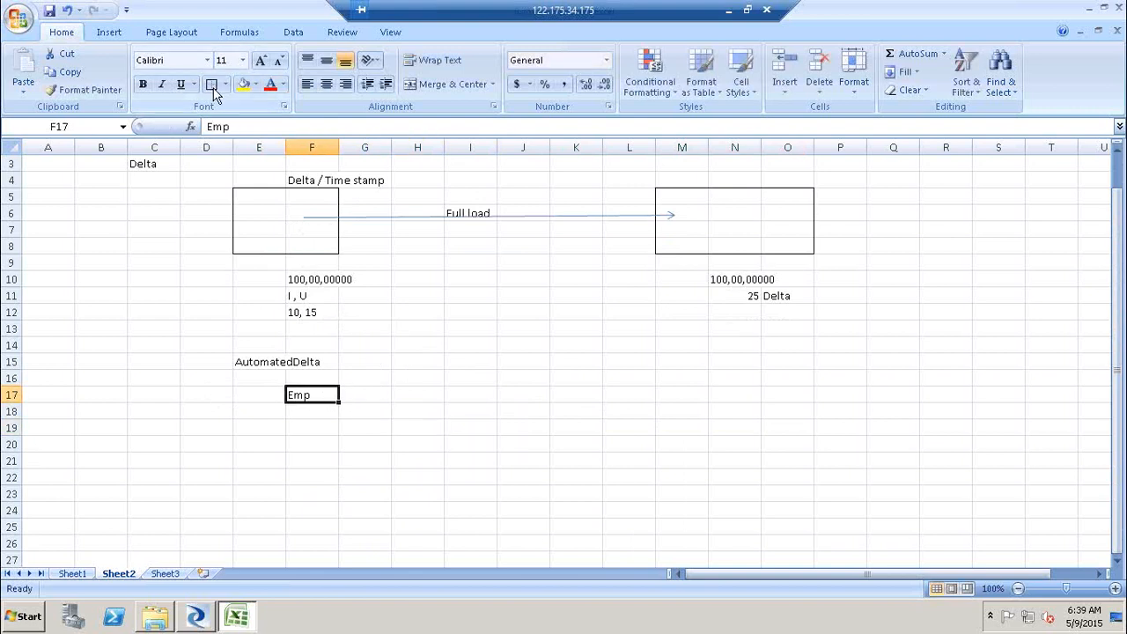
click(419, 398)
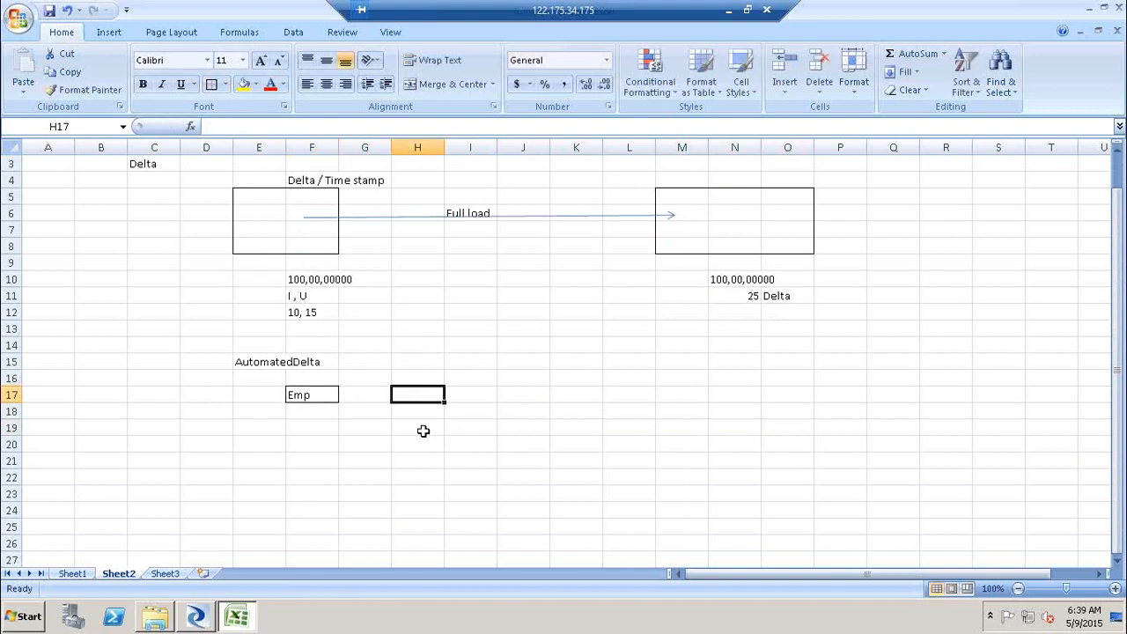
- Enter Table Comp in cell I20
click(422, 432)
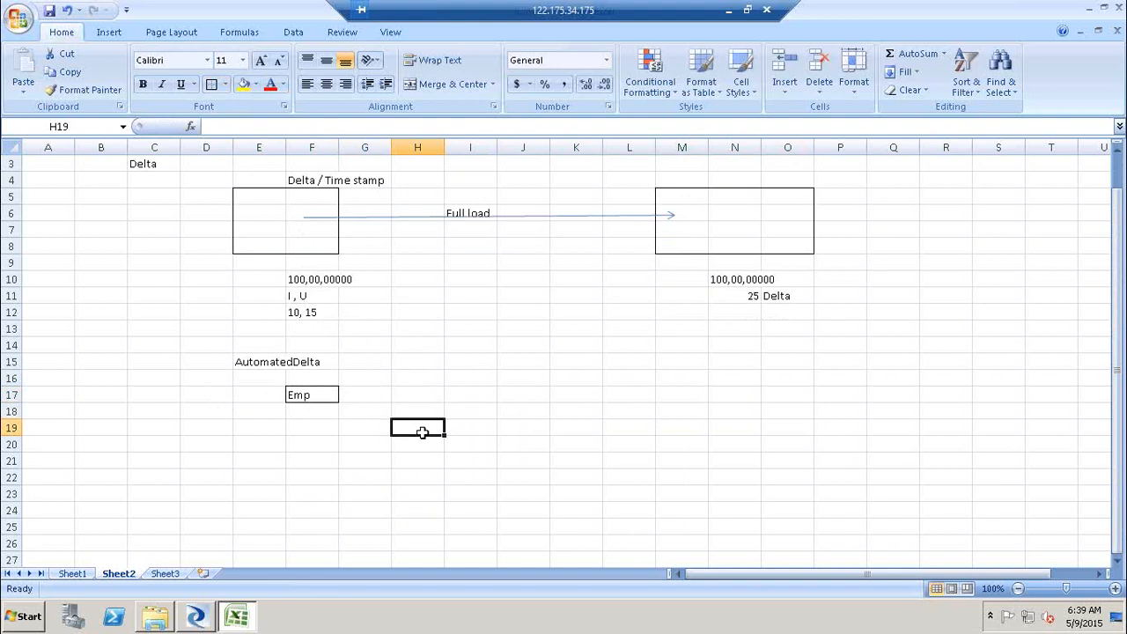
click(495, 450)
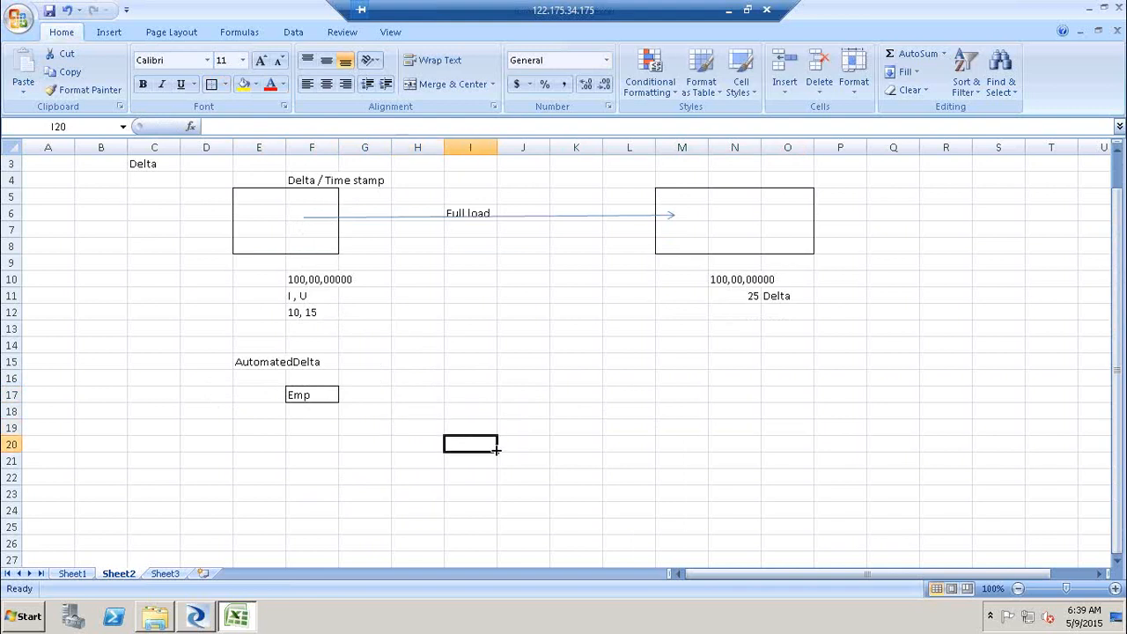
text(T)
key(BackSpace)
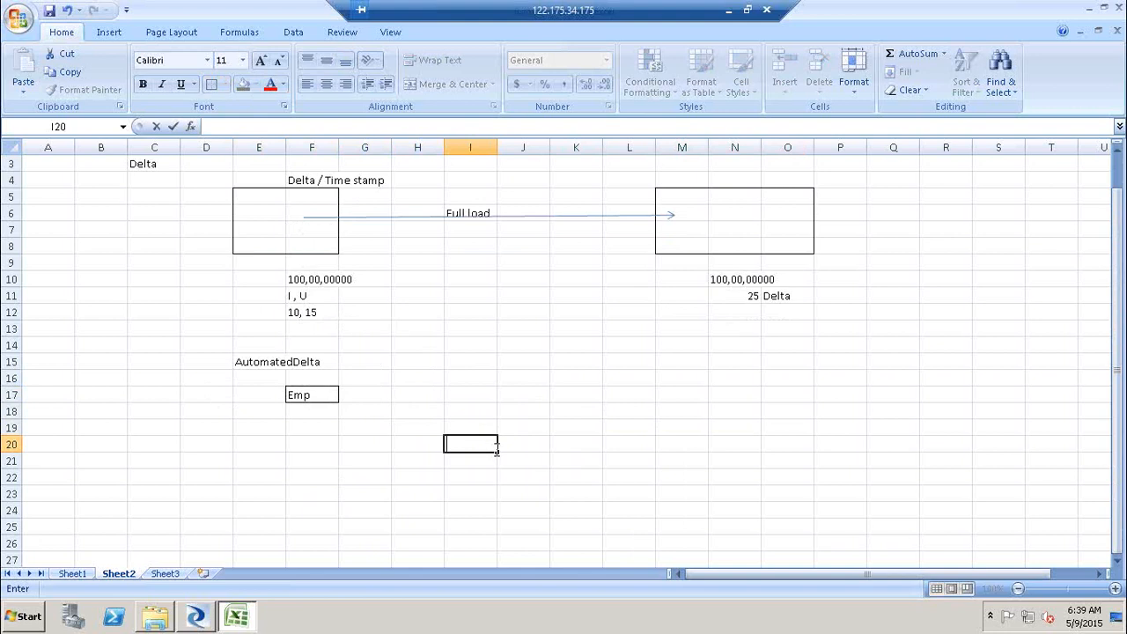
text(Table Comp)
click(592, 460)
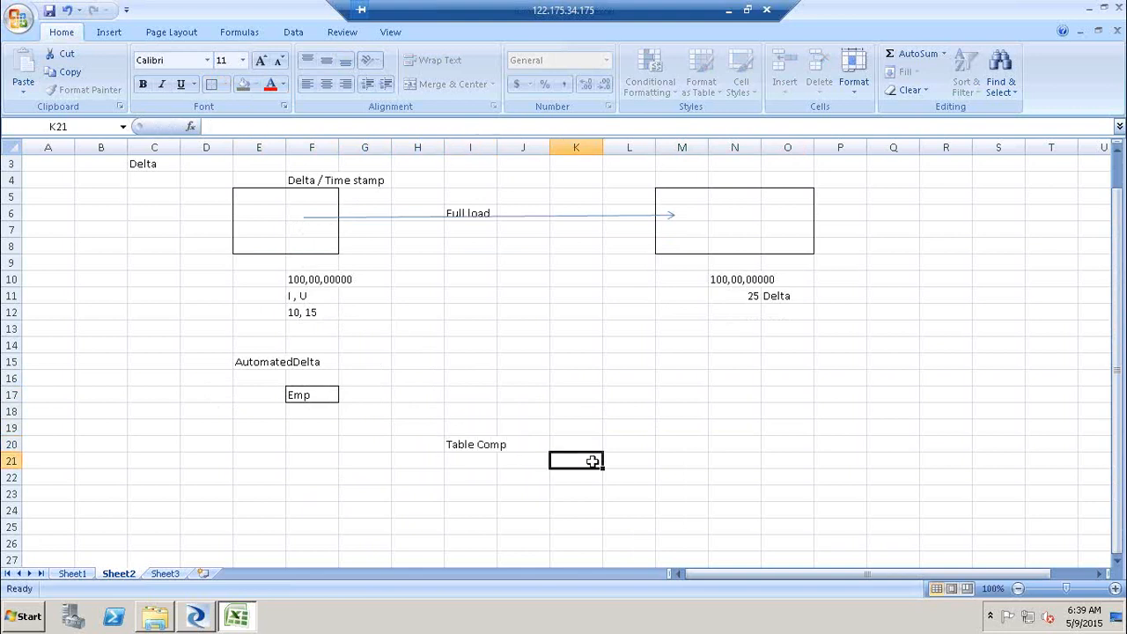
- Enter Hist preserving in cell K21
text(Hist preserving)
click(697, 478)
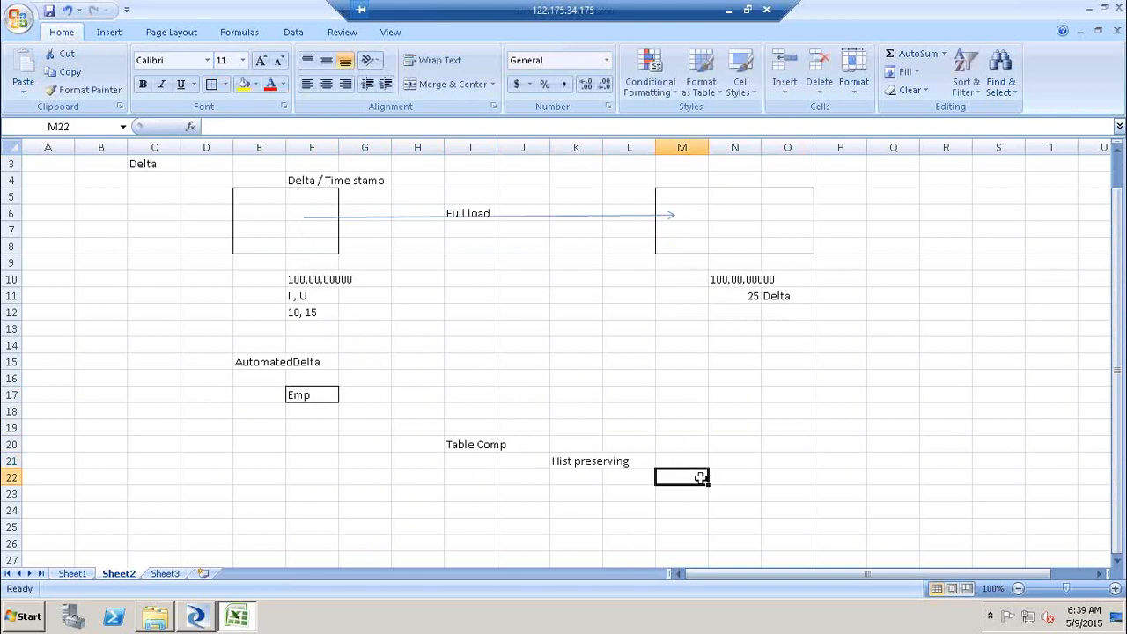
- Enter QT in cell H18
click(402, 412)
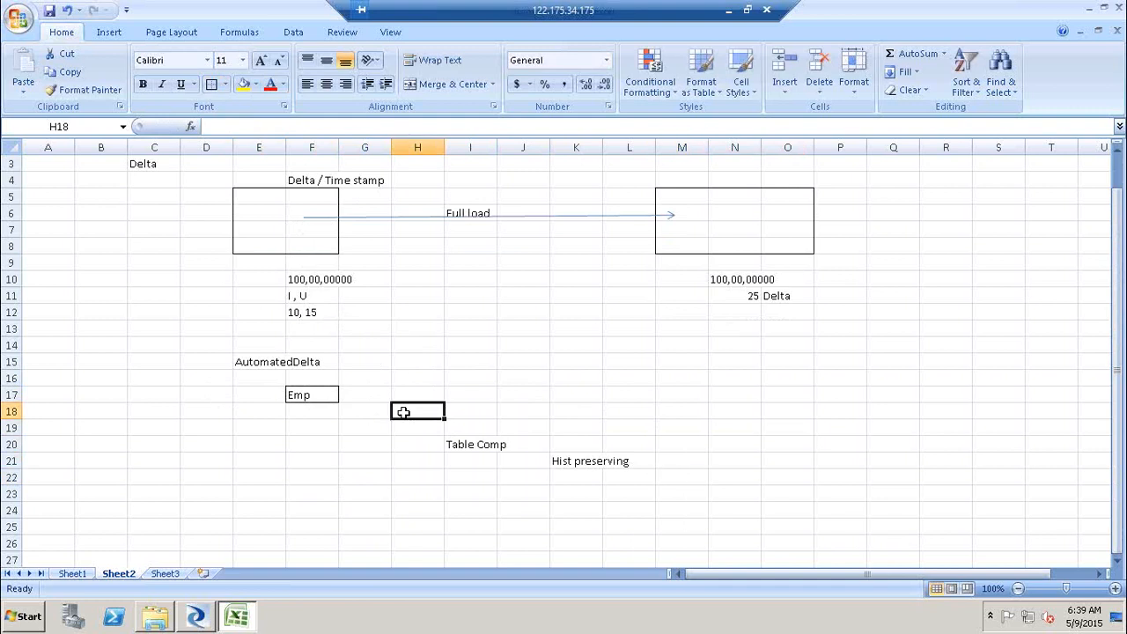
text(QT)
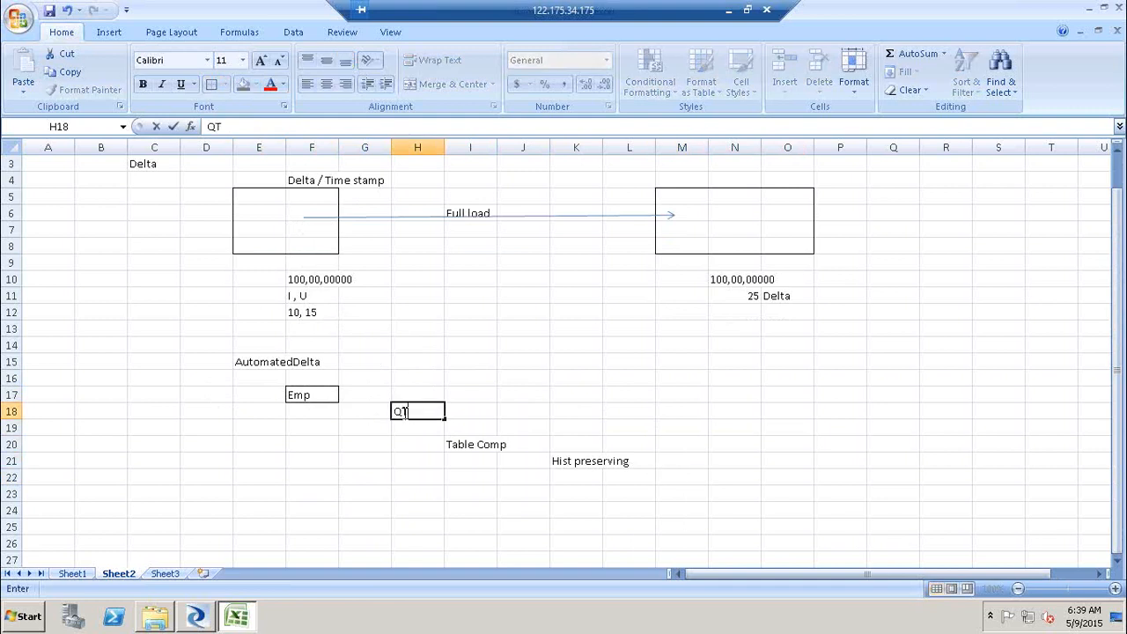
click(687, 481)
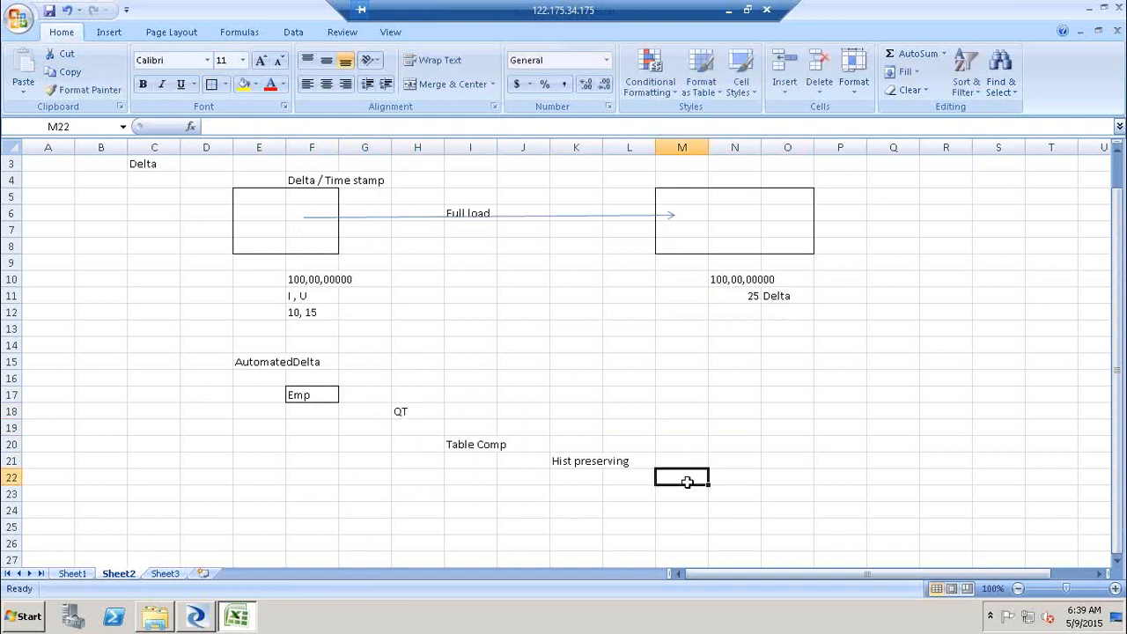
- Enter Key Gen in cell M22
text(Ke)
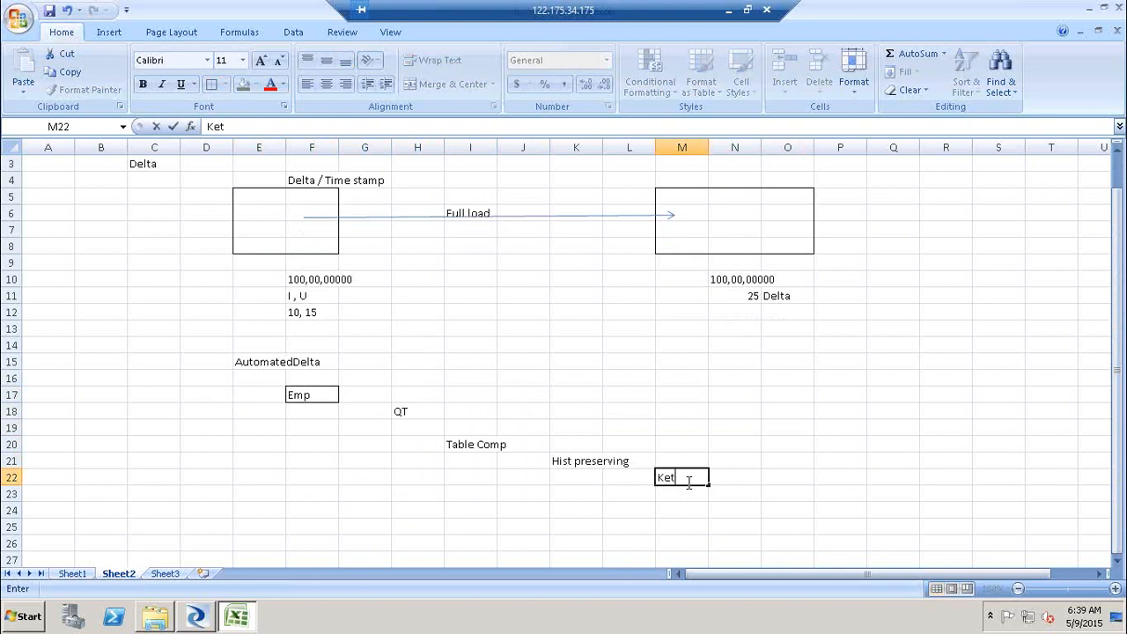
text(y Gen)
click(843, 490)
- Enter Trgt_table in cell P23
text(Te)
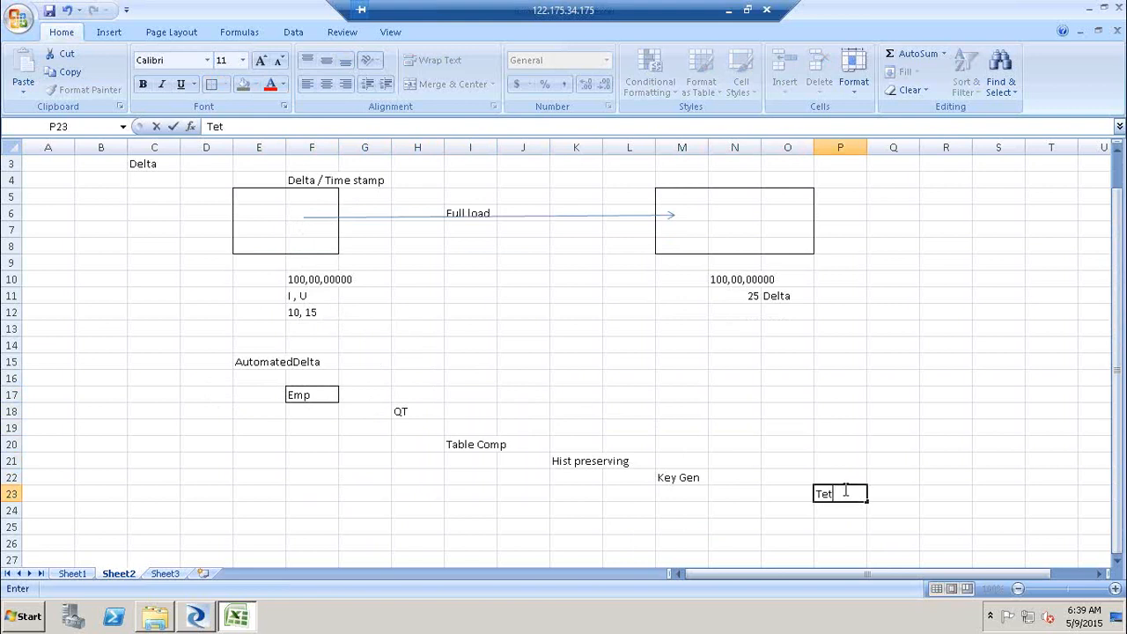
key(BackSpace)
text(rgt_table)
click(948, 495)
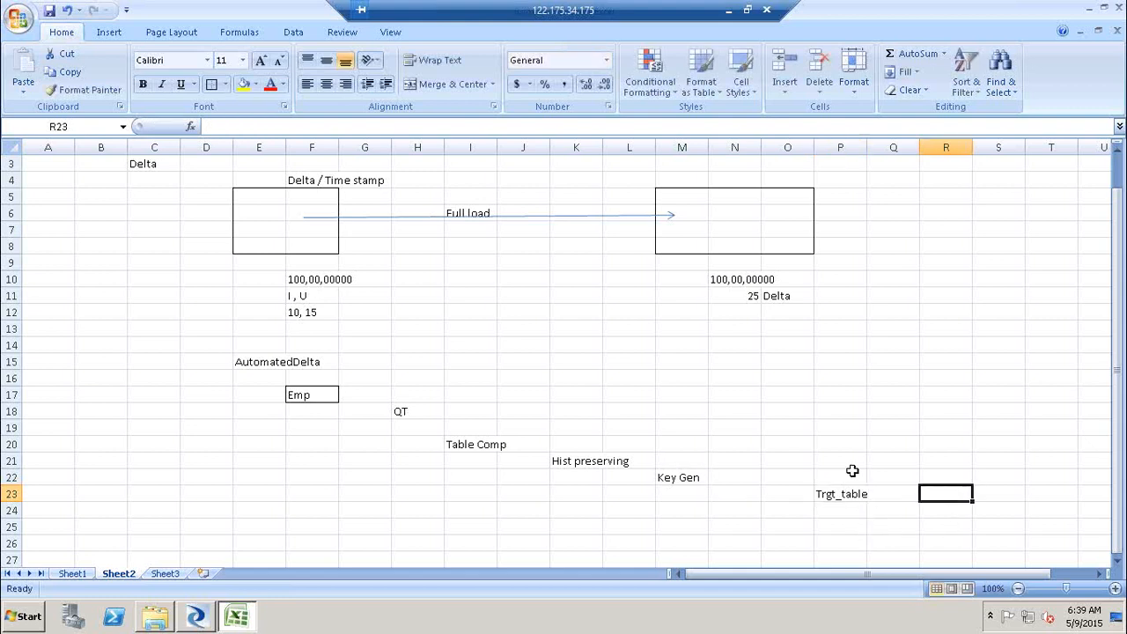
- Add borders around cells P23:P25, M22, K21, I20 and H18
drag(847, 493, 845, 530)
click(210, 85)
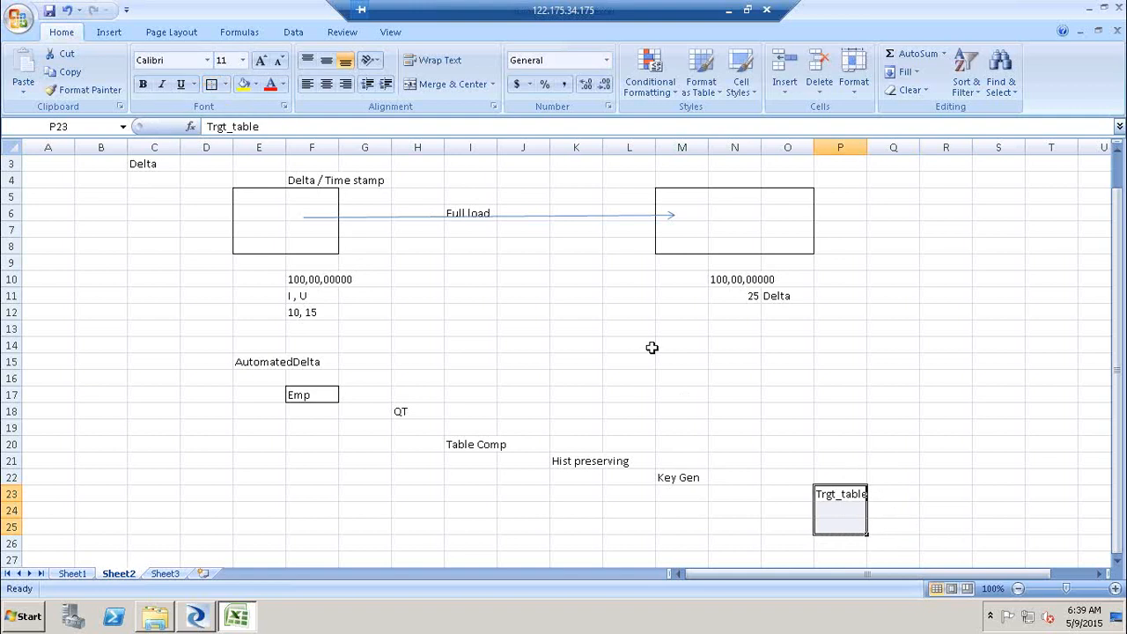
click(684, 480)
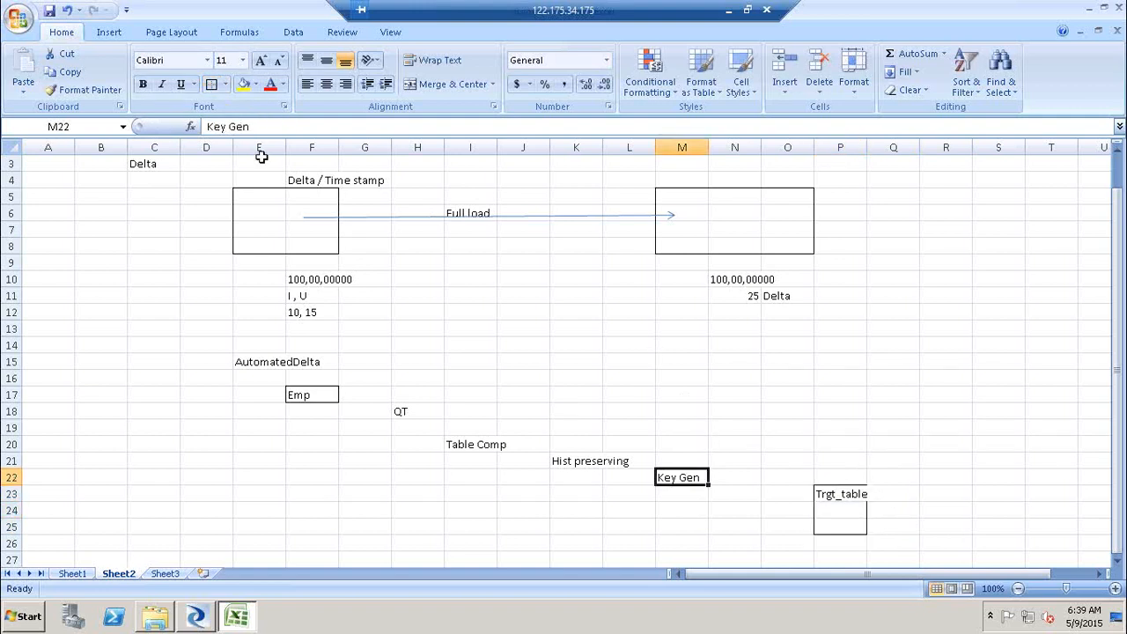
click(211, 84)
click(598, 459)
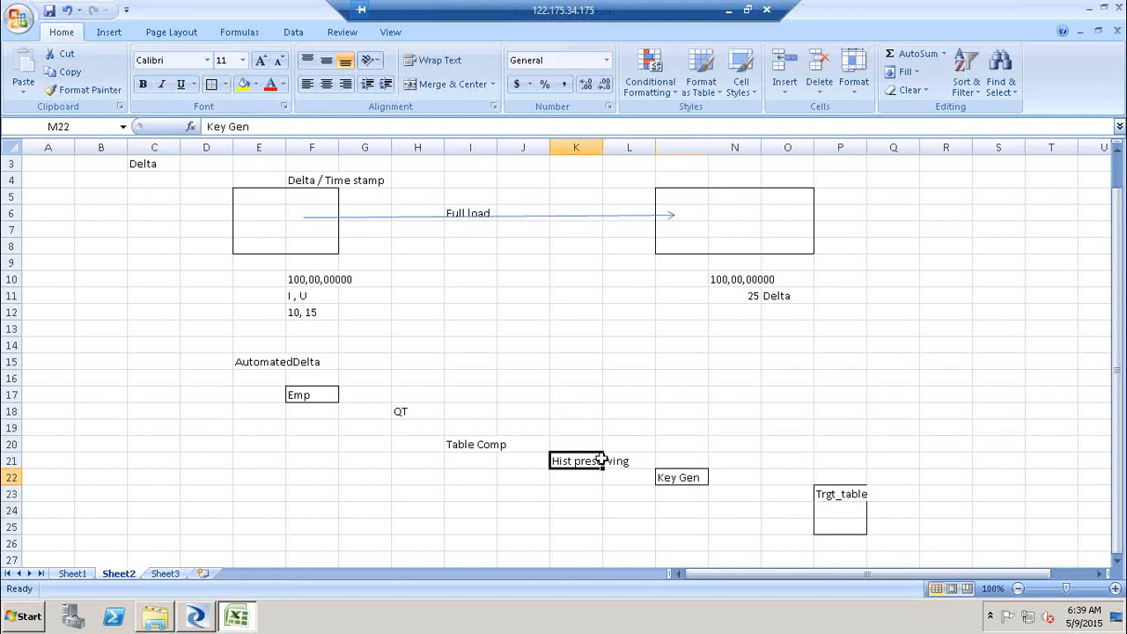
click(211, 85)
click(490, 448)
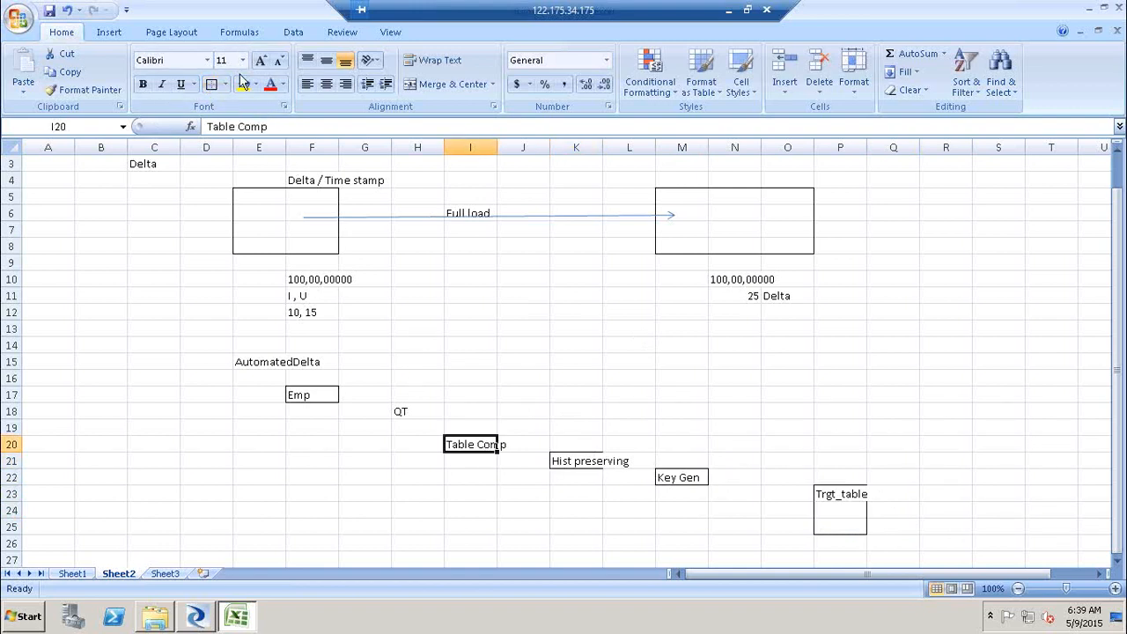
click(212, 85)
click(410, 412)
click(211, 84)
- Draw arrows from the Emp cell to QT and from QT to Table Comp
click(108, 33)
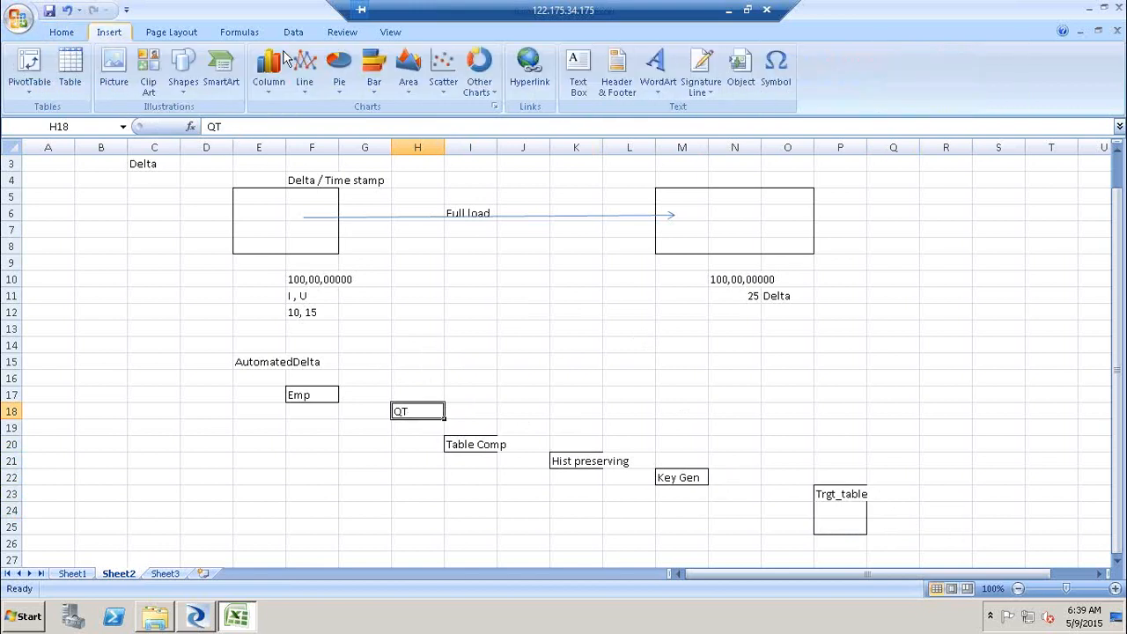
click(182, 78)
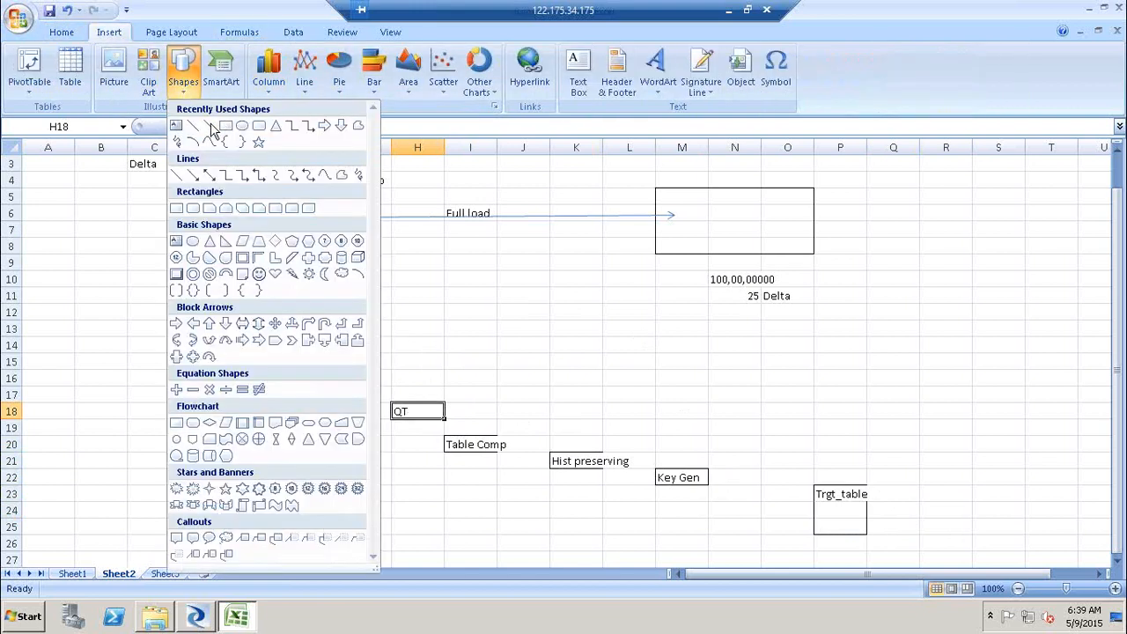
click(206, 125)
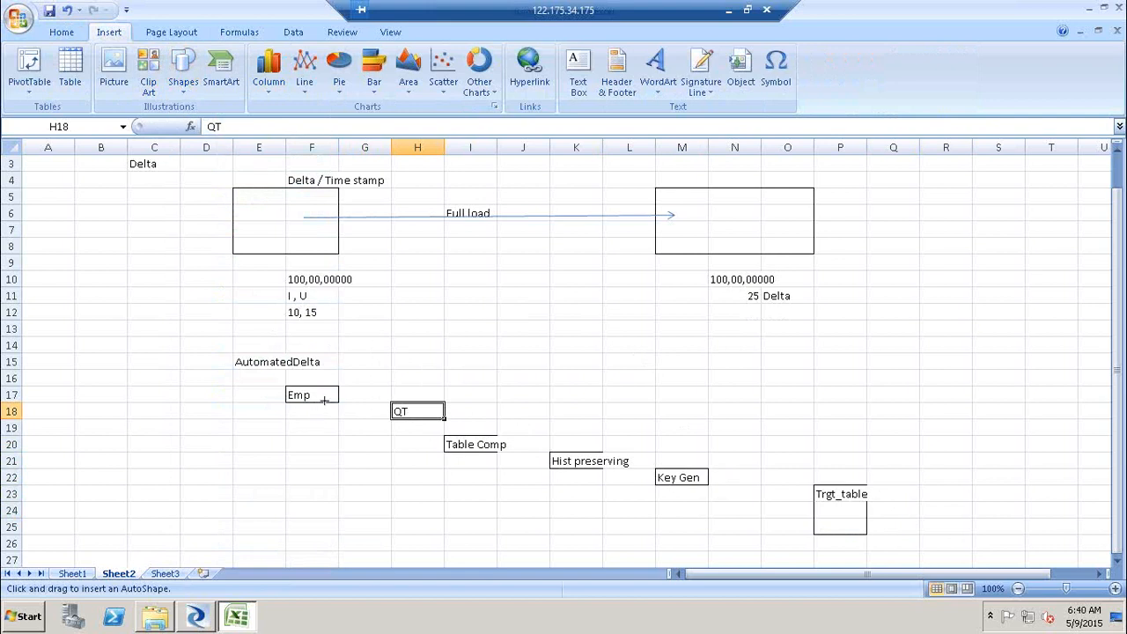
drag(338, 391, 391, 412)
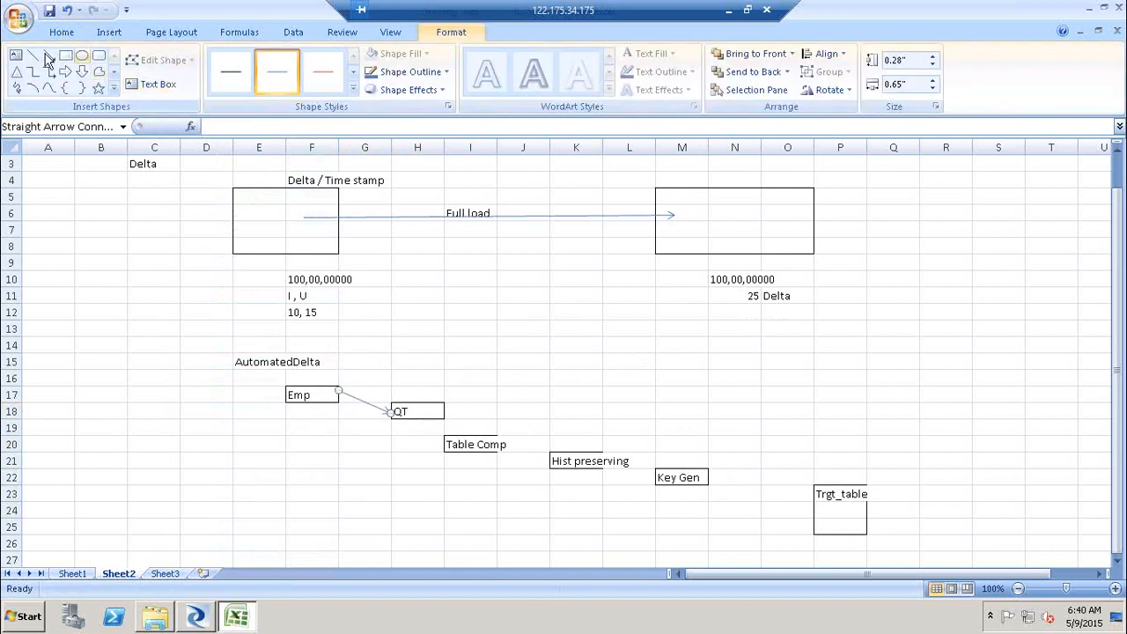
click(48, 55)
drag(445, 411, 471, 435)
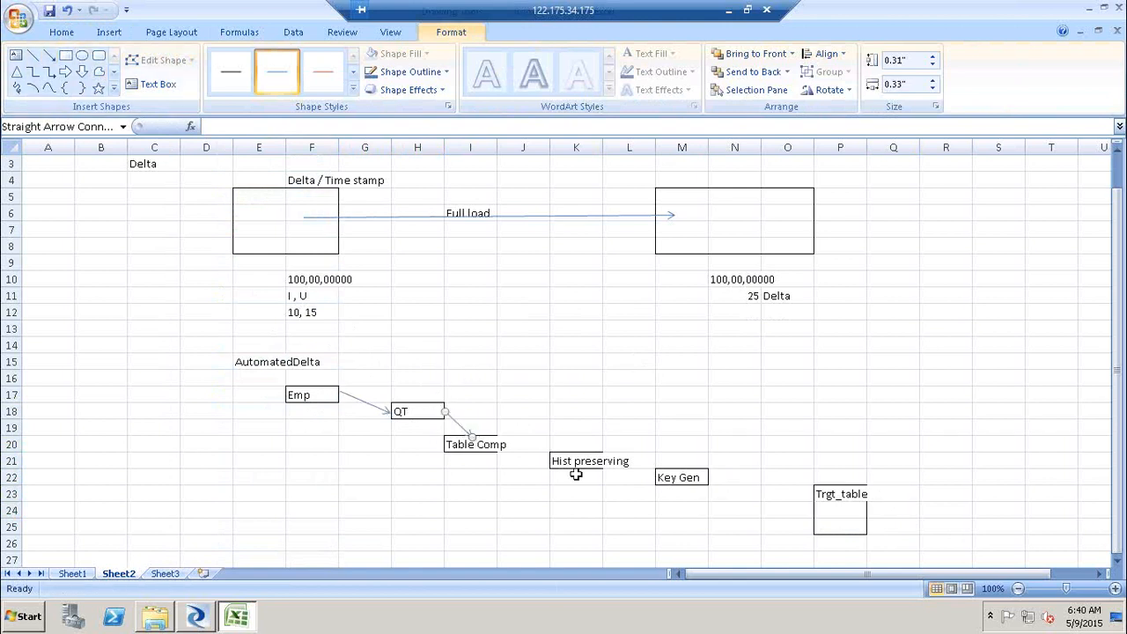
- Draw arrows linking Table Comp to Hist preserving, Hist preserving to Key Gen, and Key Gen to Trgt_table
click(49, 55)
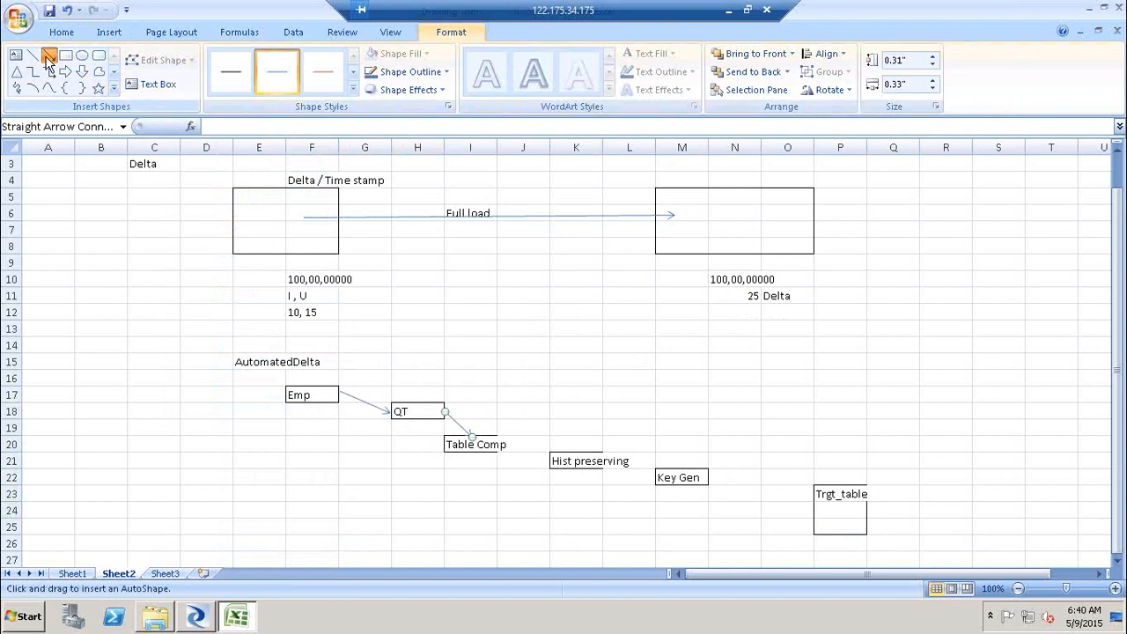
drag(504, 444, 551, 464)
click(48, 55)
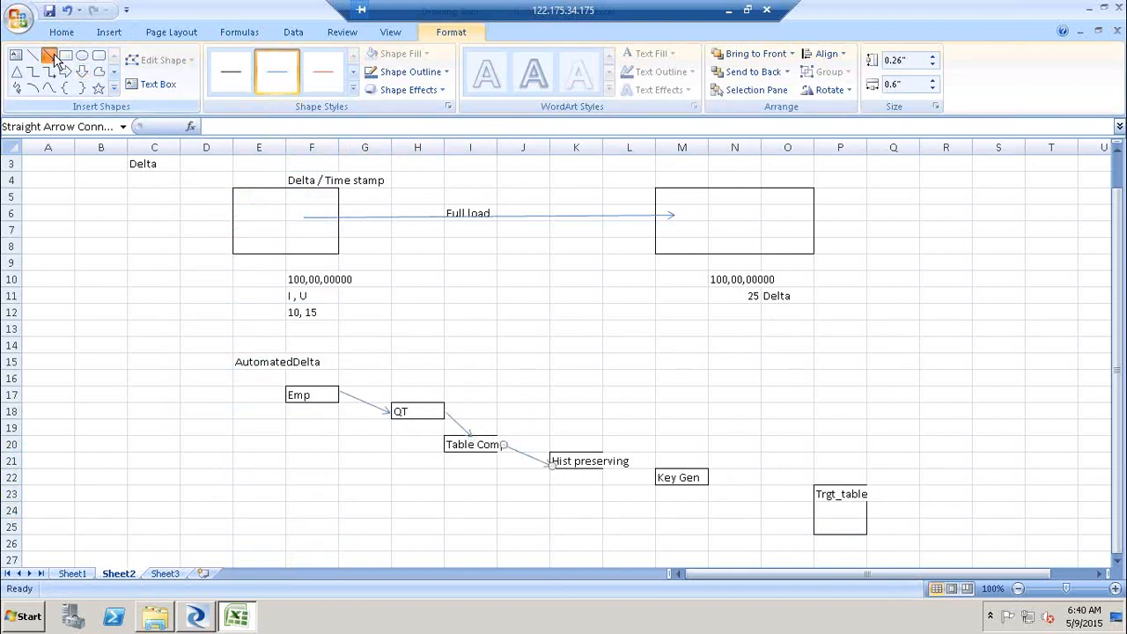
mouse_move(631, 457)
mouse_down()
mouse_move(674, 485)
mouse_move(656, 477)
mouse_up()
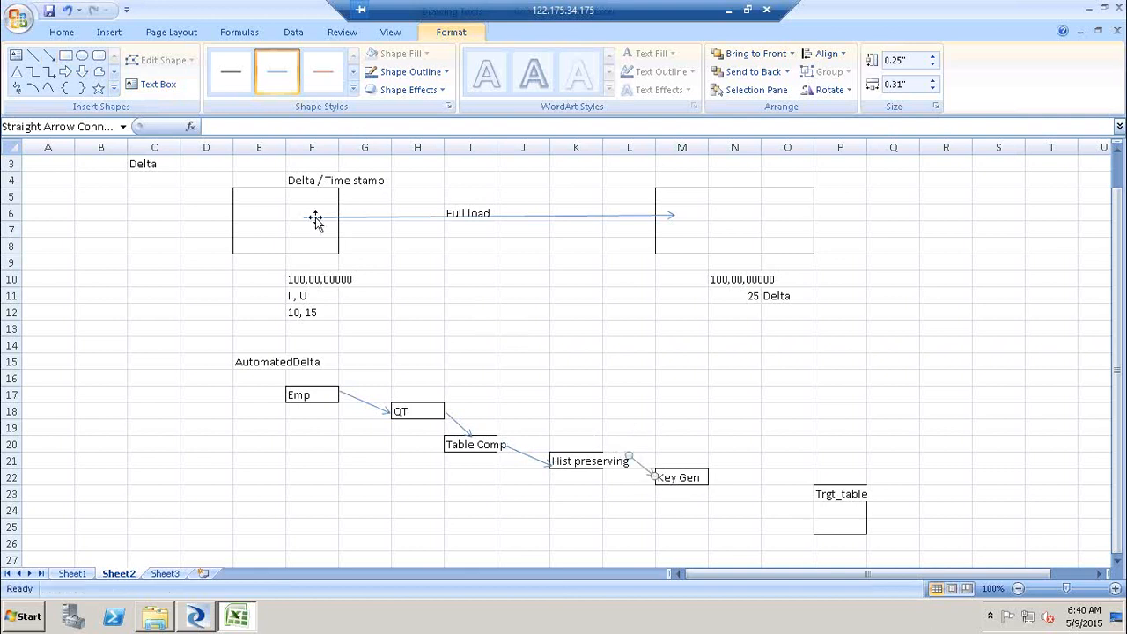
click(48, 55)
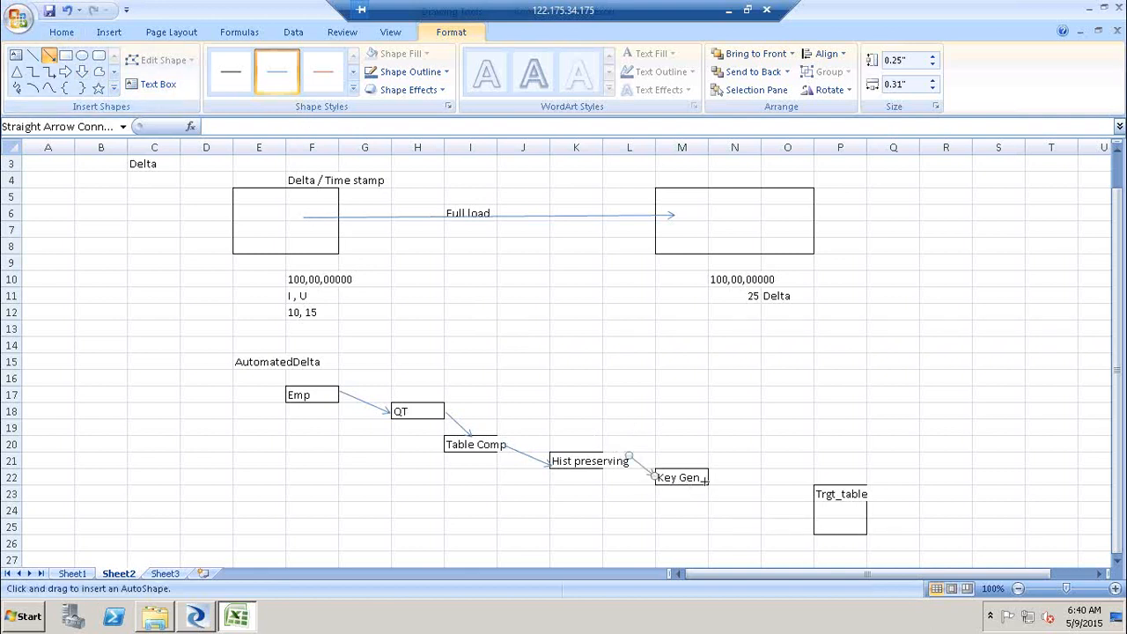
drag(712, 478, 817, 525)
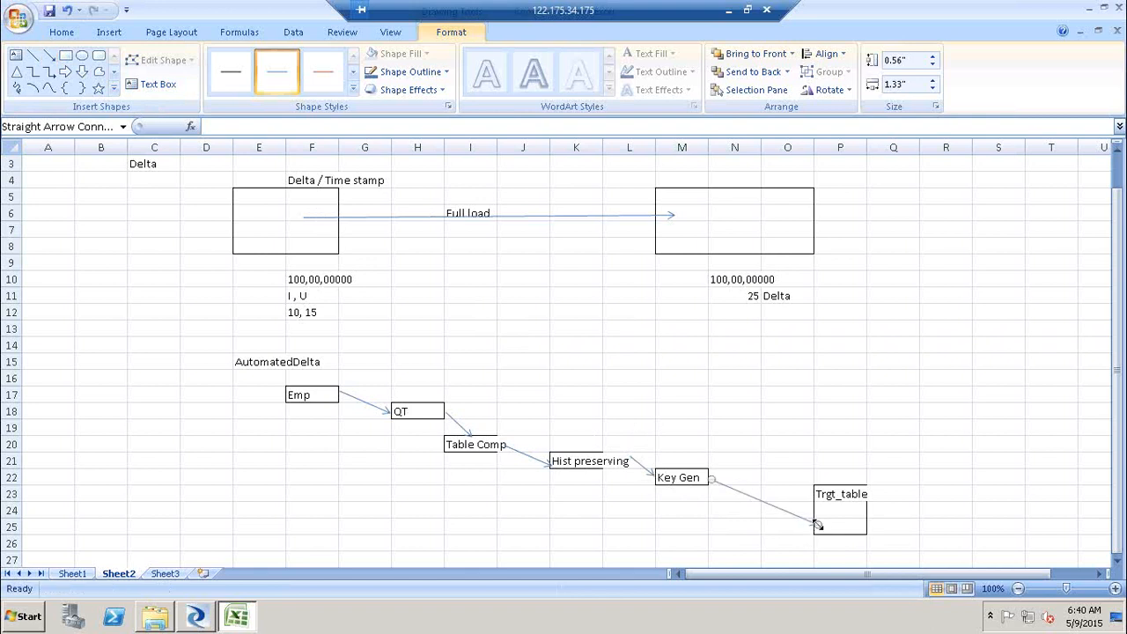
- Turn on wrap text for column J through Format Cells
right_click(537, 147)
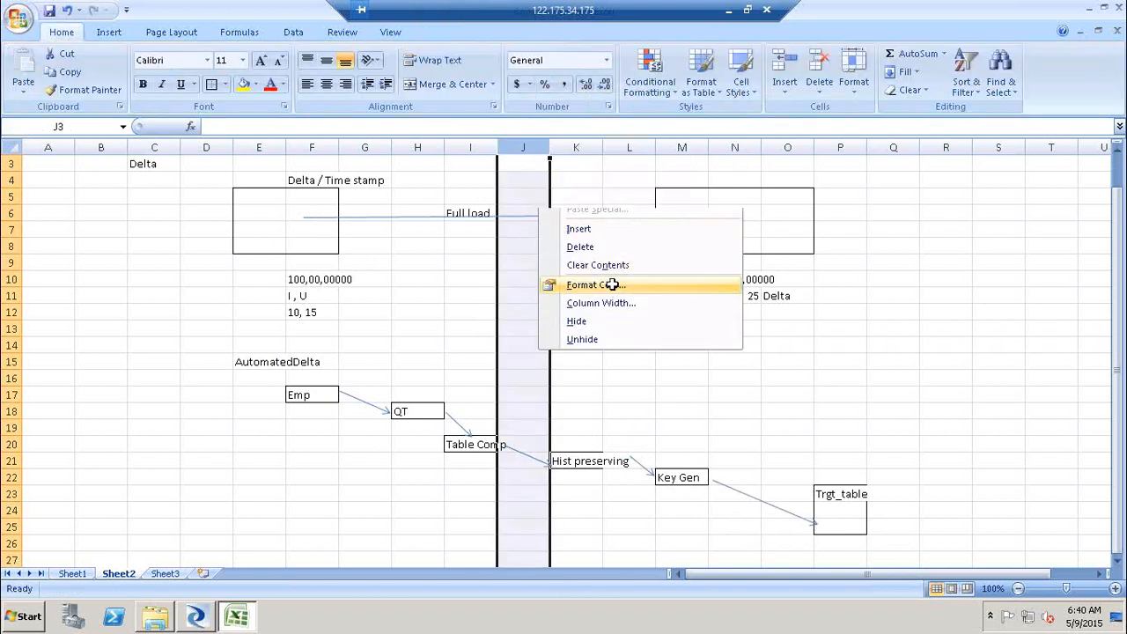
click(611, 284)
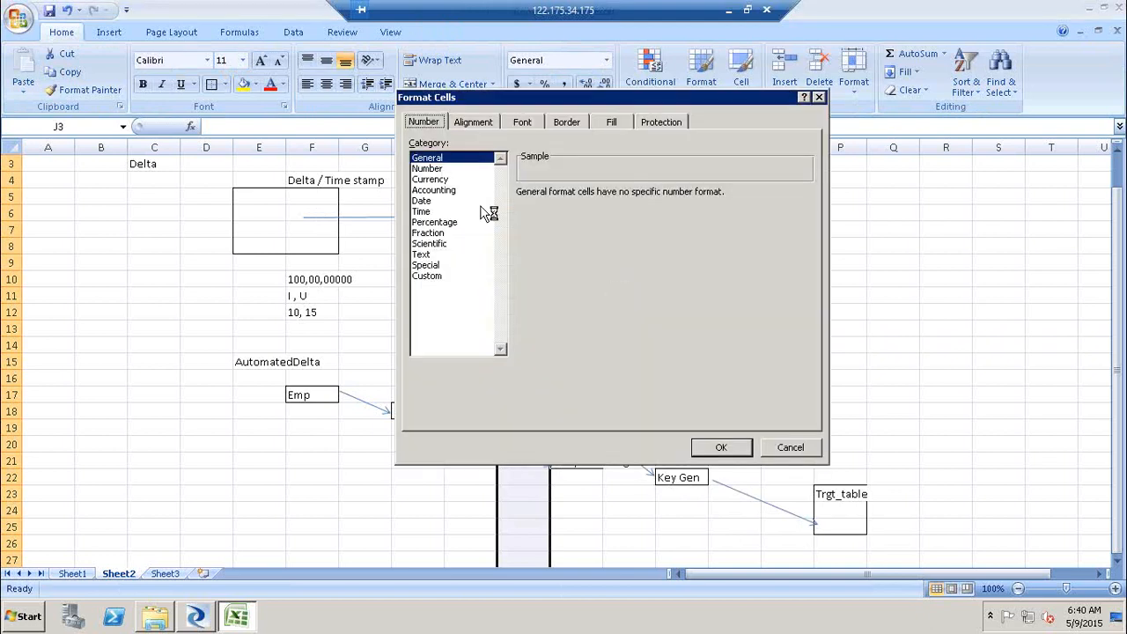
click(476, 124)
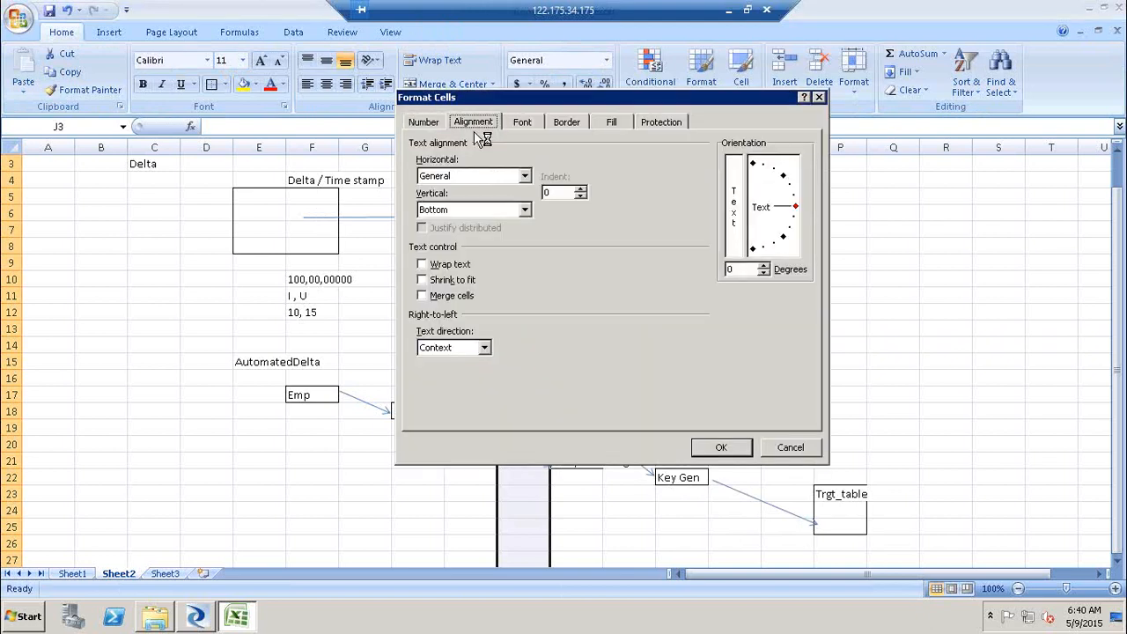
click(432, 265)
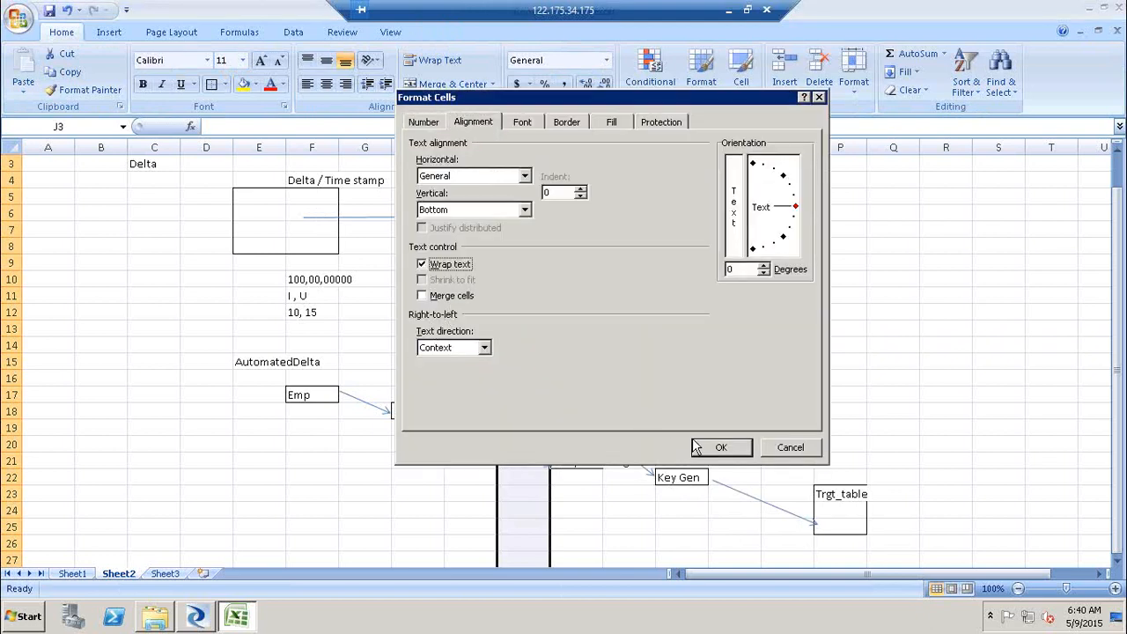
click(720, 447)
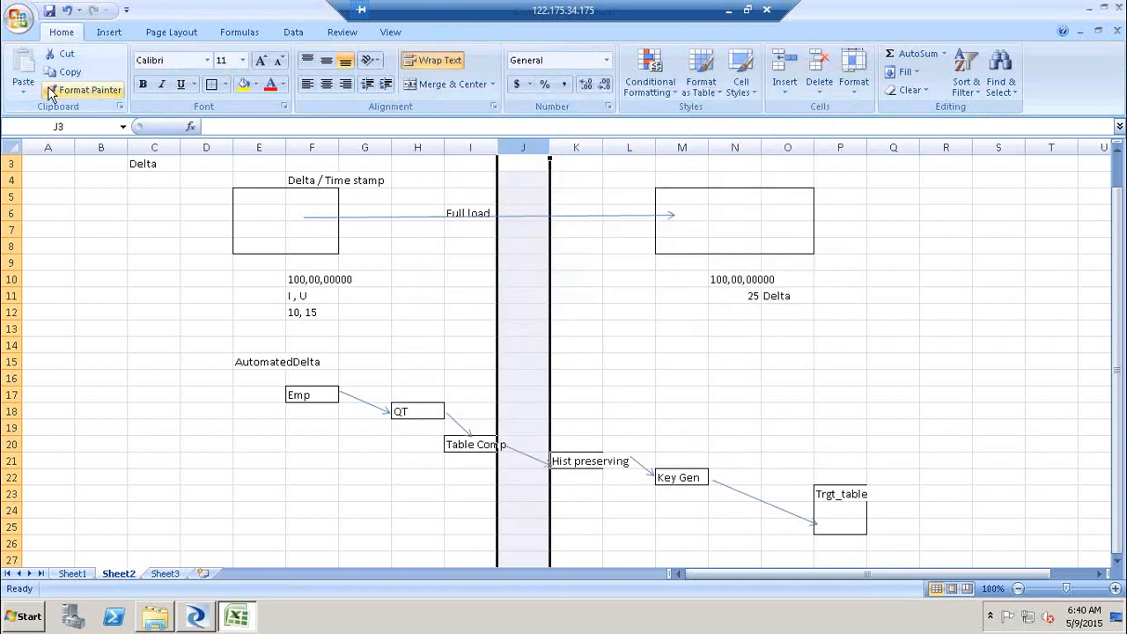
- Copy column J's formatting onto columns I and K with the Format Painter
click(83, 89)
click(473, 146)
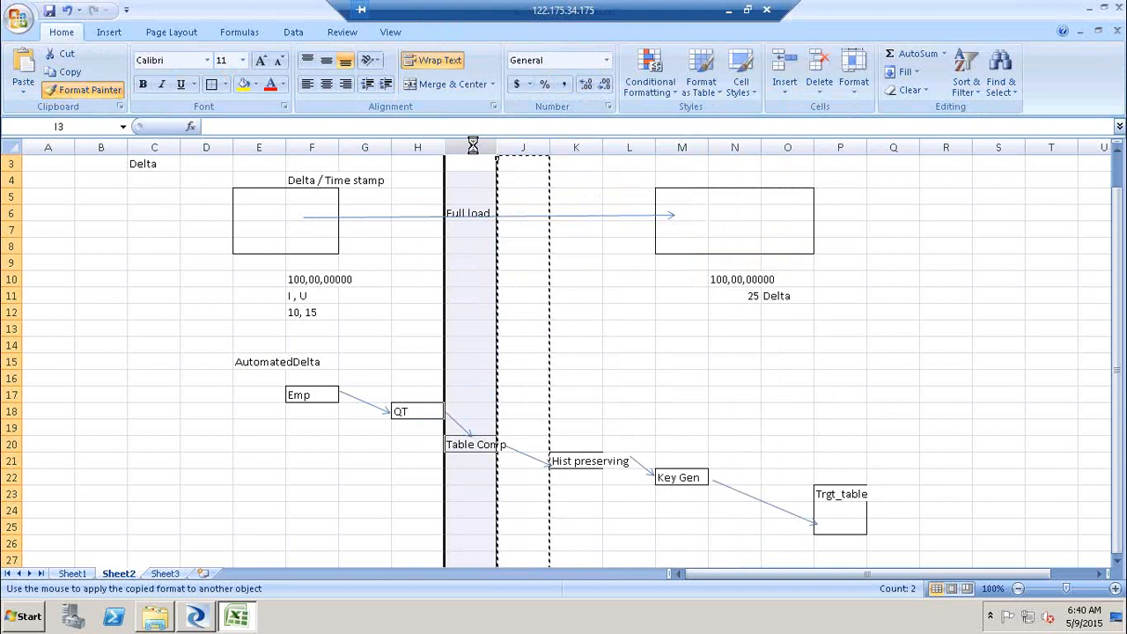
click(83, 89)
click(575, 146)
click(815, 293)
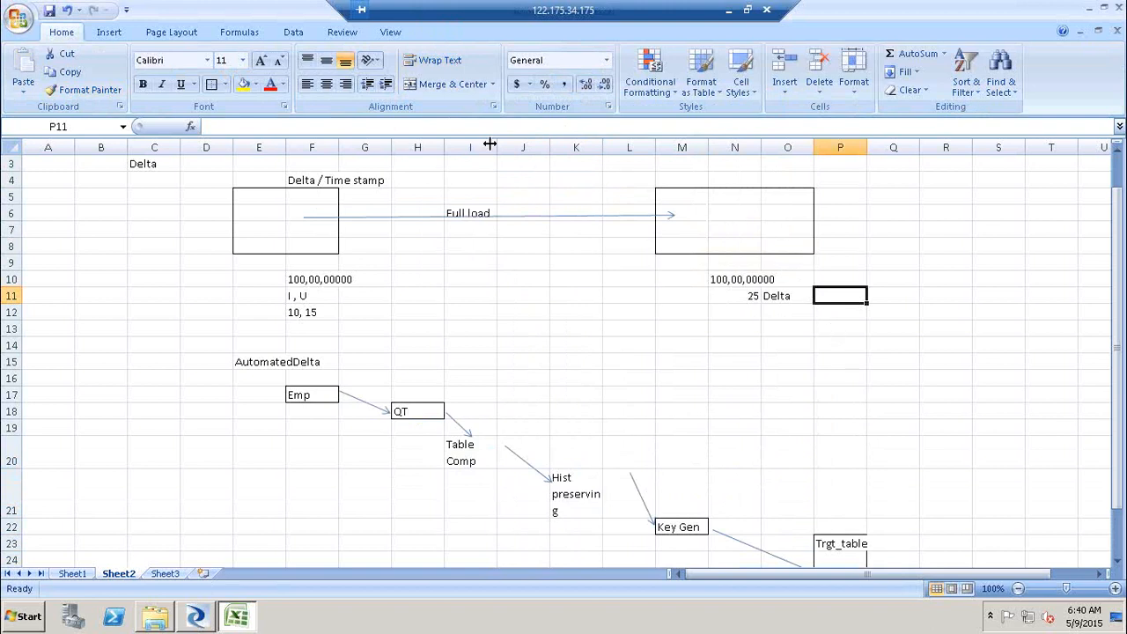
- Widen column I slightly
drag(497, 146, 503, 146)
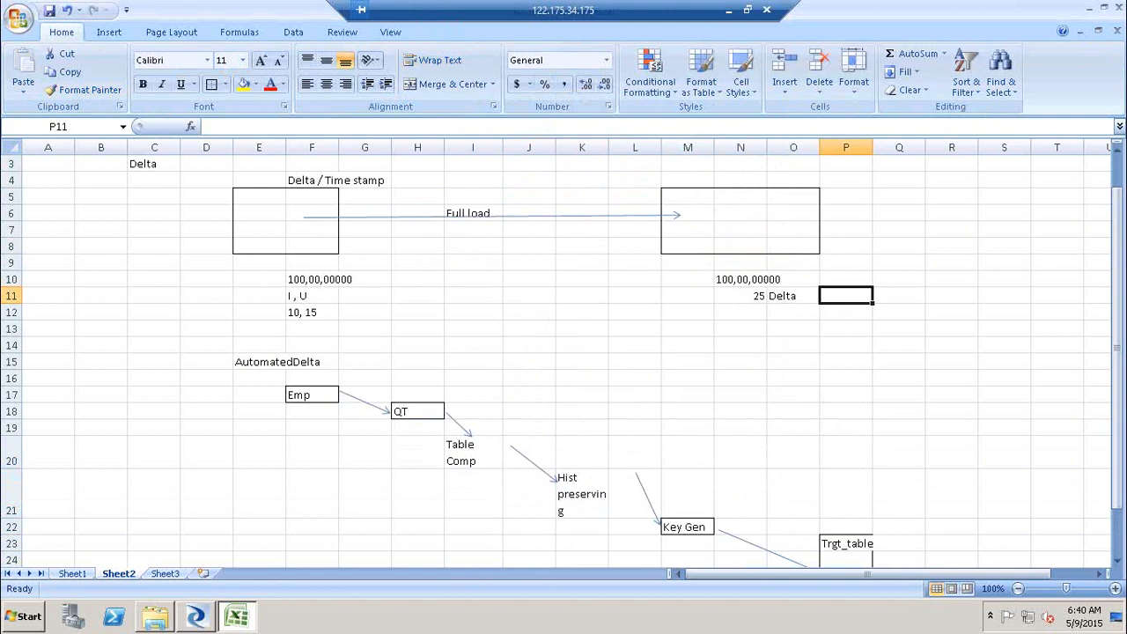
drag(1120, 338, 1121, 371)
click(476, 405)
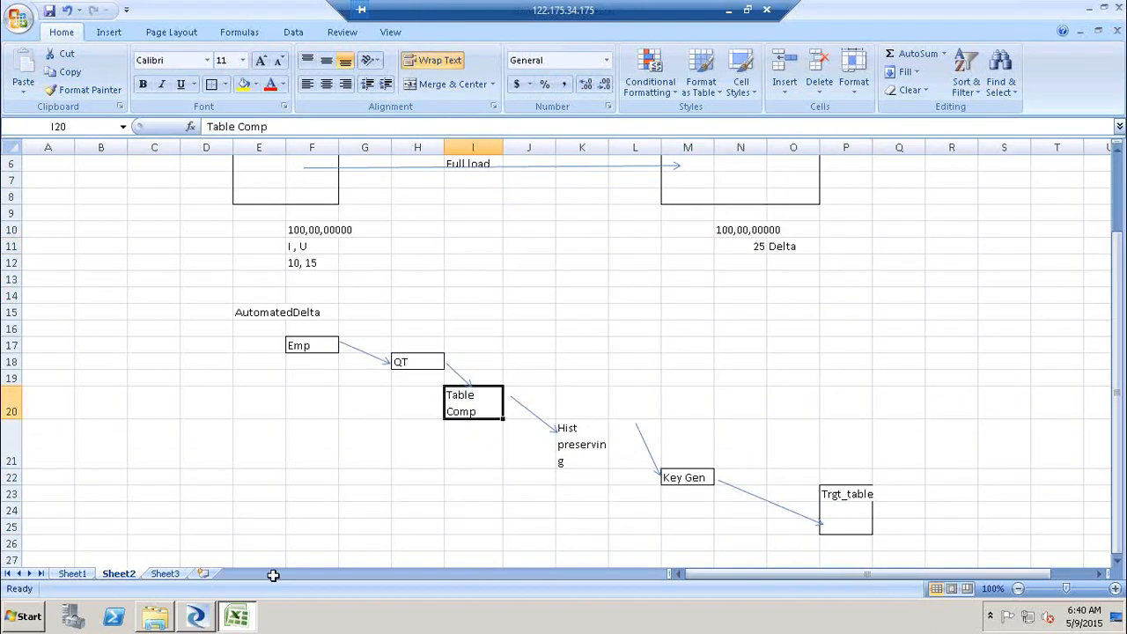
click(195, 619)
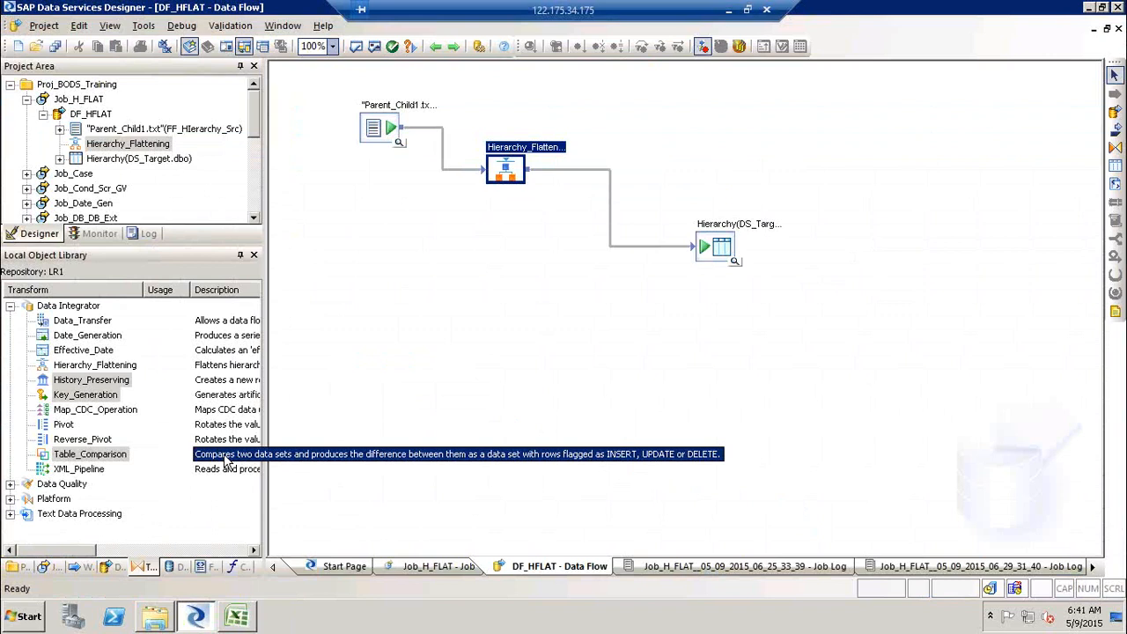
click(237, 618)
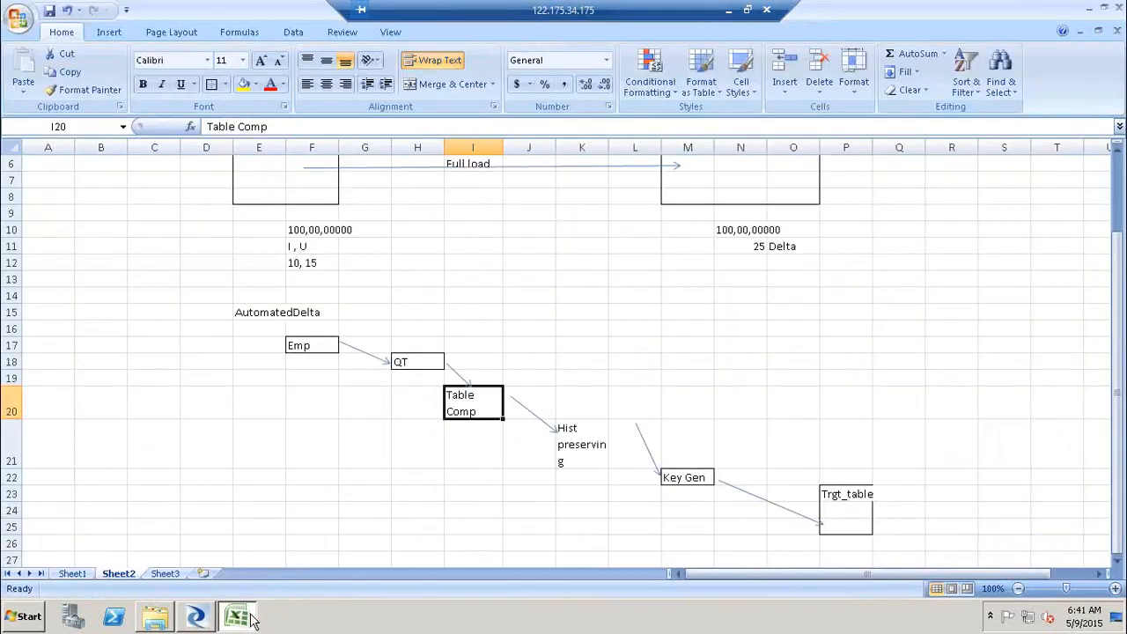
- Enter Table Comp in cell A1 of Sheet3
click(157, 575)
text(Table Comp)
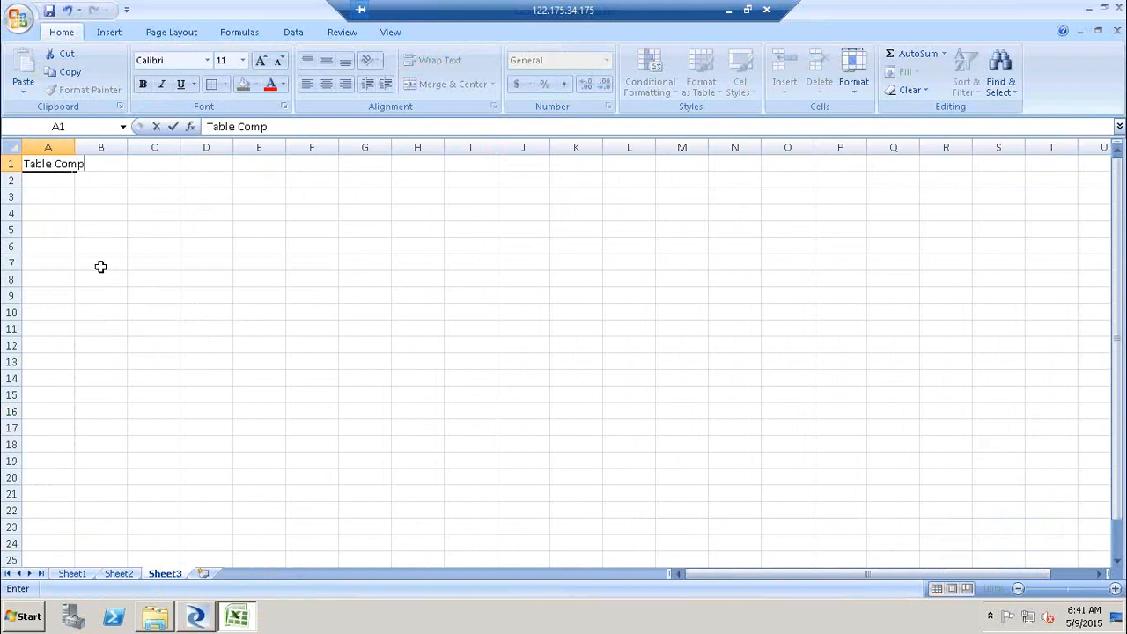
click(100, 266)
- Draw bordered boxes over cells C5:D8 and H7:I11
click(155, 222)
drag(172, 284, 206, 276)
click(212, 85)
drag(402, 267, 464, 321)
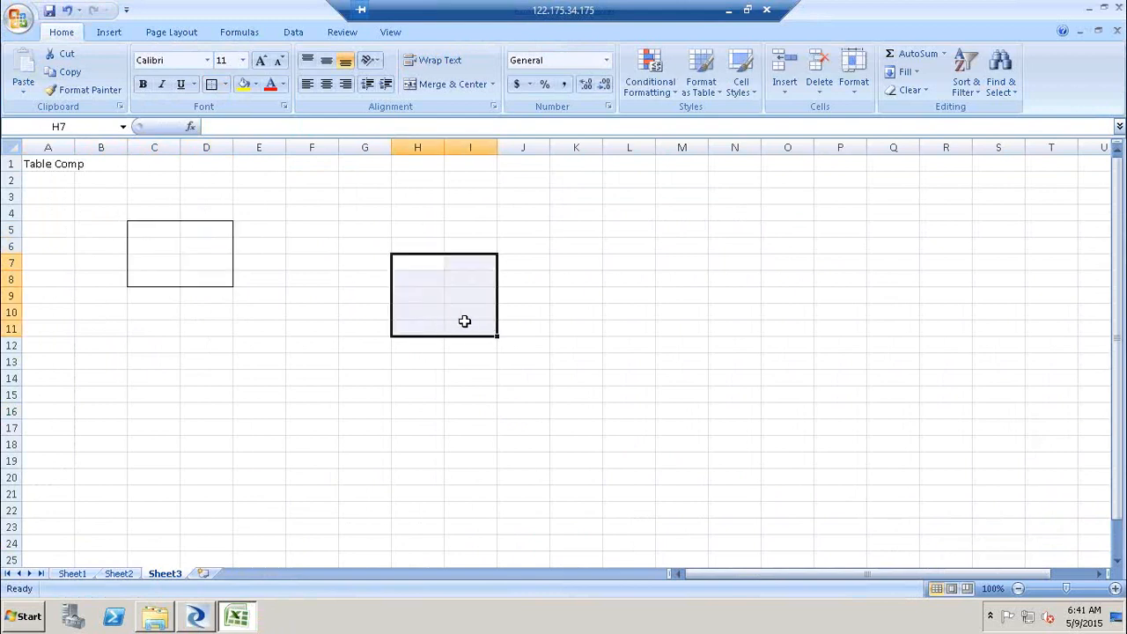
click(216, 90)
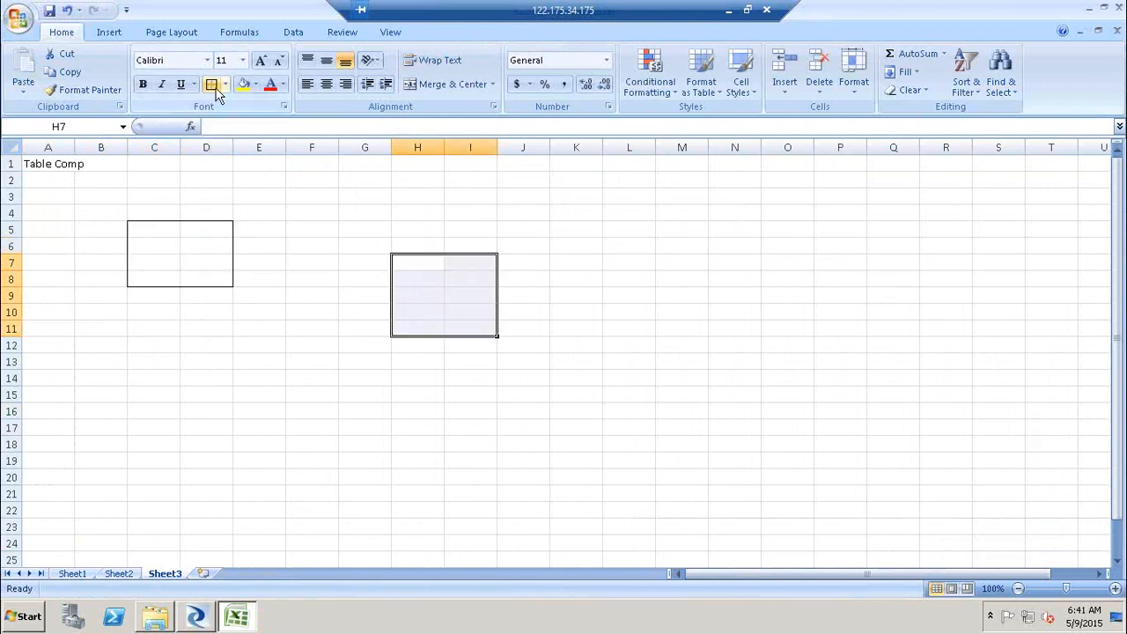
- Place the History_Preserving, Key_Generation and Table_Comparison transforms into the DF_HFLAT data flow
key(alt+Tab)
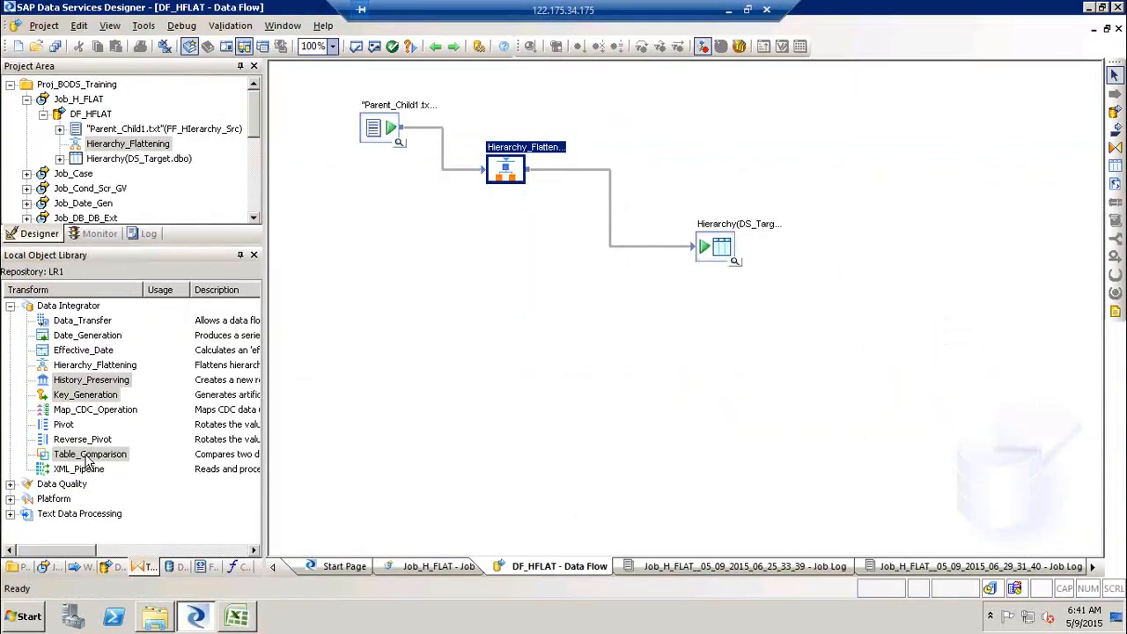
drag(58, 456, 493, 330)
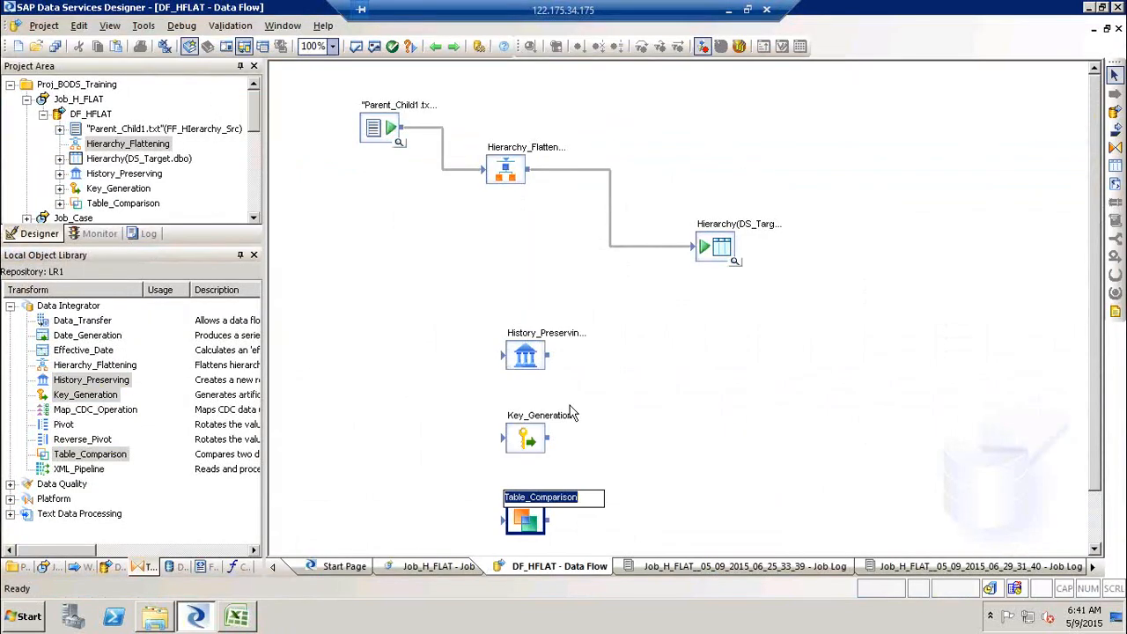
- Delete the History_Preserving and Key_Generation transforms from the data flow
click(570, 414)
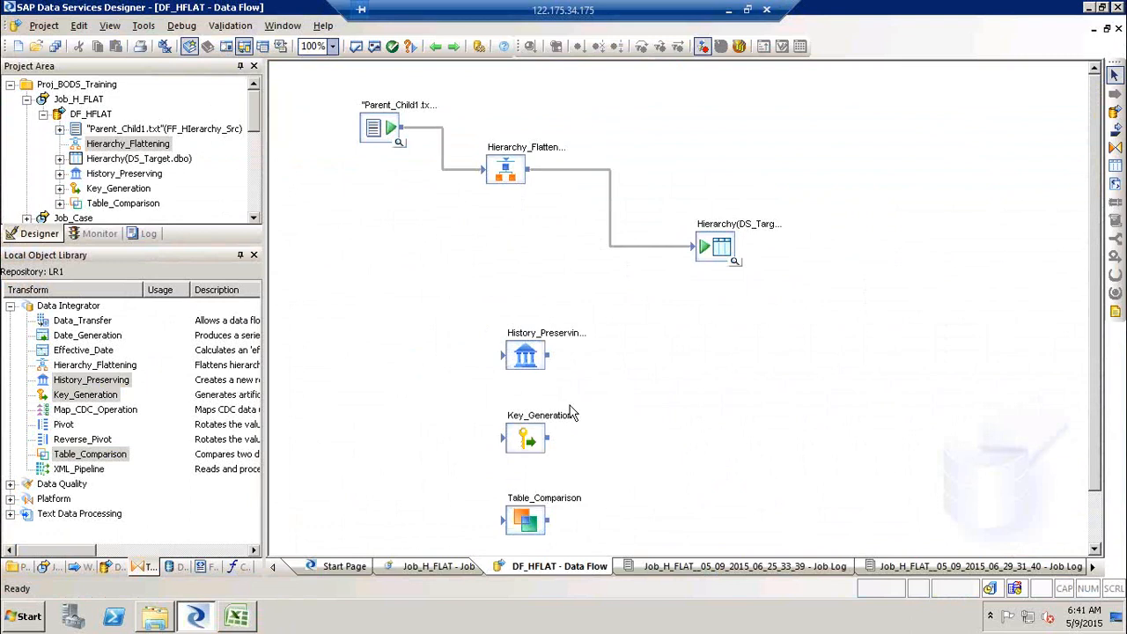
click(527, 352)
click(525, 443)
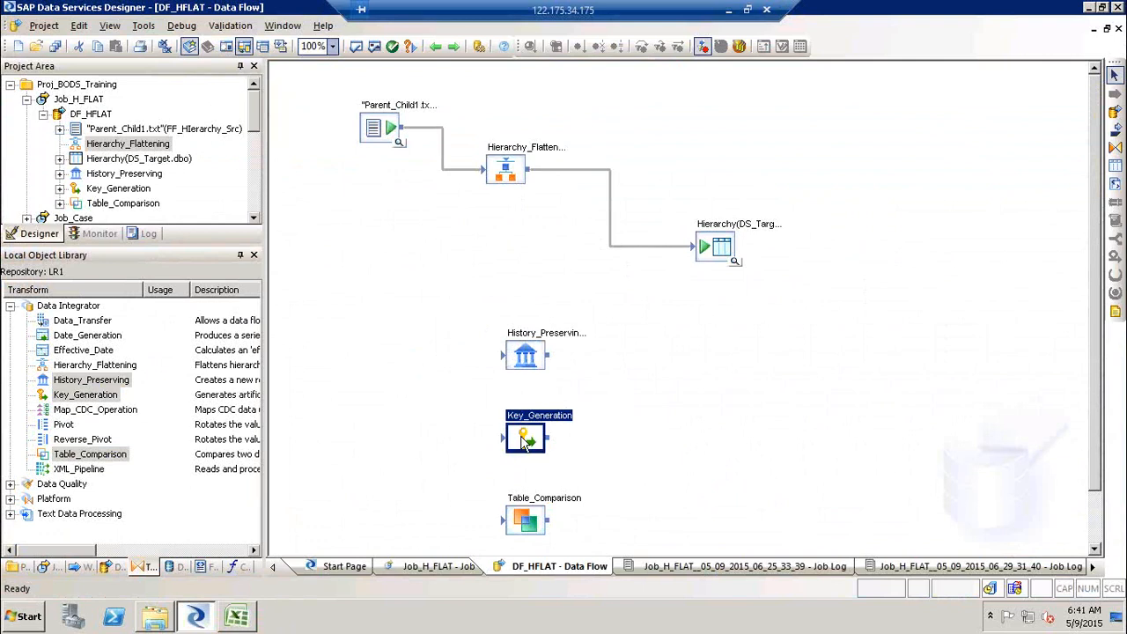
ctrl+click(526, 355)
key(Delete)
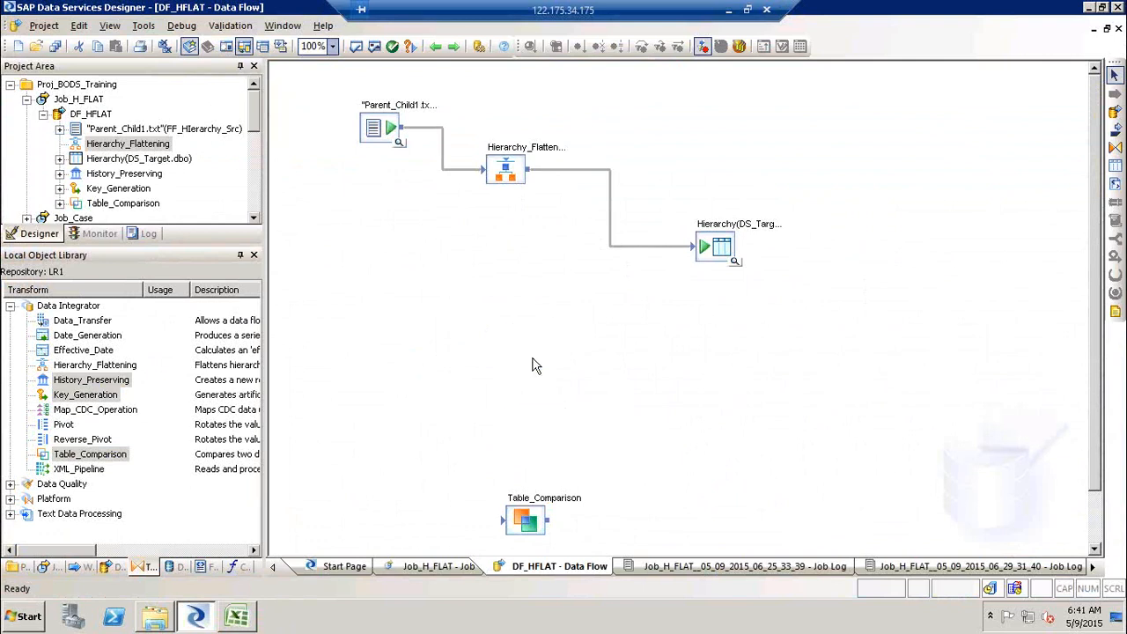
- Reposition the Table_Comparison transform higher in the DF_HFLAT data flow
drag(526, 520, 470, 339)
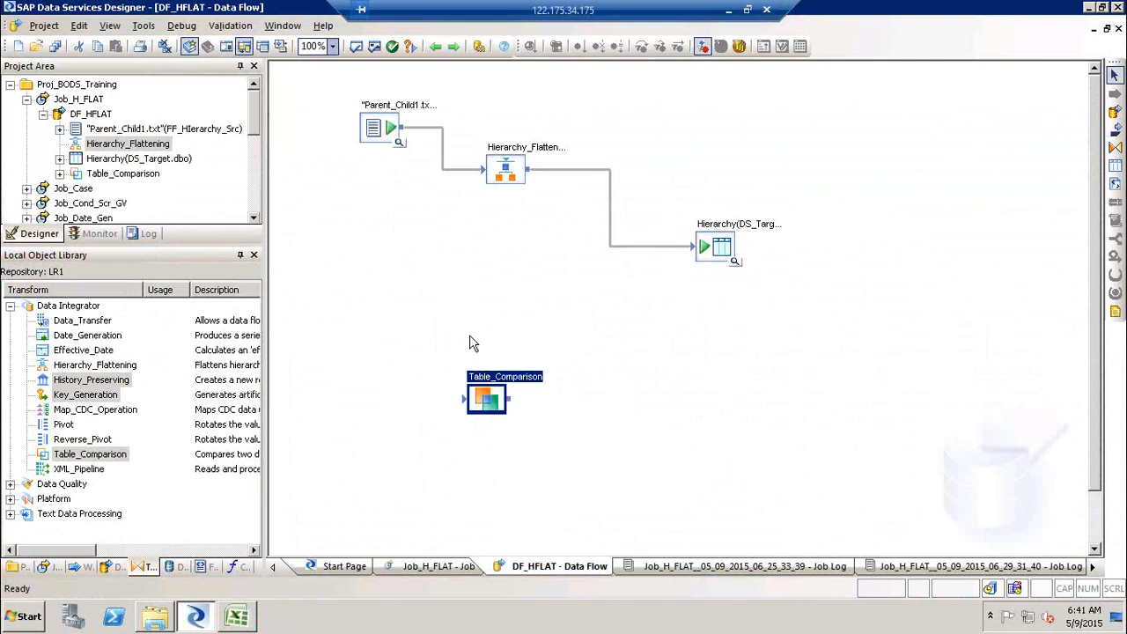
click(555, 374)
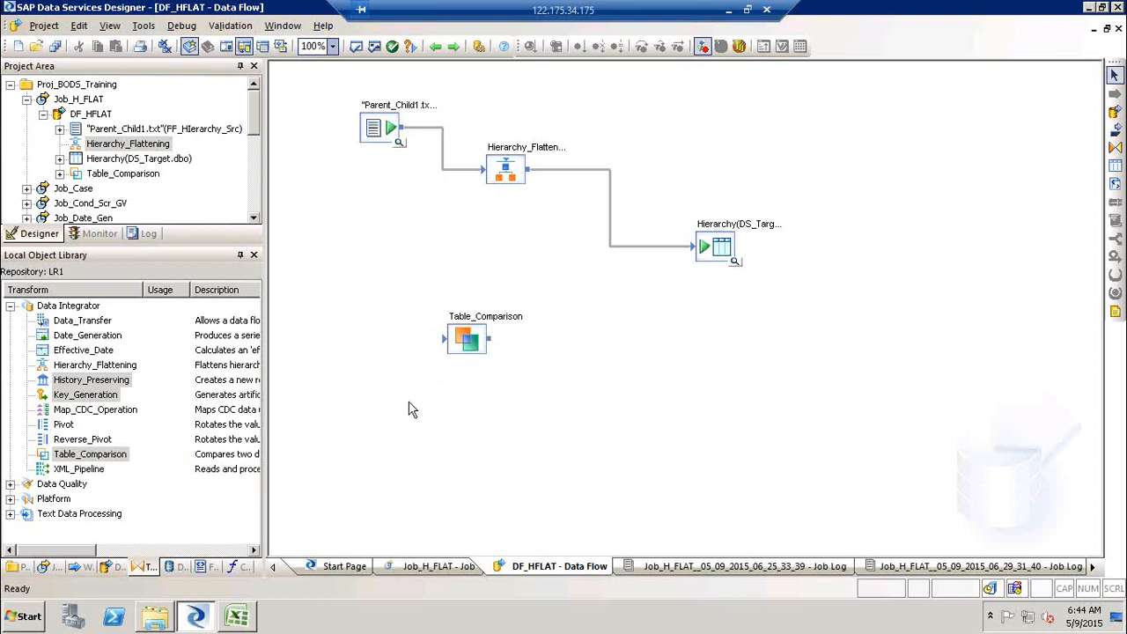
click(475, 351)
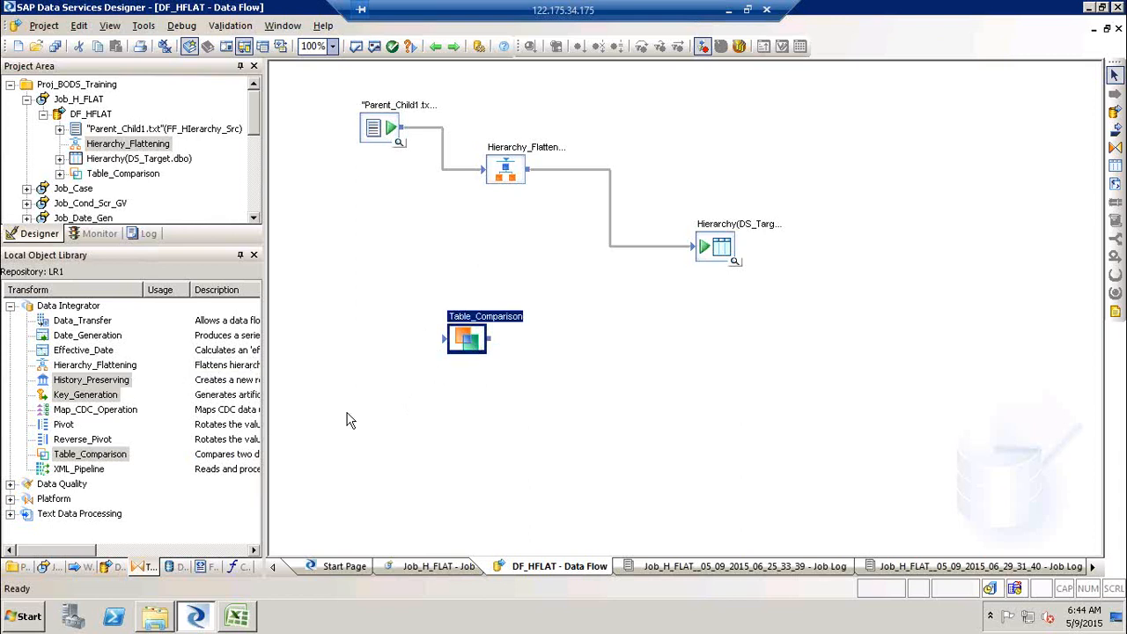
click(390, 437)
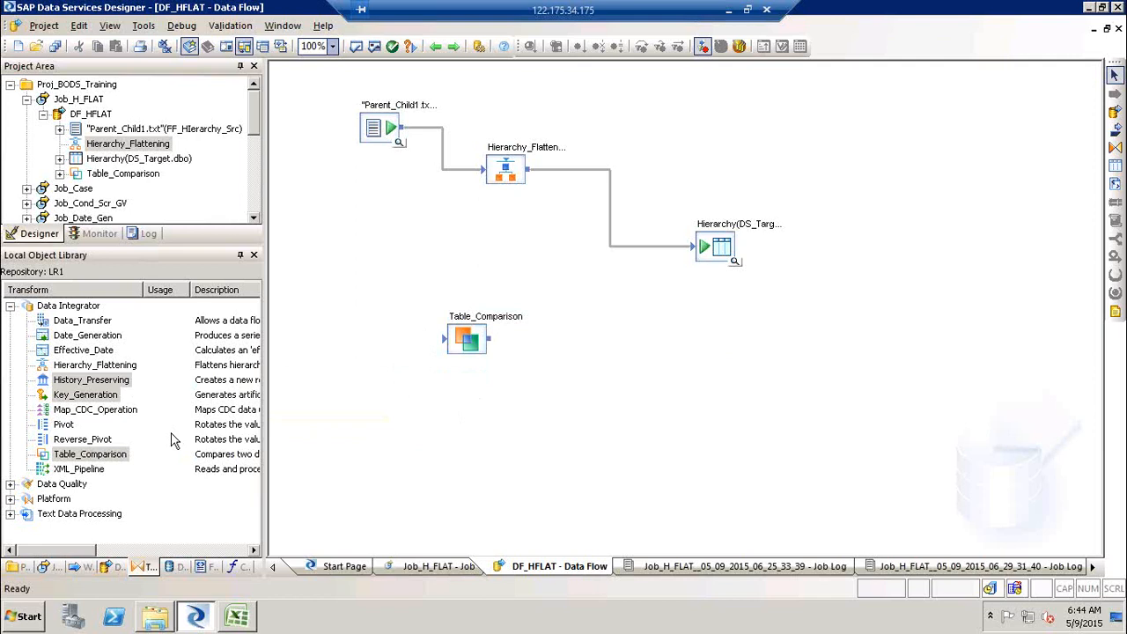
- Add a History_Preserving transform, then select it together with Table_Comparison and delete both from the data flow
click(90, 382)
drag(88, 385, 598, 372)
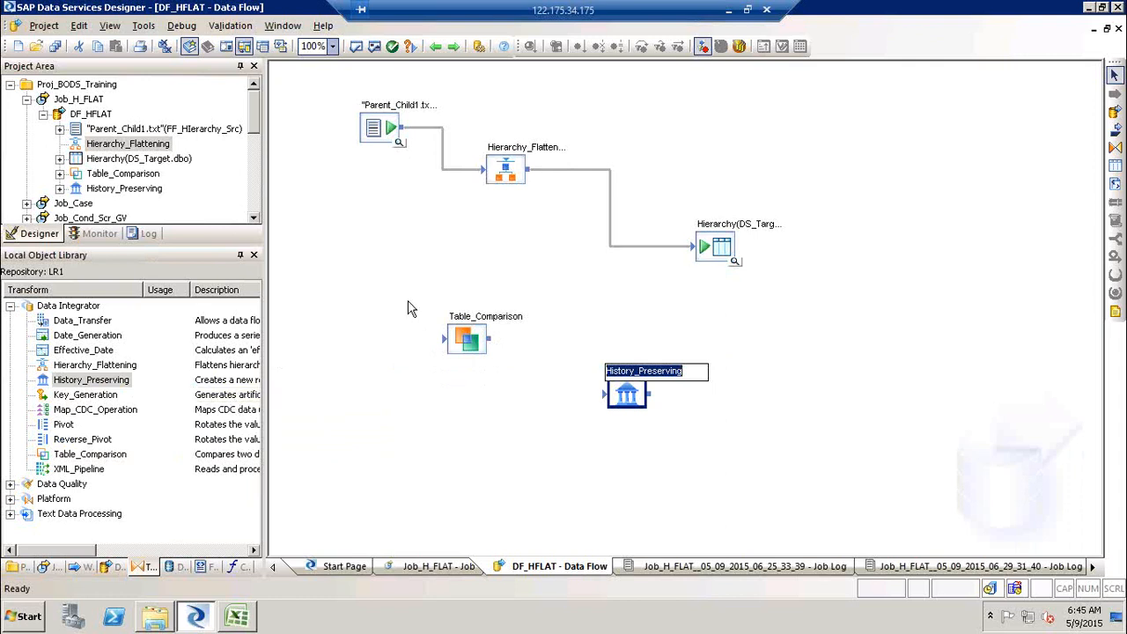
click(395, 278)
drag(394, 277, 764, 519)
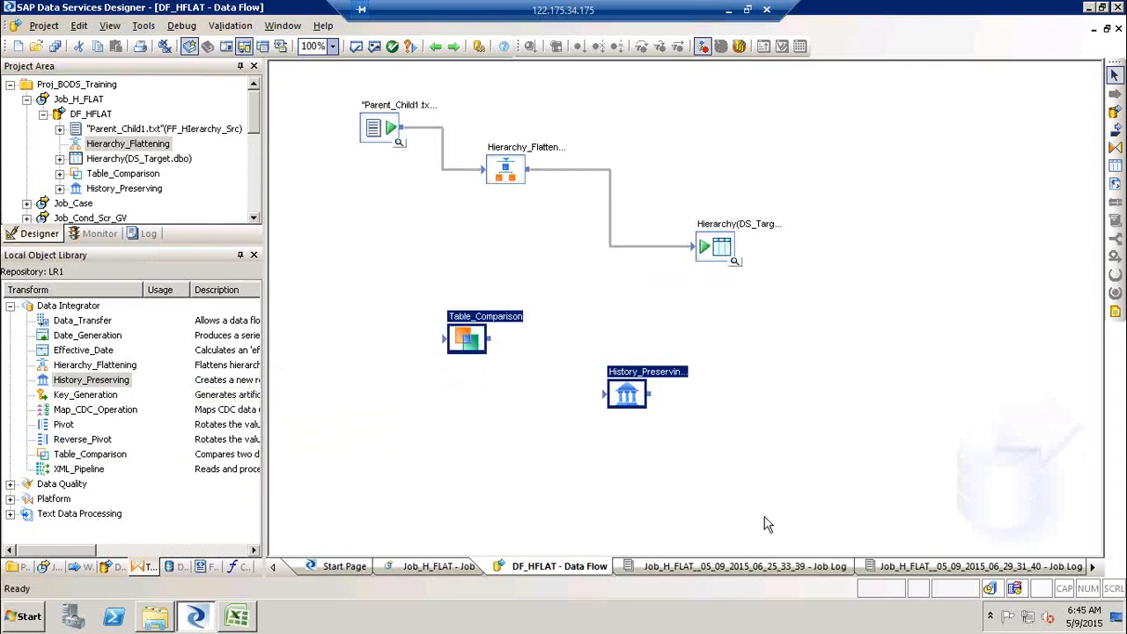
key(Delete)
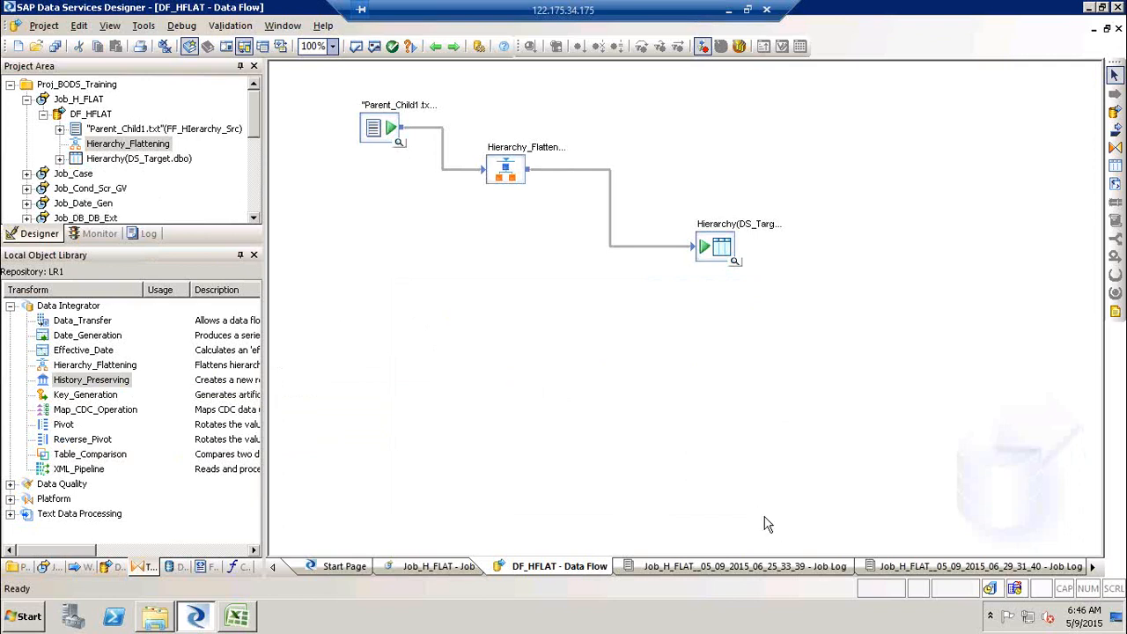
- Collapse the DF_HFLAT job tree and create a new batch job named Job_HP in Proj_BODS_Training
click(43, 113)
click(27, 100)
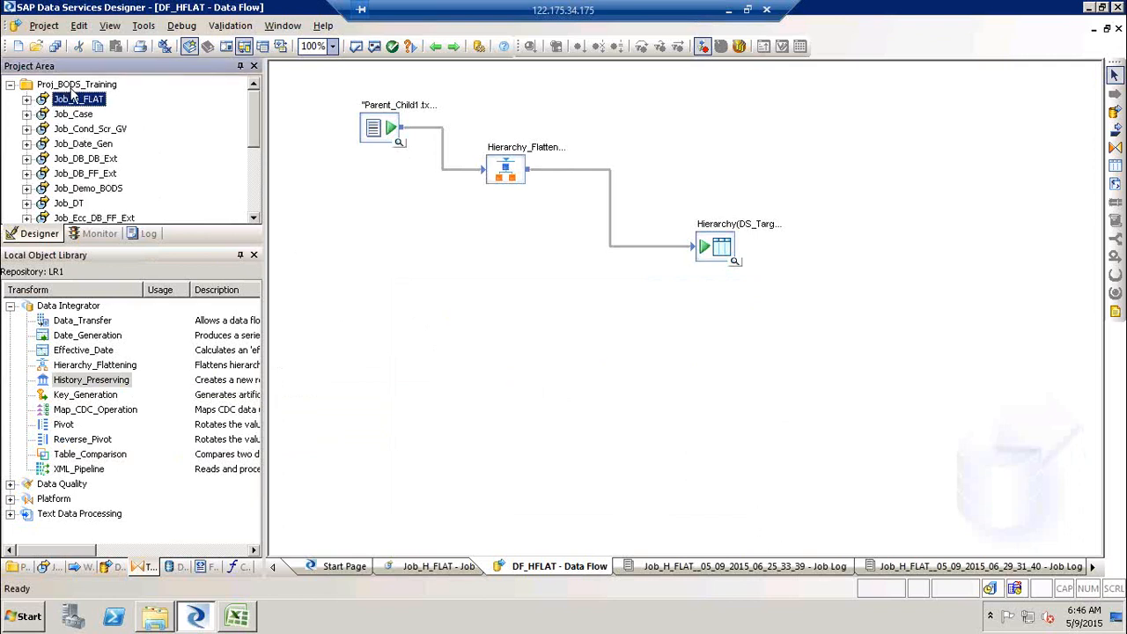
right_click(80, 86)
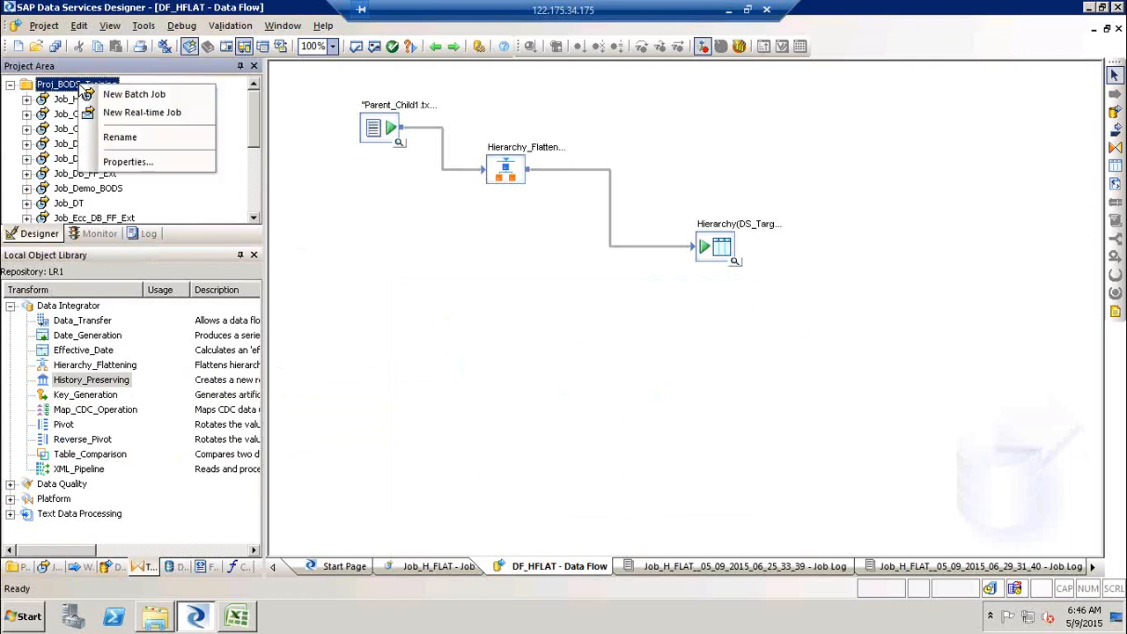
click(121, 95)
text(Job_HP)
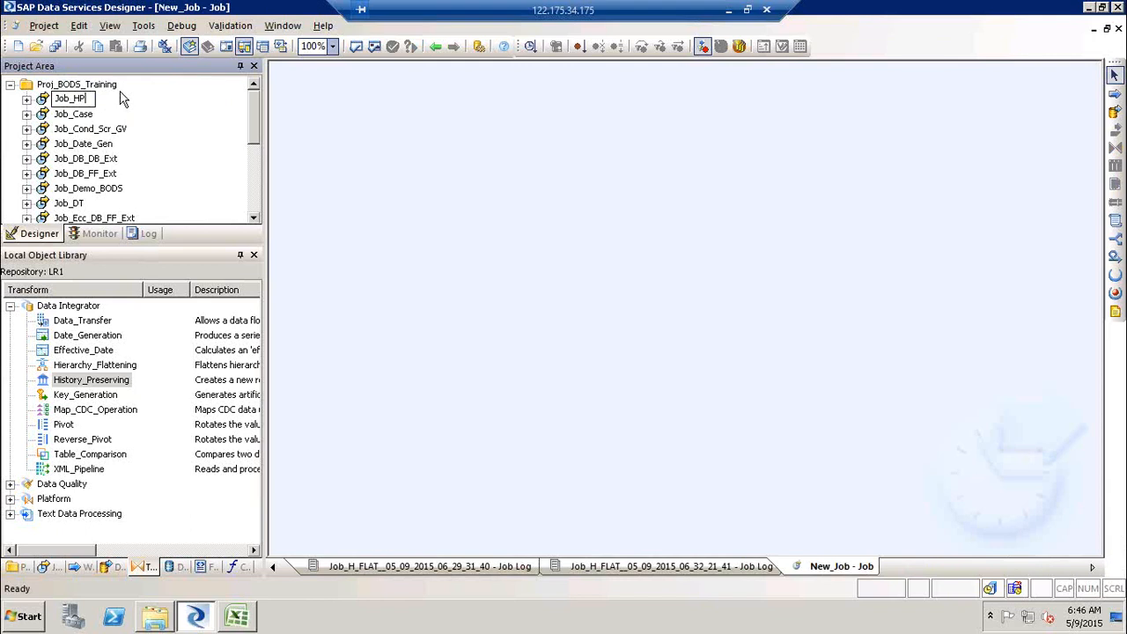
key(Return)
- Add a data flow named DF_HP to Job_HP and open it
click(1115, 111)
click(613, 203)
text(DF_HP)
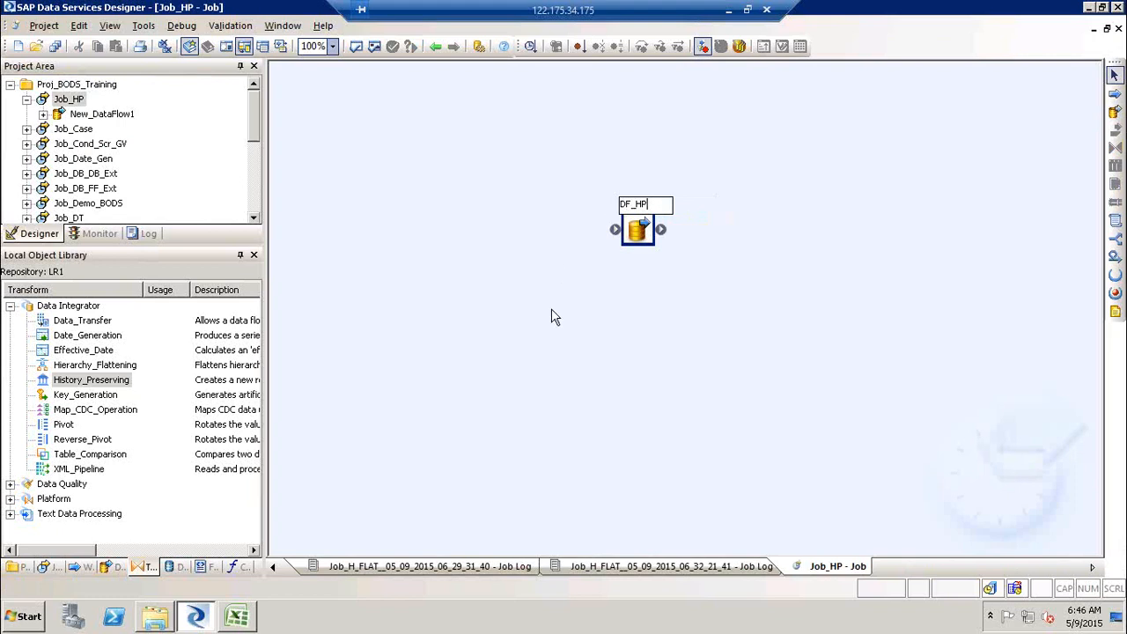
click(553, 312)
double_click(638, 204)
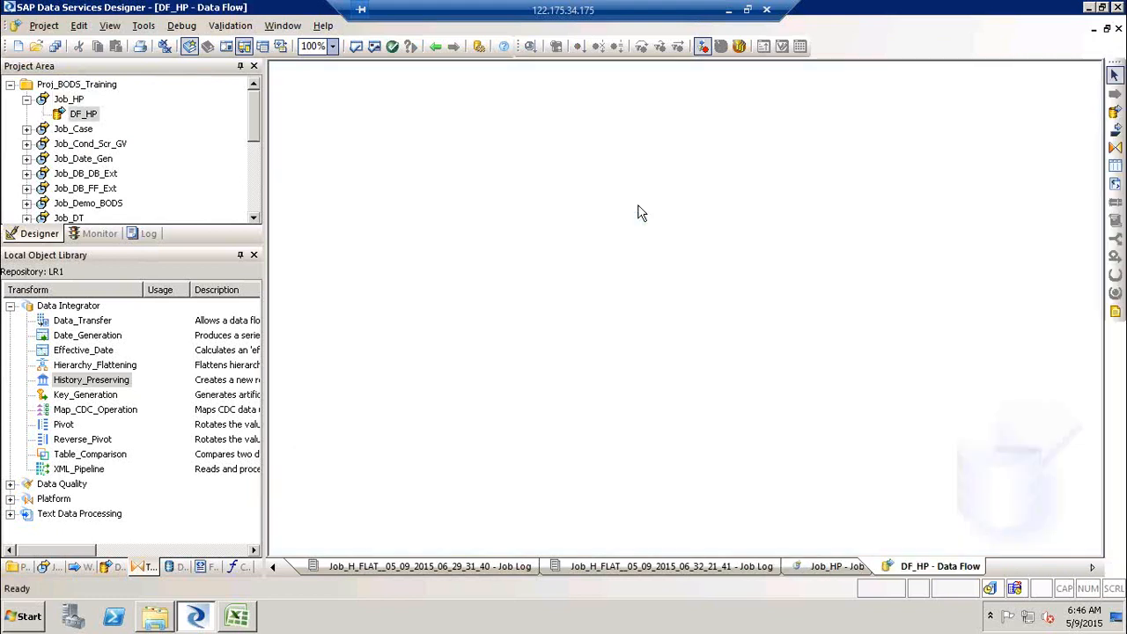
- Inspect the contents of the FF_Customers text file in the desktop SourceFF folder, then return to Designer
click(209, 567)
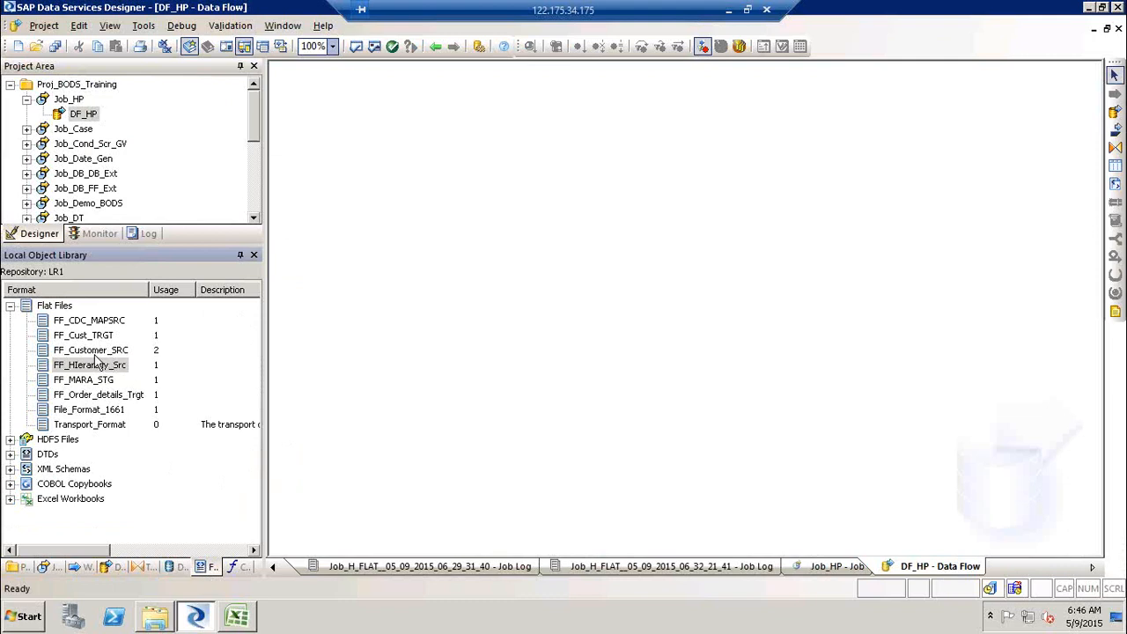
key(super+d)
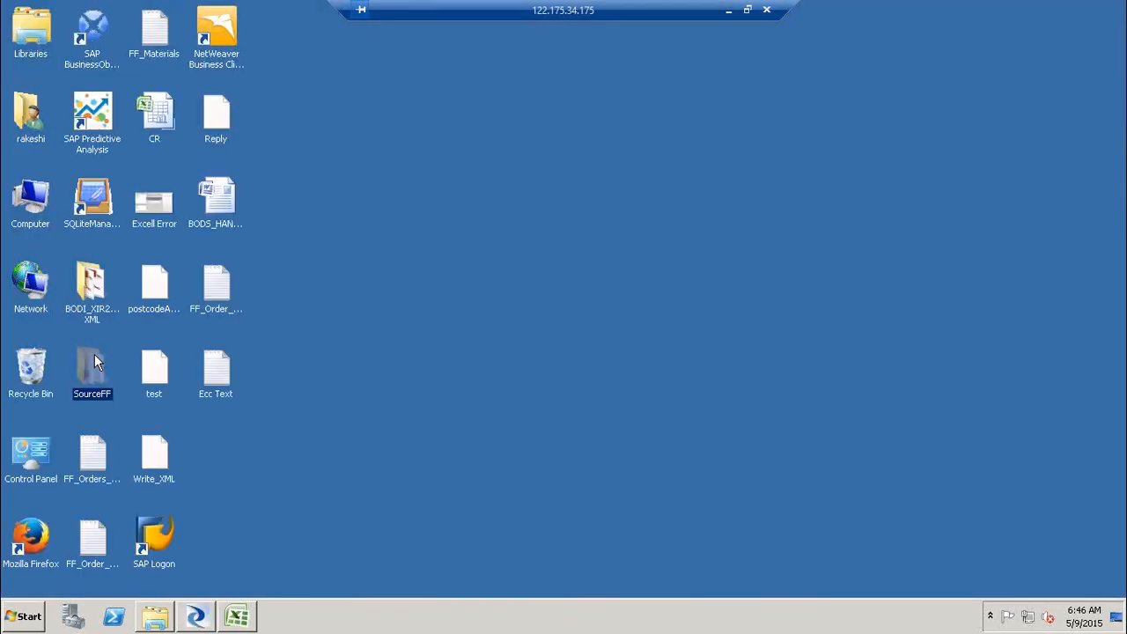
double_click(82, 370)
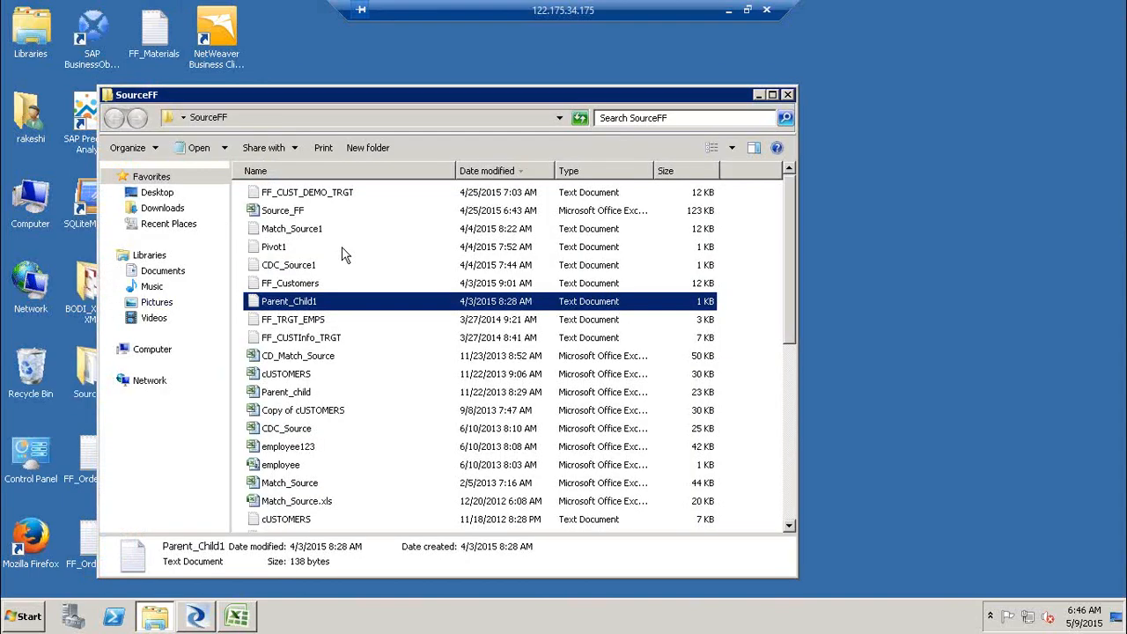
double_click(315, 283)
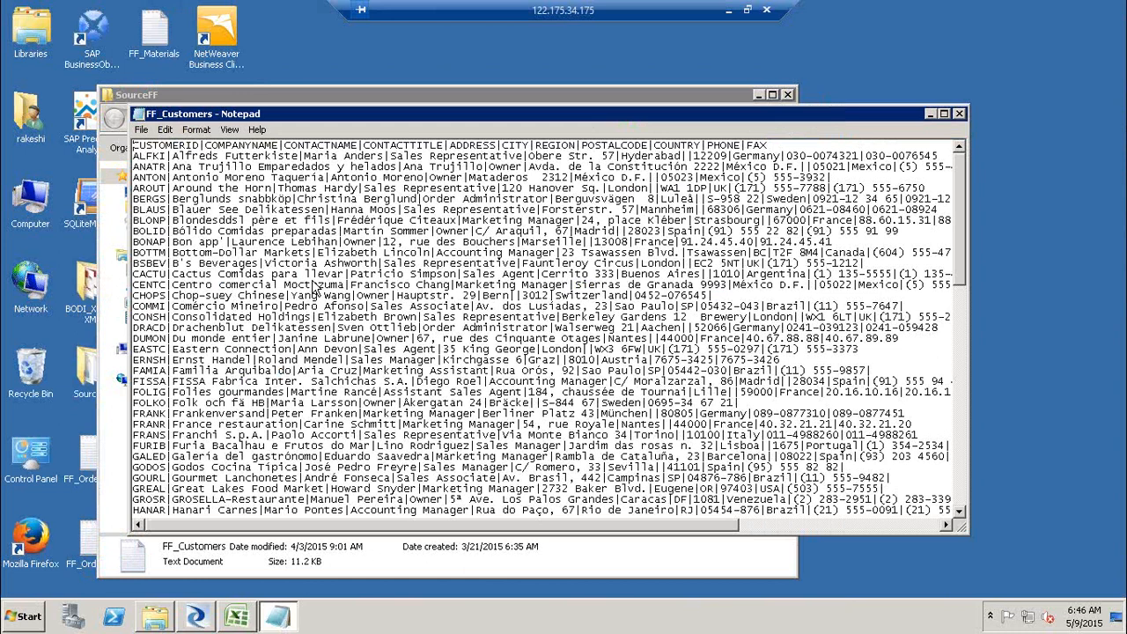
click(960, 113)
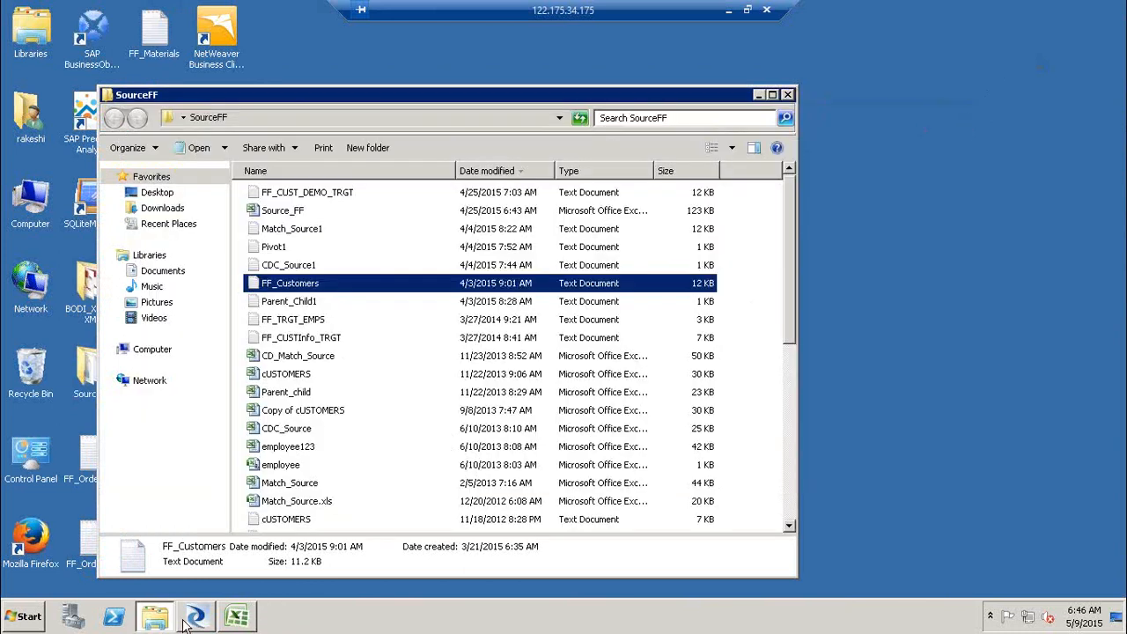
click(194, 618)
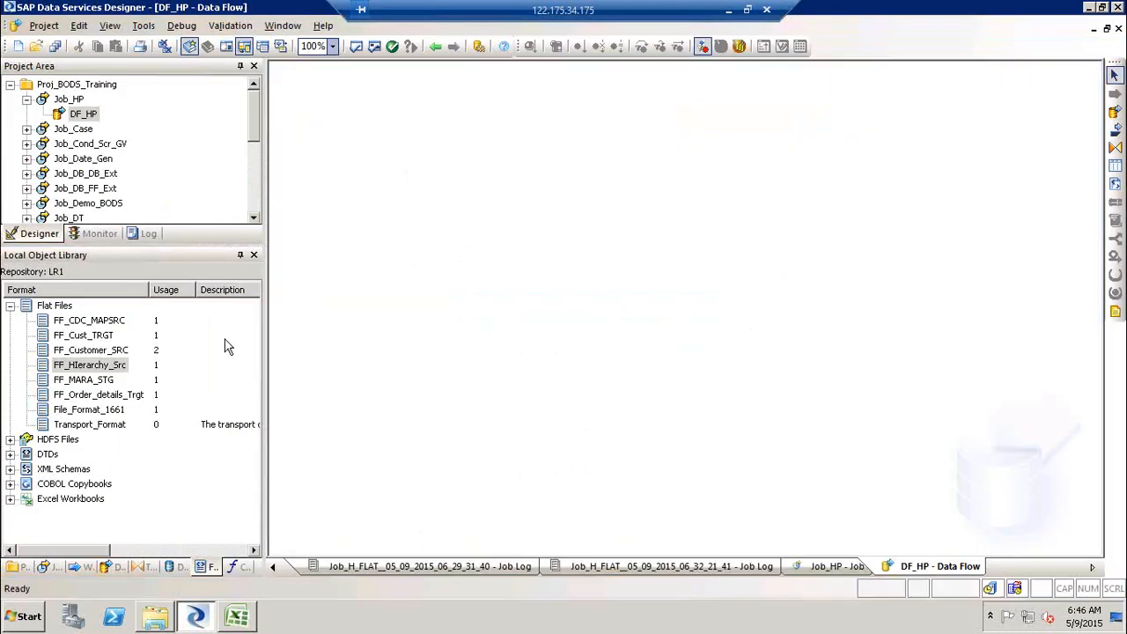
- Add the FF_Customer_SRC flat file format as a source in DF_HP and preview its data
drag(88, 350, 384, 180)
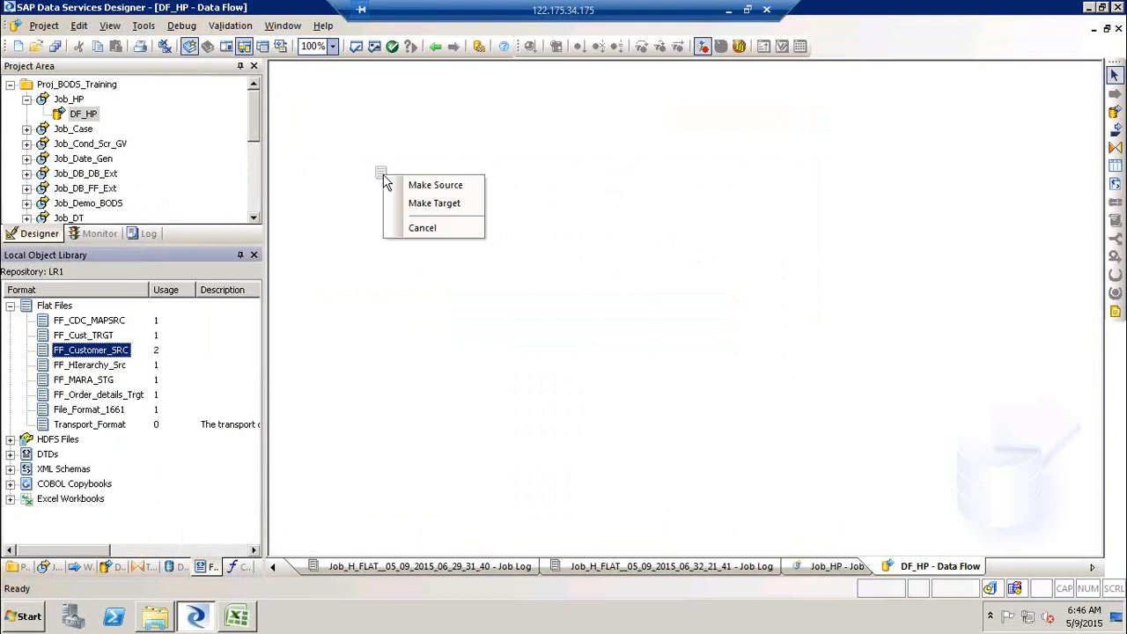
click(422, 186)
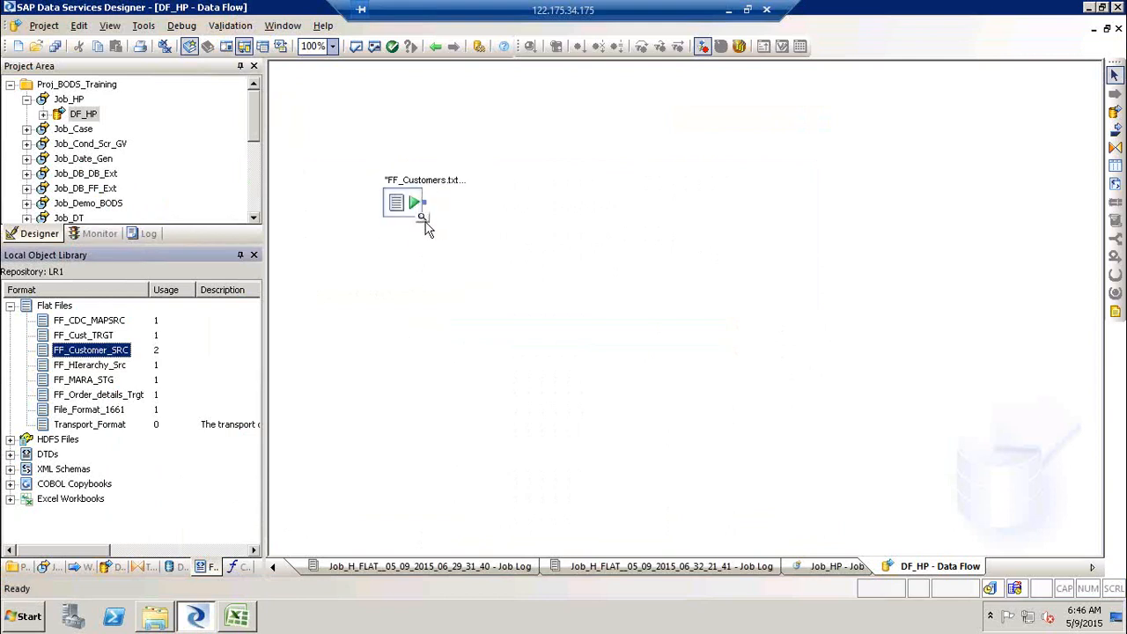
click(424, 220)
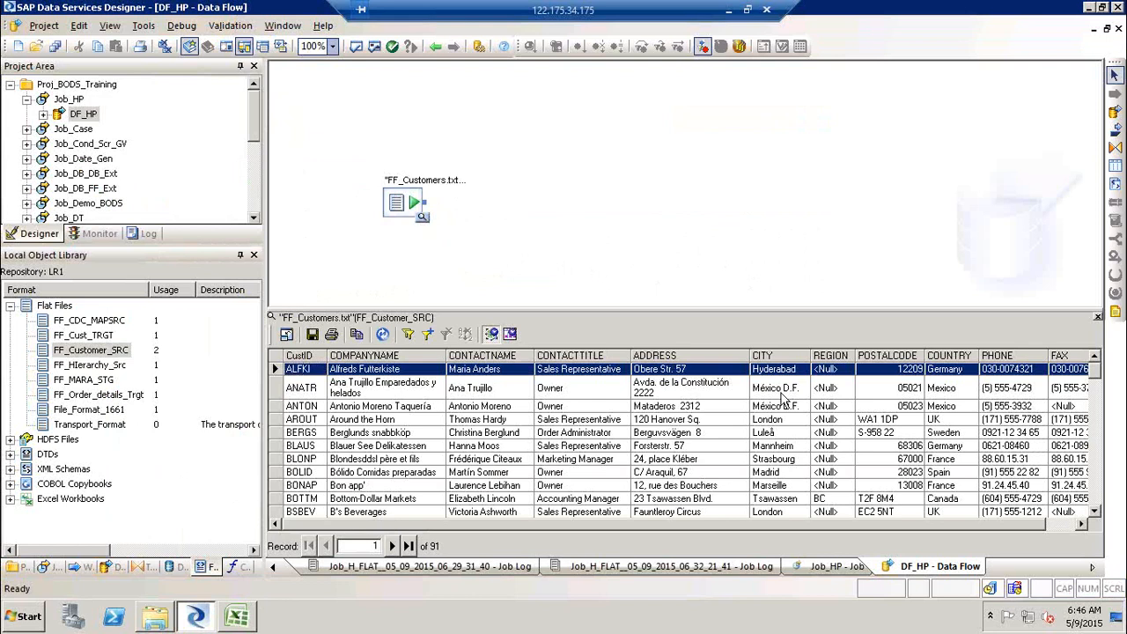
click(800, 369)
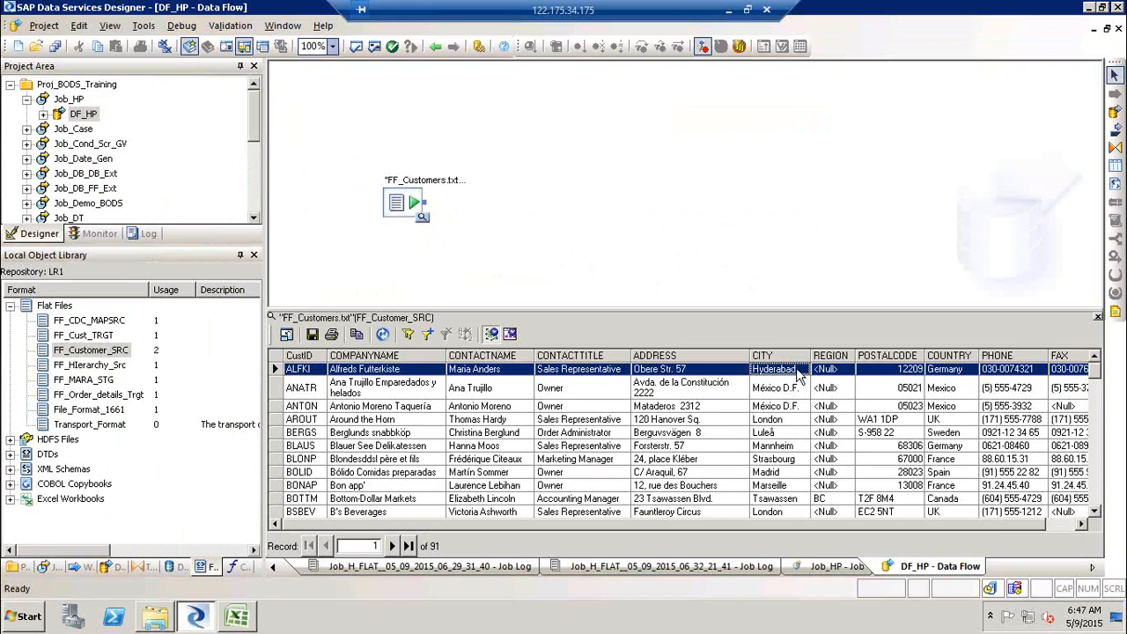
click(1097, 317)
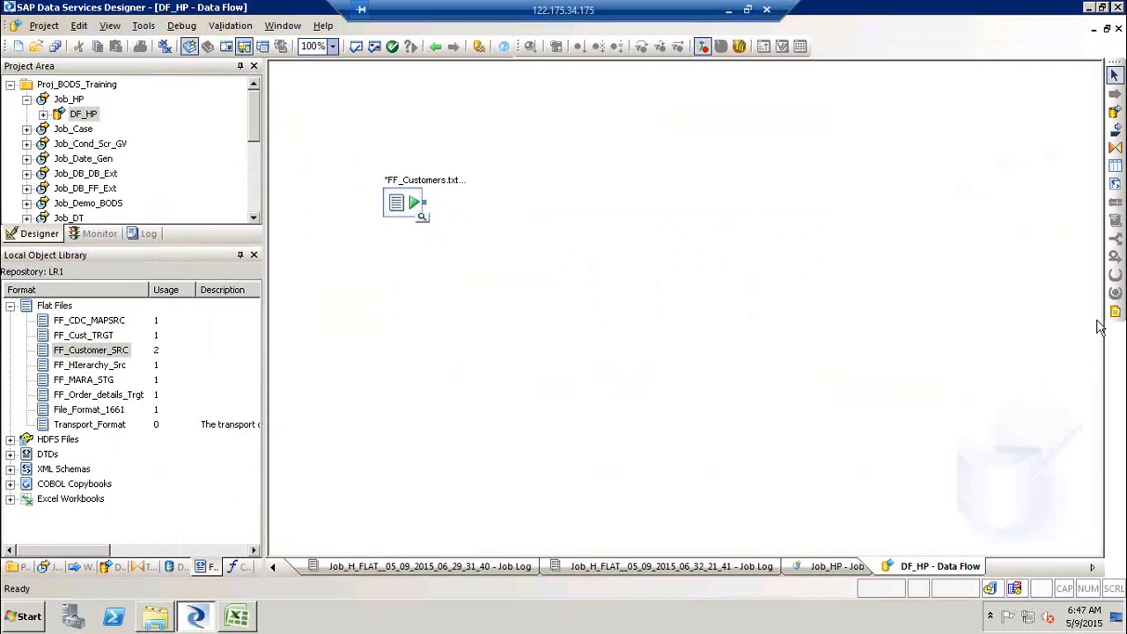
- Open the FF_Customers source file editor to review its schema, then navigate back to the DF_HP data flow
click(175, 569)
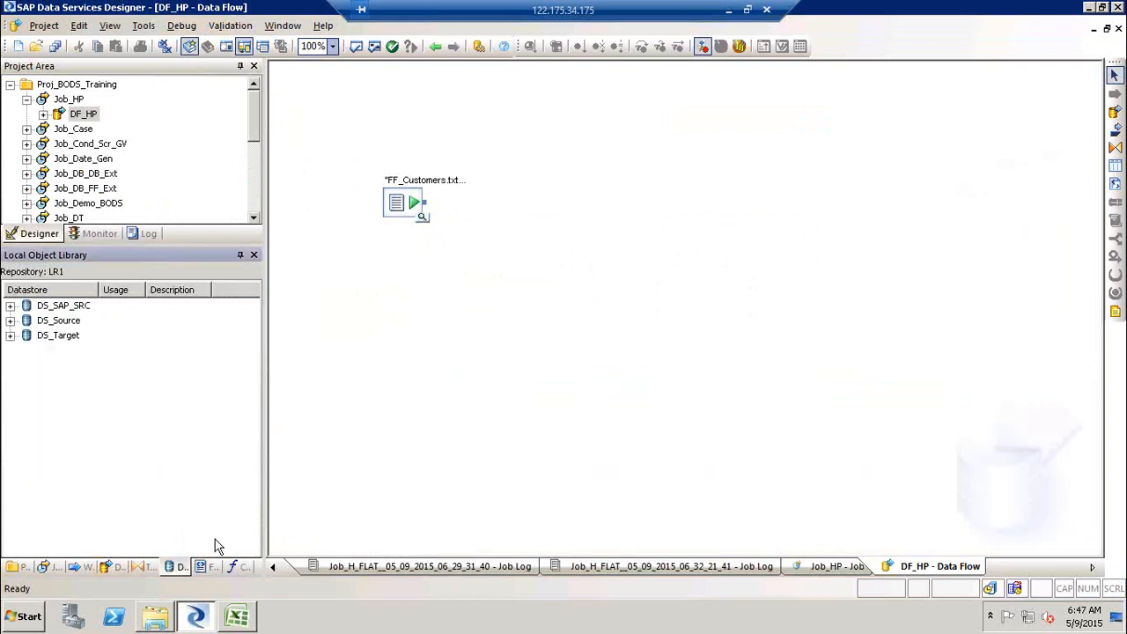
double_click(440, 186)
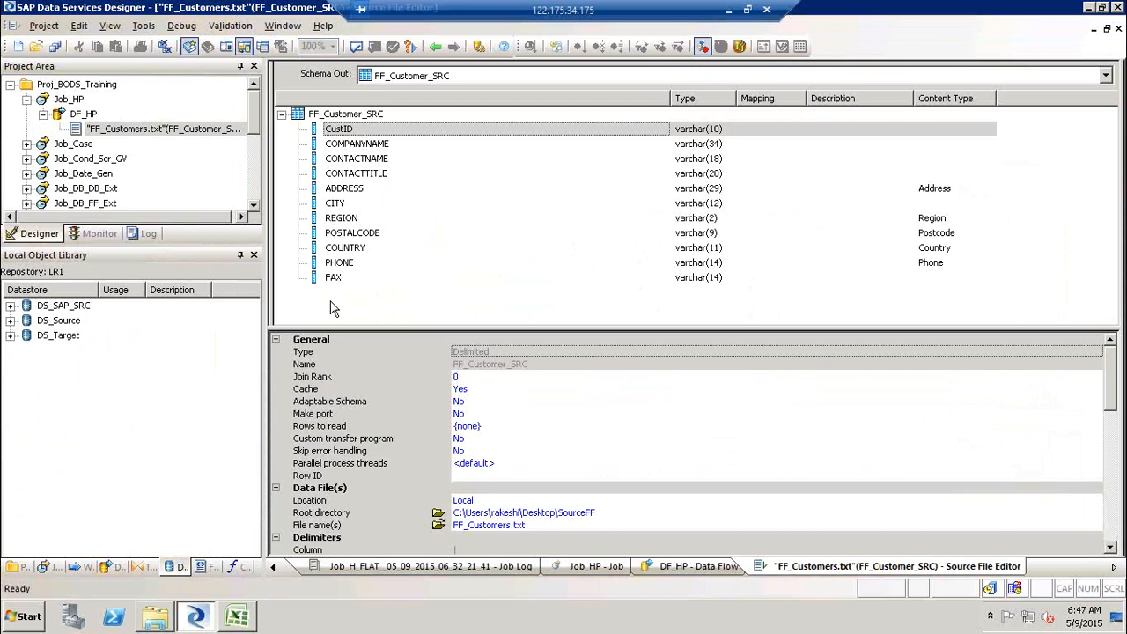
click(434, 46)
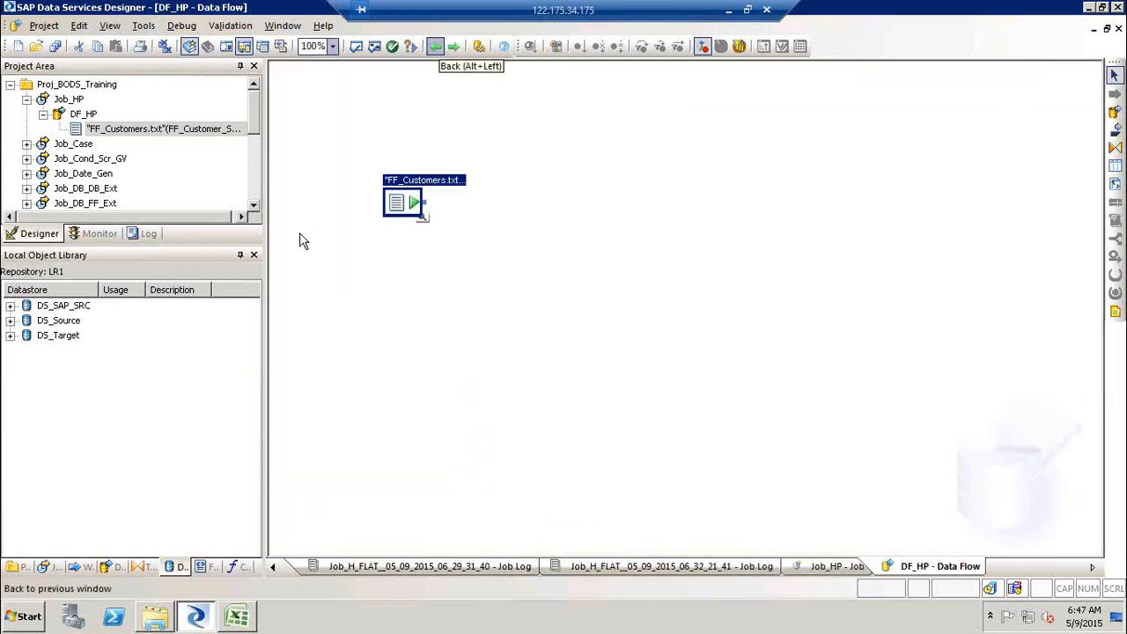
click(436, 47)
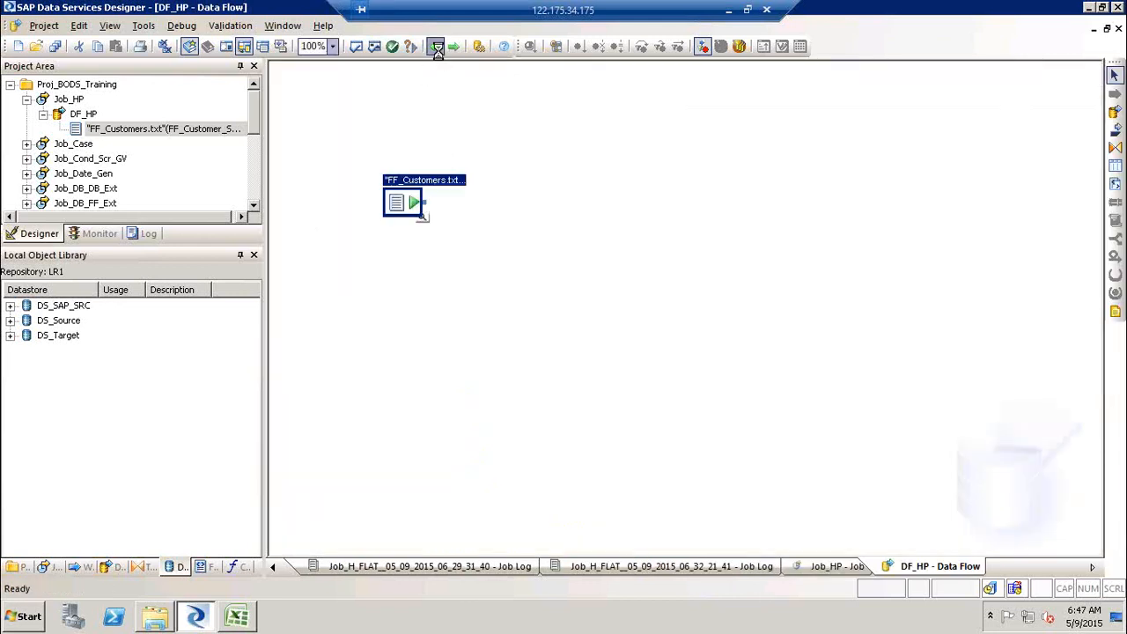
click(453, 46)
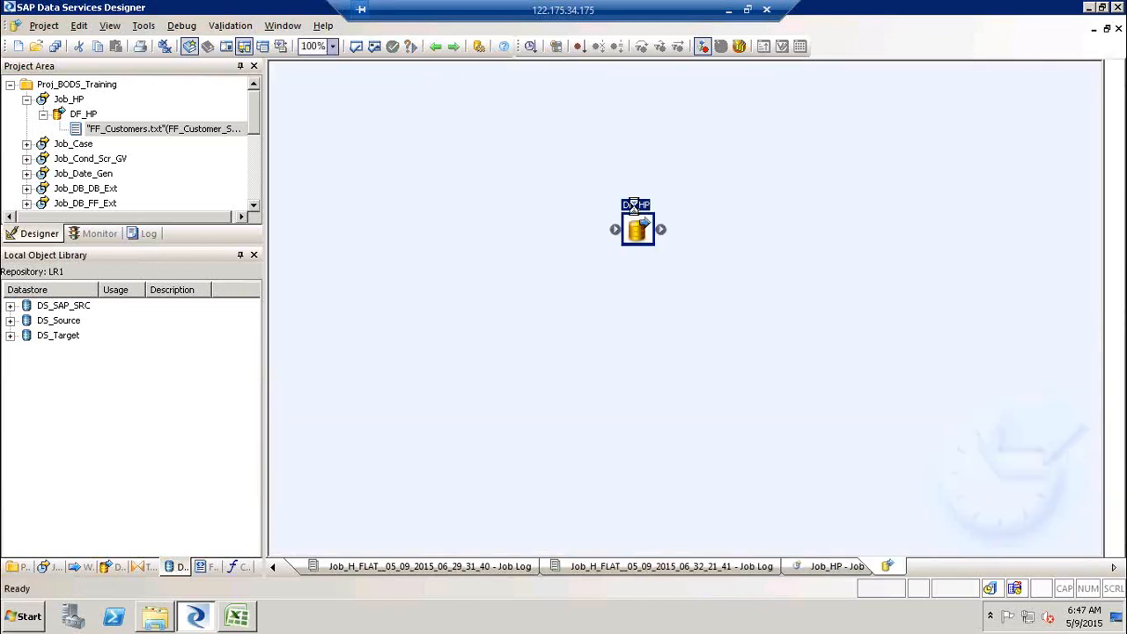
click(148, 567)
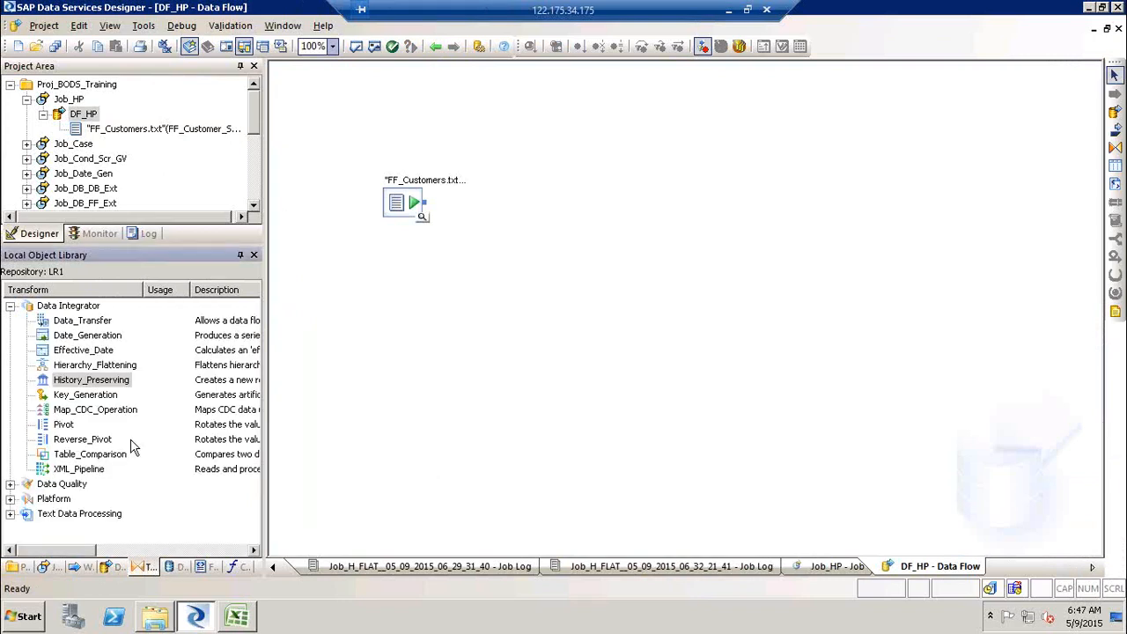
- Place a History_Preserving transform into the DF_HP data flow beside the FF_Customers source
click(101, 384)
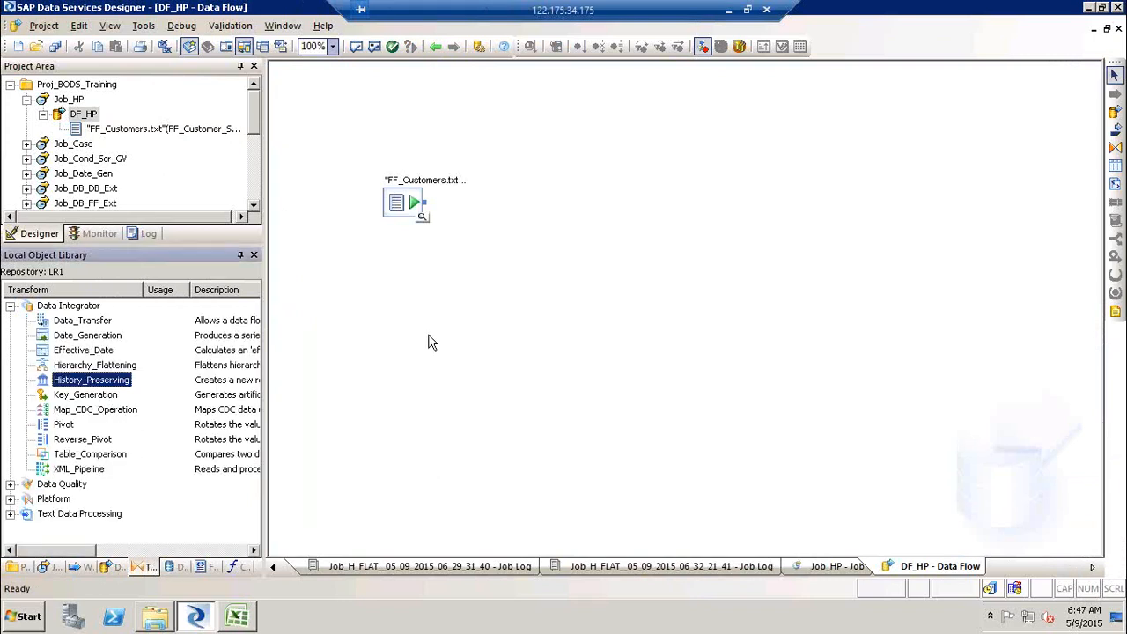
right_click(119, 390)
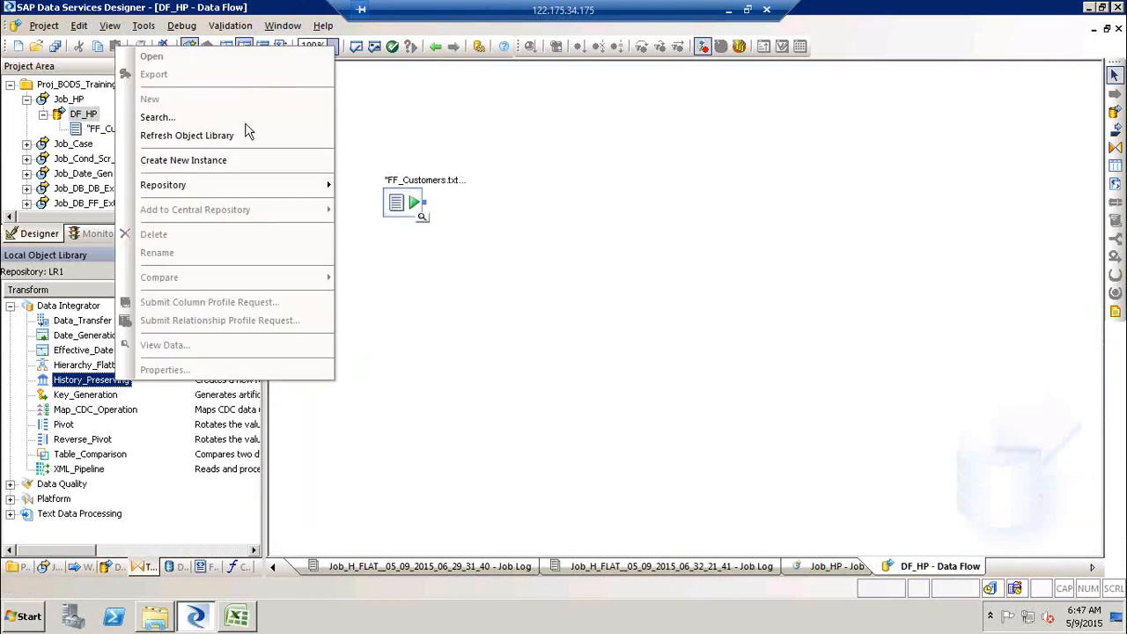
click(477, 291)
drag(121, 379, 645, 257)
click(743, 329)
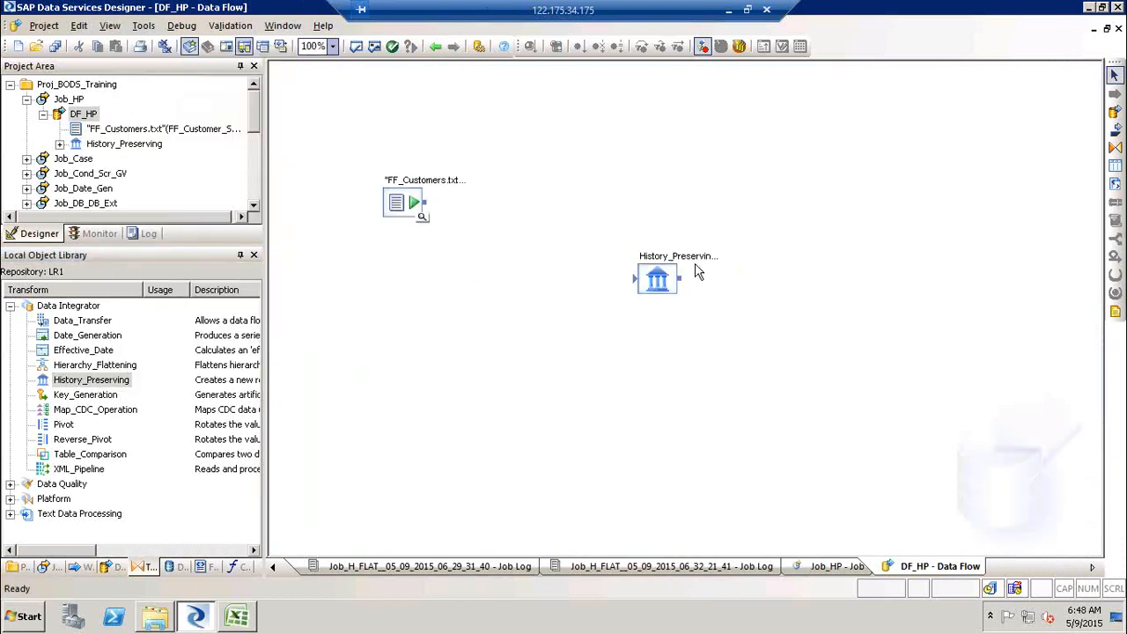
- Open the History_Preserving transform editor and enlarge its options pane
click(685, 256)
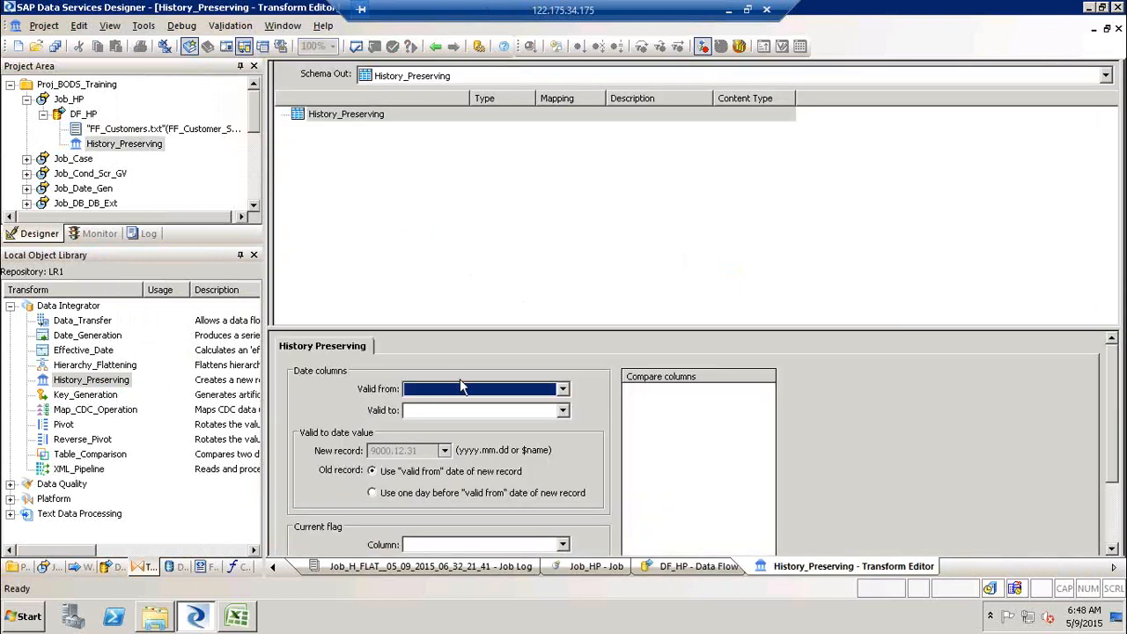
drag(568, 327, 566, 250)
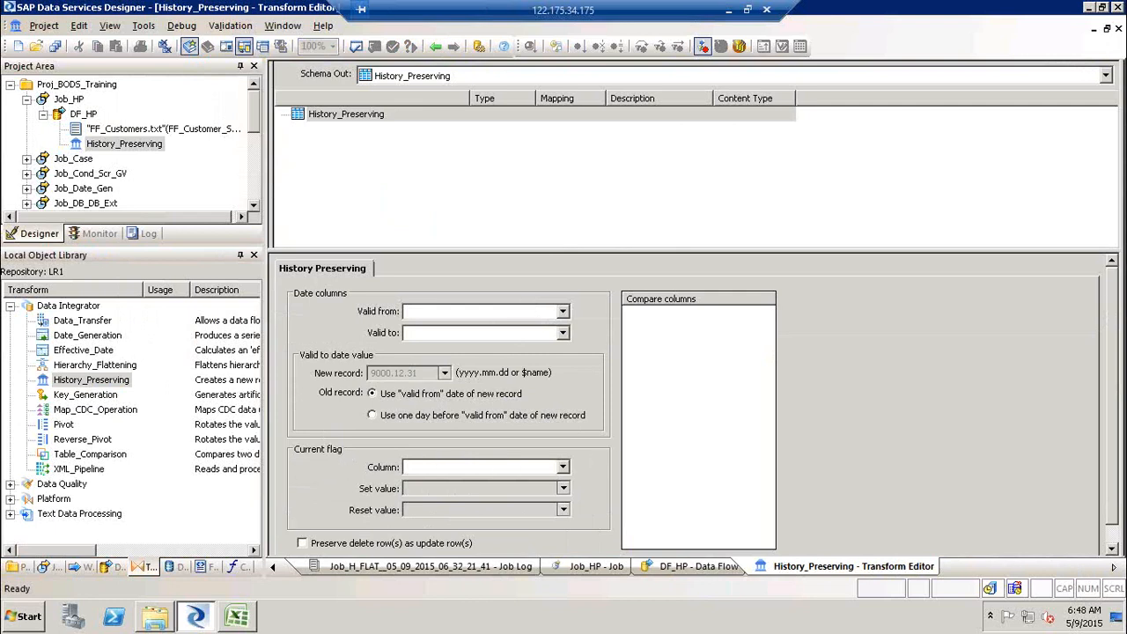
drag(1114, 320, 1118, 351)
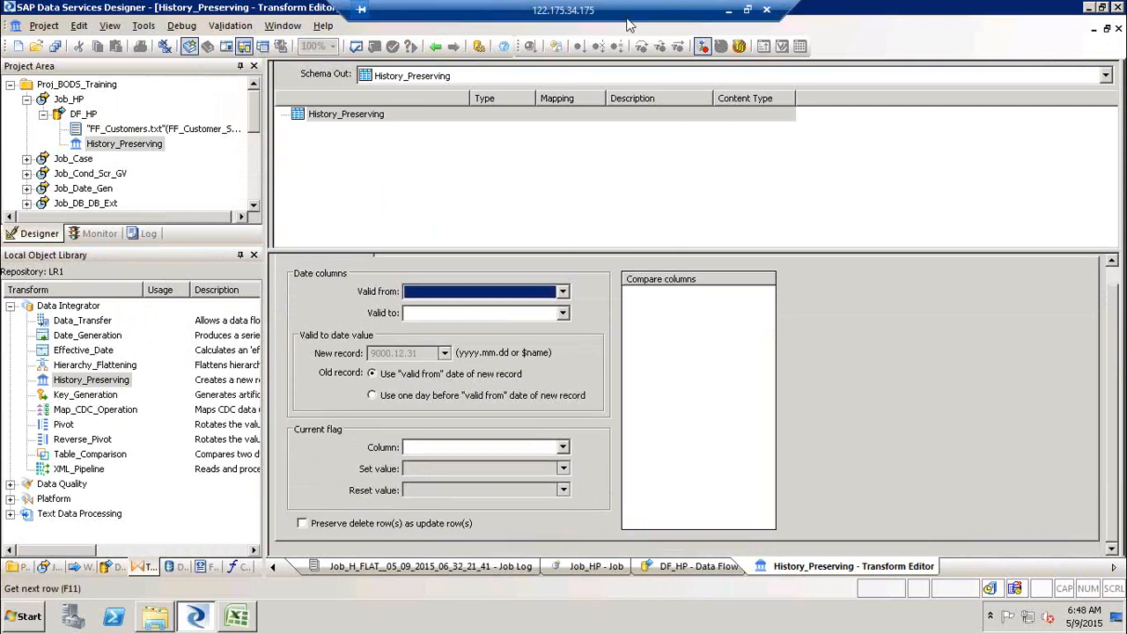
- Return to the DF_HP data flow and delete the History_Preserving transform from it
click(437, 48)
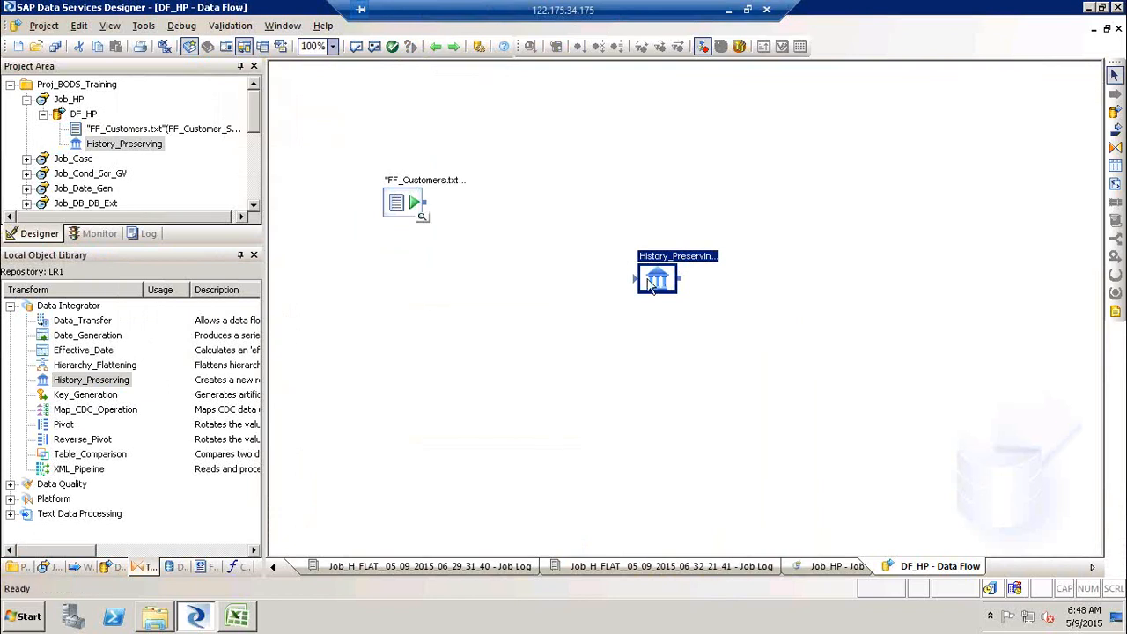
key(Delete)
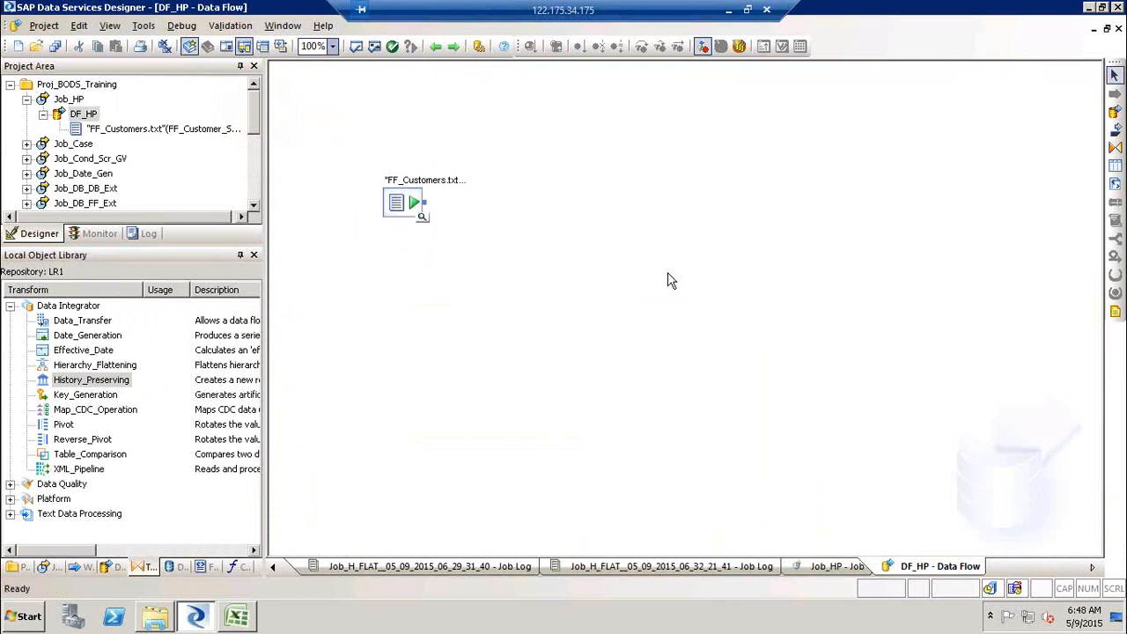
drag(98, 455, 526, 254)
click(637, 307)
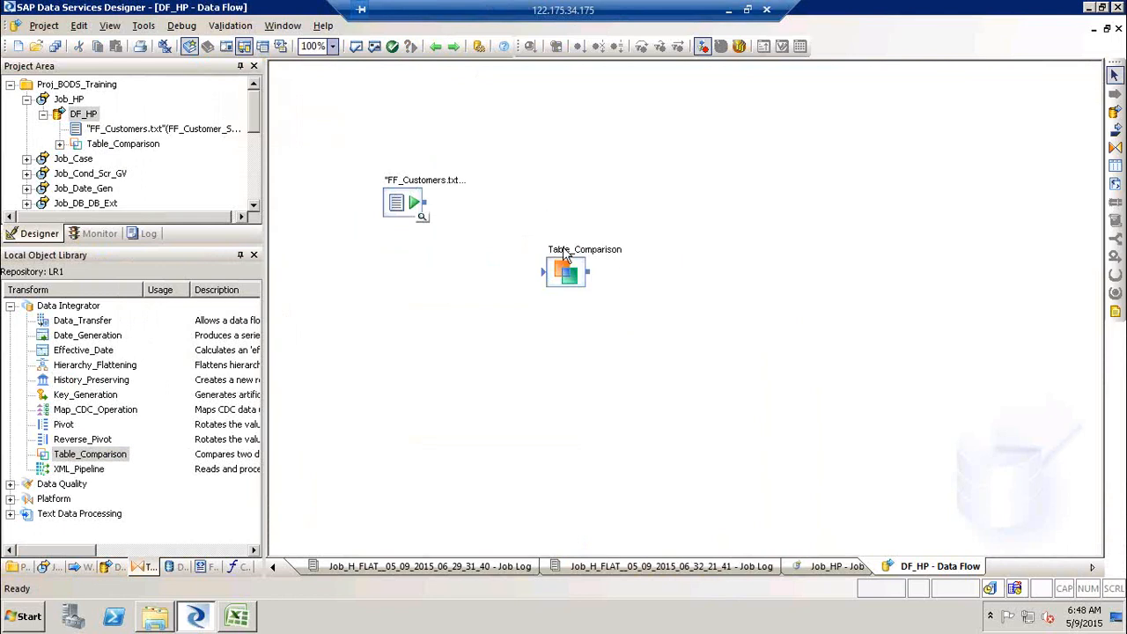
double_click(563, 254)
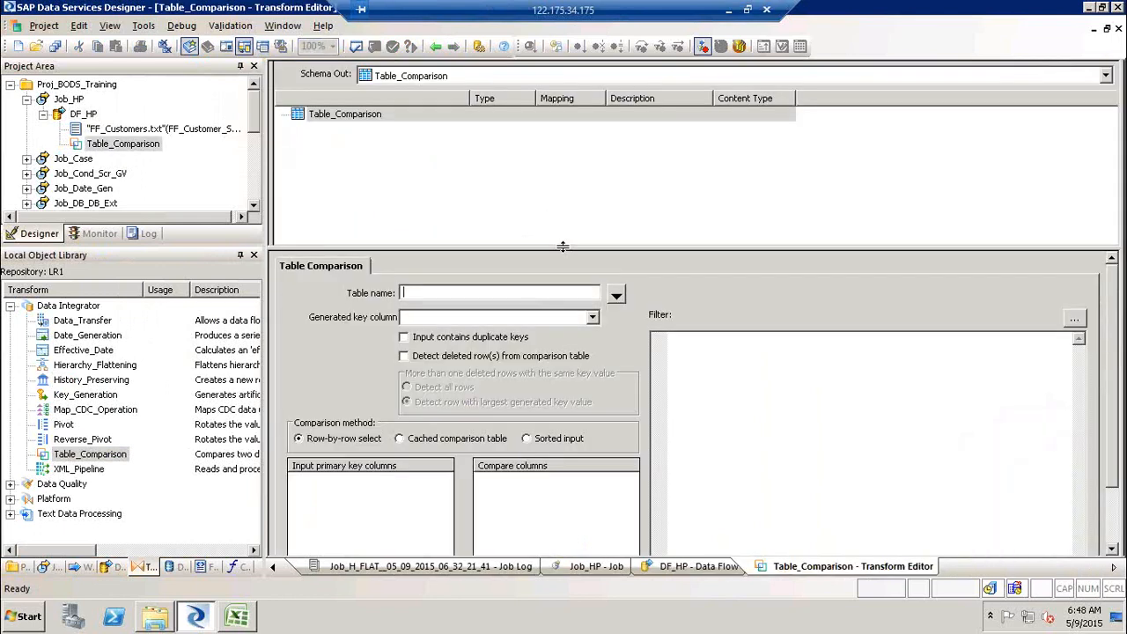
click(434, 47)
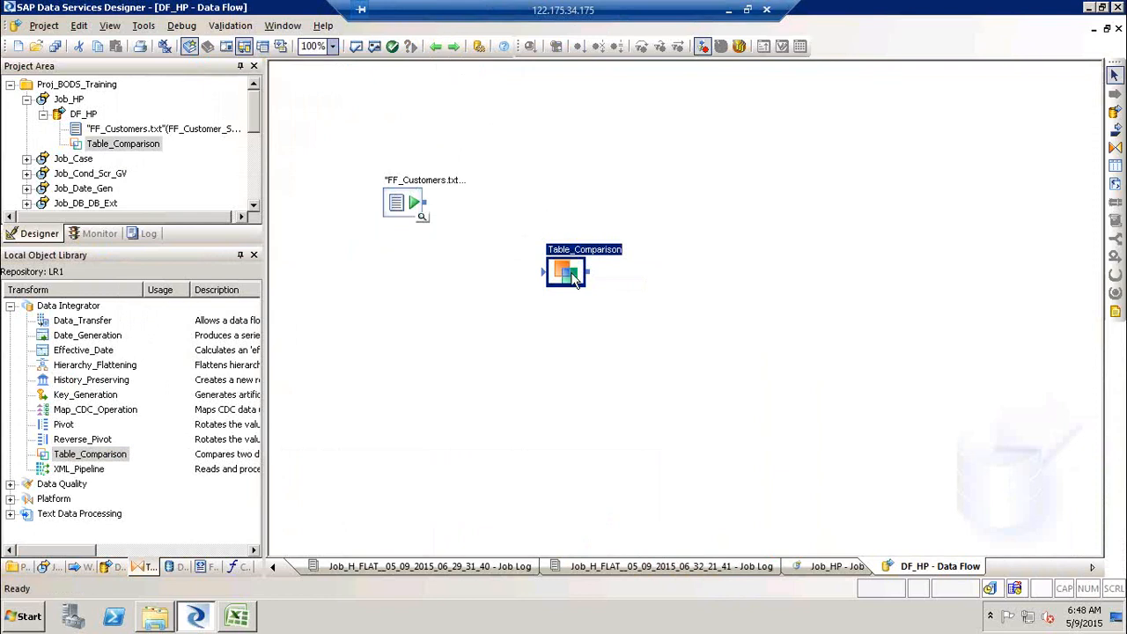
key(Delete)
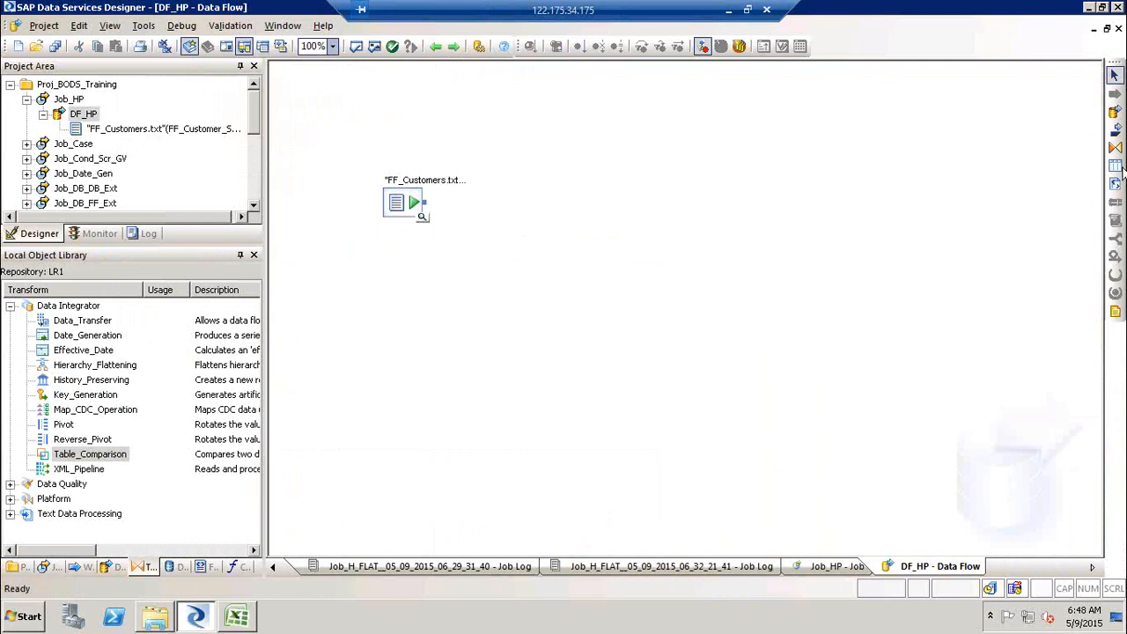
- Add a Query transform to DF_HP, connect the FF_Customers source to it, and open the Query editor
click(1115, 148)
click(537, 252)
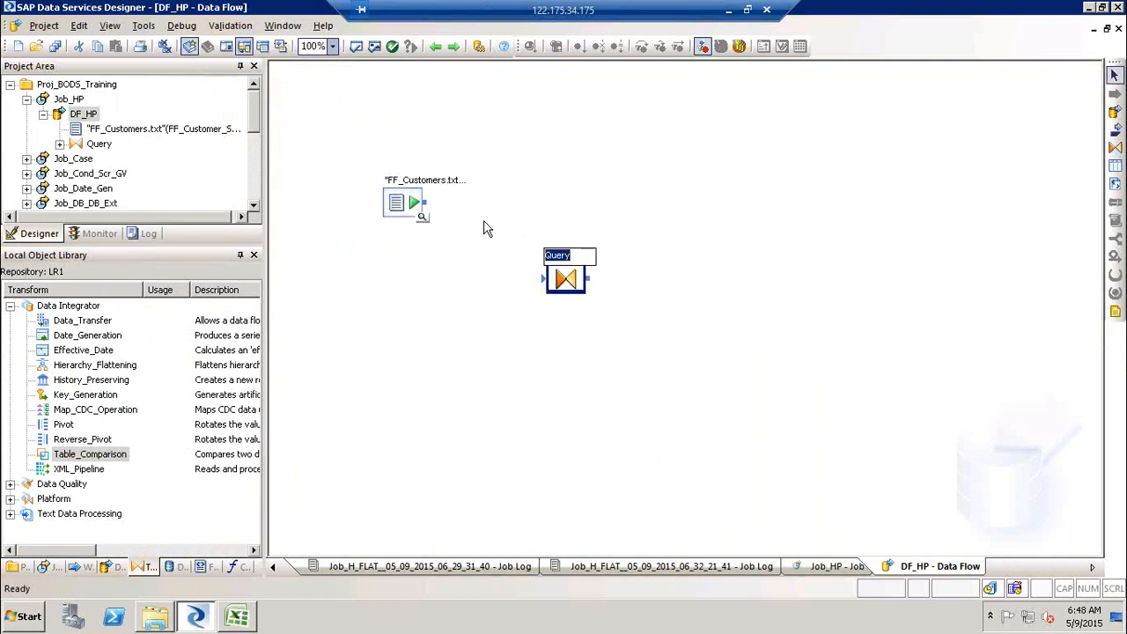
drag(586, 296, 544, 278)
double_click(555, 261)
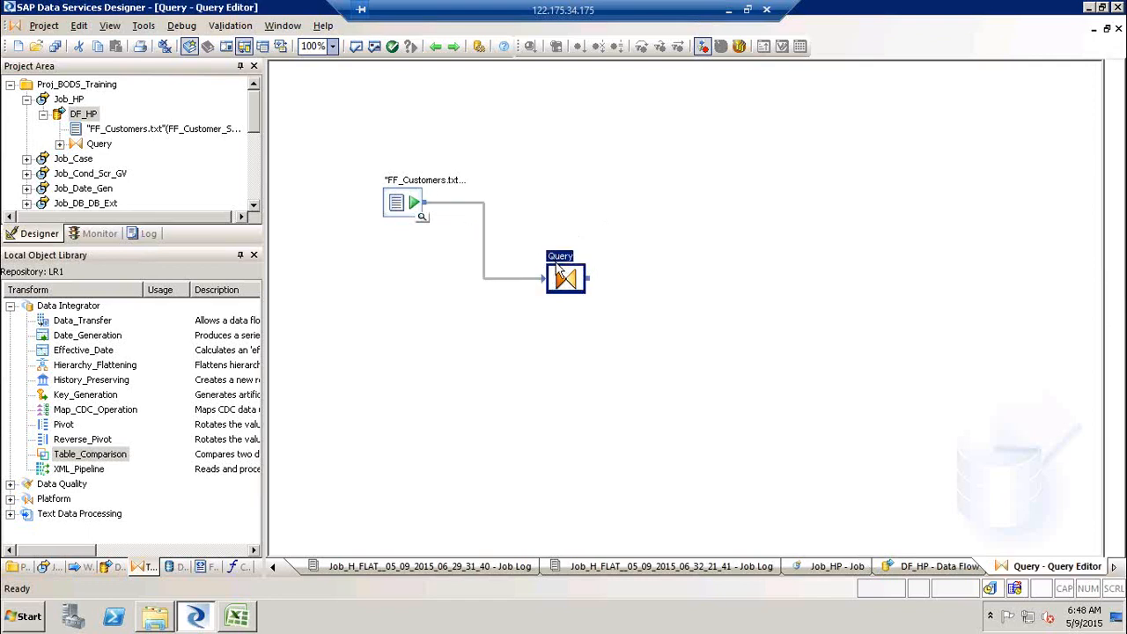
- Select all FF_Customer_SRC input columns from CustID to FAX and map them to the Query output
click(336, 131)
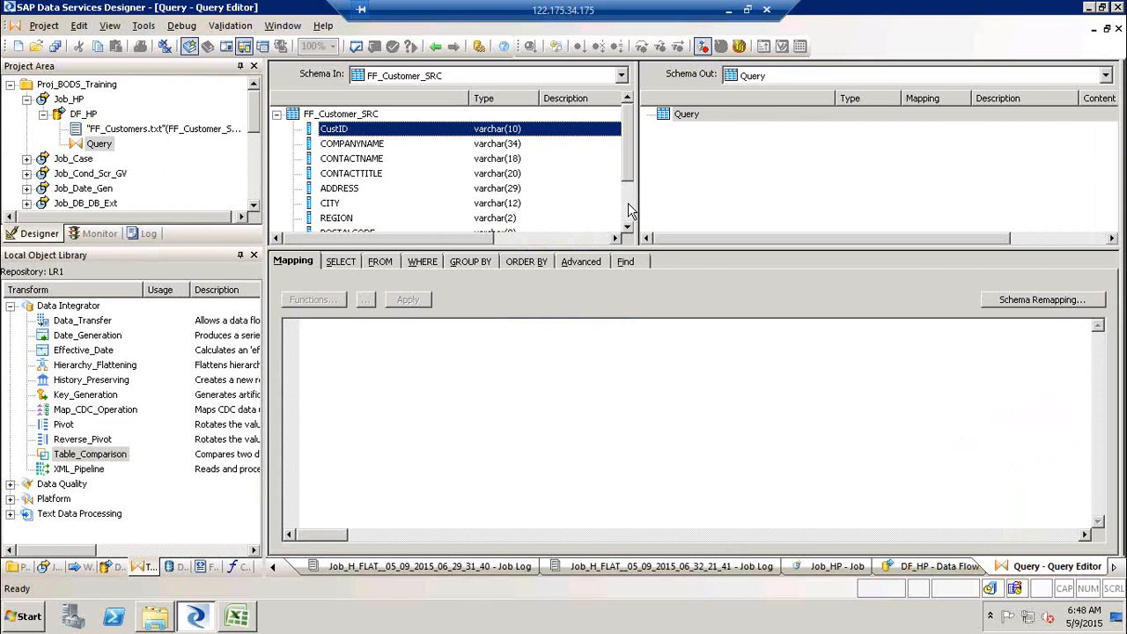
click(628, 211)
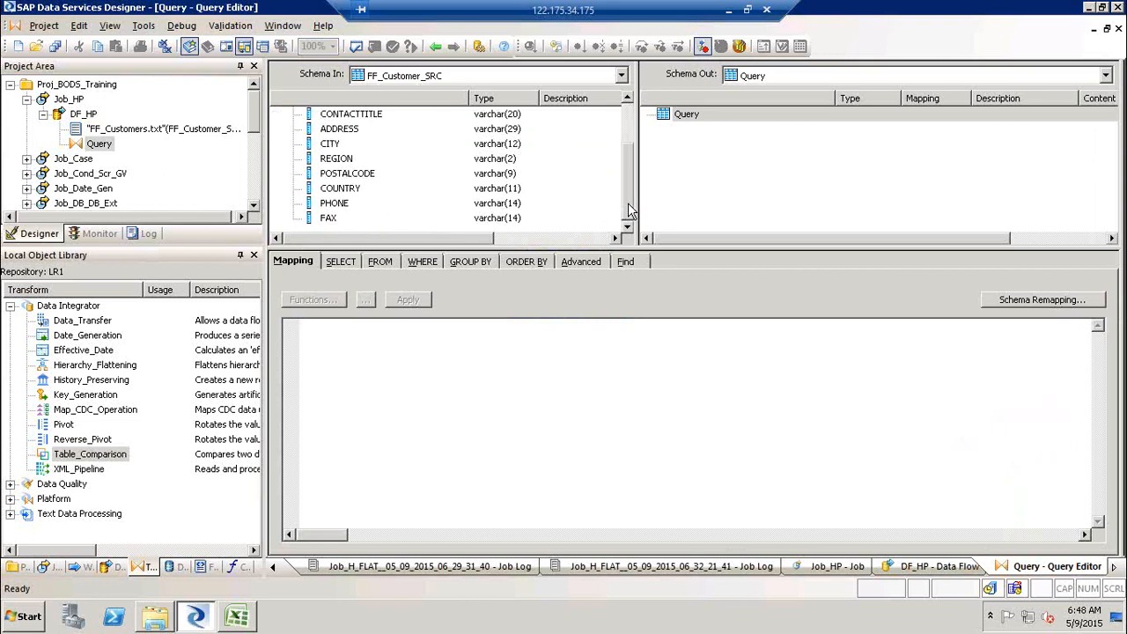
shift+click(332, 219)
right_click(339, 175)
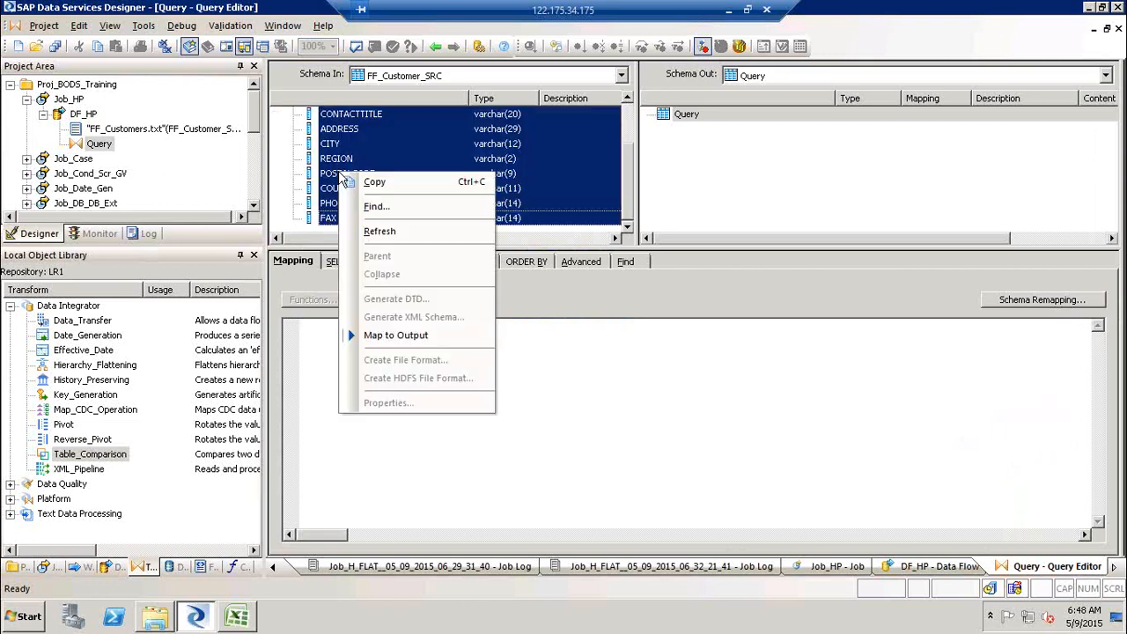
click(405, 336)
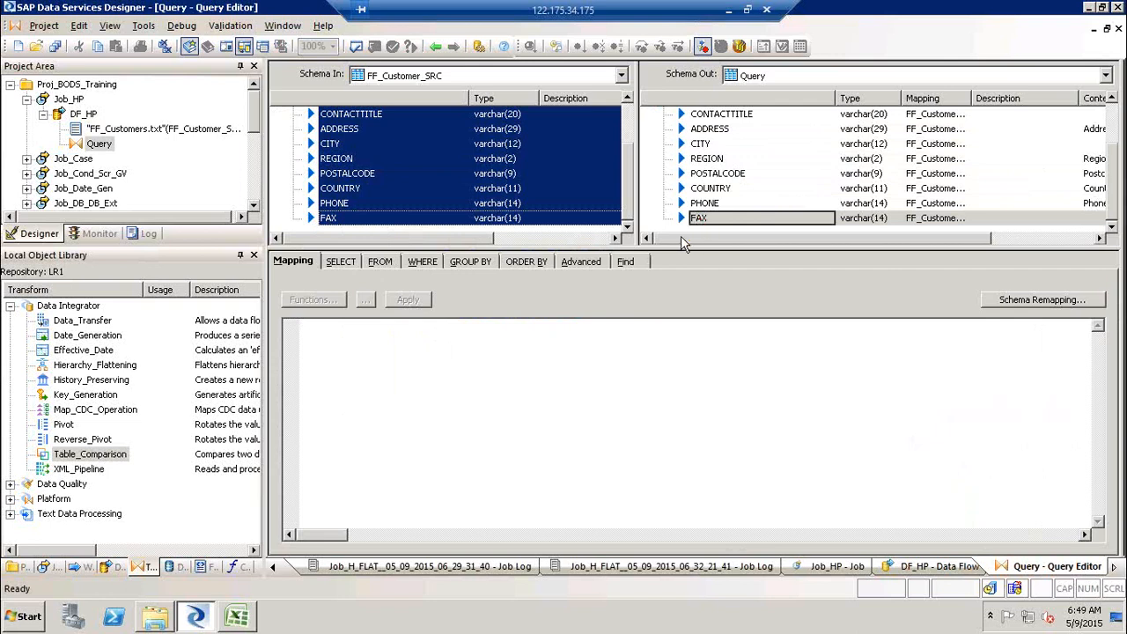
- Insert a Valid_From output column of type date below FAX and map it to sysdate( )
click(701, 220)
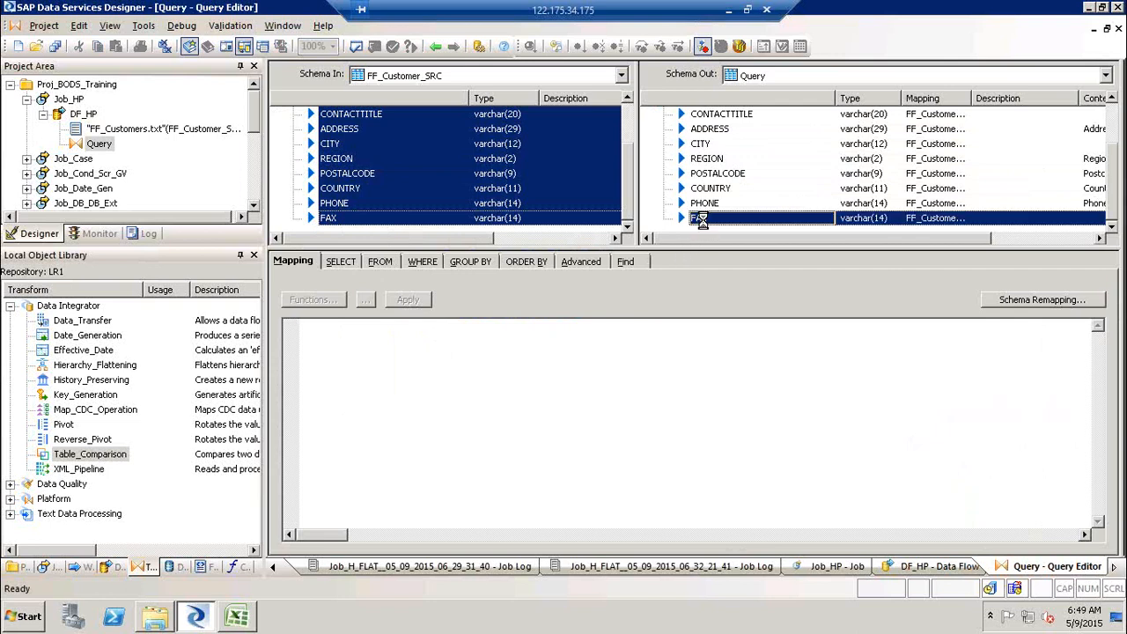
right_click(701, 220)
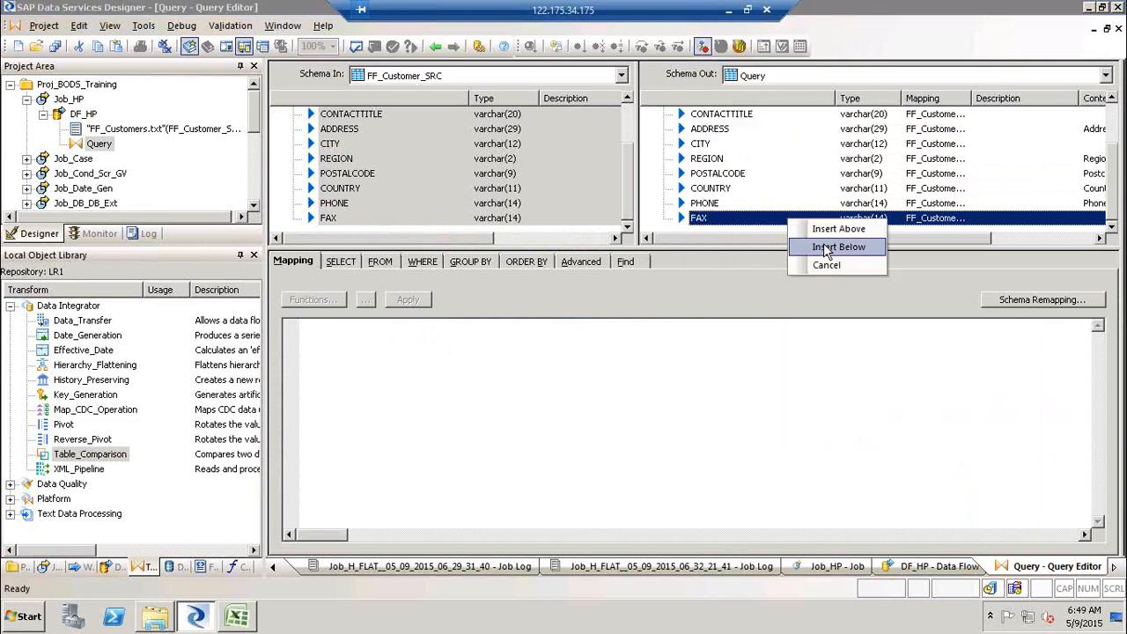
click(825, 247)
text(Valid_From)
key(Tab)
key(d)
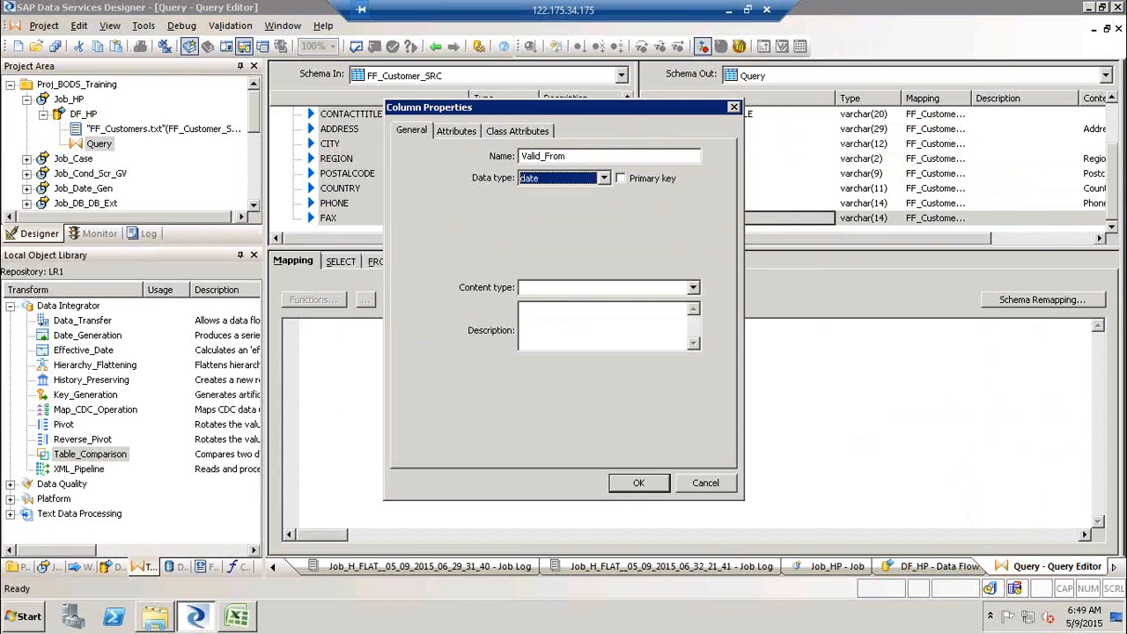
key(Return)
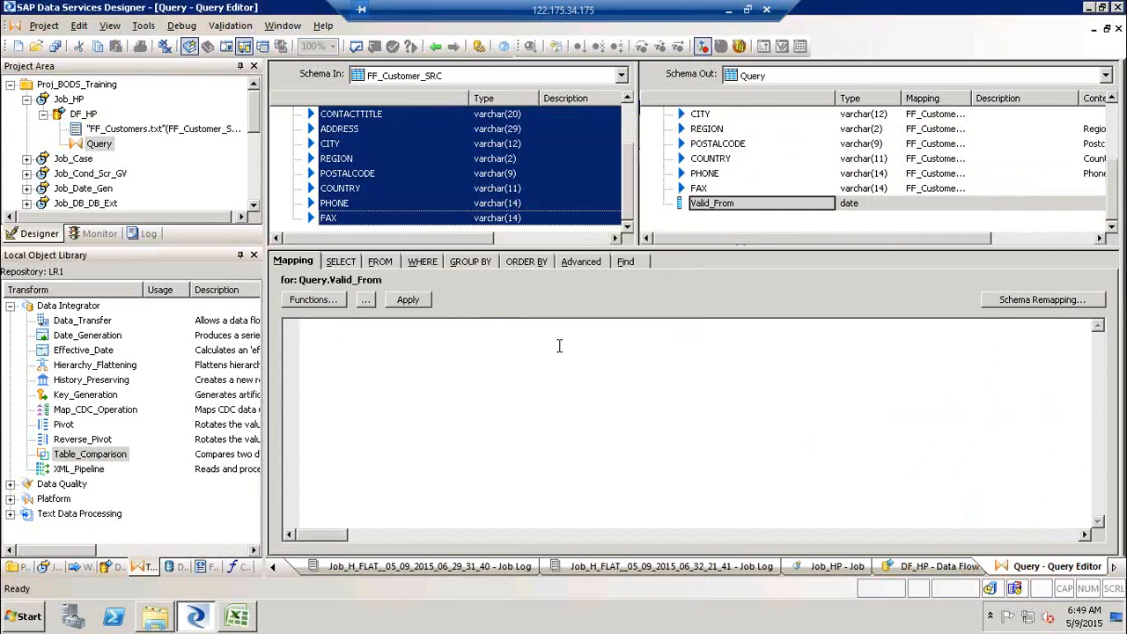
text(sys)
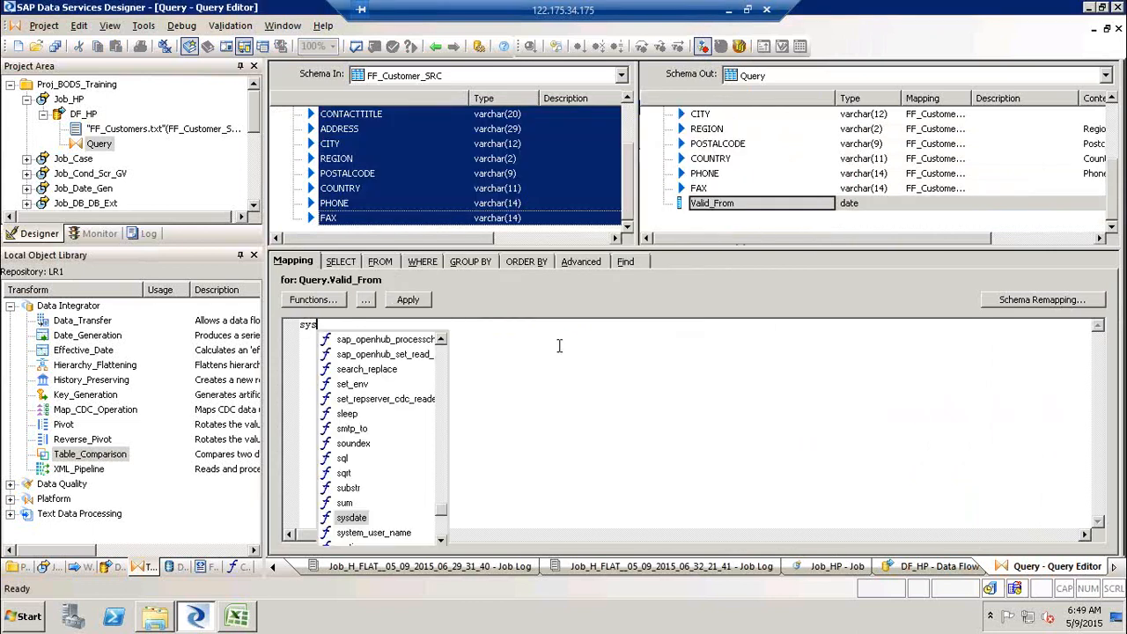
key(Return)
text())
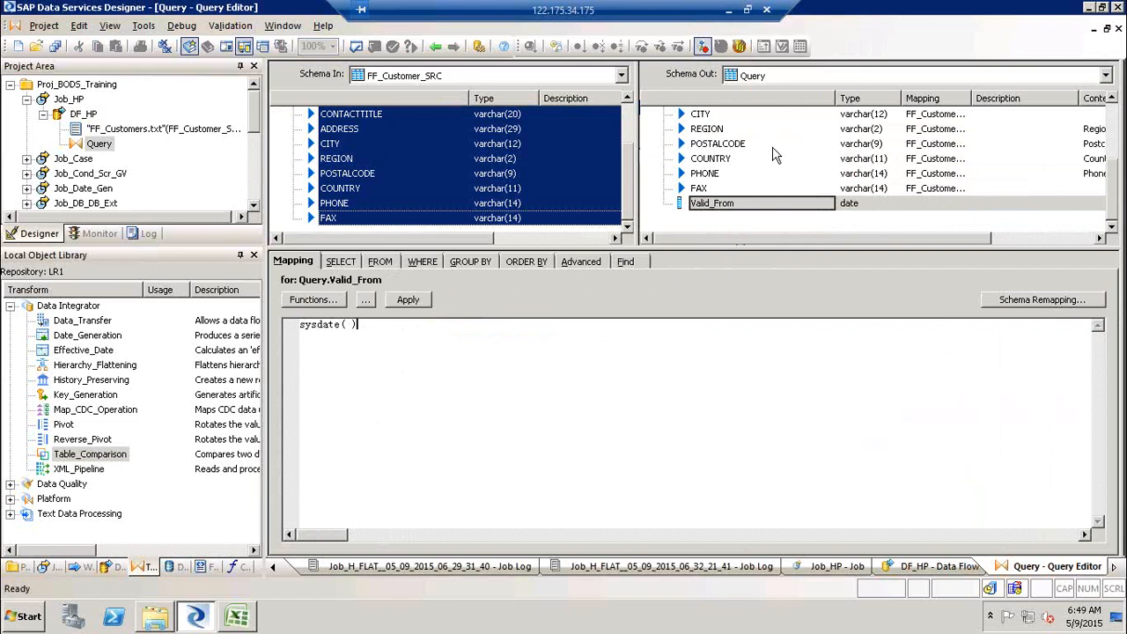
click(730, 204)
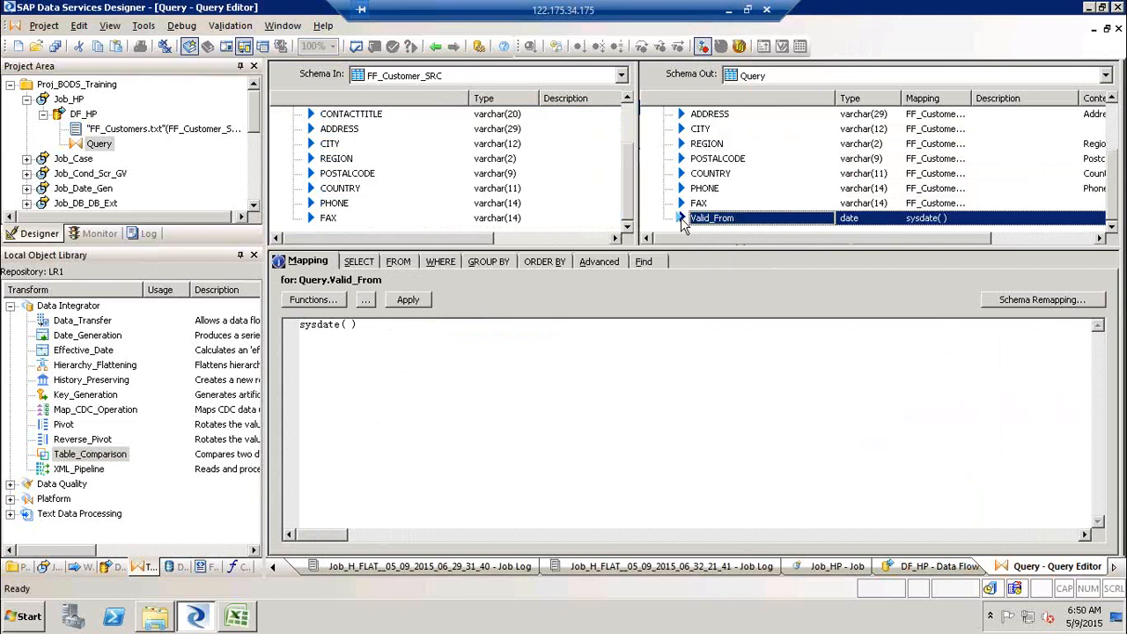
- Insert a Valid_To output column of type date below Valid_From and map it to sysdate( )
right_click(683, 222)
click(763, 141)
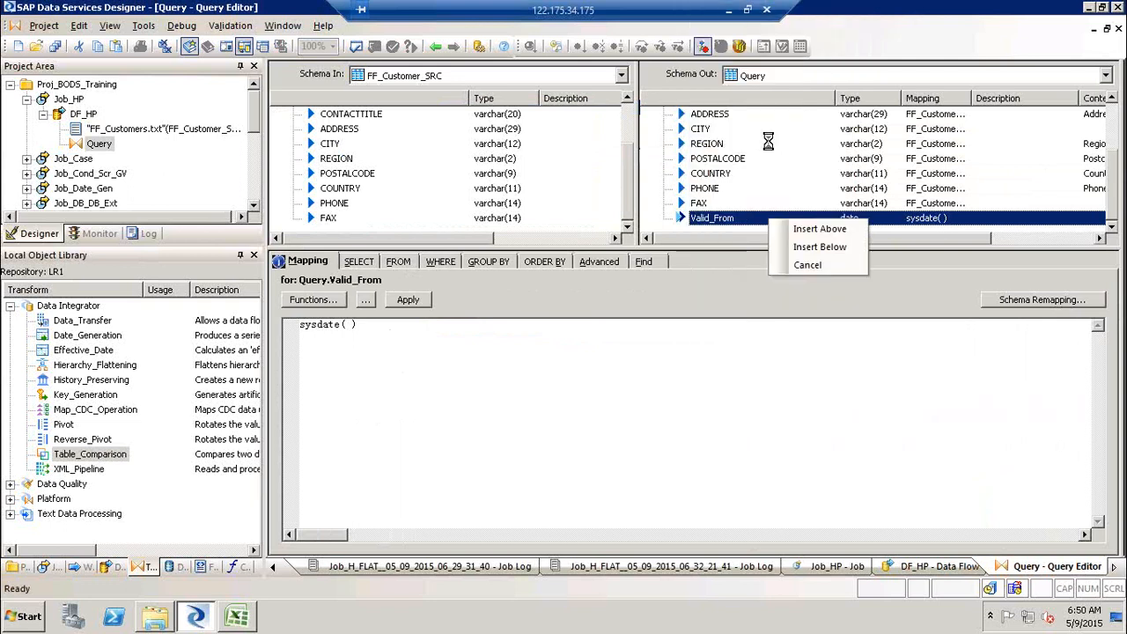
click(804, 249)
text(Valid_To)
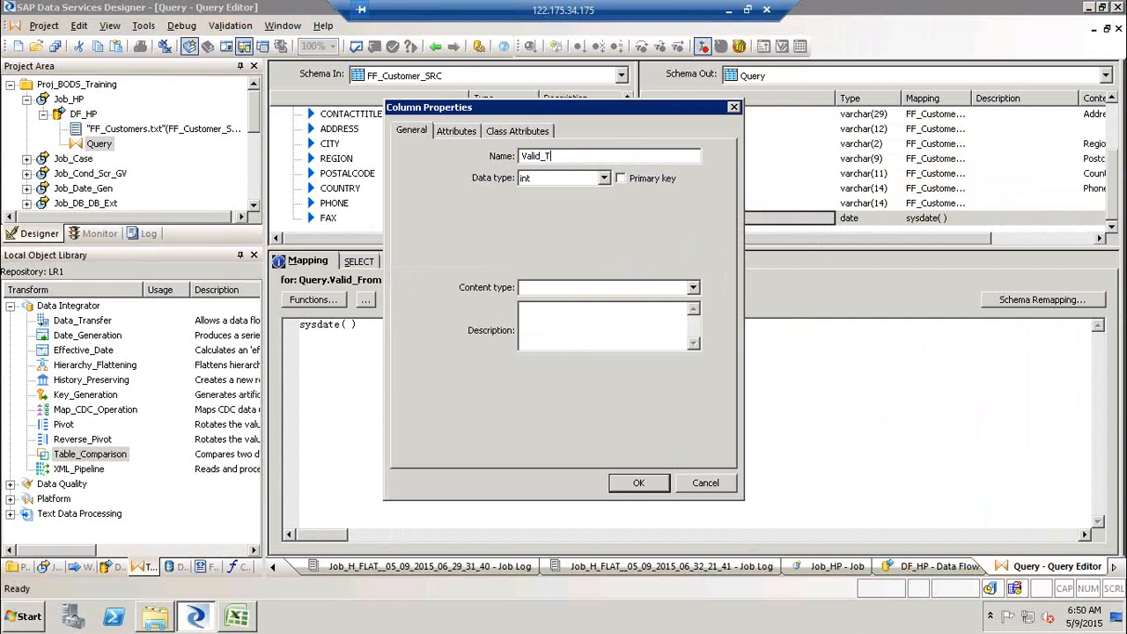
key(Tab)
key(d)
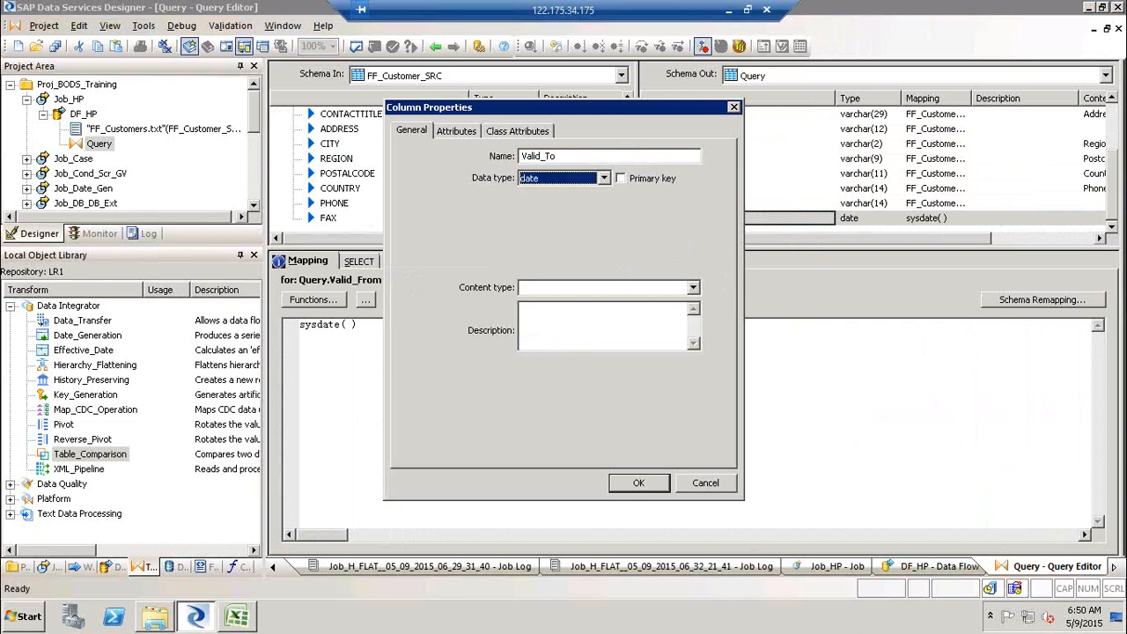
key(Return)
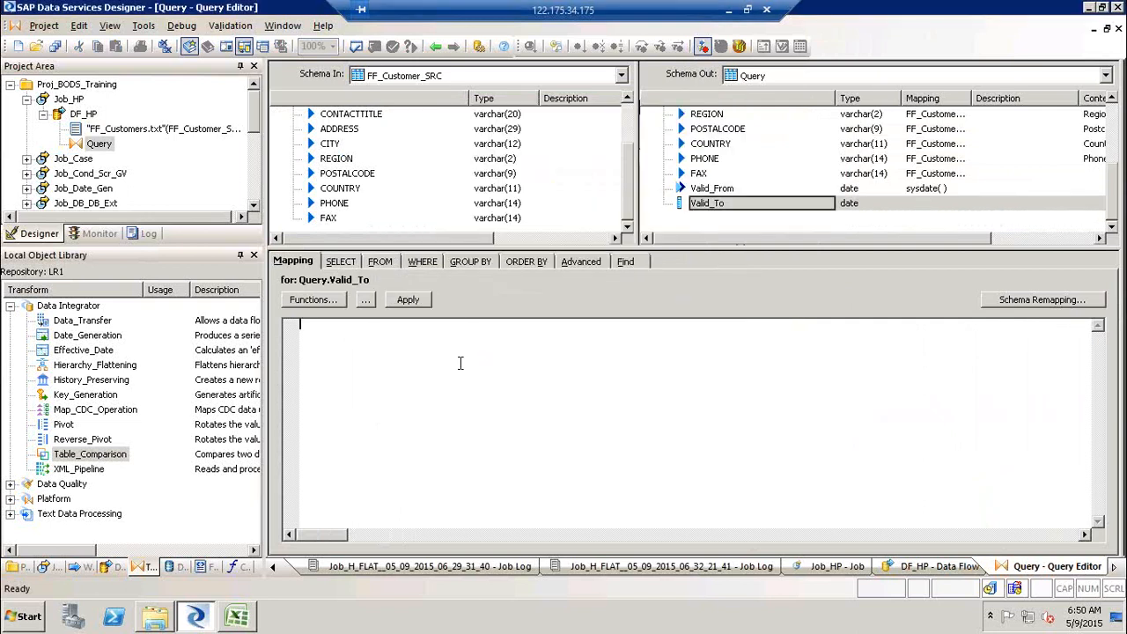
text(sysdate( ))
click(729, 235)
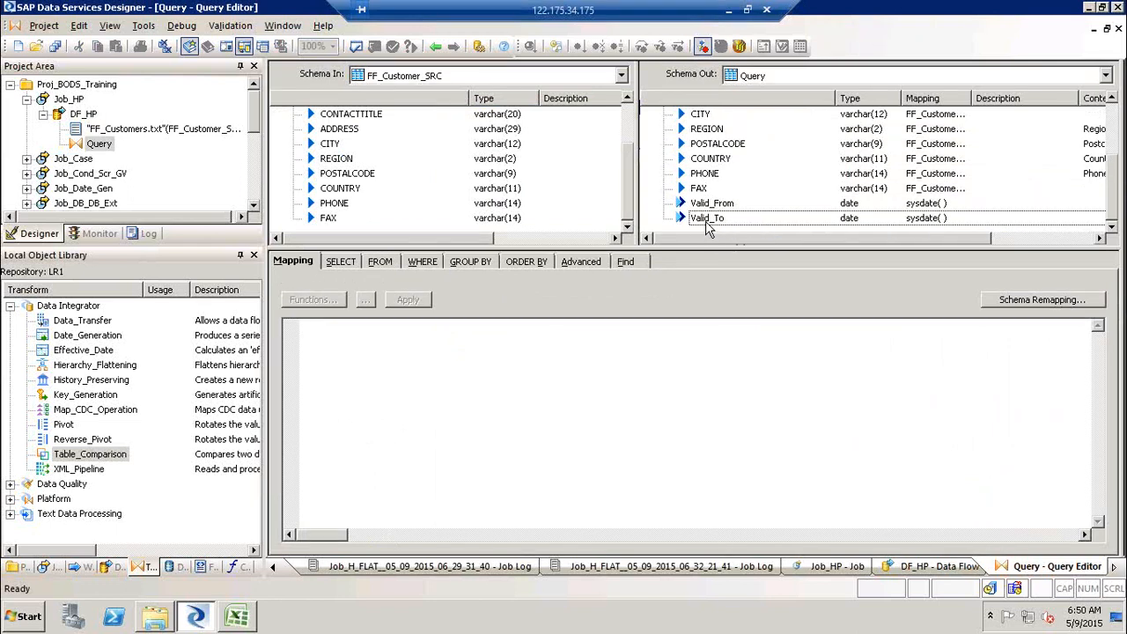
- Insert a new output column named Column_Flag below Valid_To
click(707, 218)
right_click(706, 218)
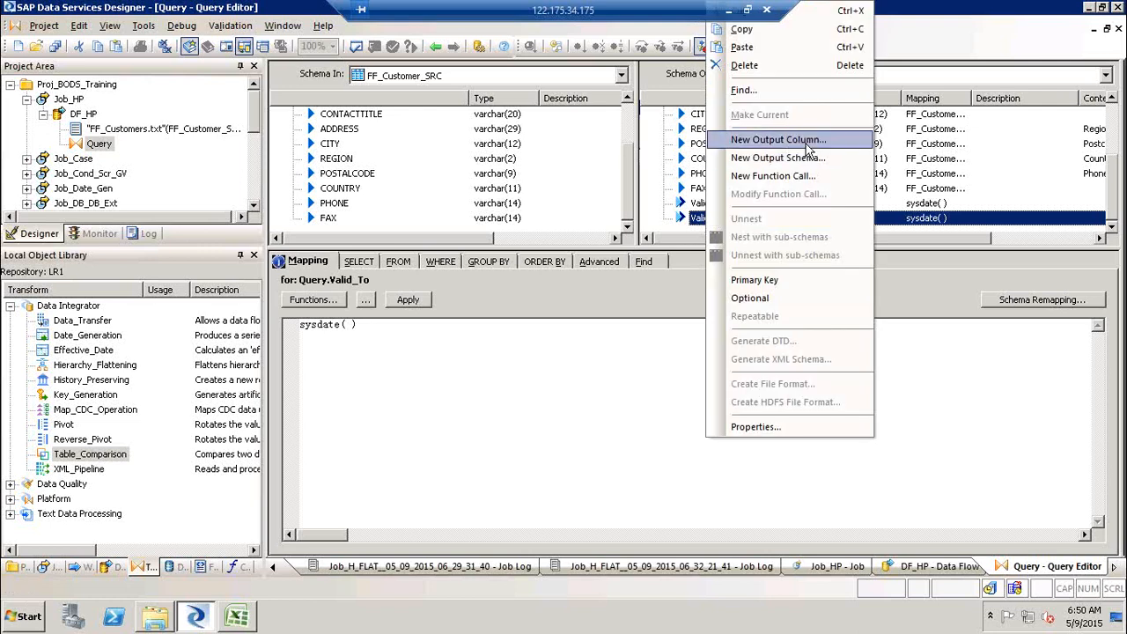
click(788, 139)
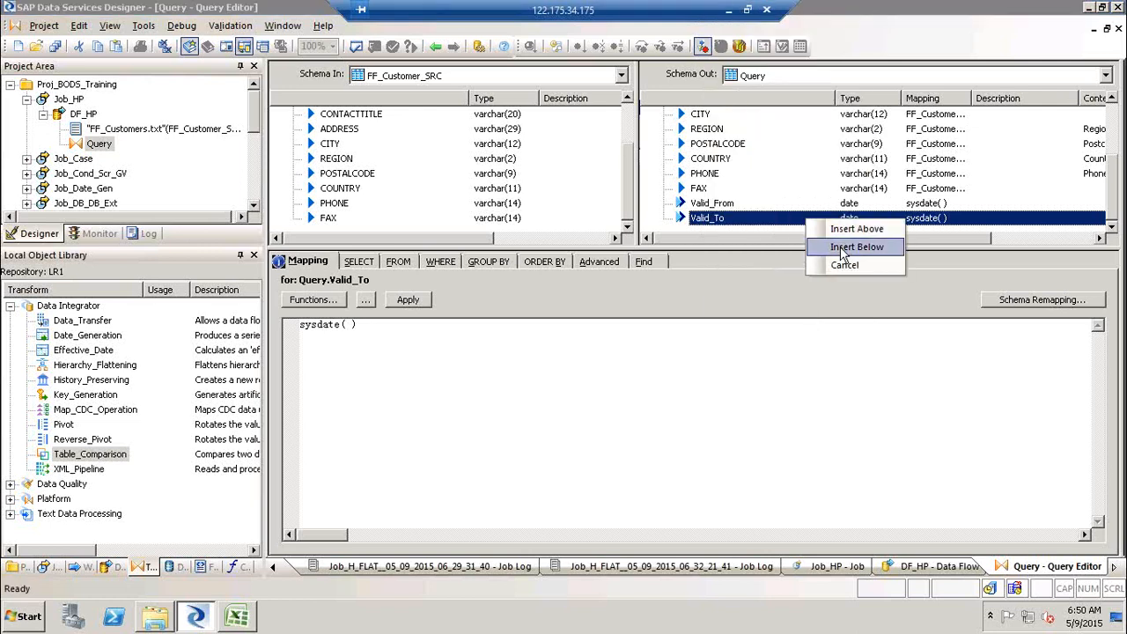
click(854, 247)
text(Column_Fla)
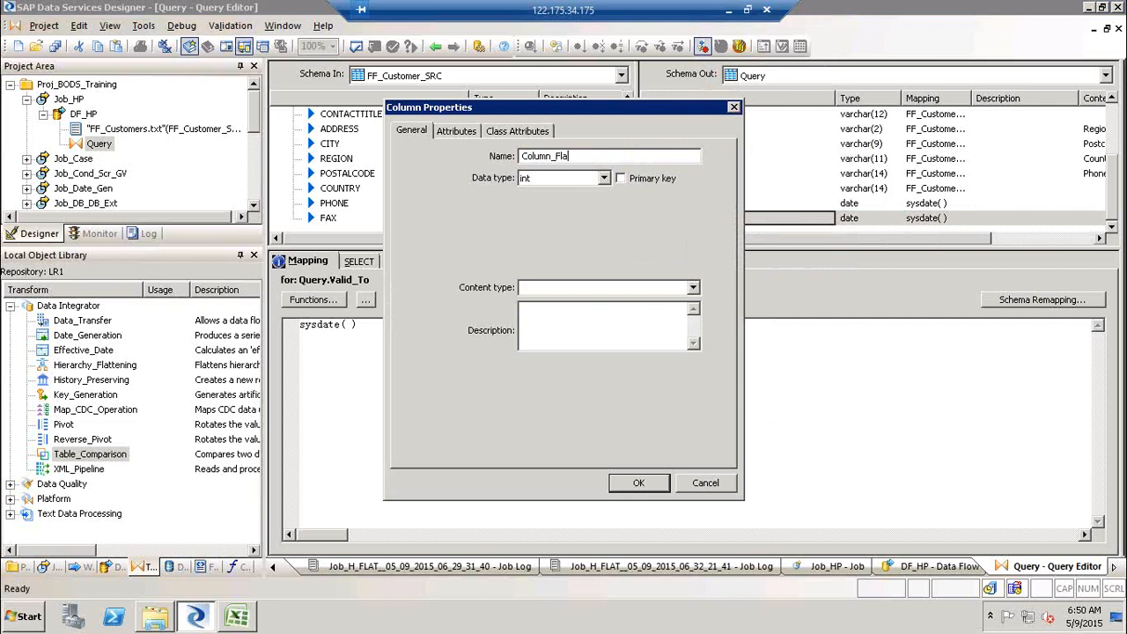
text(g)
key(Return)
- Change Column_Flag's data type to varchar and set its mapping to an empty string ''
click(530, 374)
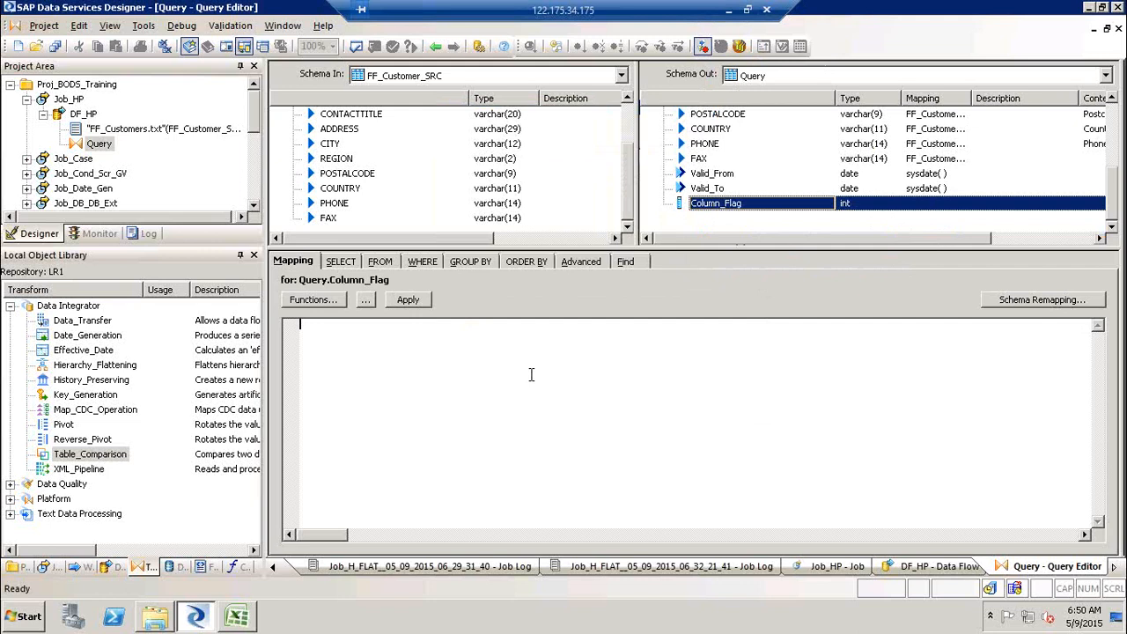
click(738, 204)
click(585, 180)
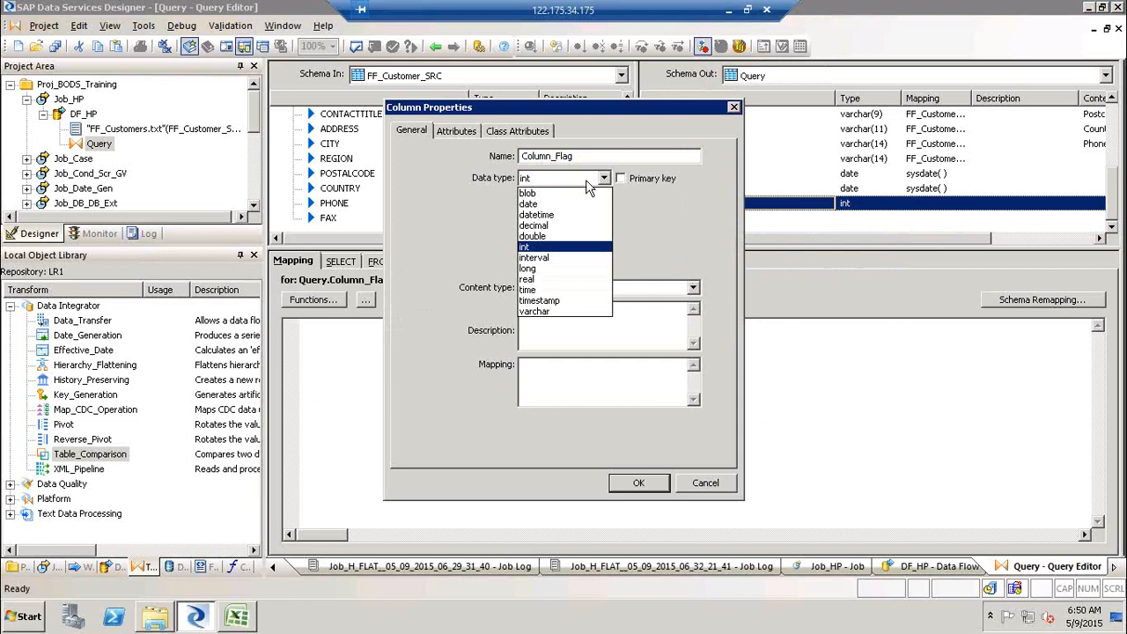
click(535, 312)
click(638, 483)
click(506, 353)
text('')
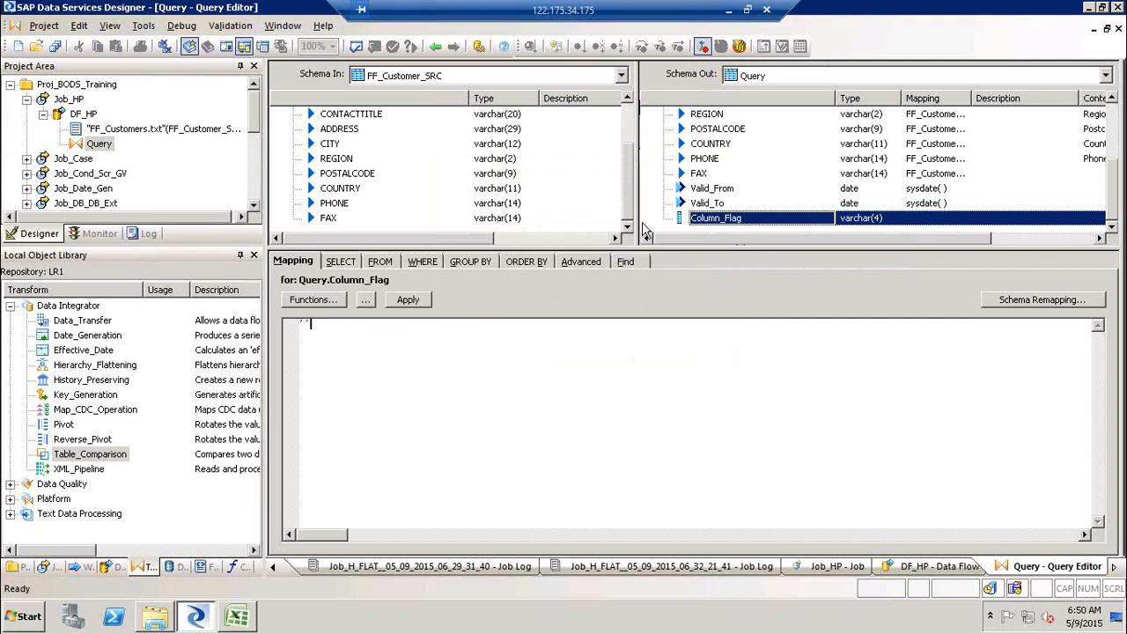
- Insert a new output column named Skey below Column_Flag
click(727, 222)
right_click(727, 222)
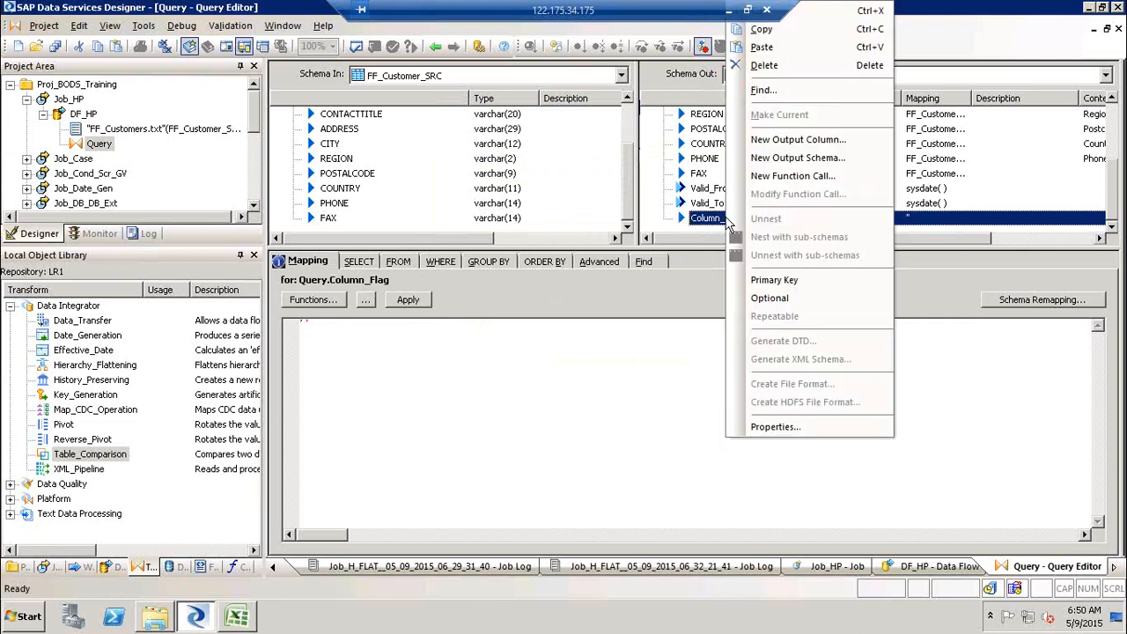
click(818, 141)
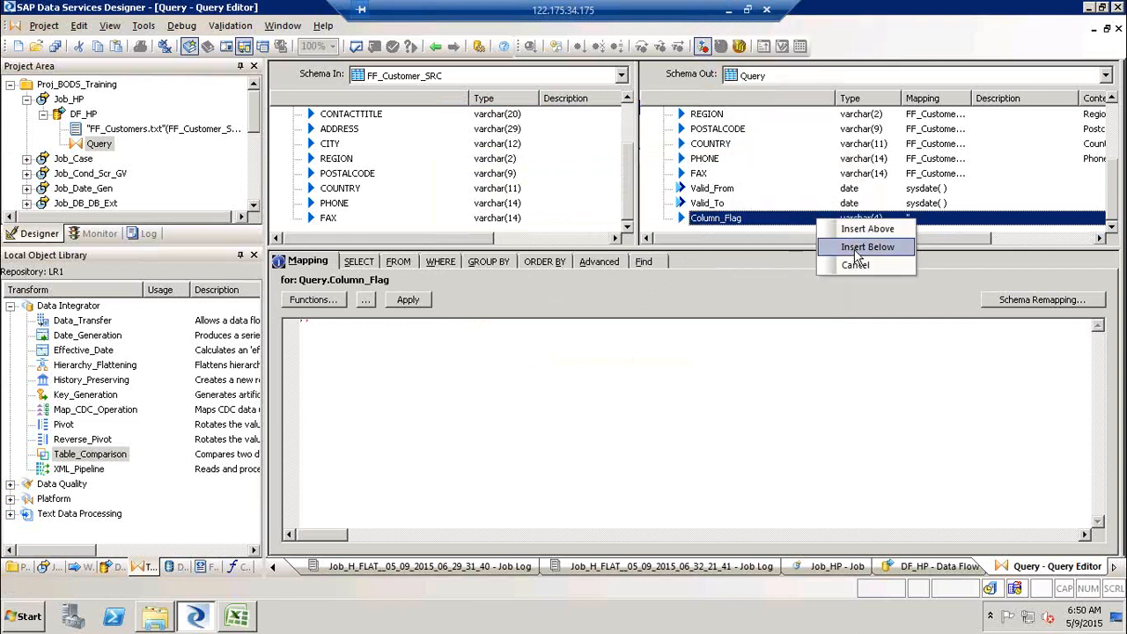
click(854, 249)
text(Skey)
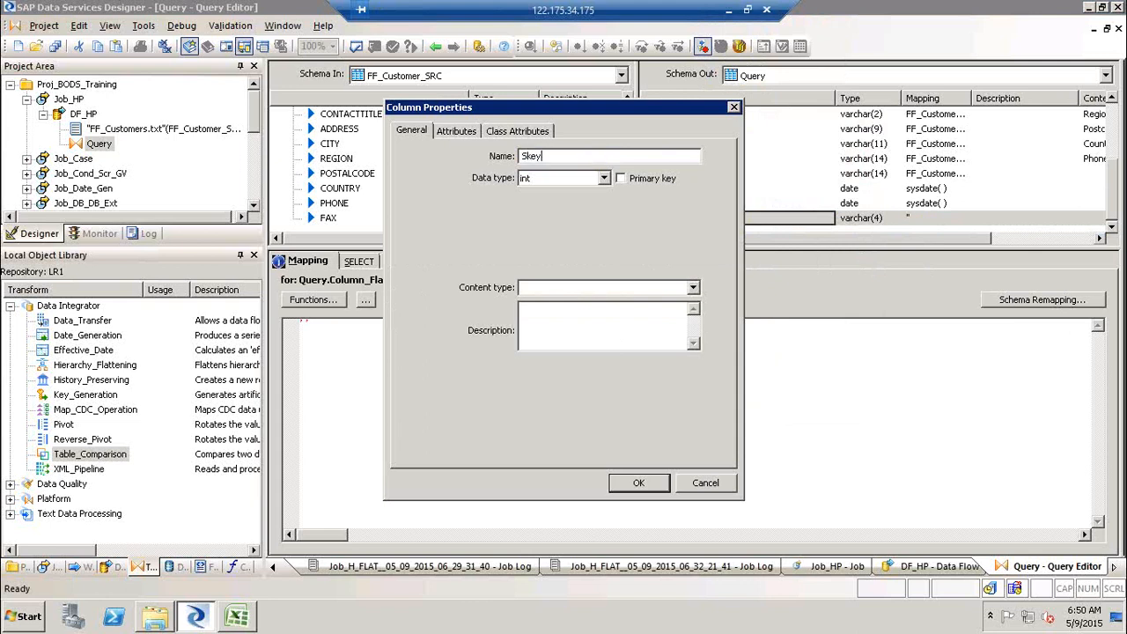
key(Return)
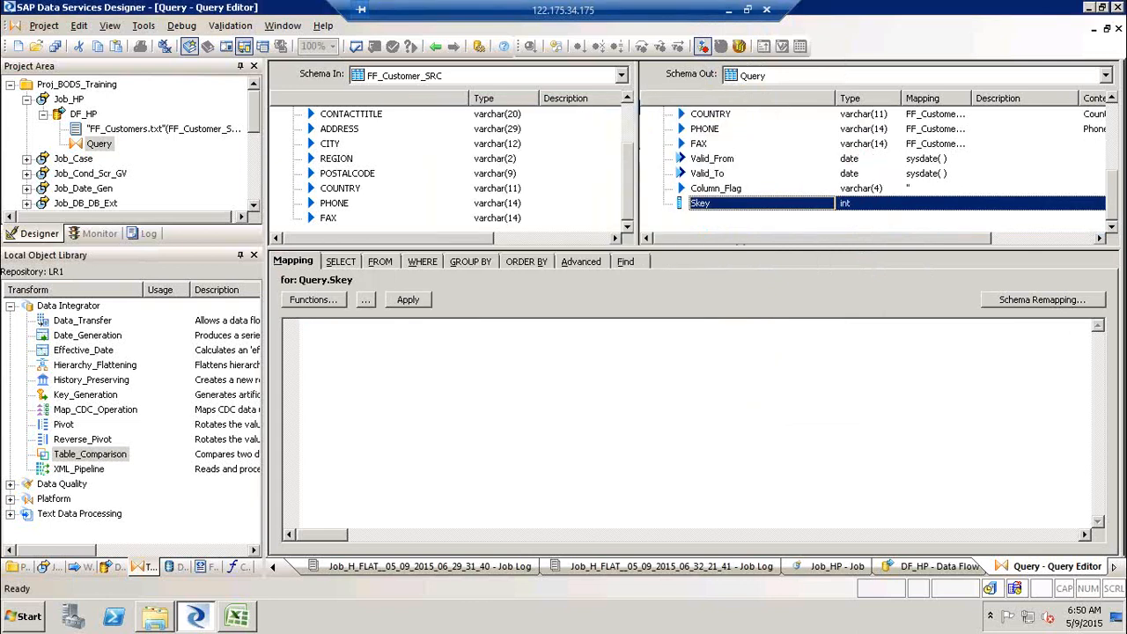
- Map the Skey column to gen_row_num()
click(722, 344)
text(gen)
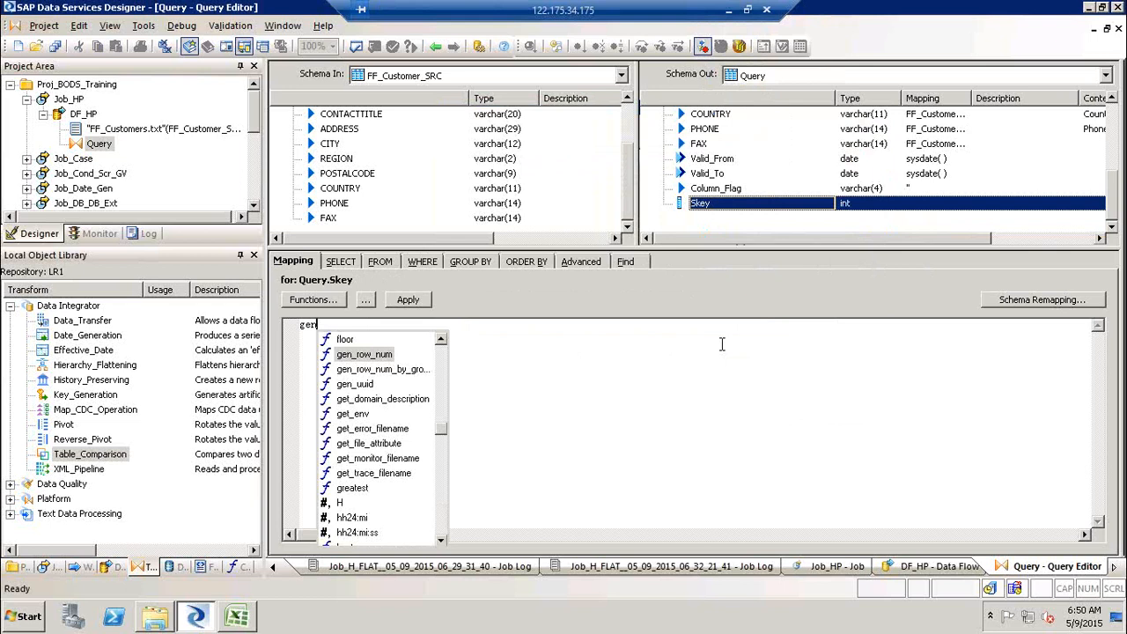
key(Return)
text())
click(759, 230)
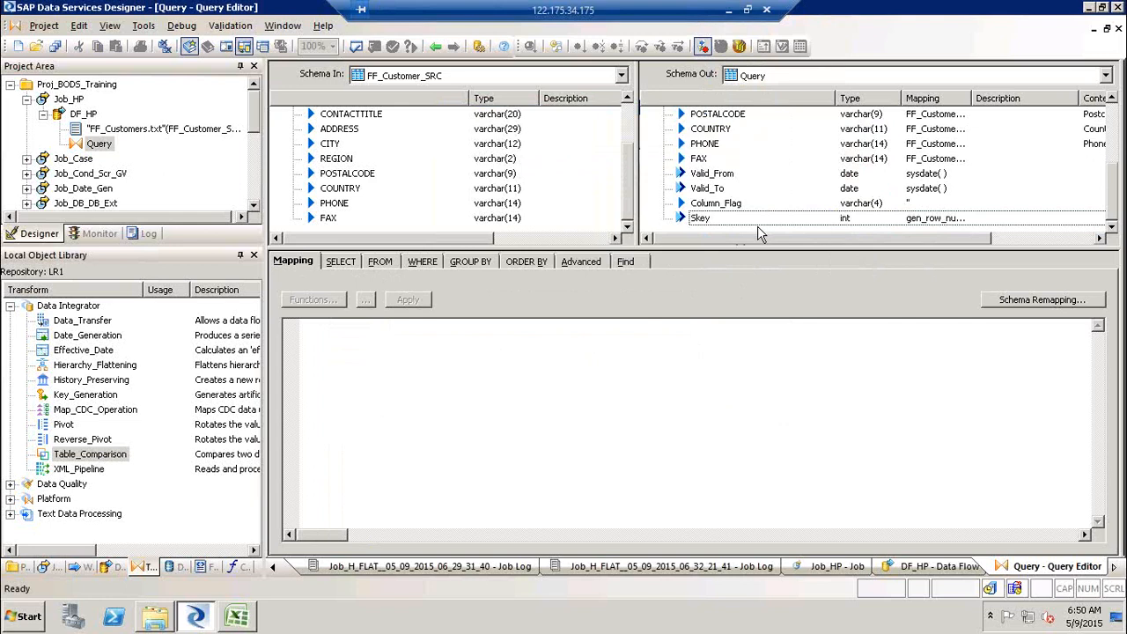
- Add a template table named TEGT_Table in the DS_Target datastore to the DF_HP data flow
click(435, 47)
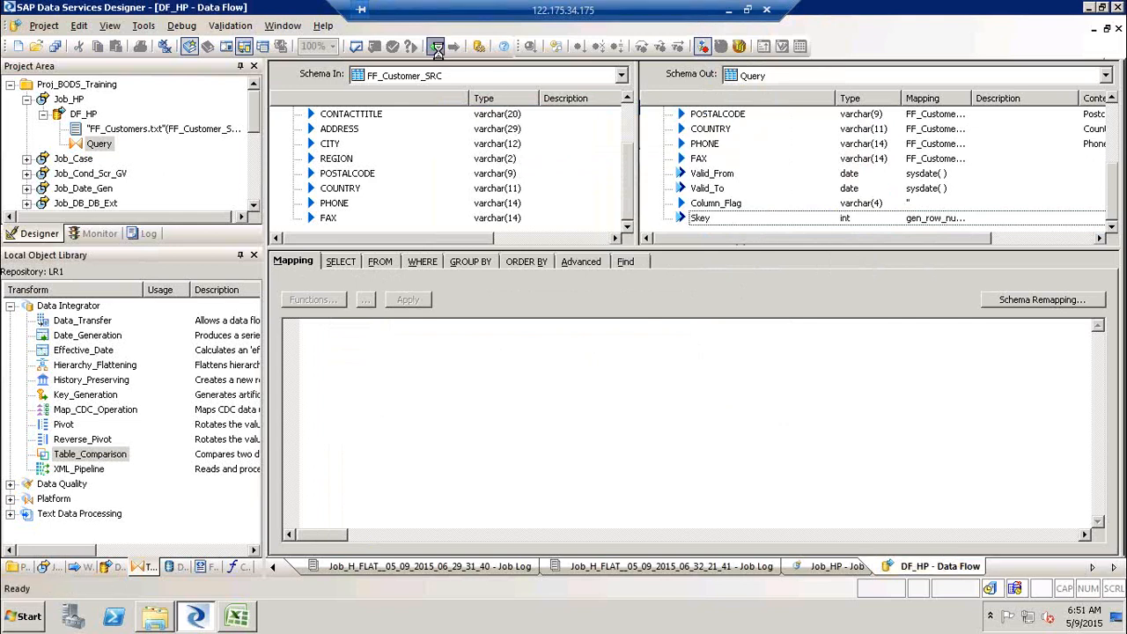
click(1115, 168)
click(737, 339)
text(TEGT_Tables)
key(BackSpace)
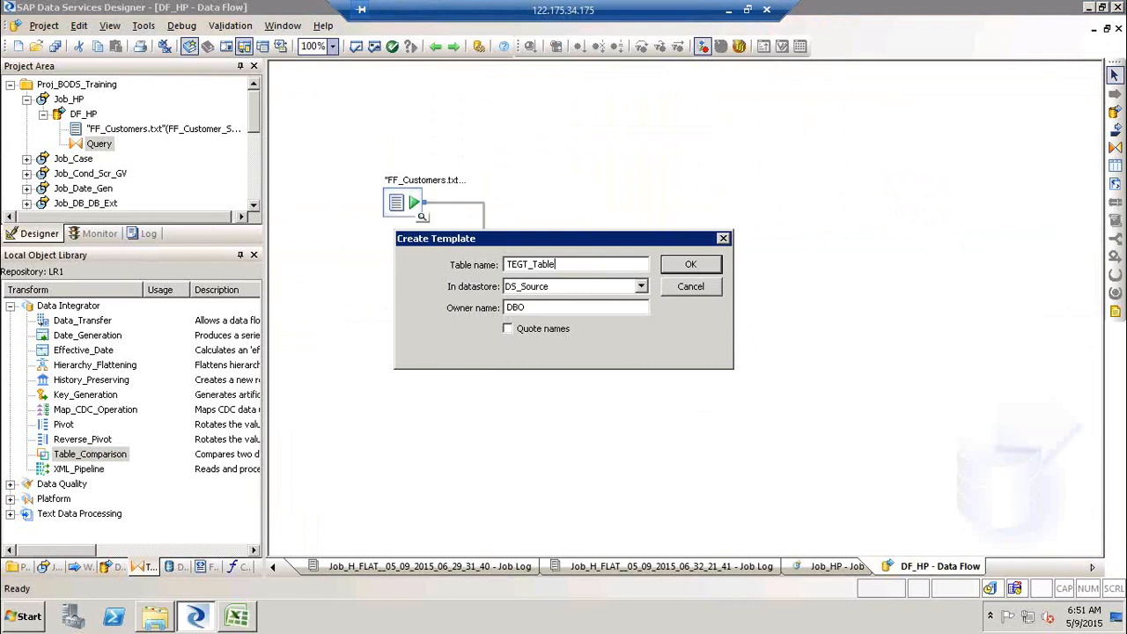
click(597, 288)
click(585, 313)
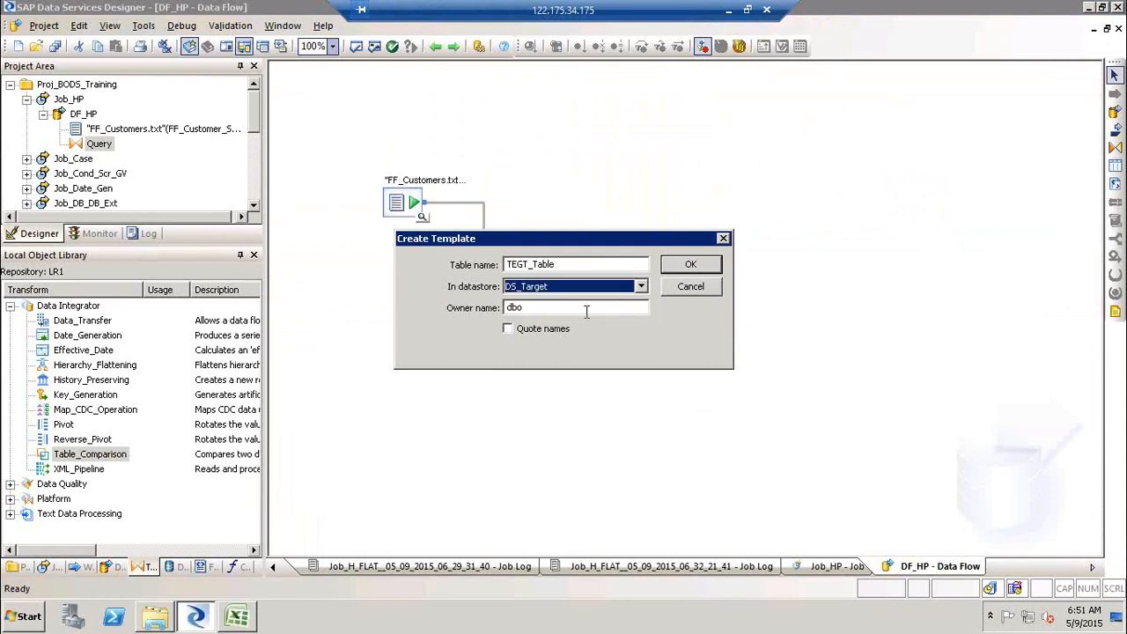
click(690, 264)
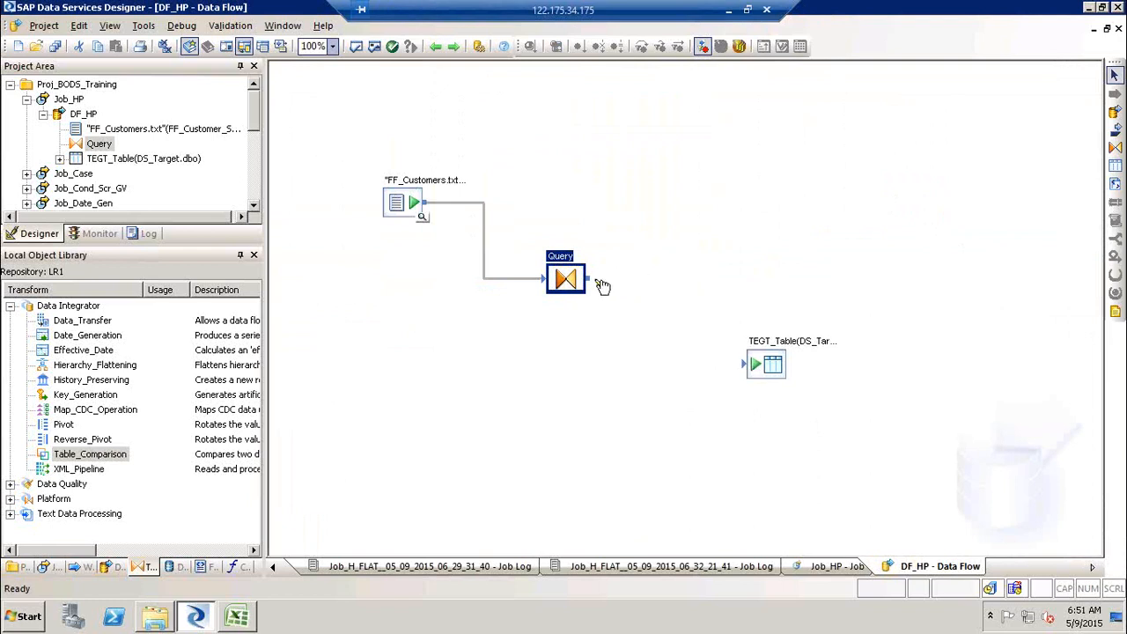
- Connect the Query output to TEGT_Table and validate the data flow
drag(590, 280, 747, 373)
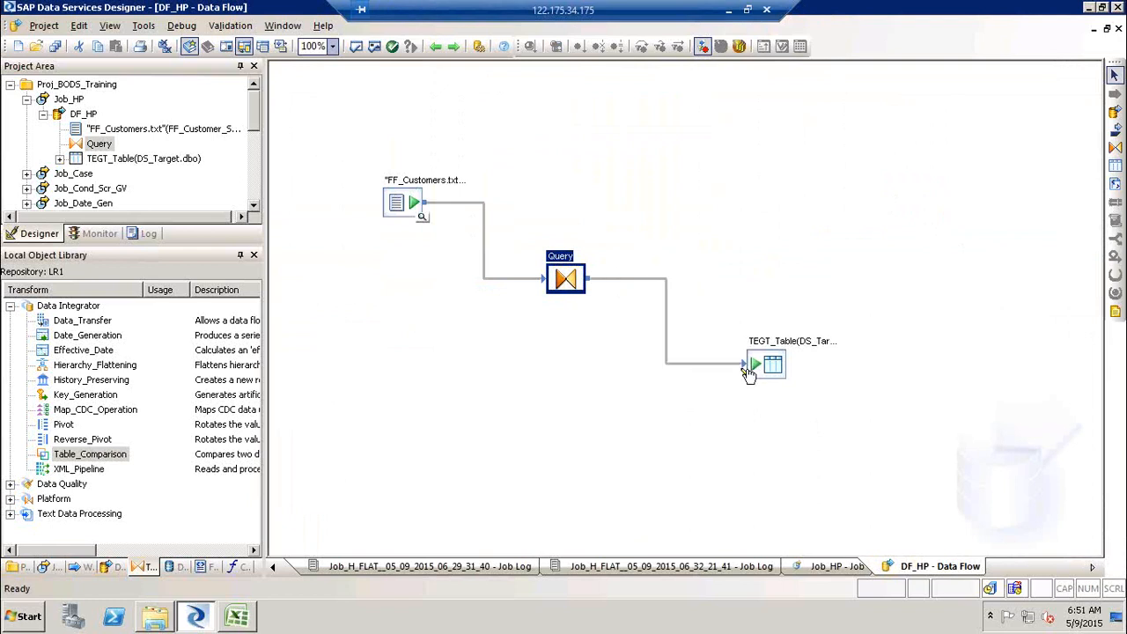
click(374, 47)
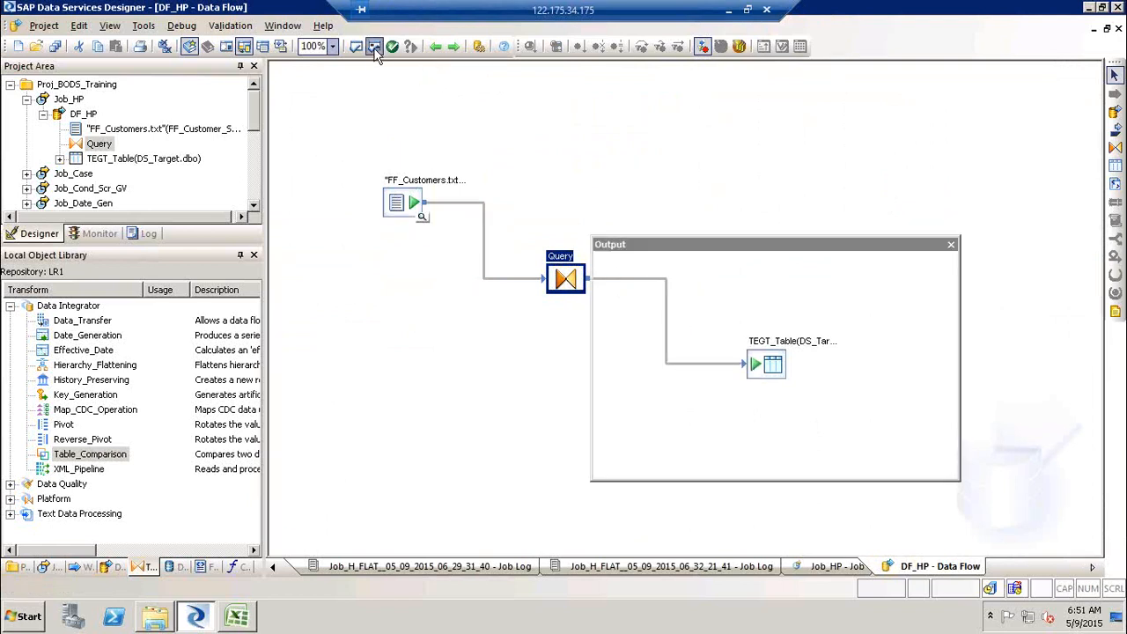
click(951, 245)
- Save all changes and execute Job_HP with the DEV system configuration
click(69, 98)
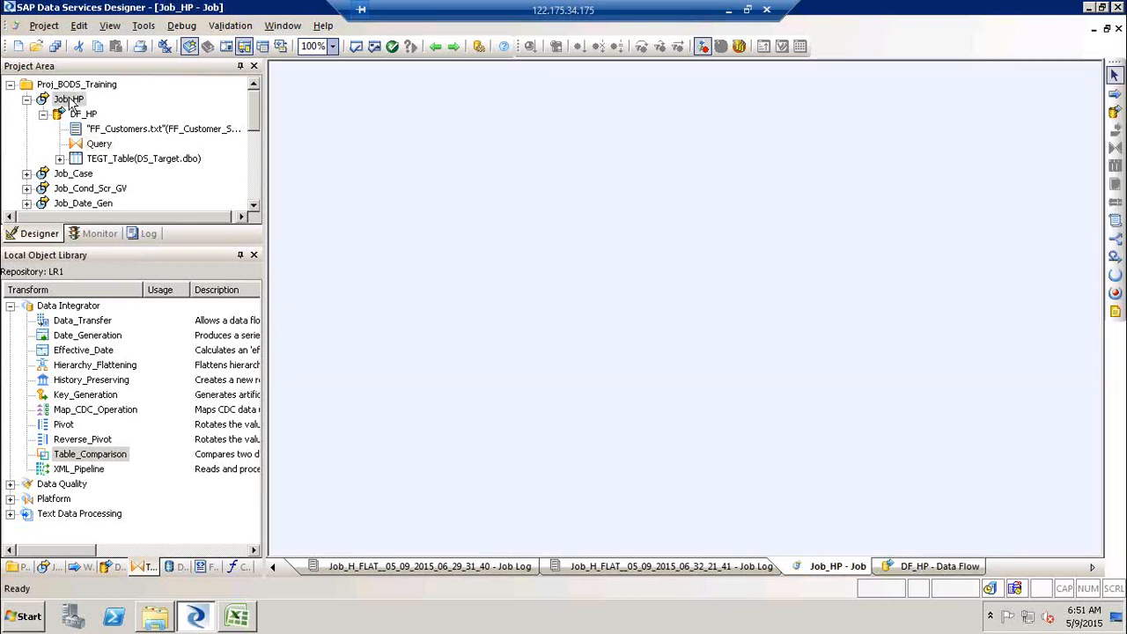
right_click(70, 99)
click(99, 108)
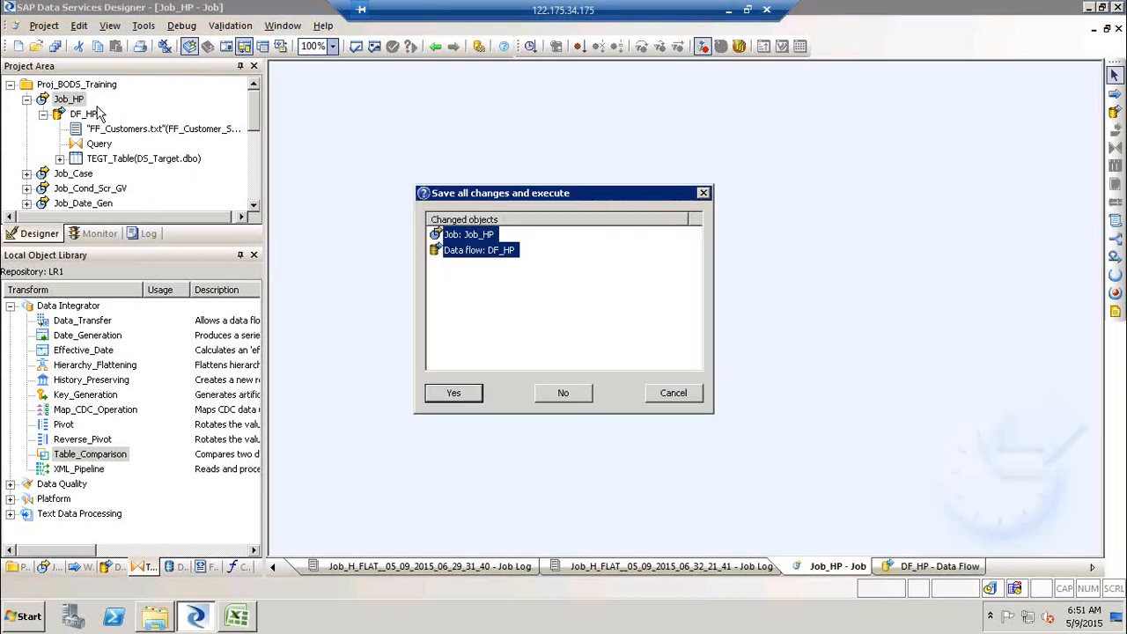
click(454, 393)
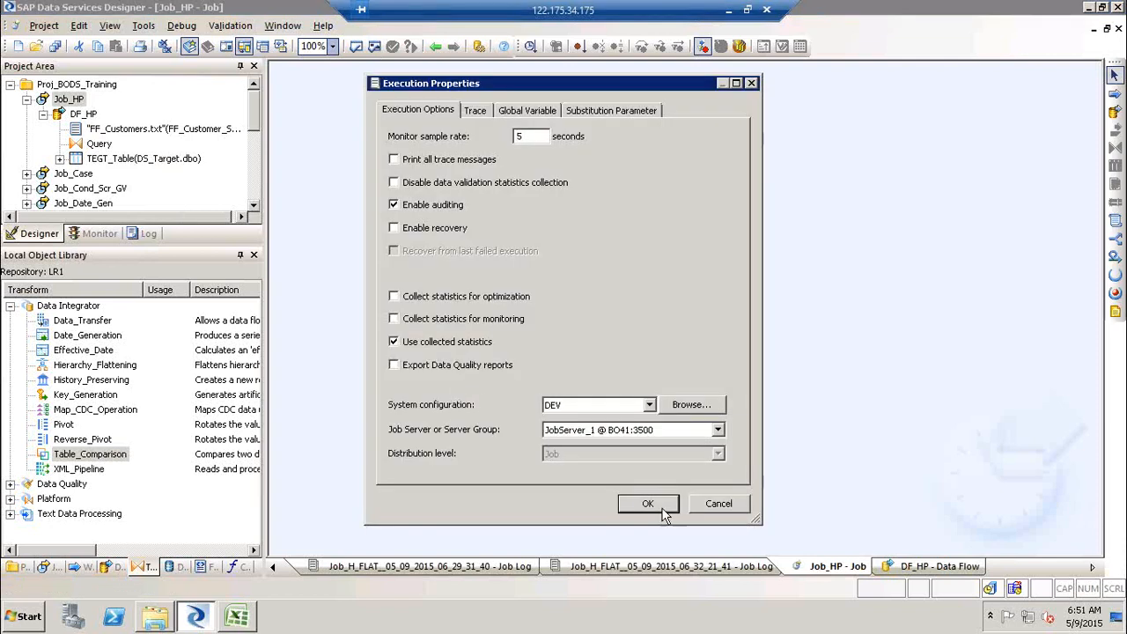
click(651, 403)
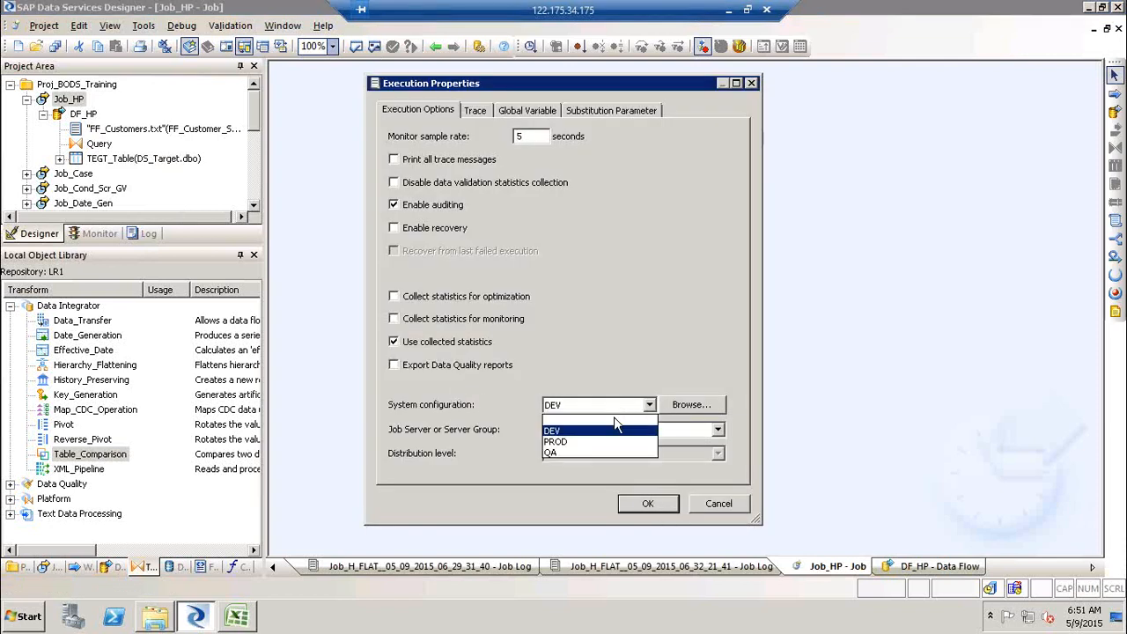
click(614, 423)
click(651, 405)
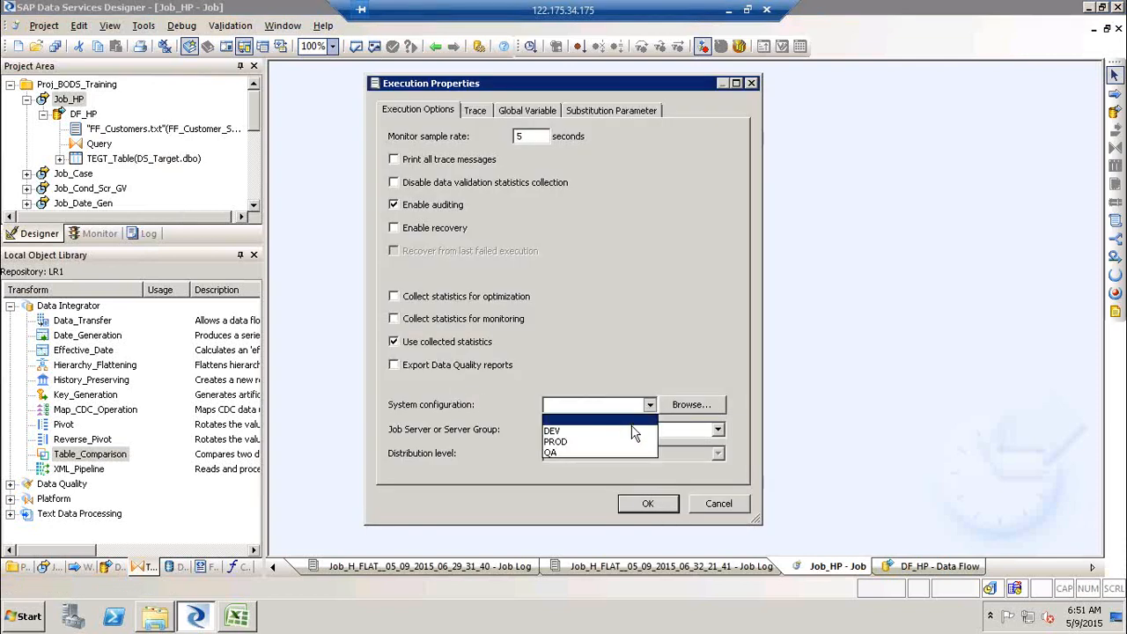
click(632, 432)
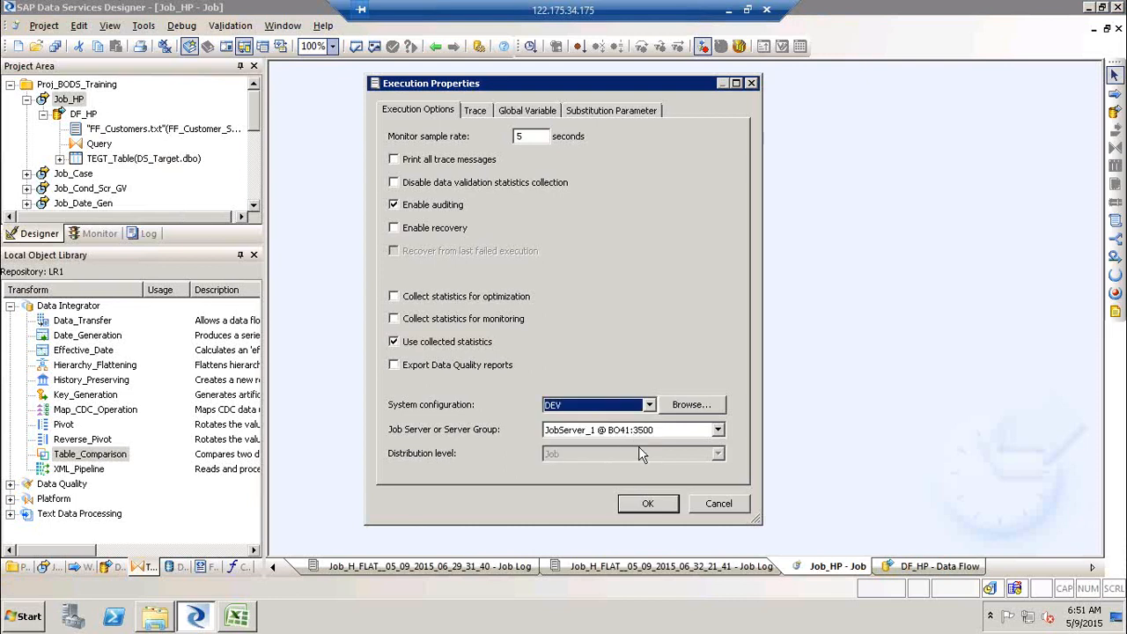
click(645, 504)
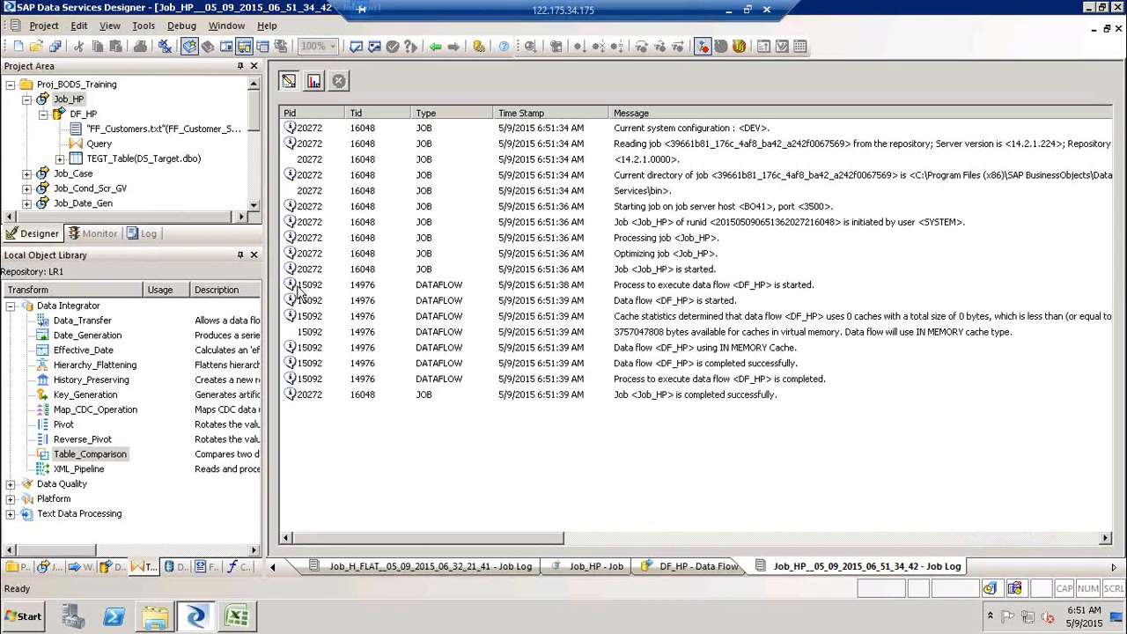
- Open the TEGT_Table target in DF_HP and inspect its Valid_From, Valid_To, Column_Flag and Skey columns
click(83, 115)
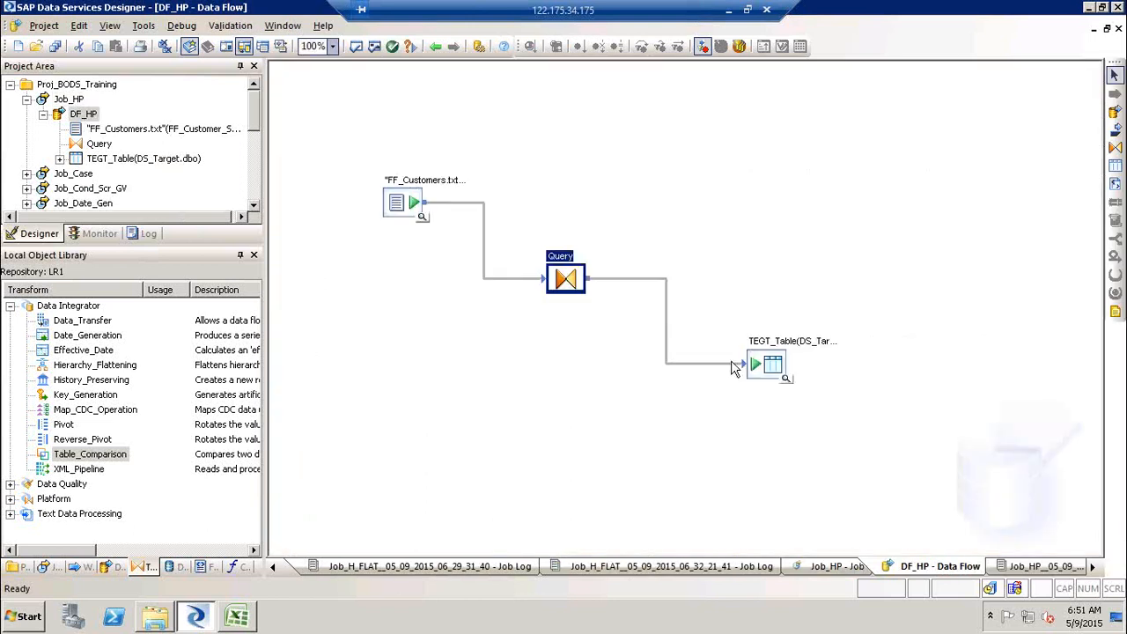
double_click(778, 350)
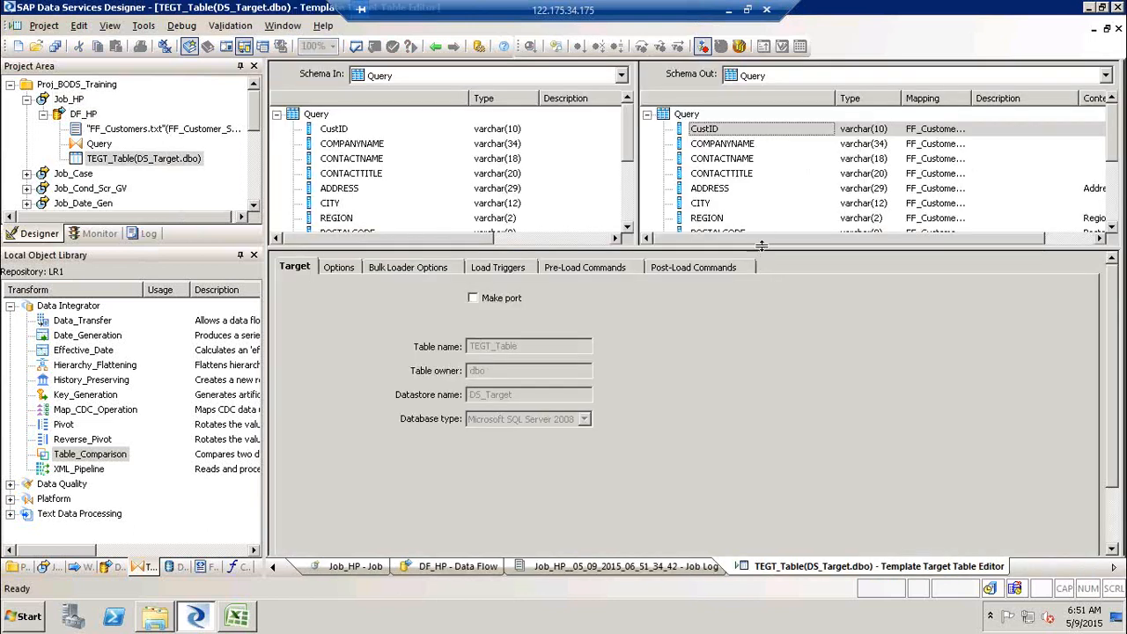
drag(761, 246, 764, 365)
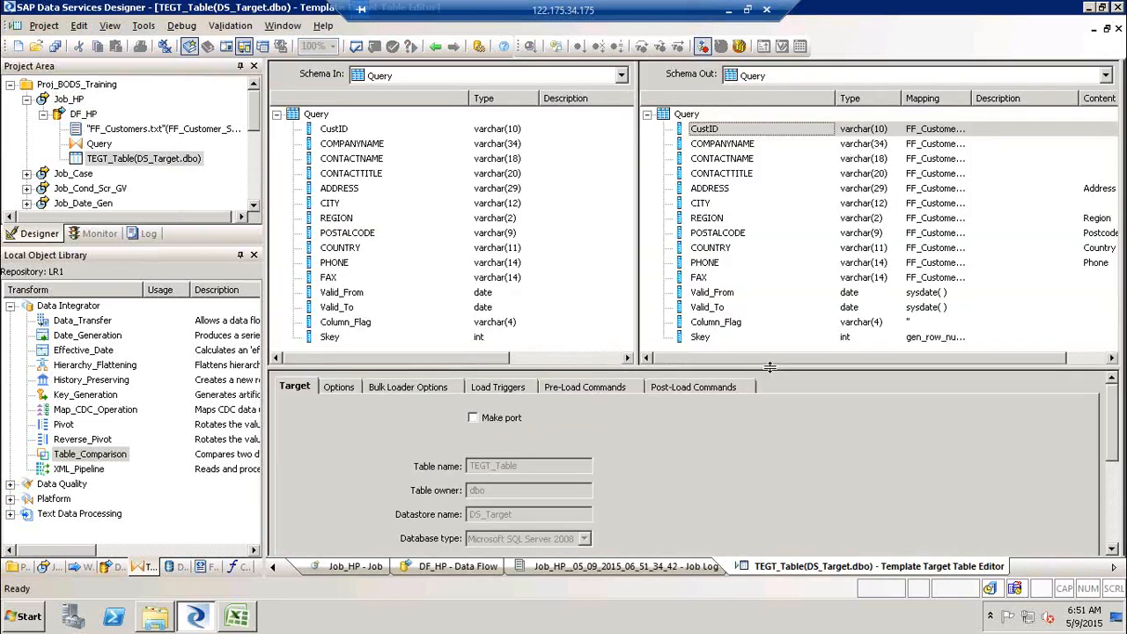
click(713, 293)
click(713, 308)
click(715, 322)
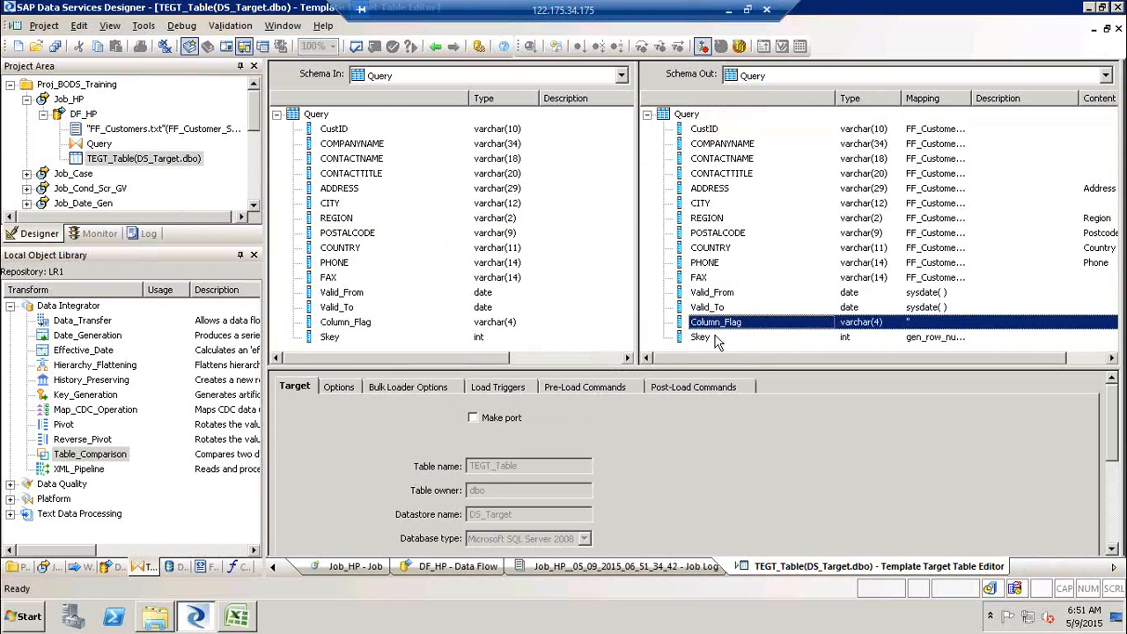
click(717, 337)
click(440, 49)
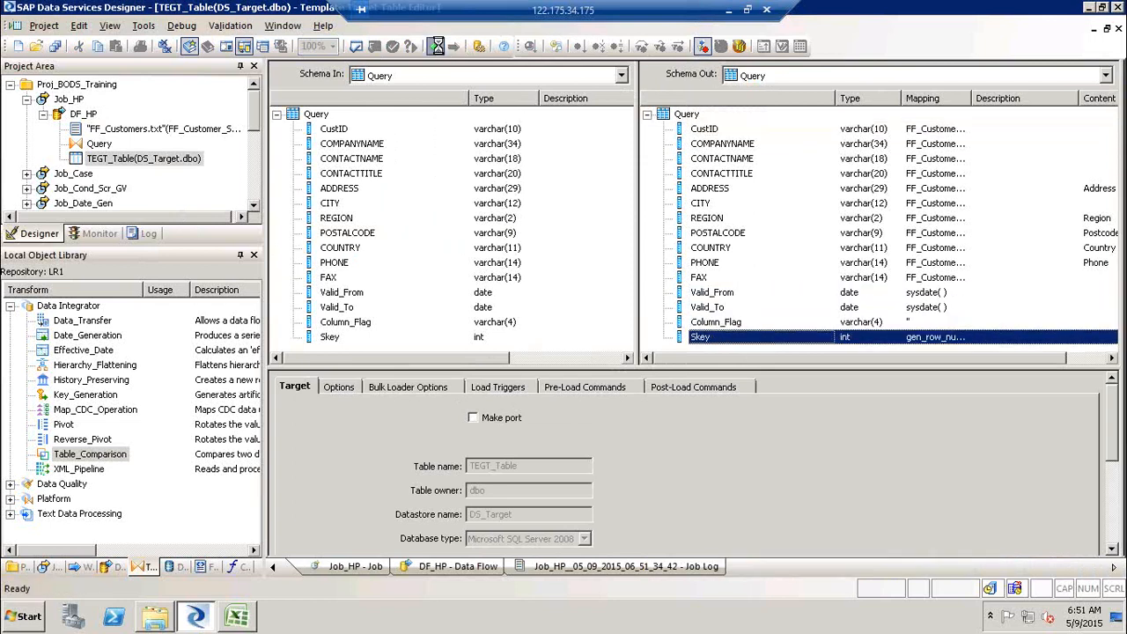
- Delete the Query transform from the data flow and move the TEGT_Table target further right
click(564, 281)
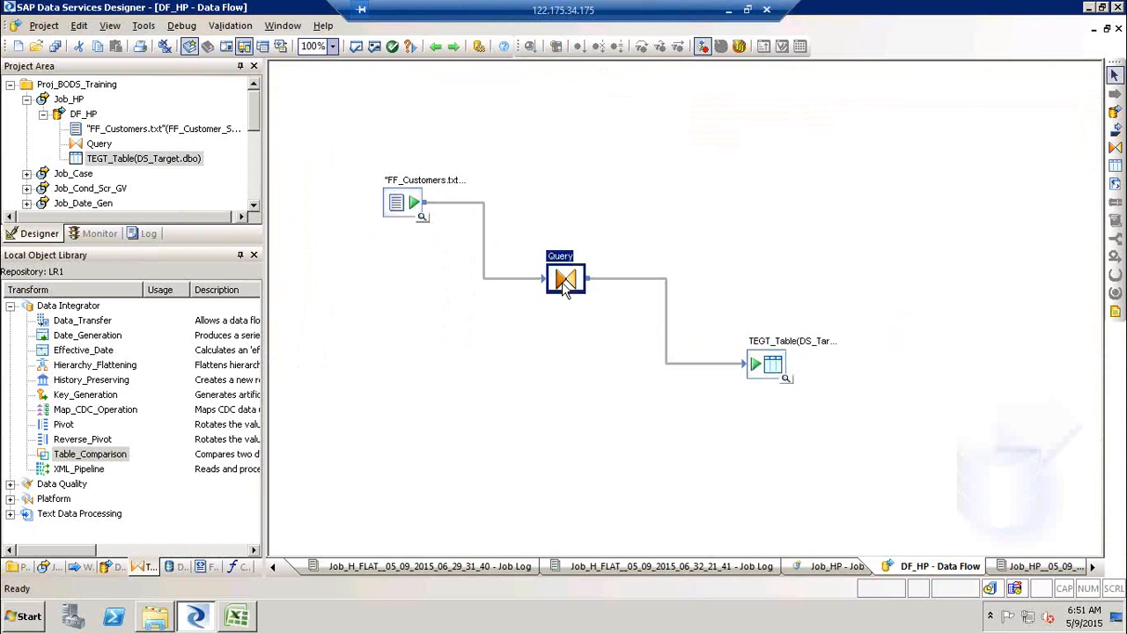
key(Delete)
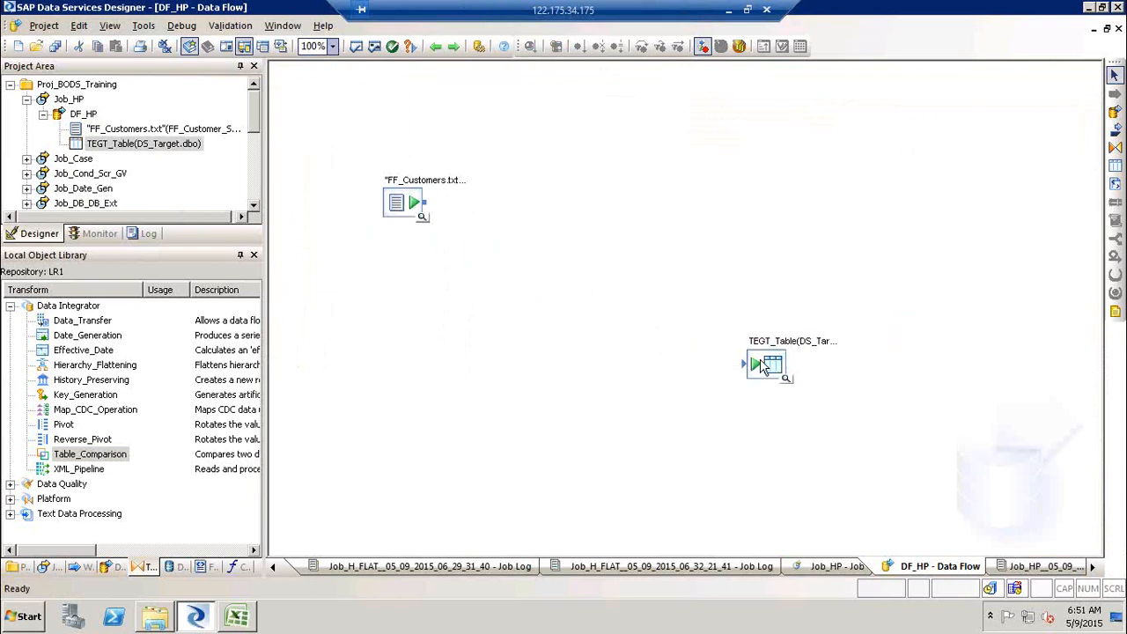
drag(764, 366, 880, 401)
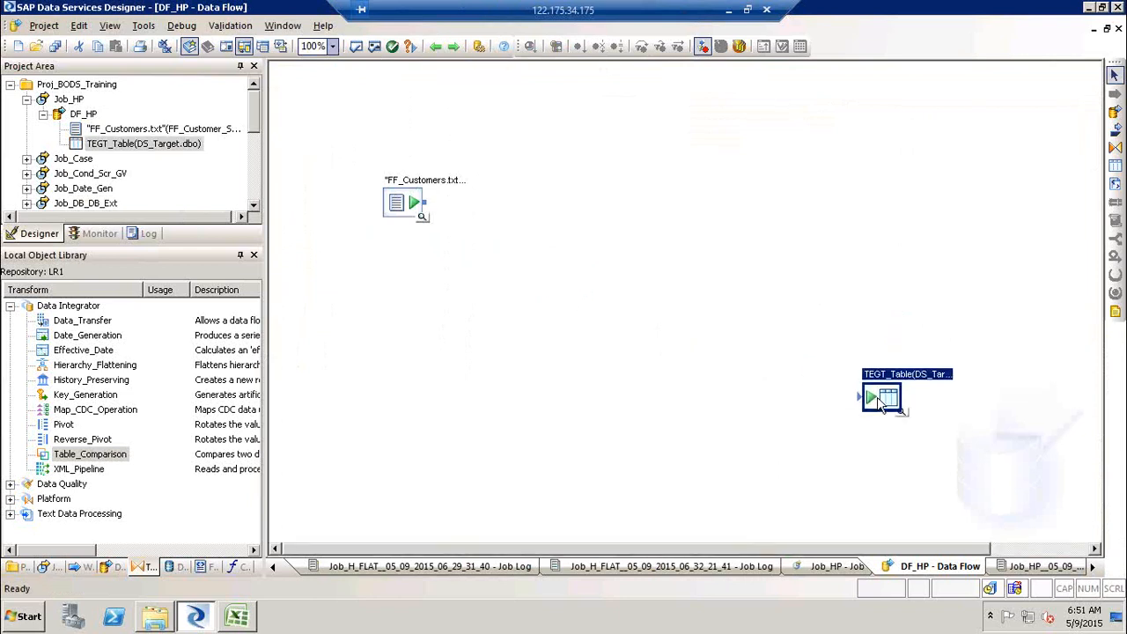
- Add a Table_Comparison transform between the source and target and open its editor
click(92, 457)
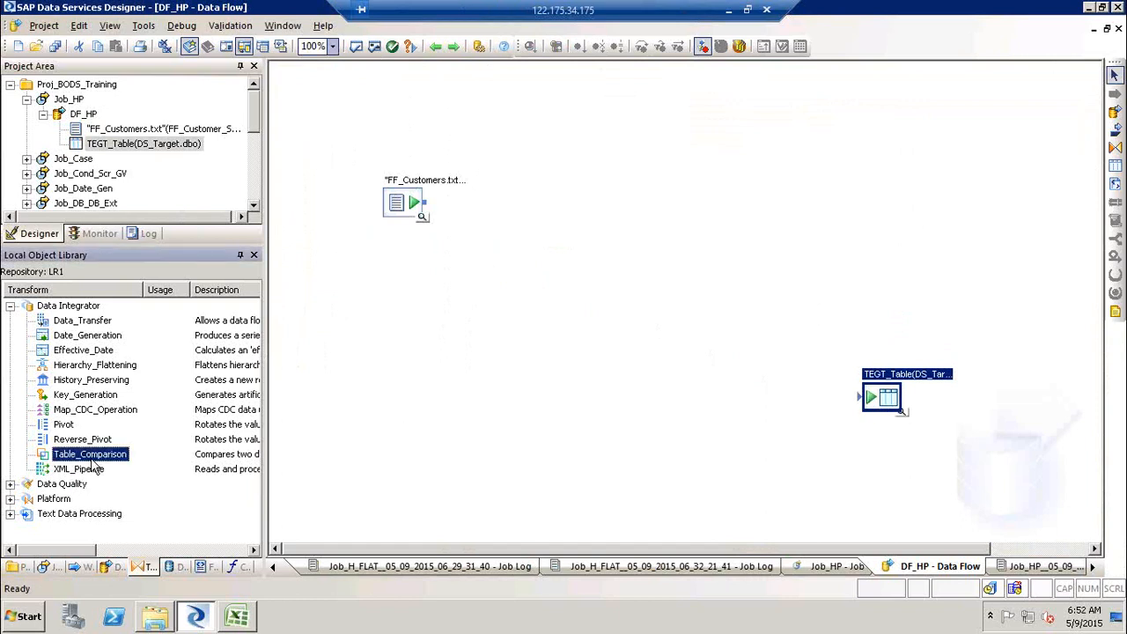
drag(92, 467, 531, 264)
click(669, 338)
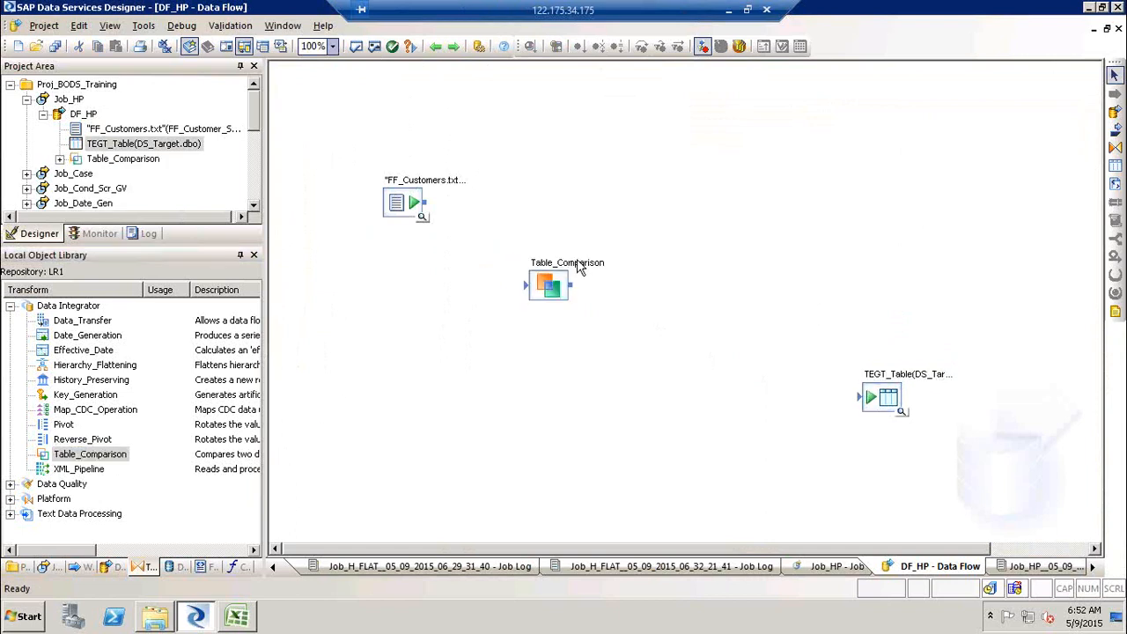
double_click(577, 262)
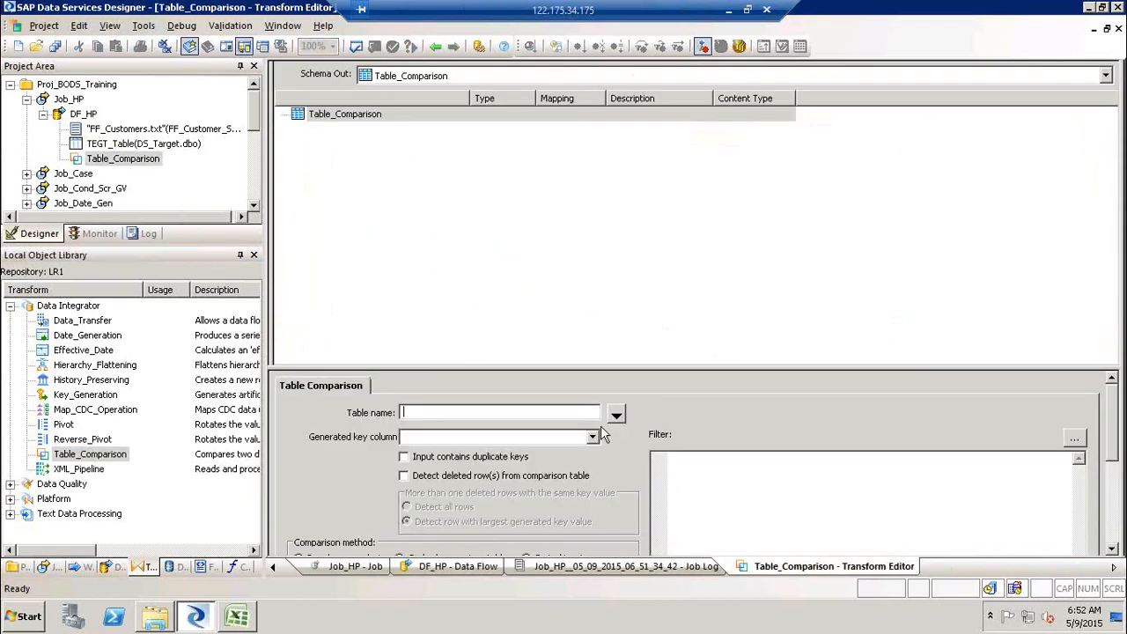
- Browse the DS_Target datastore's tables for a comparison table, both in the table-name picker and the object library
click(616, 415)
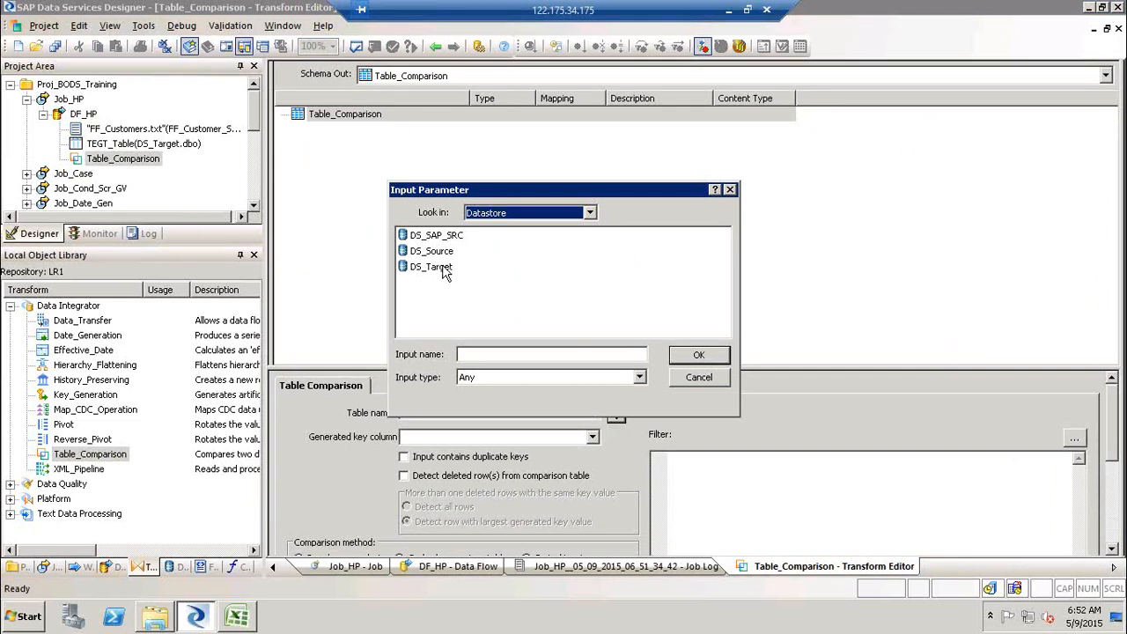
double_click(443, 264)
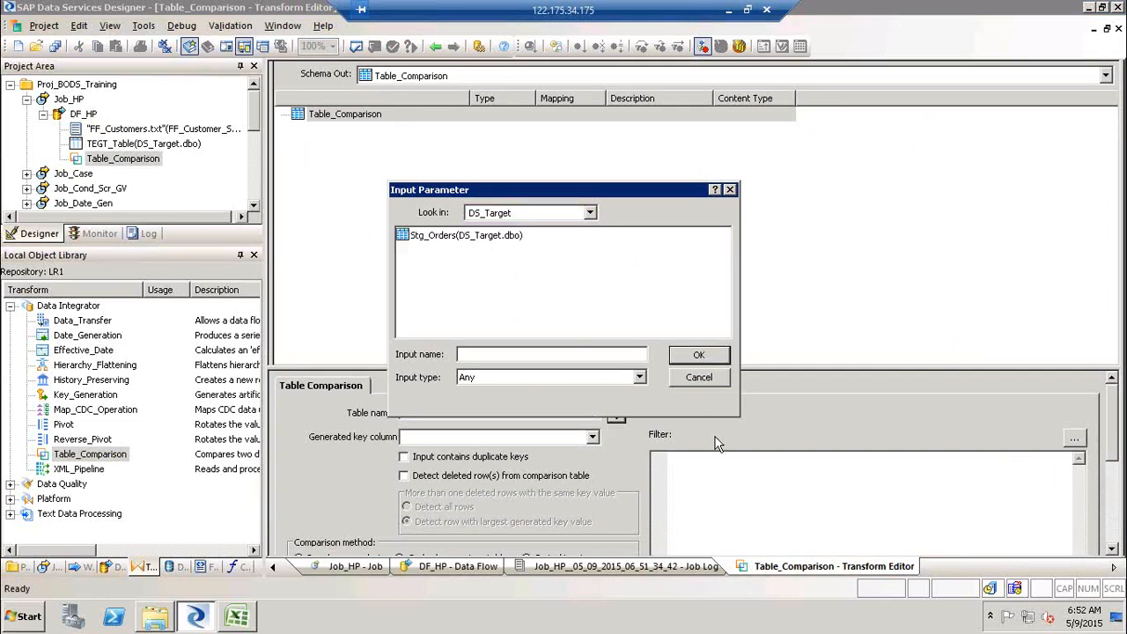
click(721, 382)
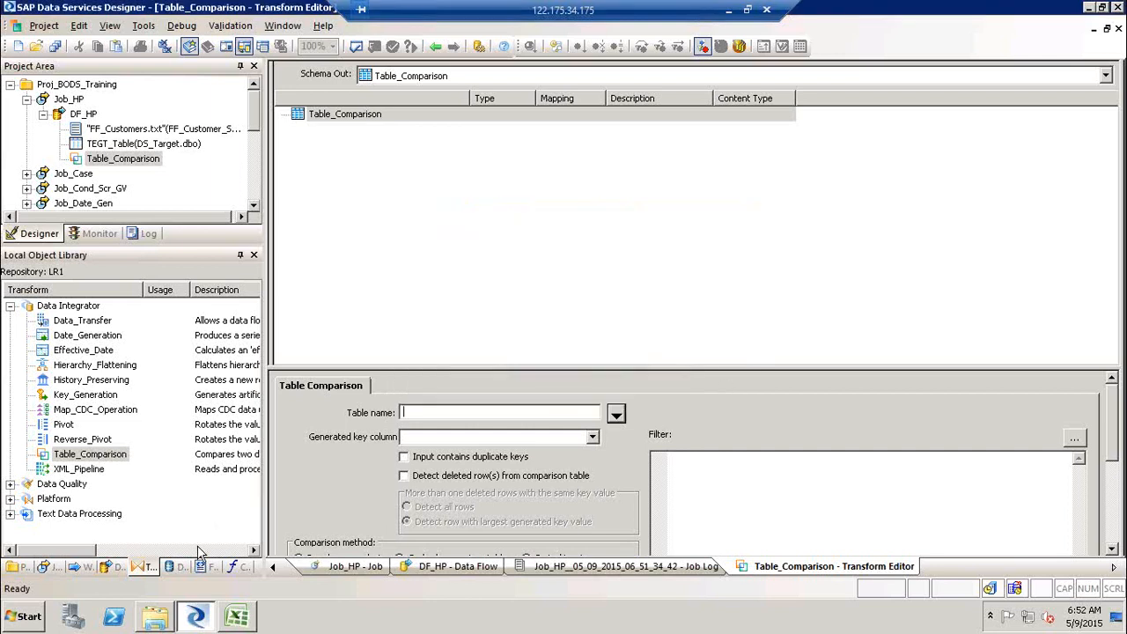
click(180, 566)
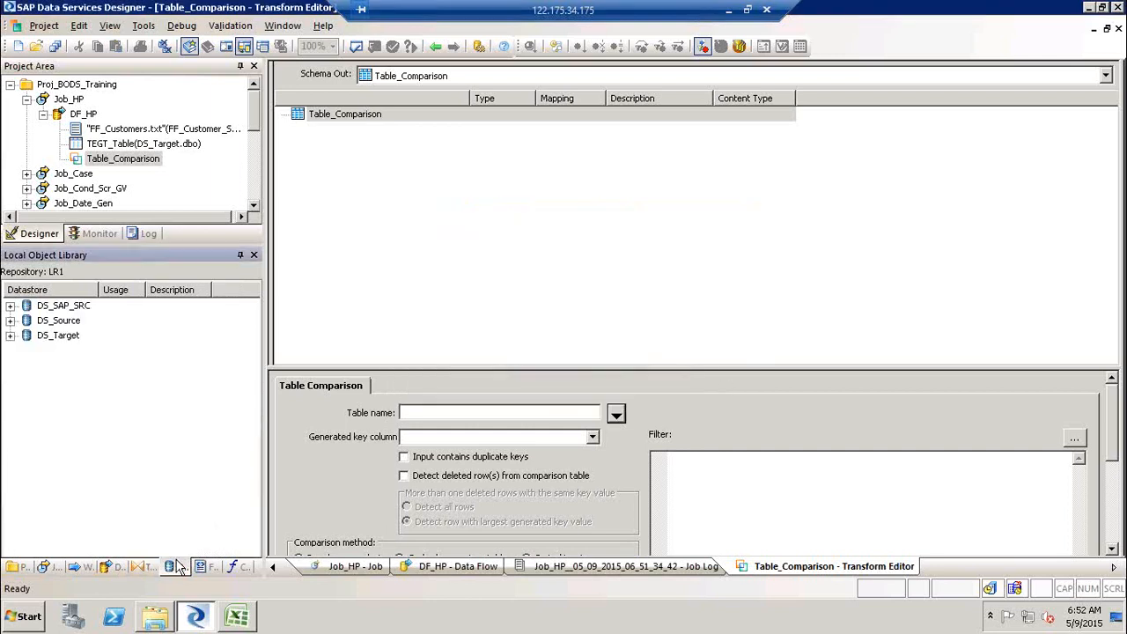
click(10, 335)
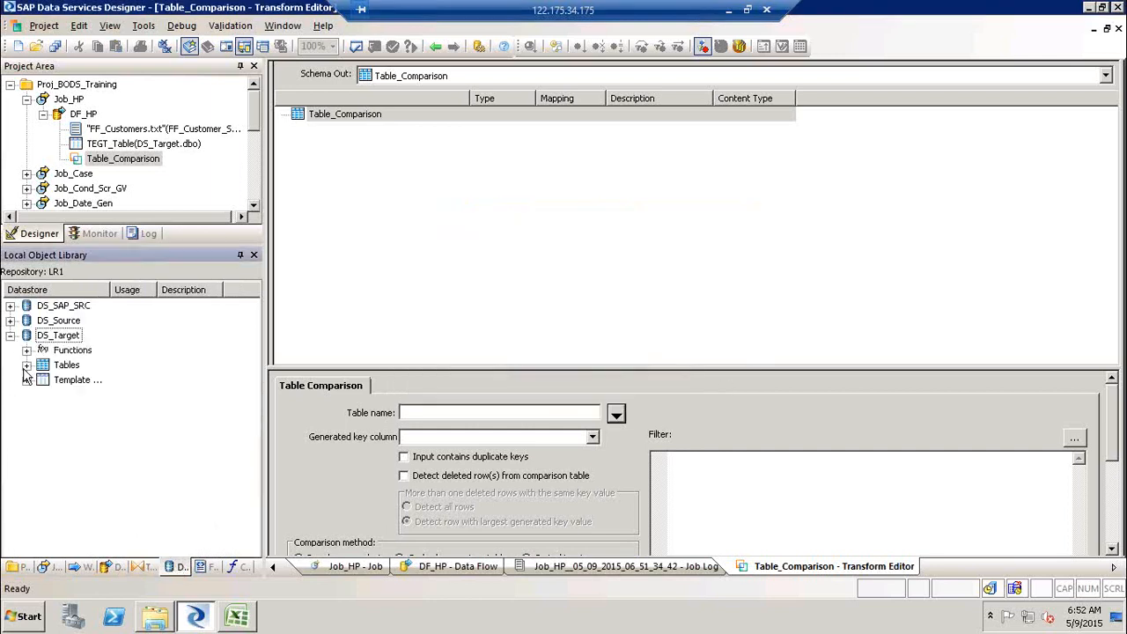
click(26, 364)
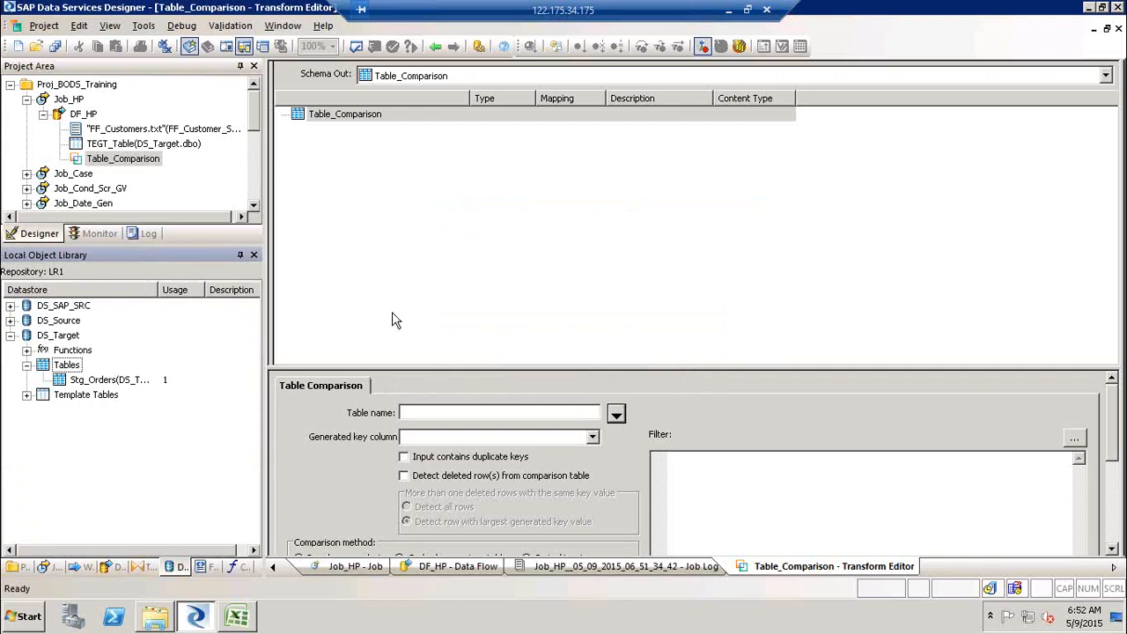
click(433, 48)
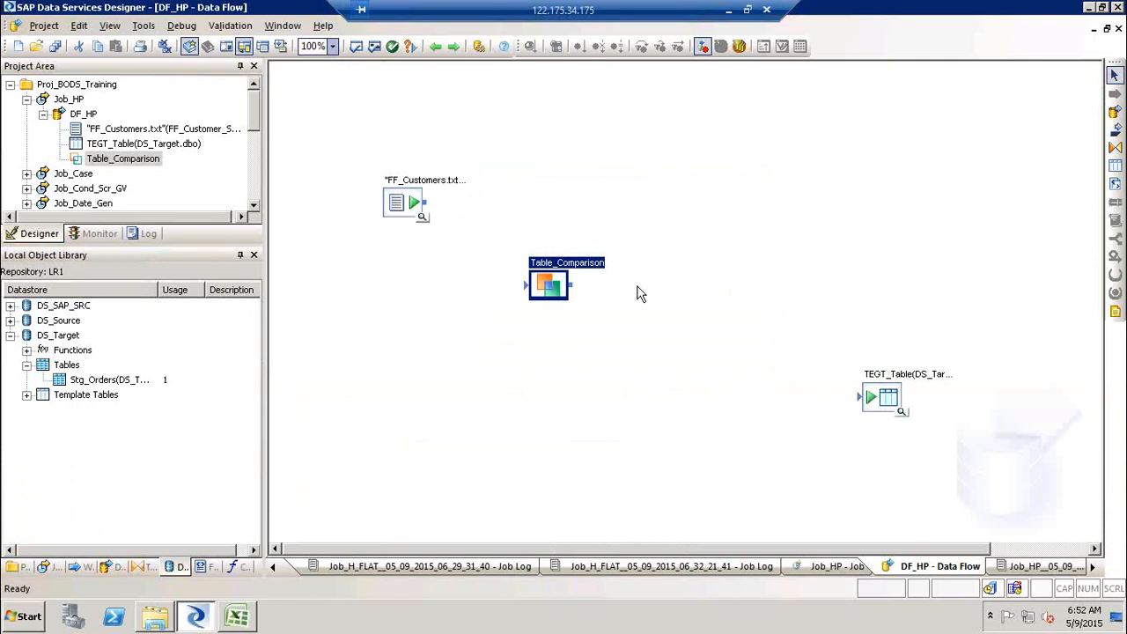
- Import TEGT_Table into the DS_Target datastore and place it back in the data flow as a target
right_click(885, 403)
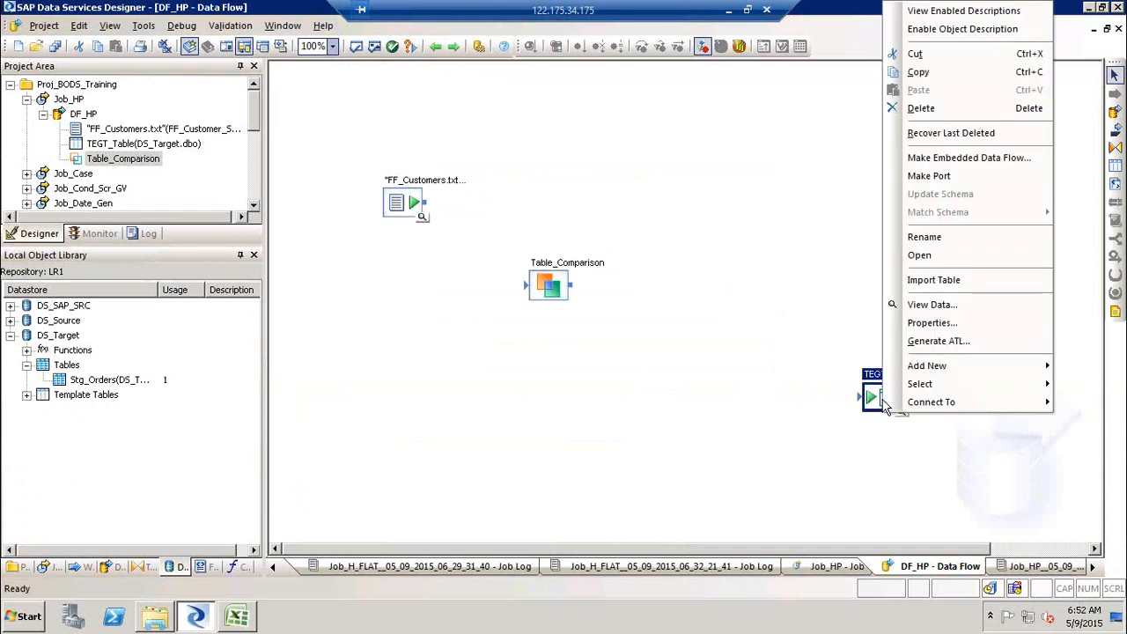
click(978, 279)
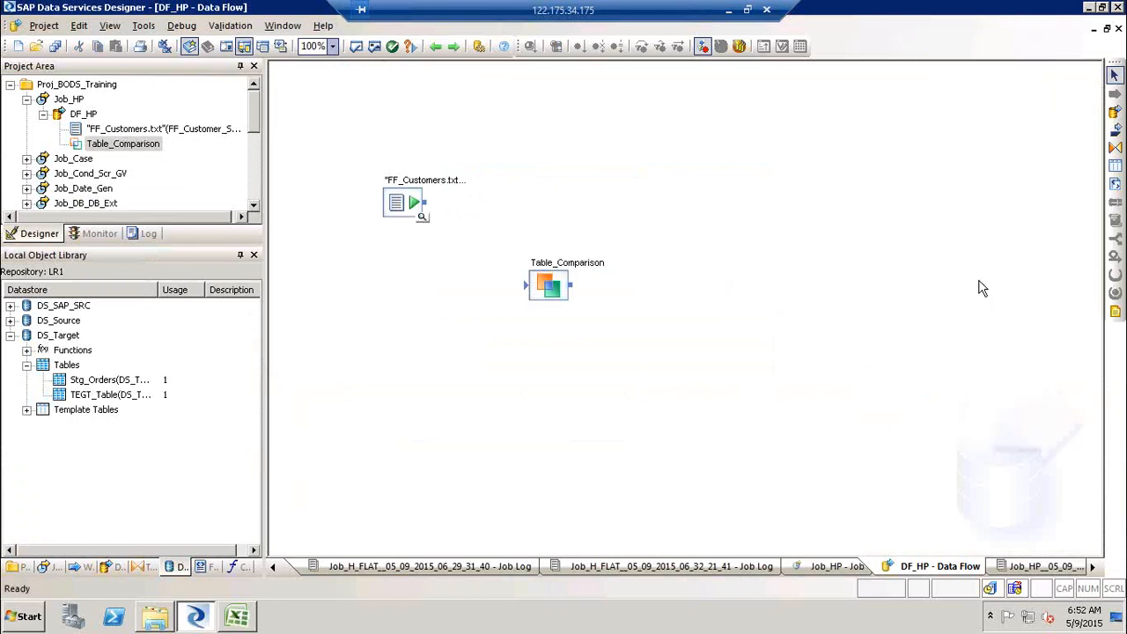
drag(77, 394, 810, 340)
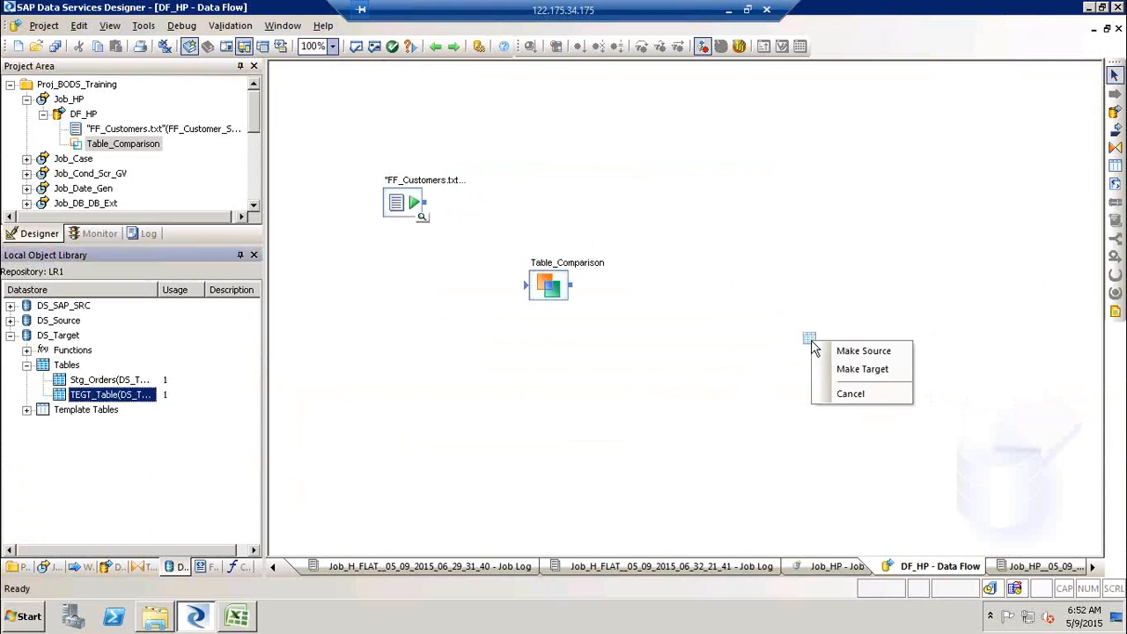
click(851, 375)
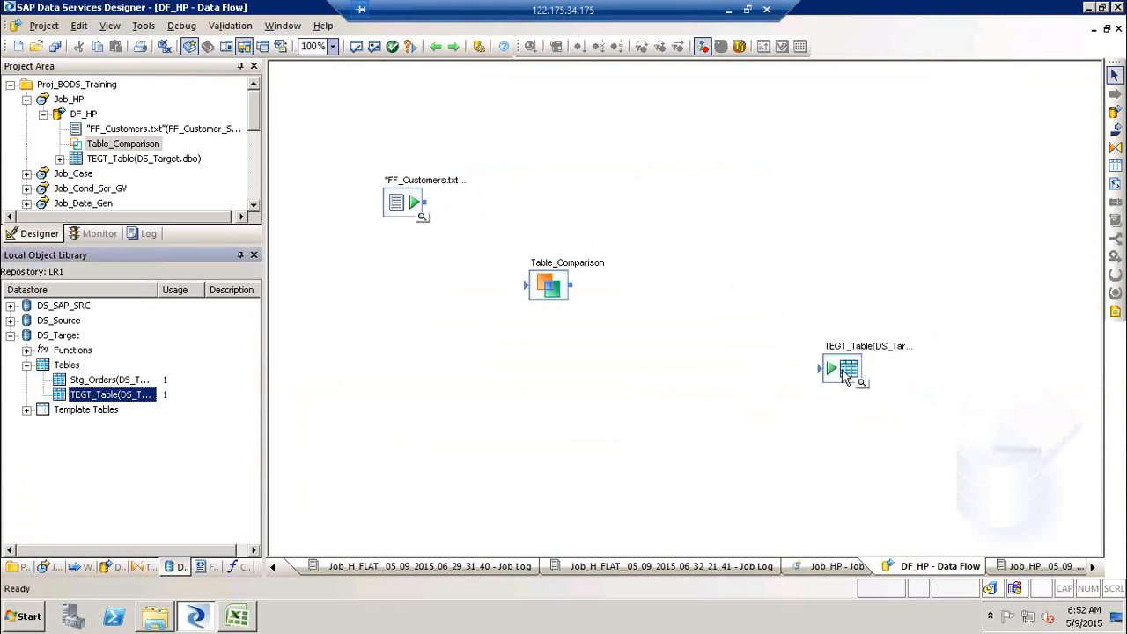
- Reposition the FF_Customers source and TEGT_Table target on the data flow canvas
drag(846, 372, 881, 396)
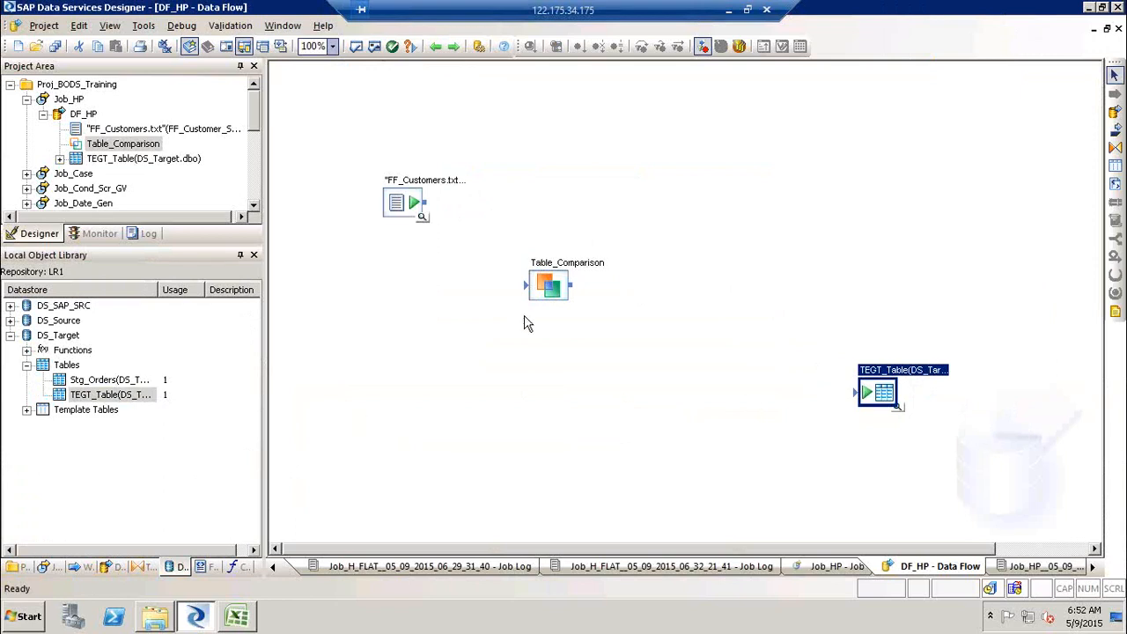
drag(396, 205, 356, 183)
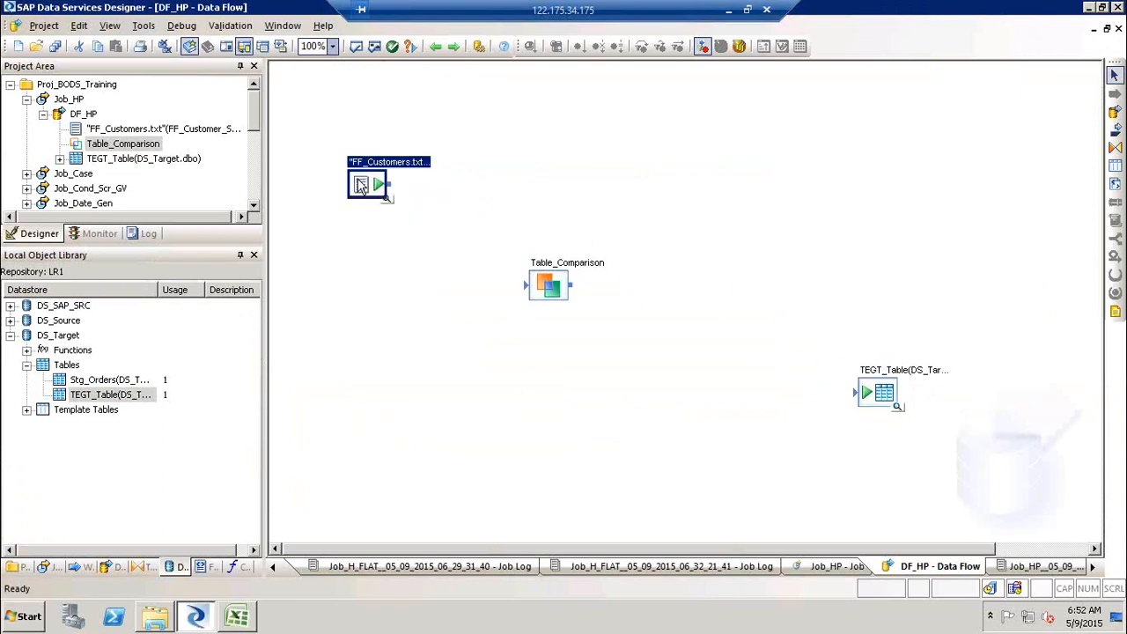
click(724, 177)
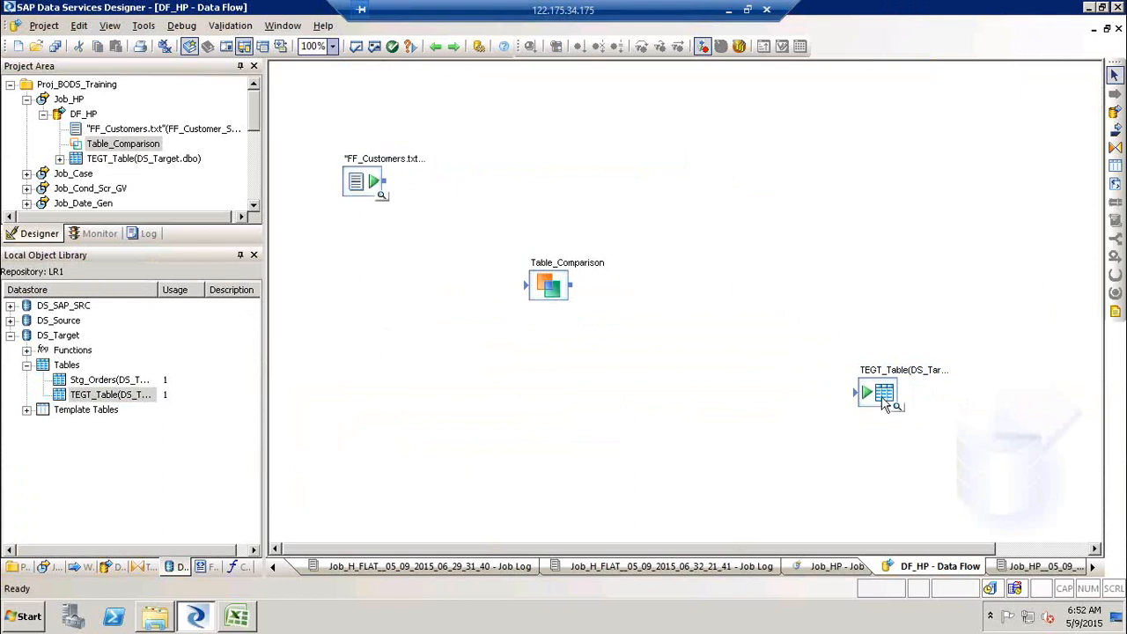
drag(886, 403, 916, 427)
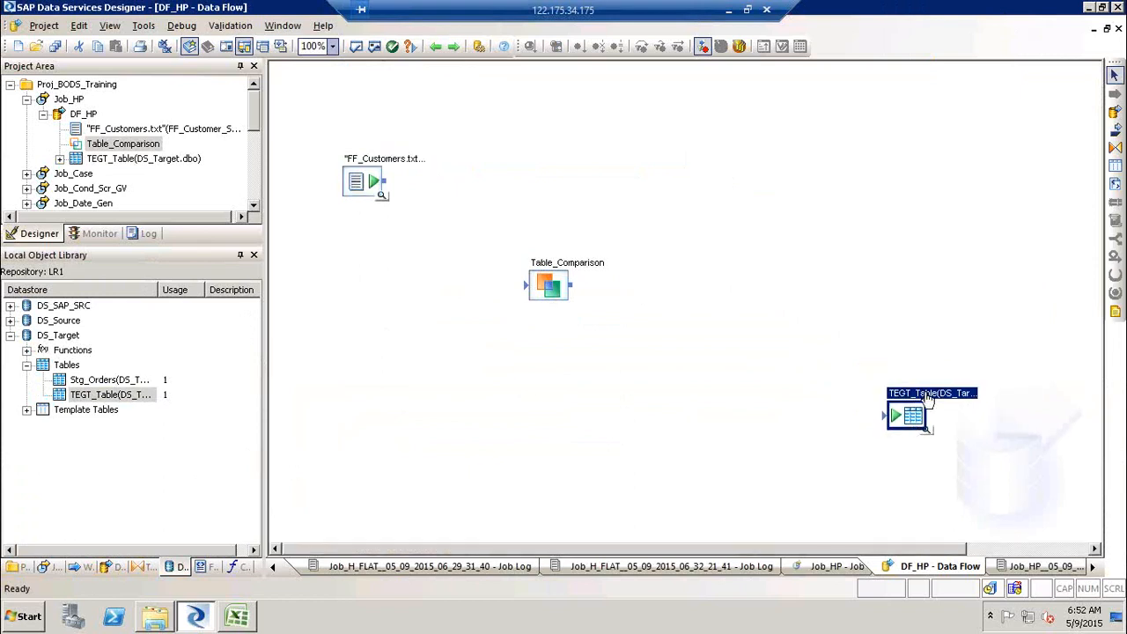
- Set the 'Delete data from table before loading' option in the TEGT_Table target options and return to the data flow
double_click(911, 414)
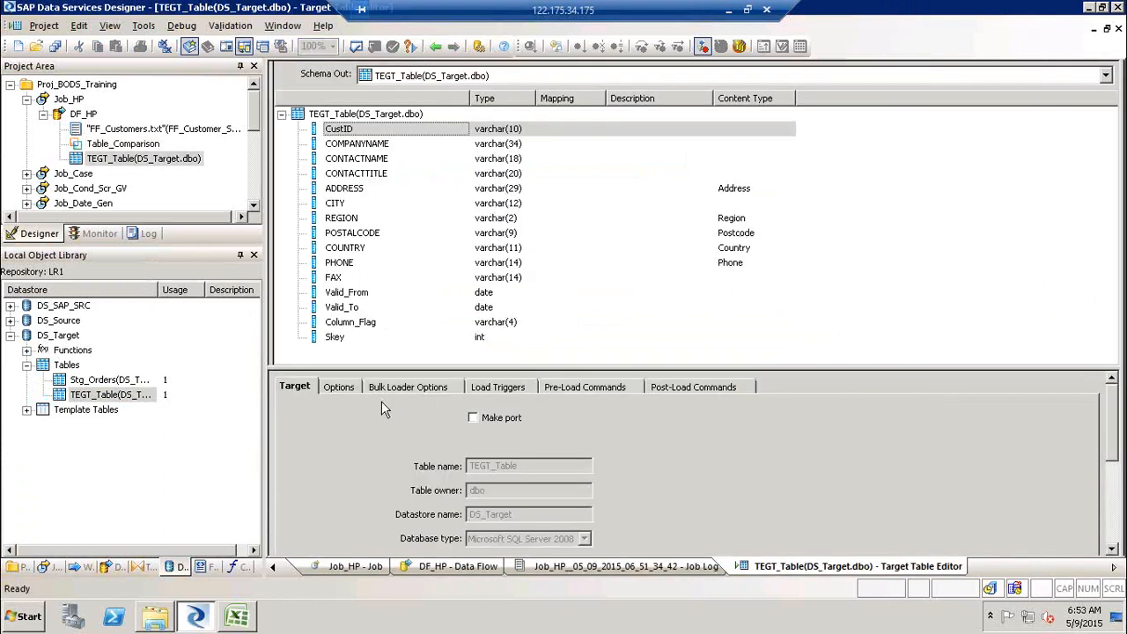
click(349, 391)
click(482, 442)
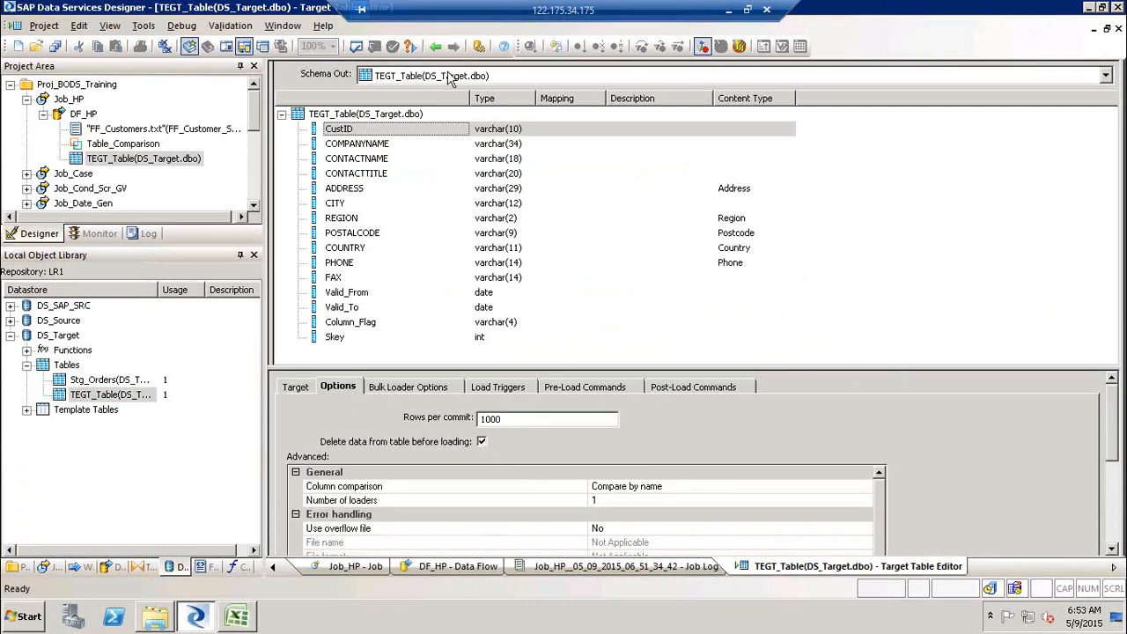
click(436, 47)
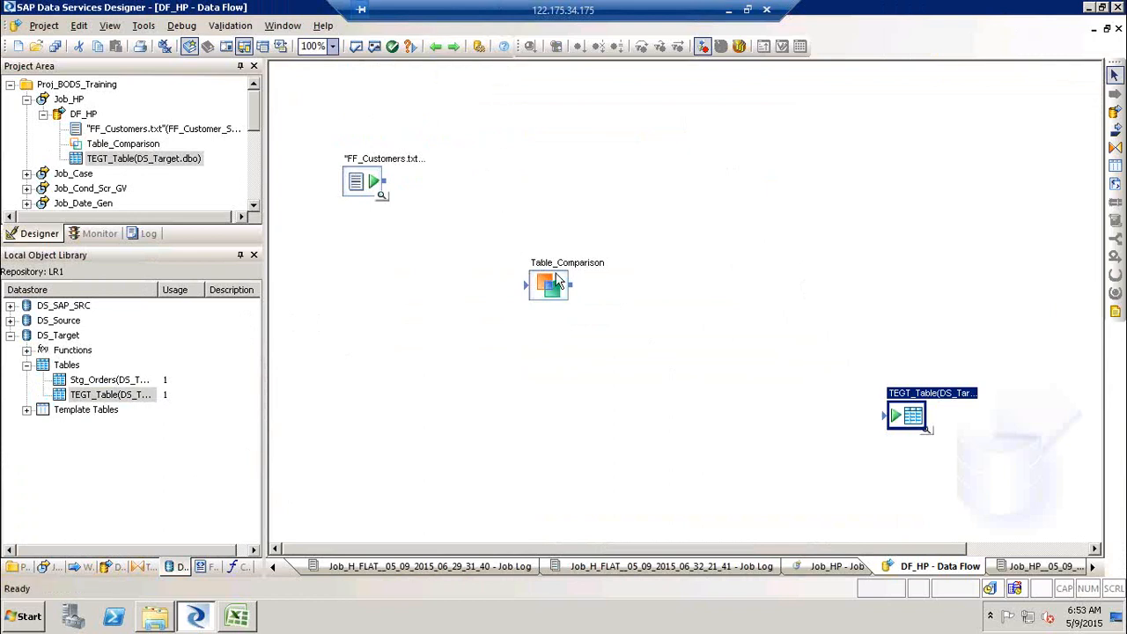
- Replace the Table_Comparison transform with a Query transform connected to the FF_Customers source and open it
click(553, 286)
key(Delete)
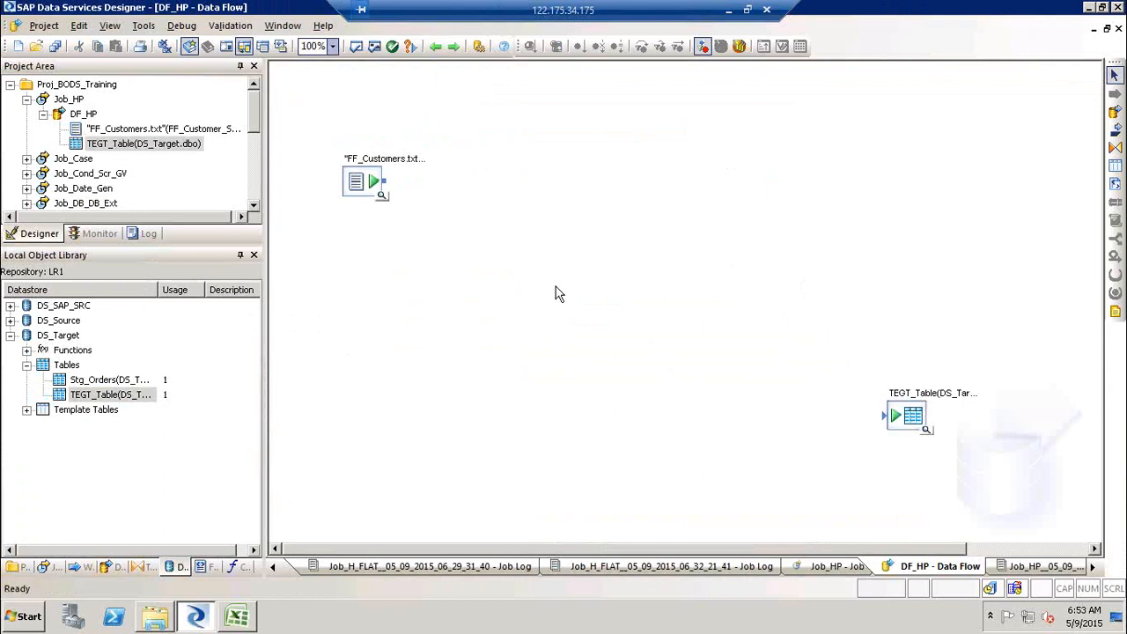
click(137, 567)
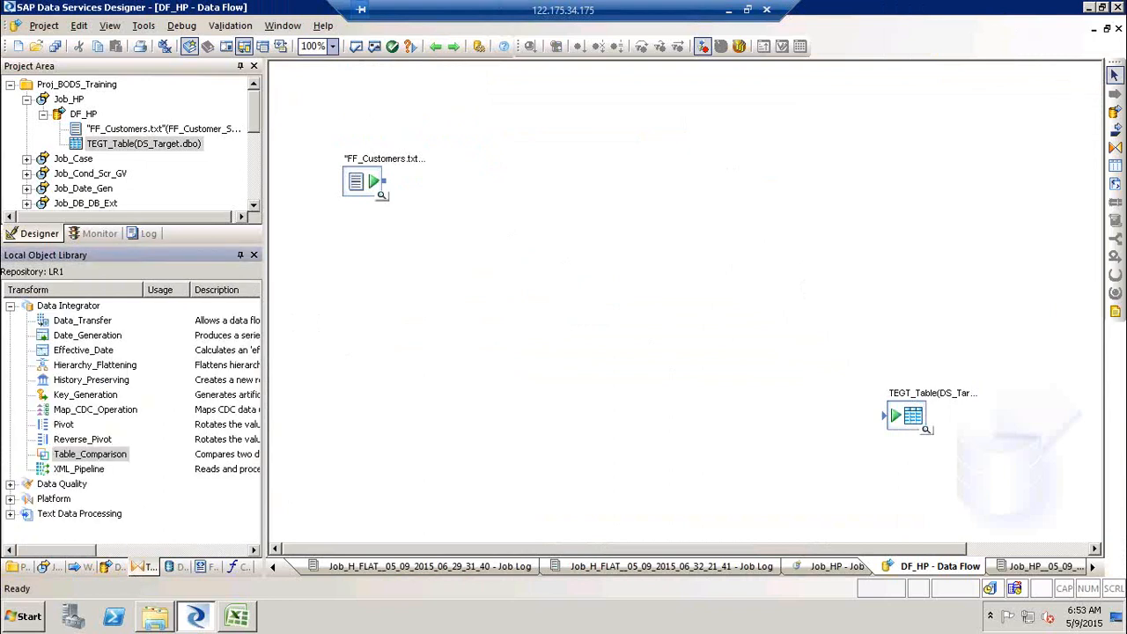
click(1115, 147)
click(446, 218)
drag(383, 181, 460, 241)
double_click(466, 236)
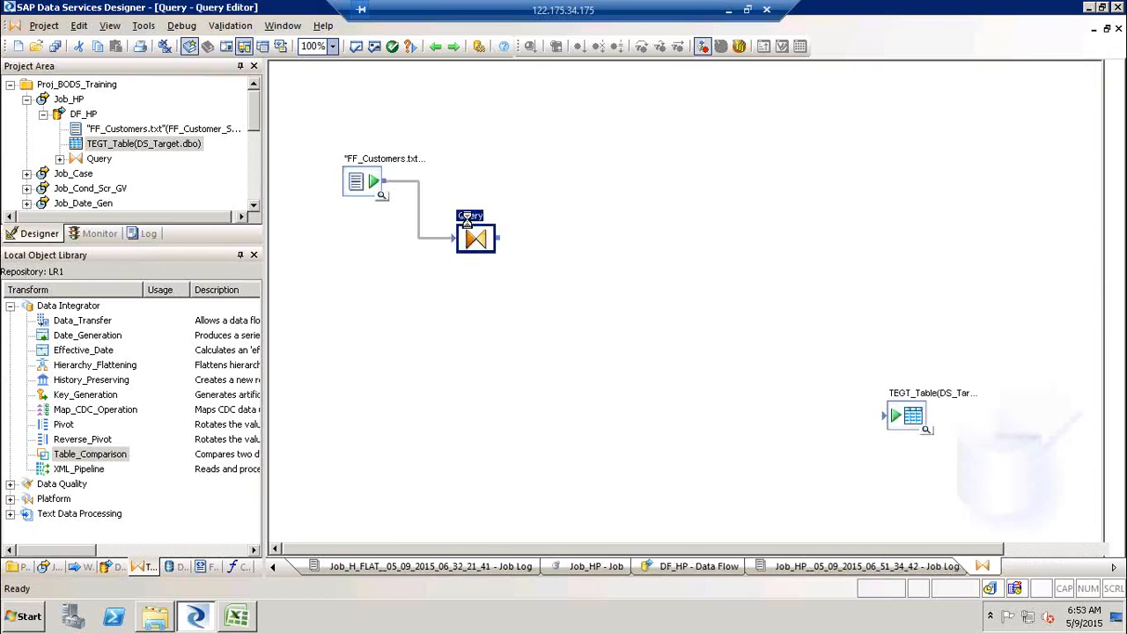
- Map all FF_Customer_SRC input columns to the Query output schema
click(348, 132)
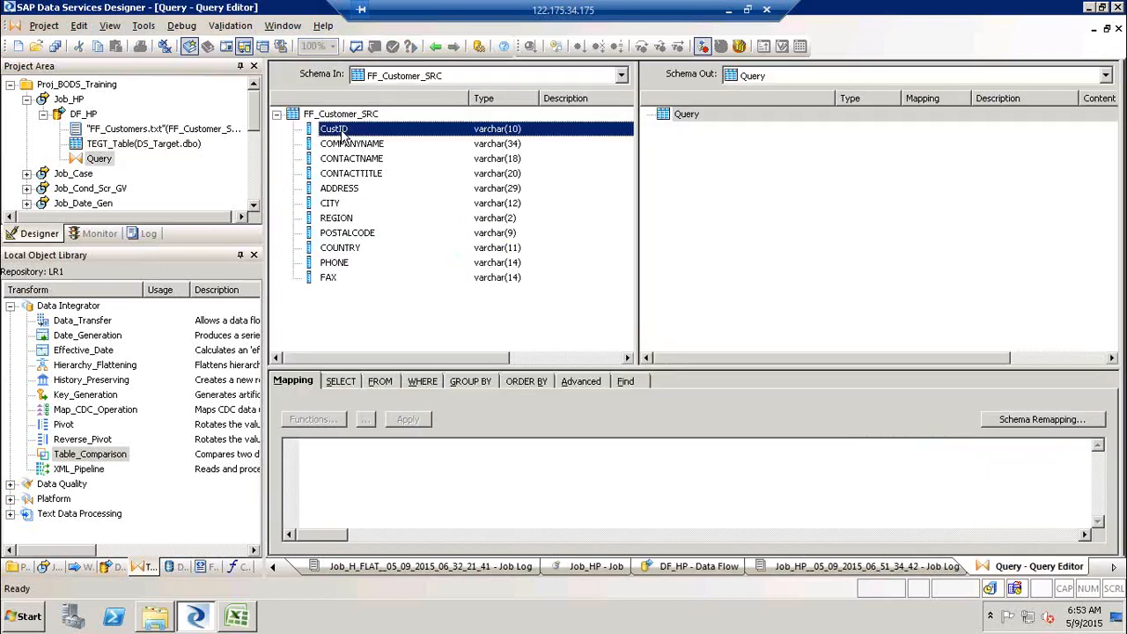
shift+click(330, 278)
right_click(347, 199)
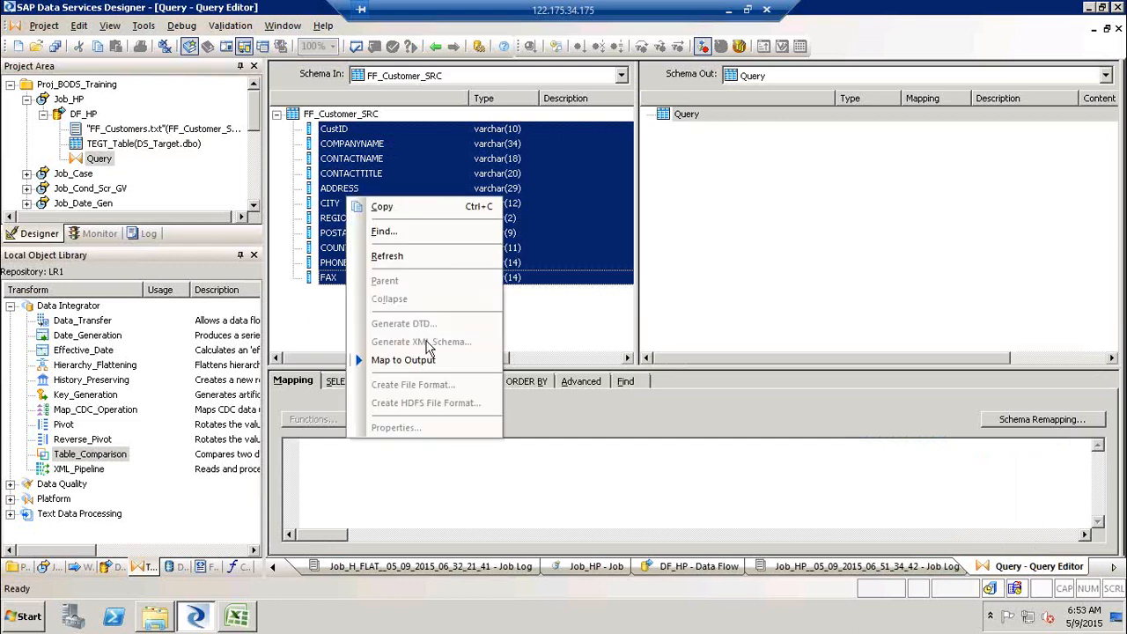
click(427, 360)
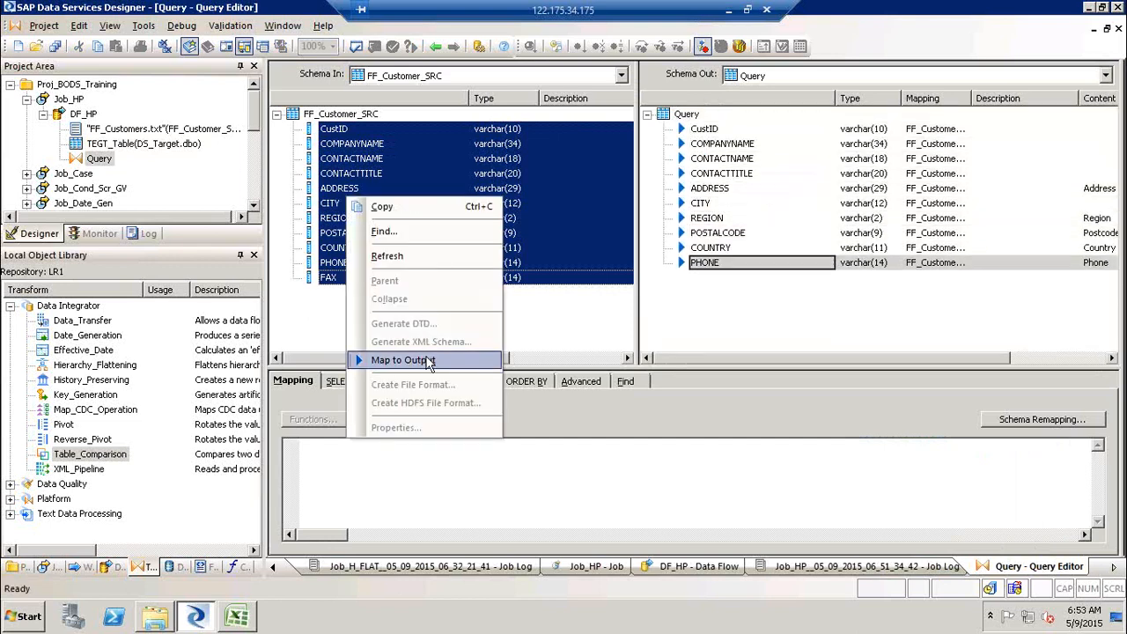
- Insert a new output column Valid_from of type date below FAX in the Query
click(701, 278)
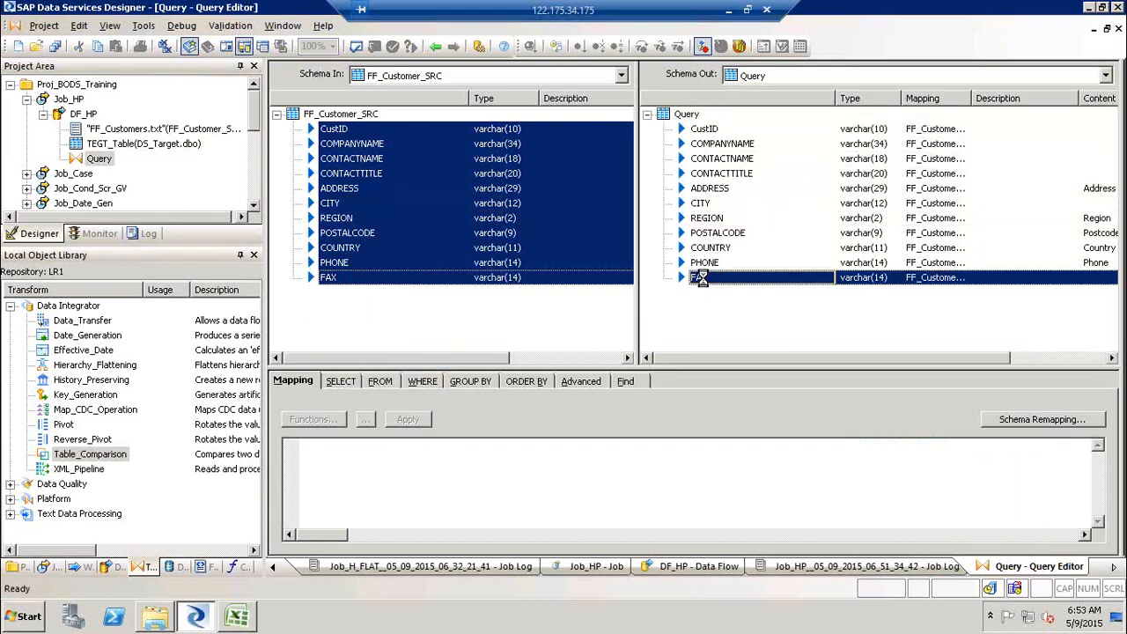
right_click(704, 280)
click(770, 139)
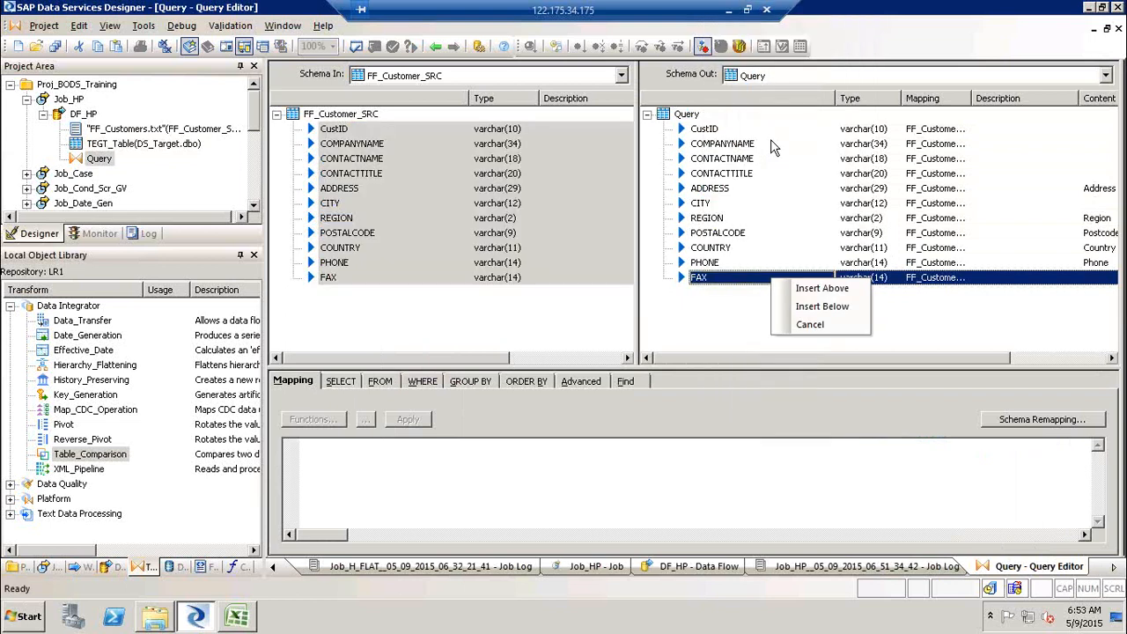
click(839, 305)
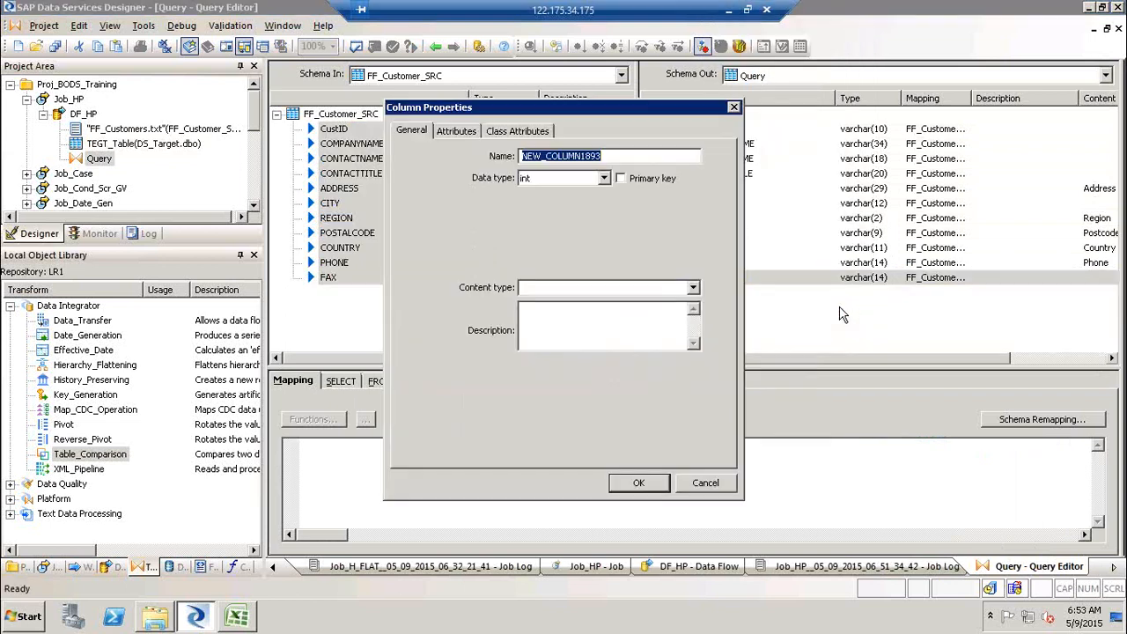
text(Valid_from)
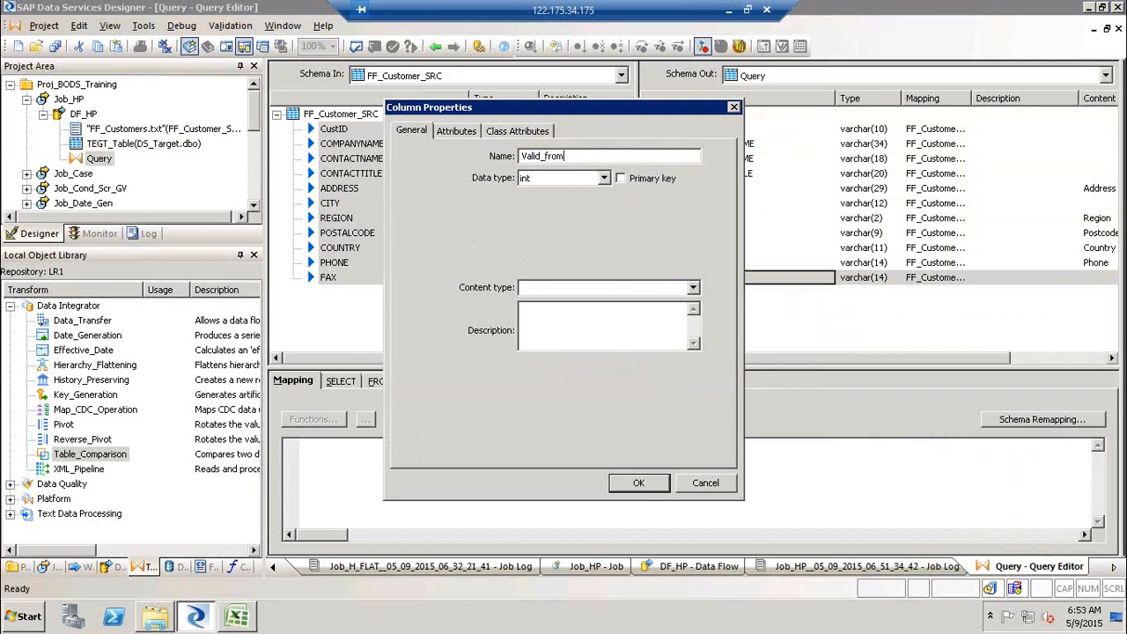
key(Tab)
key(d)
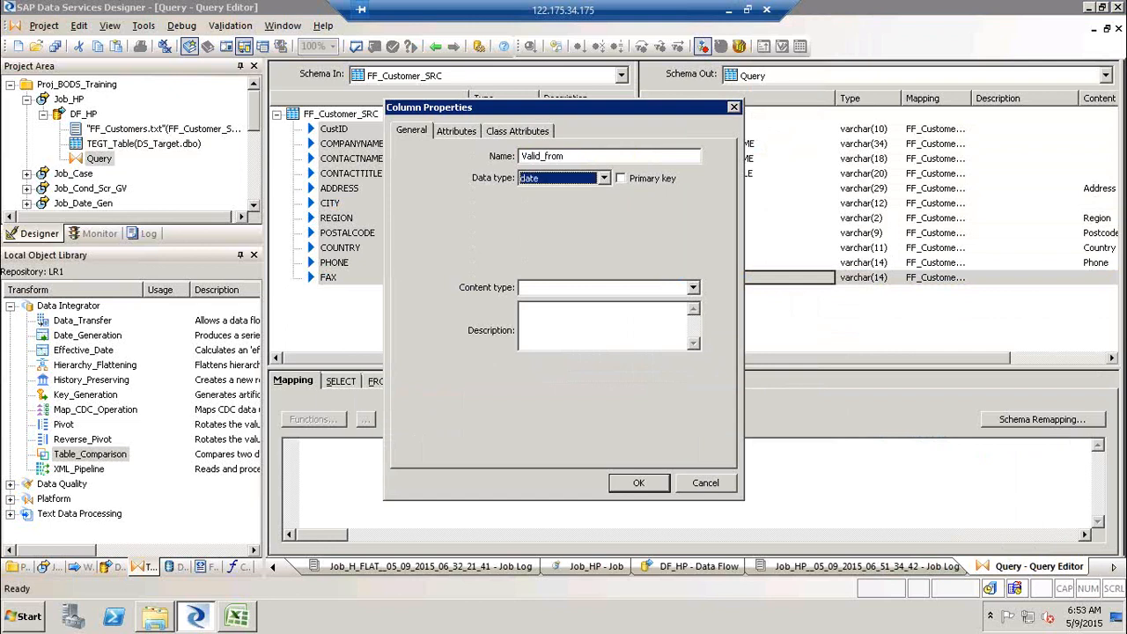
key(Return)
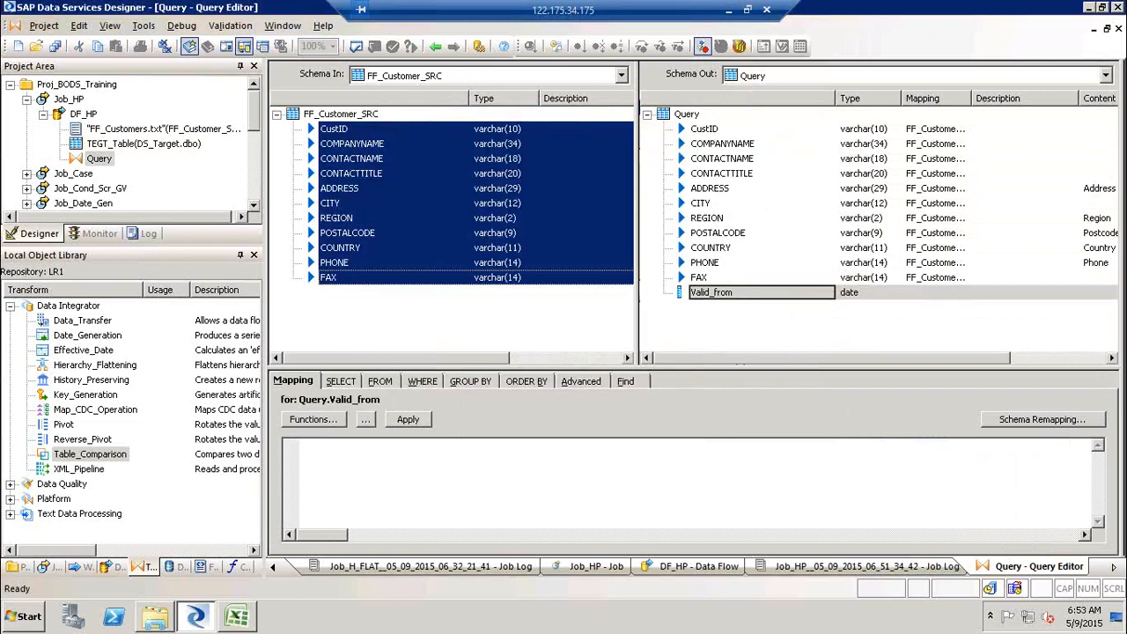
- Set the Valid_from column mapping to sysdate( )
text(sys)
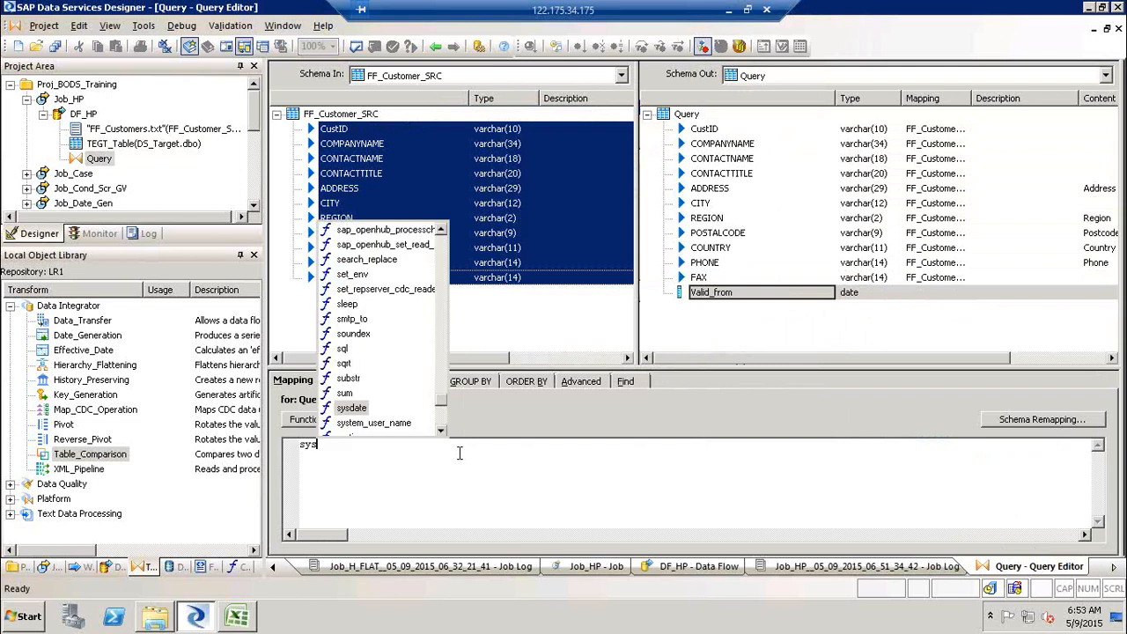
key(Return)
text())
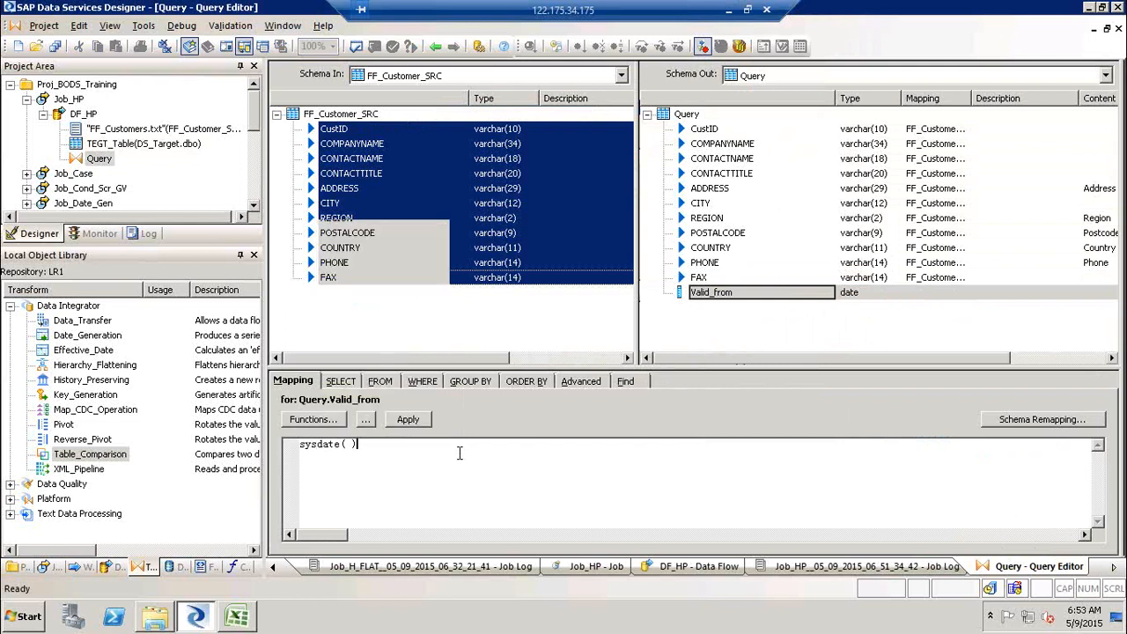
click(741, 347)
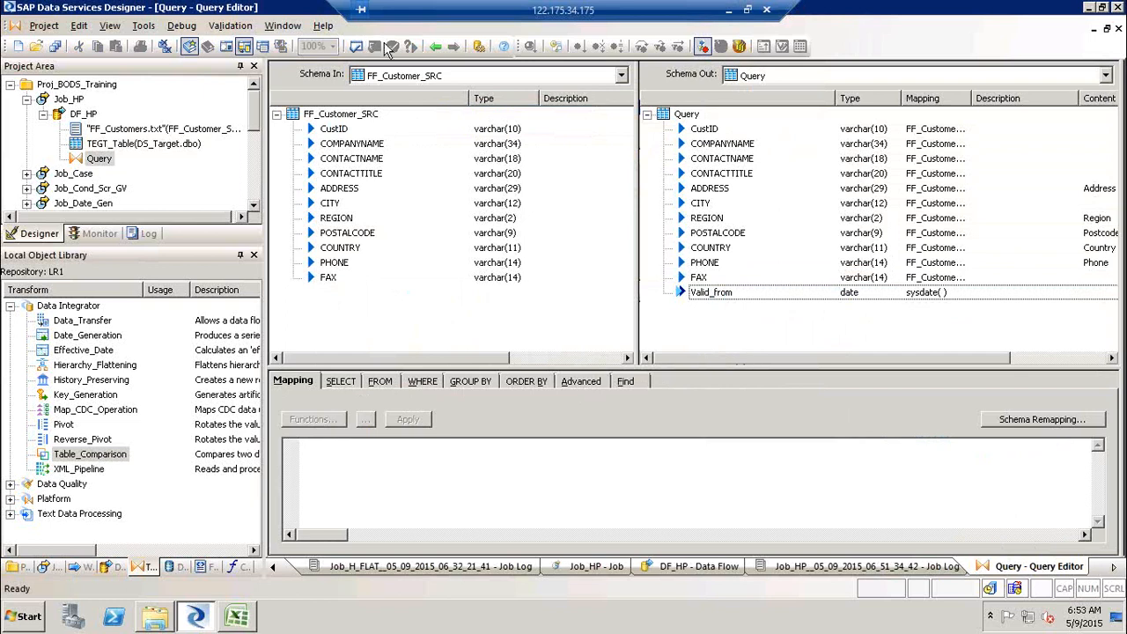
- Return to the data flow and add a Table_Comparison transform after the Query
click(446, 48)
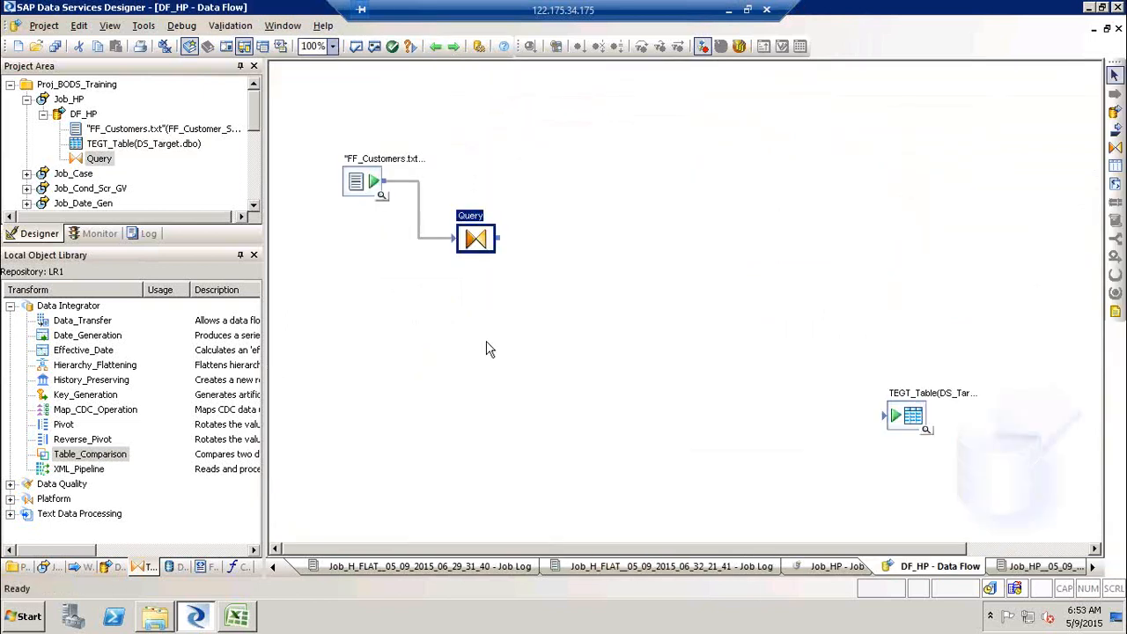
drag(99, 455, 578, 302)
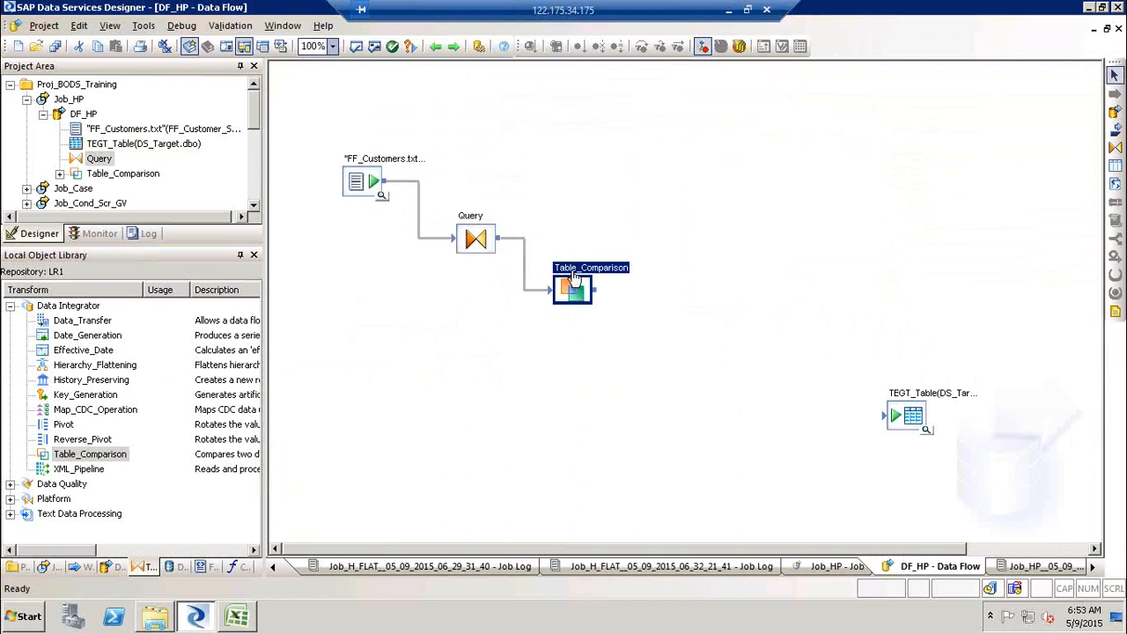
- Open the Table_Comparison transform editor and set its comparison table to DS_Target.dbo.TEGT_Table from the DS_Target datastore
double_click(570, 269)
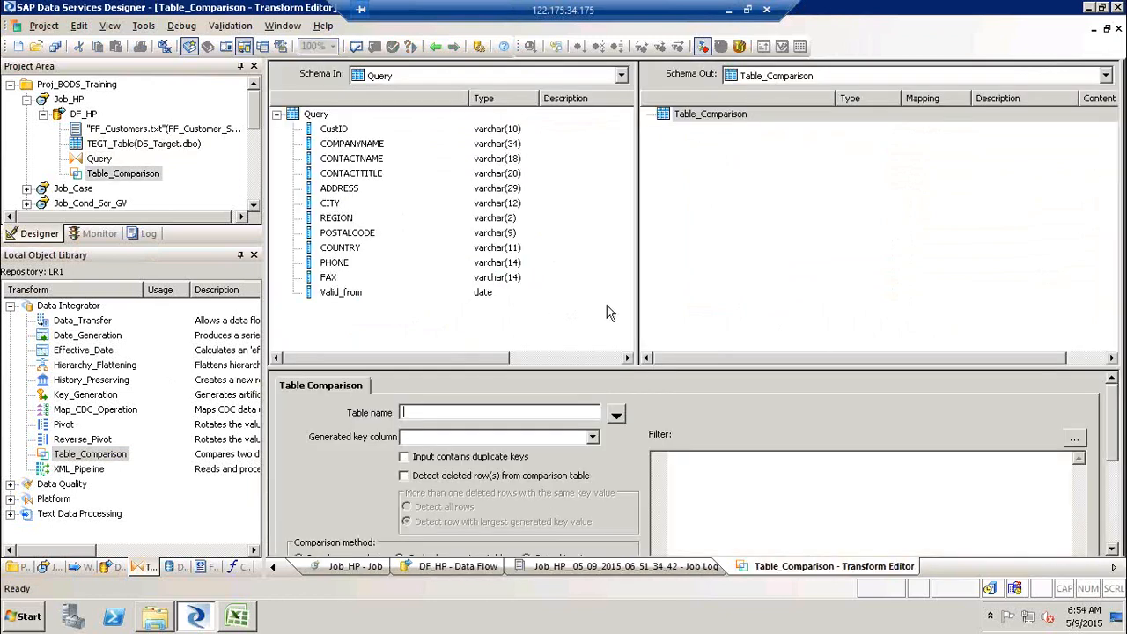
drag(602, 367, 599, 324)
click(497, 202)
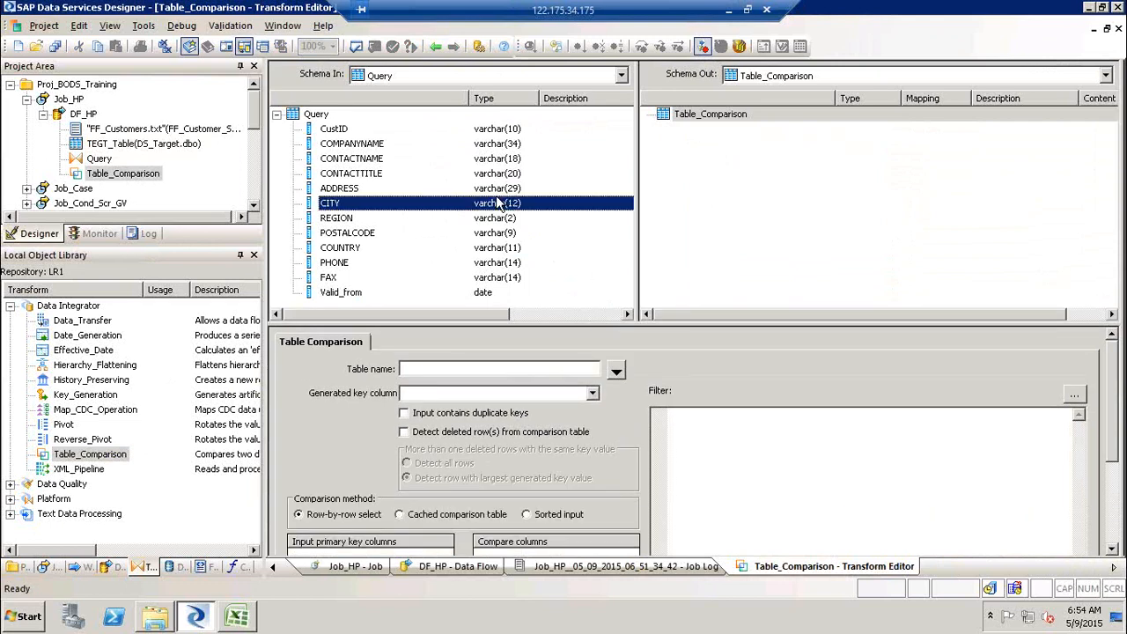
click(841, 180)
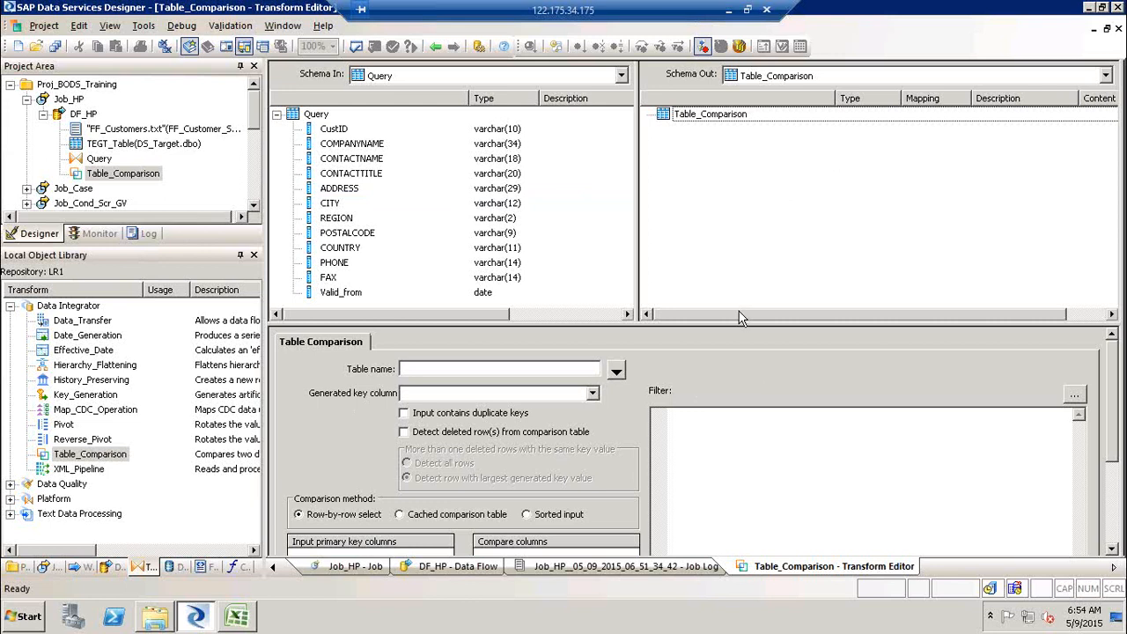
drag(738, 323, 734, 269)
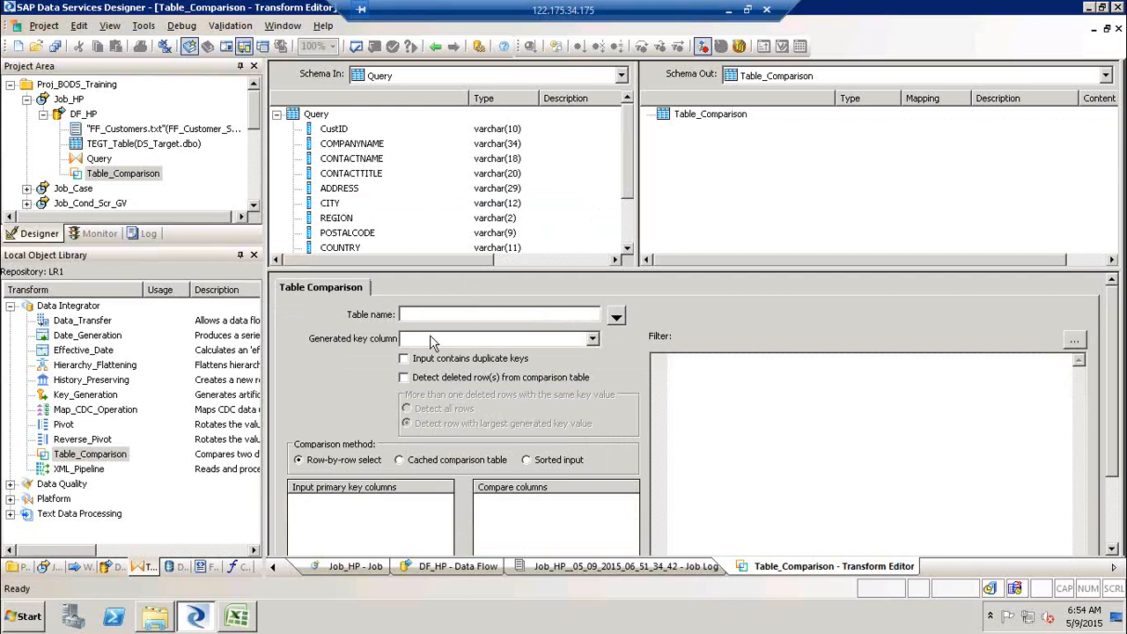
click(616, 319)
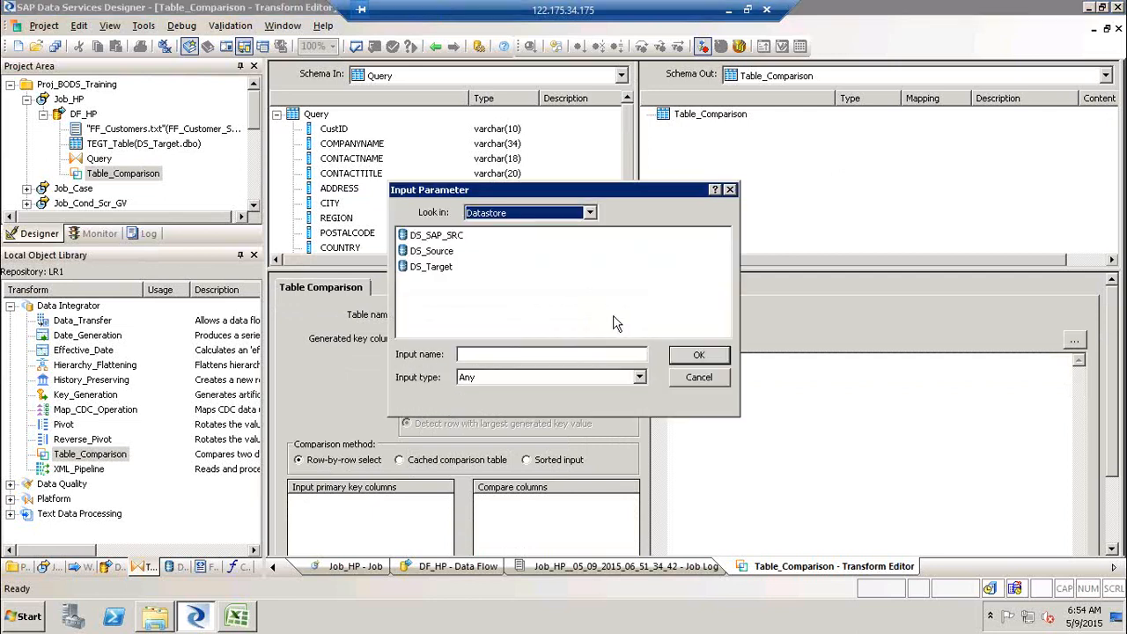
double_click(433, 266)
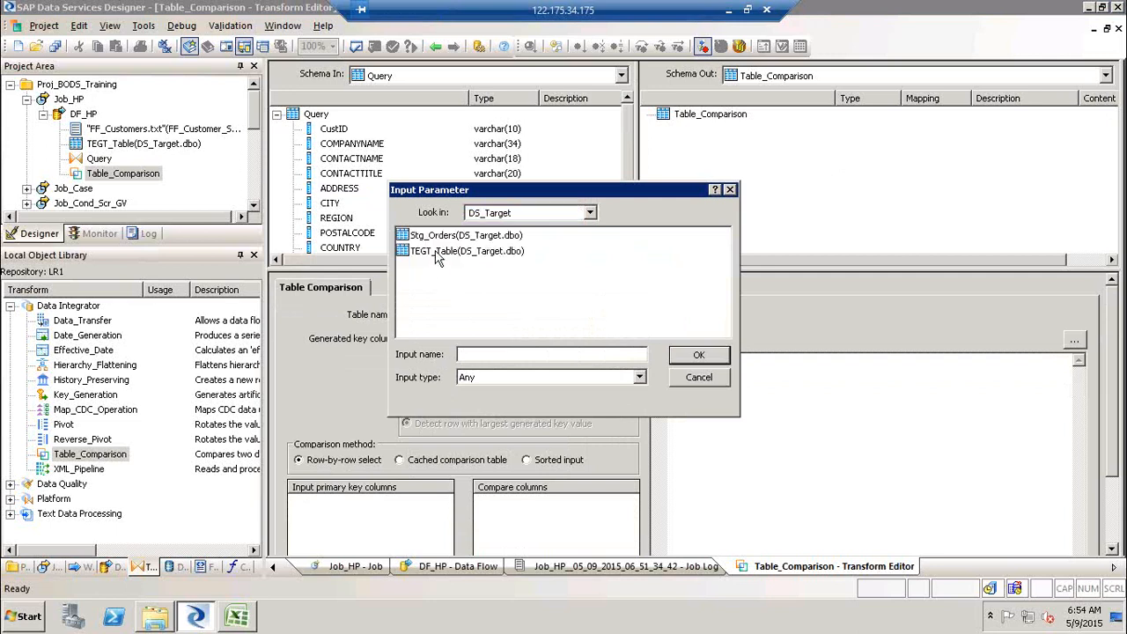
click(436, 253)
click(698, 355)
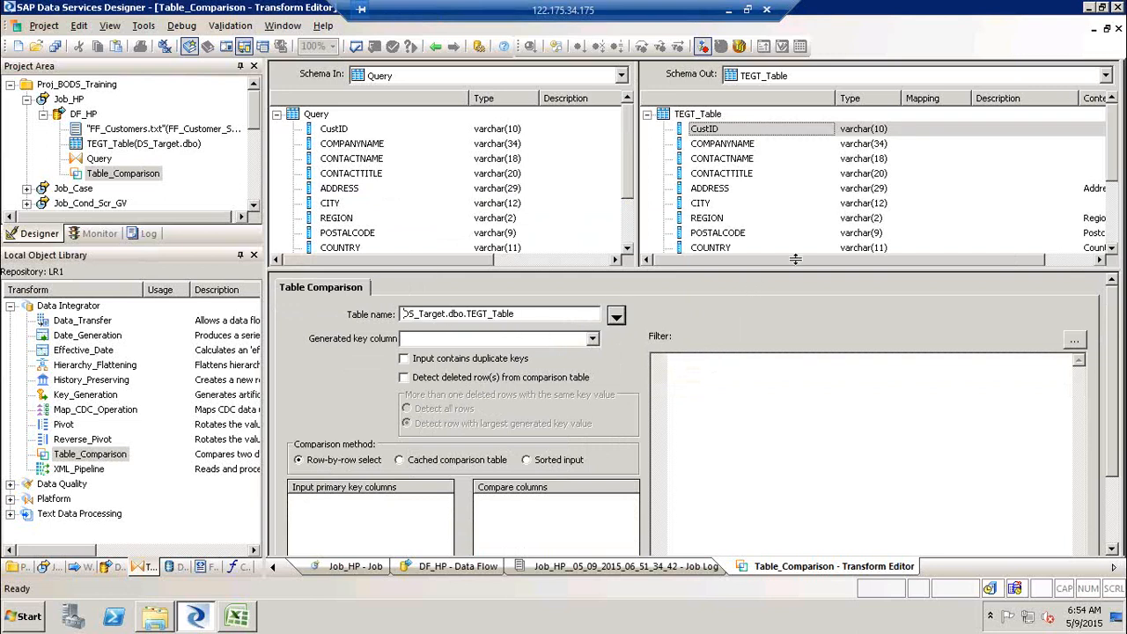
drag(1113, 141, 1113, 200)
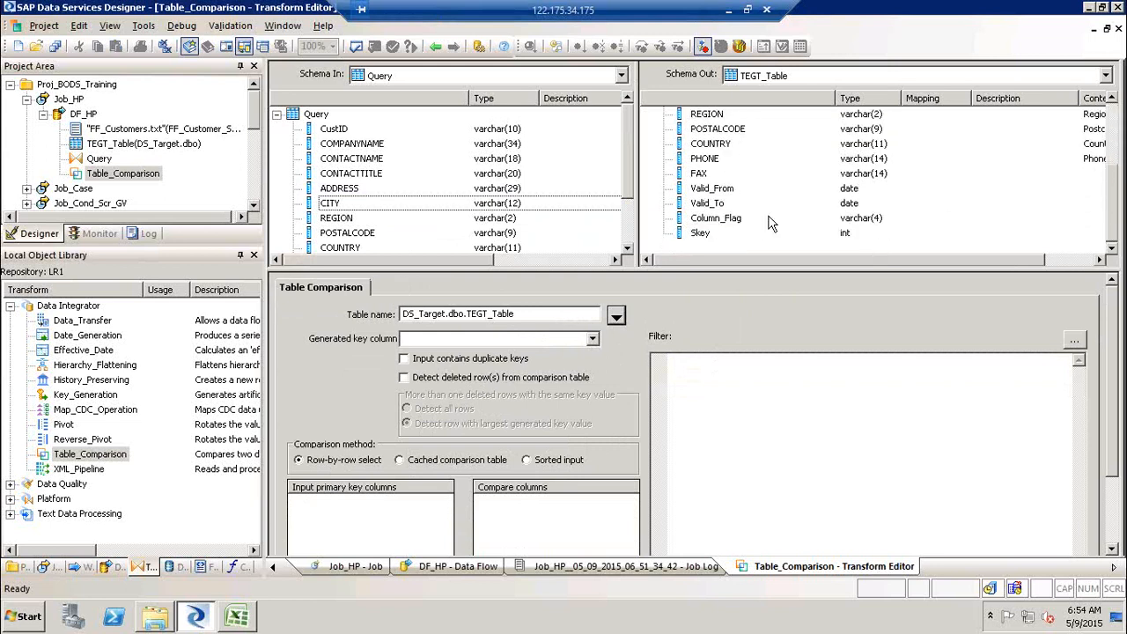
drag(1113, 231, 1118, 103)
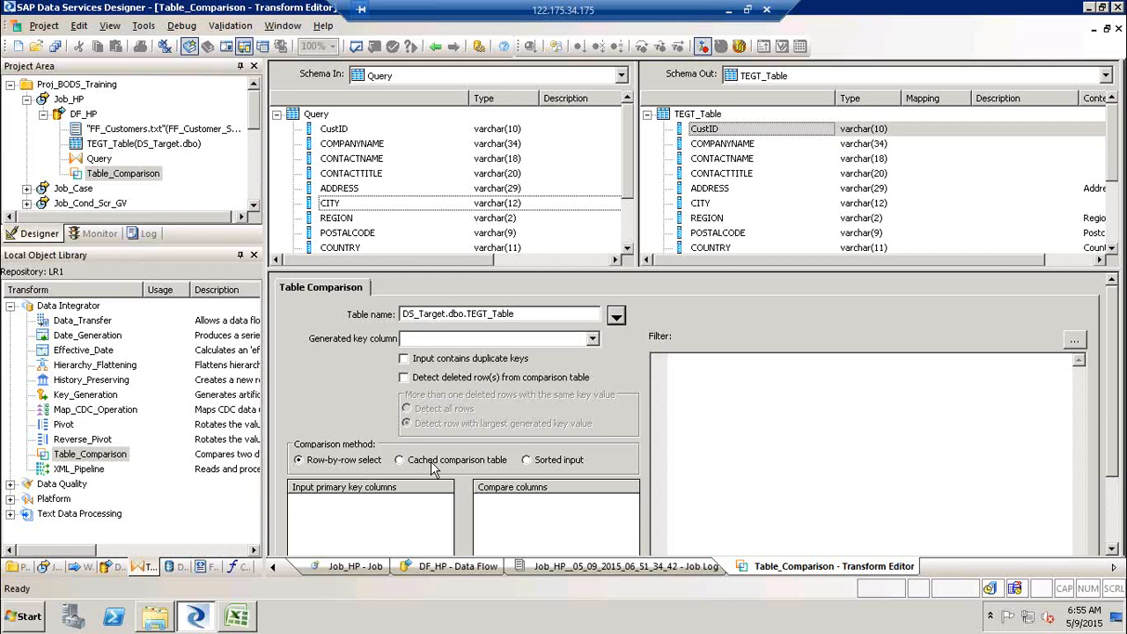
- Switch from the Designer to the Excel workbook showing the Table Comp sheet
key(super+d)
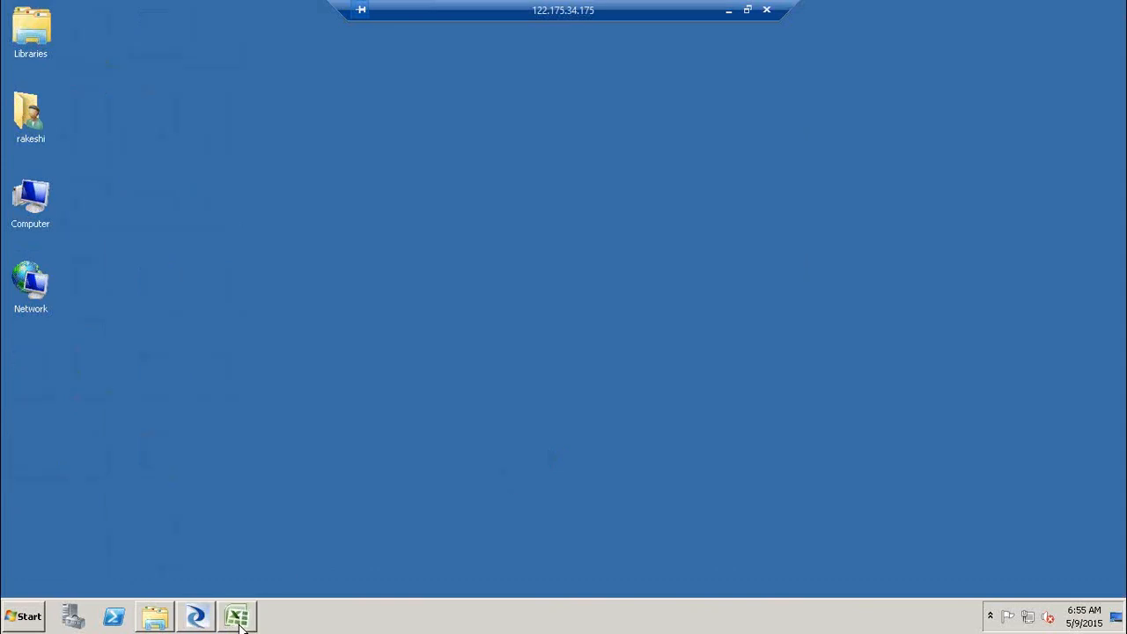
click(239, 621)
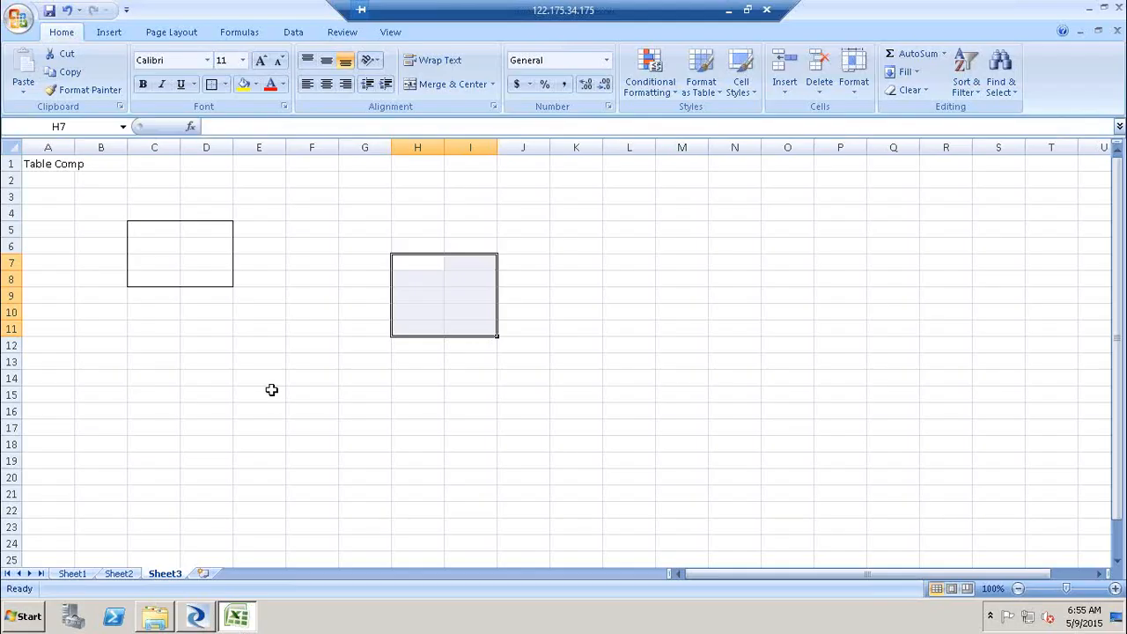
click(148, 232)
drag(148, 232, 209, 232)
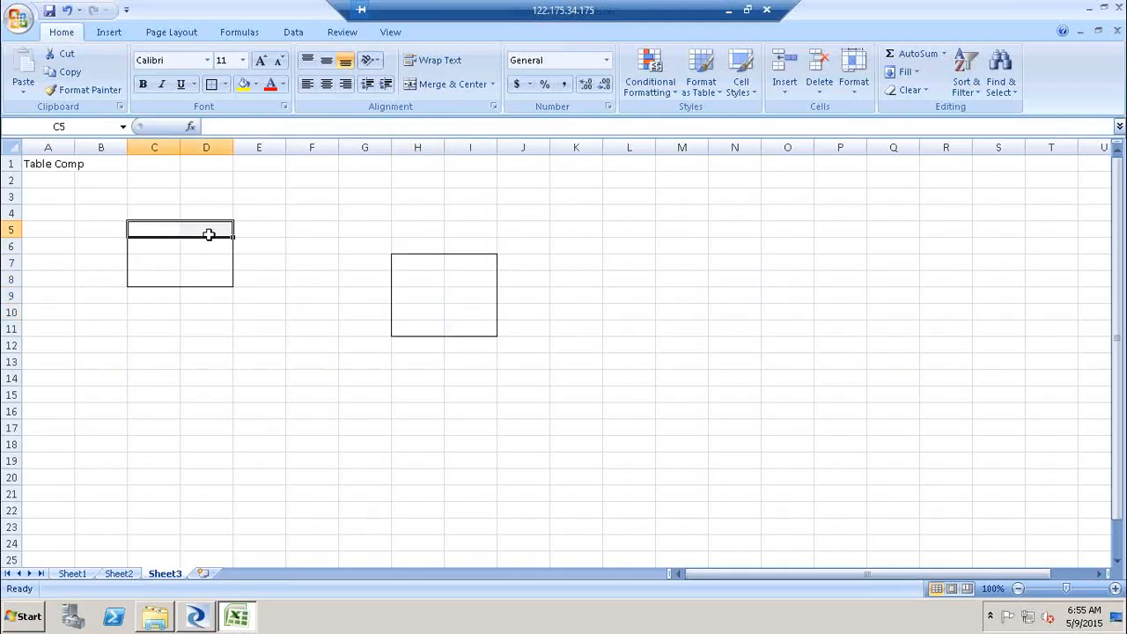
drag(410, 267, 478, 338)
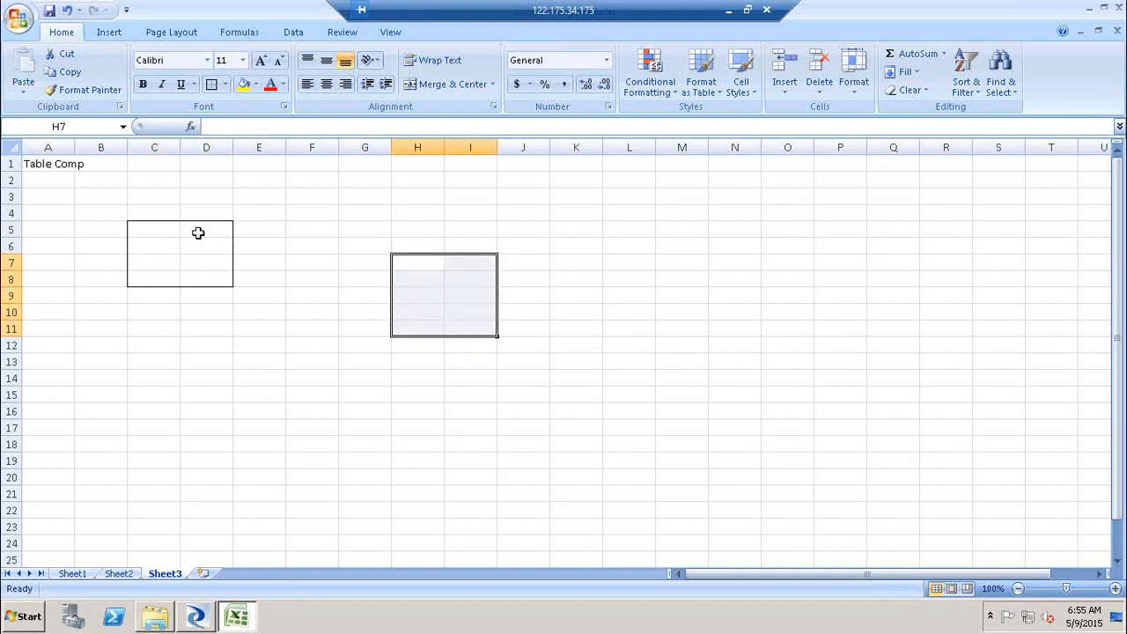
click(207, 230)
- Enter 1 in E5 beside the source box and the numbers 1 to 5 in J7:J11 beside the target box
click(269, 227)
text(1)
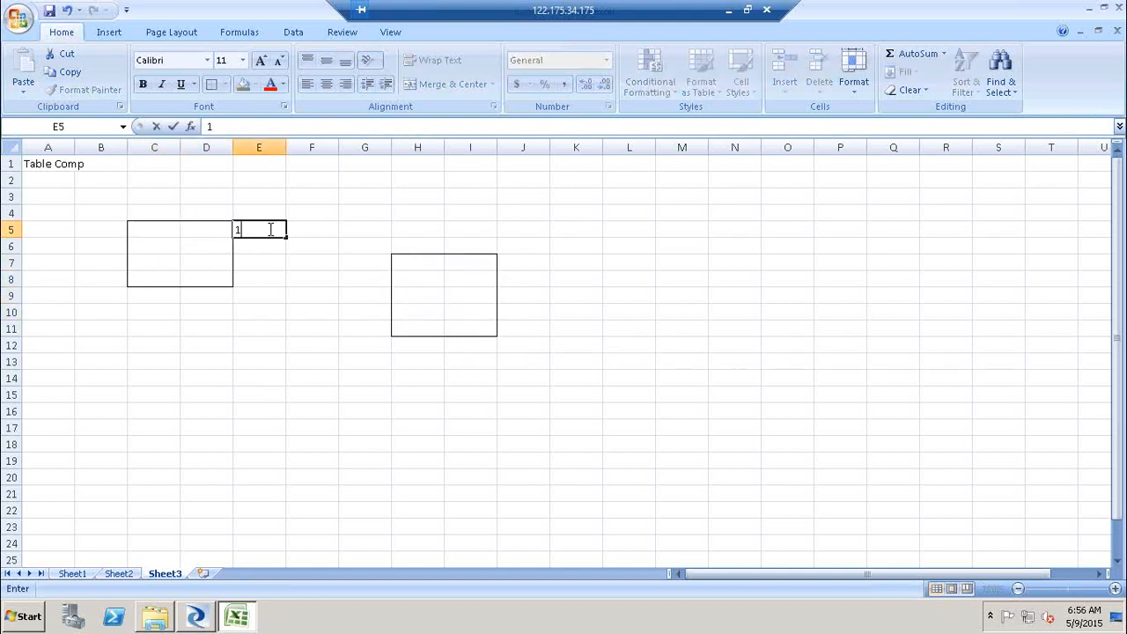
click(531, 270)
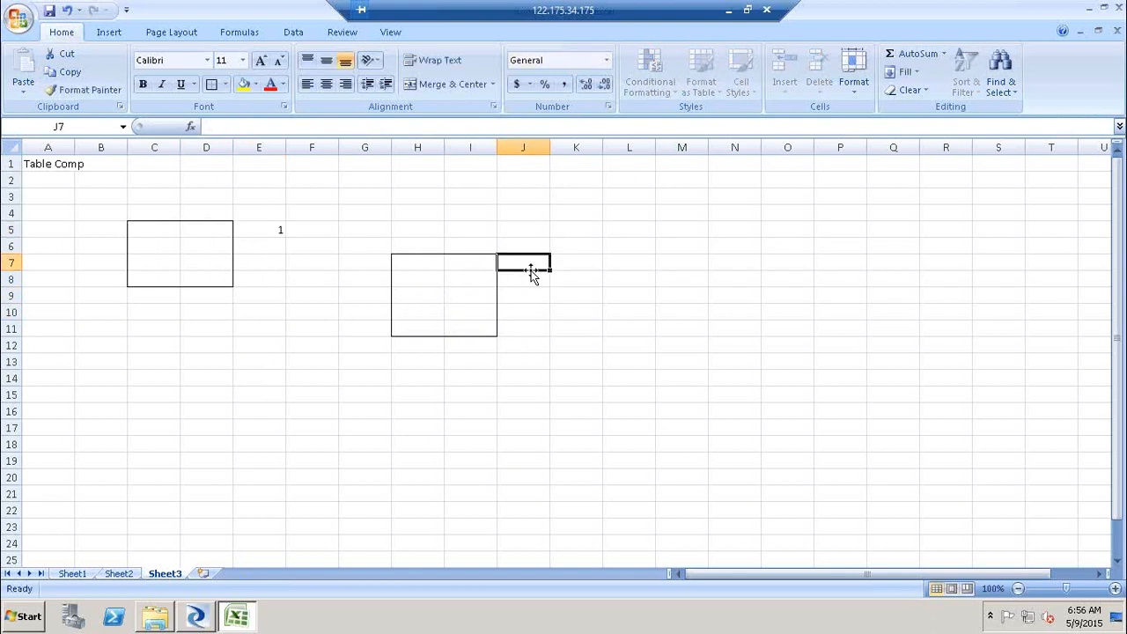
text(1)
key(Return)
text(2)
key(Return)
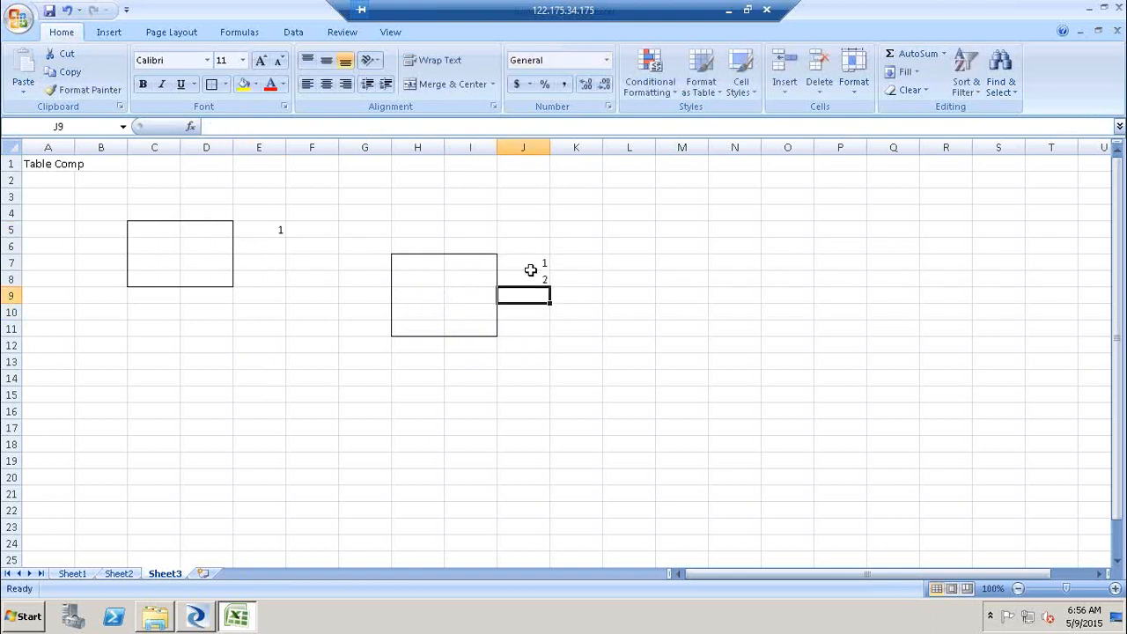
text(3)
key(Return)
text(4)
key(Return)
text(5)
key(Return)
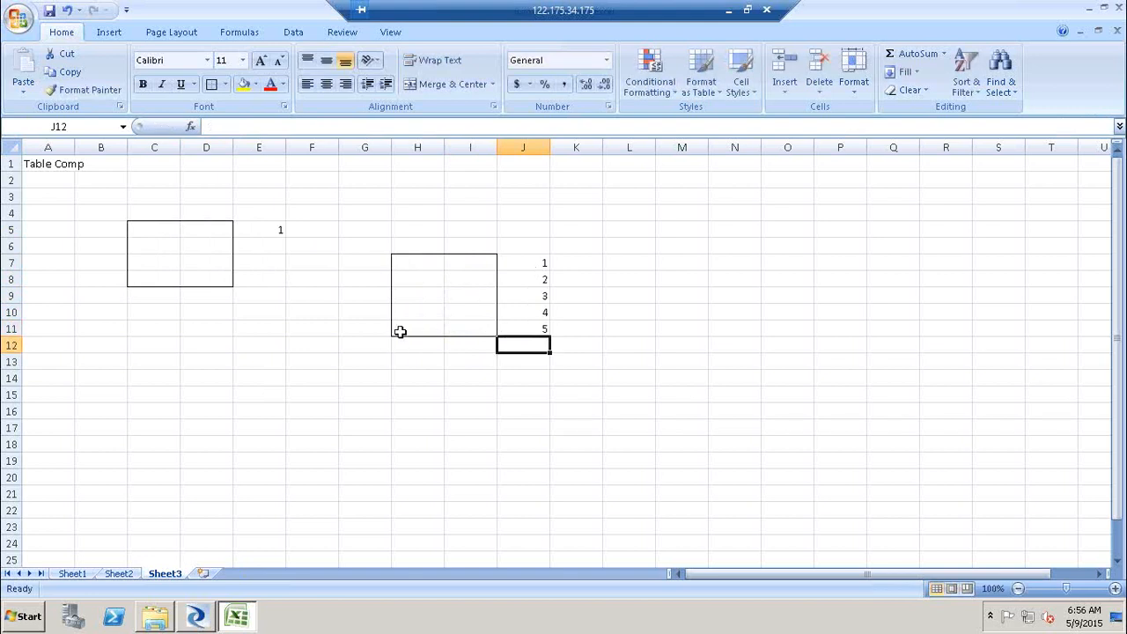
drag(402, 327, 485, 327)
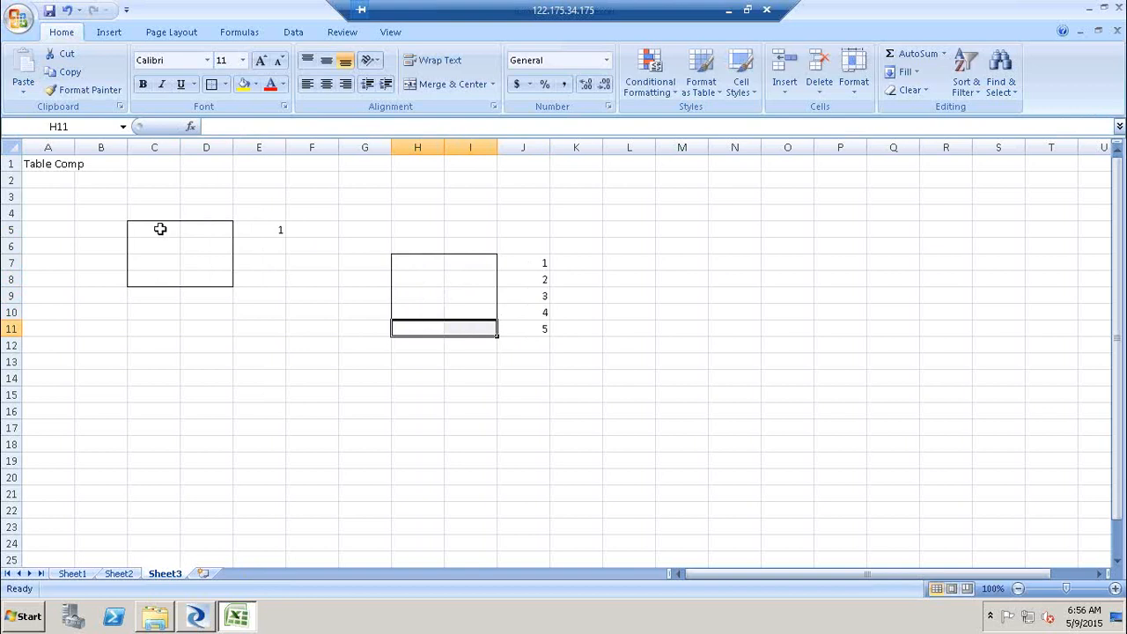
drag(160, 229, 208, 229)
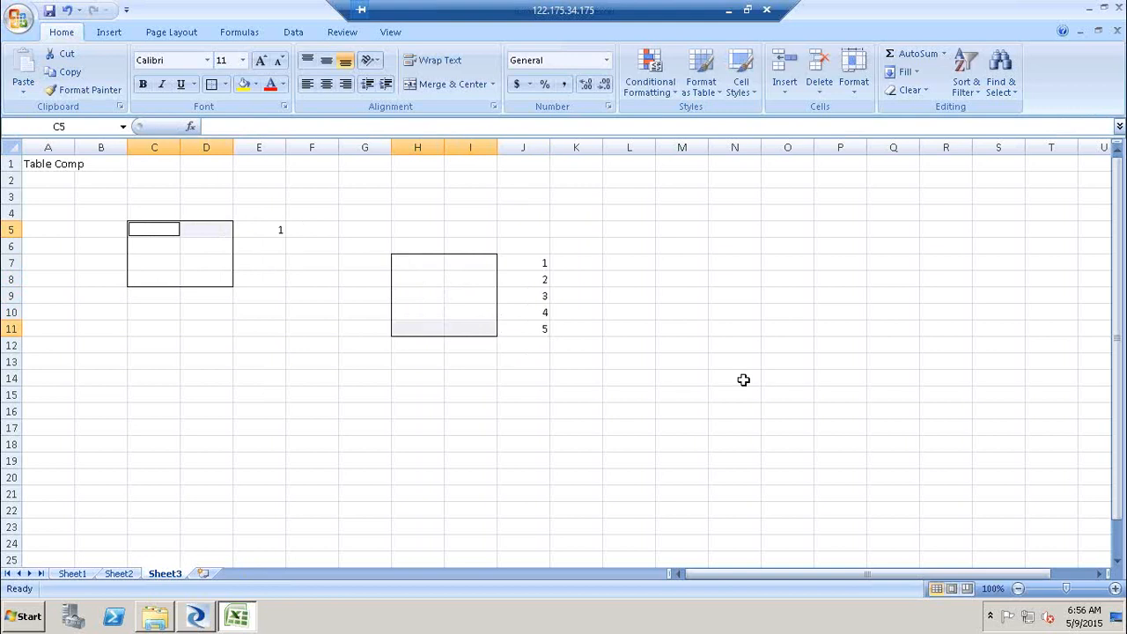
click(150, 248)
drag(485, 261, 478, 333)
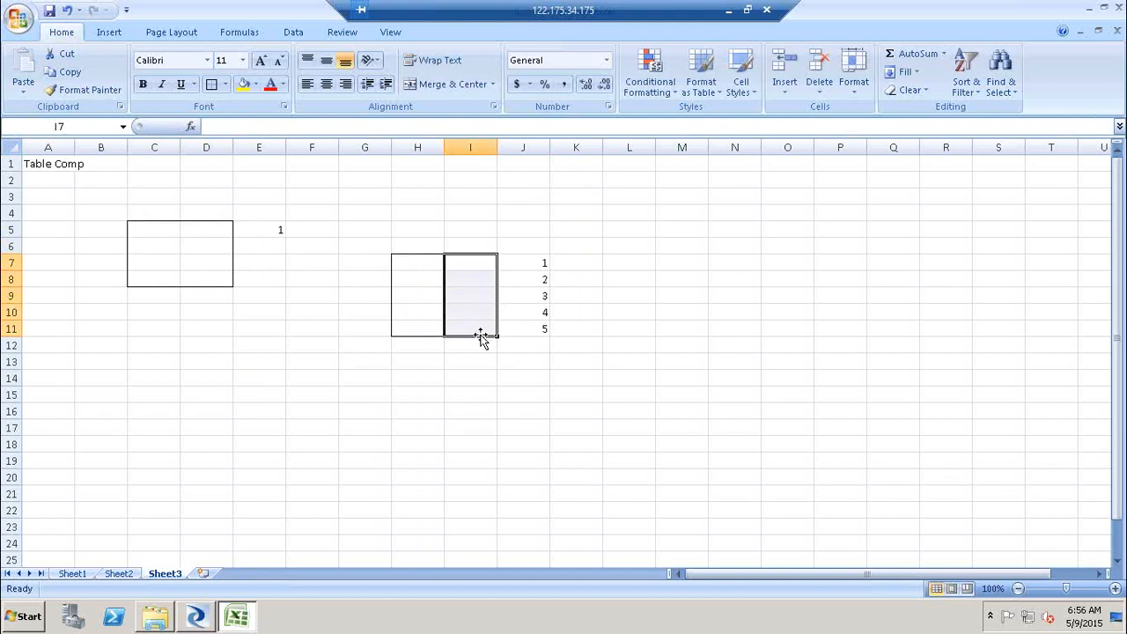
click(483, 278)
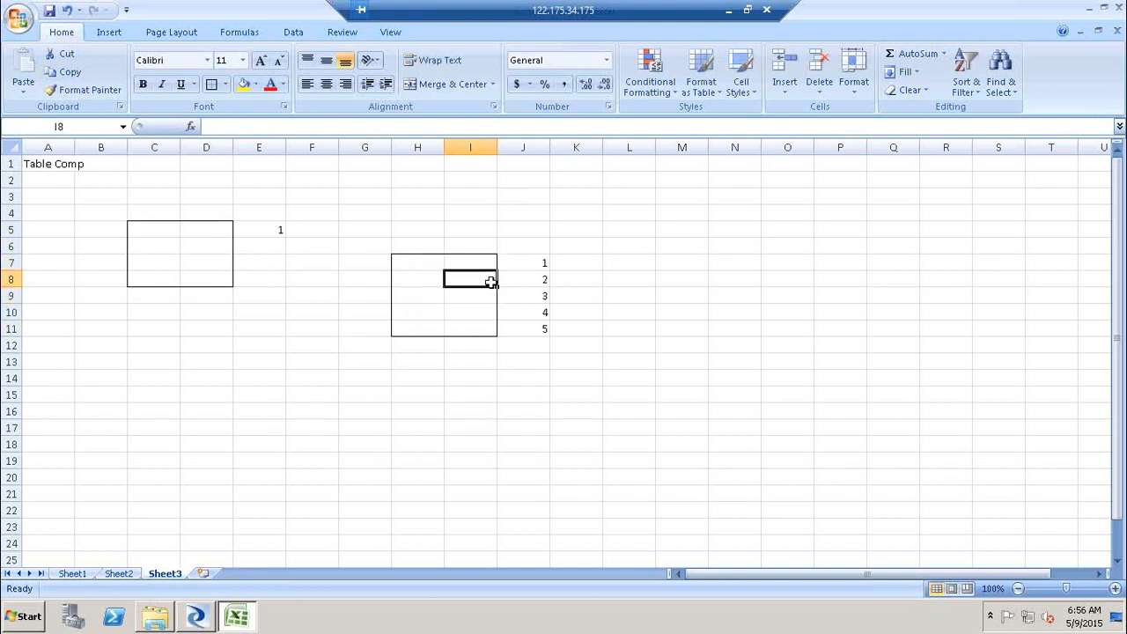
click(593, 330)
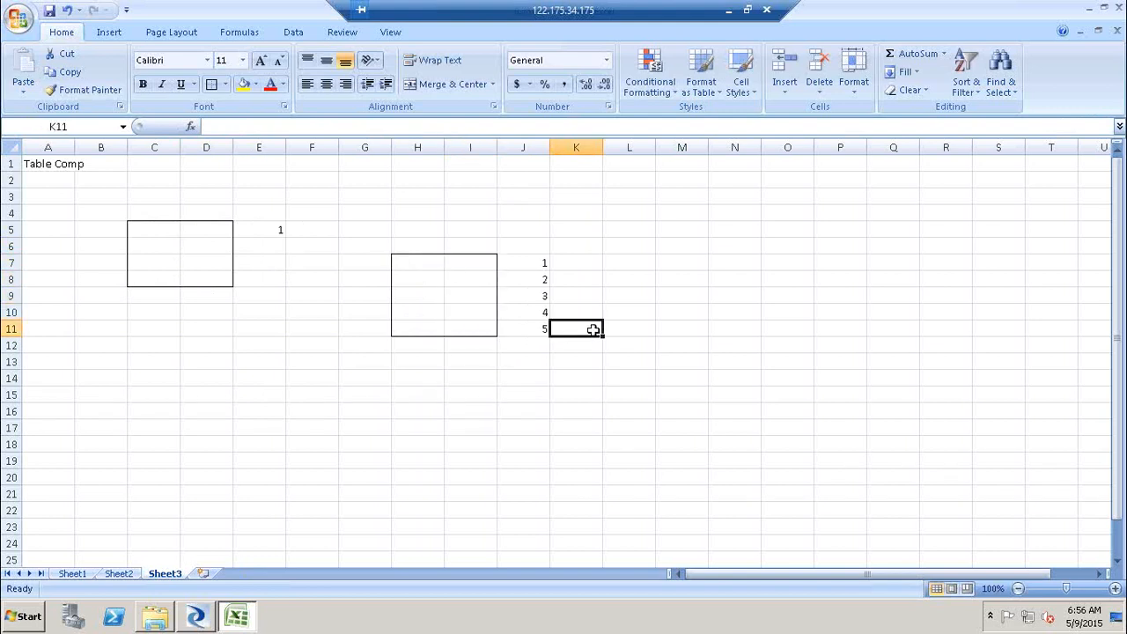
- Mark target rows 2 and 3 with U and D in column K, and add row 6 marked I
click(577, 267)
click(579, 285)
text(U)
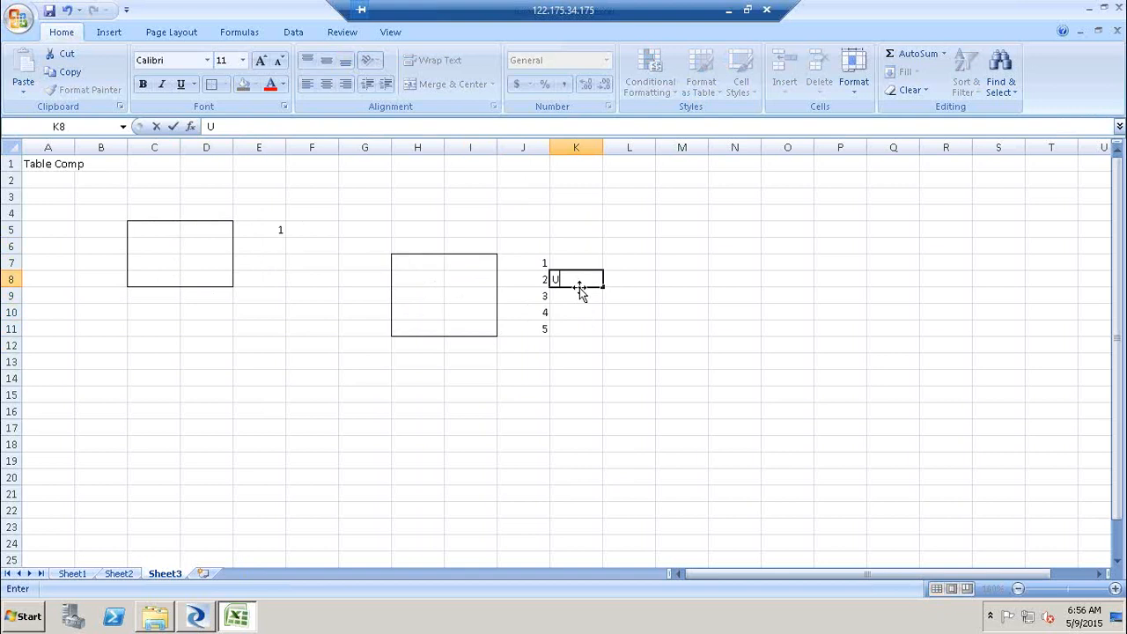
click(196, 260)
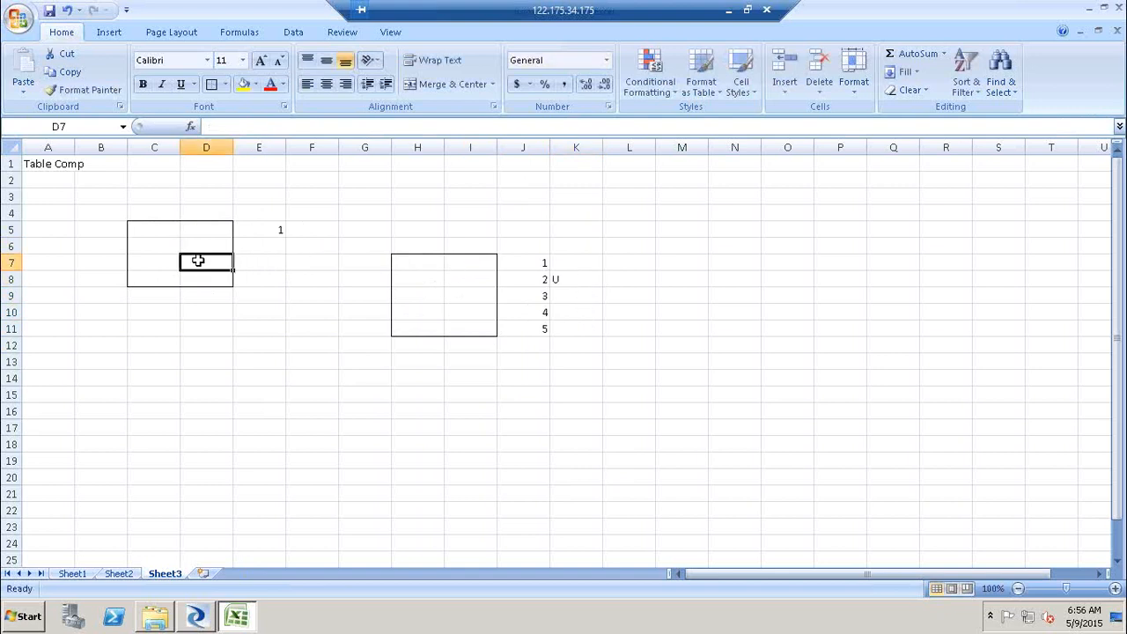
click(475, 293)
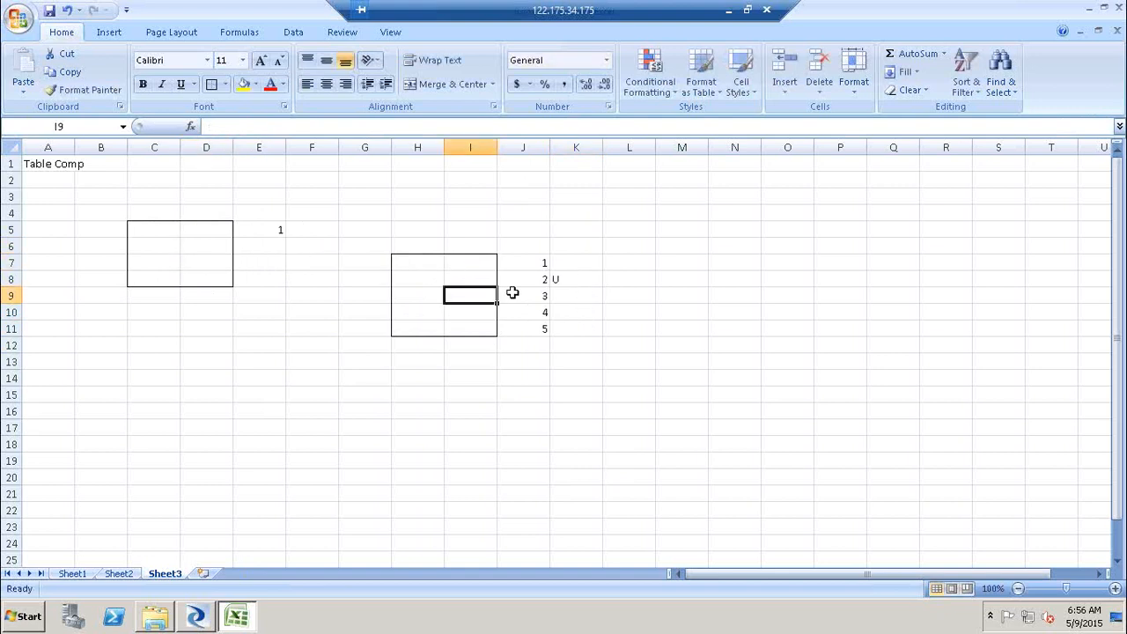
click(567, 297)
text(D)
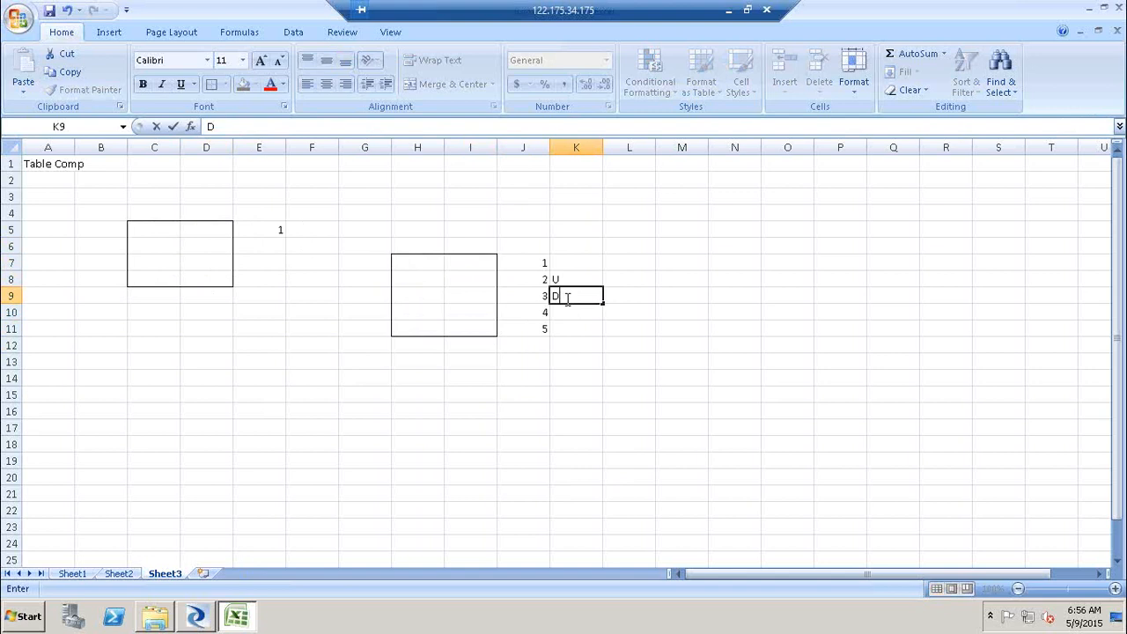
click(192, 274)
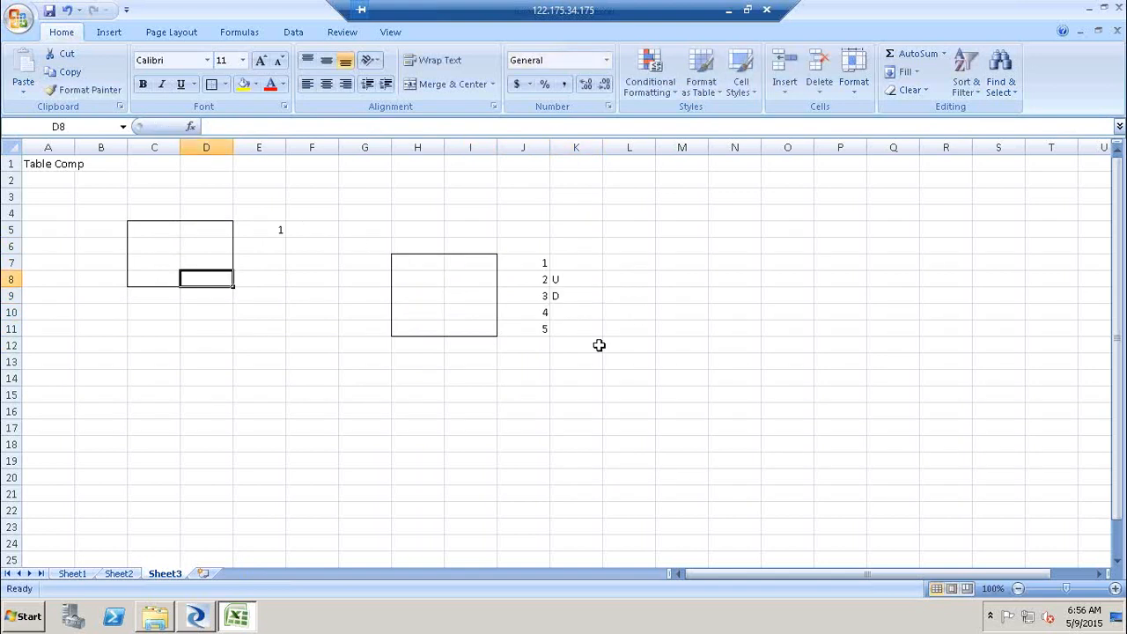
click(546, 345)
text(6)
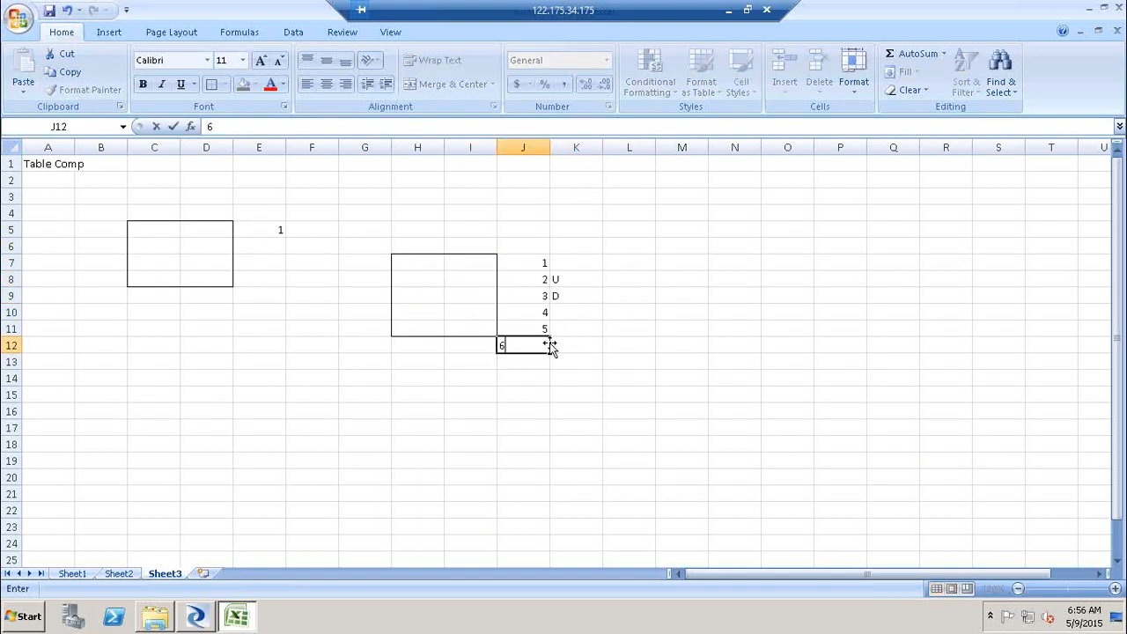
click(575, 343)
text(I)
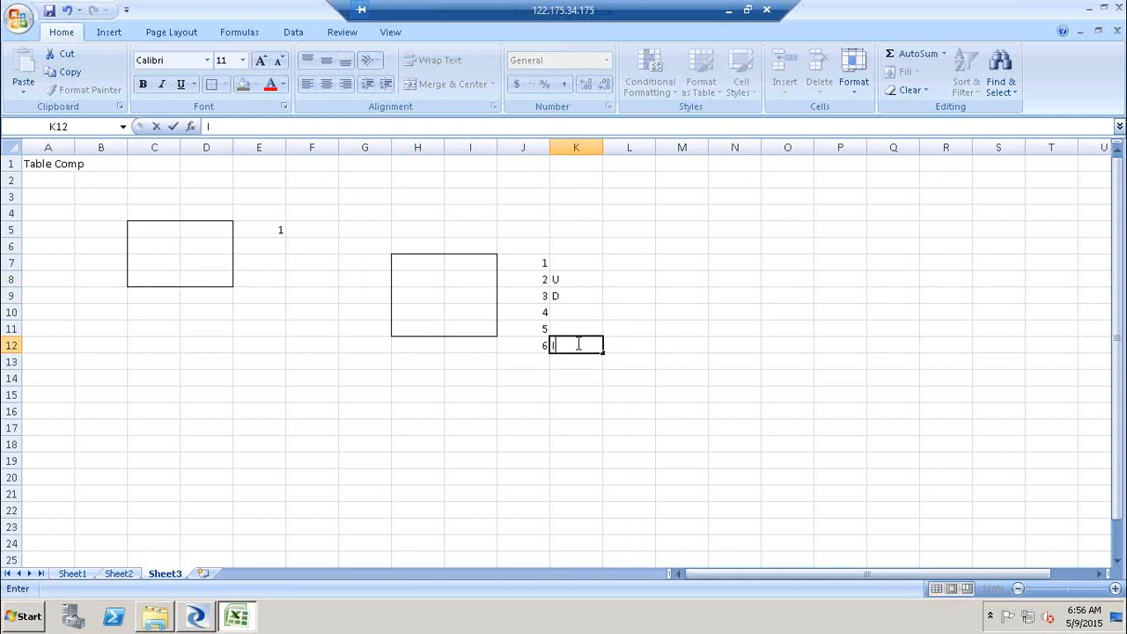
click(379, 456)
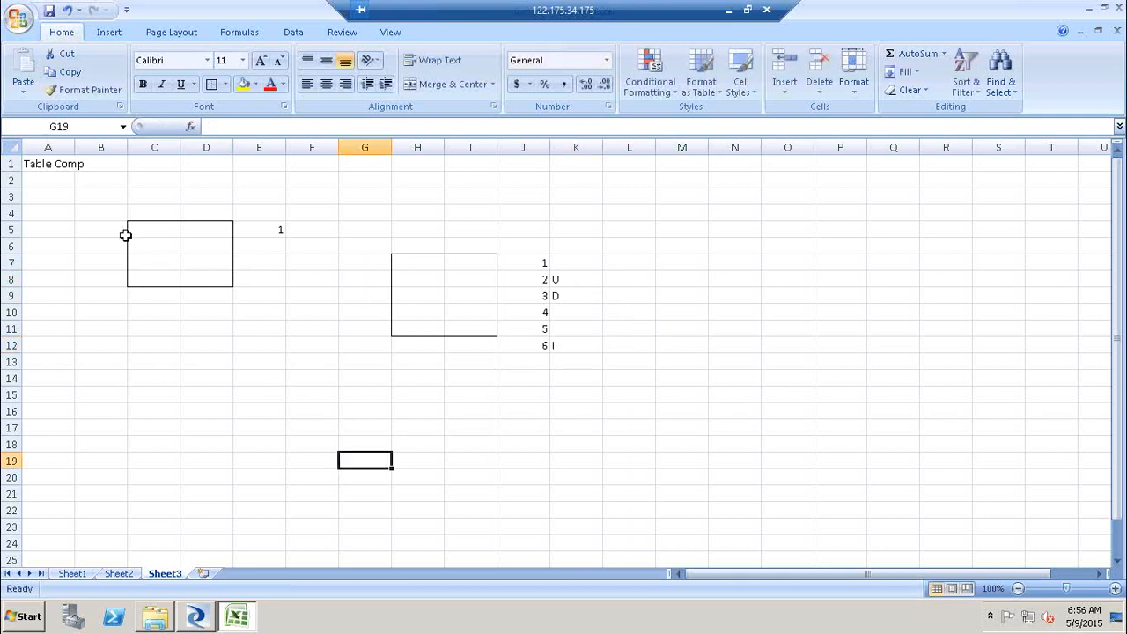
click(125, 231)
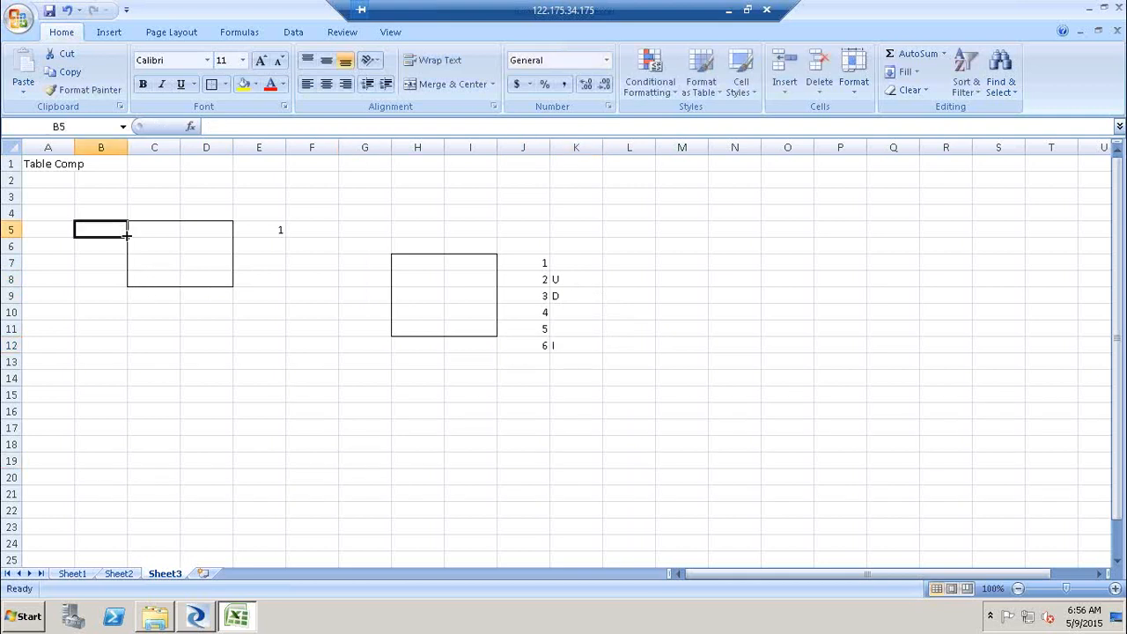
- Return the Designer's editor to the DF_HP data flow, then switch back to the worksheet
click(186, 623)
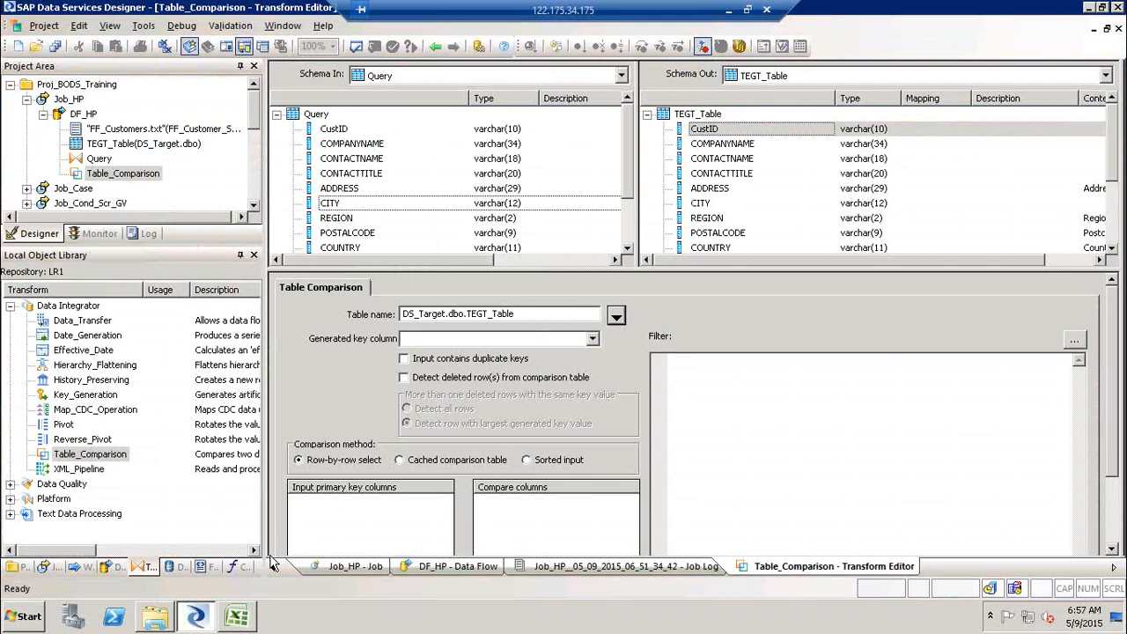
click(434, 46)
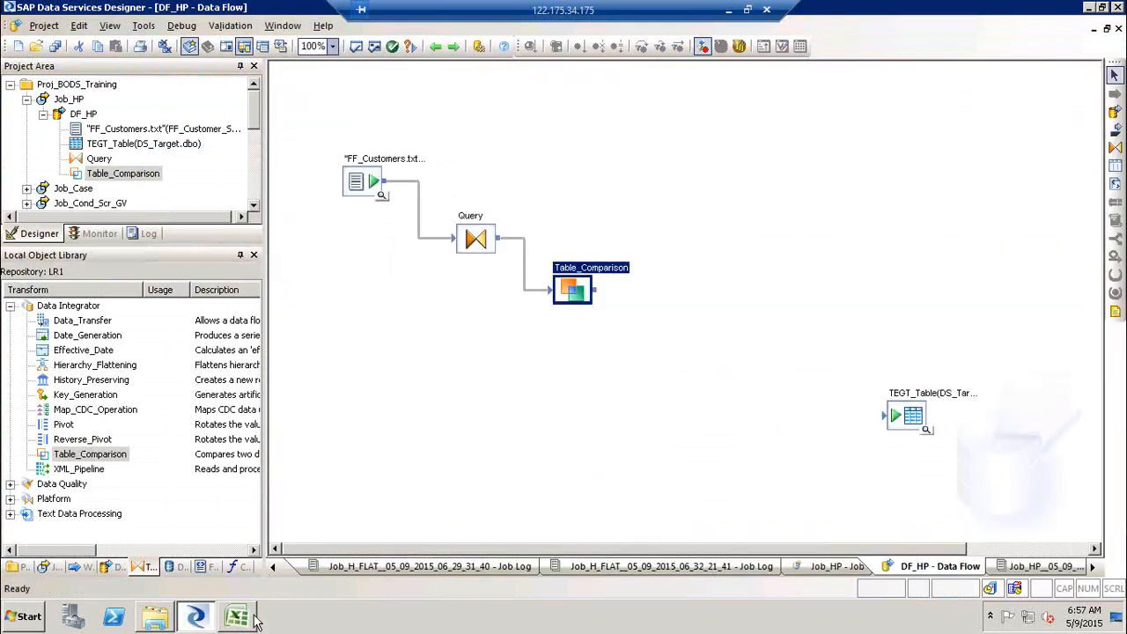
click(247, 622)
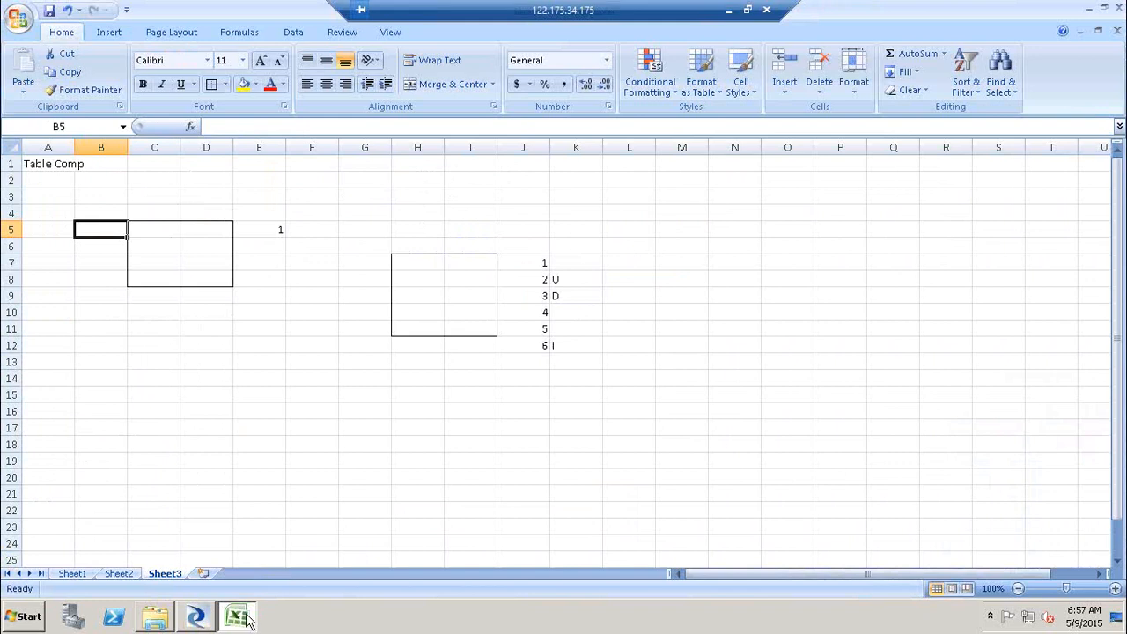
- Enter 100 in D4 above the source box and 1000 in I6 above the target box
click(205, 216)
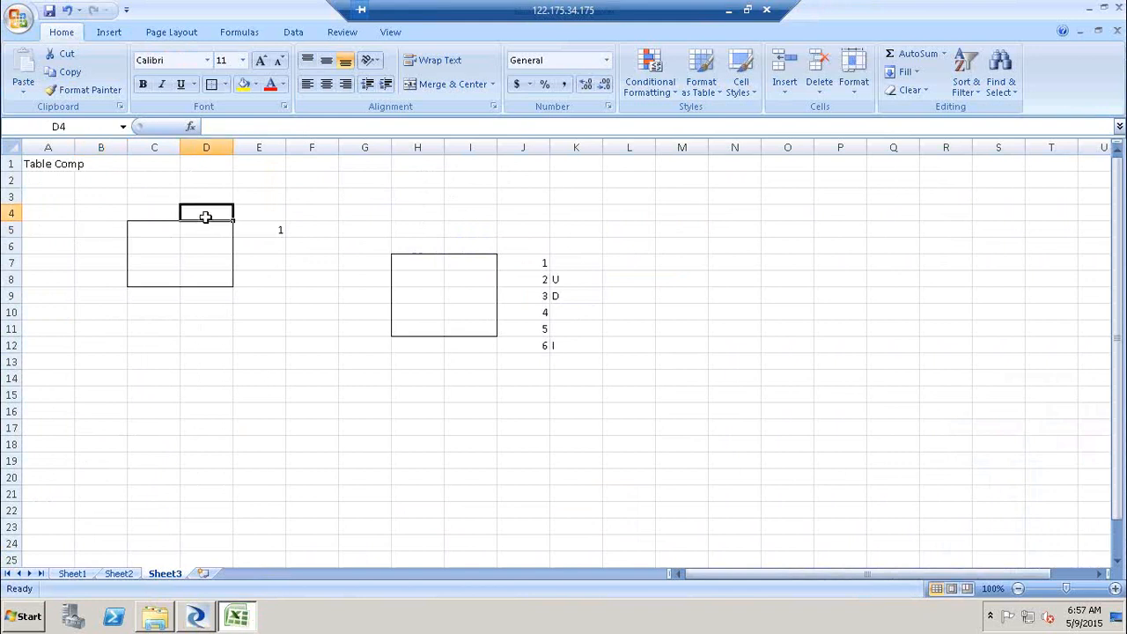
text(100)
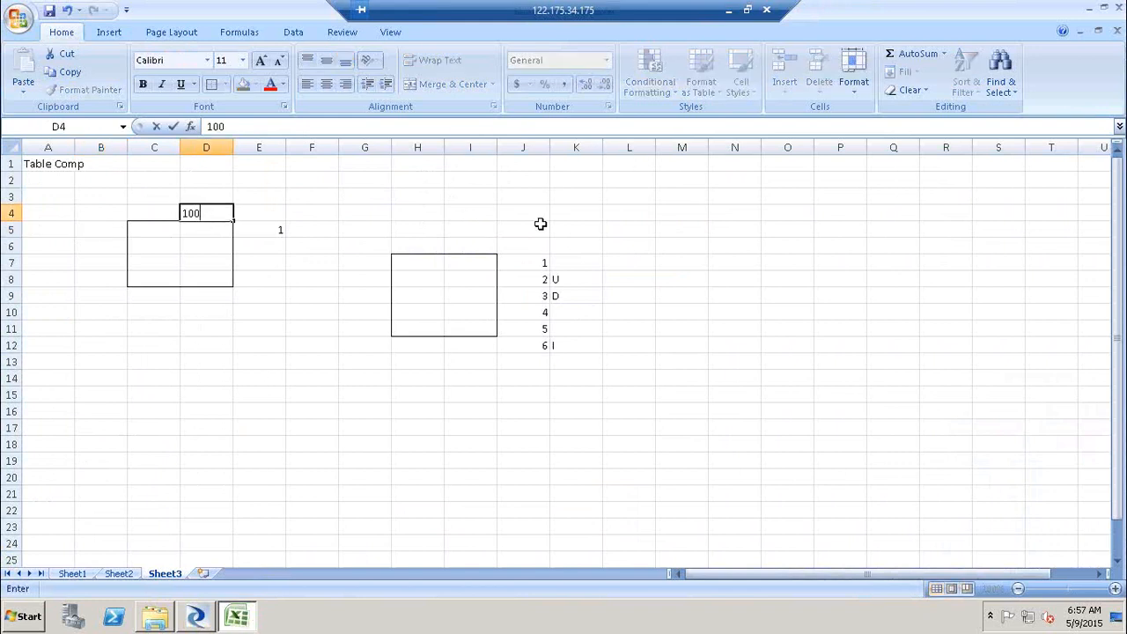
click(486, 244)
text(1000)
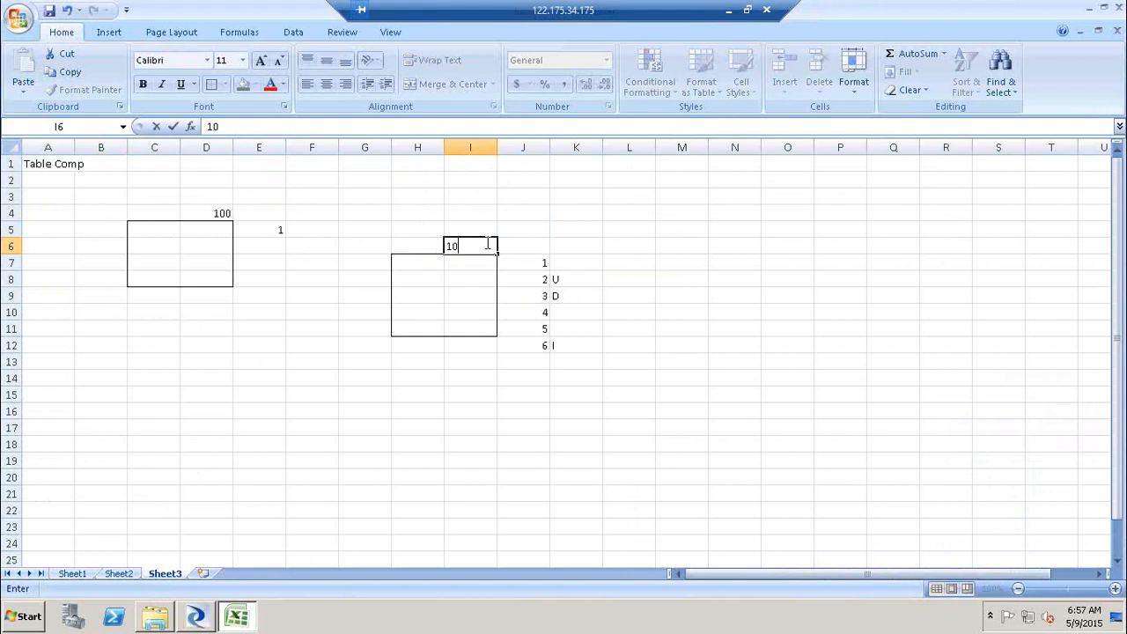
click(316, 217)
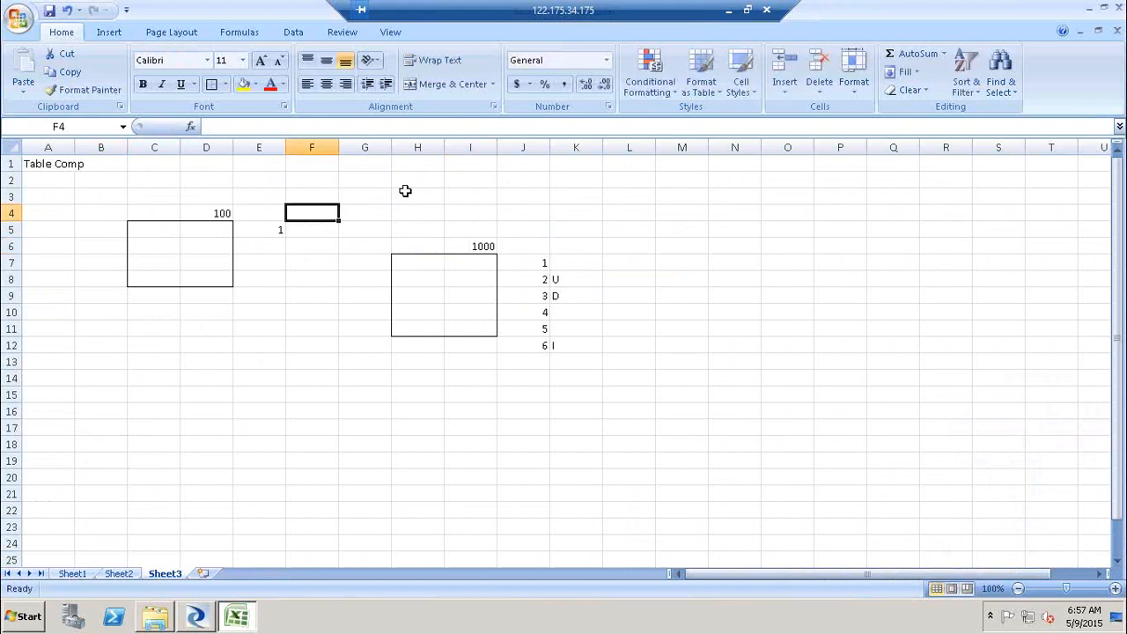
click(403, 183)
text(100)
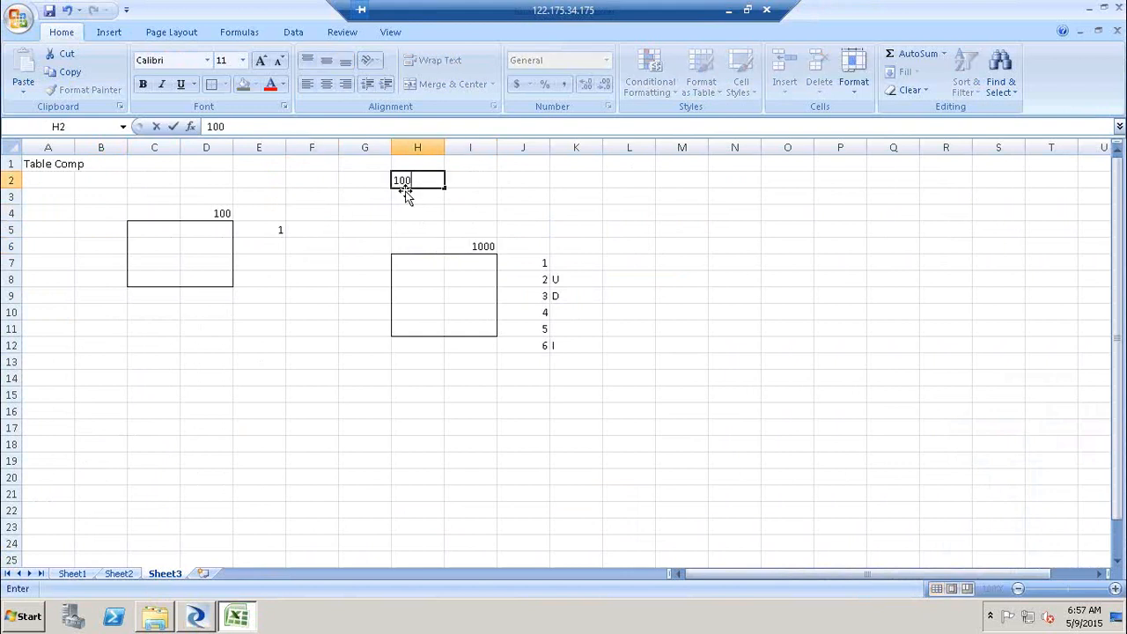
text(*1000)
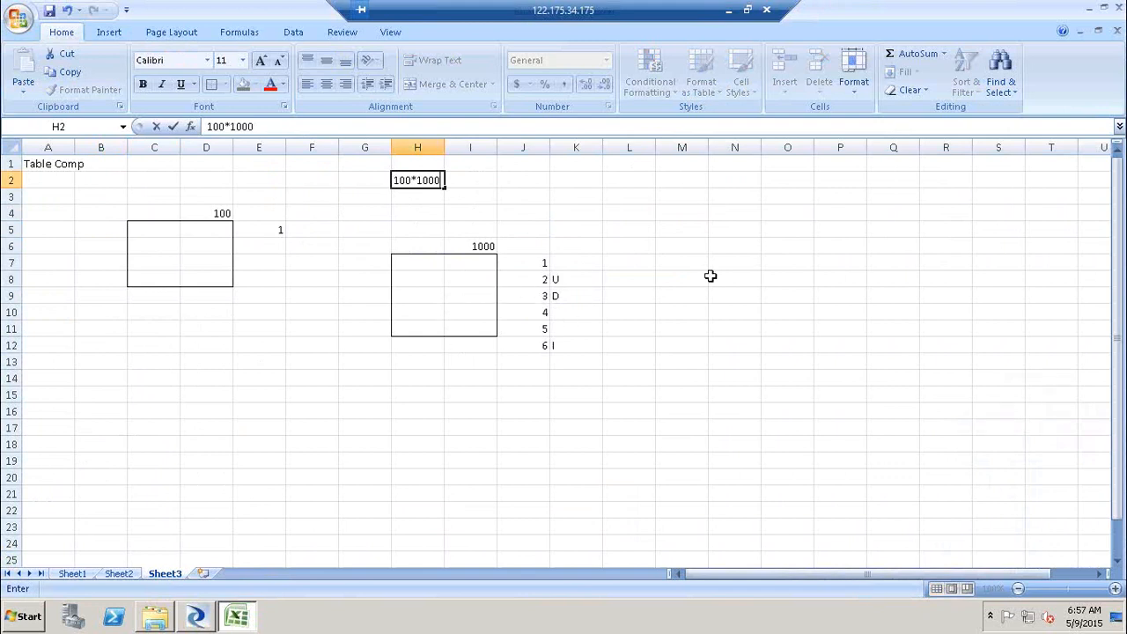
text(+1000)
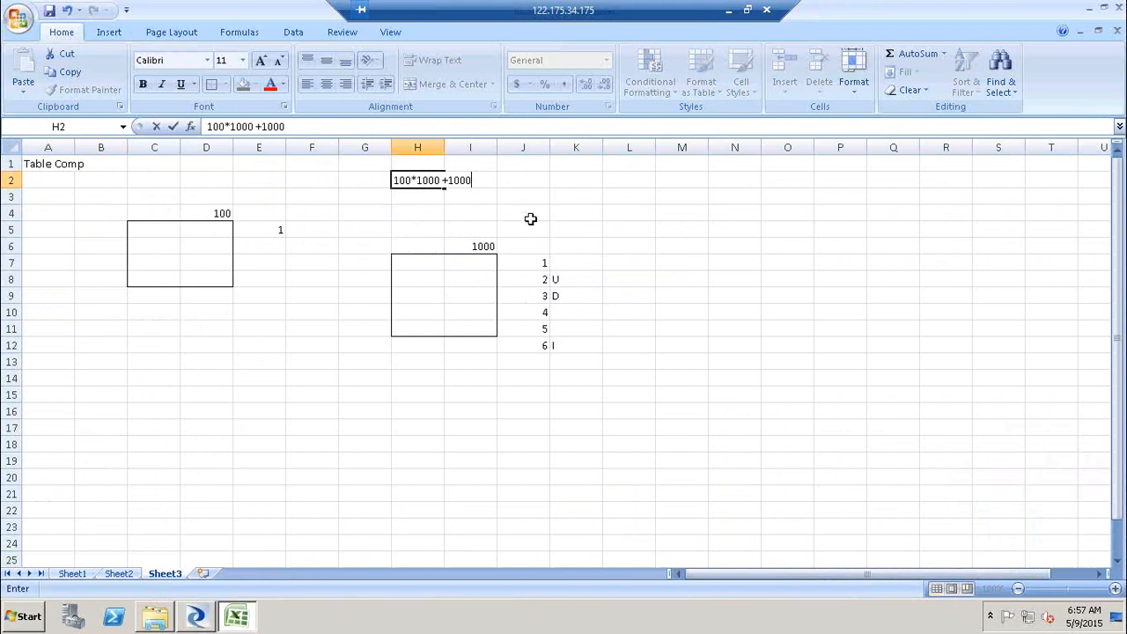
click(530, 218)
click(398, 180)
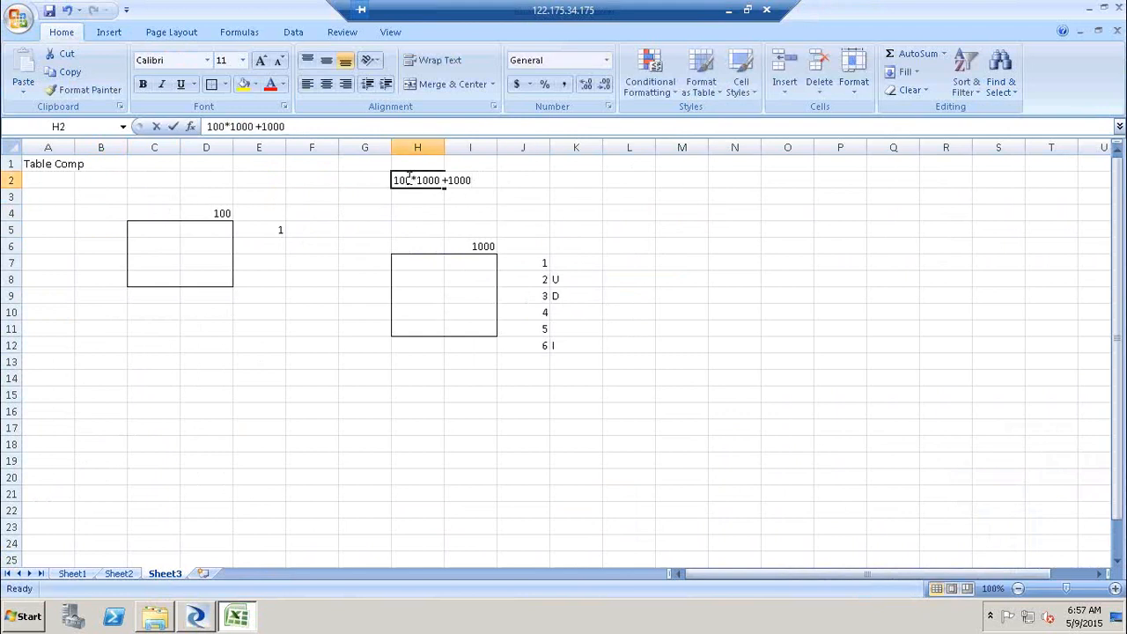
double_click(408, 180)
click(350, 210)
click(427, 179)
key(Delete)
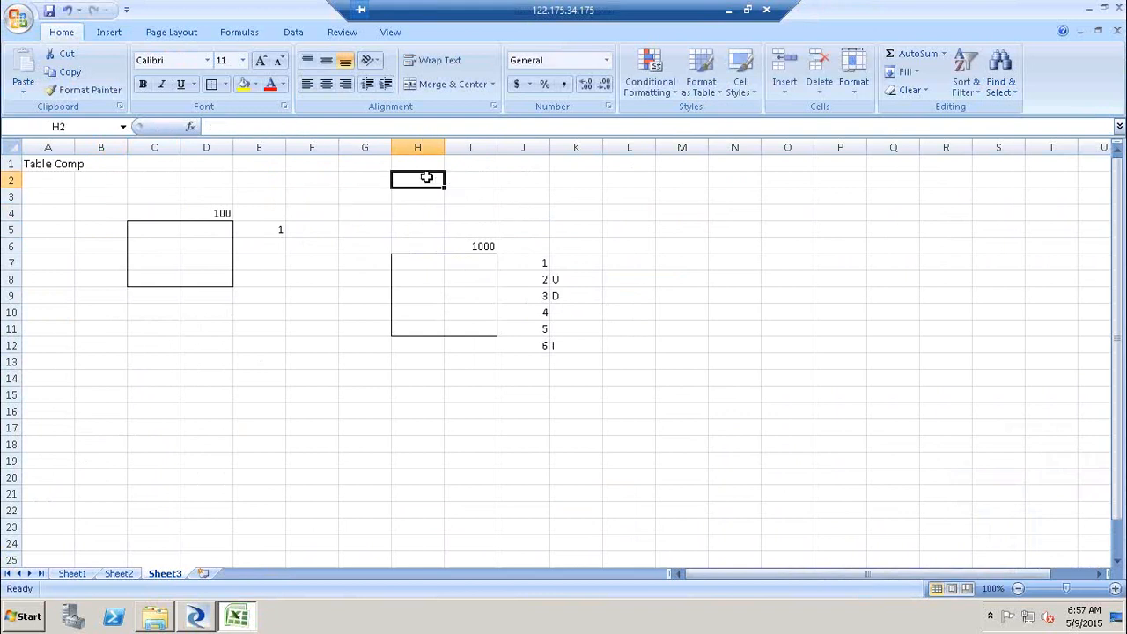
click(306, 344)
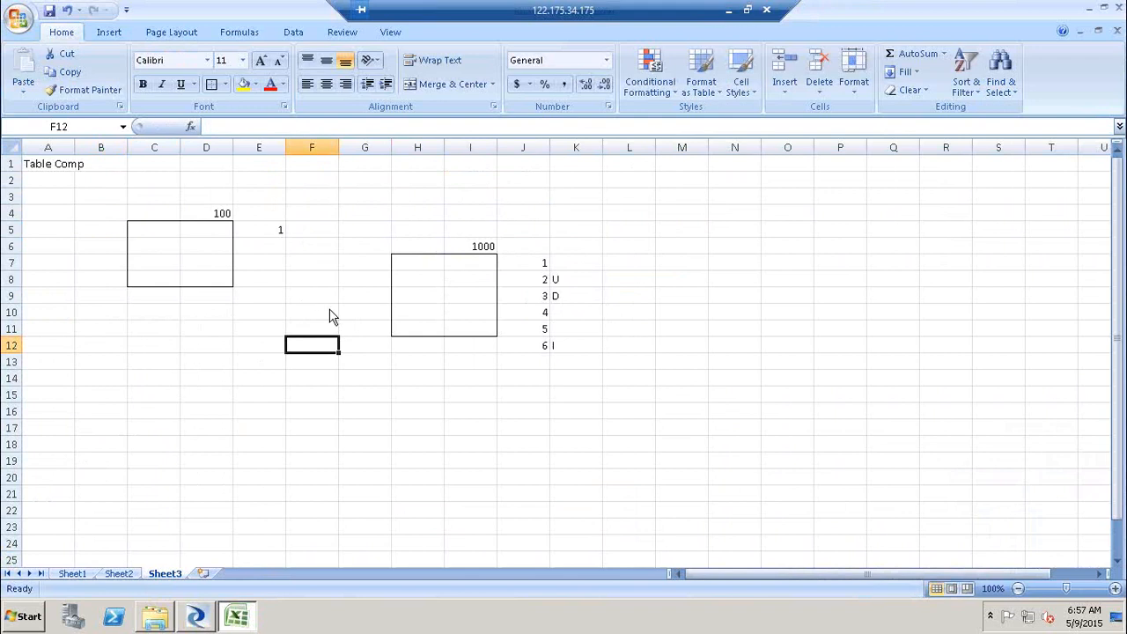
- Open the Table_Comparison transform editor and review its comparison method options, switching briefly to the worksheet
key(alt+Tab)
double_click(588, 284)
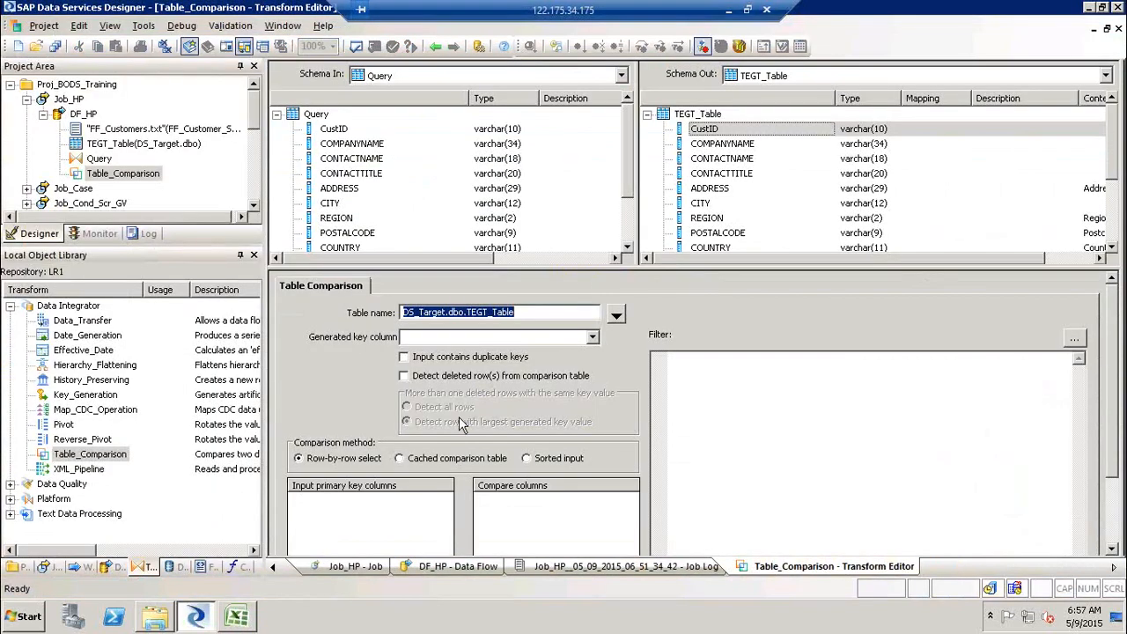
click(465, 461)
key(alt+Tab)
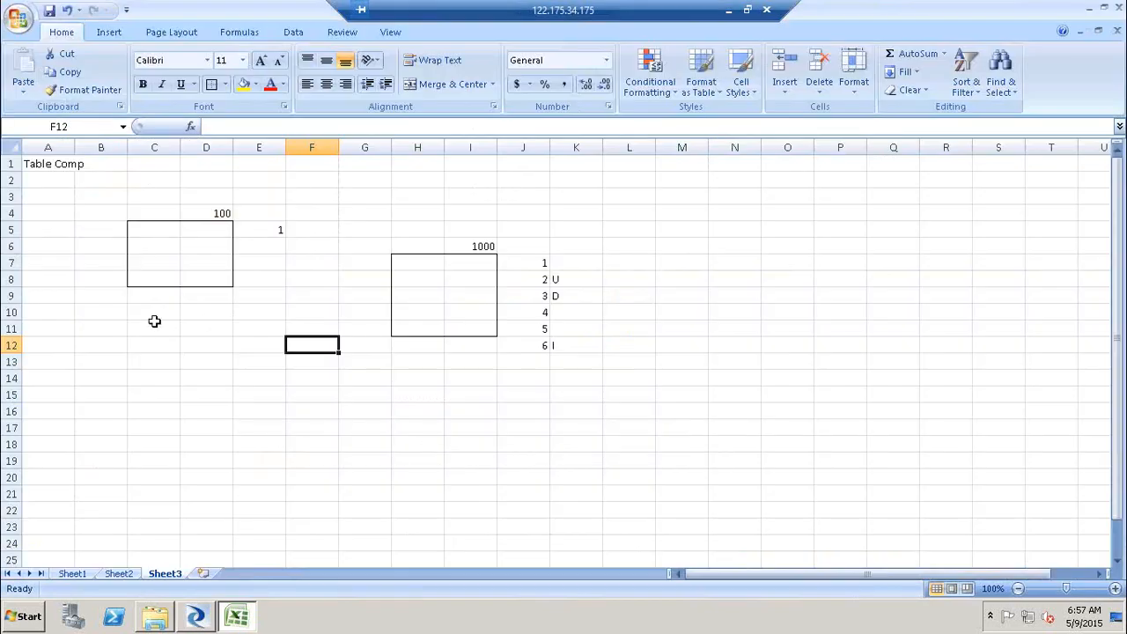
key(alt+Tab)
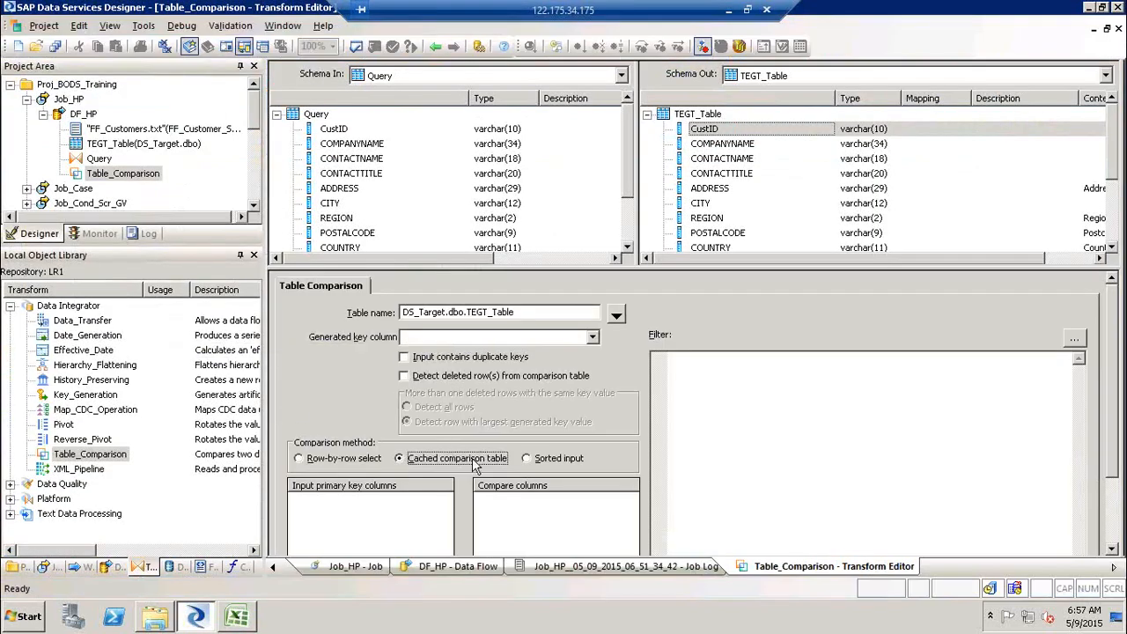
key(Tab)
key(alt+Tab)
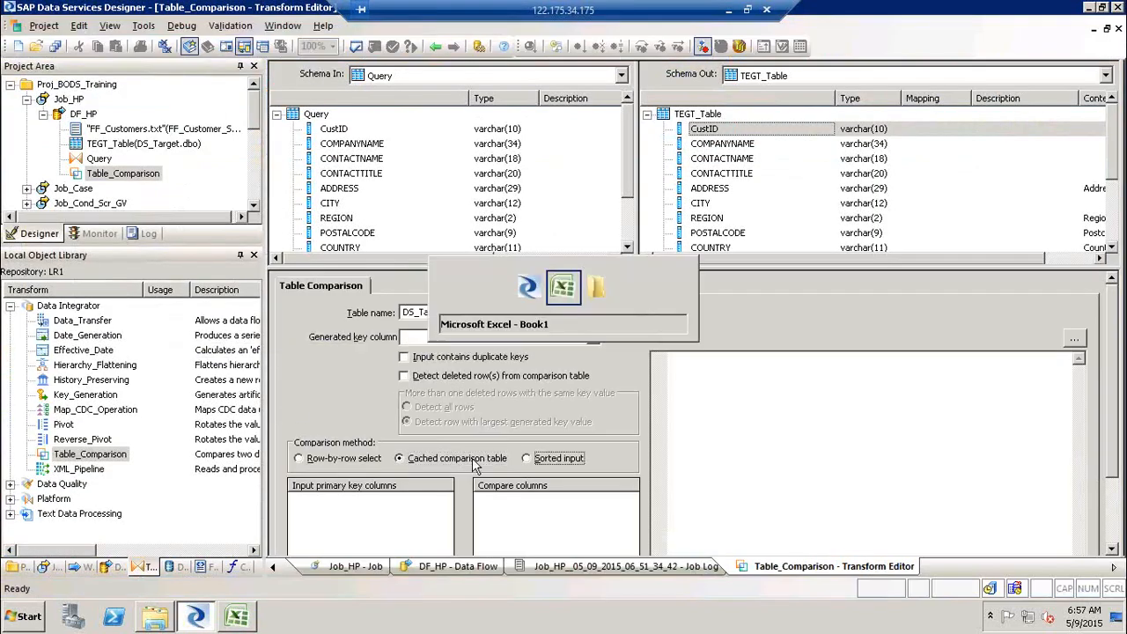
- Enter I, U and D in L7:L9 beside the target box's row numbers
drag(135, 229, 224, 277)
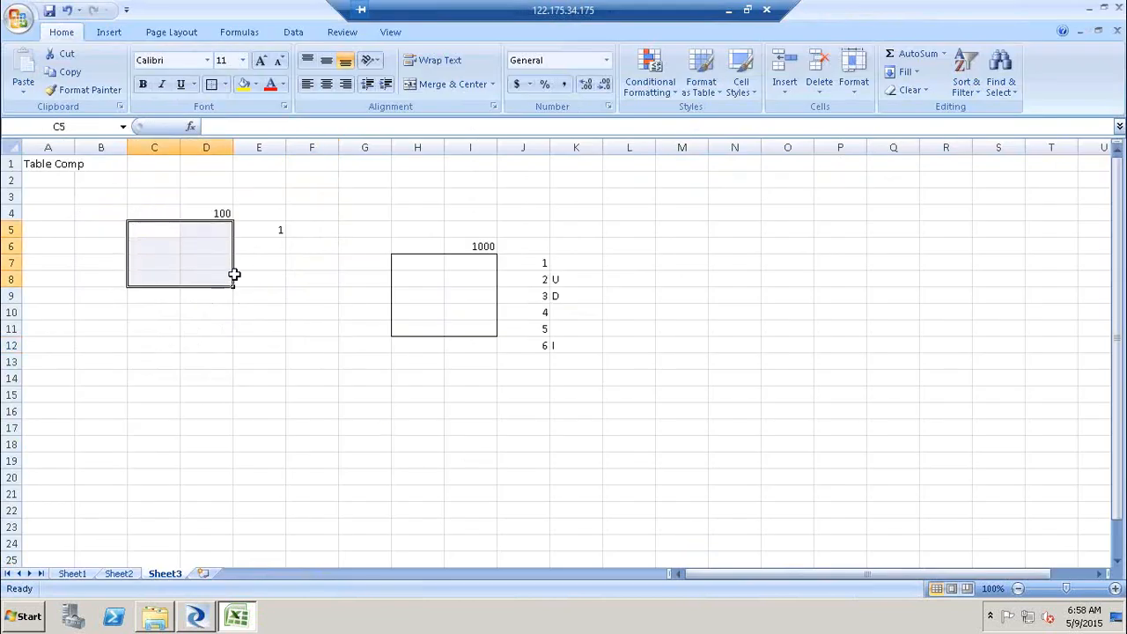
drag(401, 261, 485, 332)
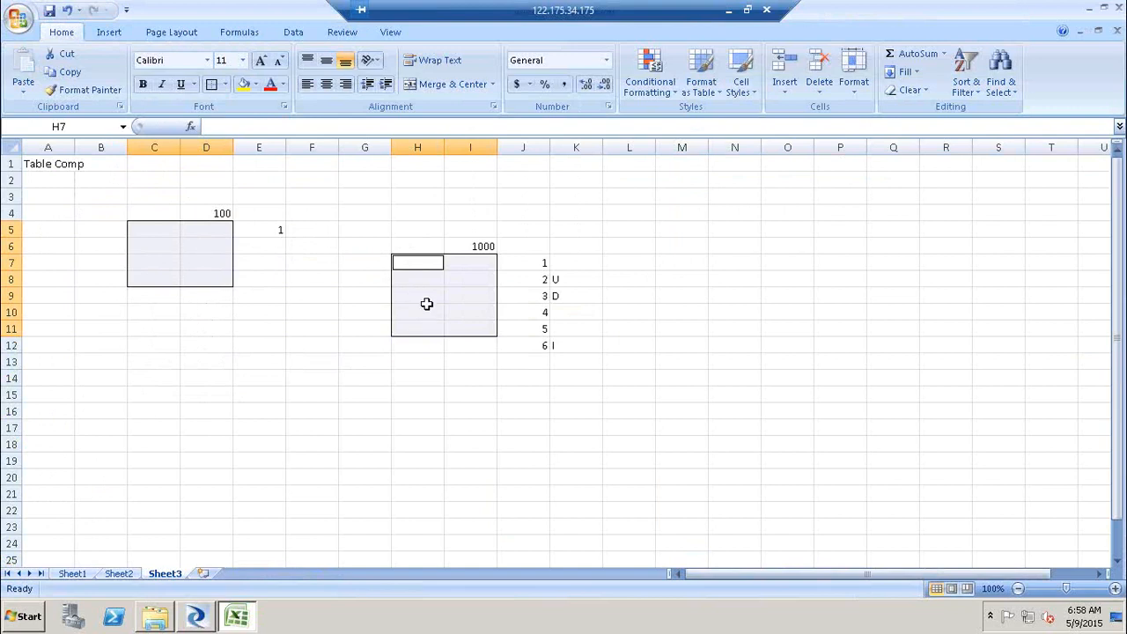
click(650, 261)
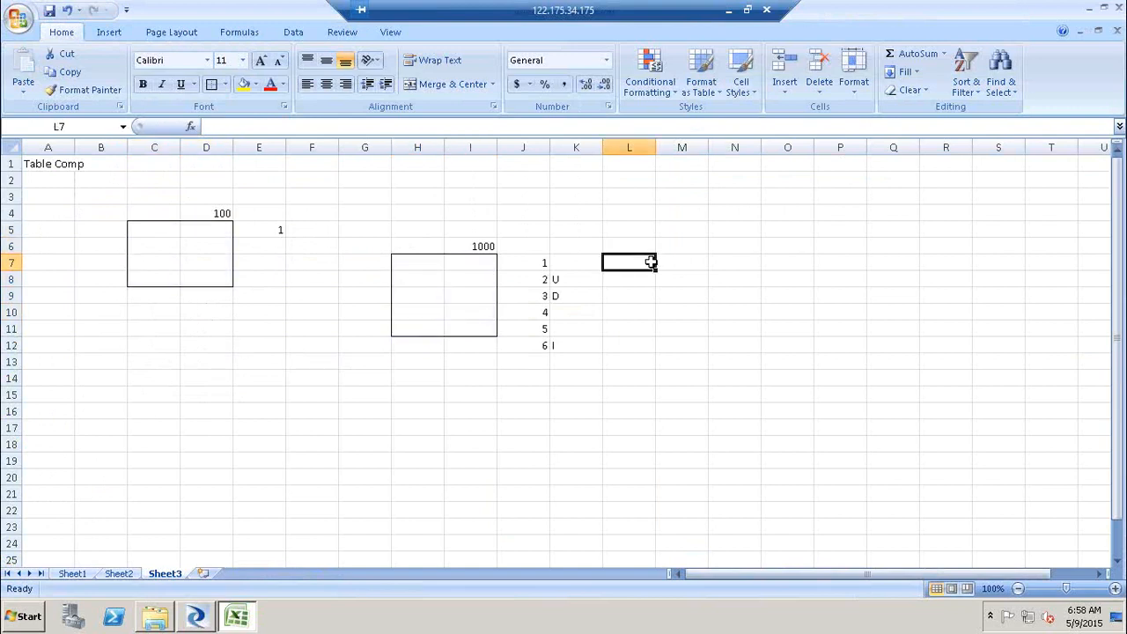
text(I)
key(Return)
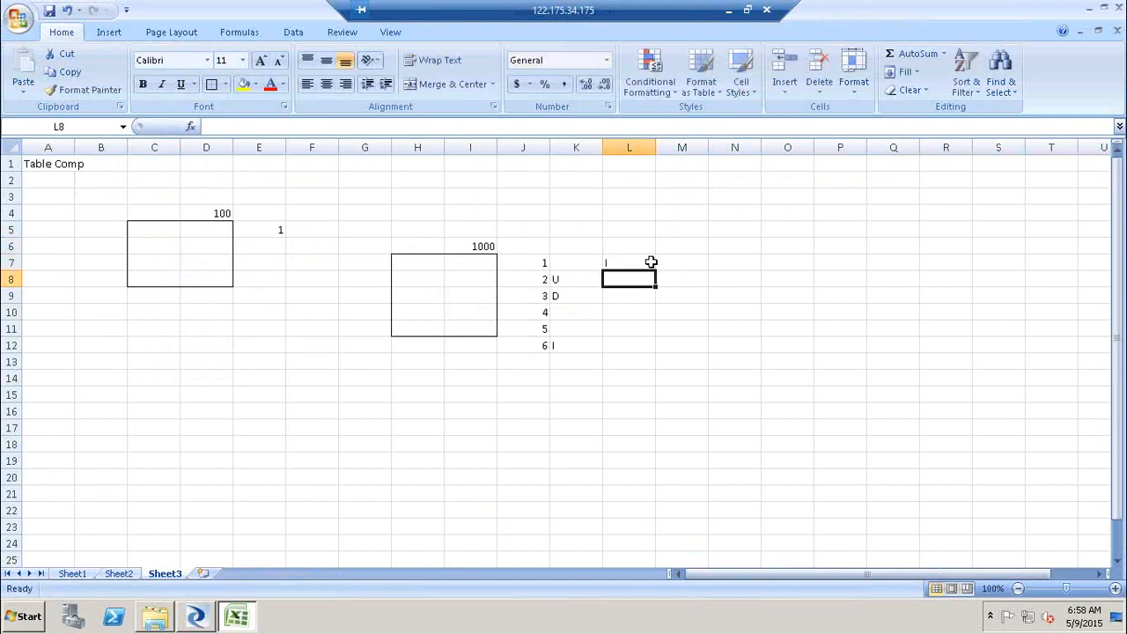
text(U)
key(Return)
text(D)
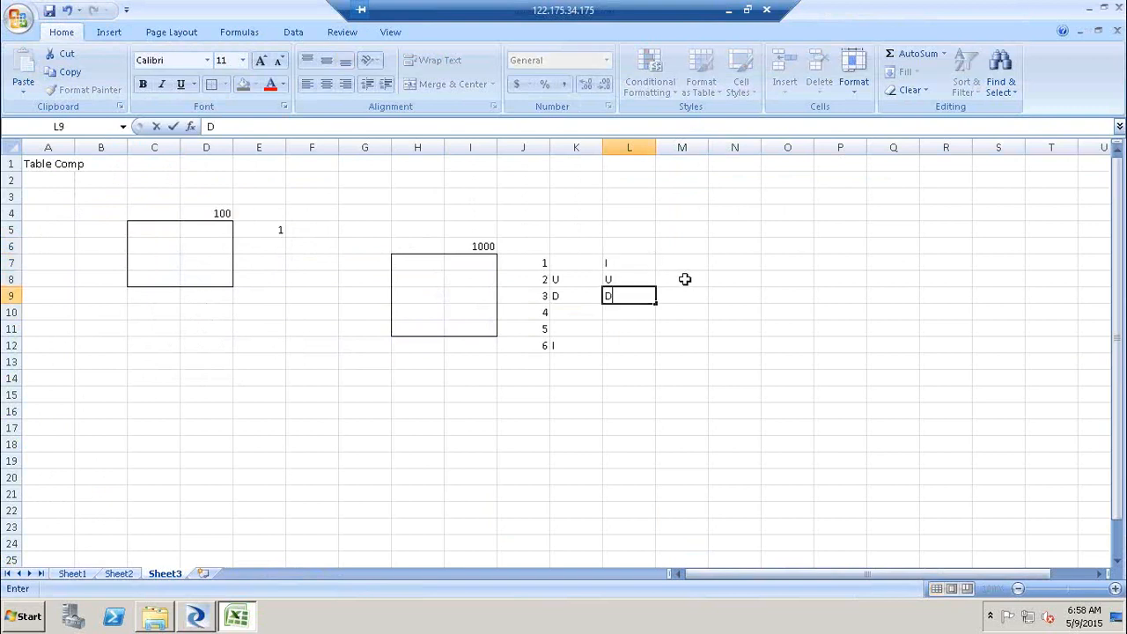
click(684, 279)
click(679, 294)
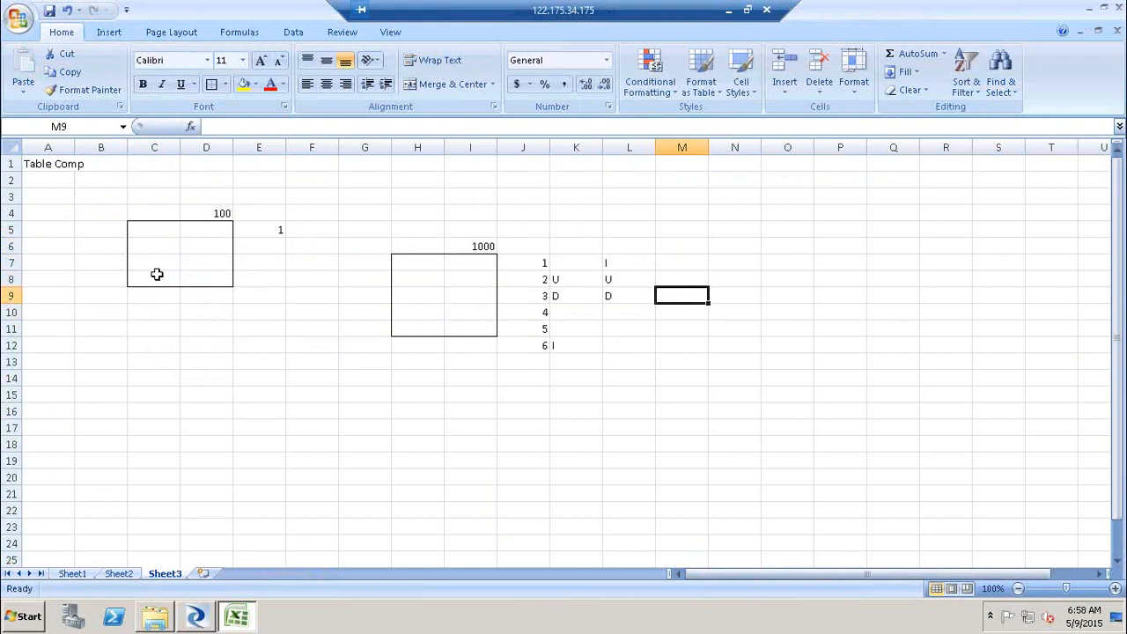
click(686, 261)
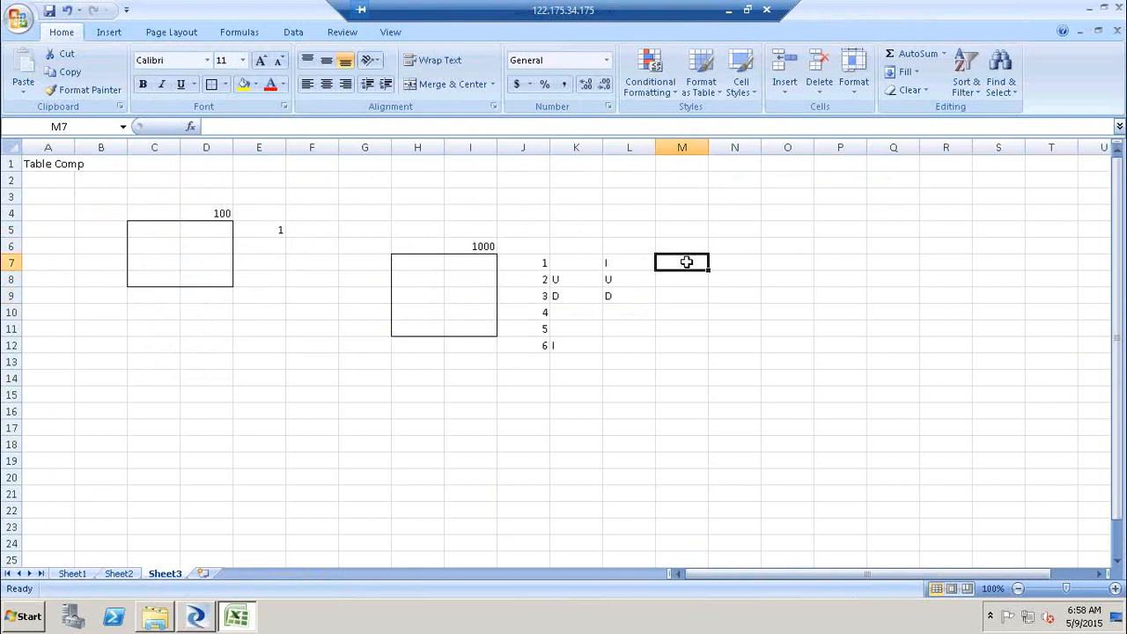
- Fill the source box's cells C5:C8 with 1, 3, 2 and 5
key(alt+Tab)
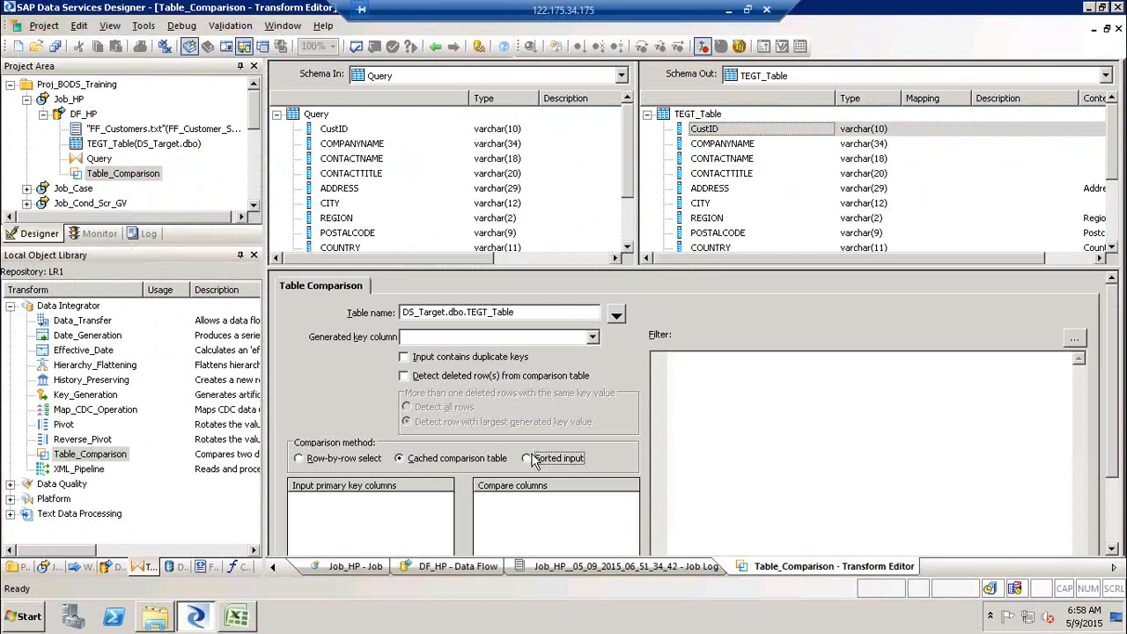
key(alt+Tab)
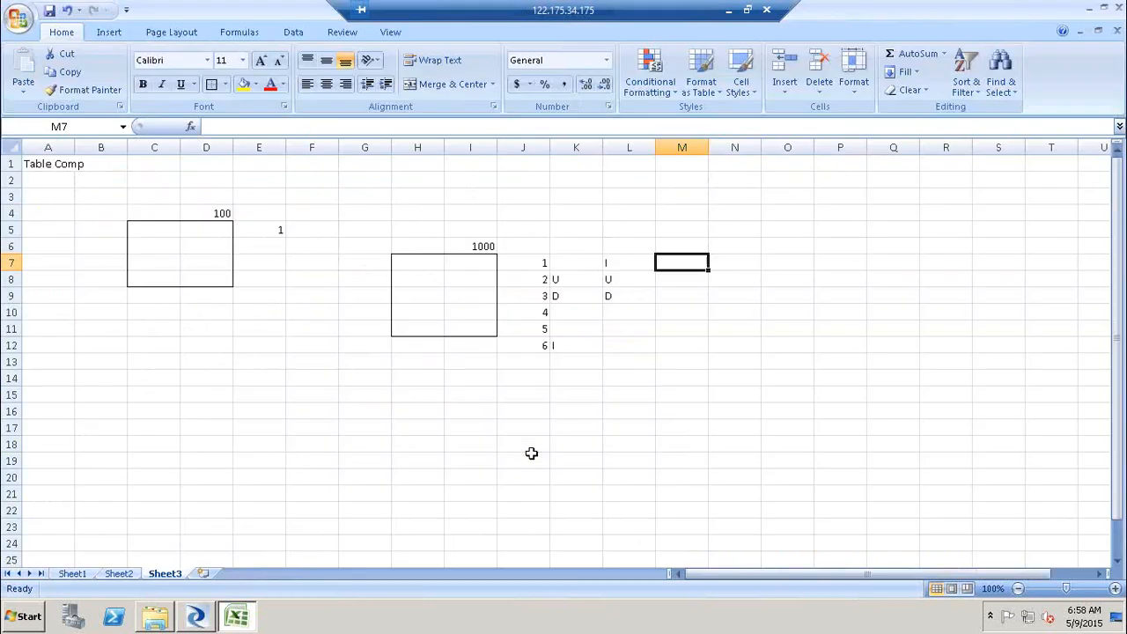
click(147, 231)
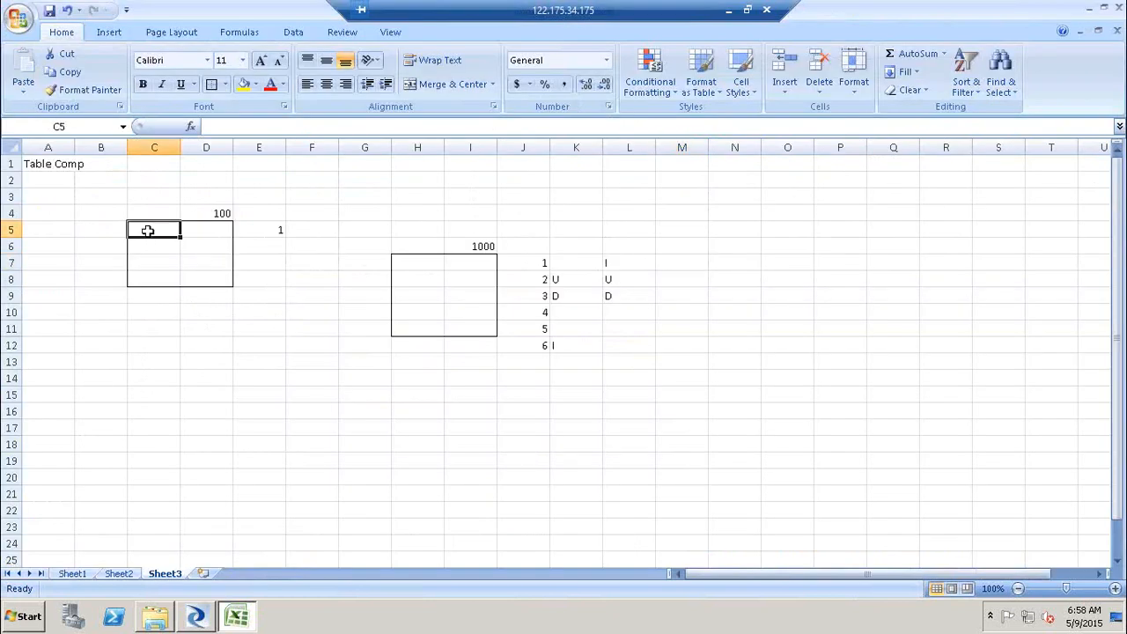
text(1)
key(Return)
text(3)
key(Return)
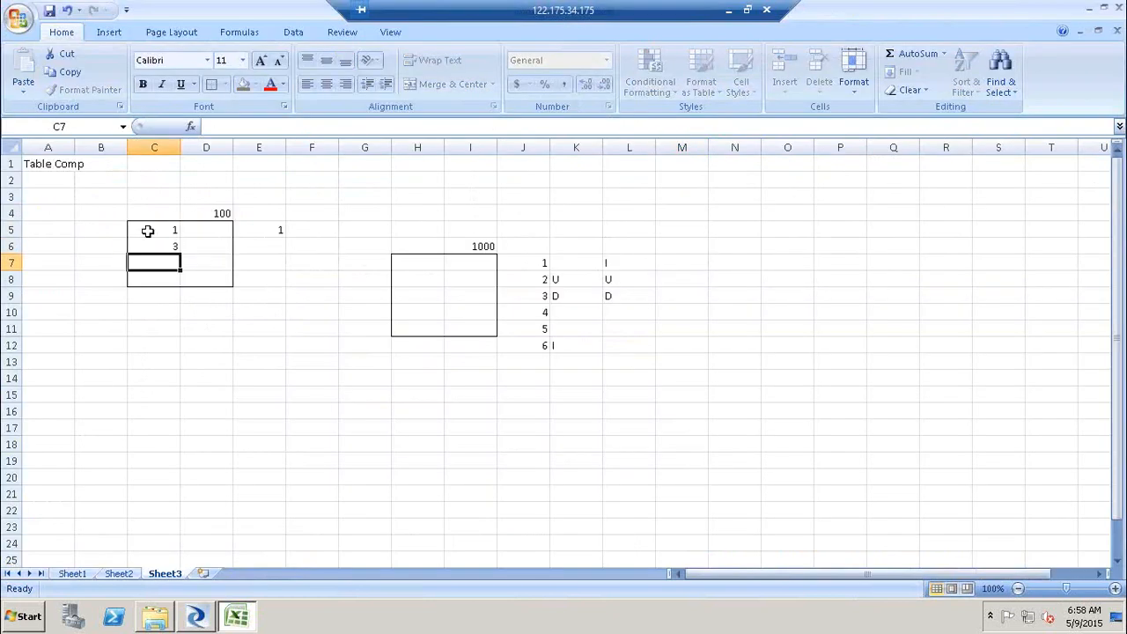
text(2)
key(Return)
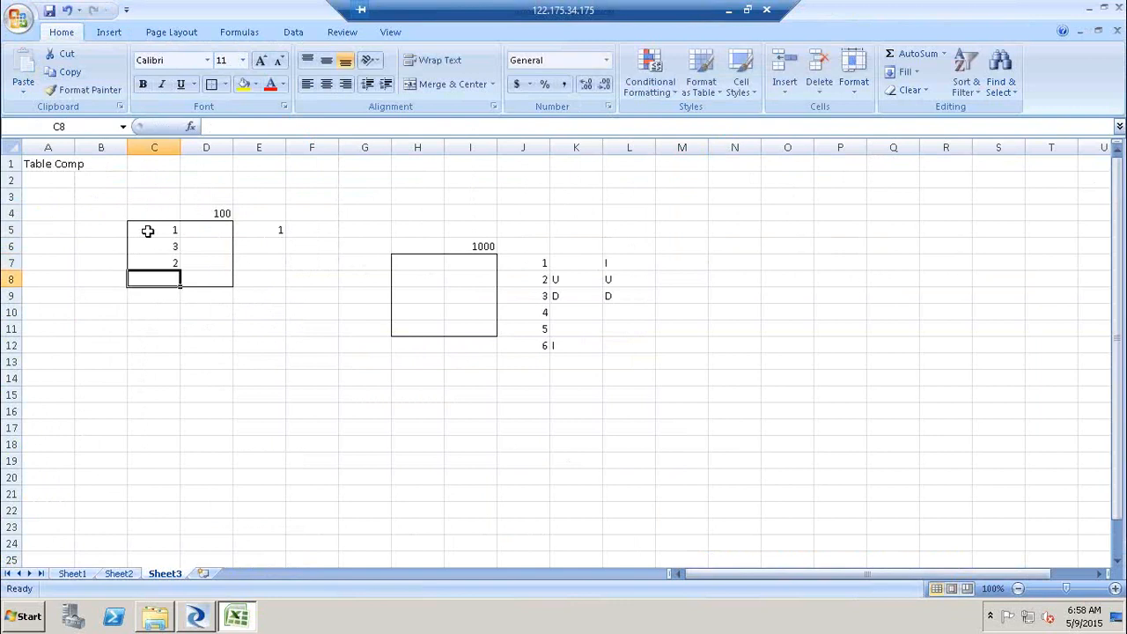
text(5)
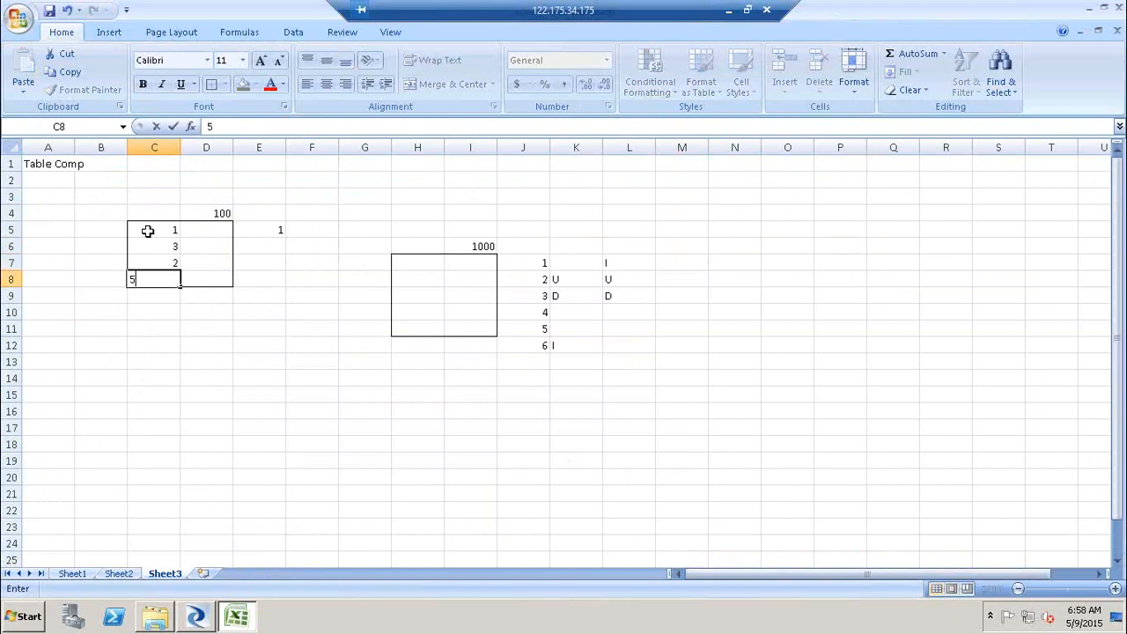
key(Return)
click(160, 232)
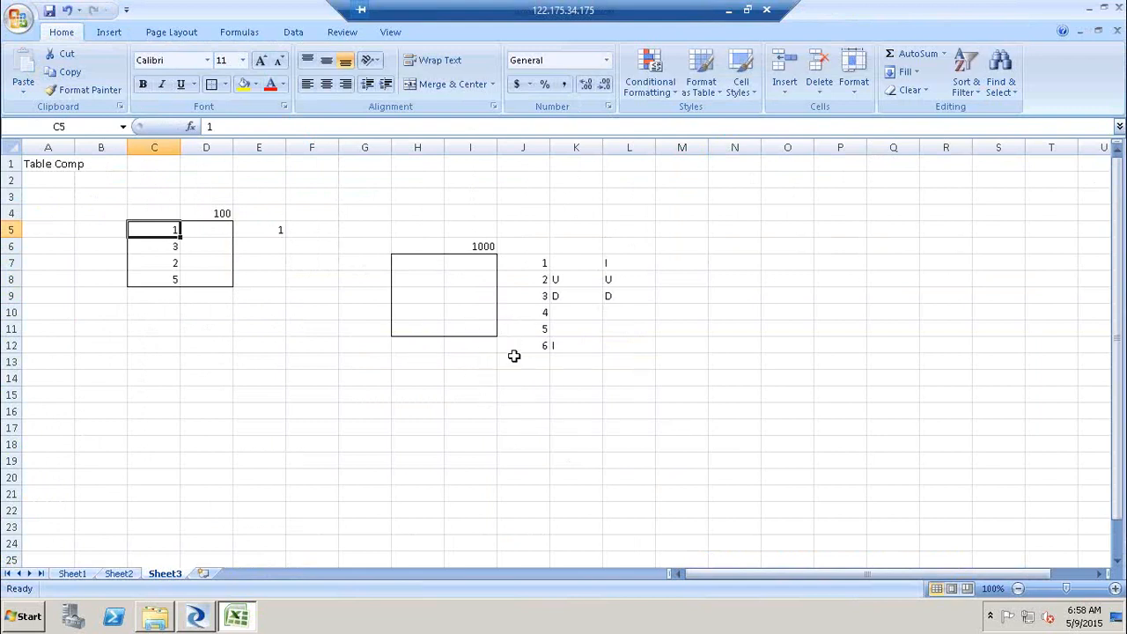
- Renumber the source box's cells C6:C8 as 2, 3 and 4
drag(474, 260, 474, 317)
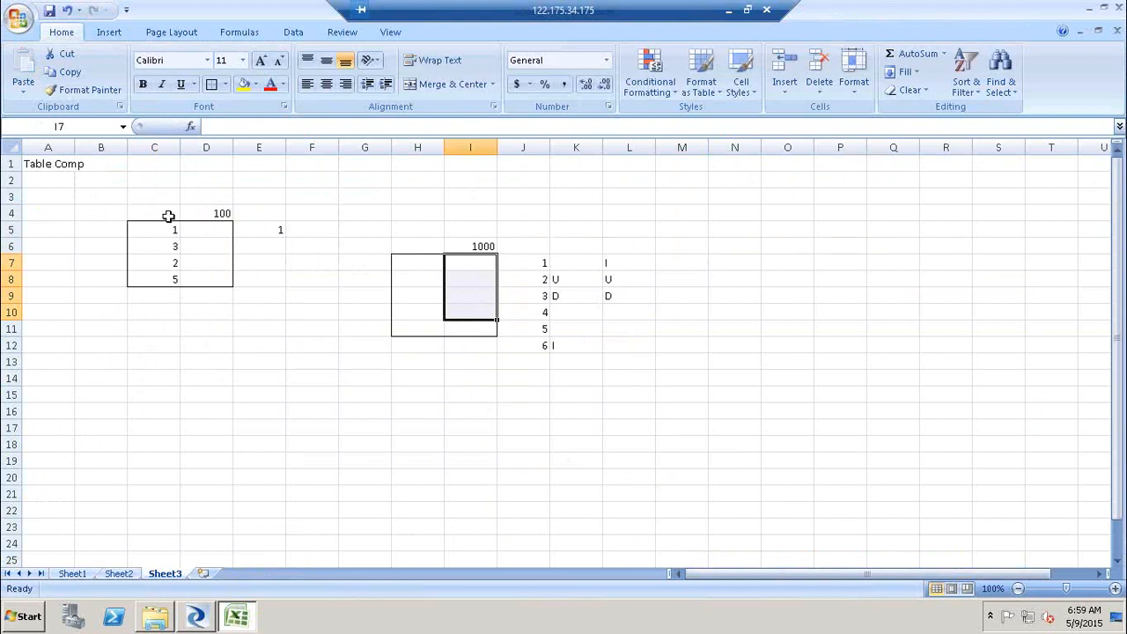
drag(174, 232, 474, 312)
click(176, 245)
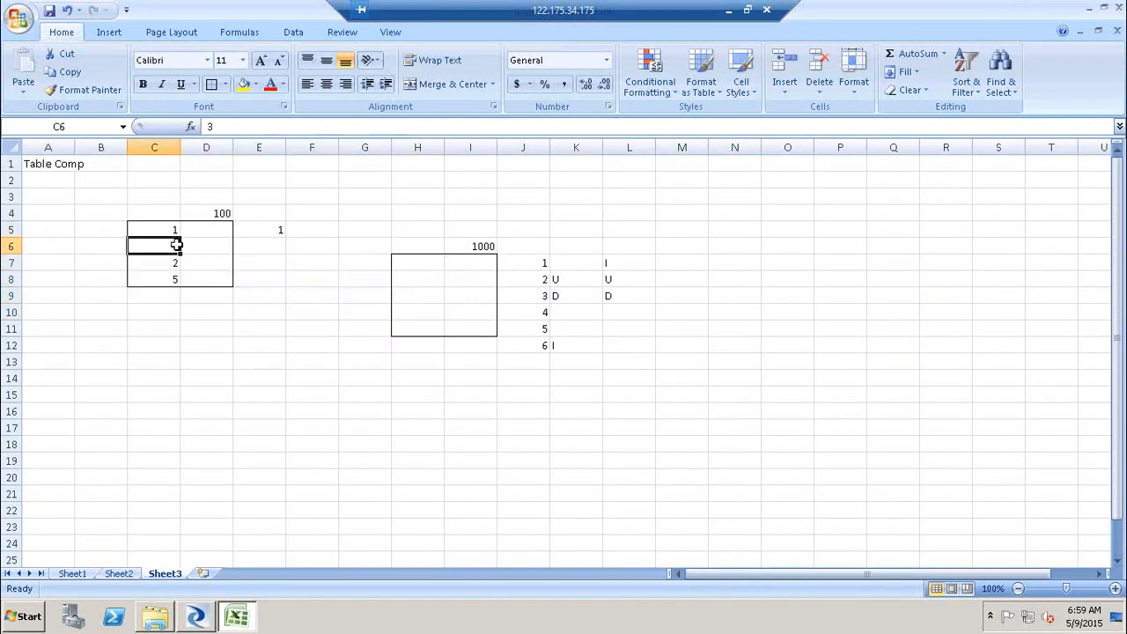
text(2)
key(Return)
text(3)
key(Return)
text(4)
key(Return)
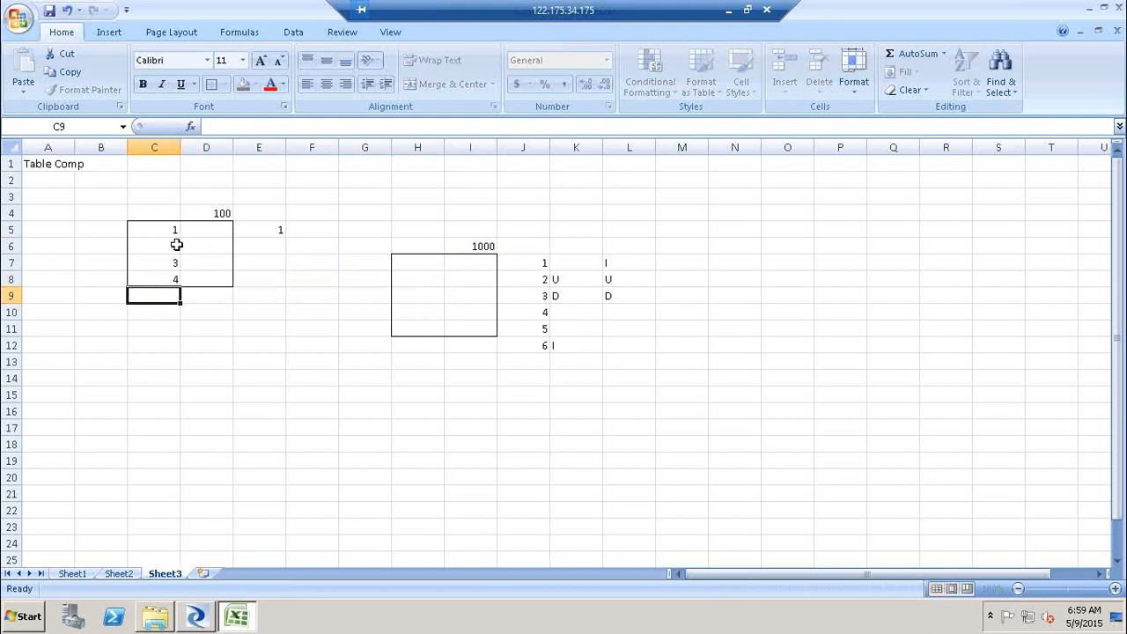
click(158, 231)
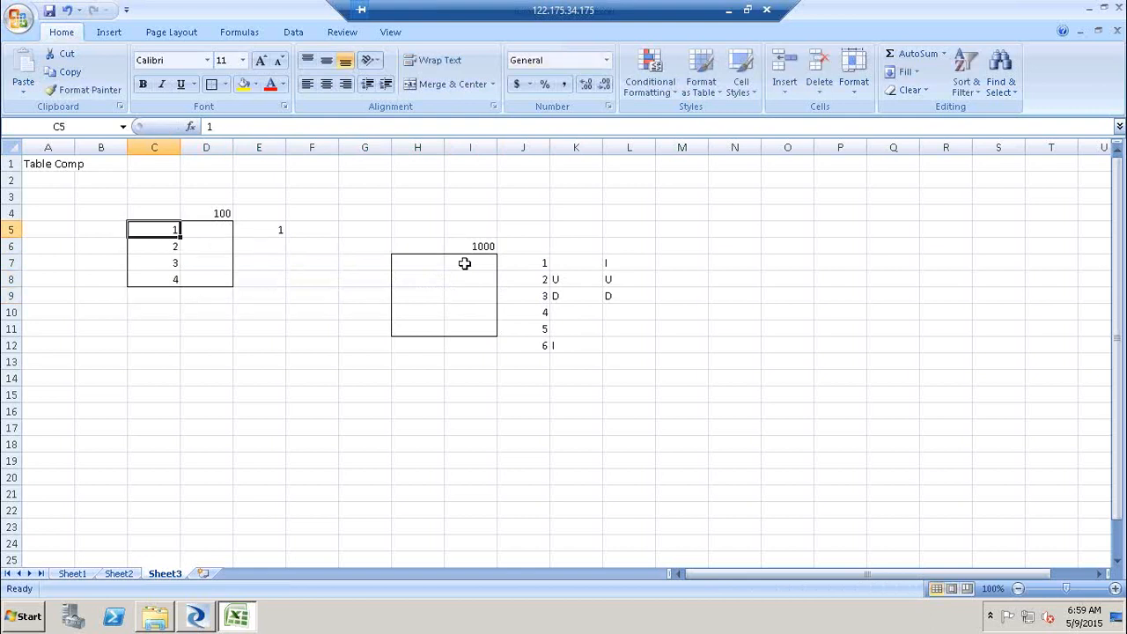
click(458, 262)
click(152, 250)
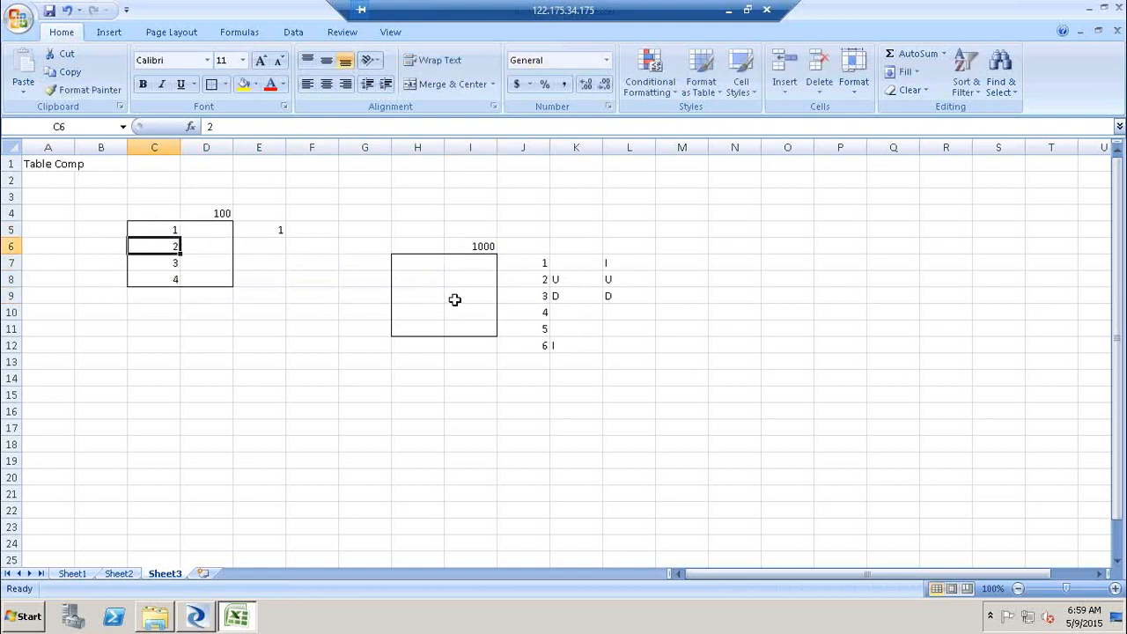
drag(478, 293, 485, 330)
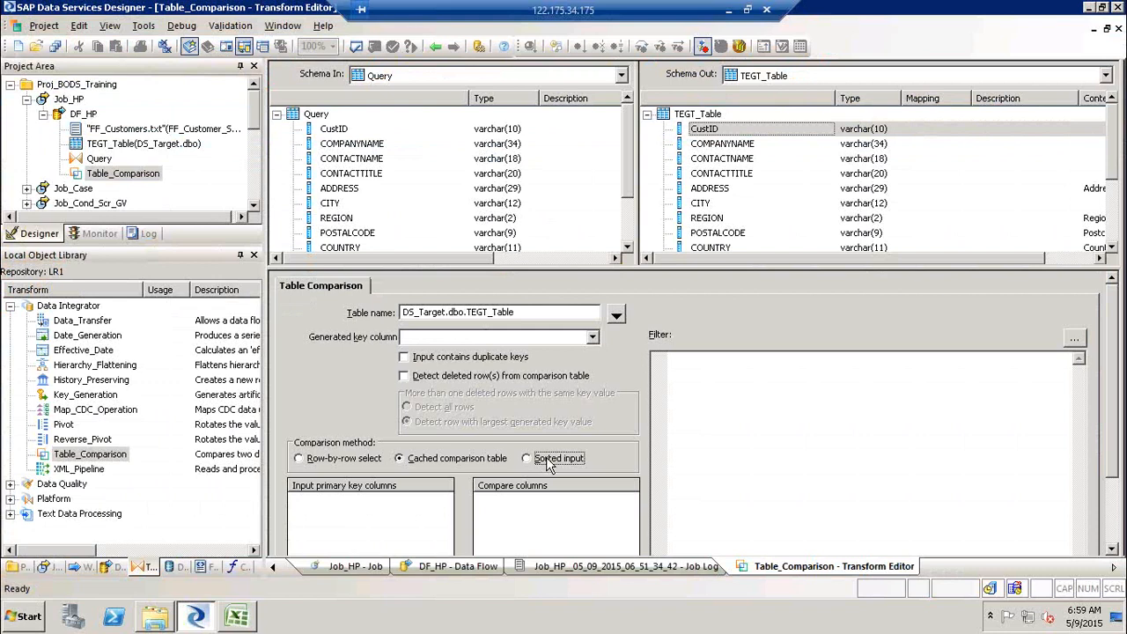
- In the Query editor, order the output by FF_Customer_SRC.CustID in Ascending order
click(435, 48)
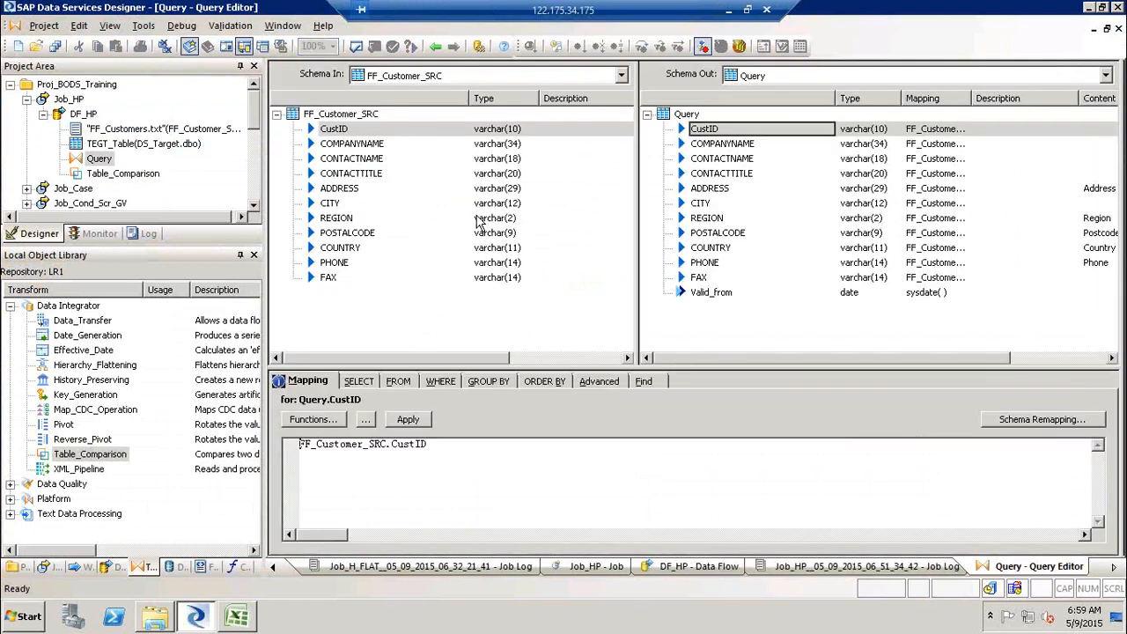
click(551, 387)
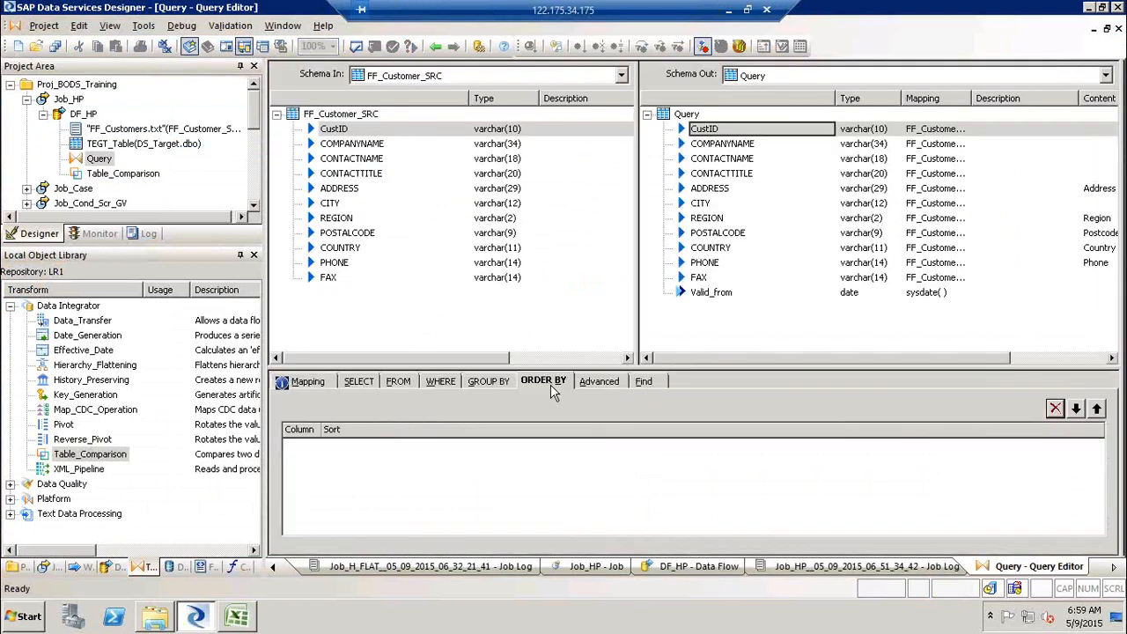
drag(335, 130, 412, 454)
click(476, 446)
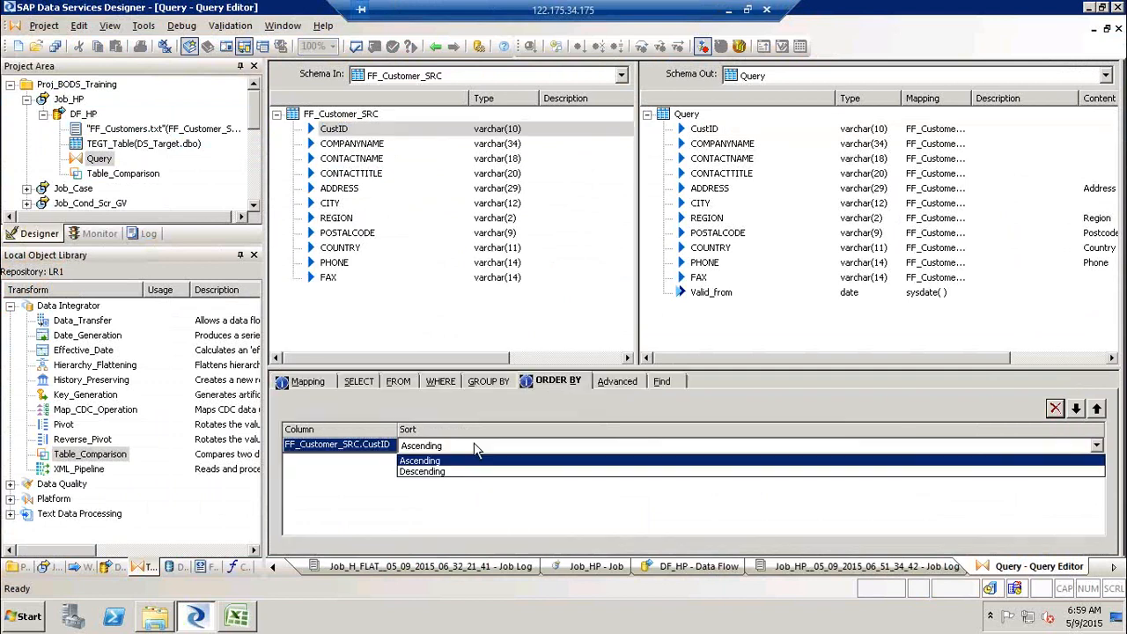
click(469, 463)
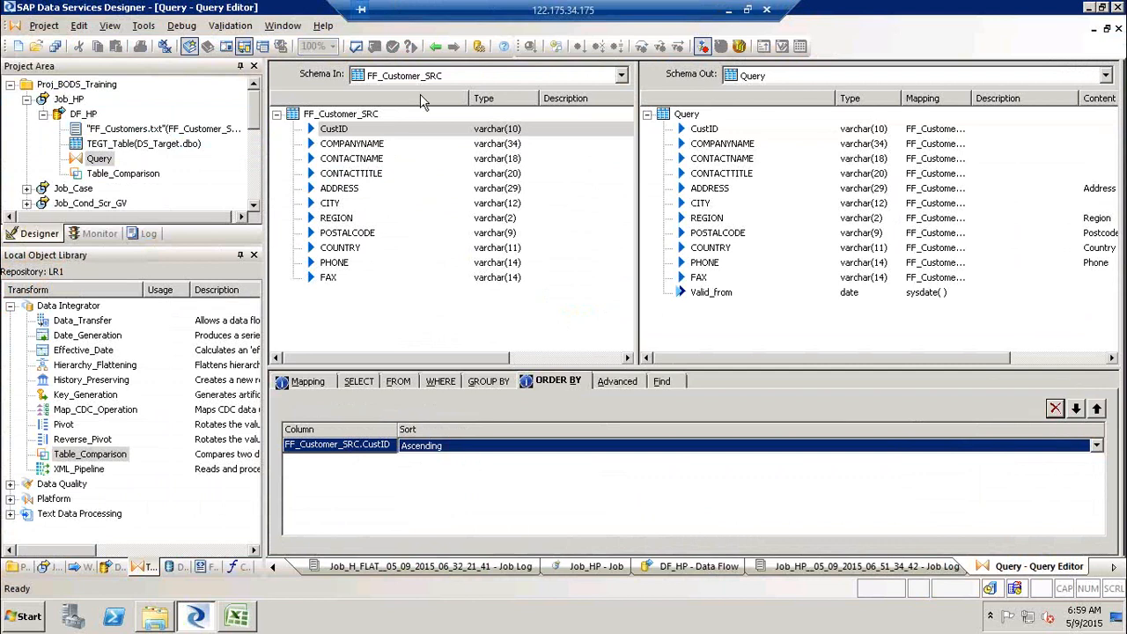
- Set the Table_Comparison comparison method to Sorted input
click(435, 48)
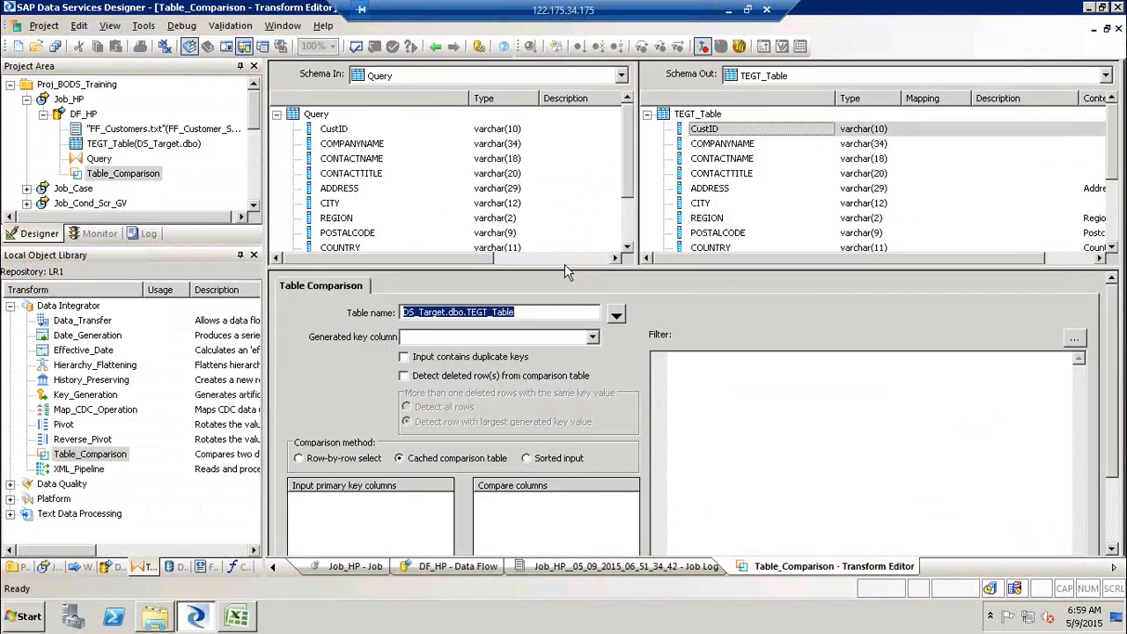
click(528, 459)
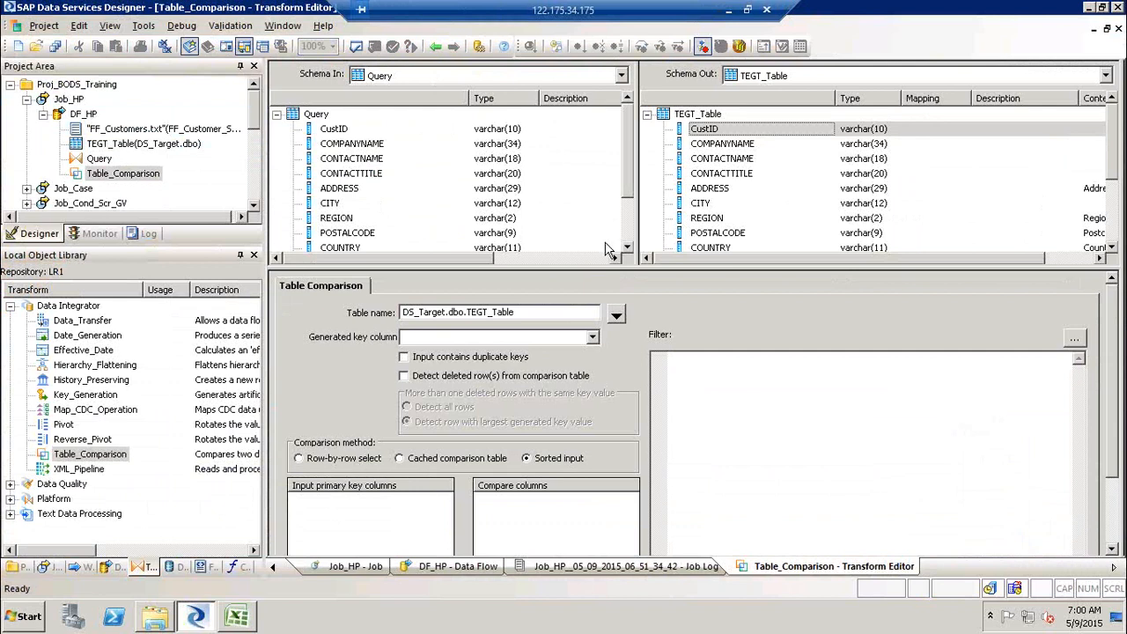
drag(614, 270, 631, 231)
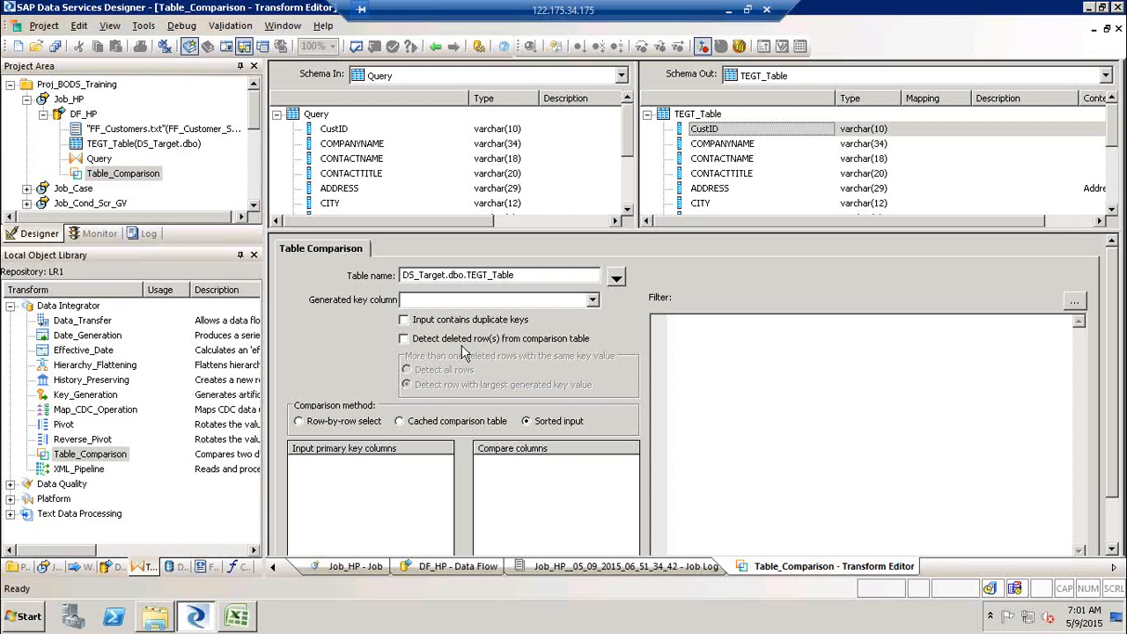
- Add an annotation to the DF_HP data flow listing I, U and D on separate lines
click(437, 49)
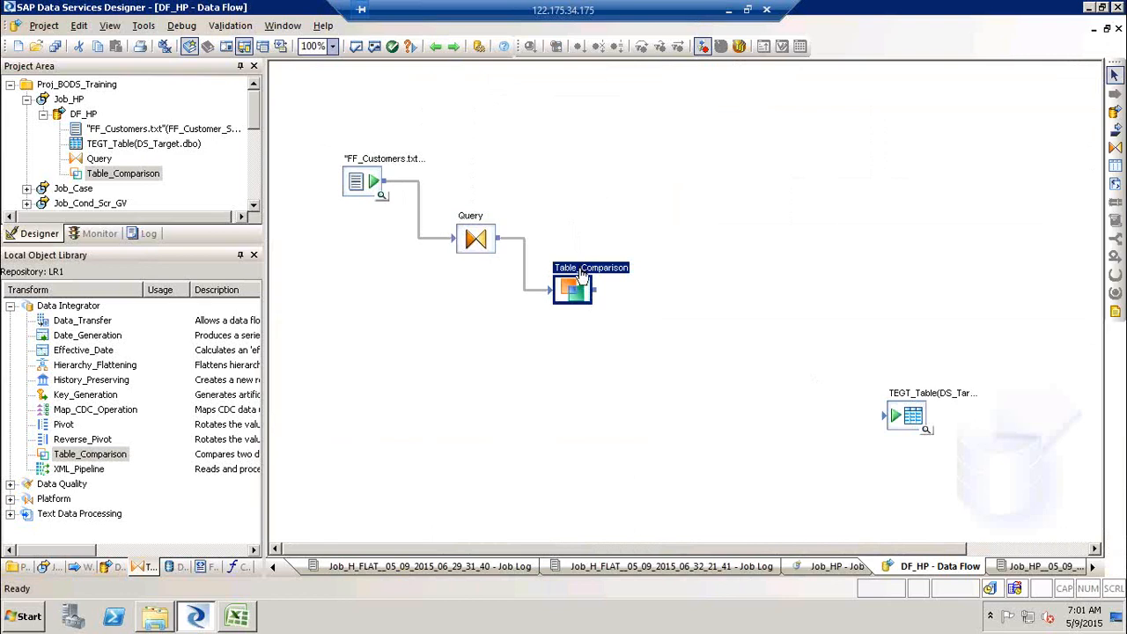
click(1114, 313)
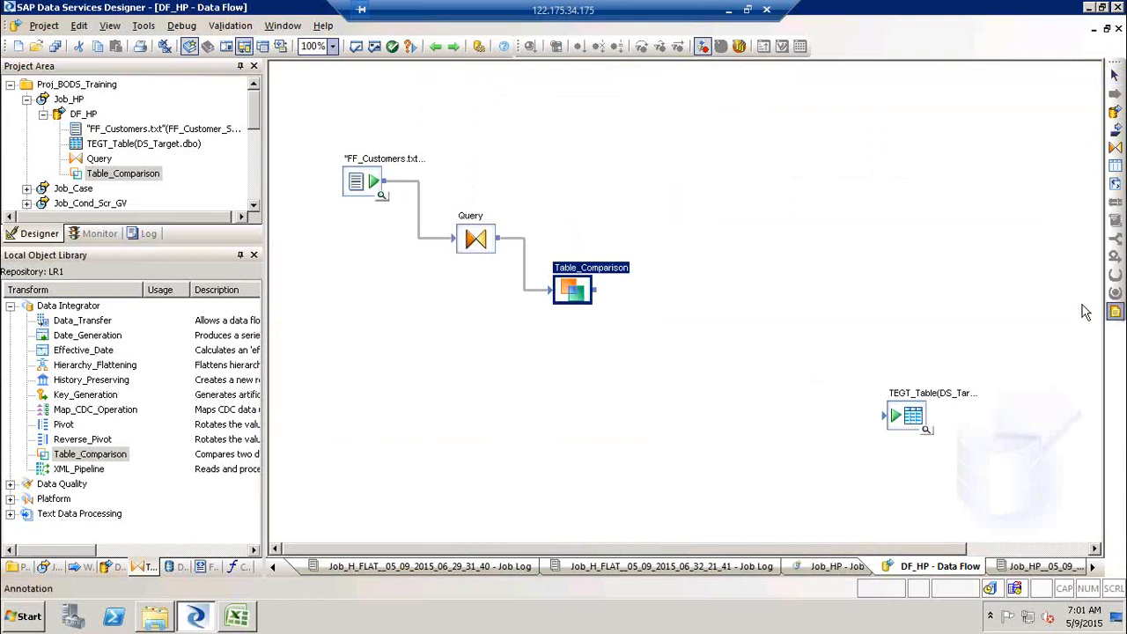
click(579, 181)
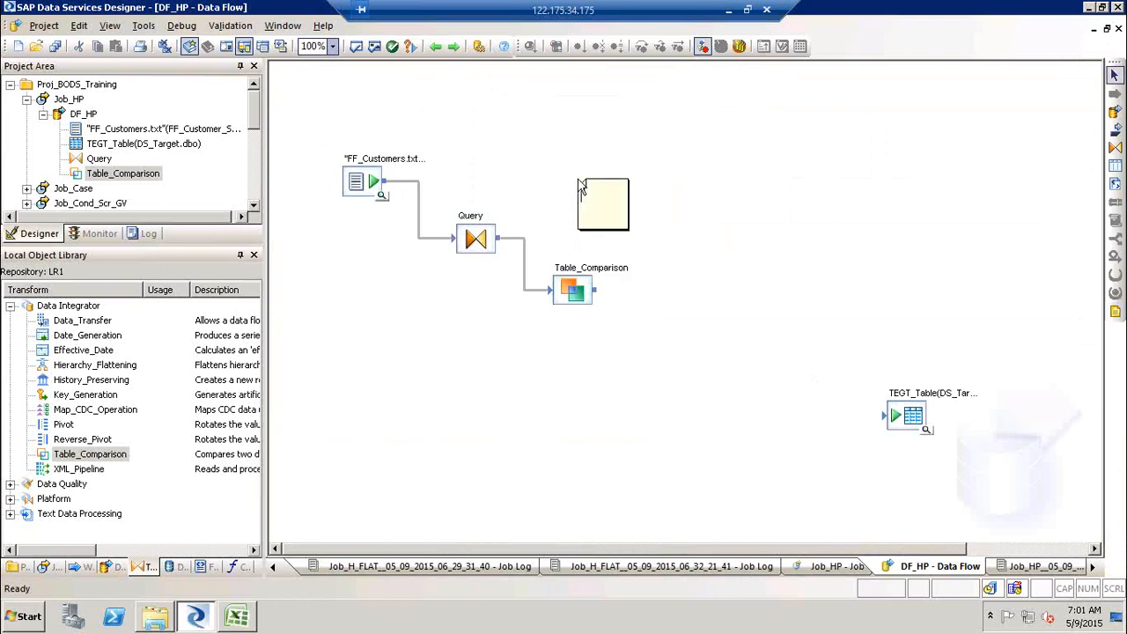
key(Return)
text(U)
key(Return)
text(D)
click(9, 499)
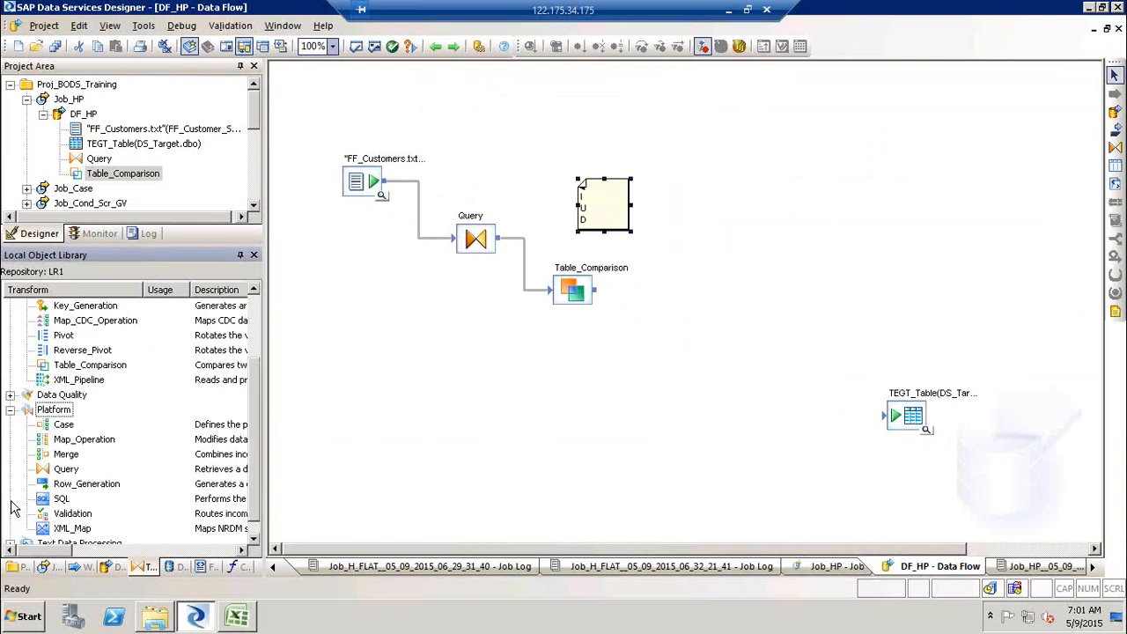
- Place a Map_Operation transform in DF_HP and connect Table_Comparison's output to it
click(70, 440)
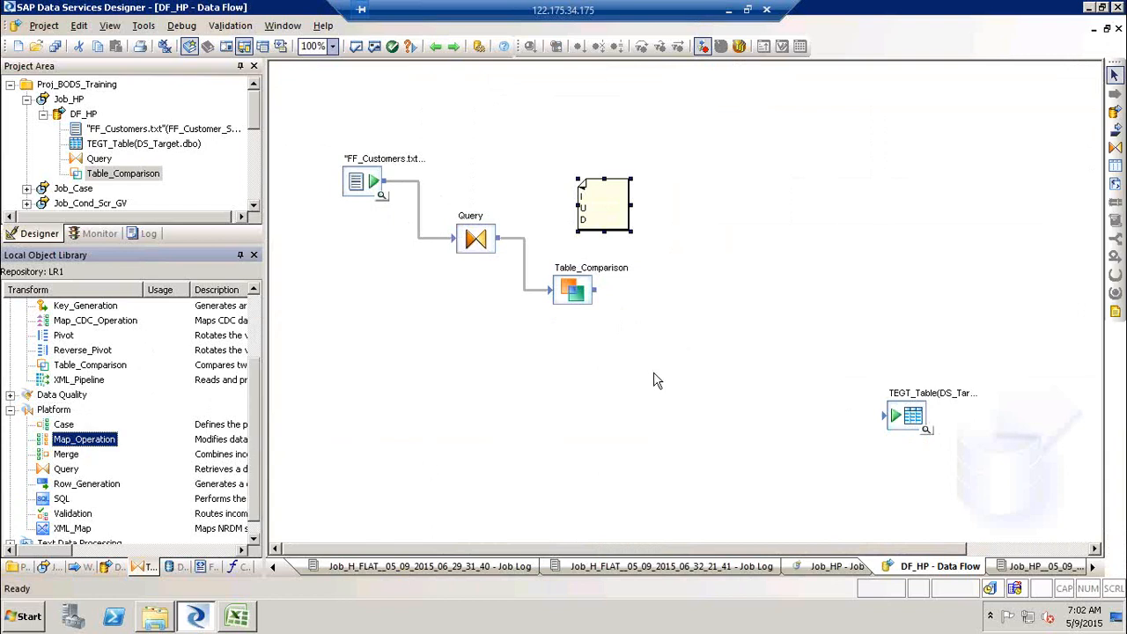
drag(106, 436, 666, 319)
drag(596, 290, 670, 338)
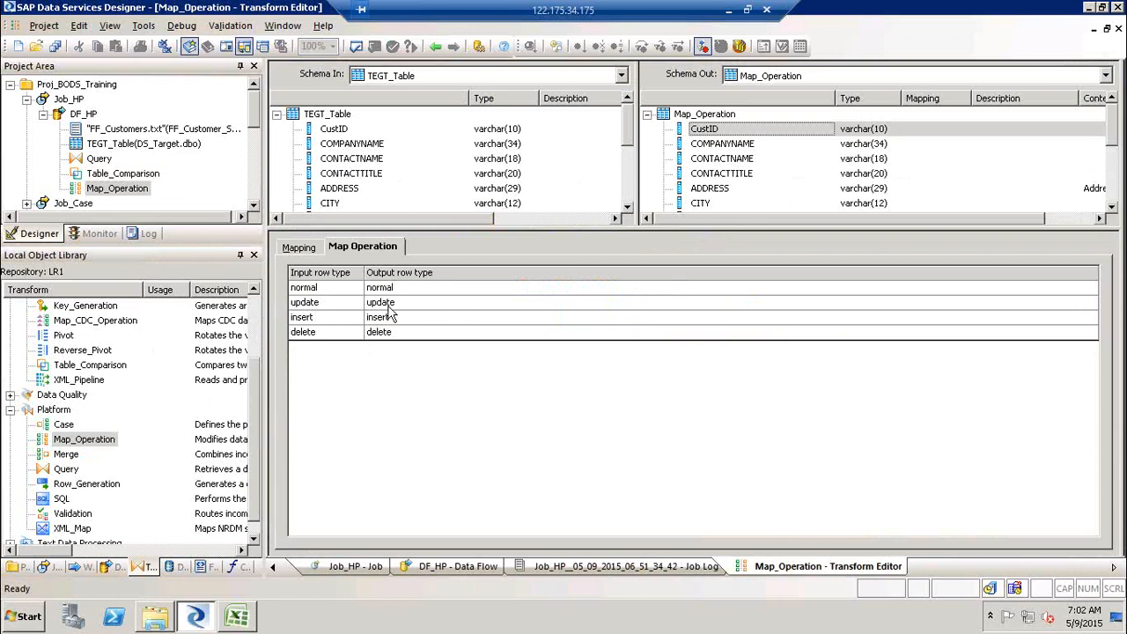
- Switch the Map_Operation output row type for delete rows to discard and then back to delete
click(405, 332)
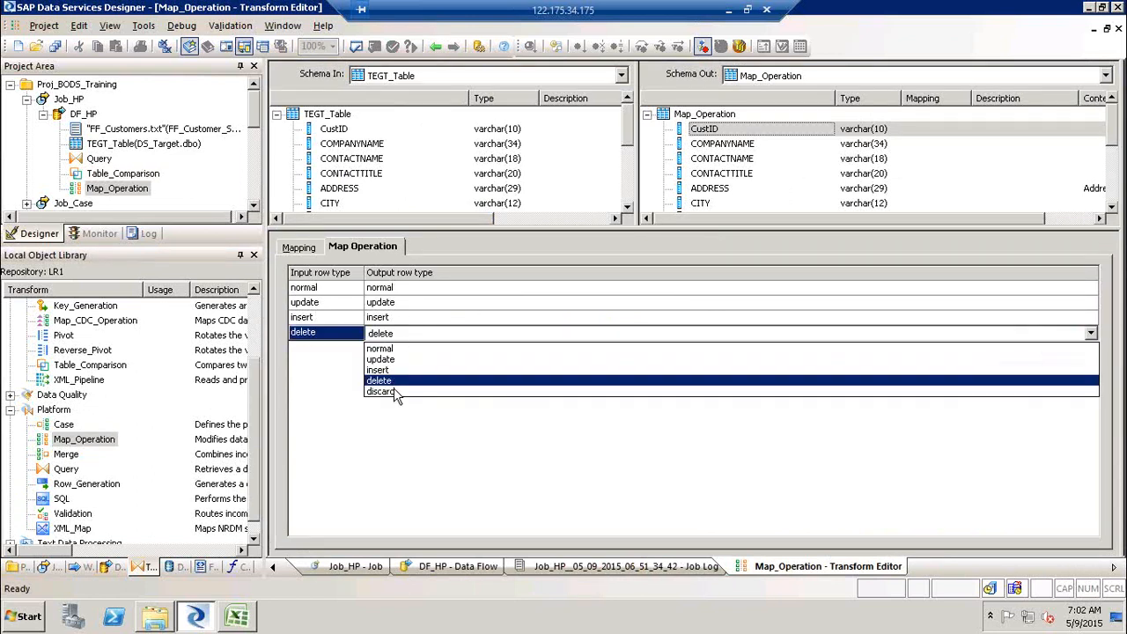
click(395, 391)
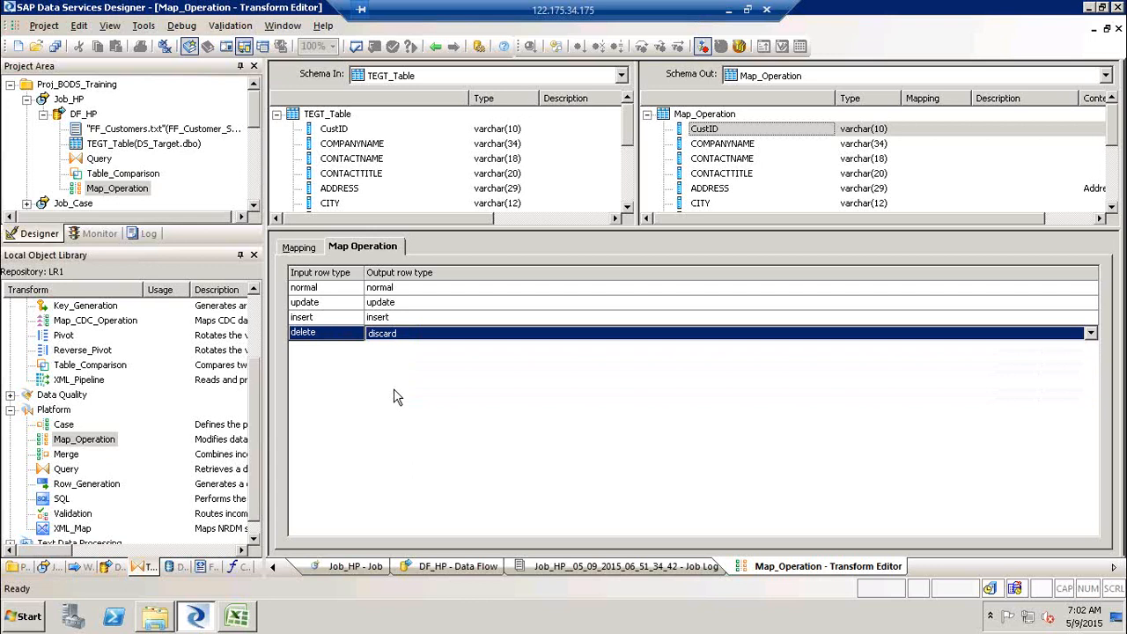
click(402, 341)
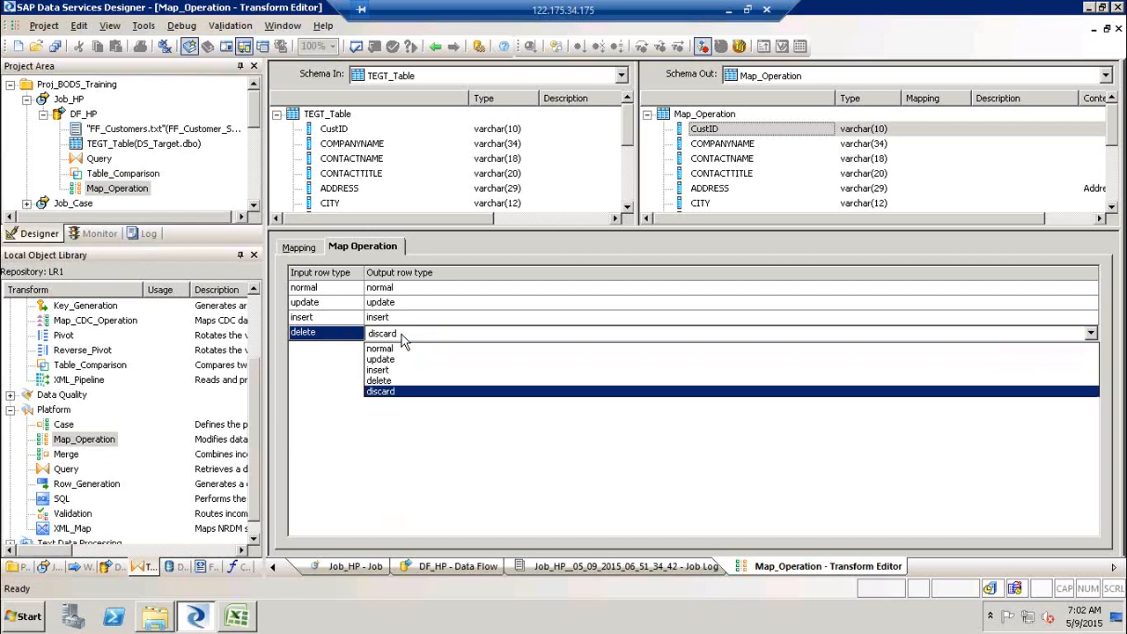
click(387, 382)
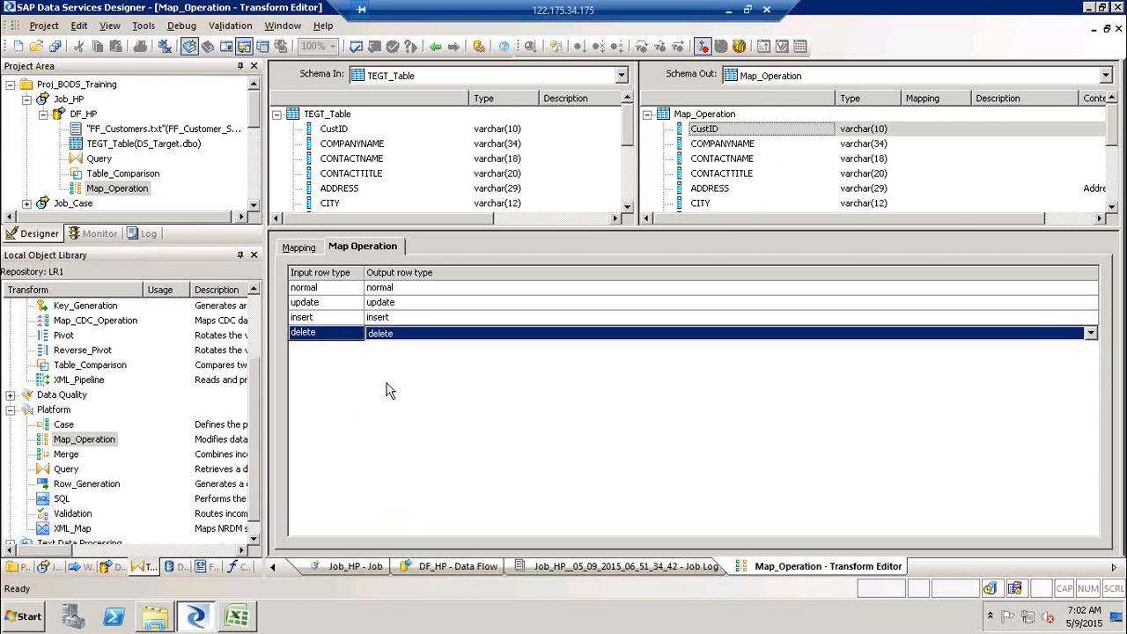
- Return to the DF_HP data flow and delete the Map_Operation transform
click(432, 46)
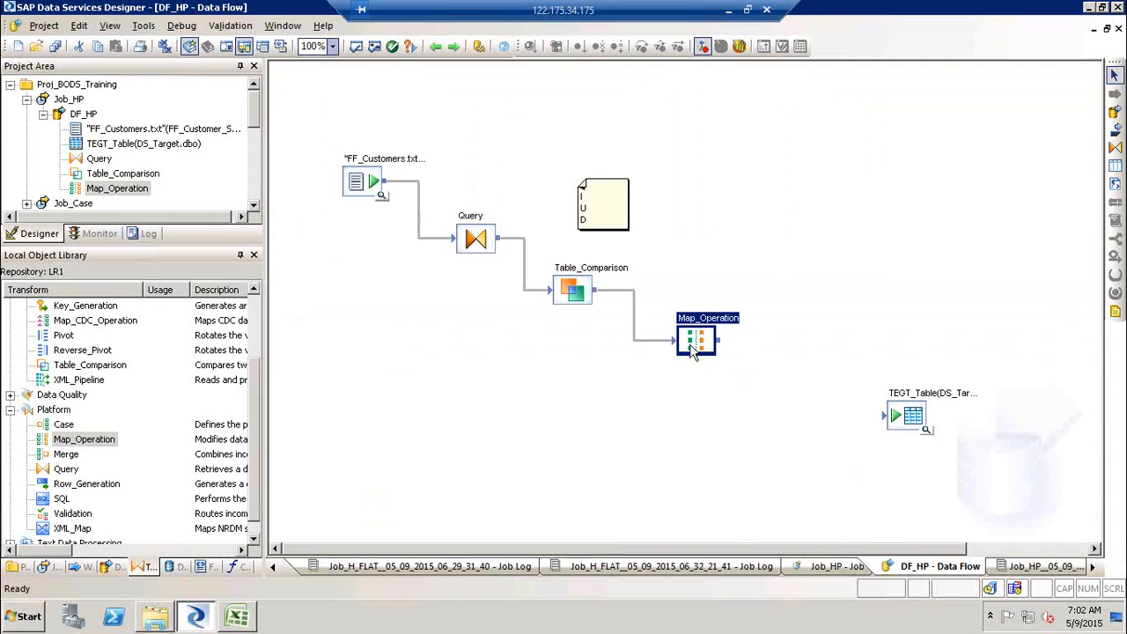
key(Delete)
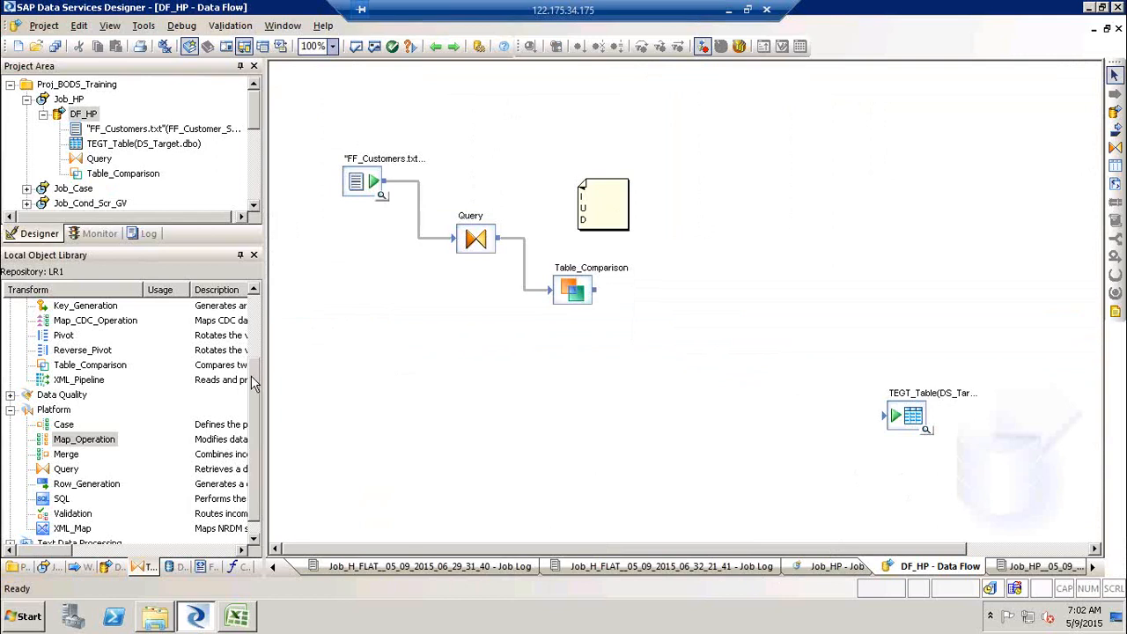
- Try placing a History_Preserving transform in the data flow, then open the Table_Comparison editor
scroll(256, 346, up, 2)
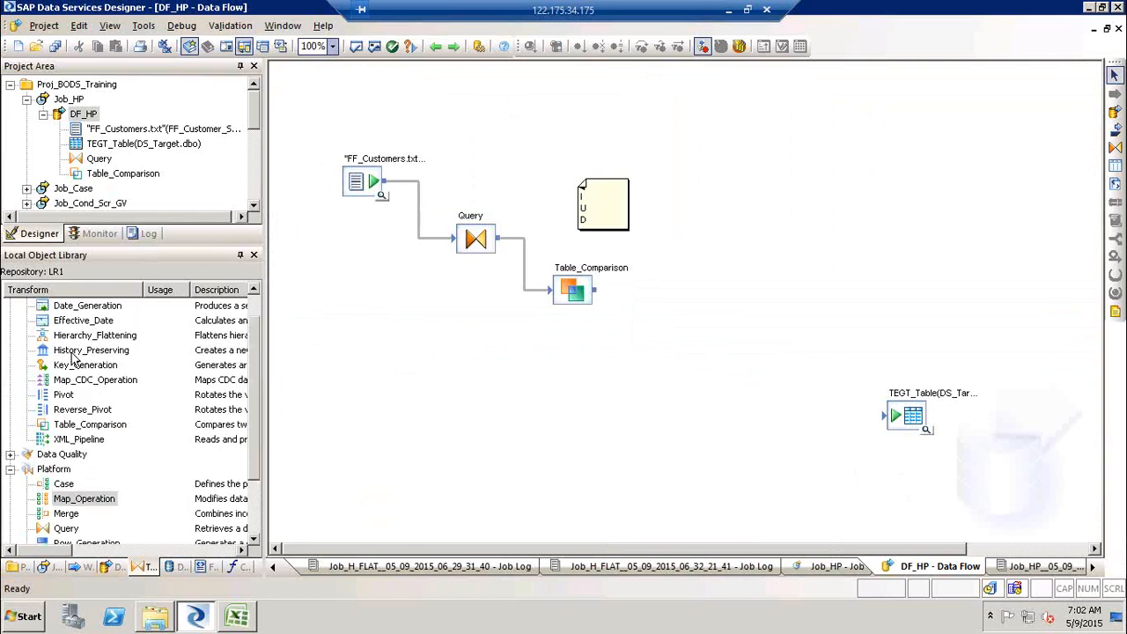
drag(74, 357, 608, 264)
double_click(607, 264)
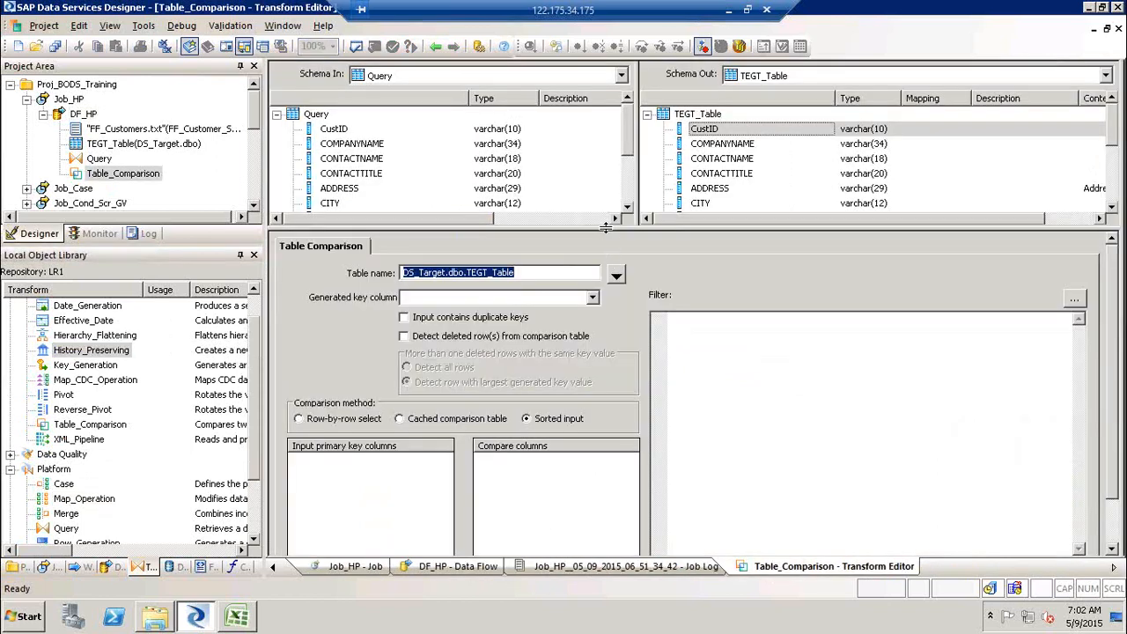
drag(607, 227, 614, 164)
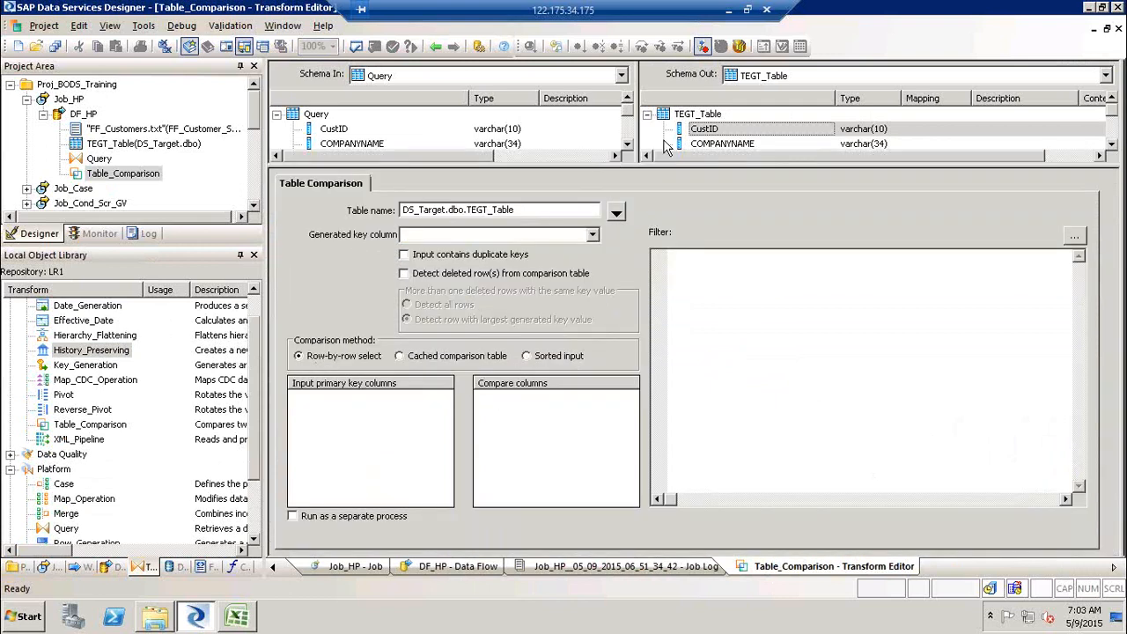
- In the Query editor, remove the FF_Customer_SRC.CustID sort entry from the ORDER BY list
click(436, 49)
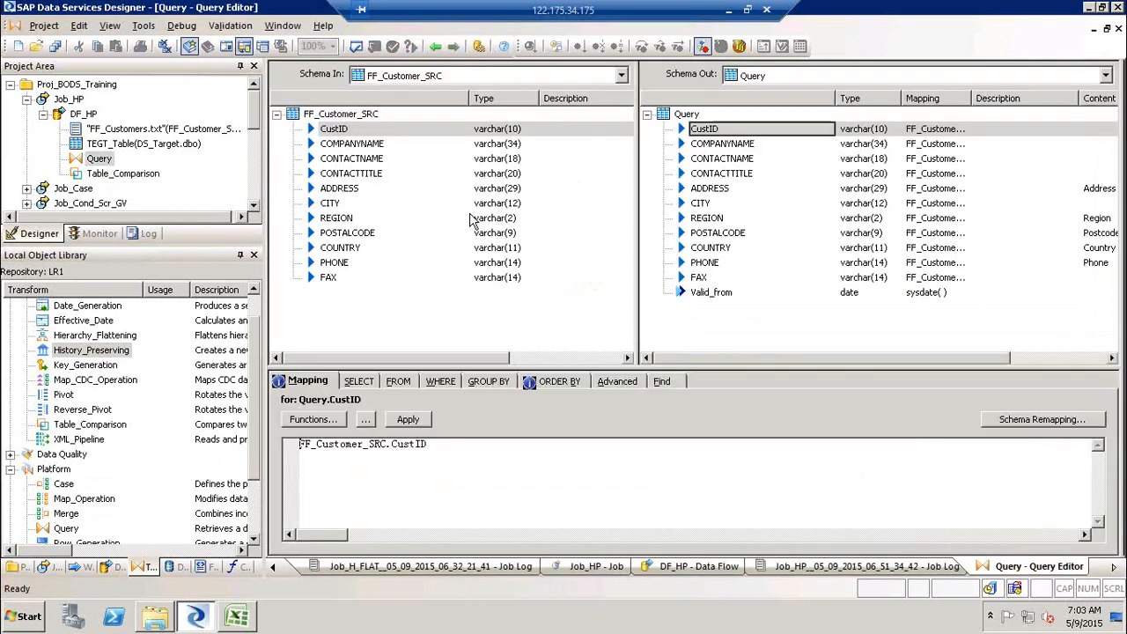
click(572, 380)
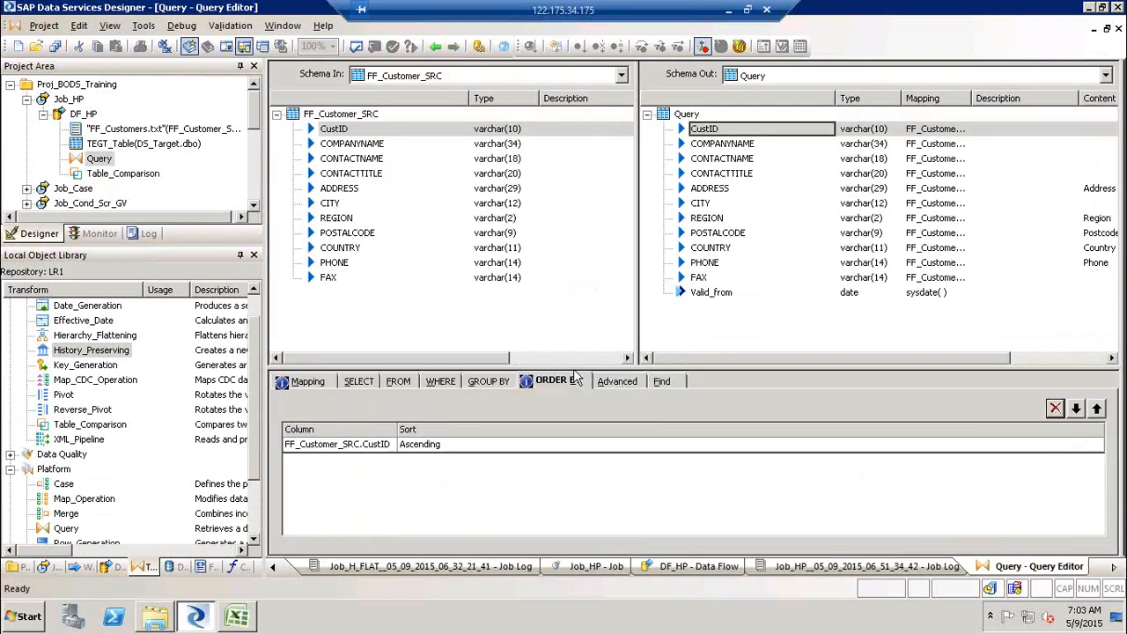
right_click(498, 444)
click(532, 489)
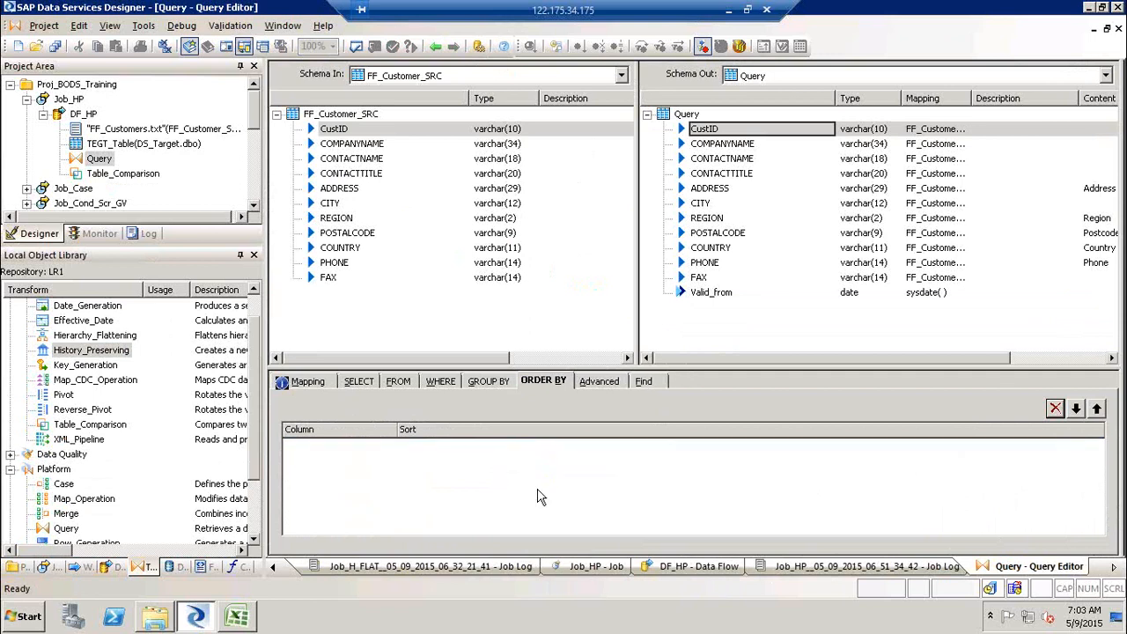
click(435, 47)
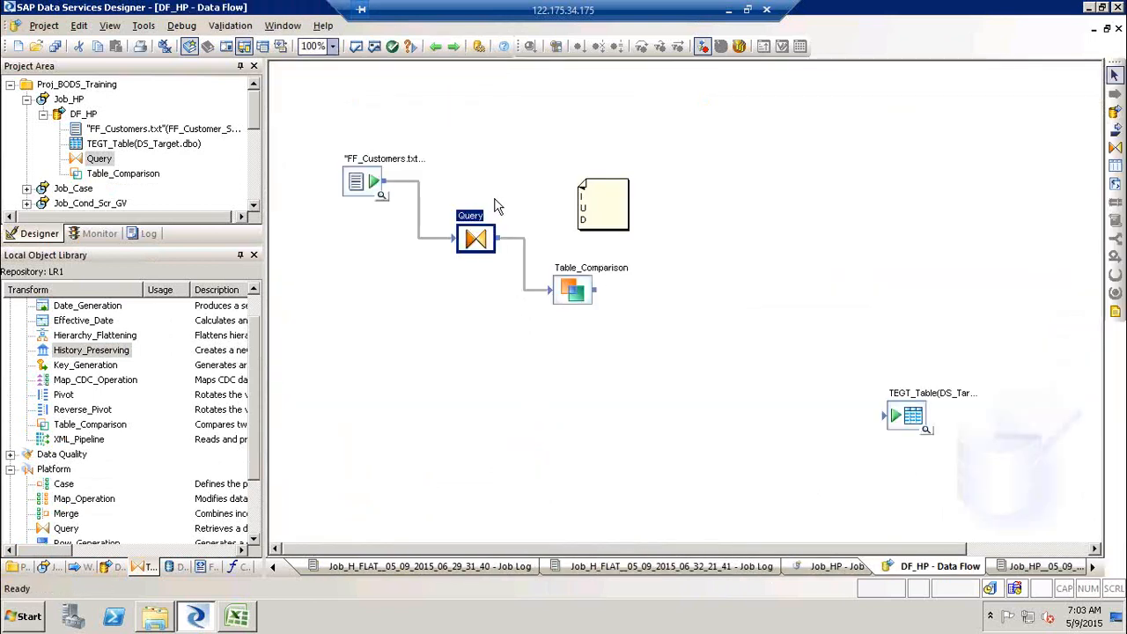
- In the Table_Comparison editor, add CustID from the Query schema to the input primary key columns
double_click(571, 273)
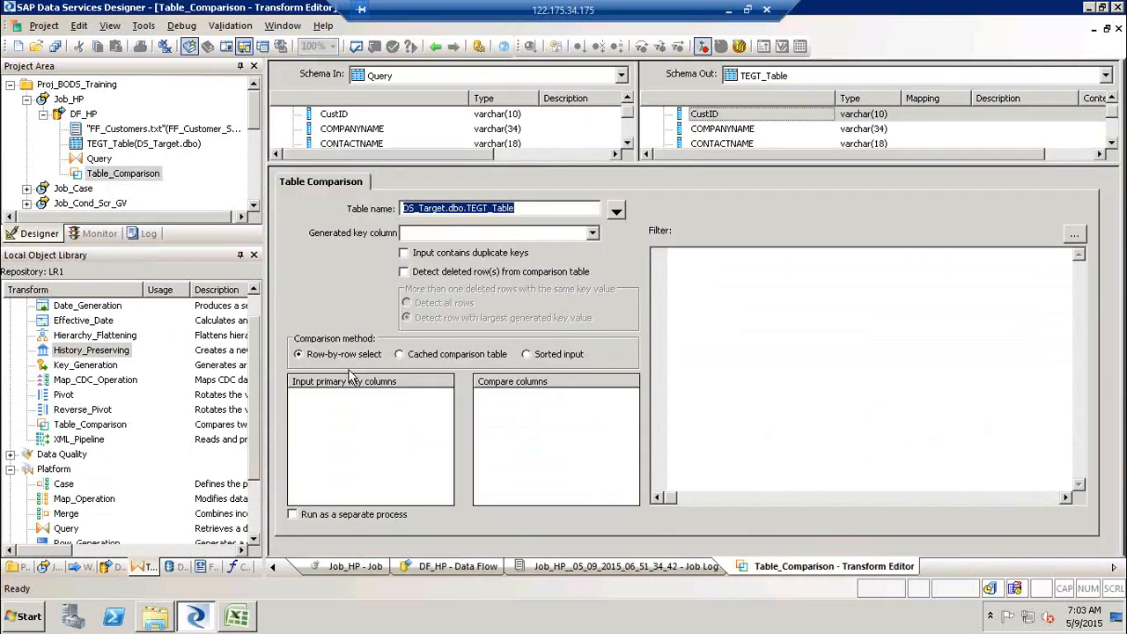
click(341, 431)
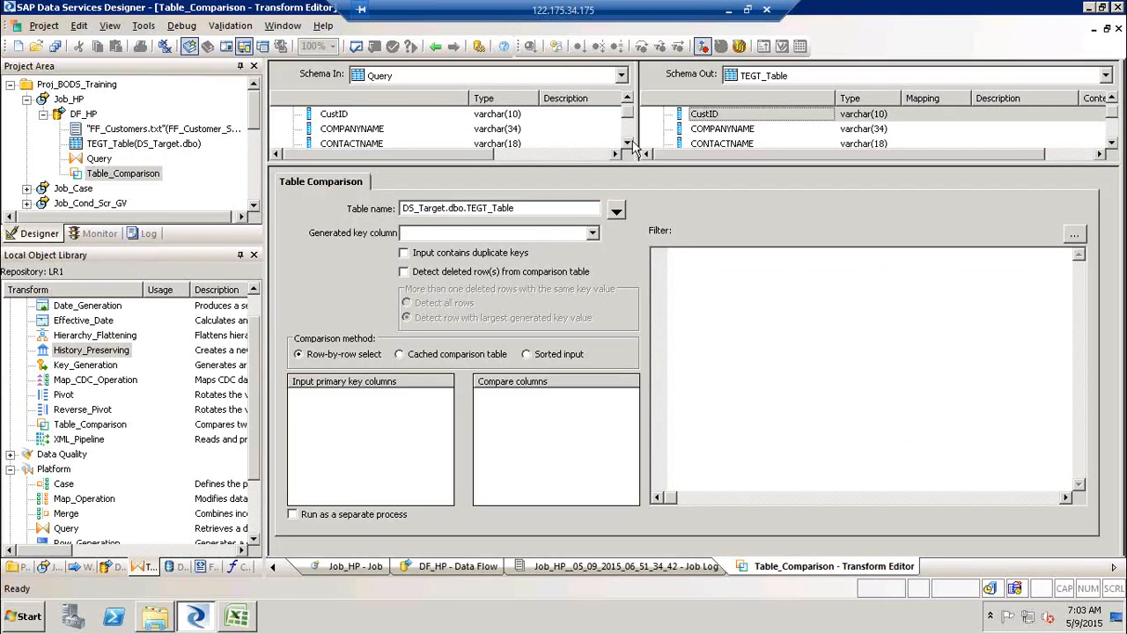
click(626, 99)
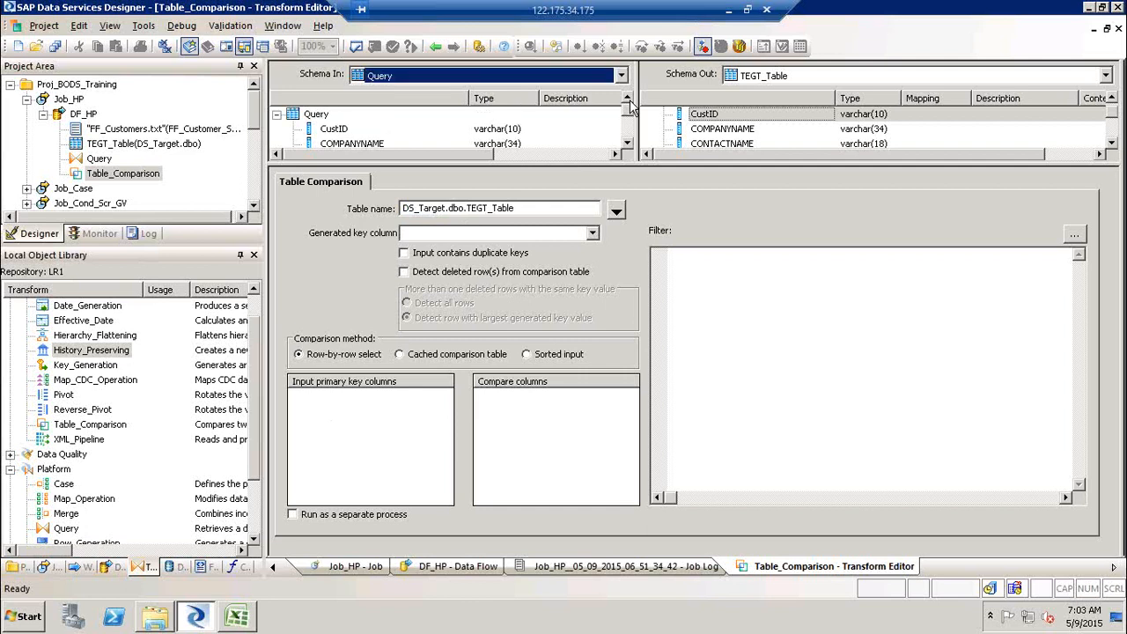
click(338, 130)
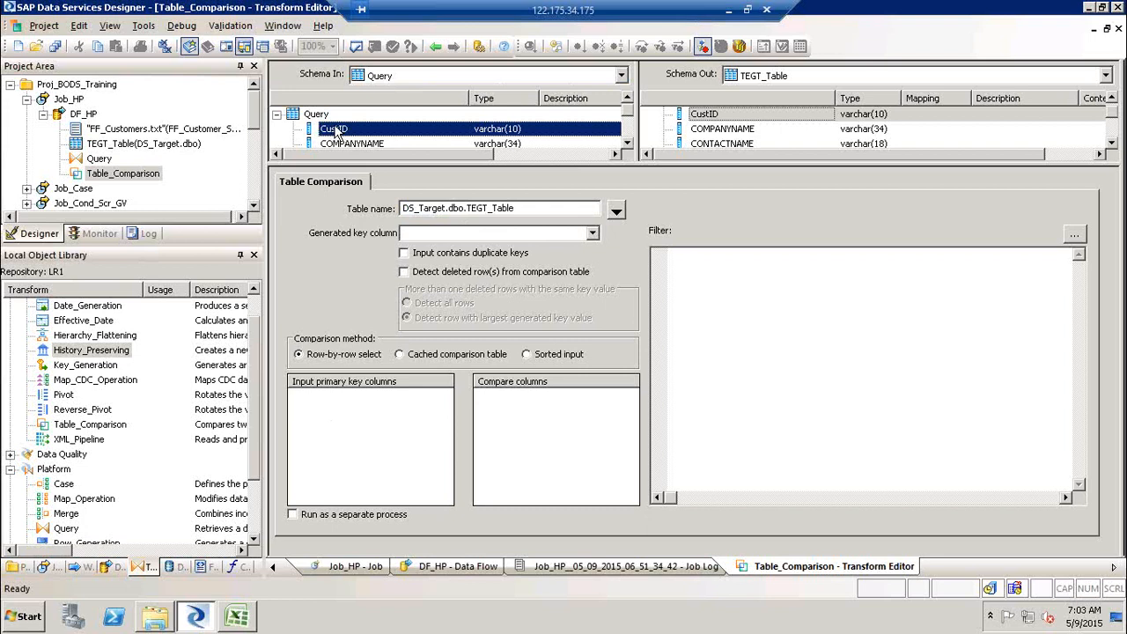
drag(338, 130, 343, 431)
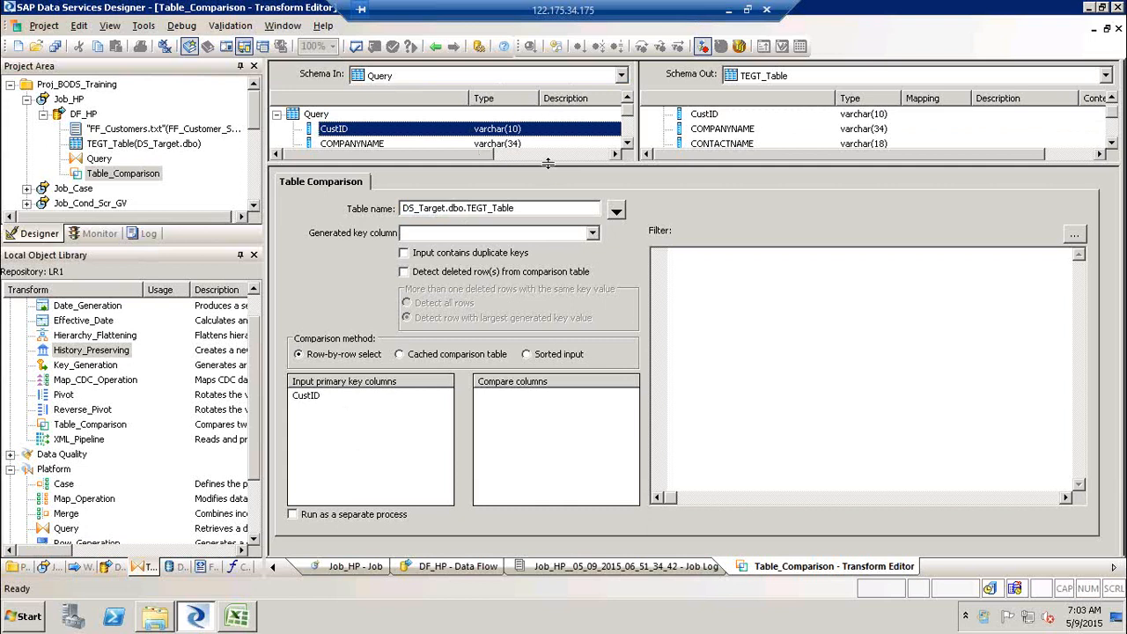
drag(548, 165, 551, 222)
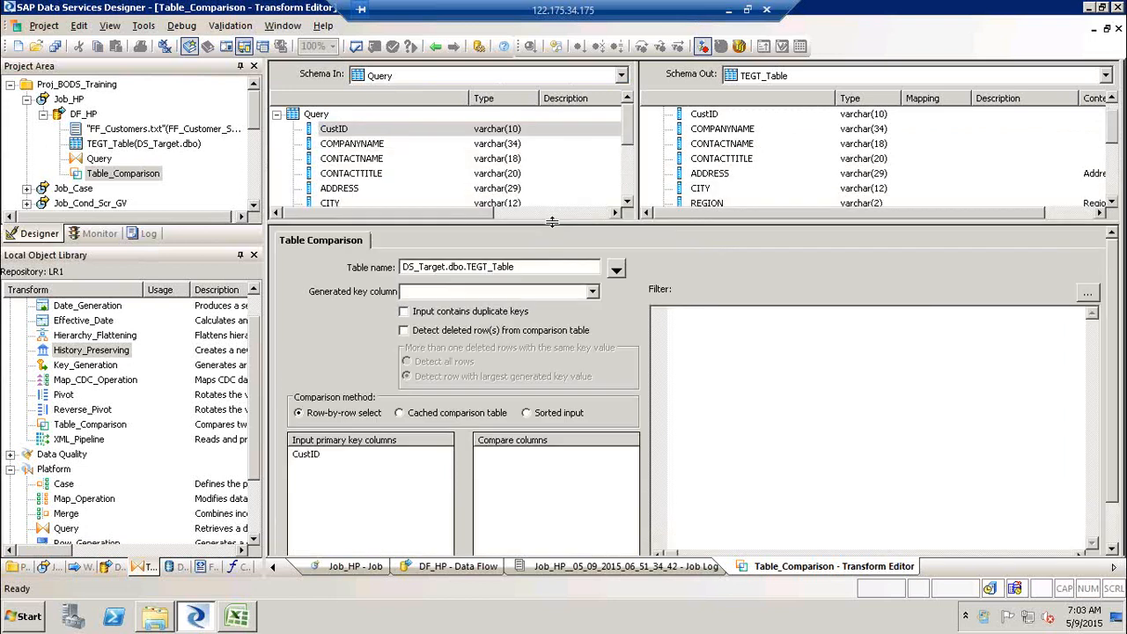
click(628, 201)
click(629, 202)
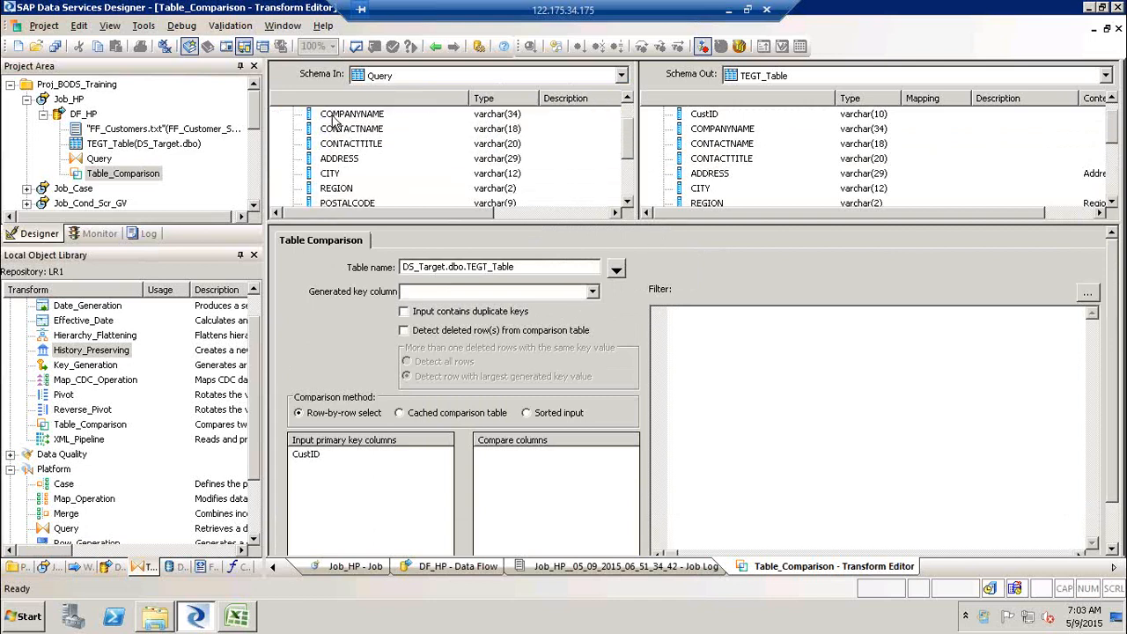
drag(340, 161, 380, 162)
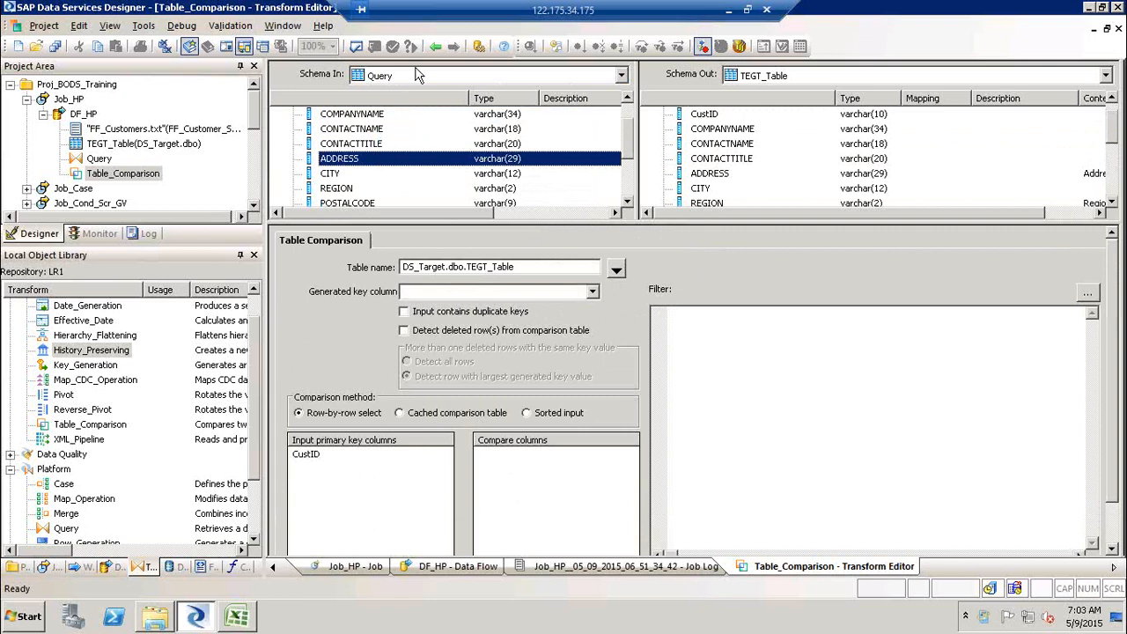
click(439, 42)
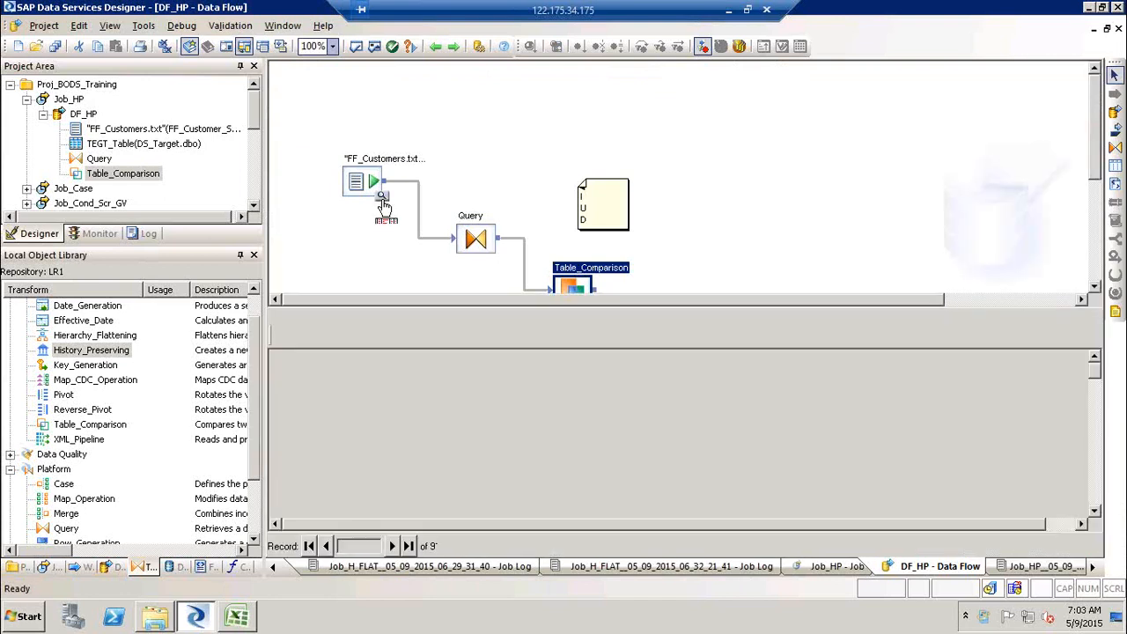
- Preview the FF_Customers source file's data, then close the data view
click(381, 197)
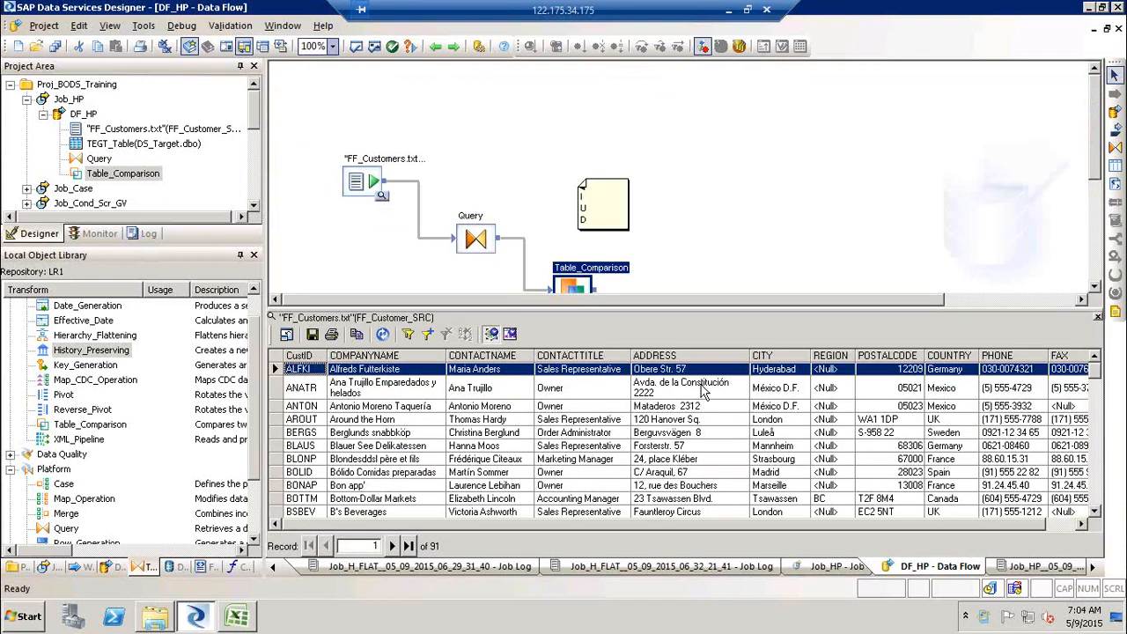
click(781, 371)
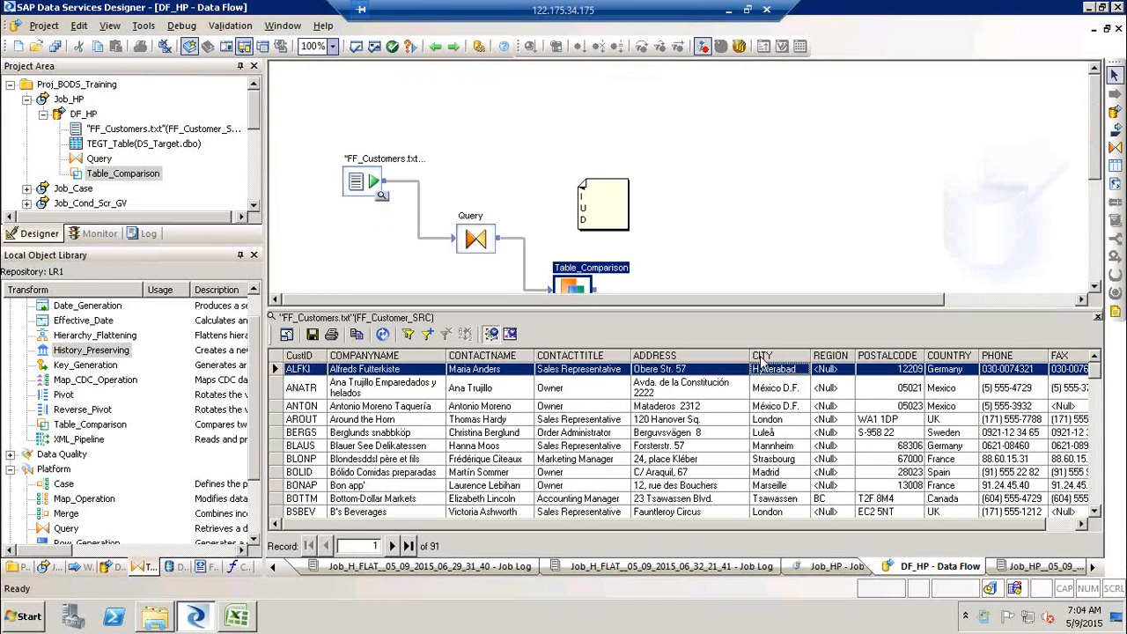
click(1095, 283)
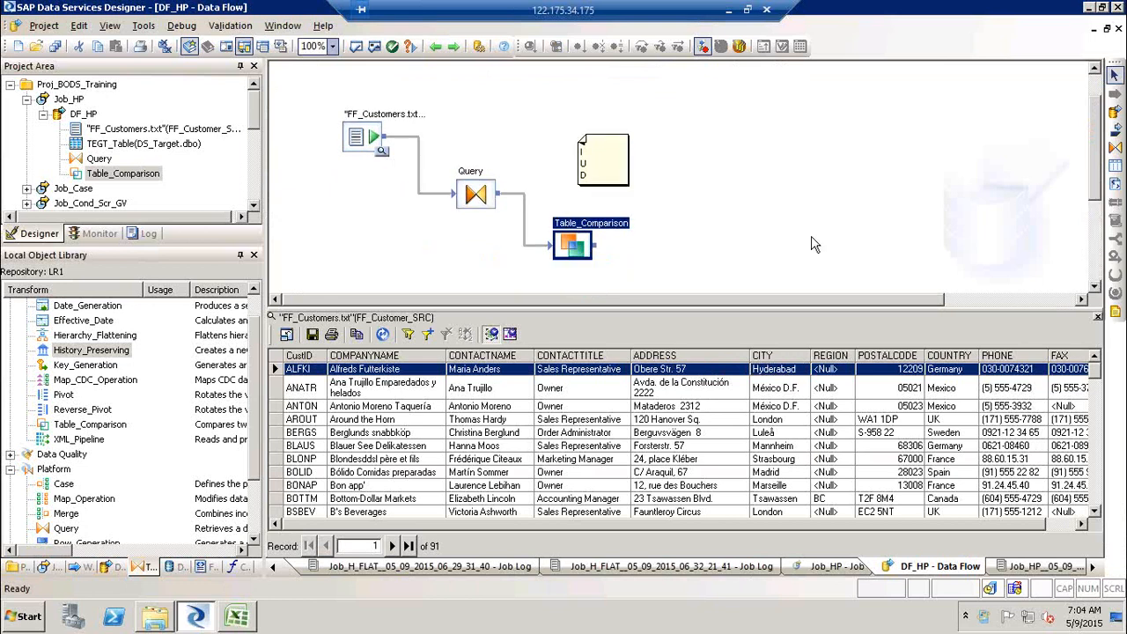
click(1098, 318)
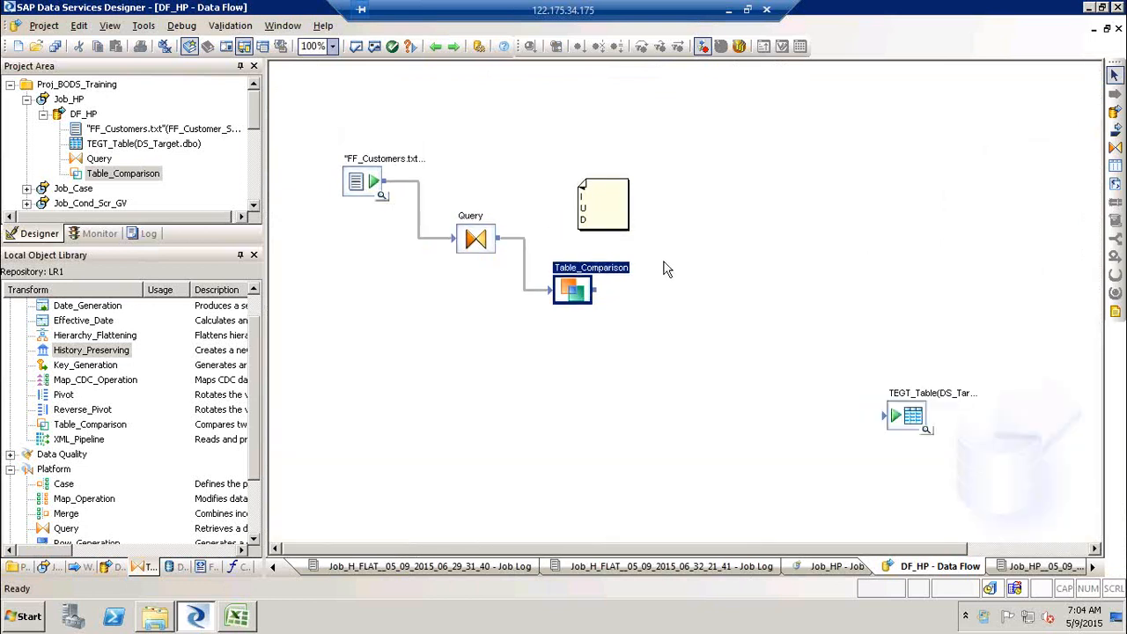
- Reopen Table_Comparison and add CITY from the Query schema to the compare columns
double_click(615, 277)
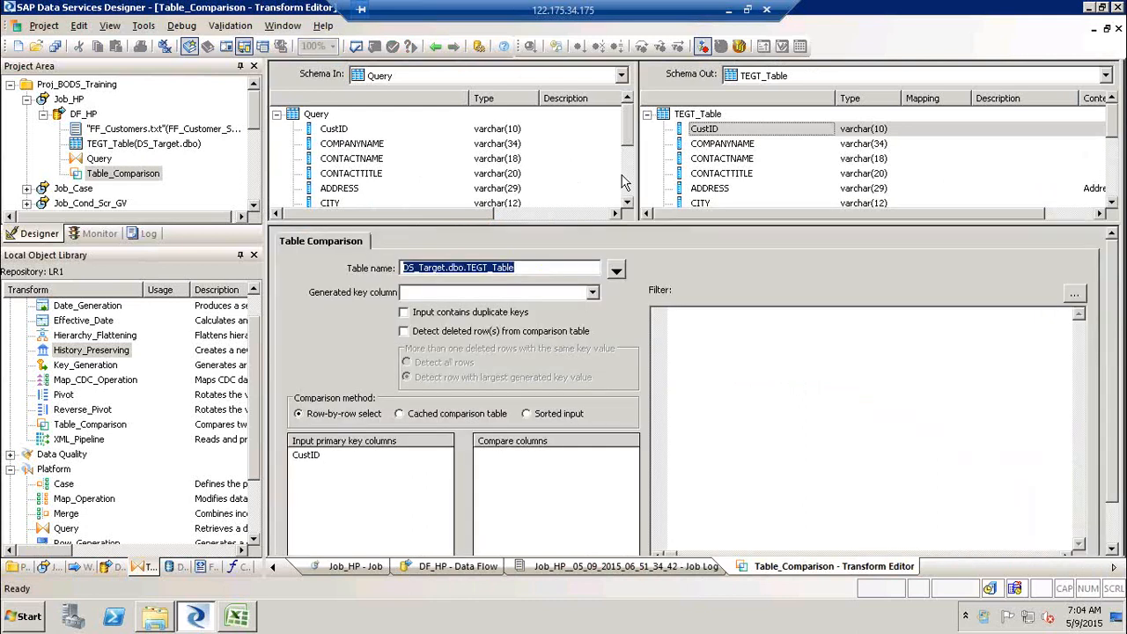
click(627, 187)
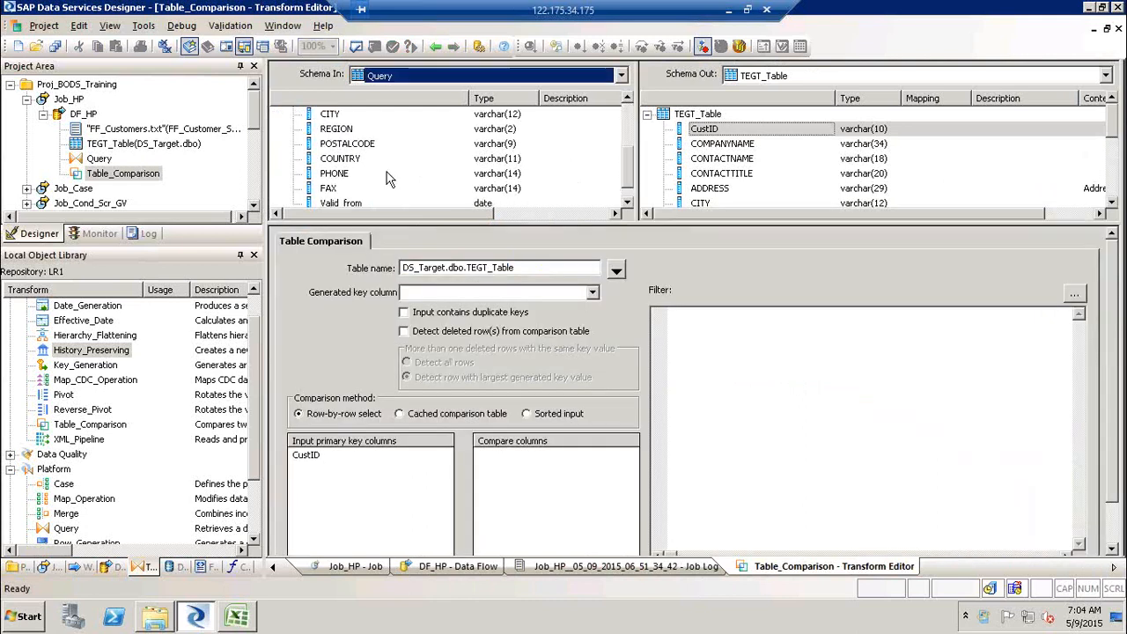
click(628, 203)
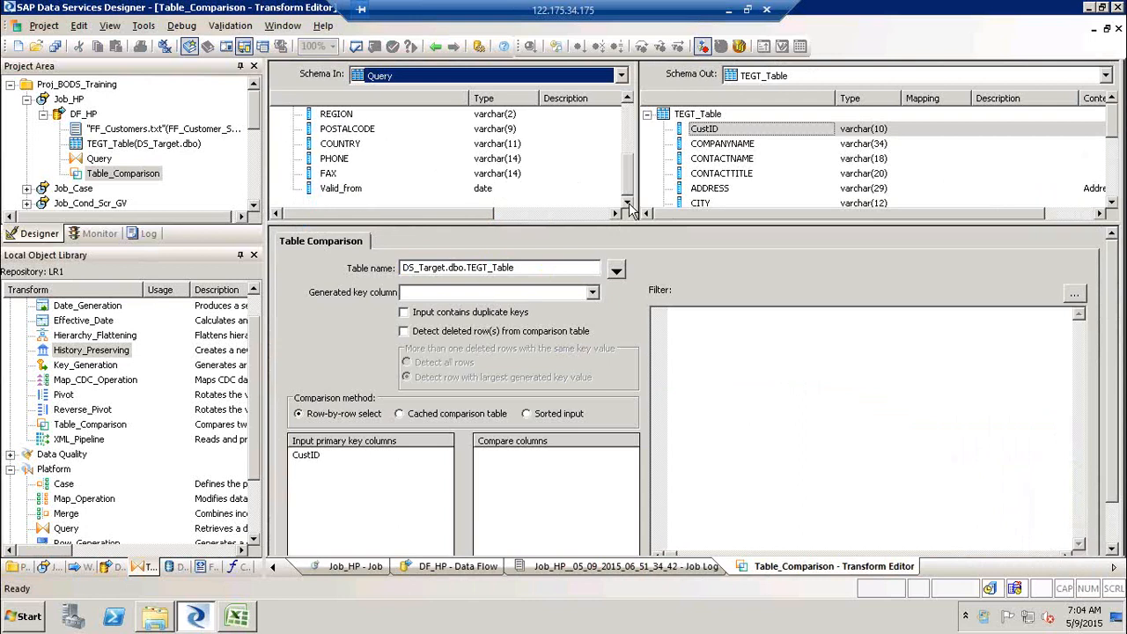
click(628, 98)
click(627, 98)
click(627, 97)
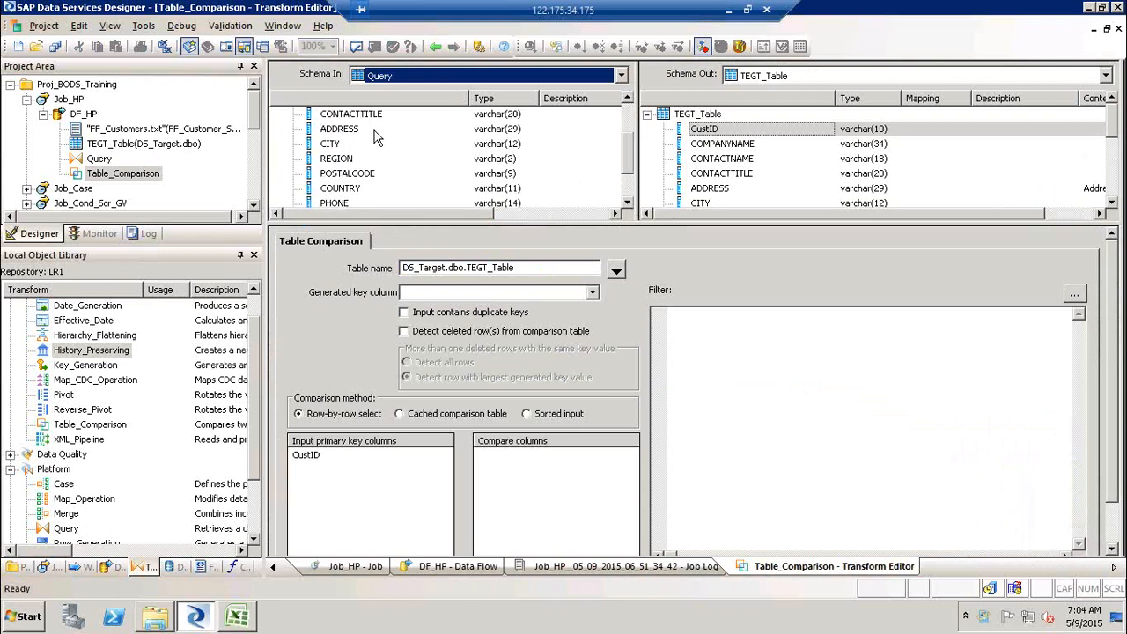
drag(328, 148, 590, 509)
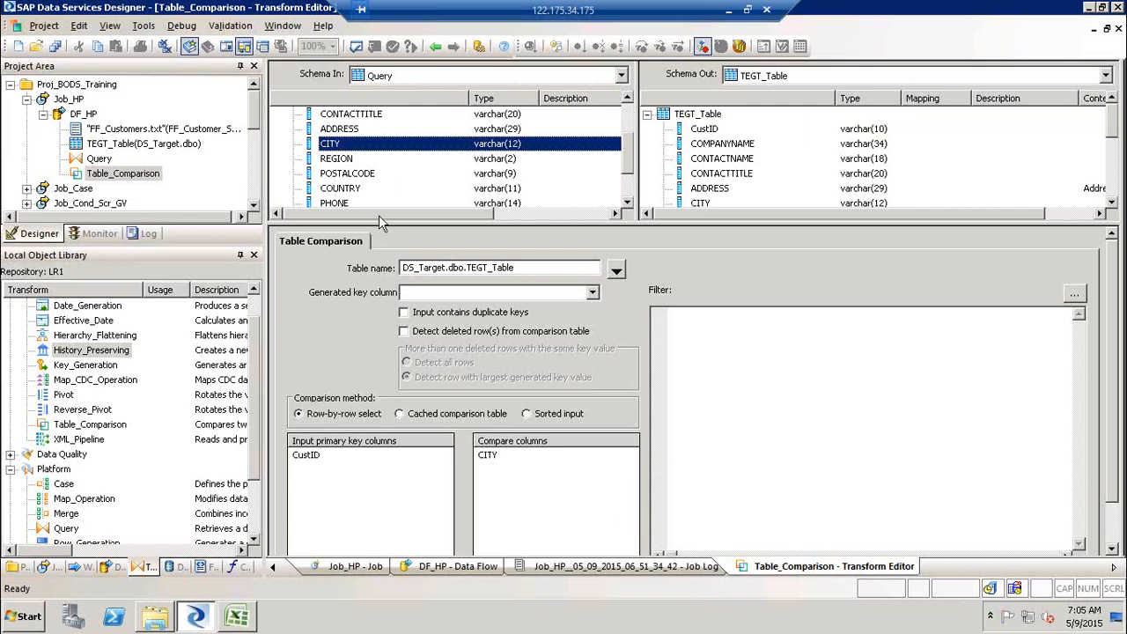
click(339, 204)
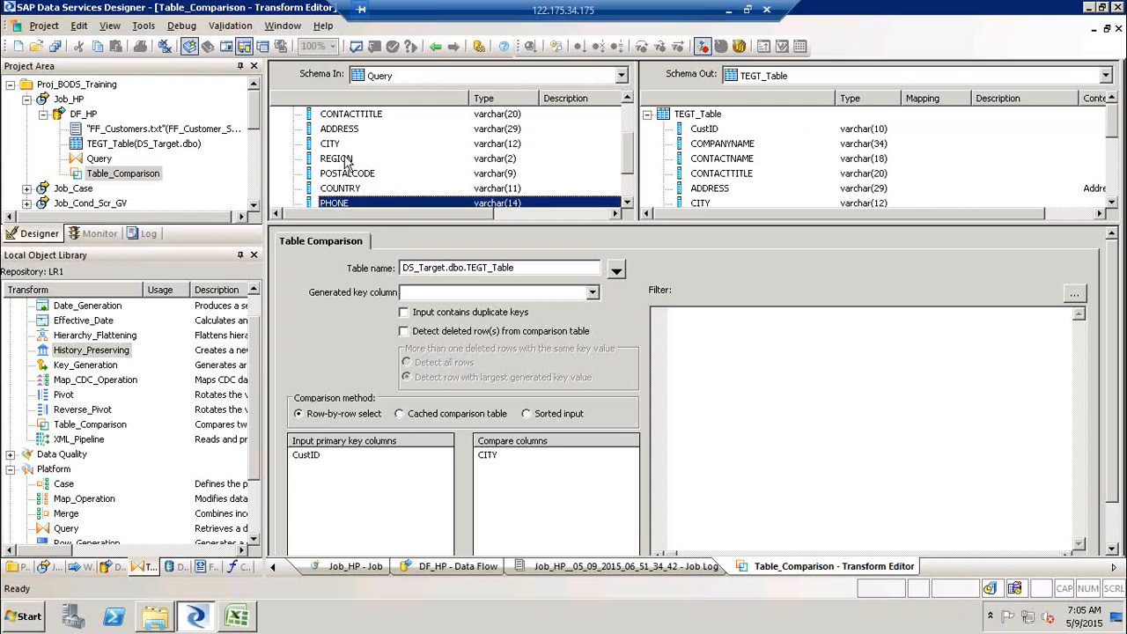
click(348, 192)
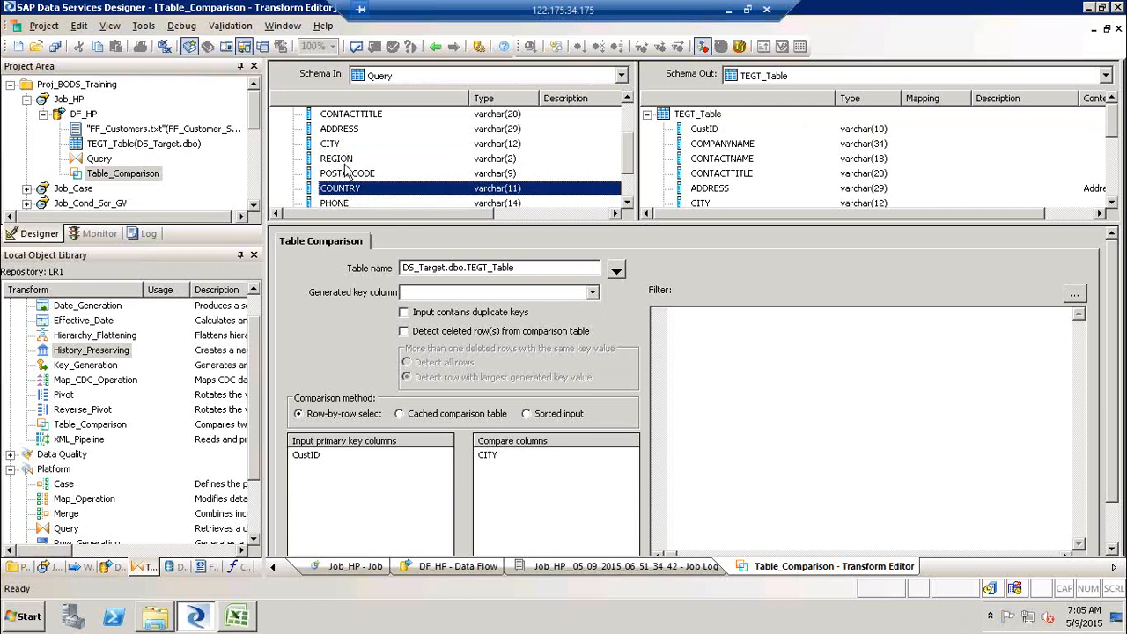
click(343, 159)
click(340, 131)
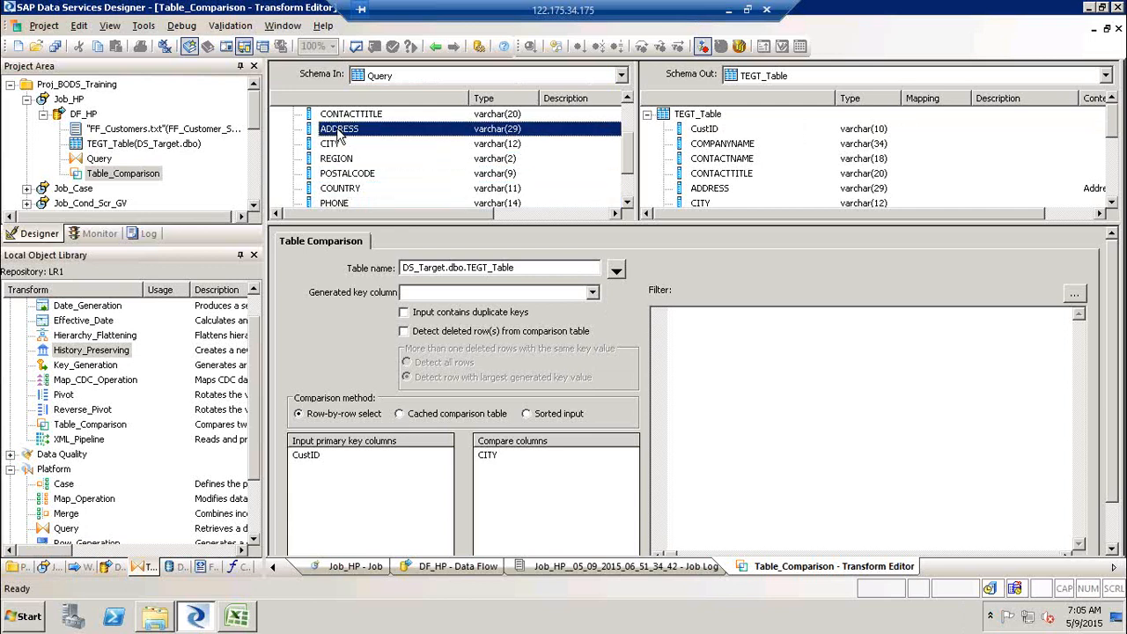
shift+click(339, 203)
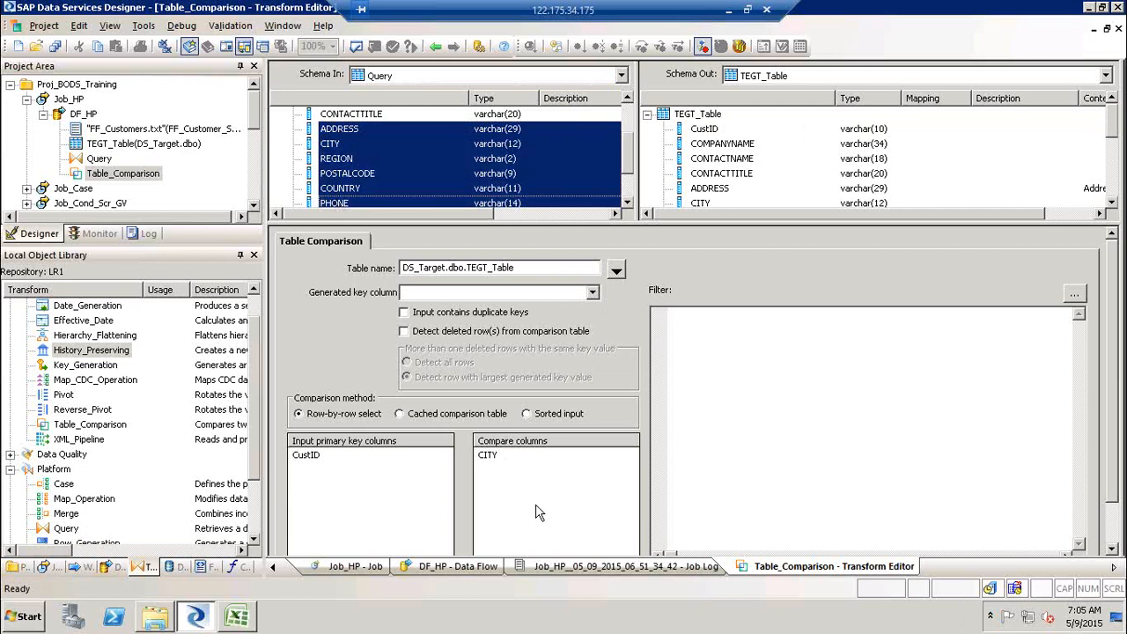
click(836, 424)
click(493, 458)
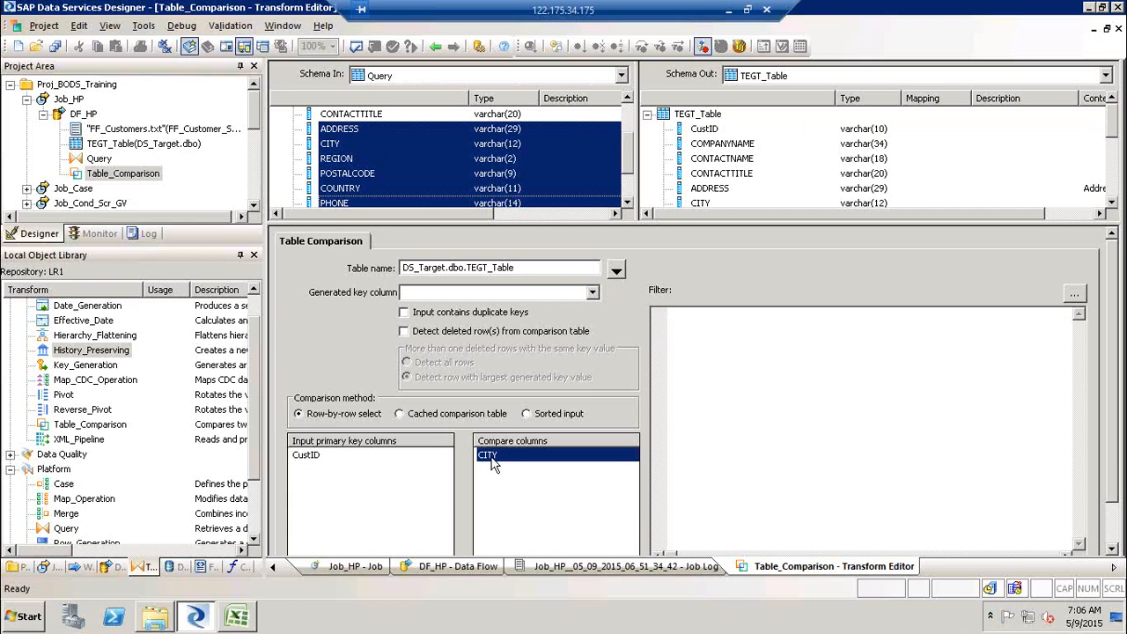
click(727, 423)
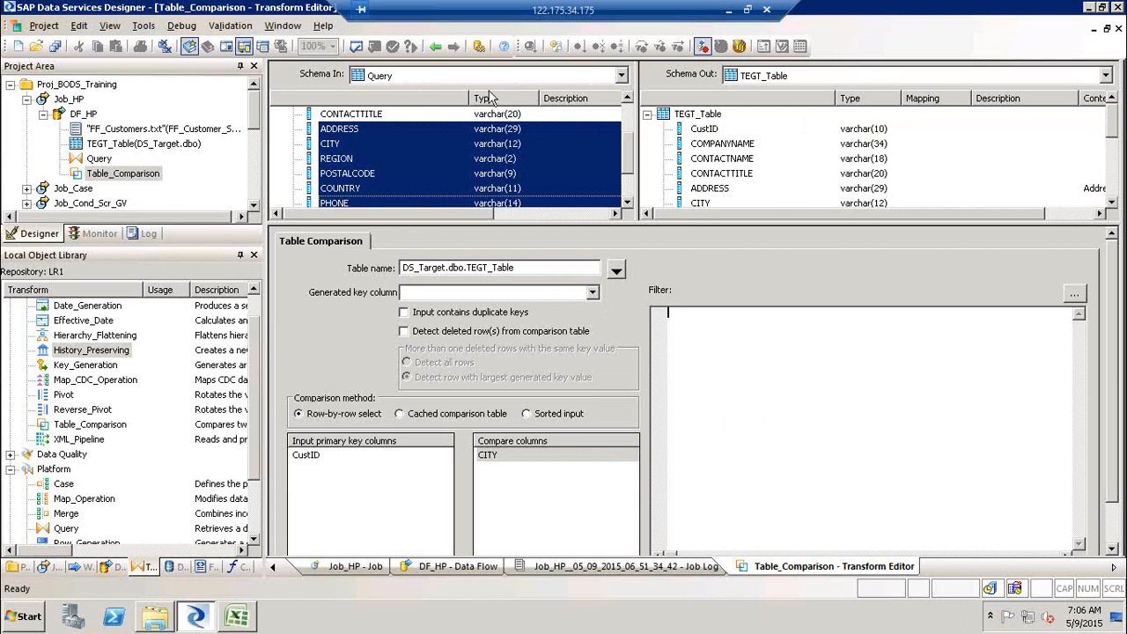
- Place a History_Preserving transform in DF_HP and connect Table_Comparison's output to it
click(439, 46)
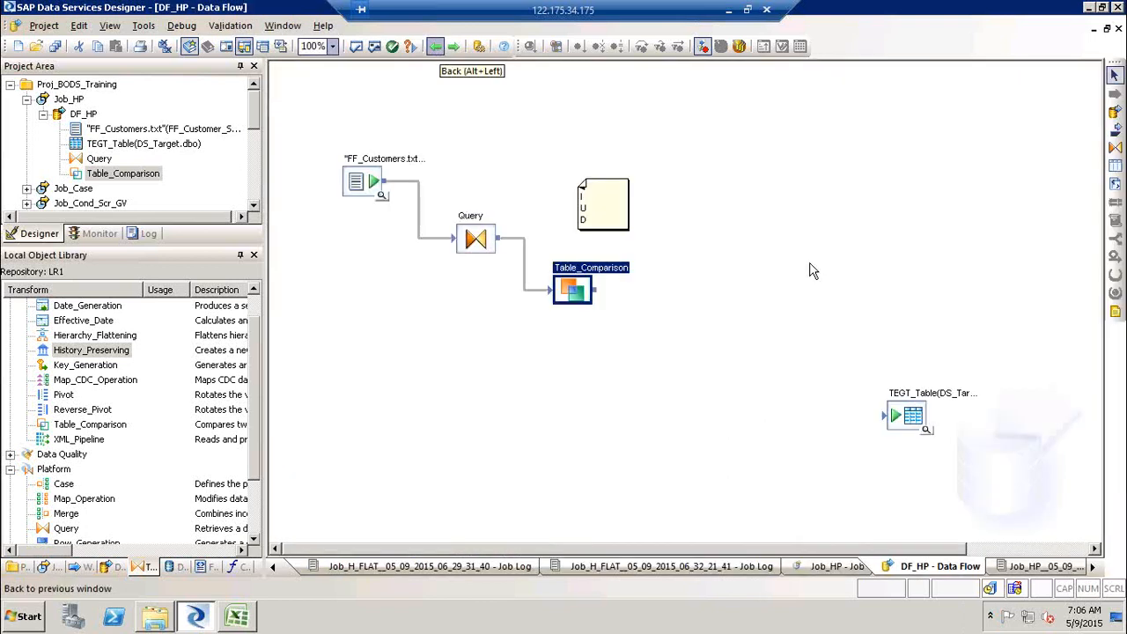
click(106, 353)
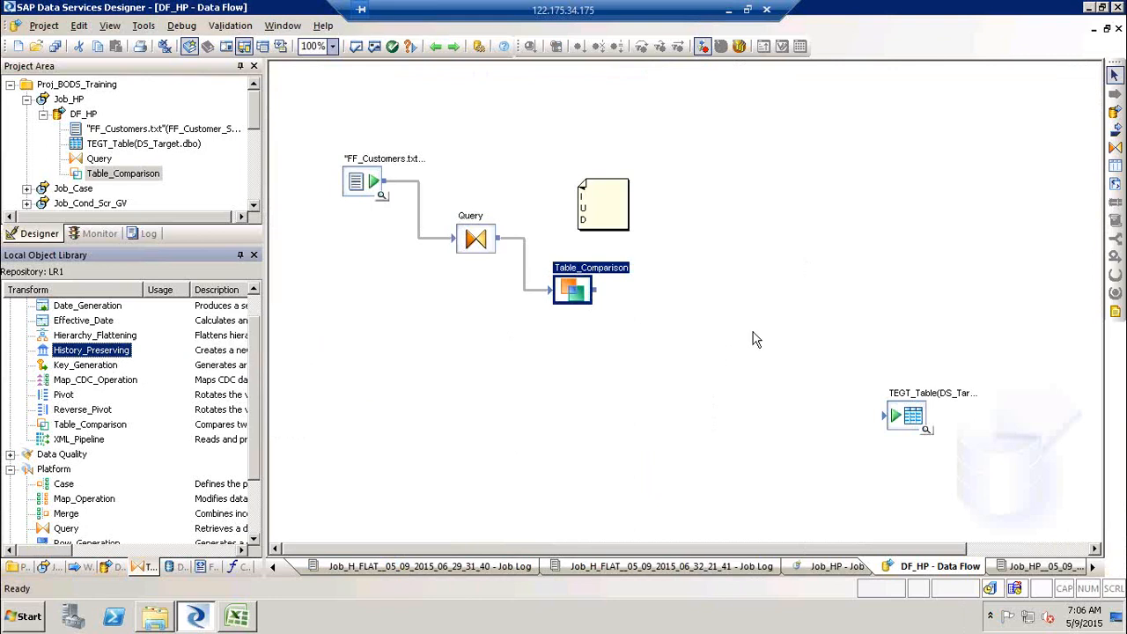
drag(215, 349, 656, 338)
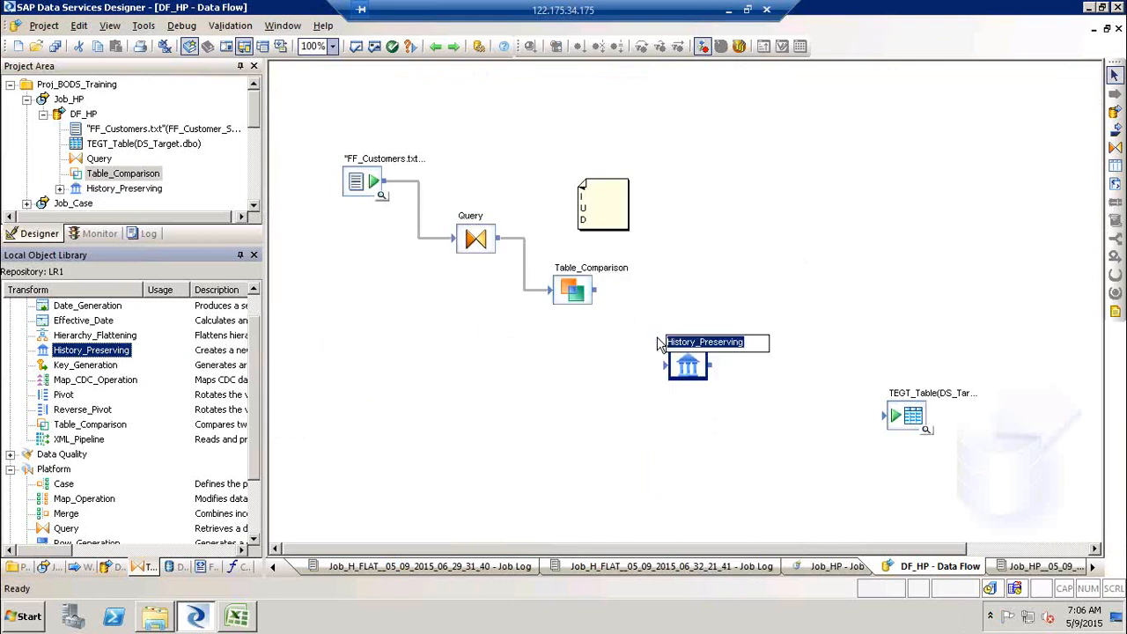
click(689, 374)
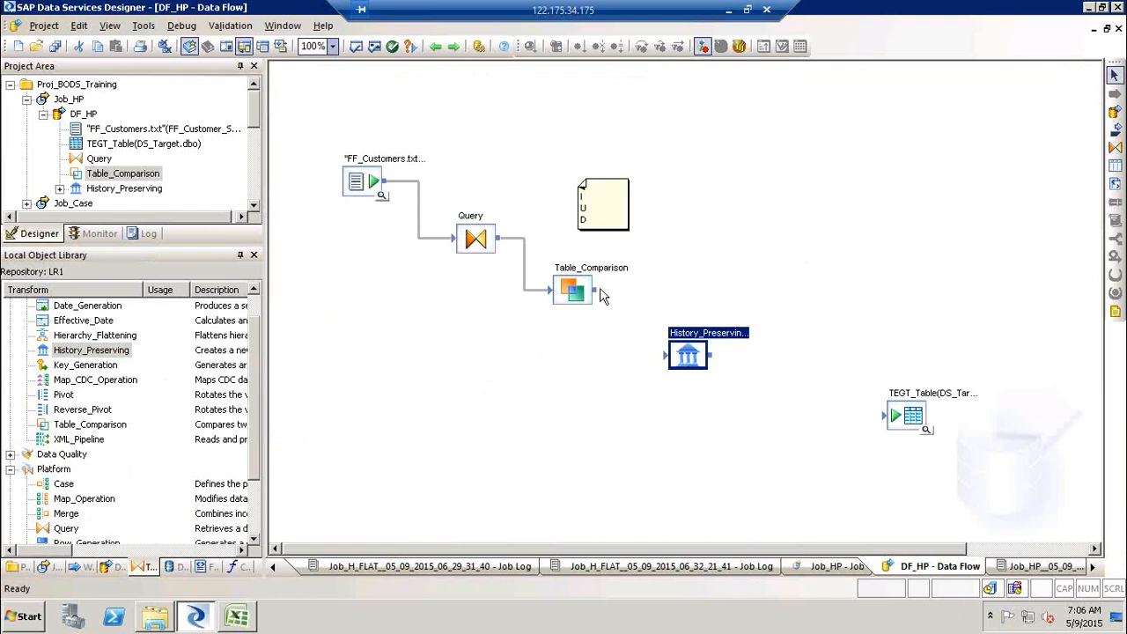
drag(601, 298, 665, 355)
click(104, 500)
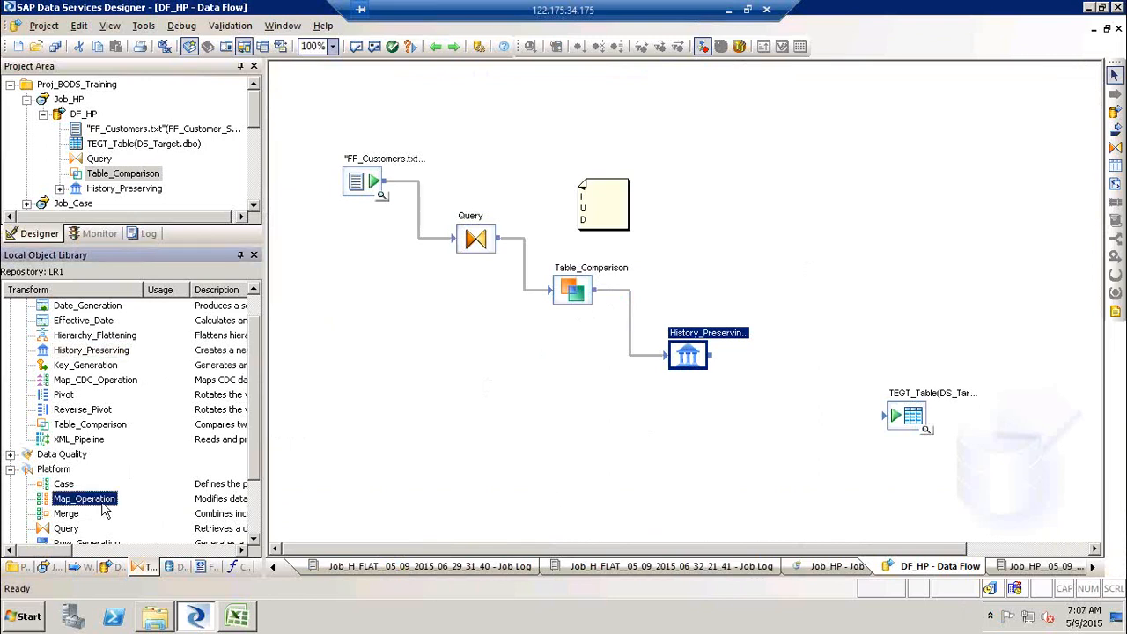
click(103, 426)
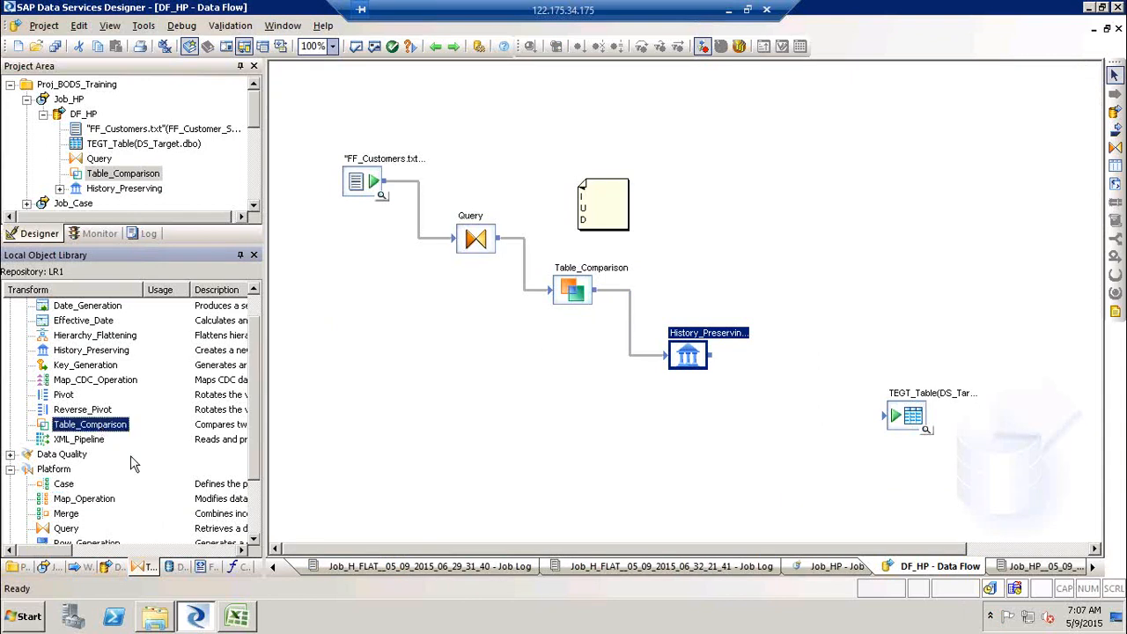
click(85, 503)
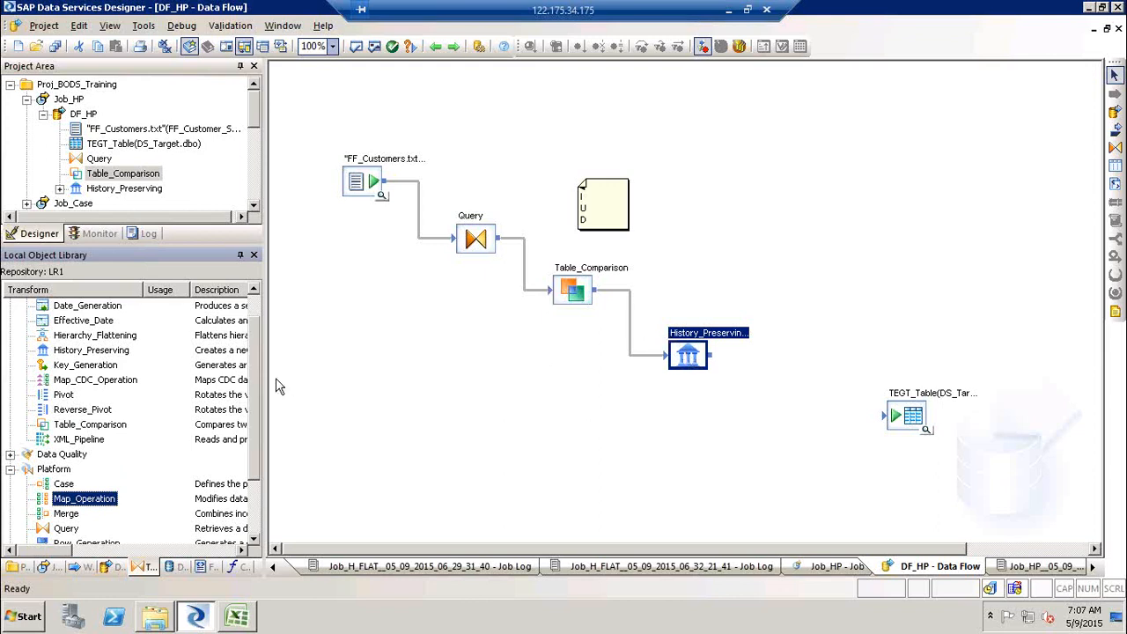
click(76, 427)
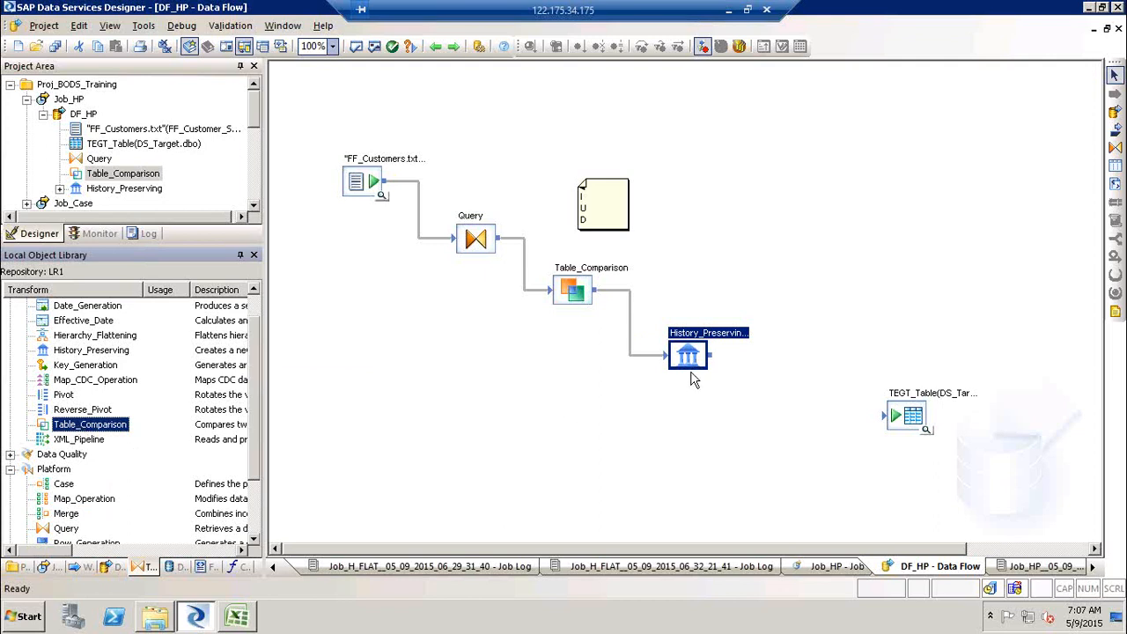
- Open the History_Preserving editor and set the Valid from column to Valid_From and Valid to column to Valid_To
double_click(710, 330)
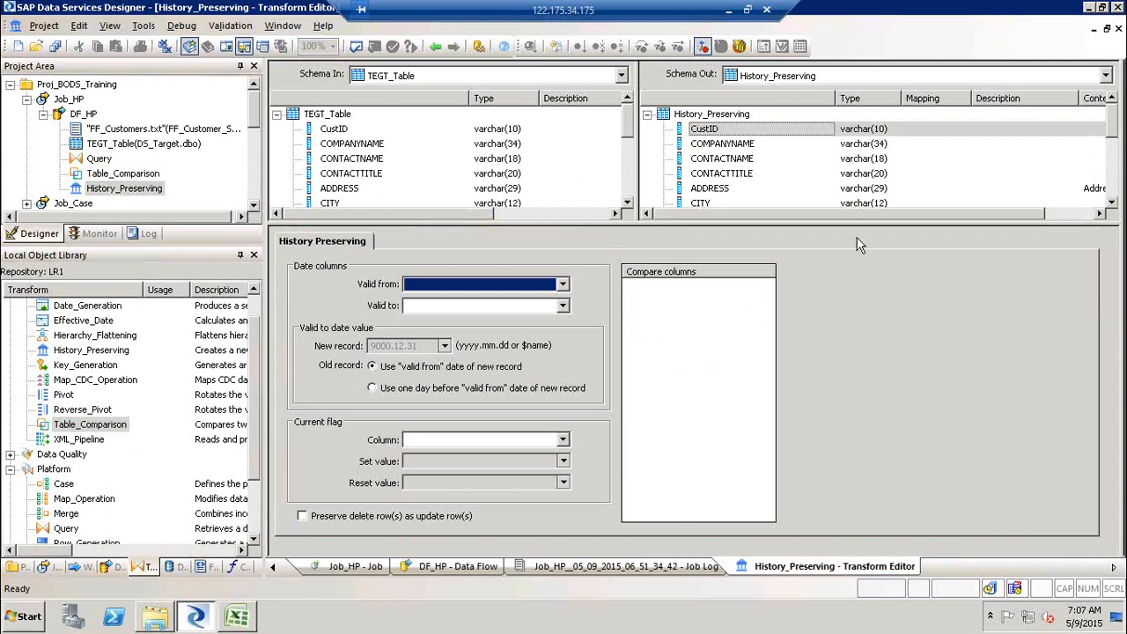
click(1116, 185)
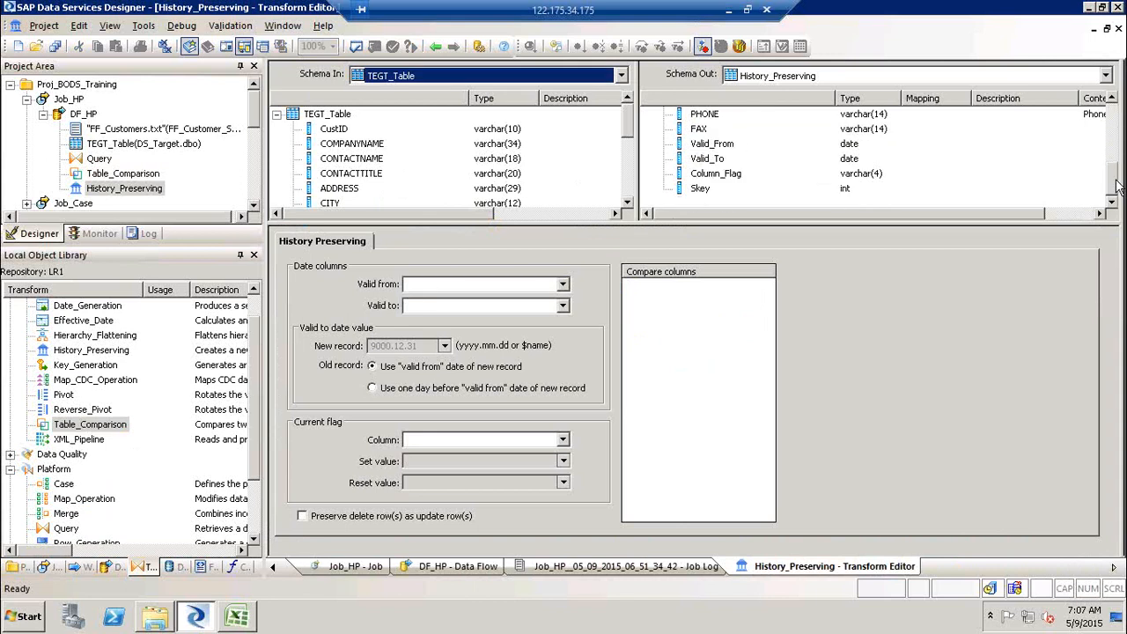
click(632, 194)
click(631, 195)
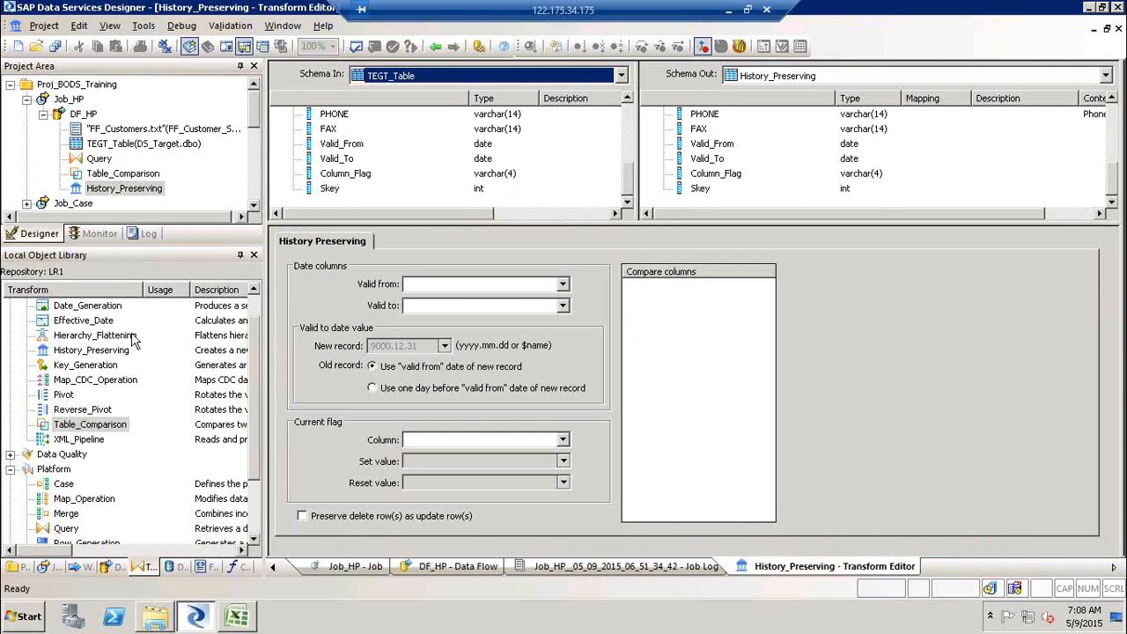
click(562, 284)
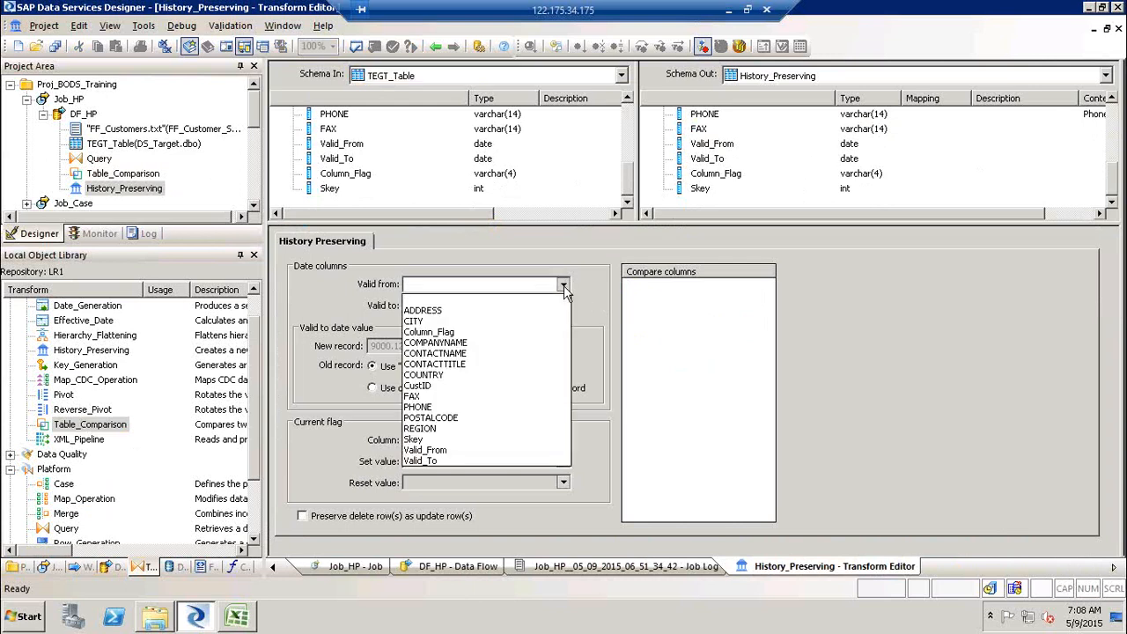
click(469, 450)
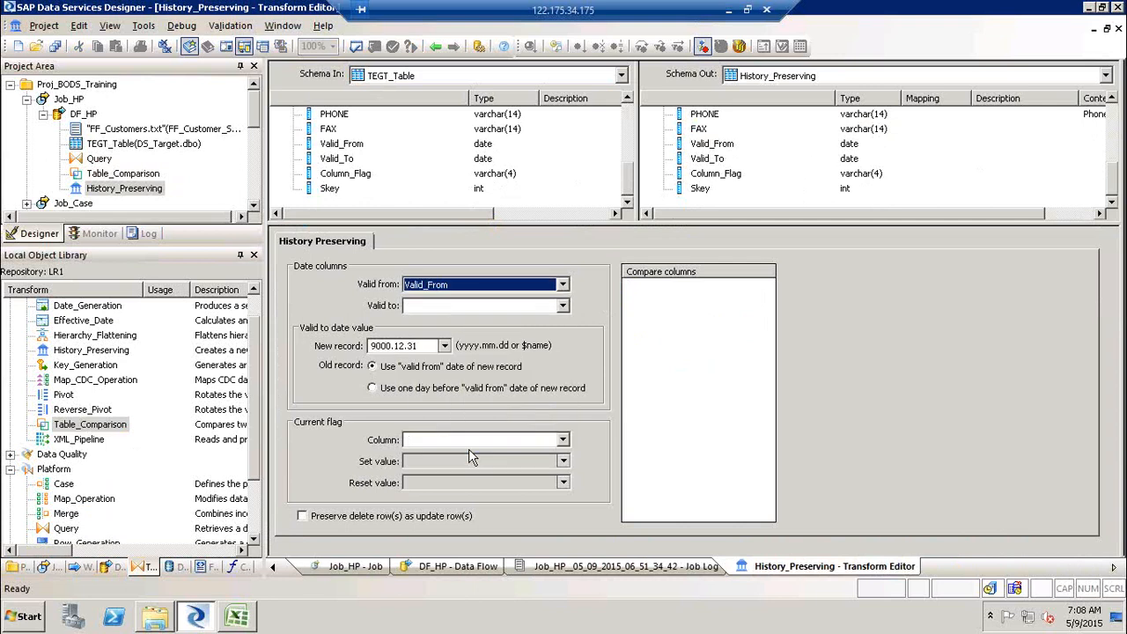
click(559, 309)
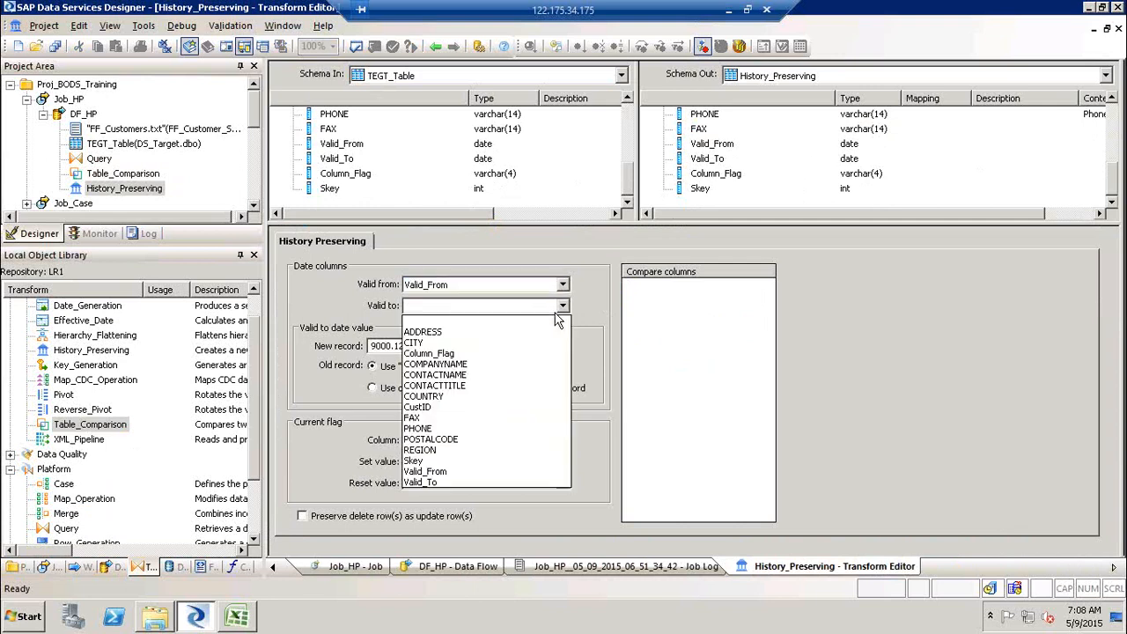
click(437, 482)
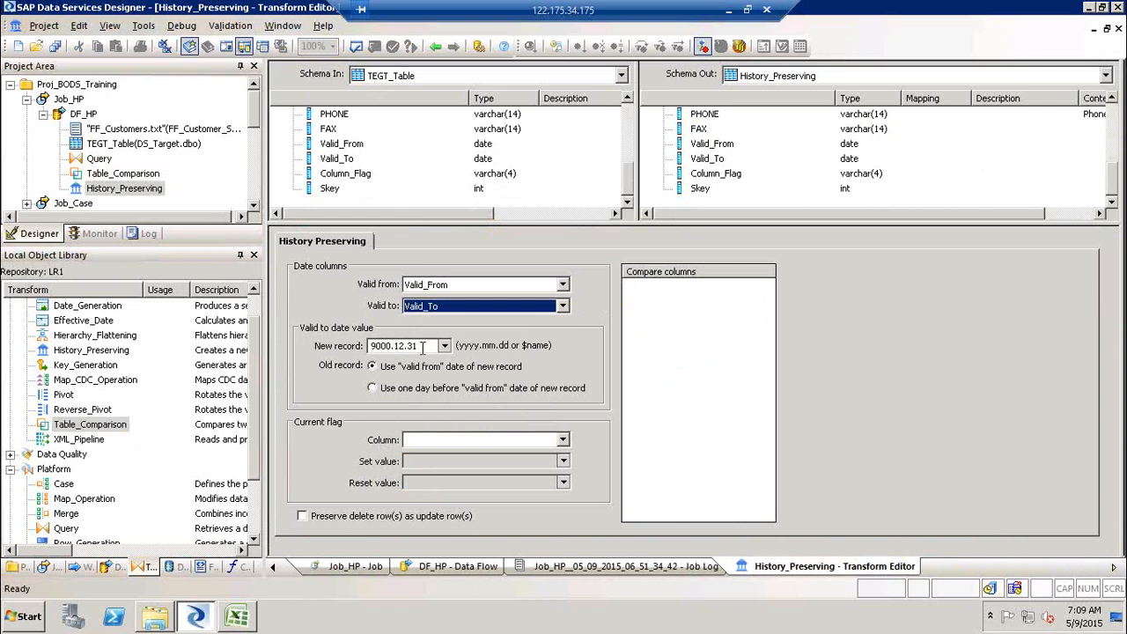
- Set the current flag column to Column_Flag
drag(431, 345, 275, 349)
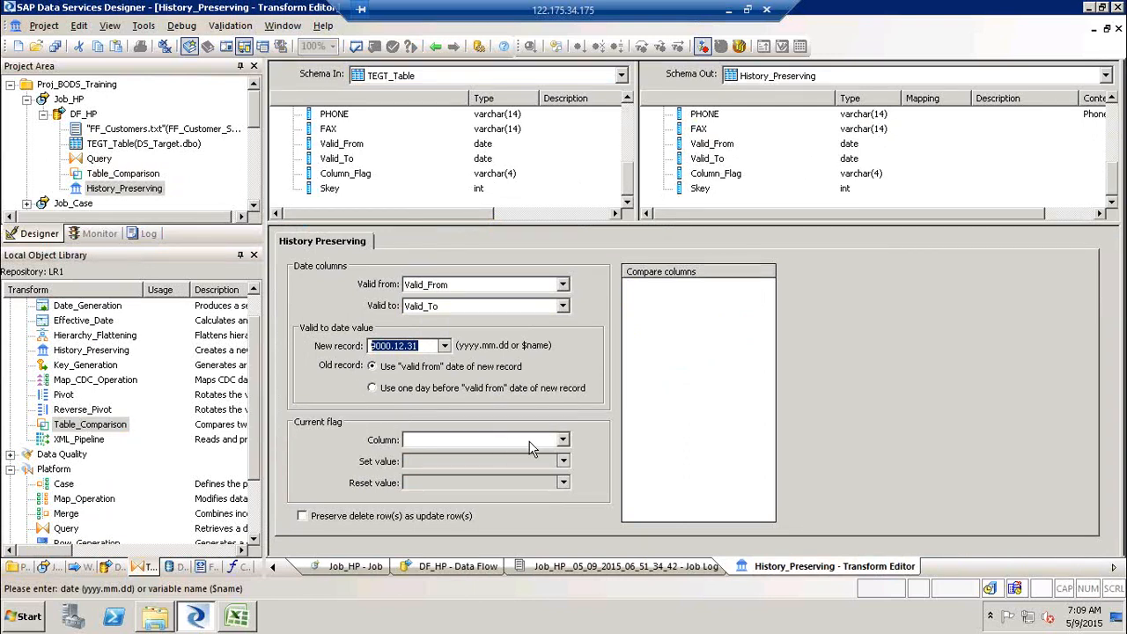
click(561, 442)
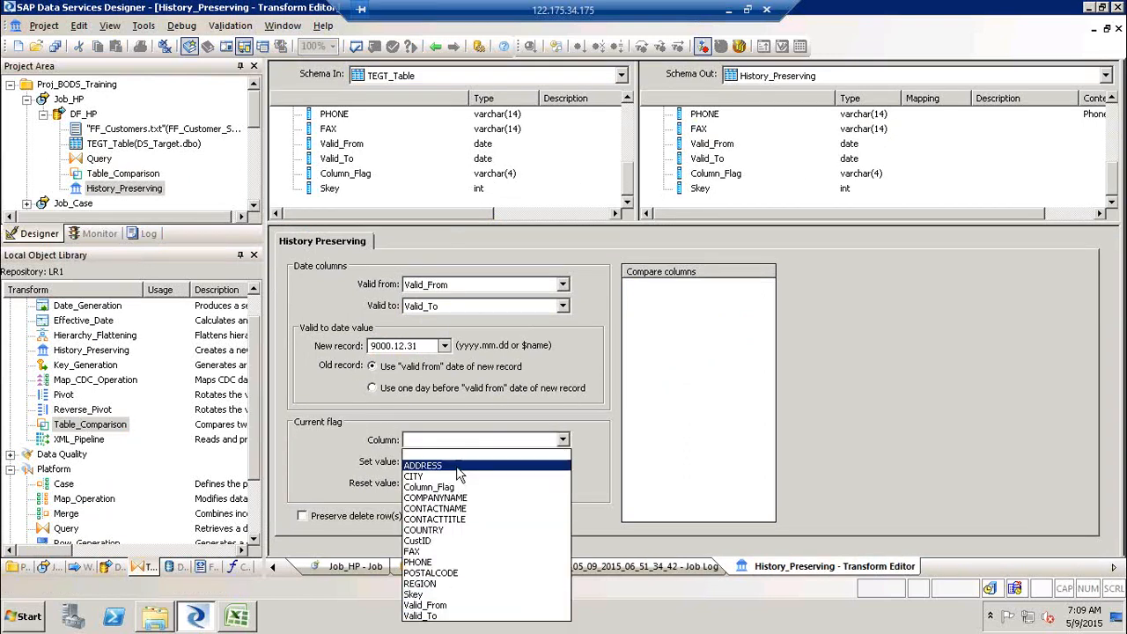
click(448, 489)
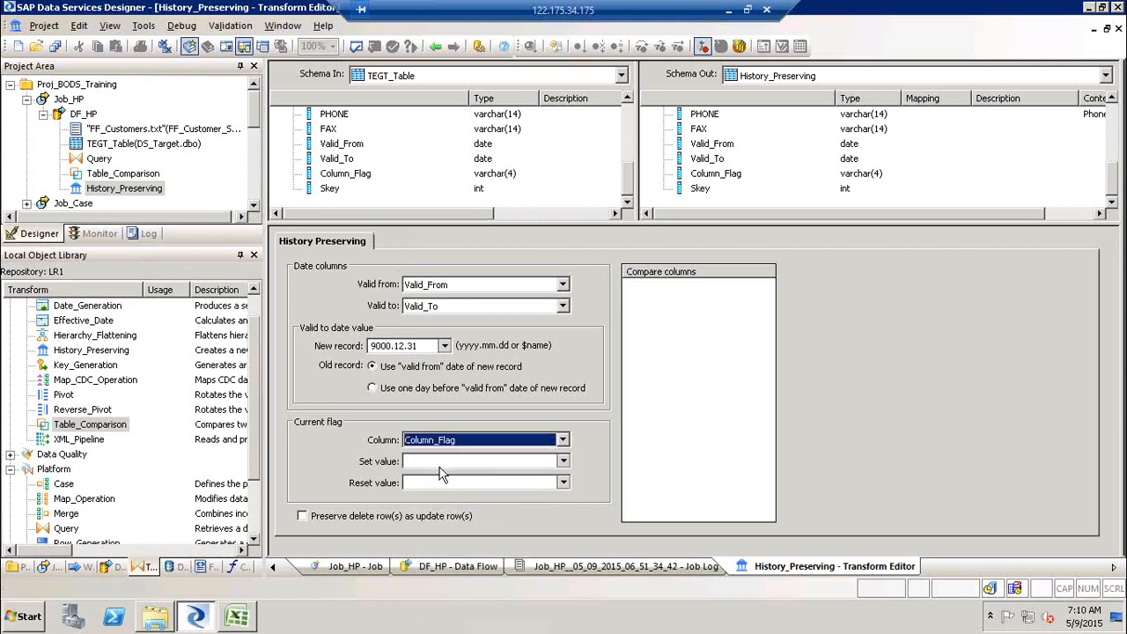
- Enter 'Y' as the current flag set value and 'N' as the reset value
click(440, 463)
text(')
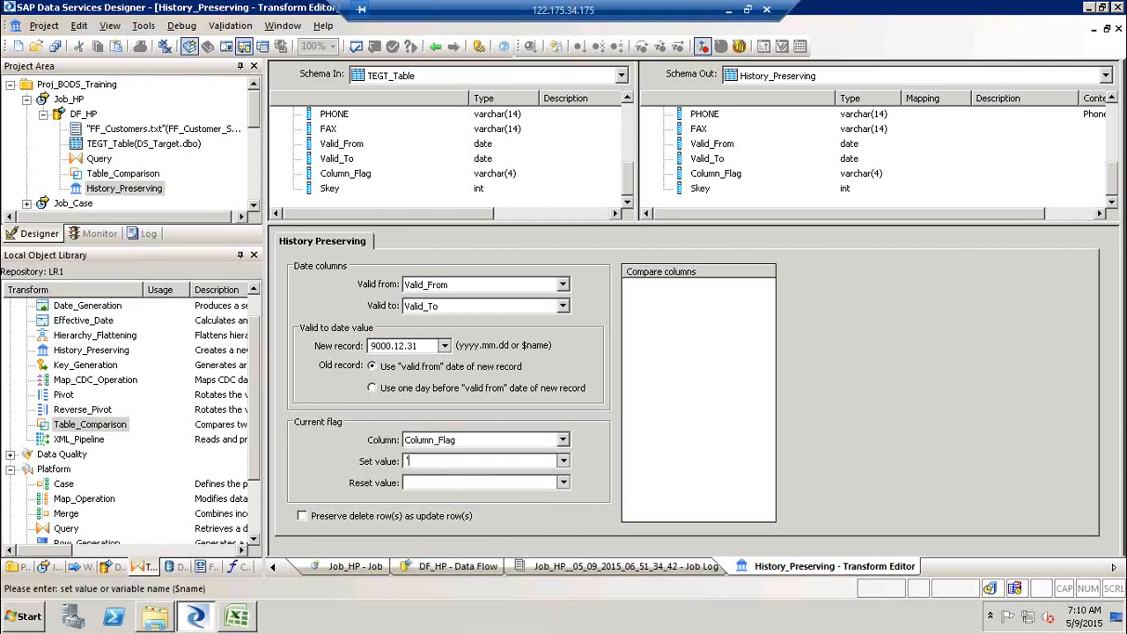
text(Y')
key(Down)
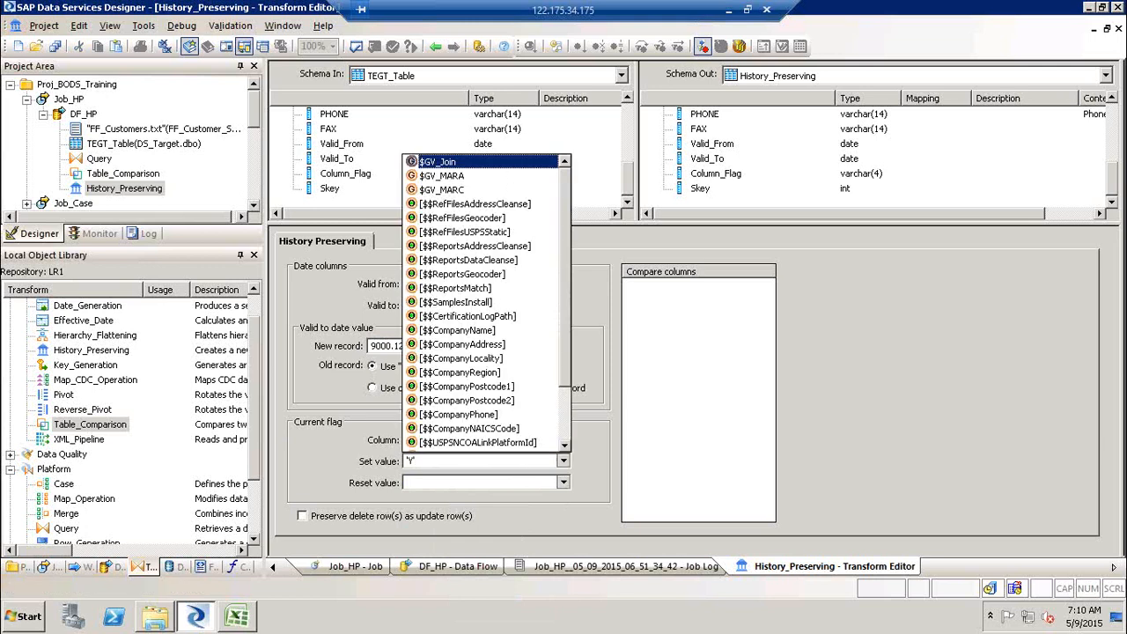
key(Escape)
click(432, 482)
text('N)
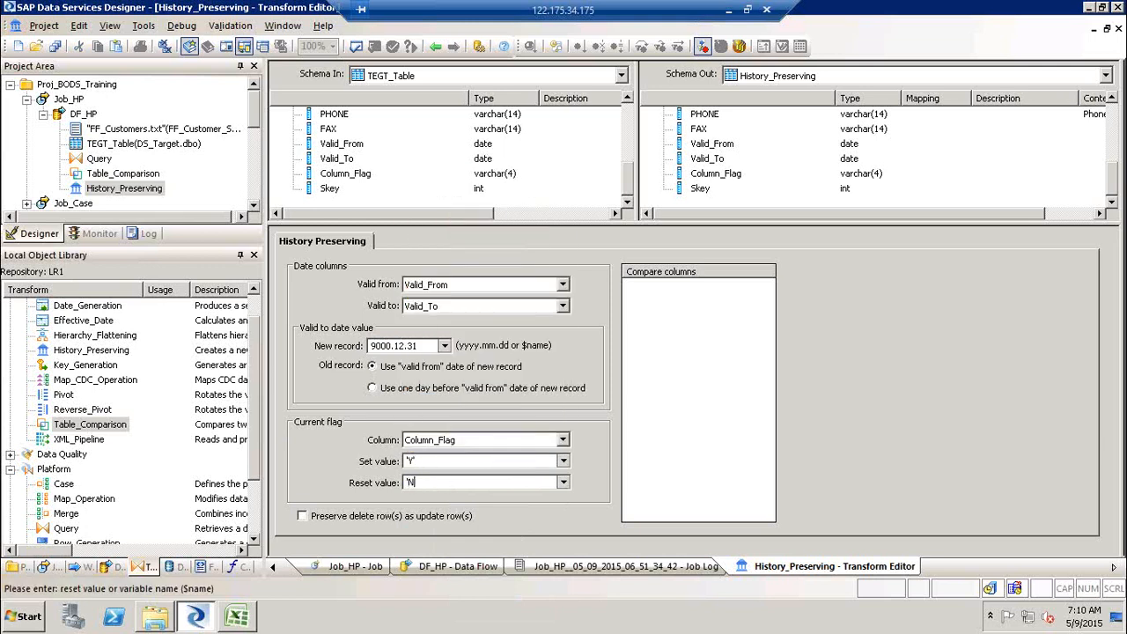
text(')
- Add CITY from TEGT_Table to History_Preserving's compare columns and validate the data flow
scroll(626, 125, up, 3)
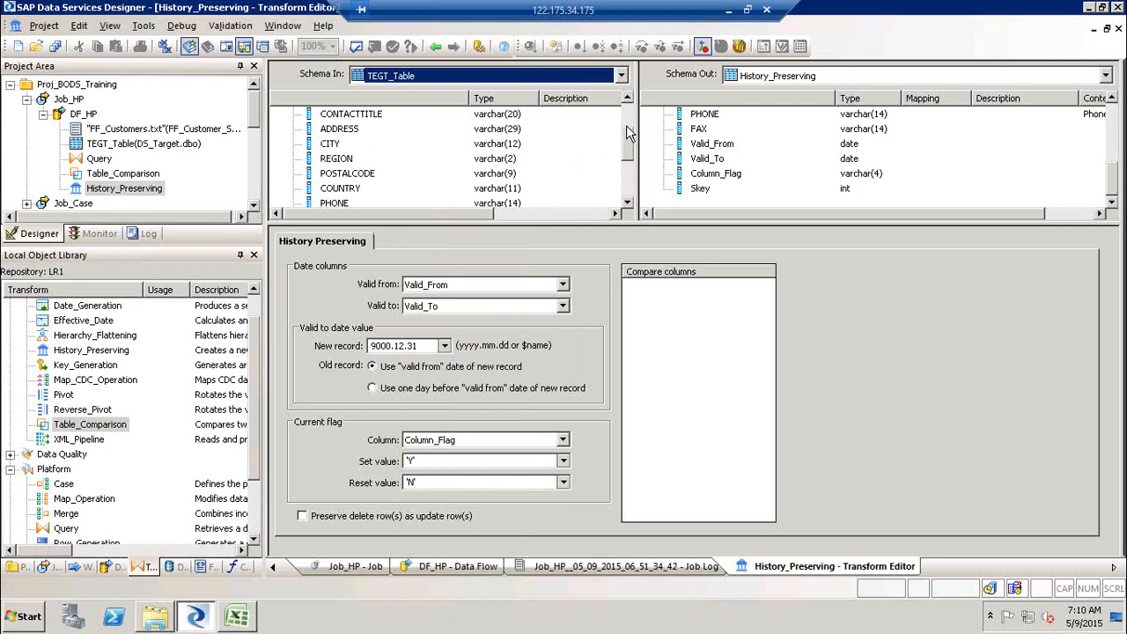
click(330, 144)
drag(636, 246, 638, 343)
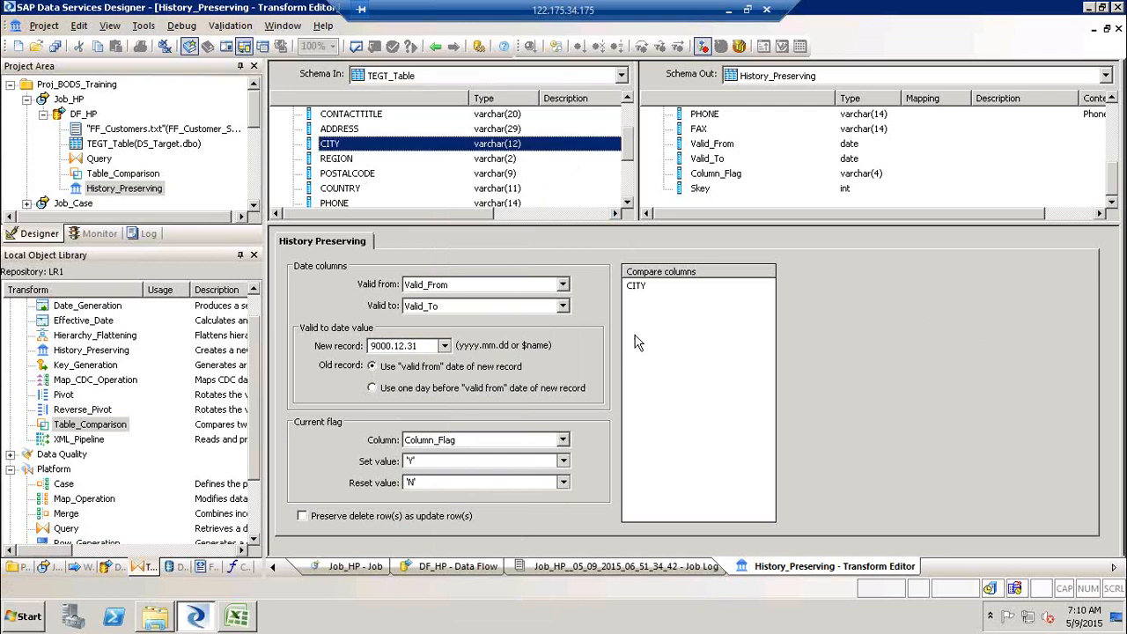
click(356, 46)
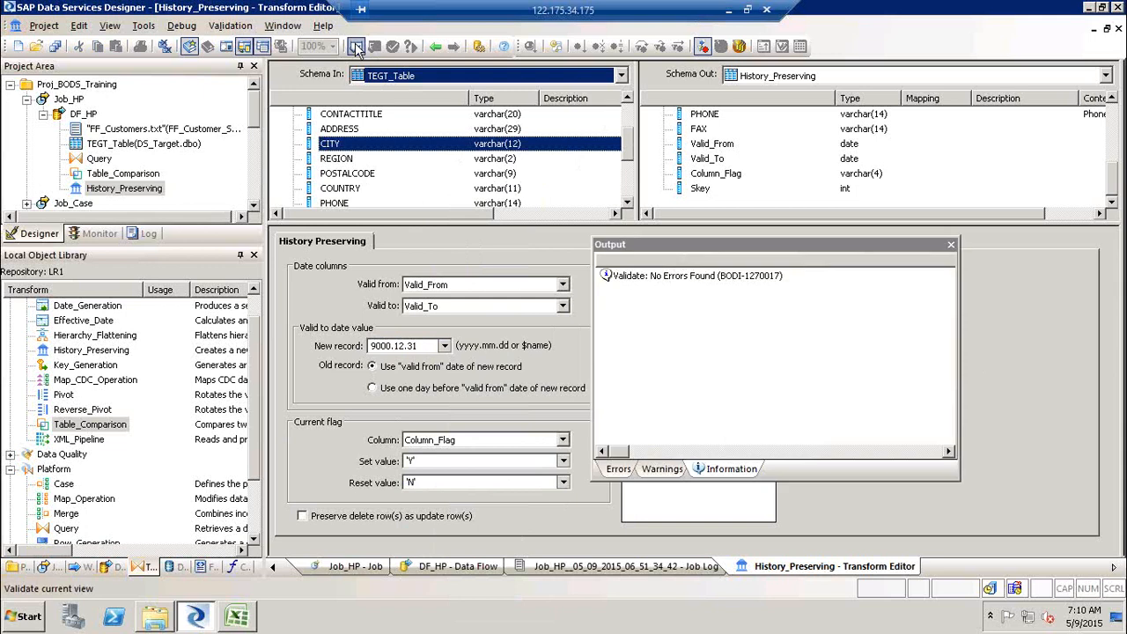
click(950, 244)
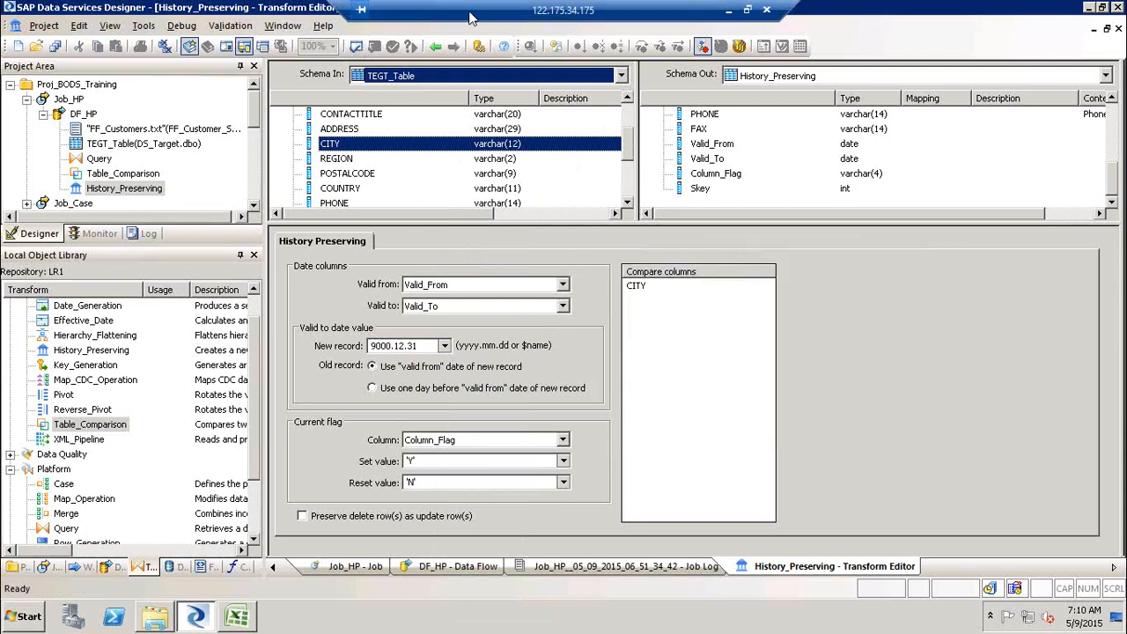
- Add a Key_Generation transform connected after History_Preserving in DF_HP and open its editor
click(435, 45)
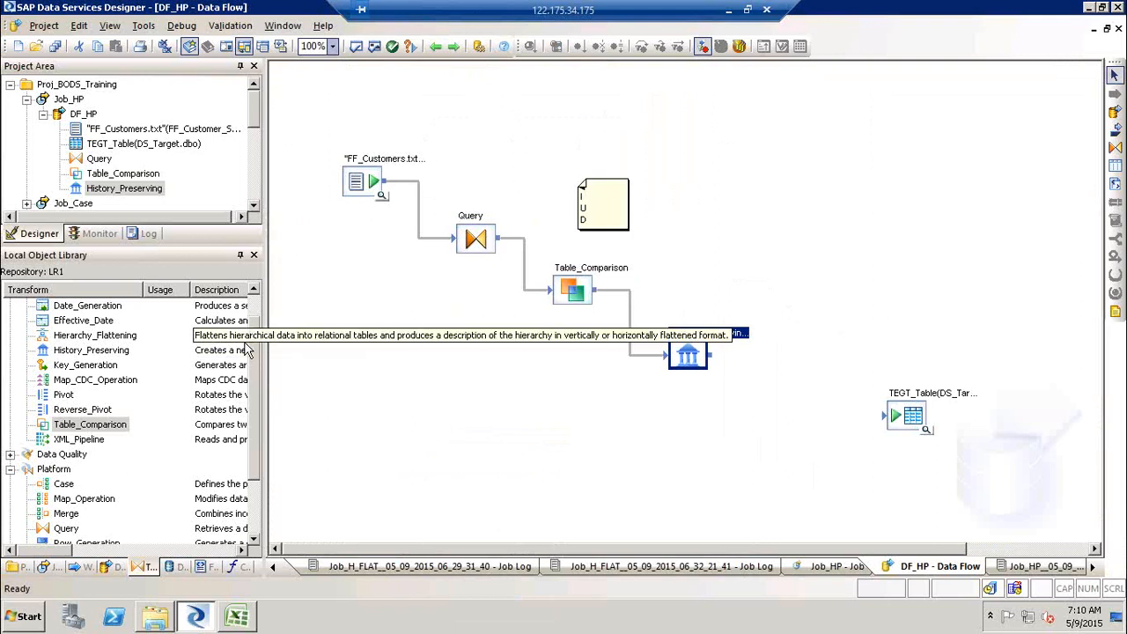
click(74, 368)
drag(74, 370, 727, 416)
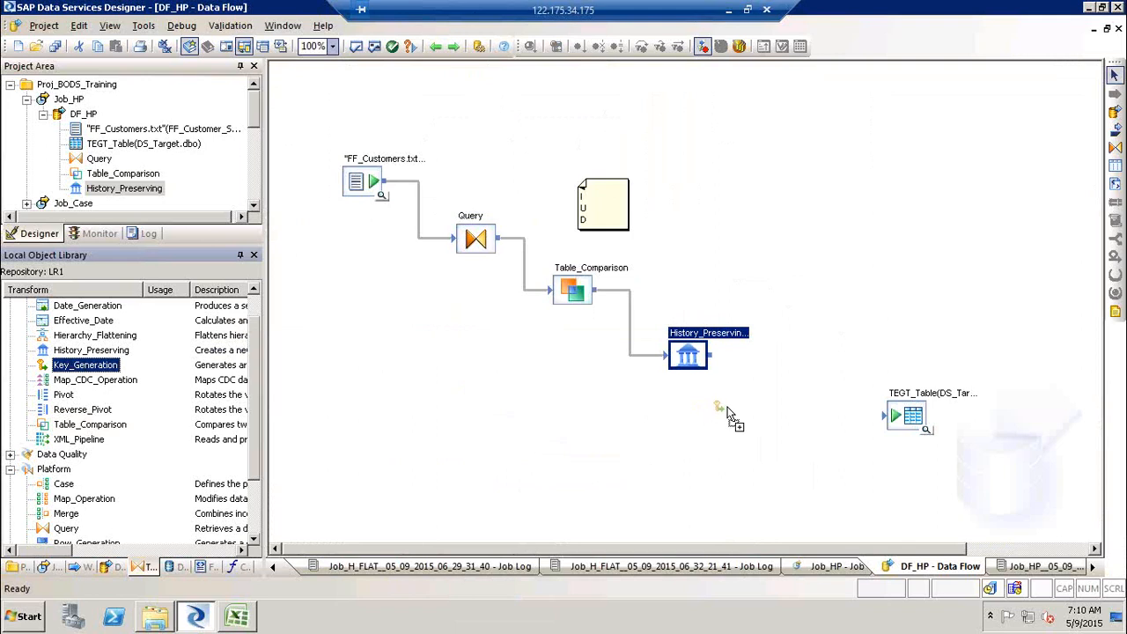
drag(763, 389, 786, 401)
click(786, 418)
drag(719, 361, 762, 393)
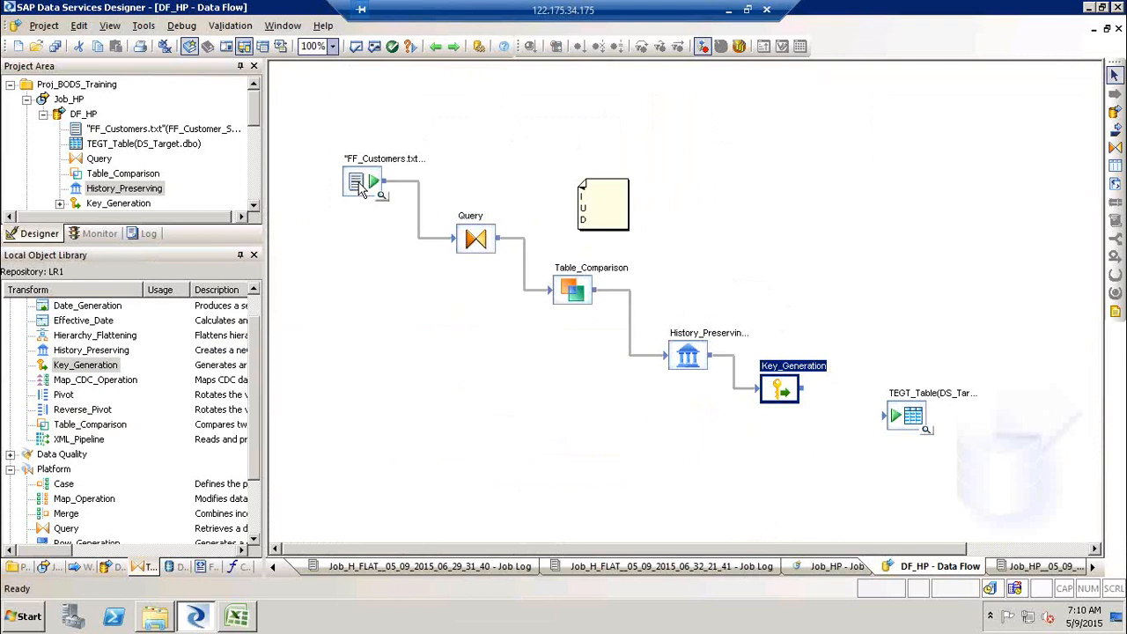
double_click(797, 380)
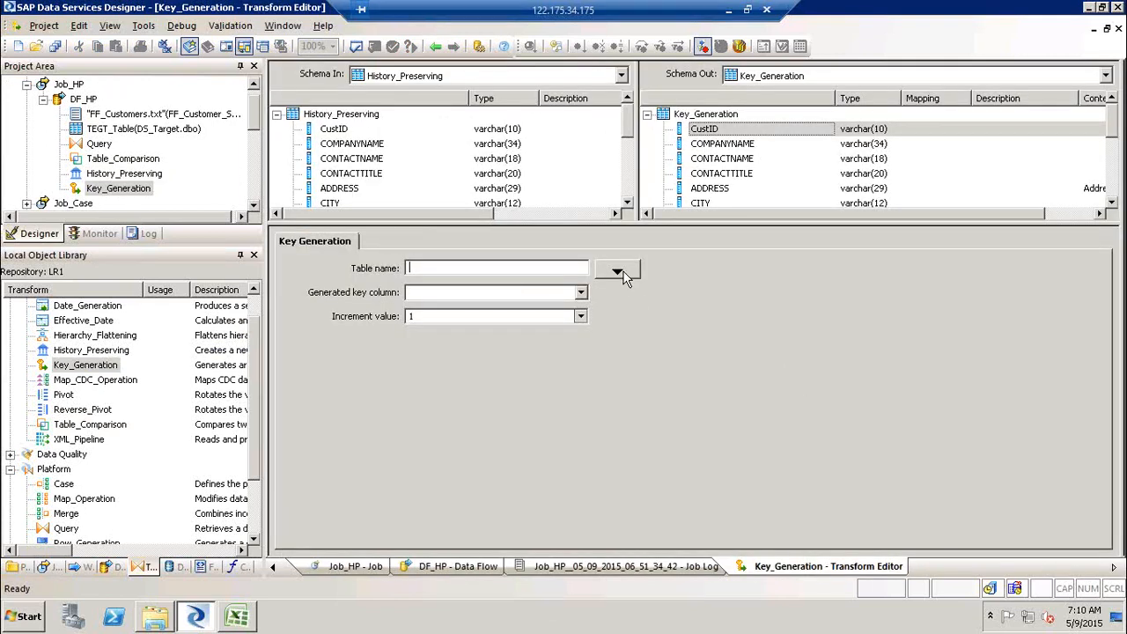
- Set Key_Generation's table name to DS_Target.dbo.TEGT_Table and its generated key column to Skey, keeping increment 1
click(618, 272)
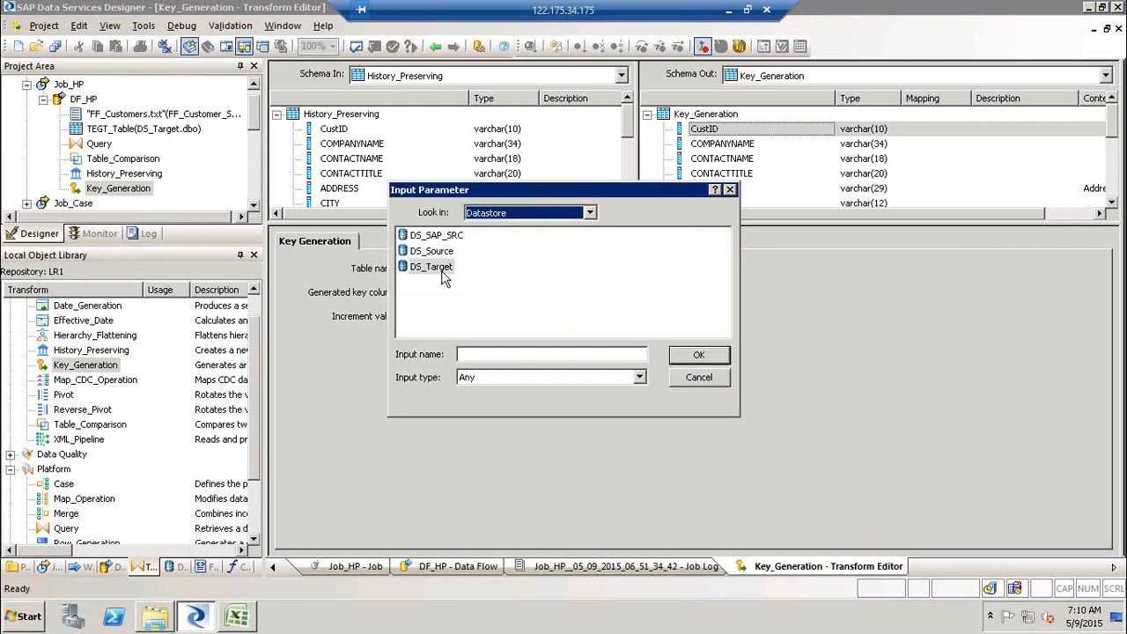
double_click(431, 267)
double_click(441, 253)
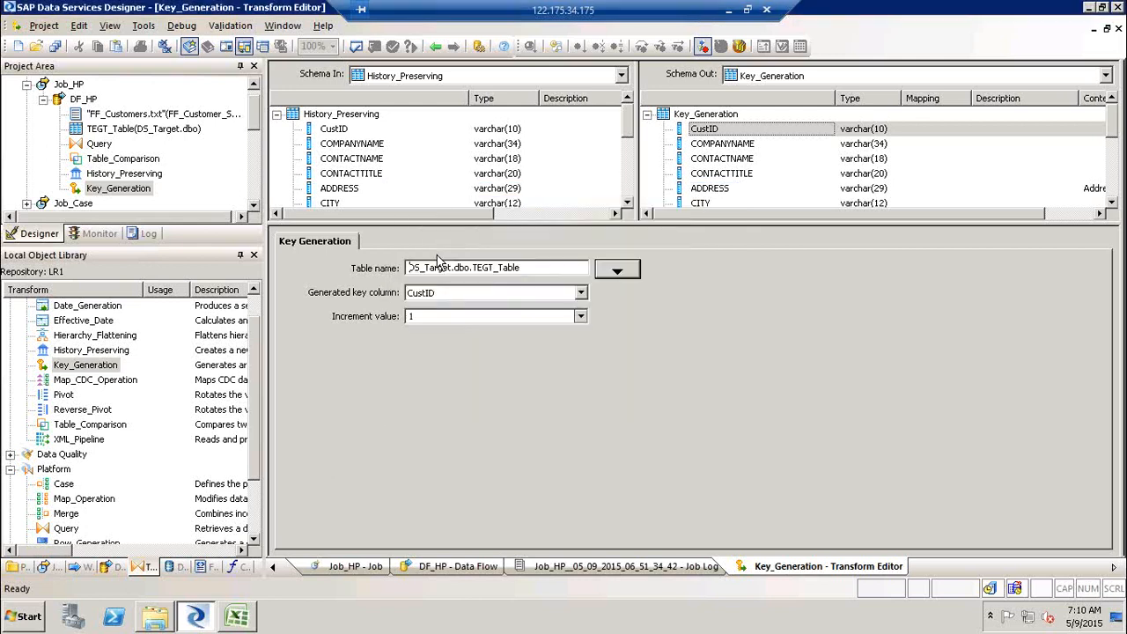
click(580, 292)
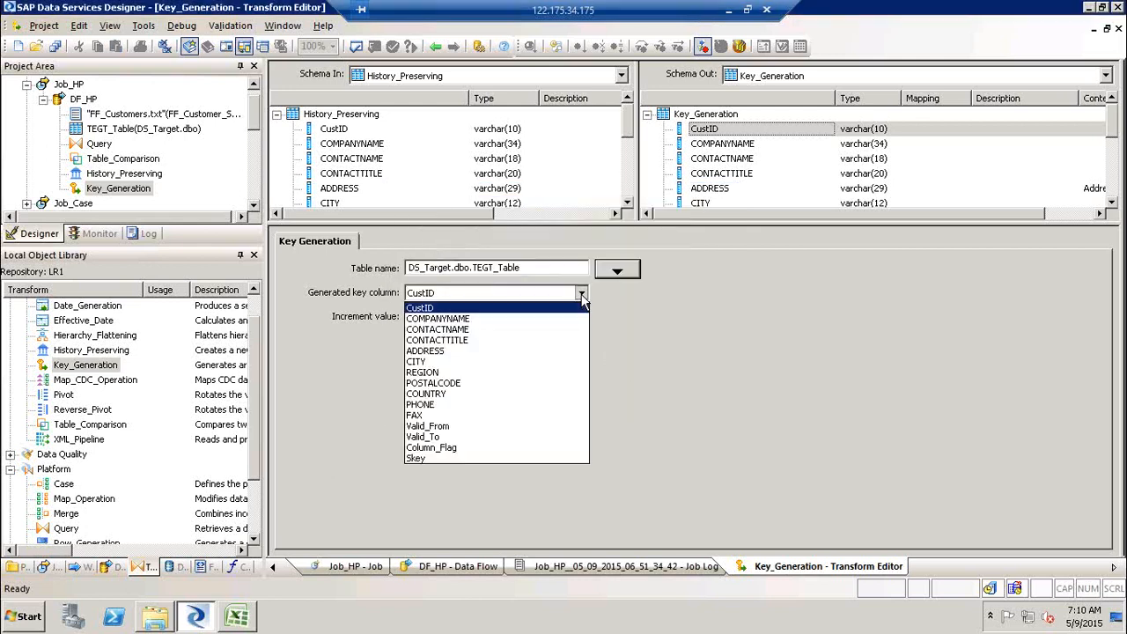
click(443, 457)
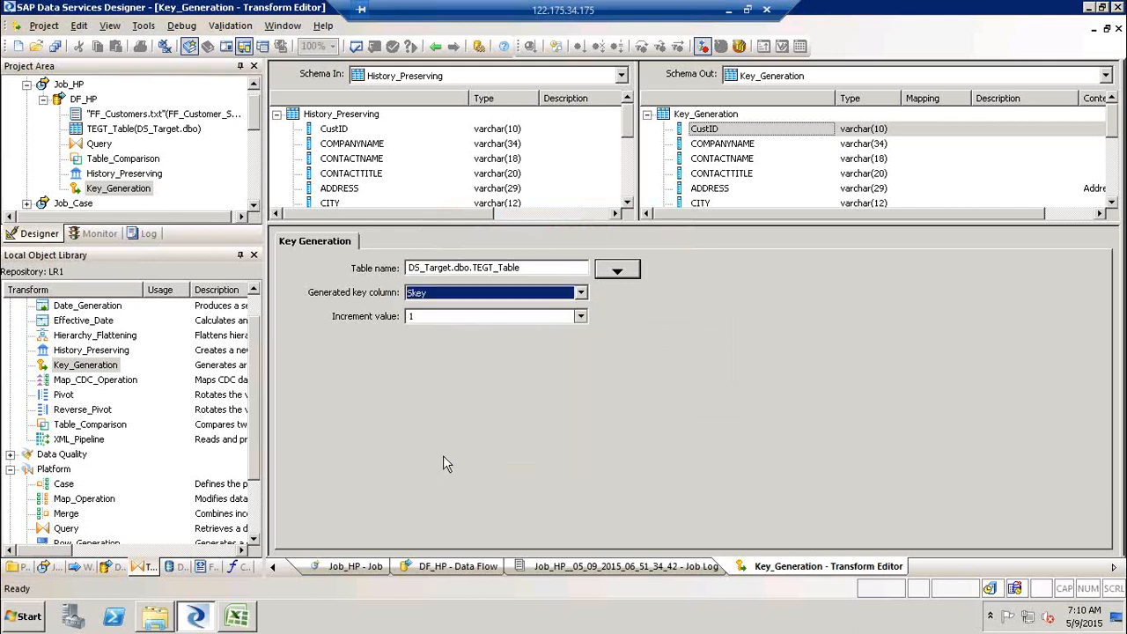
click(466, 321)
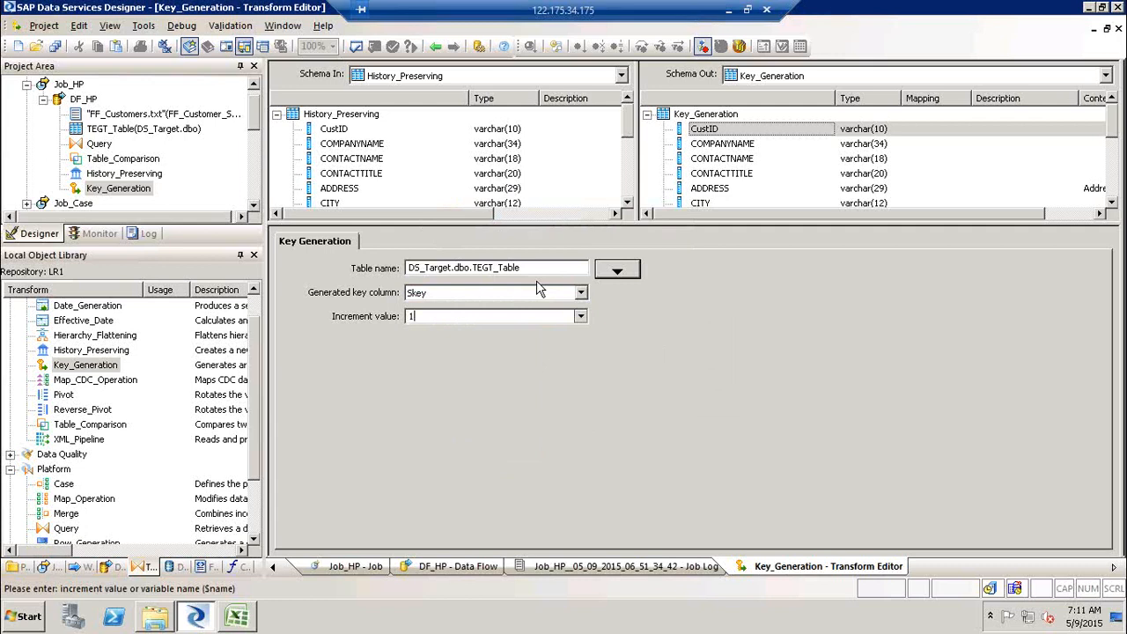
- Connect Key_Generation to the TEGT_Table target in DF_HP and validate the data flow
click(437, 49)
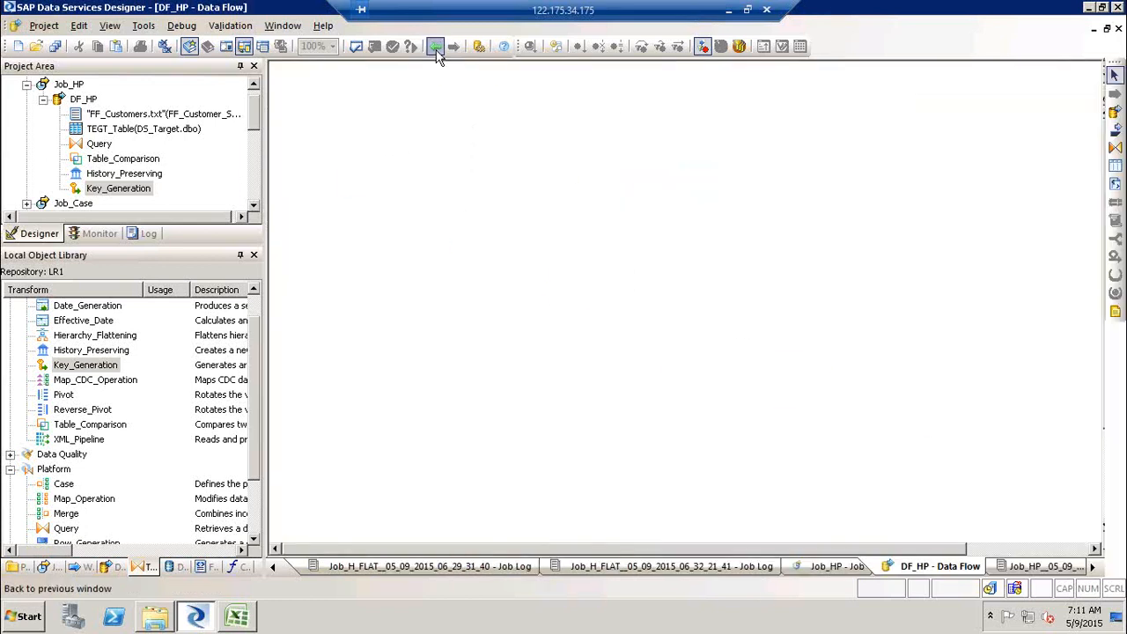
drag(802, 389, 889, 424)
double_click(922, 398)
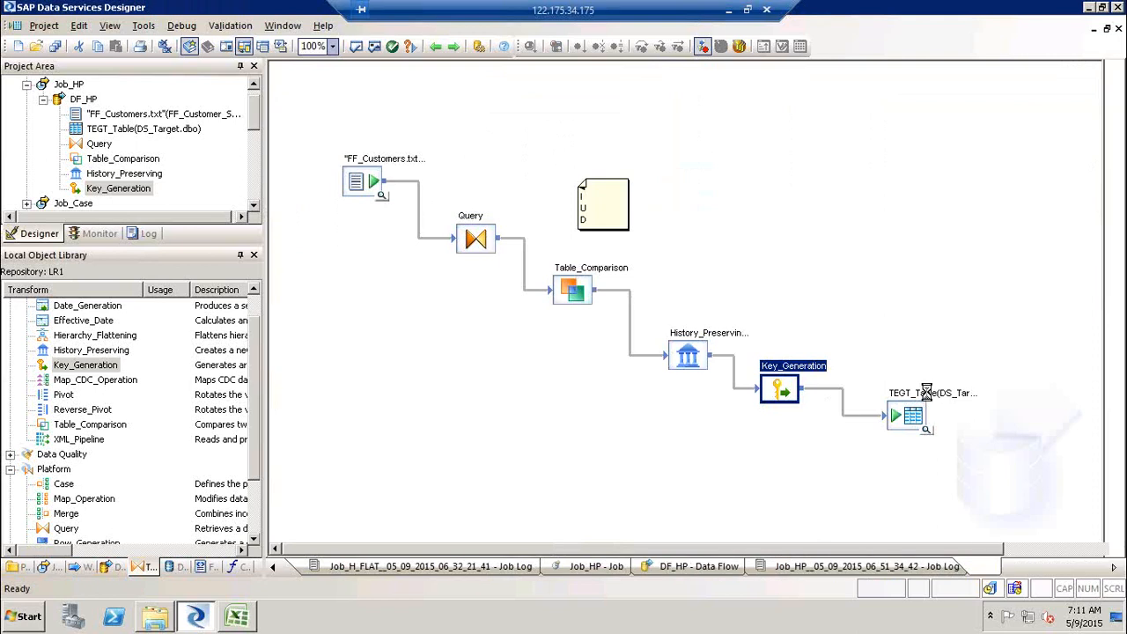
click(338, 387)
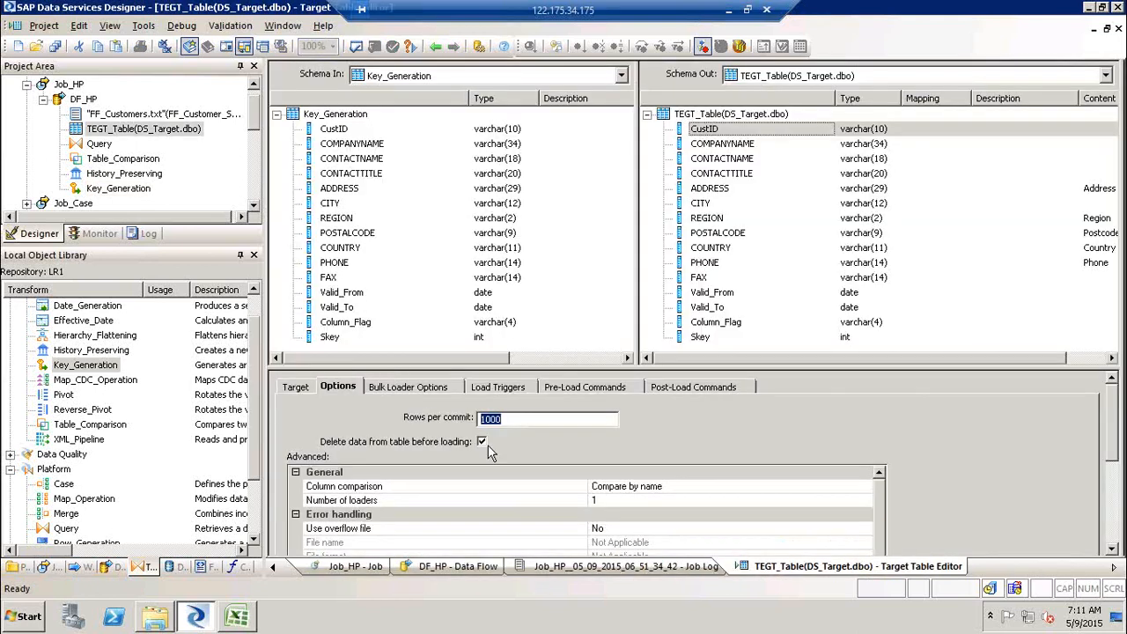
click(435, 48)
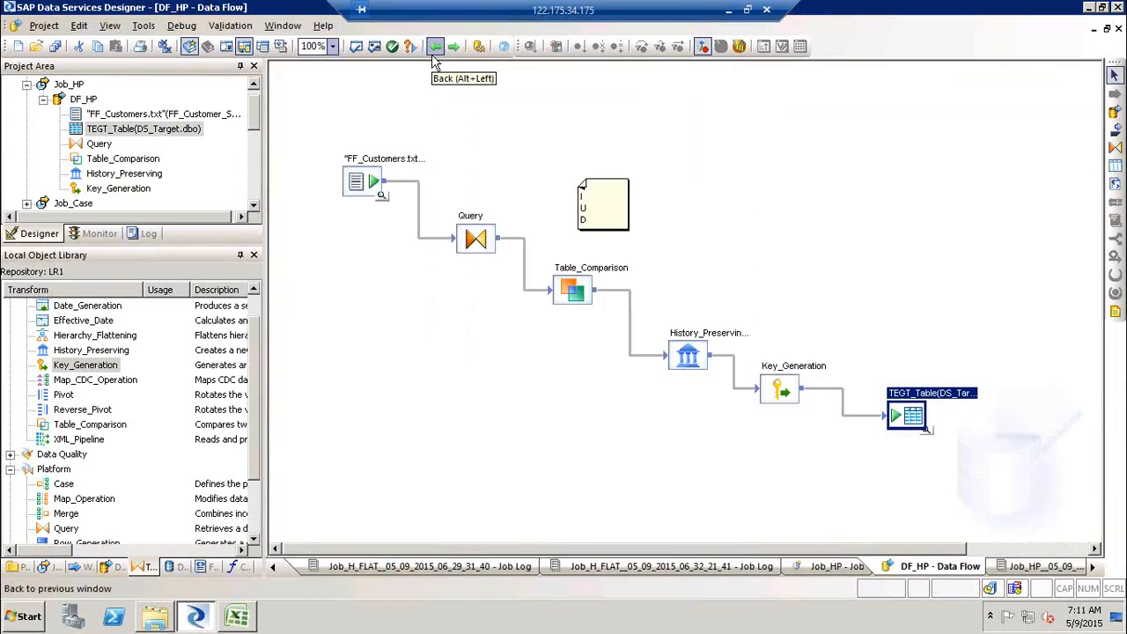
click(374, 49)
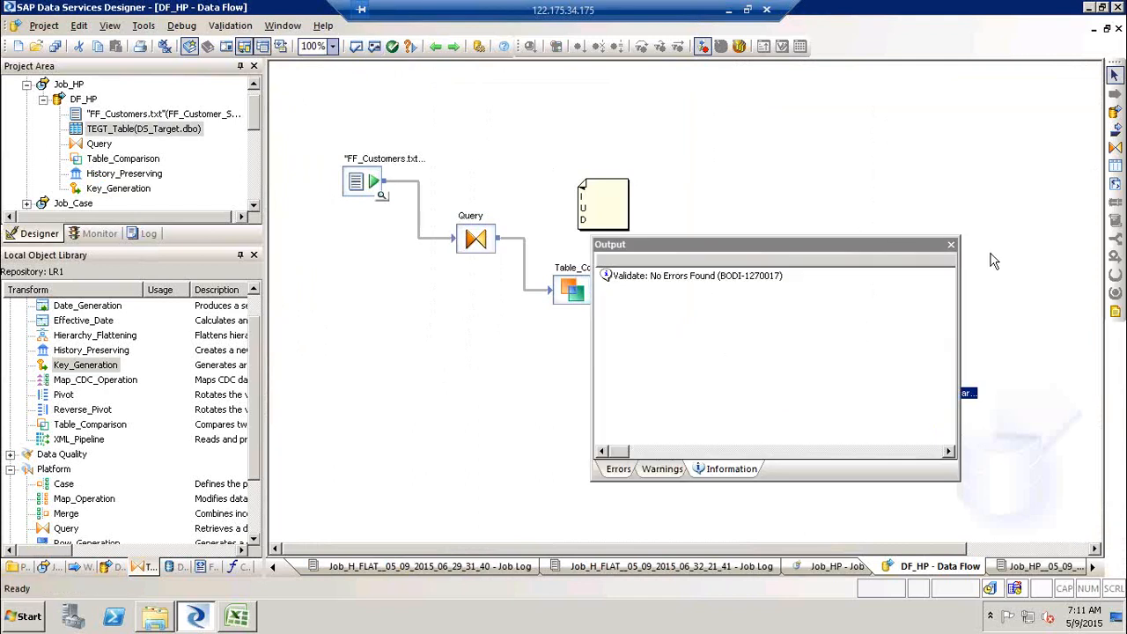
click(951, 244)
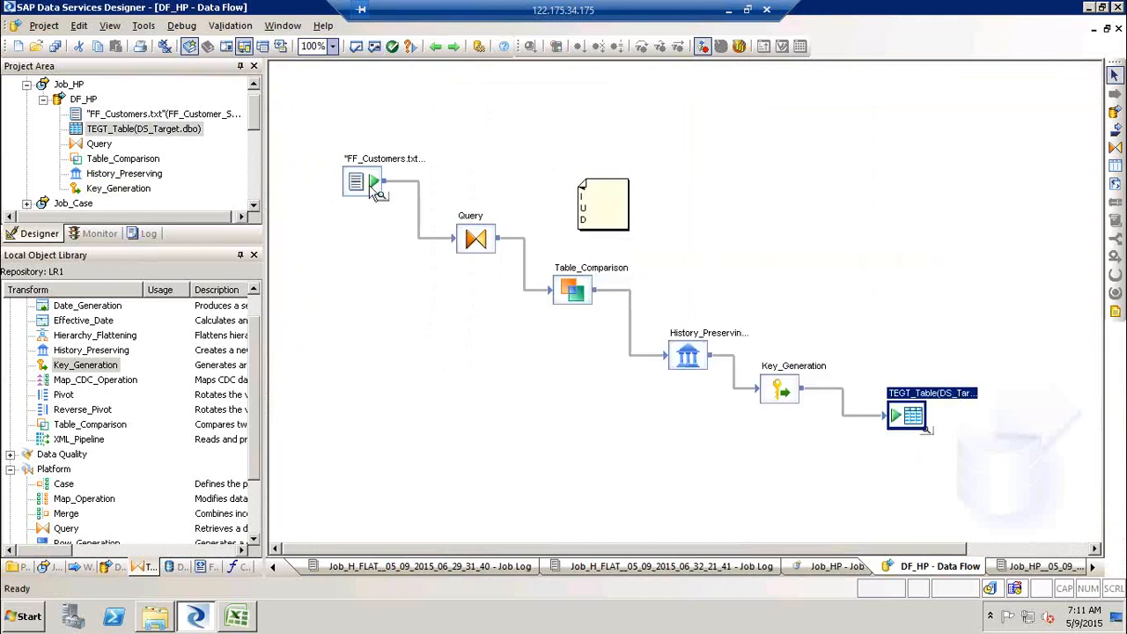
- Execute Job_HP with the default execution settings
click(374, 191)
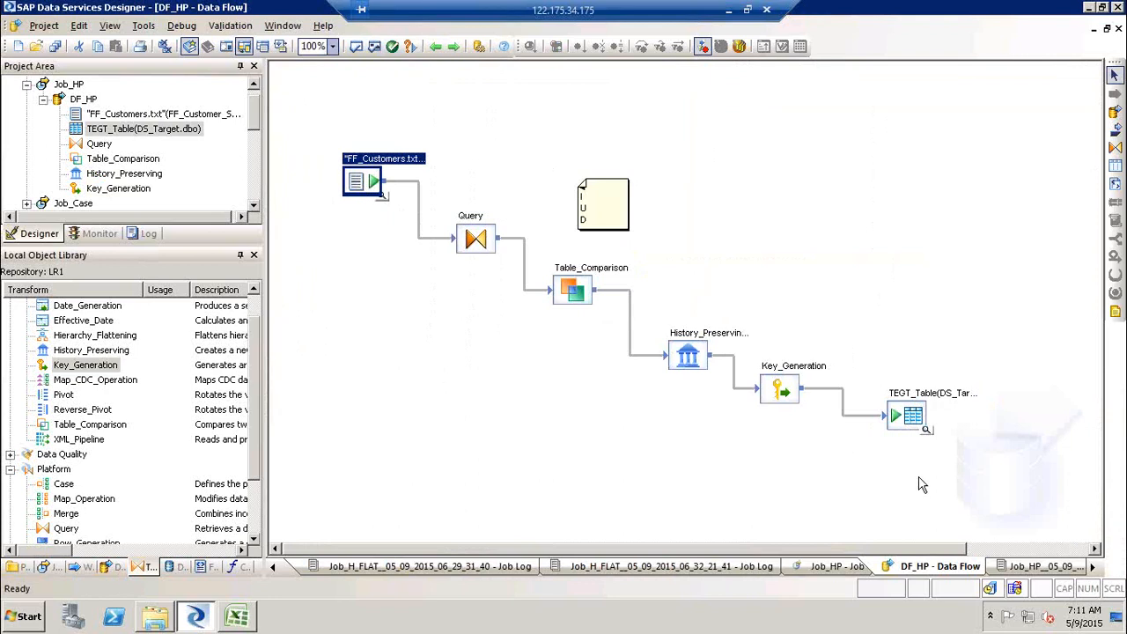
click(61, 86)
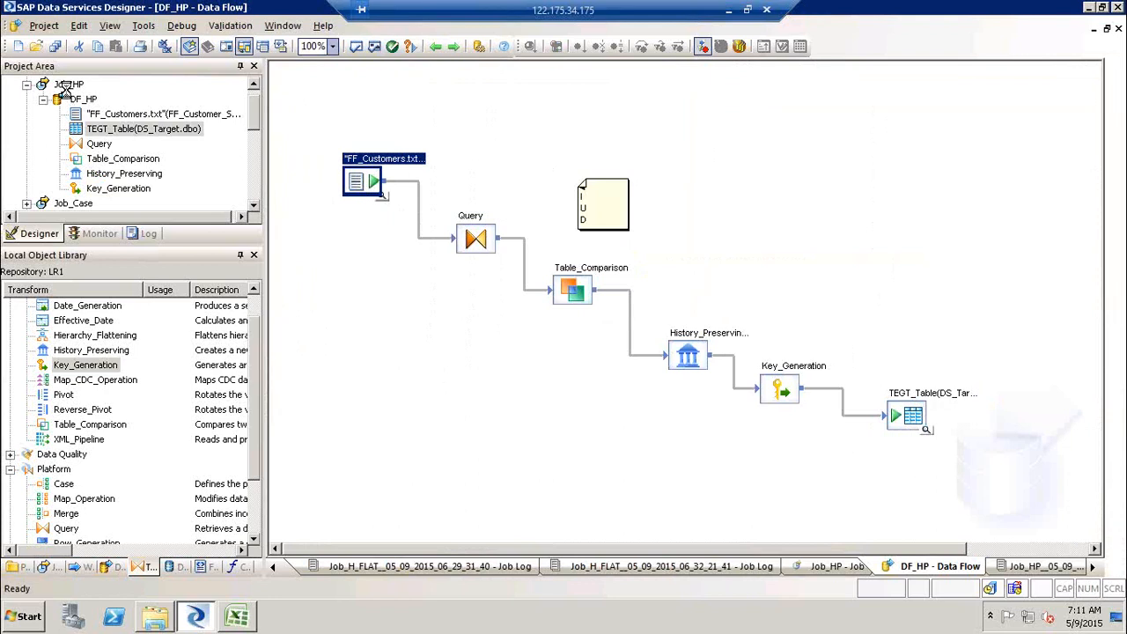
right_click(74, 99)
click(92, 109)
key(Return)
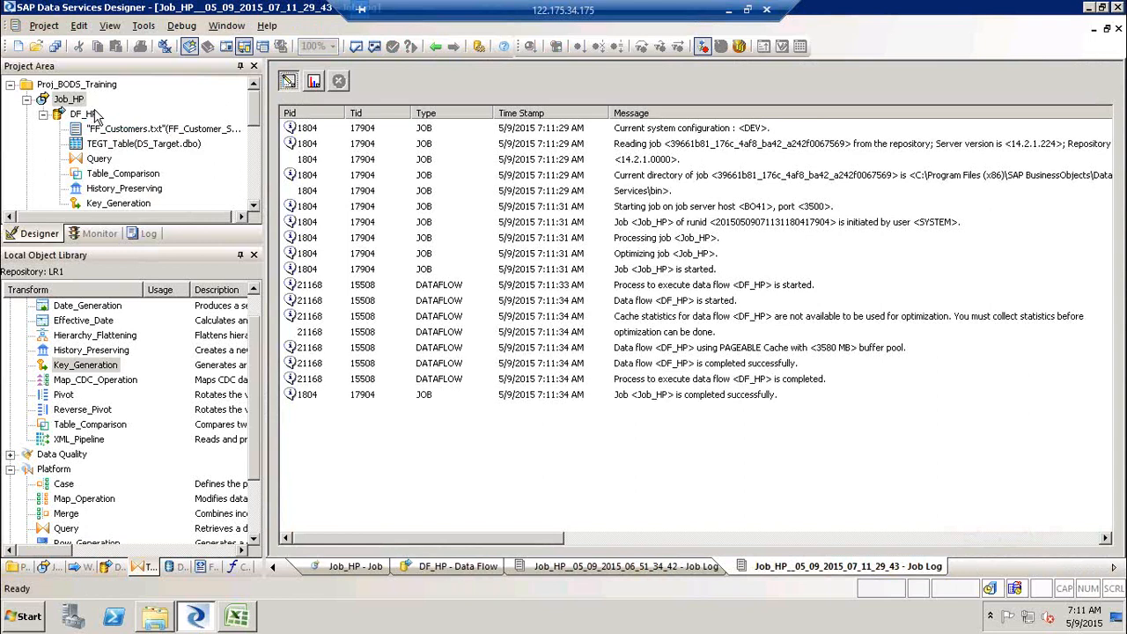
- Turn off 'Delete data from table before loading' in the TEGT_Table target's options
double_click(86, 114)
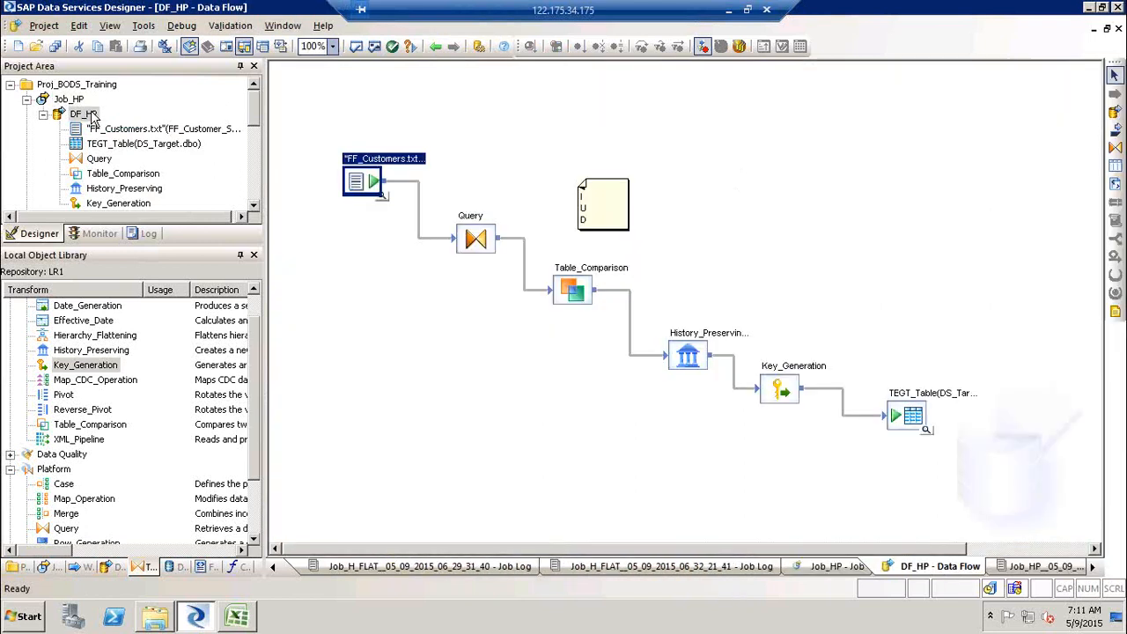
double_click(915, 414)
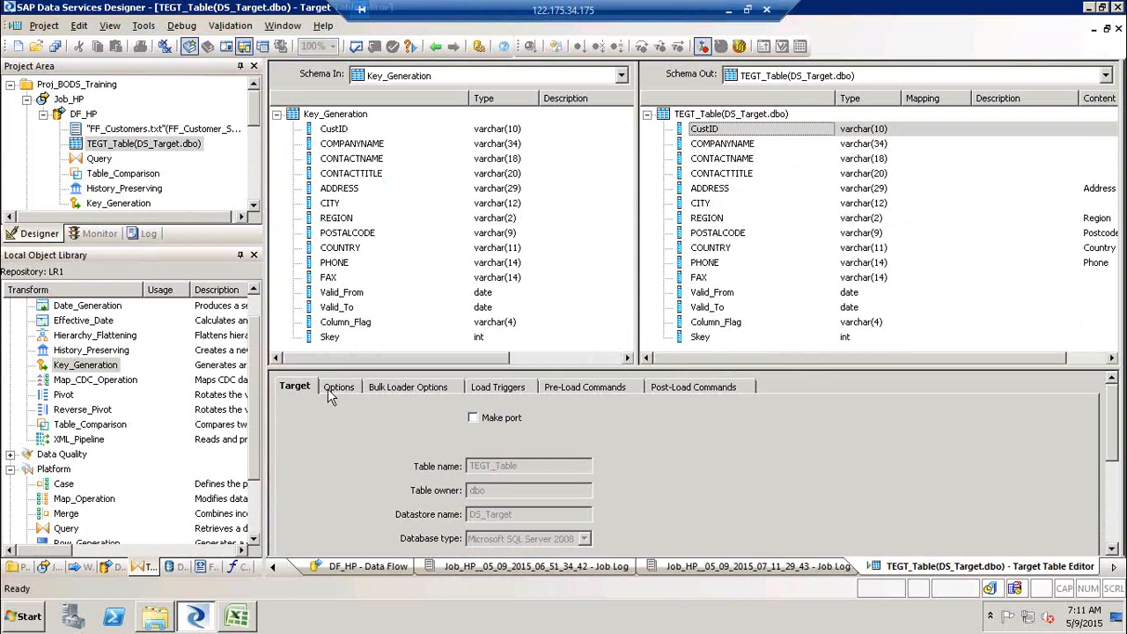
click(333, 388)
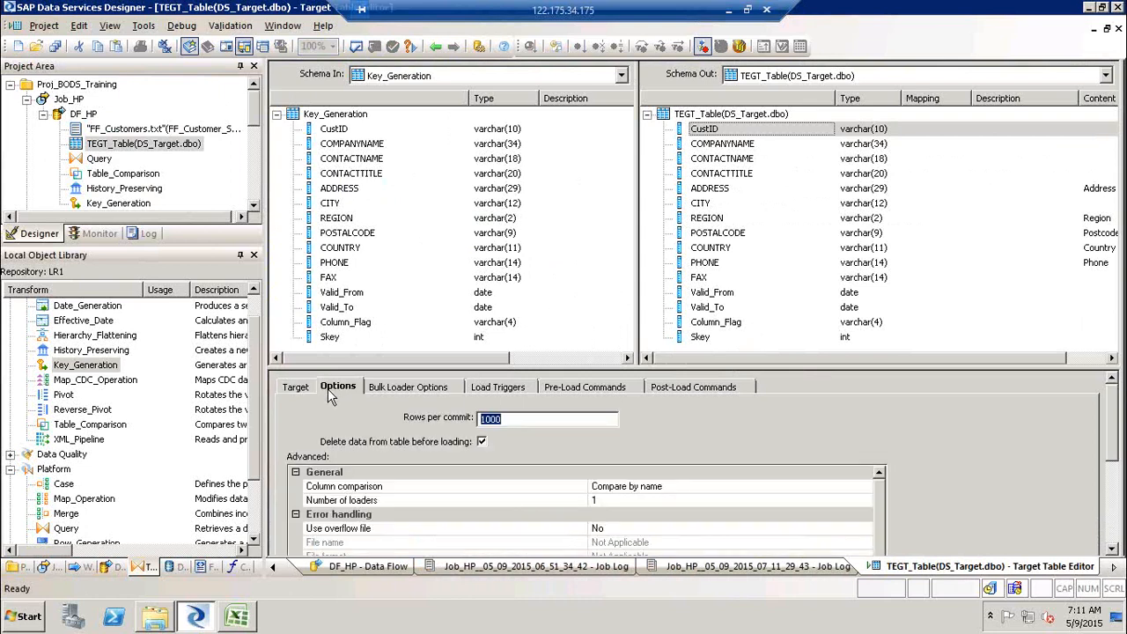
click(482, 441)
click(434, 47)
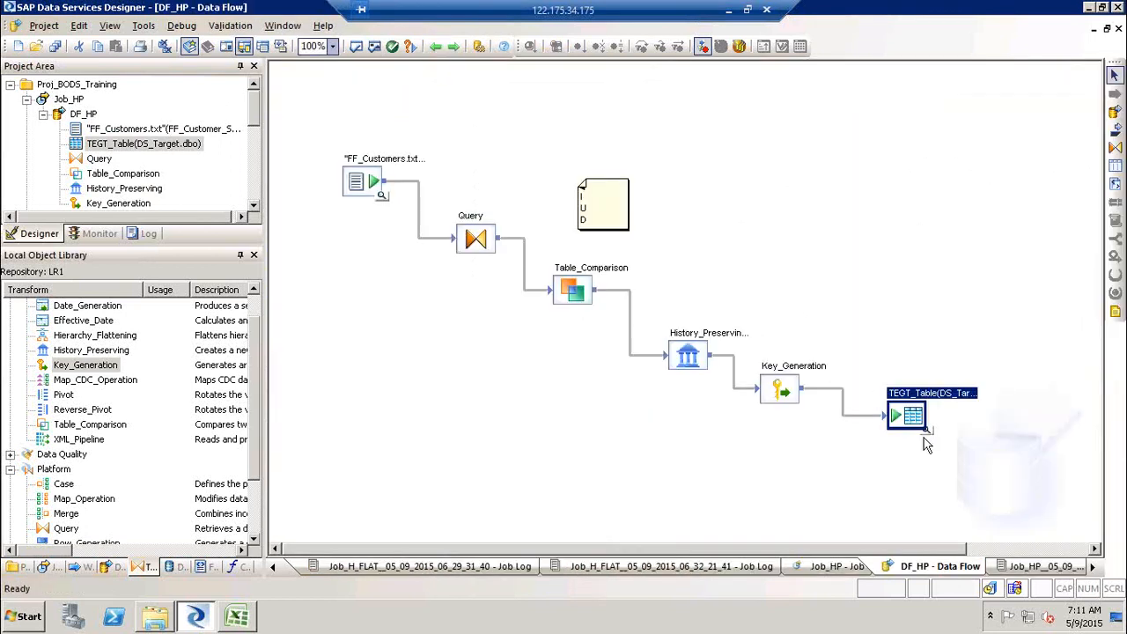
- View TEGT_Table's data filtered to CustID = ALFKI and scroll across to its history columns
click(930, 439)
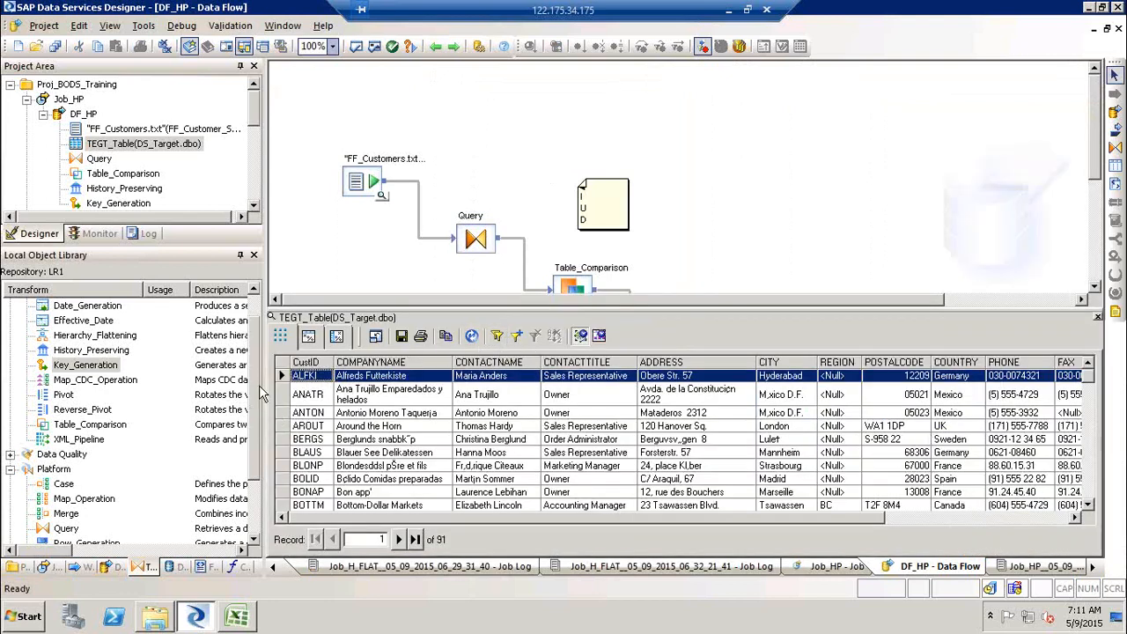
right_click(305, 374)
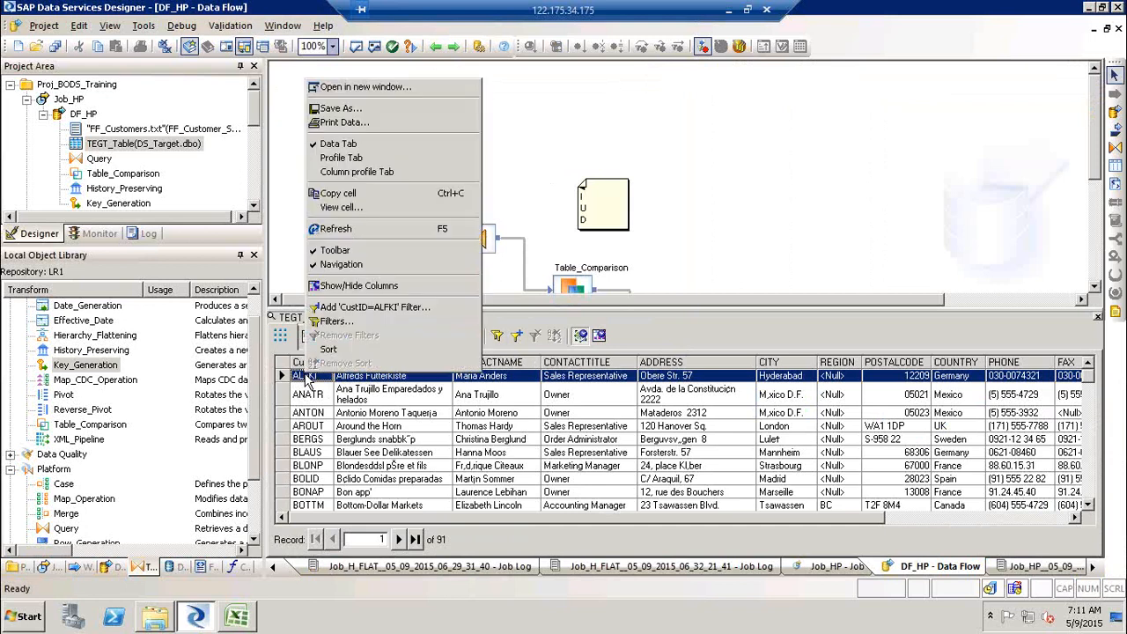
click(413, 309)
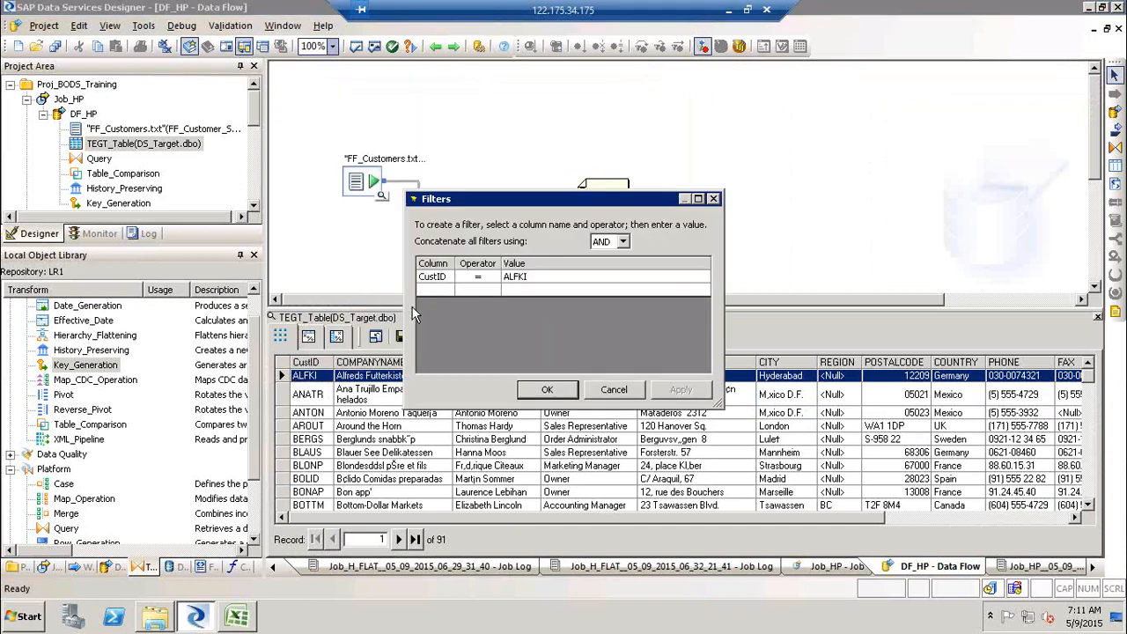
click(546, 390)
click(672, 375)
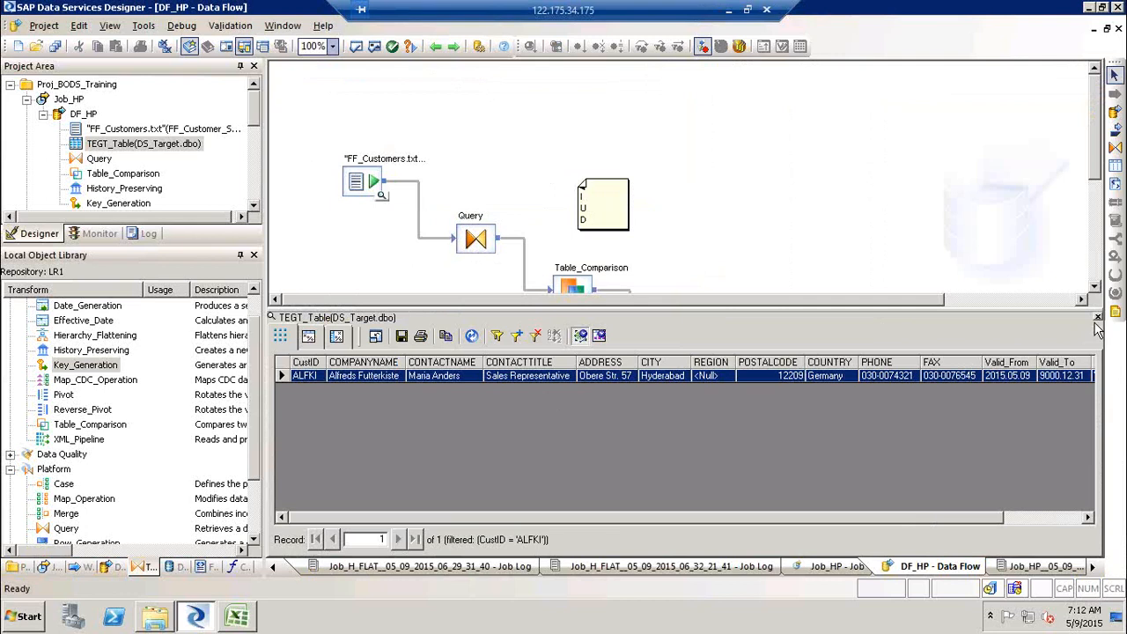
click(1075, 517)
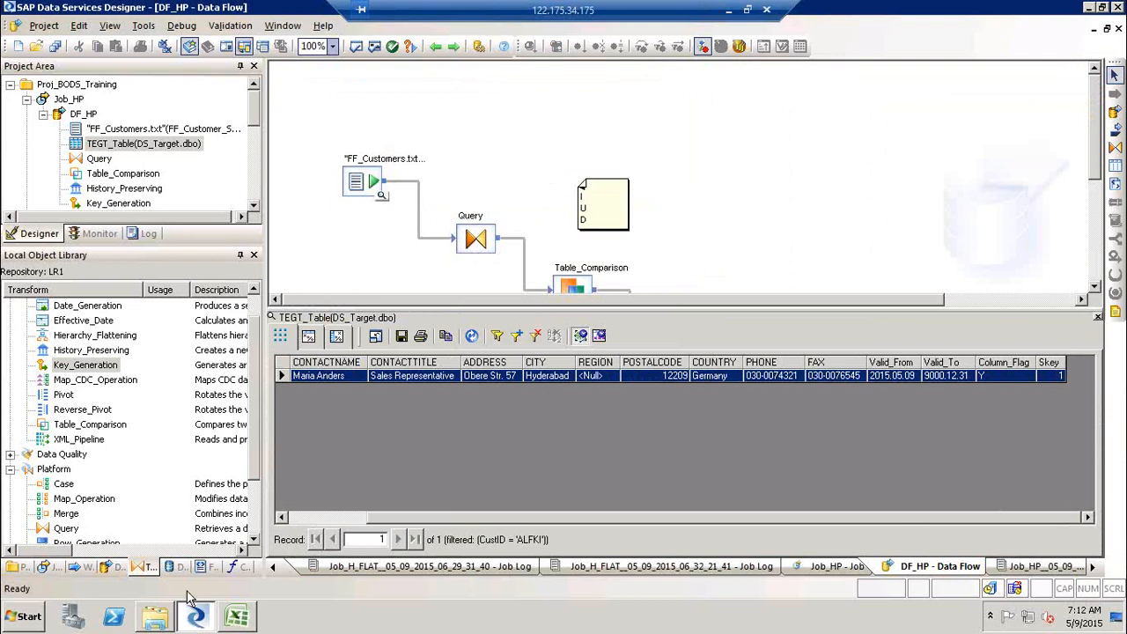
- Open the FF_Customer_SRC file format editor to check its source file location, then close it
click(434, 47)
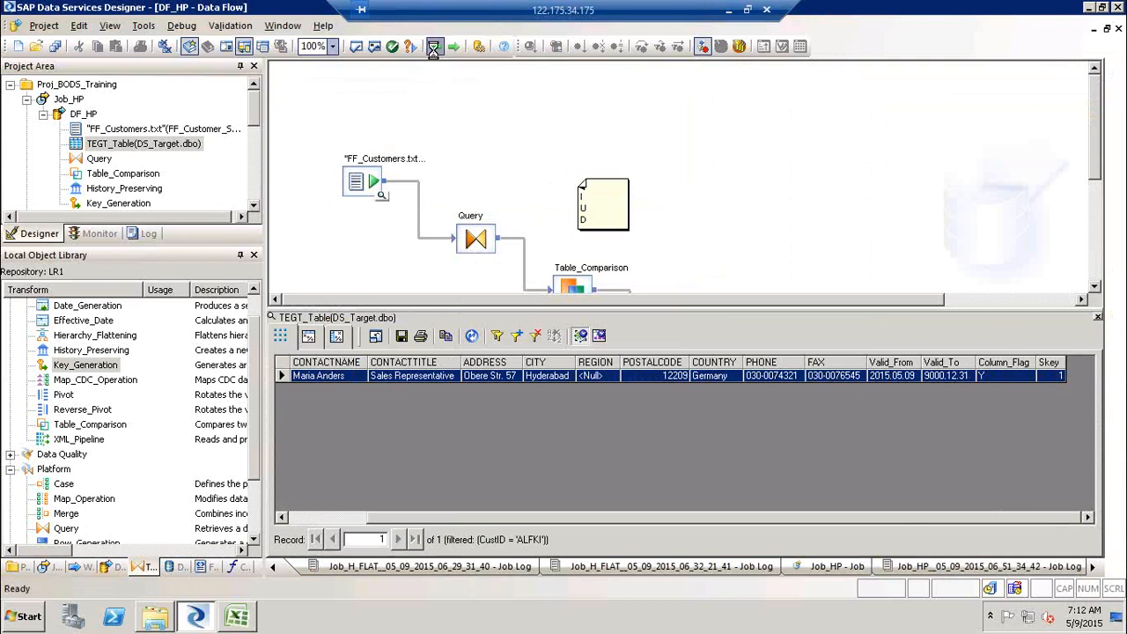
key(super+d)
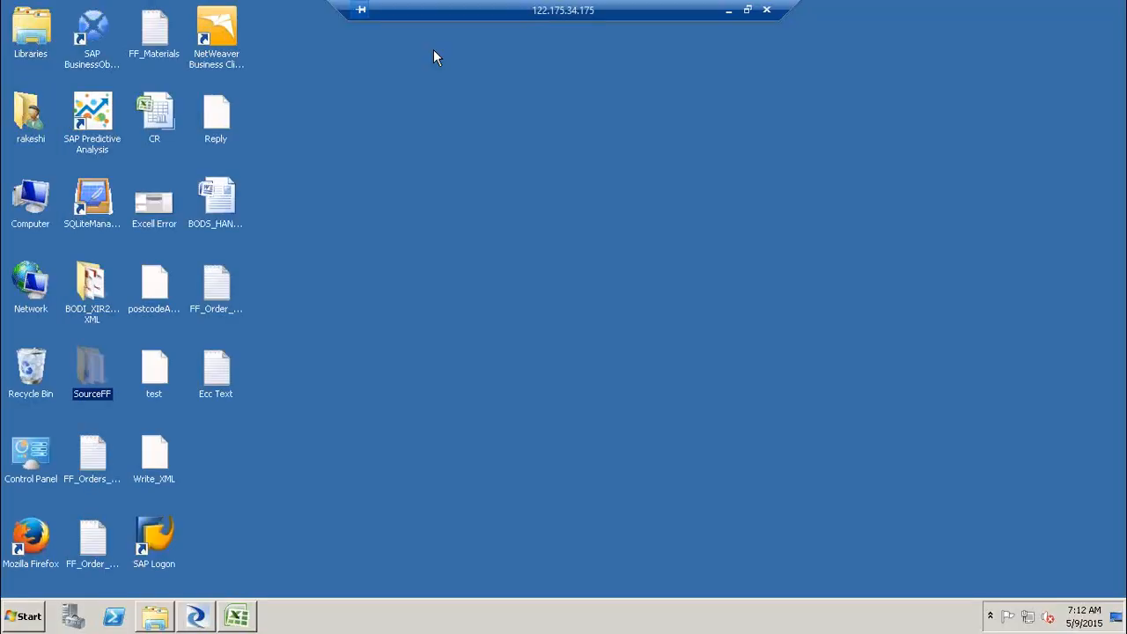
click(199, 616)
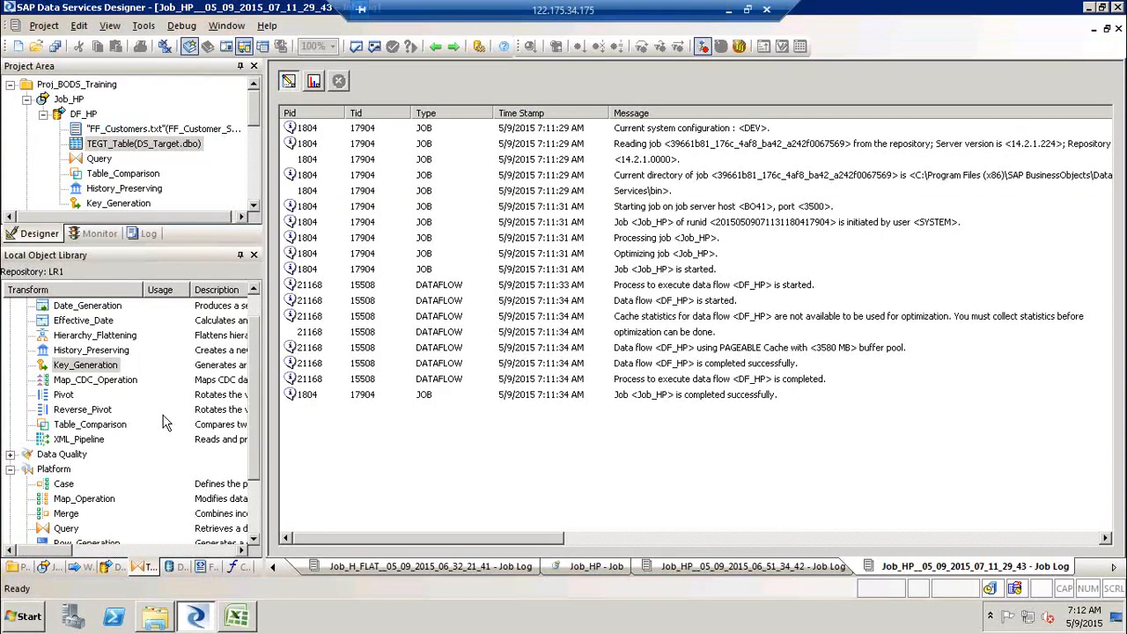
click(207, 568)
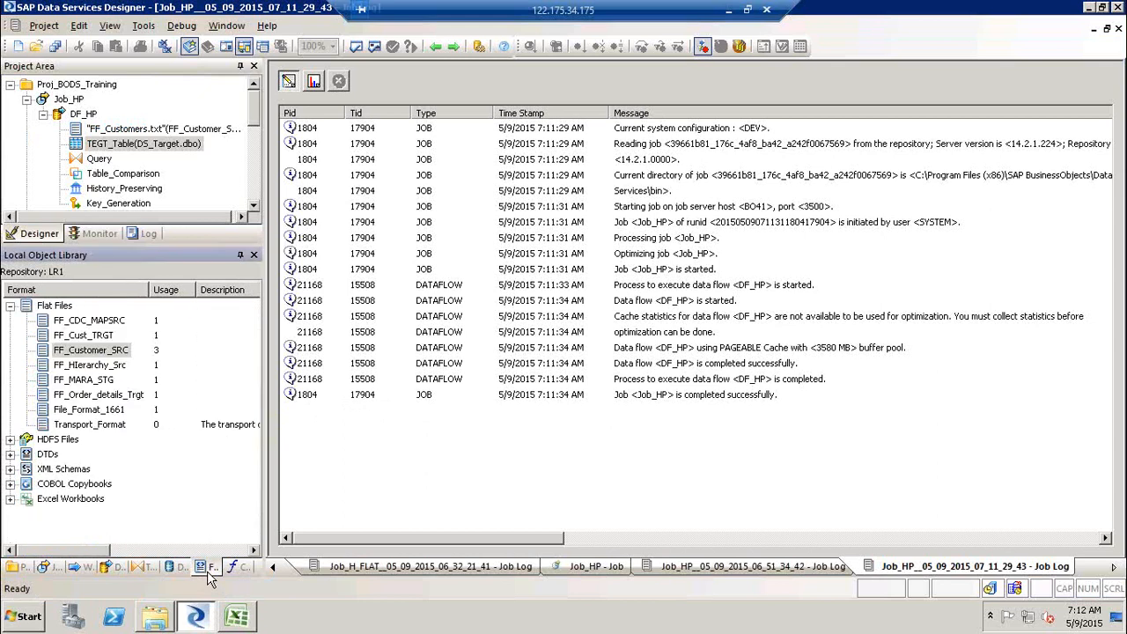
click(113, 352)
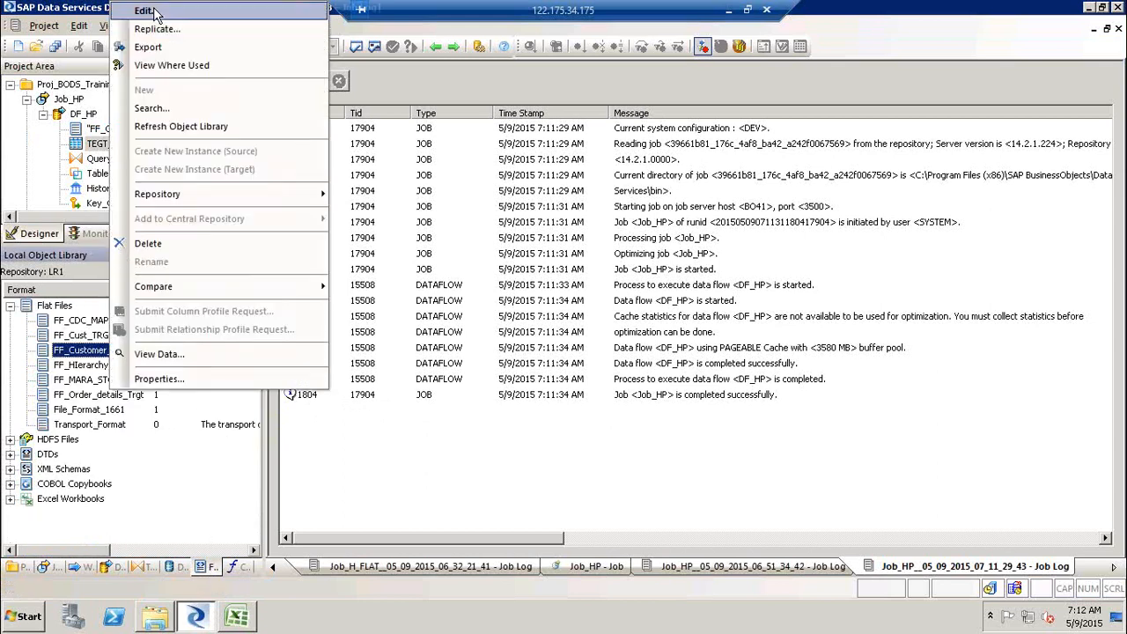
click(143, 11)
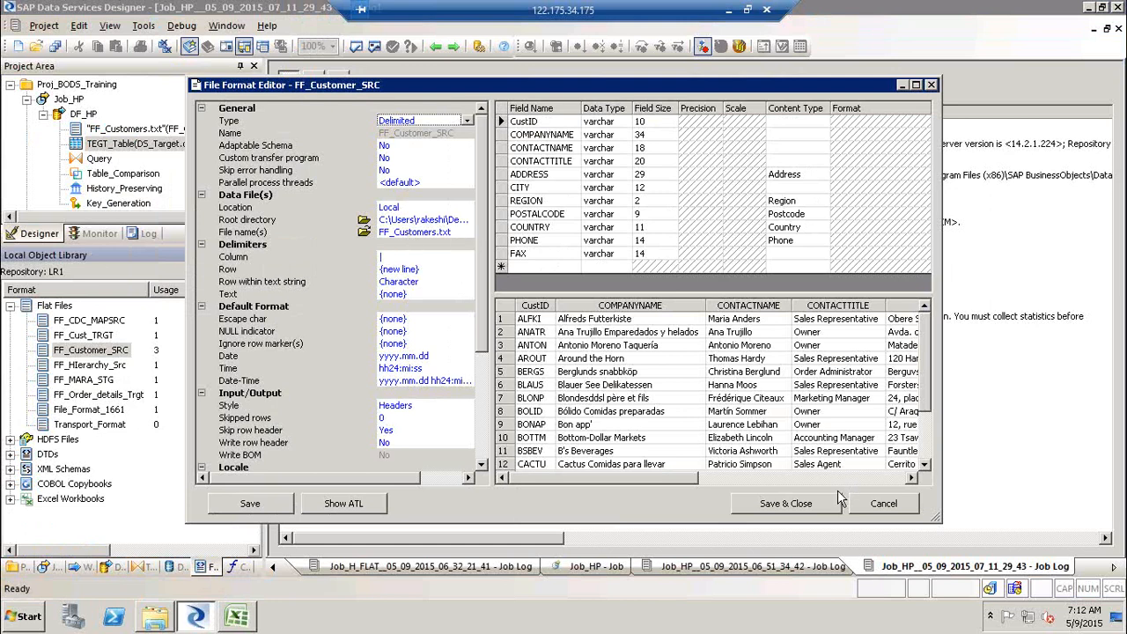
click(882, 503)
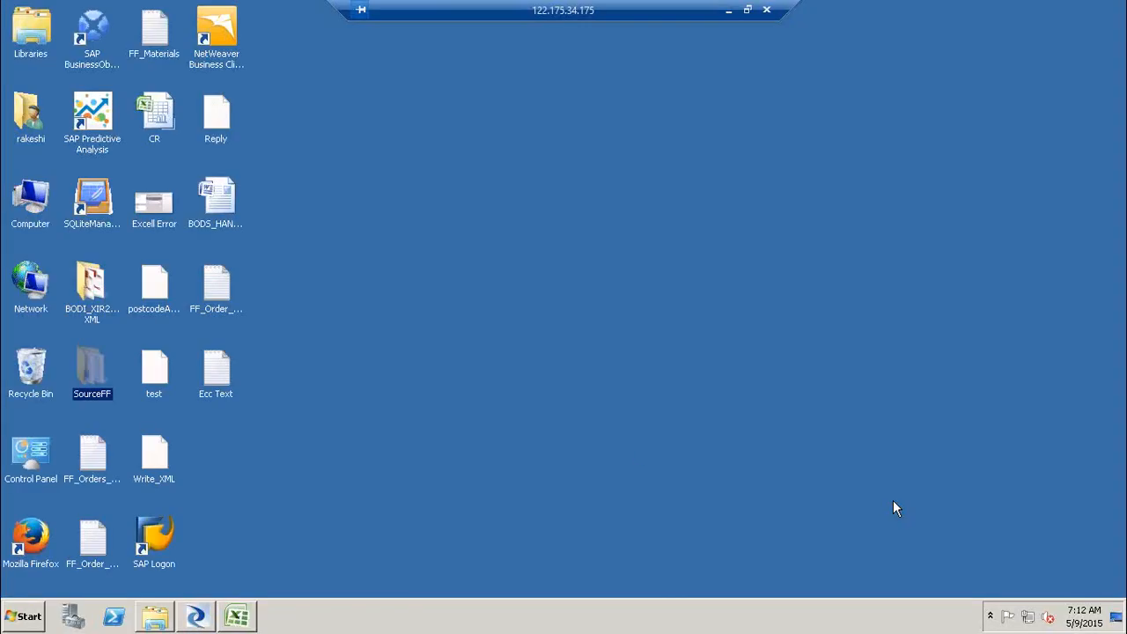
- Change the ALFKI customer's city to NYC in the FF_Customers source text file, save it, and close the folder
double_click(90, 368)
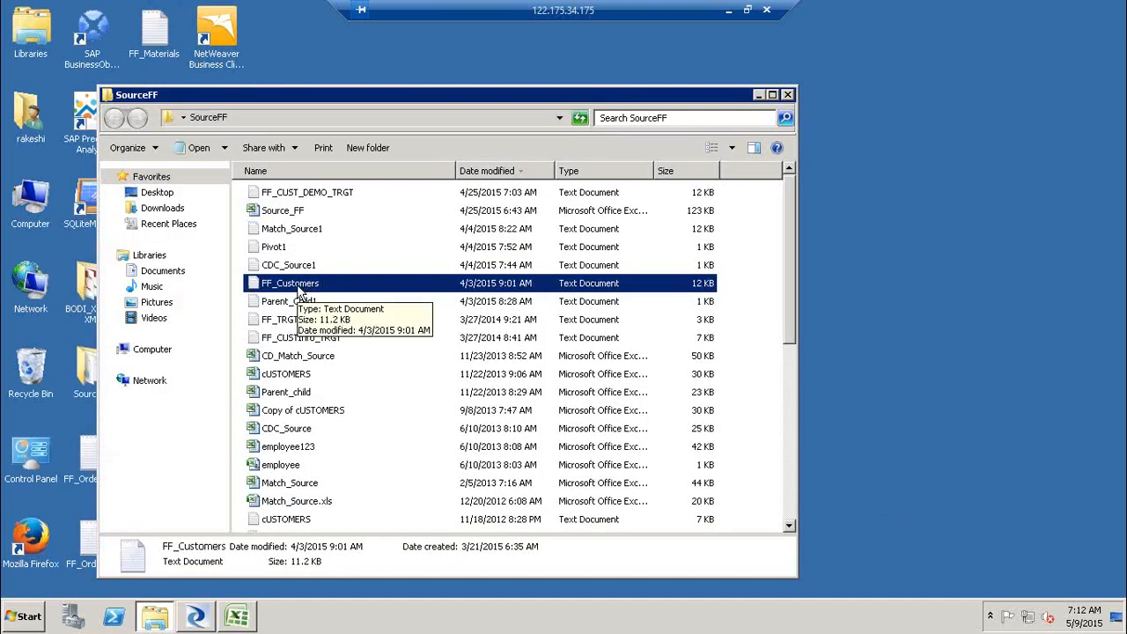
double_click(300, 289)
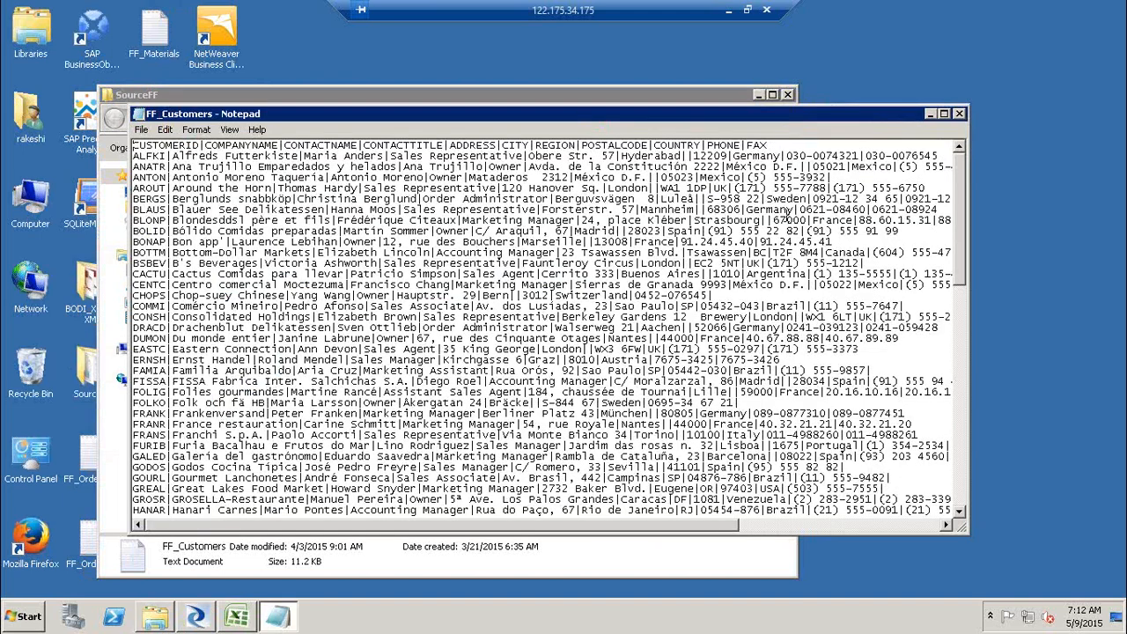
double_click(627, 156)
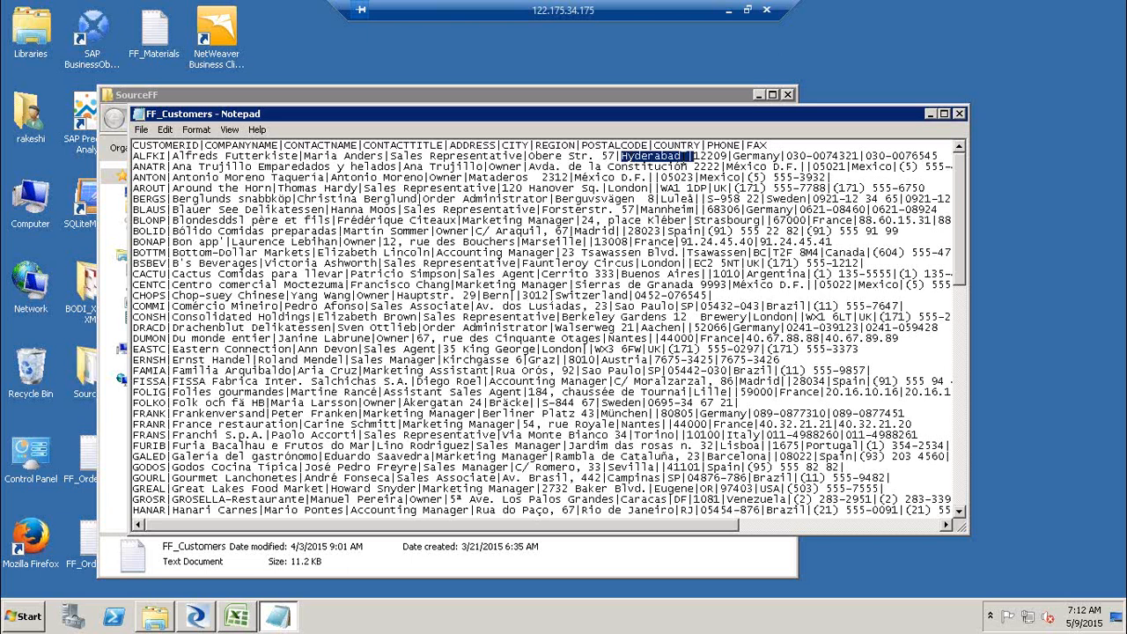
click(682, 156)
key(BackSpace)
key(BackSpace)
key(BackSpace)
key(BackSpace)
key(BackSpace)
key(BackSpace)
key(BackSpace)
key(BackSpace)
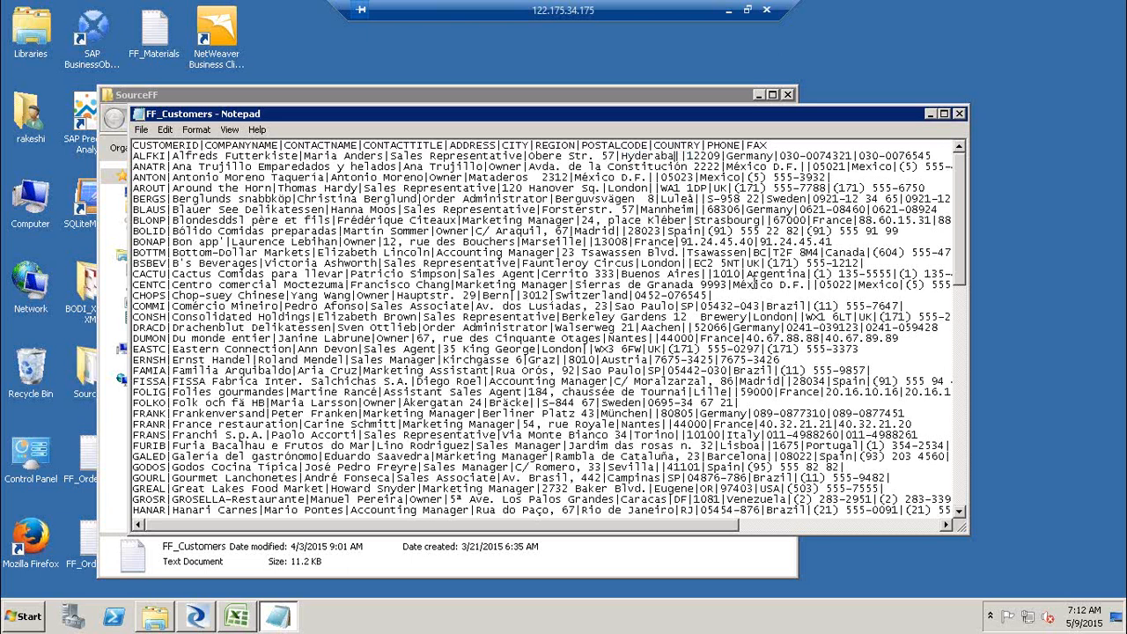
key(BackSpace)
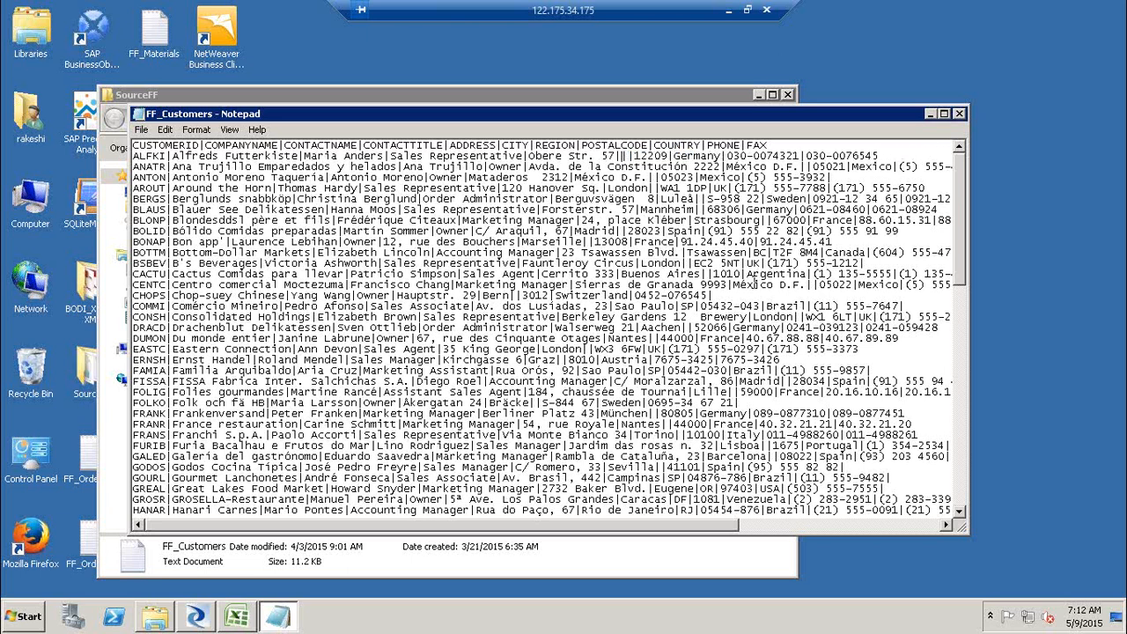
text(NYC|)
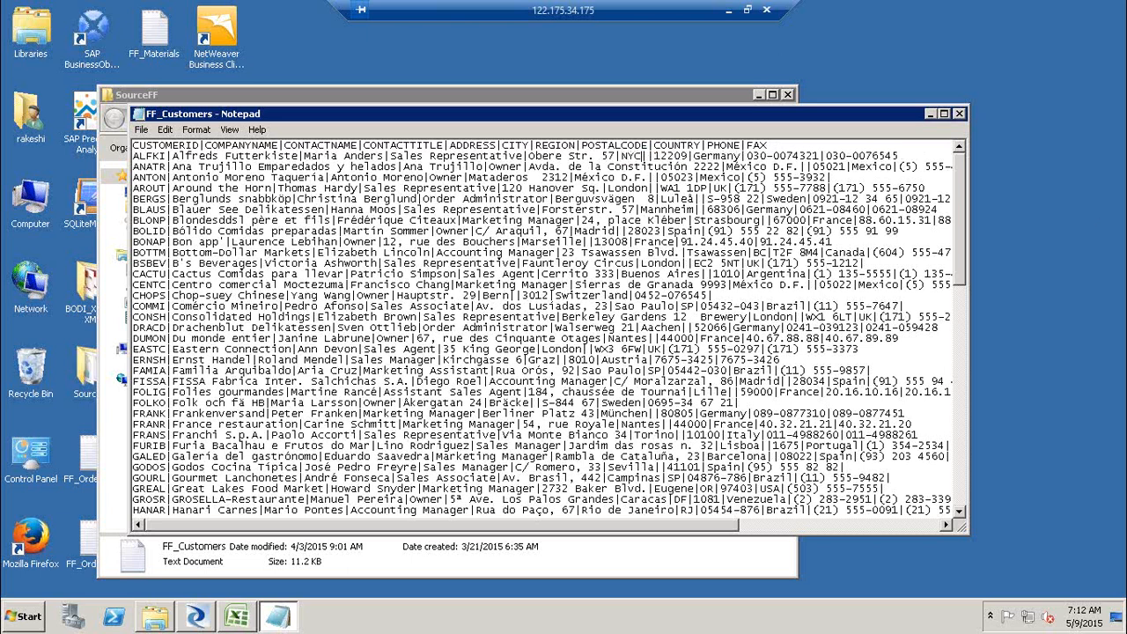
click(958, 114)
click(537, 320)
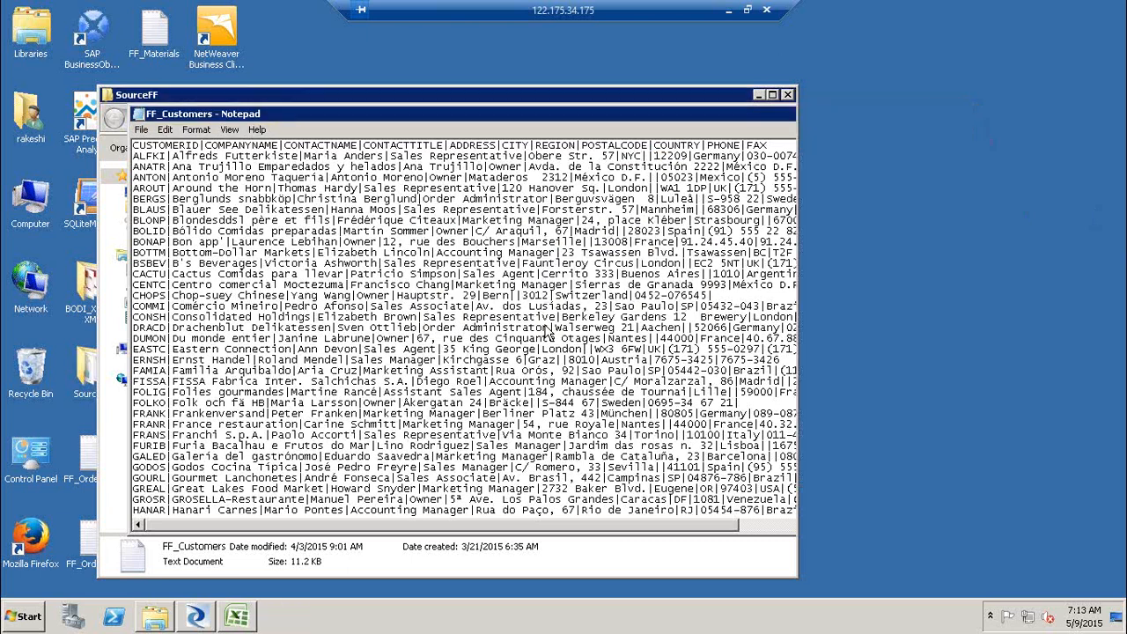
click(788, 95)
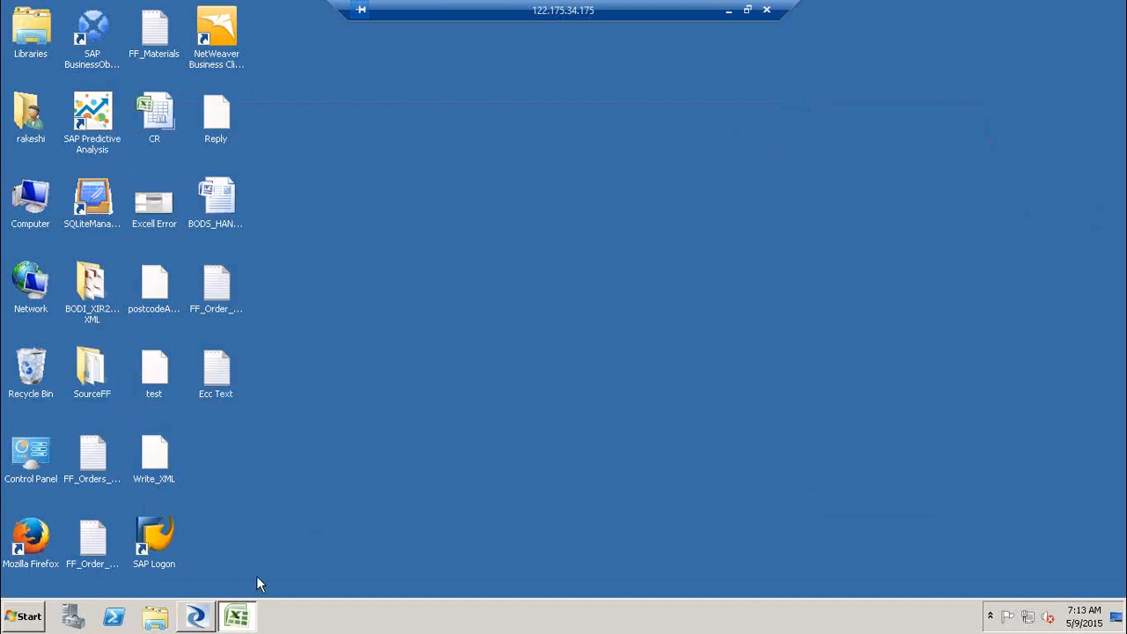
- Execute Job_HP again with the default execution settings
click(199, 616)
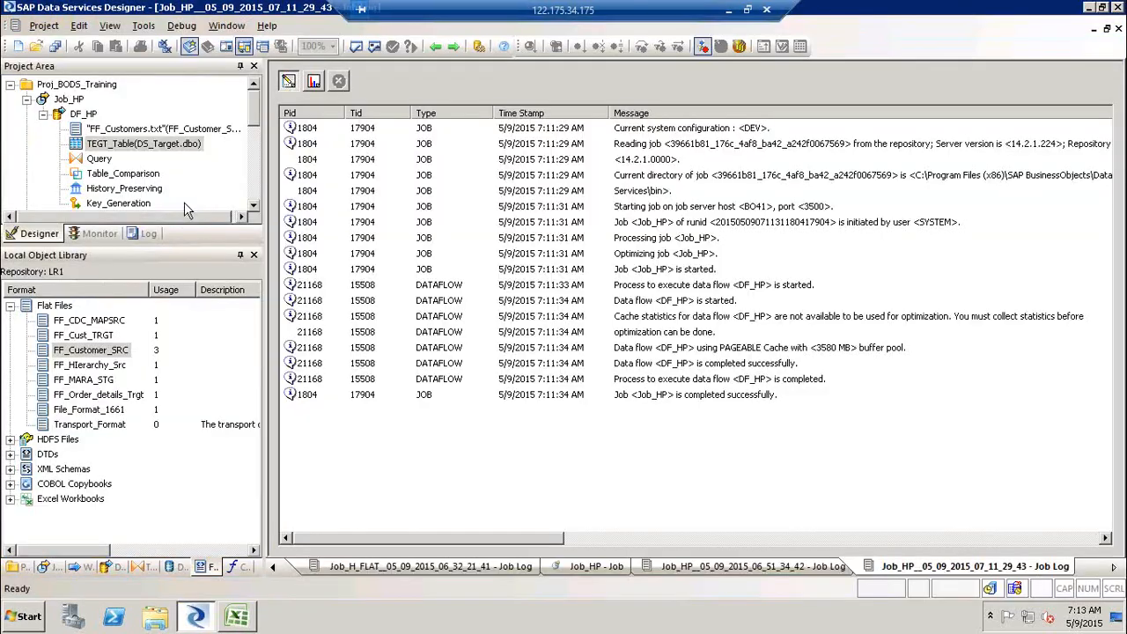
click(67, 99)
right_click(68, 100)
click(82, 109)
key(Return)
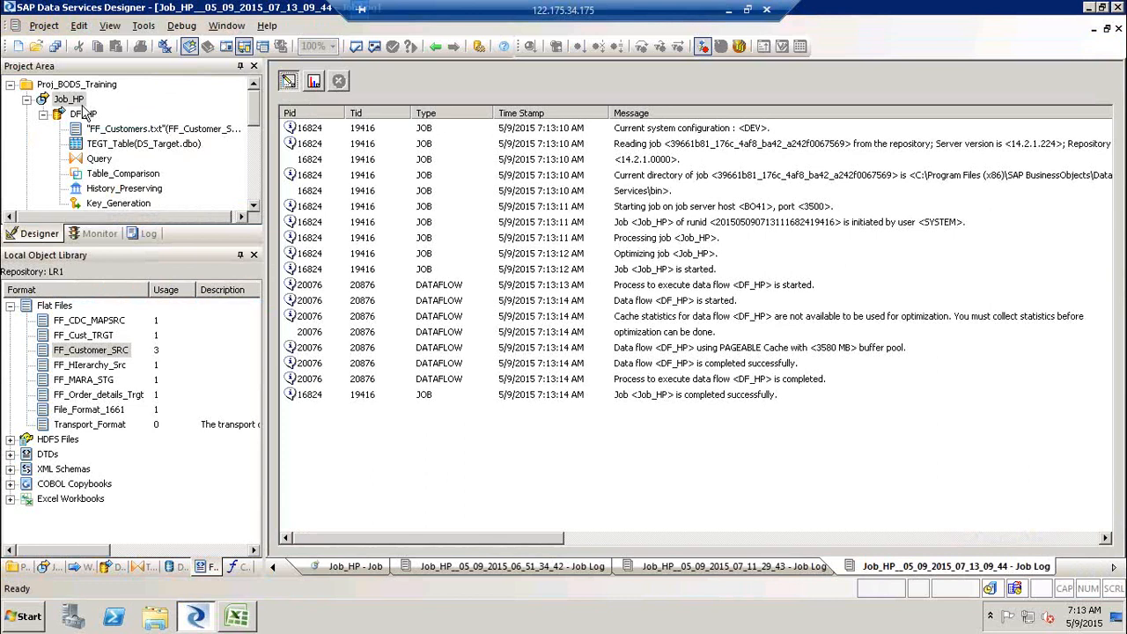
- Open DF_HP, view TEGT_Table's ALFKI rows and scroll across to their history columns, then close the data view
click(83, 112)
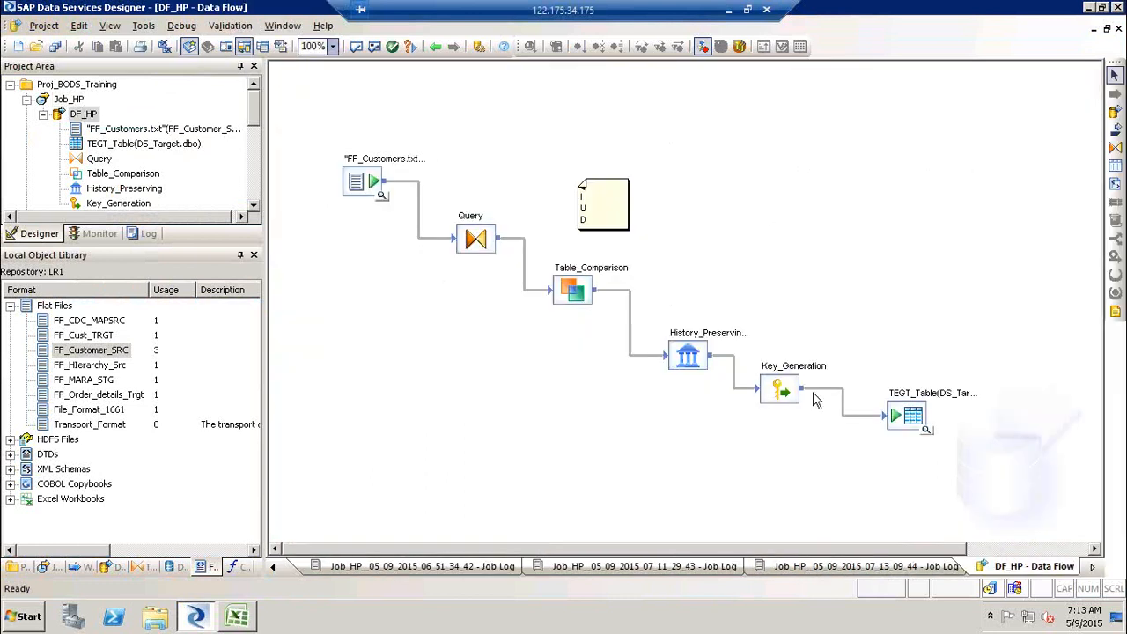
click(927, 429)
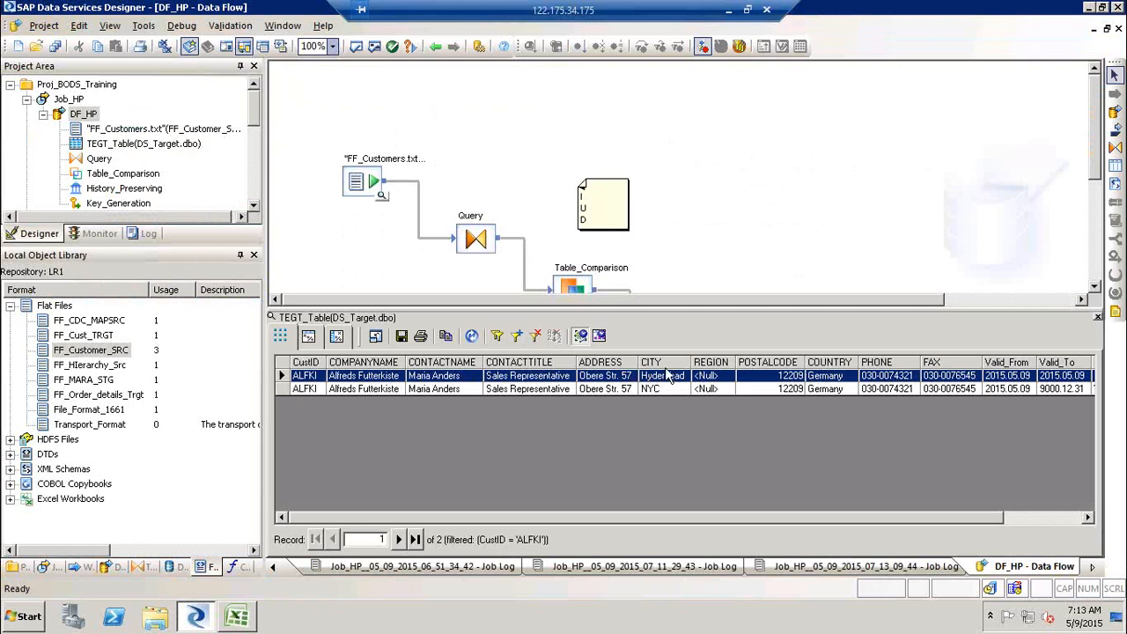
click(1077, 519)
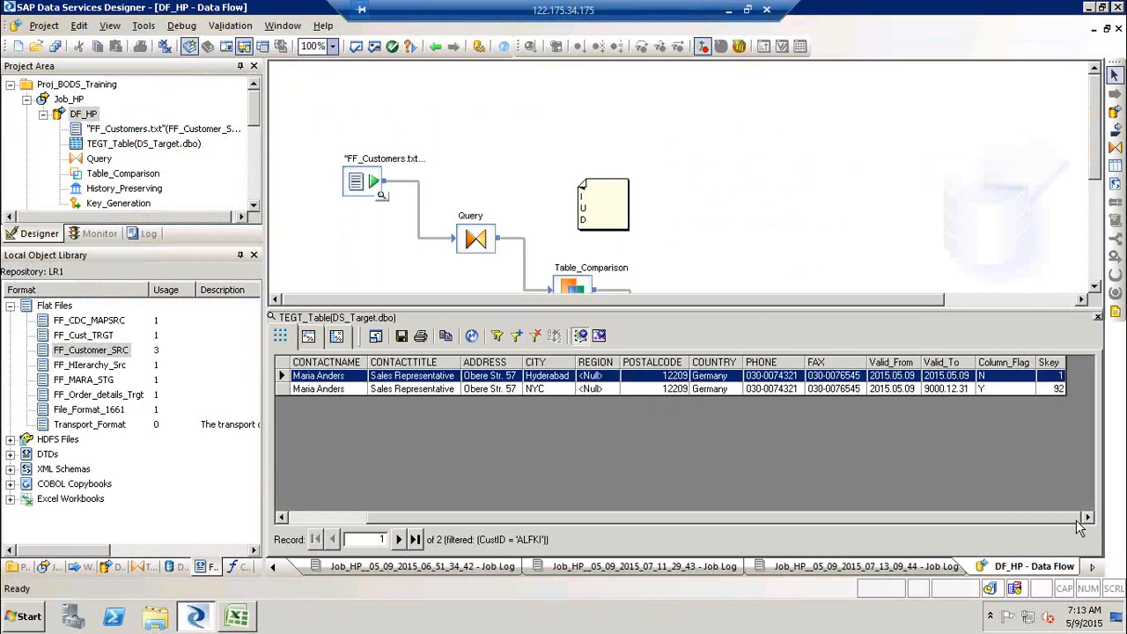
click(1007, 389)
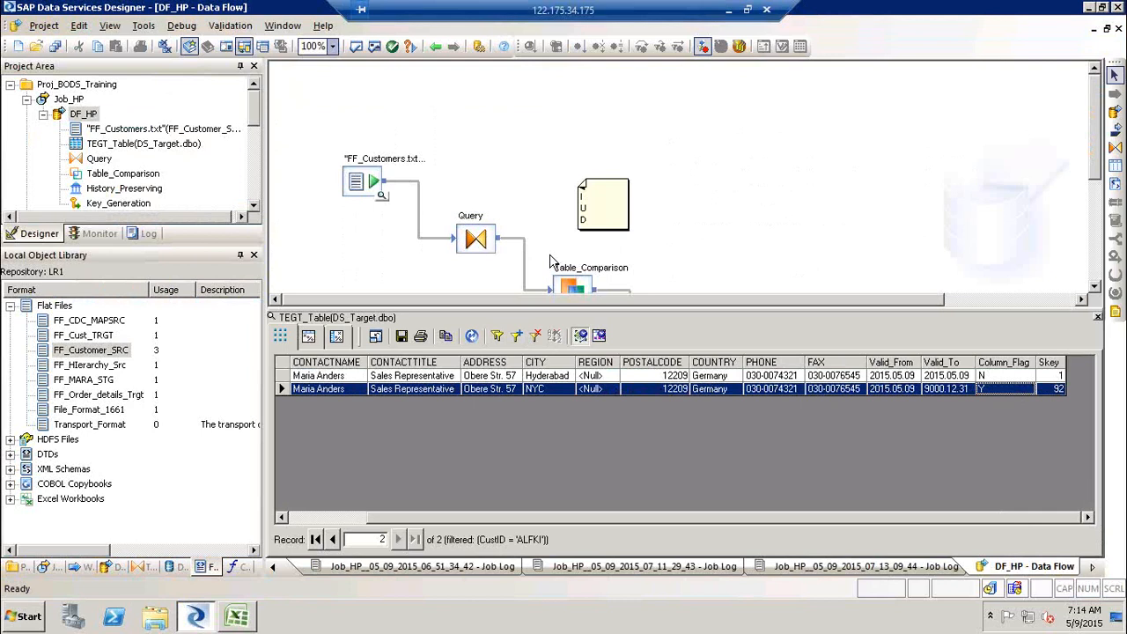
click(1114, 312)
click(1097, 318)
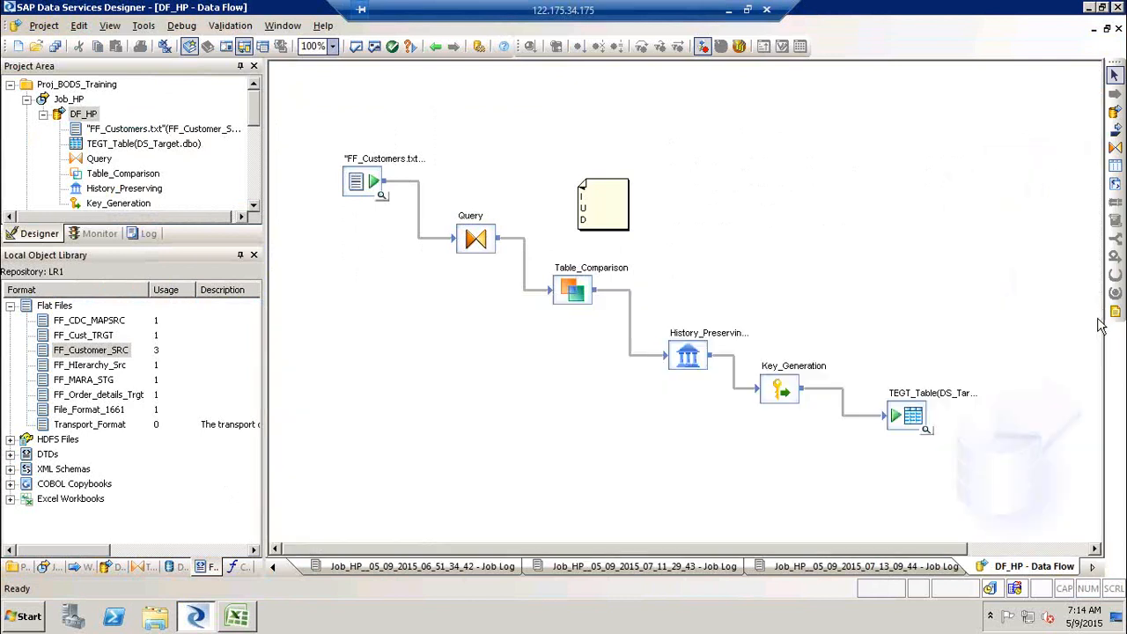
drag(310, 123, 977, 492)
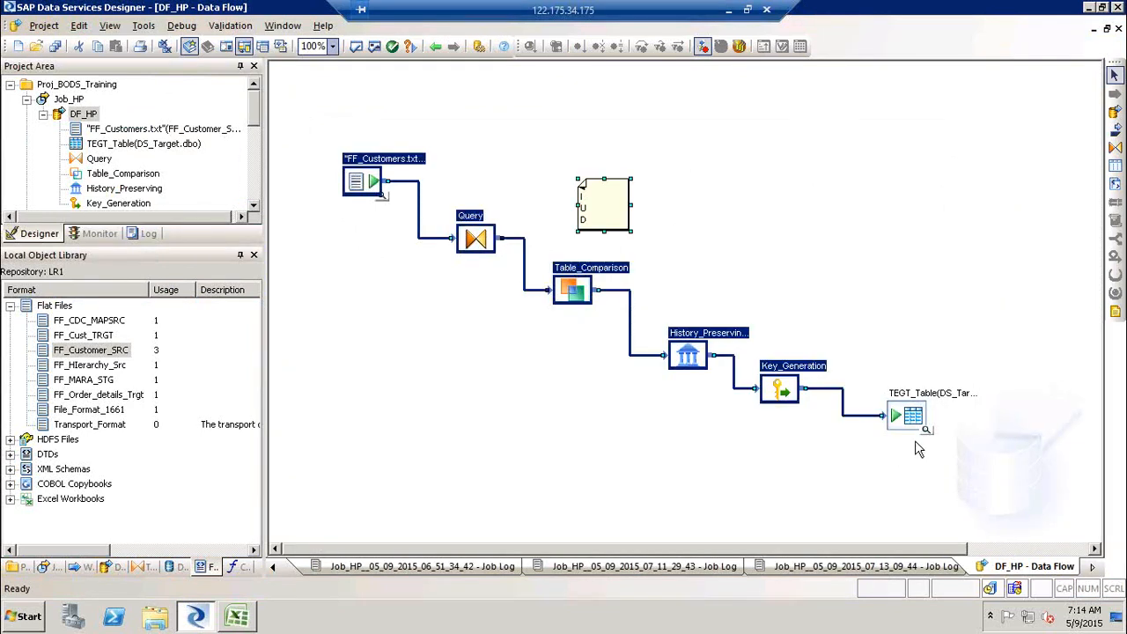
ctrl+click(911, 417)
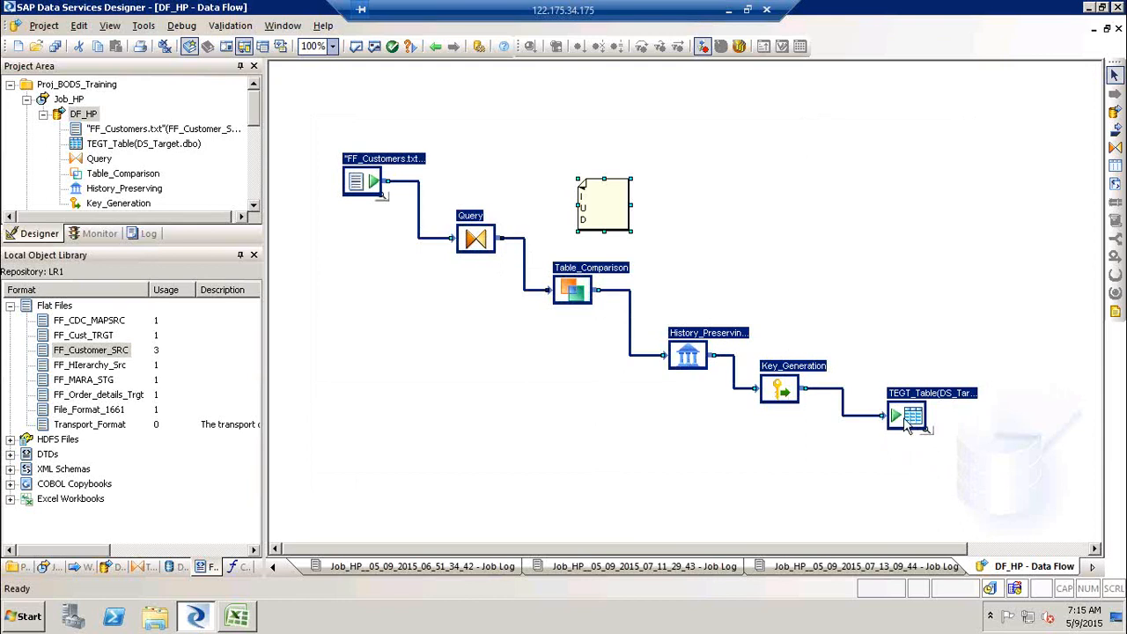
click(598, 476)
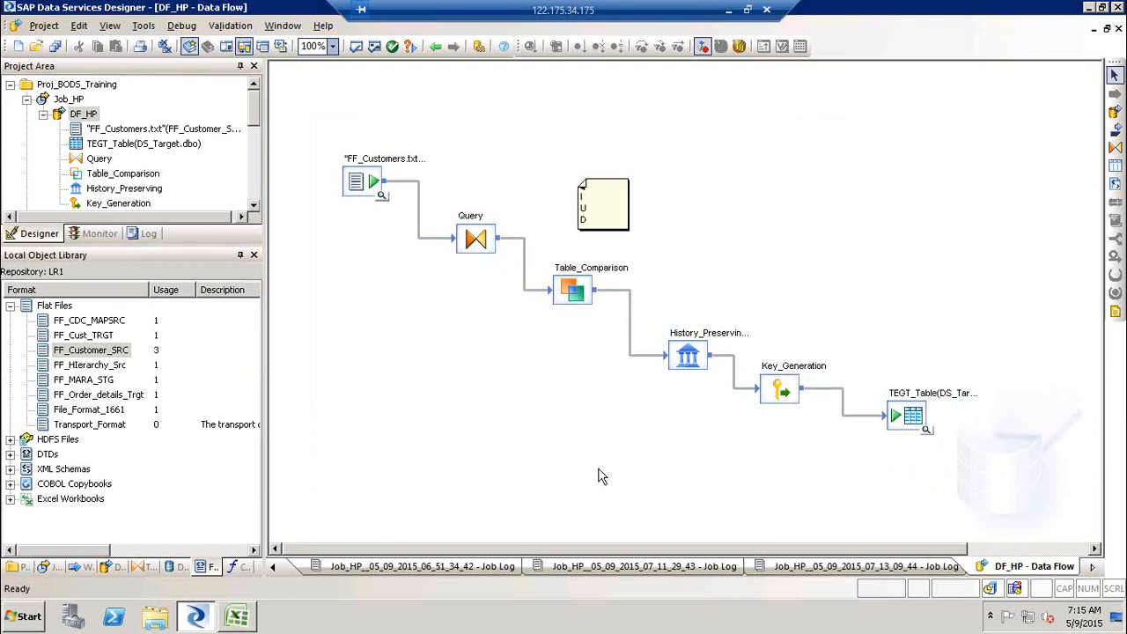
- Browse the transform categories in the local object library, expanding Data Quality
click(137, 568)
click(254, 314)
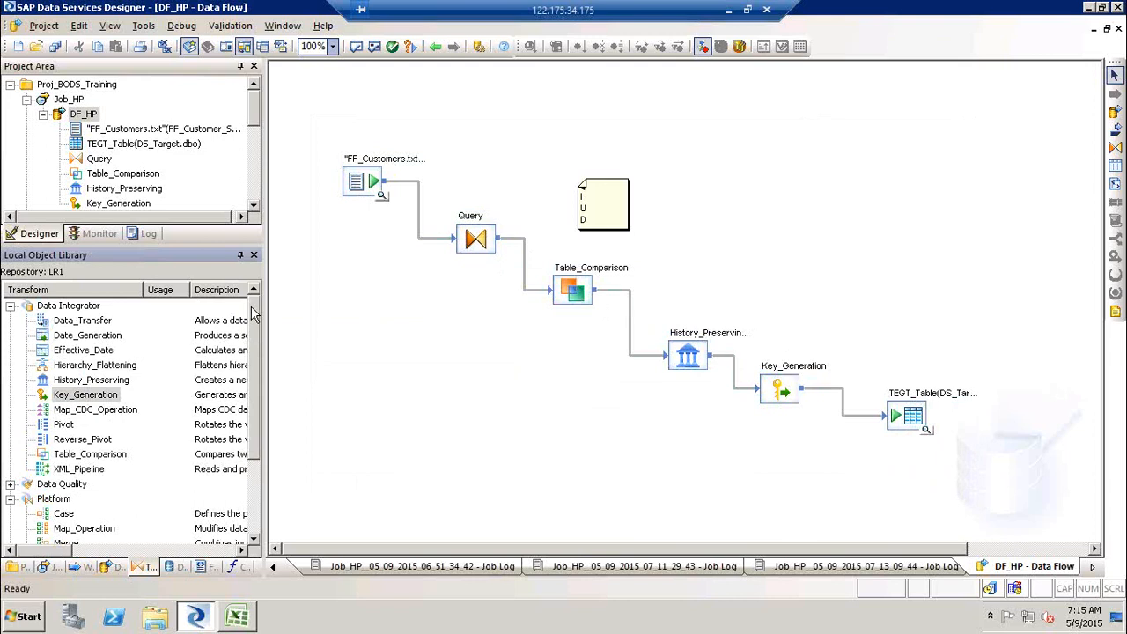
click(11, 307)
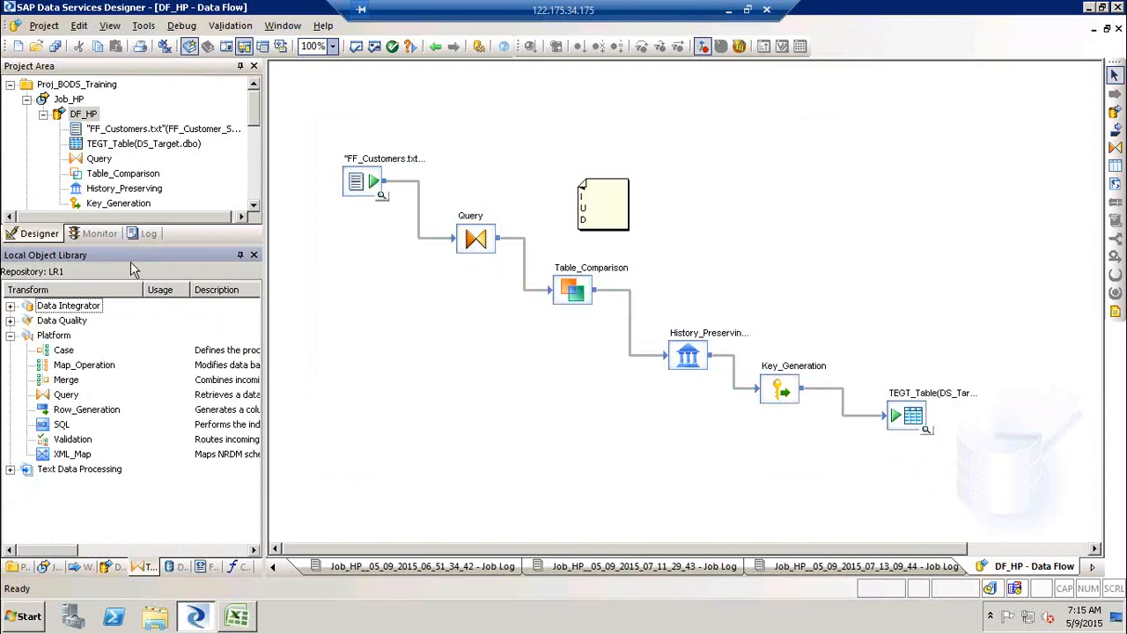
click(11, 335)
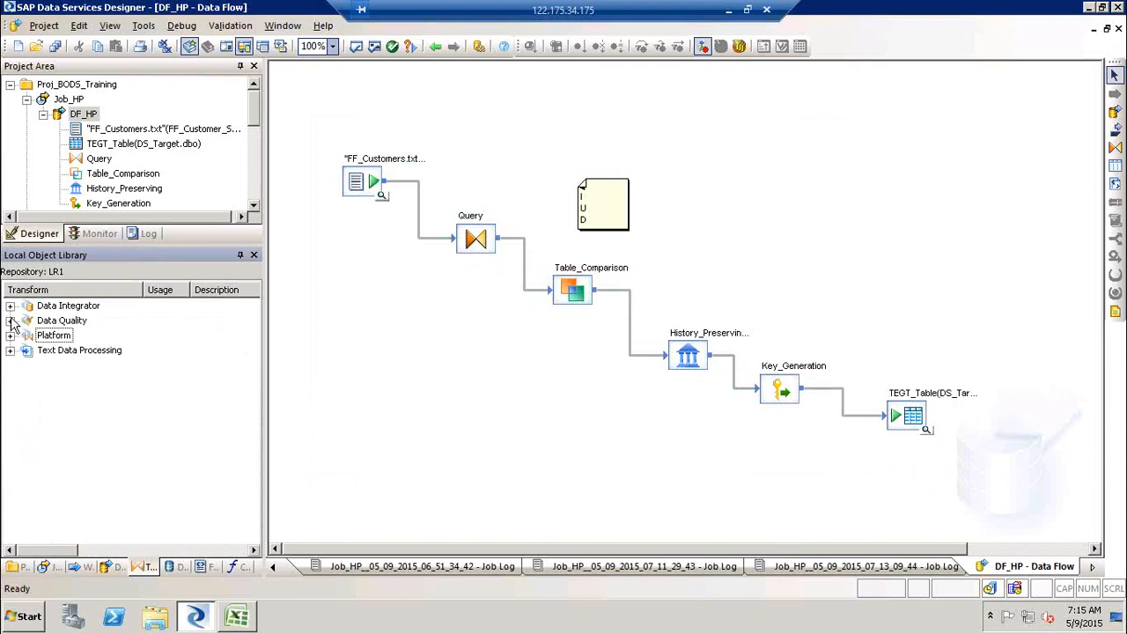
click(10, 321)
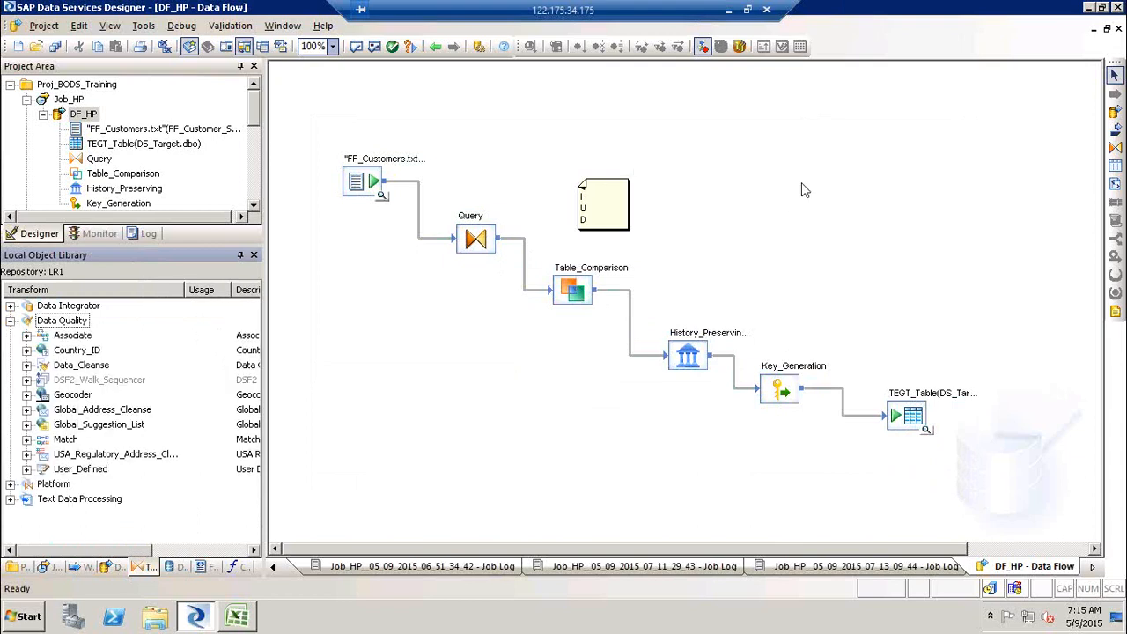
click(1058, 29)
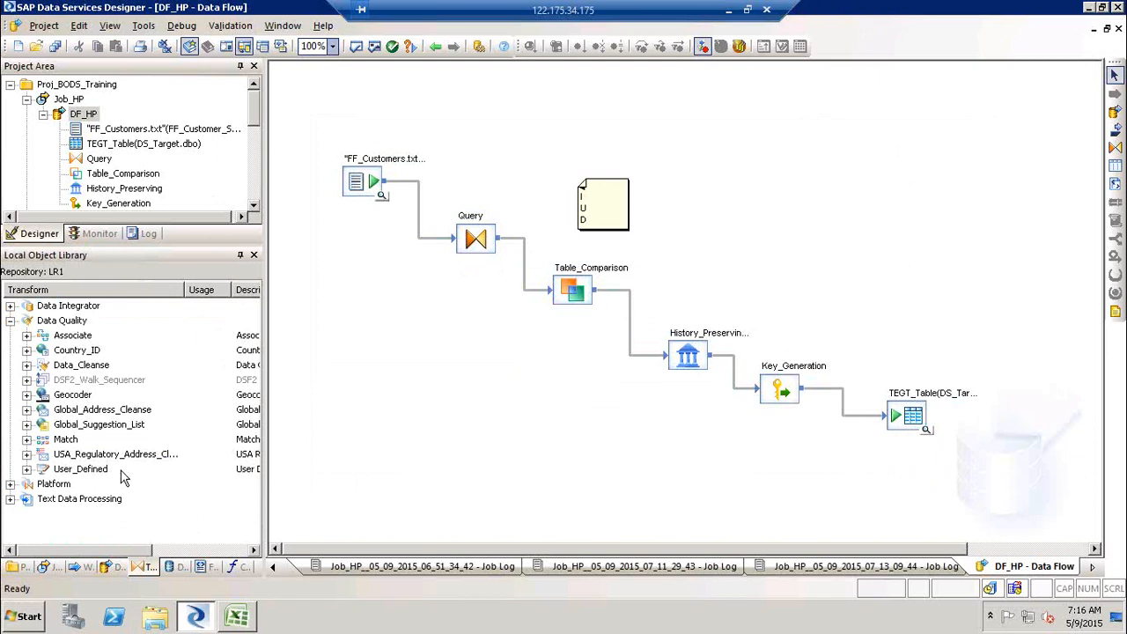
- Move the TEGT_Table target icon slightly lower on the data flow canvas
mouse_move(317, 120)
mouse_down()
mouse_move(943, 534)
mouse_move(1008, 543)
mouse_up()
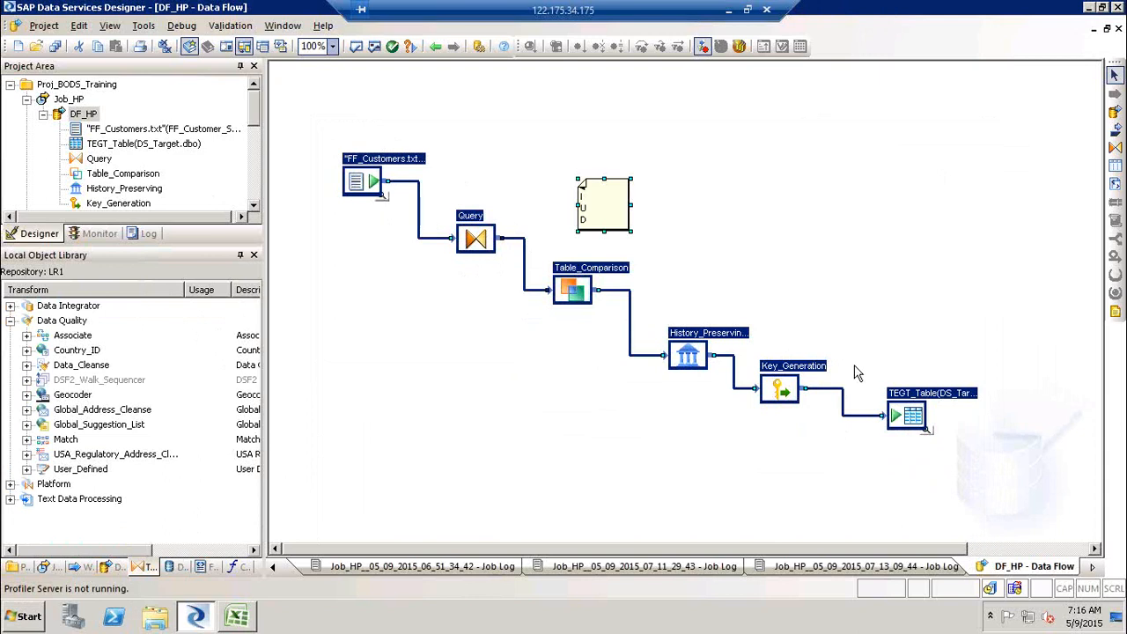
click(889, 466)
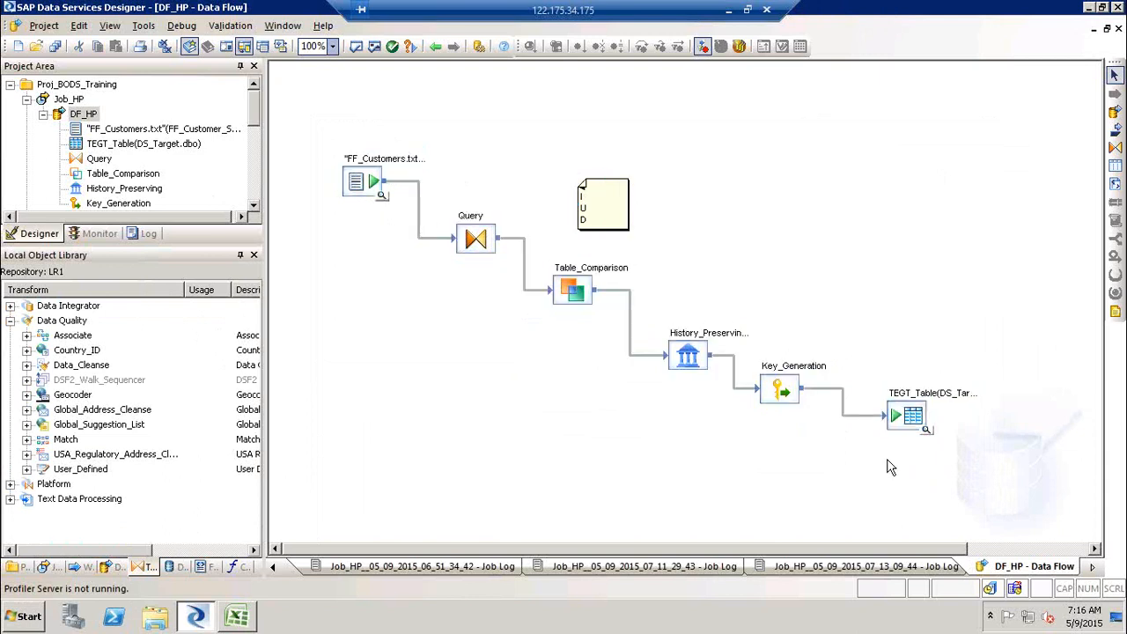
drag(912, 429, 903, 448)
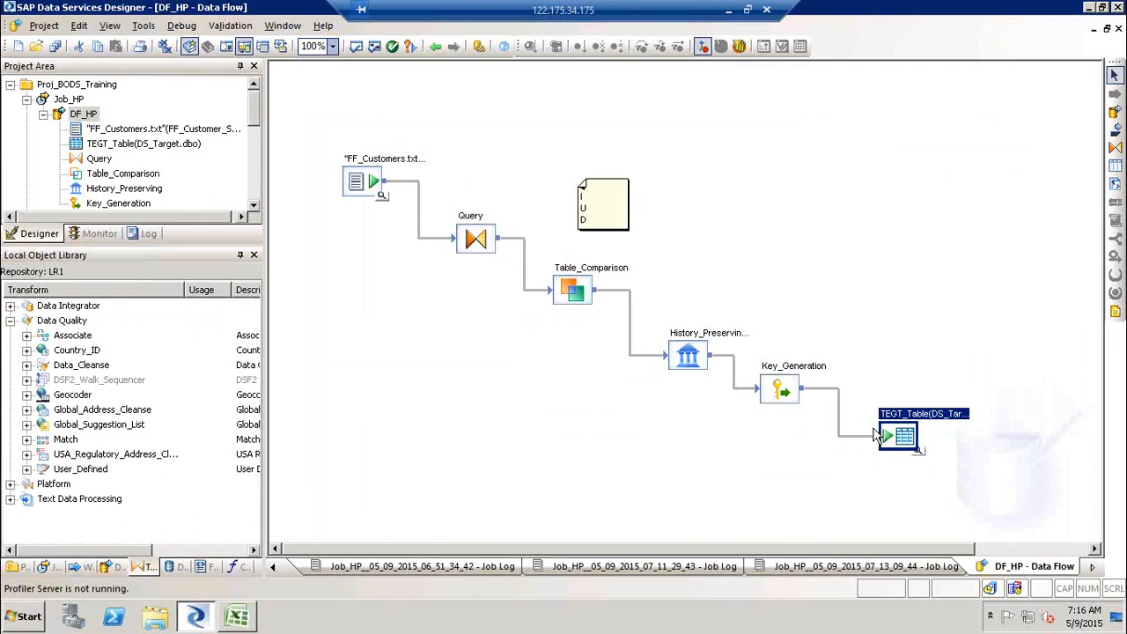
- Select the source file, Table_Comparison and TEGT_Table objects, then highlight the Map_Operation transform under Platform
click(368, 192)
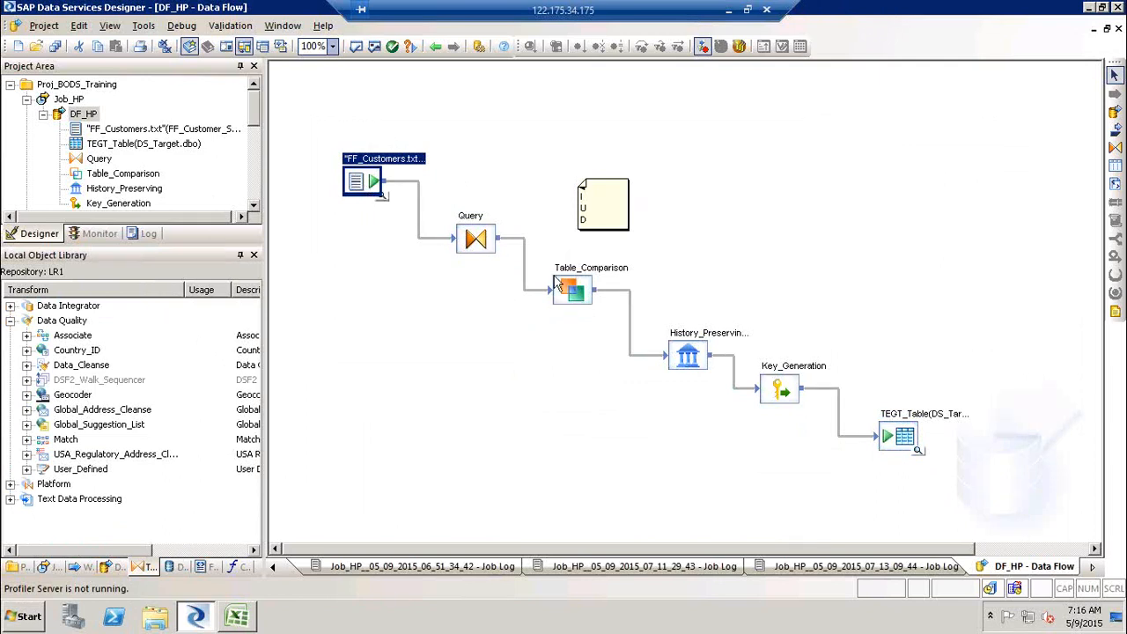
ctrl+click(578, 305)
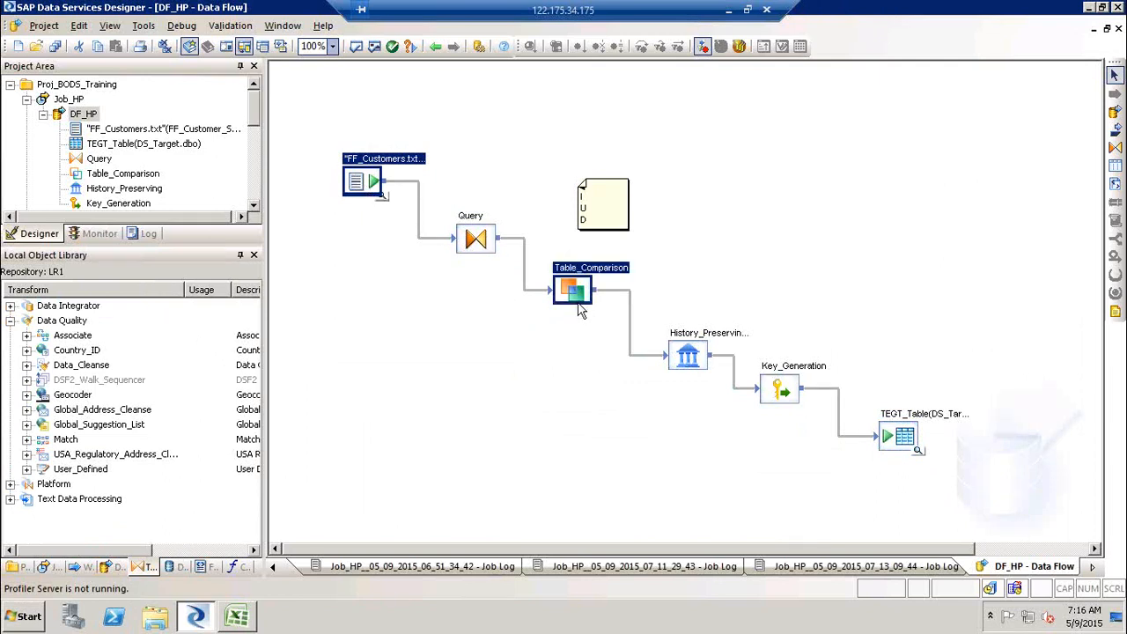
ctrl+click(911, 449)
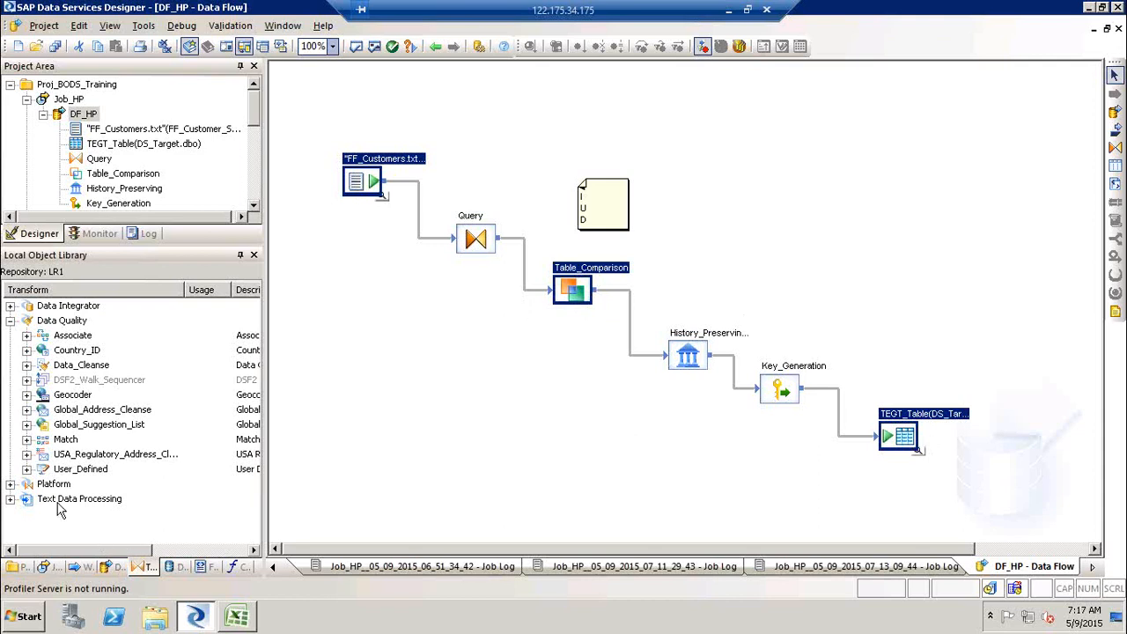
click(9, 483)
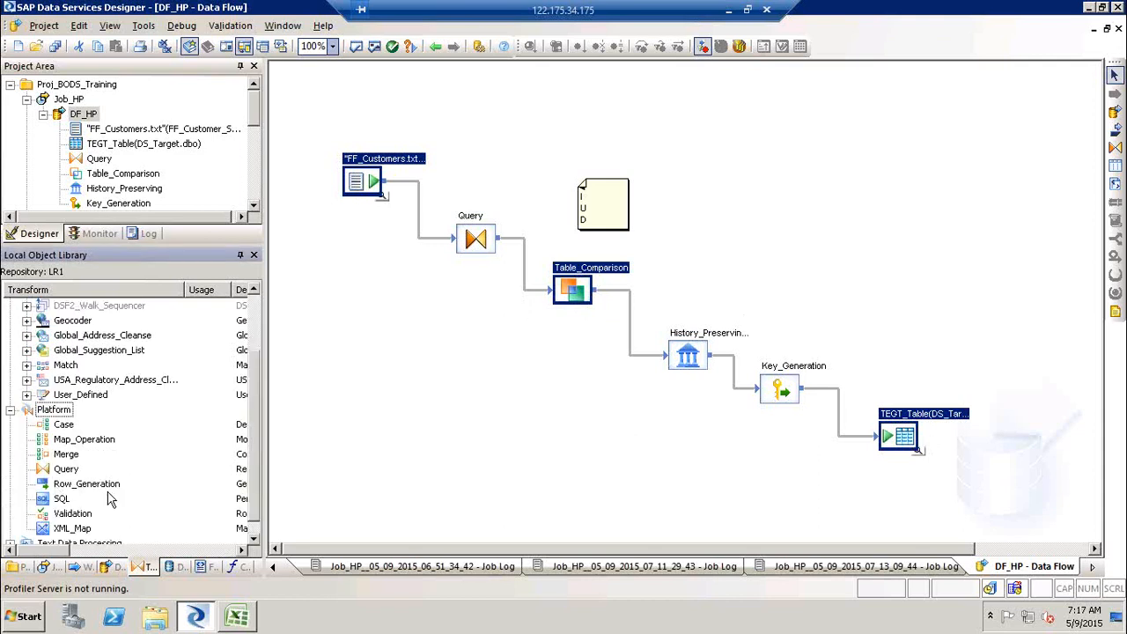
click(99, 445)
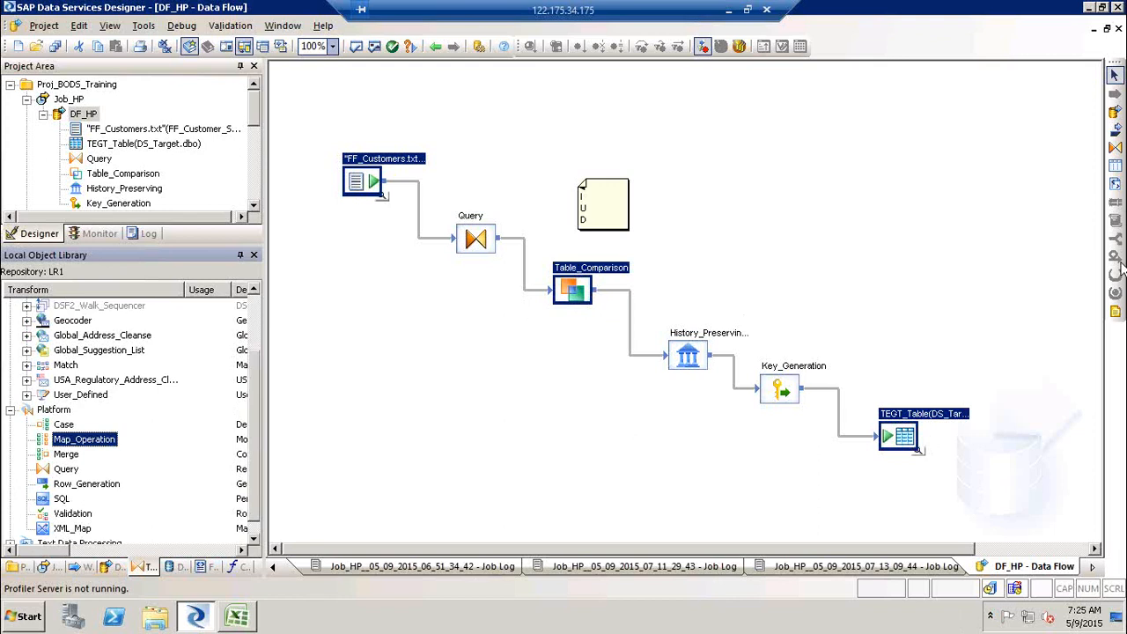
- Delete the I/U/D note from the data flow canvas
click(620, 215)
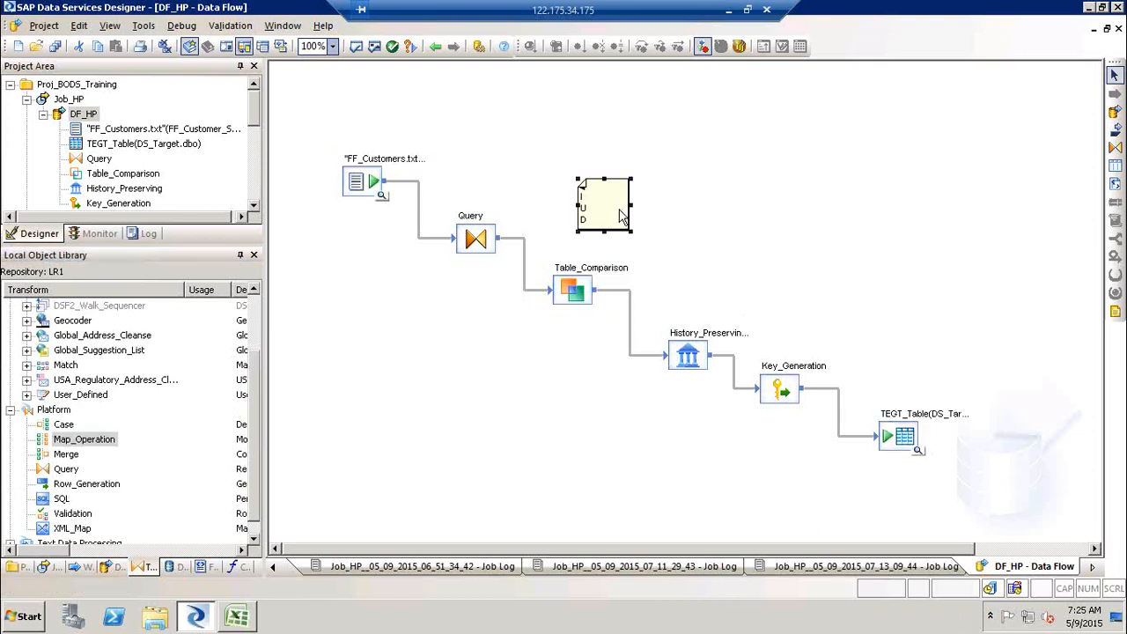
key(Delete)
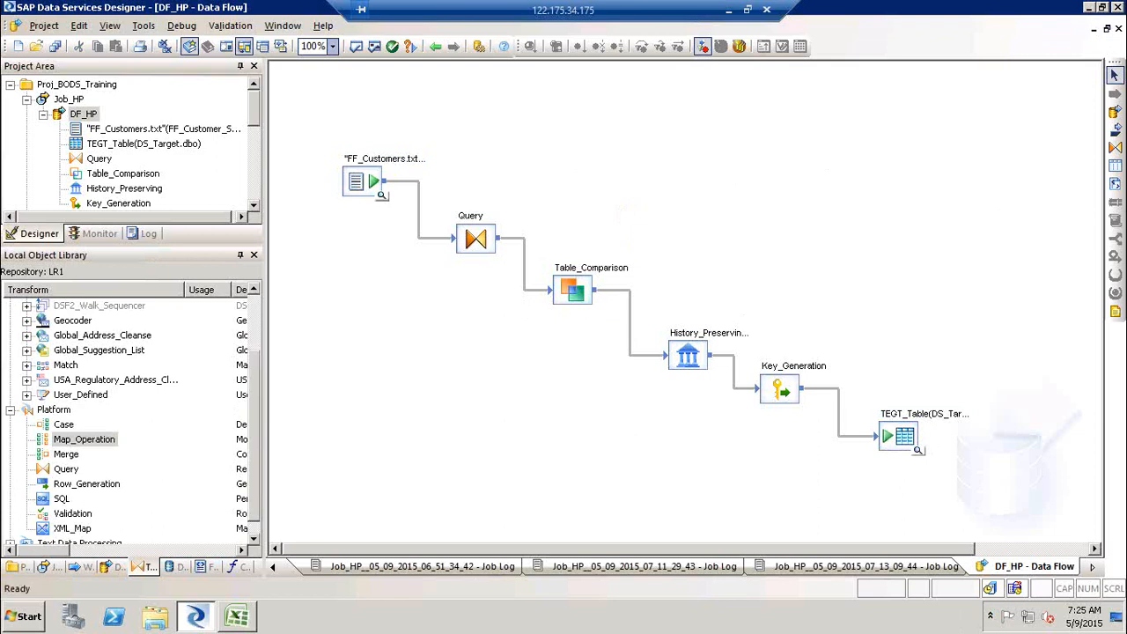
scroll(1122, 213, right, 1)
scroll(1122, 213, right, 1)
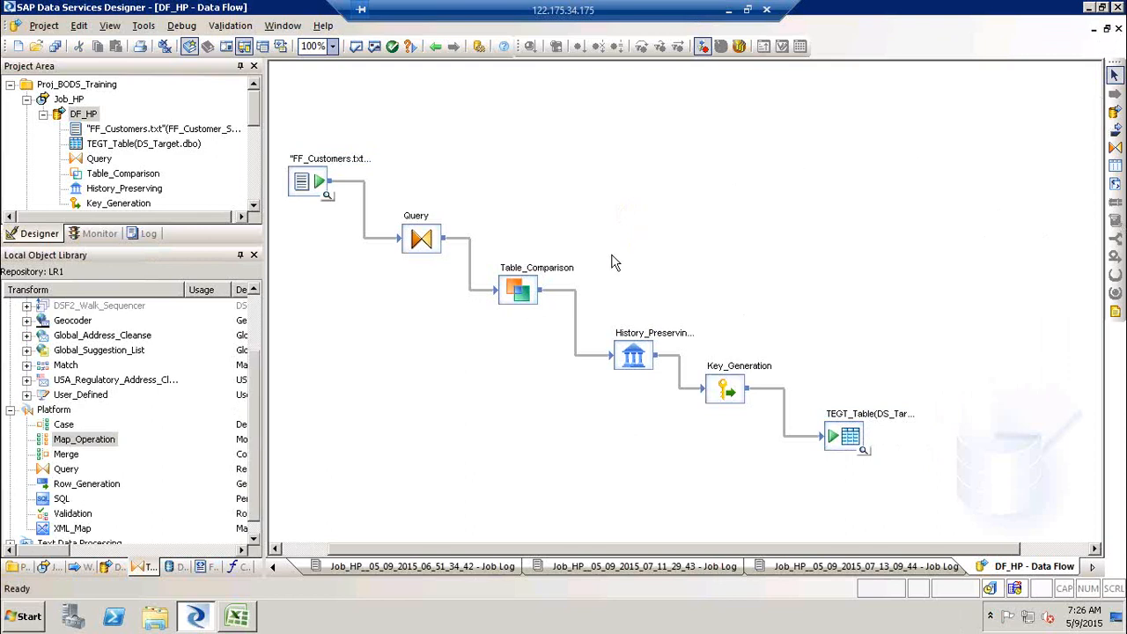
drag(207, 245, 207, 370)
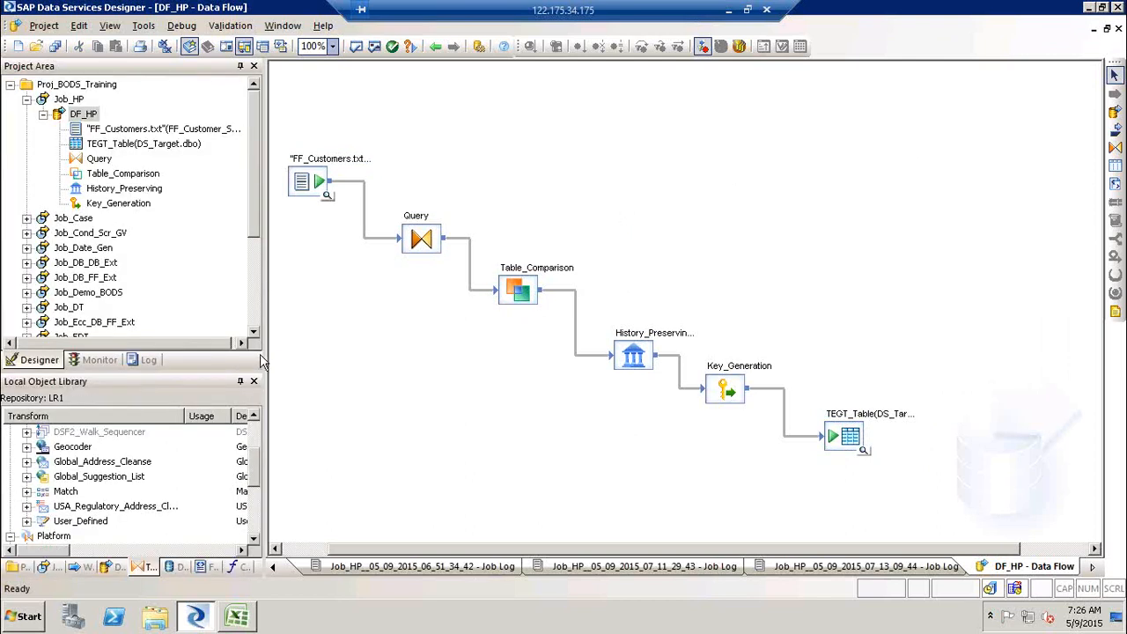
drag(220, 370, 211, 243)
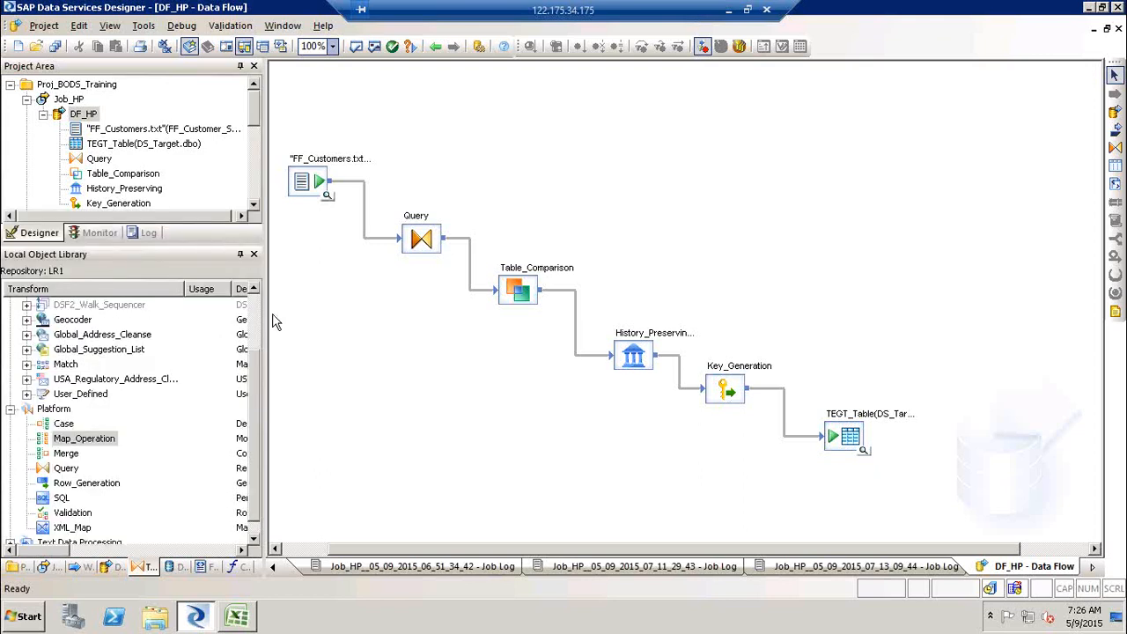
- Browse the Data Quality transforms in the object library, expanding Match and selecting Base_Match
scroll(260, 313, up, 2)
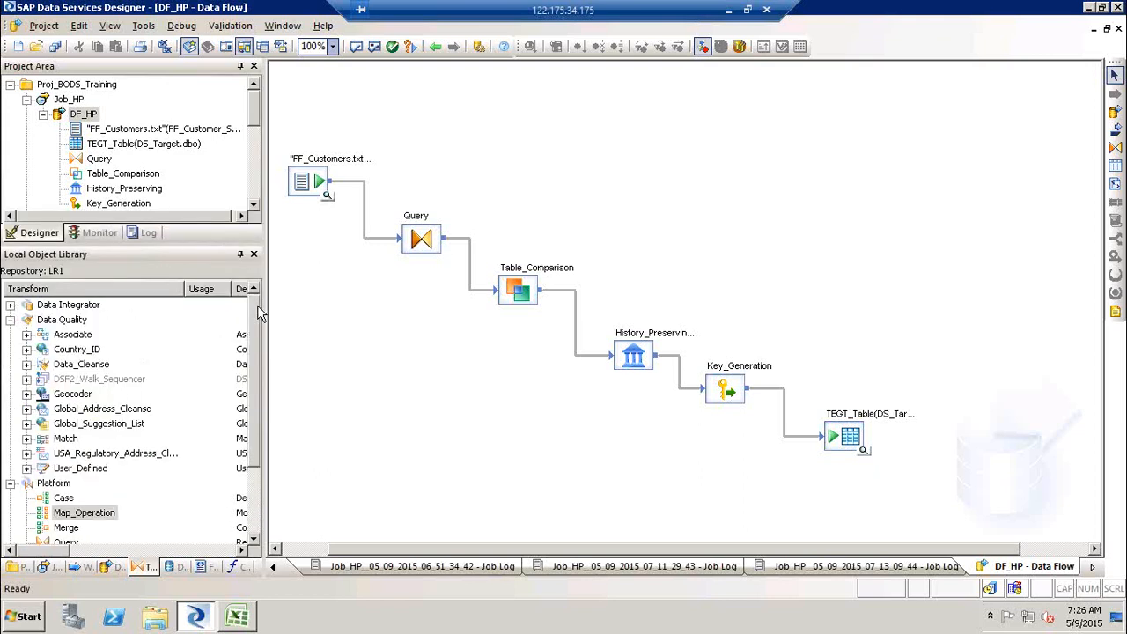
click(11, 320)
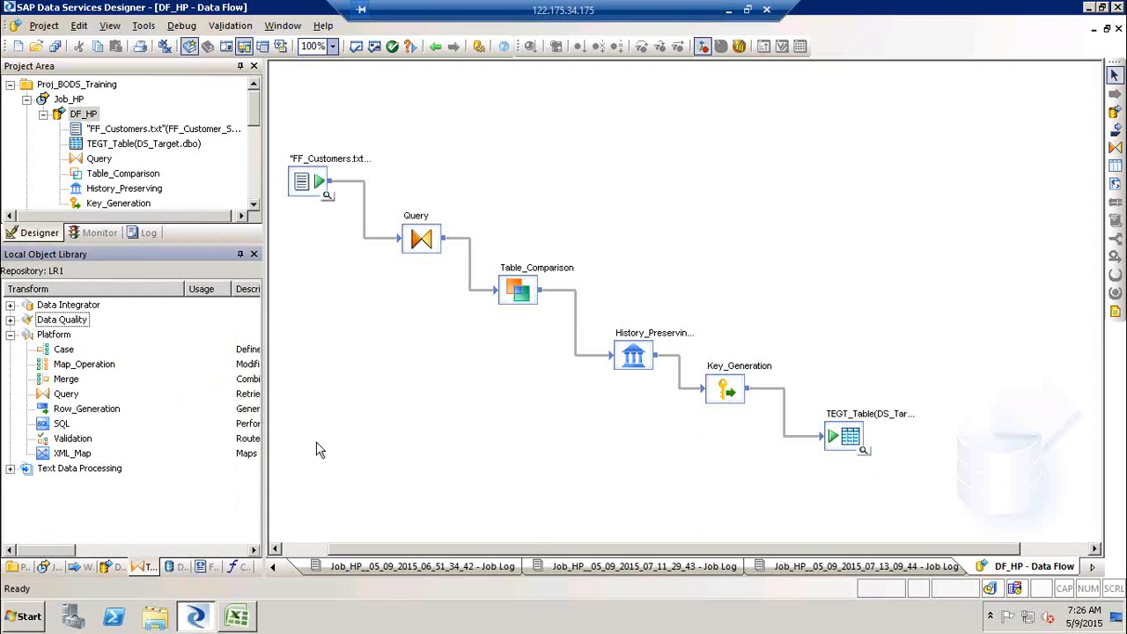
click(10, 334)
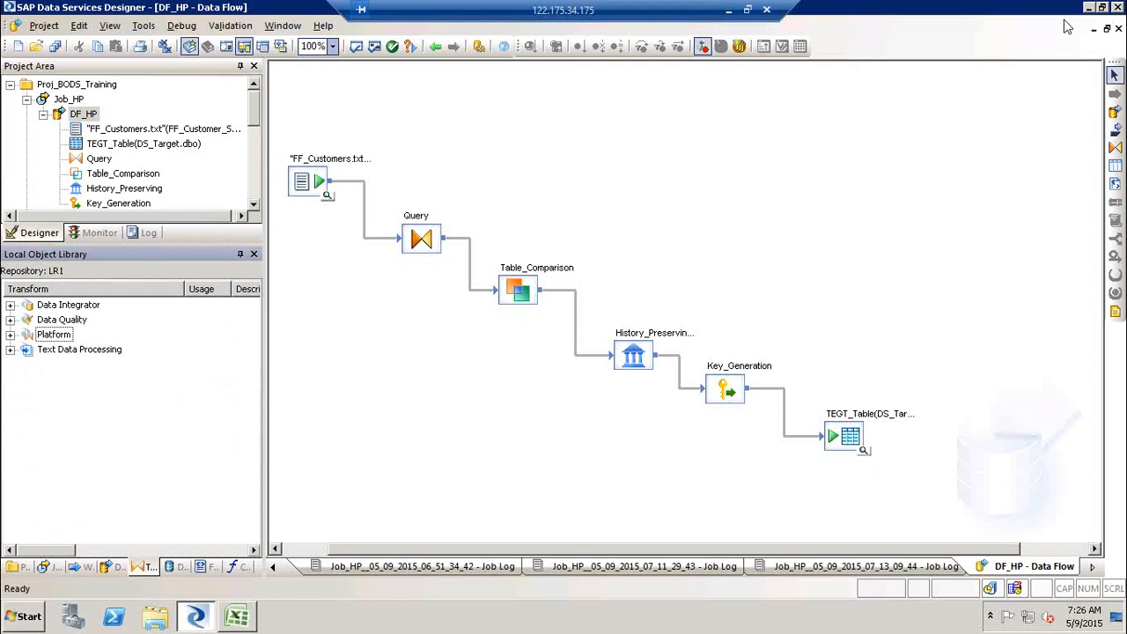
click(746, 272)
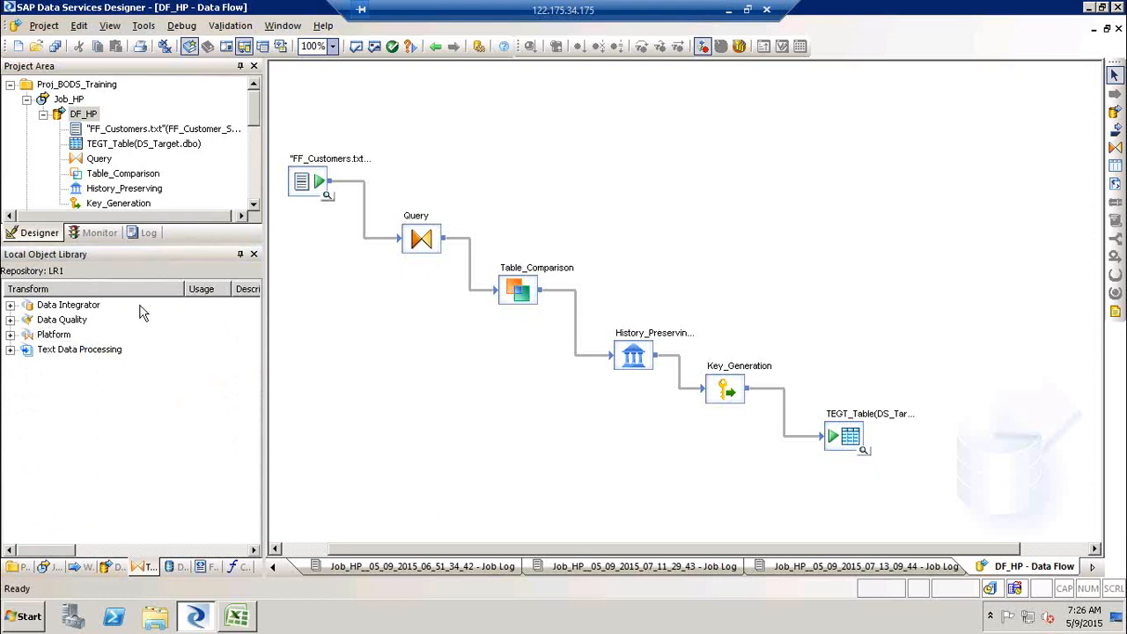
click(10, 335)
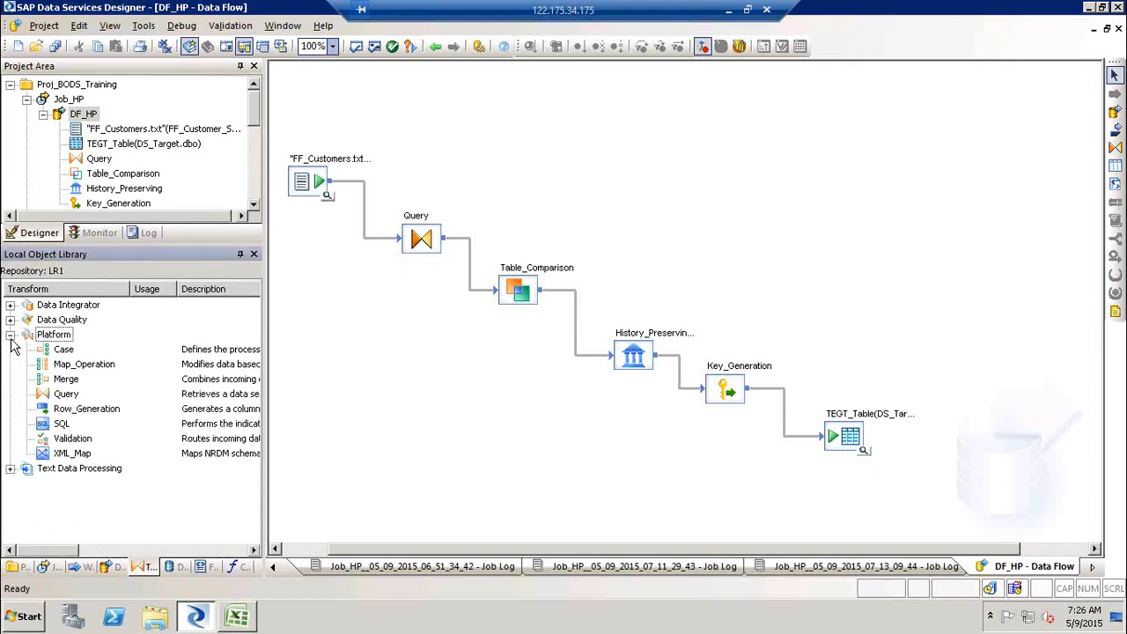
click(10, 336)
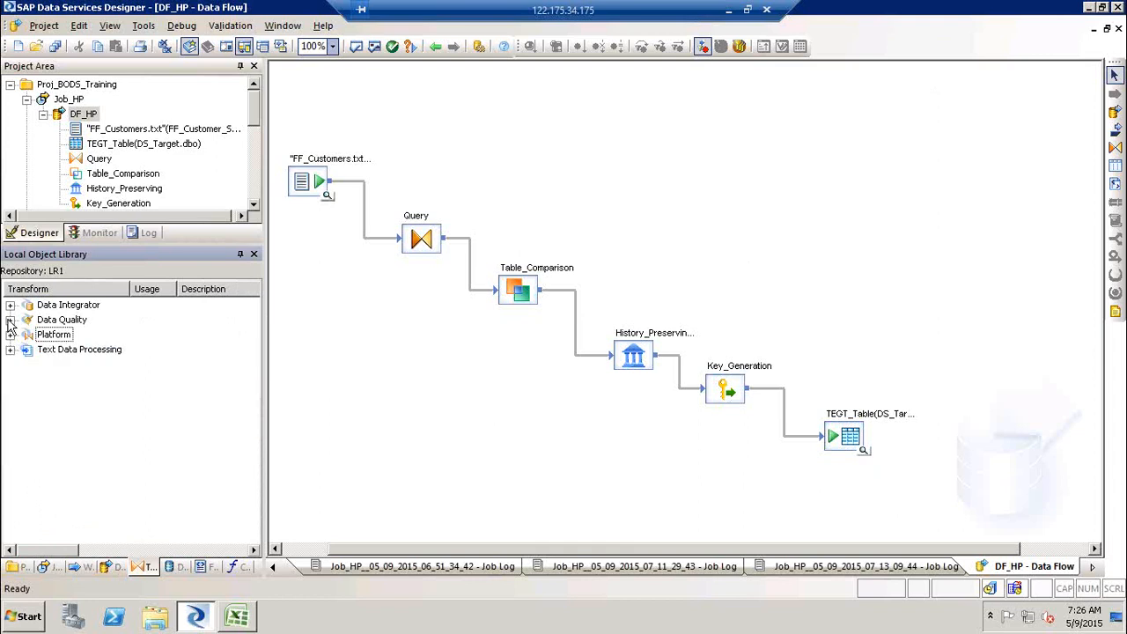
click(10, 320)
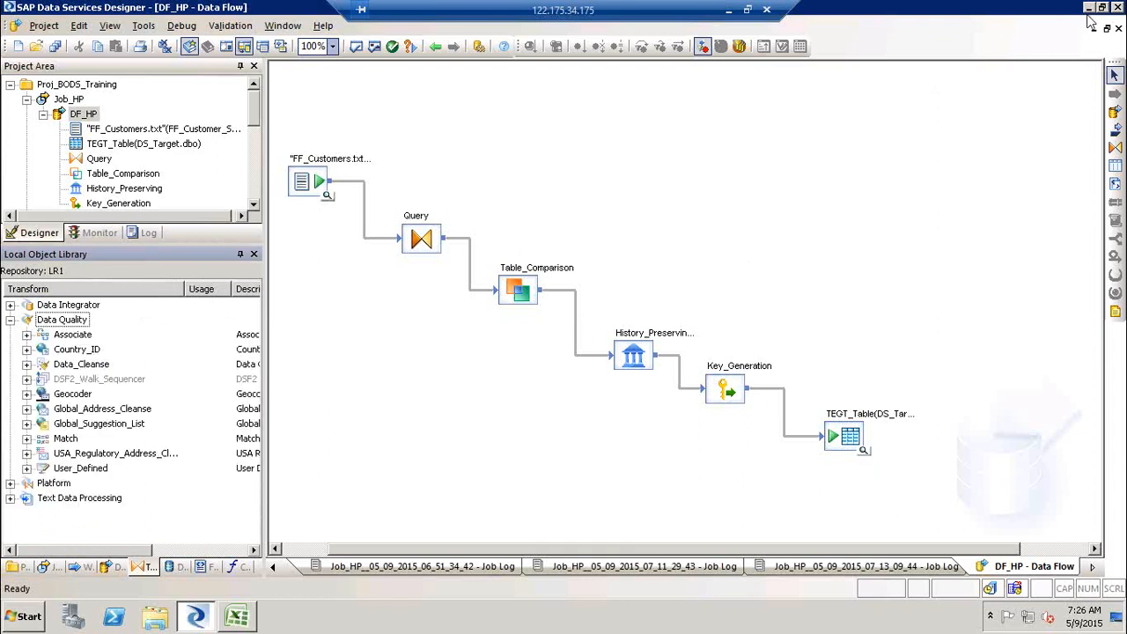
click(931, 205)
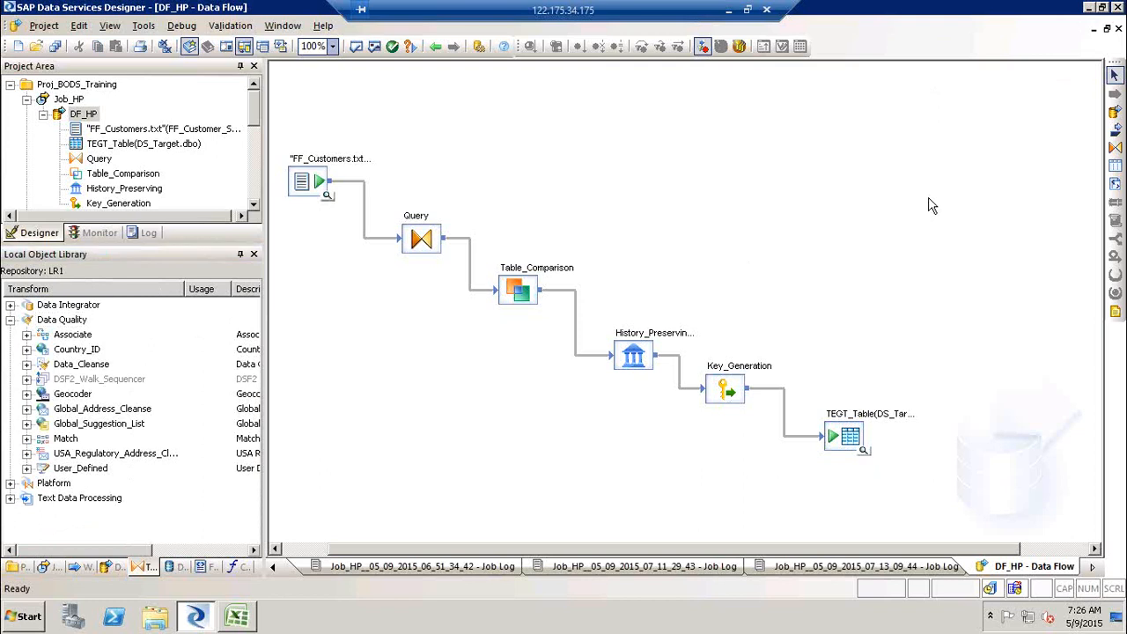
click(64, 320)
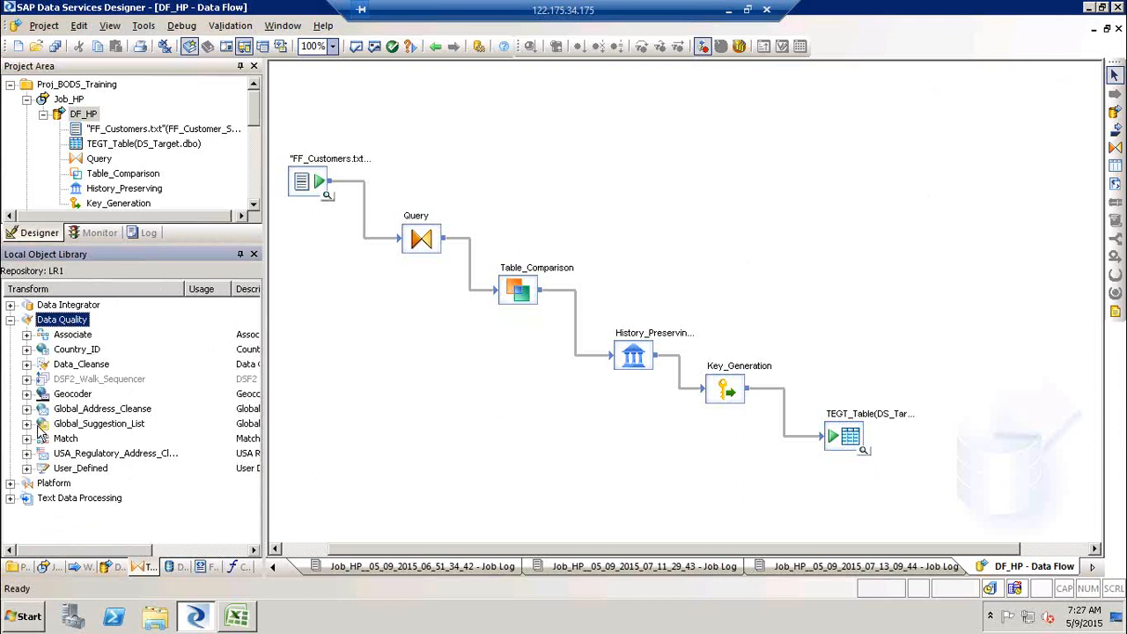
click(26, 439)
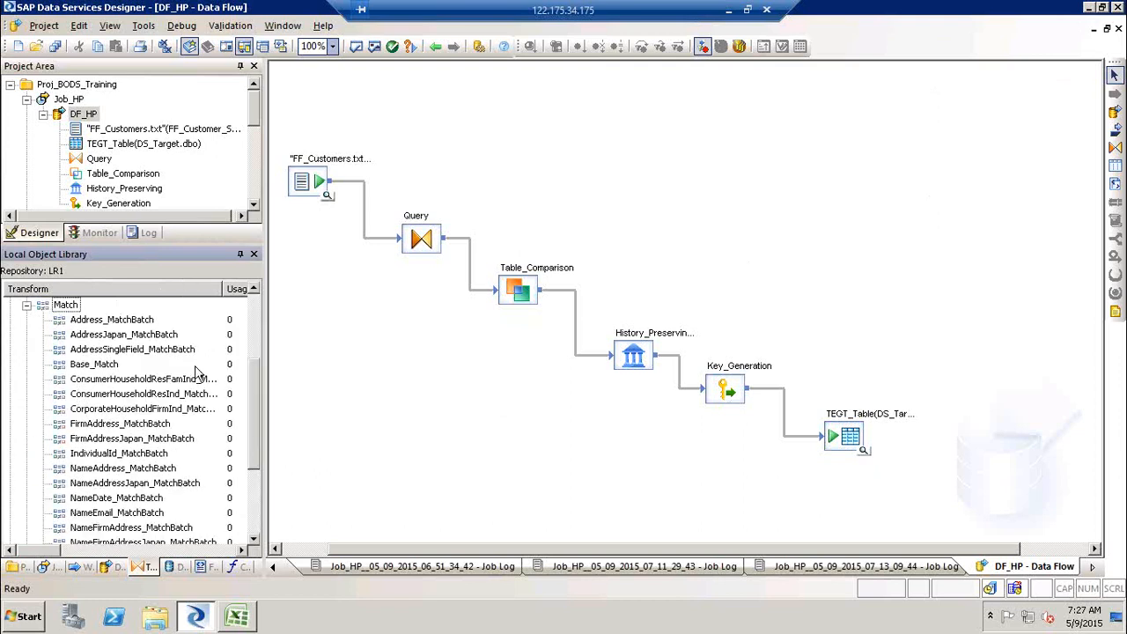
click(102, 368)
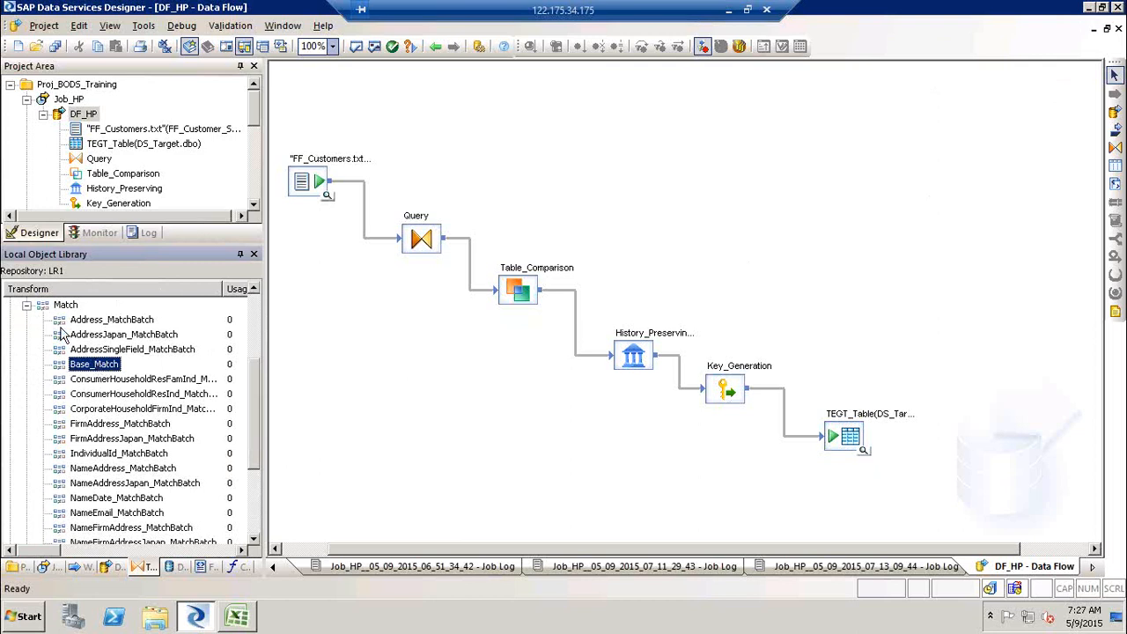
click(26, 305)
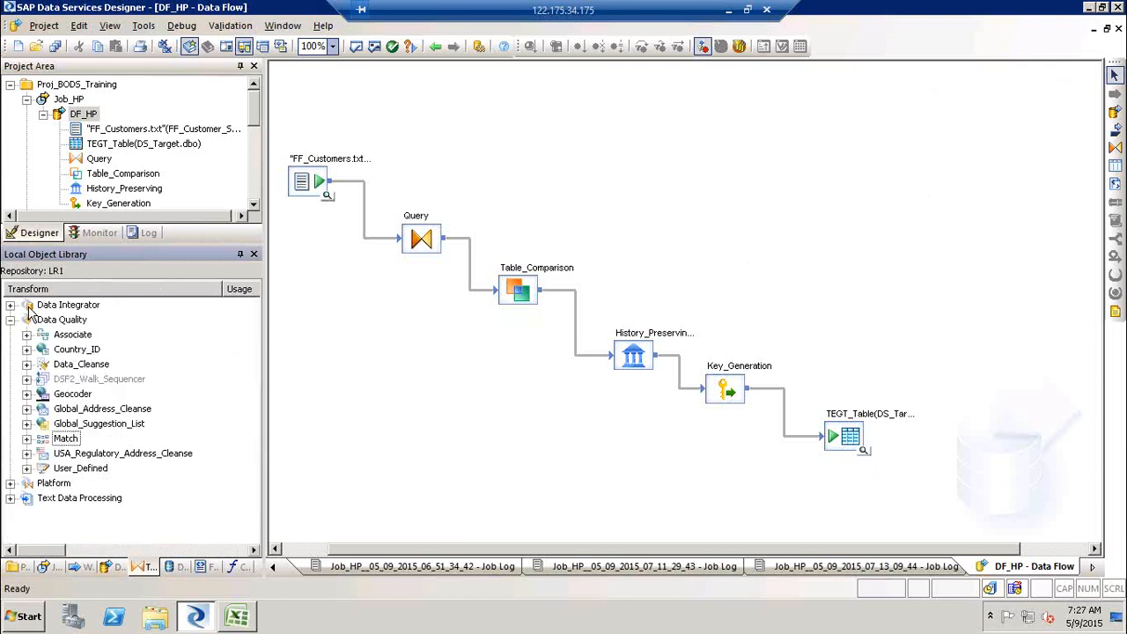
click(65, 439)
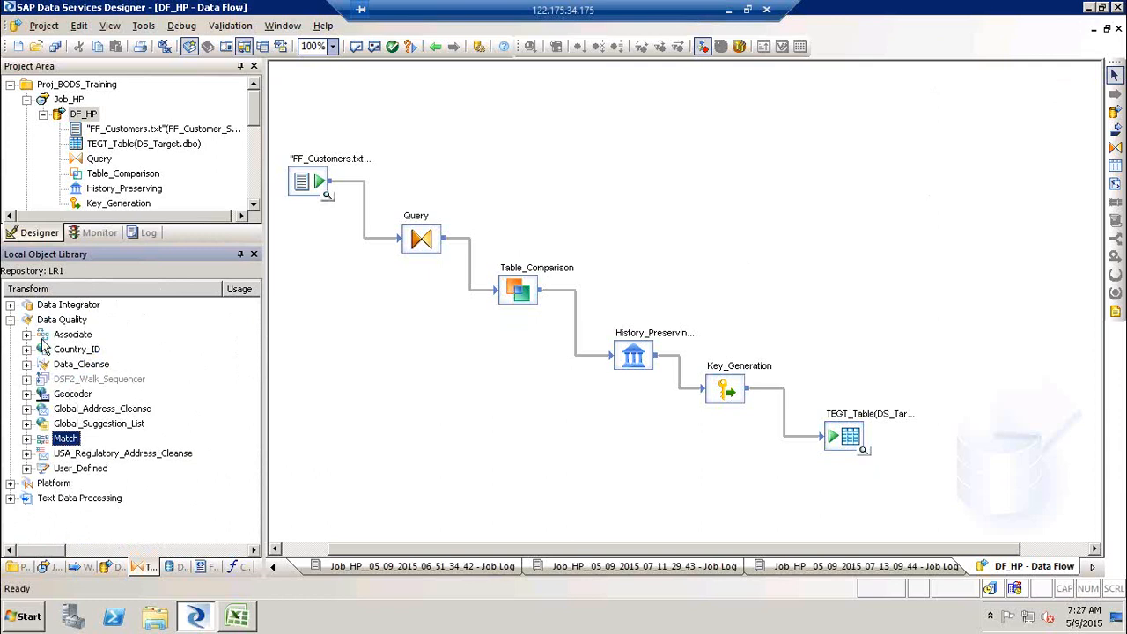
click(11, 321)
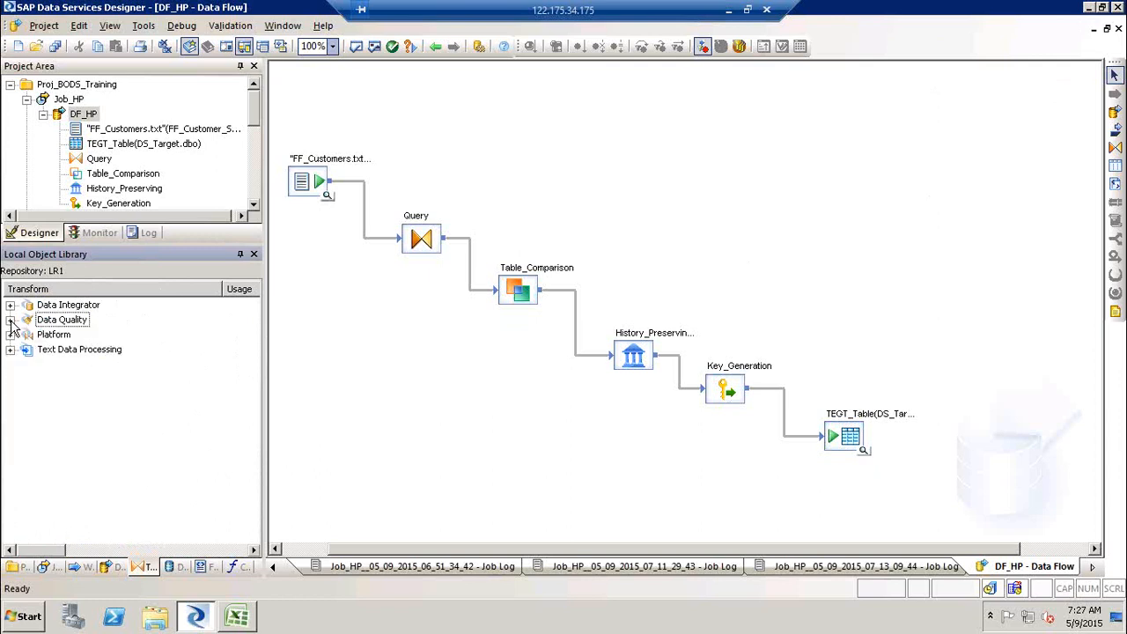
- Create a new job named Job_Match in the Proj_BODS_Training project
click(43, 114)
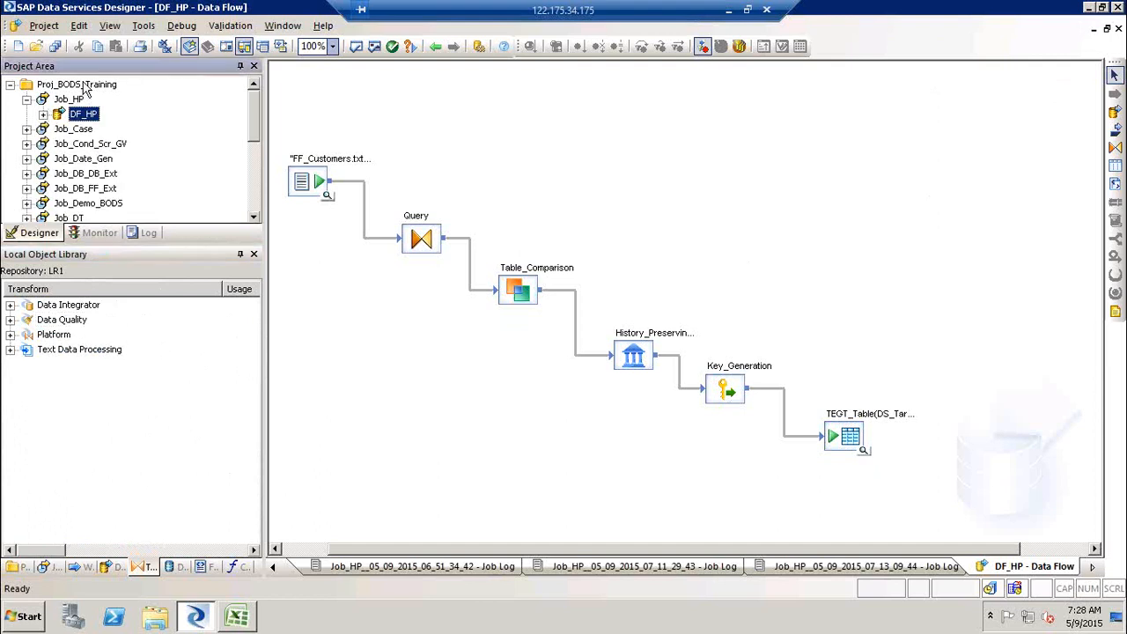
right_click(86, 91)
click(101, 89)
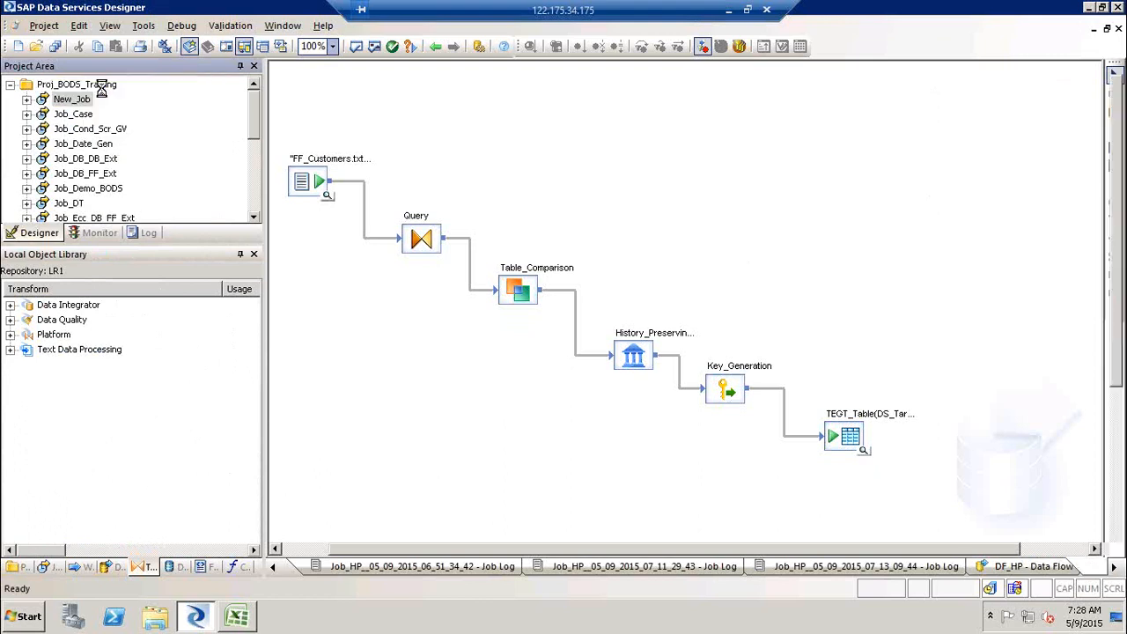
text(Job_Match)
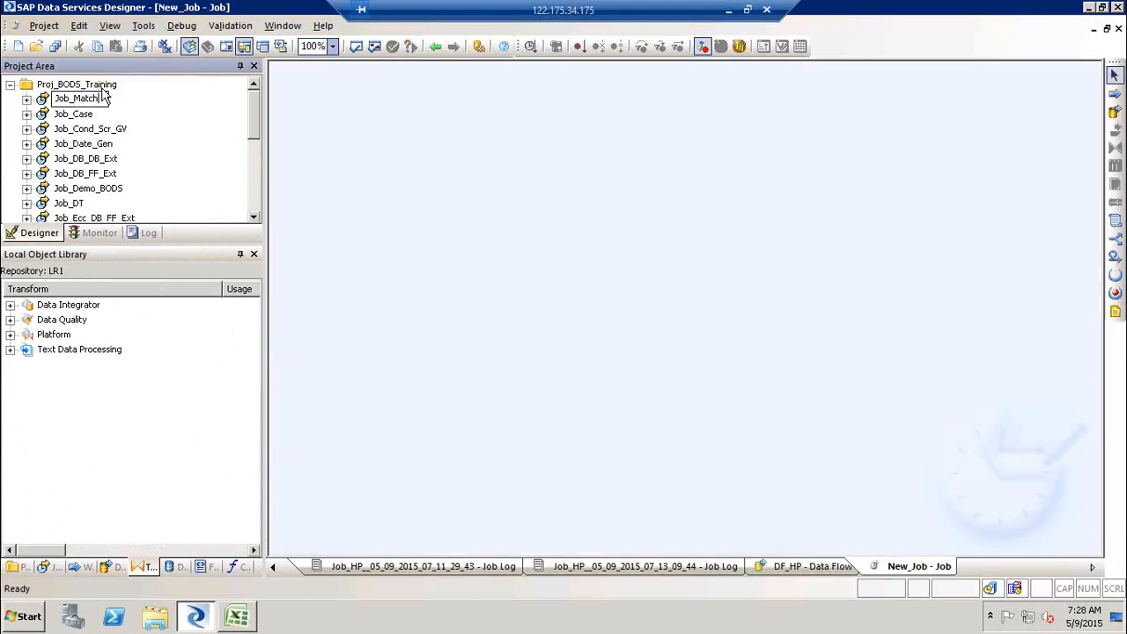
key(Return)
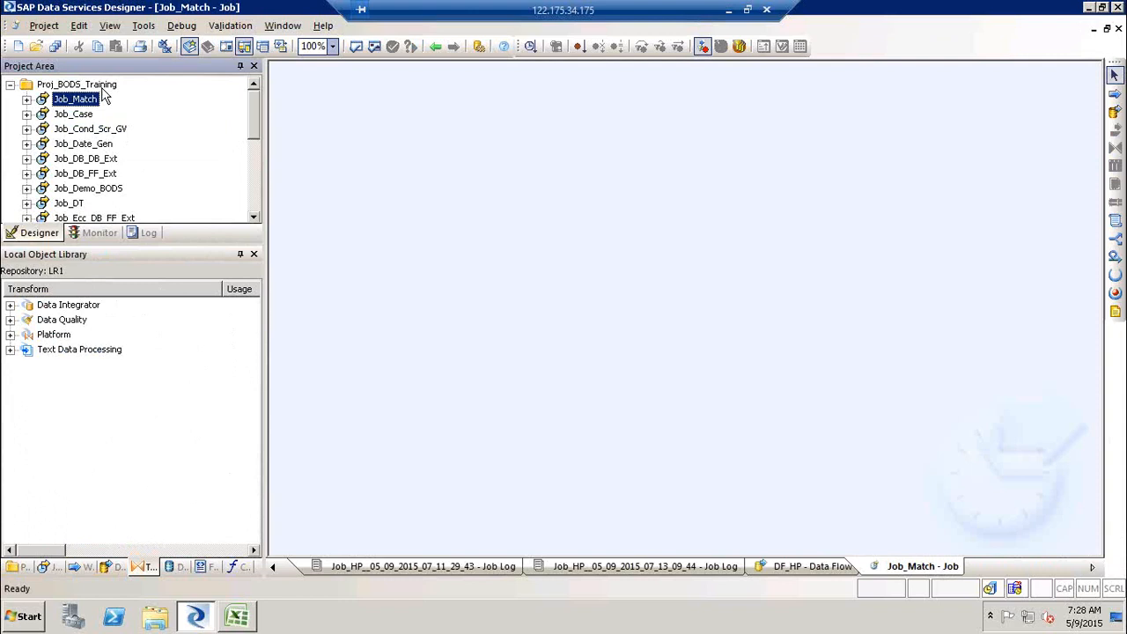
- Switch to the Excel sheet and enter Dup in cell E16
key(super+d)
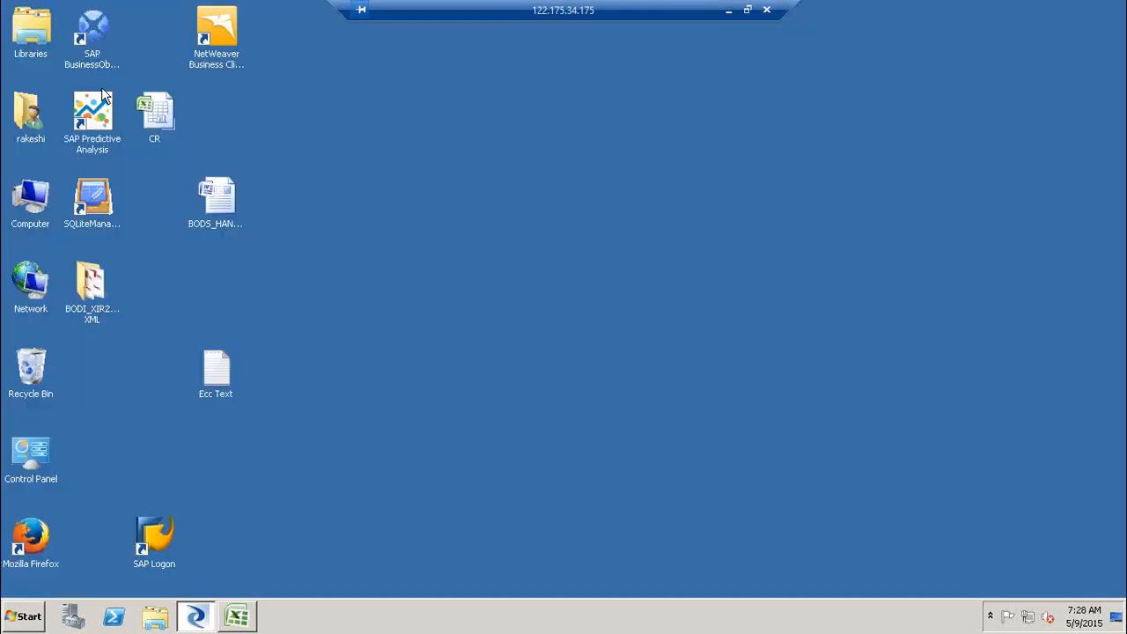
click(237, 618)
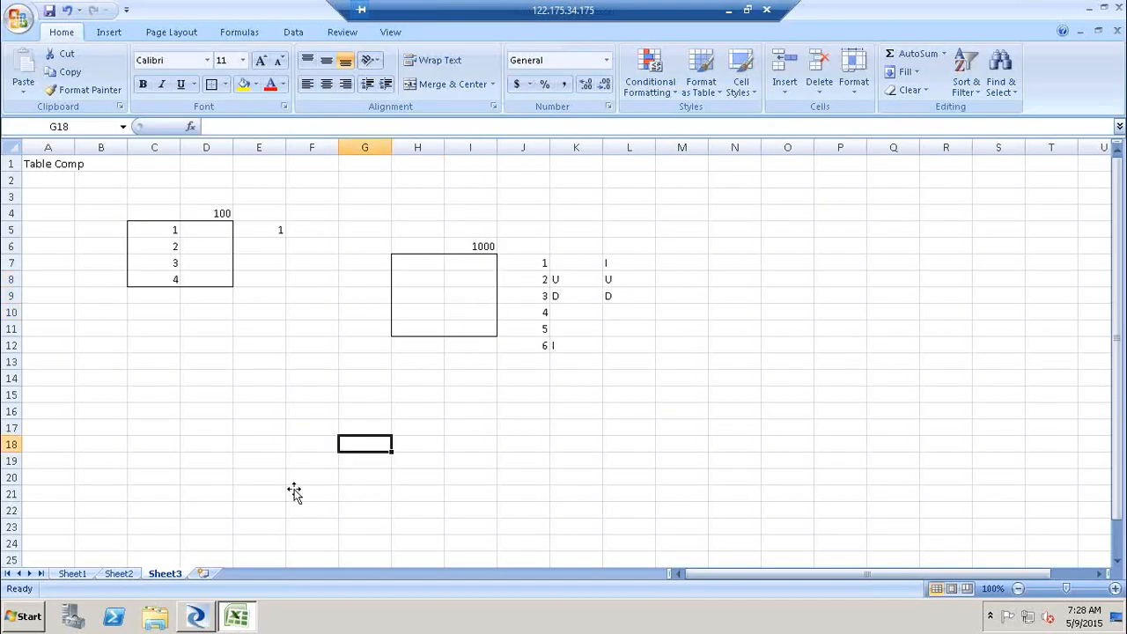
click(274, 412)
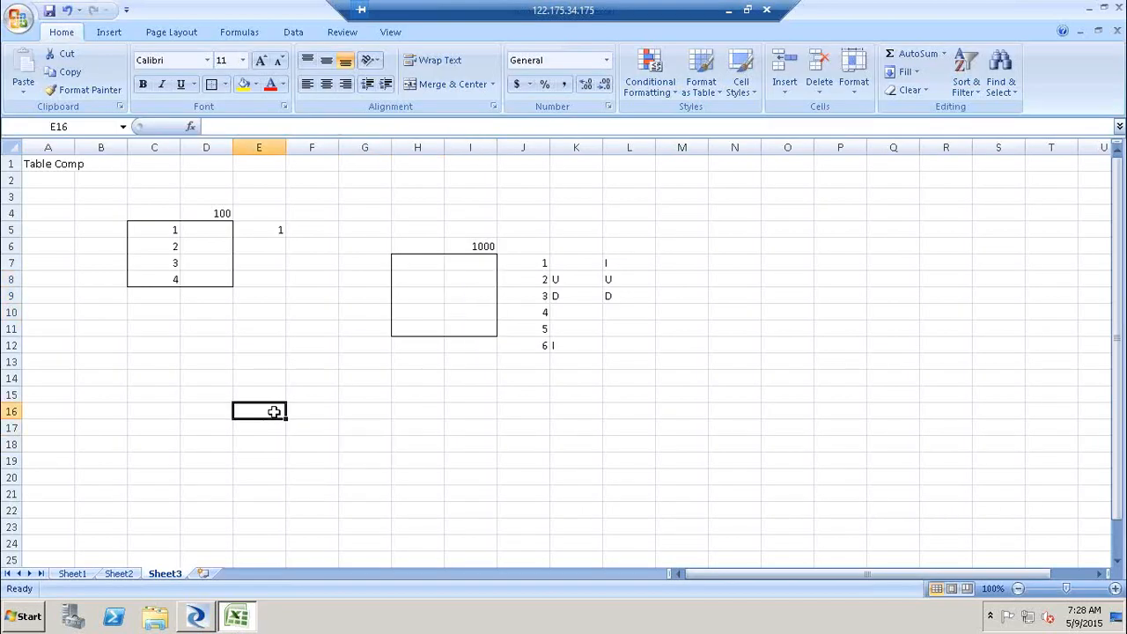
text(Dup)
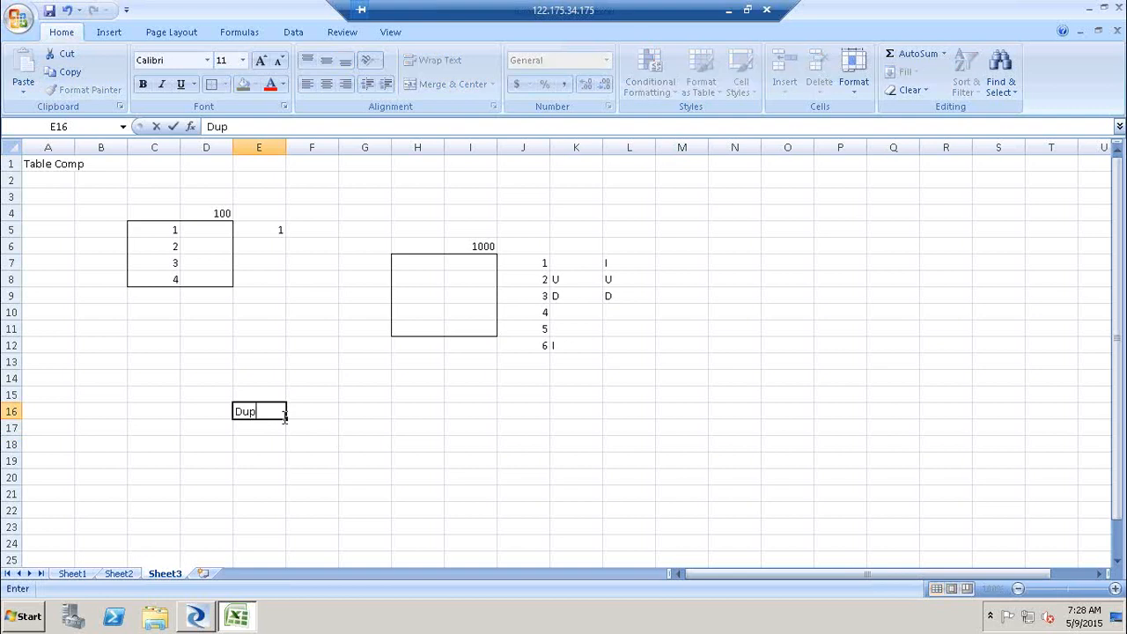
- Enter Potential Dup in cell F17
click(302, 428)
text(Poten)
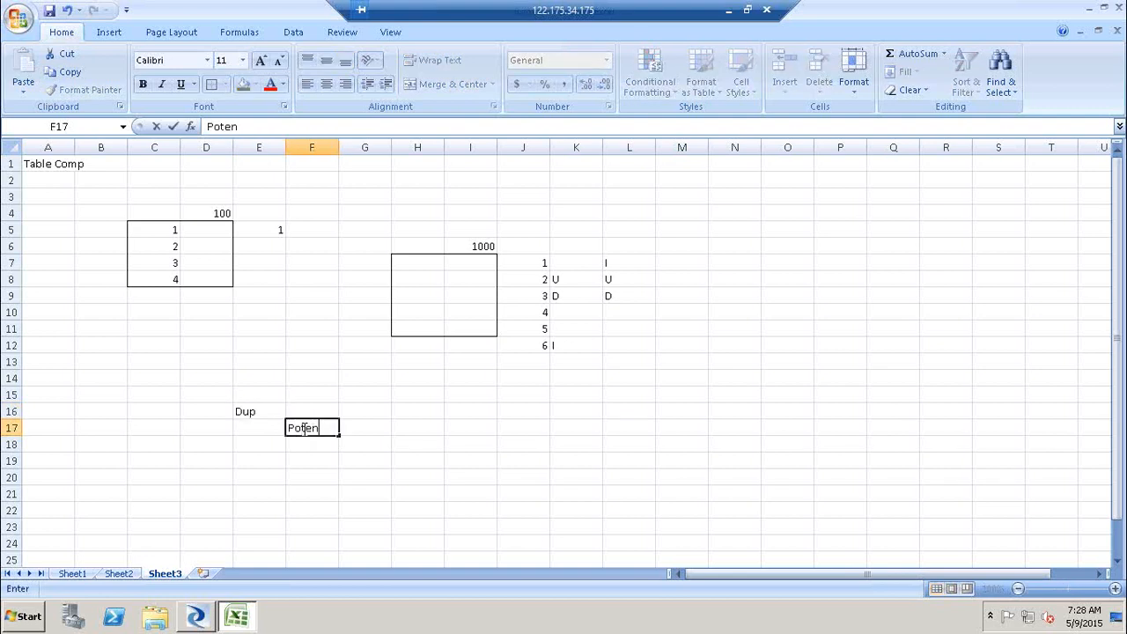
text(tial Dup)
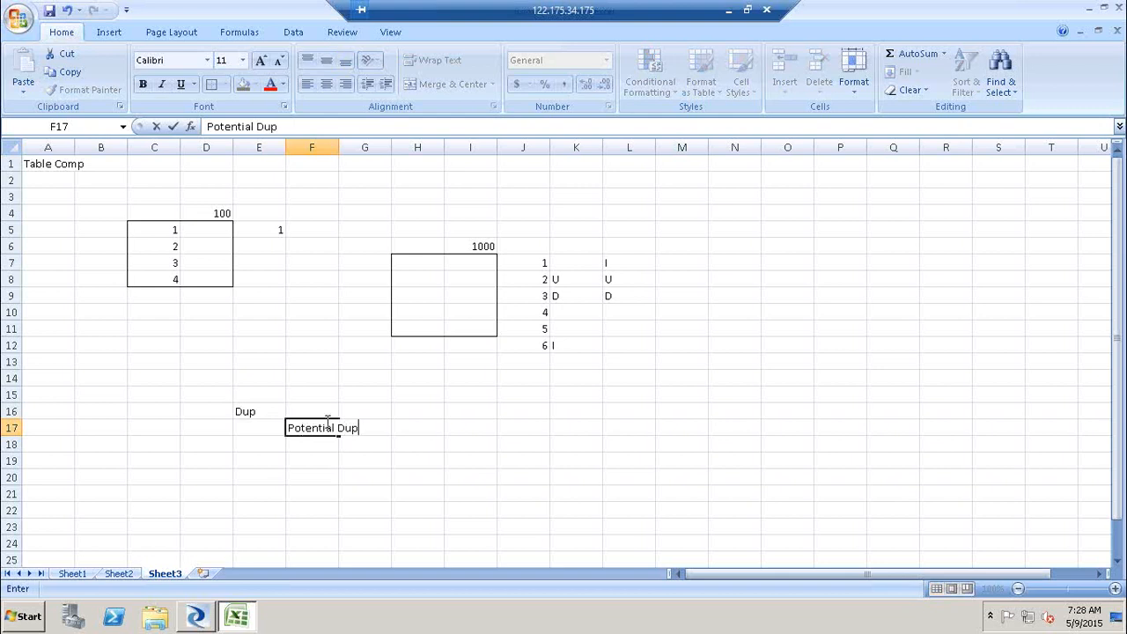
click(511, 425)
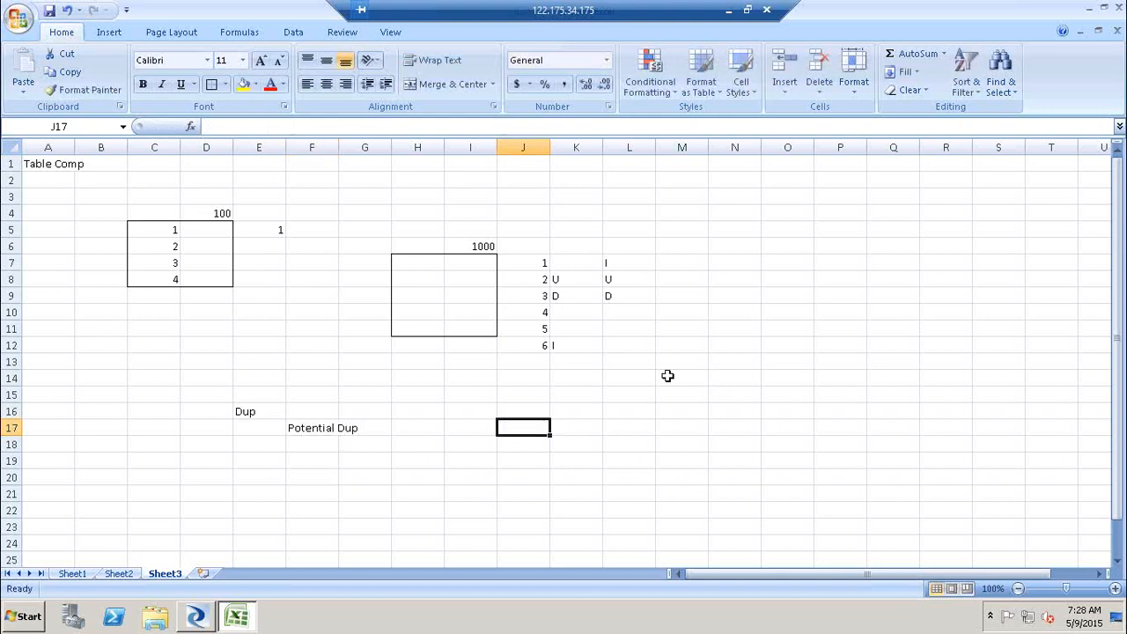
- Apply an outside border to the range L15:P21
drag(607, 391, 825, 490)
click(211, 83)
click(628, 401)
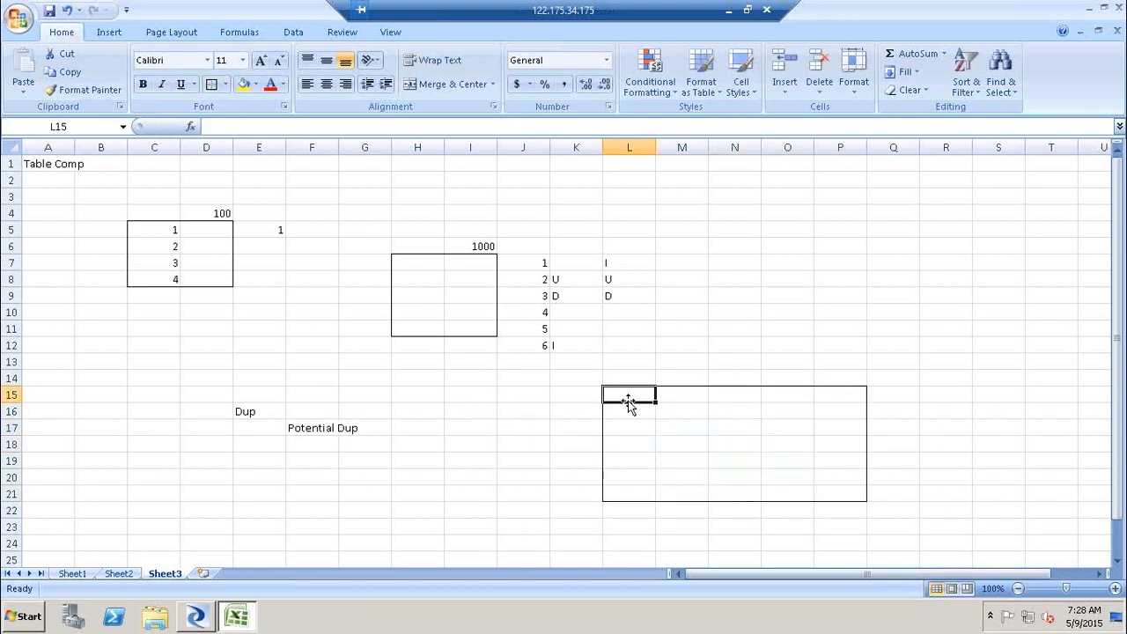
- Enter the column headers empn, name, Sal and Desig across cells L15 to O15
text(e,p)
key(BackSpace)
key(BackSpace)
text(mpn)
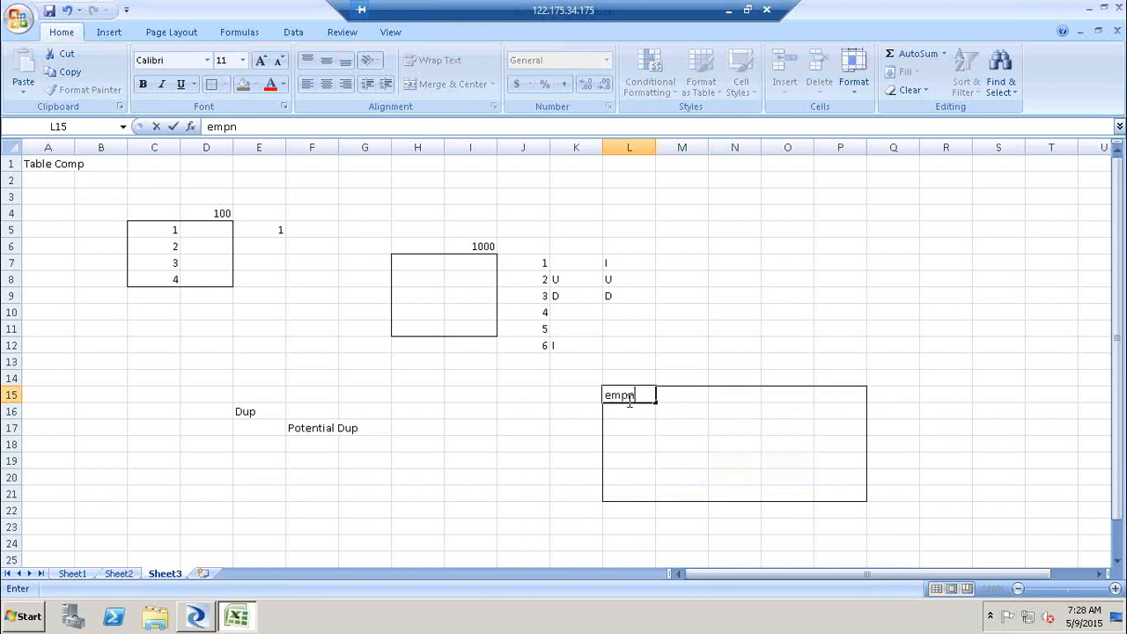
key(Tab)
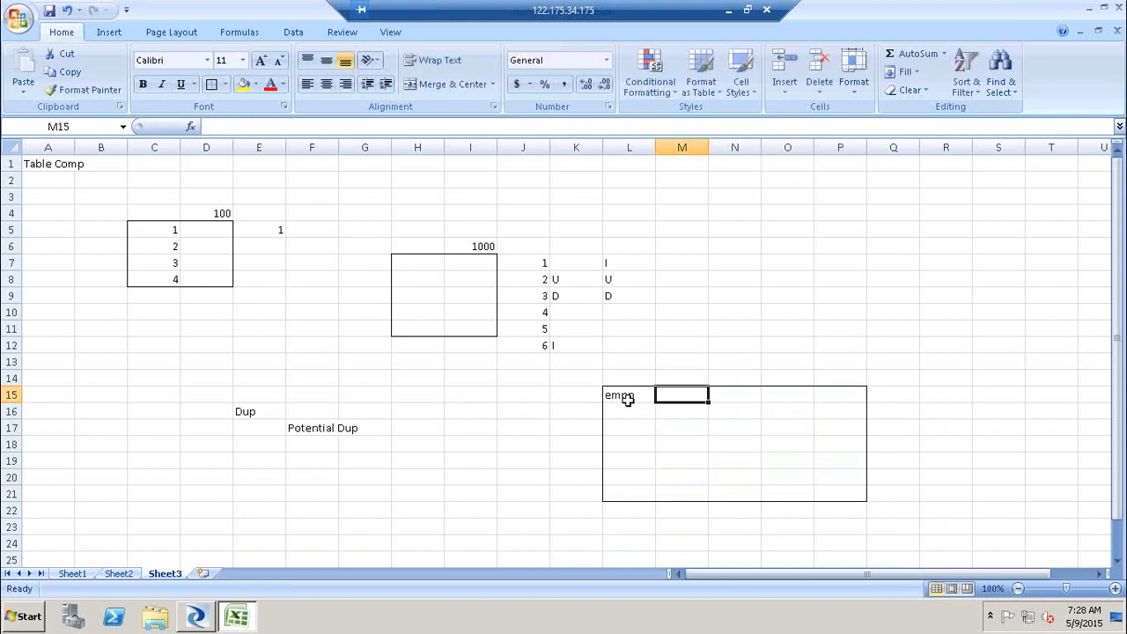
text(nAM)
key(BackSpace)
key(BackSpace)
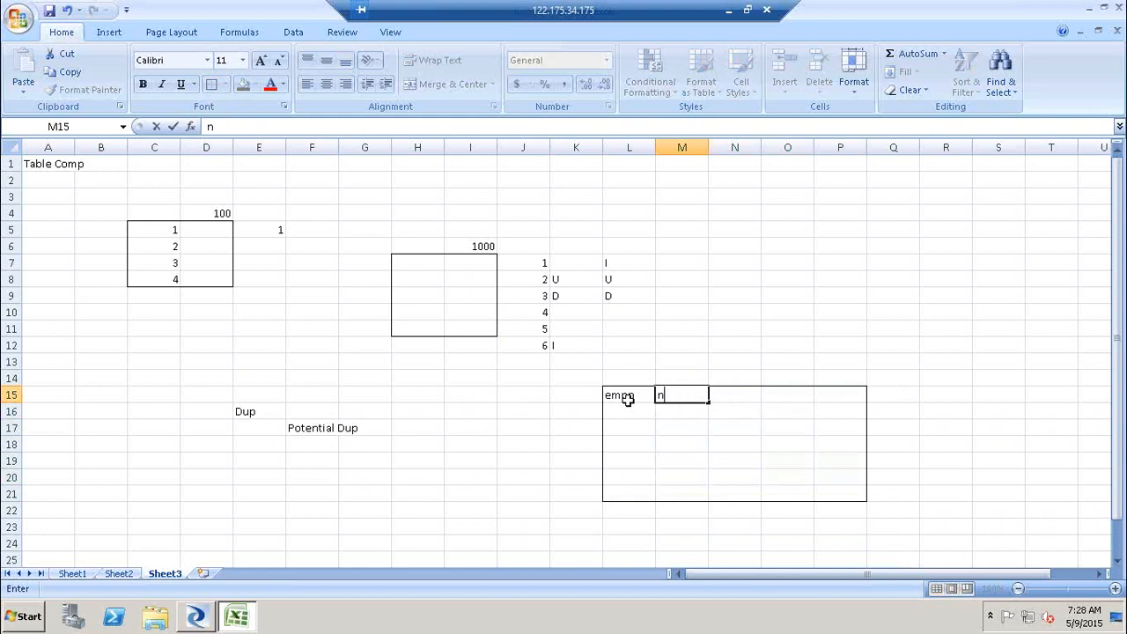
text(ame)
key(Tab)
text(Sa)
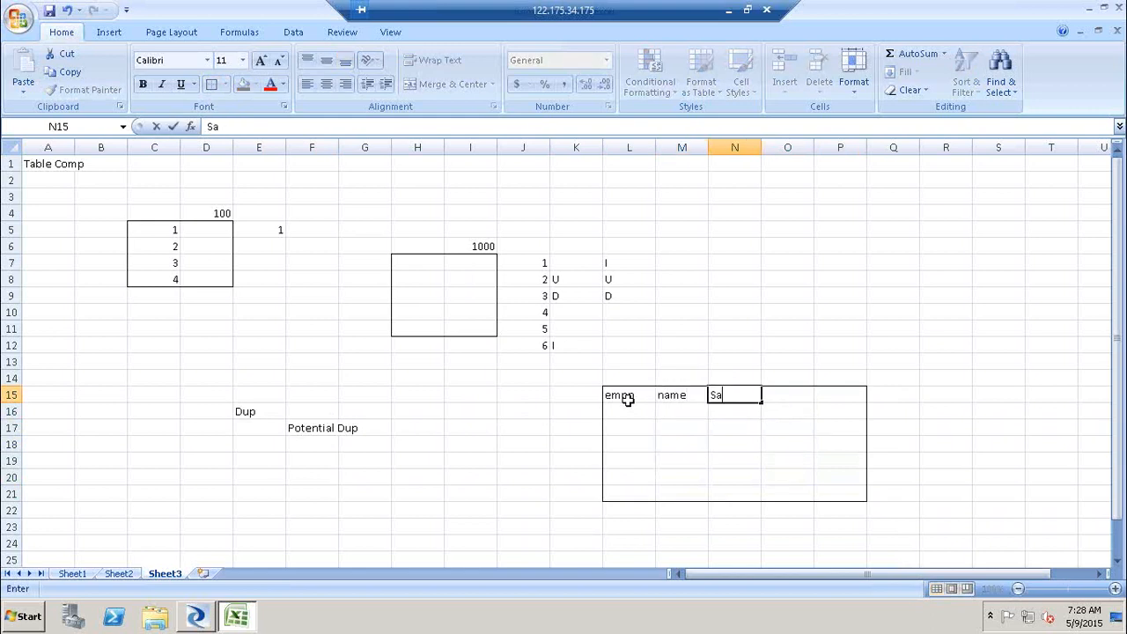
text(l)
key(Tab)
text(Degih)
key(BackSpace)
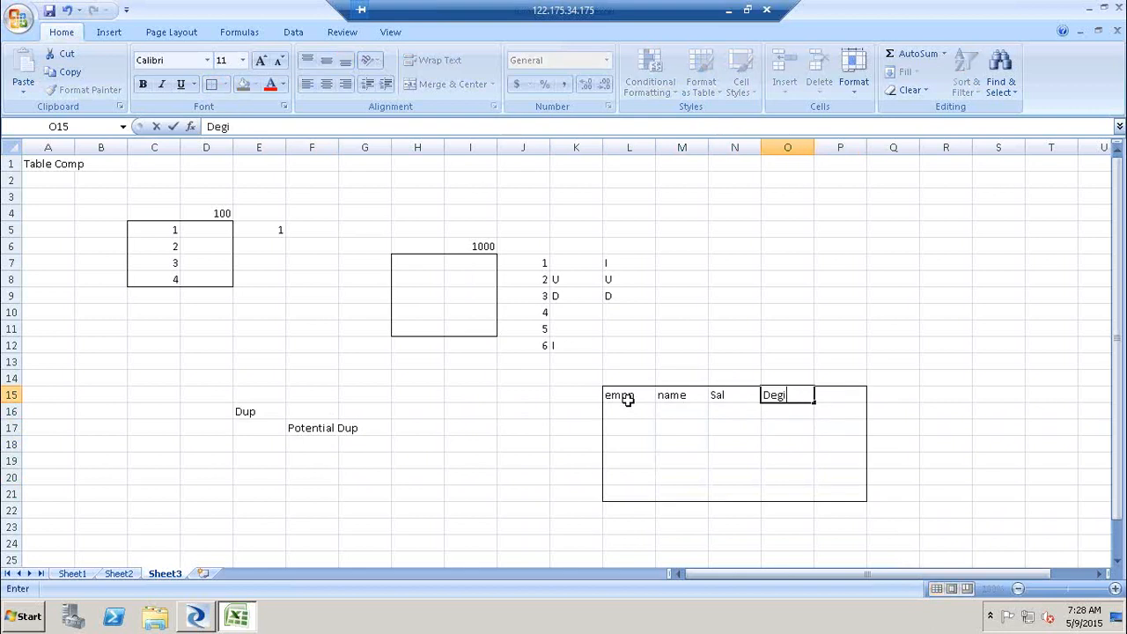
key(BackSpace)
key(BackSpace)
text(sig)
- Enter the first record in row 16: empn 1000 and name Samuel
click(619, 411)
text(100)
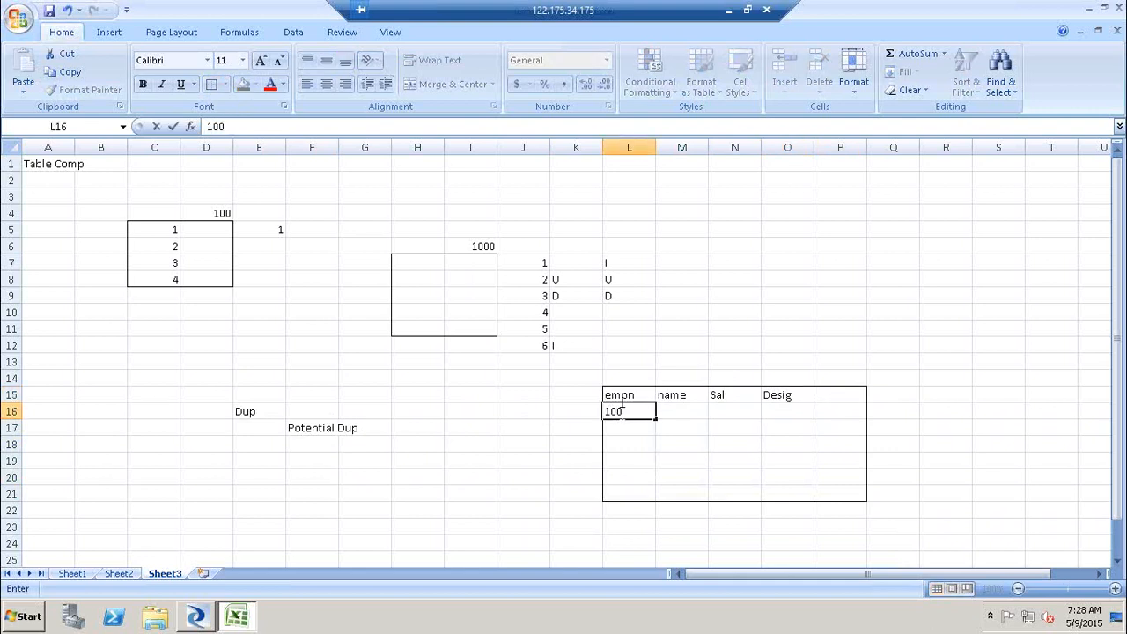
text(0)
key(Tab)
text(Samuel)
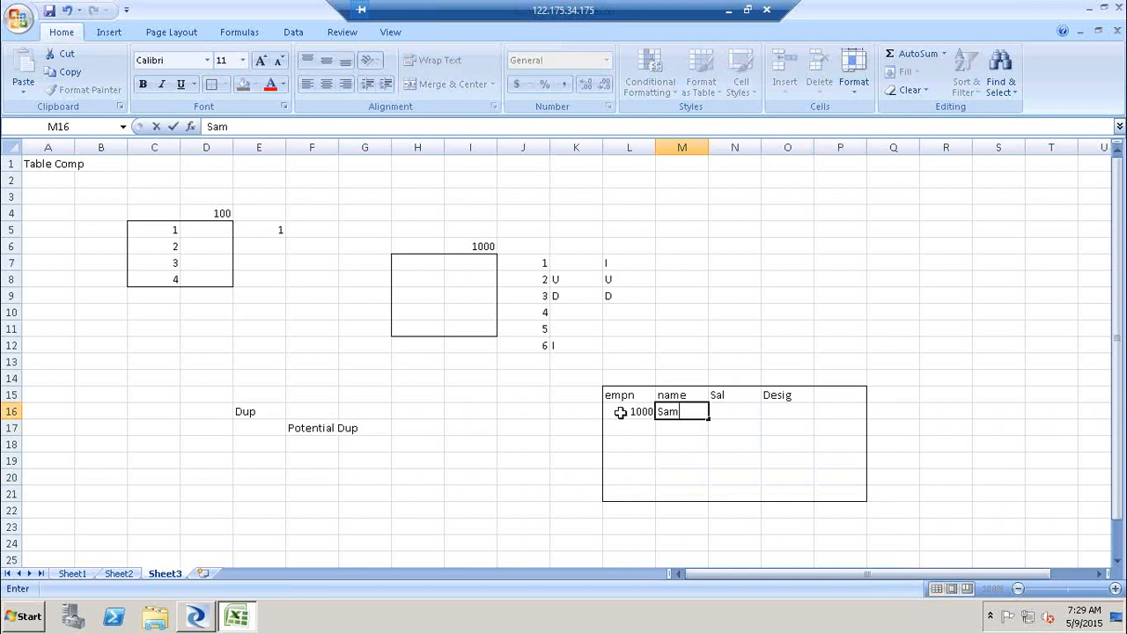
key(Tab)
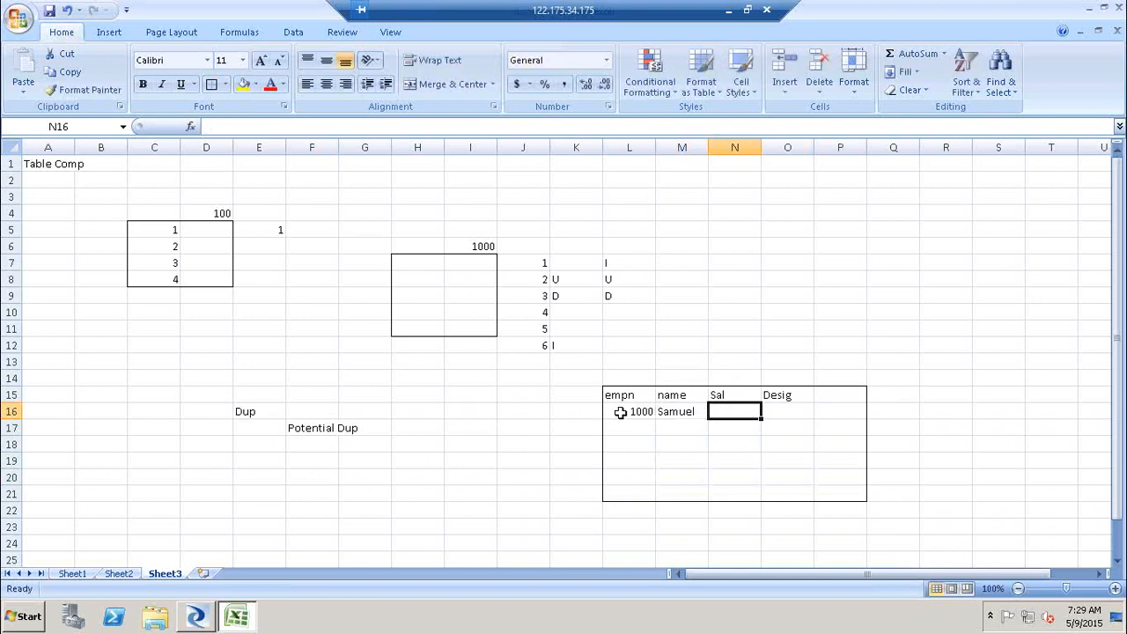
key(Tab)
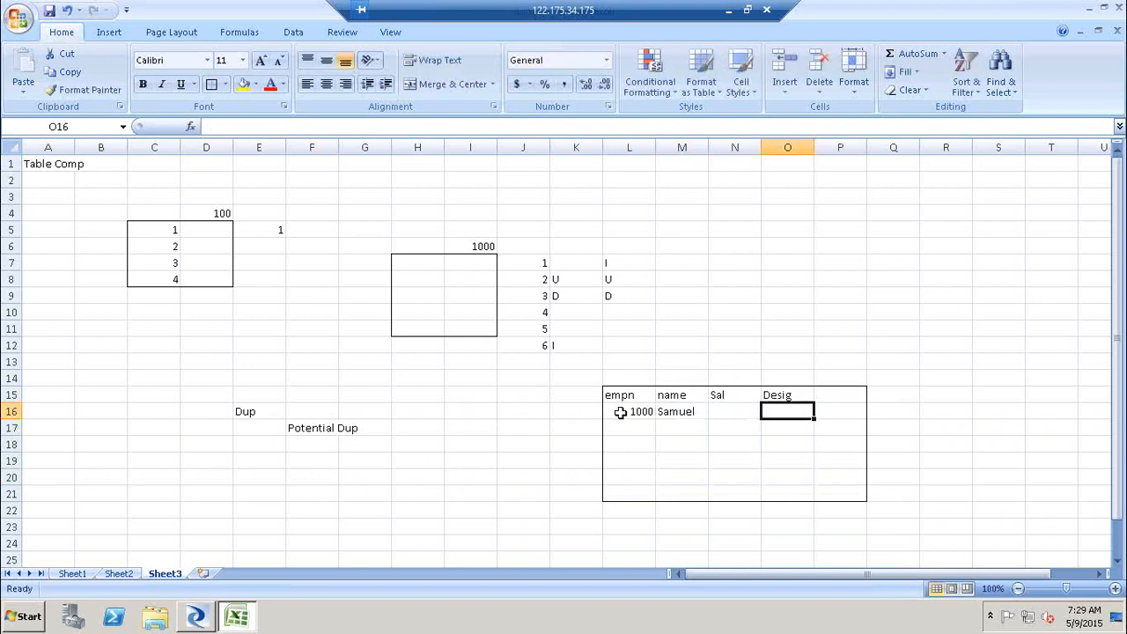
key(Return)
- Enter a second record in row 17 with empn 1000, Sal 10k and Desig Mgr
key(Left)
key(Left)
key(Left)
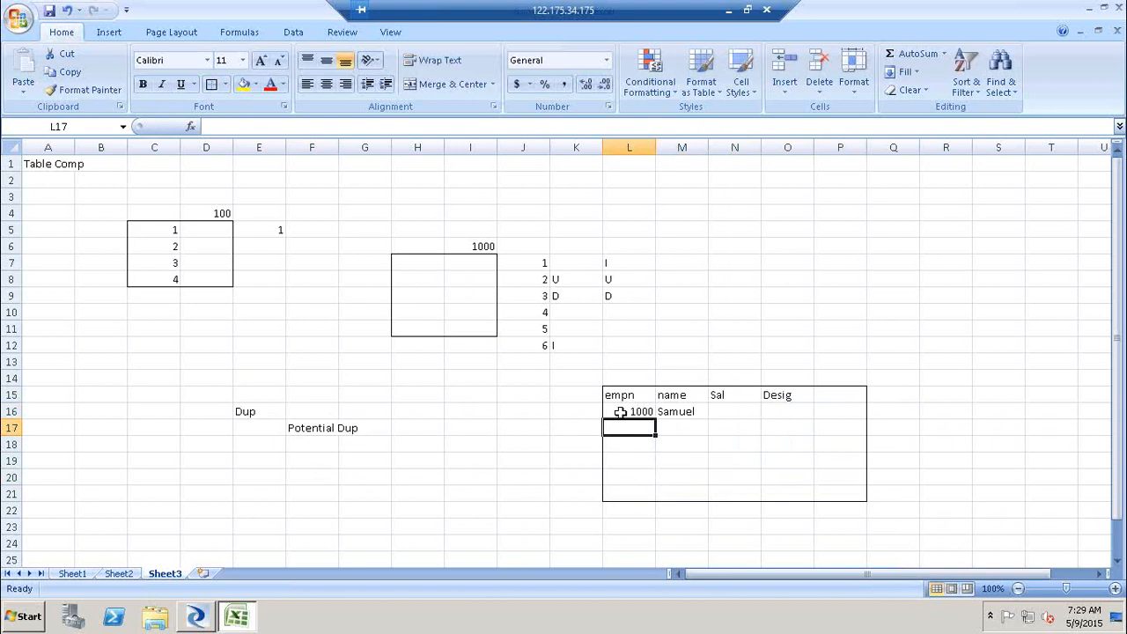
text(1000)
key(Tab)
key(Tab)
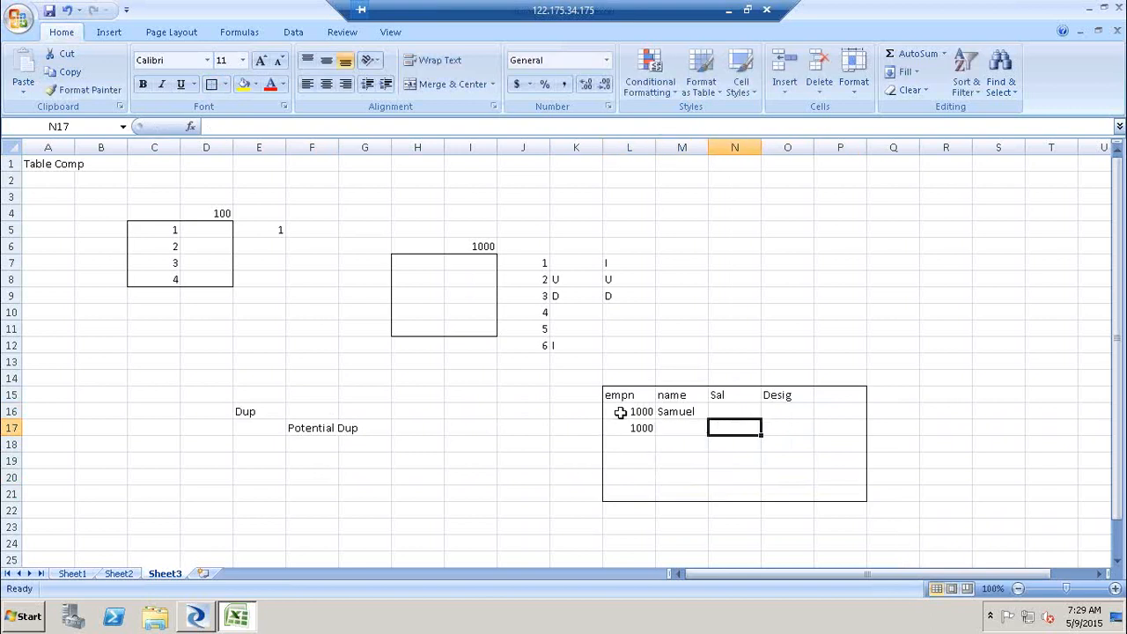
text(10k)
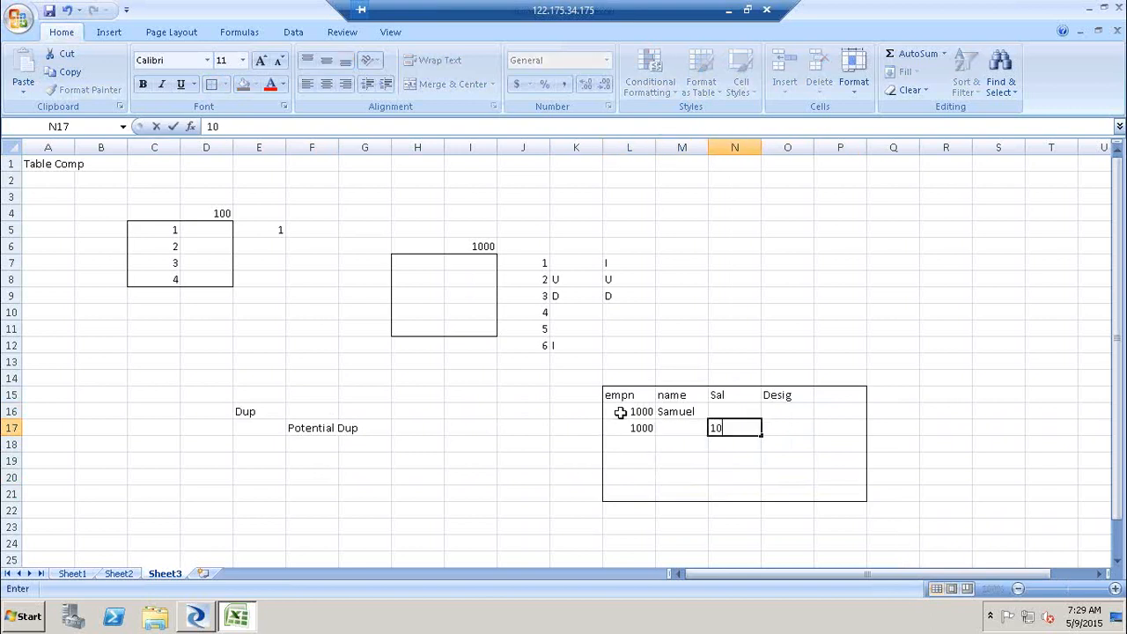
key(Tab)
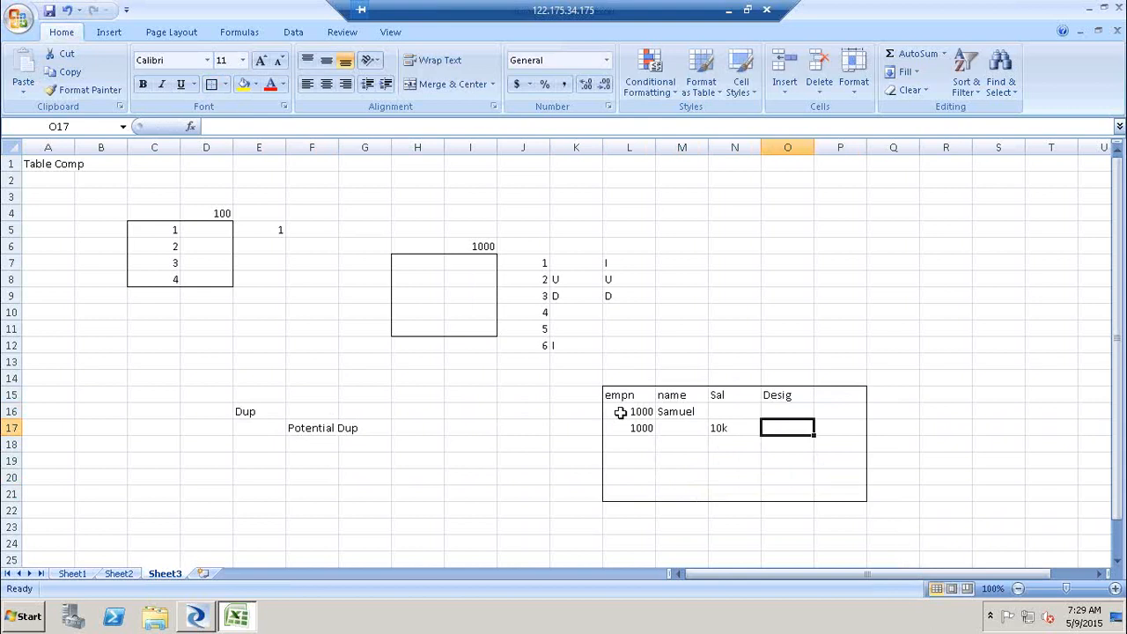
text(Mgr)
key(Return)
- Enter a third record in row 18 with name Samuel and Sal 10k
key(Left)
key(Left)
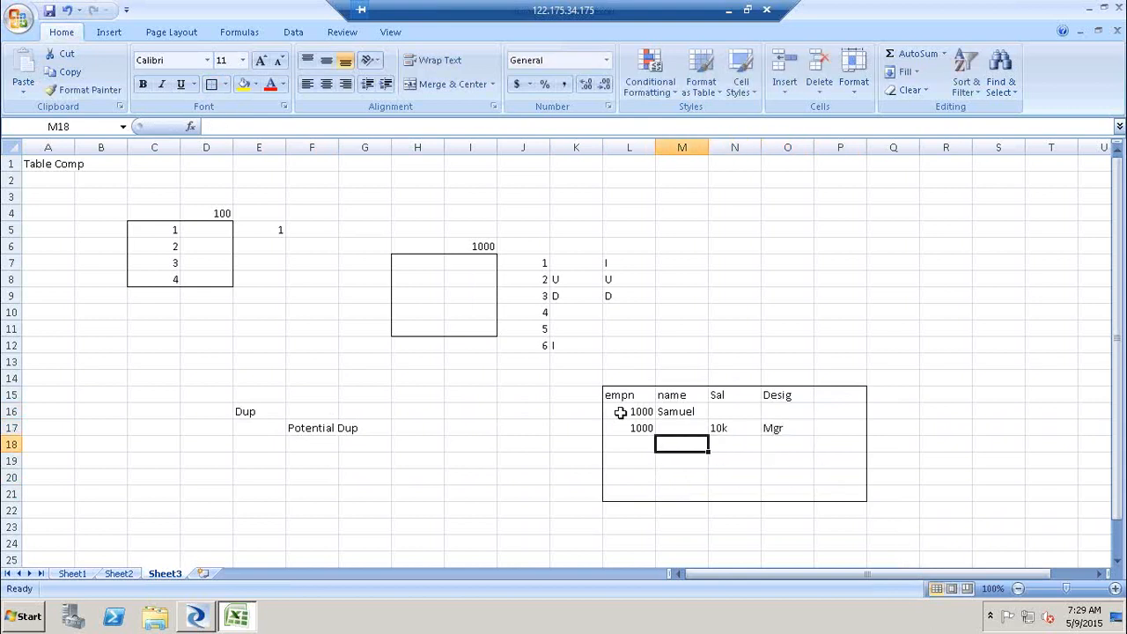
key(Left)
key(Down)
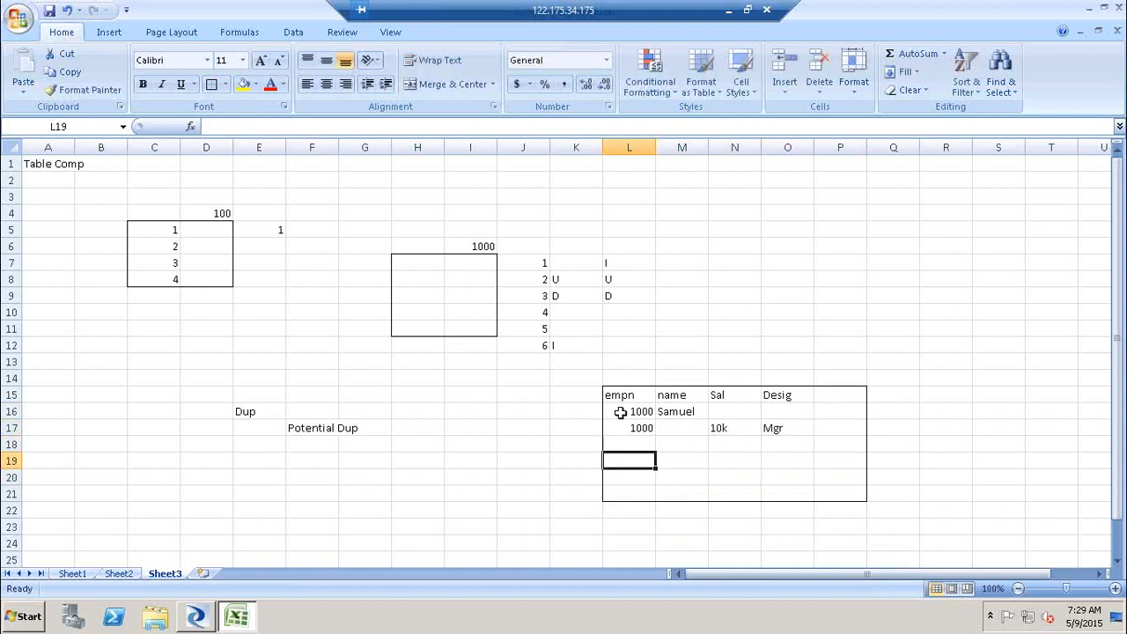
click(684, 444)
text(Samuel)
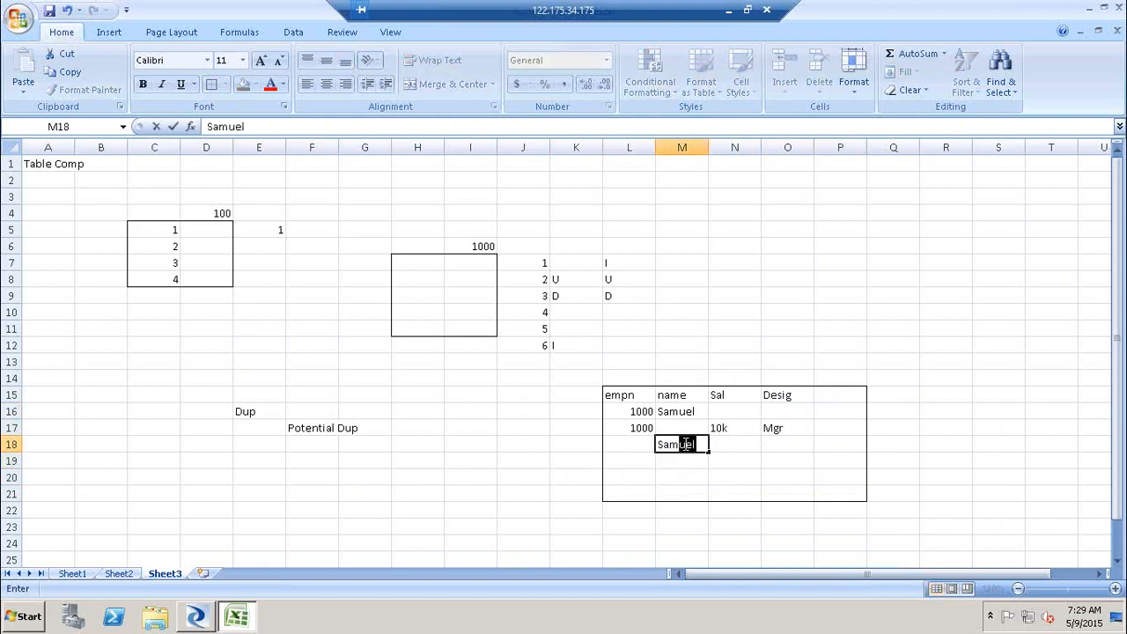
key(Tab)
text(10k)
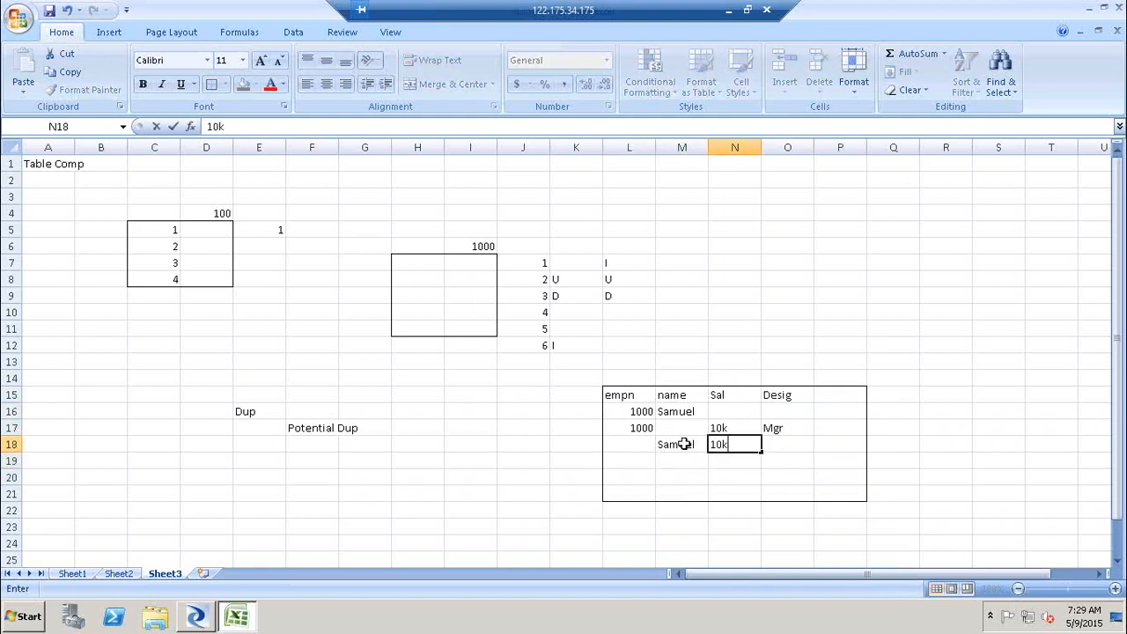
key(Return)
- Enter a fourth record in row 19 with empn 1000 and Desig Mgr
key(Left)
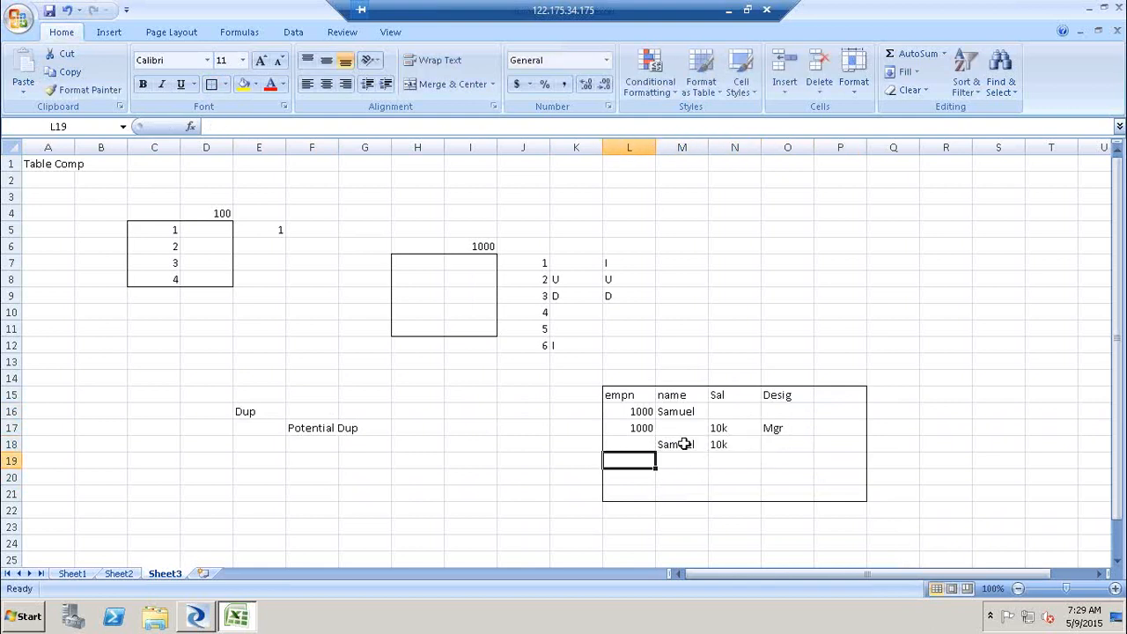
text(1000)
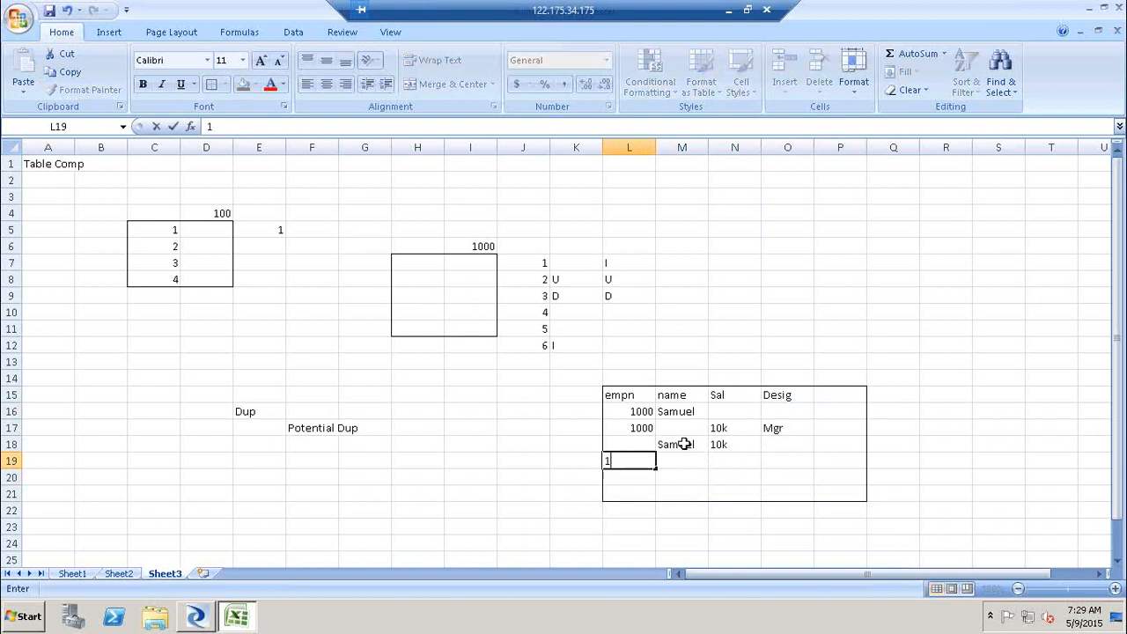
key(Tab)
key(Tab)
key(Tab)
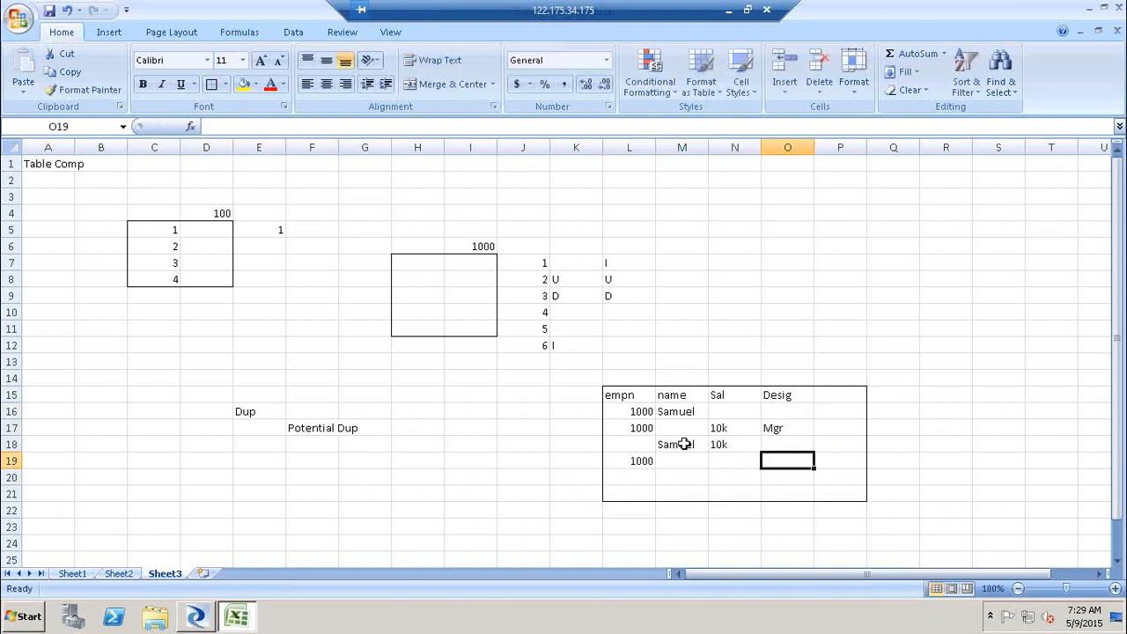
text(Mgr)
key(Return)
- Enter a fifth record in row 20 with name Samuel and Desig Mgr
key(Left)
key(Left)
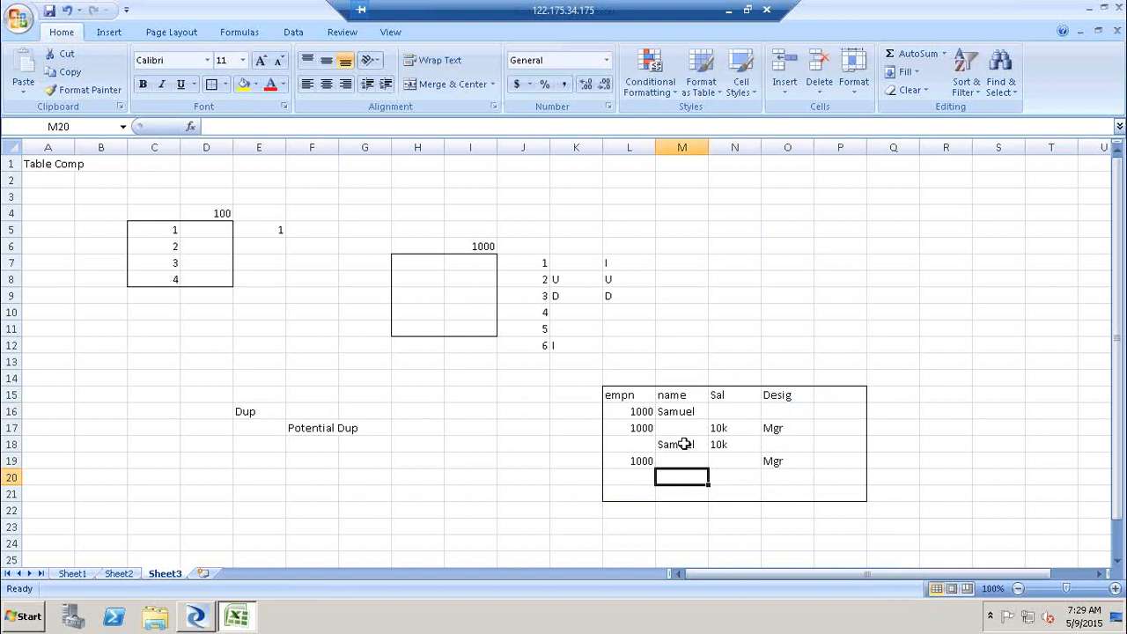
text(Samuel)
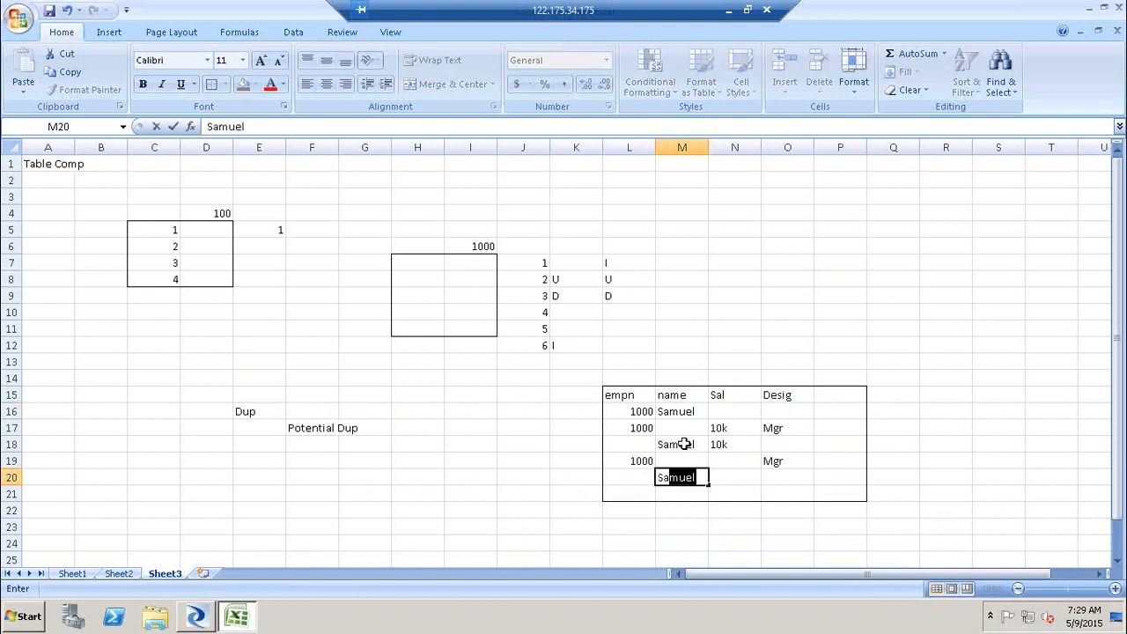
key(Tab)
key(Tab)
text(Mgr)
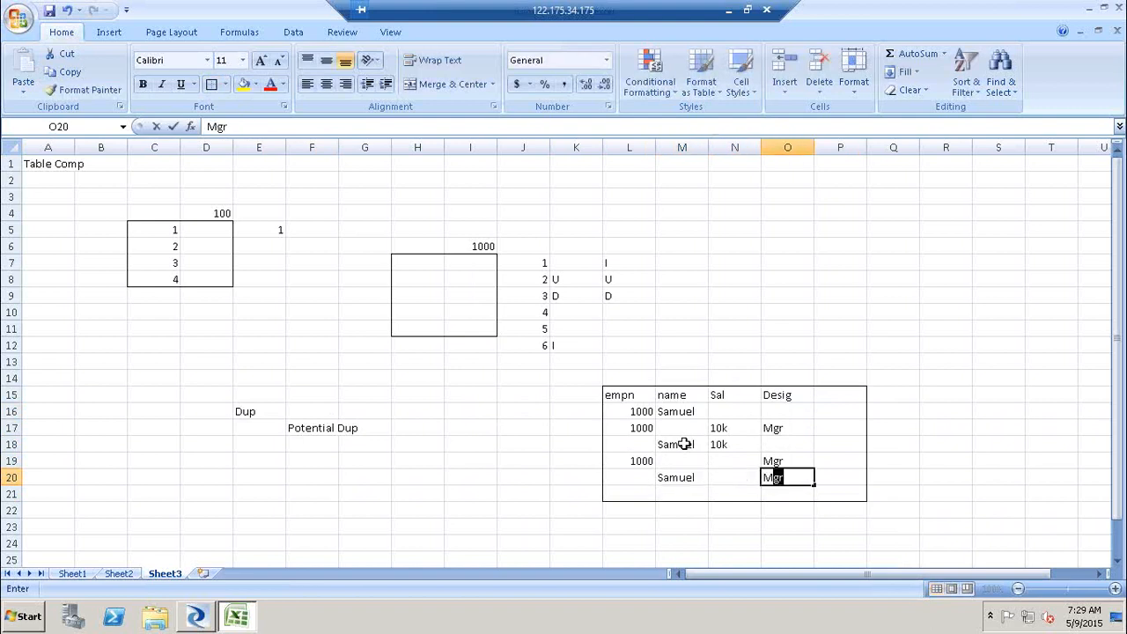
click(891, 243)
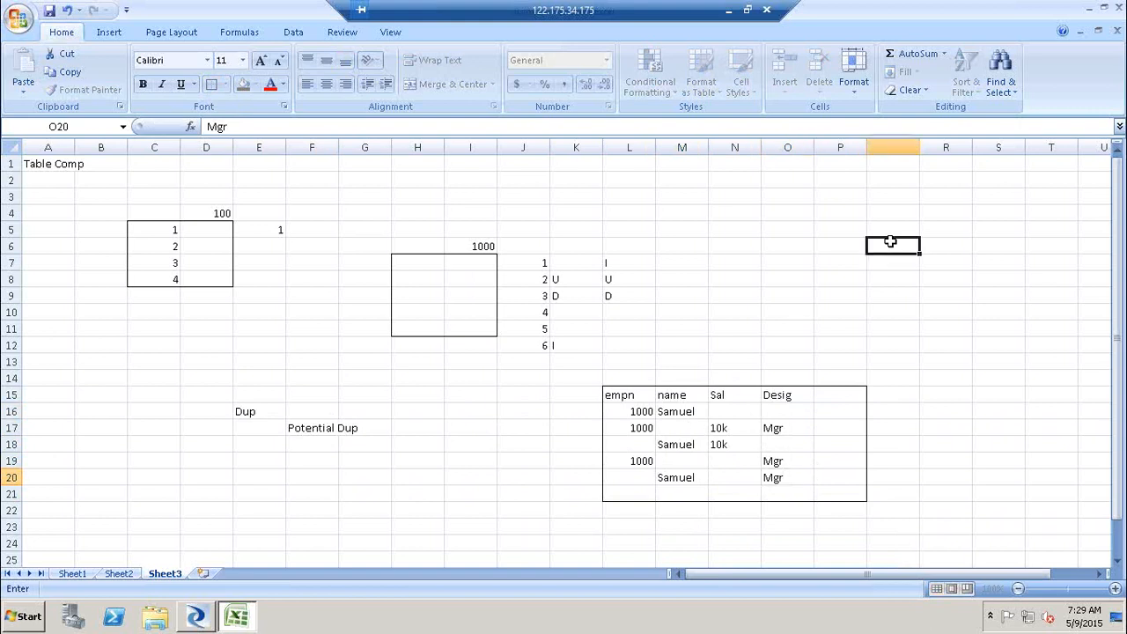
- Highlight the whole employee table and then the first record row to compare the records
drag(616, 396, 837, 493)
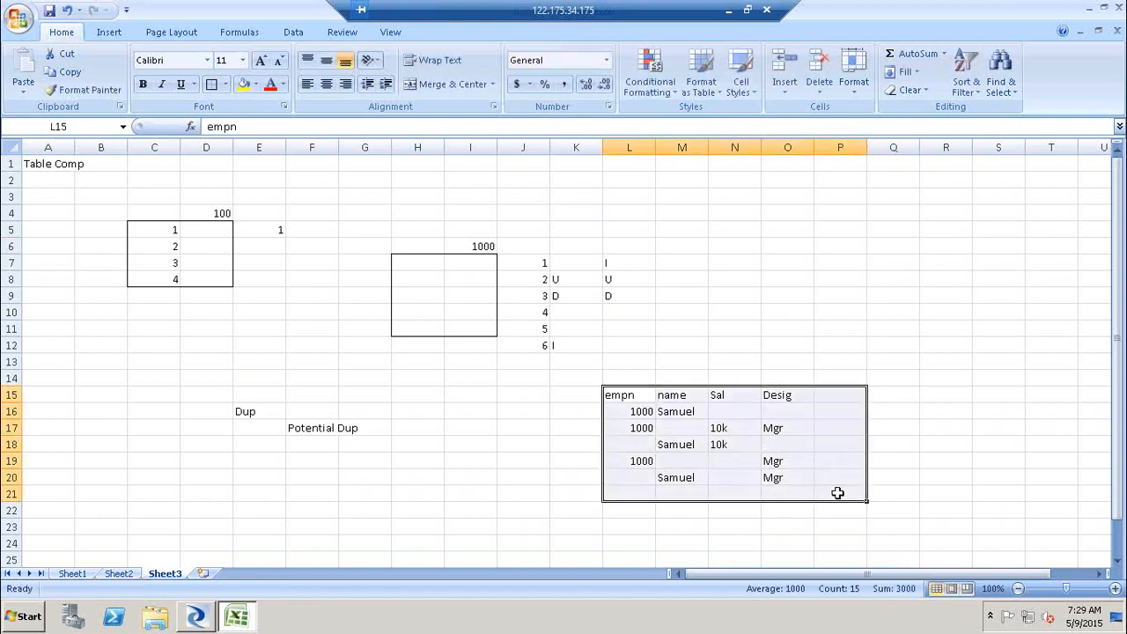
click(837, 493)
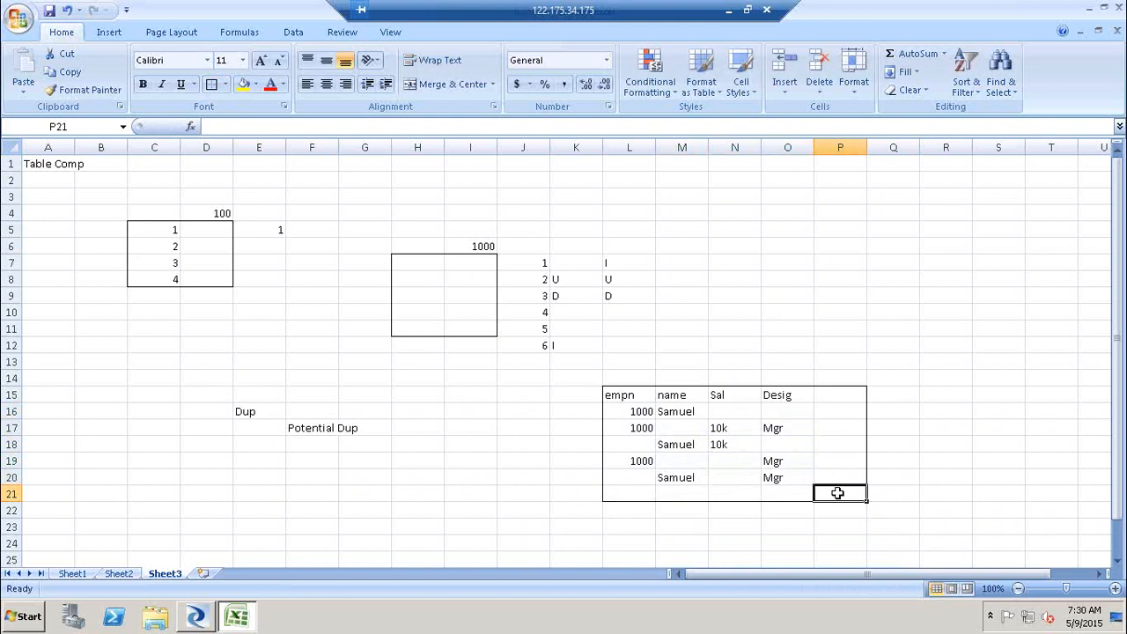
click(629, 413)
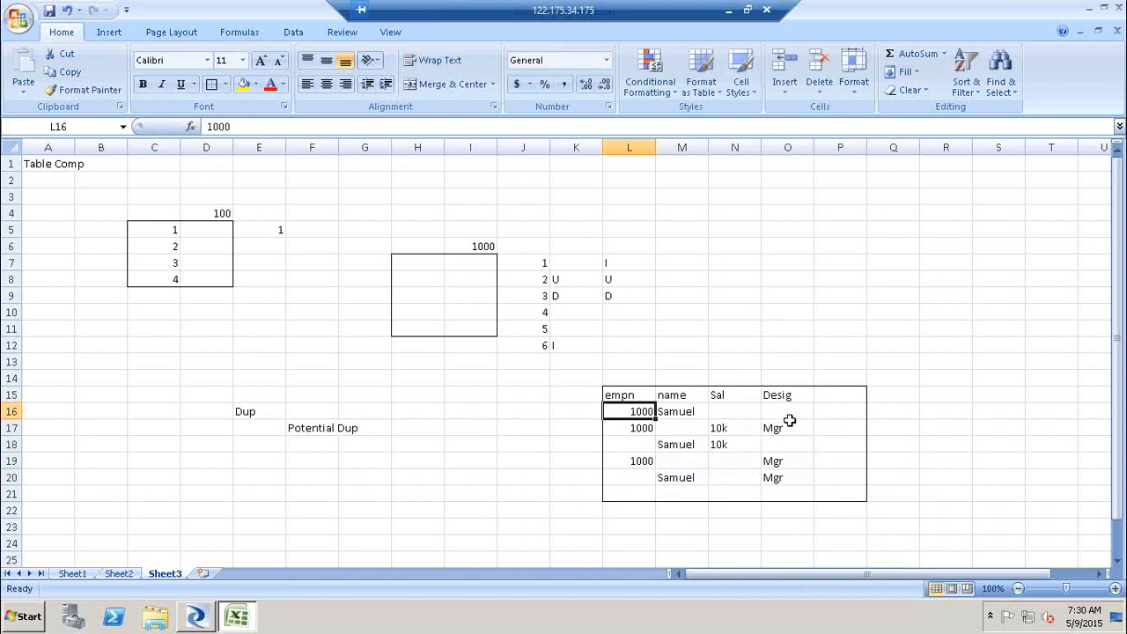
shift+click(845, 415)
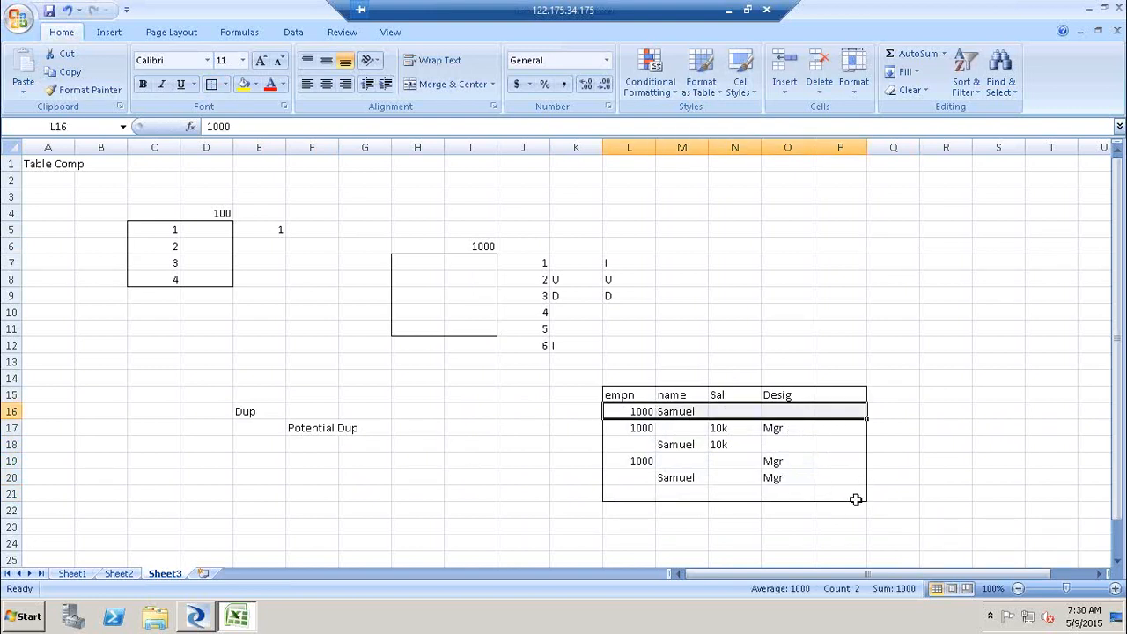
- Enter F in cells Q19, Q20 and Q21 beside the last records
click(890, 465)
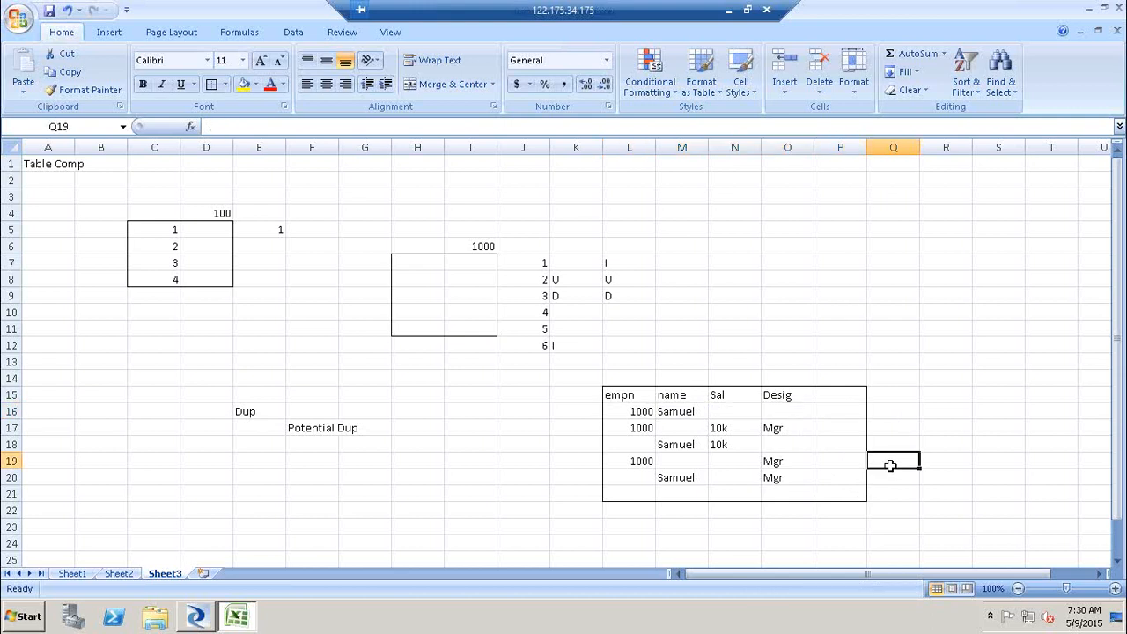
text(F)
key(Return)
text(F)
key(Return)
text(F)
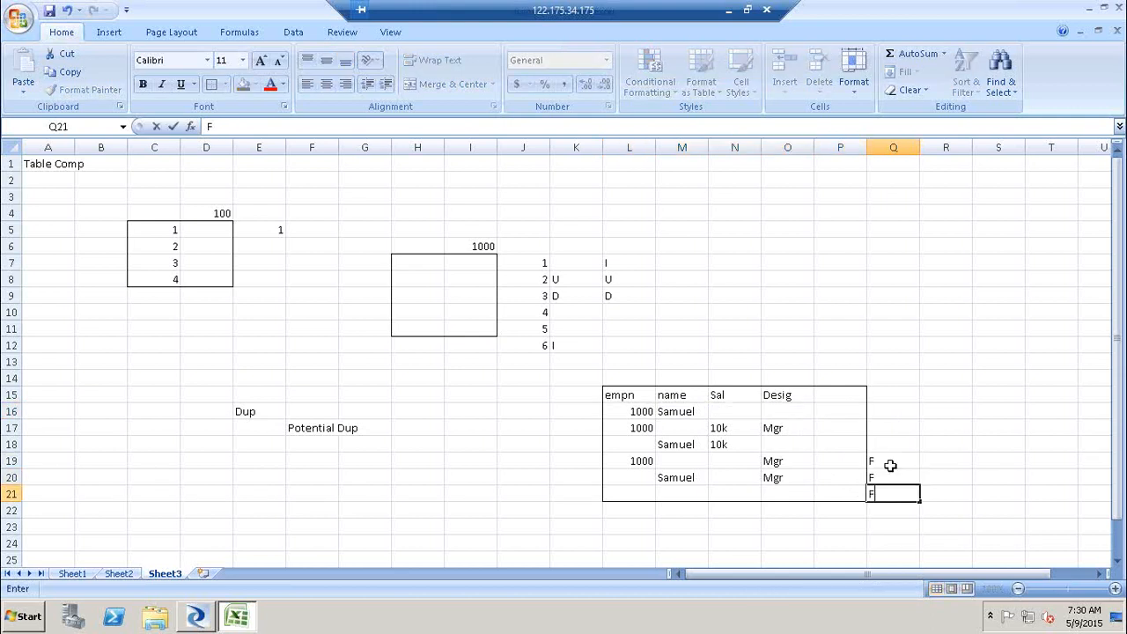
- Highlight the first and then the second record rows to compare them
click(630, 412)
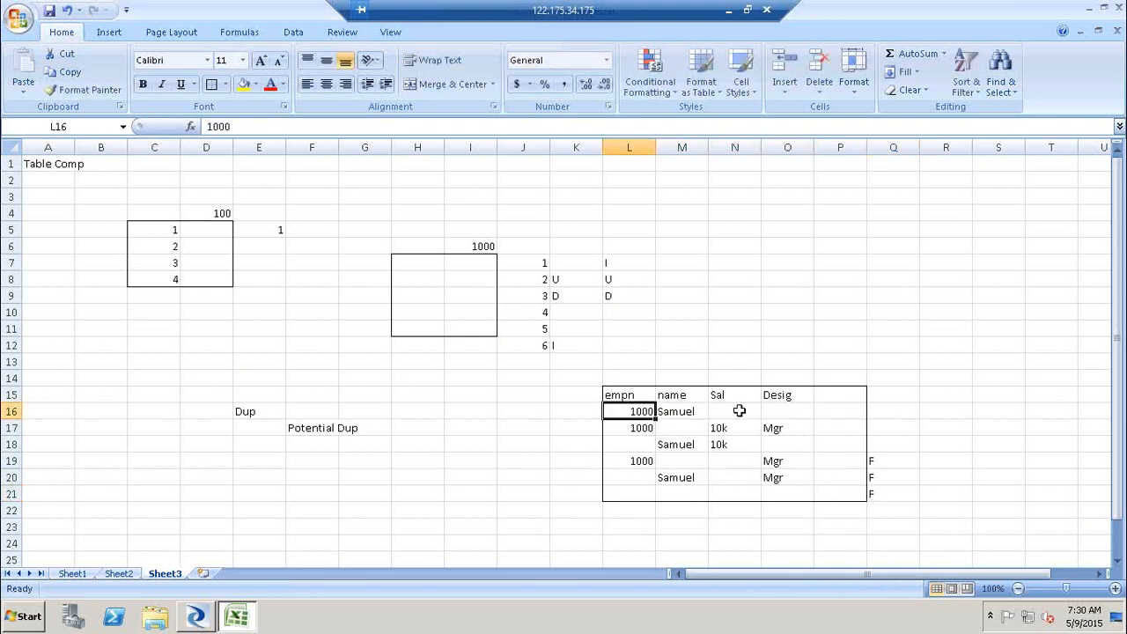
shift+click(841, 412)
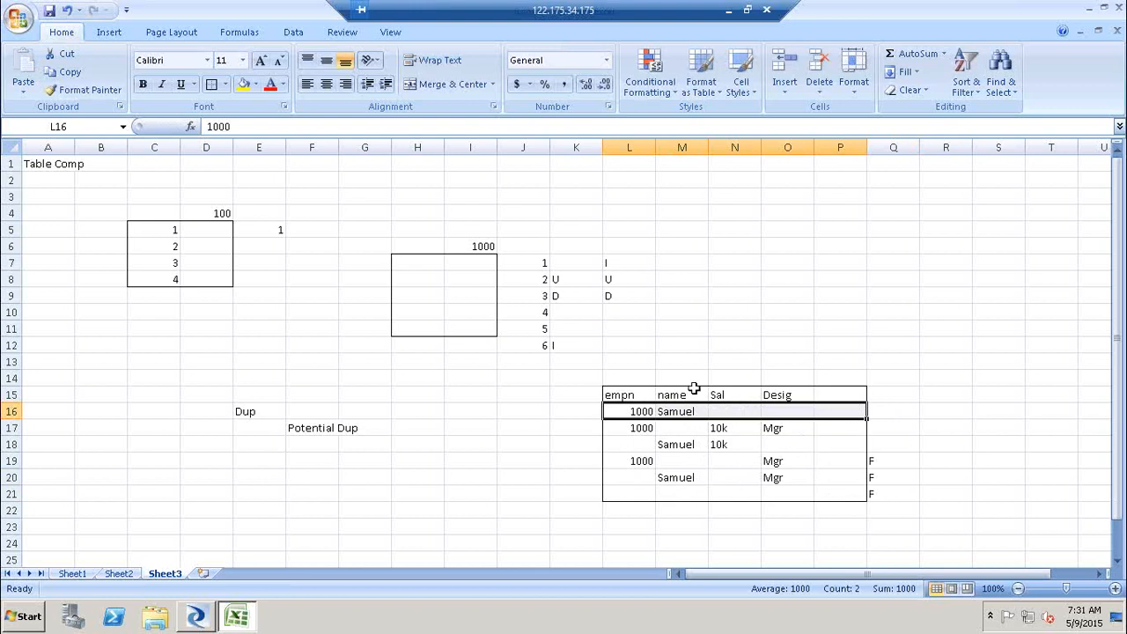
click(619, 417)
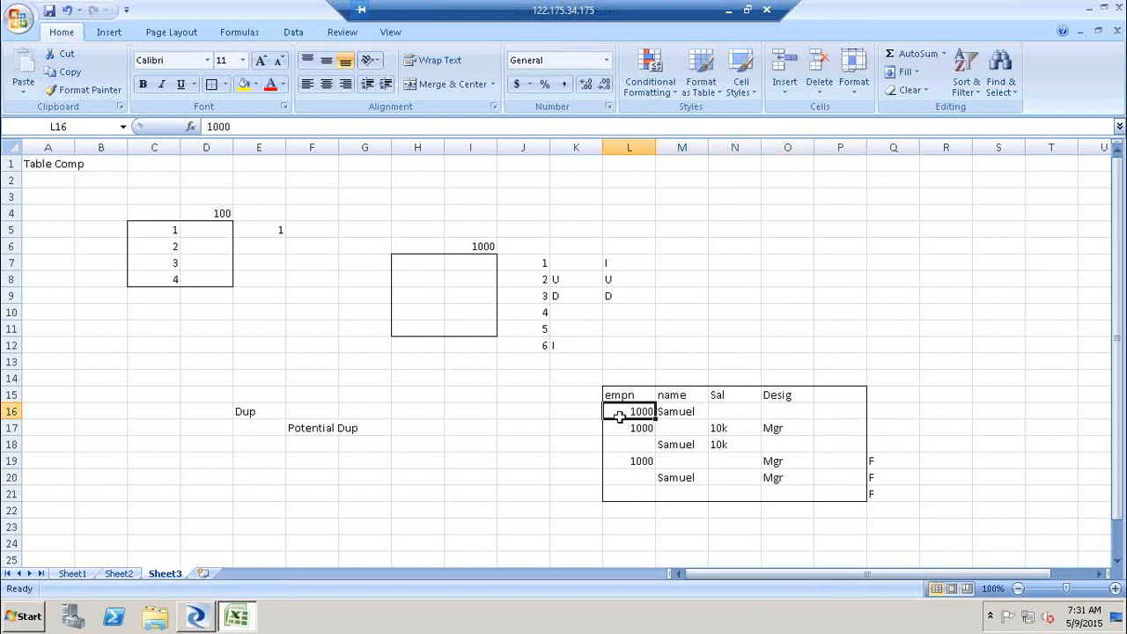
shift+click(852, 417)
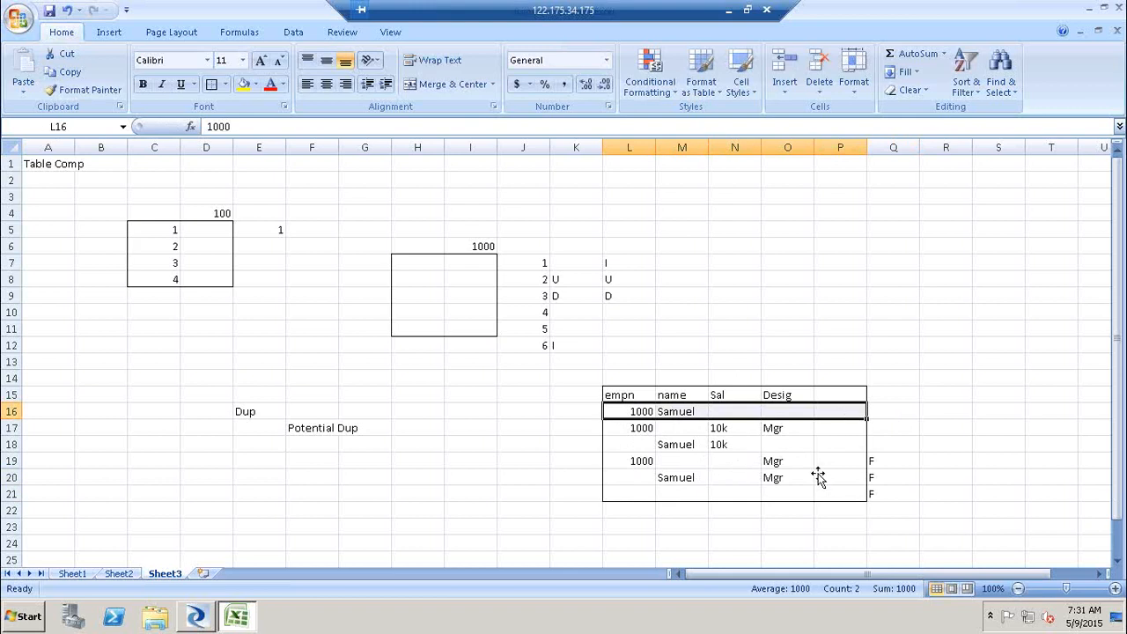
click(624, 427)
shift+click(850, 424)
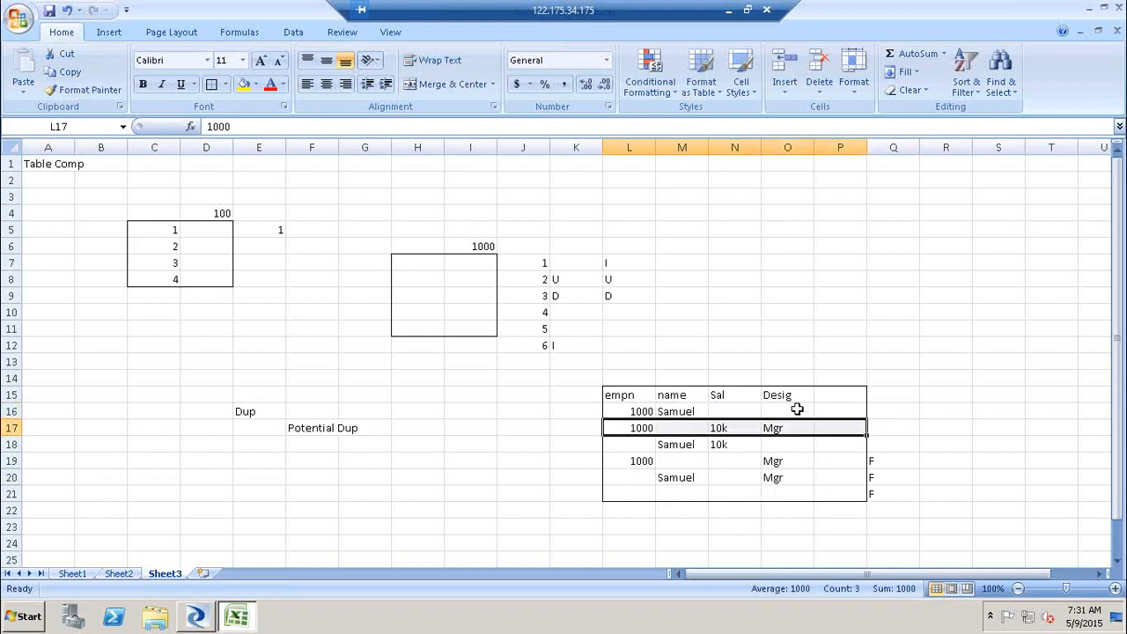
- Enter the text 1000*(1000-1) in cell R16 beside the employee table
click(943, 411)
text(1000)
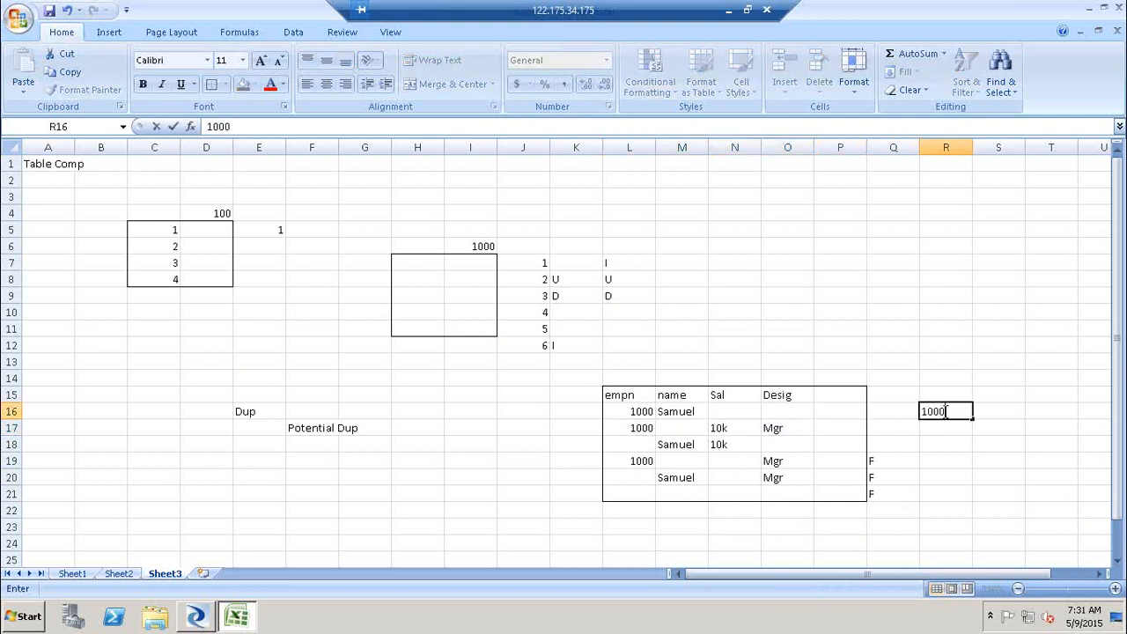
text(*)
text(1)
key(BackSpace)
text((1000-1))
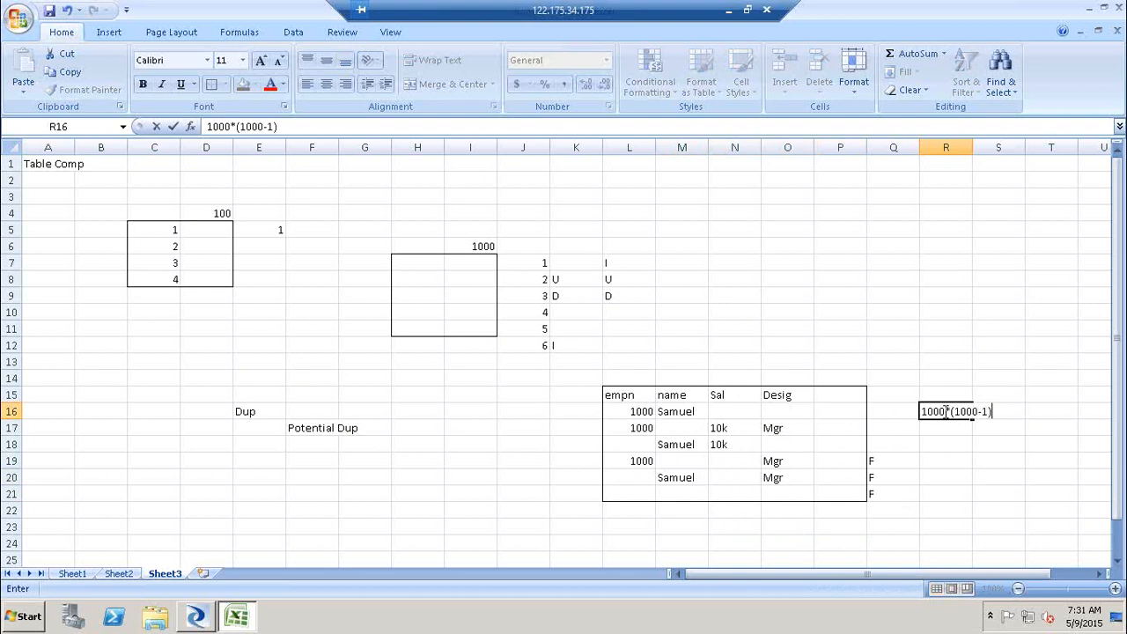
click(951, 460)
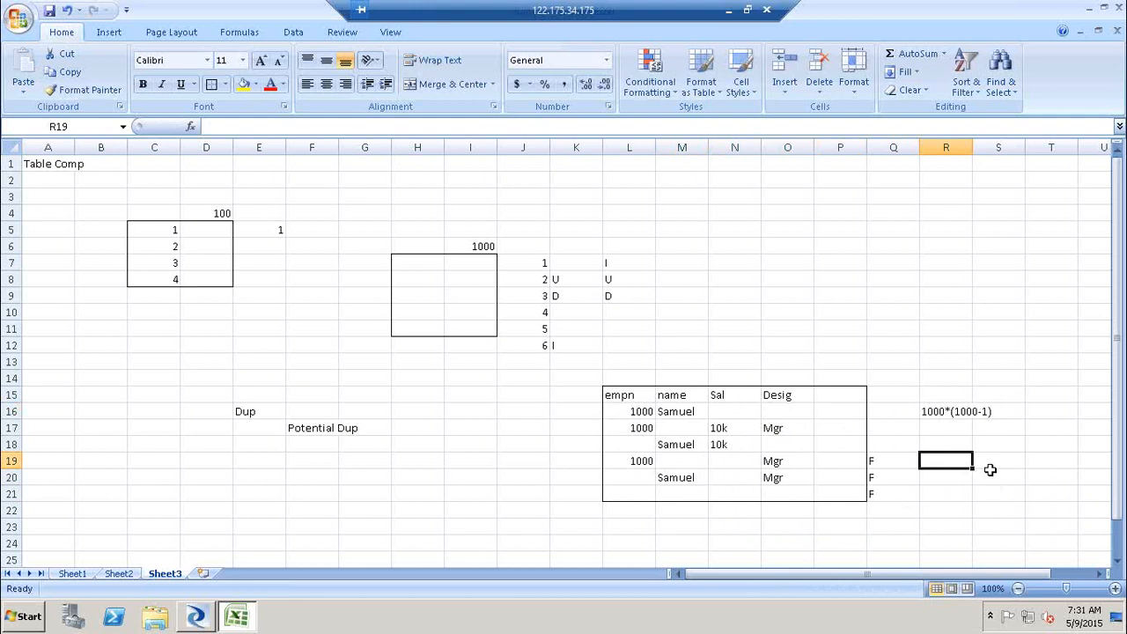
- Highlight each record row of the employee table in turn to compare the records
click(645, 411)
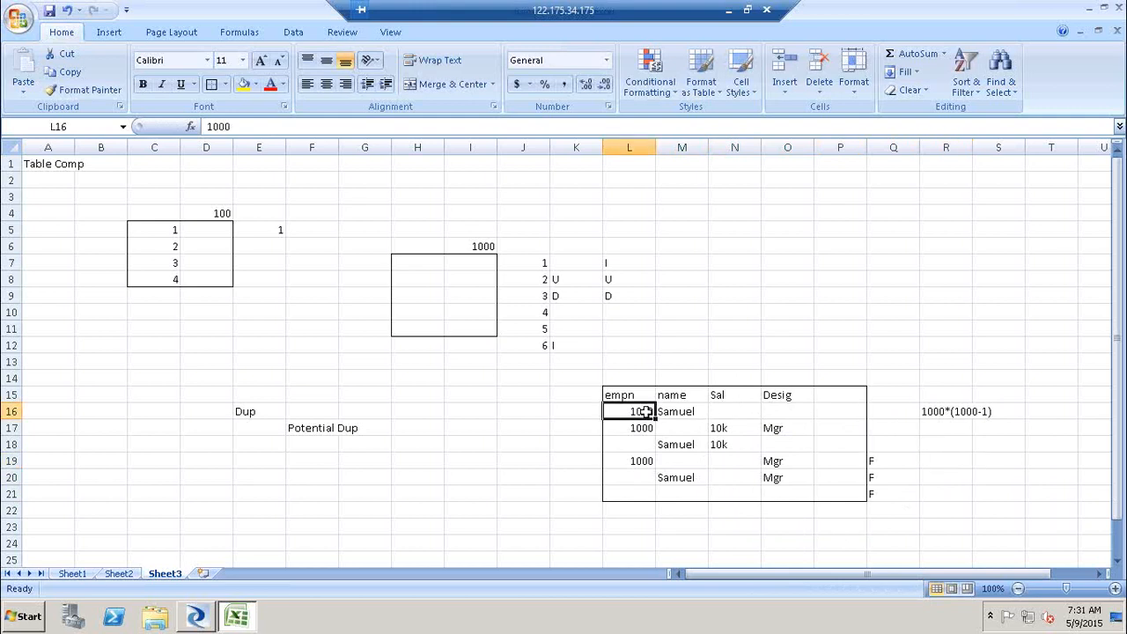
shift+click(852, 413)
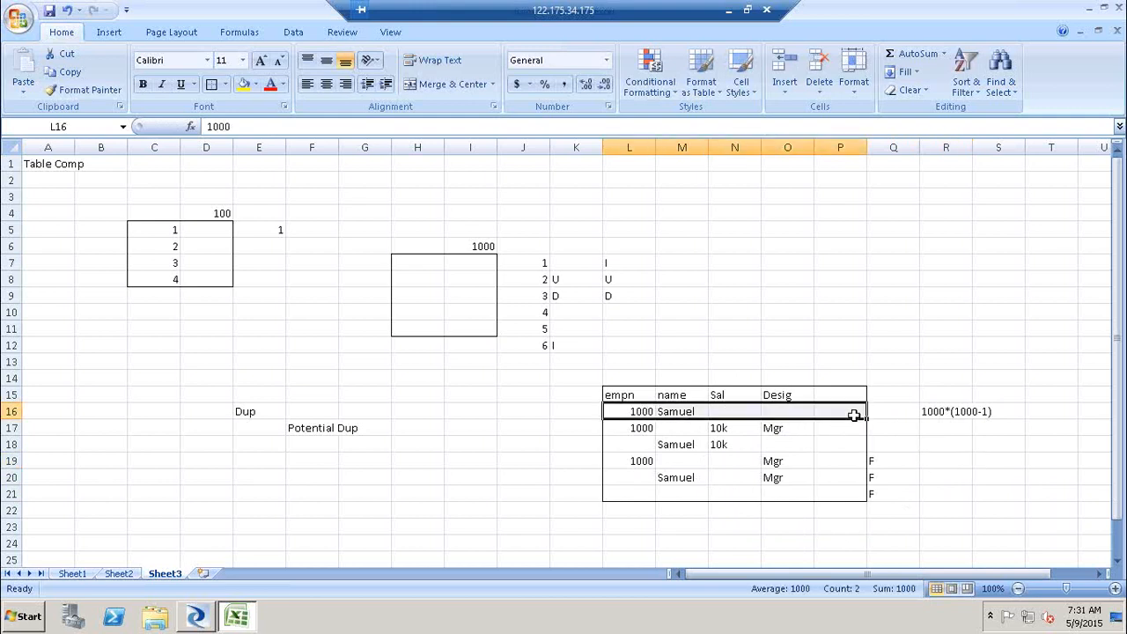
click(634, 427)
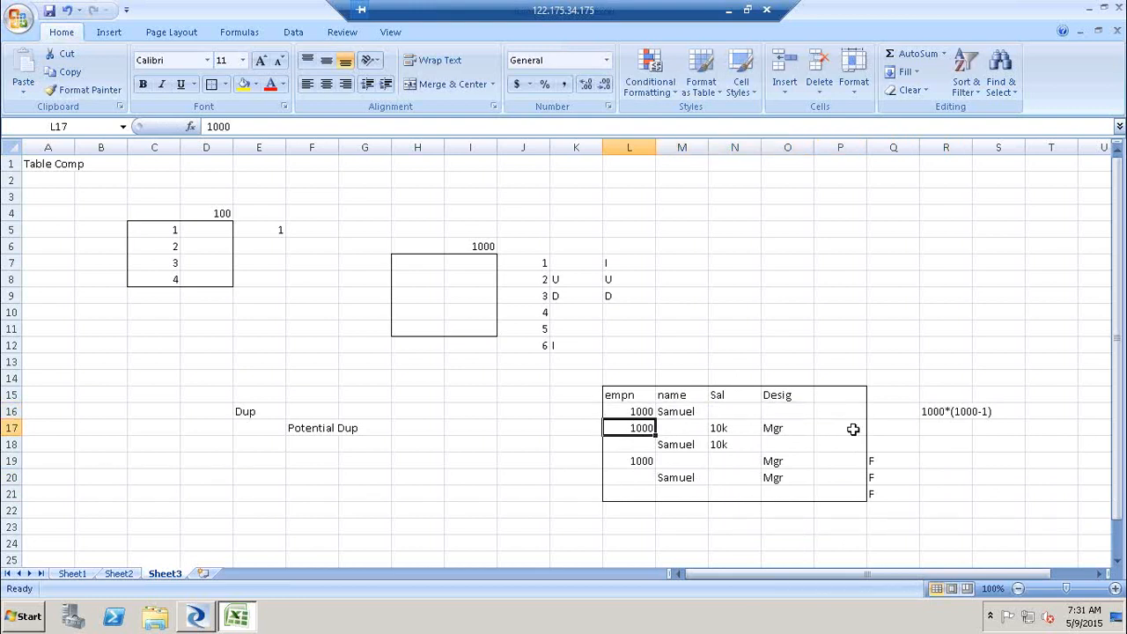
shift+click(870, 428)
click(632, 444)
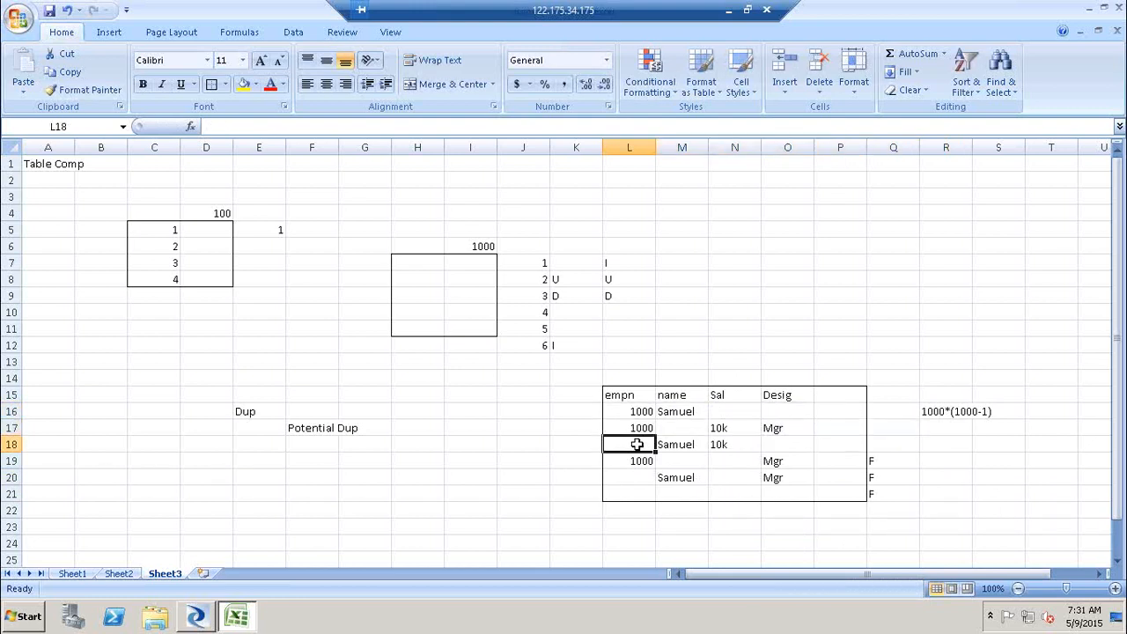
shift+click(824, 446)
click(631, 460)
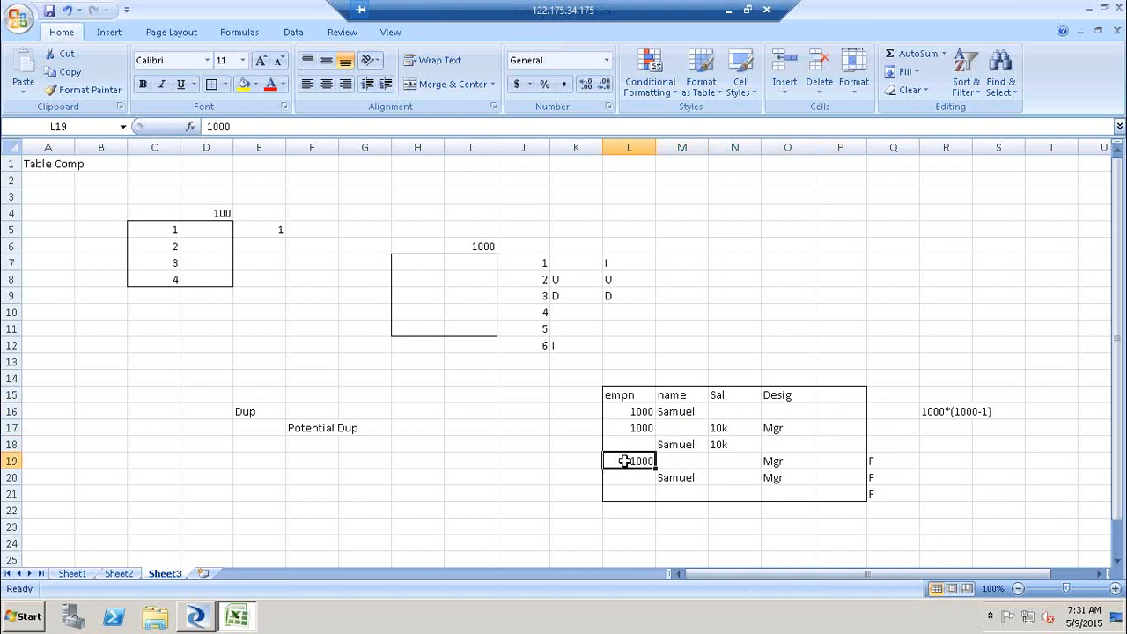
shift+click(835, 461)
click(632, 476)
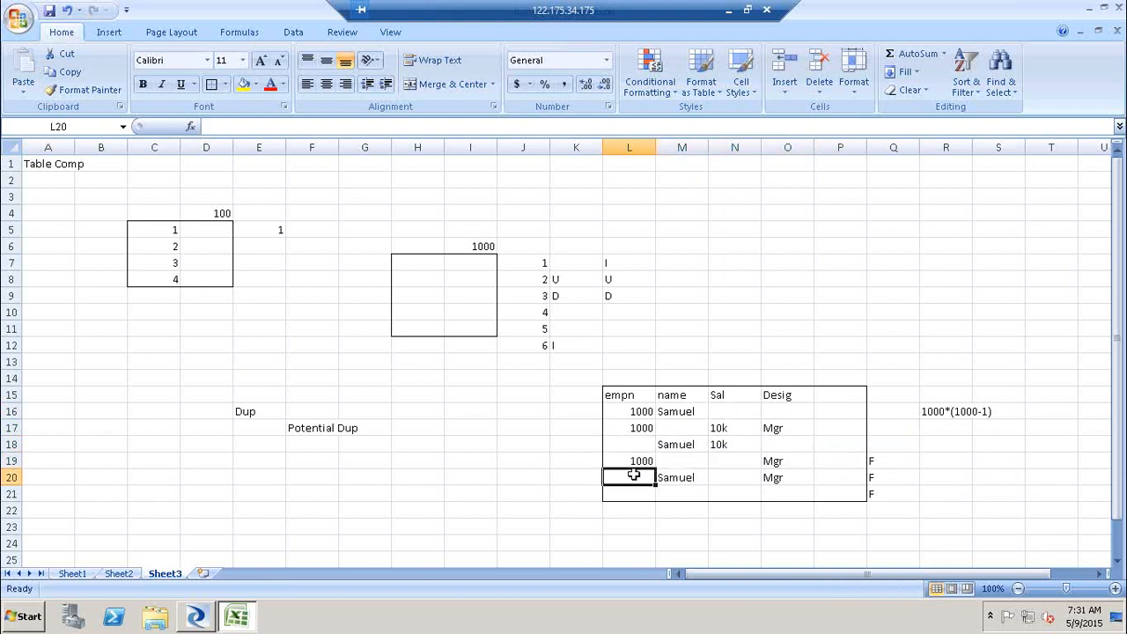
shift+click(852, 484)
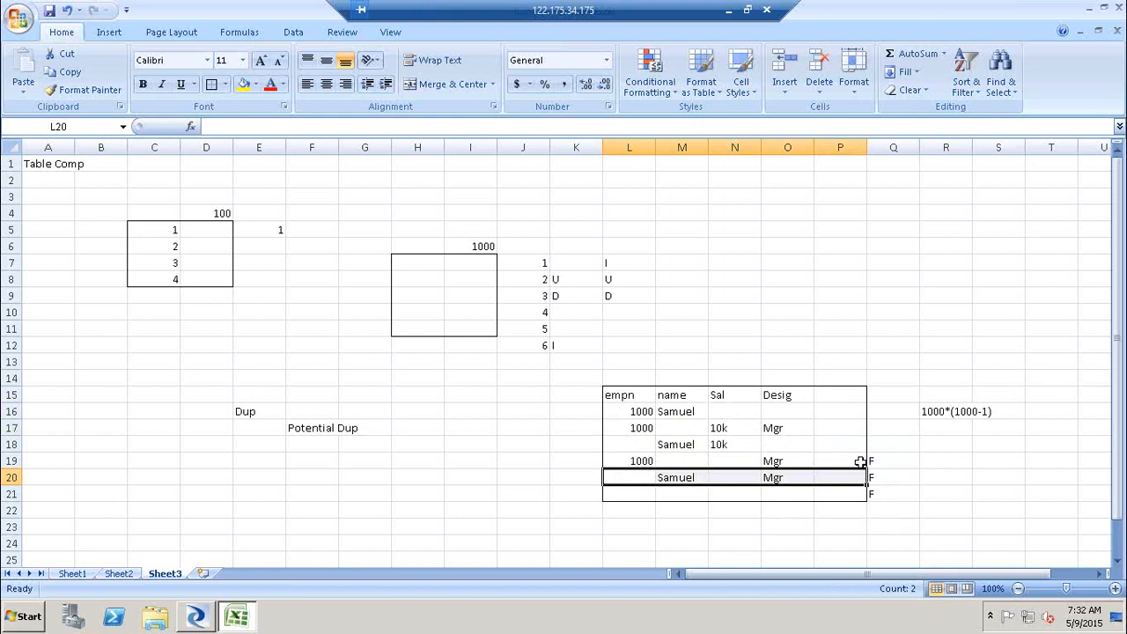
- Clear the F markers from cells Q19 to Q21
drag(885, 465, 882, 493)
key(Delete)
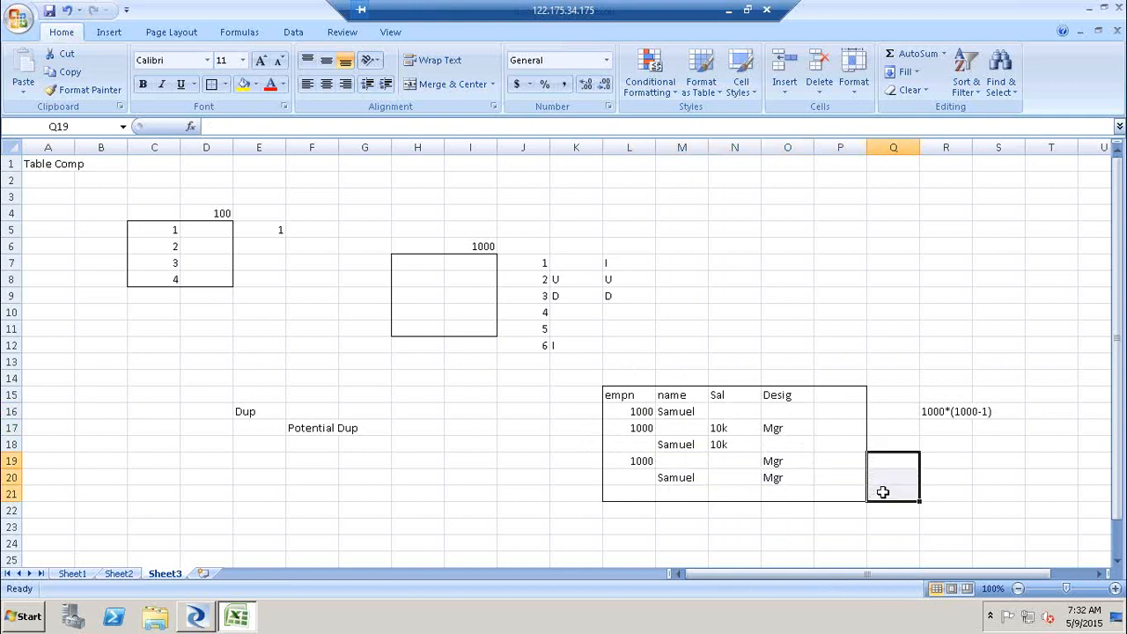
- Enter the heading Identiy / Eliminate / BR in cell M14 above the table
click(678, 377)
text(Iden)
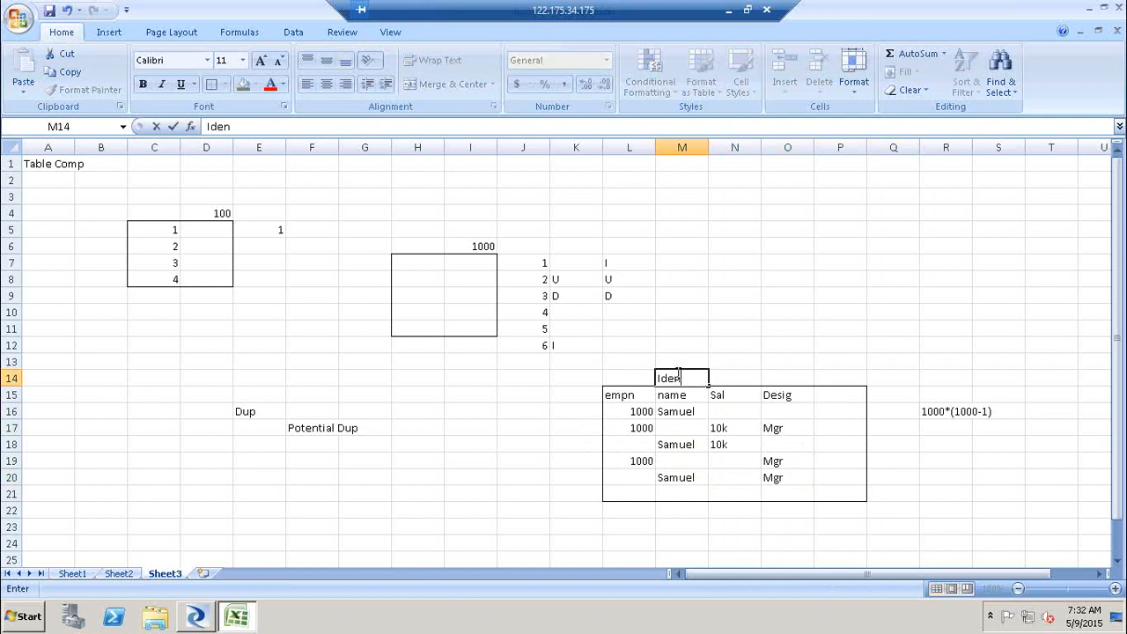
text(tiy / Eliminate /)
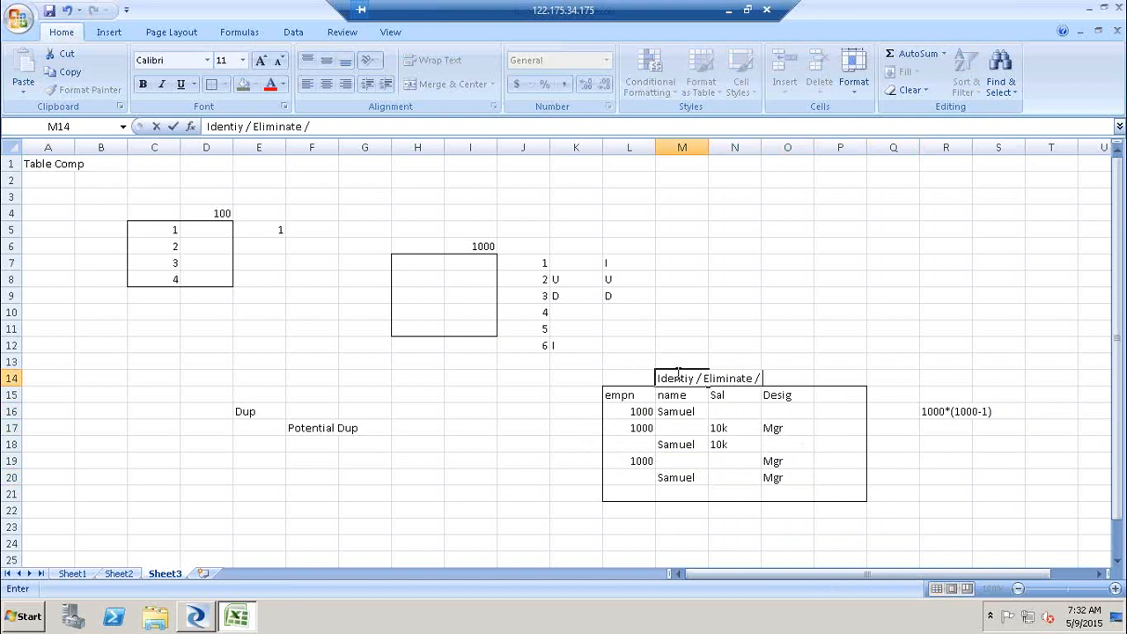
text( BR)
- Copy the 10k salary from N18 into the first record's Sal cell N16
click(746, 440)
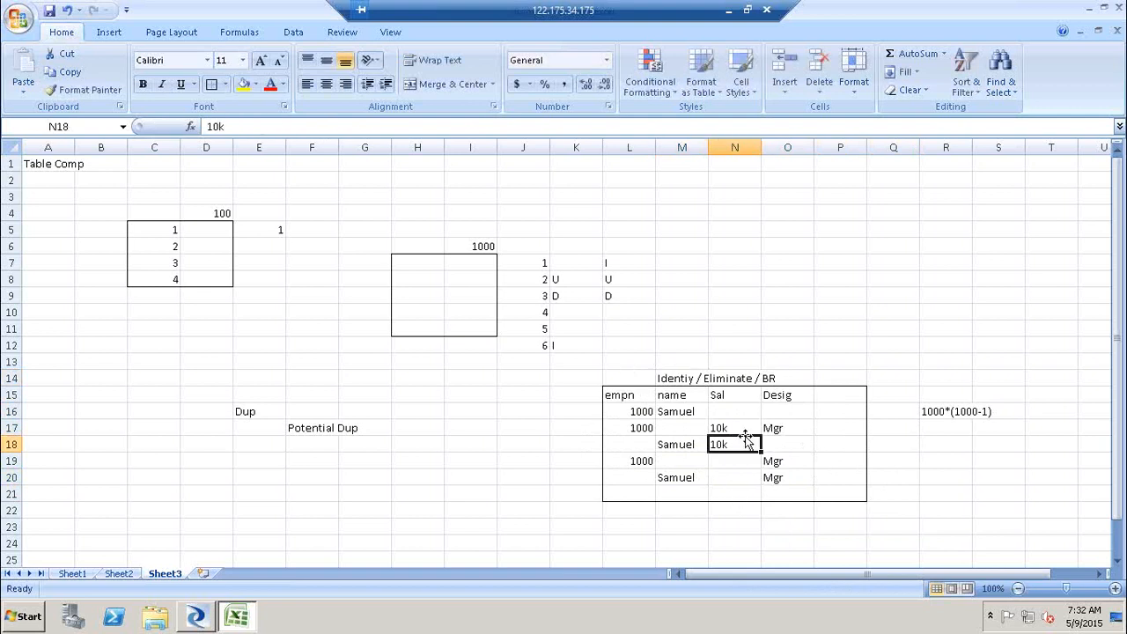
key(ctrl+c)
key(Up)
key(Up)
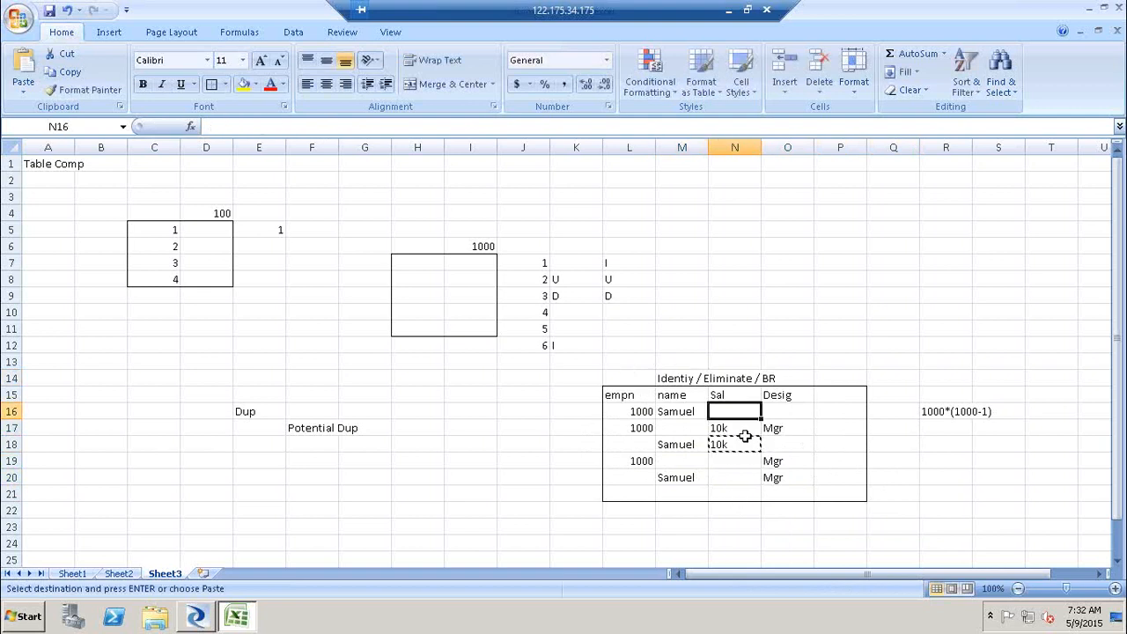
key(ctrl+v)
key(Down)
key(Down)
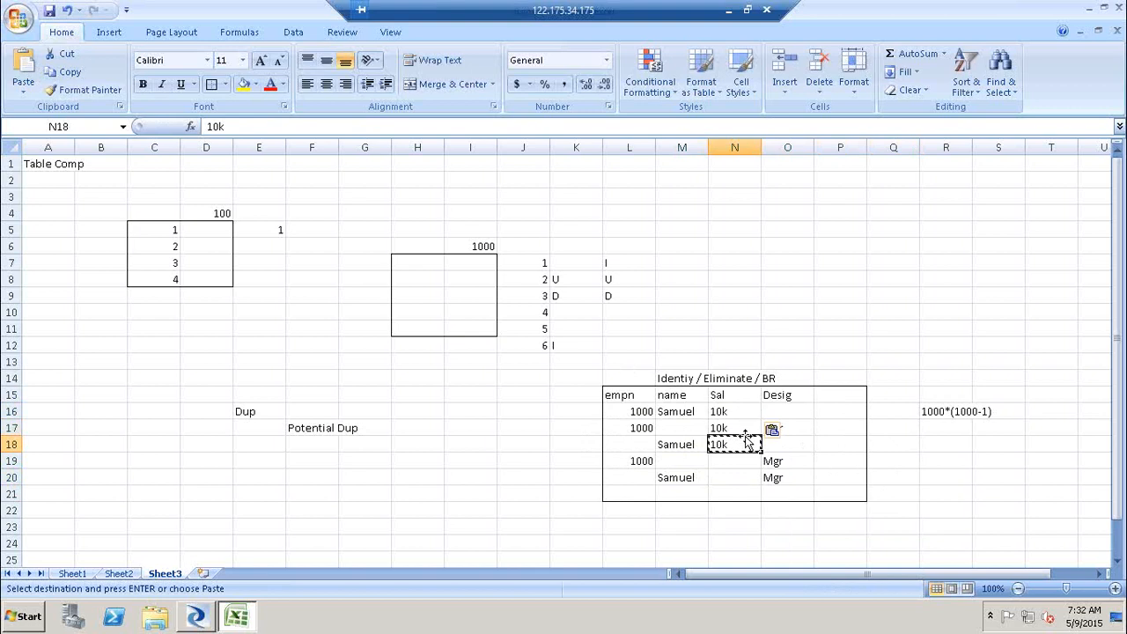
- Copy Mgr from O19 into the Desig cells of the first two records, O17 and O16
click(783, 459)
key(ctrl+c)
key(Up)
key(Up)
key(ctrl+v)
key(Up)
key(ctrl+v)
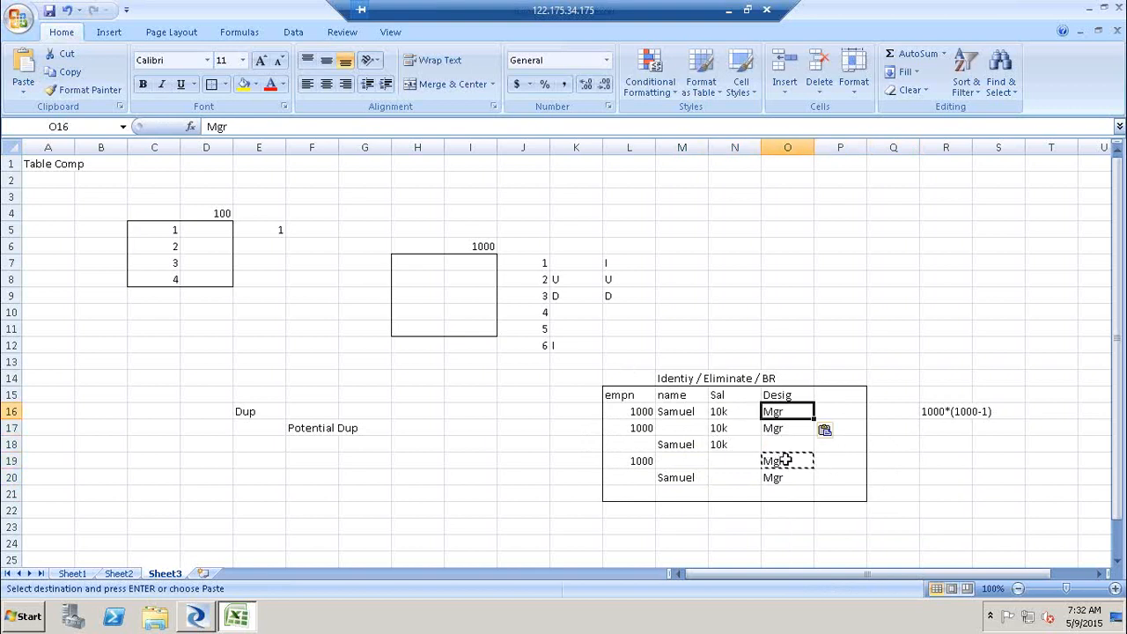
- Highlight the records, the first record row and the heading cells to compare them
drag(631, 427, 807, 491)
click(631, 411)
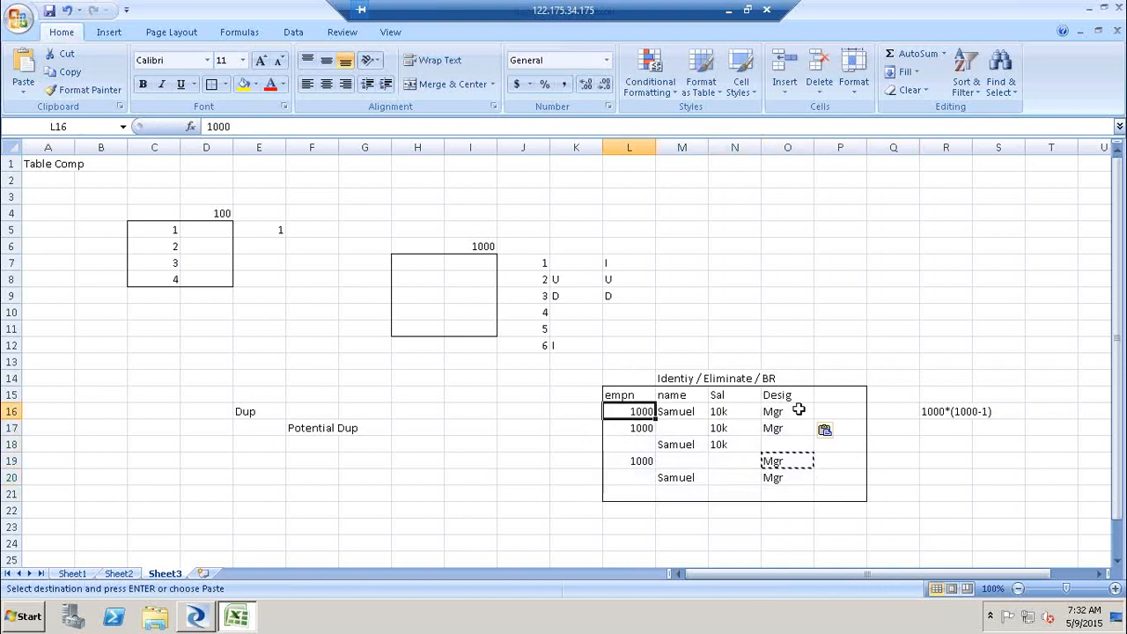
shift+click(798, 410)
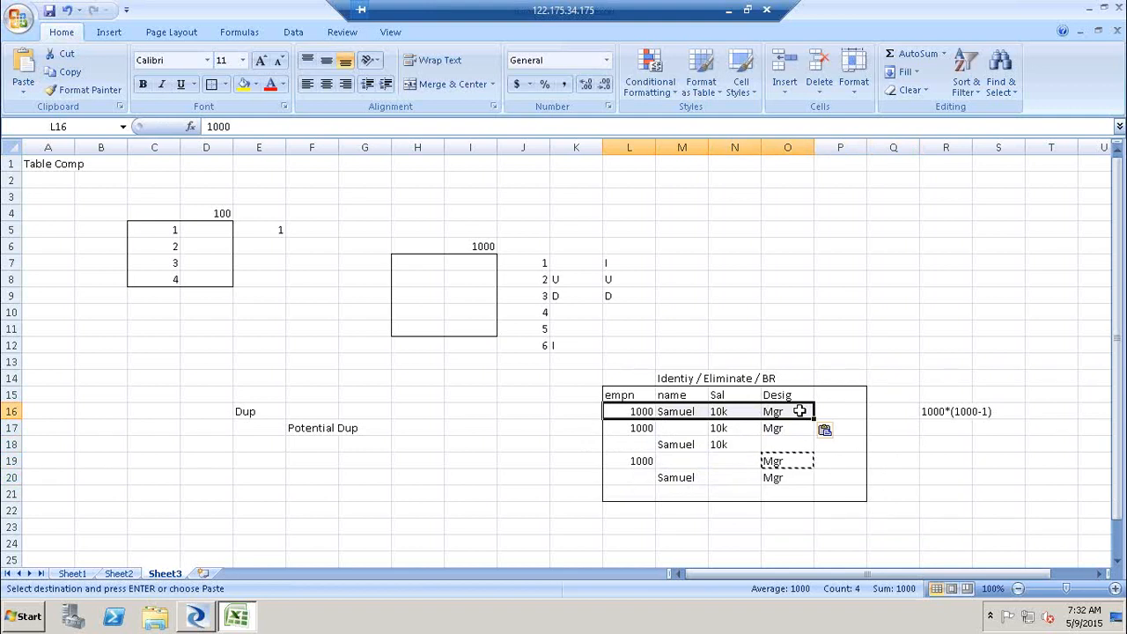
click(660, 378)
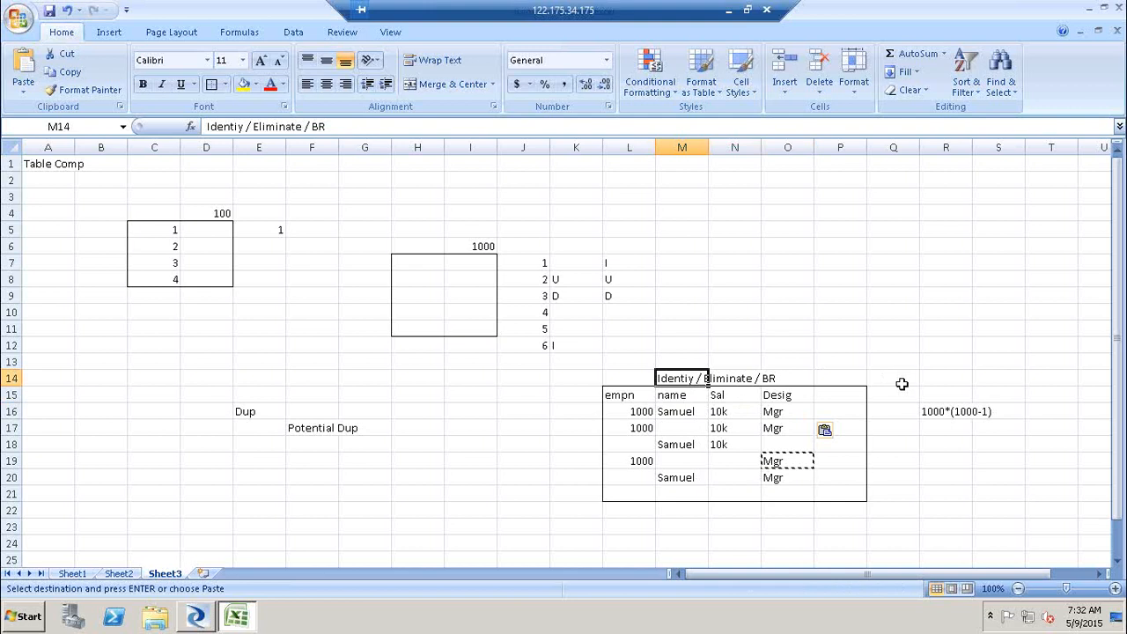
click(730, 379)
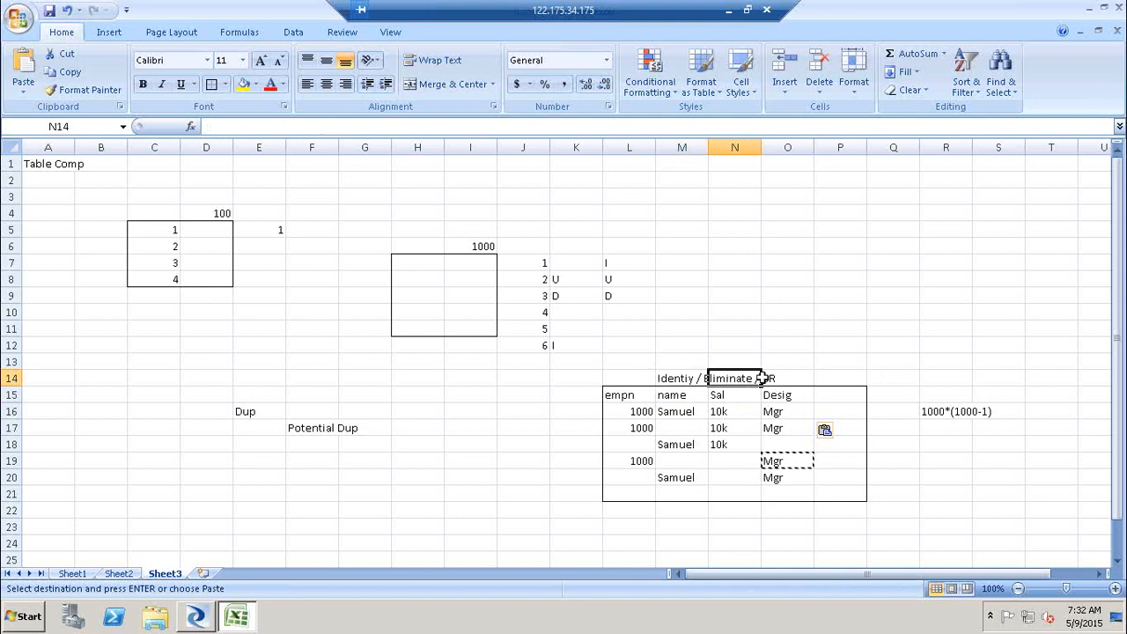
click(767, 378)
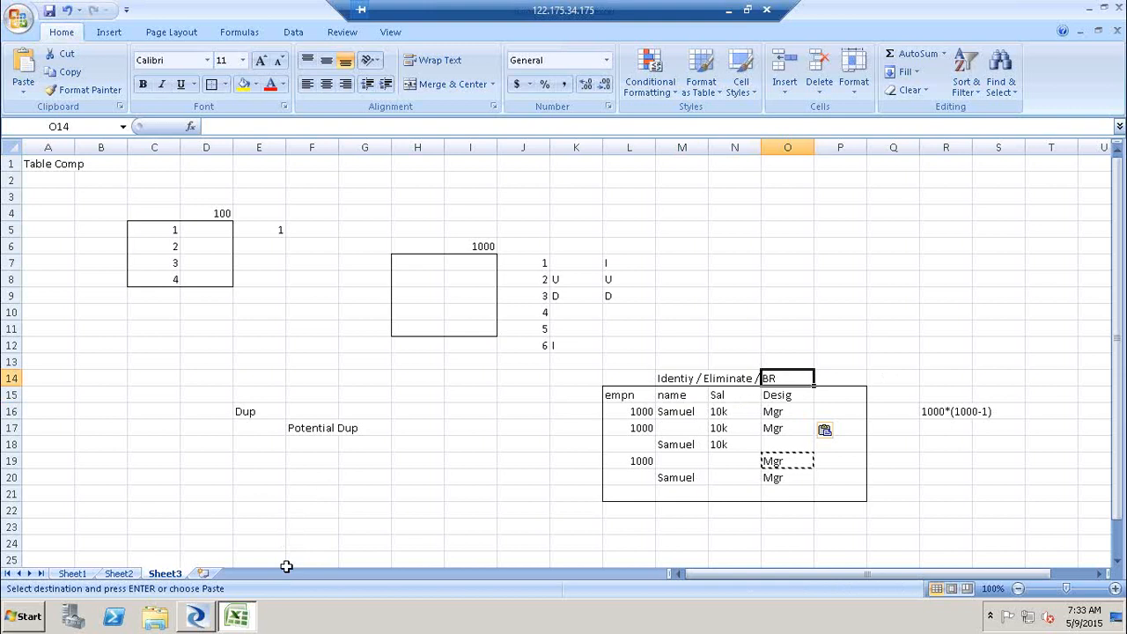
- Switch to Data Services Designer, add a data flow named DF_Match to Job_Match and open it
click(195, 616)
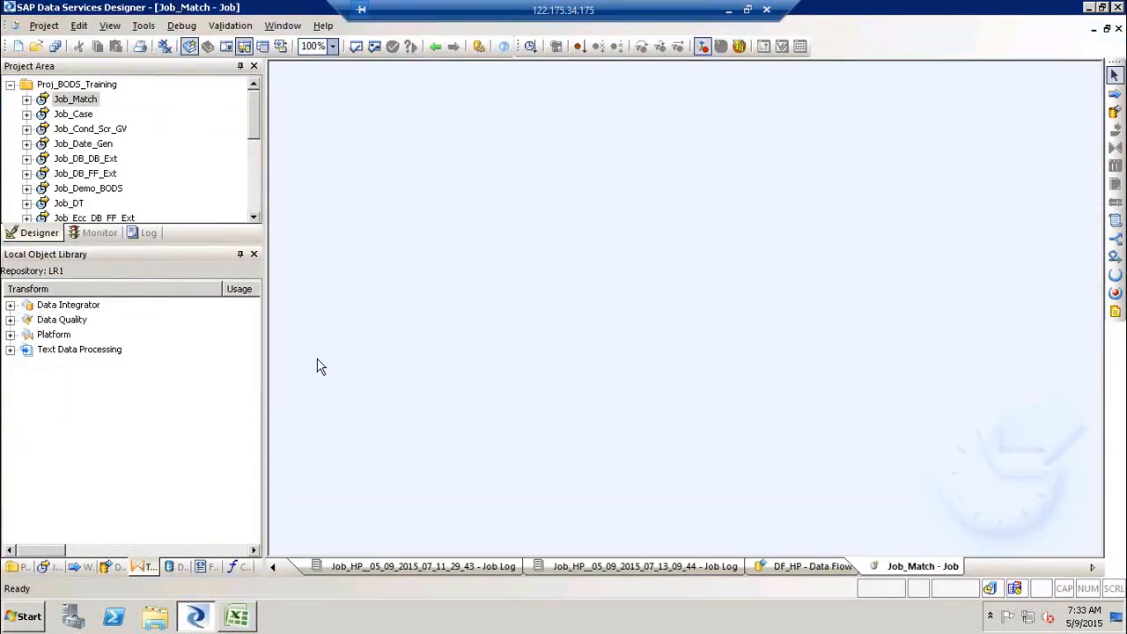
click(1114, 111)
click(636, 204)
text(DF_Match)
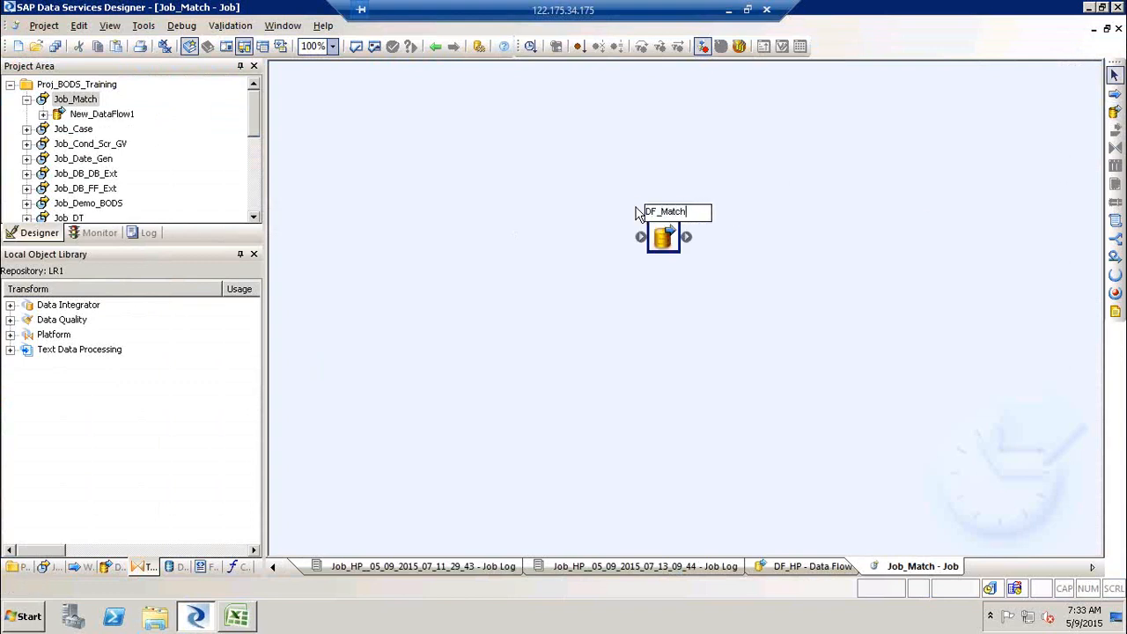
key(Return)
click(668, 214)
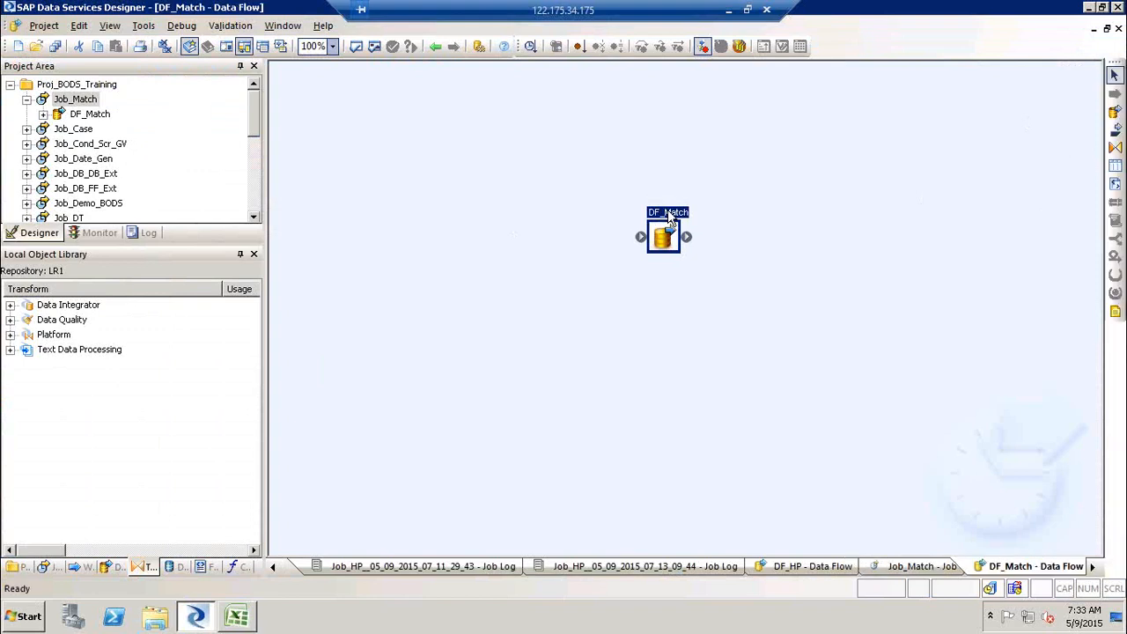
click(176, 568)
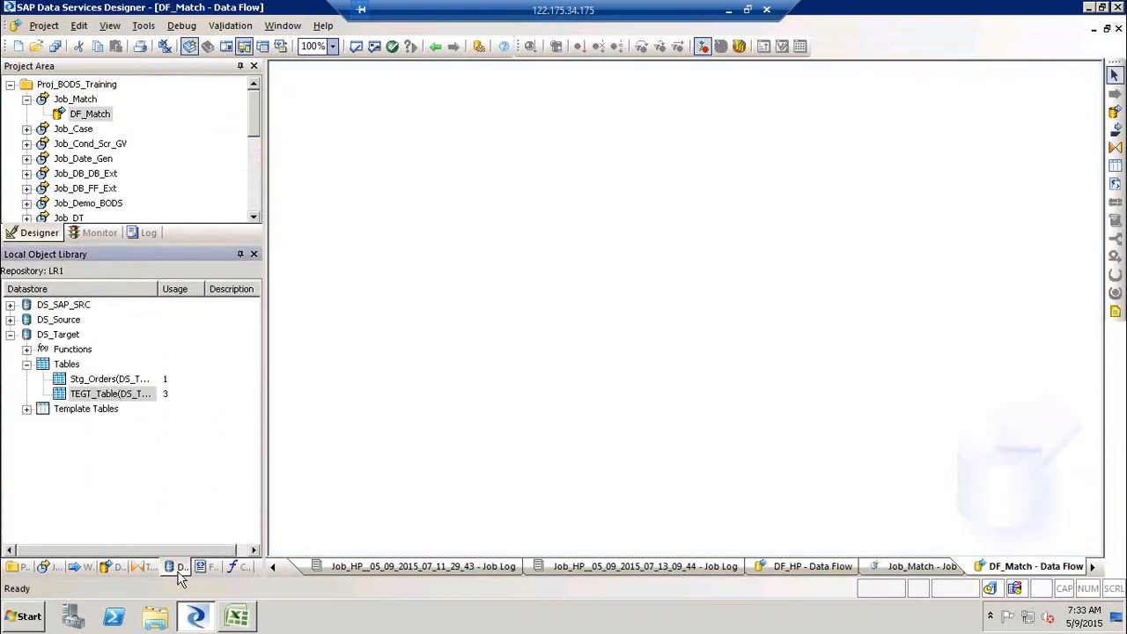
- Open the Match_Source workbook from the SourceFF folder on the desktop
key(super+d)
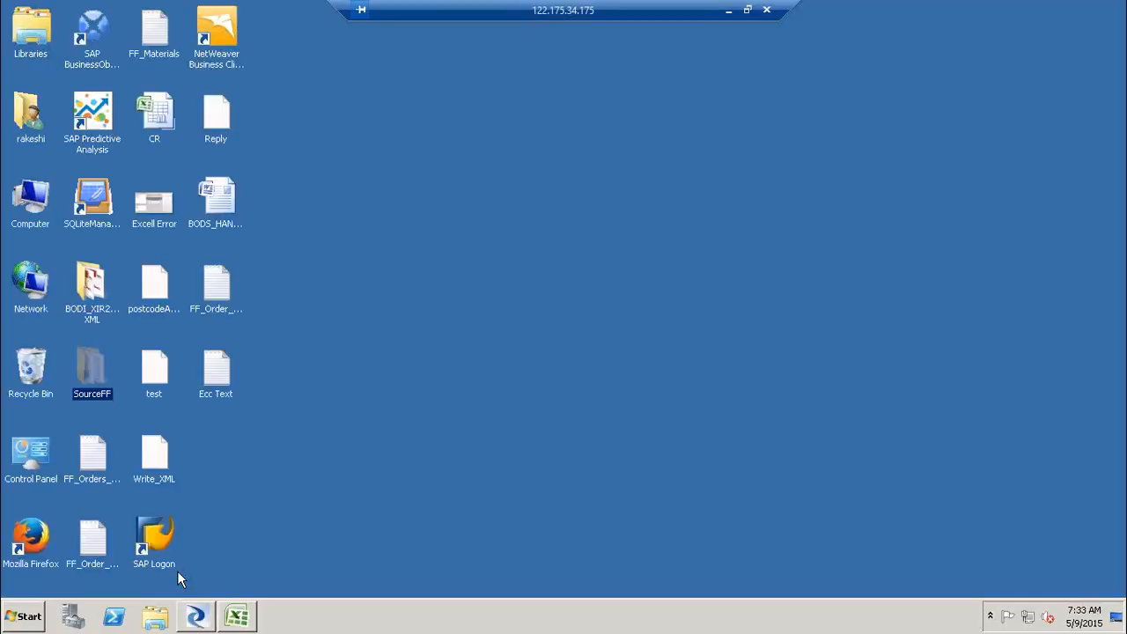
double_click(88, 368)
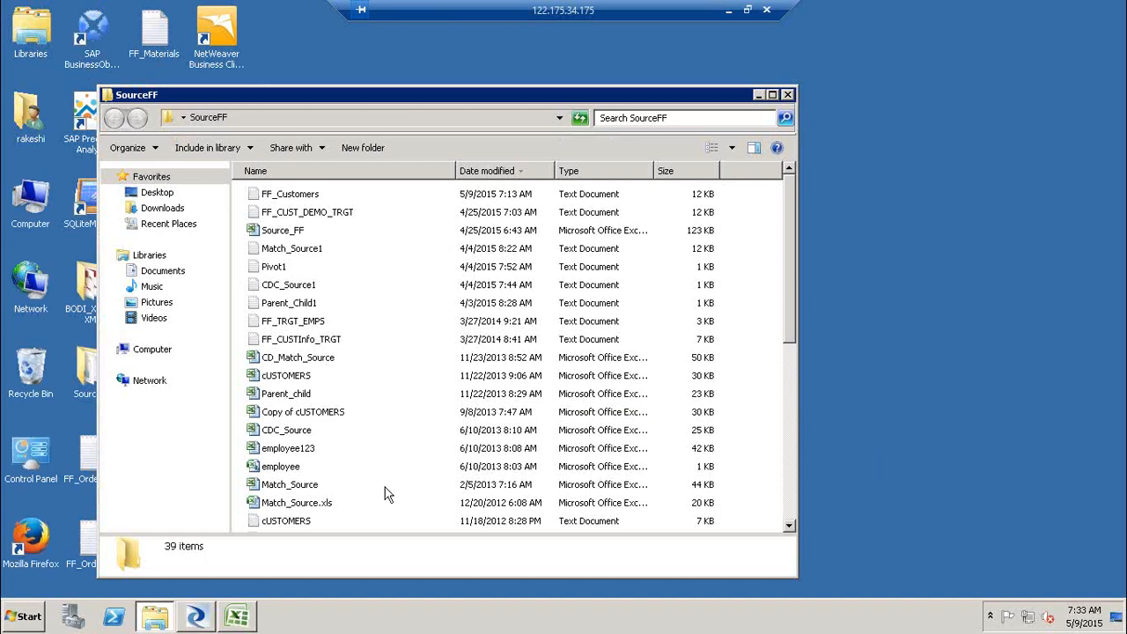
double_click(299, 484)
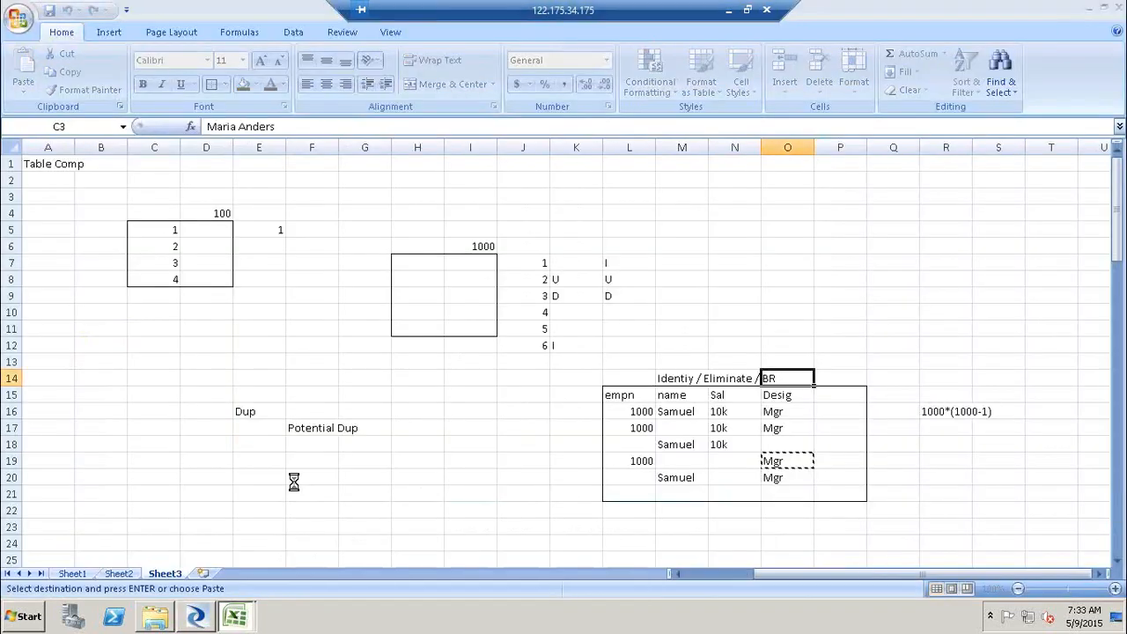
- Examine the repeated ALFKI customer records in rows 2 to 4 of the source sheet
click(336, 215)
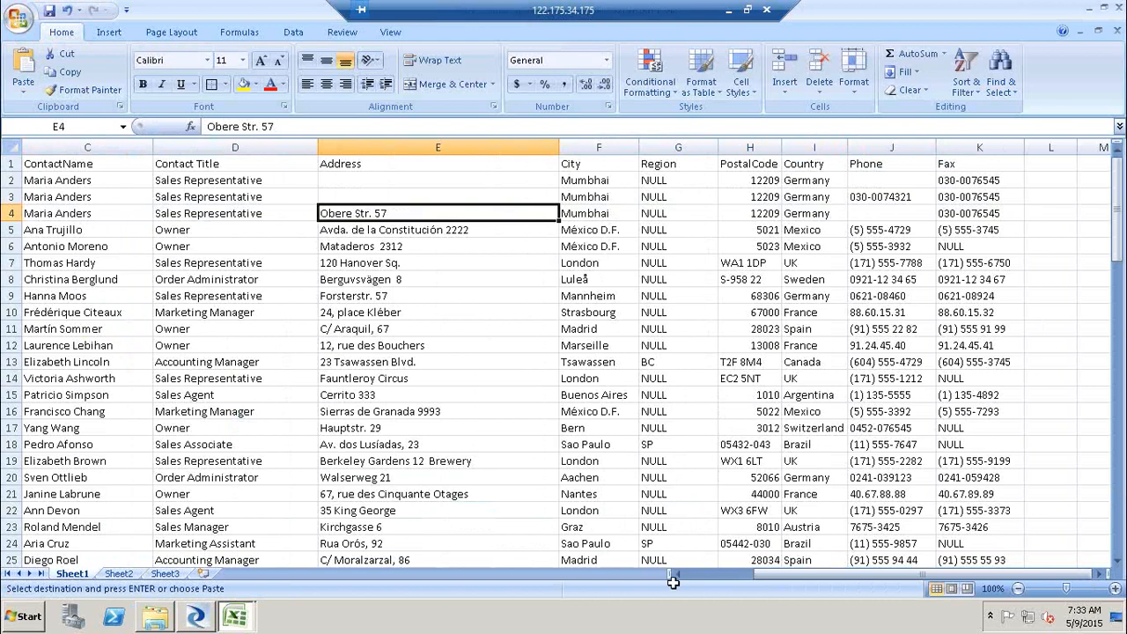
scroll(717, 588, left, 2)
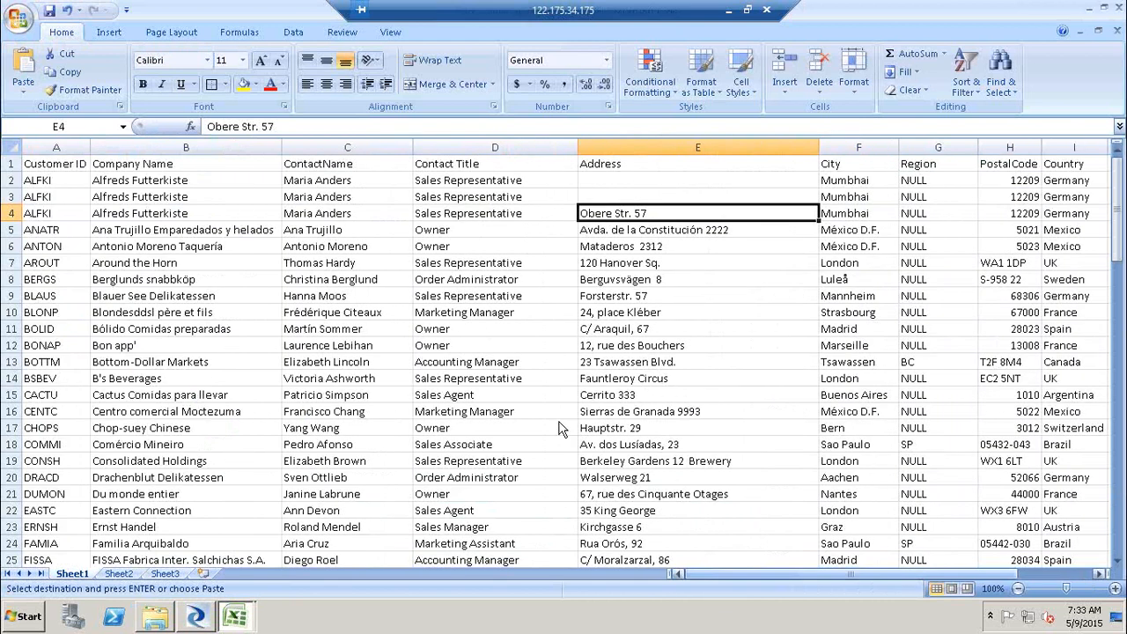
click(60, 181)
drag(60, 180, 60, 211)
drag(639, 181, 640, 211)
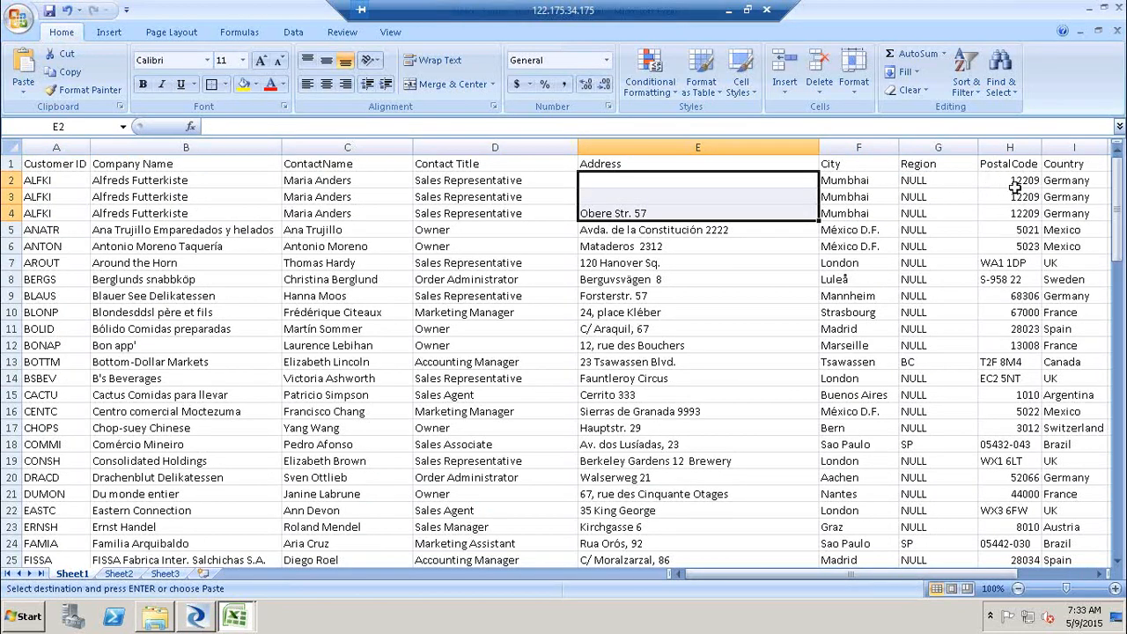
click(1101, 574)
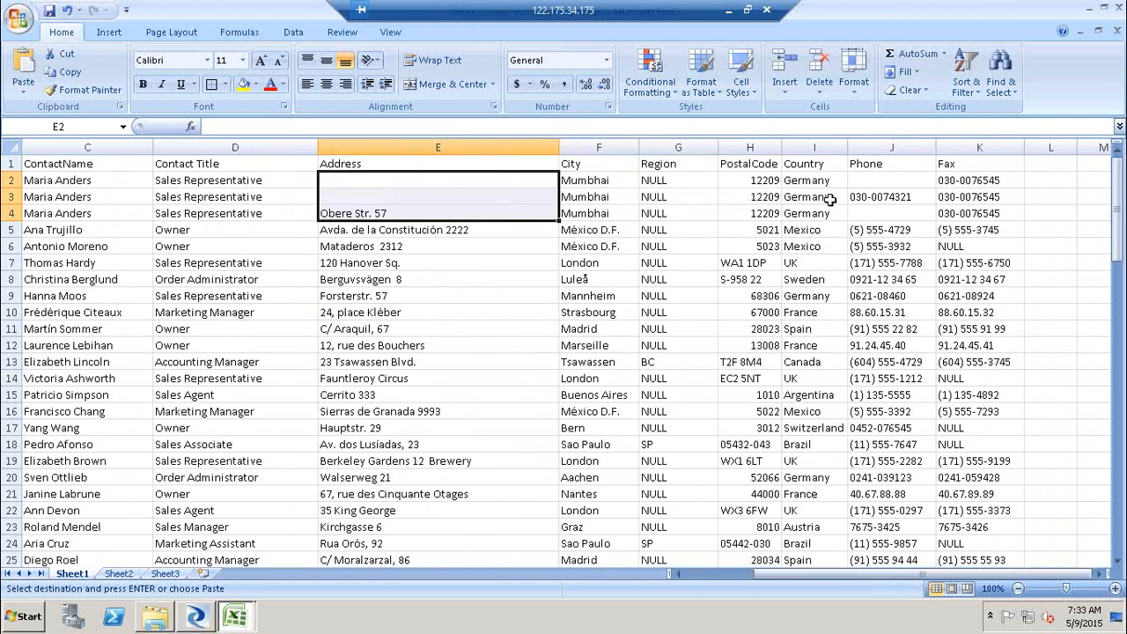
drag(886, 179, 887, 218)
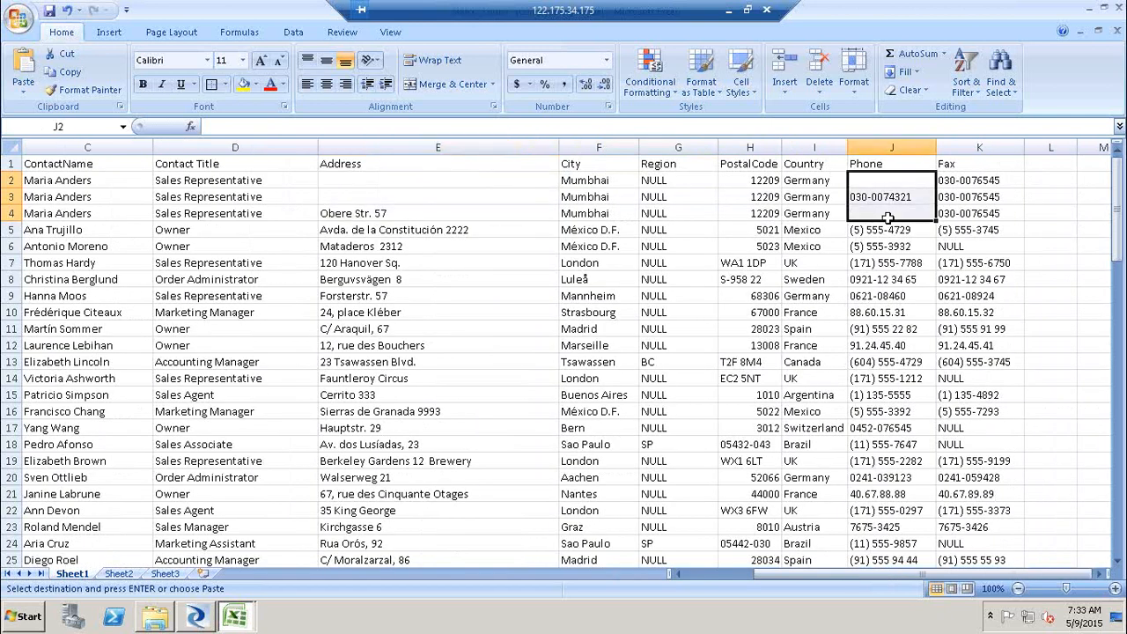
click(434, 212)
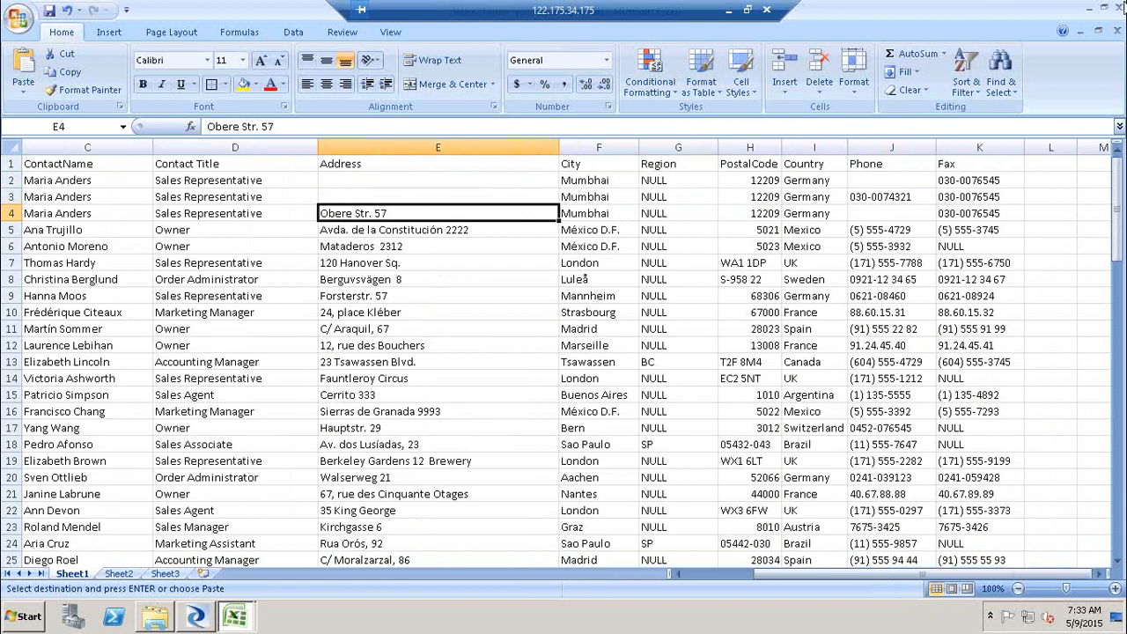
- Open the Match_Source1 text file from the SourceFF folder on the desktop and examine its repeated ALFKI records, then close it
key(super+d)
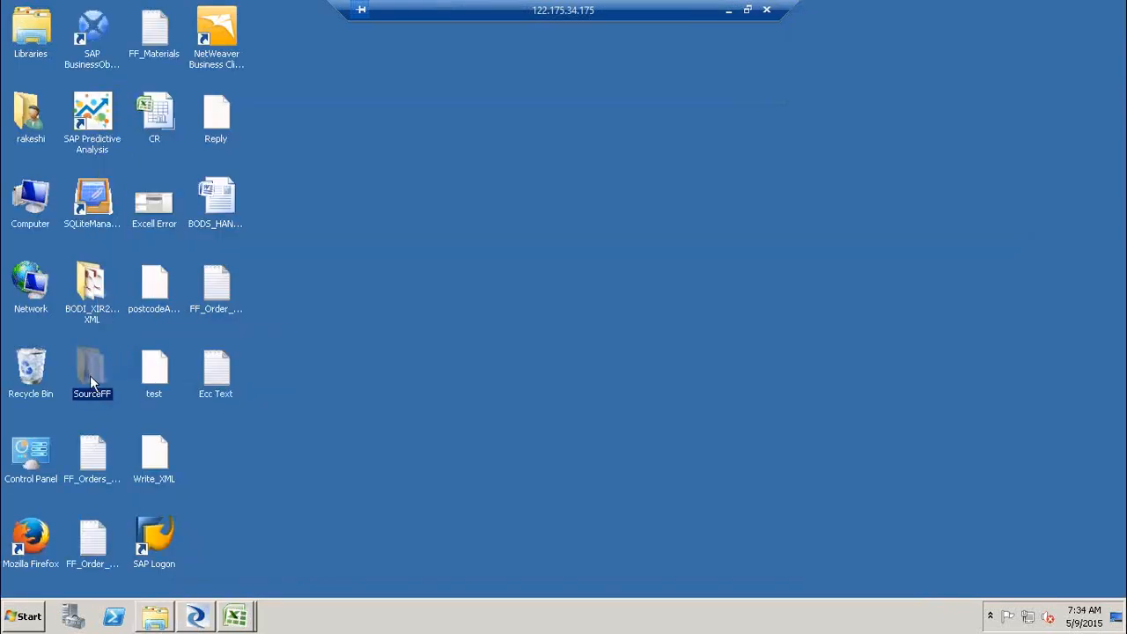
double_click(89, 375)
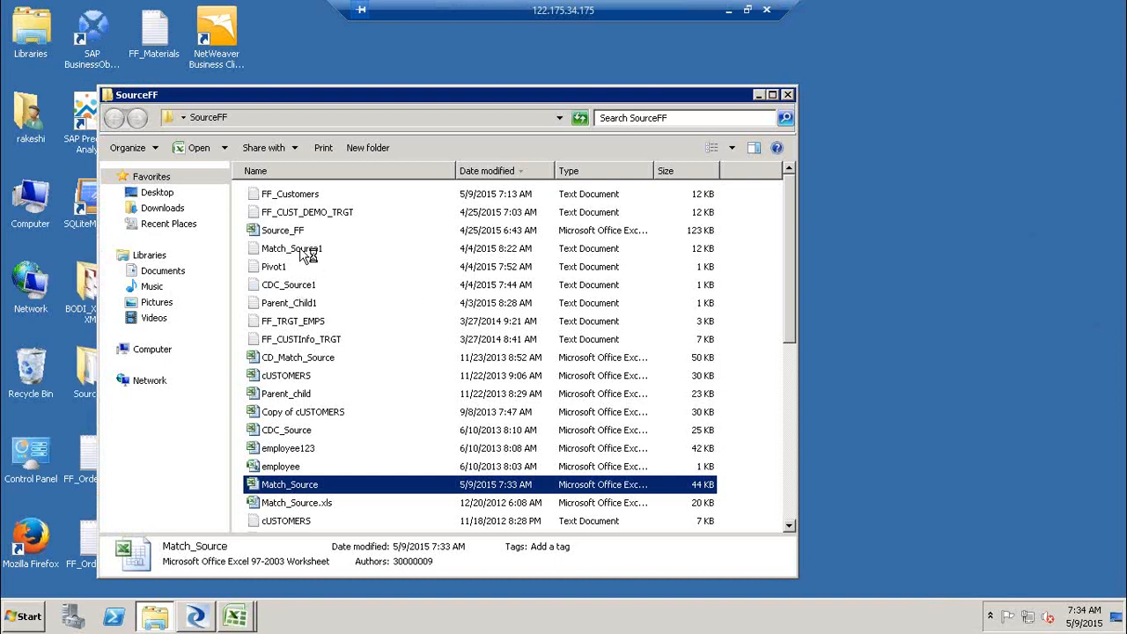
double_click(307, 250)
click(151, 157)
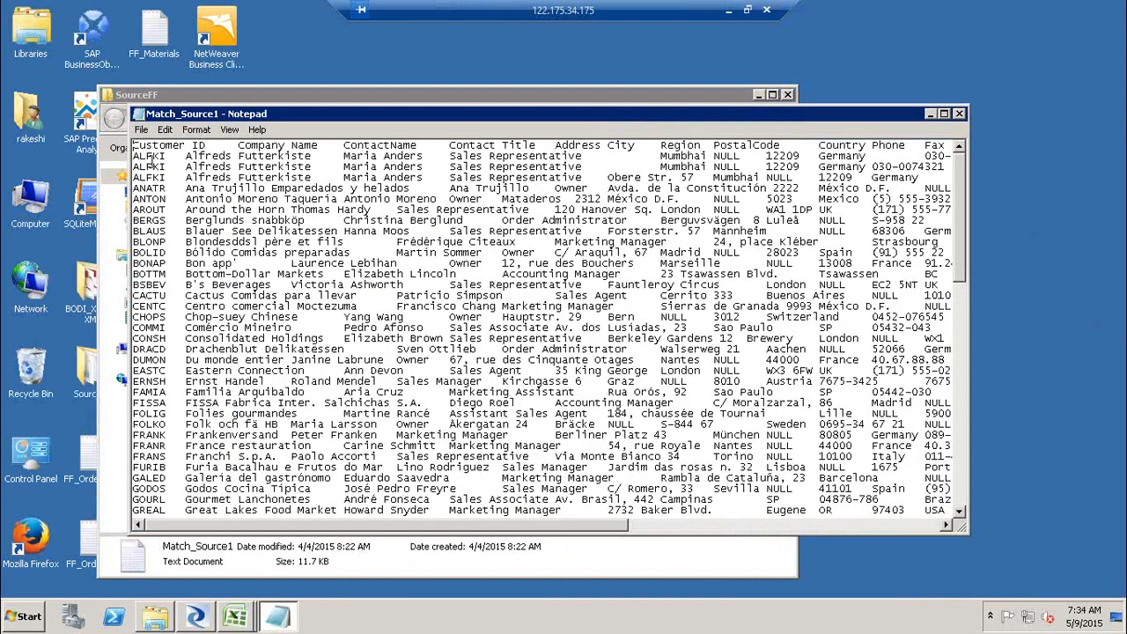
drag(151, 157, 162, 176)
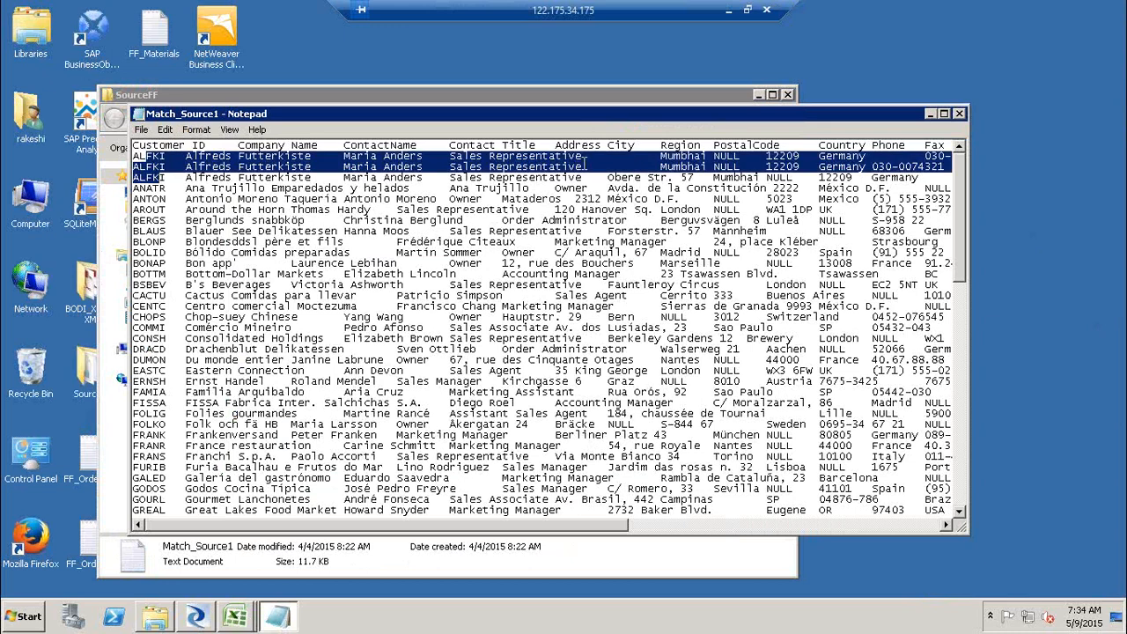
click(629, 173)
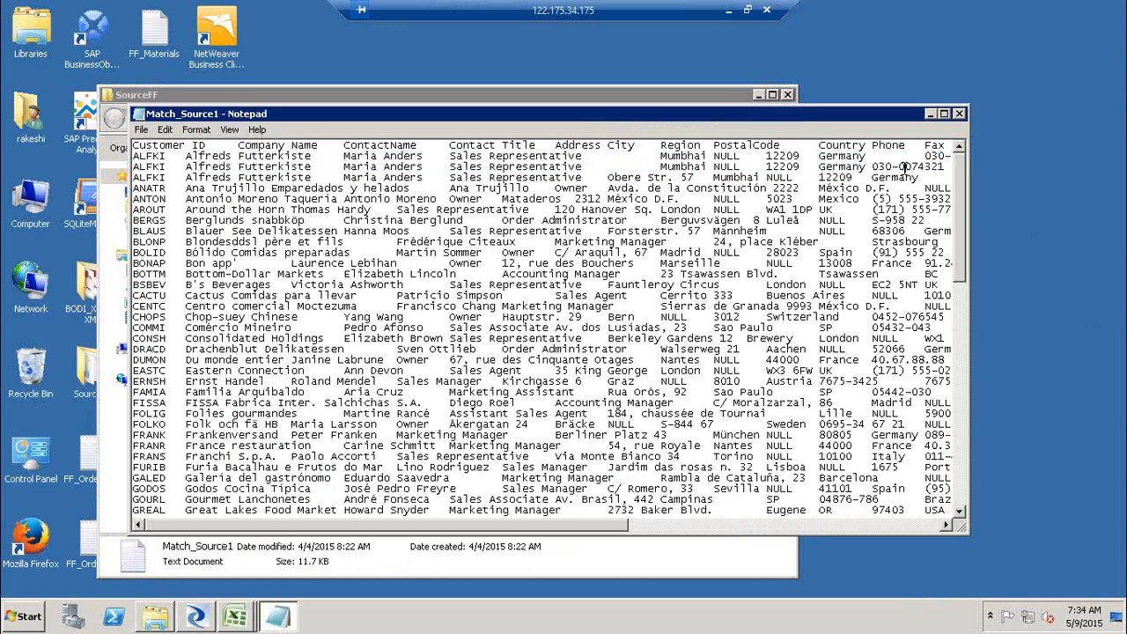
click(958, 114)
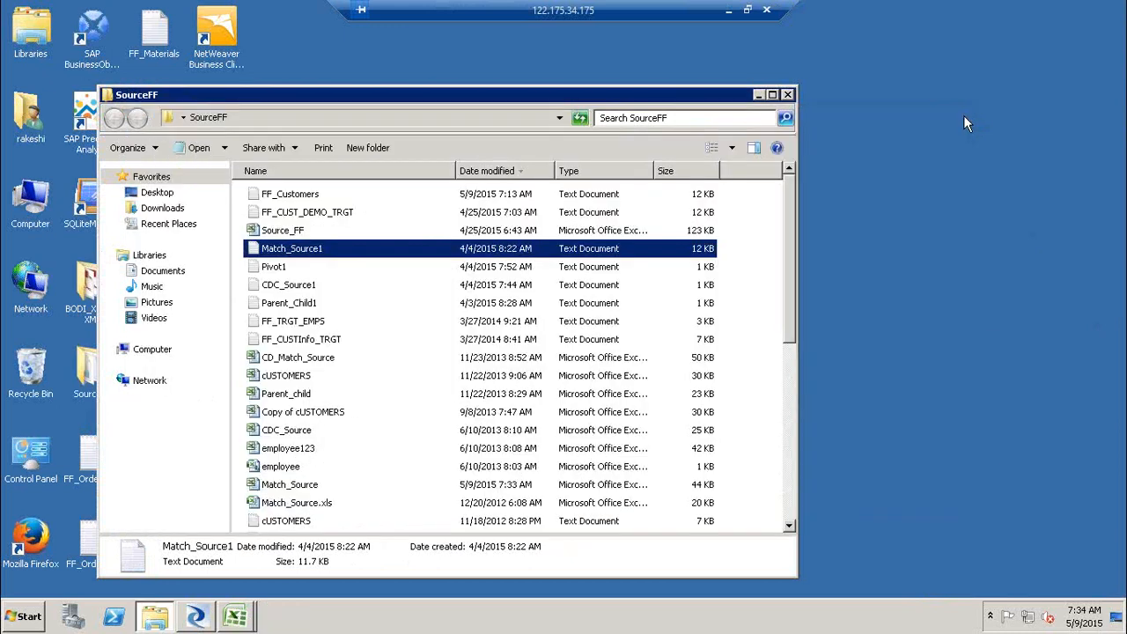
click(788, 95)
- Try creating a new Excel workbook format named FF_Test in the DF_Match data flow's object library
click(201, 614)
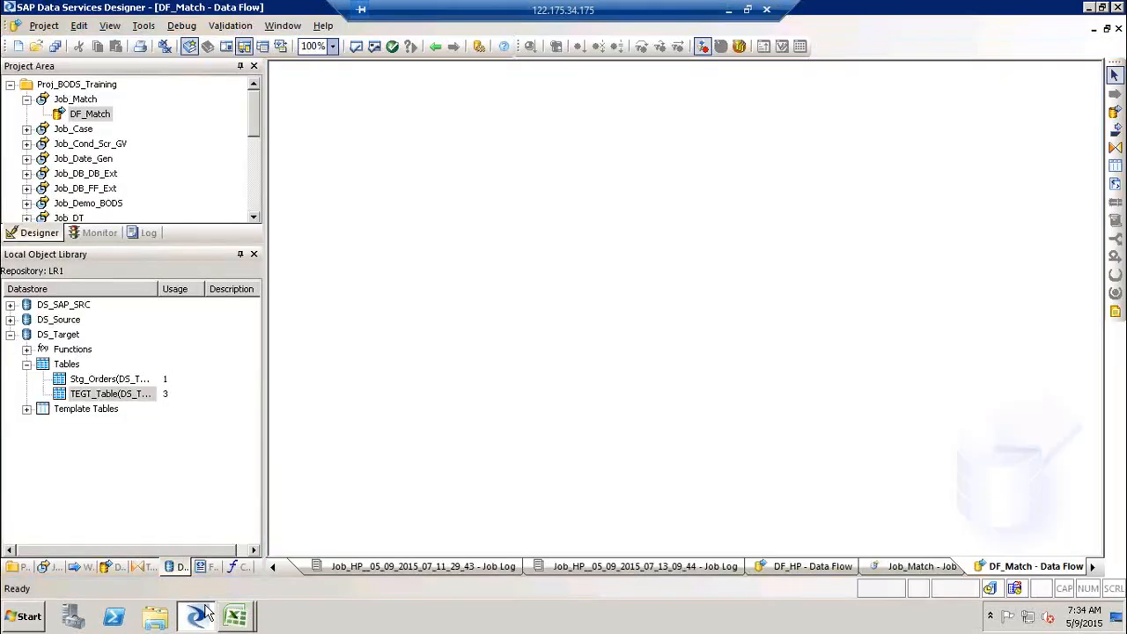
click(232, 616)
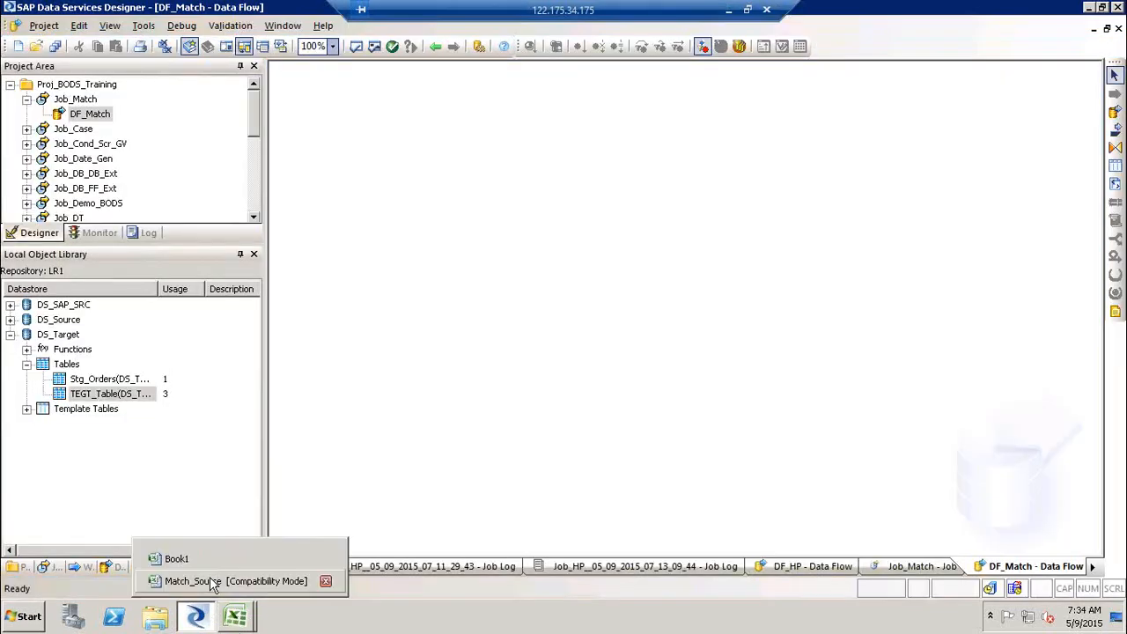
click(339, 455)
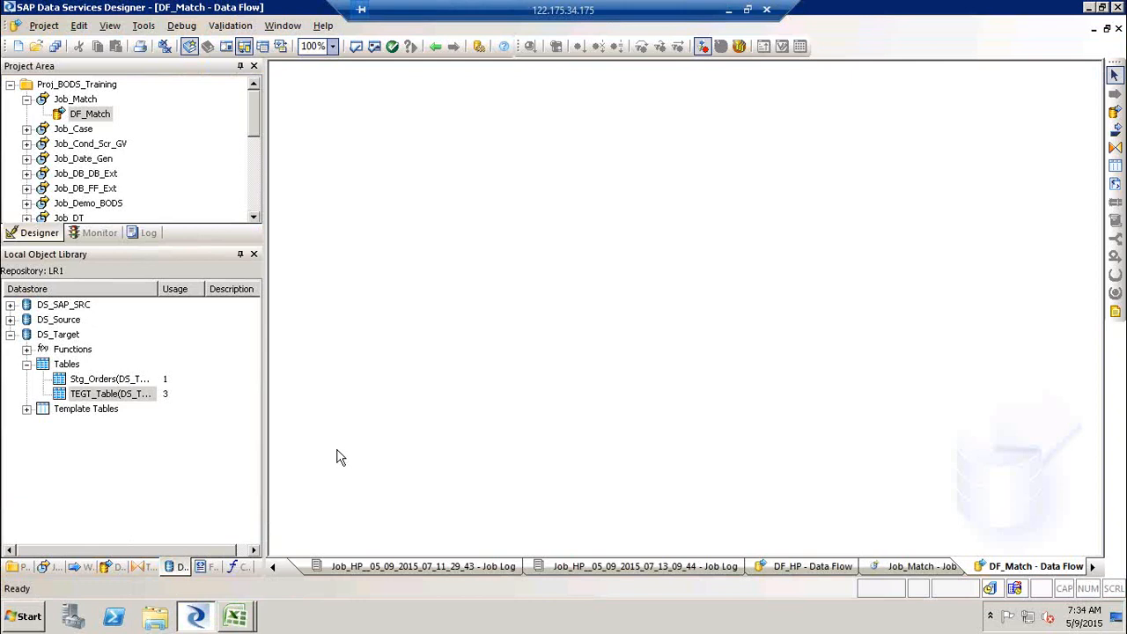
click(204, 567)
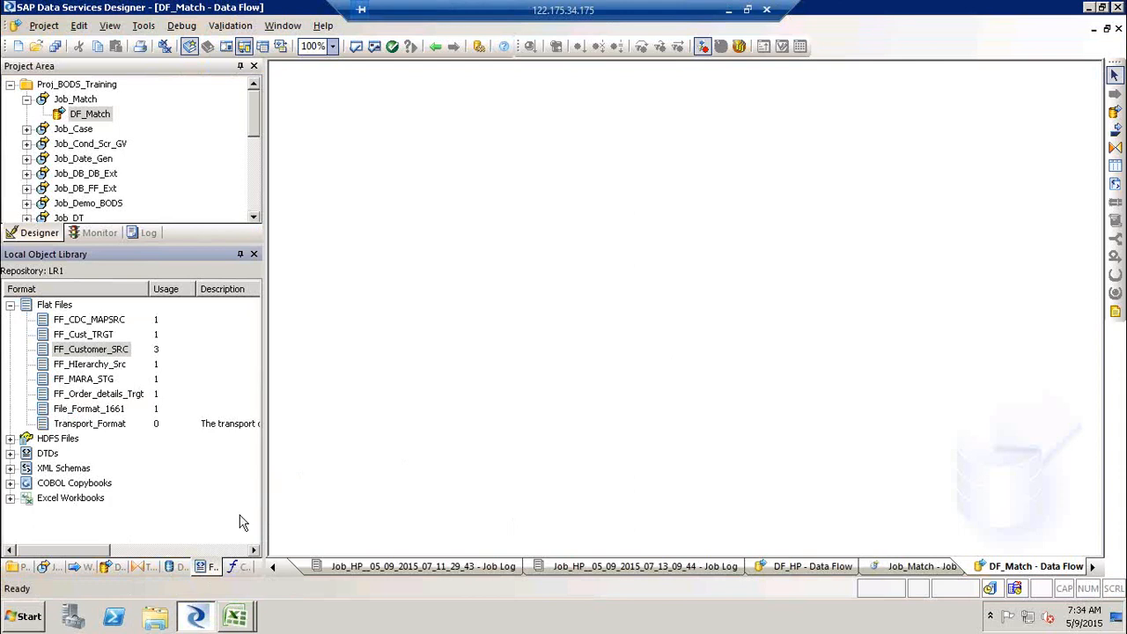
click(68, 501)
right_click(69, 501)
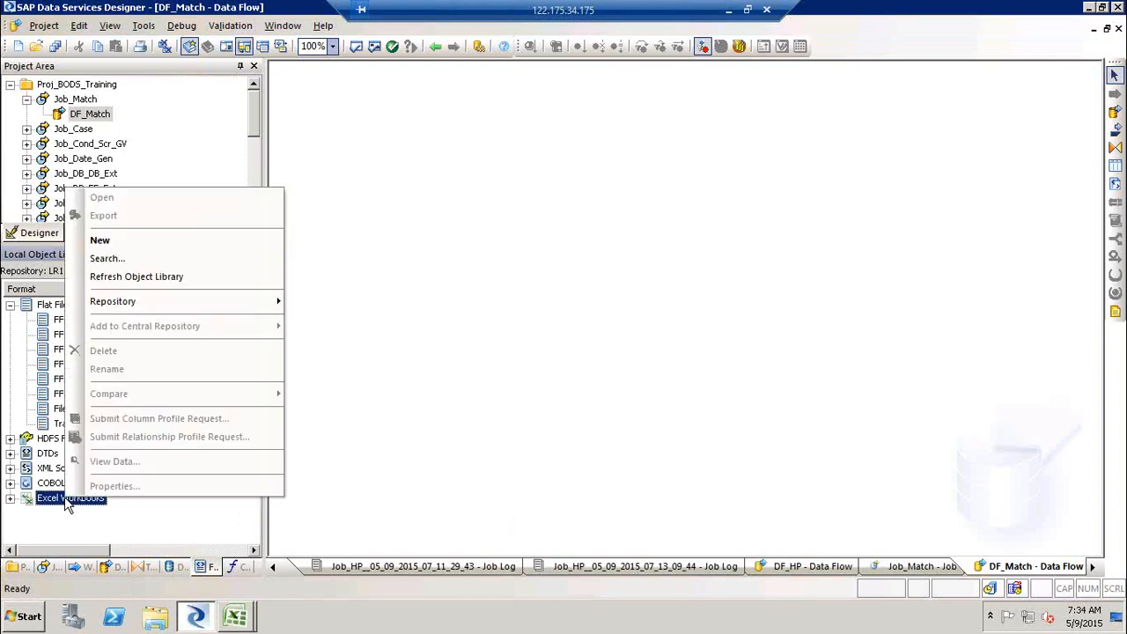
click(126, 239)
text(F)
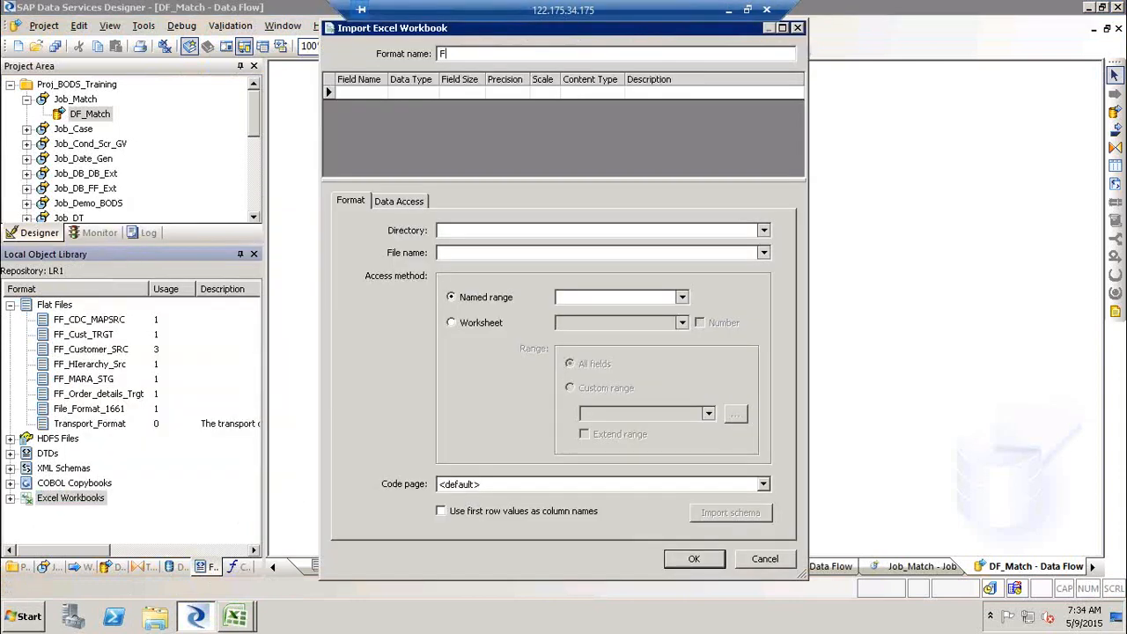
text(F_Test)
click(763, 232)
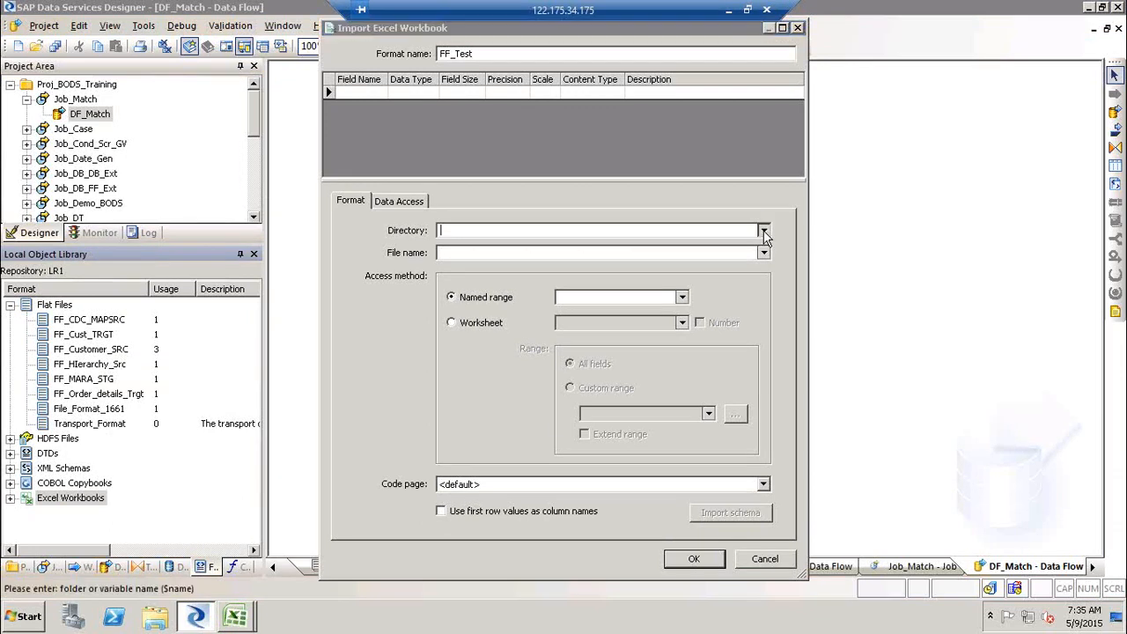
- Try importing the schema from the Match_Source.xls worksheet in SourceFF with first-row column names, then close the dialog
click(669, 248)
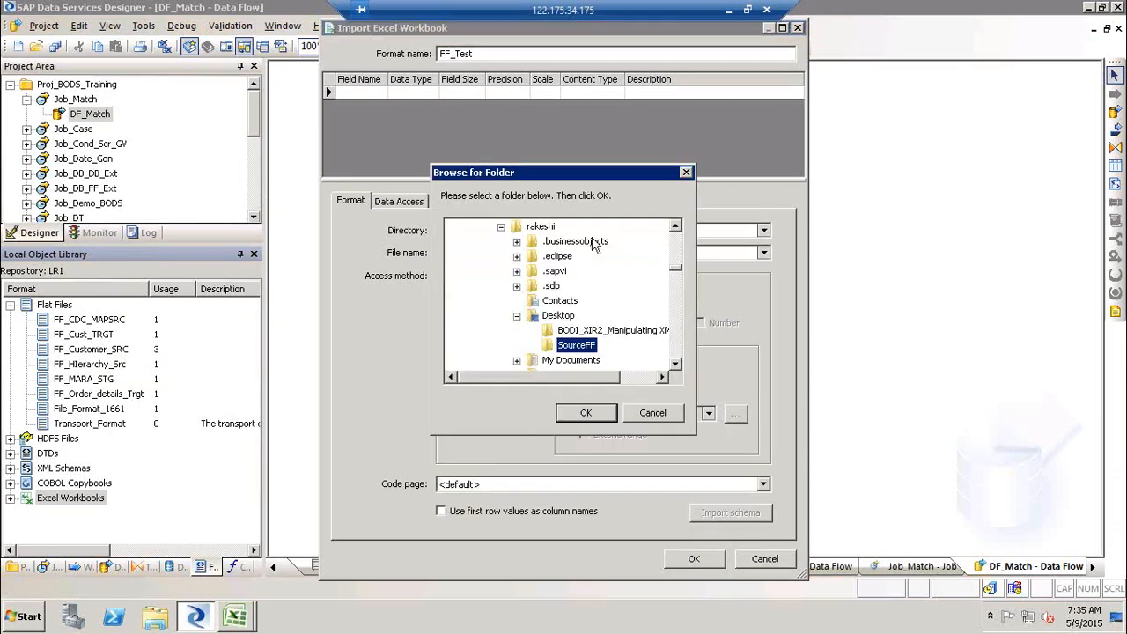
click(572, 419)
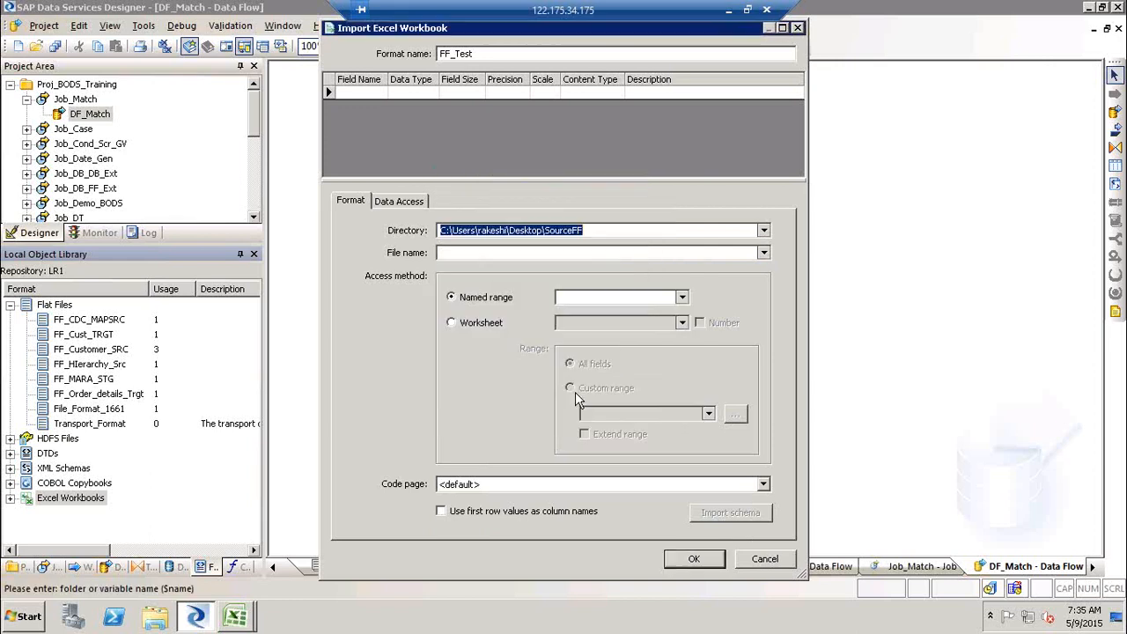
click(763, 253)
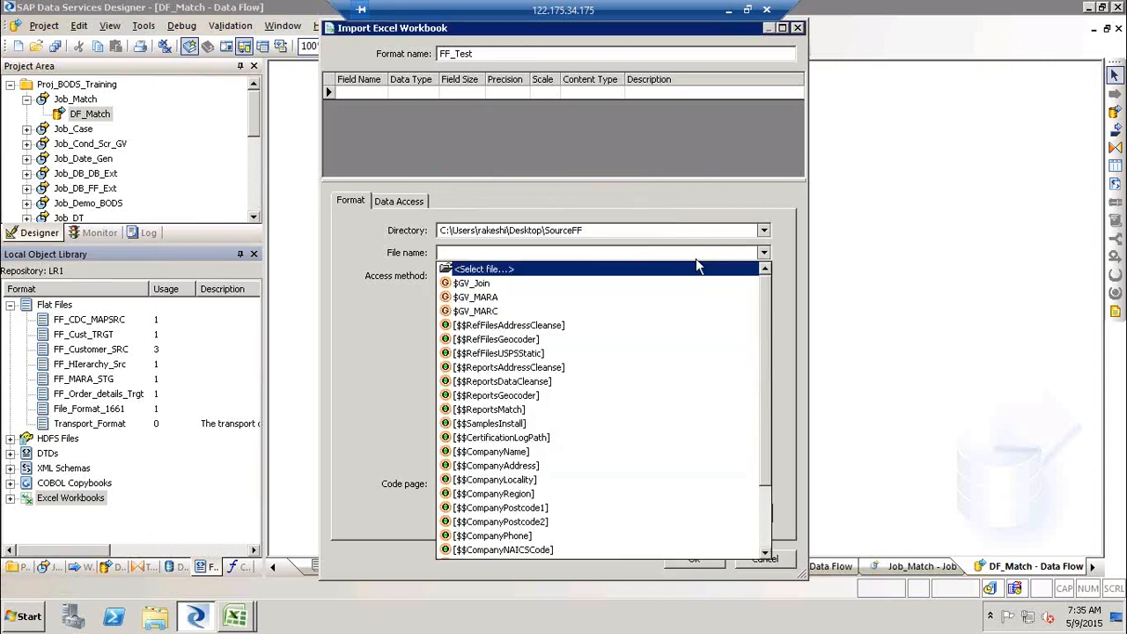
click(619, 271)
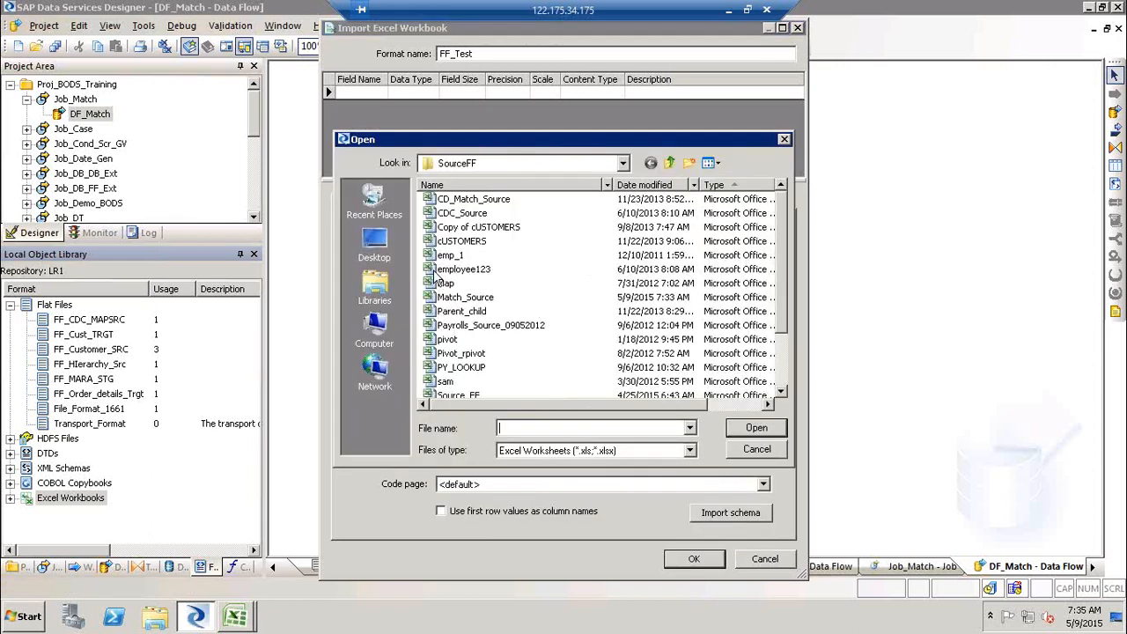
click(746, 426)
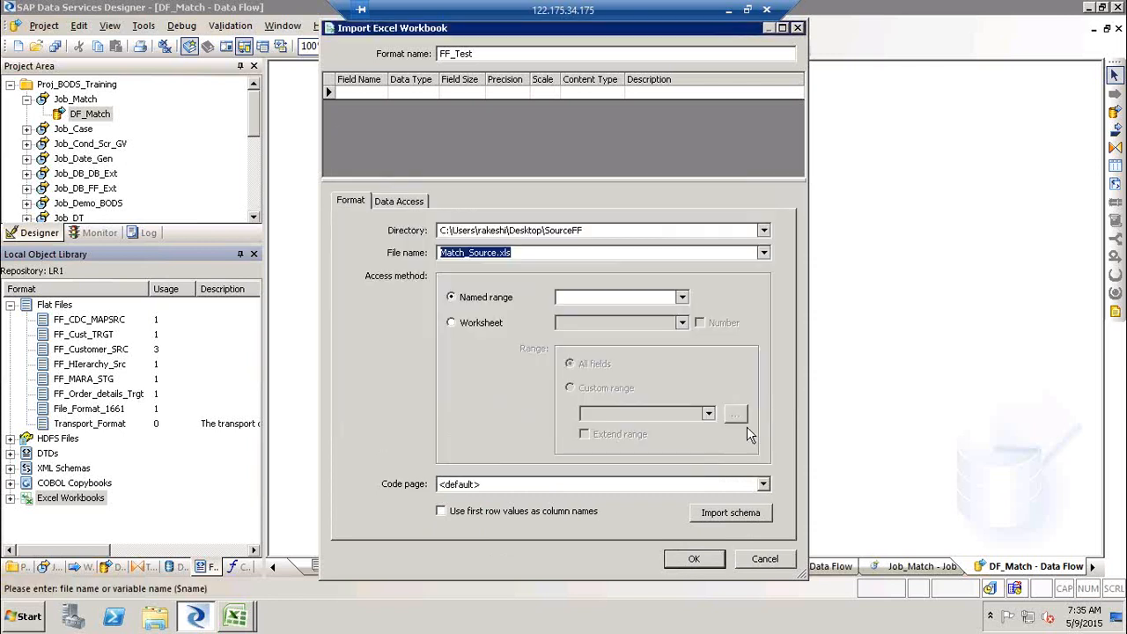
click(482, 323)
click(682, 323)
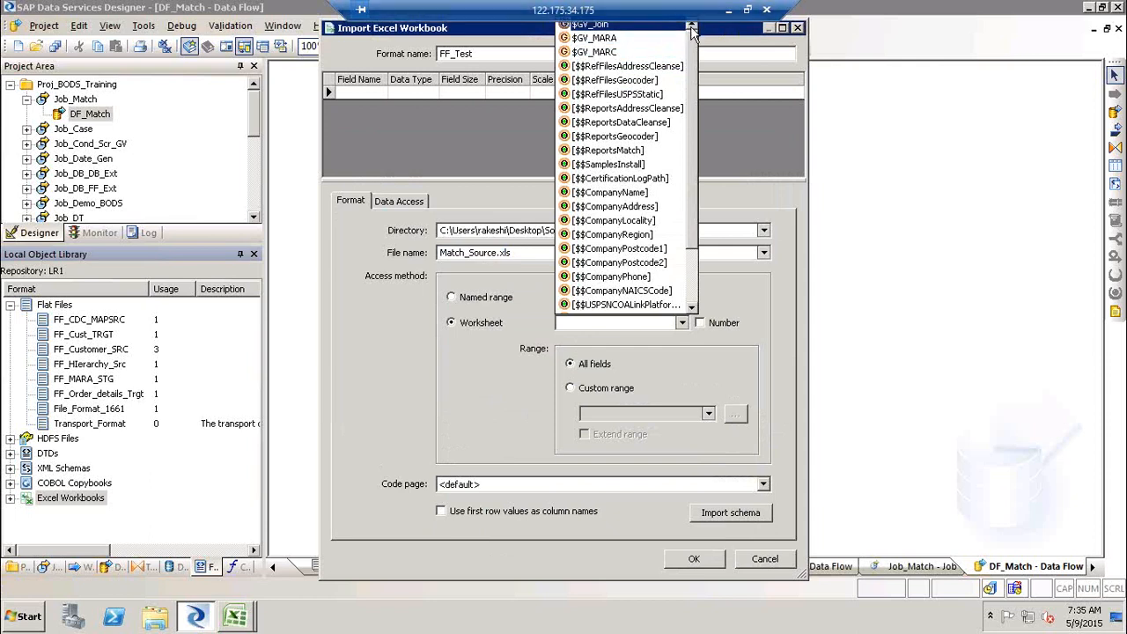
click(885, 405)
click(571, 513)
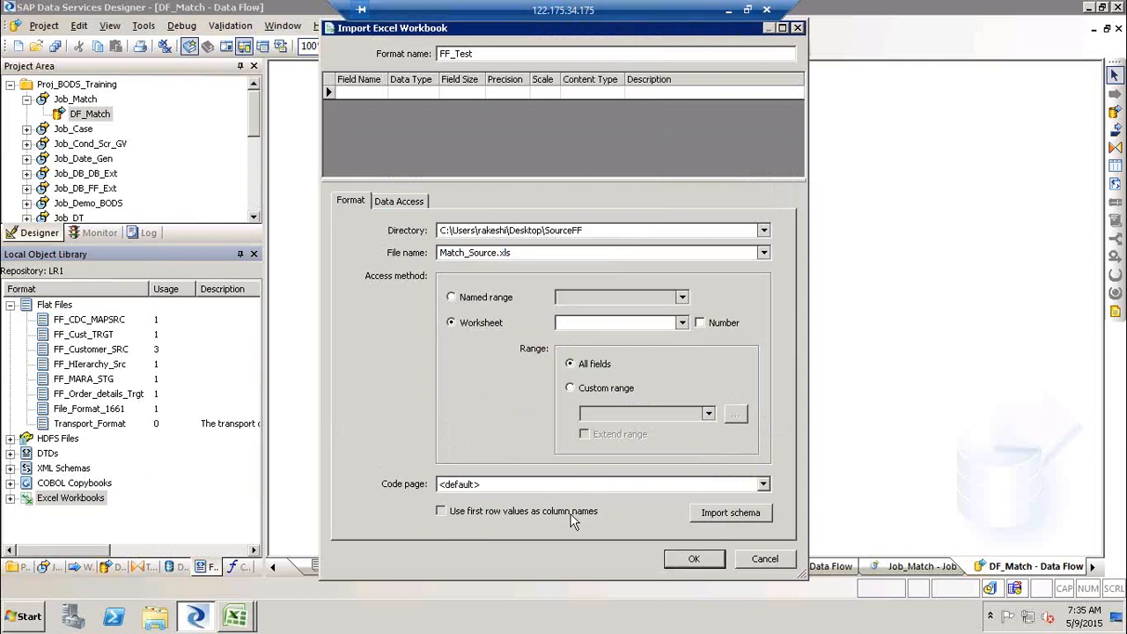
click(738, 519)
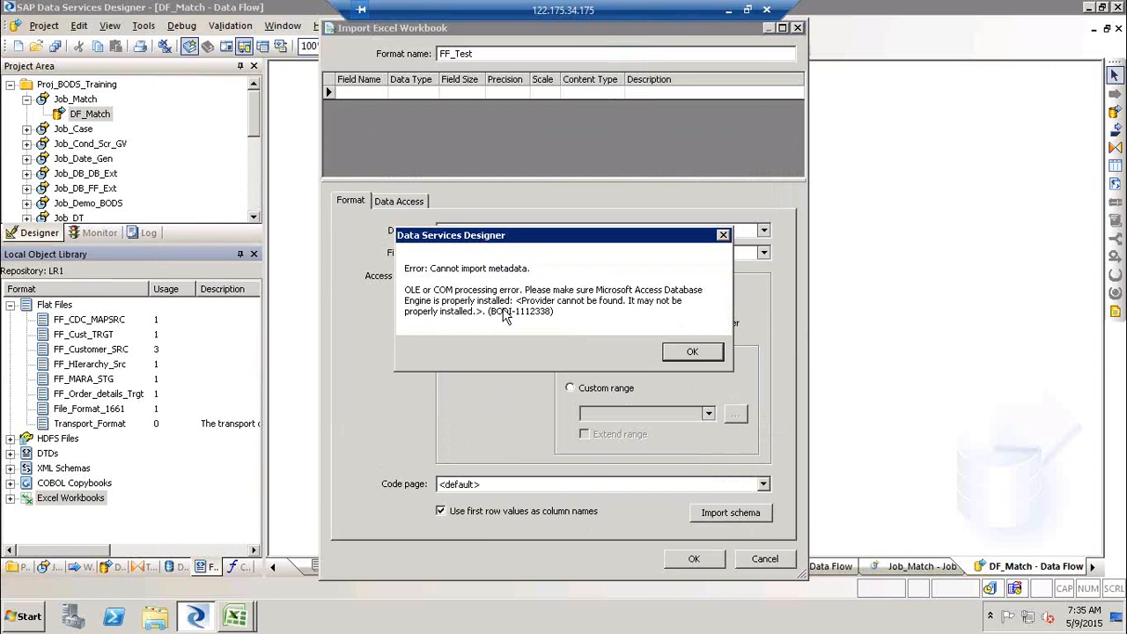
click(723, 235)
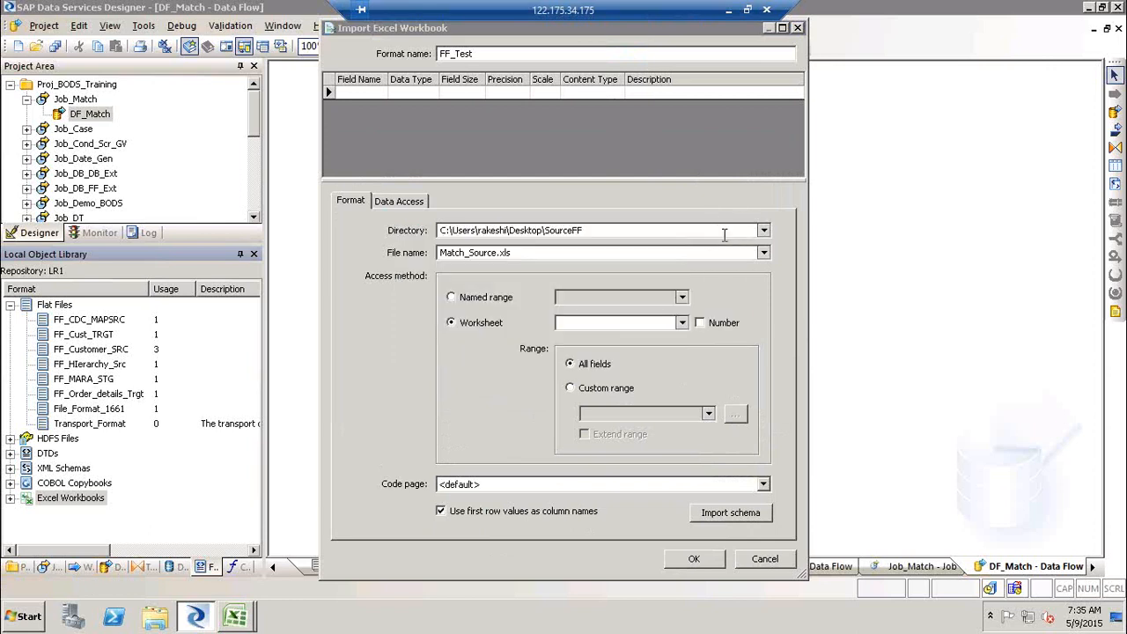
click(798, 28)
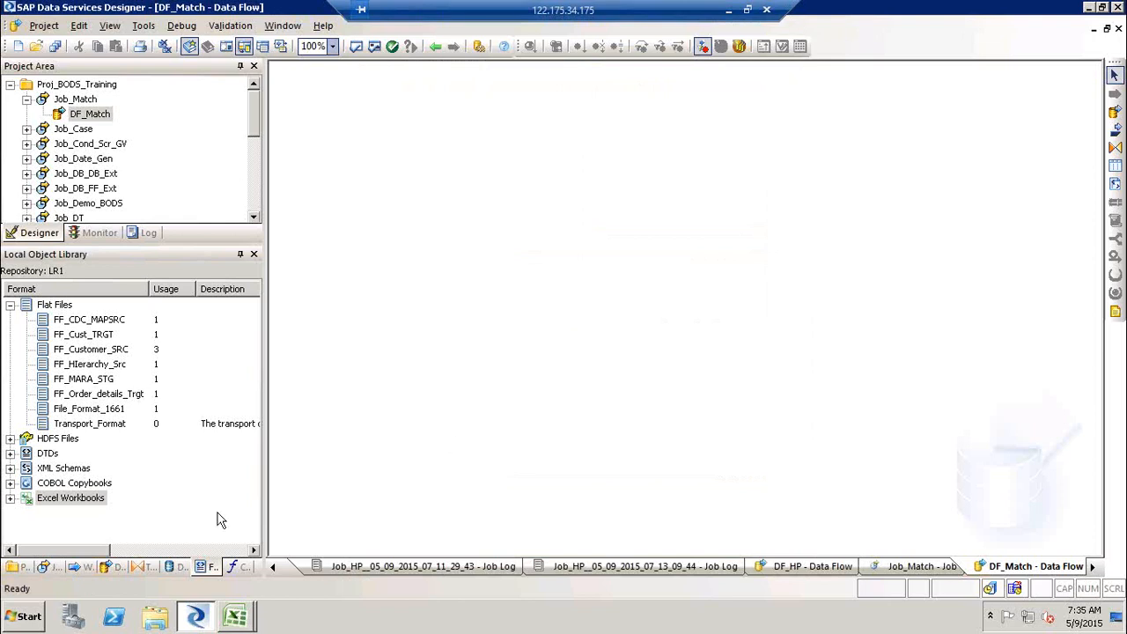
- Create a new flat file format named FF_MAtch_SRC with its root directory set to the SourceFF desktop folder
right_click(57, 305)
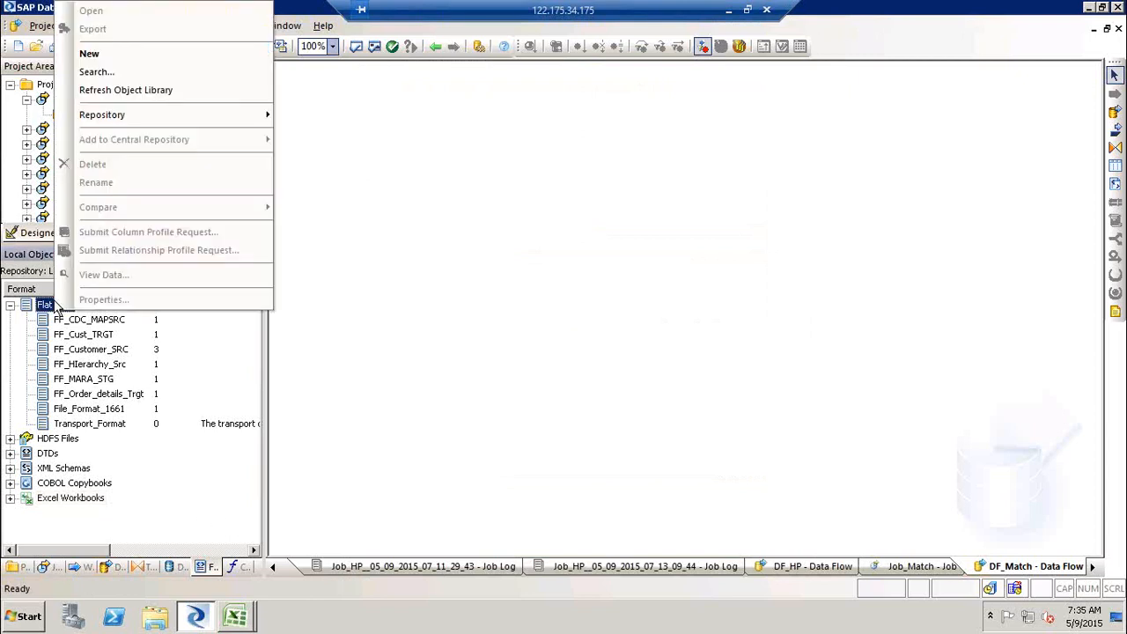
click(107, 53)
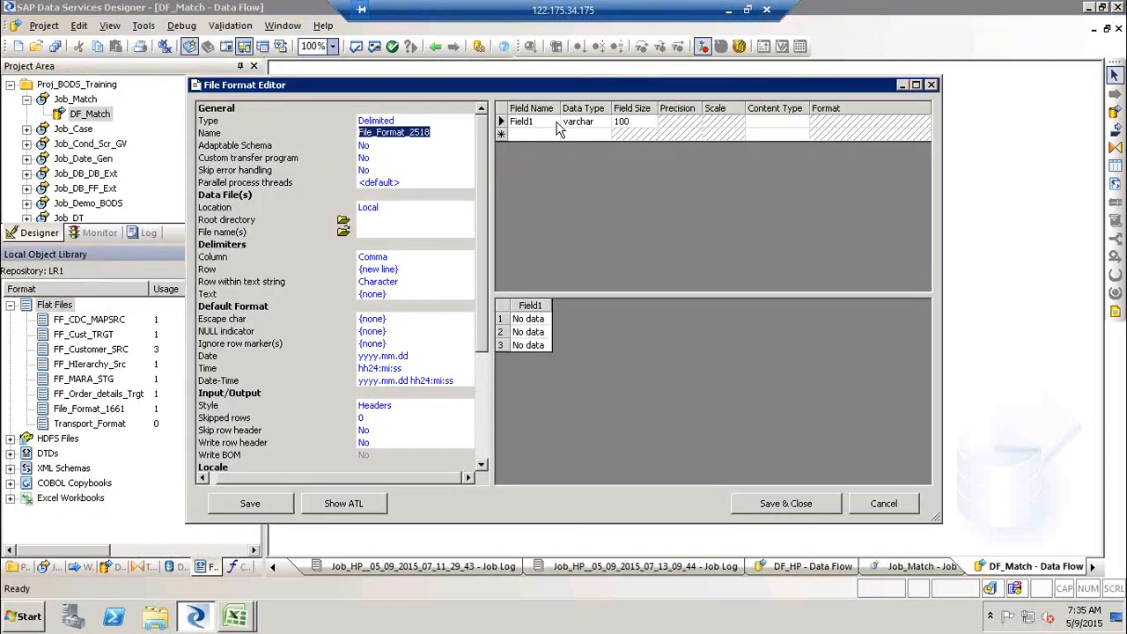
text(FF_MAtch_SRC)
click(342, 220)
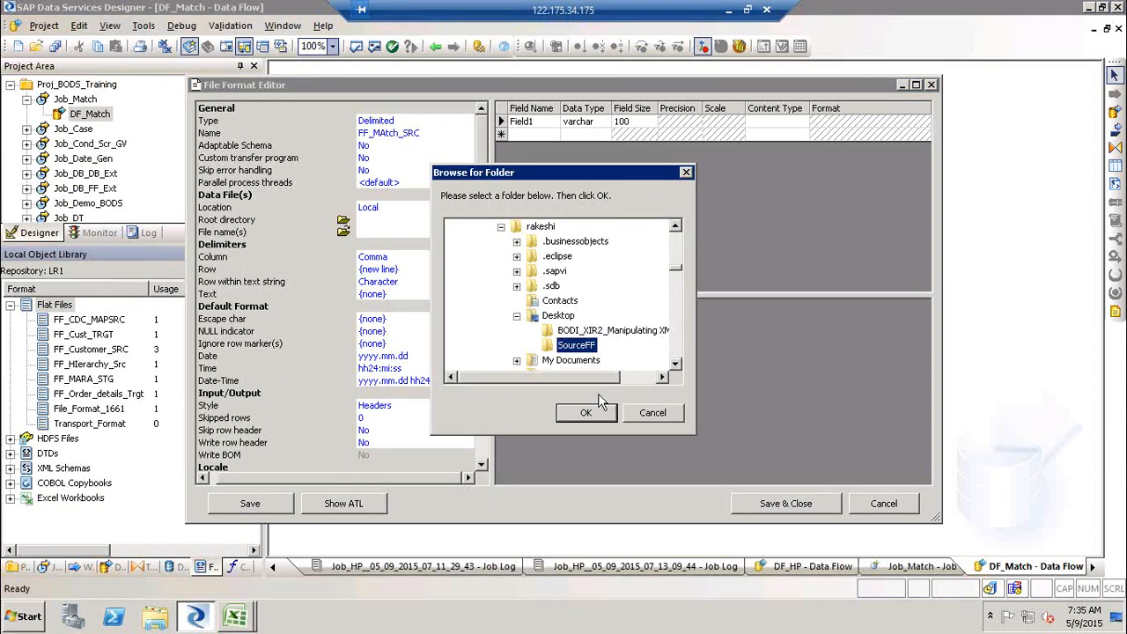
click(586, 413)
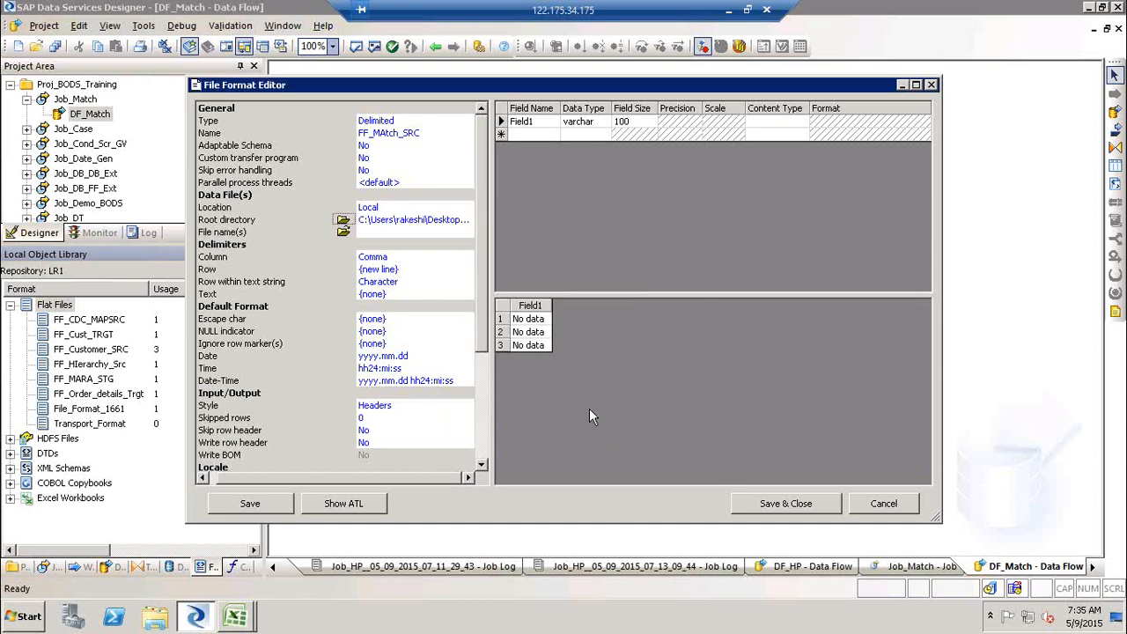
- Select Match_Source1.txt as the format's data file and overwrite the schema from it
click(344, 233)
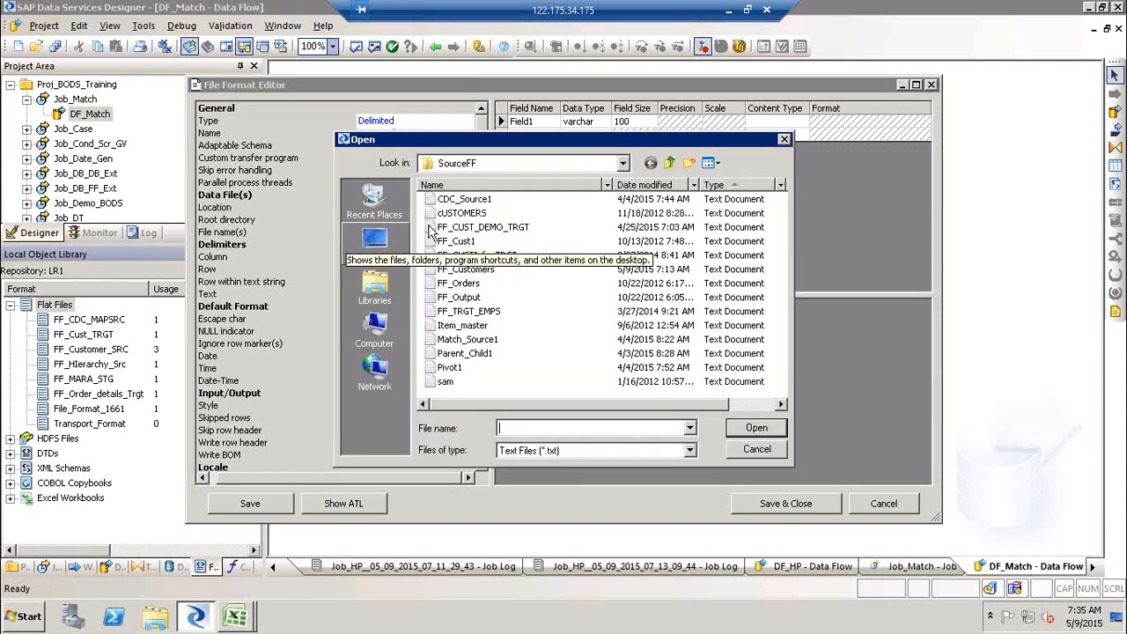
click(486, 340)
click(755, 429)
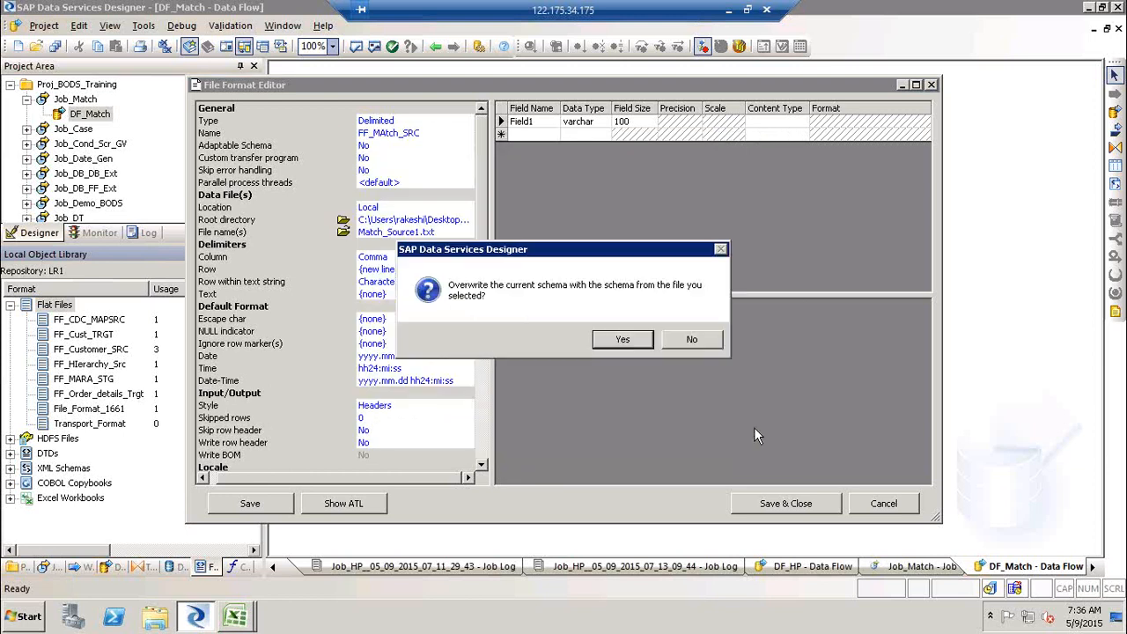
click(626, 340)
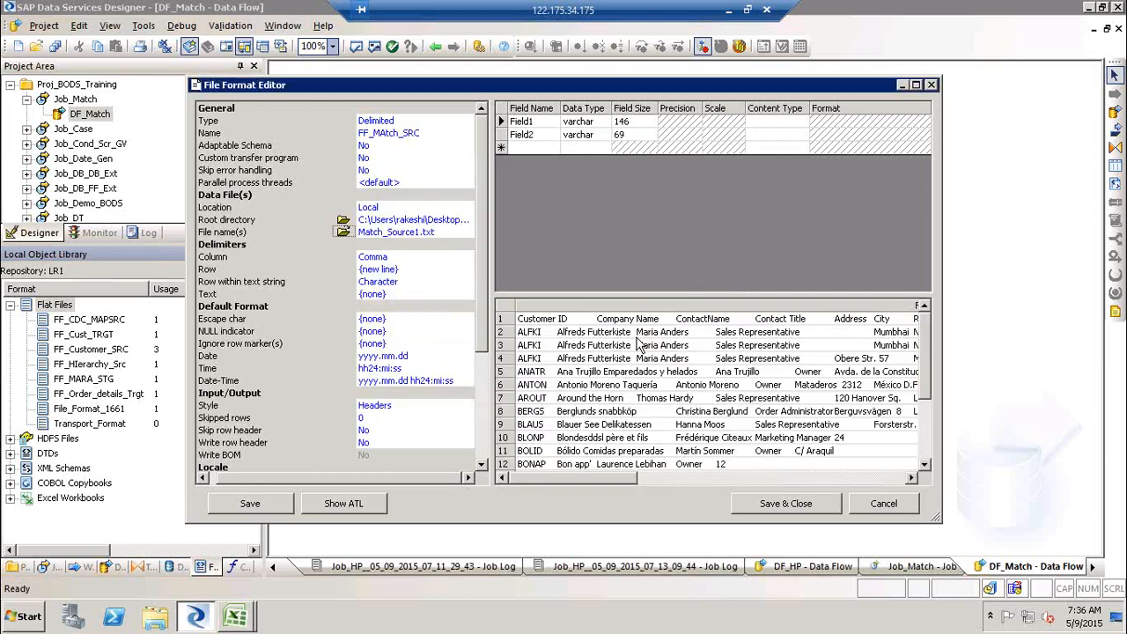
- Set the column delimiter to Tab and overwrite the schema from the file again
click(442, 257)
click(468, 256)
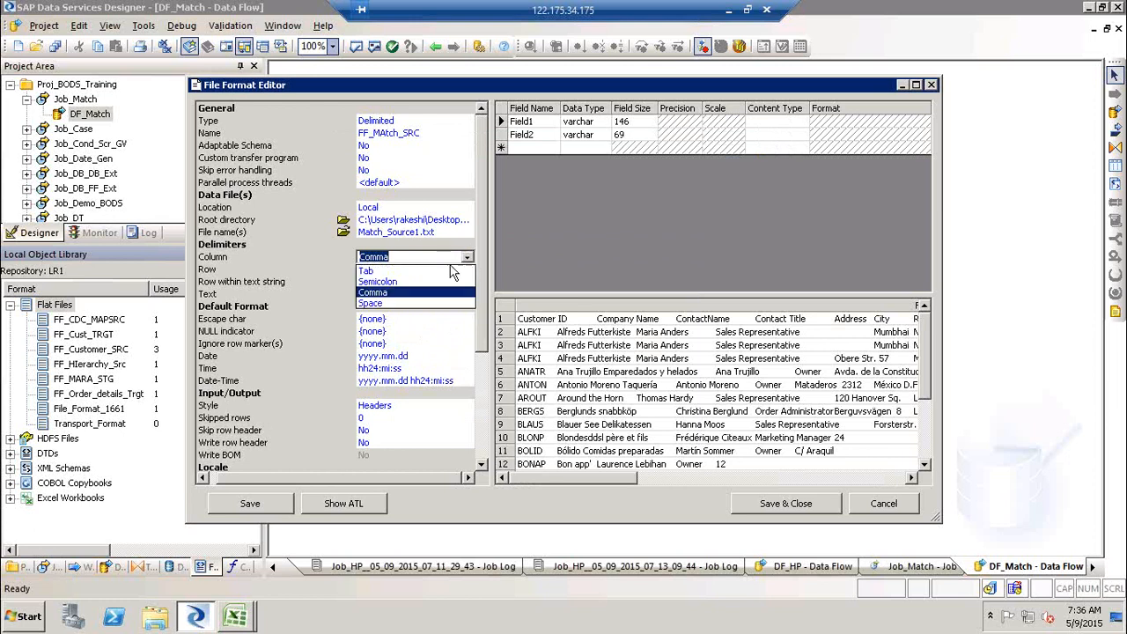
click(437, 272)
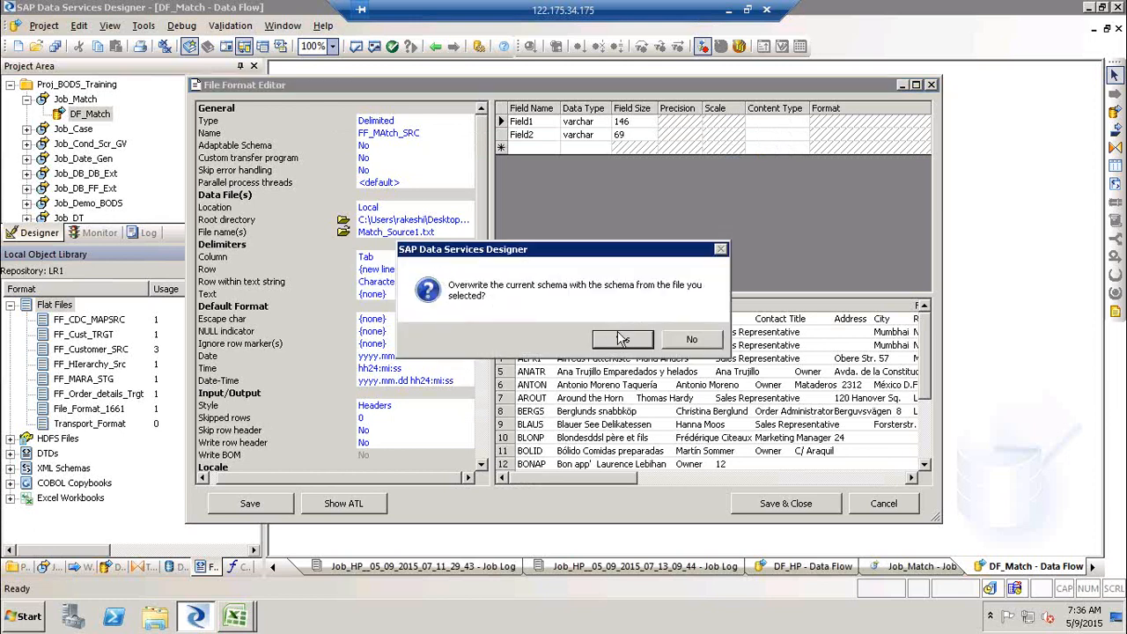
click(617, 338)
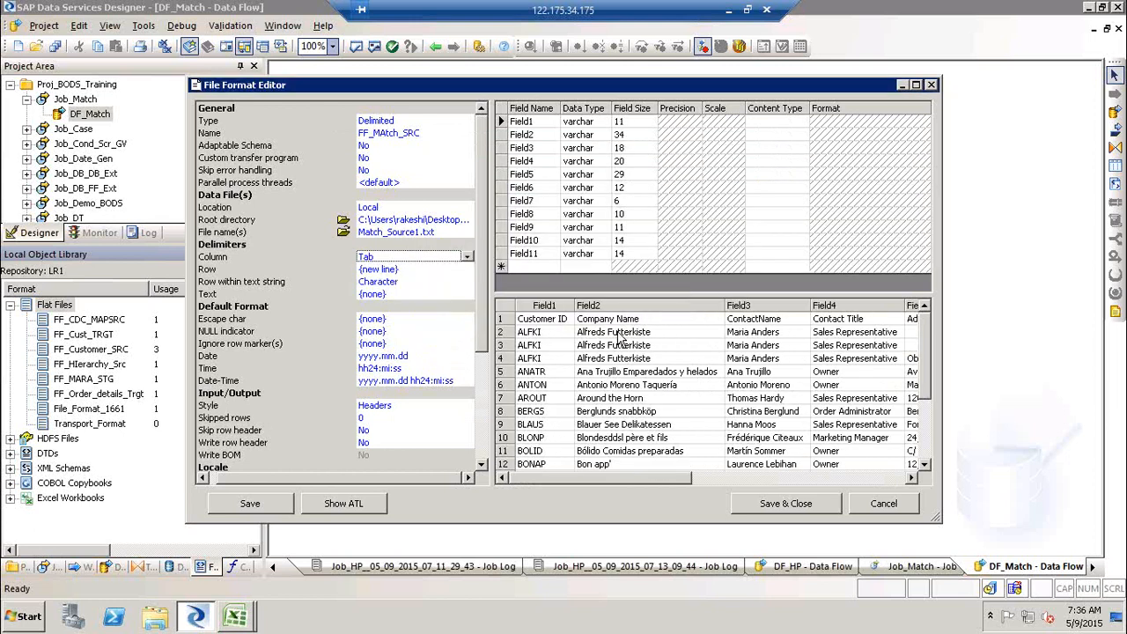
- Set Skip row header to Yes for the FF_MAtch_SRC format
click(410, 432)
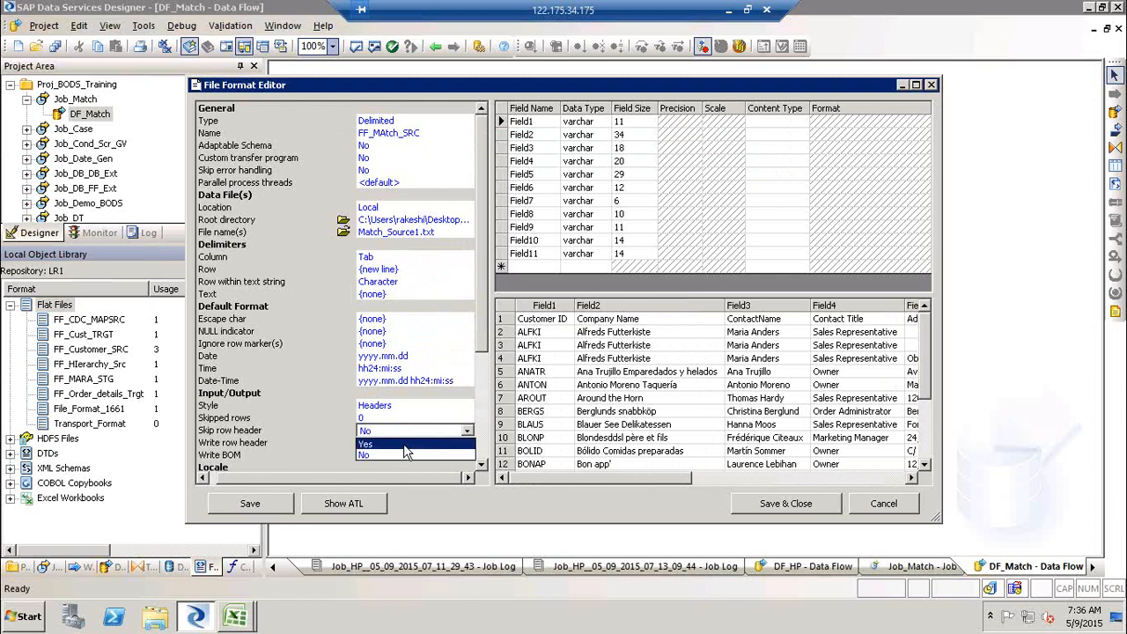
click(405, 445)
click(610, 345)
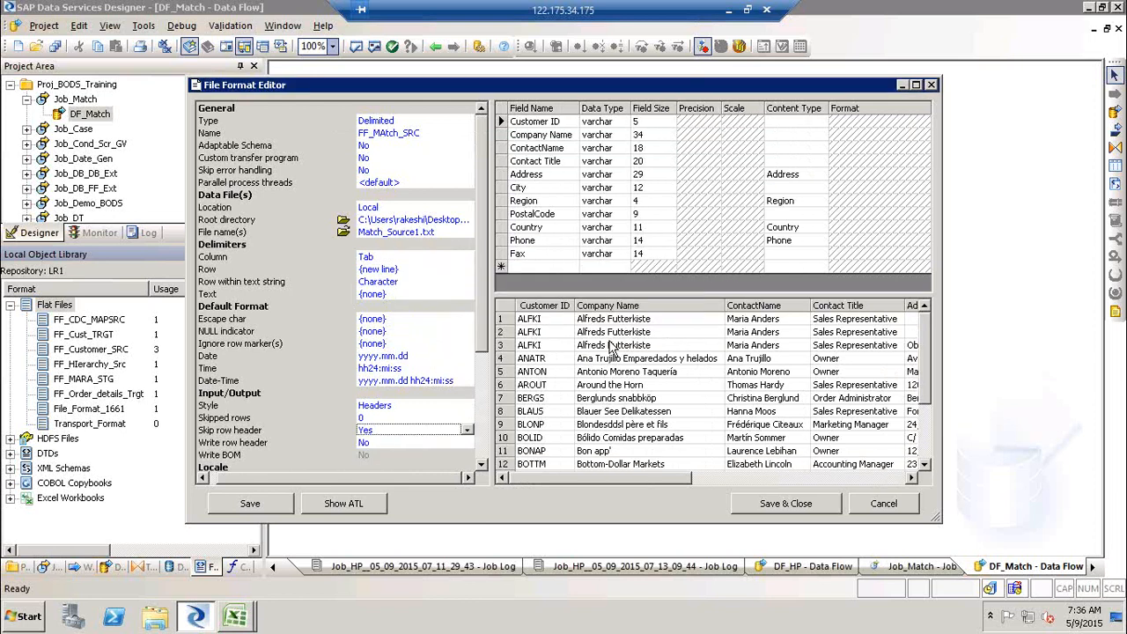
- Save the FF_MAtch_SRC format and place it in the DF_Match data flow as a source
click(792, 512)
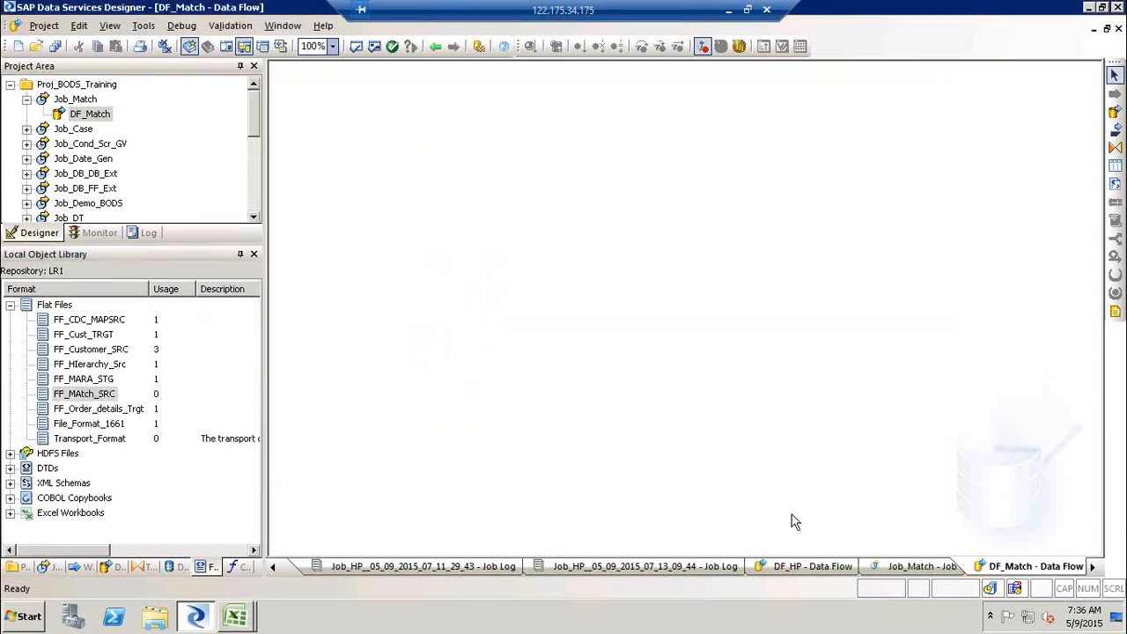
click(84, 397)
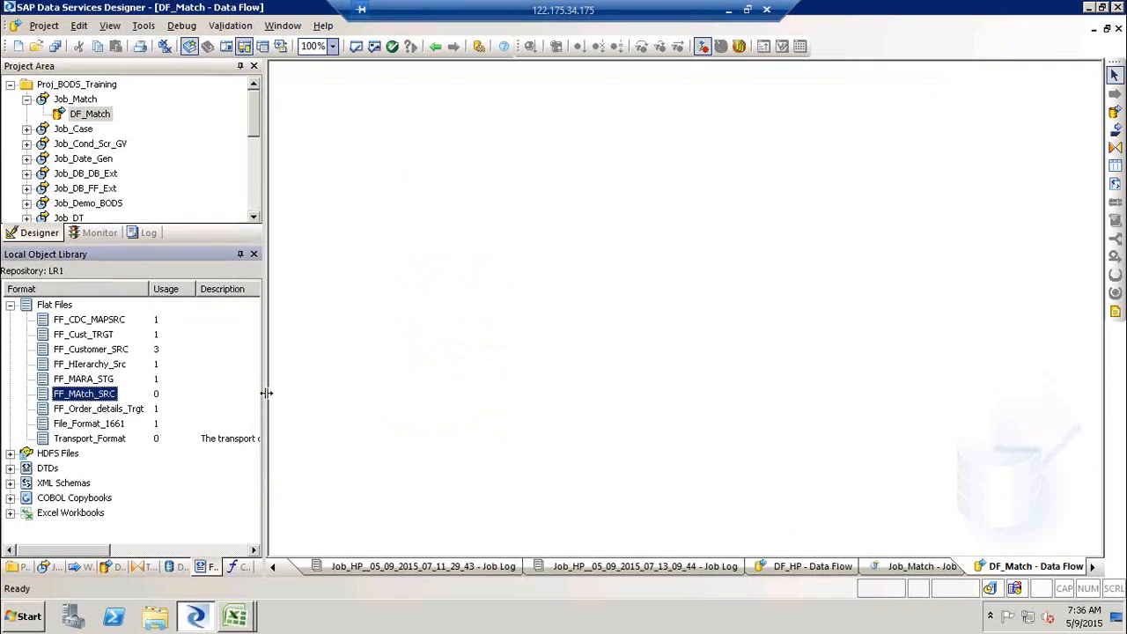
drag(99, 398, 401, 217)
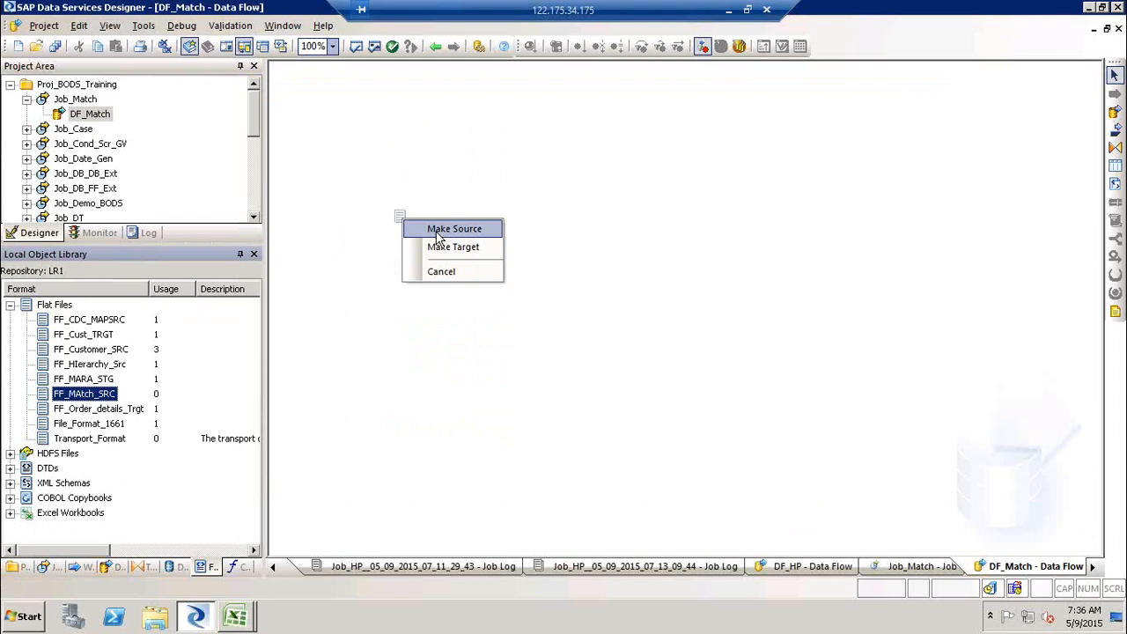
click(441, 230)
drag(421, 257, 393, 189)
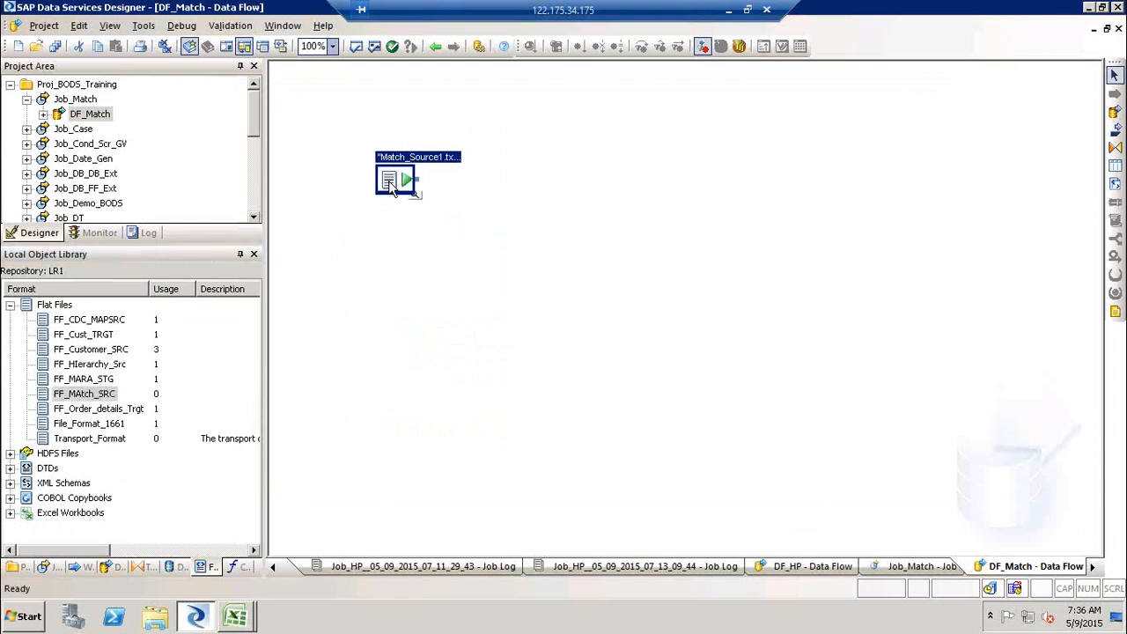
click(528, 218)
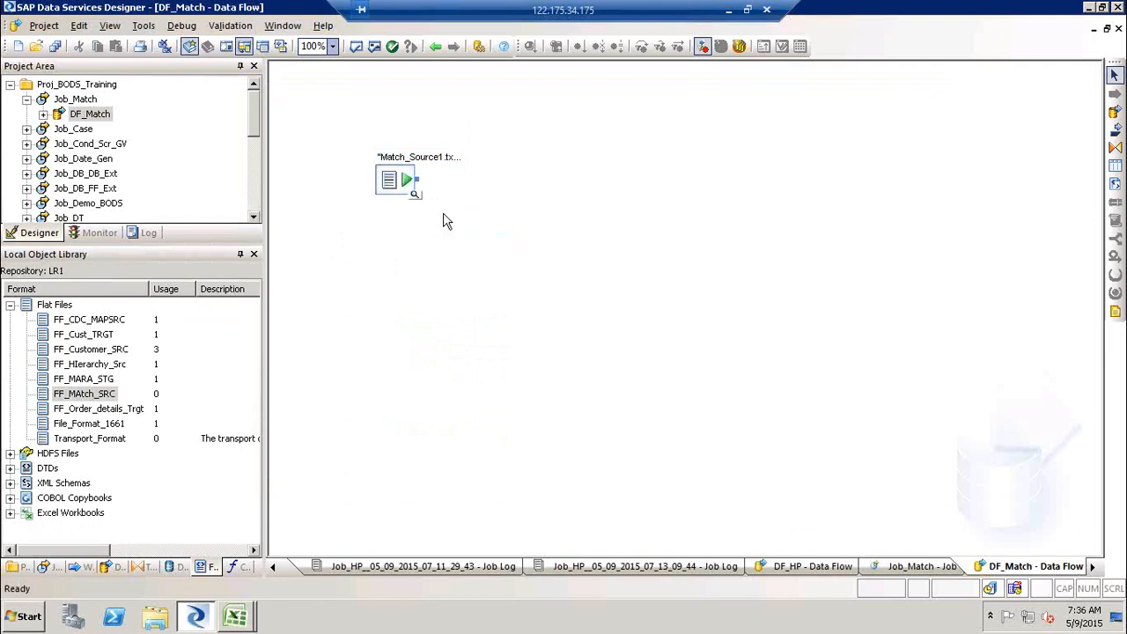
- Preview the data of the Match_Source1.txt source, comparing its duplicate-looking rows
click(415, 194)
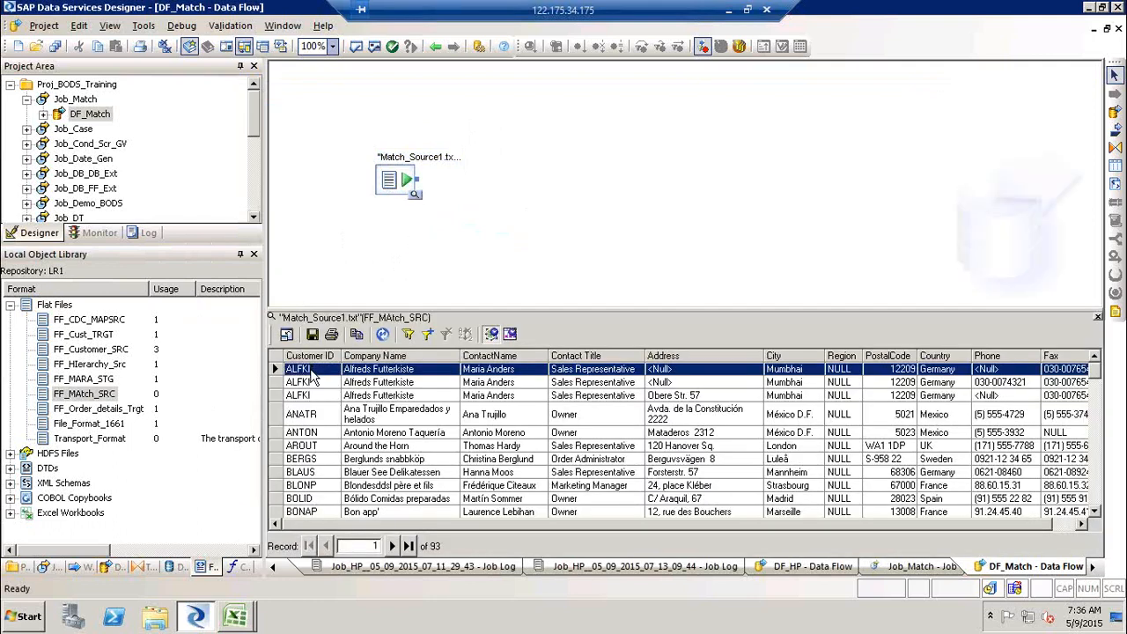
click(701, 398)
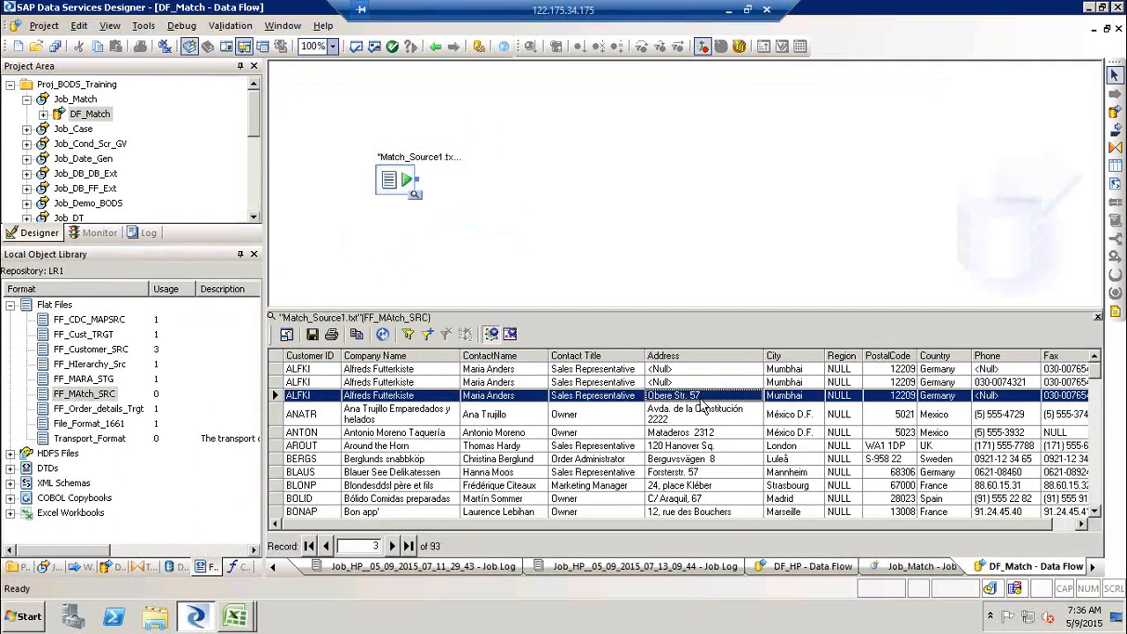
click(1012, 384)
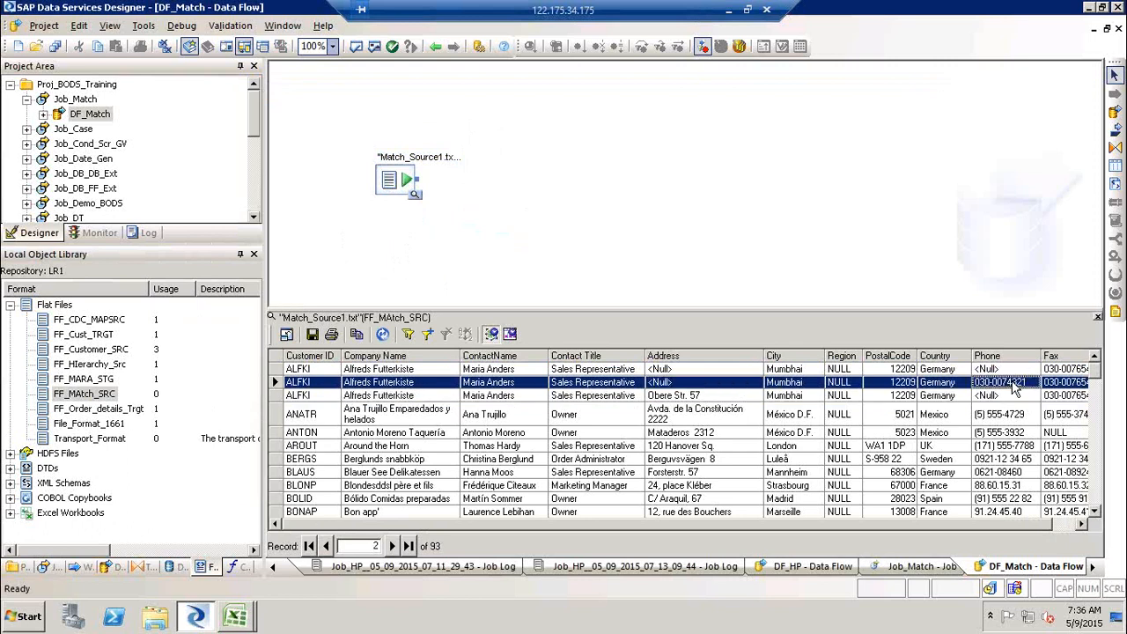
click(1021, 370)
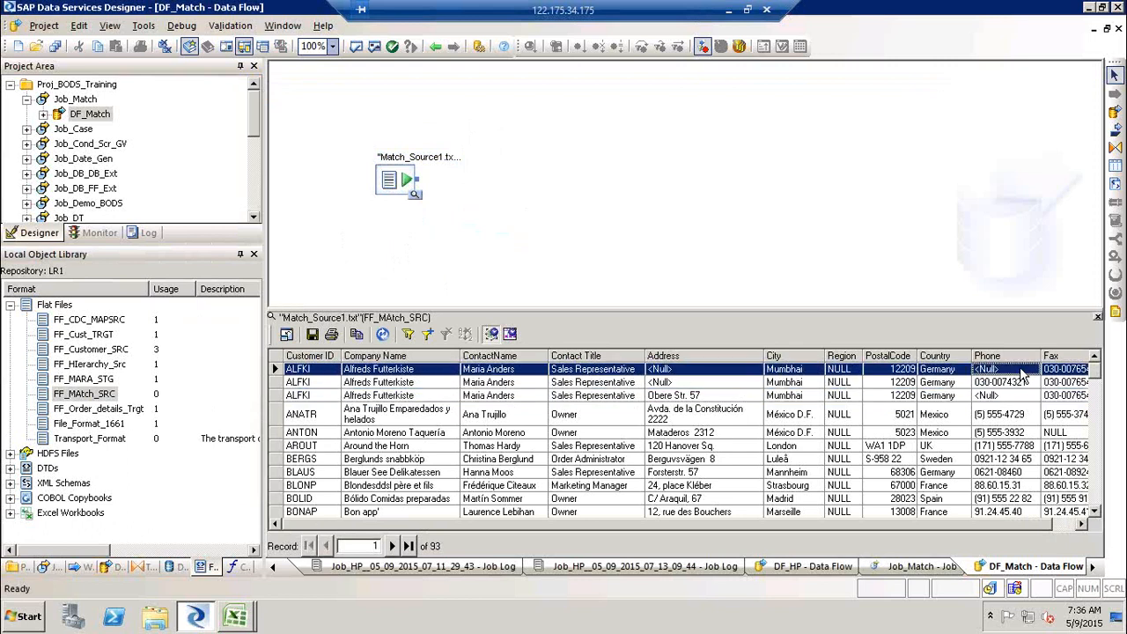
click(1097, 316)
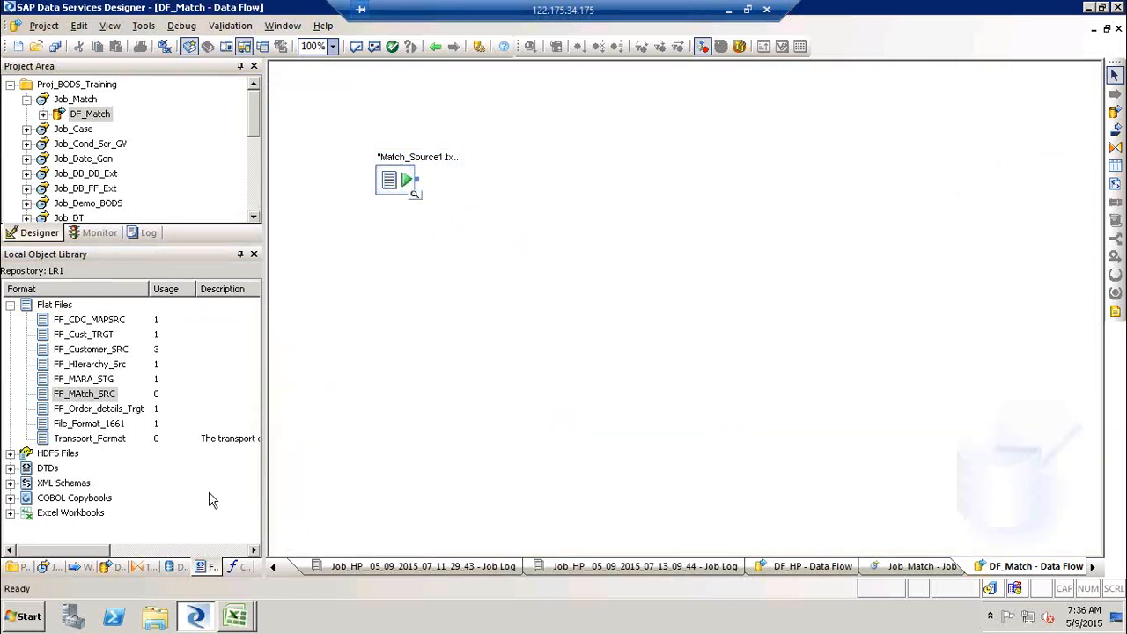
- Add the Base_Match transform from the Data Quality Match transforms and connect the source to it
click(150, 567)
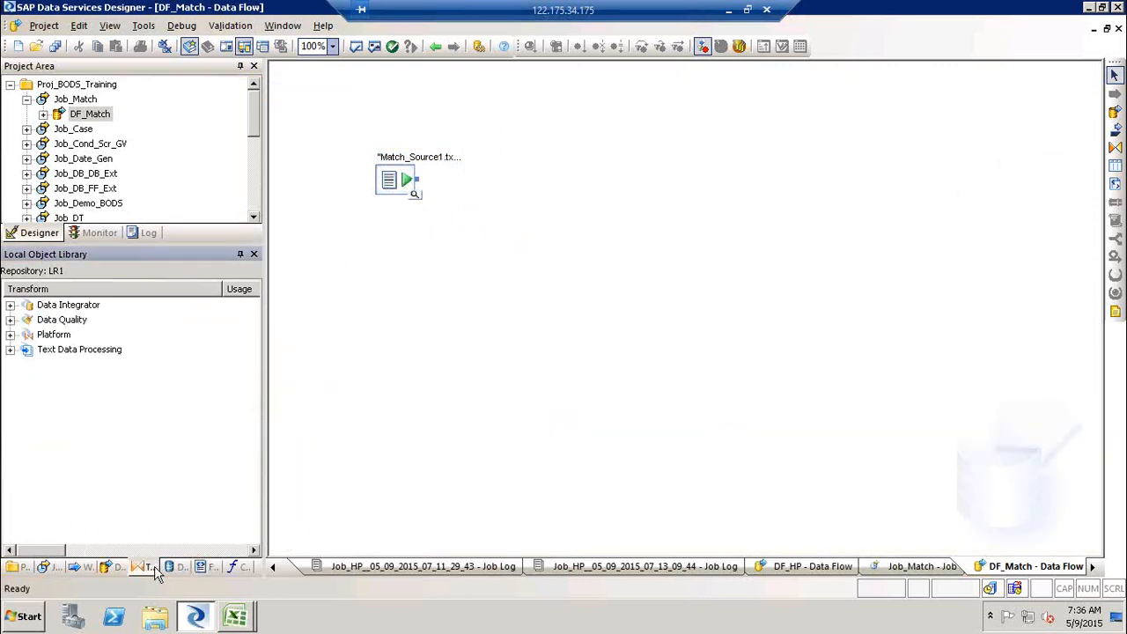
click(9, 320)
click(11, 321)
click(10, 320)
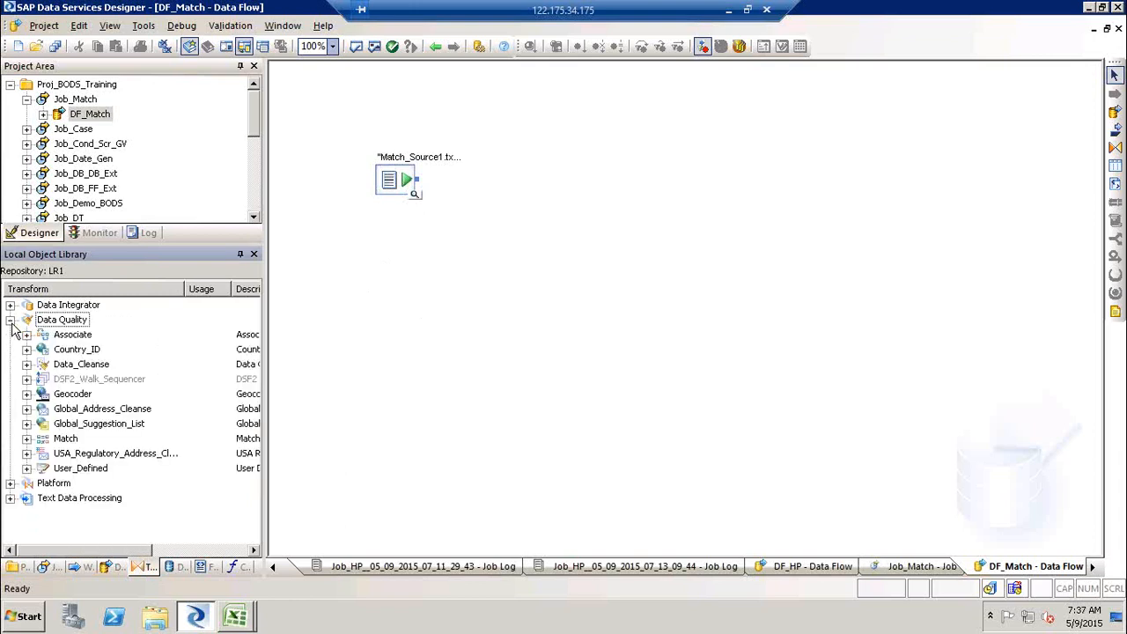
click(27, 438)
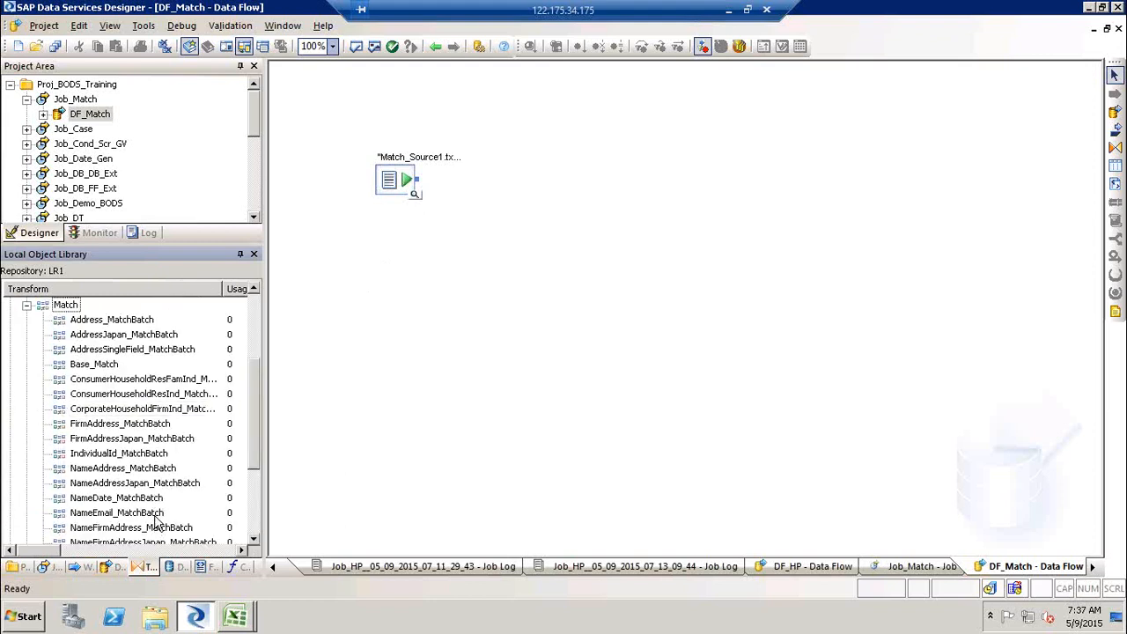
click(93, 364)
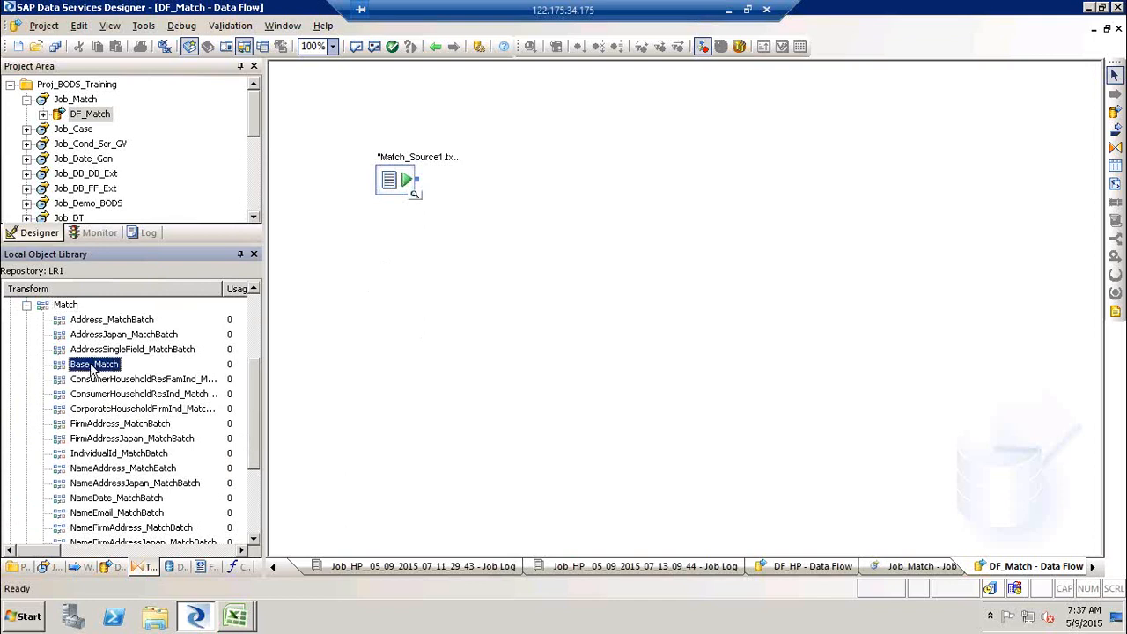
drag(150, 359, 505, 171)
drag(425, 184, 516, 199)
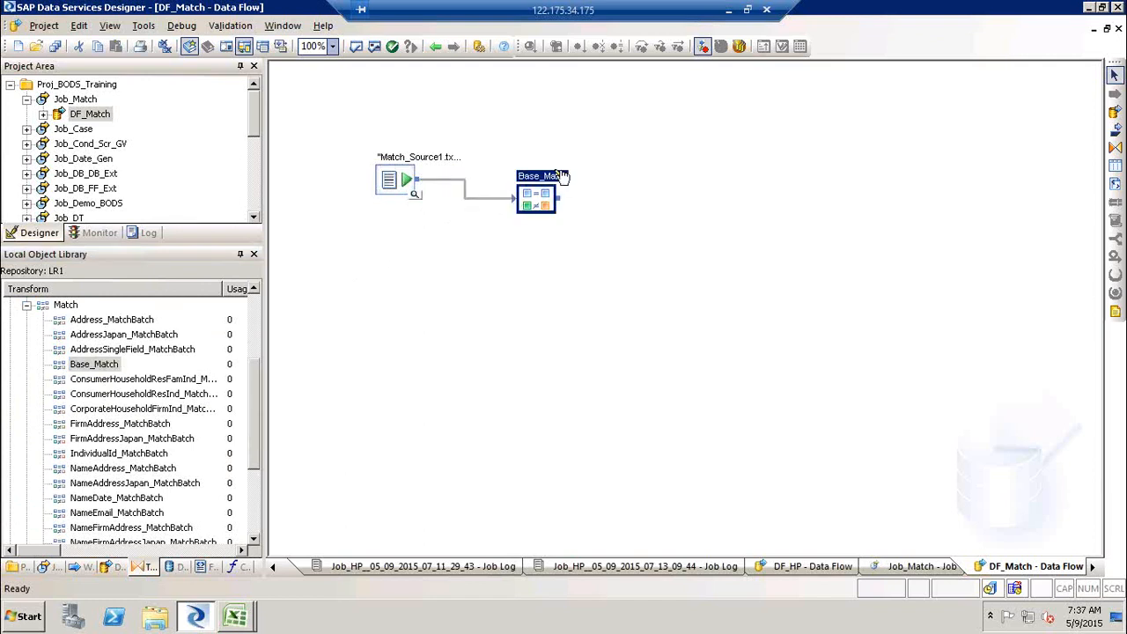
- Open the Base_Match transform editor and examine its Input, Output and Options tabs
double_click(556, 183)
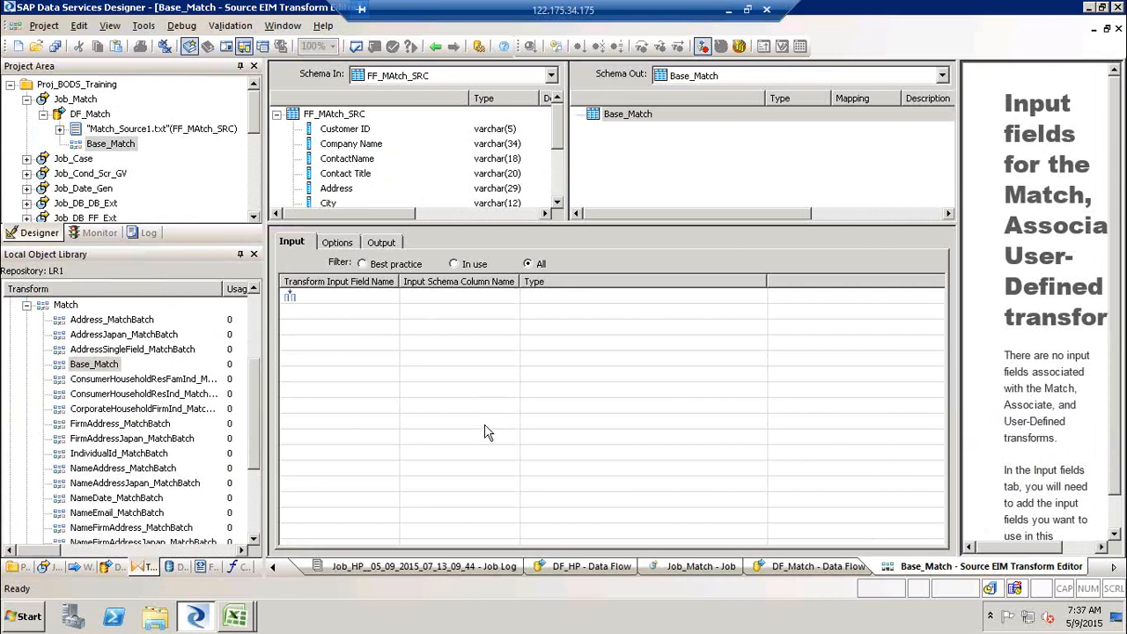
drag(559, 224, 573, 299)
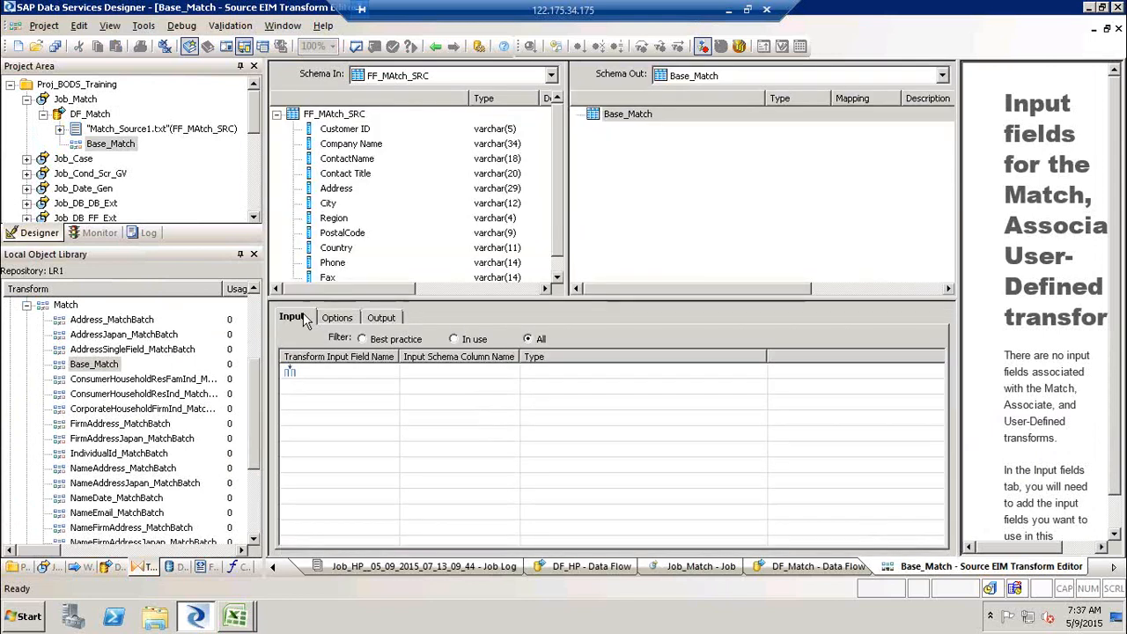
click(383, 318)
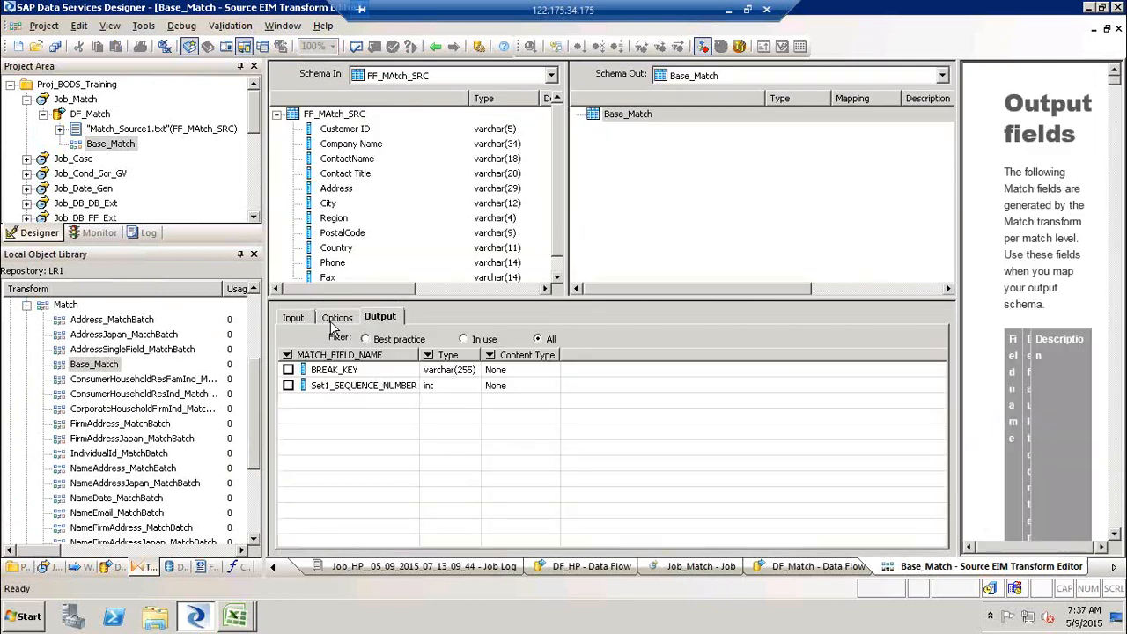
click(336, 322)
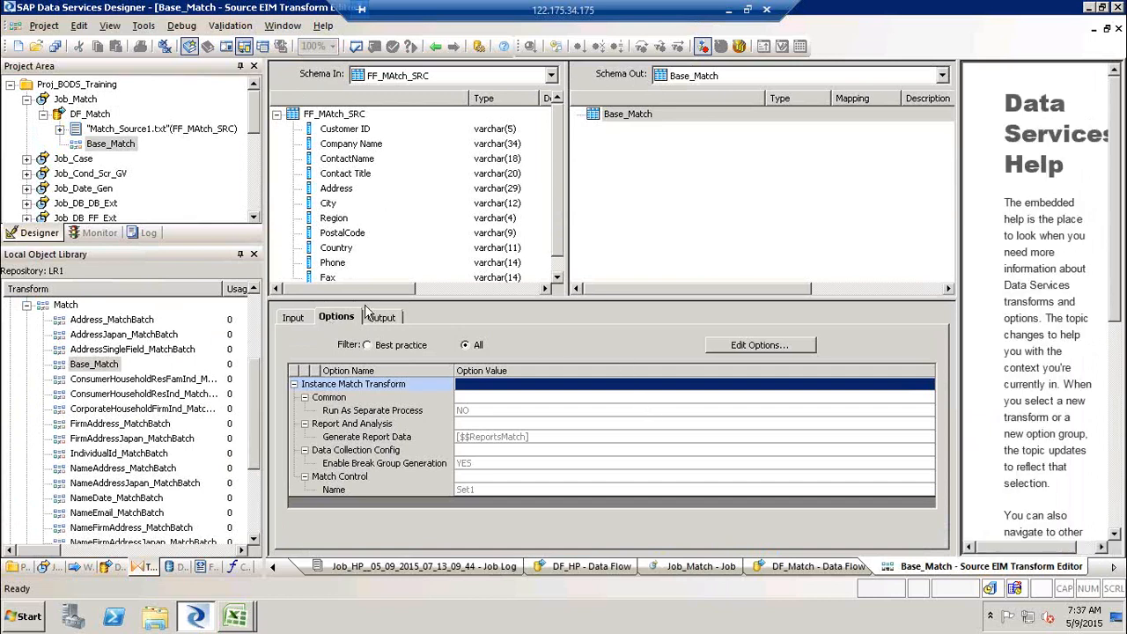
click(299, 319)
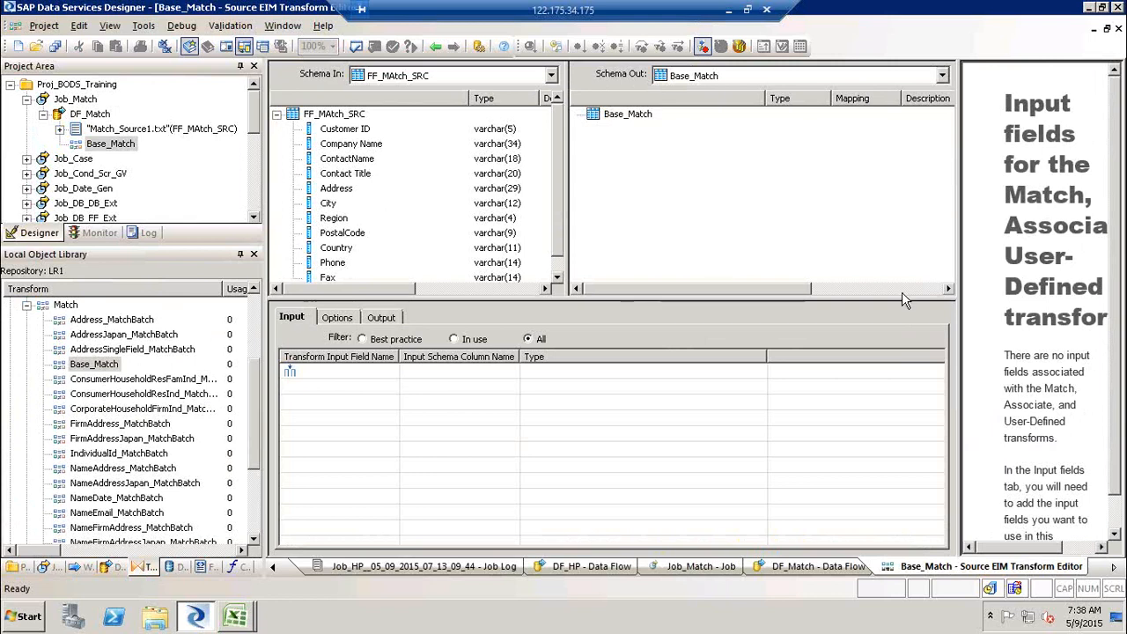
drag(956, 289, 880, 289)
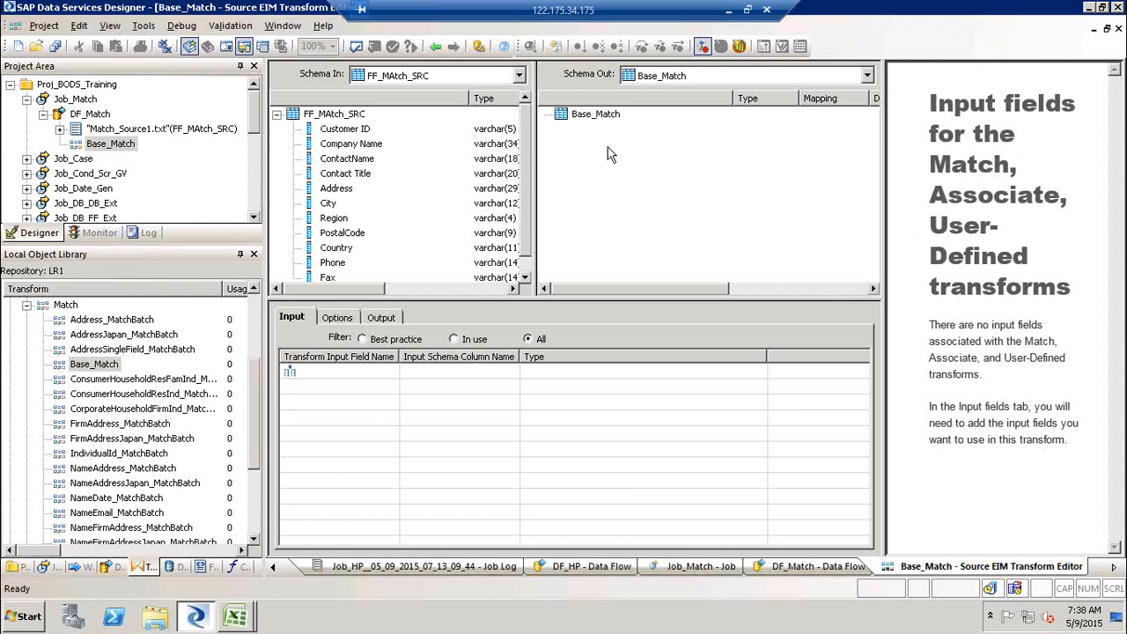
- Map Company Name, Address, Phone and PostalCode as the Match transform's input fields
drag(356, 150, 324, 396)
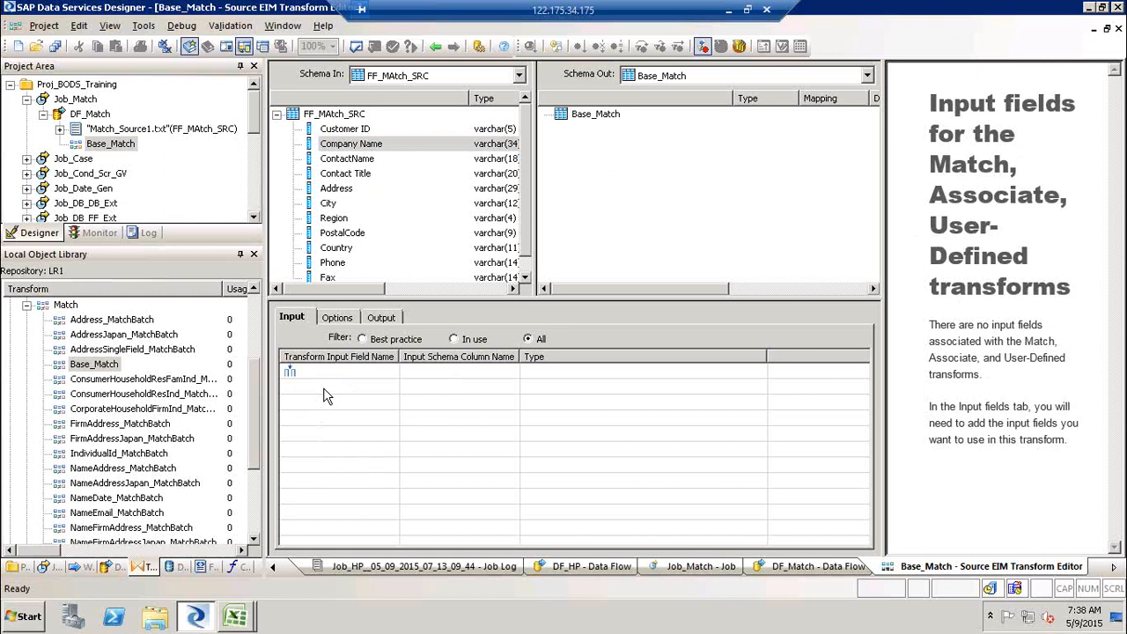
drag(368, 152, 315, 375)
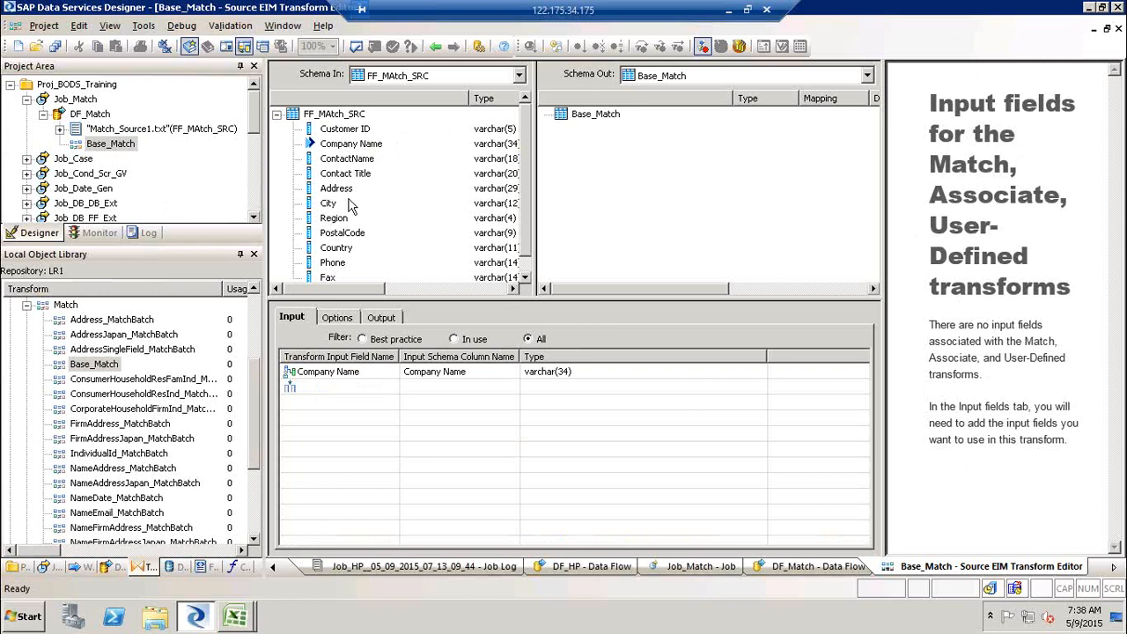
drag(339, 195, 383, 201)
drag(302, 414, 328, 389)
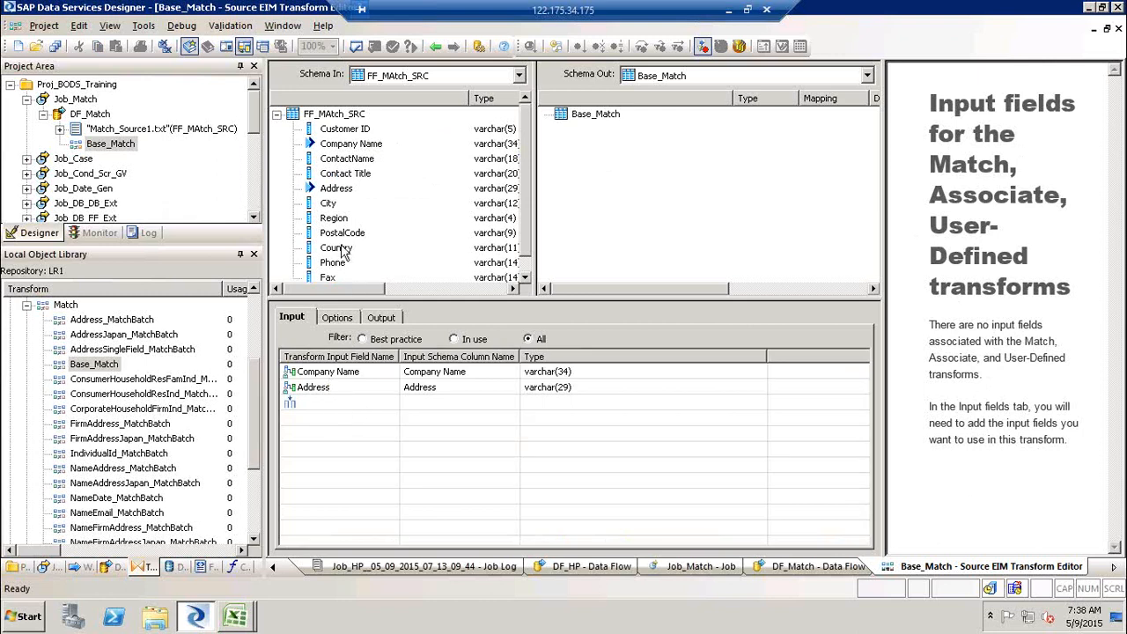
drag(340, 268, 341, 416)
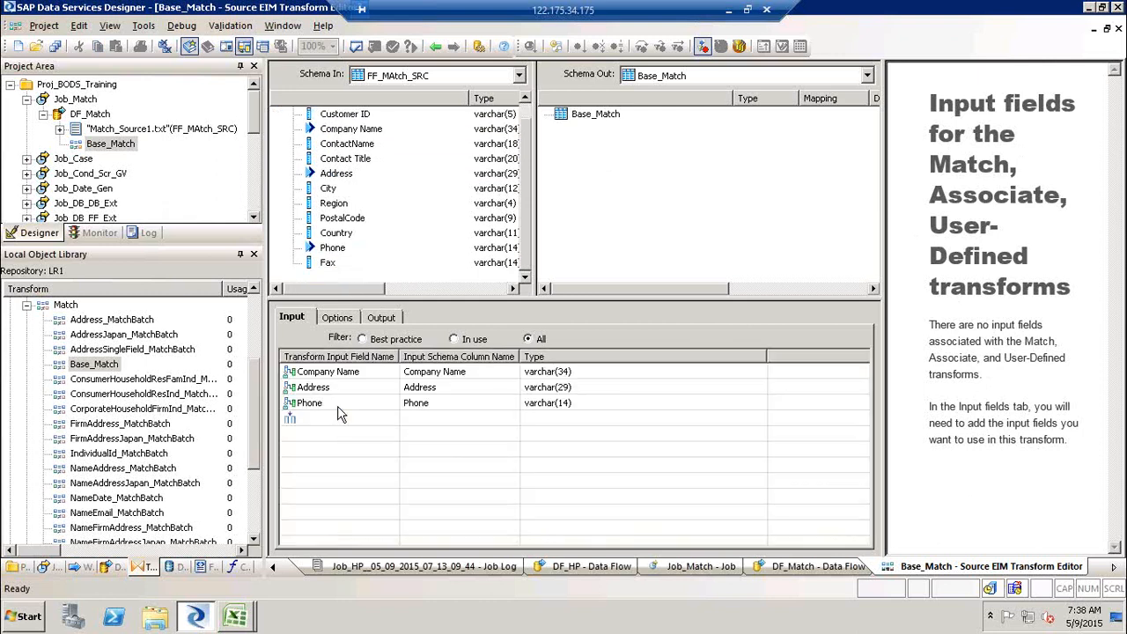
drag(354, 225, 340, 419)
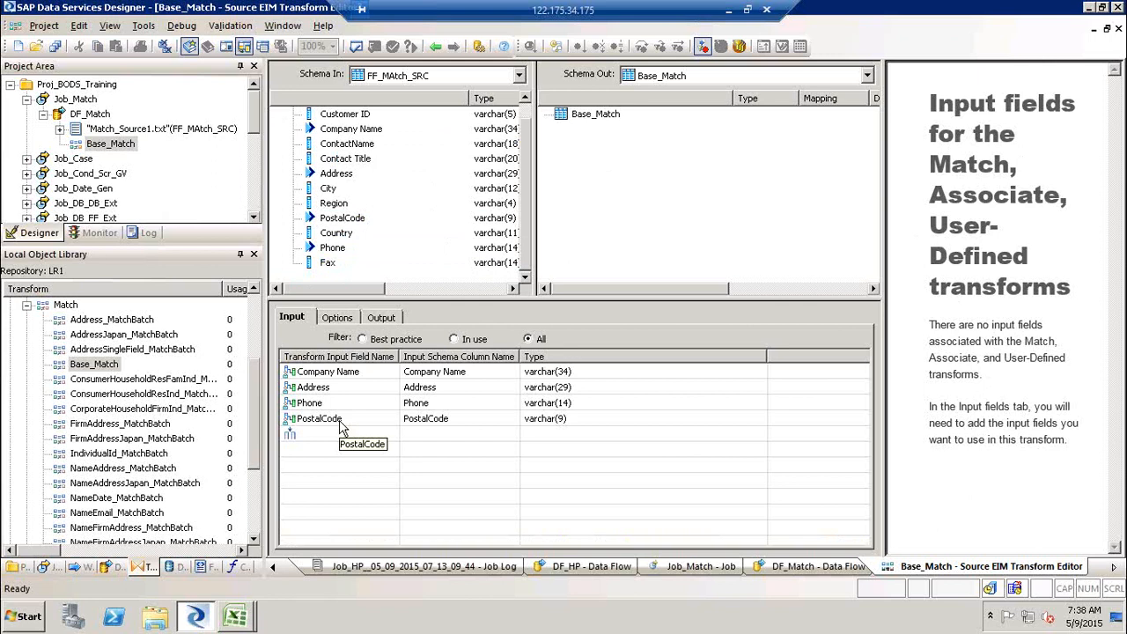
- Review the transform's output fields and read the embedded help describing them
click(382, 319)
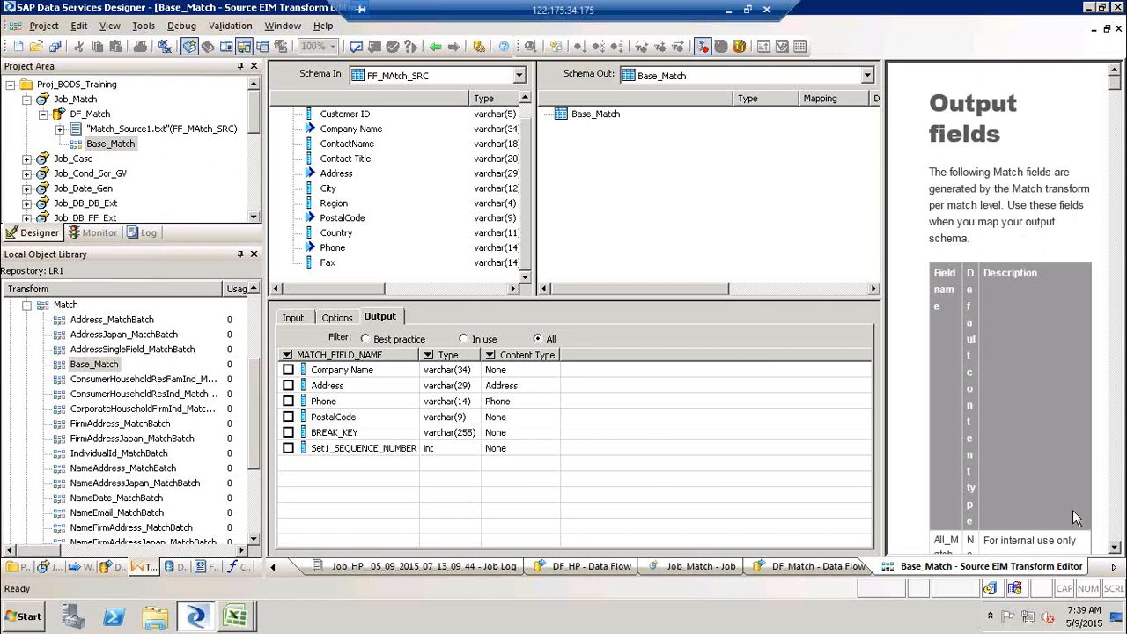
drag(887, 444, 890, 444)
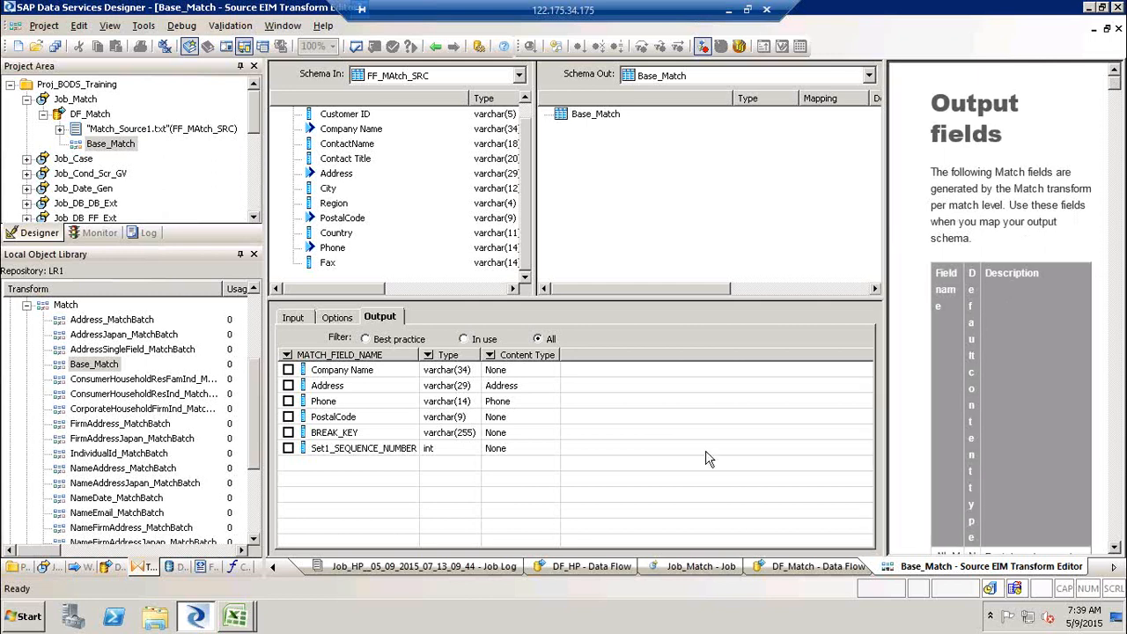
drag(887, 447, 679, 440)
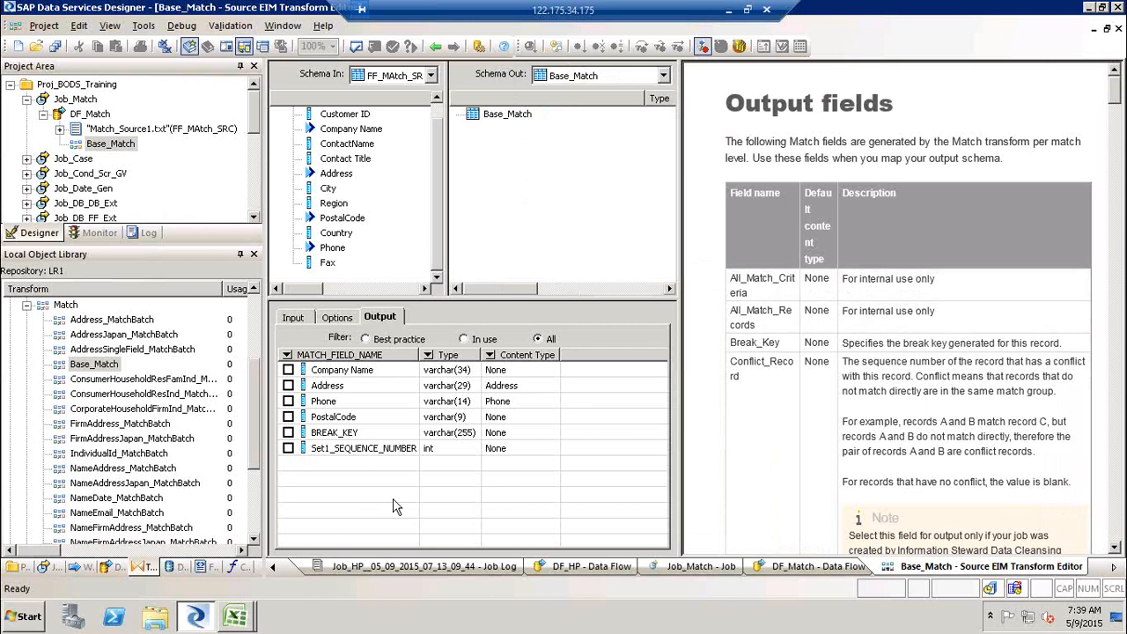
click(1120, 418)
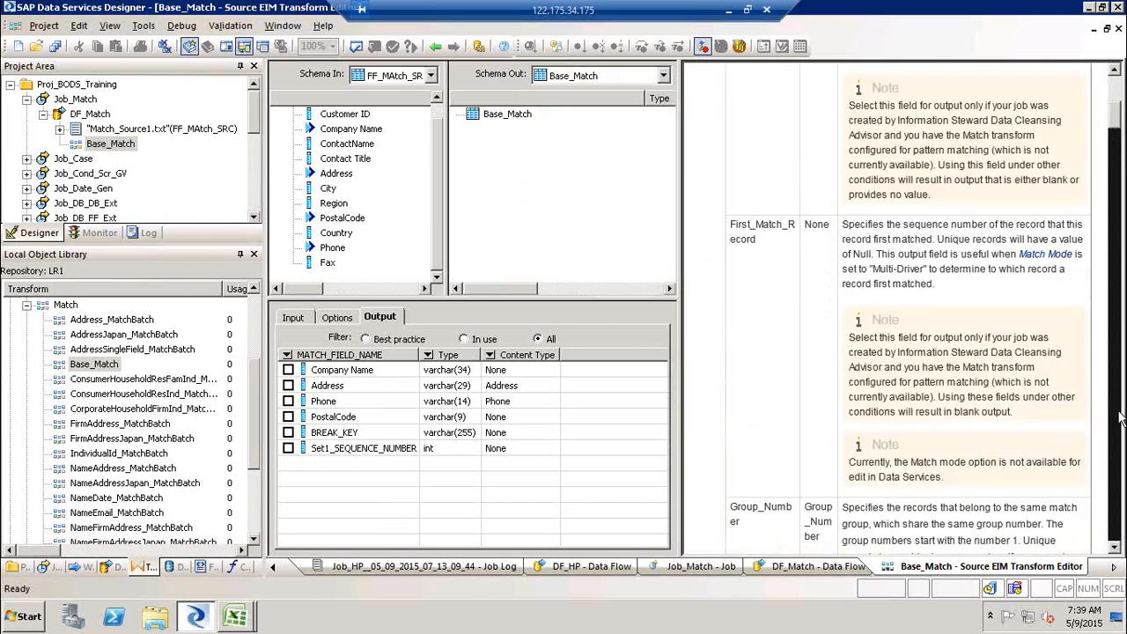
click(1119, 417)
click(1120, 417)
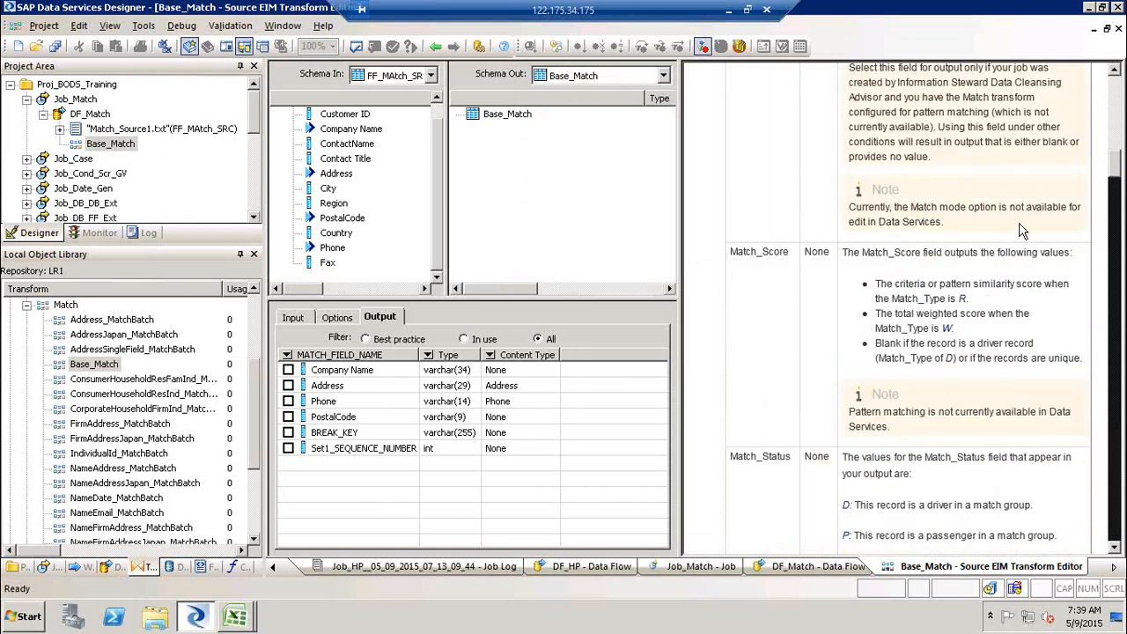
click(335, 317)
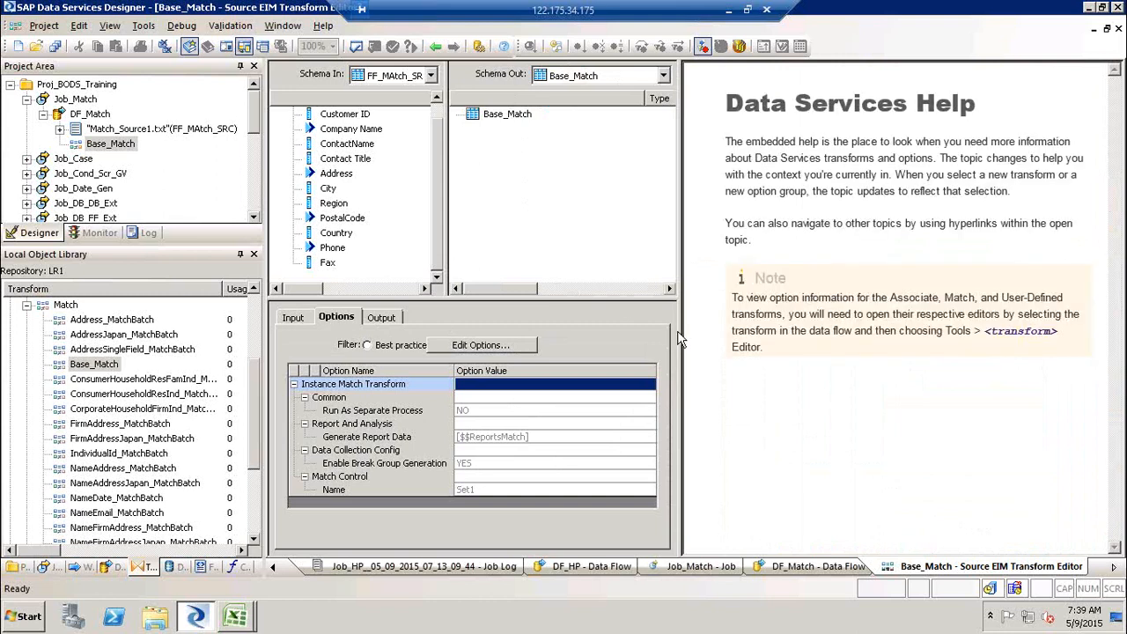
drag(680, 332, 949, 332)
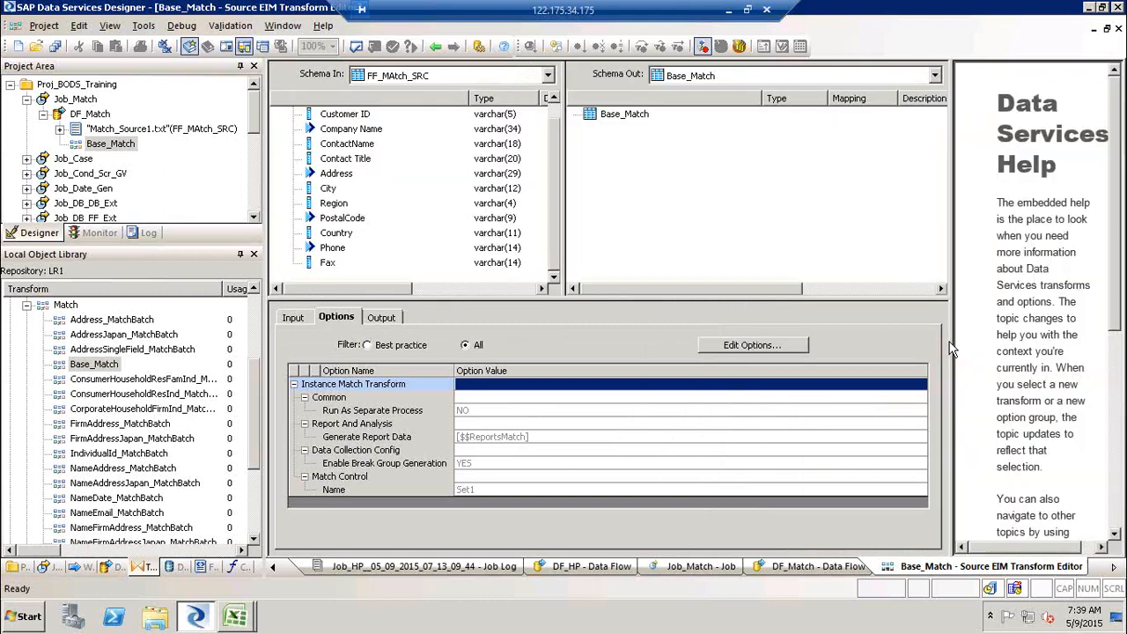
- Return to the data flow and delete the Base_Match transform
click(434, 46)
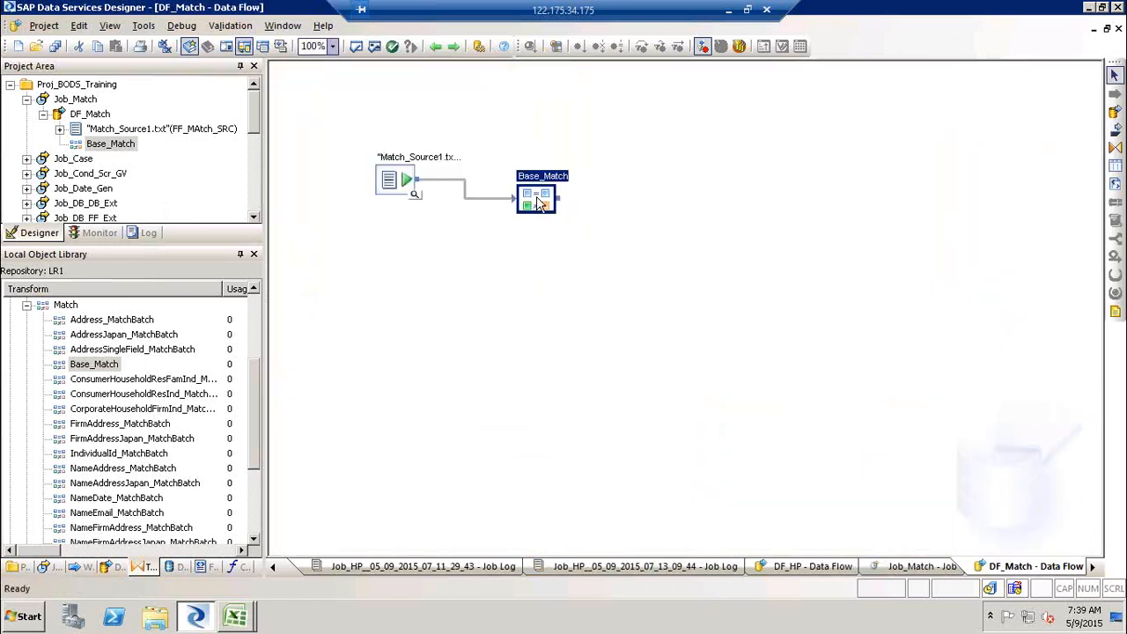
key(Delete)
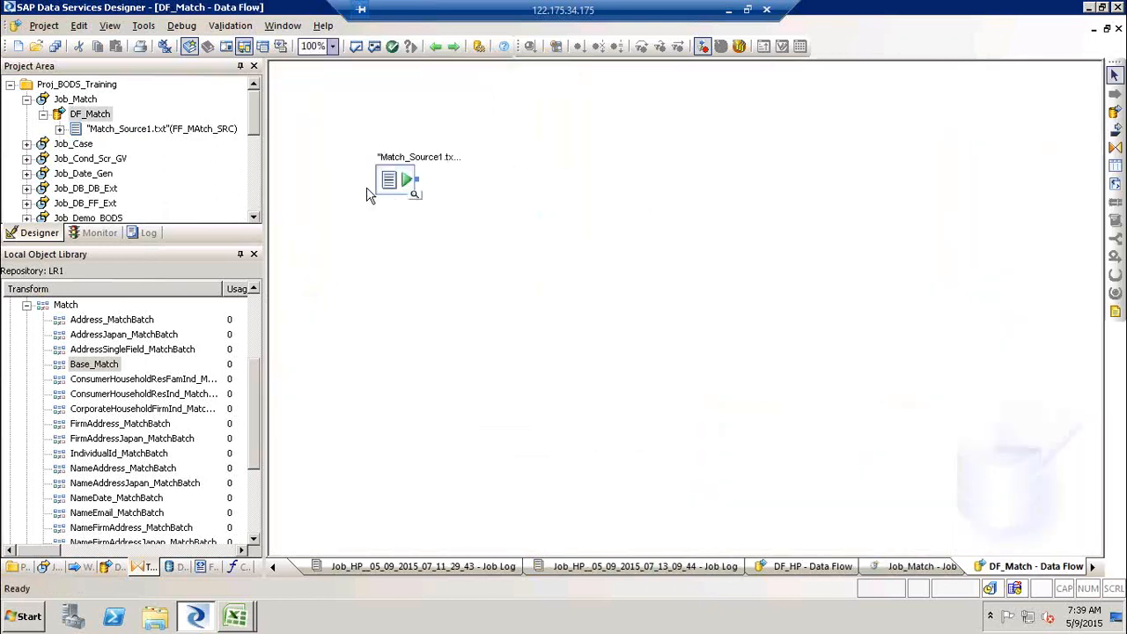
- Launch the Match Wizard on the flat file source and continue past the match strategy page
click(405, 182)
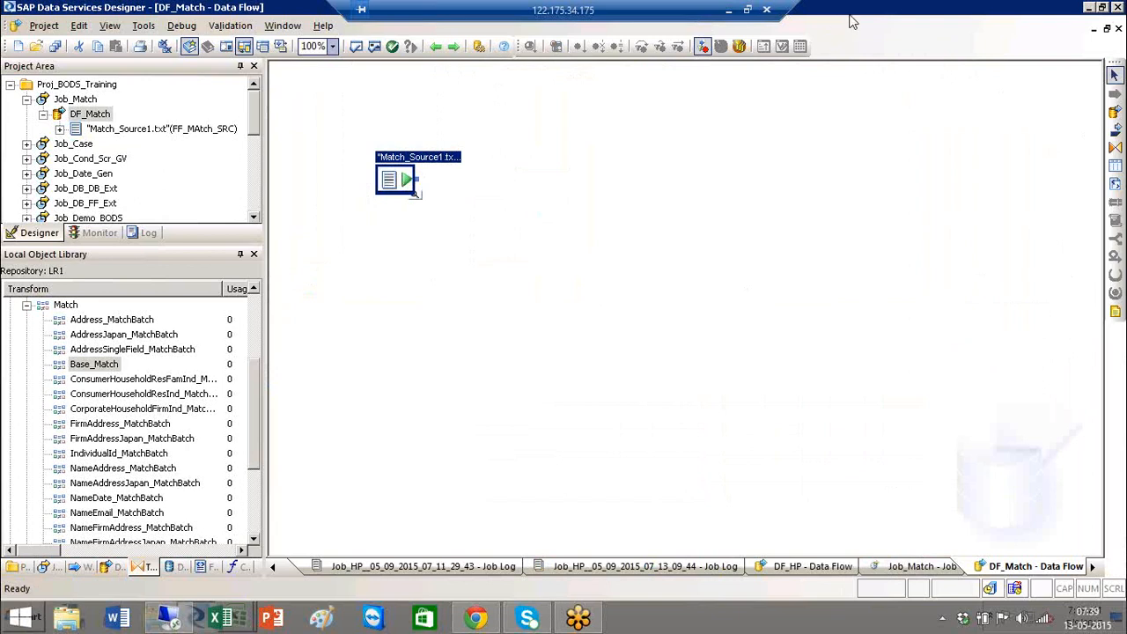
right_click(392, 185)
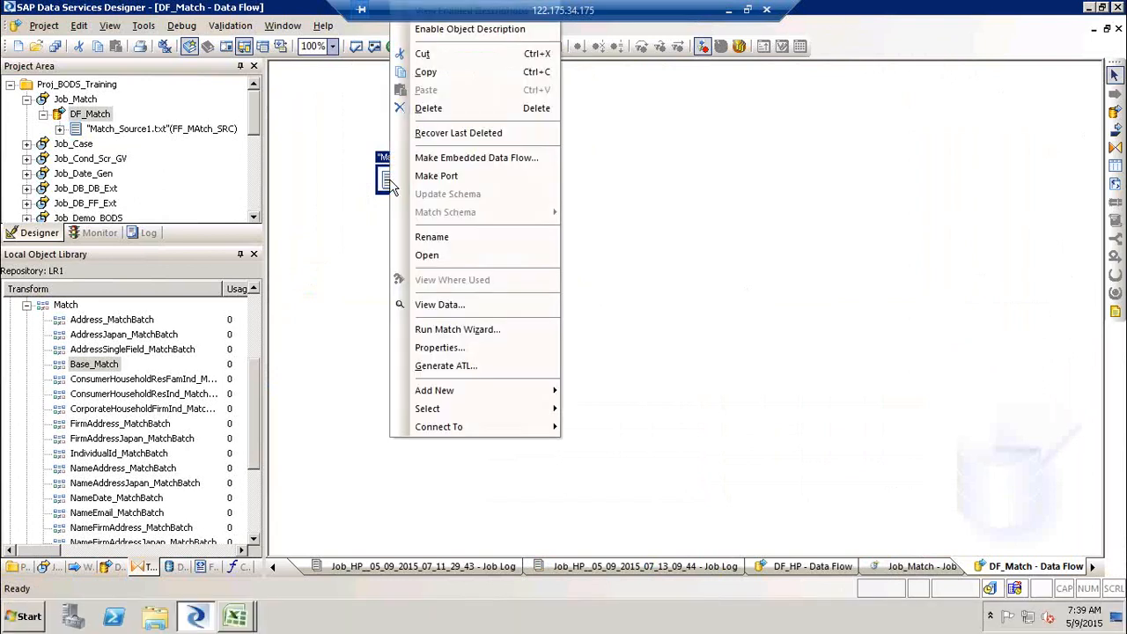
click(526, 339)
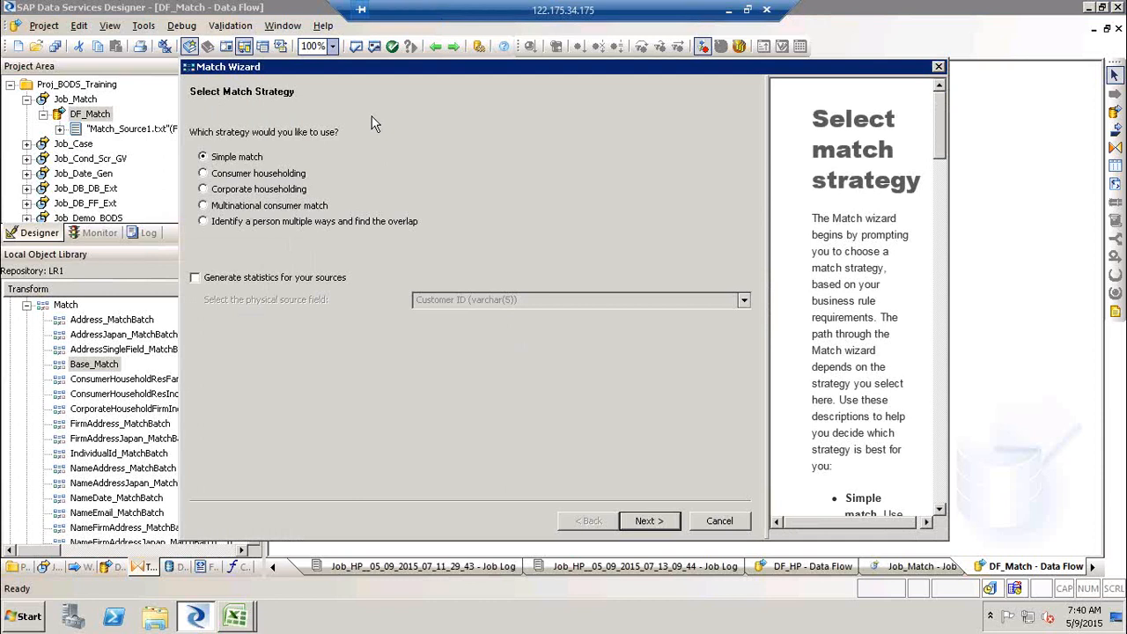
click(253, 179)
click(649, 522)
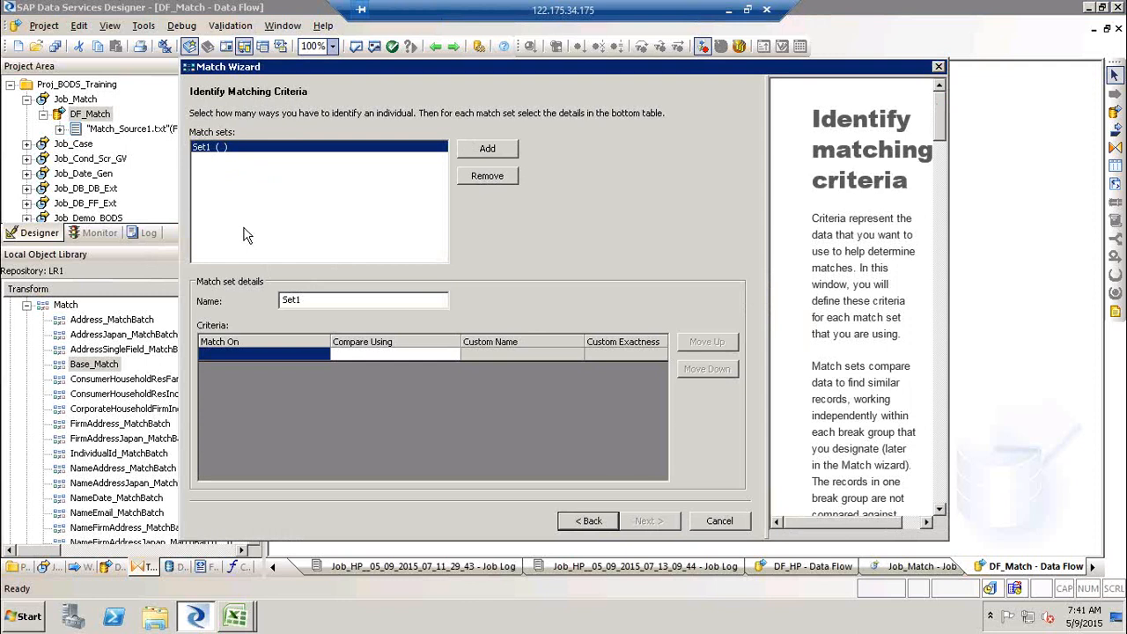
- Add two extra match sets, then remove both of them again
click(479, 152)
click(479, 152)
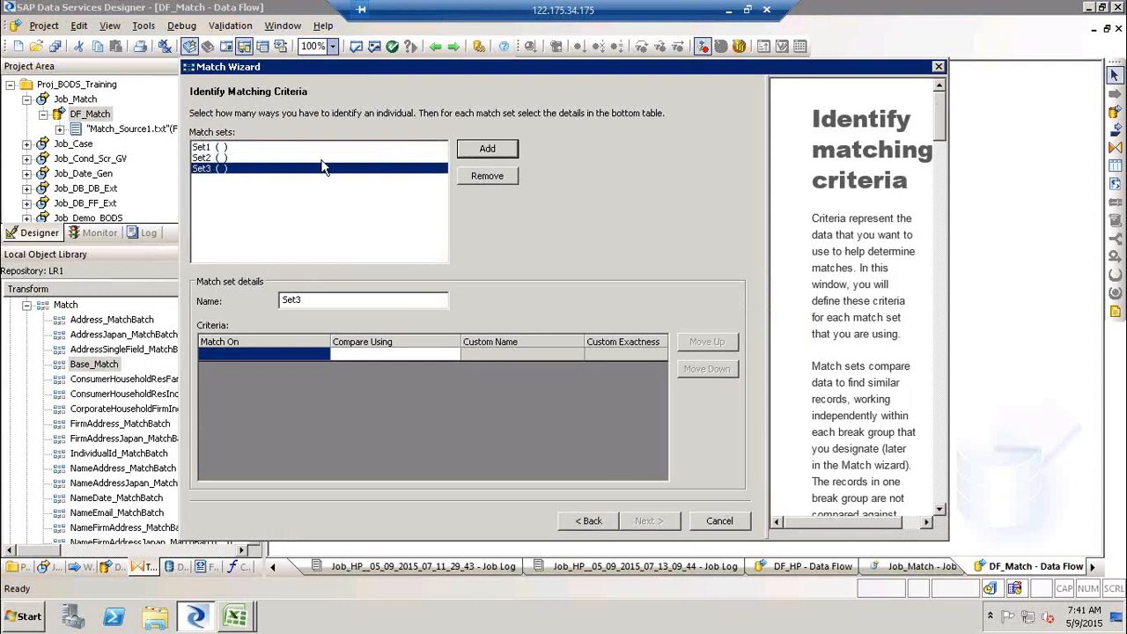
click(231, 161)
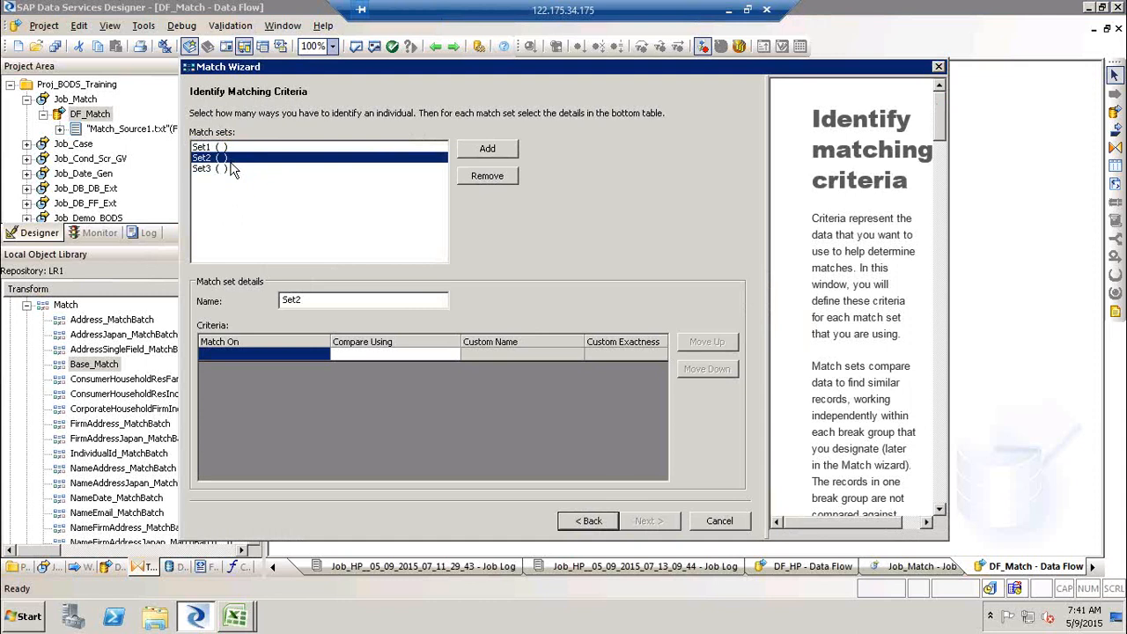
click(227, 169)
click(487, 176)
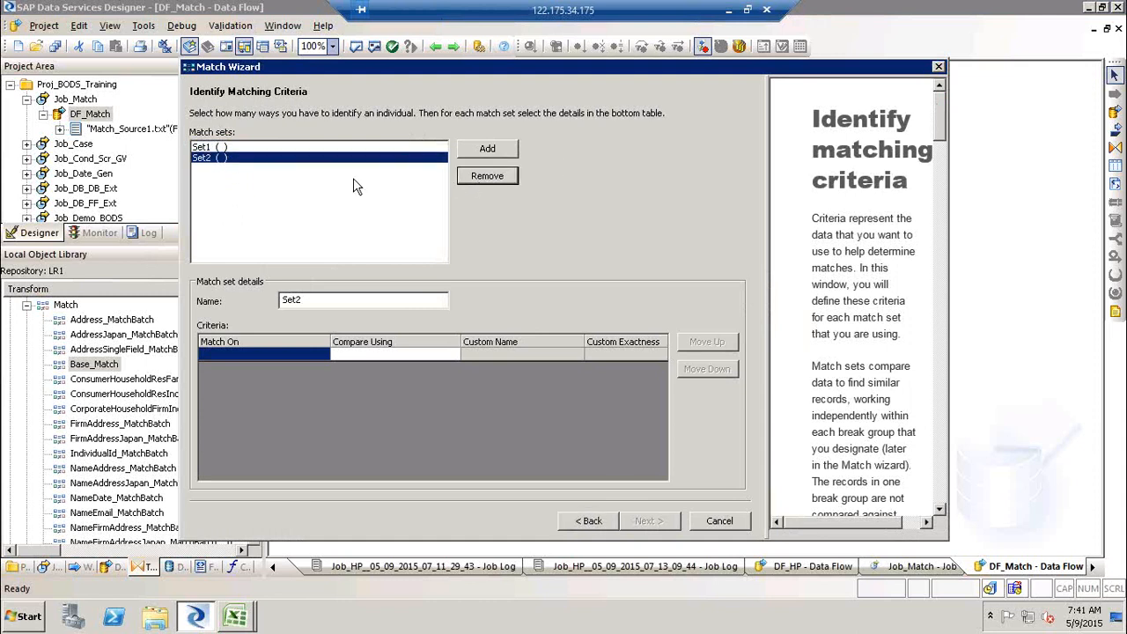
click(493, 177)
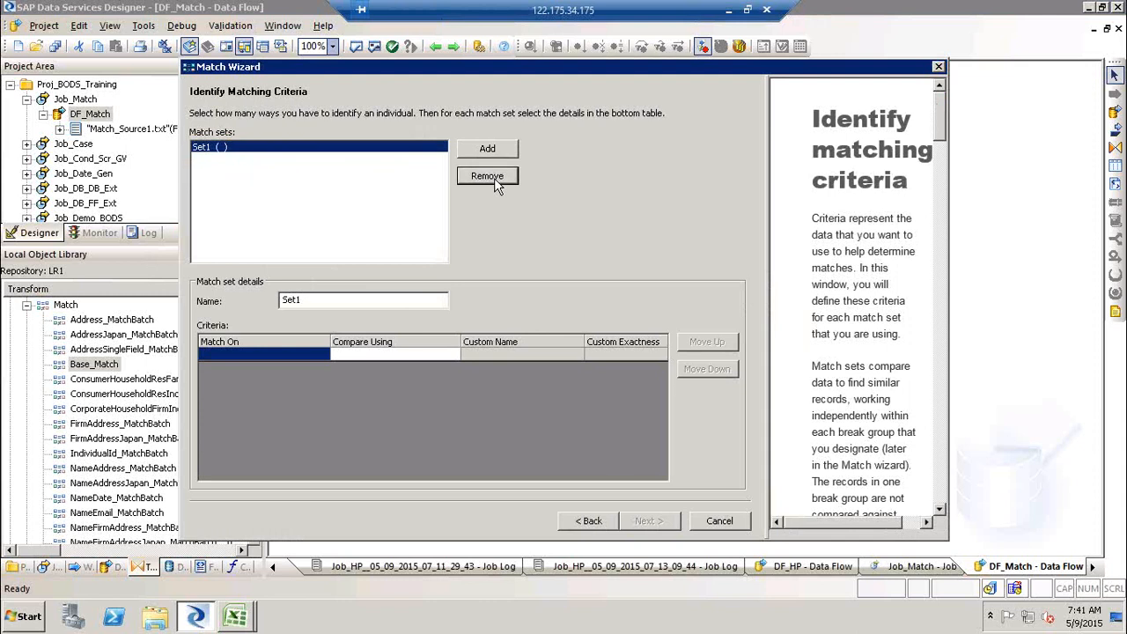
- Set Set1 to match on Firm compared using Word Similarity and continue
click(323, 356)
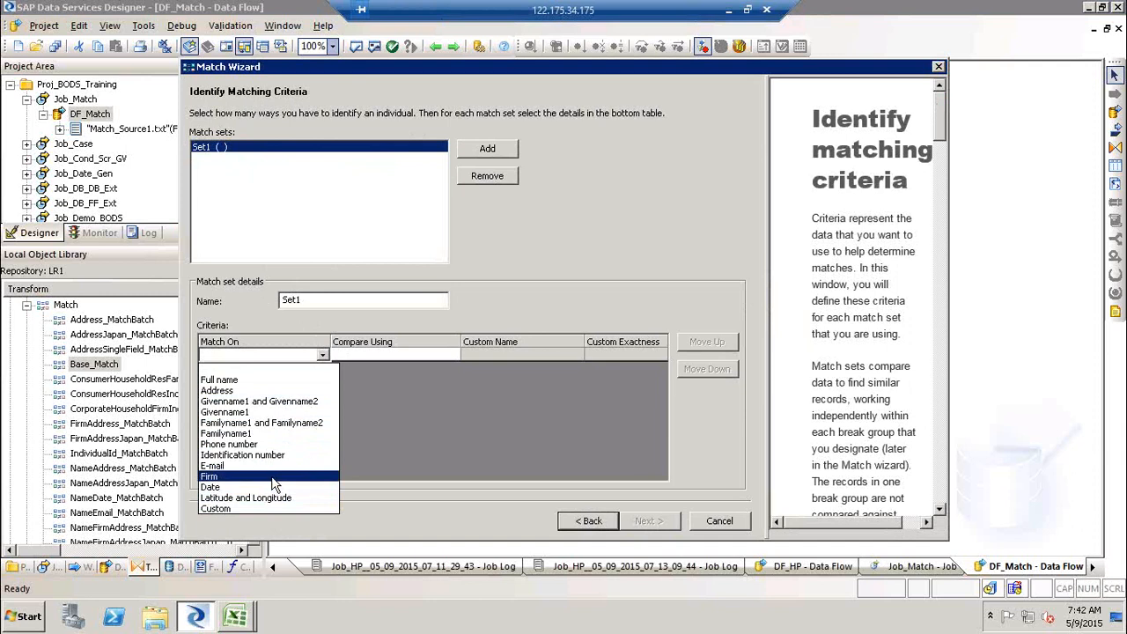
click(274, 476)
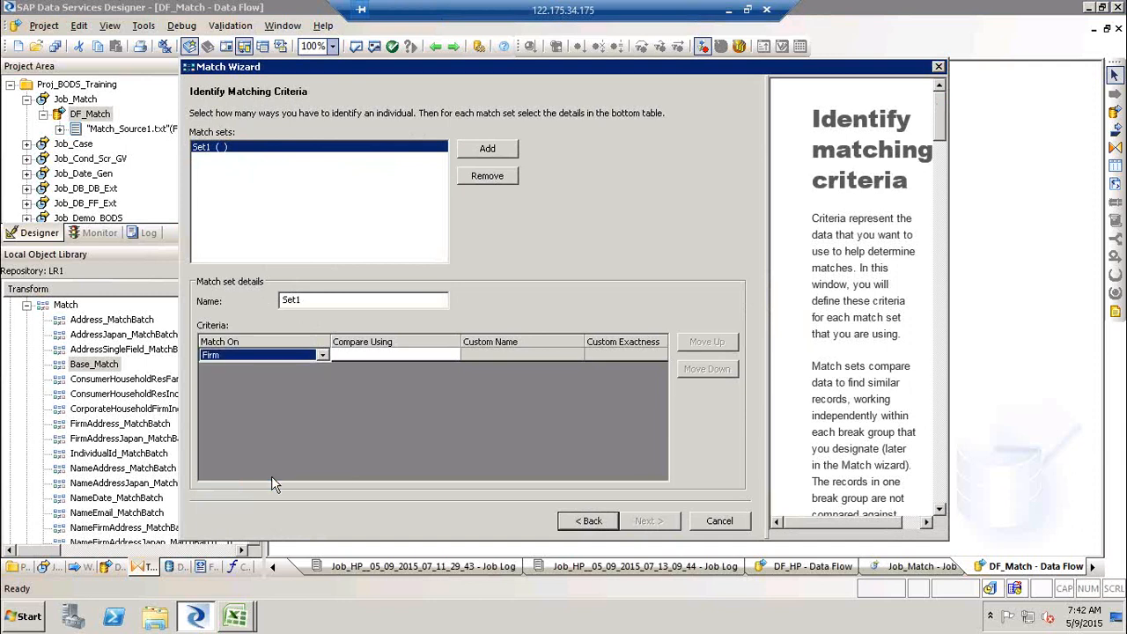
click(422, 355)
click(422, 355)
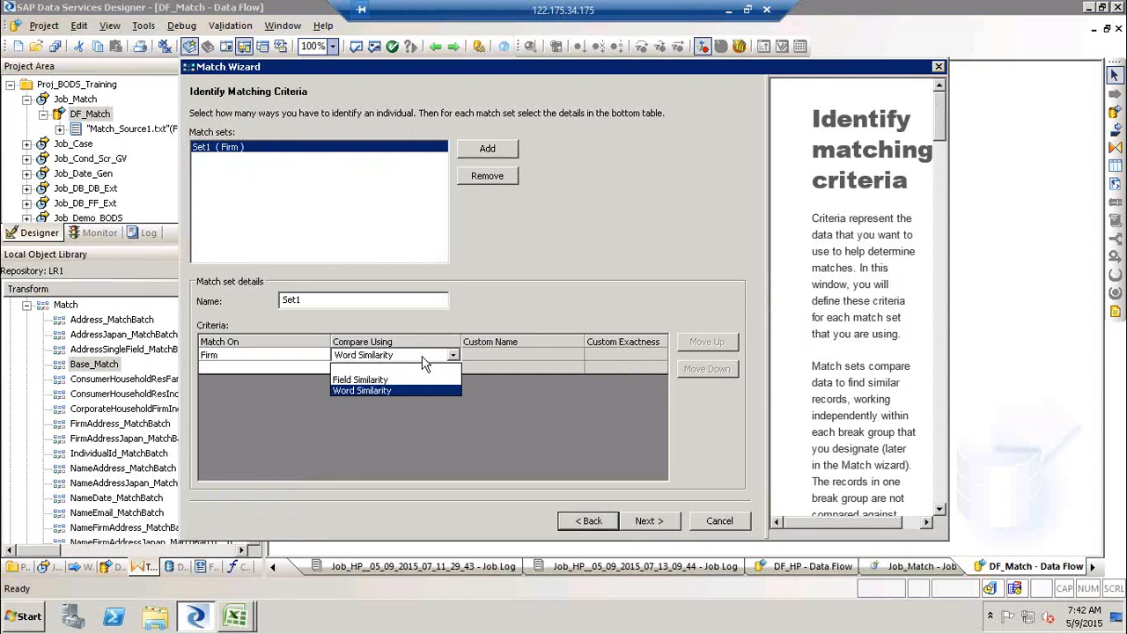
click(396, 390)
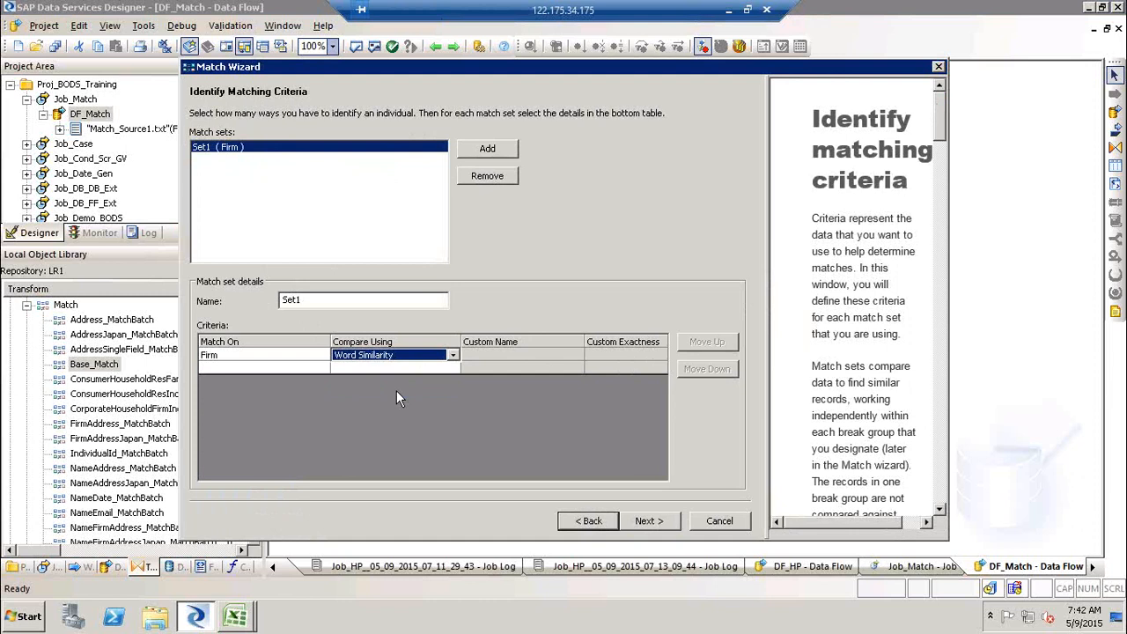
click(566, 354)
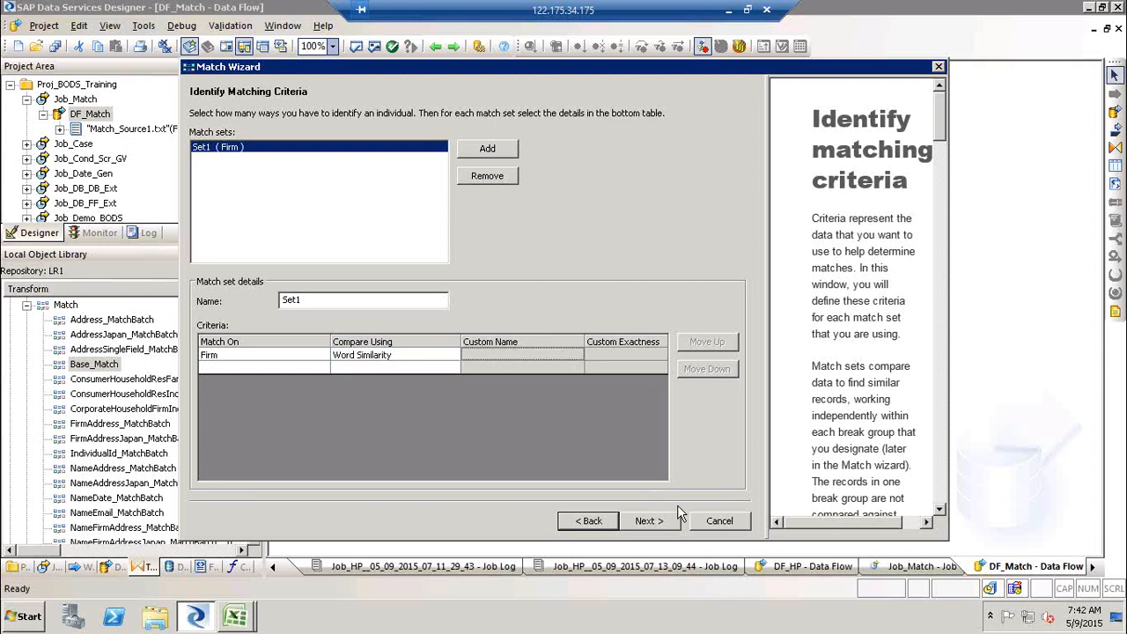
click(647, 521)
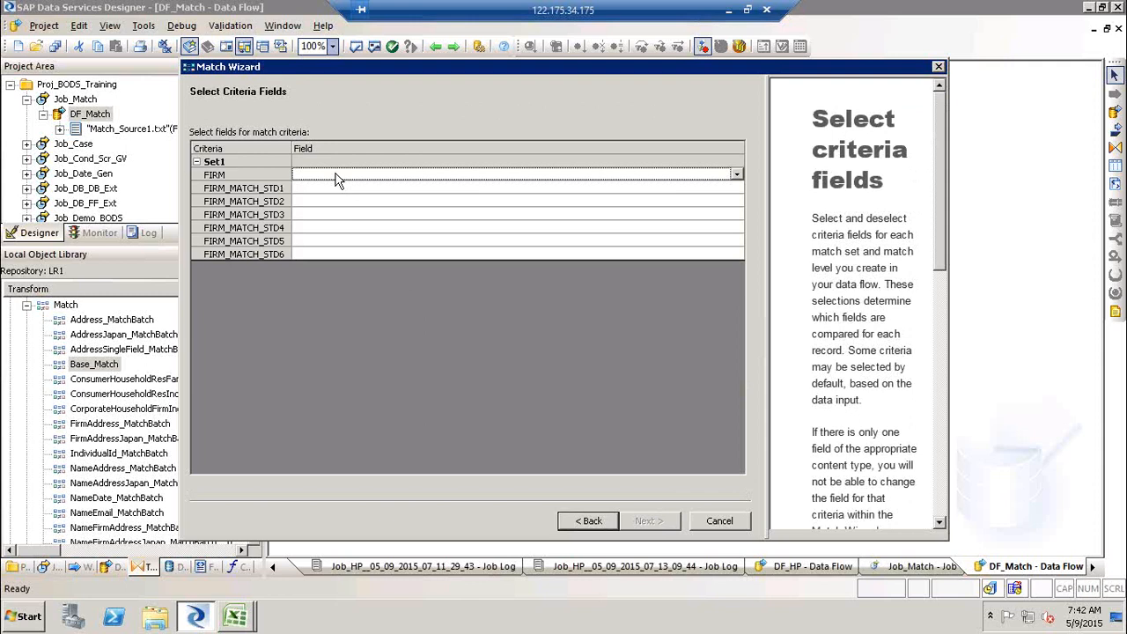
- Assign Company Name as the field for the FIRM criterion and continue
click(737, 176)
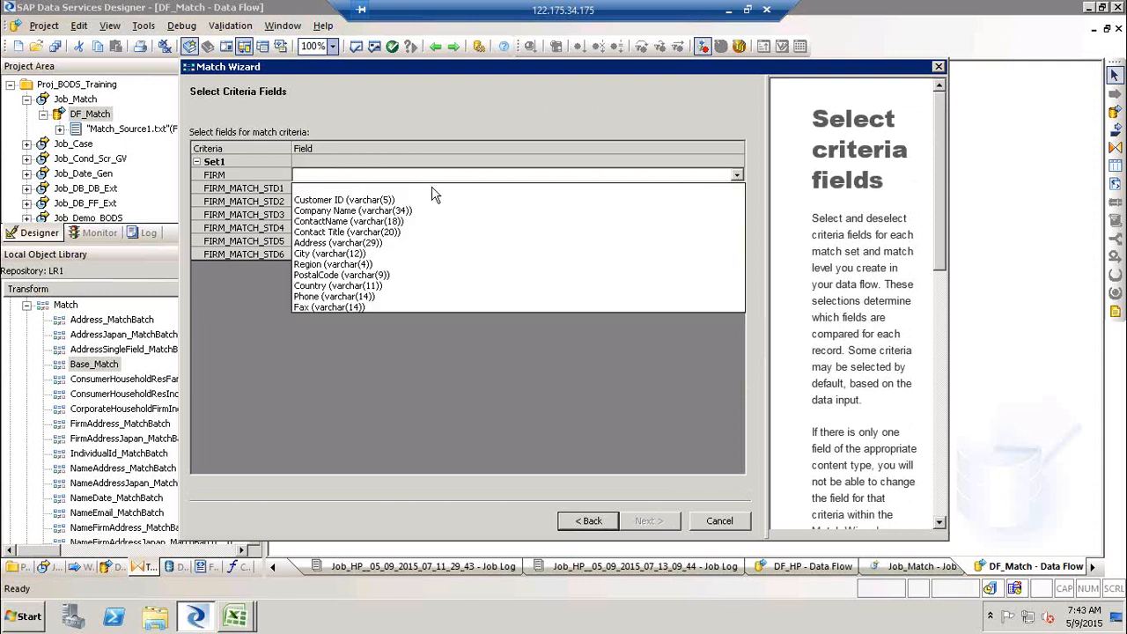
click(388, 211)
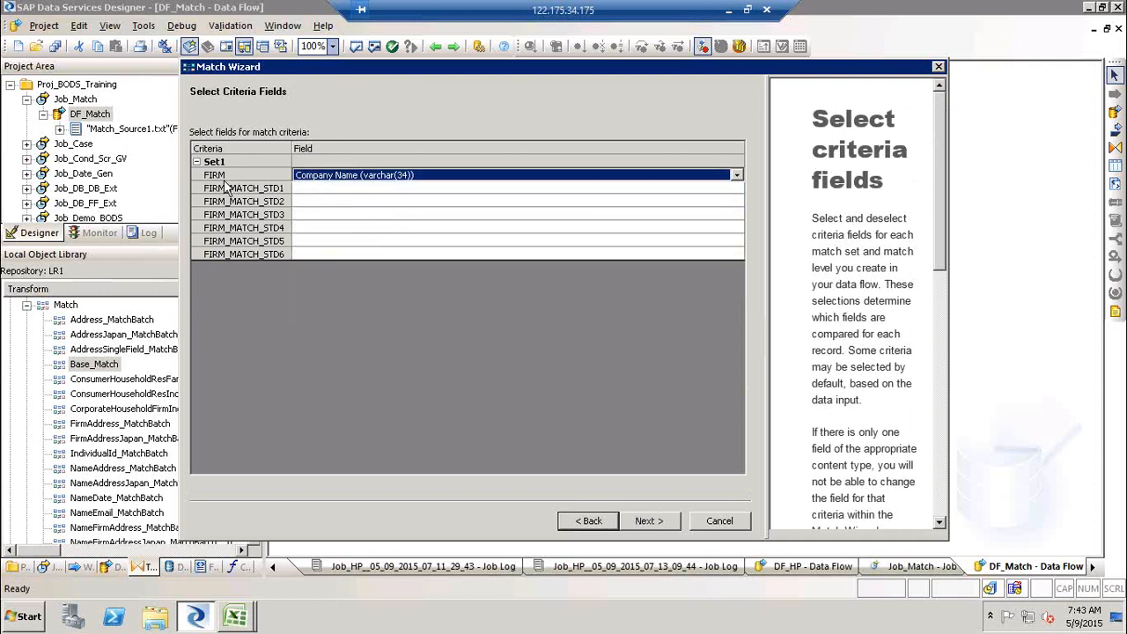
click(651, 522)
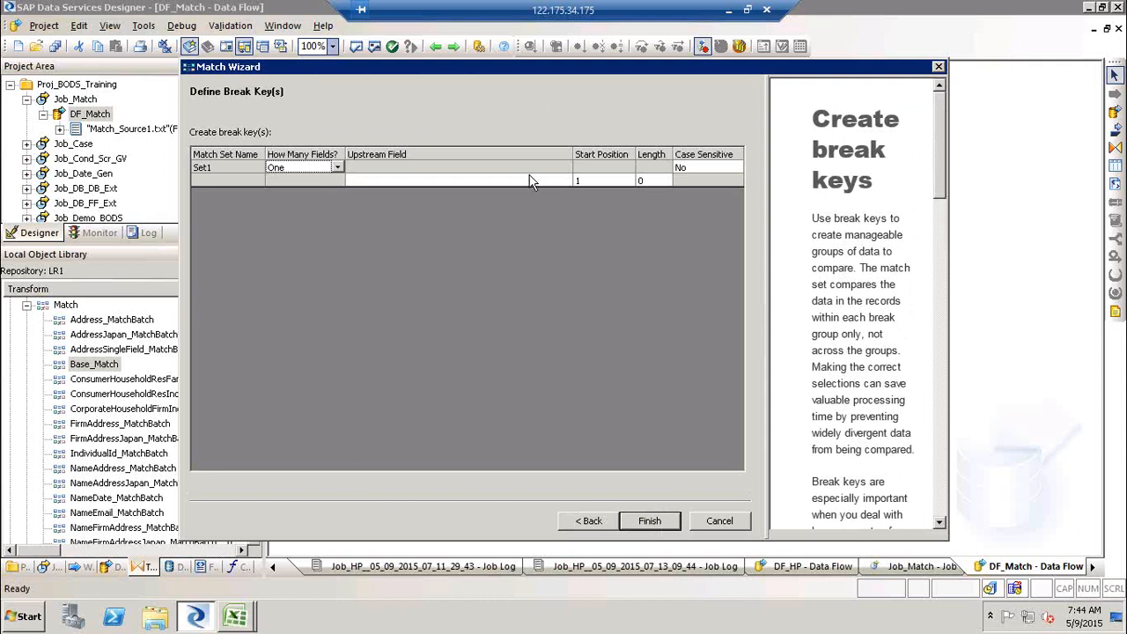
- Define PostalCode as the break key's upstream field and finish the wizard
click(529, 182)
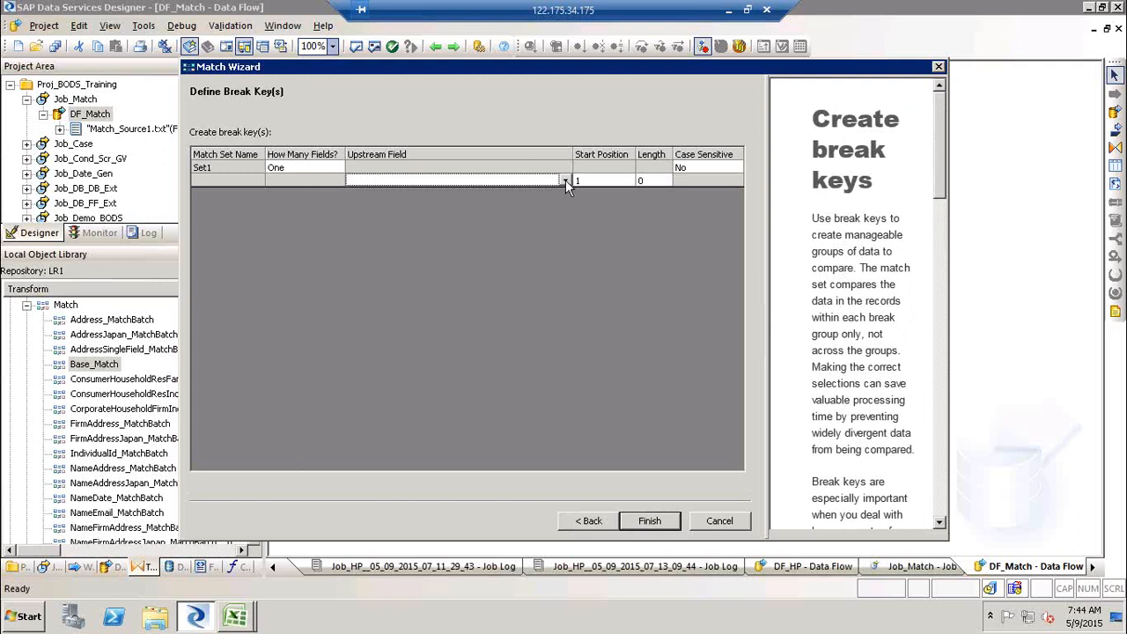
click(565, 181)
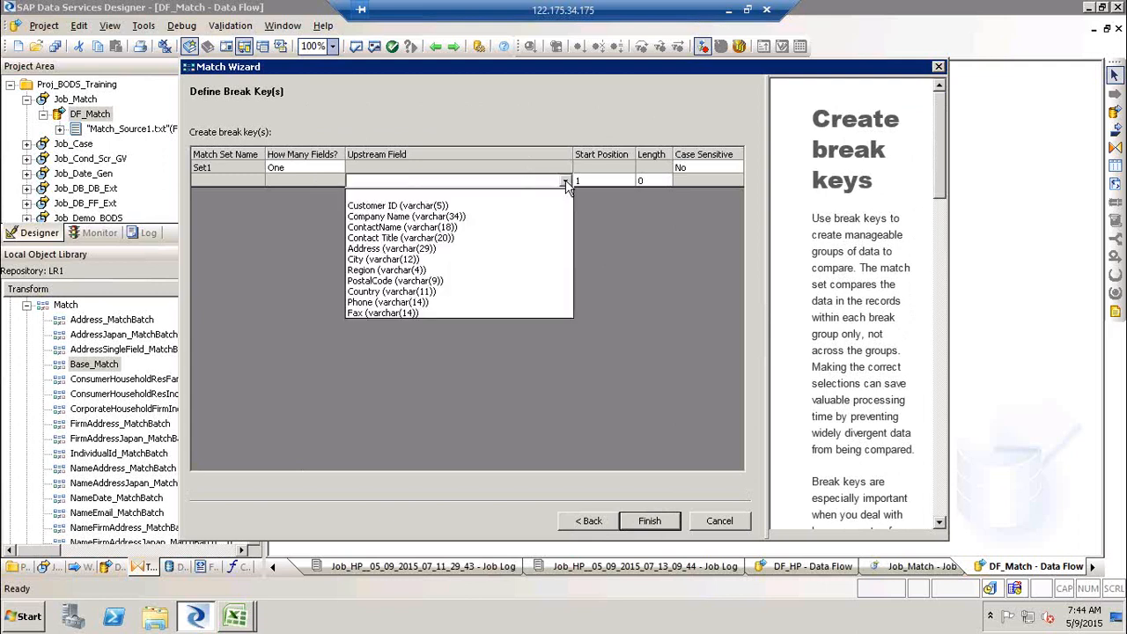
click(412, 281)
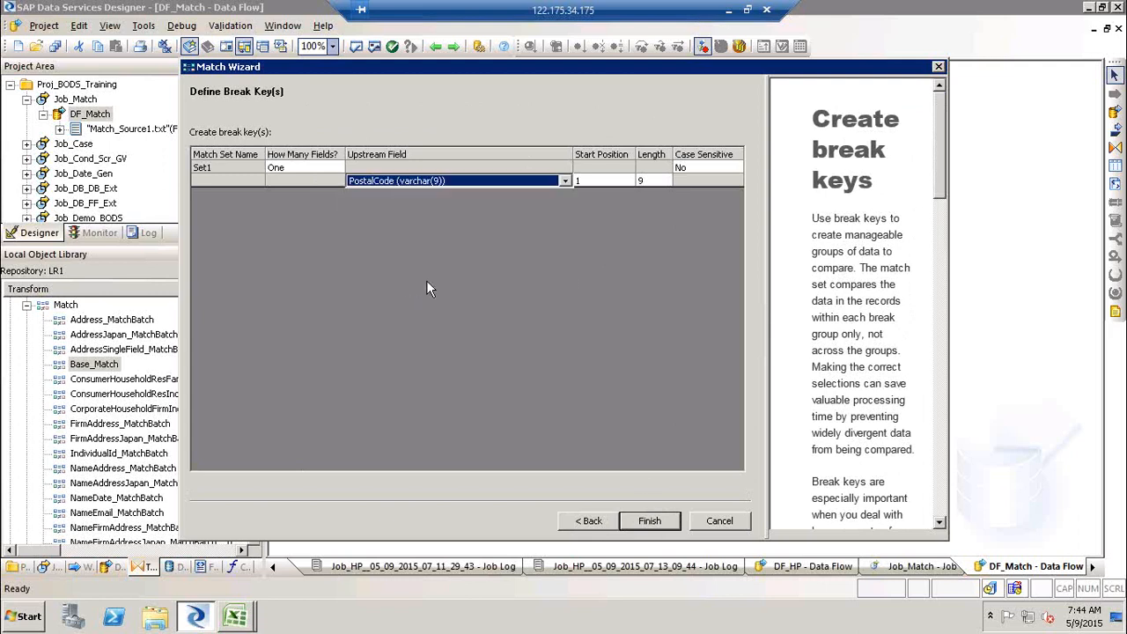
click(650, 520)
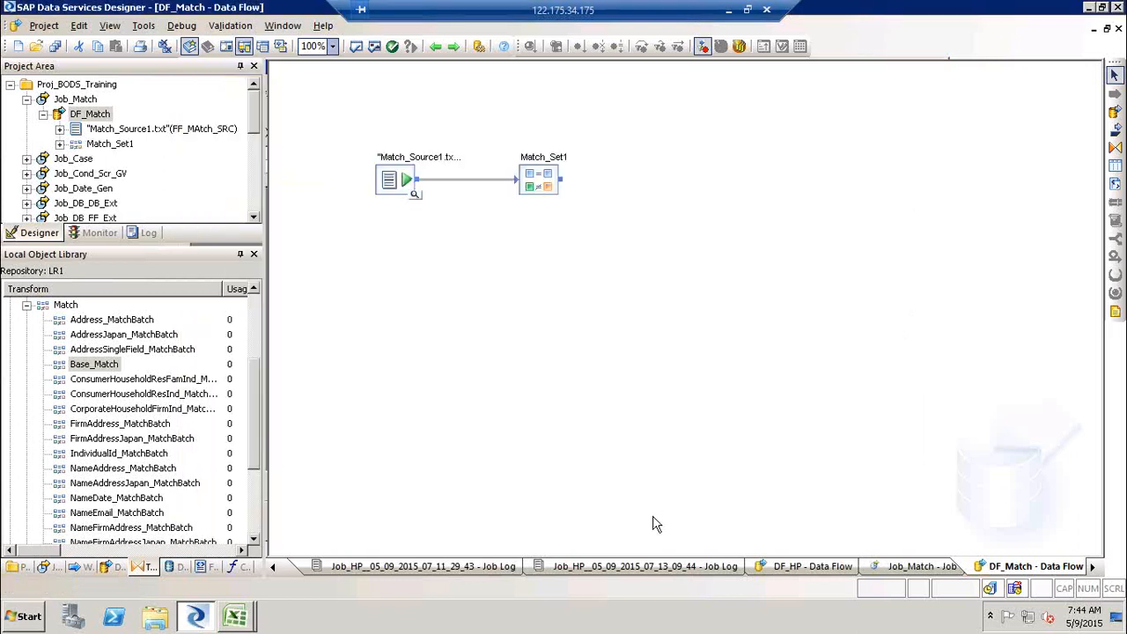
- Open the Match_Set1 transform editor and add Company Name as an input field
double_click(546, 172)
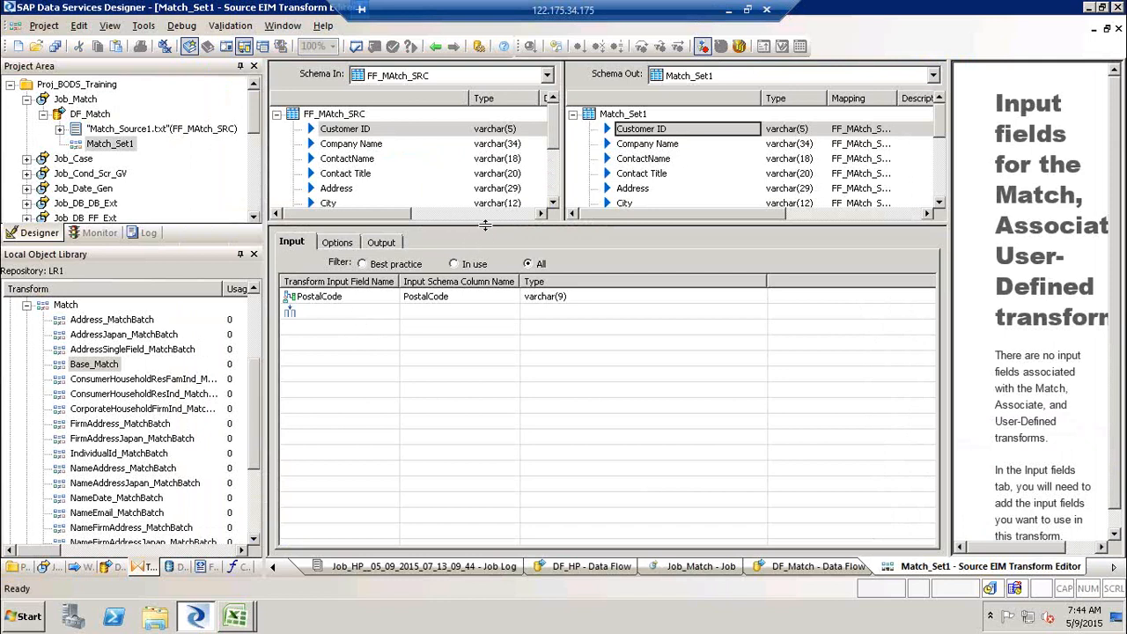
drag(484, 226, 486, 311)
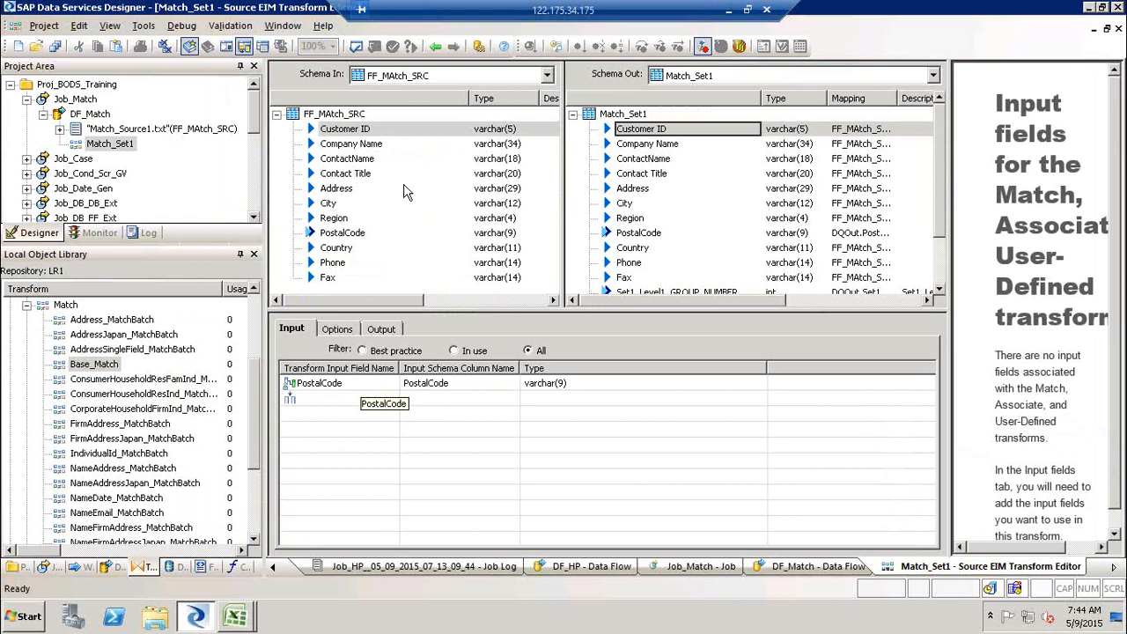
click(361, 146)
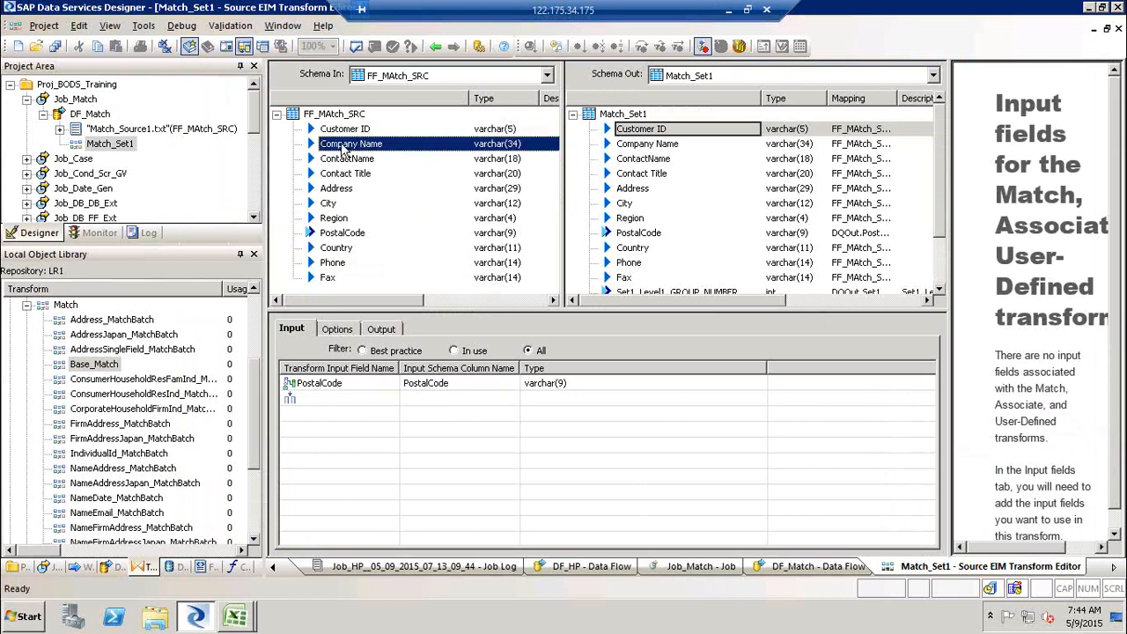
drag(396, 154, 310, 402)
- Map Address onto the PostalCode input row, then delete that input row
drag(337, 189, 318, 397)
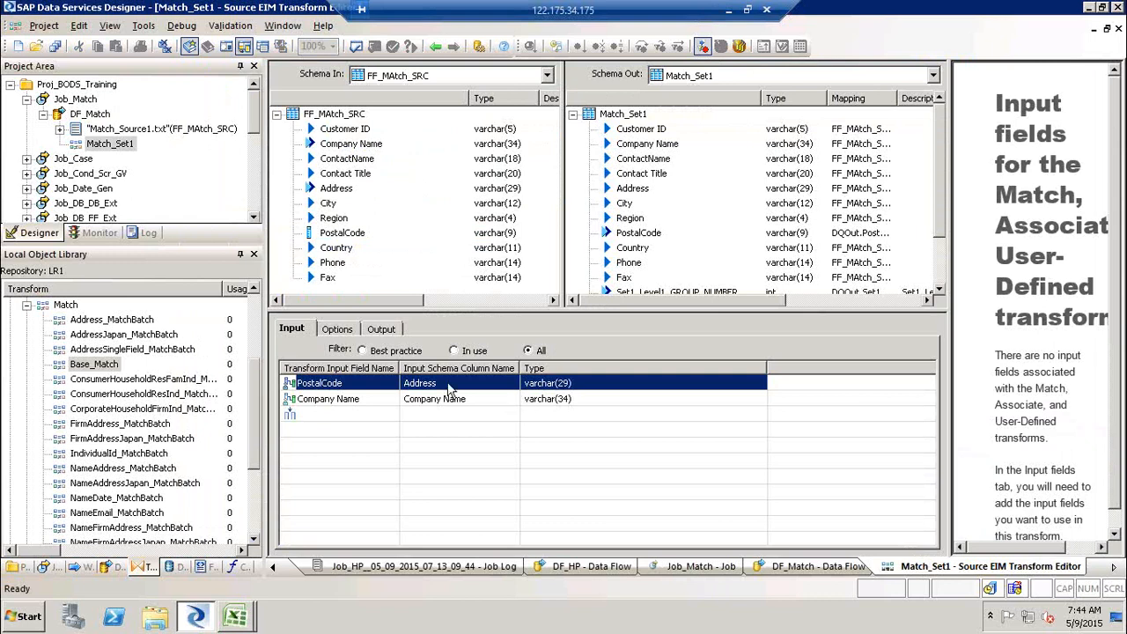
right_click(355, 385)
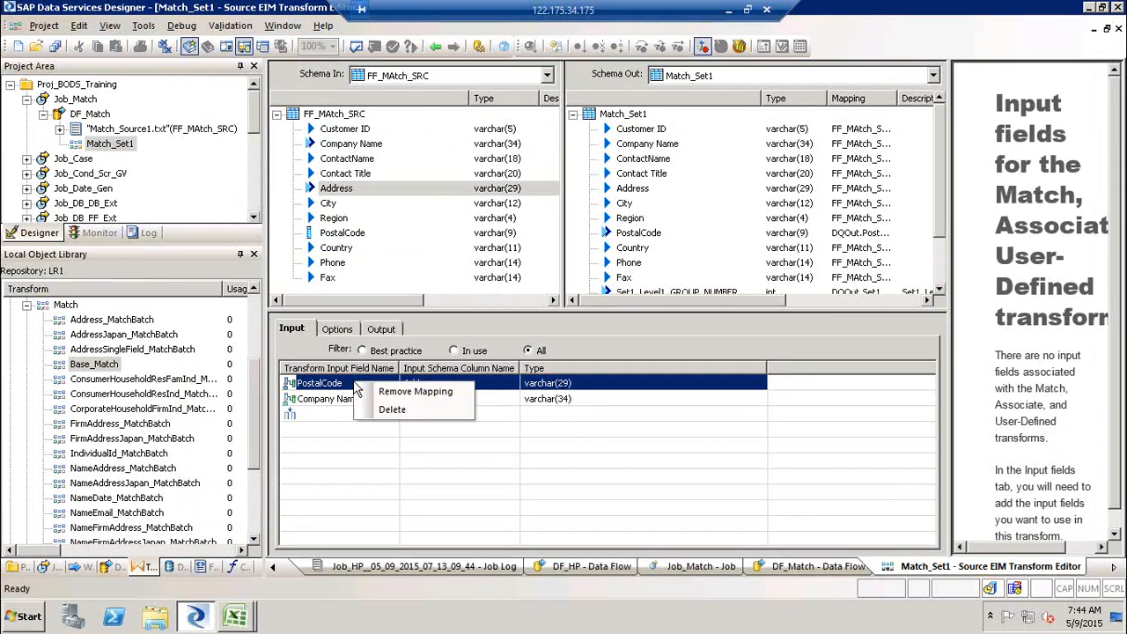
click(391, 411)
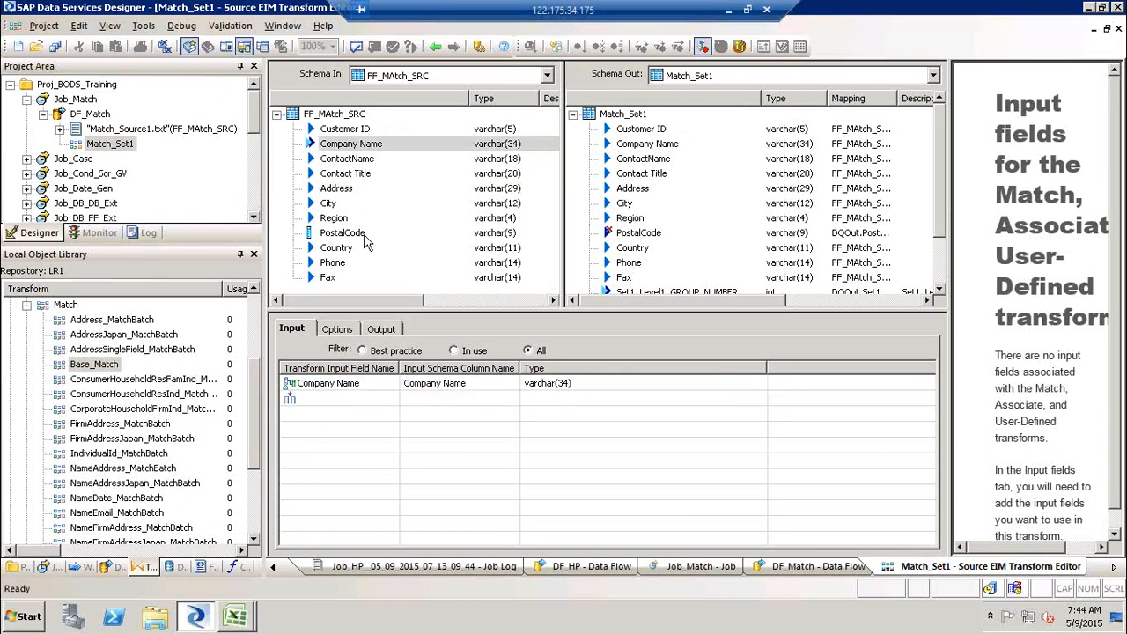
- Add PostalCode, Address and Phone as input fields of the Match transform
click(339, 233)
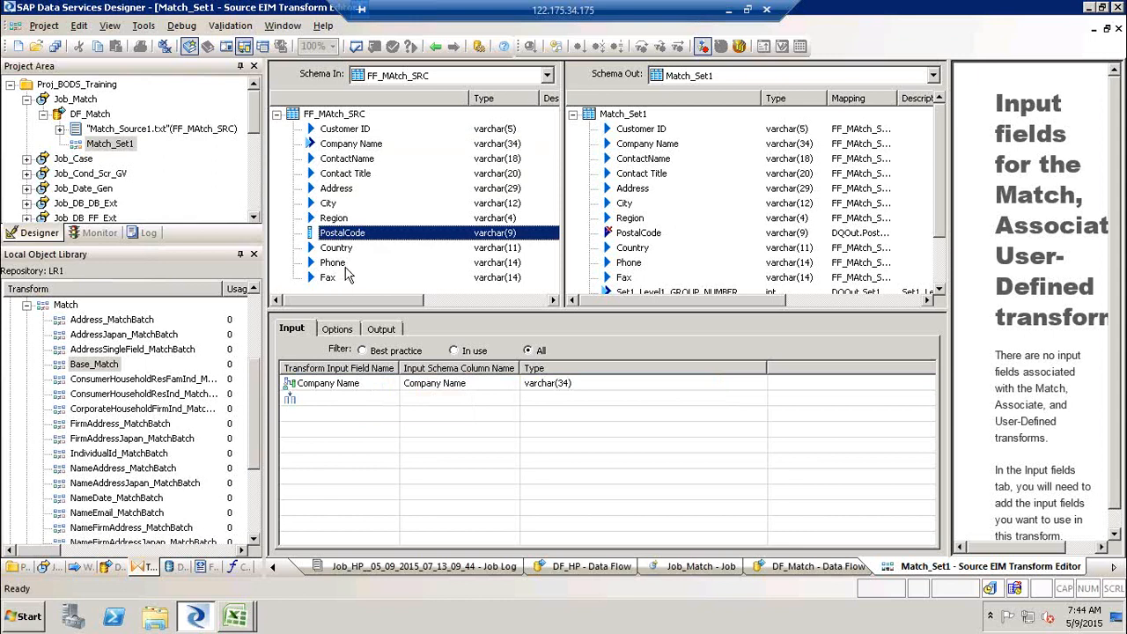
drag(339, 234, 335, 410)
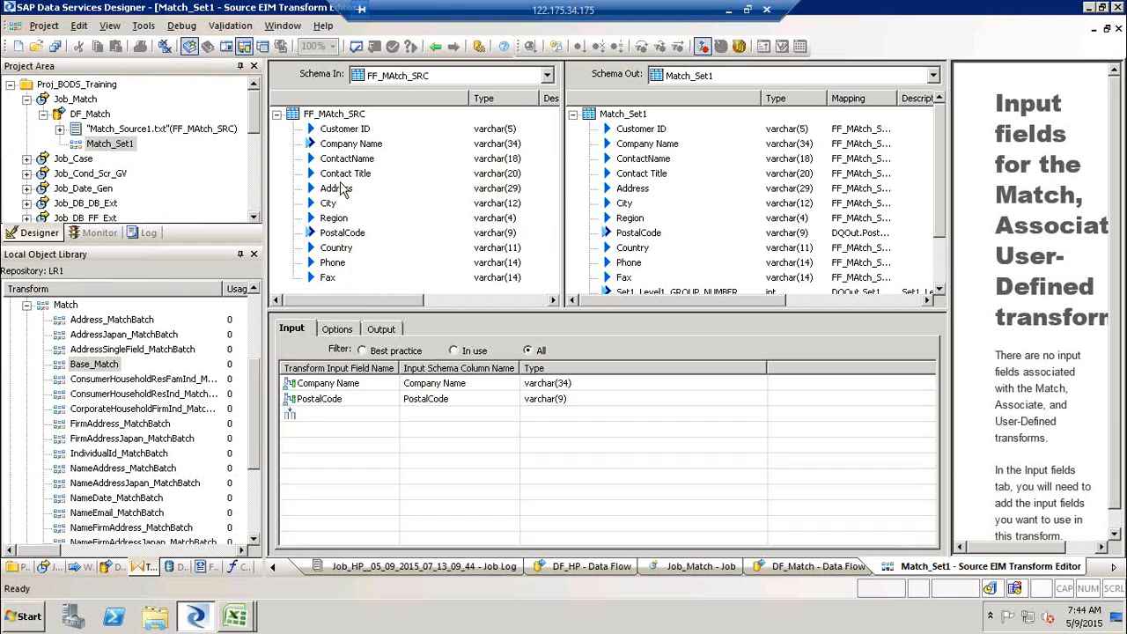
click(333, 194)
drag(328, 194, 338, 412)
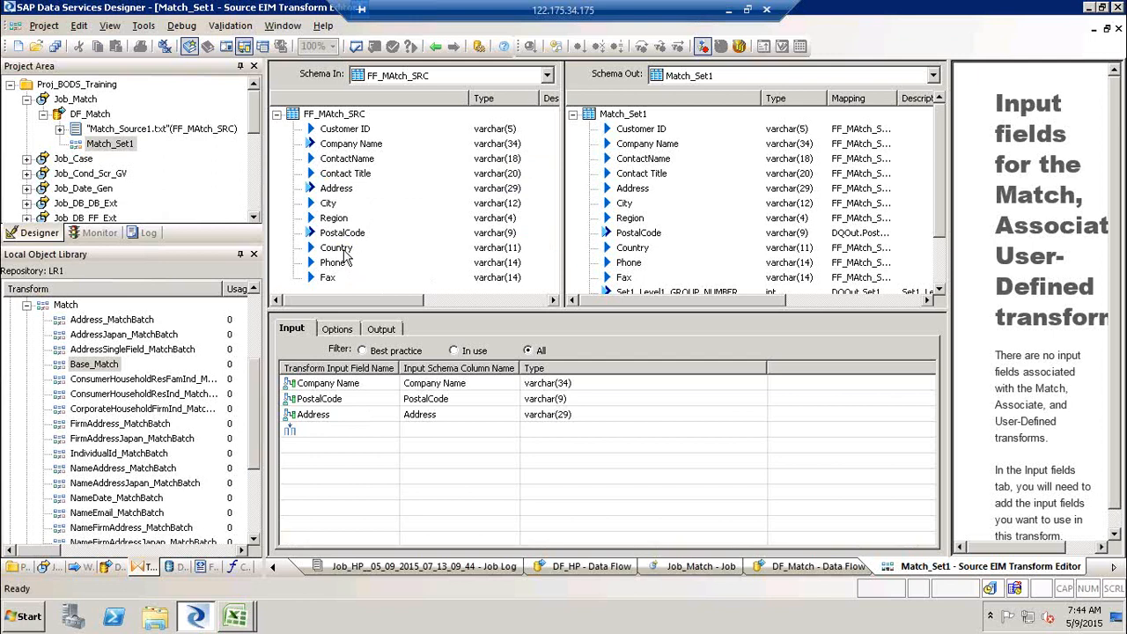
click(337, 262)
drag(359, 327, 326, 432)
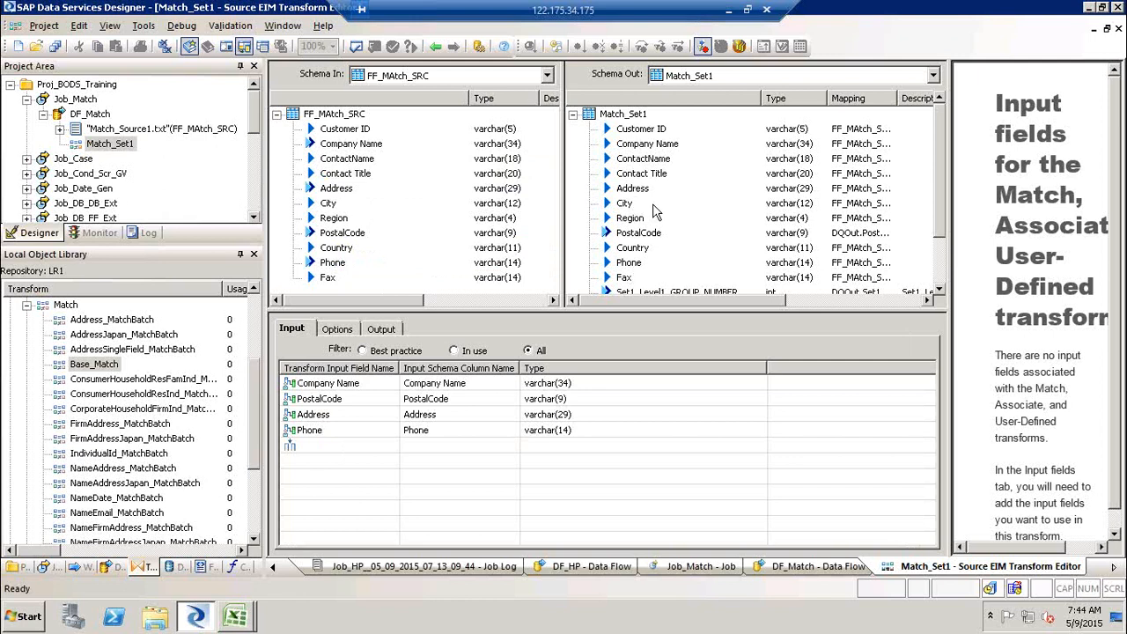
- Review the Match transform's output fields and its options
click(387, 333)
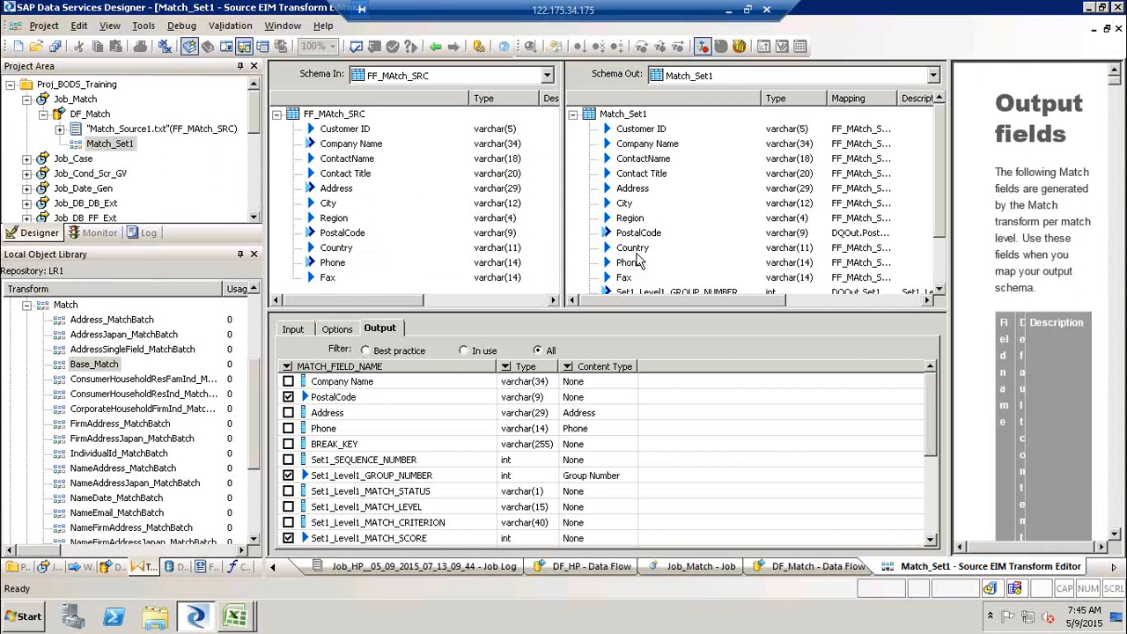
click(635, 264)
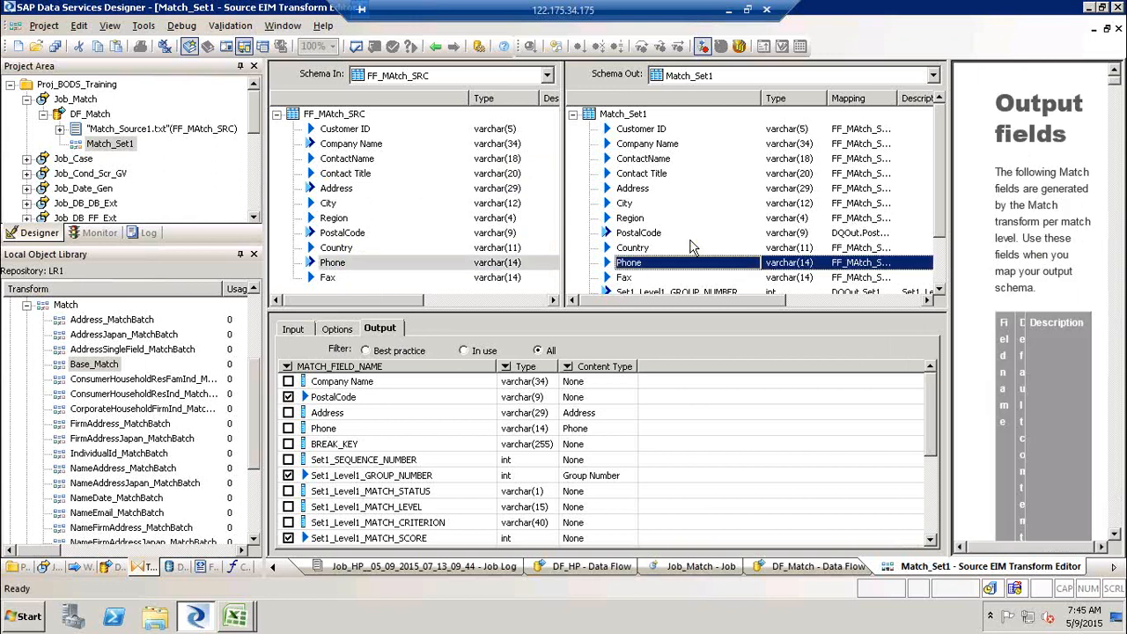
ctrl+click(695, 189)
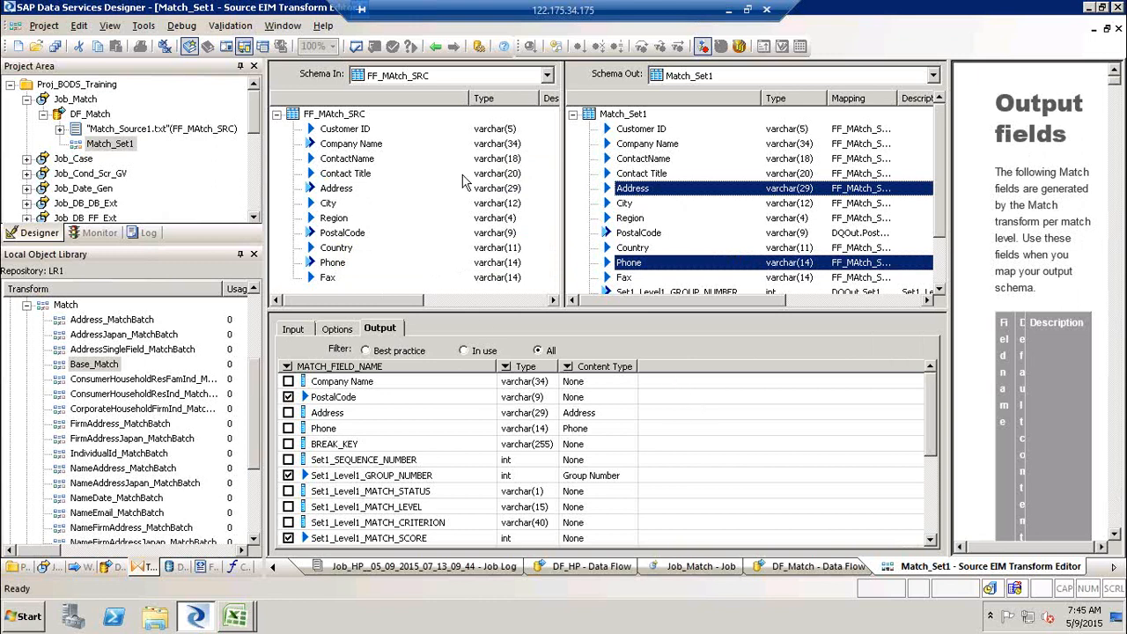
click(338, 329)
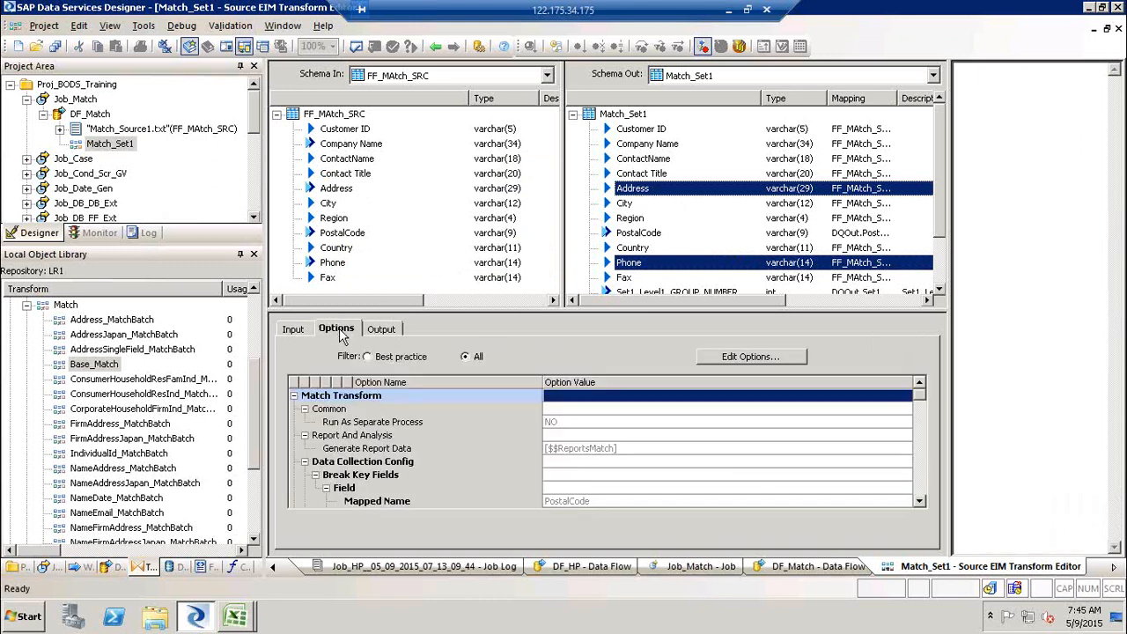
- Open the Match Editor, map the Firm criterion's FIRM field to Company Name, then apply and close the editor
click(727, 354)
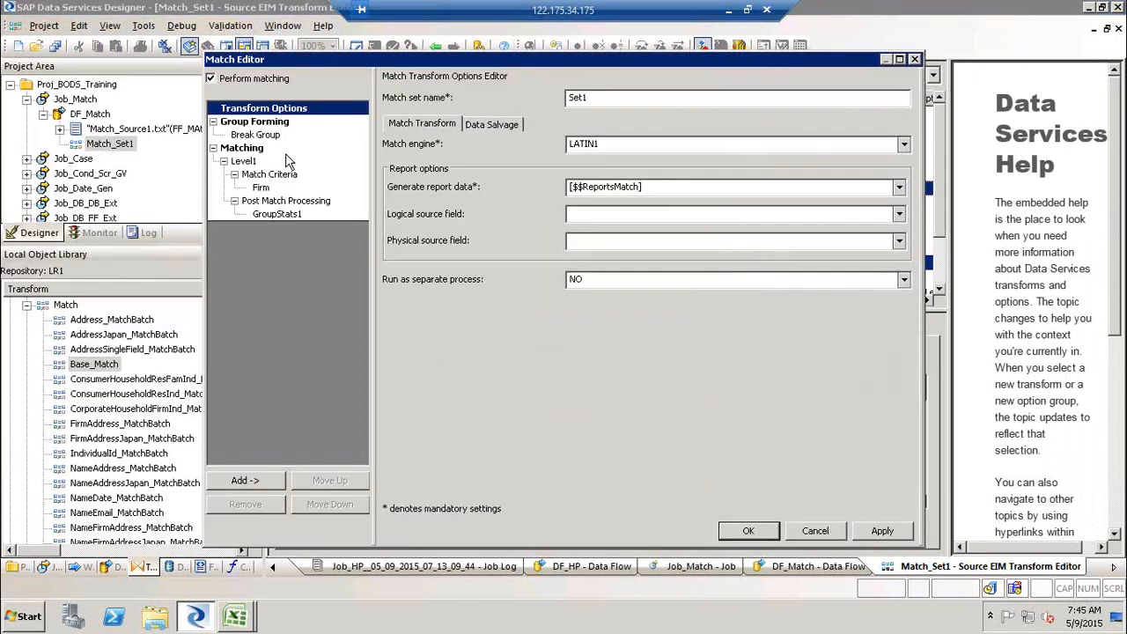
click(256, 135)
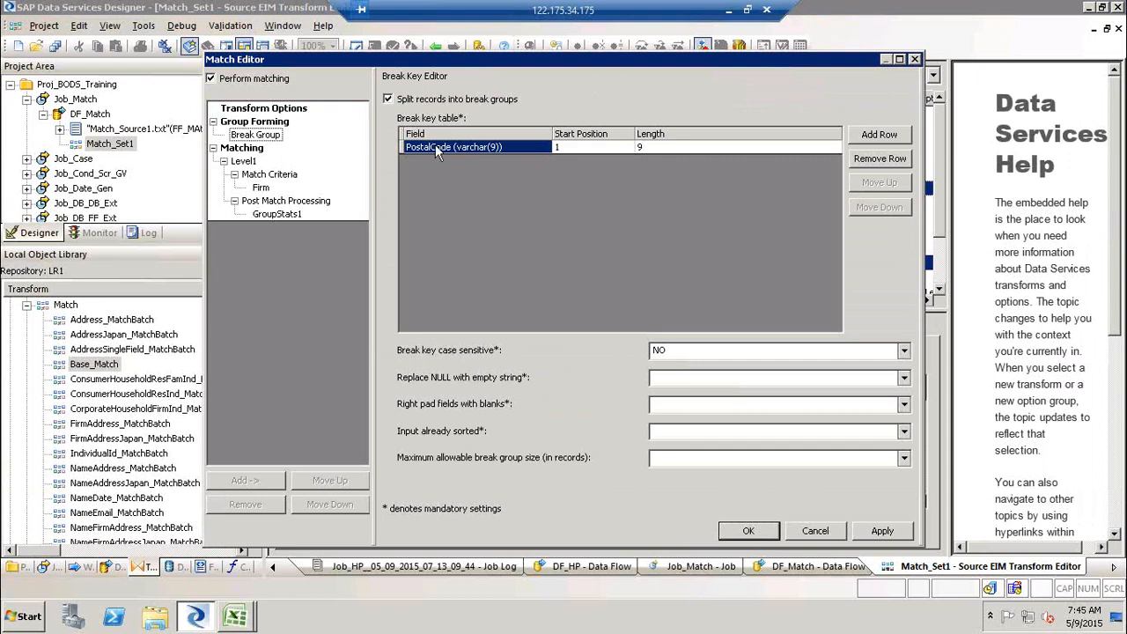
click(247, 163)
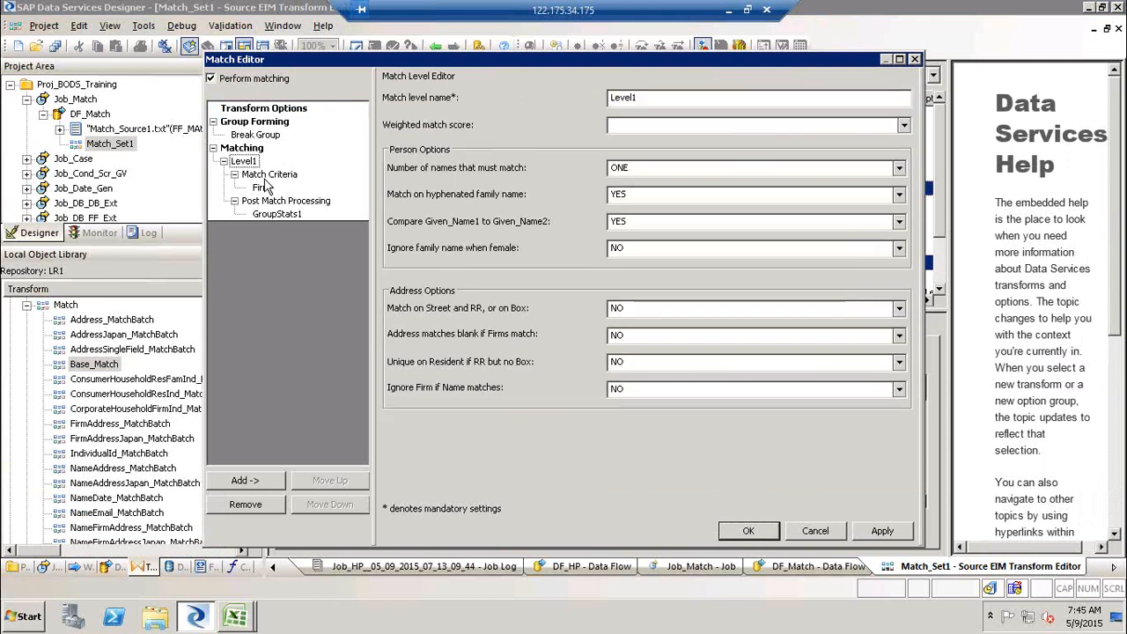
click(264, 177)
click(262, 189)
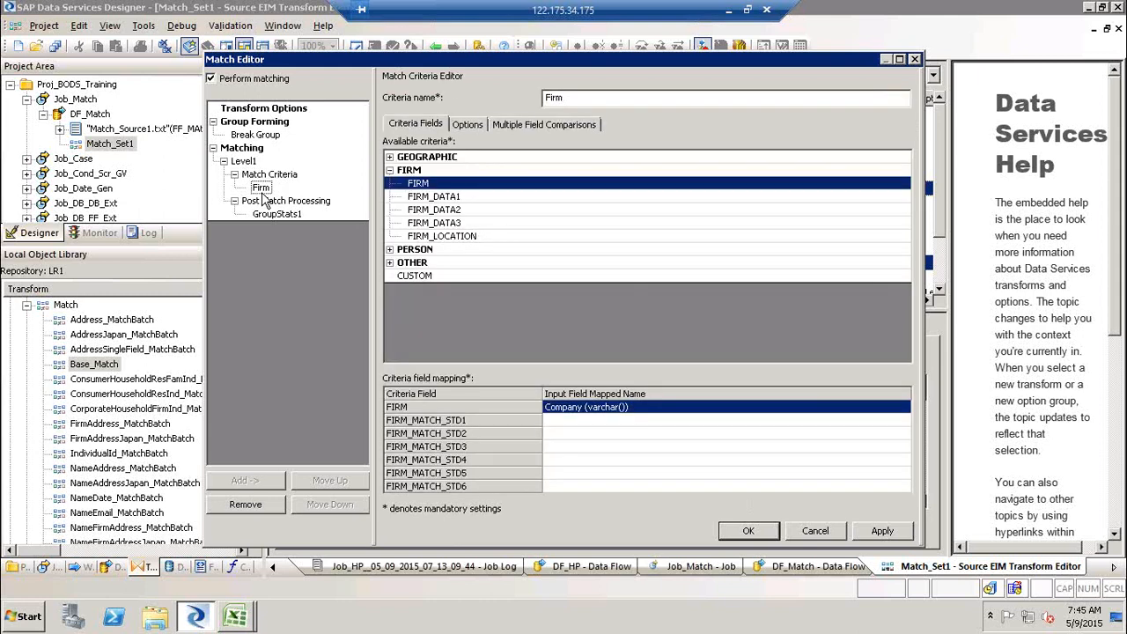
click(268, 174)
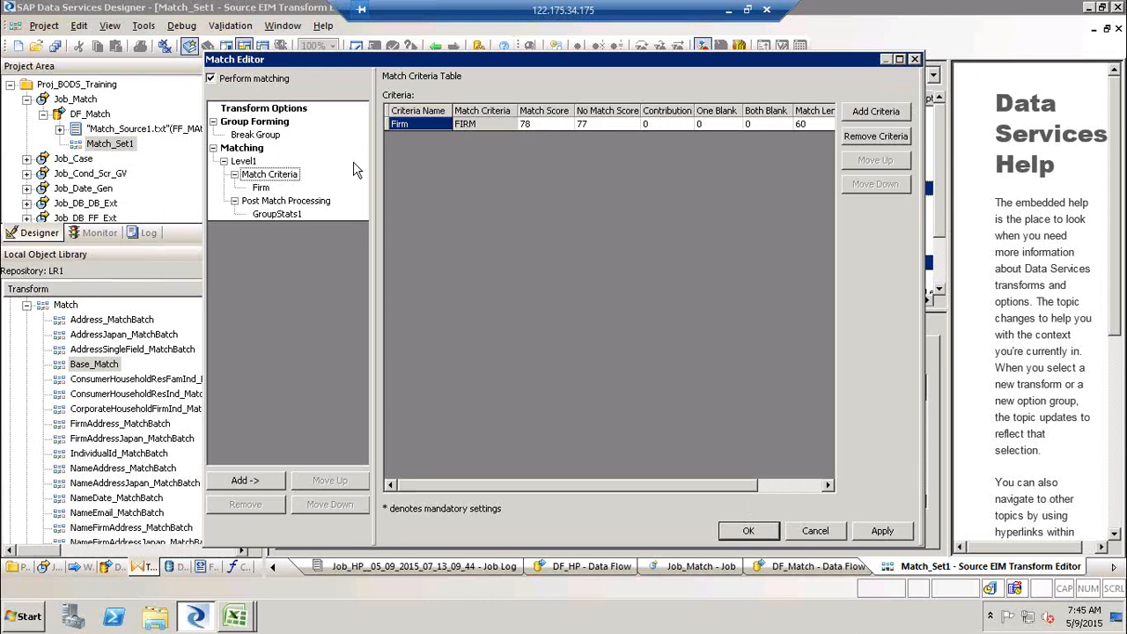
click(262, 188)
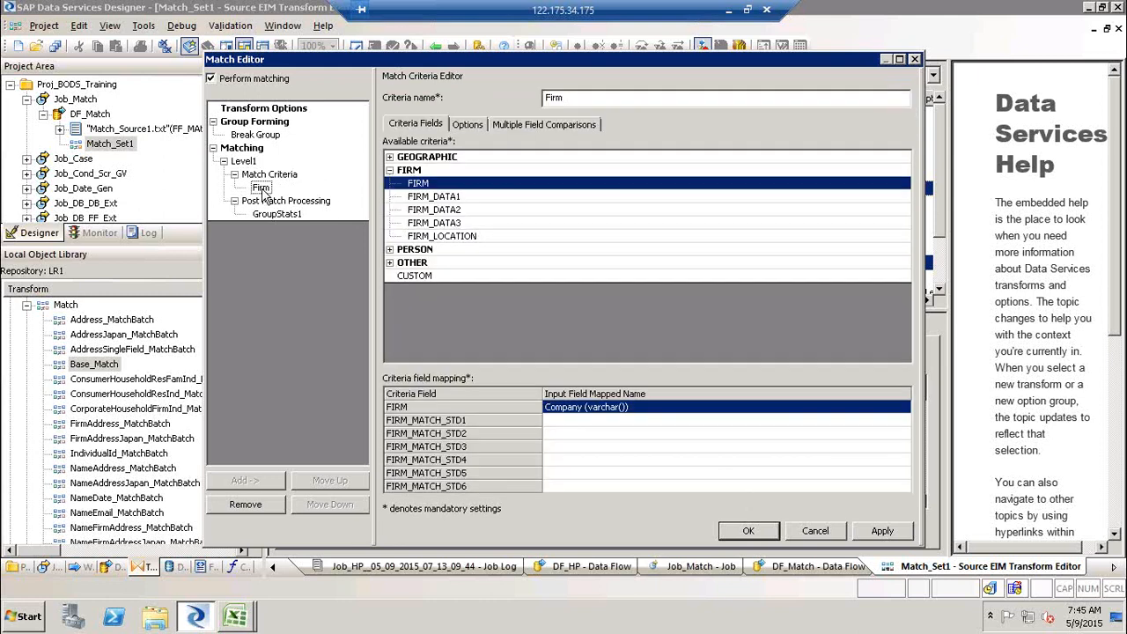
click(692, 410)
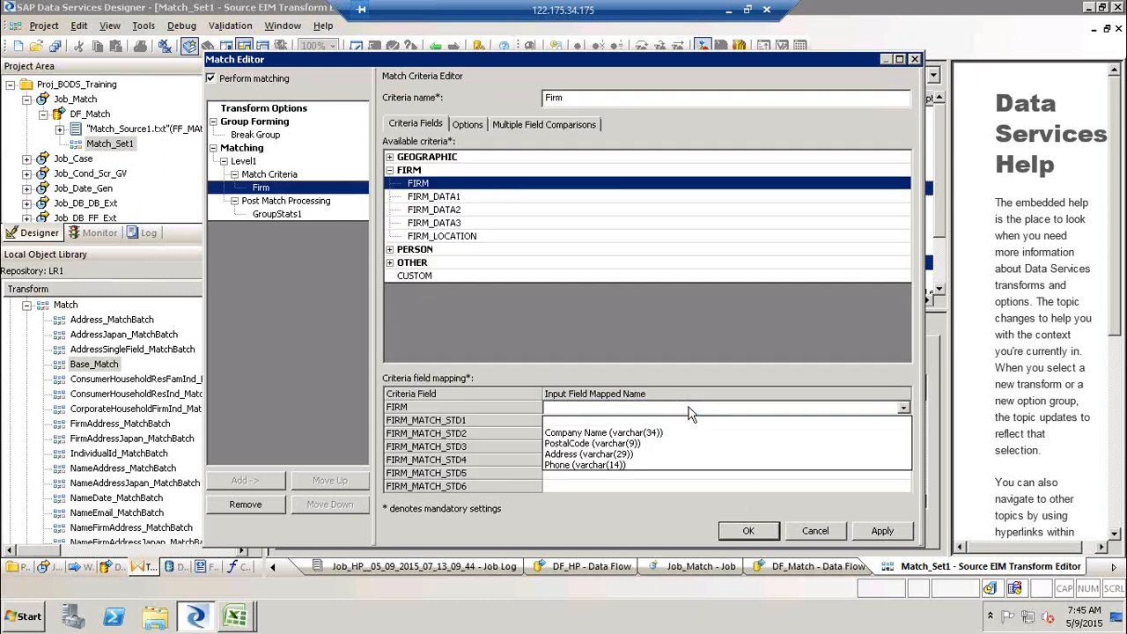
click(639, 433)
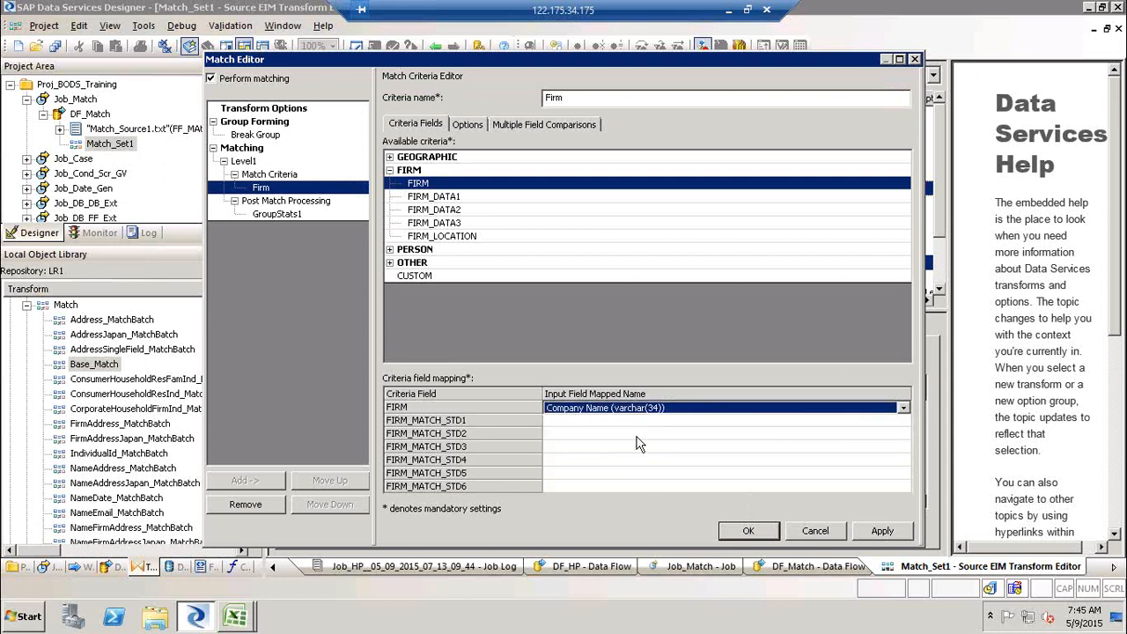
click(295, 202)
click(260, 188)
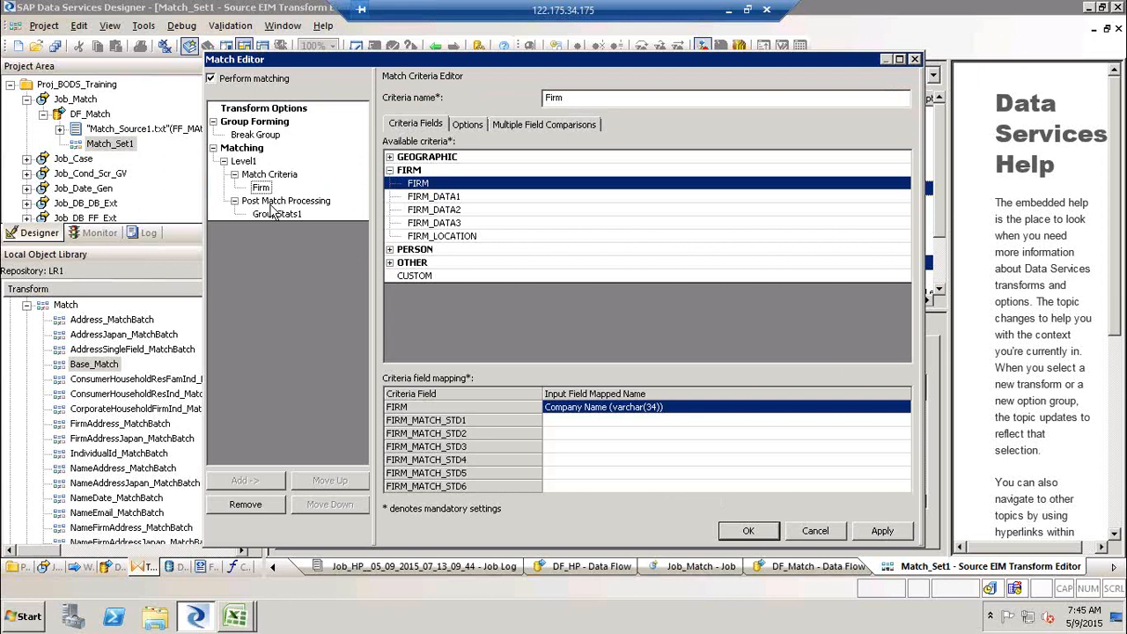
click(881, 531)
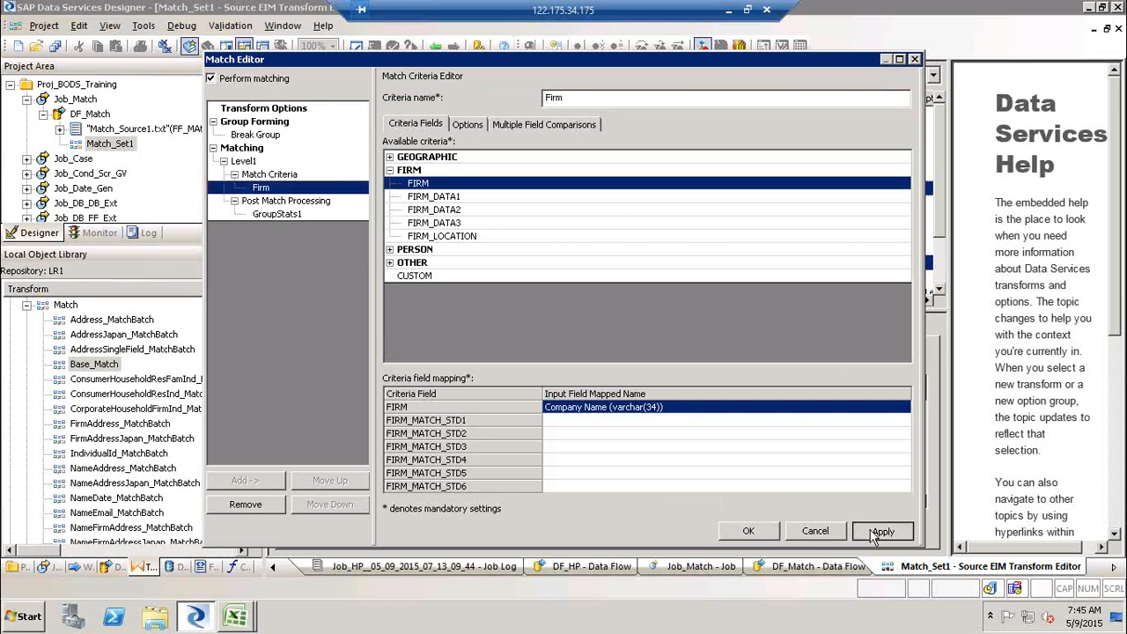
click(750, 532)
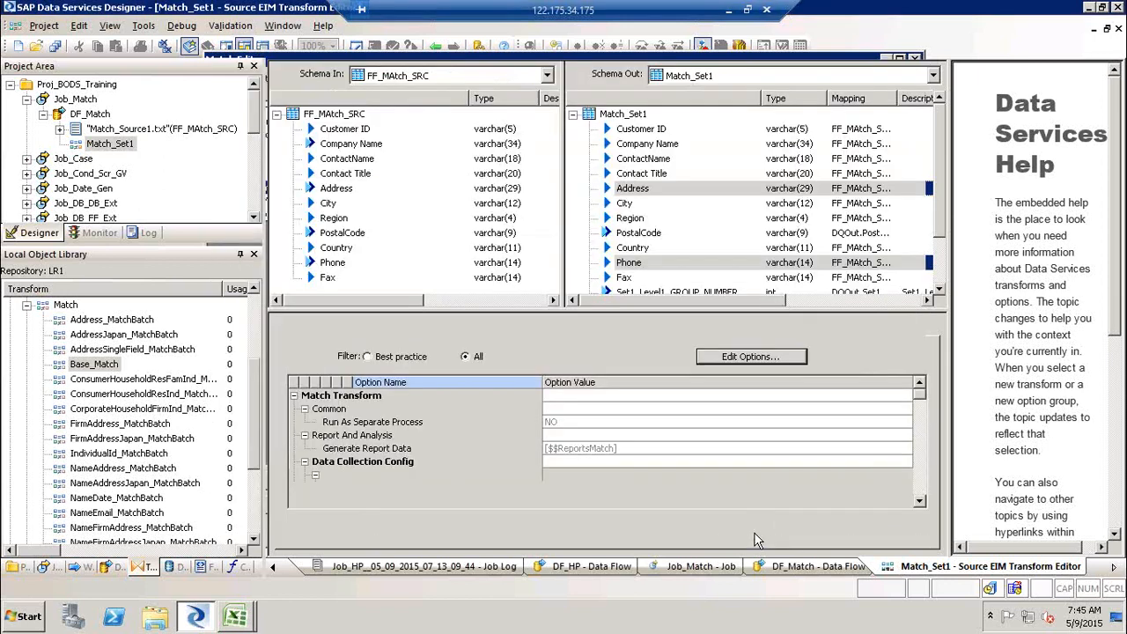
- Add a template table named Match in the DS_Target datastore to the DF_Match data flow
click(435, 48)
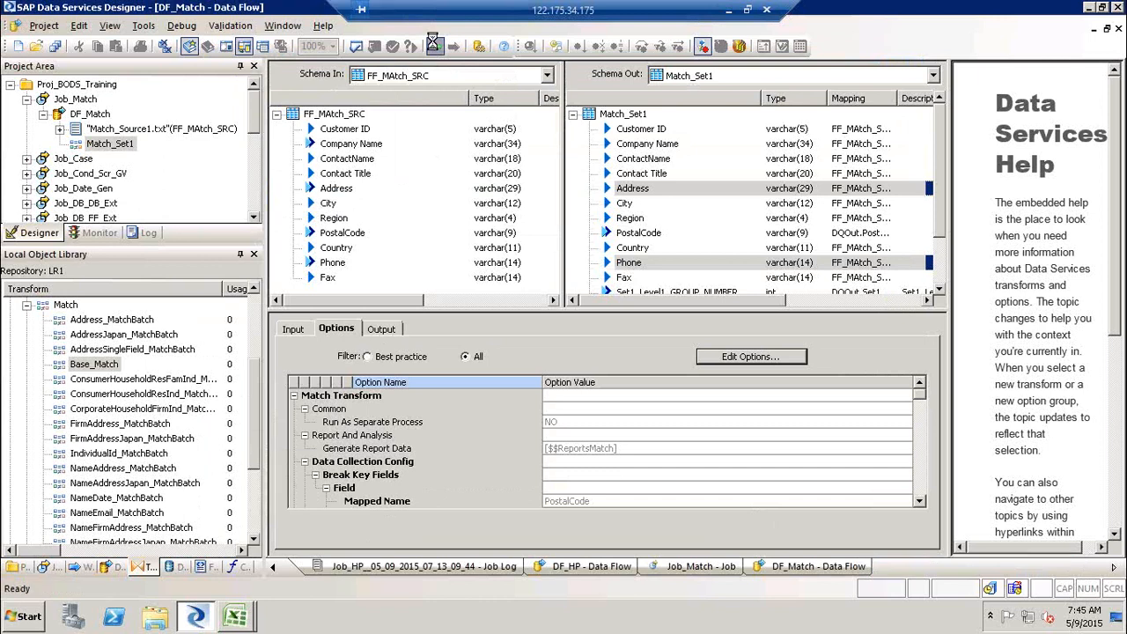
click(1114, 167)
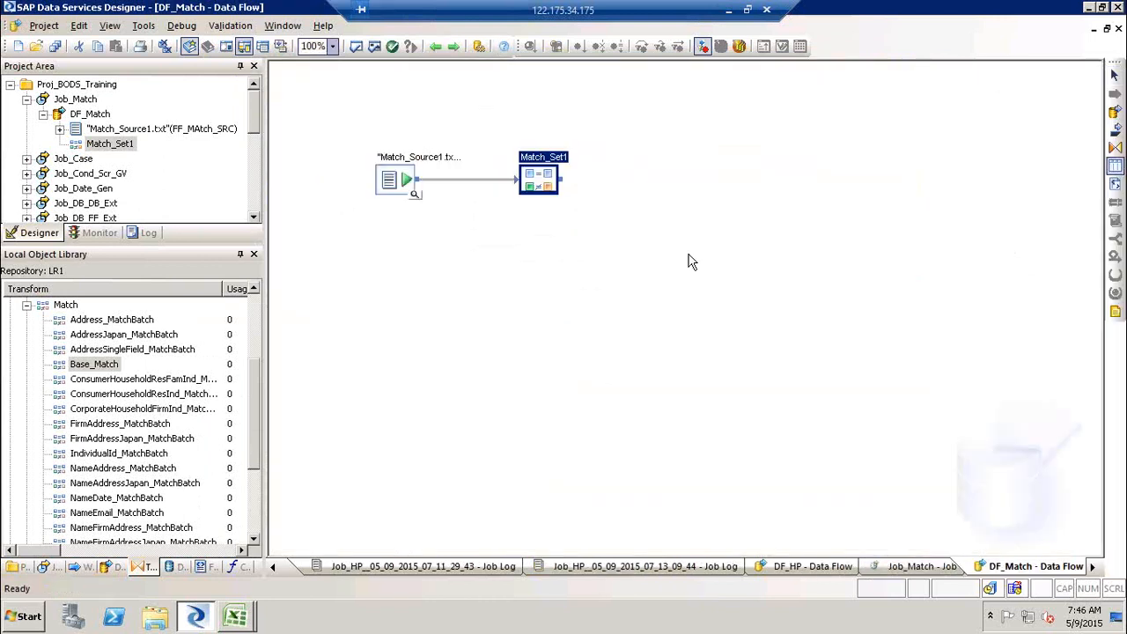
click(690, 262)
text(Match)
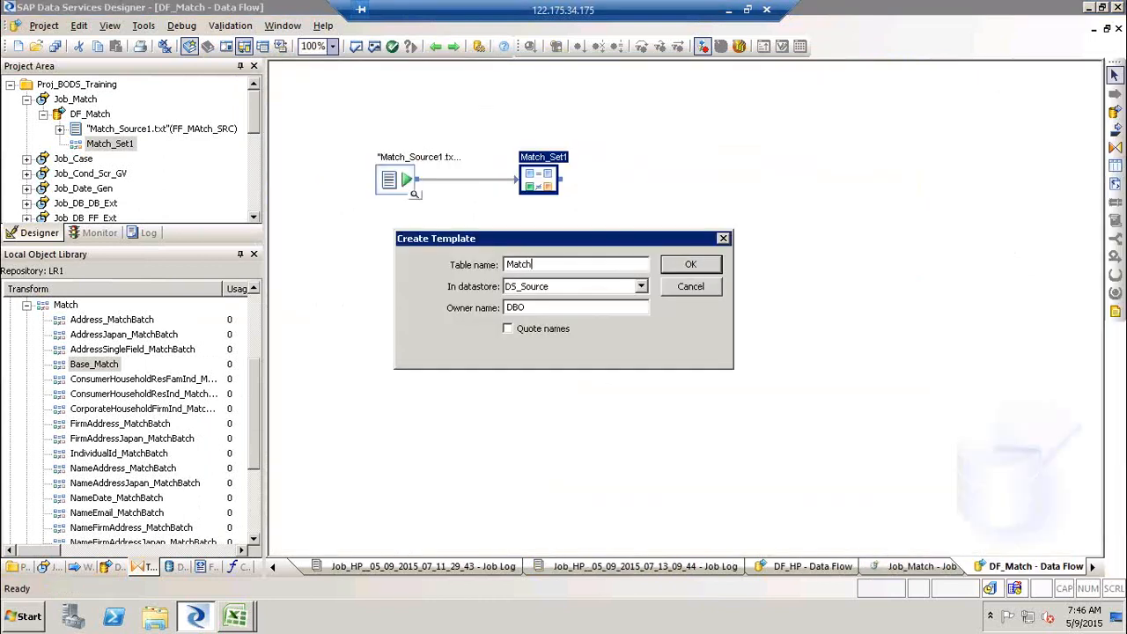
key(Tab)
key(Down)
key(Return)
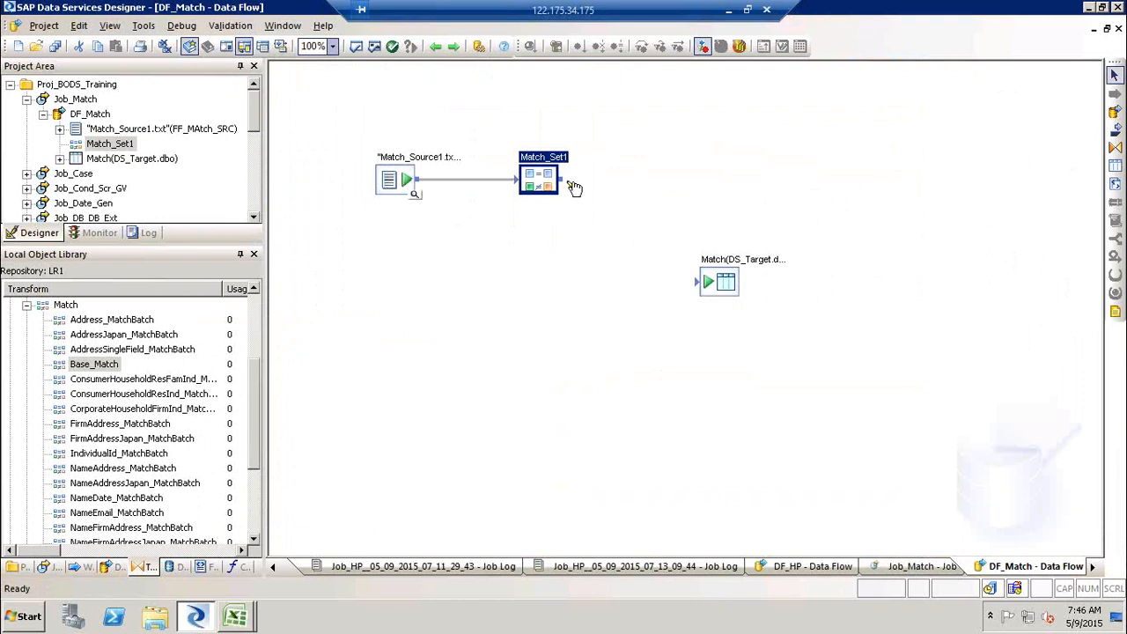
- Connect Match_Set1 to the Match template table and save
drag(683, 281, 704, 280)
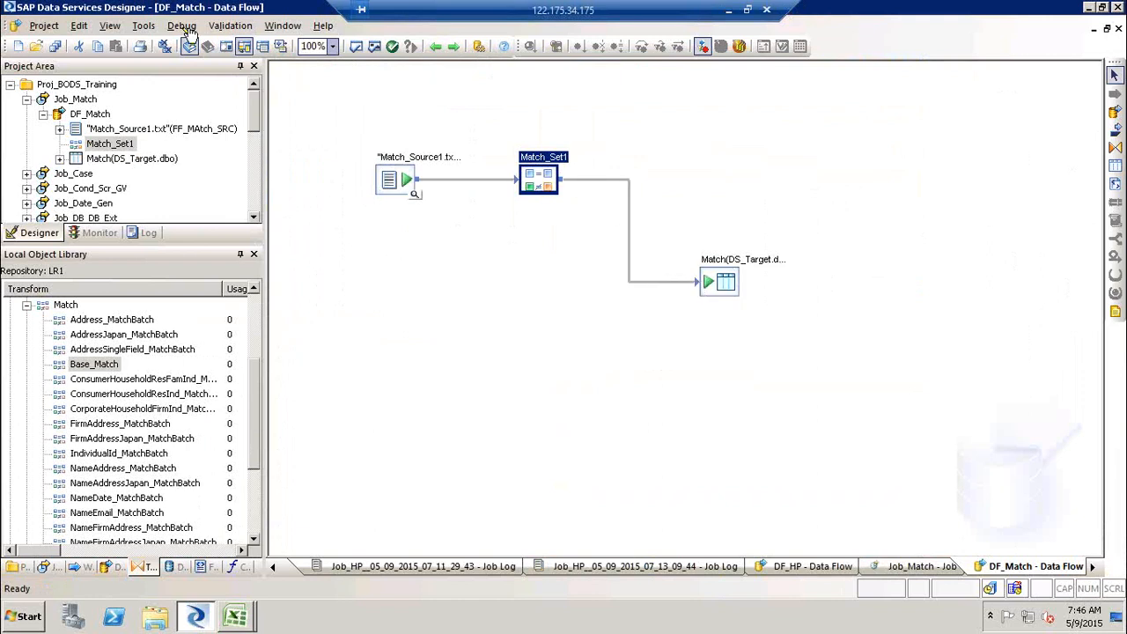
click(374, 46)
- Execute the Job_Match job
click(951, 246)
right_click(83, 99)
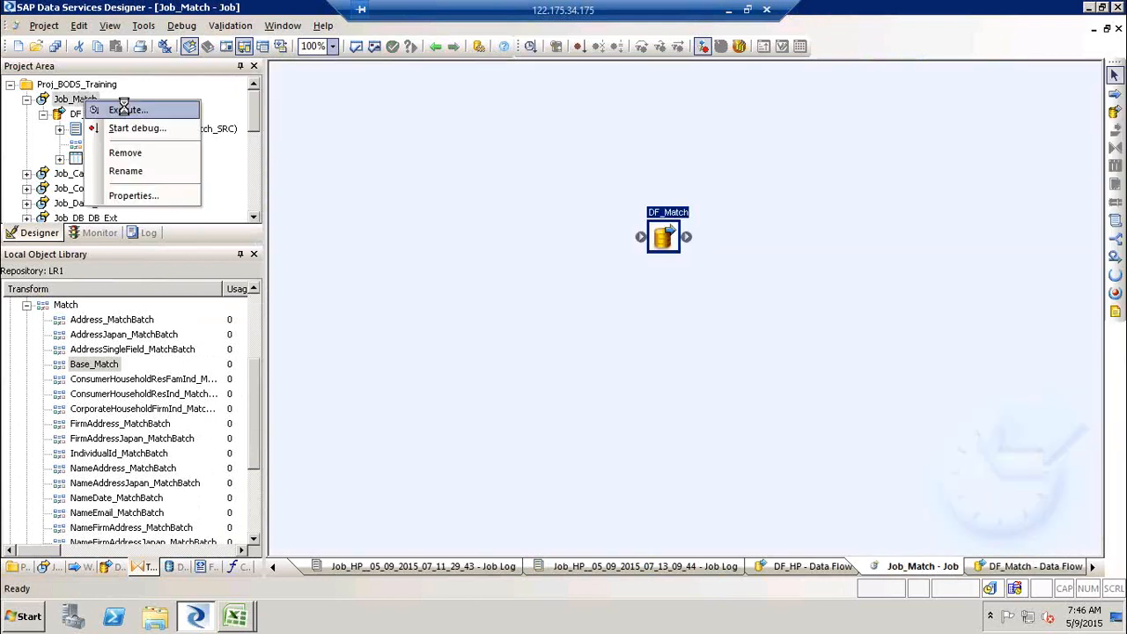
click(115, 107)
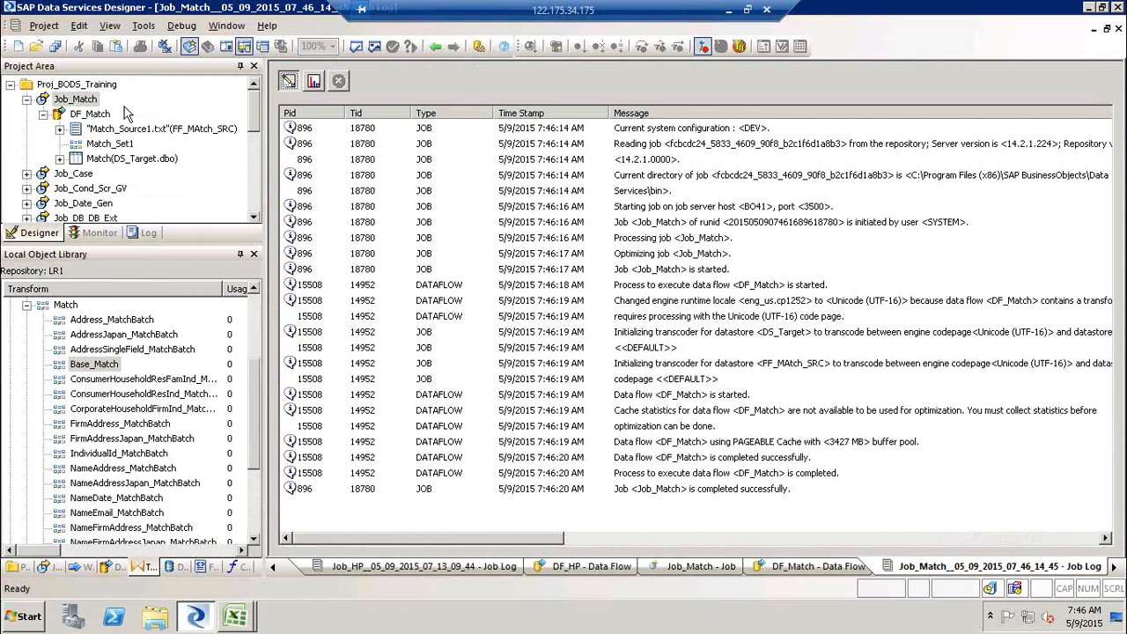
- View the Match target table's data filtered to Customer ID = ALFKI
double_click(80, 116)
click(739, 297)
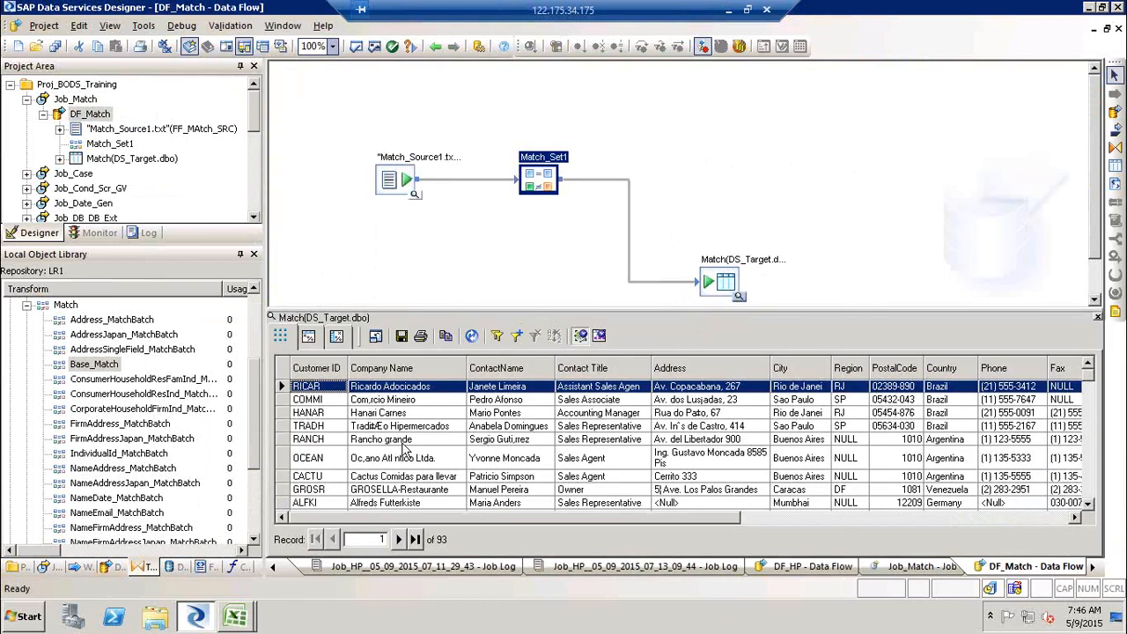
click(498, 337)
click(461, 279)
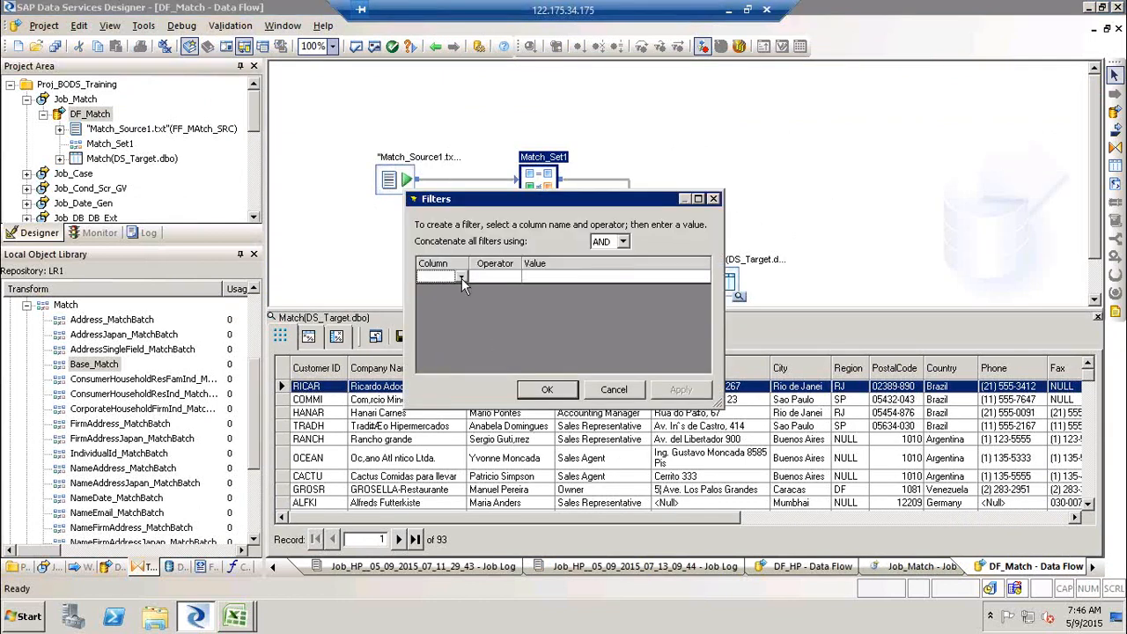
click(461, 278)
click(445, 296)
click(515, 277)
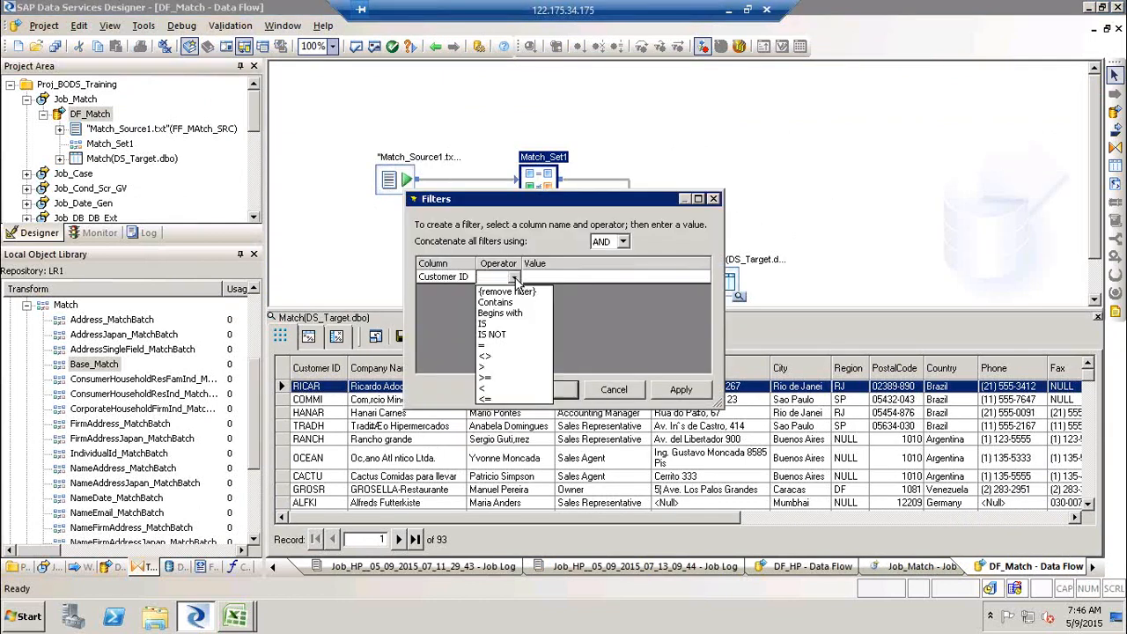
click(491, 345)
click(568, 280)
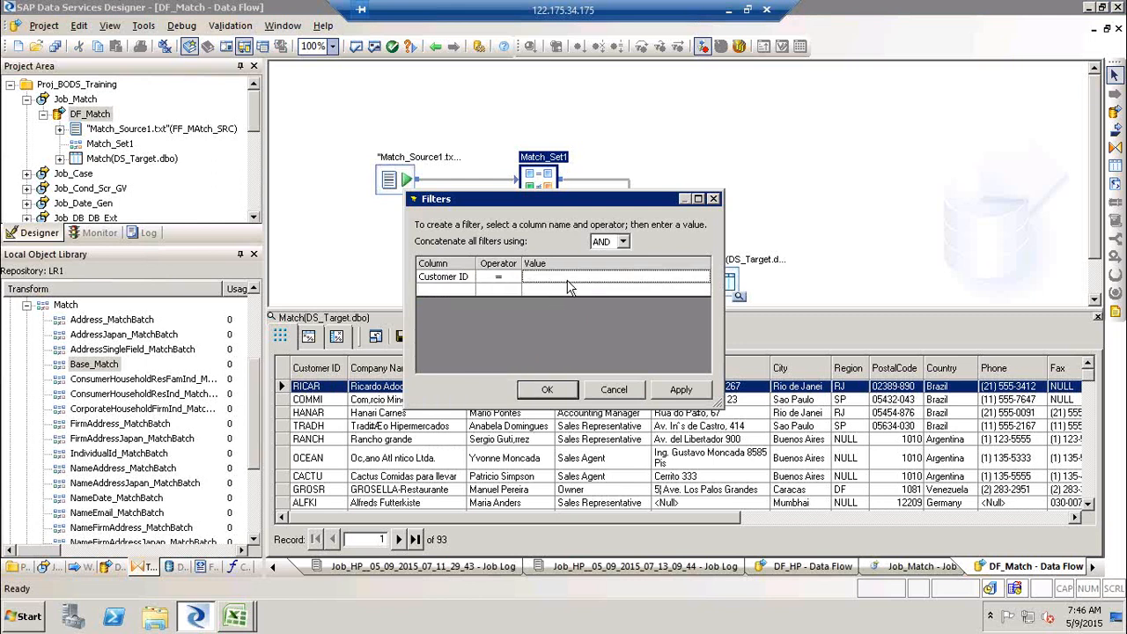
text(ALFKI)
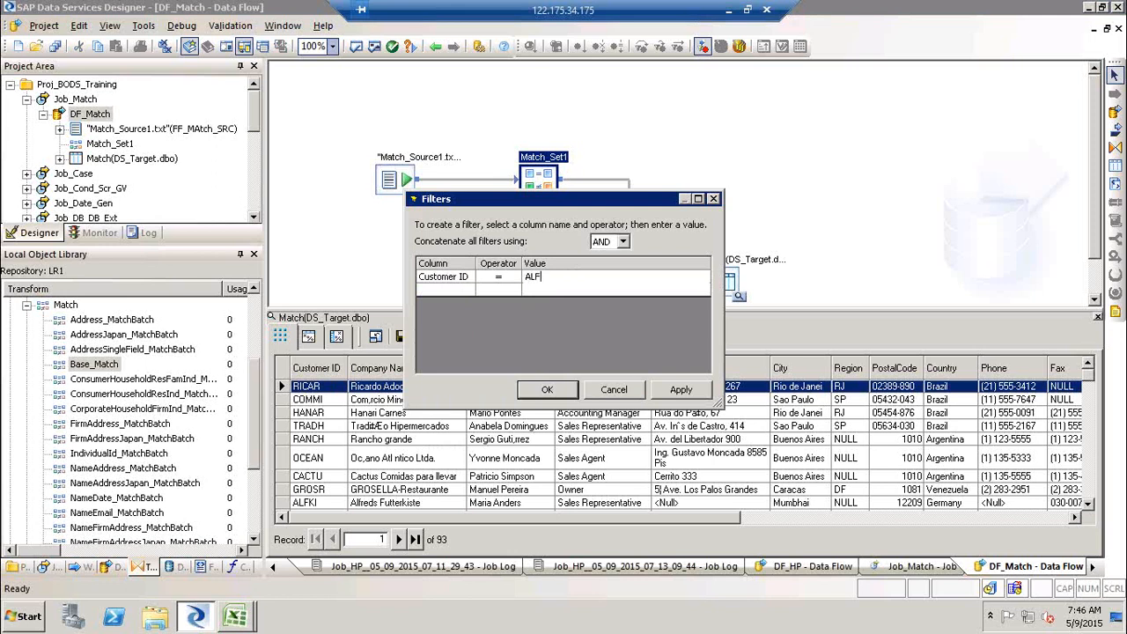
click(704, 389)
click(546, 389)
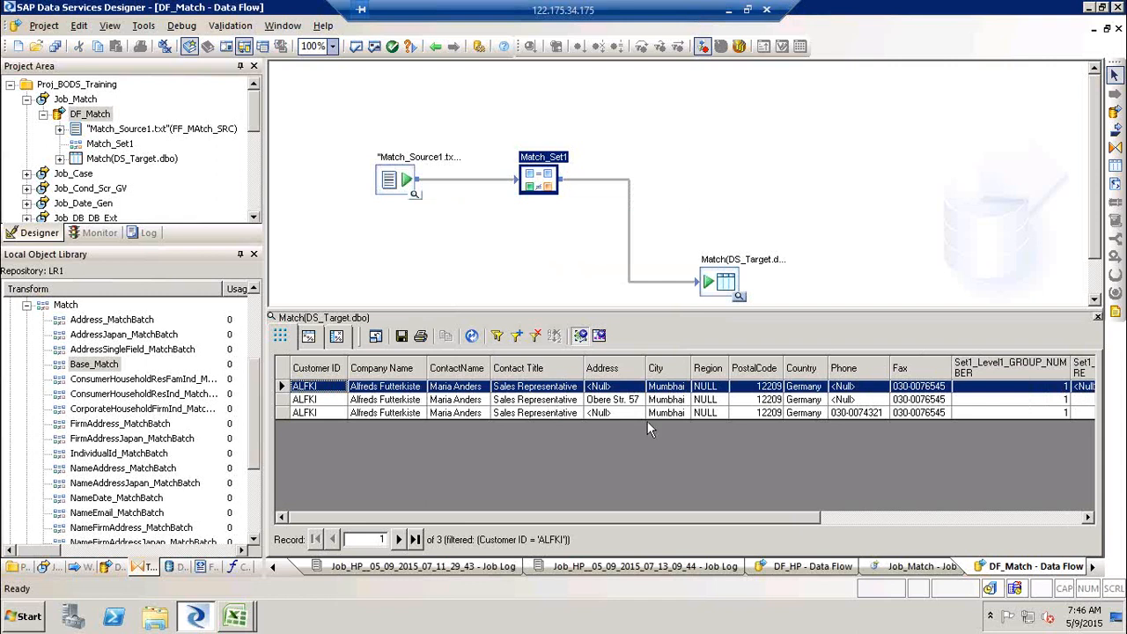
- Examine the ALFKI records' group number, match score, group count and group rank columns
click(855, 413)
drag(810, 518, 976, 537)
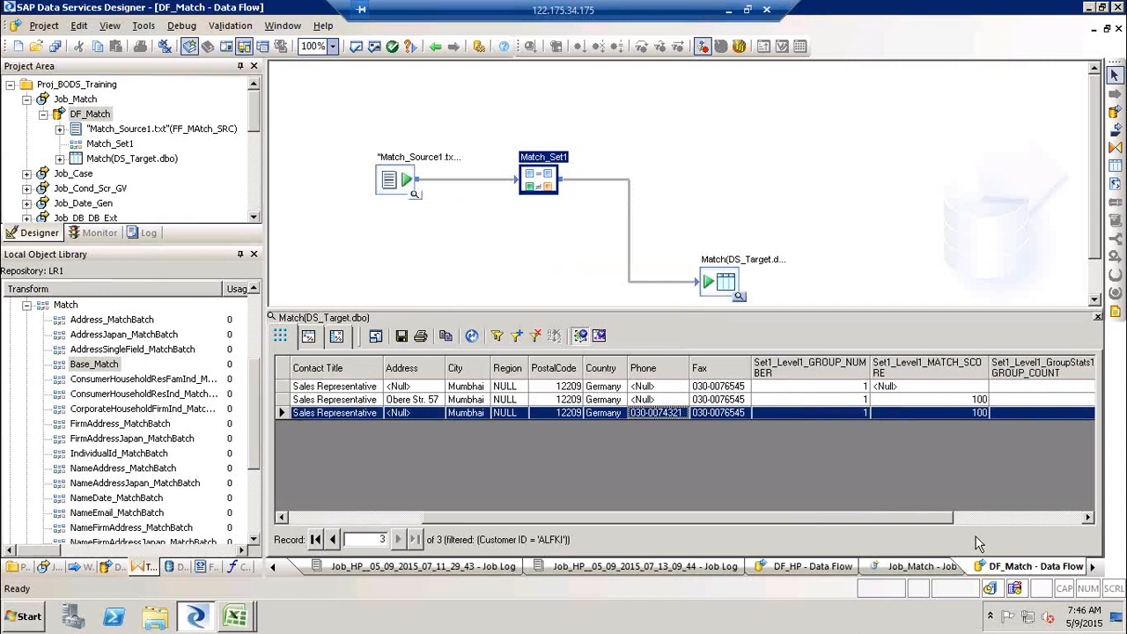
click(852, 374)
click(972, 388)
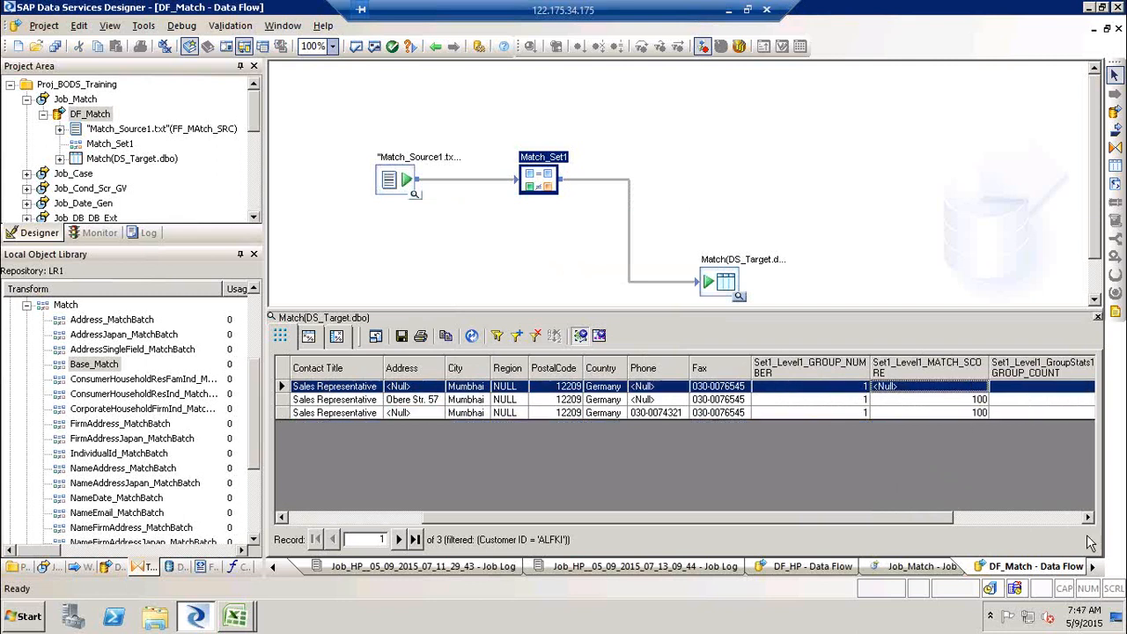
click(1088, 518)
click(1088, 517)
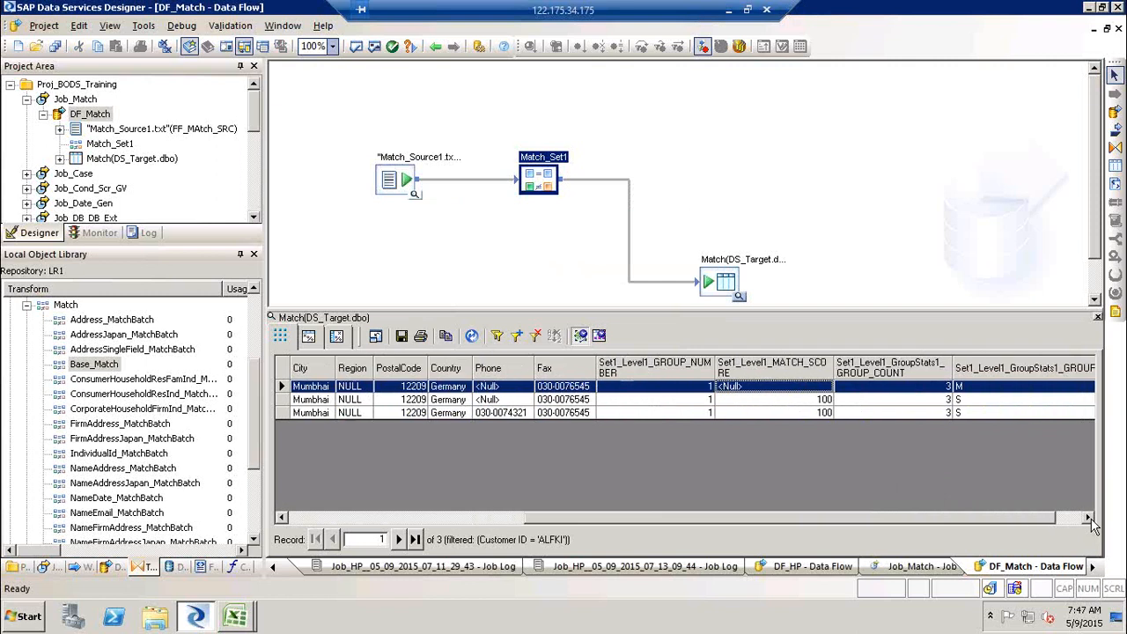
click(992, 383)
key(Down)
key(Down)
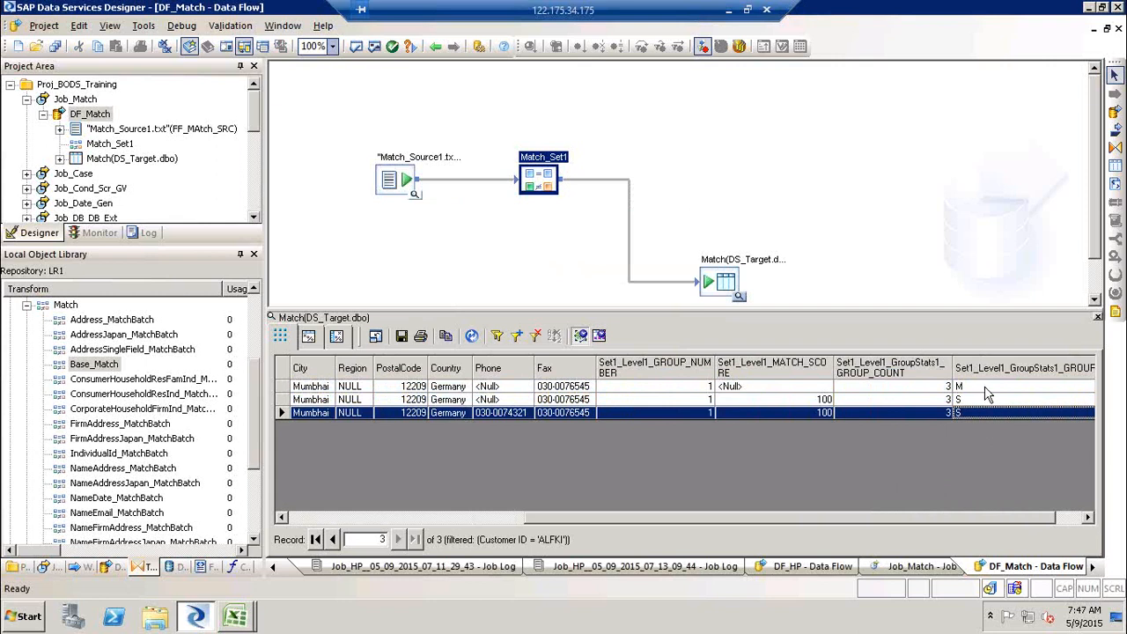
key(Up)
key(Up)
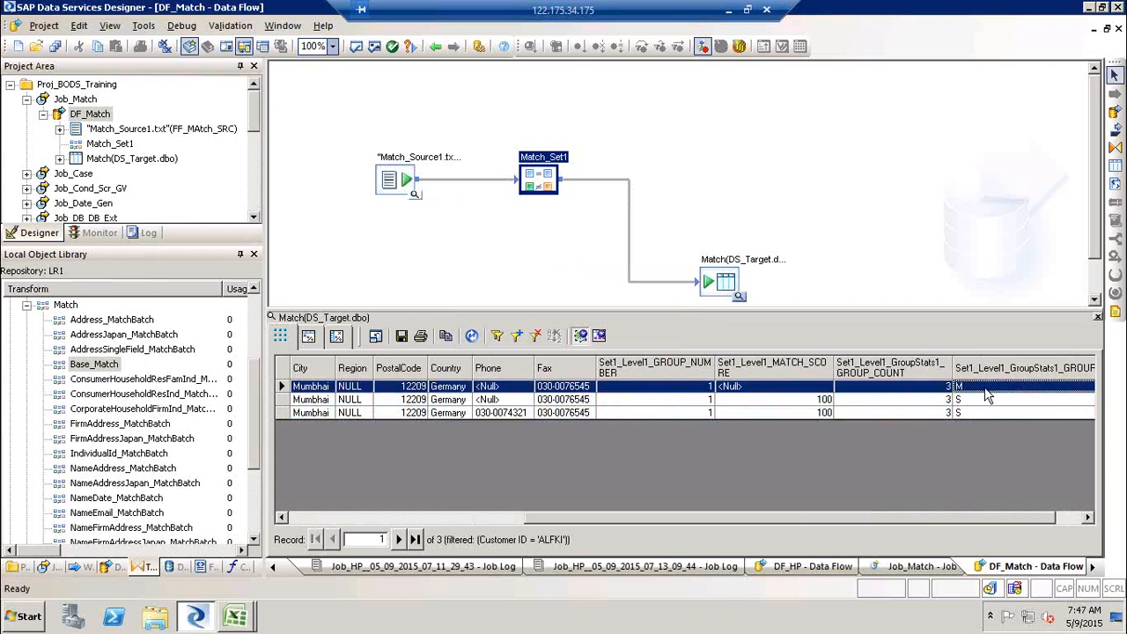
key(Down)
key(Down)
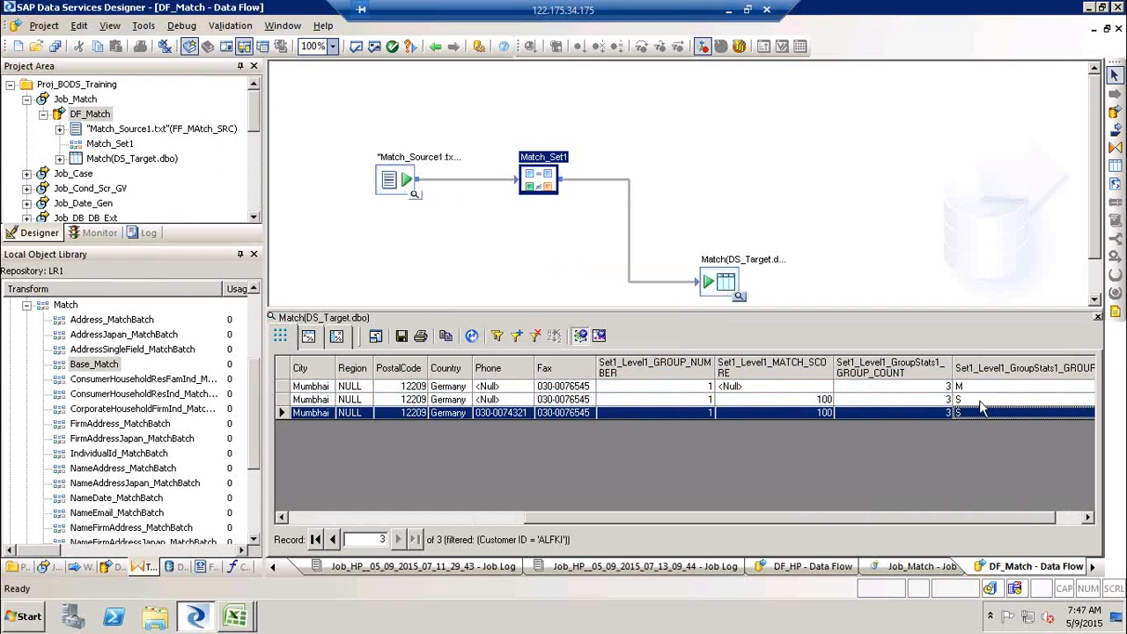
key(Right)
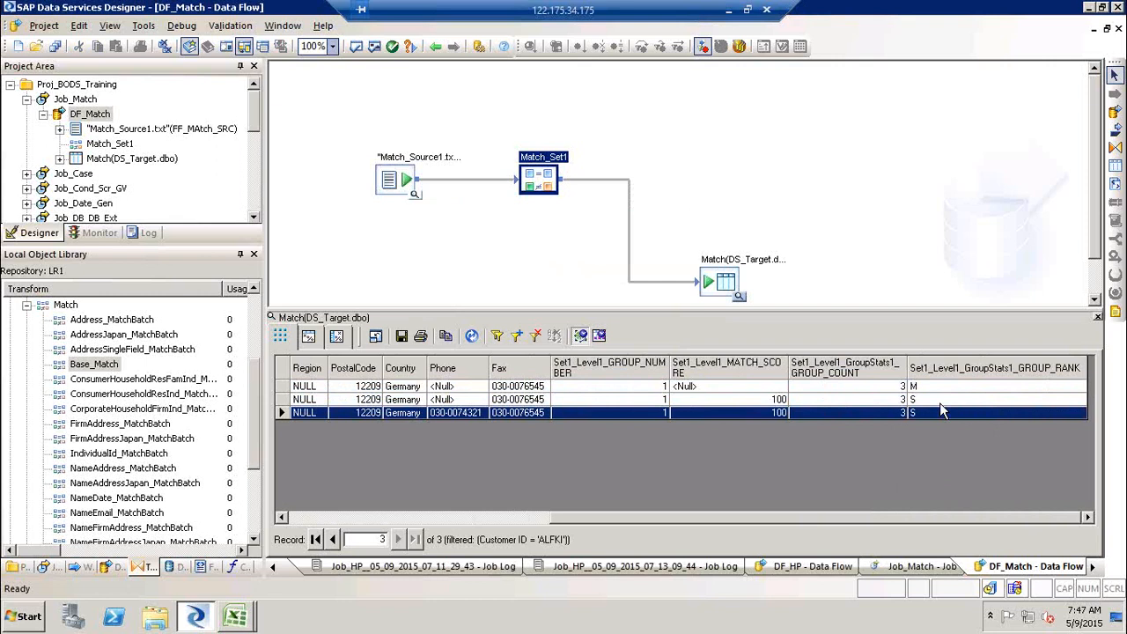
- Switch to Excel and mark the first sample employee record in column P as M
click(233, 620)
click(198, 560)
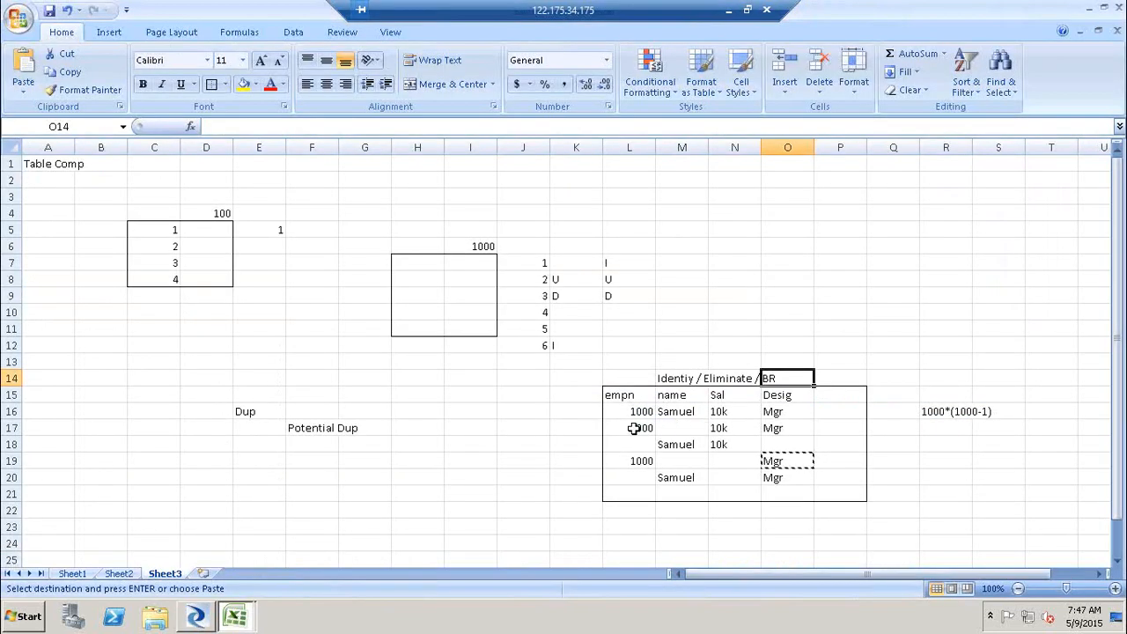
click(668, 428)
click(826, 413)
text(M)
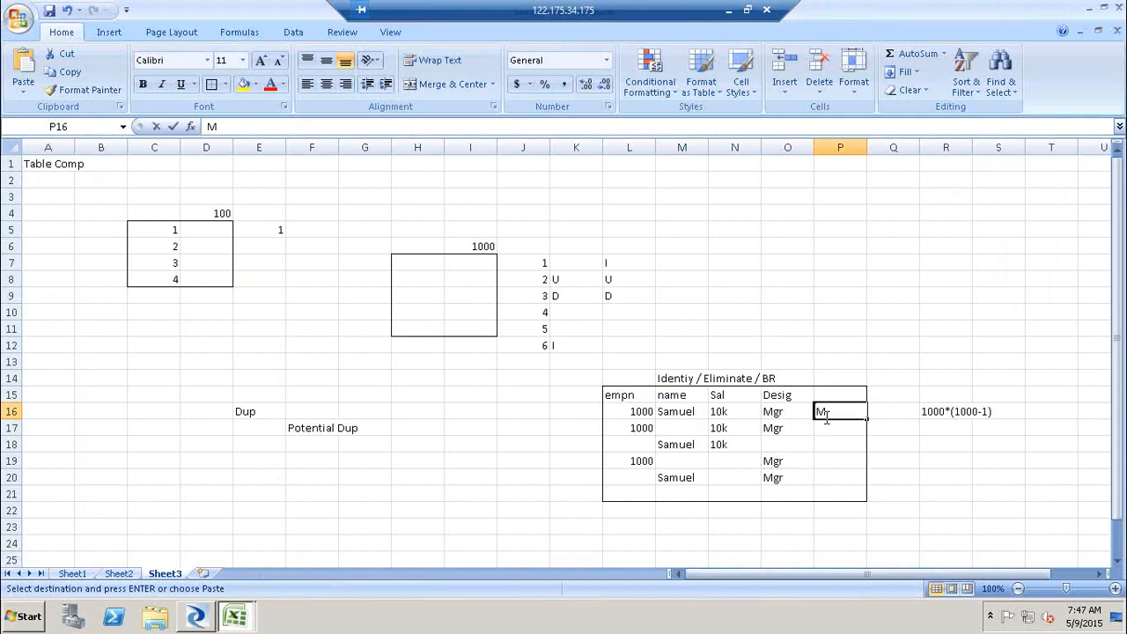
- Mark the remaining four sample employee records as S
click(825, 427)
text(S)
key(Return)
text(S)
key(Return)
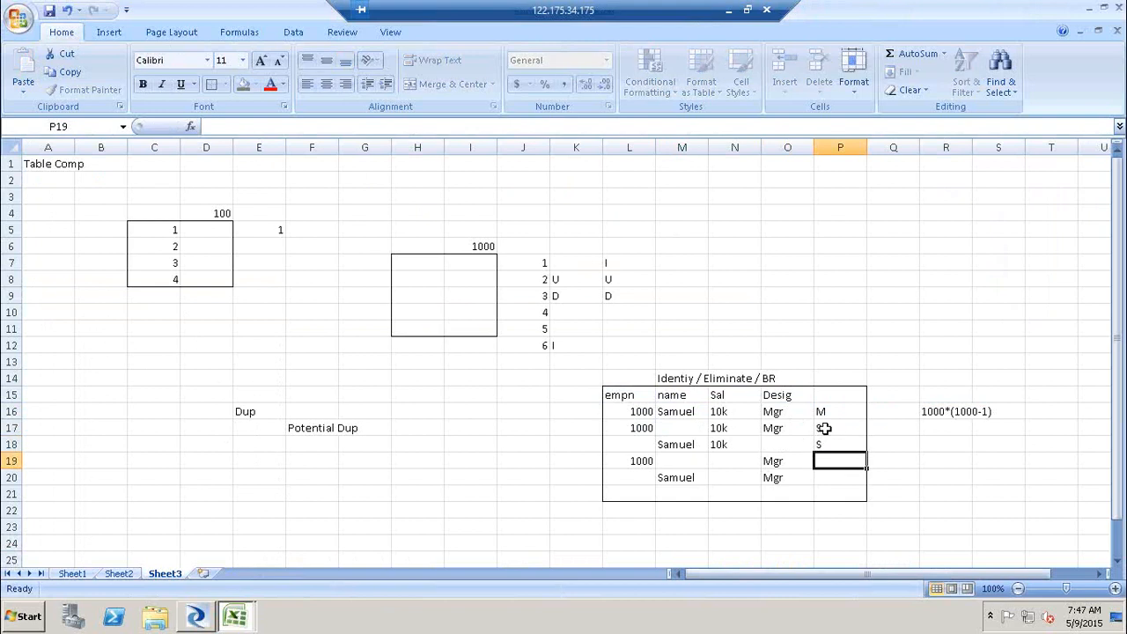
text(S)
key(Return)
text(S)
key(Return)
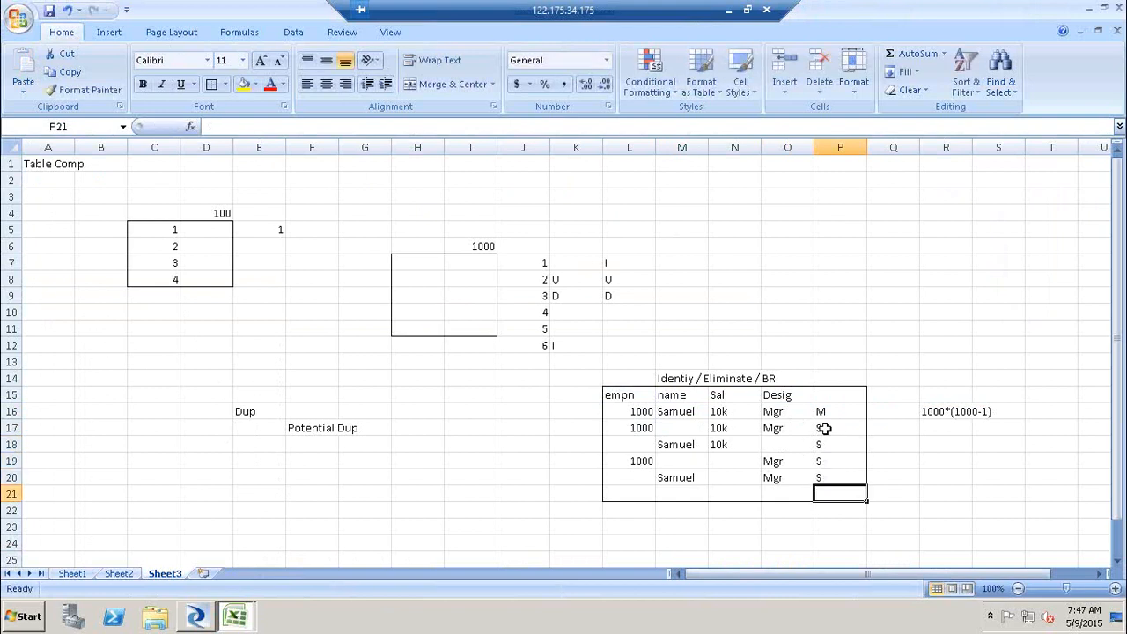
- Label the first sample employee record D and the remaining four records P in column Q
click(886, 446)
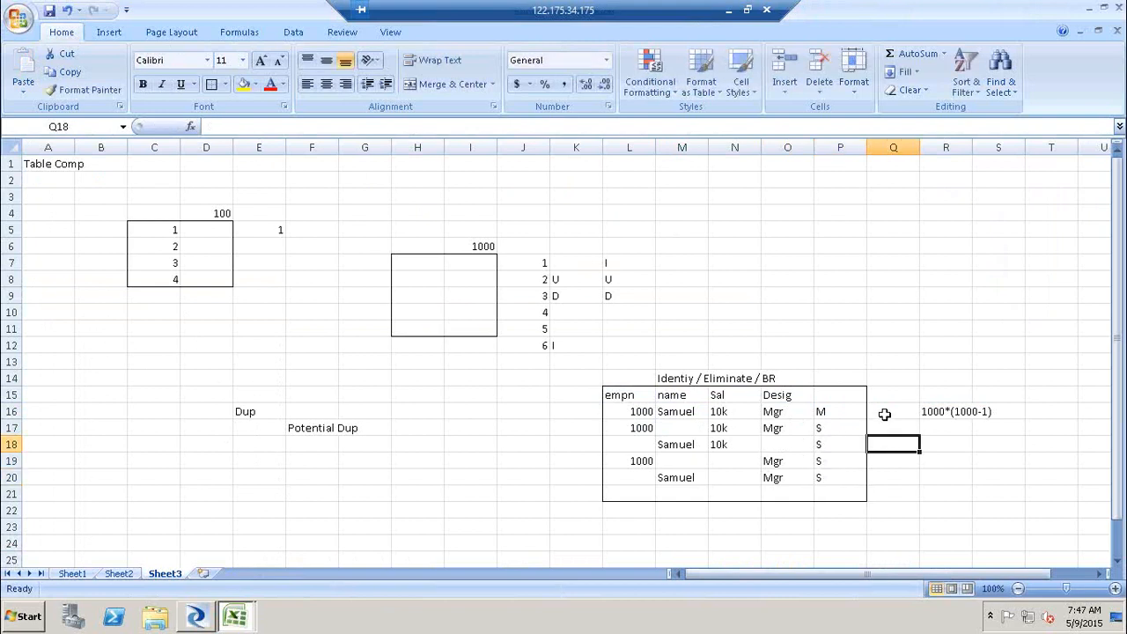
click(884, 413)
text(D)
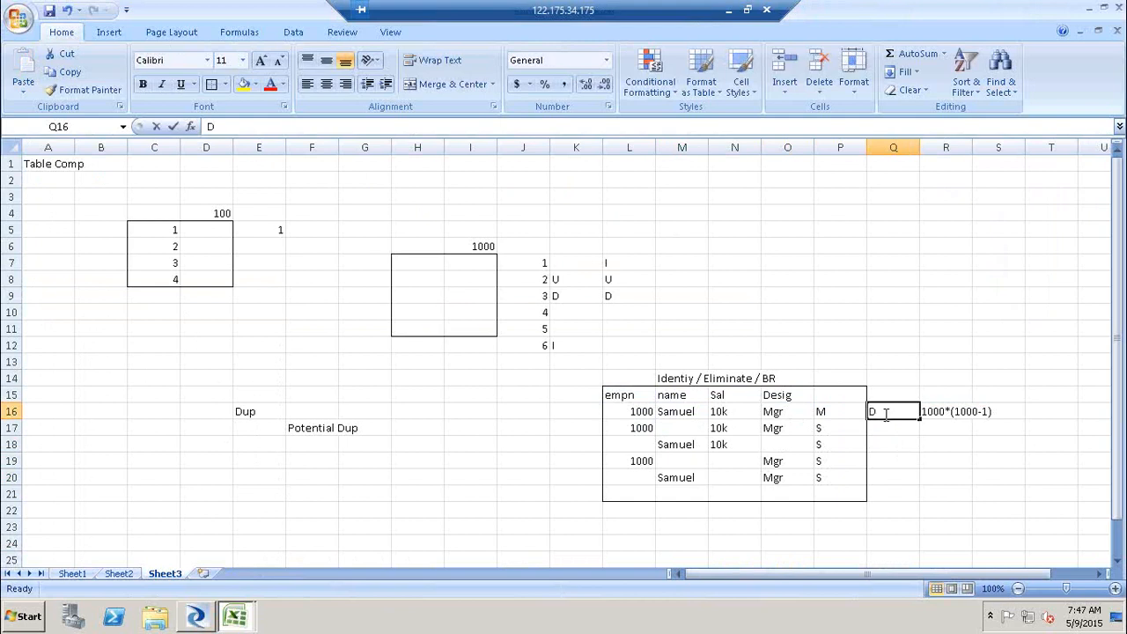
key(Return)
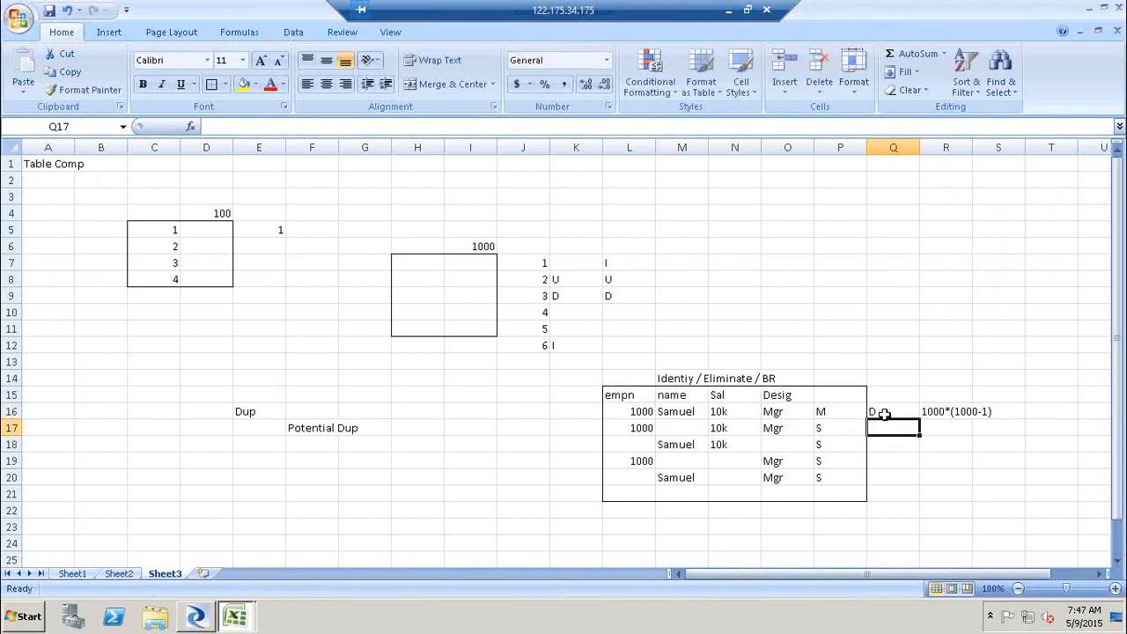
text(P)
key(Return)
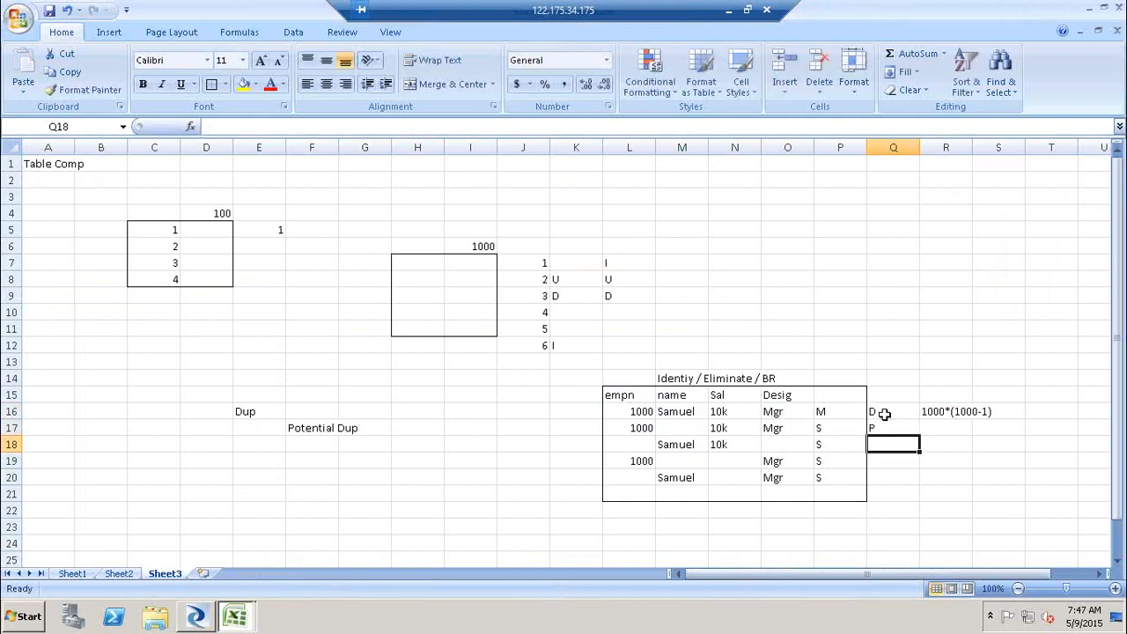
text(P)
key(Return)
text(P)
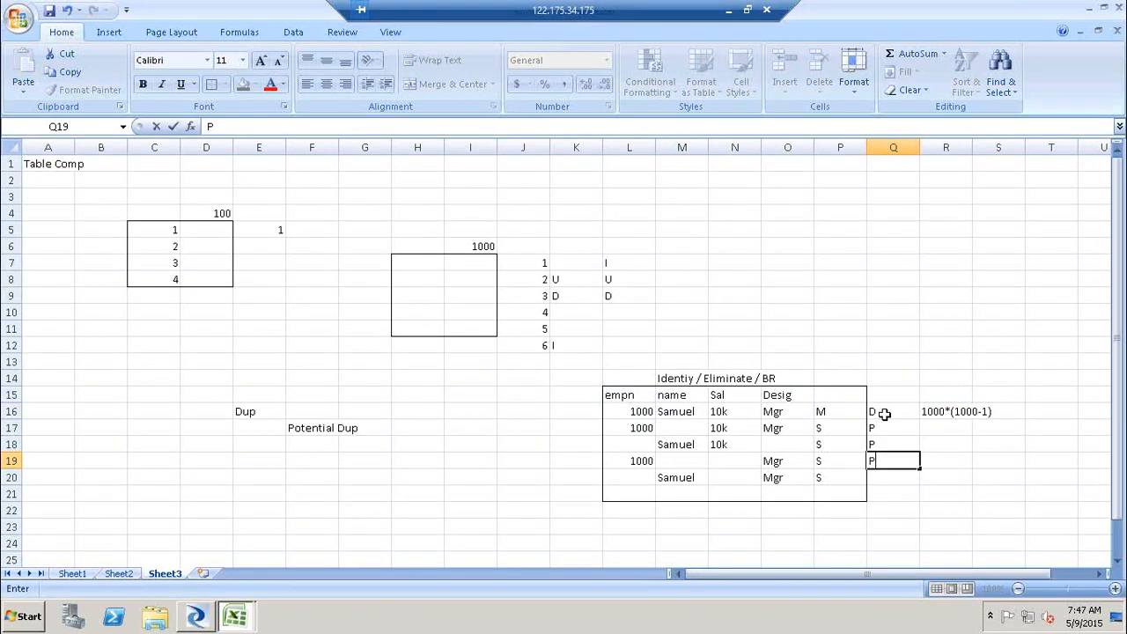
key(Return)
text(P)
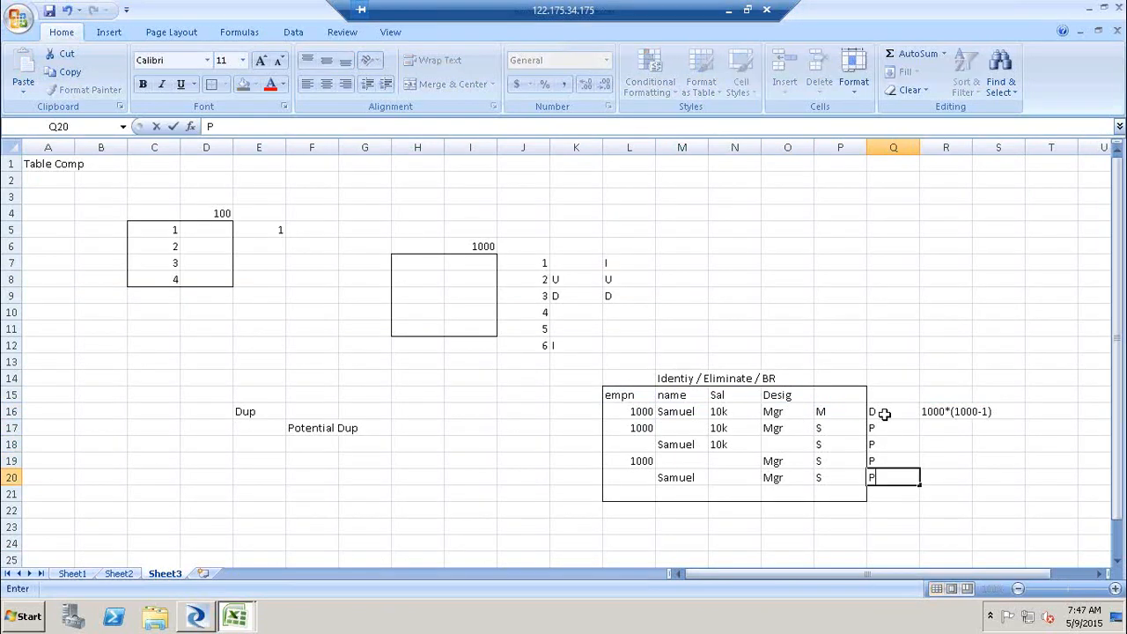
- Note "<> S" in cell S19 beside the subordinate records
click(991, 478)
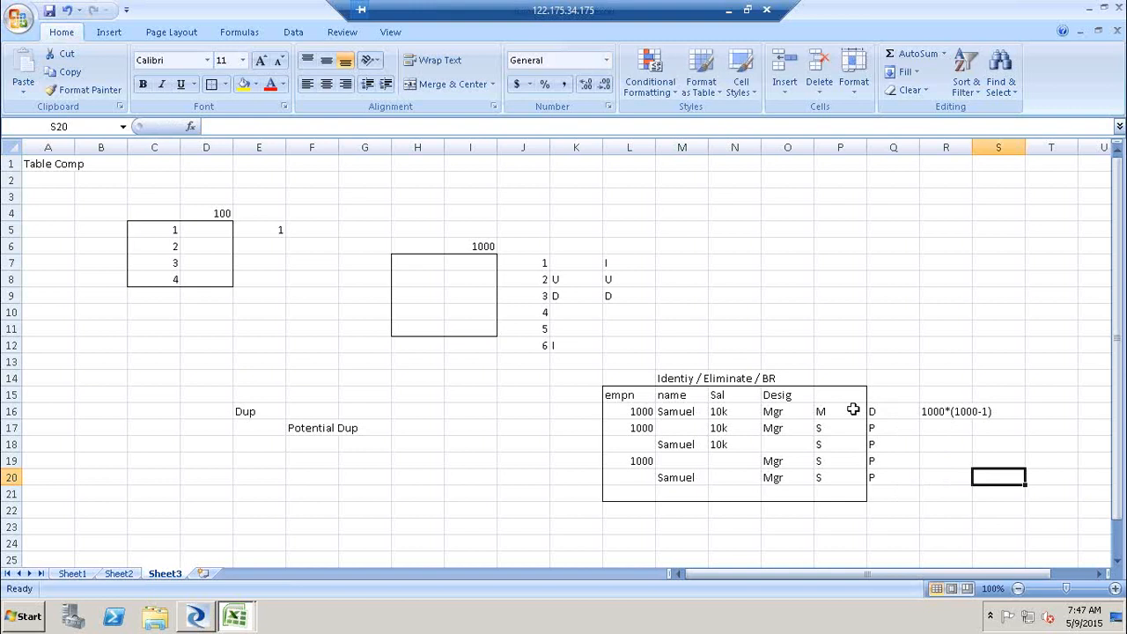
click(827, 411)
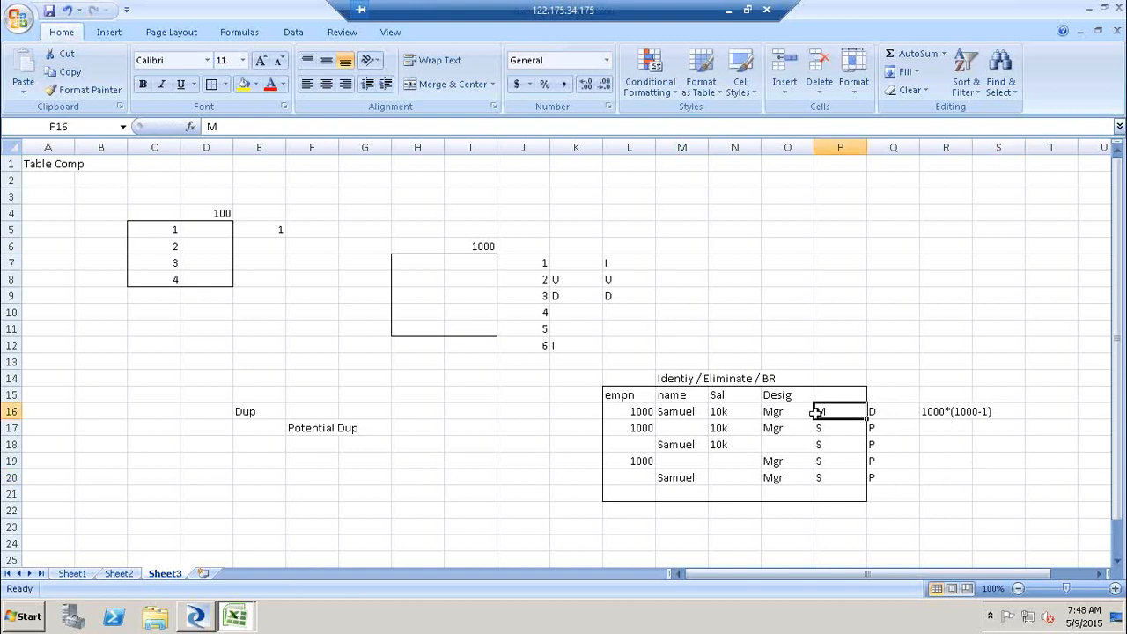
drag(643, 428, 839, 484)
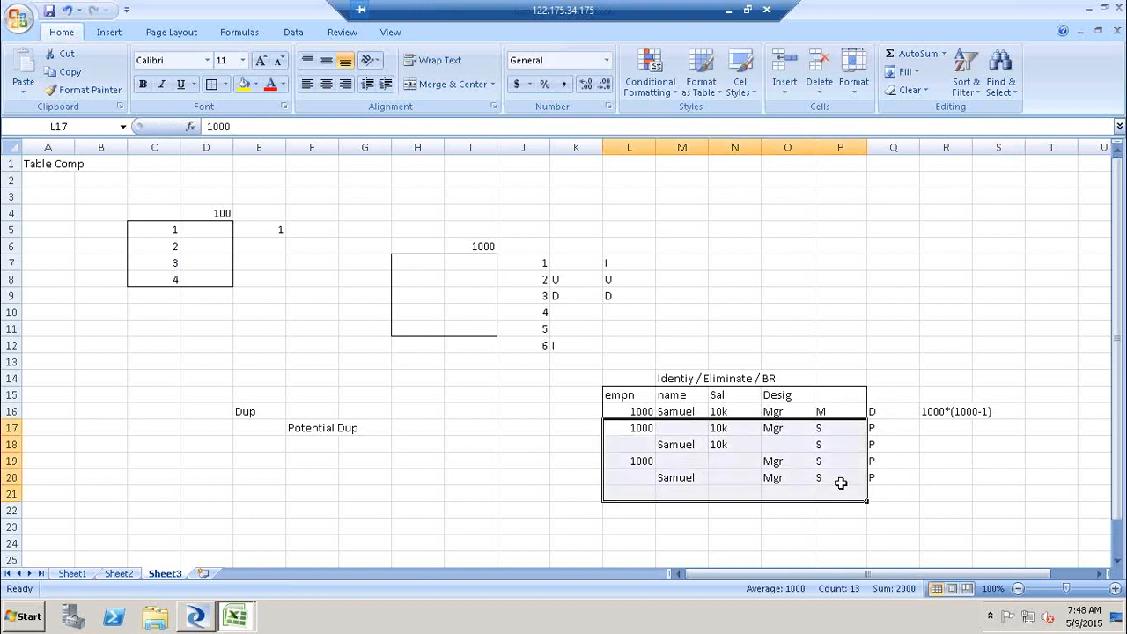
click(999, 461)
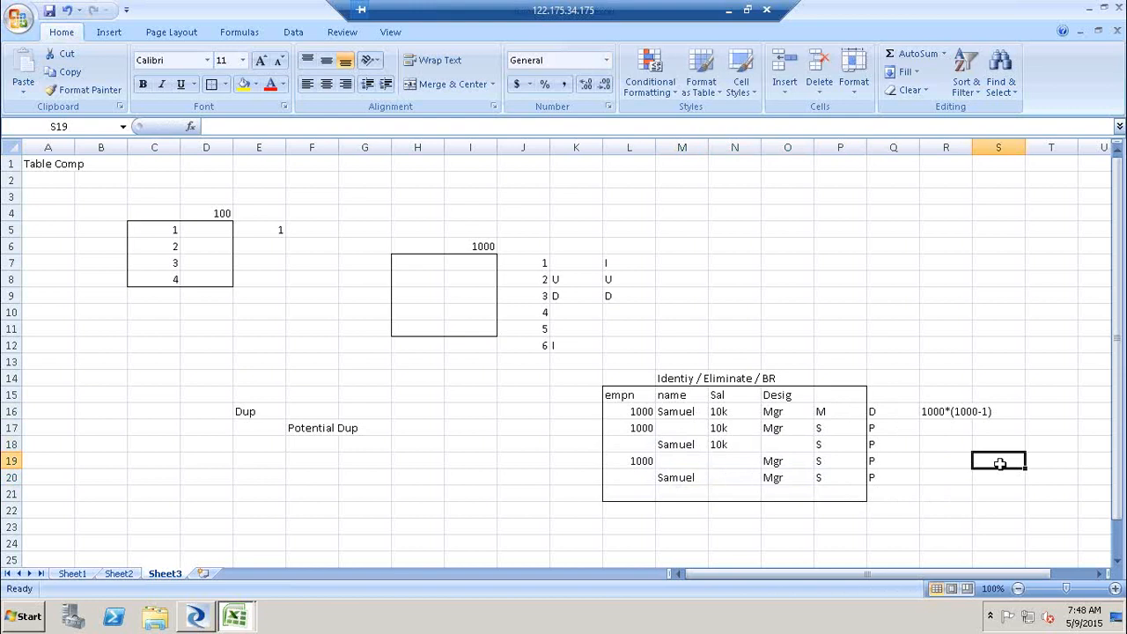
text(<> S)
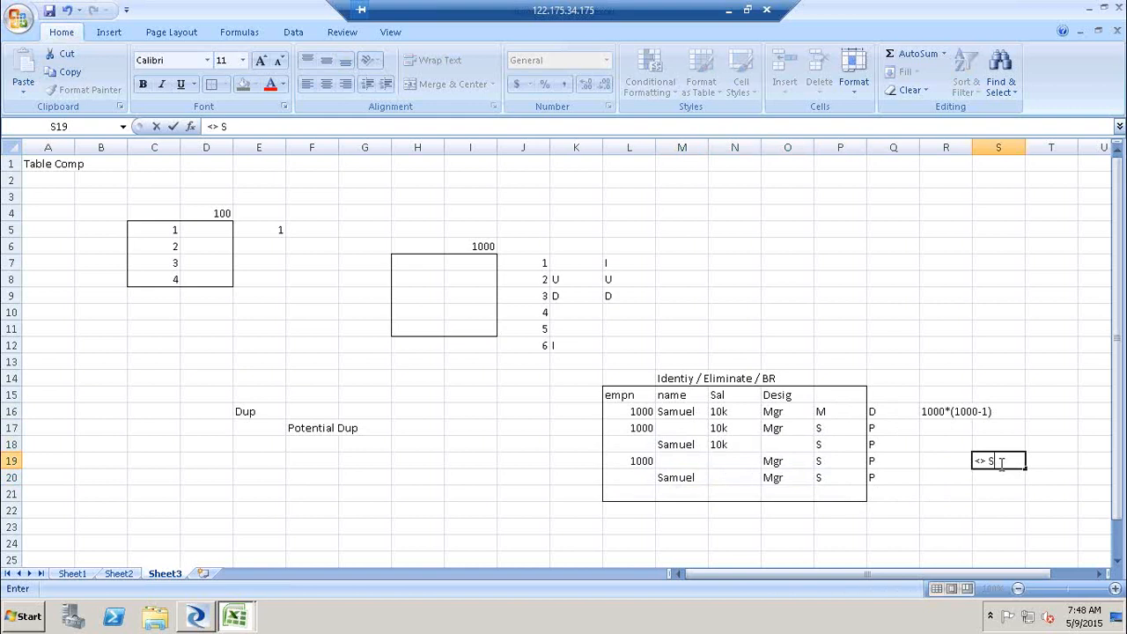
drag(845, 428, 843, 476)
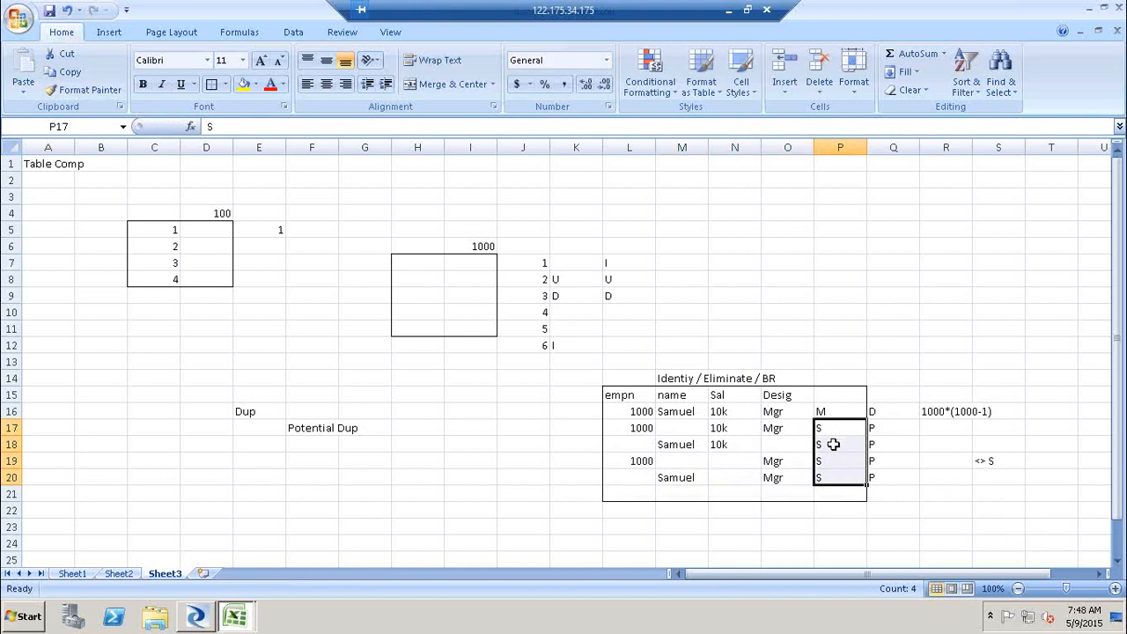
drag(830, 431, 834, 476)
click(852, 406)
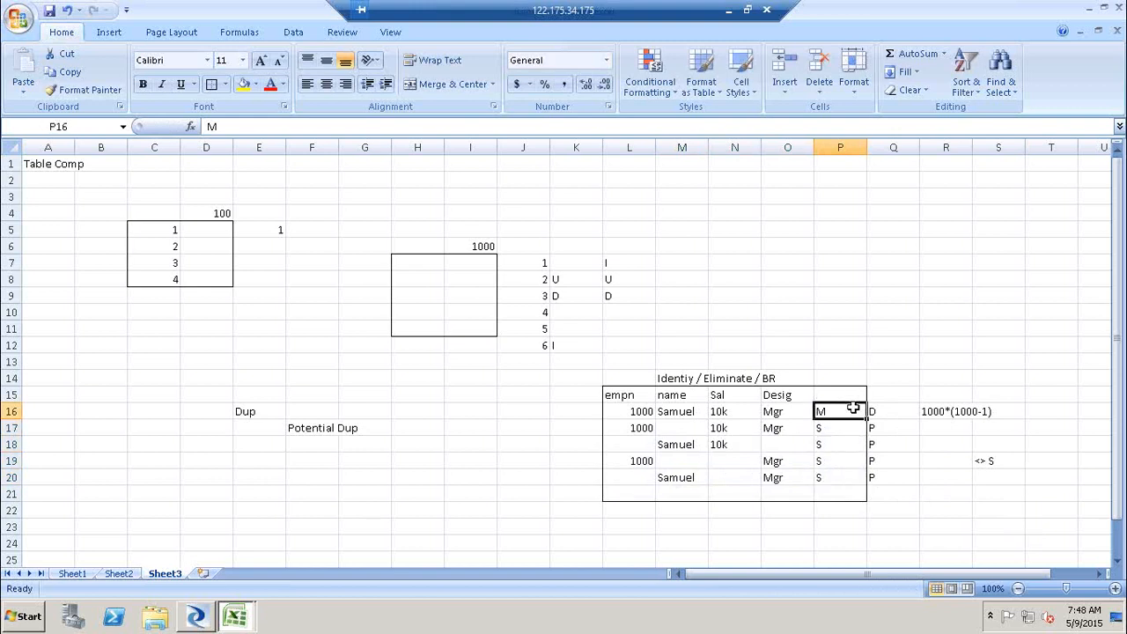
- Clear the note from cell S19
double_click(1012, 460)
key(BackSpace)
key(BackSpace)
key(BackSpace)
key(BackSpace)
text(=M)
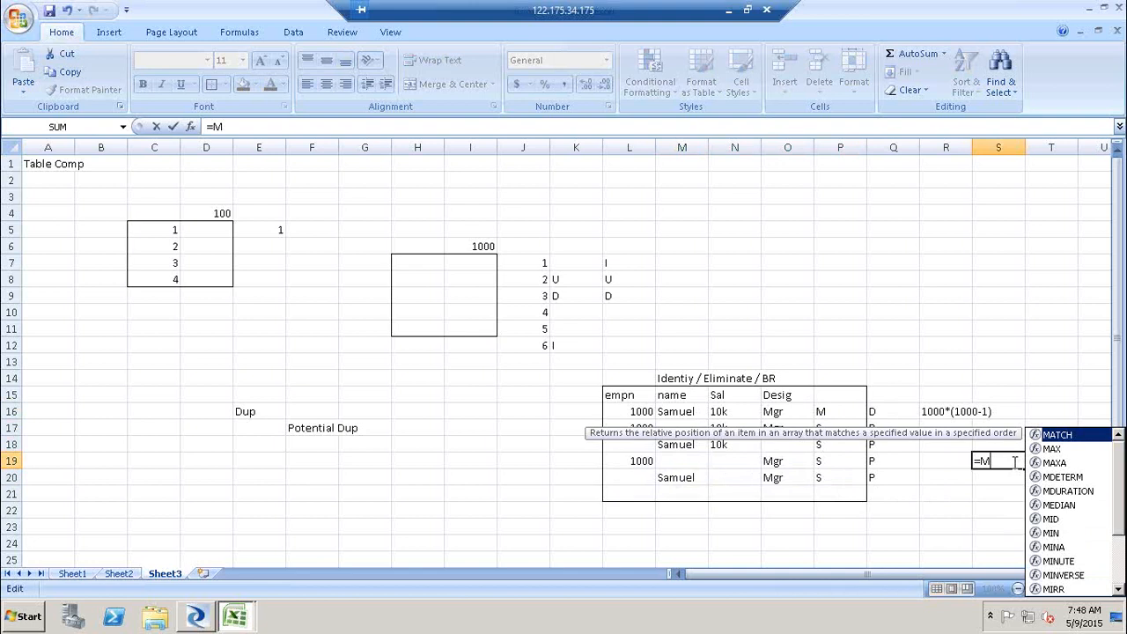
key(BackSpace)
key(BackSpace)
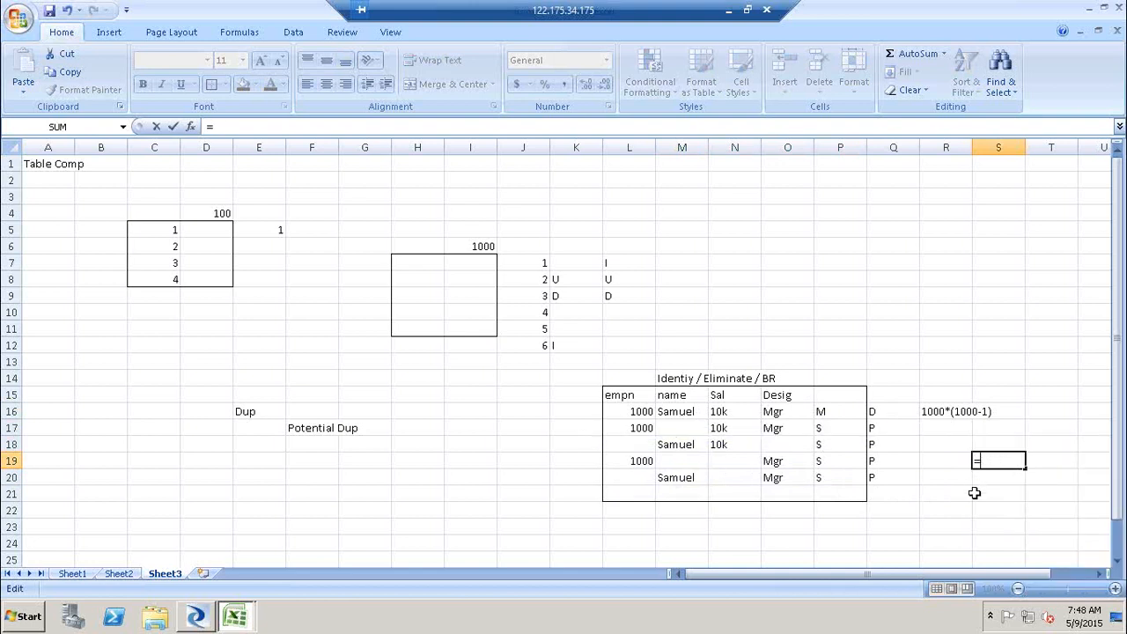
key(Escape)
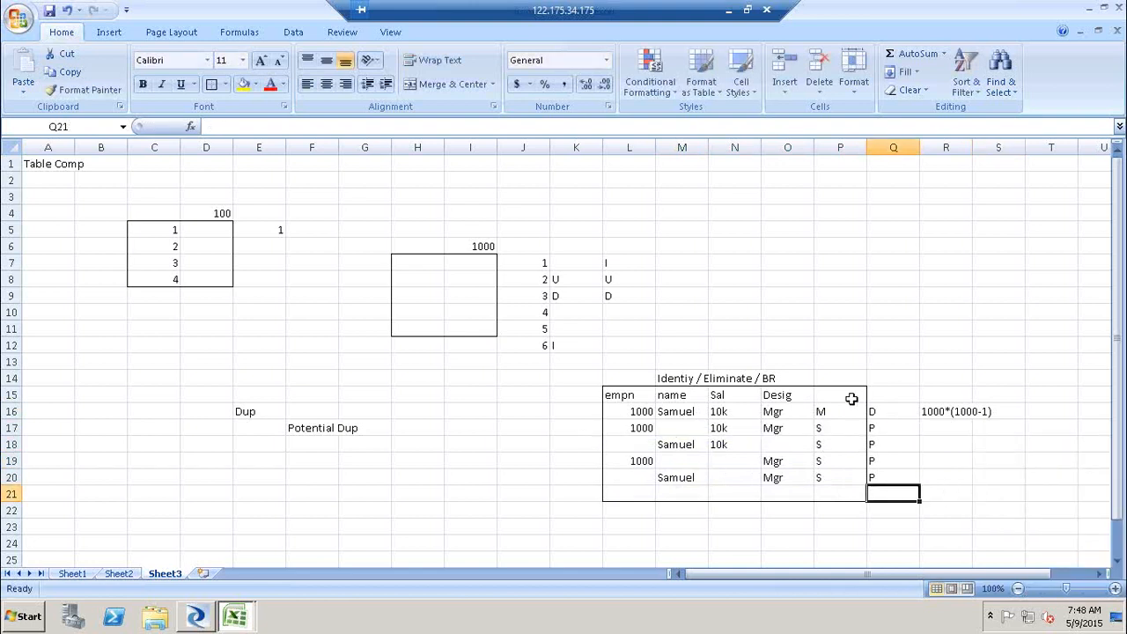
- Review the M and S marks and the Identiy / Eliminate / BR heading of the sample table
click(845, 411)
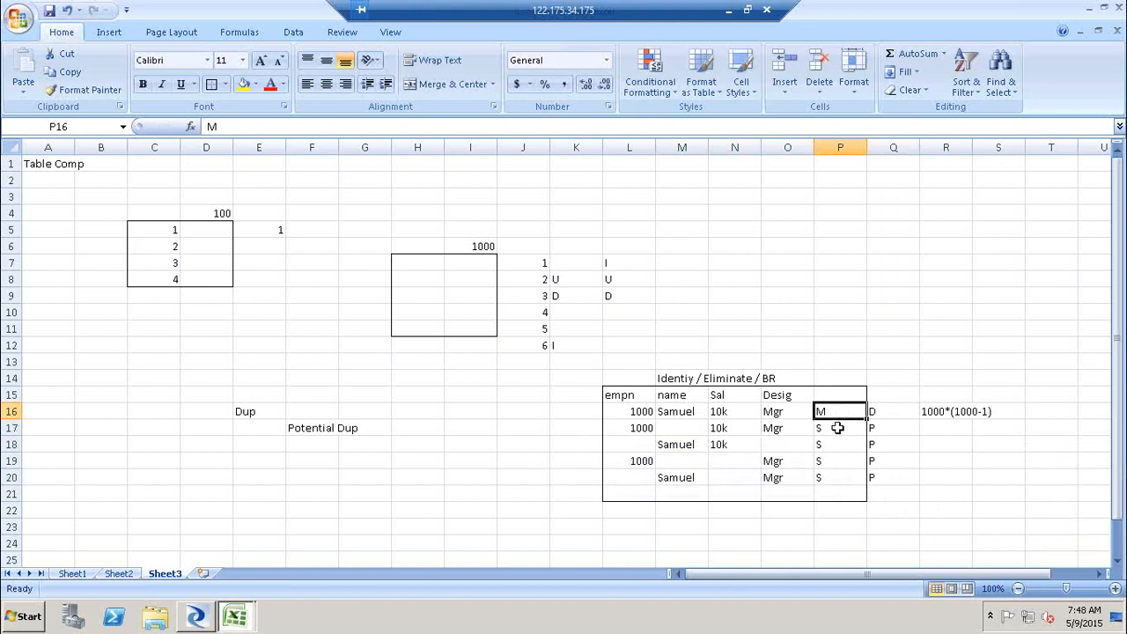
drag(837, 428, 830, 474)
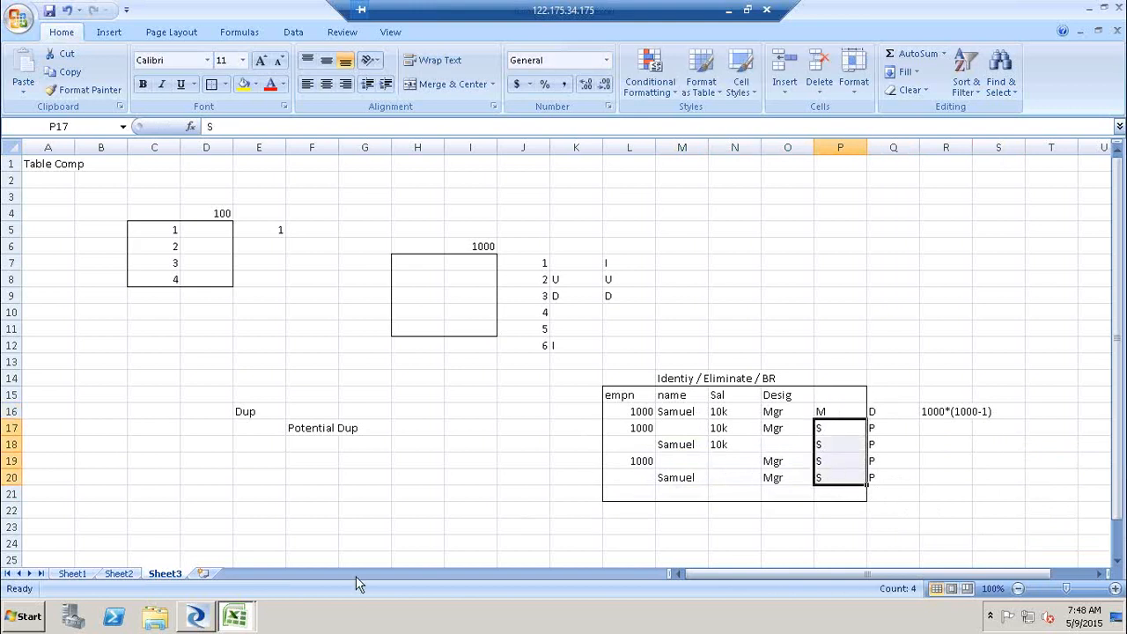
click(197, 617)
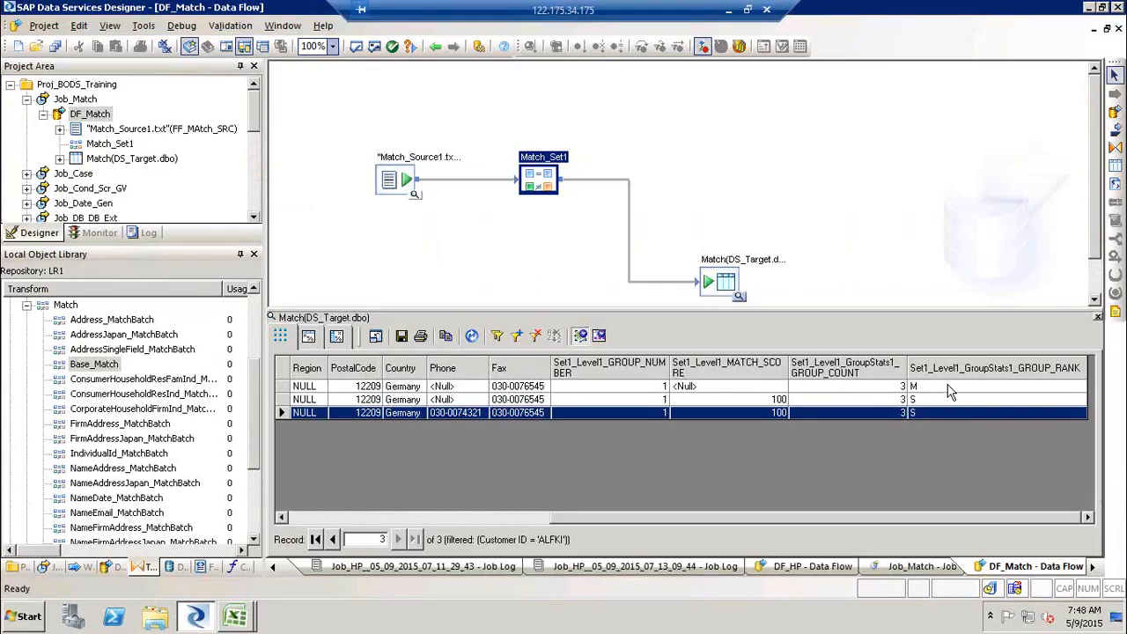
click(235, 616)
click(226, 555)
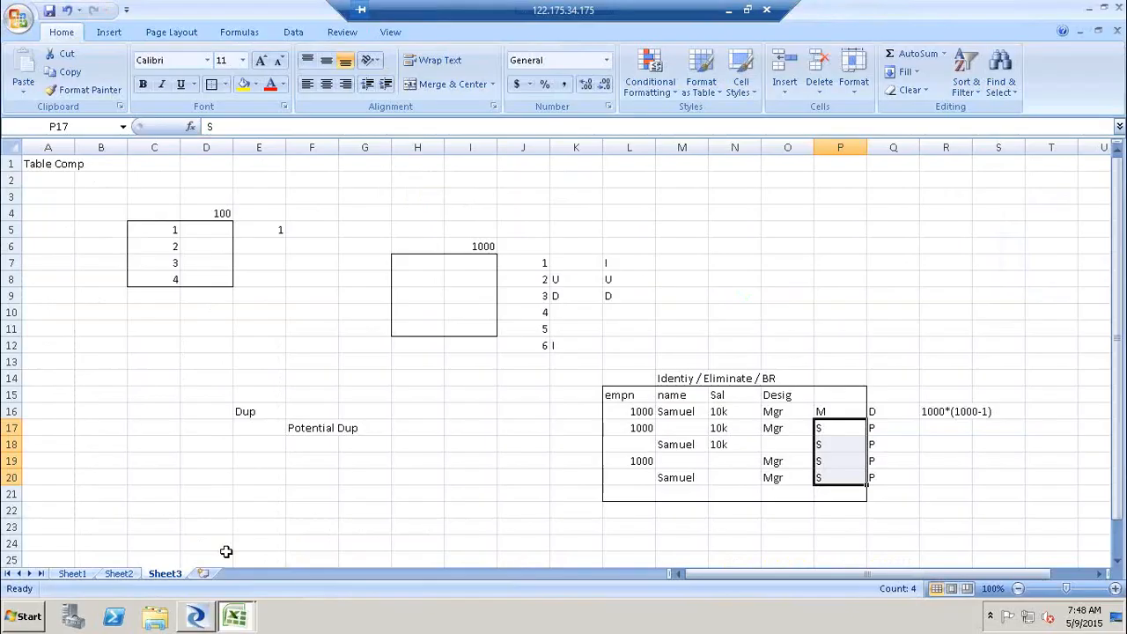
click(724, 379)
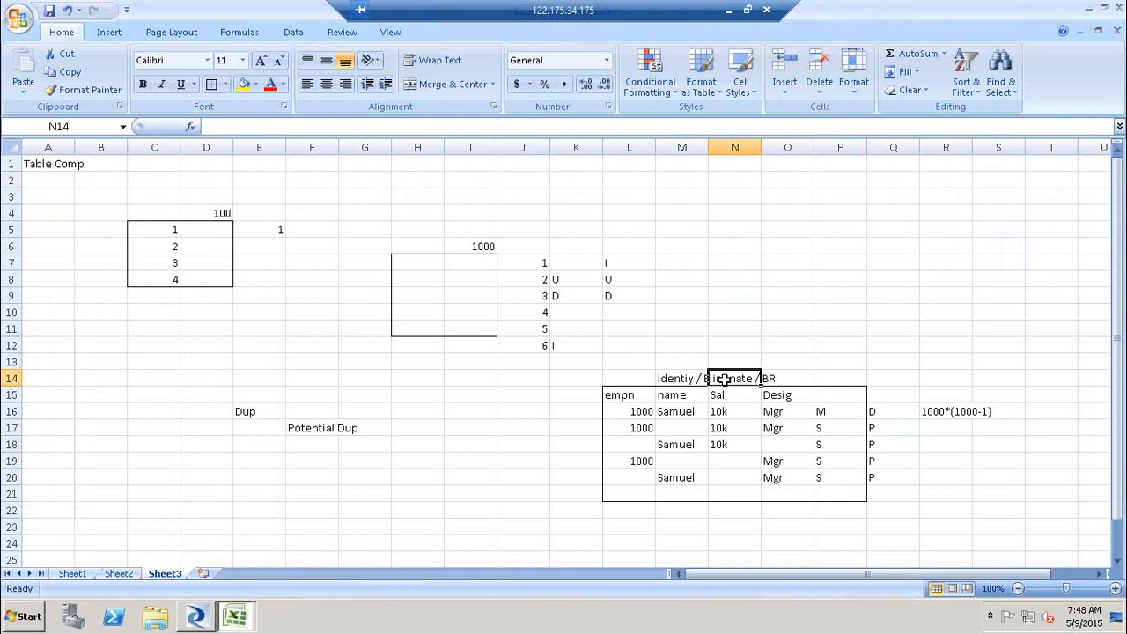
click(787, 380)
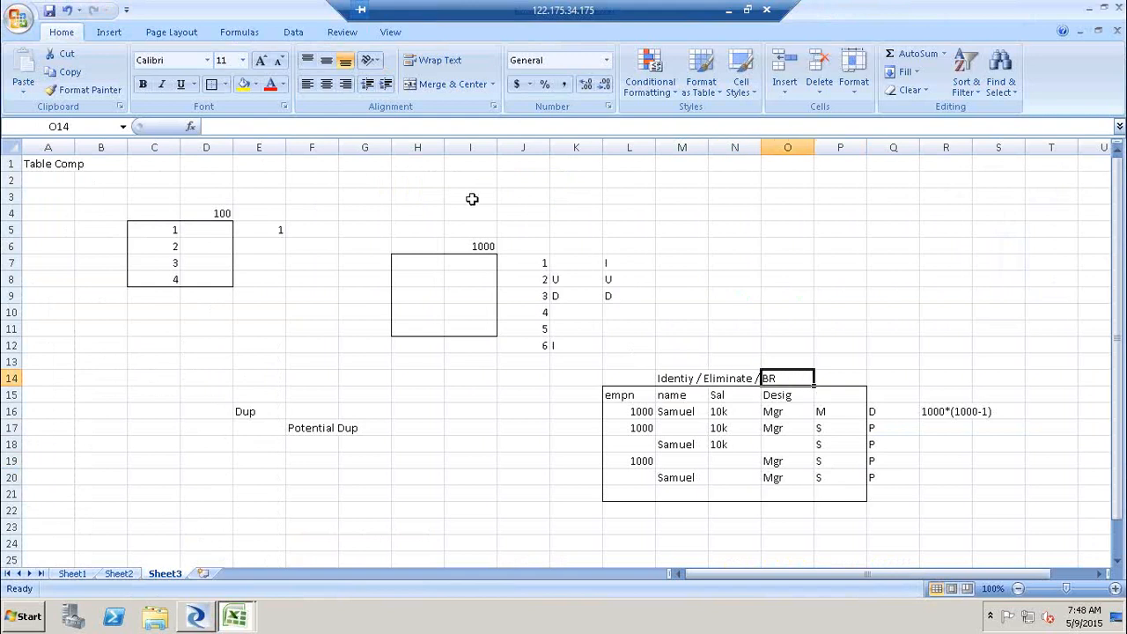
key(alt+Tab)
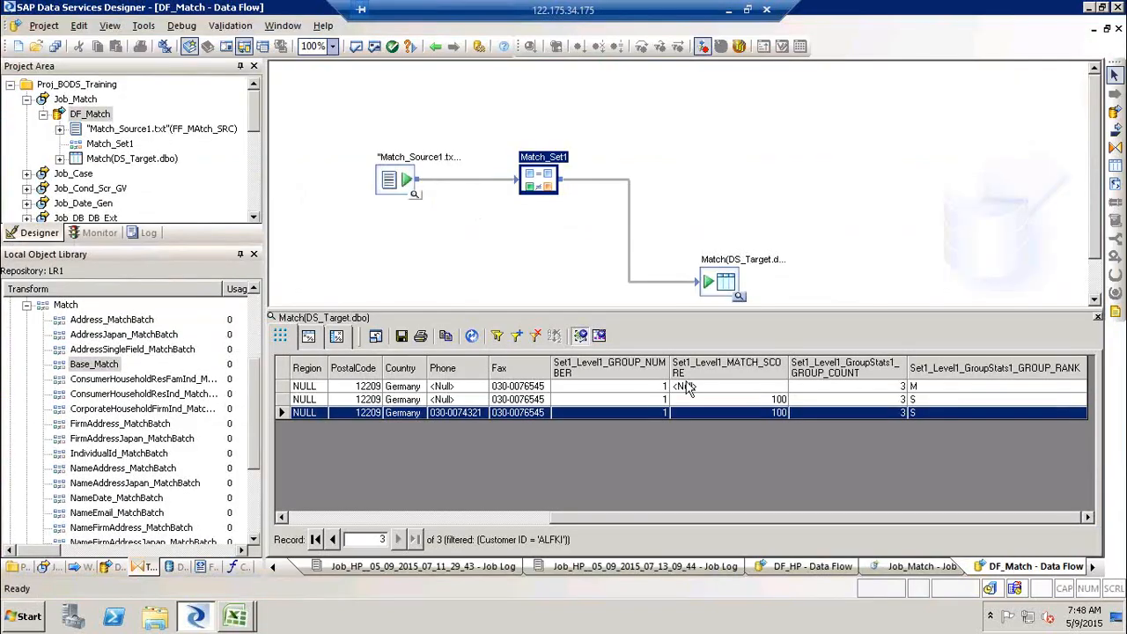
- Open Match_Set1's match options and add a Best Record operation under Post Match Processing
click(458, 519)
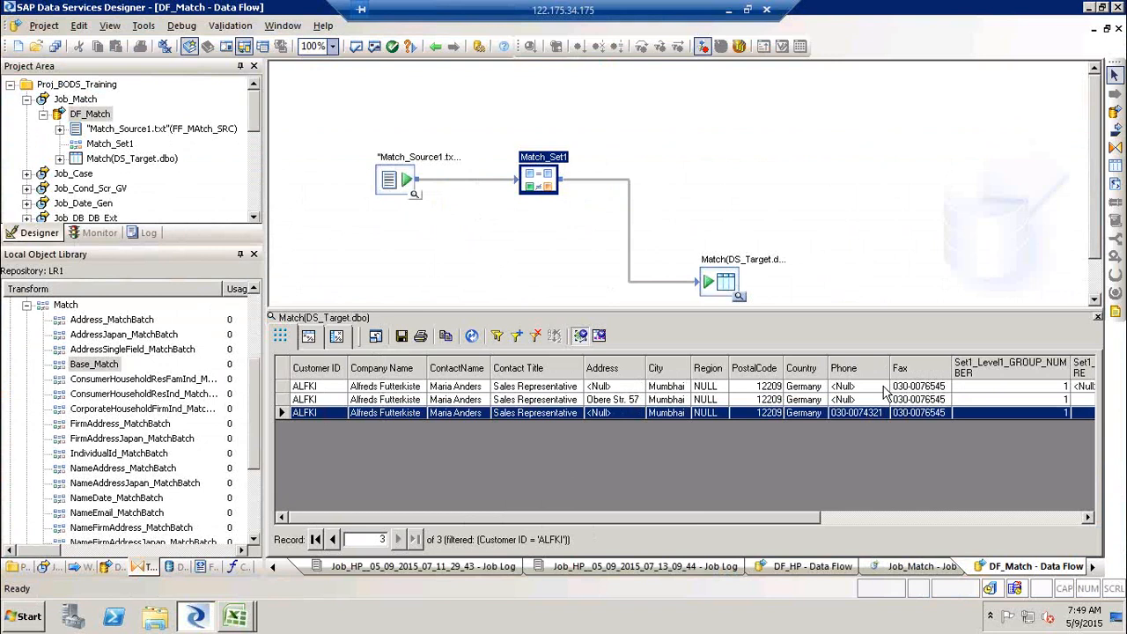
double_click(552, 155)
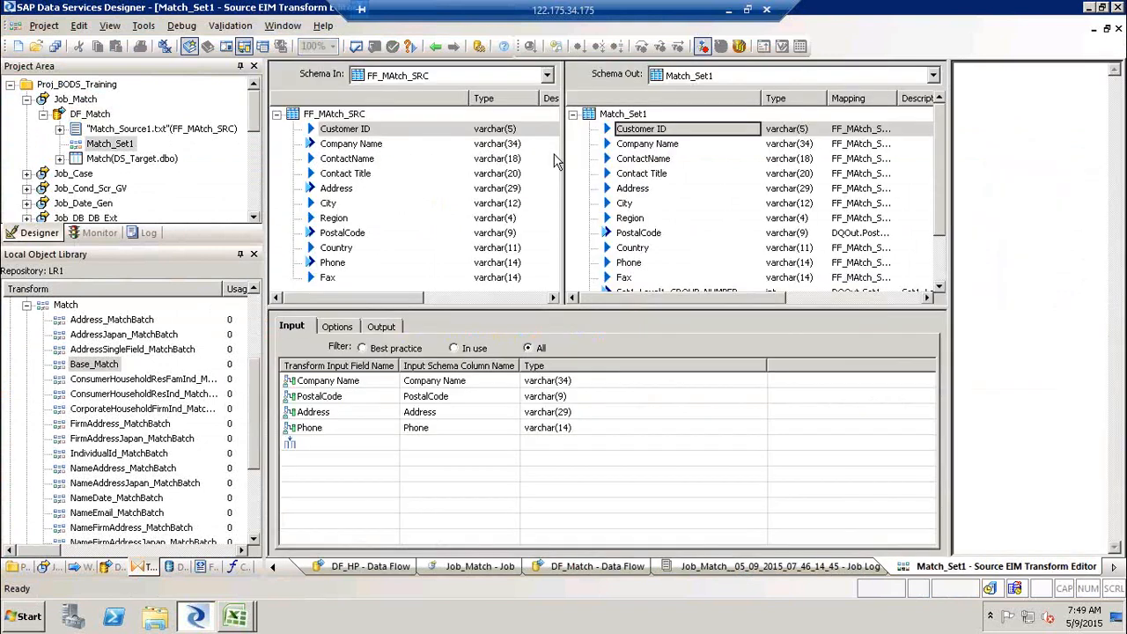
click(336, 328)
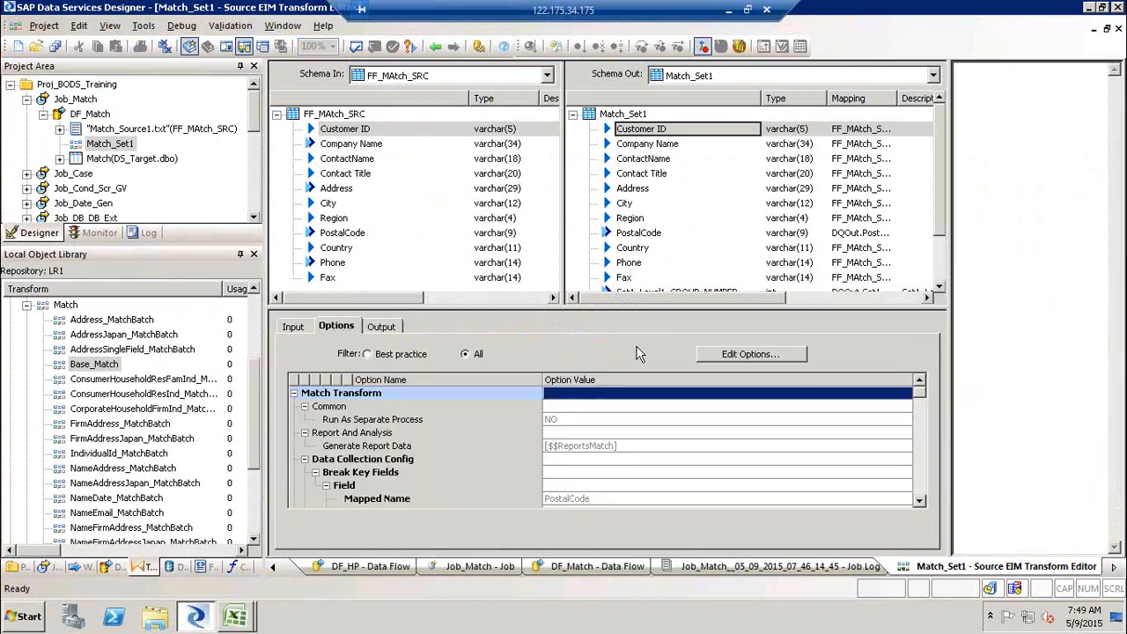
click(720, 355)
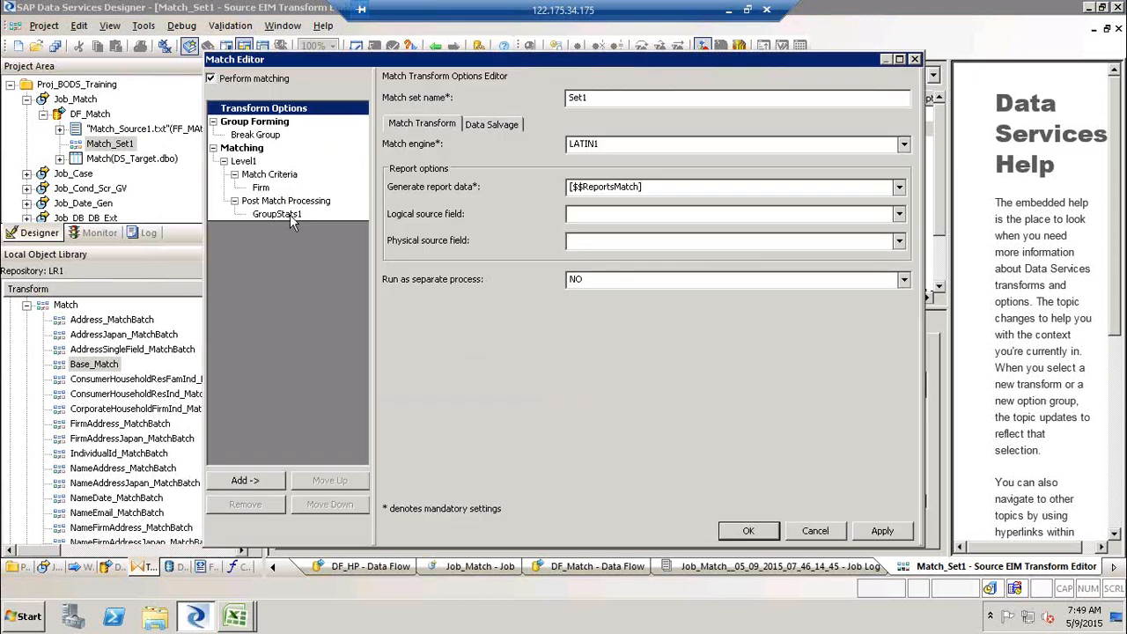
click(284, 203)
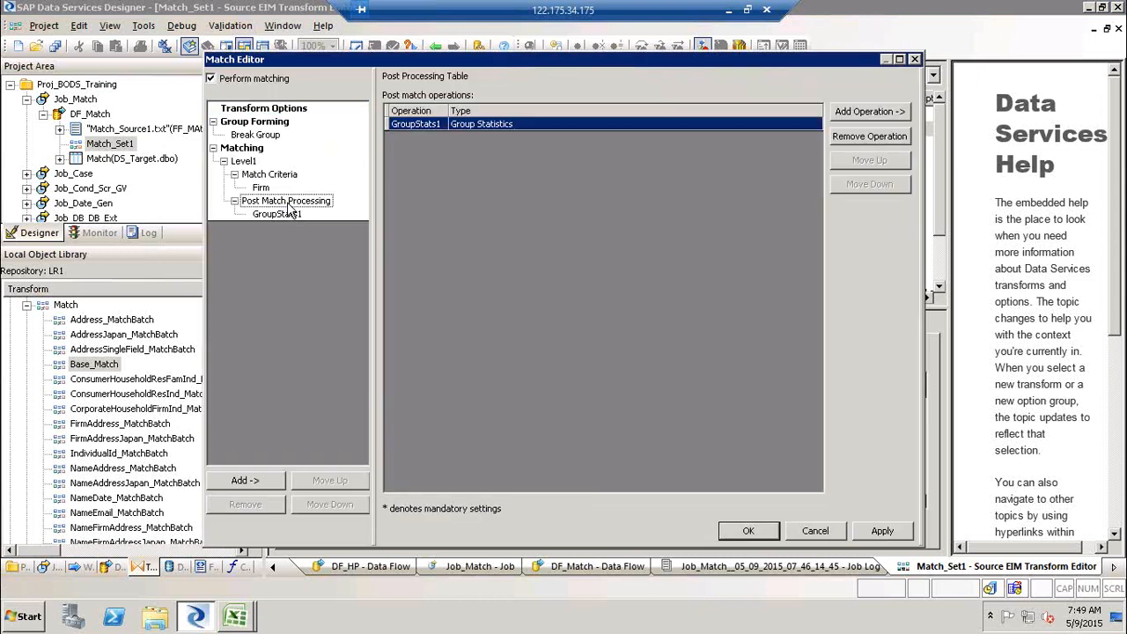
right_click(284, 204)
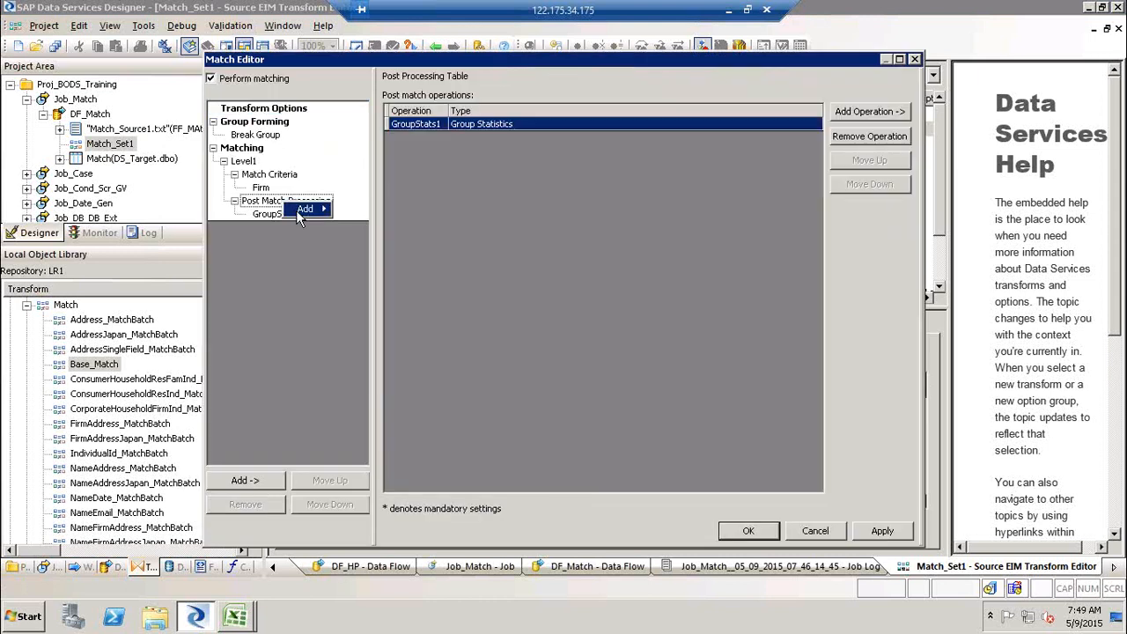
mouse_move(299, 217)
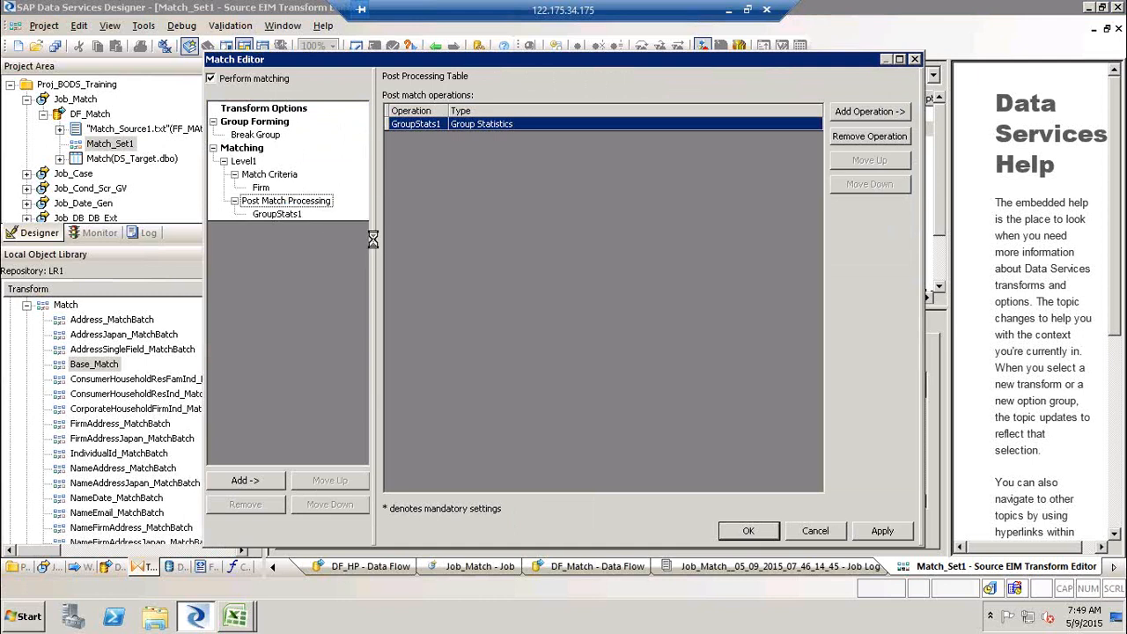
click(370, 237)
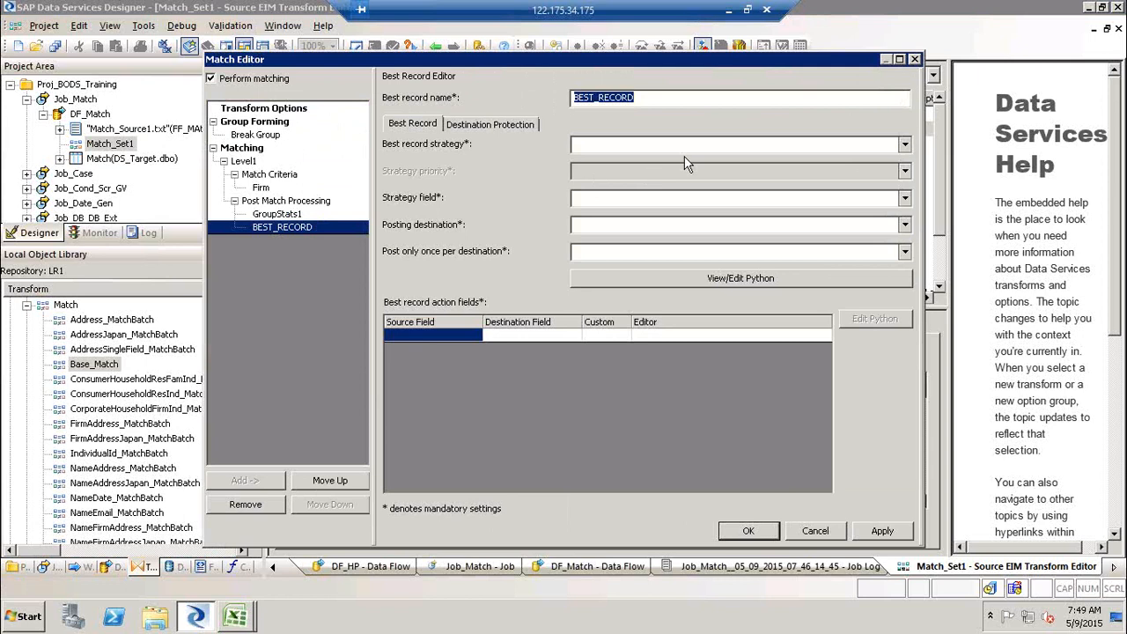
- Name the best record BR_PHN and set its best record strategy to NON_BLANK
text(BR_PHN)
click(613, 142)
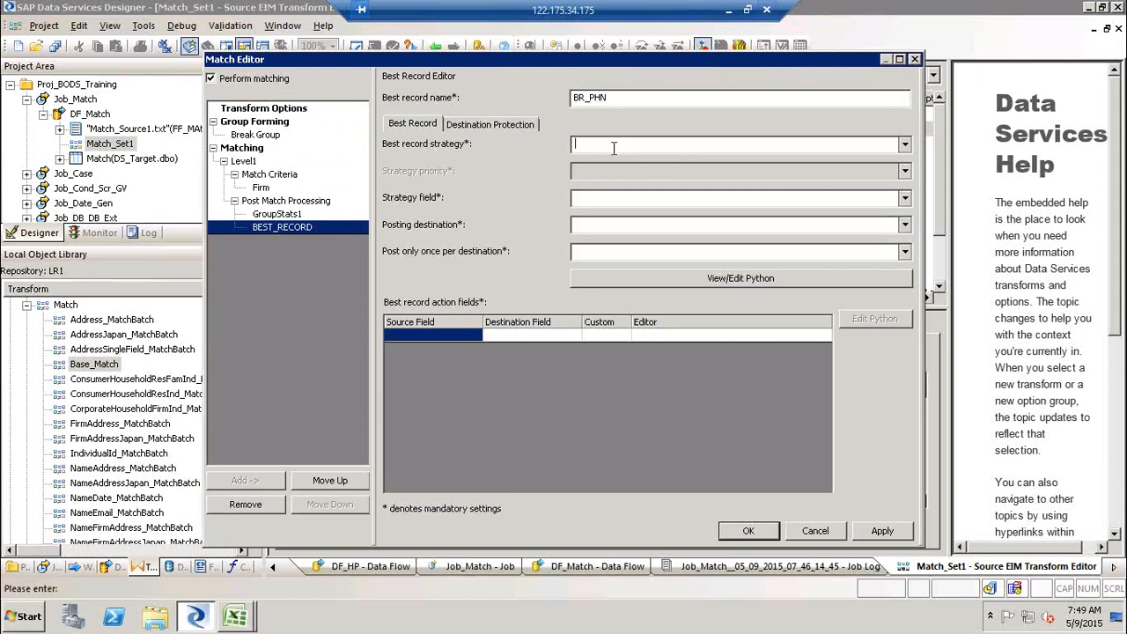
click(905, 145)
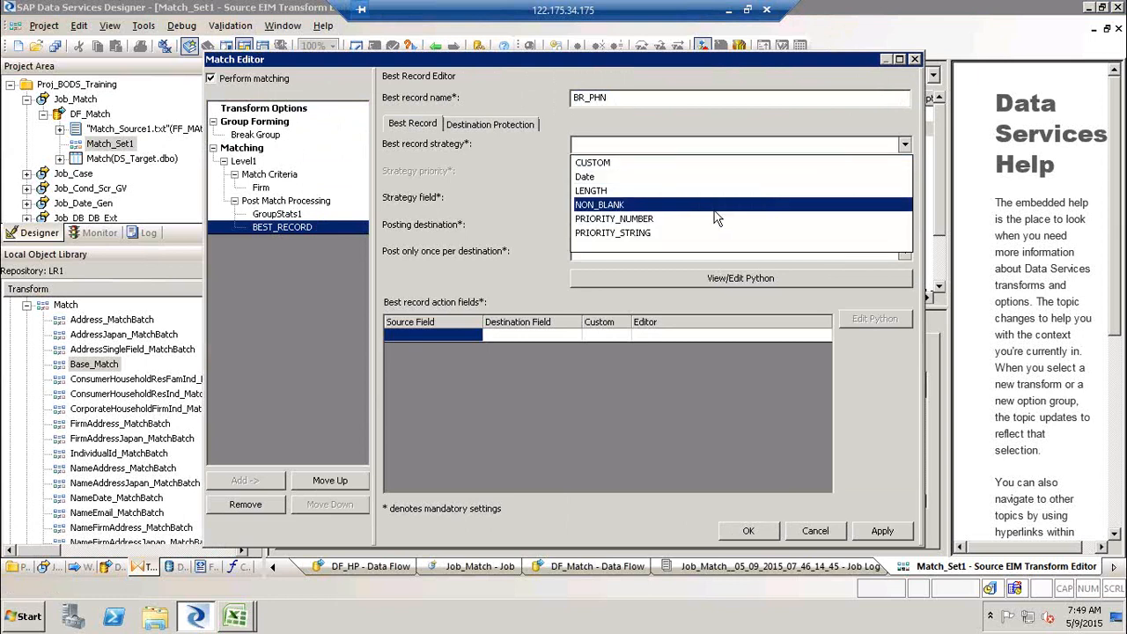
click(715, 207)
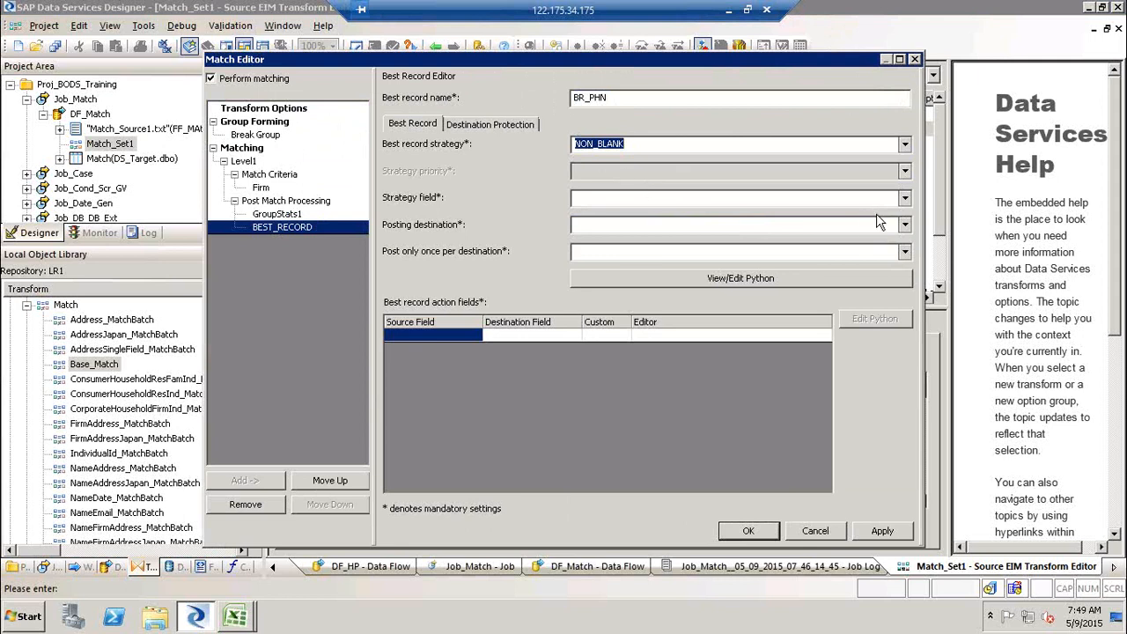
- Set the best record's strategy field to Phone and open the posting destination choices
click(904, 198)
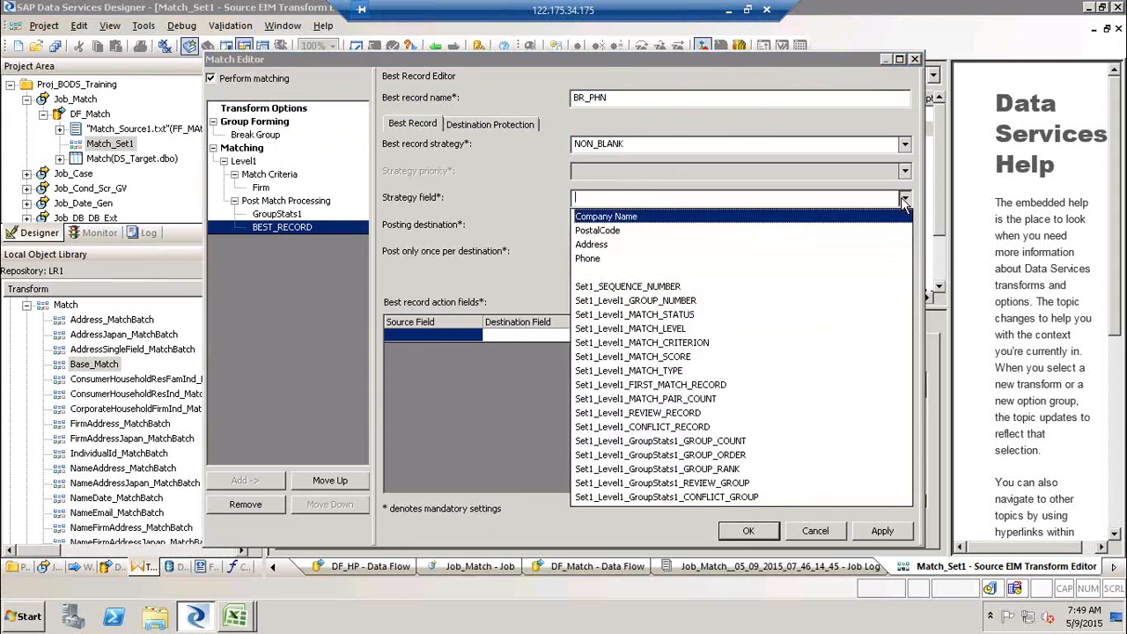
click(681, 259)
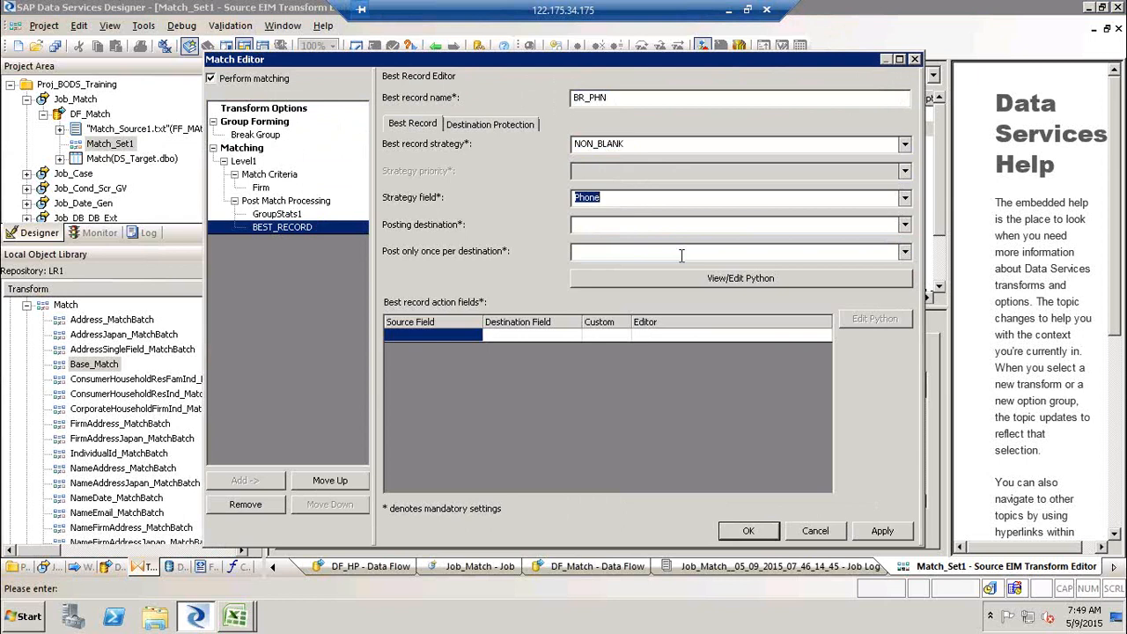
click(905, 225)
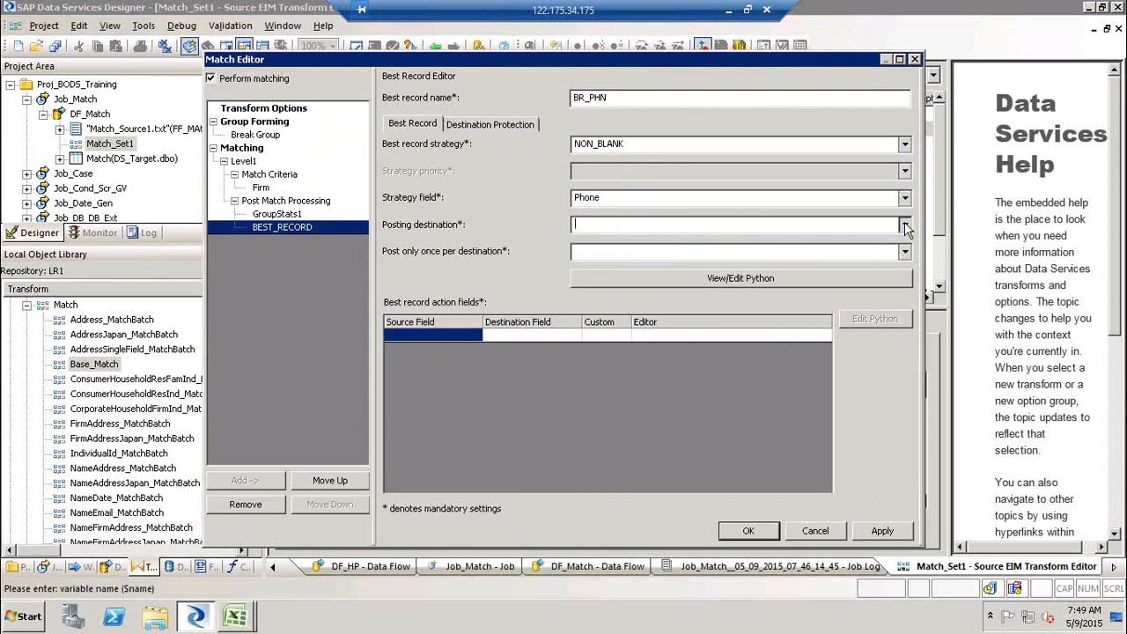
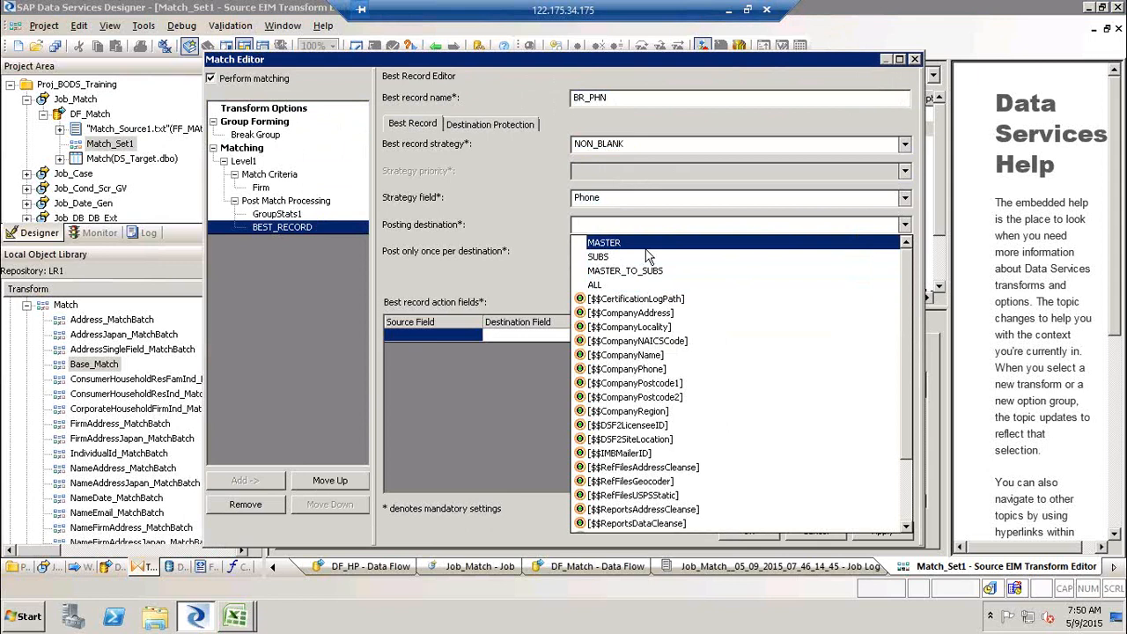
- Set the BR_PHN best record's posting destination to MASTER and post only once per destination to YES
click(646, 249)
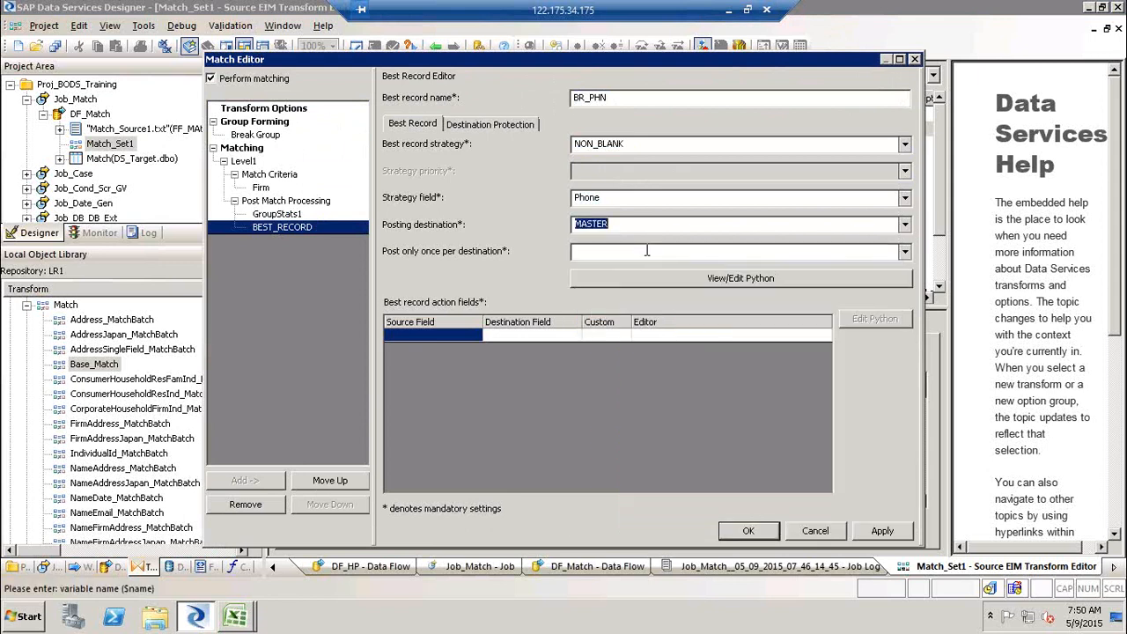
click(646, 251)
click(904, 253)
click(850, 271)
- Add a best record action field mapping source Phone to destination Phone
click(427, 335)
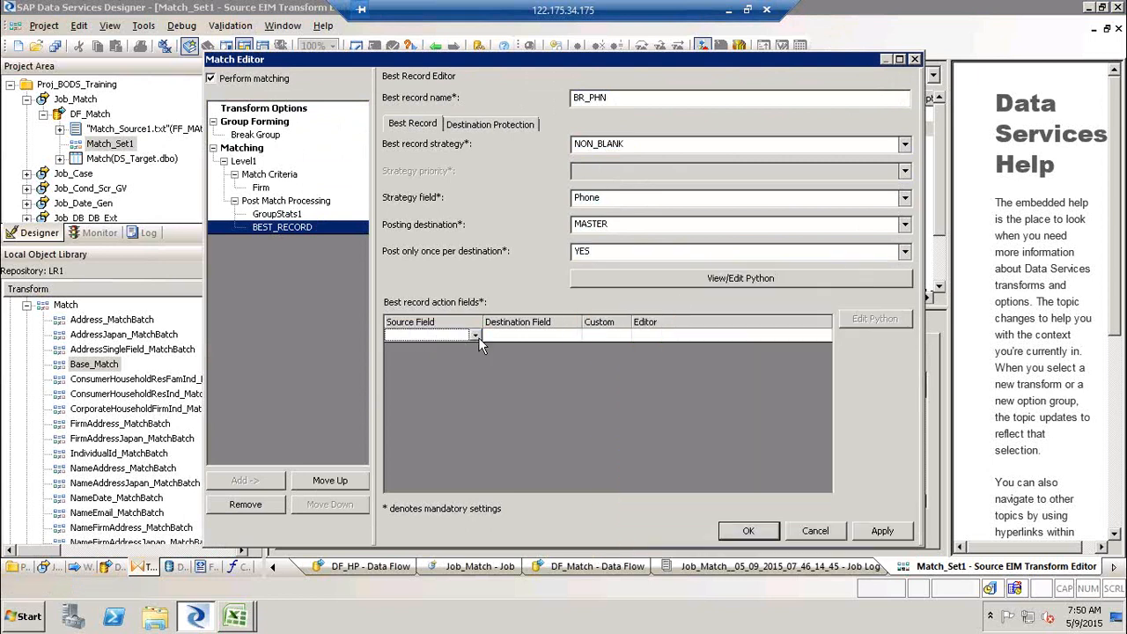
click(478, 337)
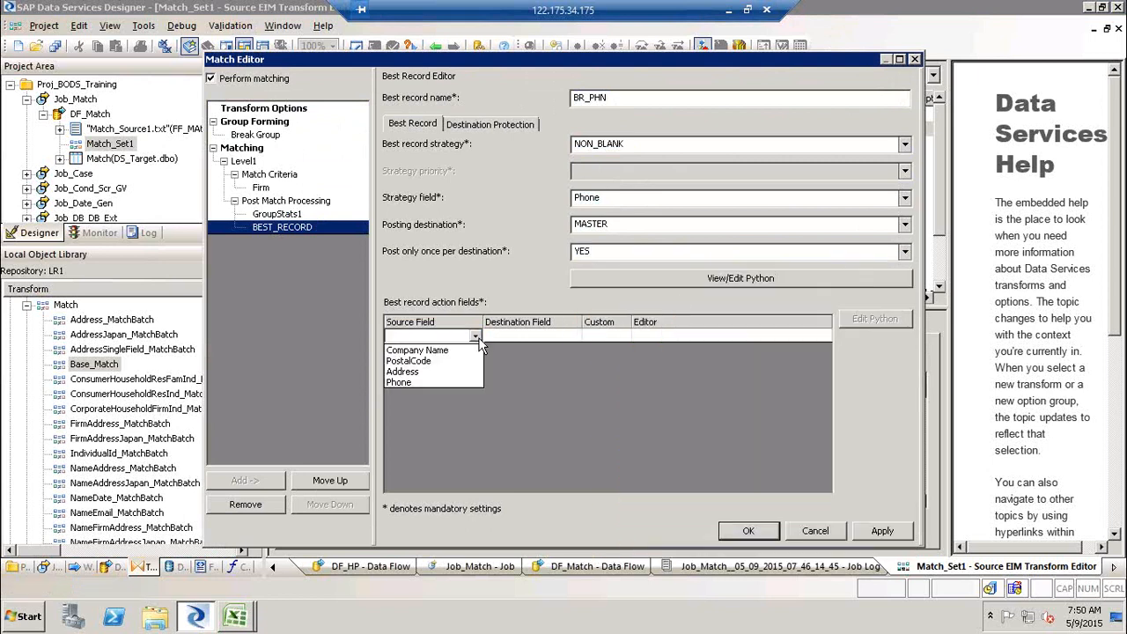
click(421, 380)
click(535, 335)
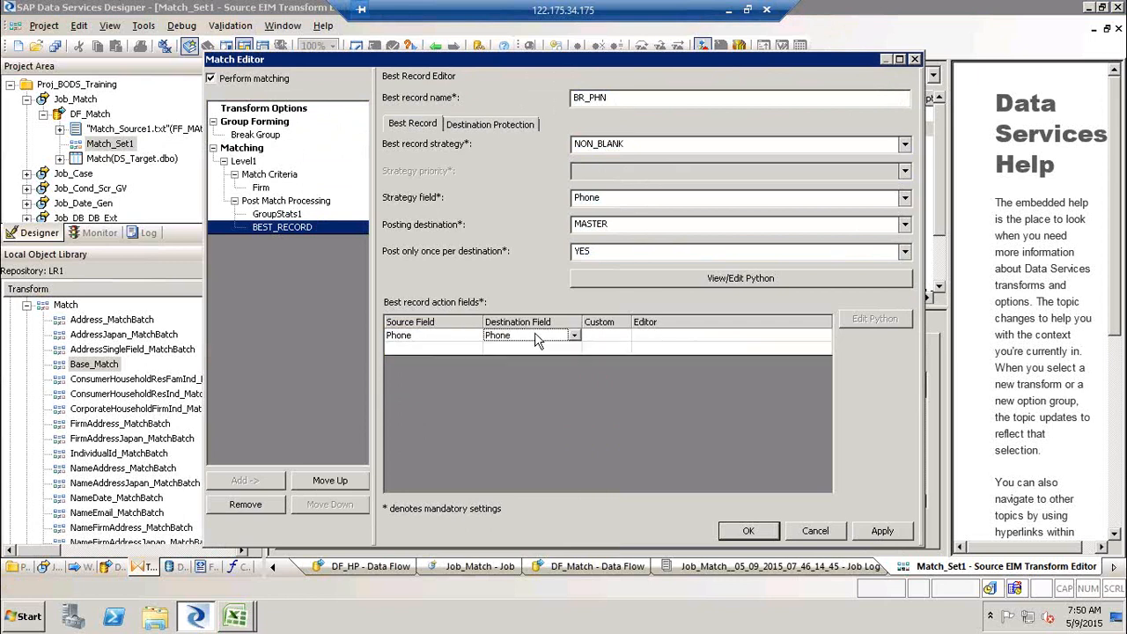
- Try a custom Python editor for the Phone action field, then cancel it and set Custom back to NO
click(626, 333)
click(625, 333)
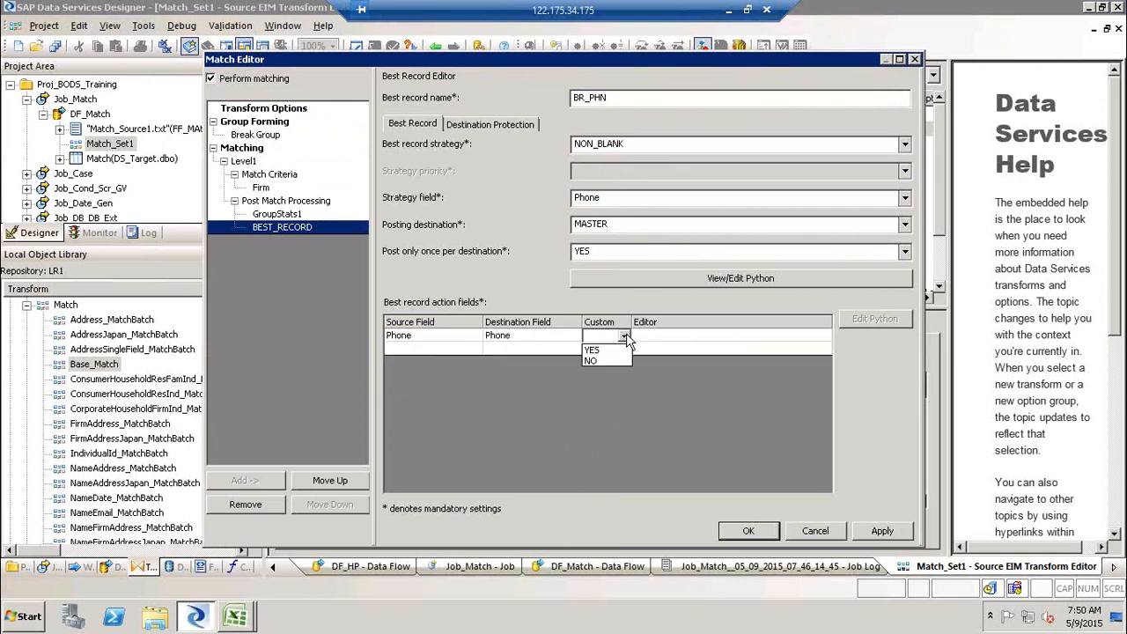
click(753, 341)
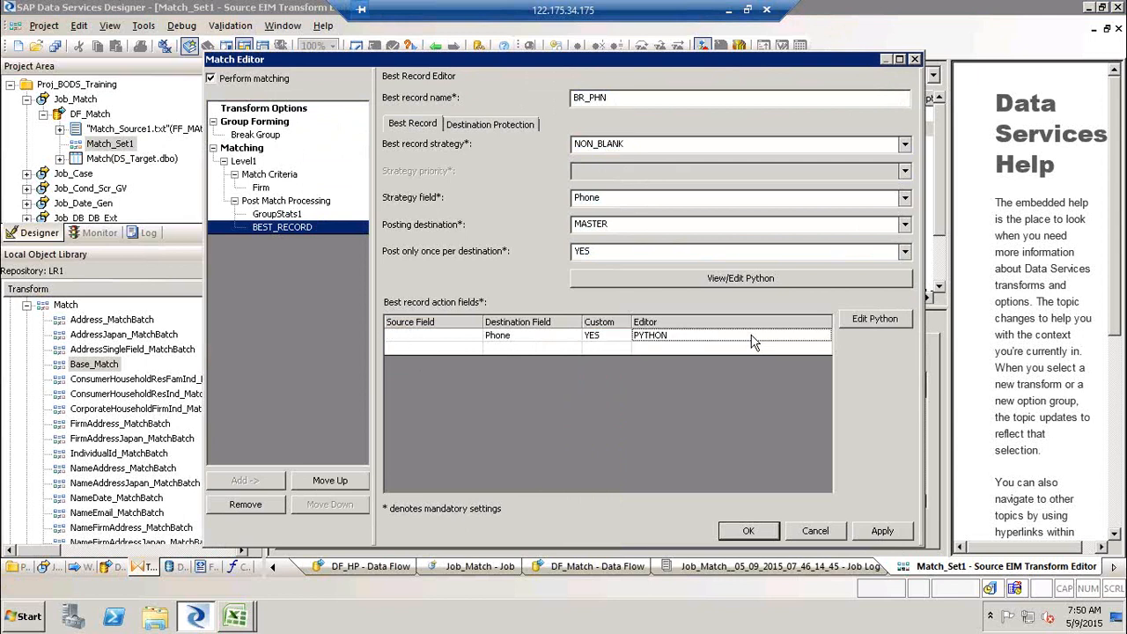
click(876, 320)
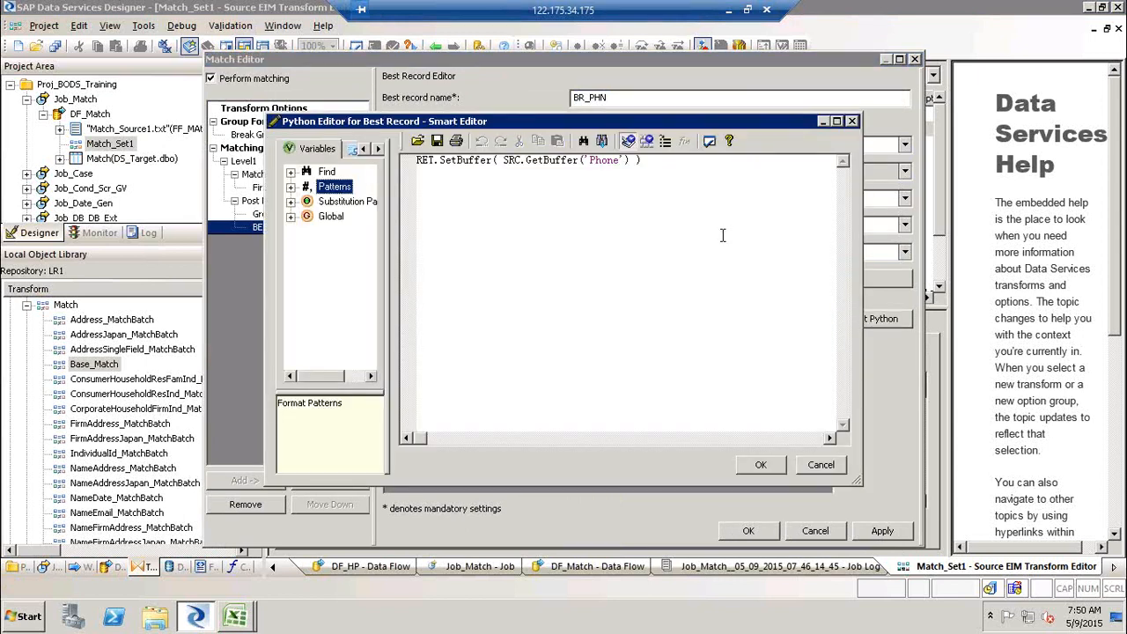
click(827, 470)
click(620, 338)
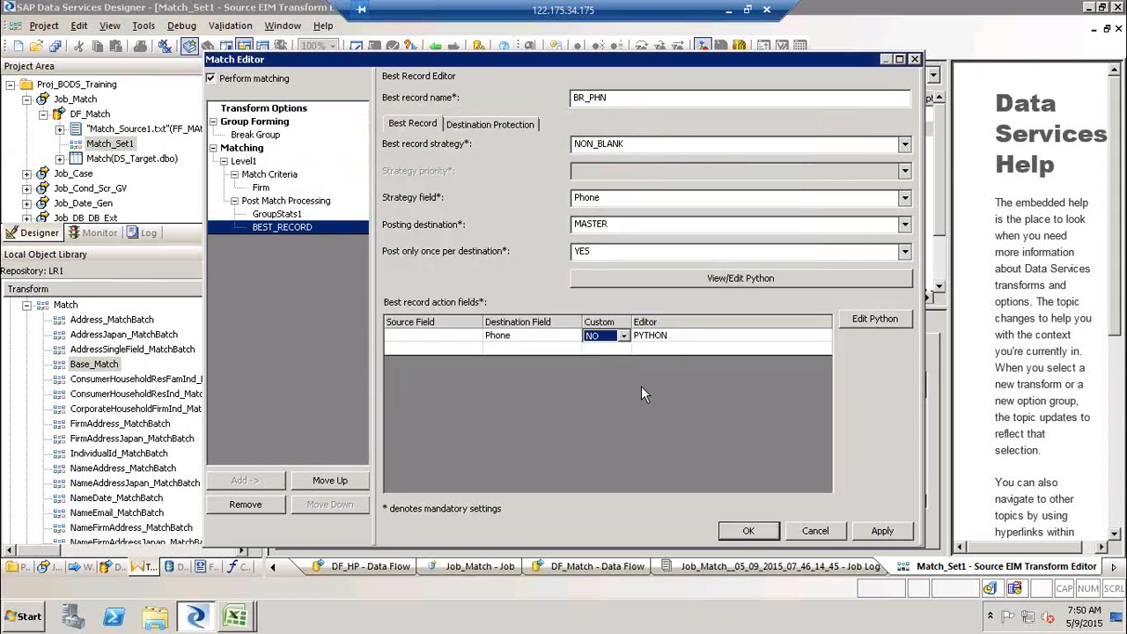
click(661, 405)
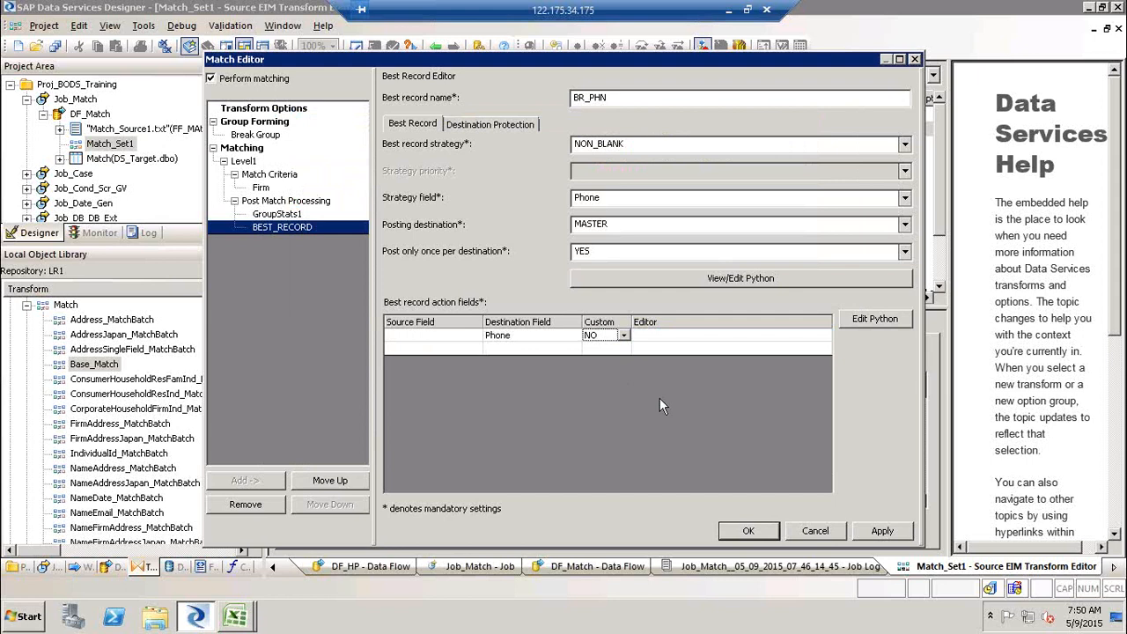
- Reselect Phone as the action field's source, then apply and close the Match Editor
click(472, 339)
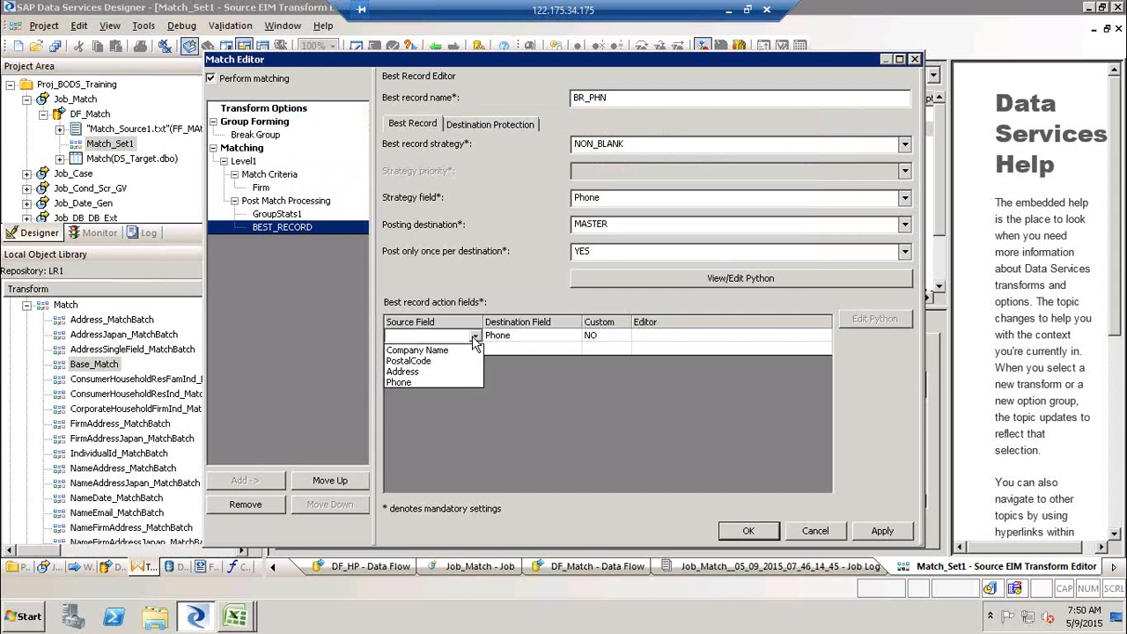
click(406, 380)
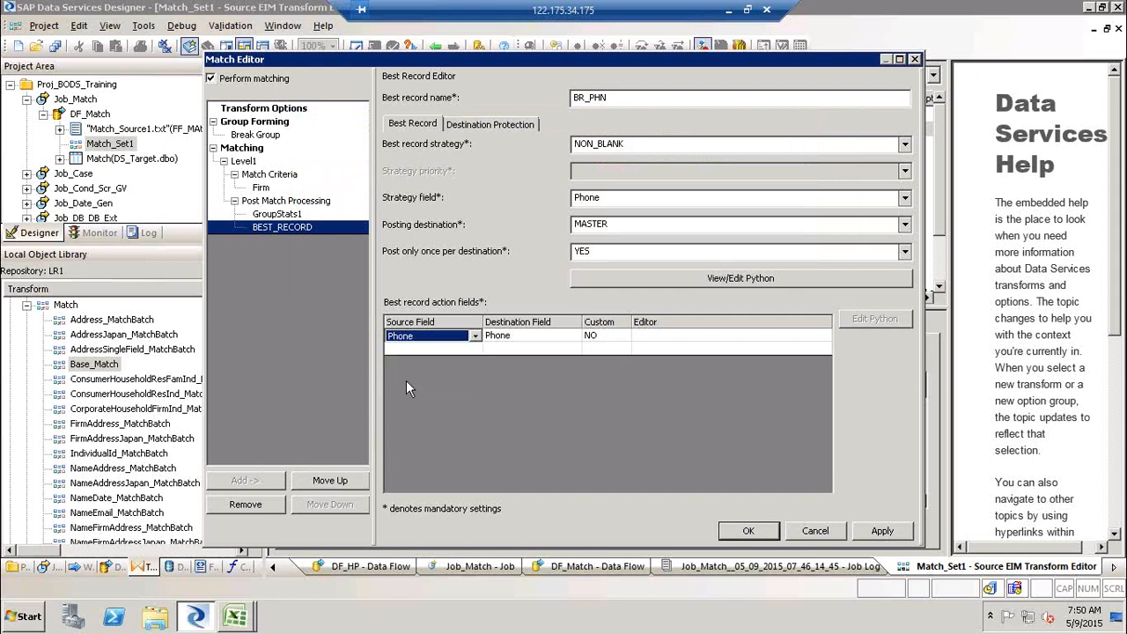
click(891, 533)
click(885, 532)
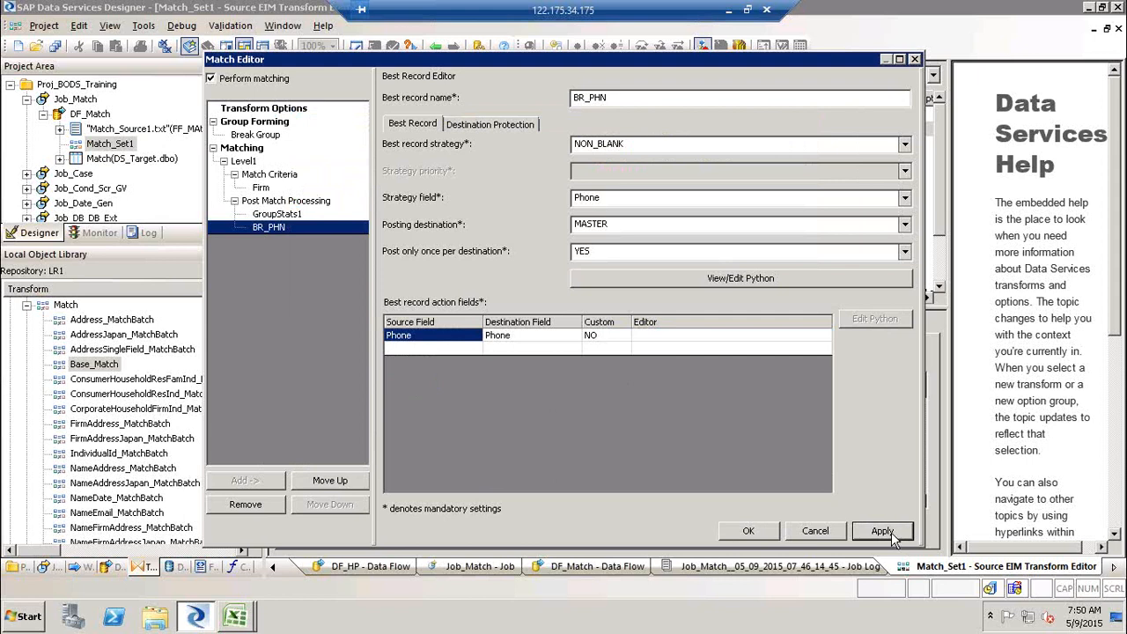
click(750, 531)
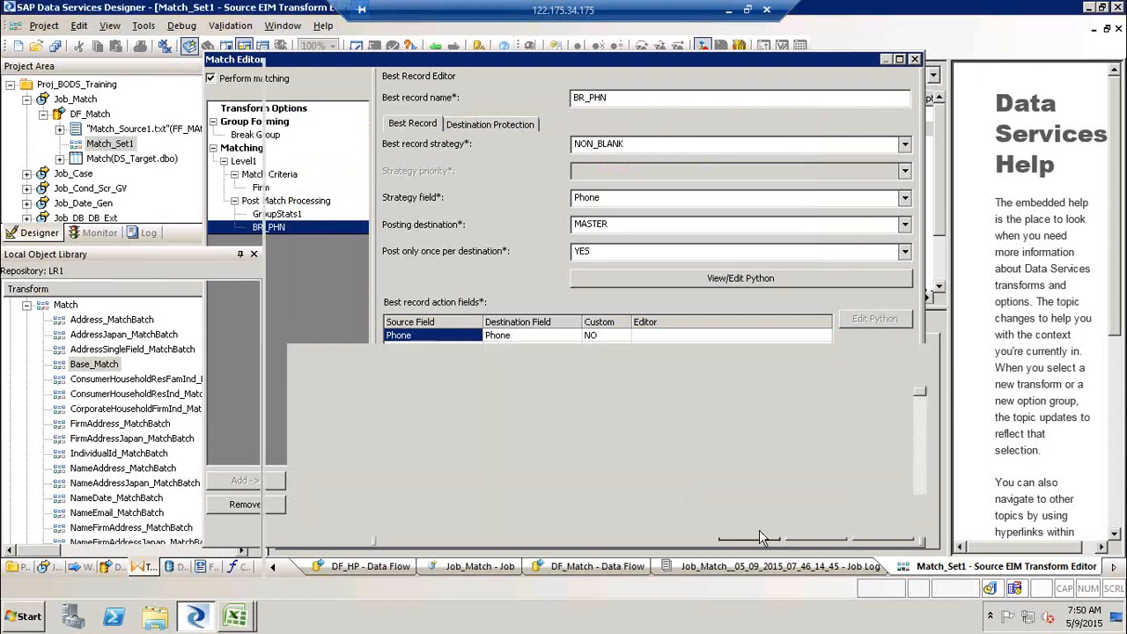
- Reopen the Match Editor and add a second Best Record under Post Match Processing named BR_Addr
click(728, 354)
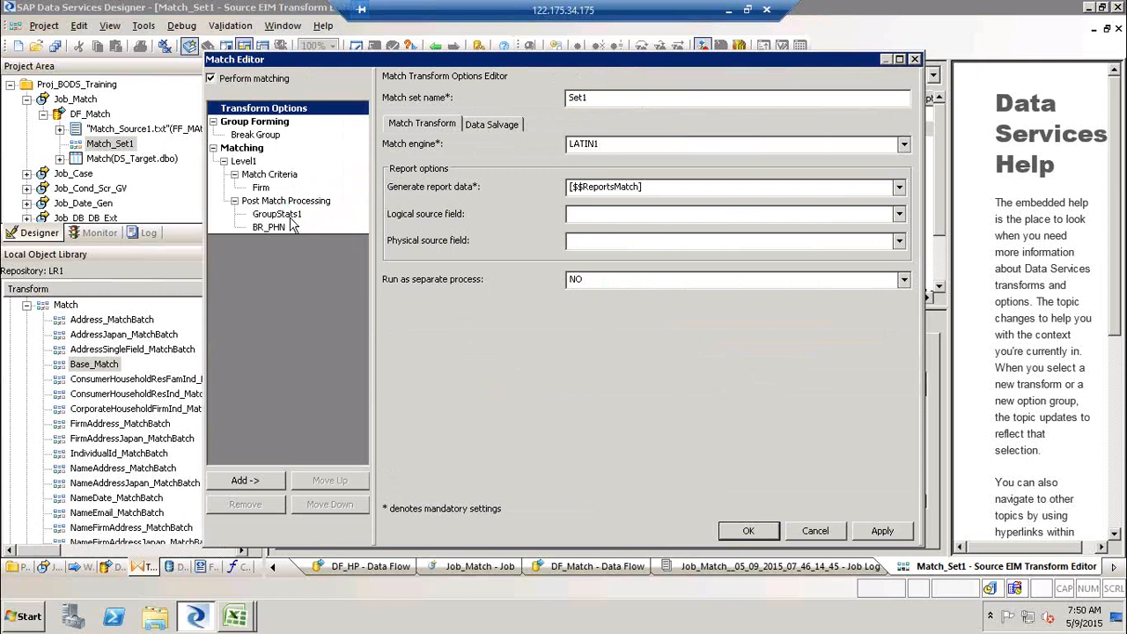
right_click(278, 204)
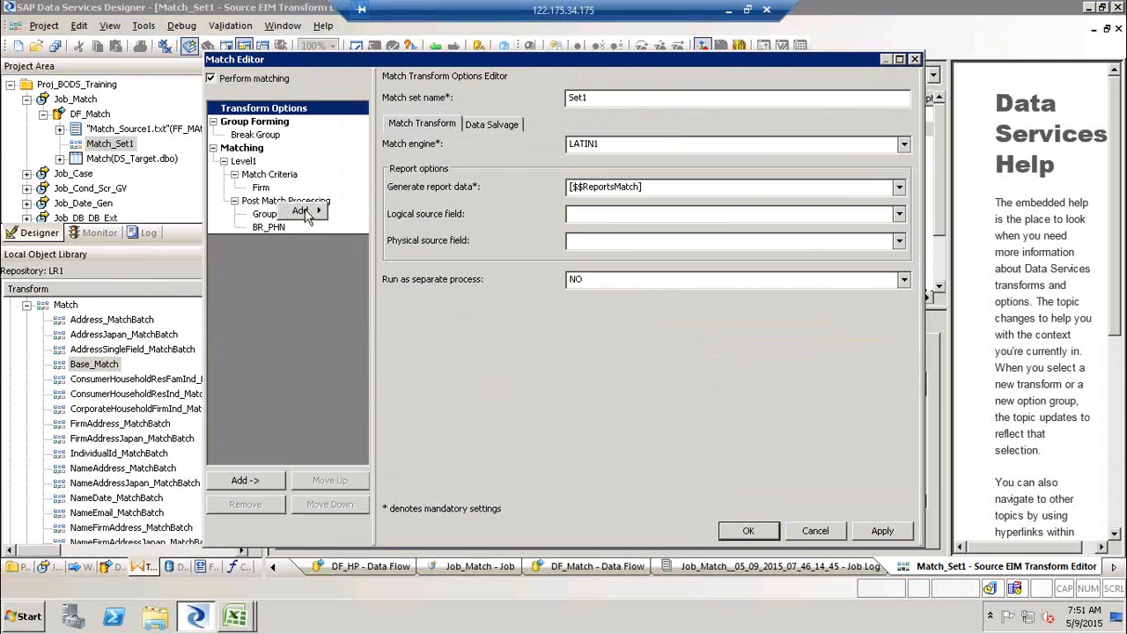
mouse_move(305, 214)
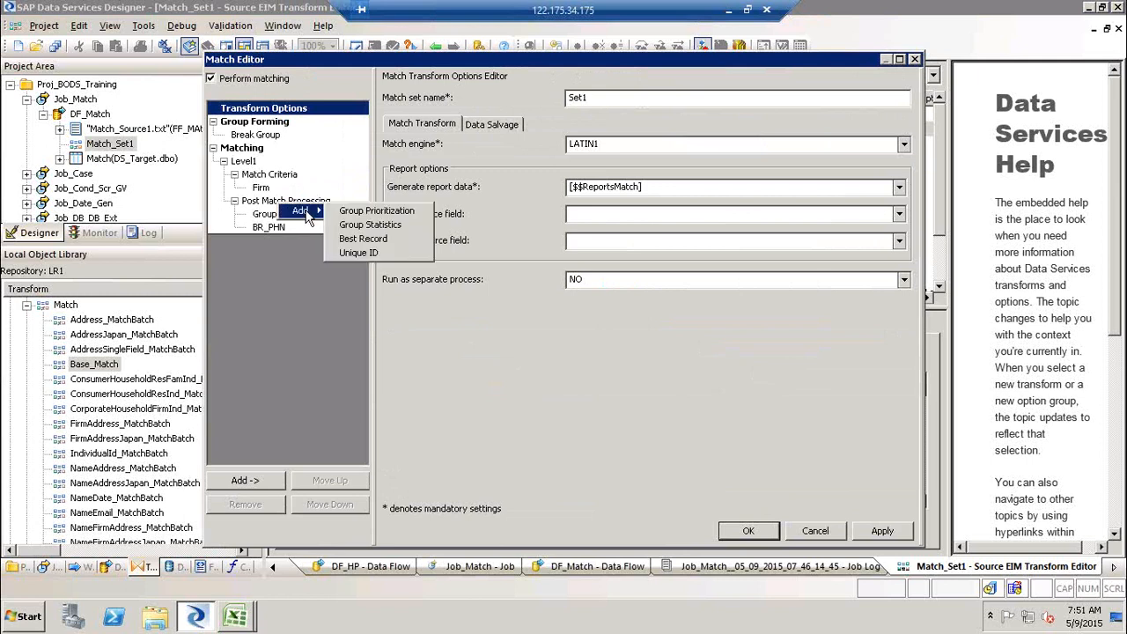
click(369, 240)
text(BR_Addr)
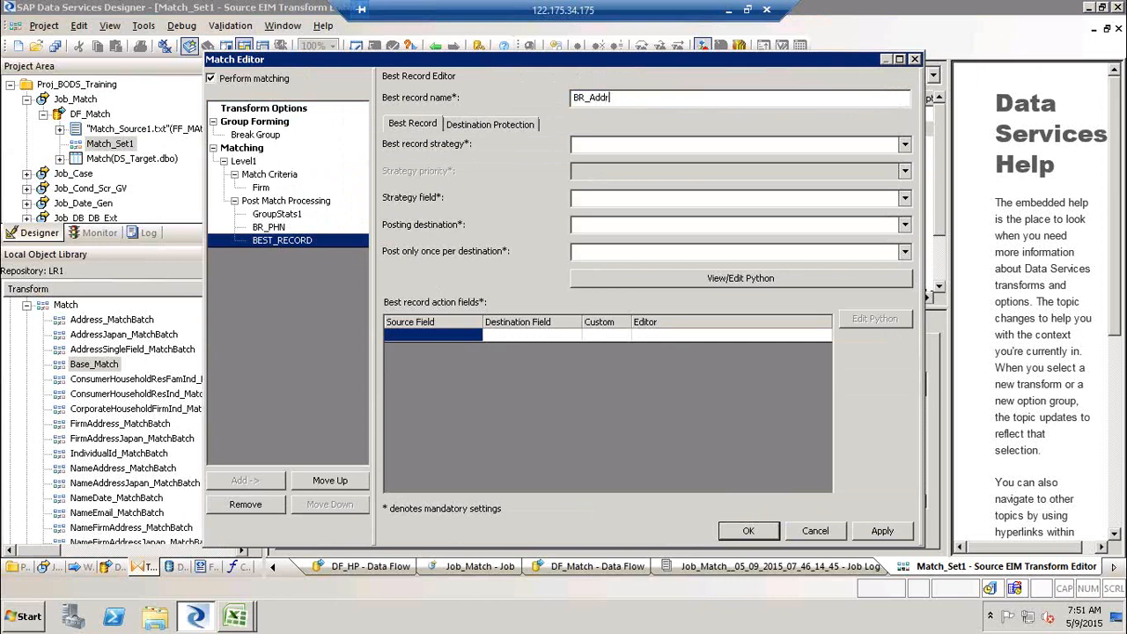
- Set the BR_Addr best record strategy to NON_BLANK with Address as the strategy field
click(904, 143)
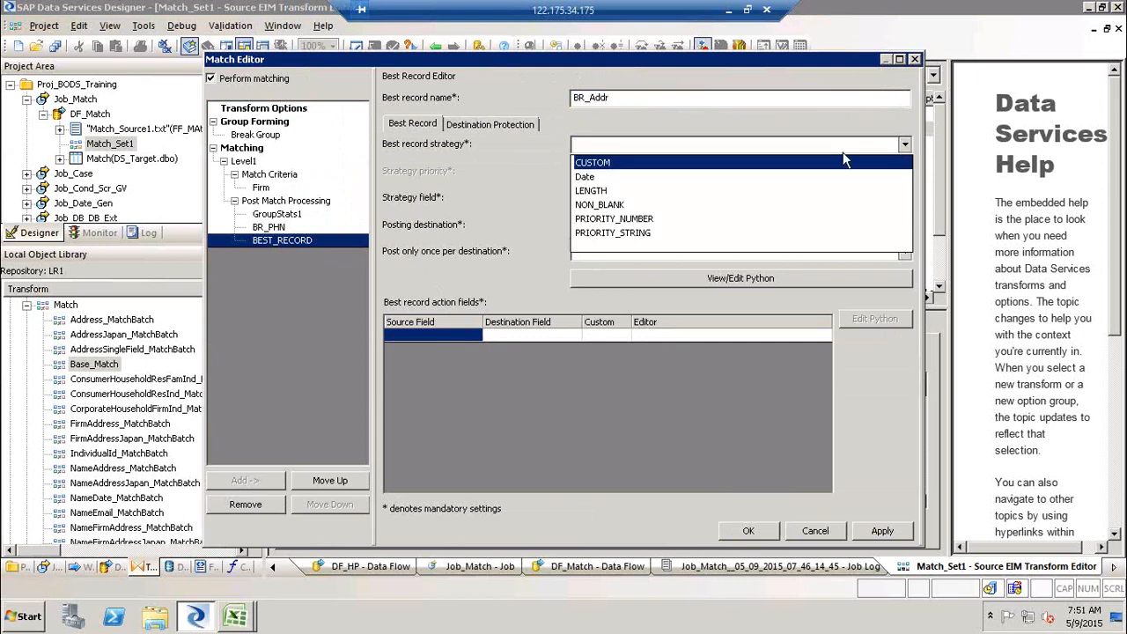
click(729, 218)
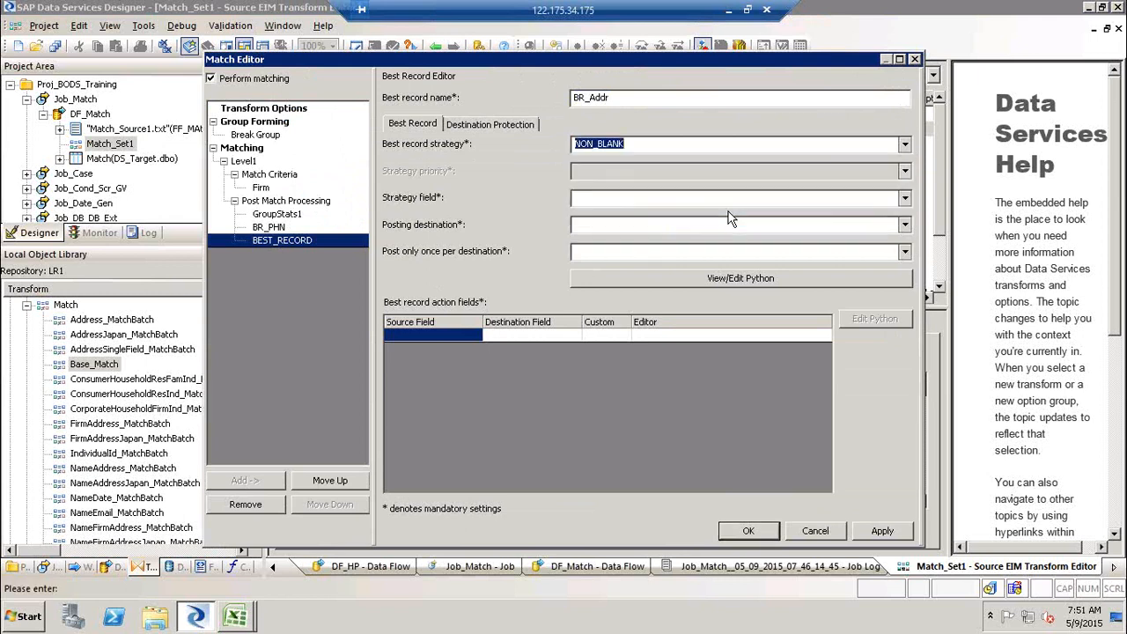
click(904, 198)
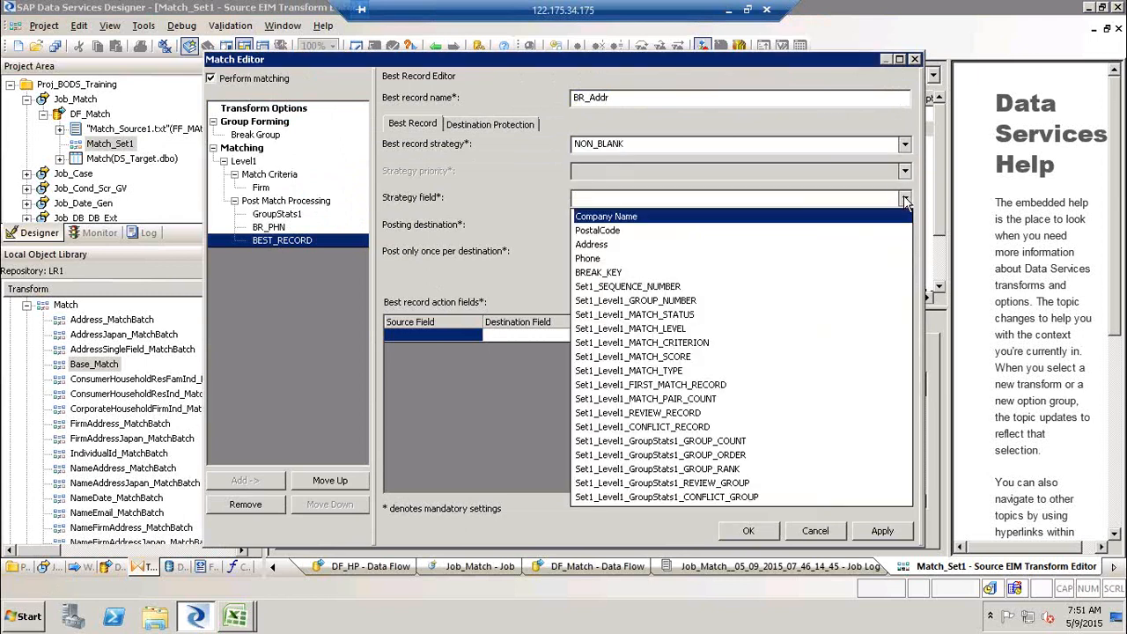
click(792, 243)
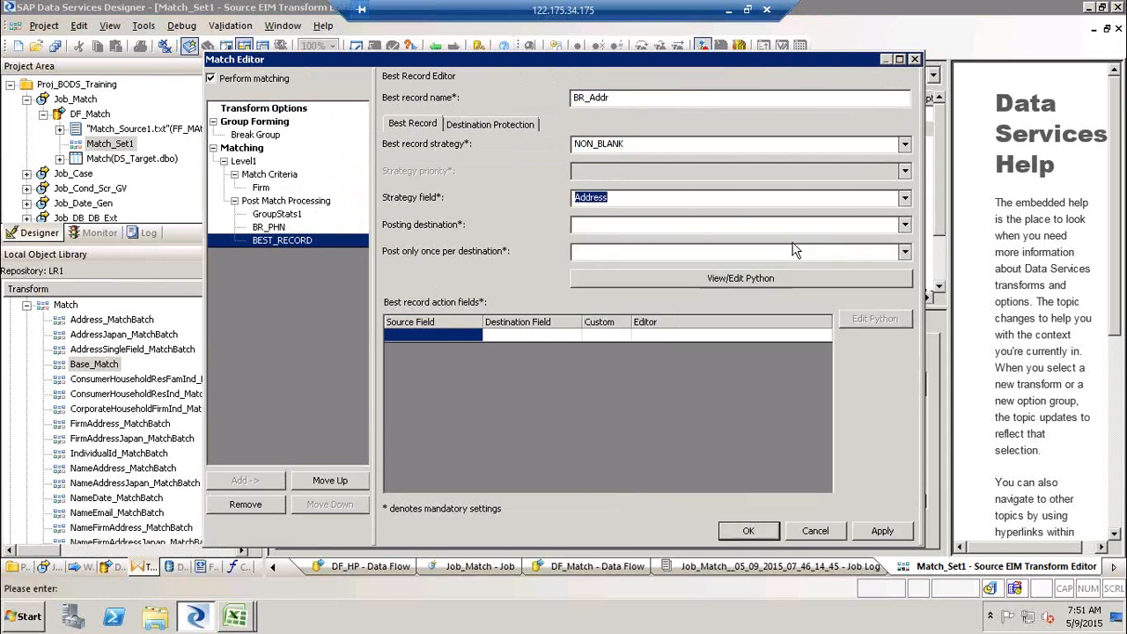
- Set BR_Addr's posting destination to MASTER and post only once per destination to YES
click(901, 225)
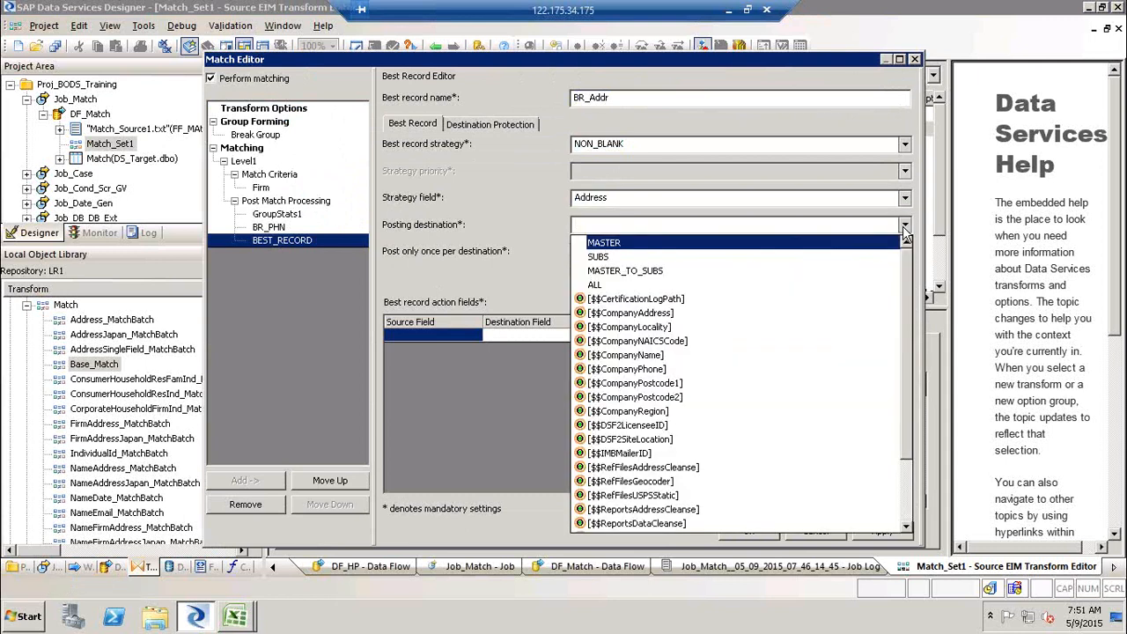
click(744, 243)
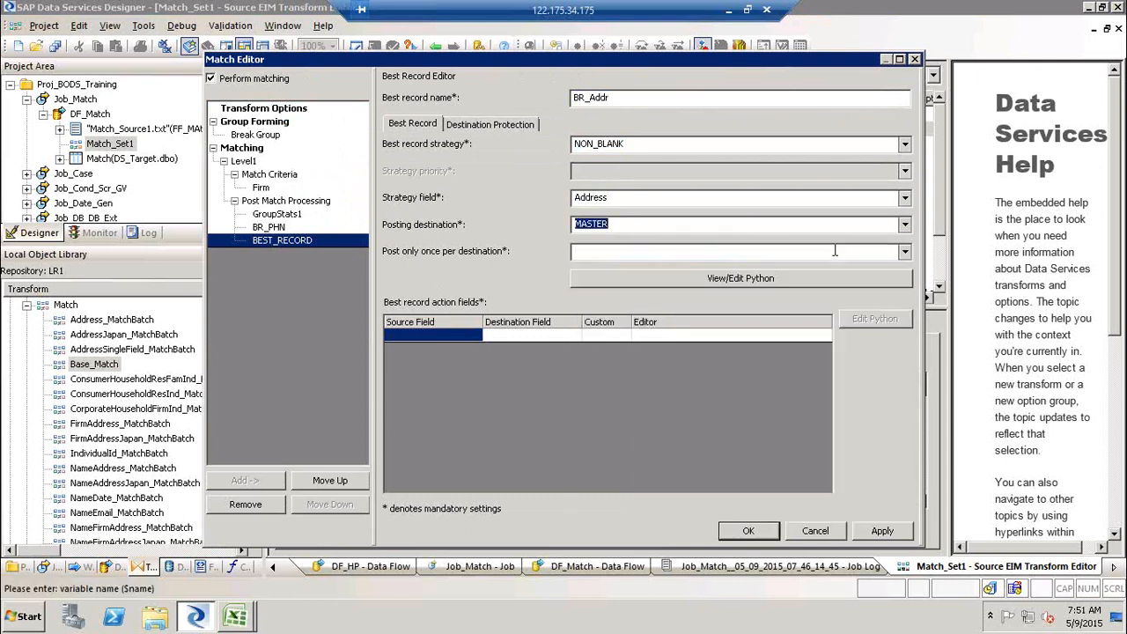
click(904, 252)
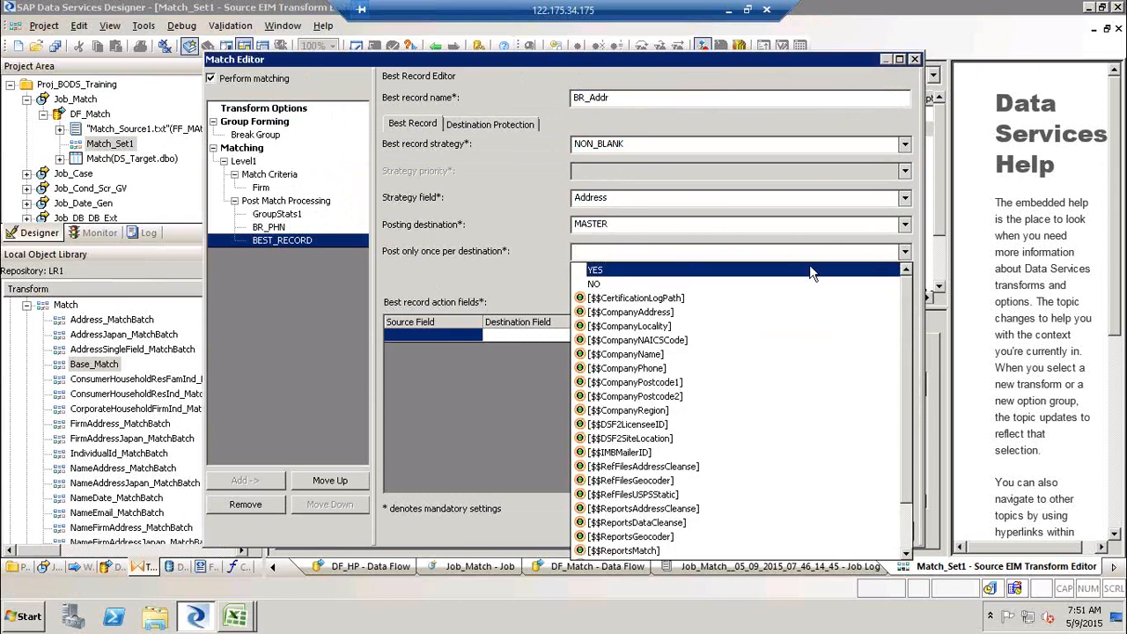
click(809, 269)
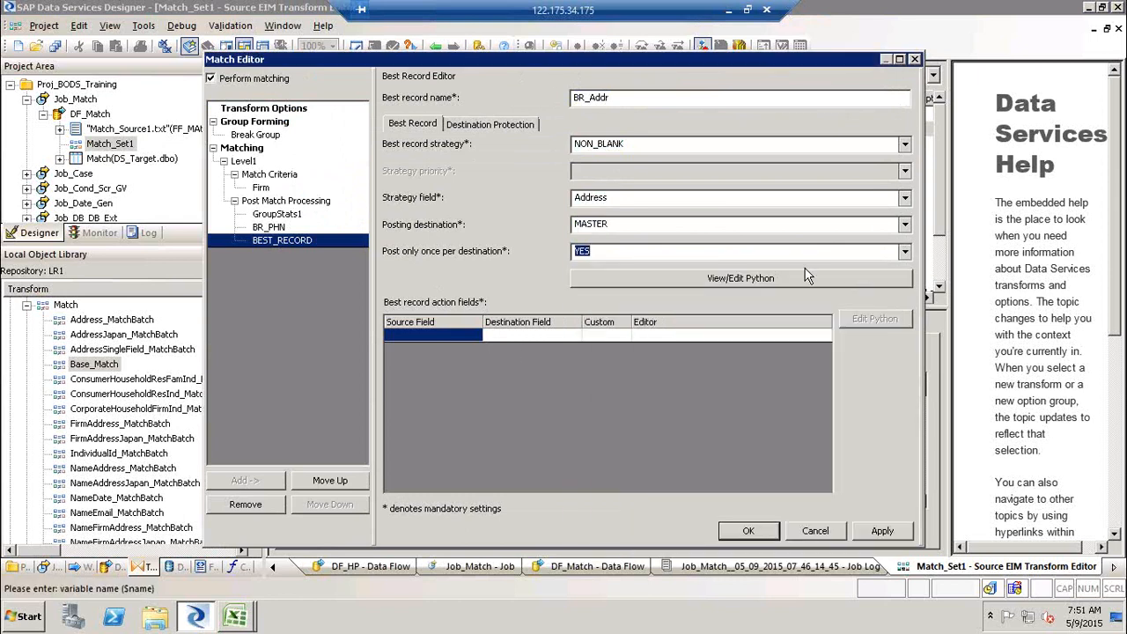
- Map source Address to destination Address as an action field, then apply and close the Match Editor
click(464, 336)
click(427, 372)
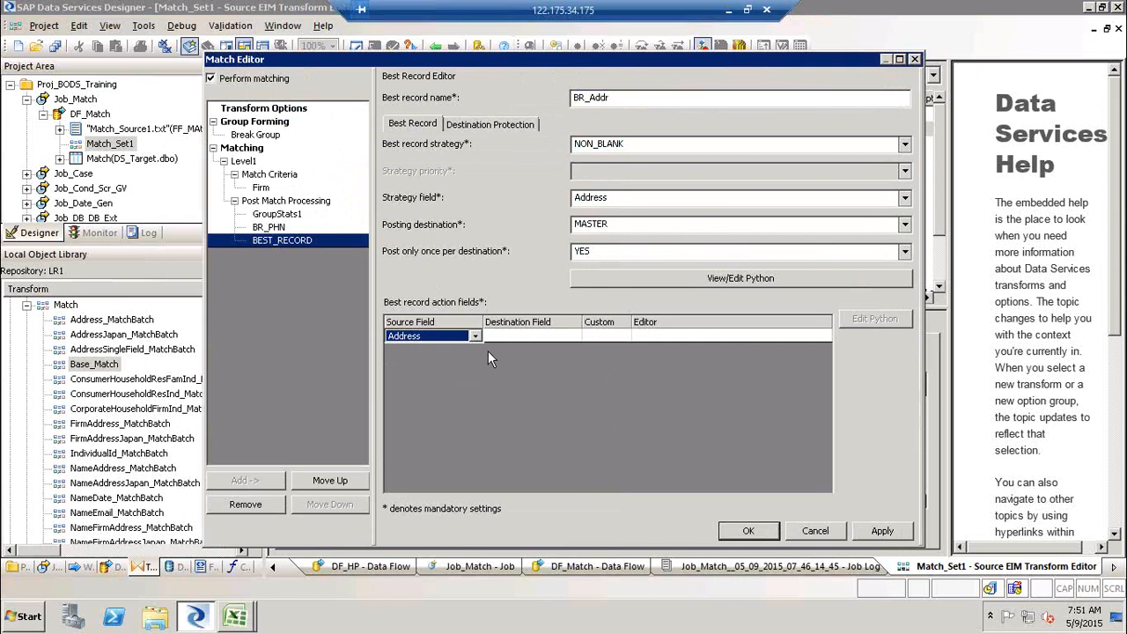
click(533, 338)
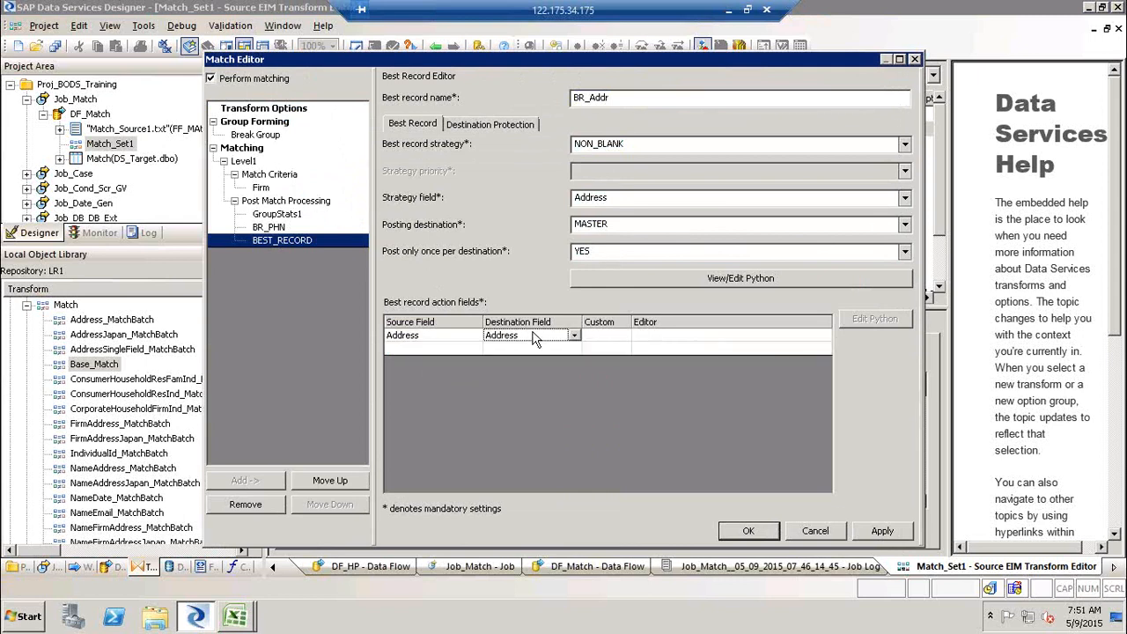
click(882, 531)
click(748, 531)
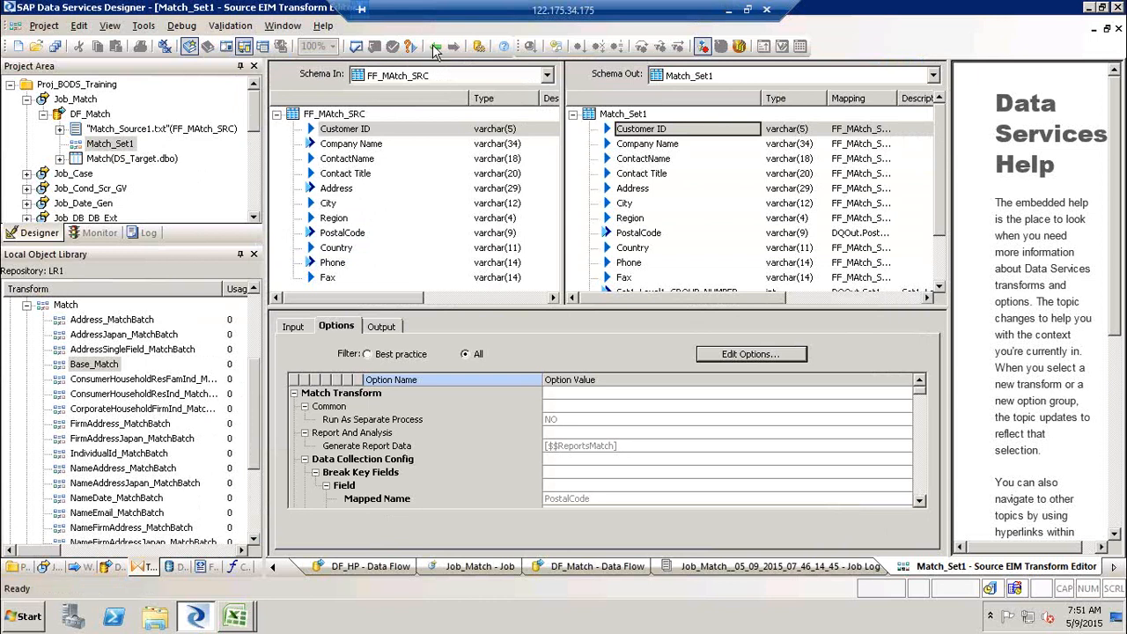
- Return to the data flow and execute Job_Match
click(435, 49)
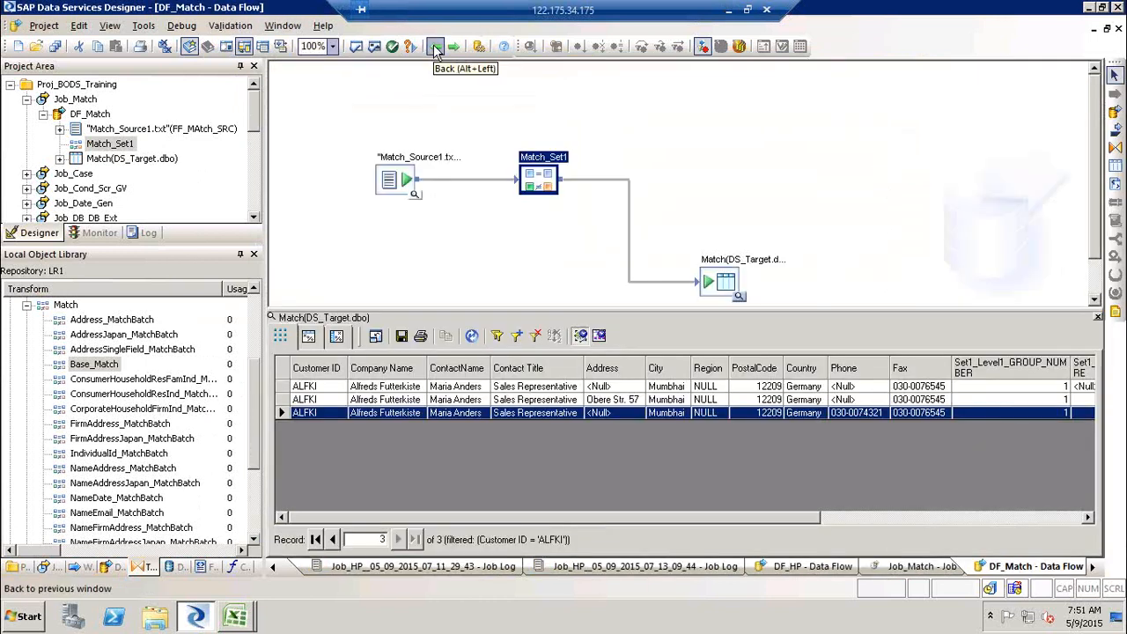
click(76, 99)
right_click(76, 100)
click(95, 105)
key(Return)
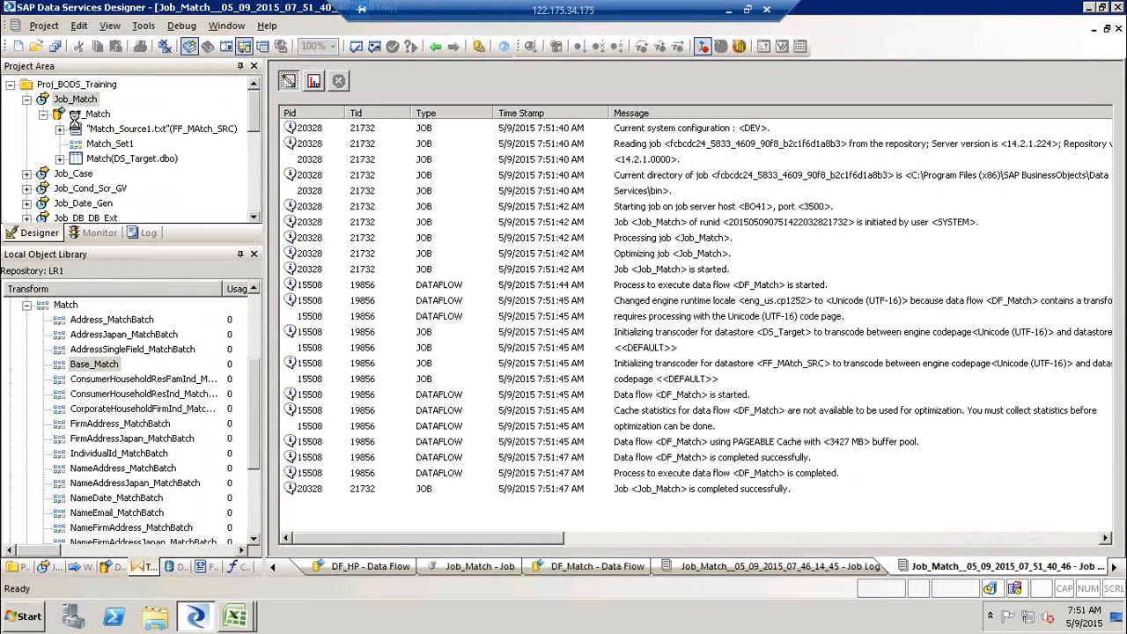
- Open DF_Match and refresh the target table's data view to inspect the matched records
click(89, 114)
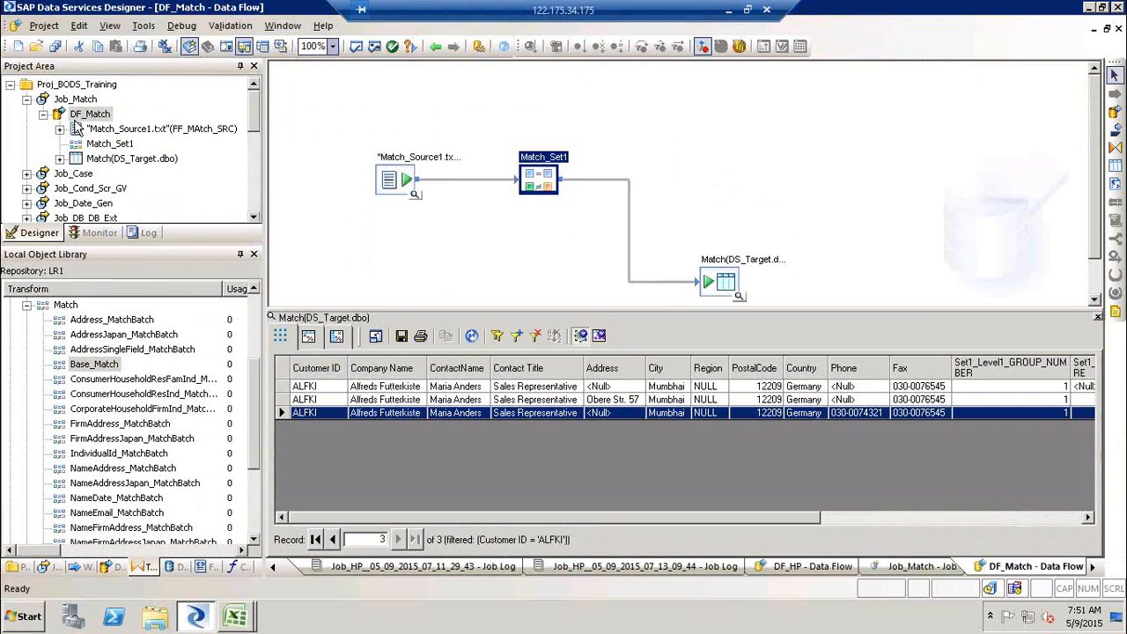
click(426, 270)
click(472, 338)
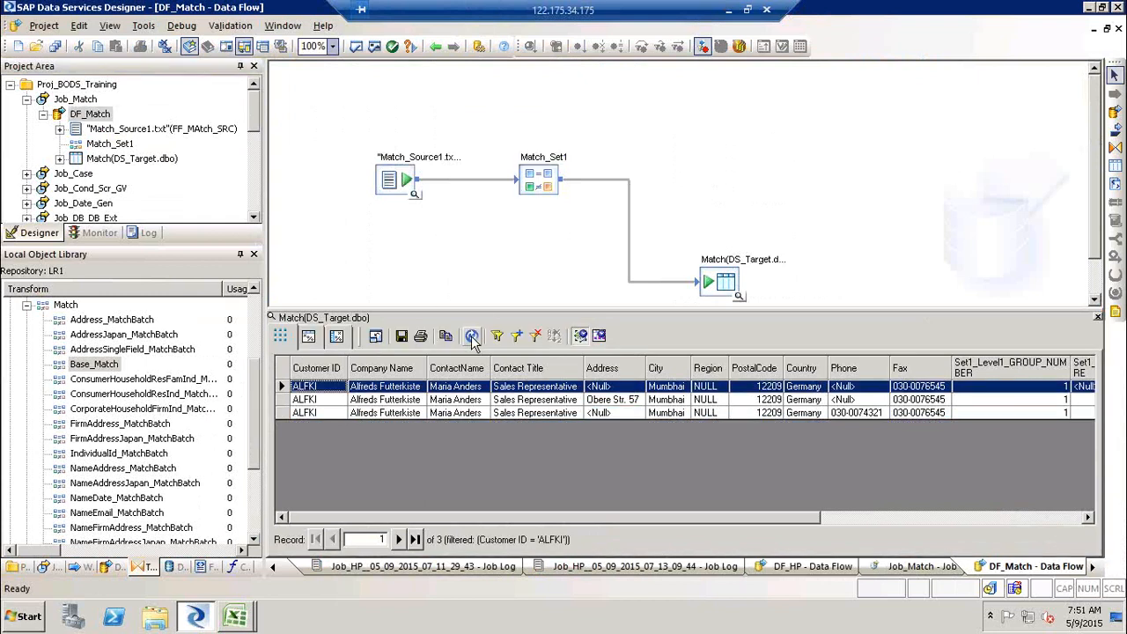
click(959, 518)
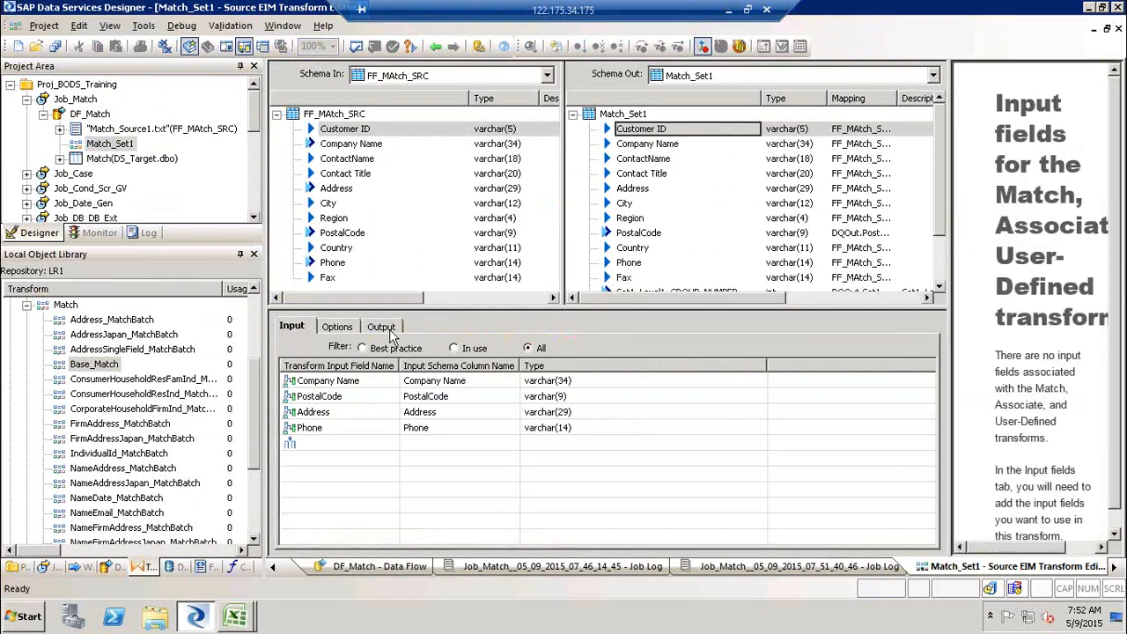
- Open the Match transform's Output tab and select the Phone output column
click(387, 330)
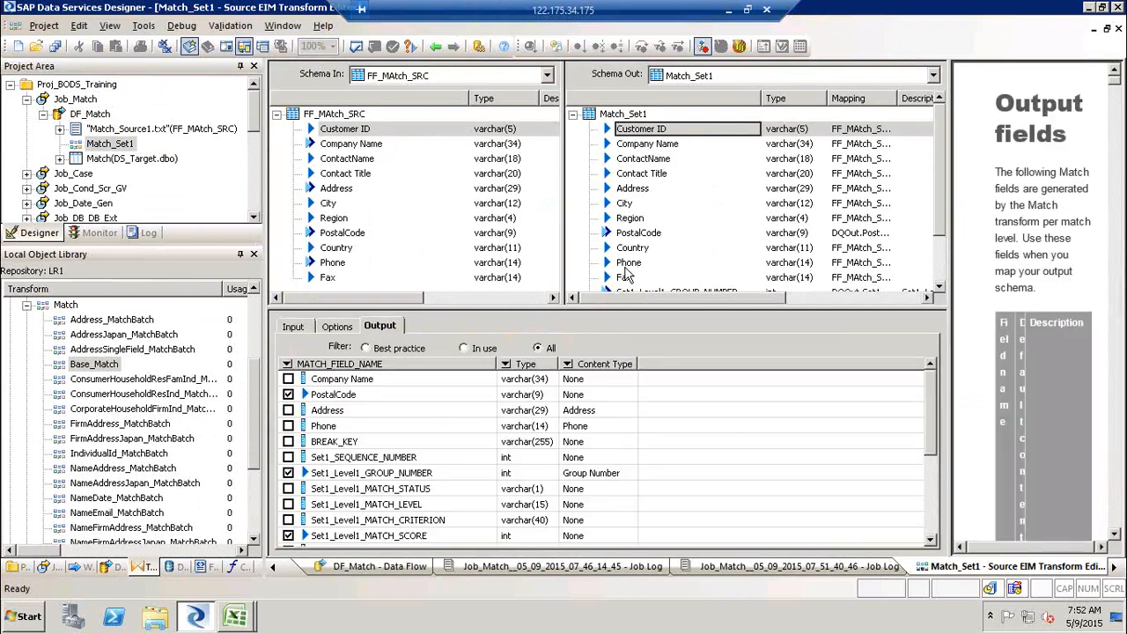
click(627, 263)
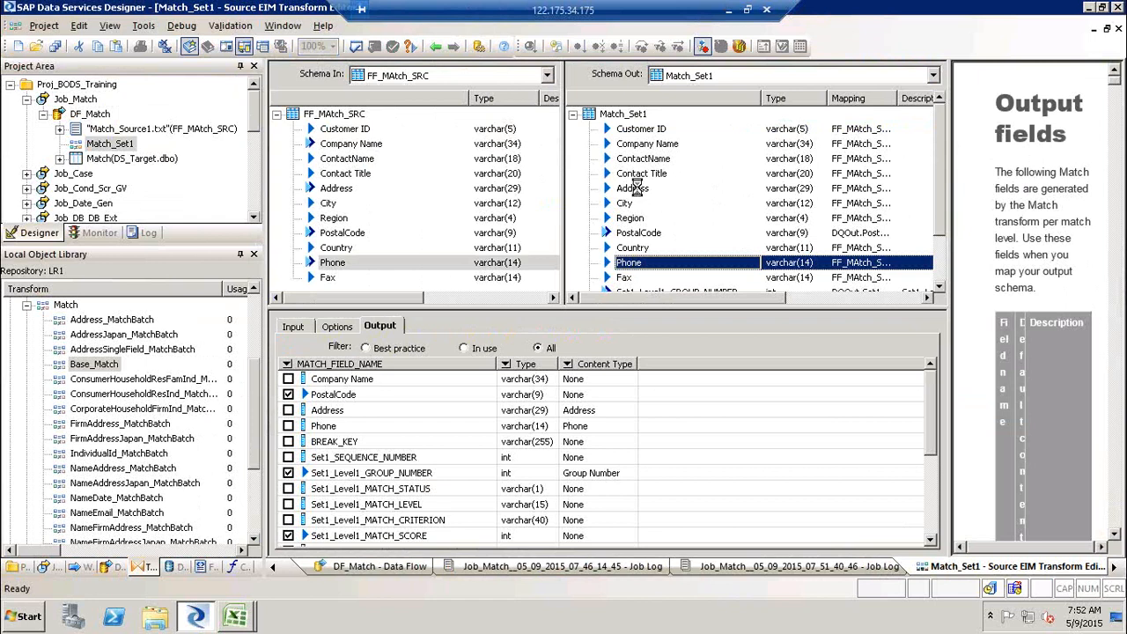
- Replace the source-mapped Address and Phone output columns with the Match transform's generated Address and Phone output fields
ctrl+click(636, 190)
right_click(639, 195)
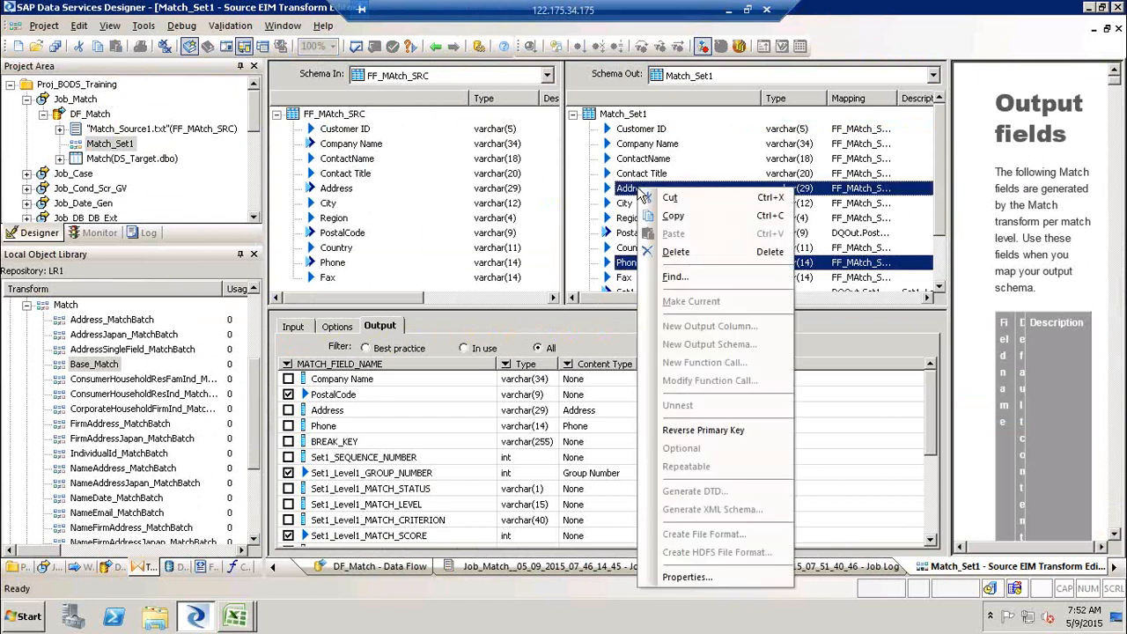
click(709, 253)
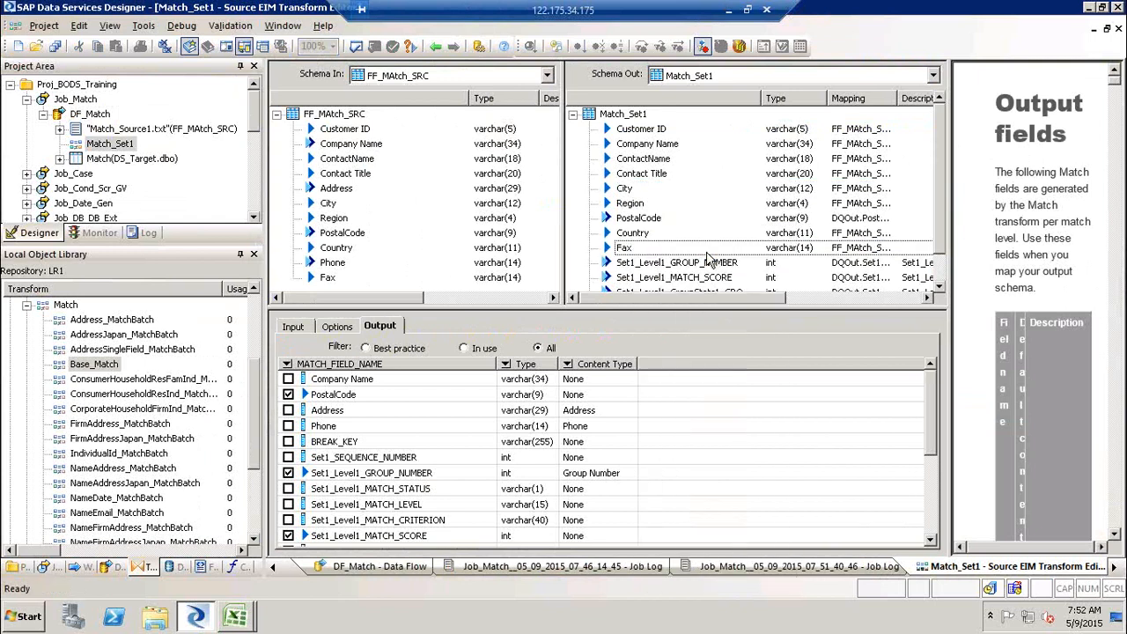
click(288, 410)
click(288, 426)
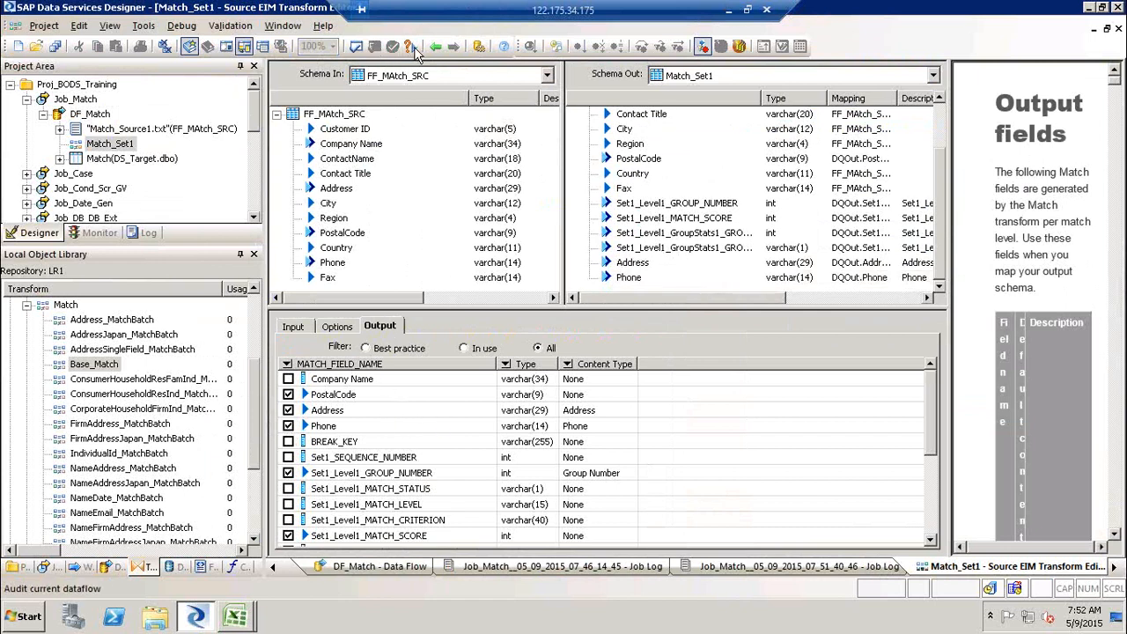
- Execute Job_Match, then open DF_Match and refresh the target table's data view
right_click(75, 99)
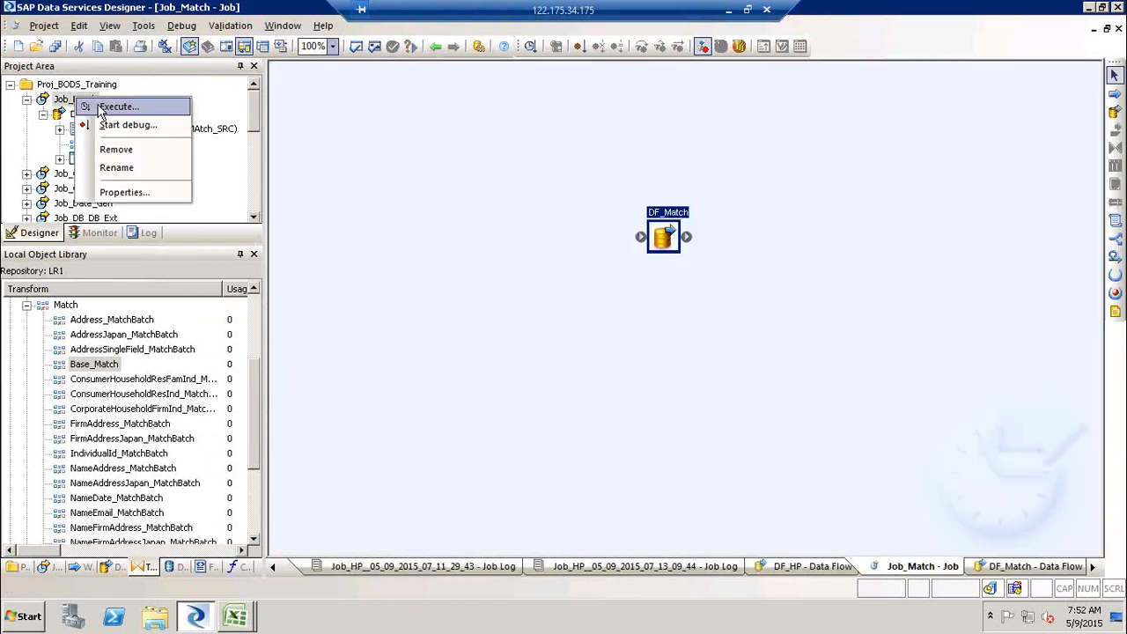
key(Escape)
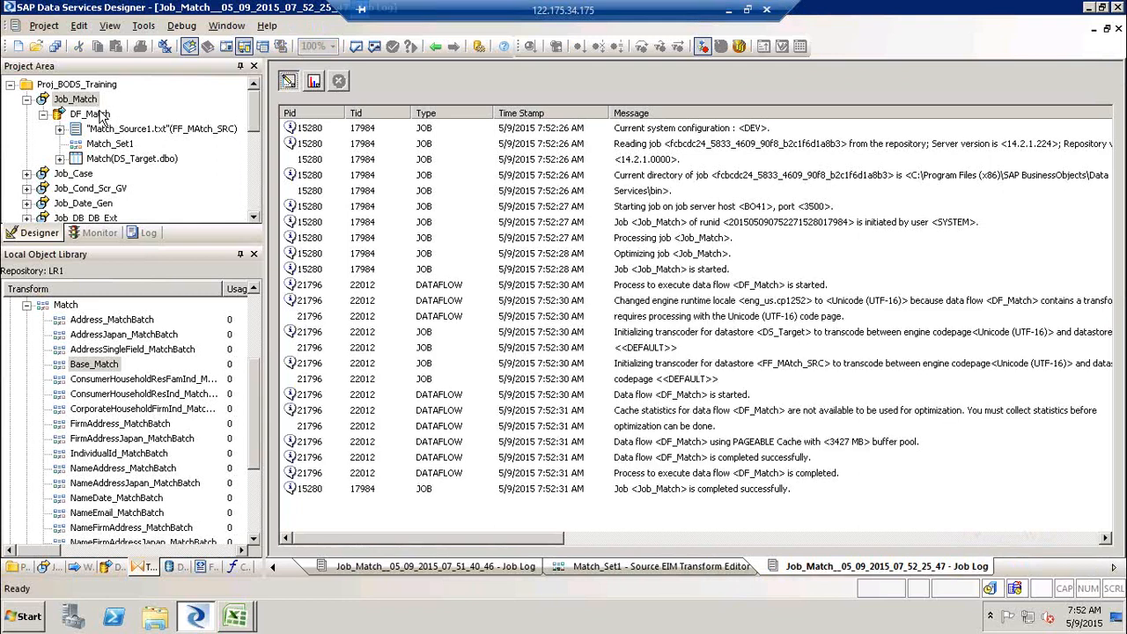
double_click(101, 114)
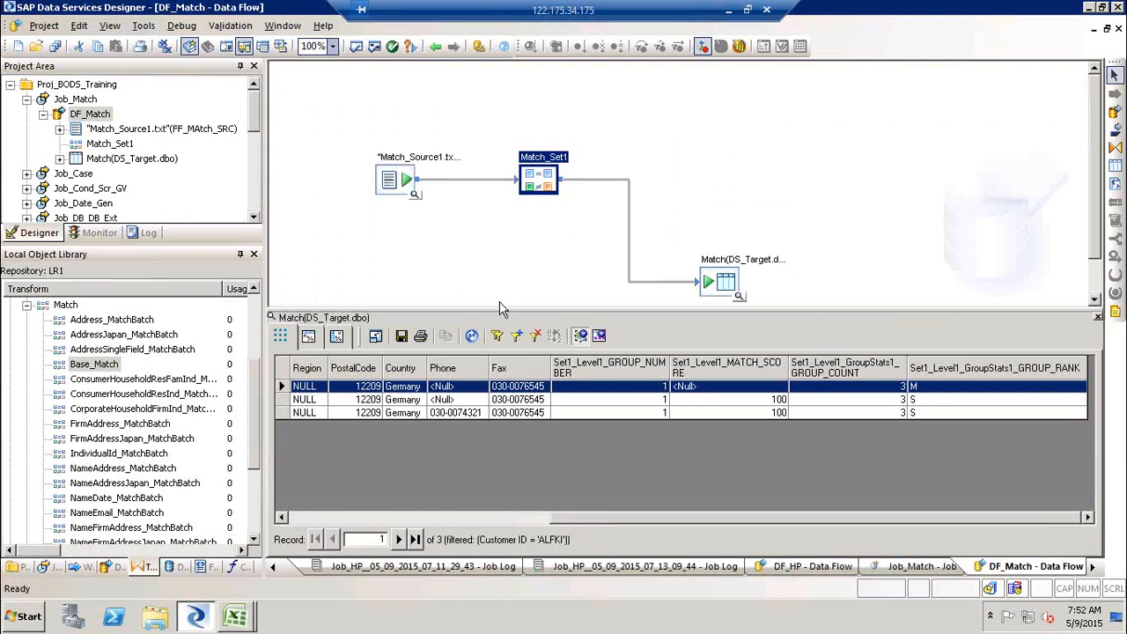
click(471, 336)
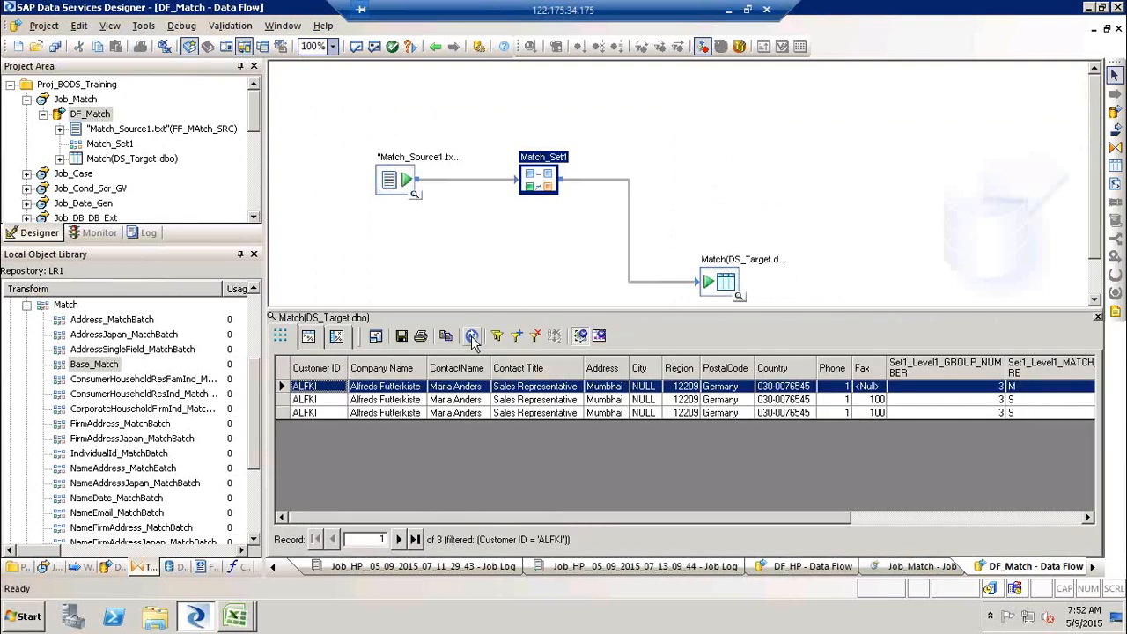
- Review the Match transform's Input and Output tabs and scroll through the target table's data columns
double_click(557, 164)
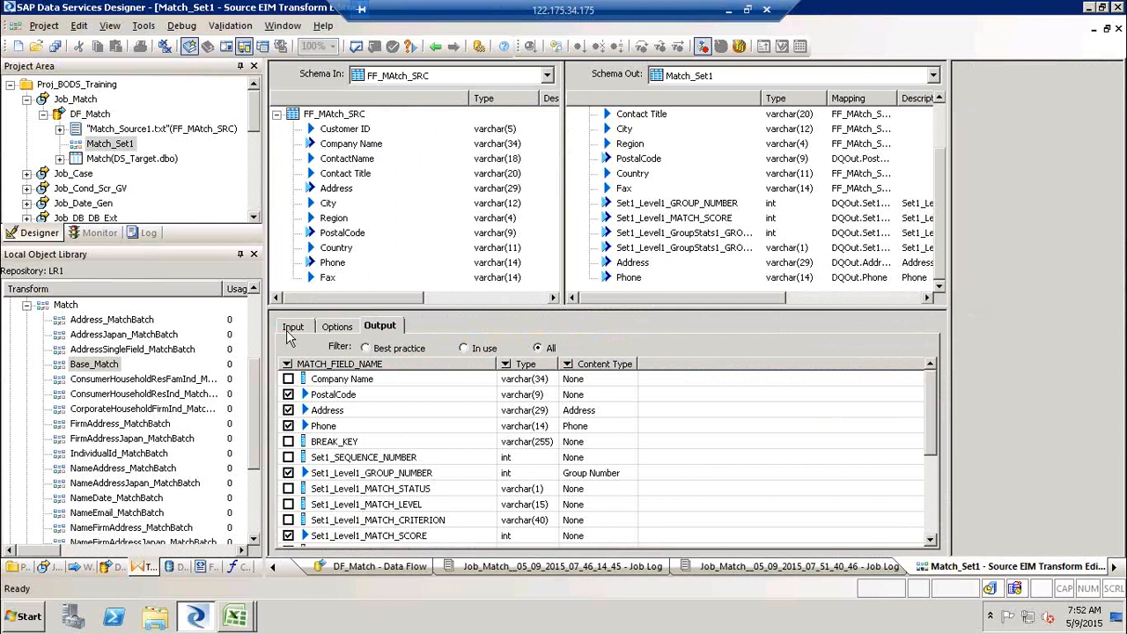
click(290, 329)
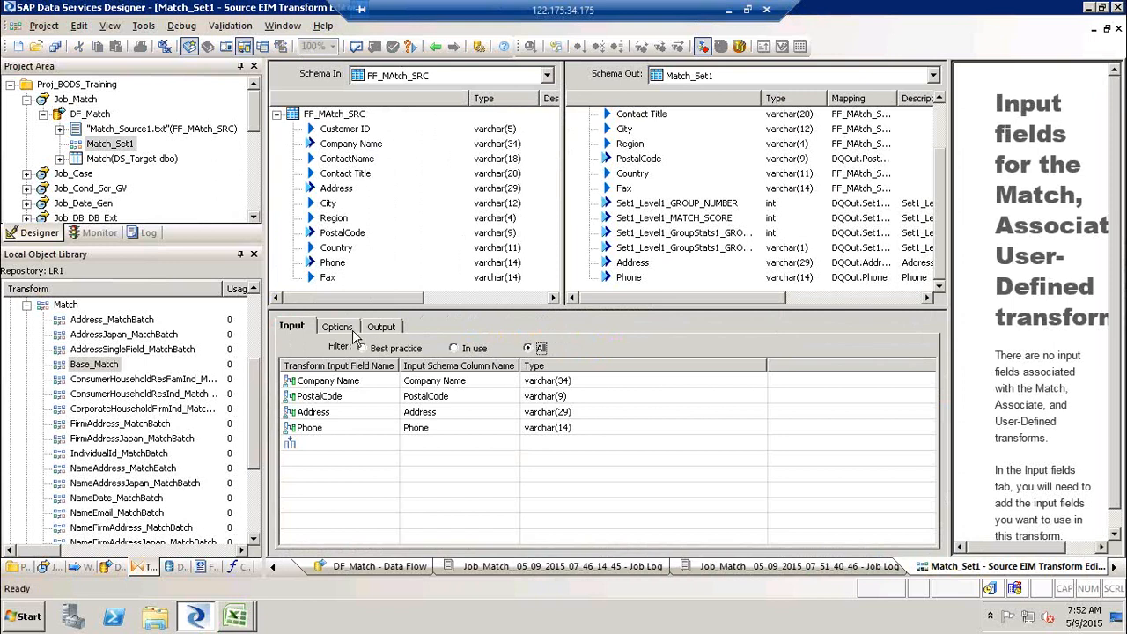
click(386, 327)
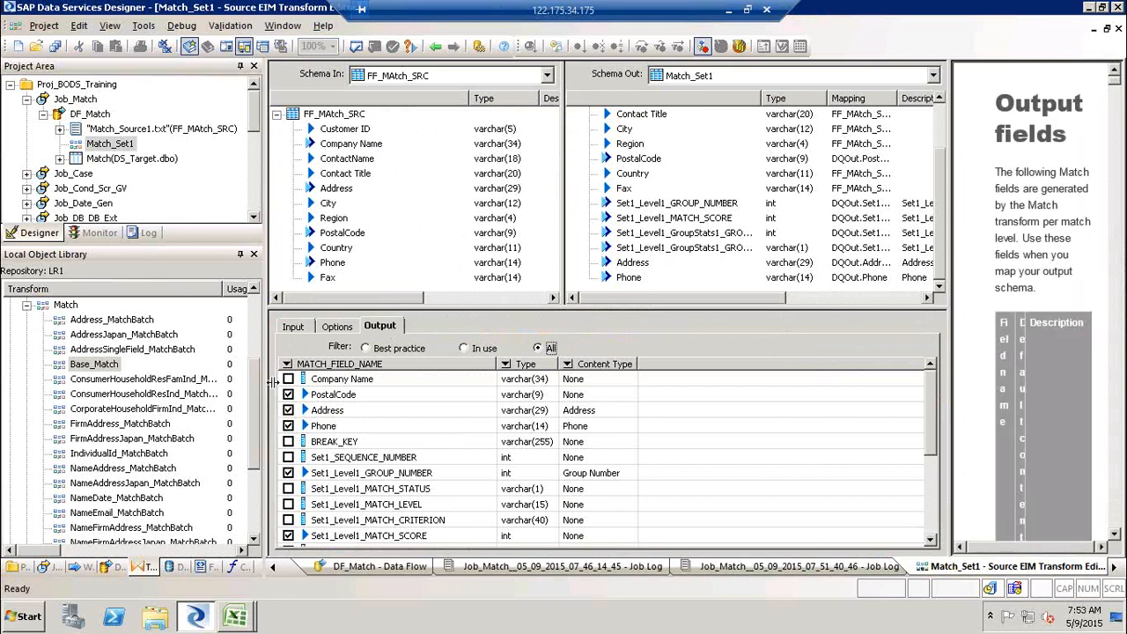
click(435, 48)
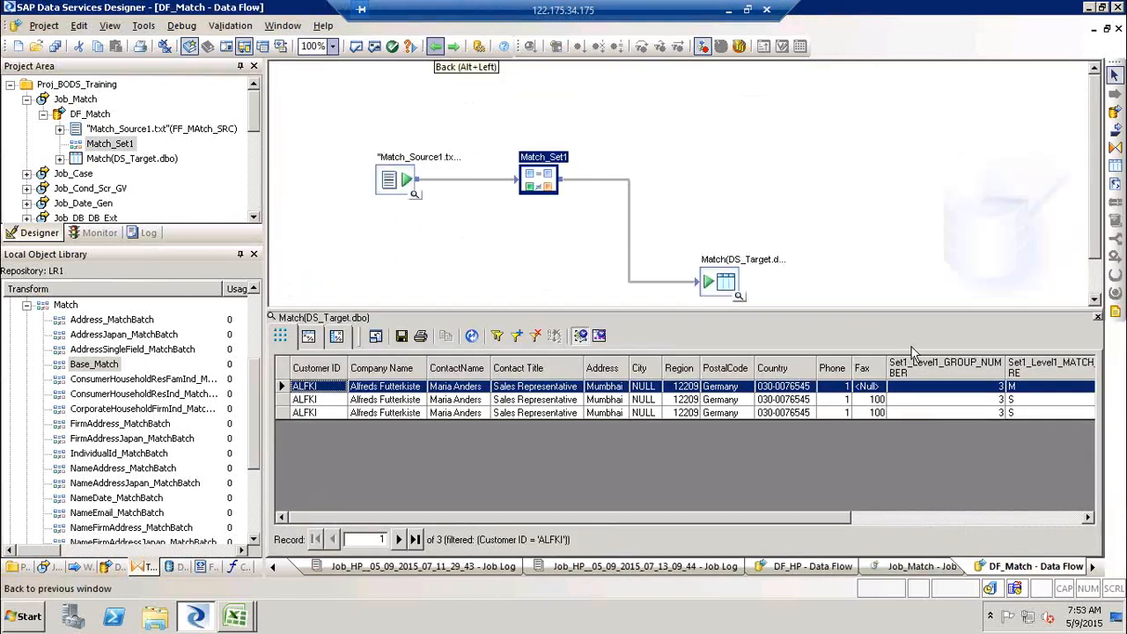
click(1062, 519)
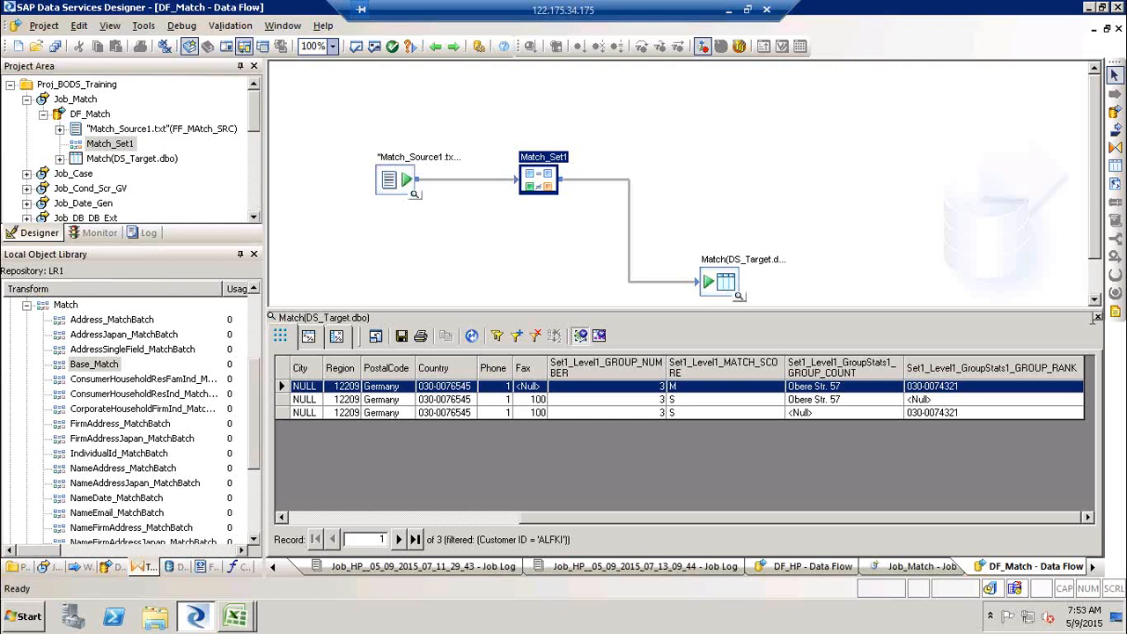
- Replace the direct link from Match_Set1 to the target table with a Query transform connected between them
click(1097, 318)
click(629, 220)
key(Delete)
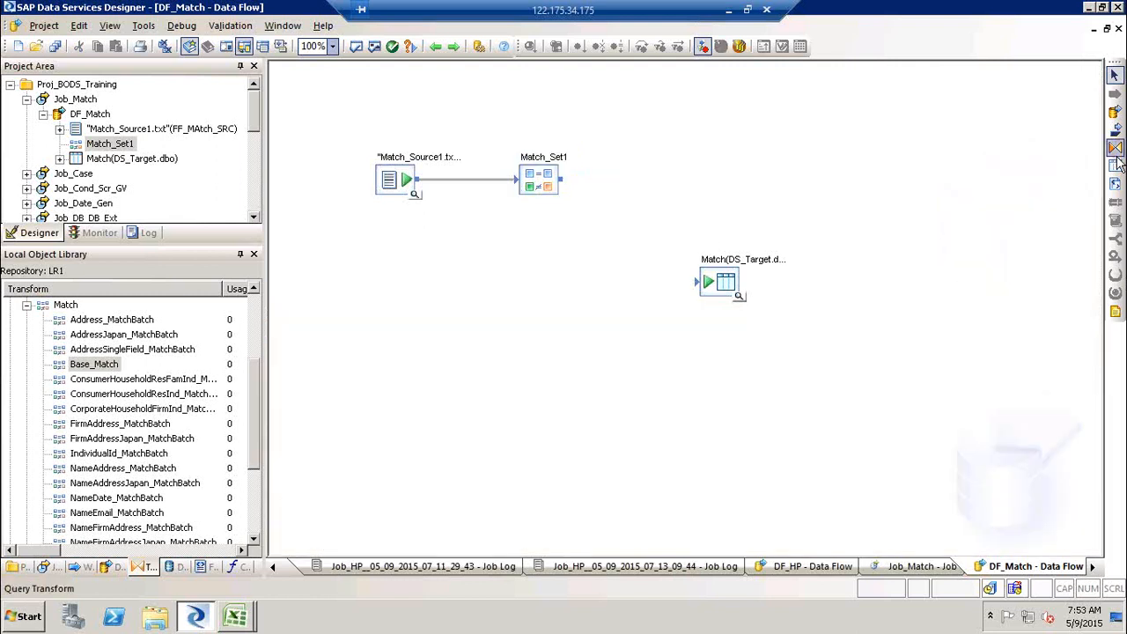
click(1114, 147)
click(596, 204)
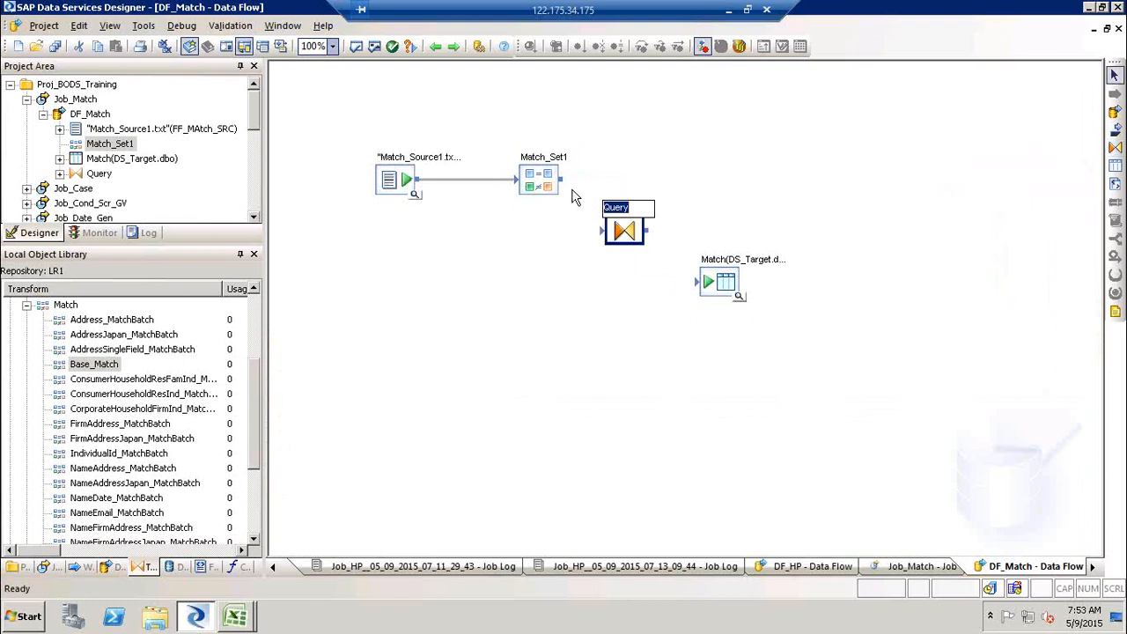
mouse_move(561, 179)
mouse_down()
mouse_move(602, 231)
mouse_move(653, 237)
mouse_move(705, 290)
mouse_move(700, 283)
mouse_up()
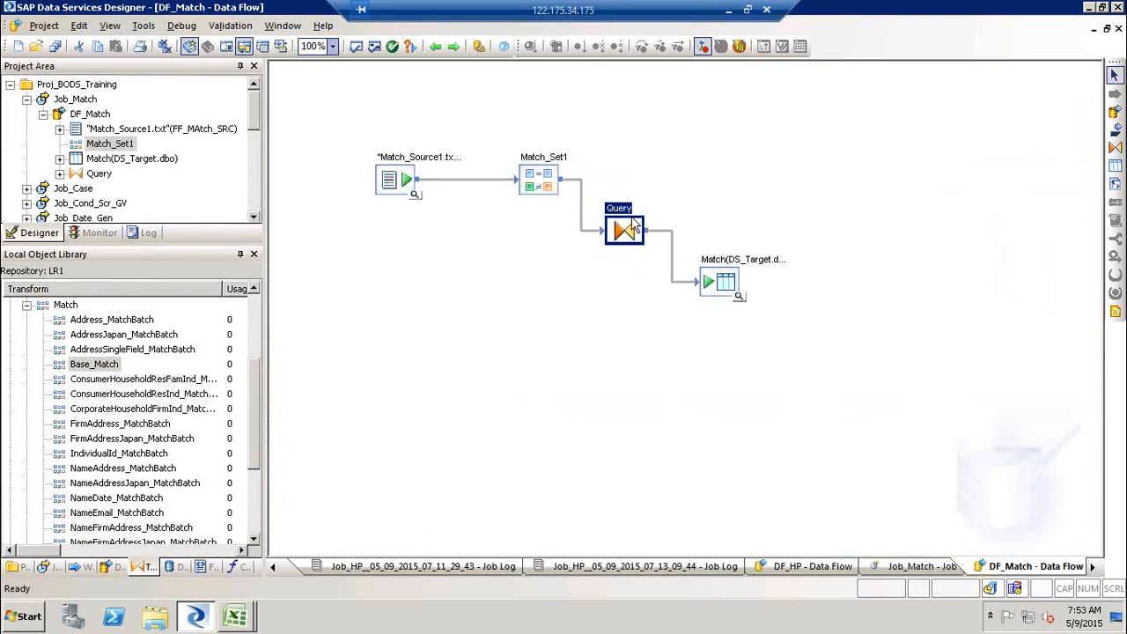
- Open the target table's data view and scroll through its columns
click(742, 298)
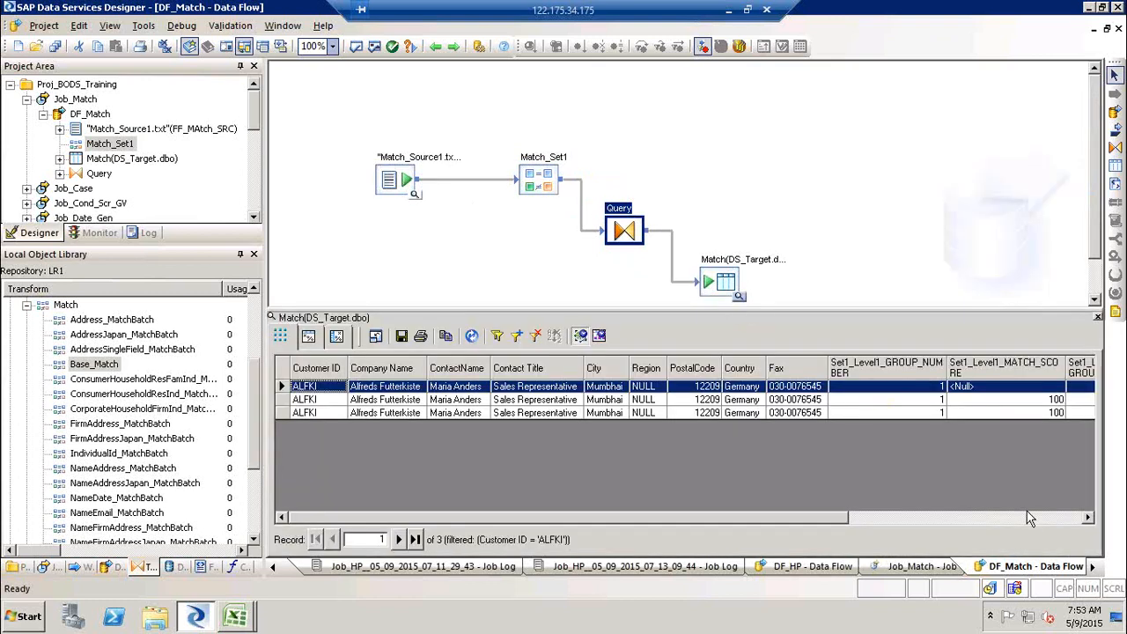
click(1034, 521)
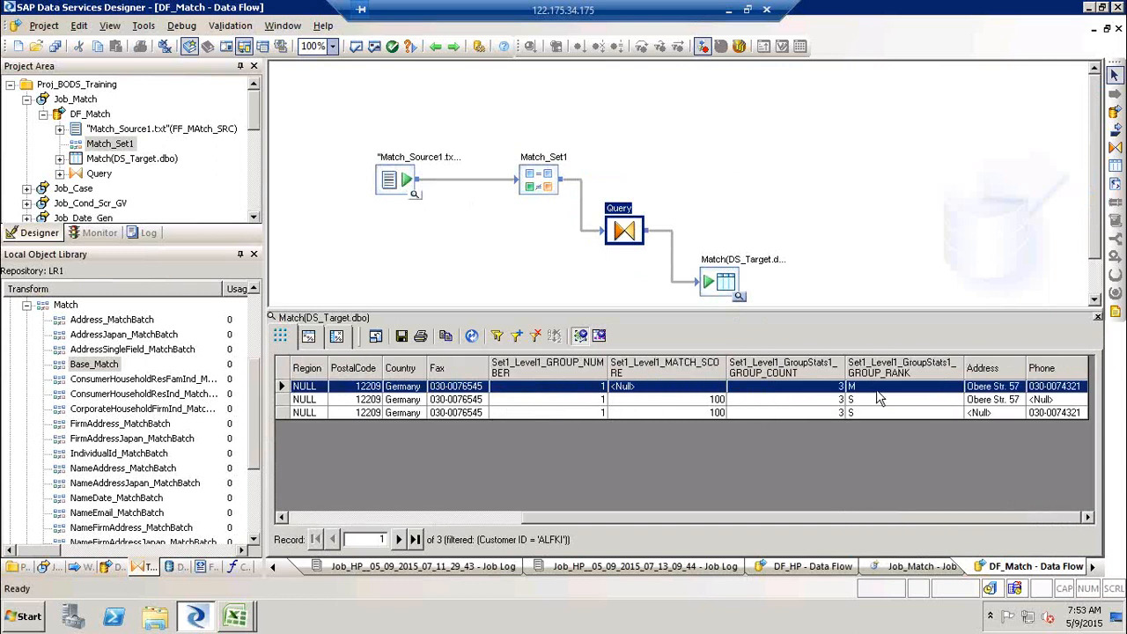
click(1097, 317)
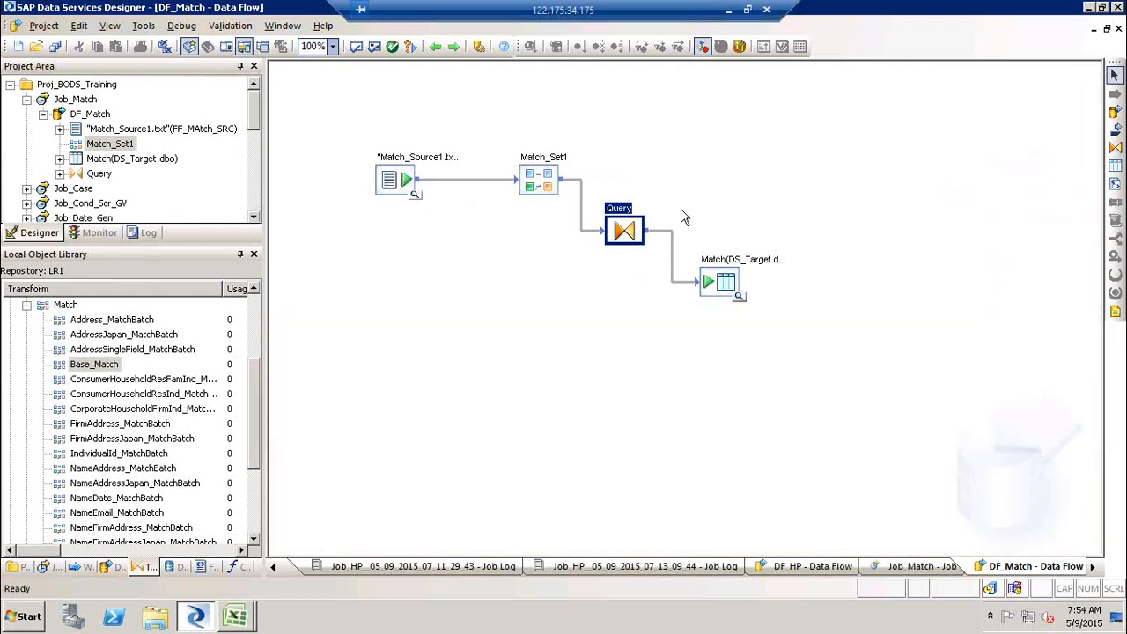
- In the Query's WHERE clause, filter on Match_Set1.Set1_Level1_GroupStats1_GROUP_RANK = 'M'
double_click(627, 220)
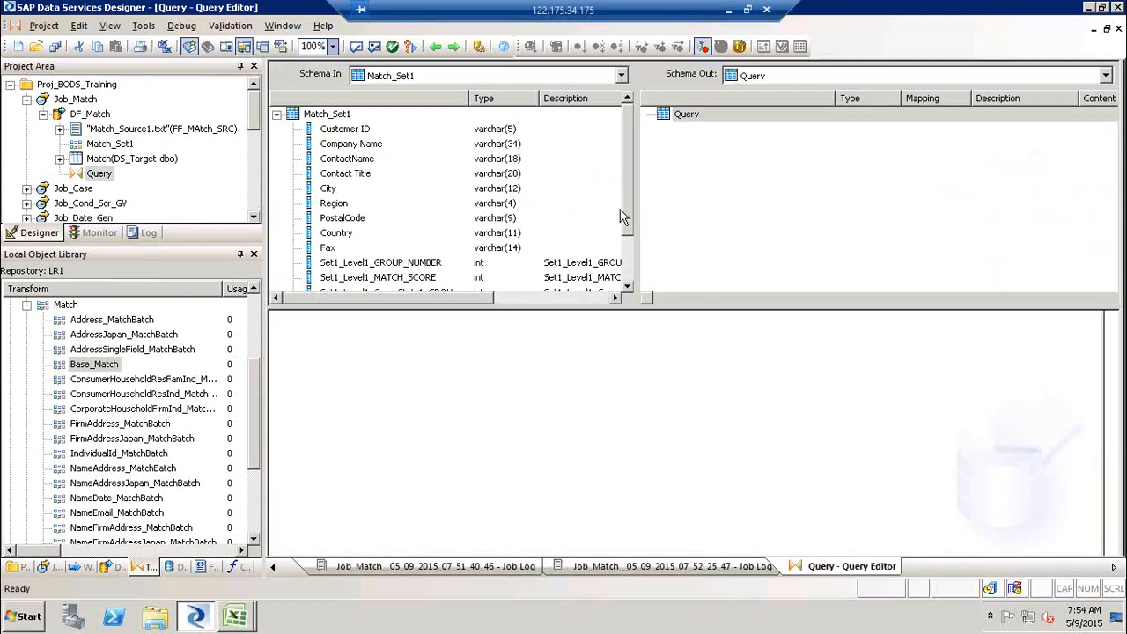
click(420, 323)
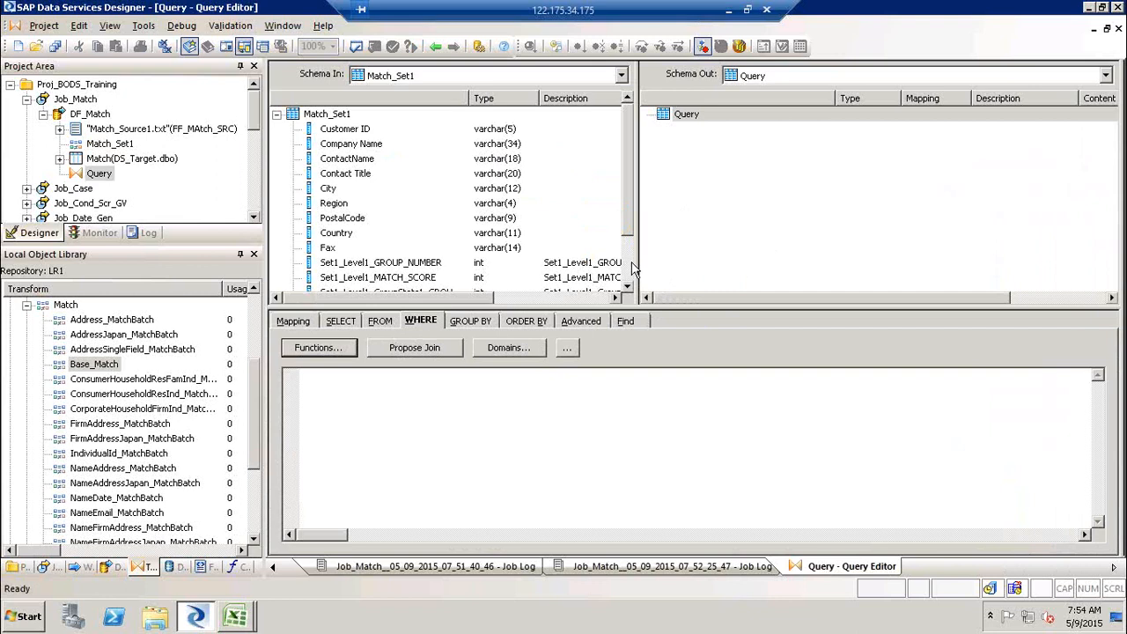
scroll(631, 268, down, 1)
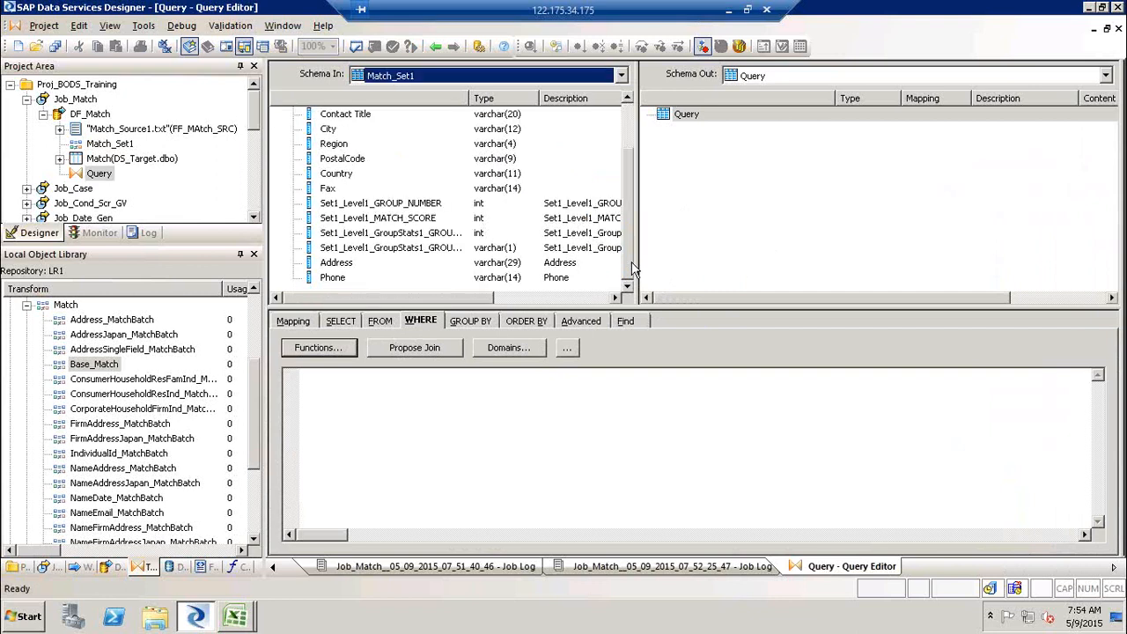
double_click(468, 98)
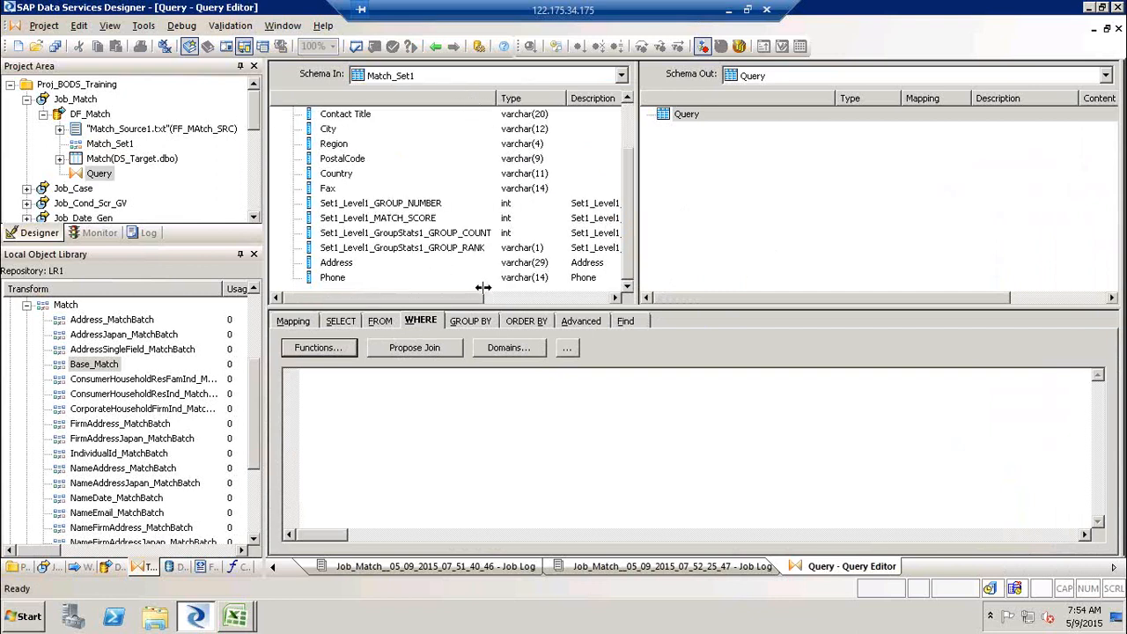
click(409, 250)
drag(461, 260, 428, 420)
text(= )
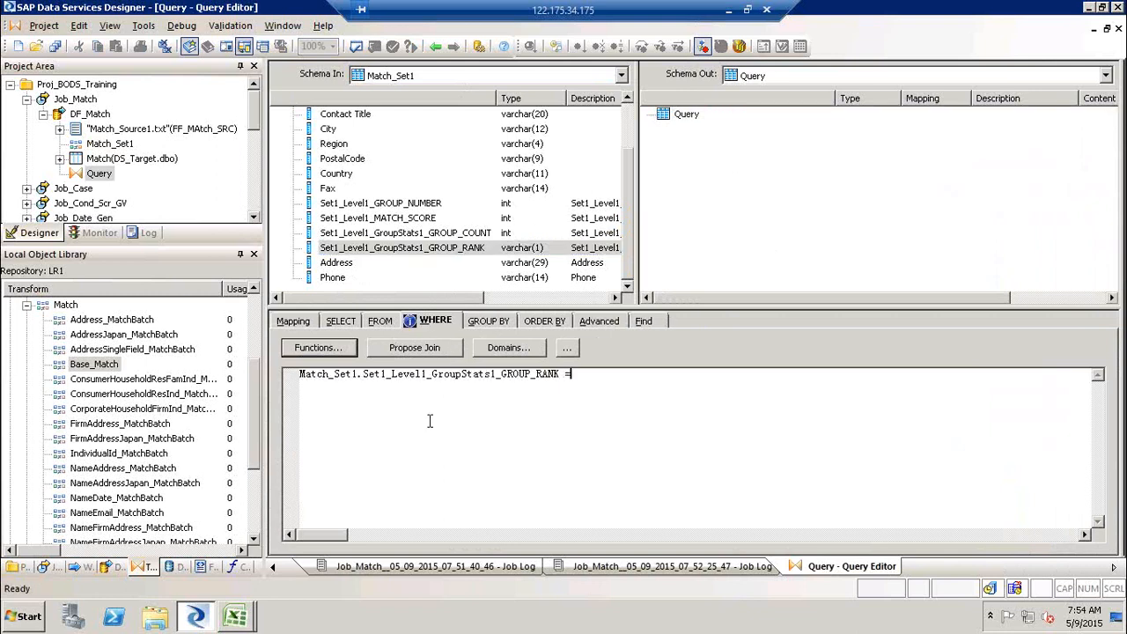
text('M')
- Map the input columns Customer ID through Fax to the Query output schema
click(628, 126)
click(346, 133)
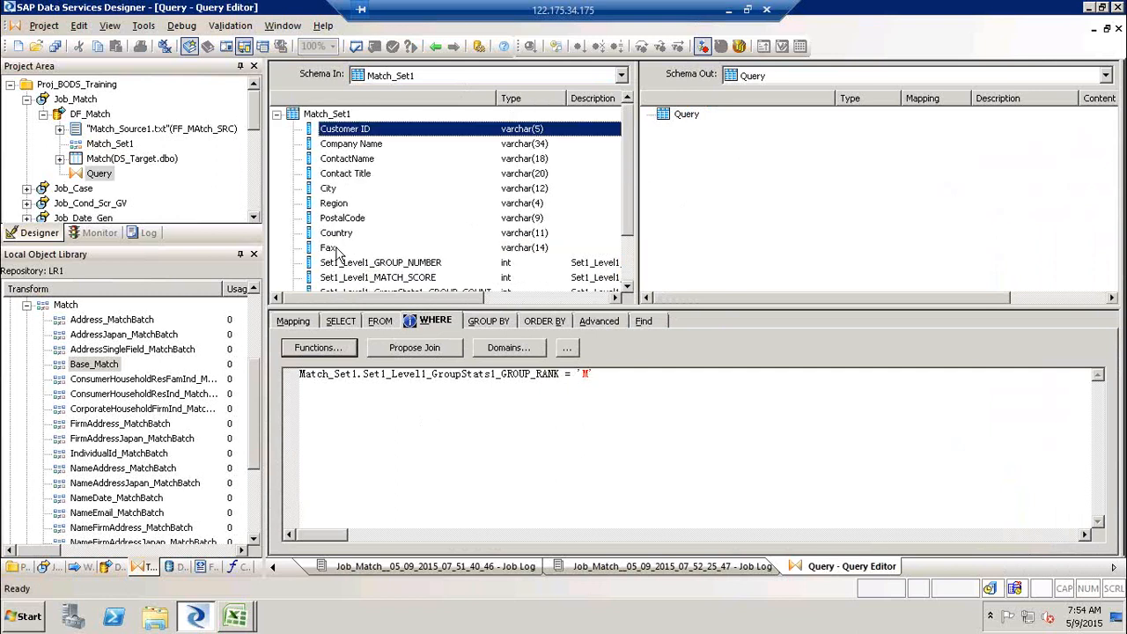
shift+click(340, 249)
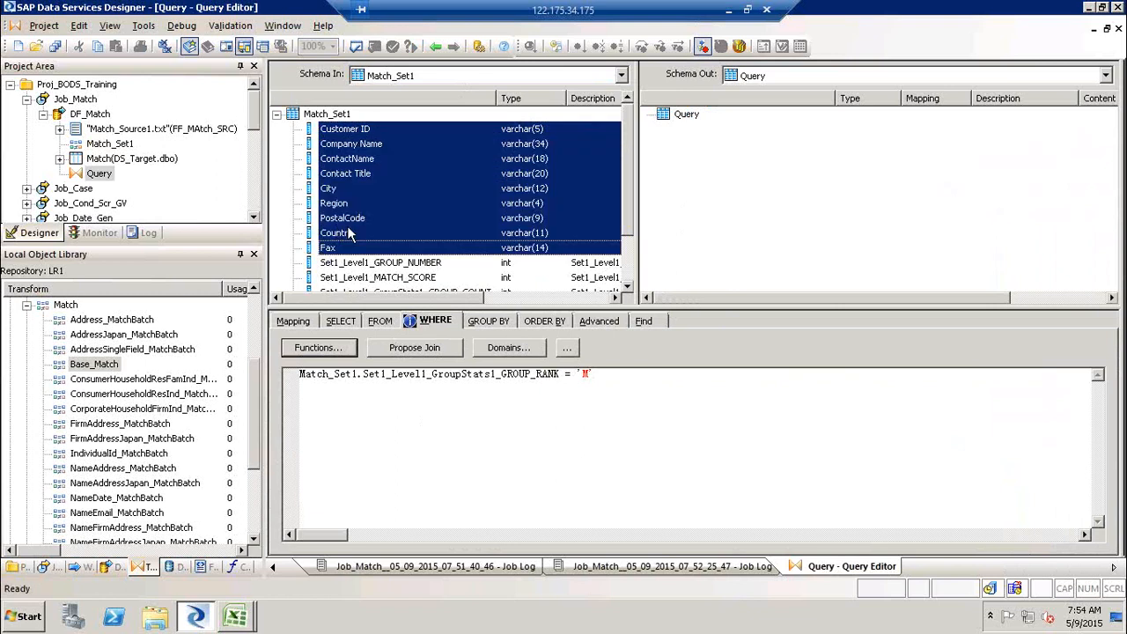
right_click(337, 227)
click(393, 387)
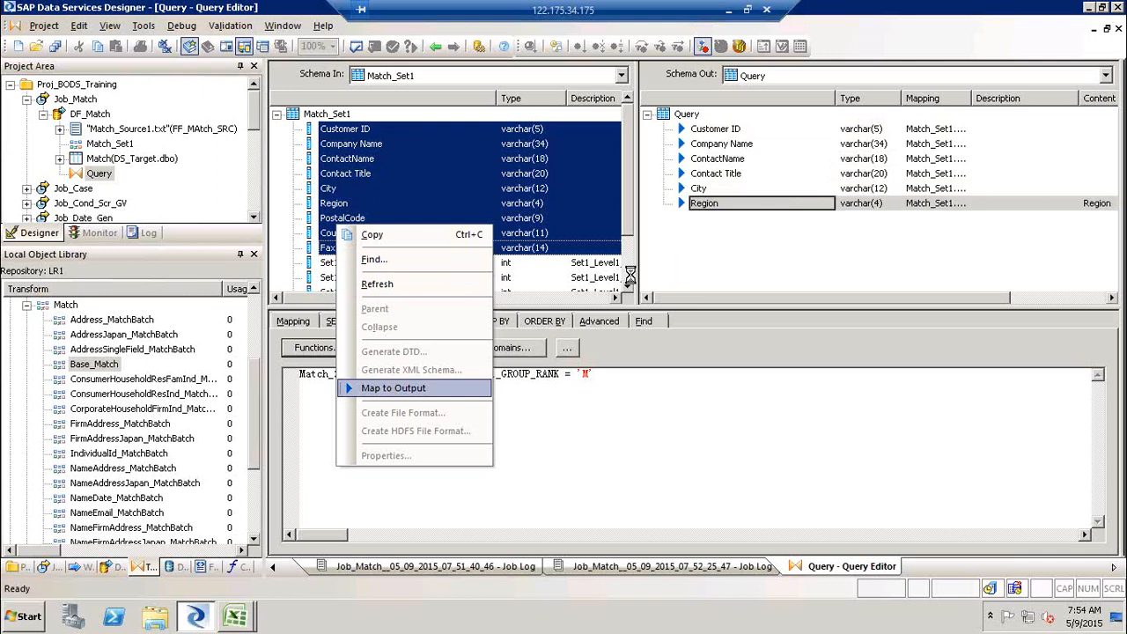
- Map the Address and Phone input columns to the Query output schema
scroll(631, 280, down, 2)
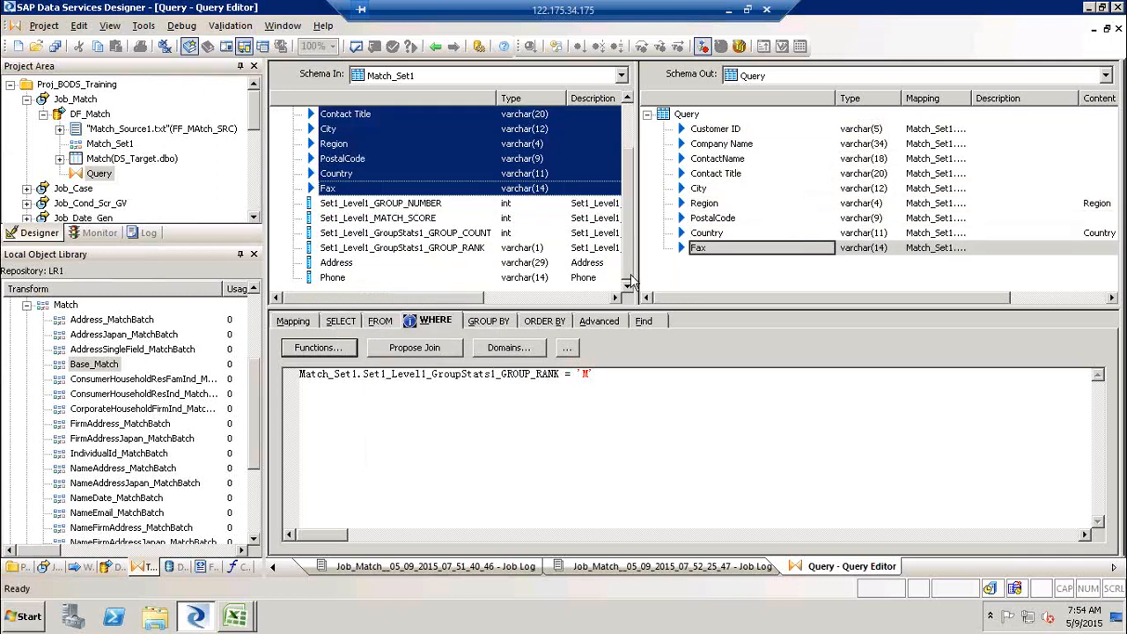
click(338, 264)
shift+click(338, 280)
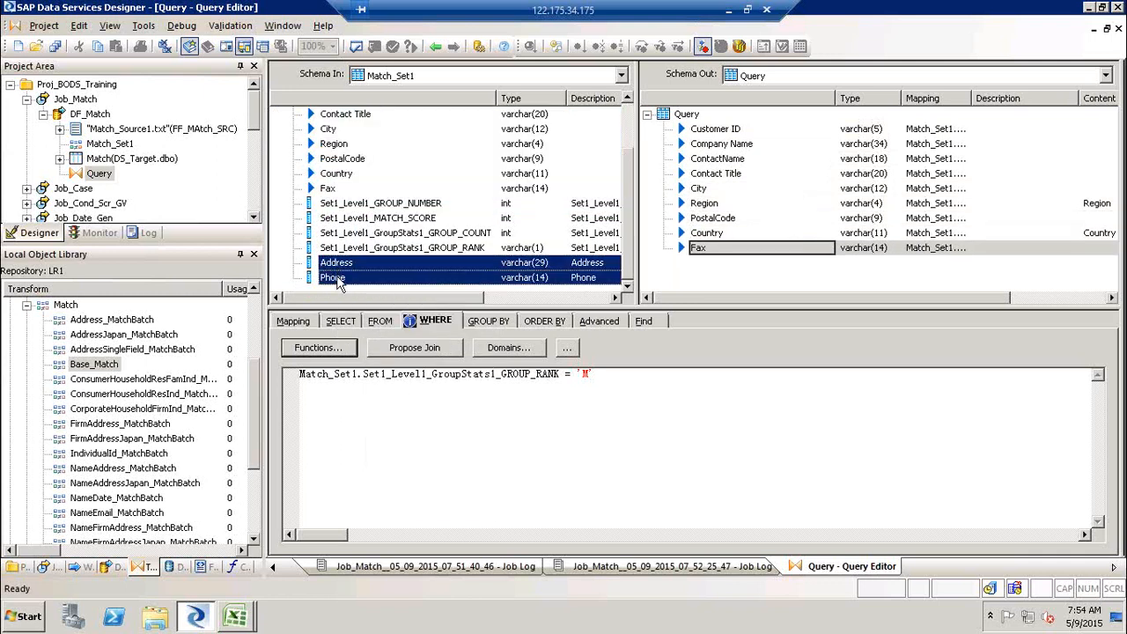
right_click(338, 280)
click(417, 441)
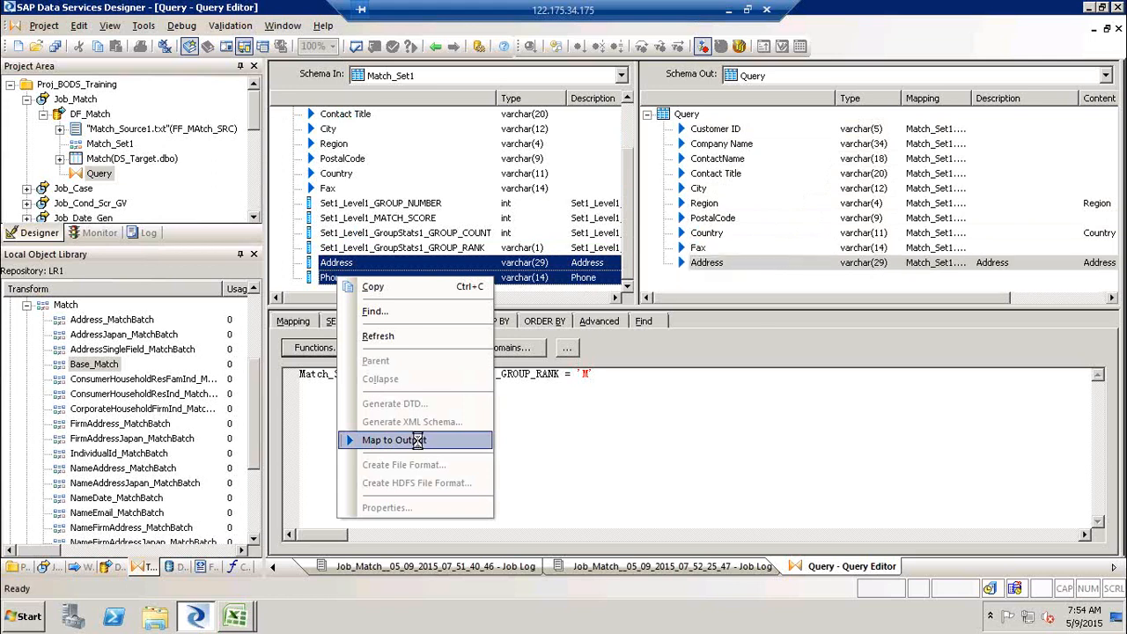
- Return to the data flow and execute Job_Match
click(435, 47)
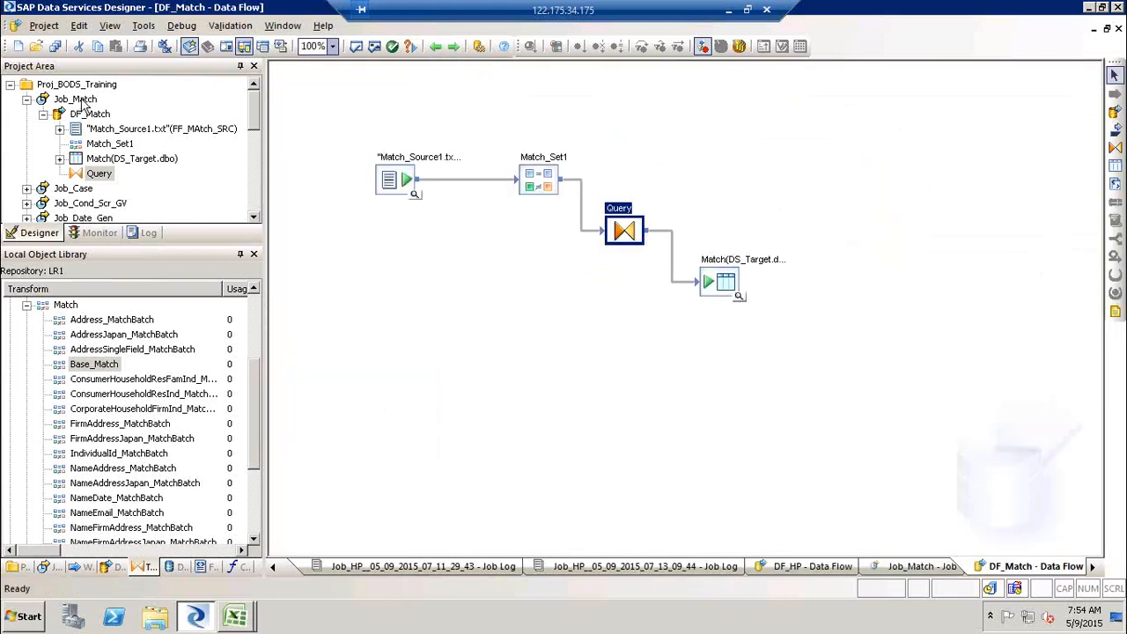
click(79, 98)
right_click(80, 98)
click(117, 111)
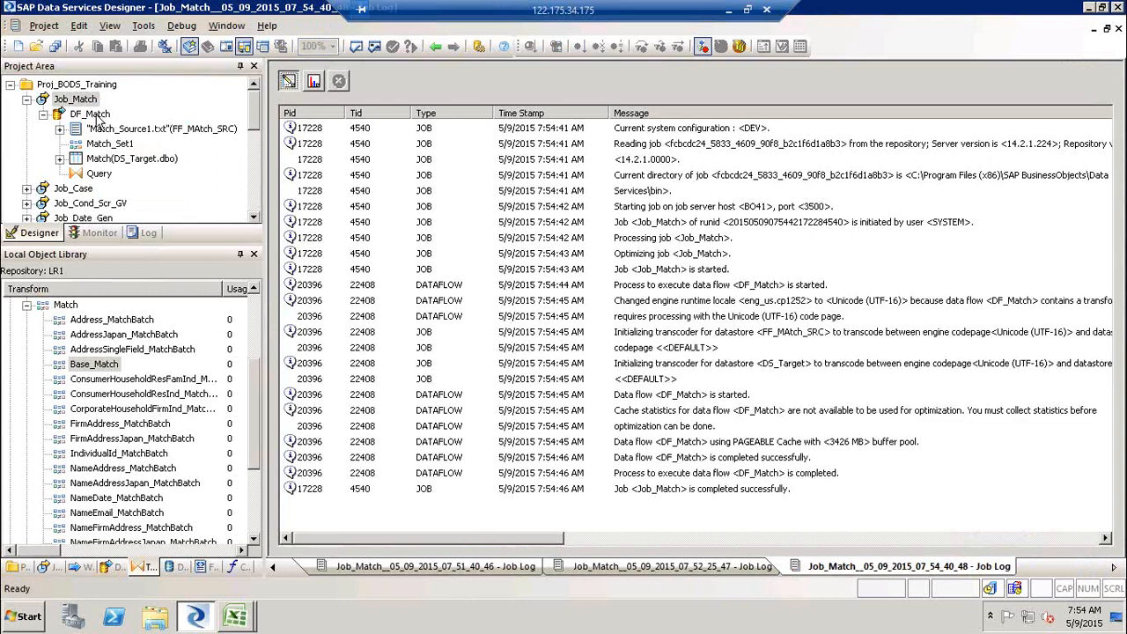
- Open DF_Match and view the target table's data to inspect the consolidated master record
double_click(98, 115)
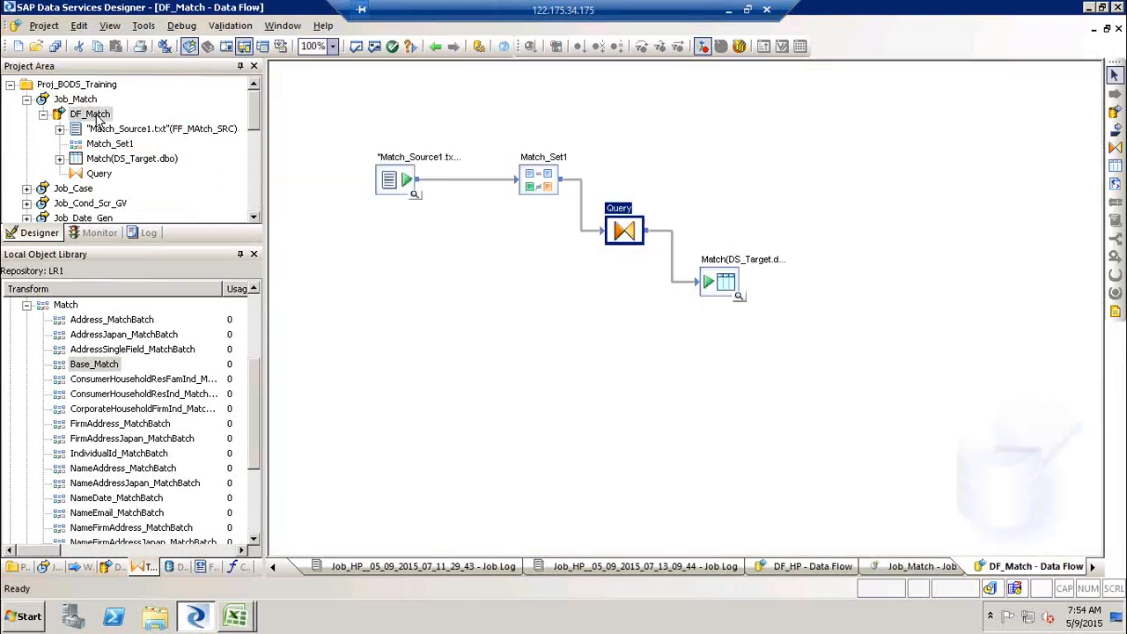
click(739, 296)
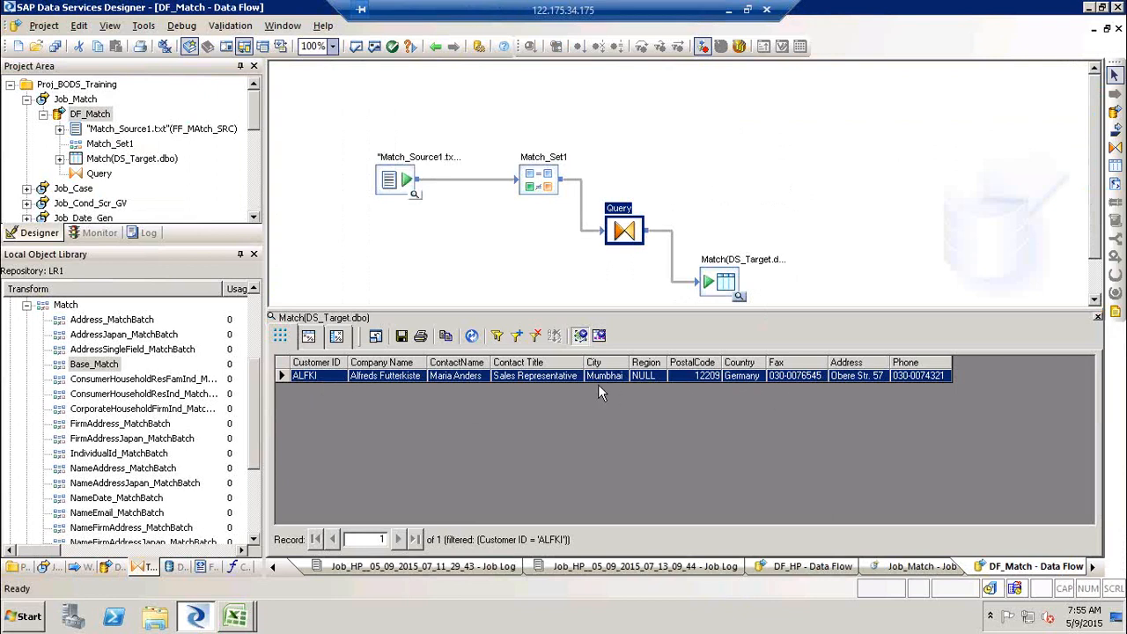
click(926, 378)
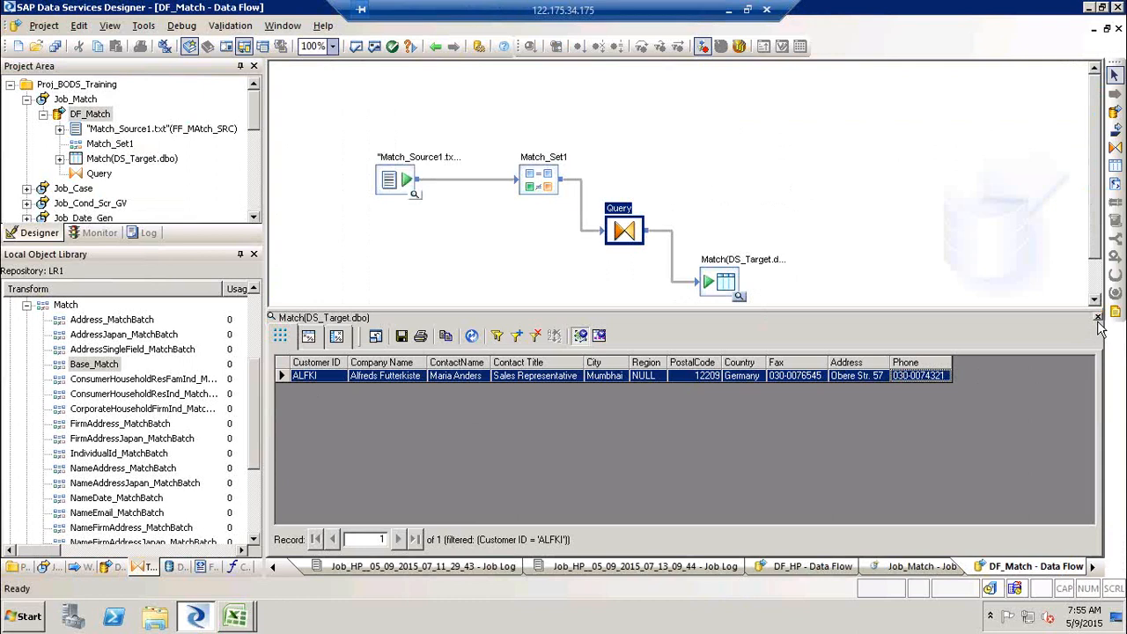
click(1097, 318)
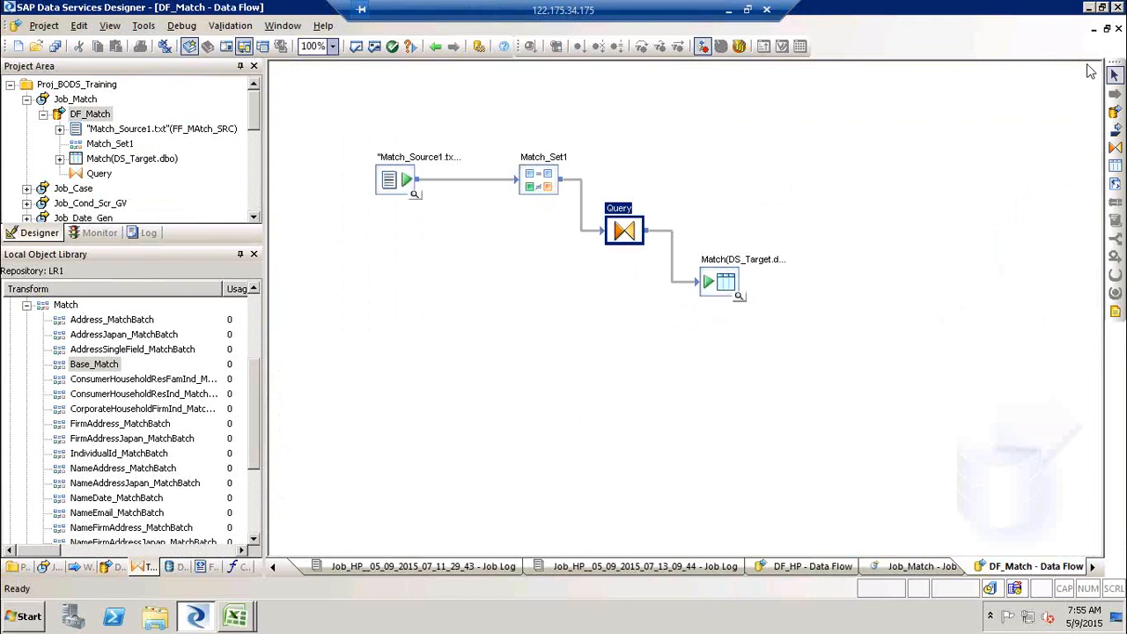
- Reposition the source file object in the DF_Match data flow and collapse the transform tree in the object library
click(493, 327)
drag(391, 181, 430, 133)
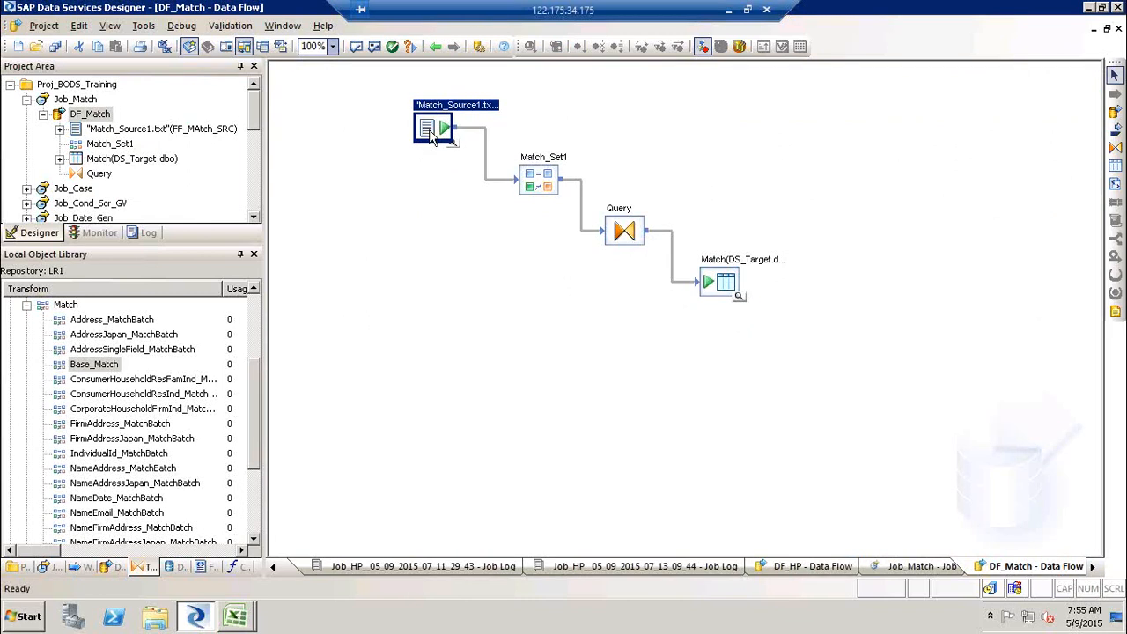
click(25, 305)
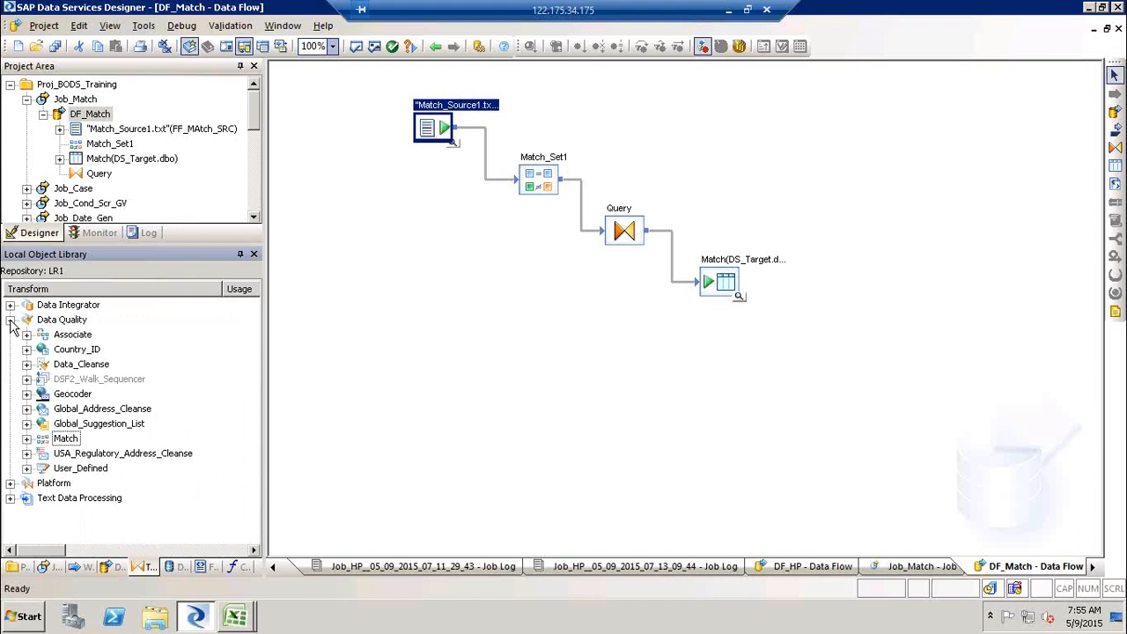
click(9, 320)
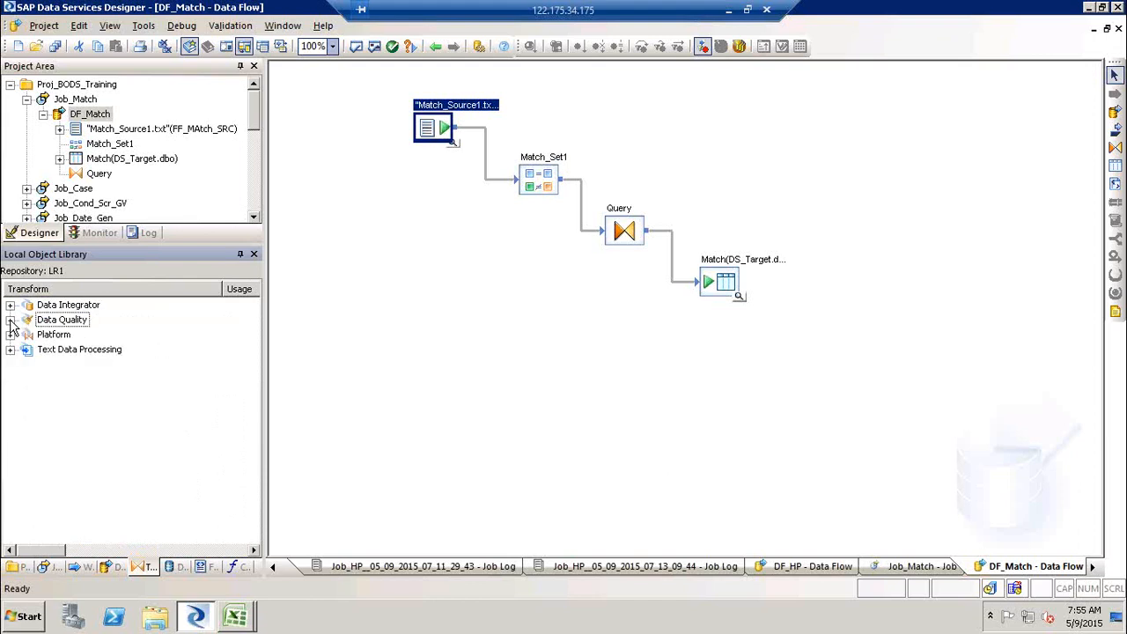
click(350, 99)
drag(360, 88, 870, 340)
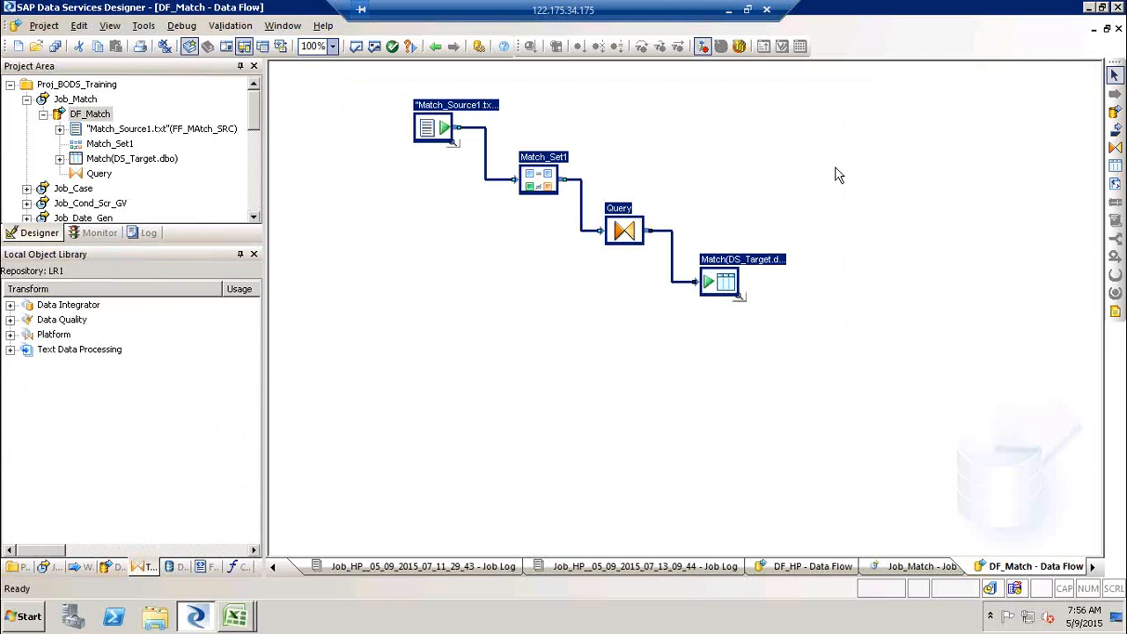
- Switch to Excel and open the recent workbook SAP-BODS -Training Schedule Plan
click(726, 12)
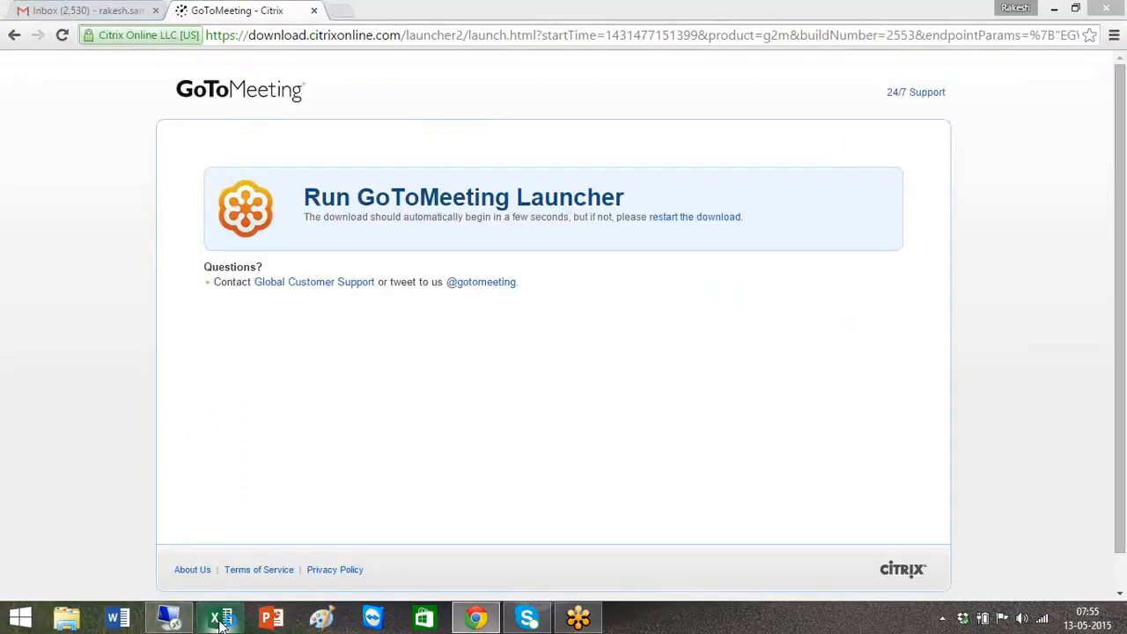
click(220, 619)
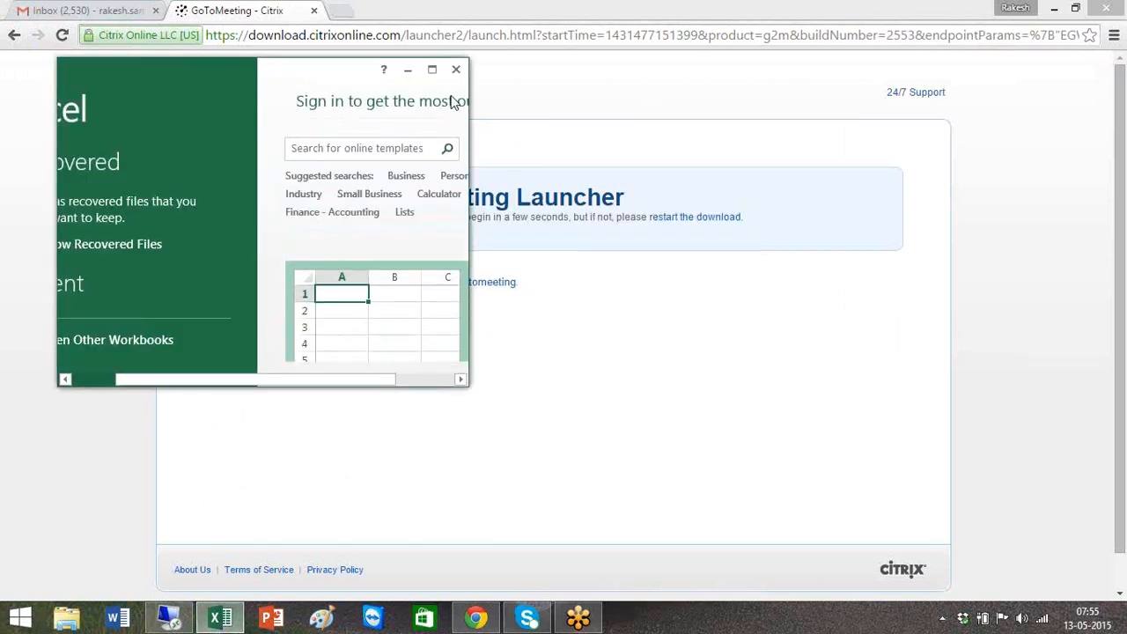
click(433, 75)
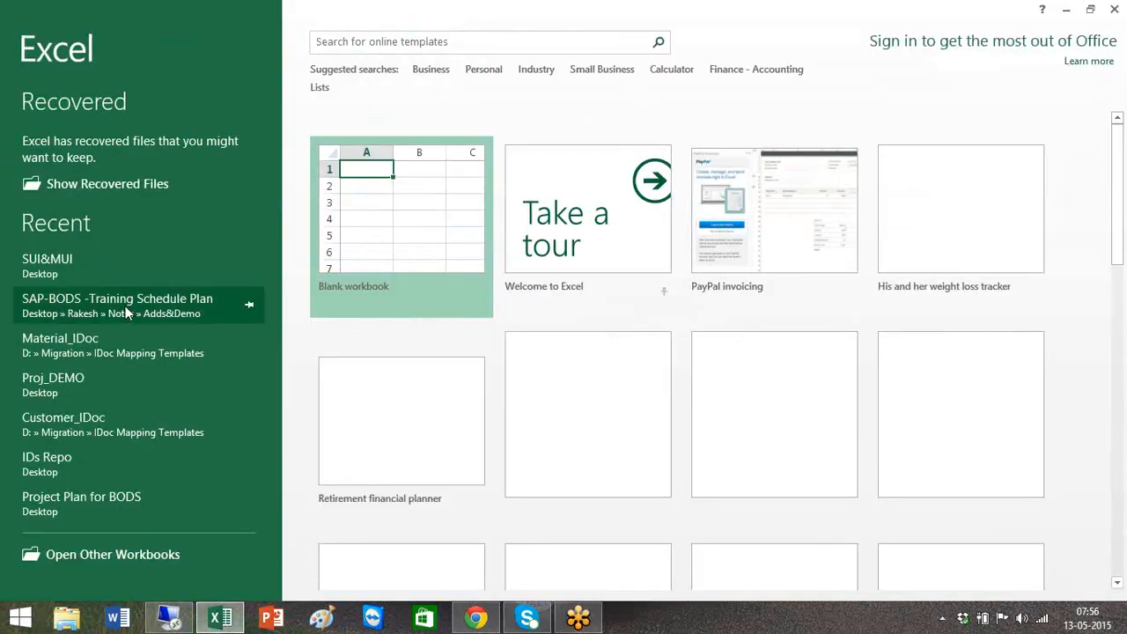
click(125, 306)
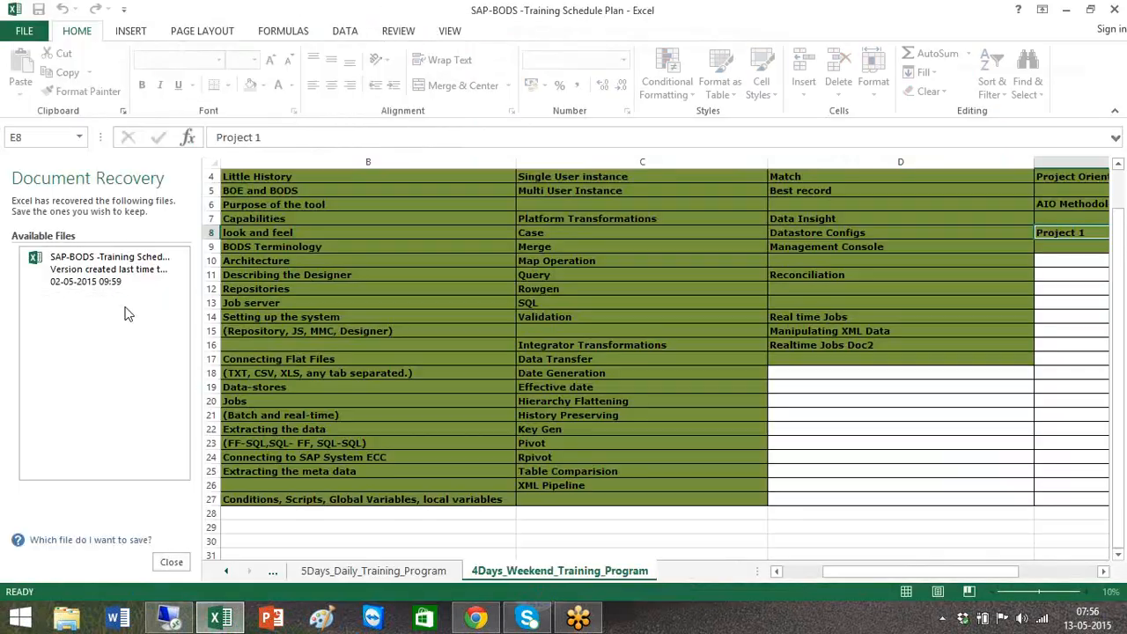
- Open the 10Days_Daily_Training_Program sheet and close the Document Recovery pane
click(272, 570)
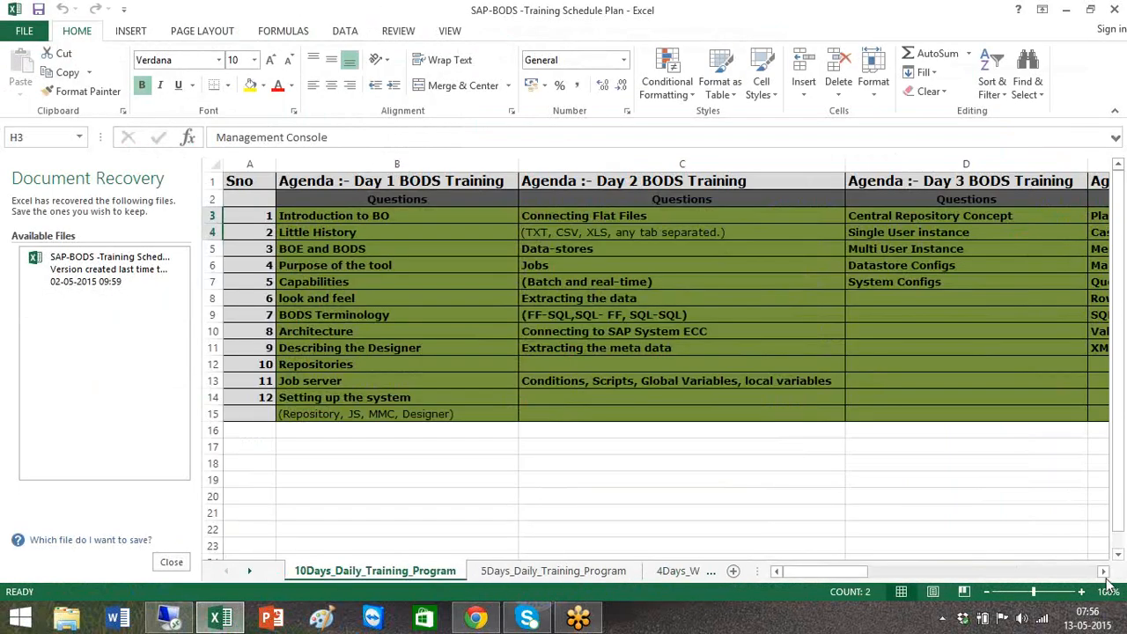
drag(1103, 572, 1103, 573)
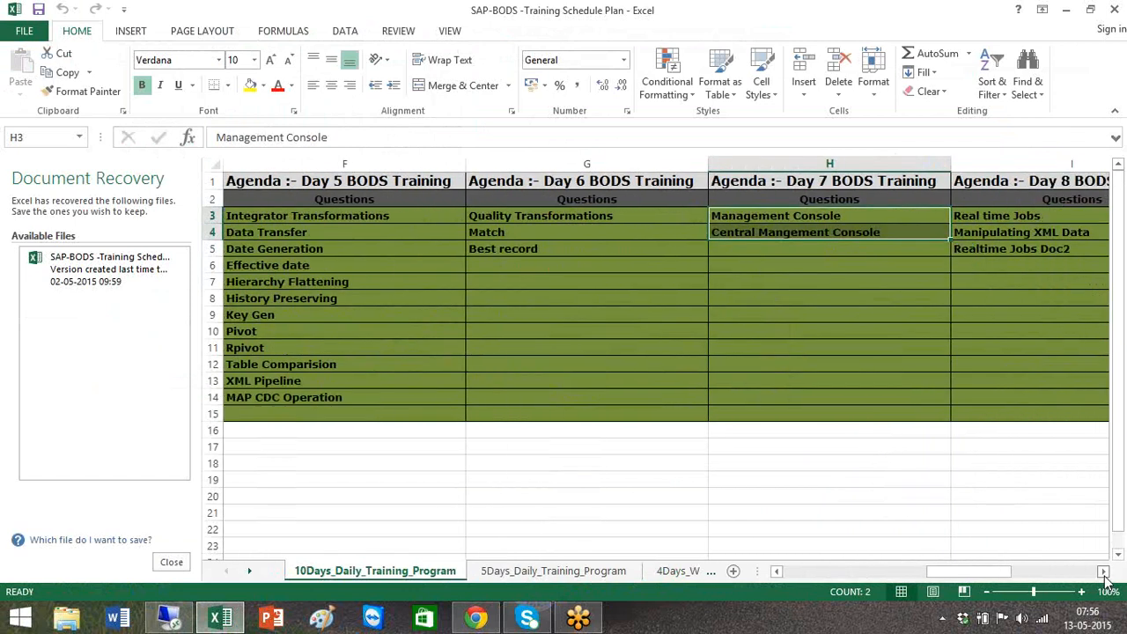
click(1103, 572)
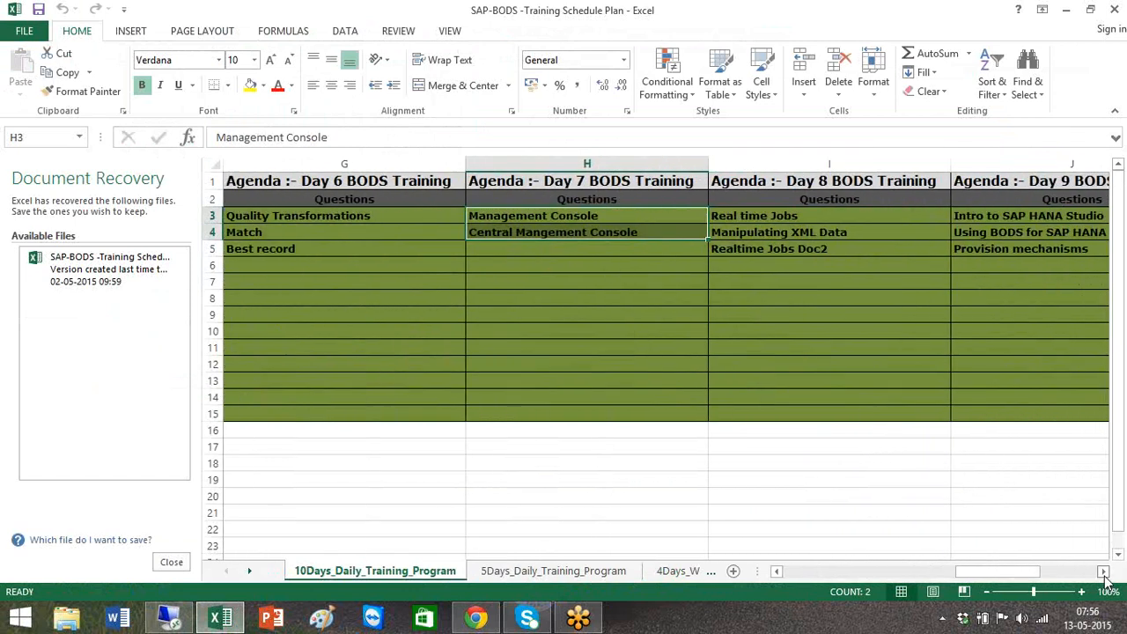
click(690, 332)
drag(599, 216, 607, 447)
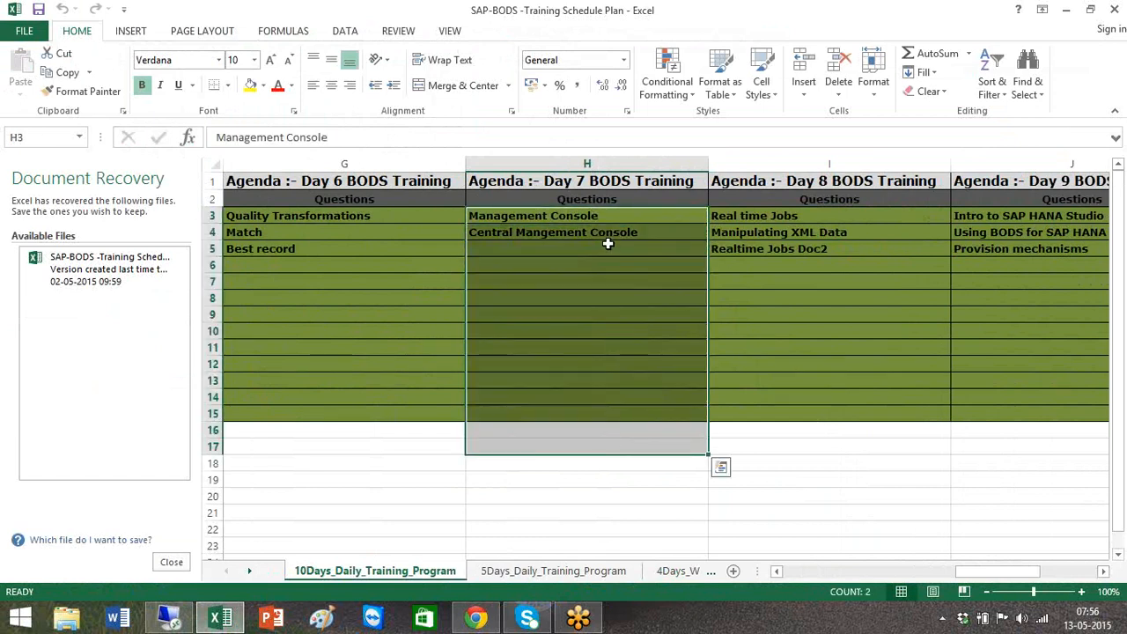
shift+click(613, 414)
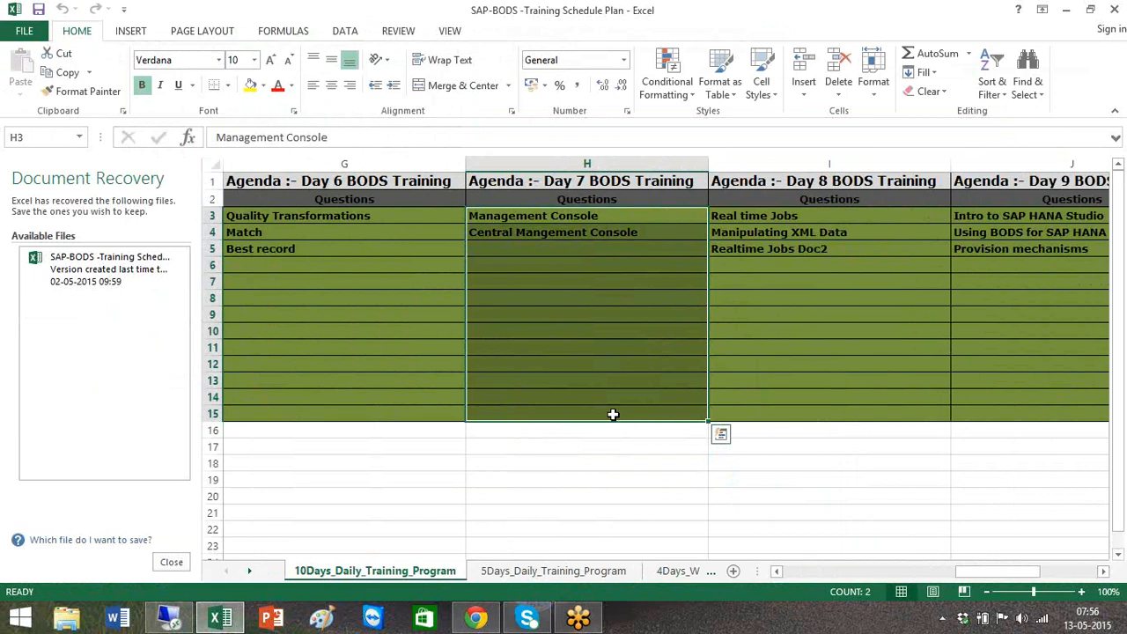
click(169, 562)
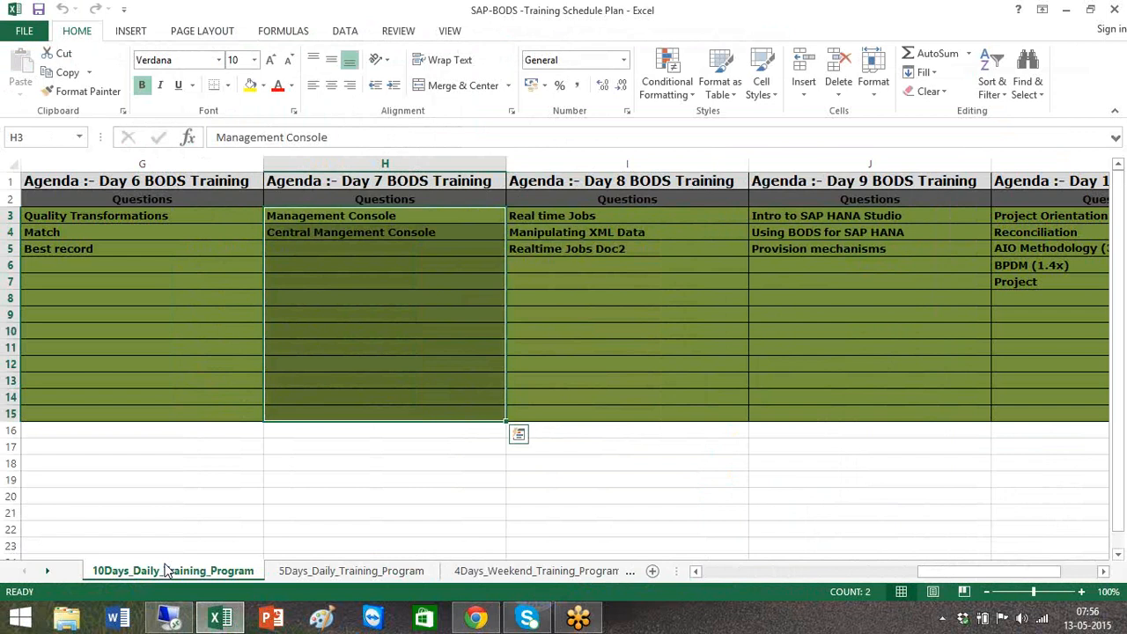
- Review the Day 7 through Day 10 agenda topics in the training schedule
click(389, 215)
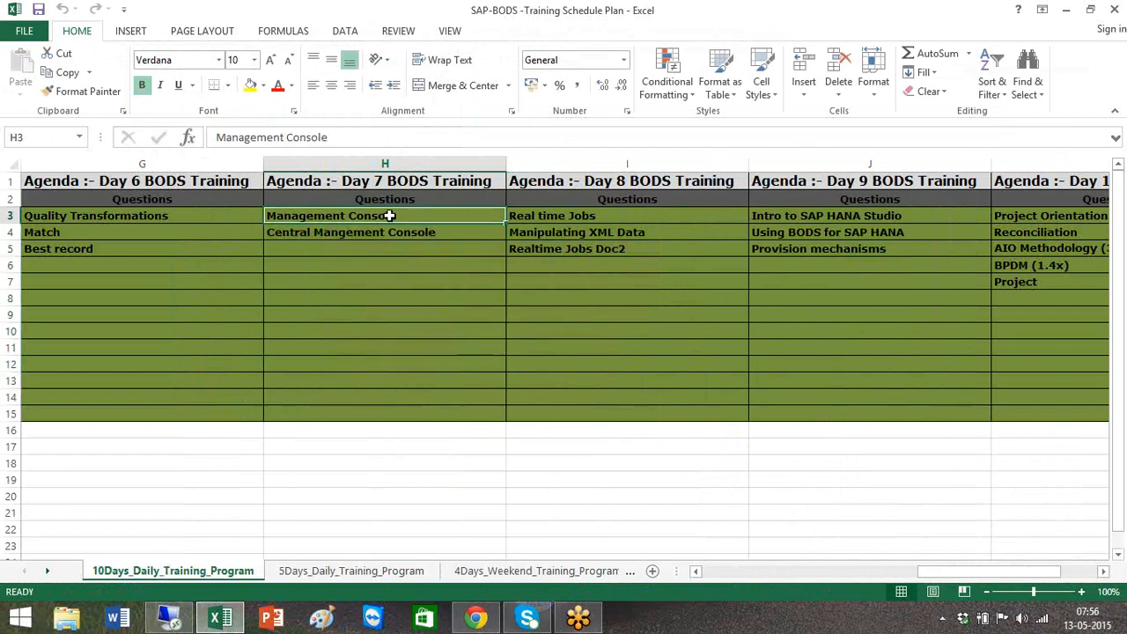
shift+click(461, 416)
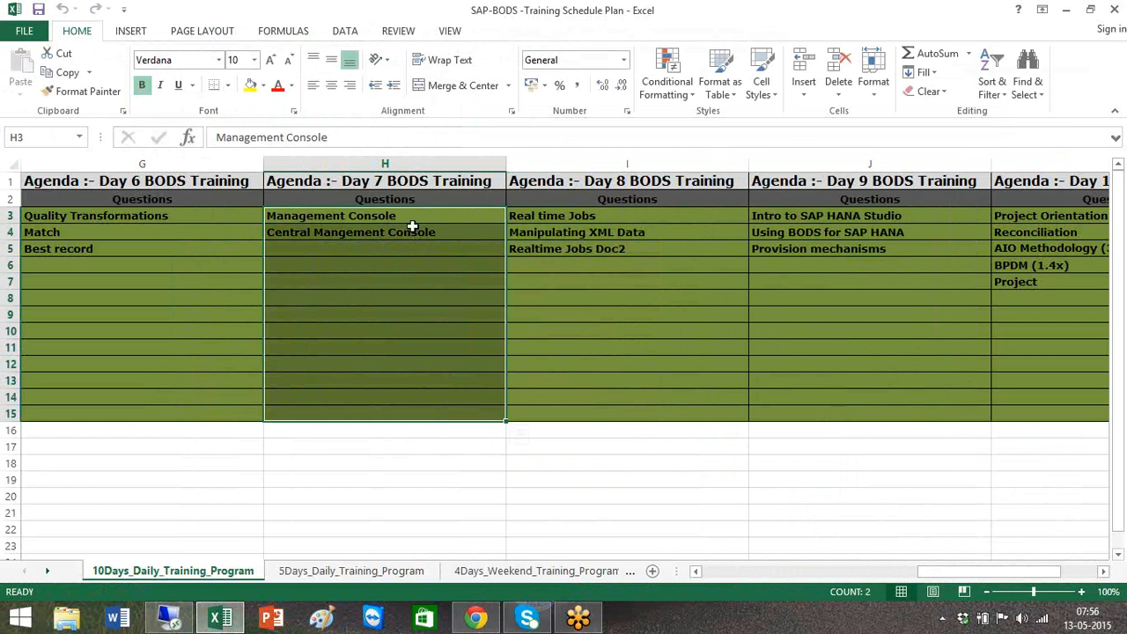
click(622, 221)
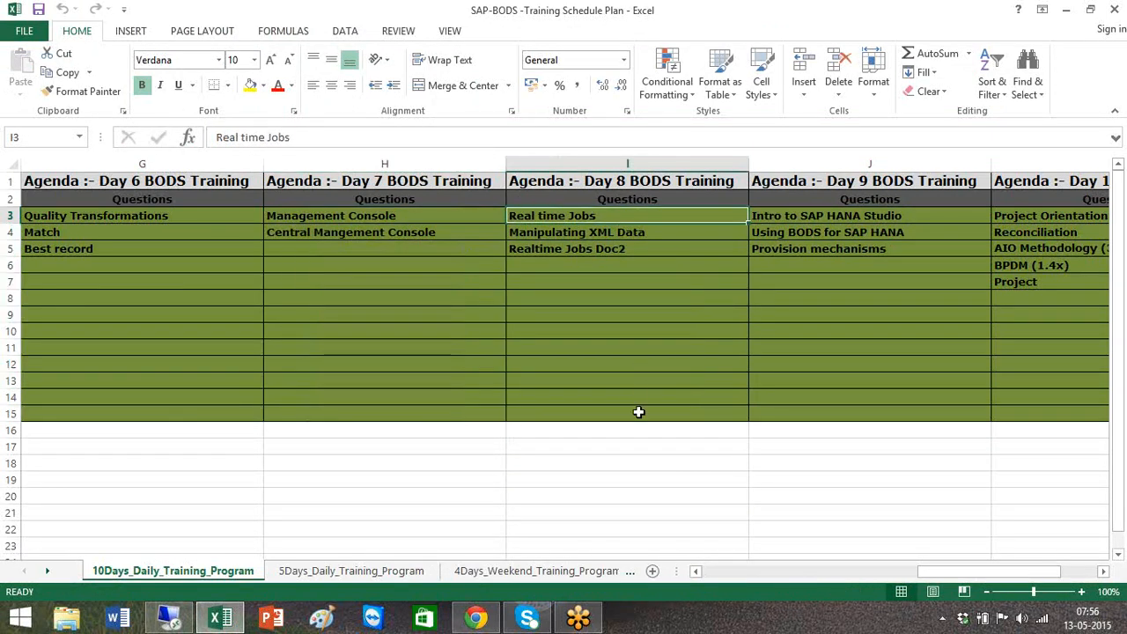
shift+click(638, 412)
click(863, 218)
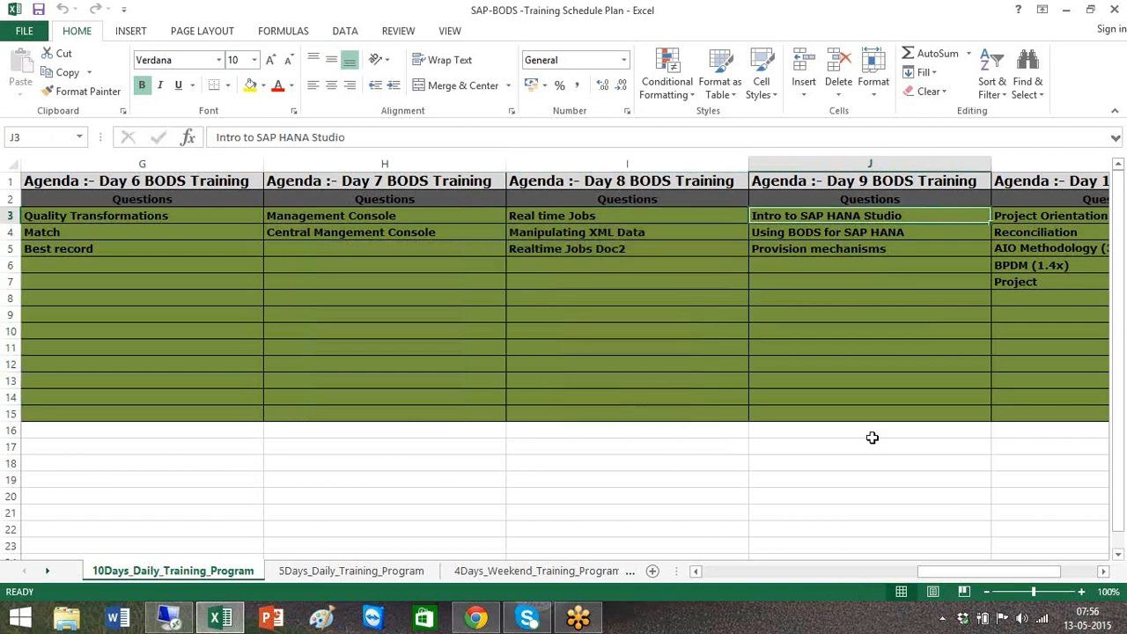
shift+click(923, 412)
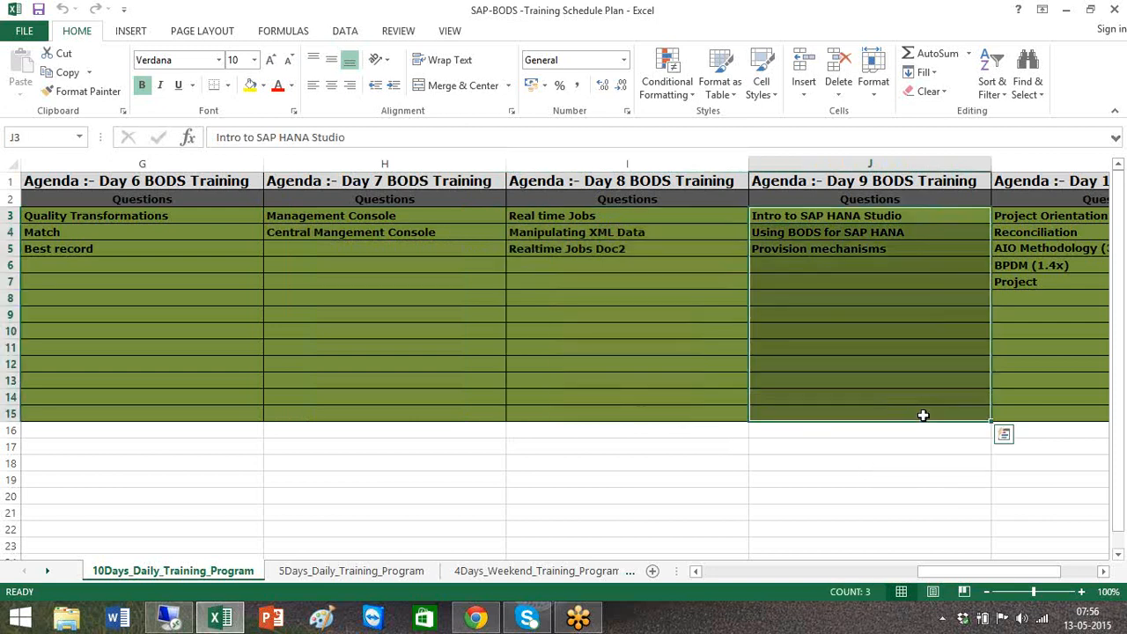
click(1104, 572)
click(1104, 572)
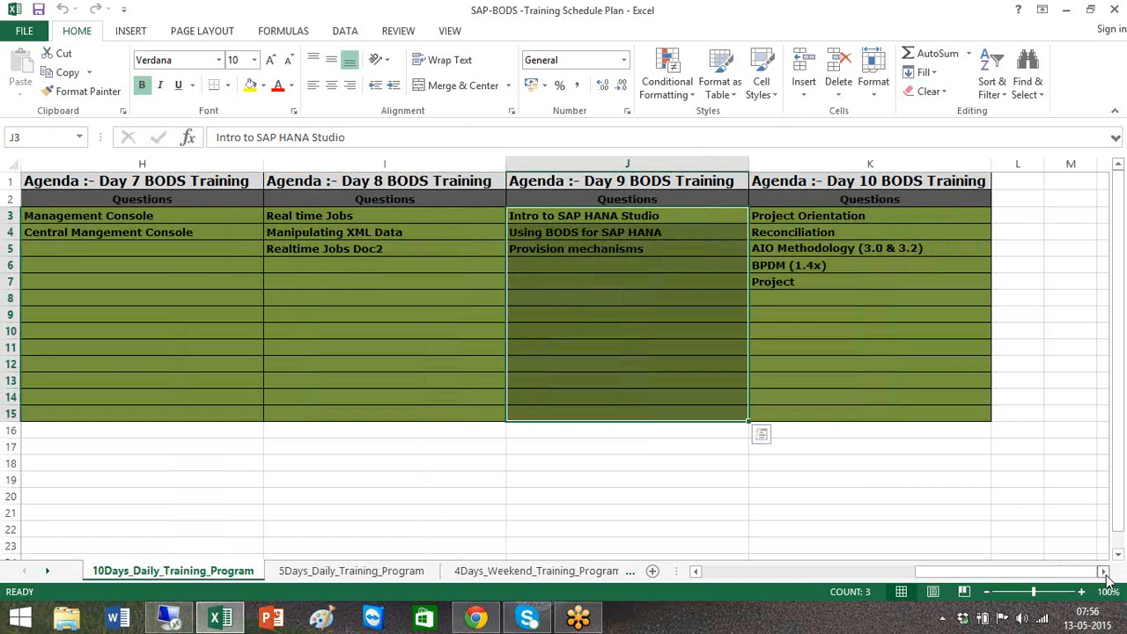
click(676, 230)
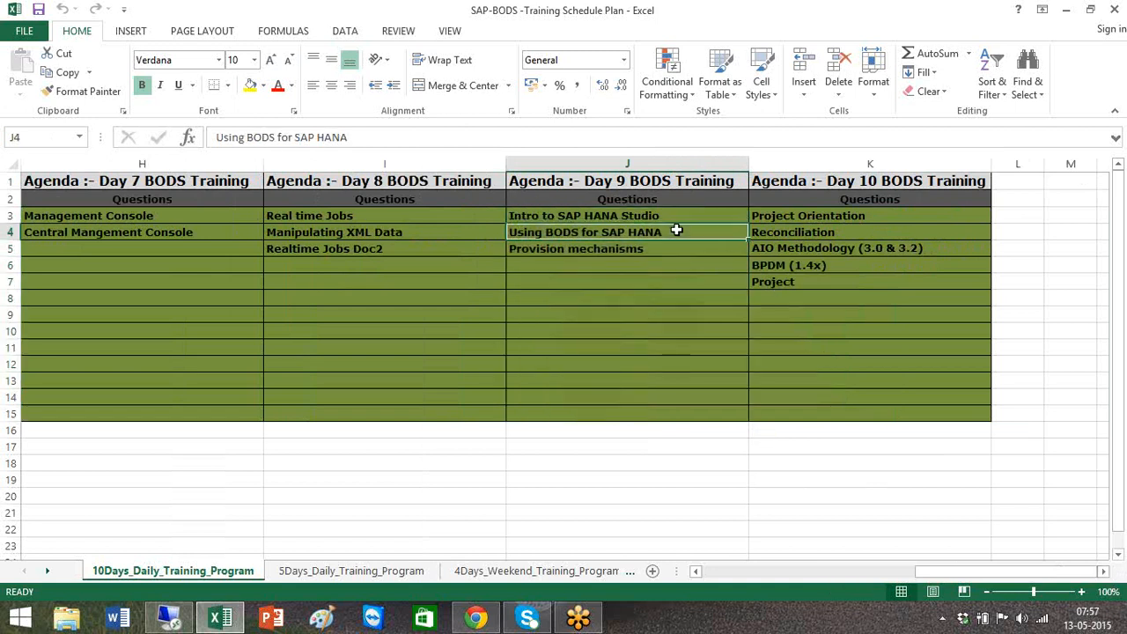
click(788, 219)
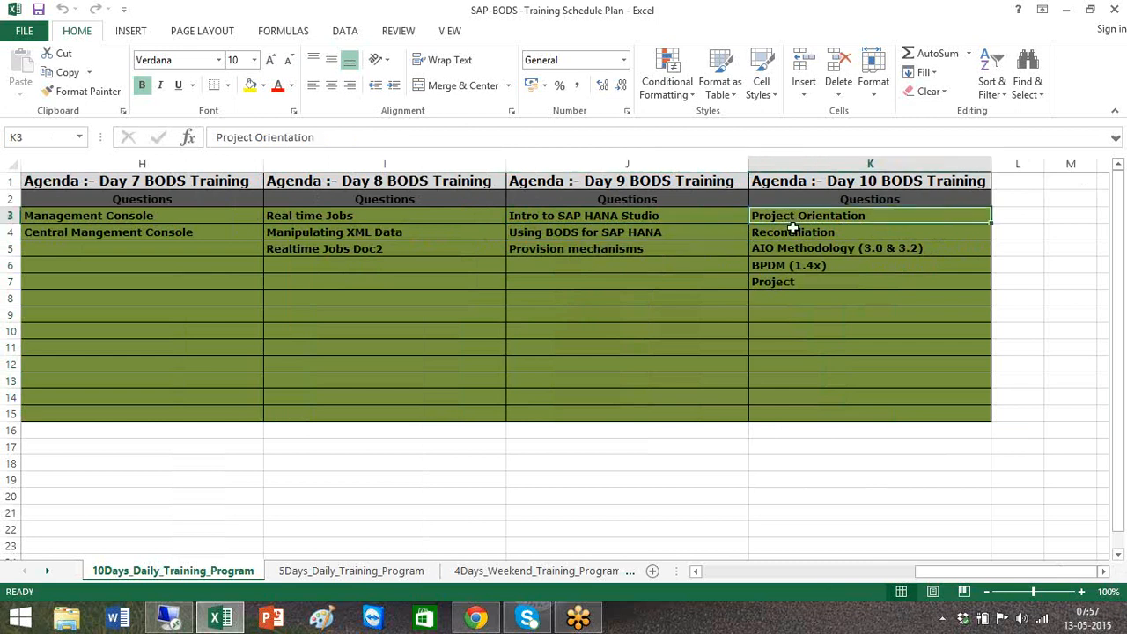
shift+click(889, 407)
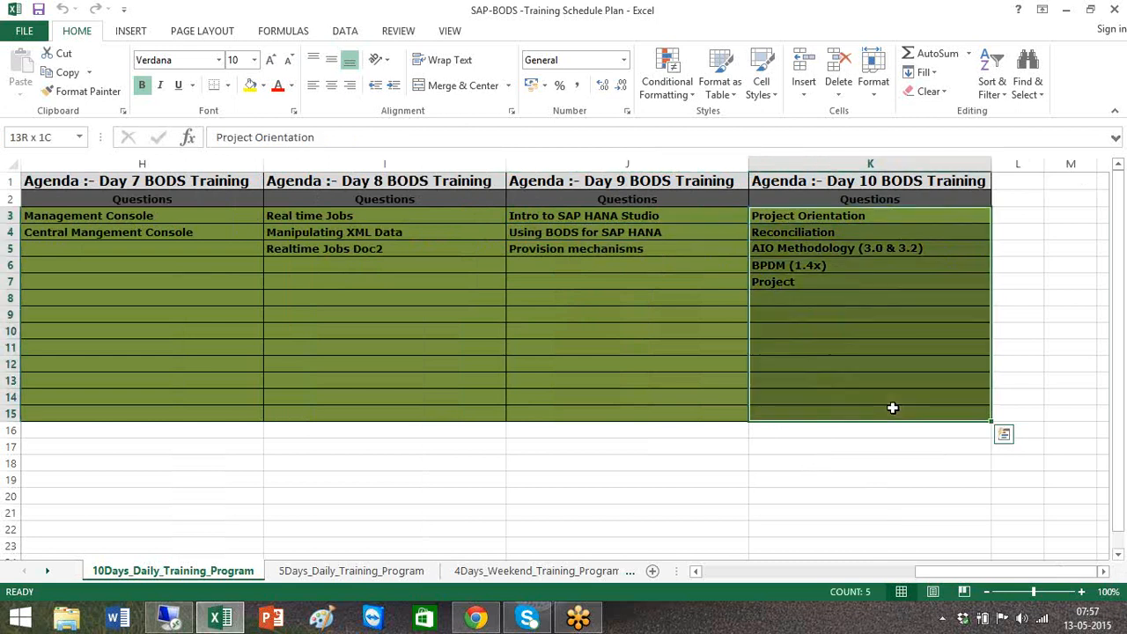
- Append RDS to the BPDM (1.4x) topic in the Day 10 agenda column
click(854, 266)
double_click(853, 266)
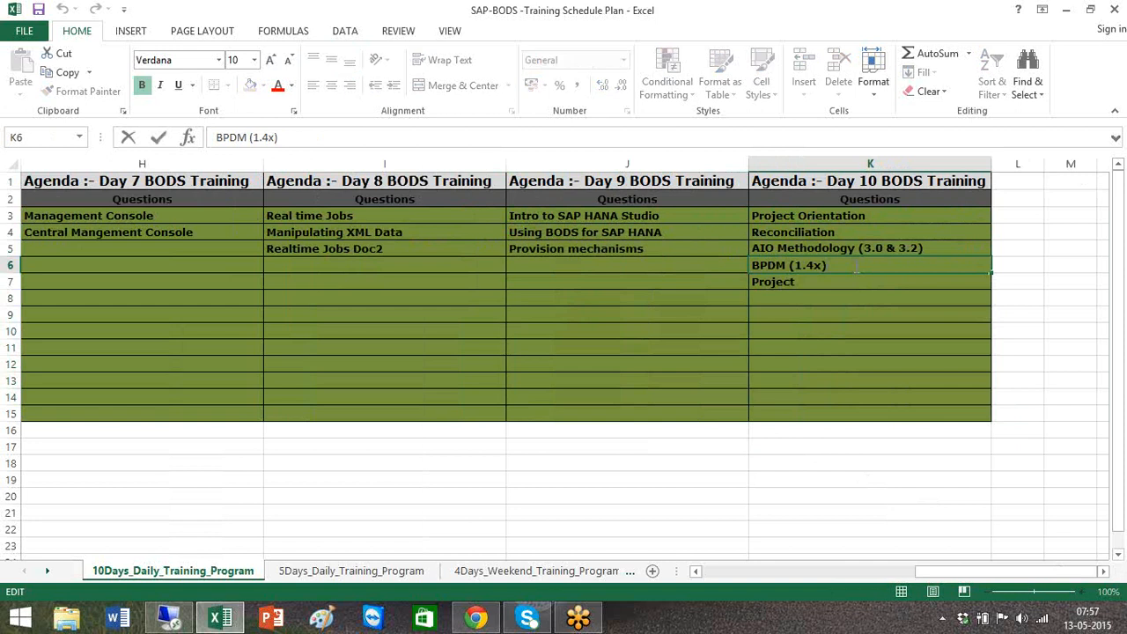
click(850, 246)
click(854, 263)
double_click(853, 264)
text(RDS)
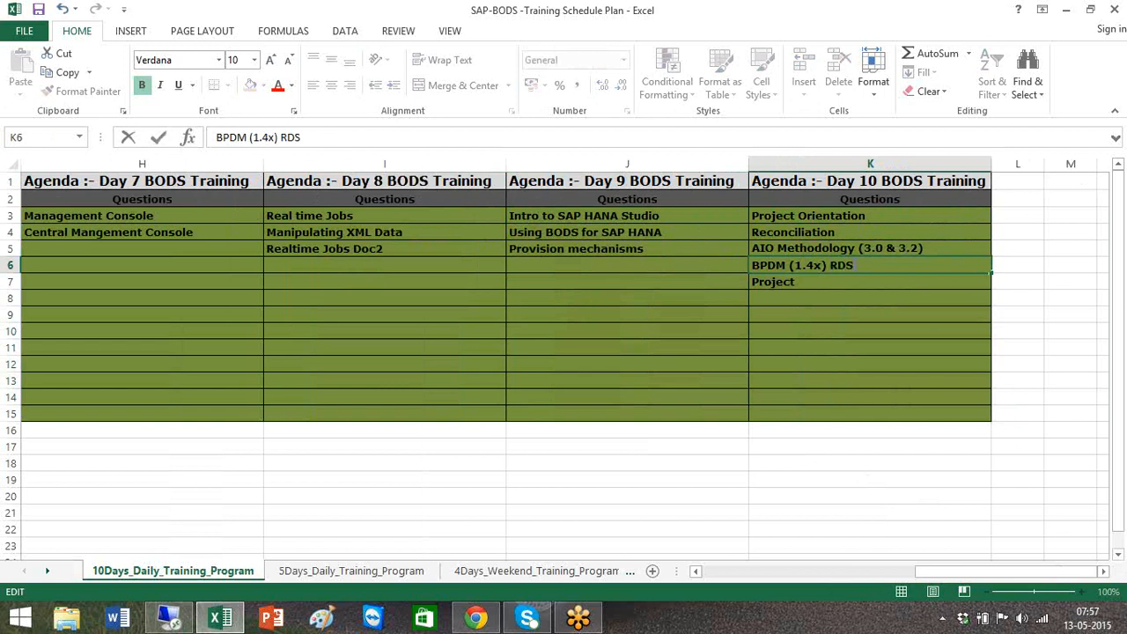
click(789, 300)
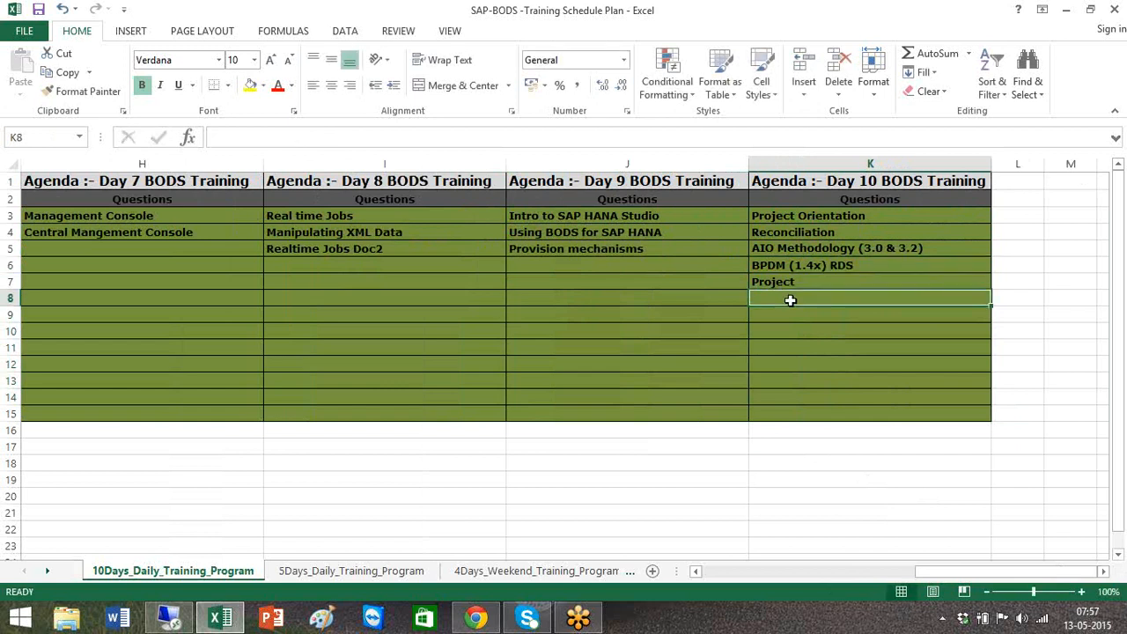
- Add Sales as a Day 10 topic in the row below Project
click(834, 281)
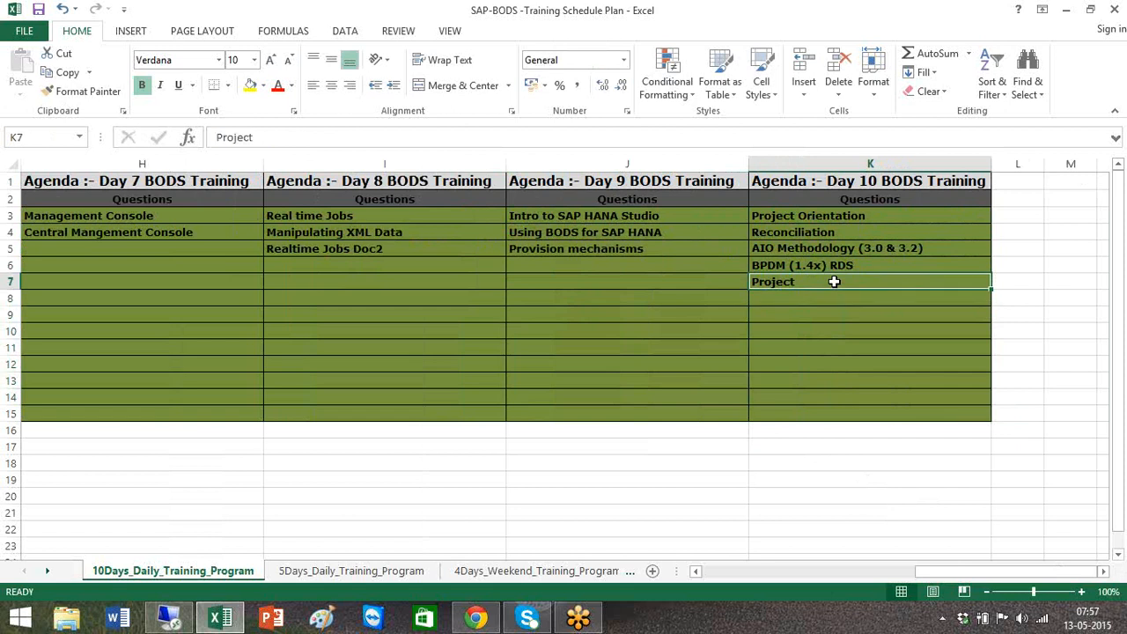
double_click(833, 281)
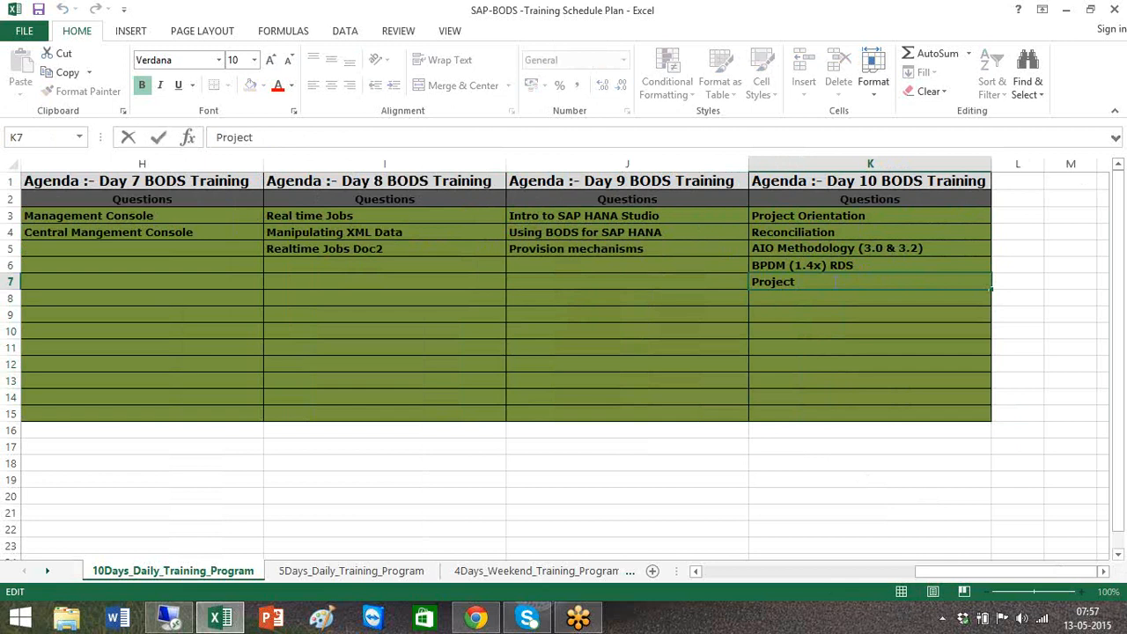
click(789, 299)
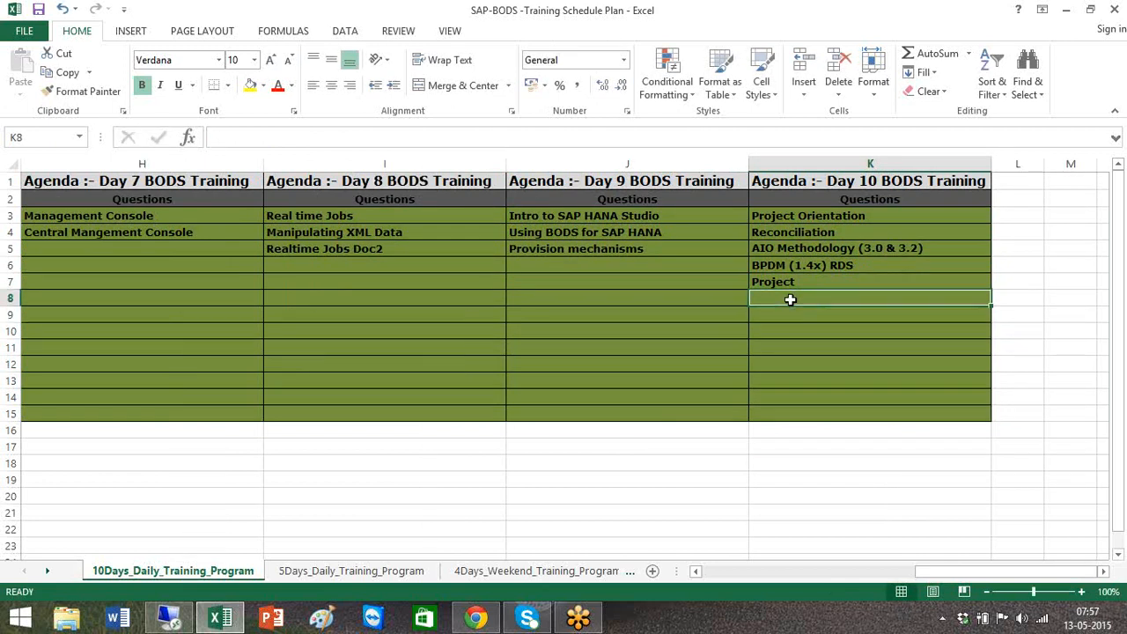
text(Sales)
key(Return)
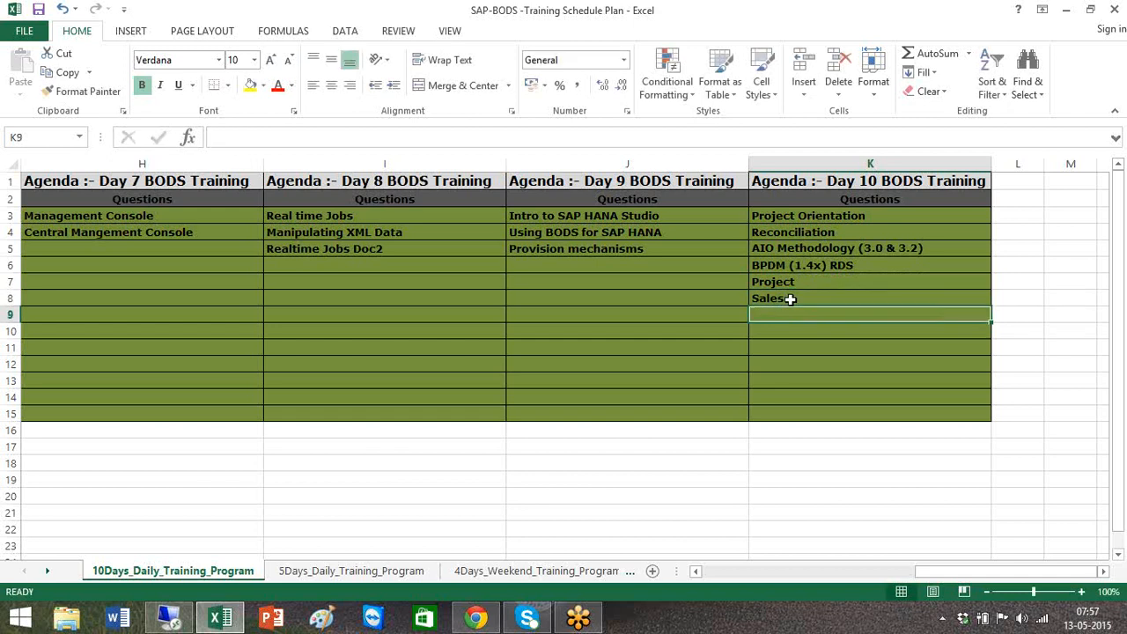
- Add Go-Live / Hypercare as the next Day 10 topic below Sales
text(Go-Live)
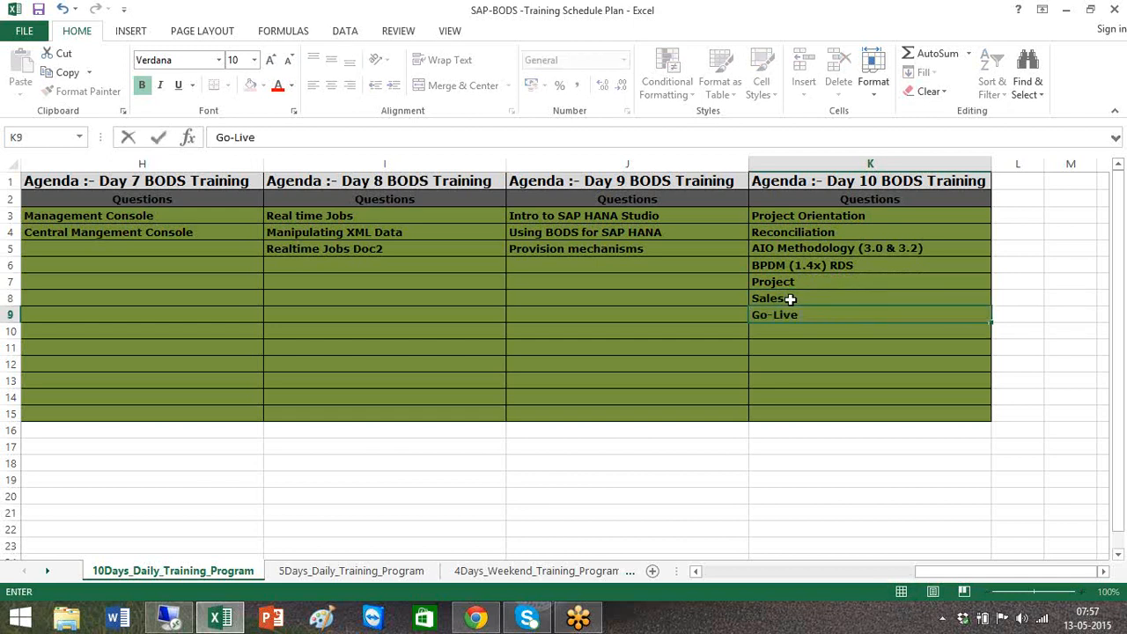
text( / Hypercare)
click(837, 353)
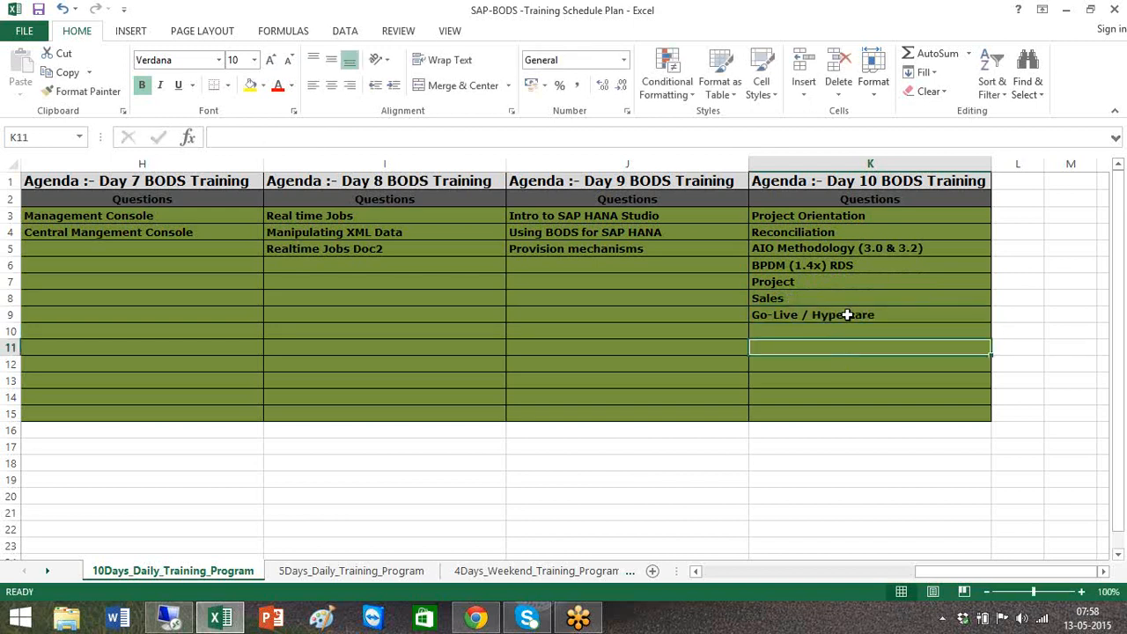
click(846, 315)
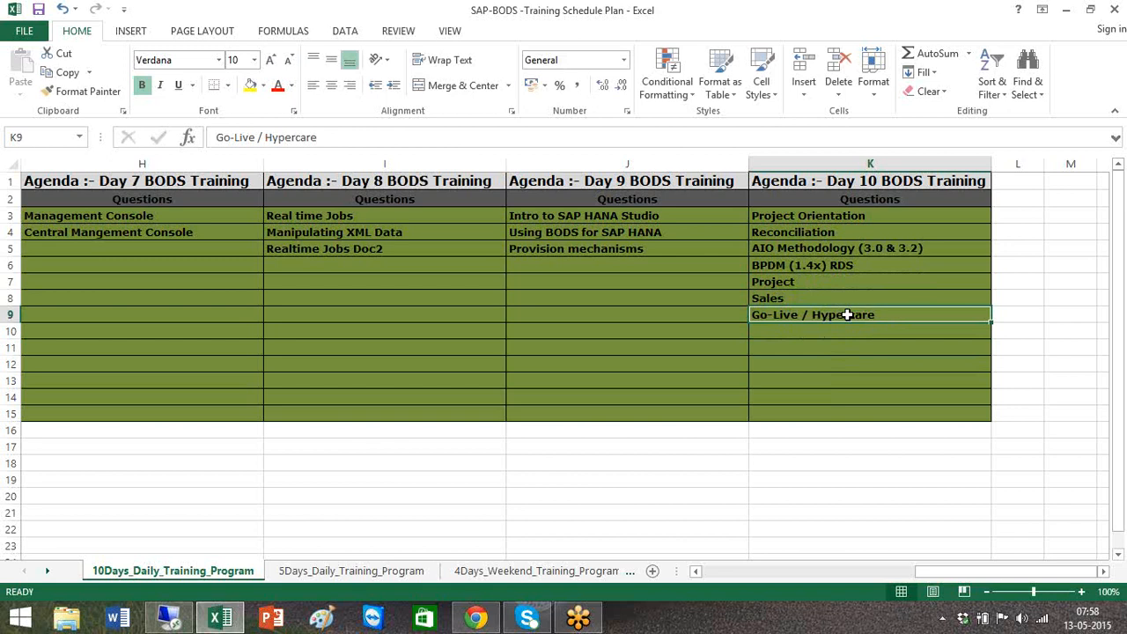
- Review the agenda columns back from Day 1 onwards
click(696, 572)
click(696, 572)
click(695, 573)
click(695, 572)
click(696, 572)
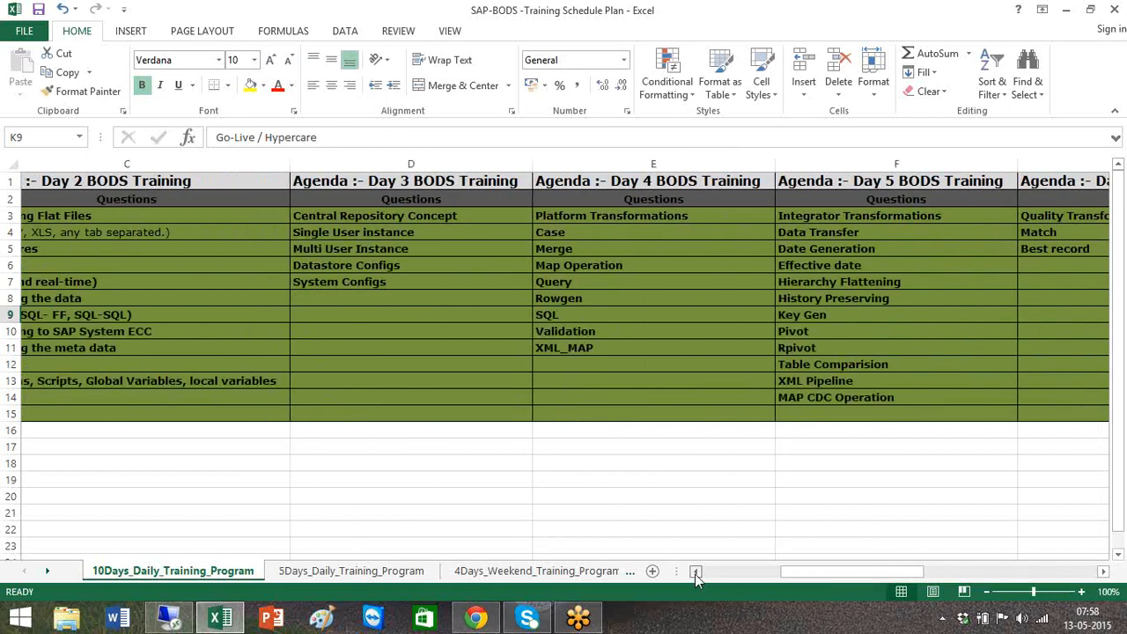
click(696, 572)
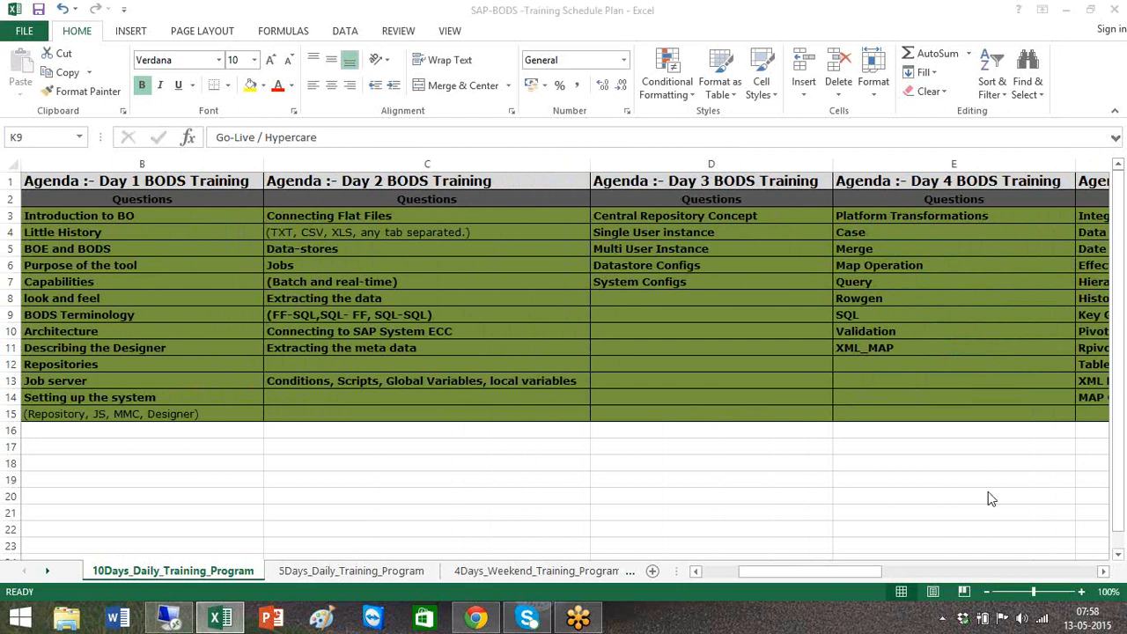
- Browse the agenda columns across to Day 10 and select the Day 7 topic cells
click(969, 583)
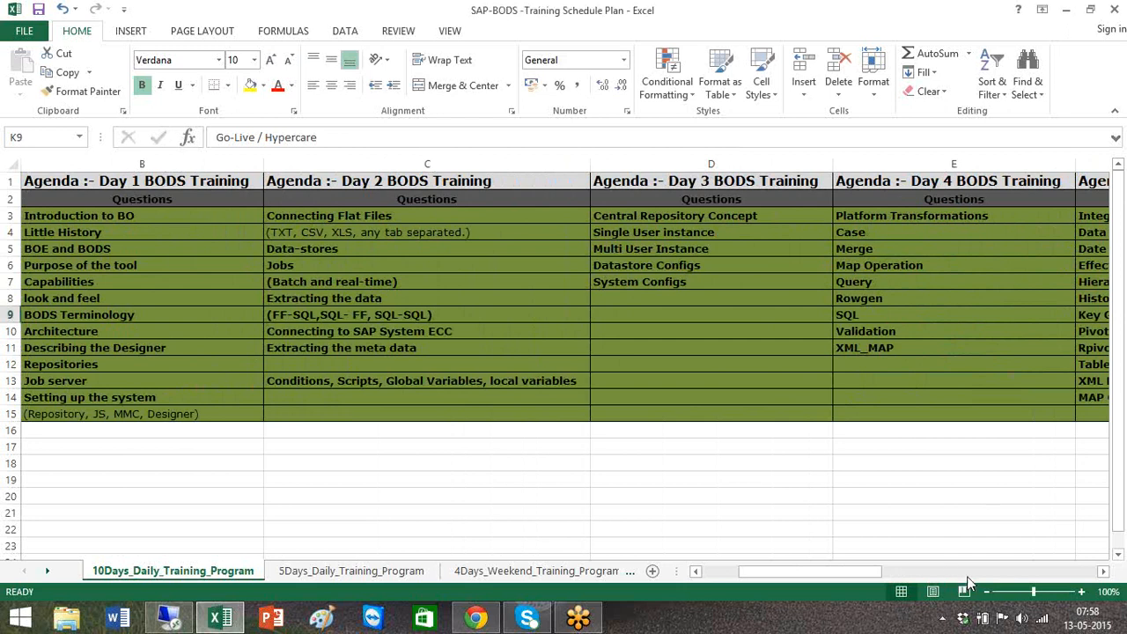
click(968, 578)
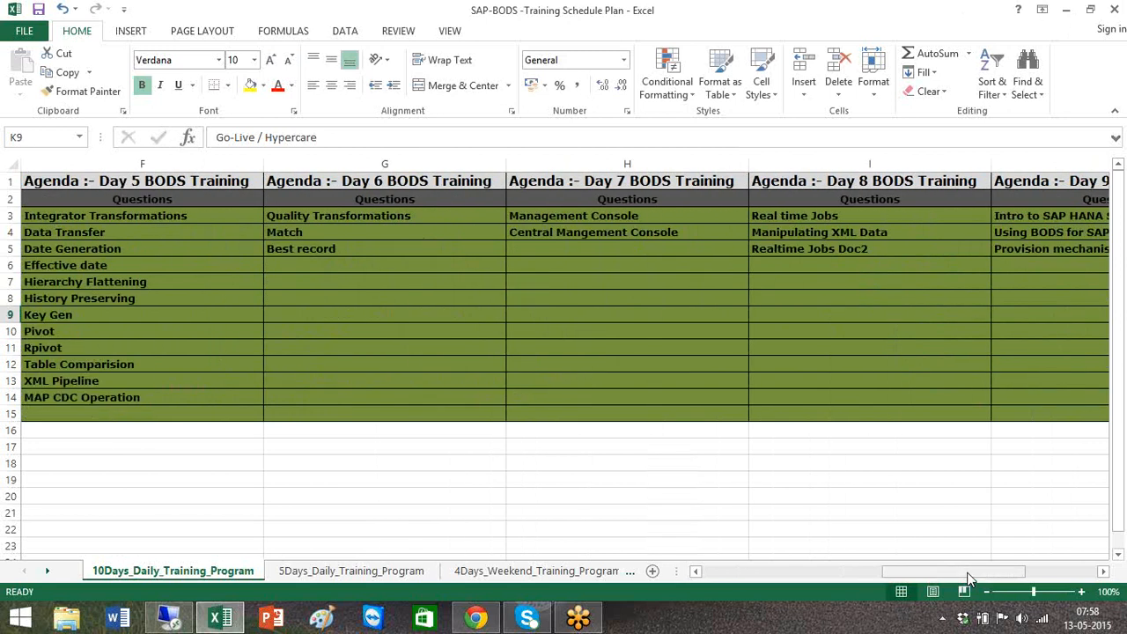
drag(968, 577, 1030, 570)
click(896, 481)
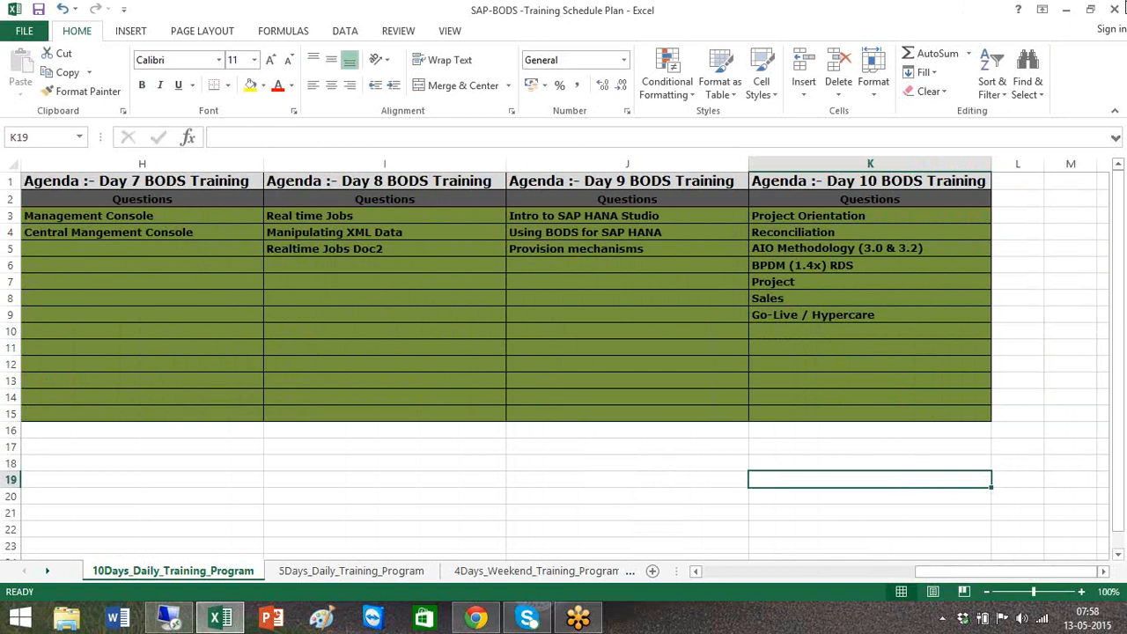
click(1111, 12)
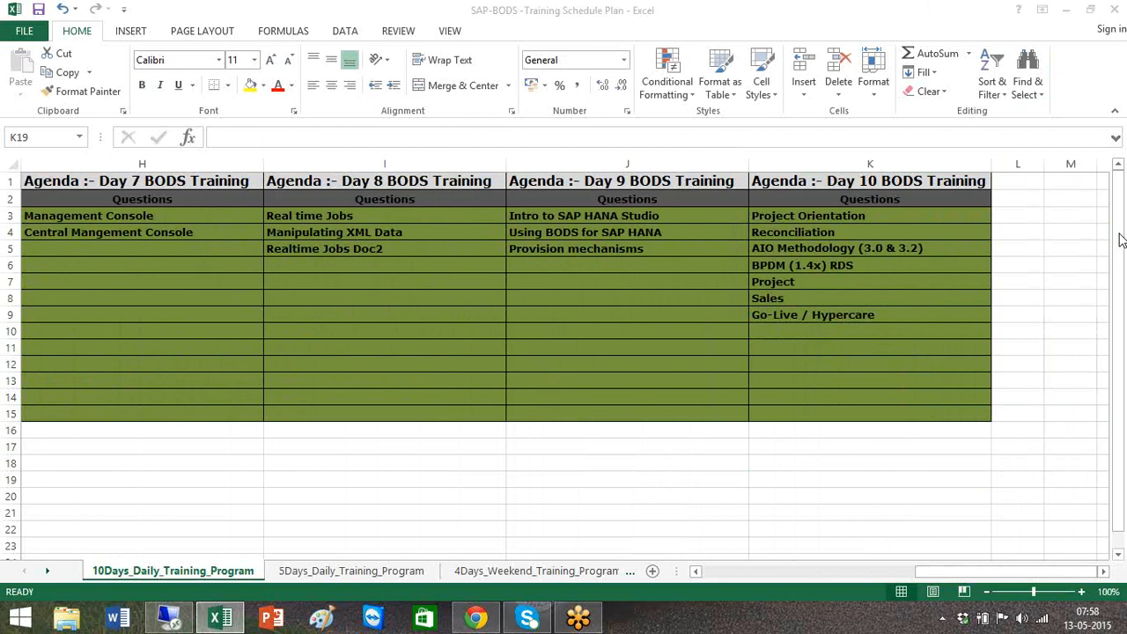
click(154, 215)
drag(154, 215, 156, 233)
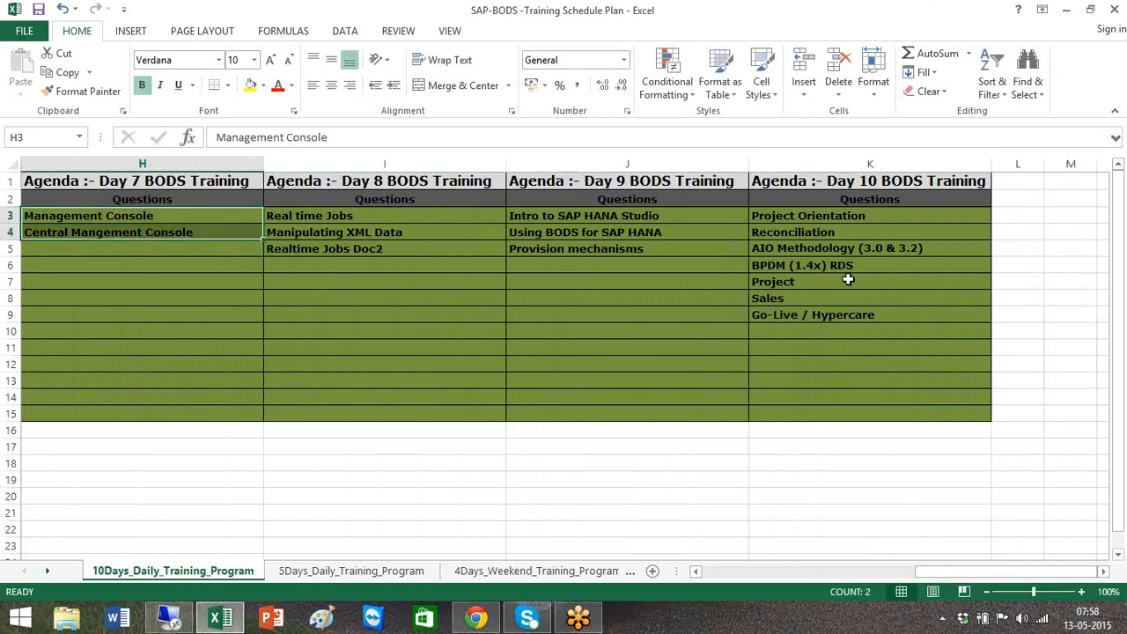
click(1124, 283)
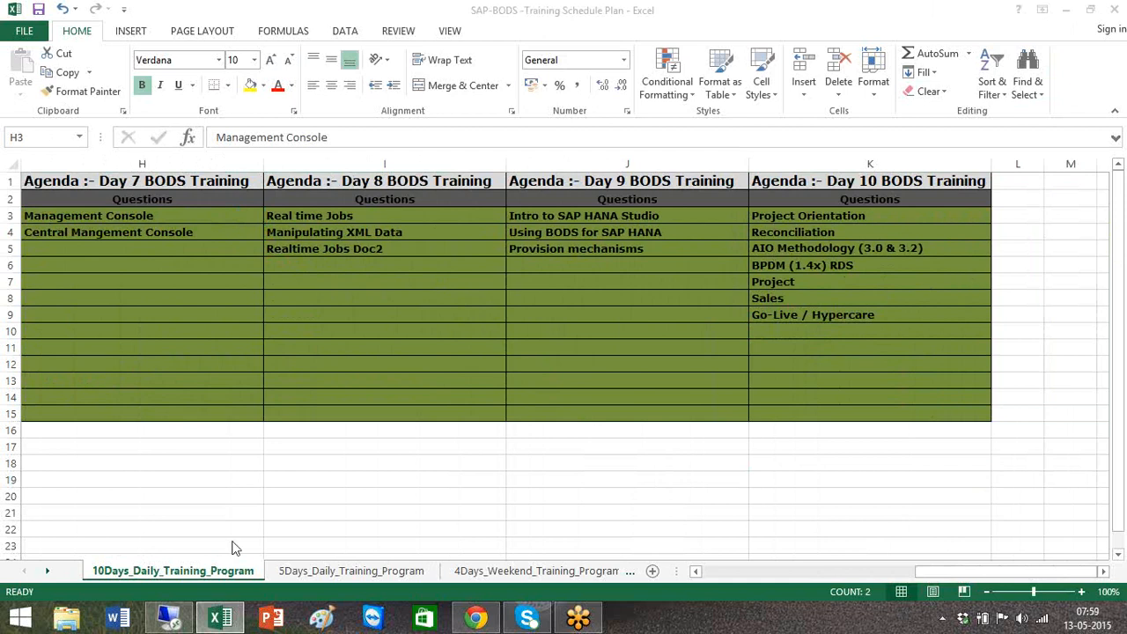
- Switch to the remote desktop and launch Data Services Repository Manager from the SAP Data Services 4.2 programs
click(169, 619)
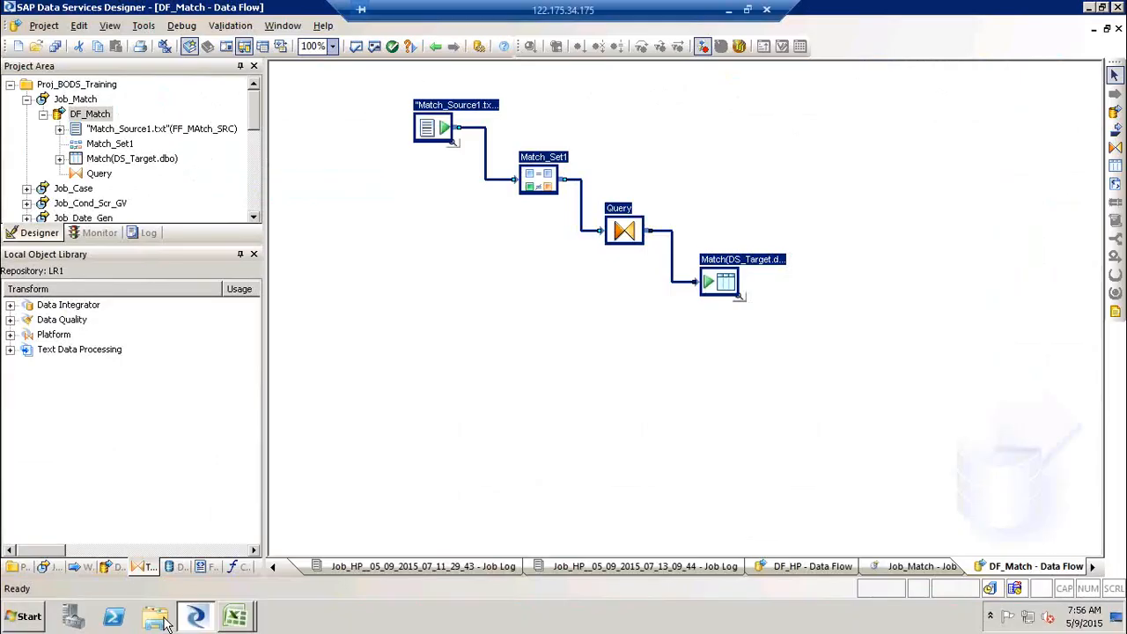
click(25, 616)
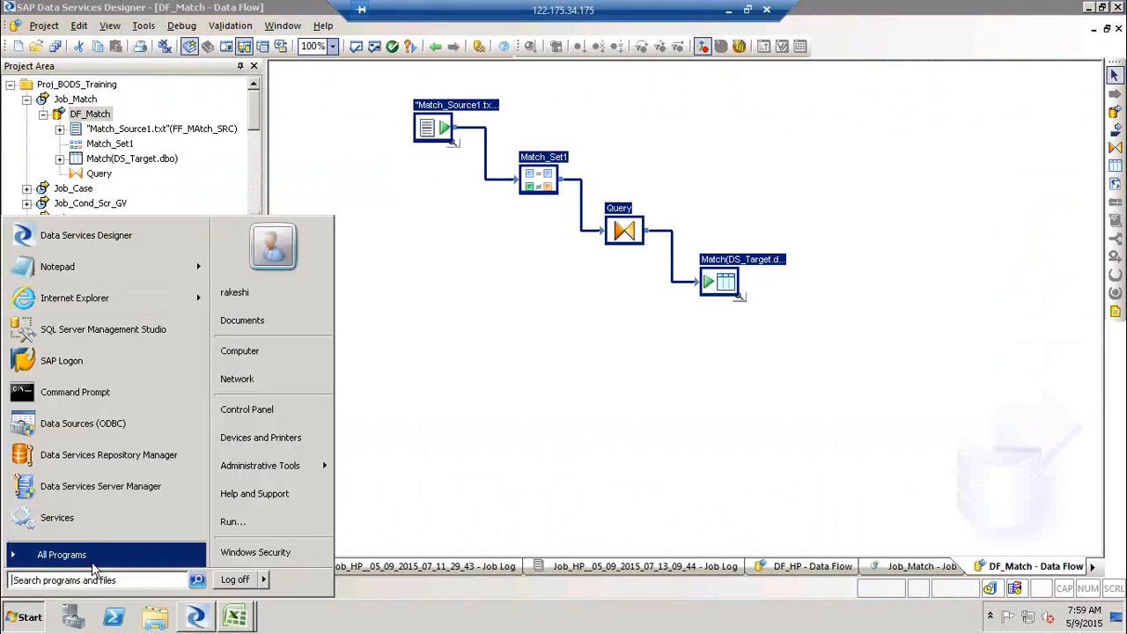
click(91, 561)
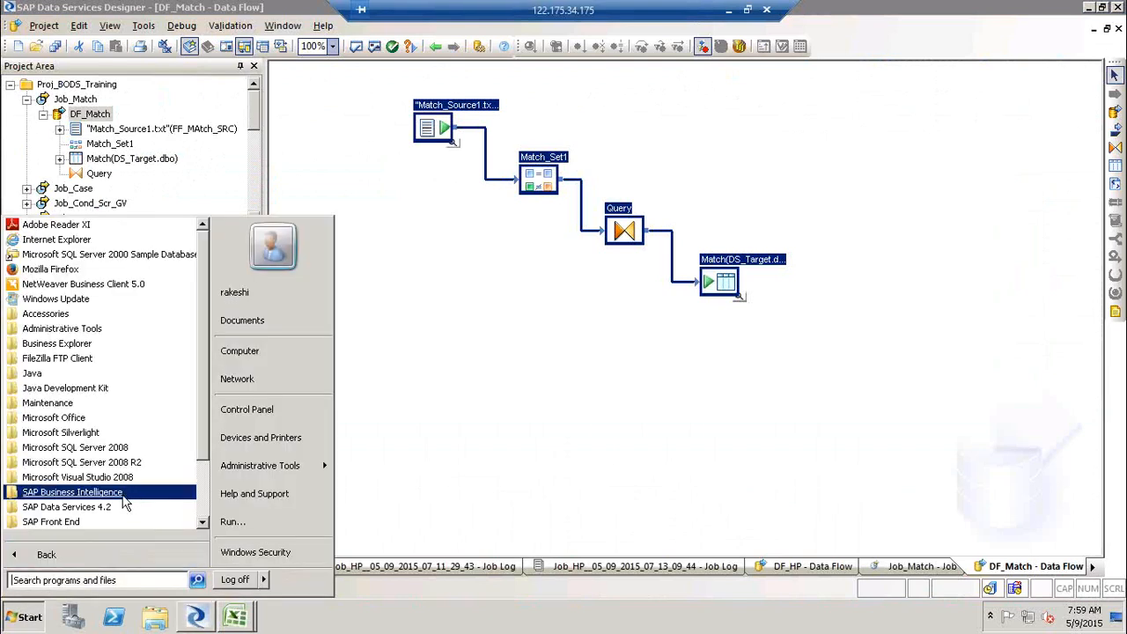
click(114, 508)
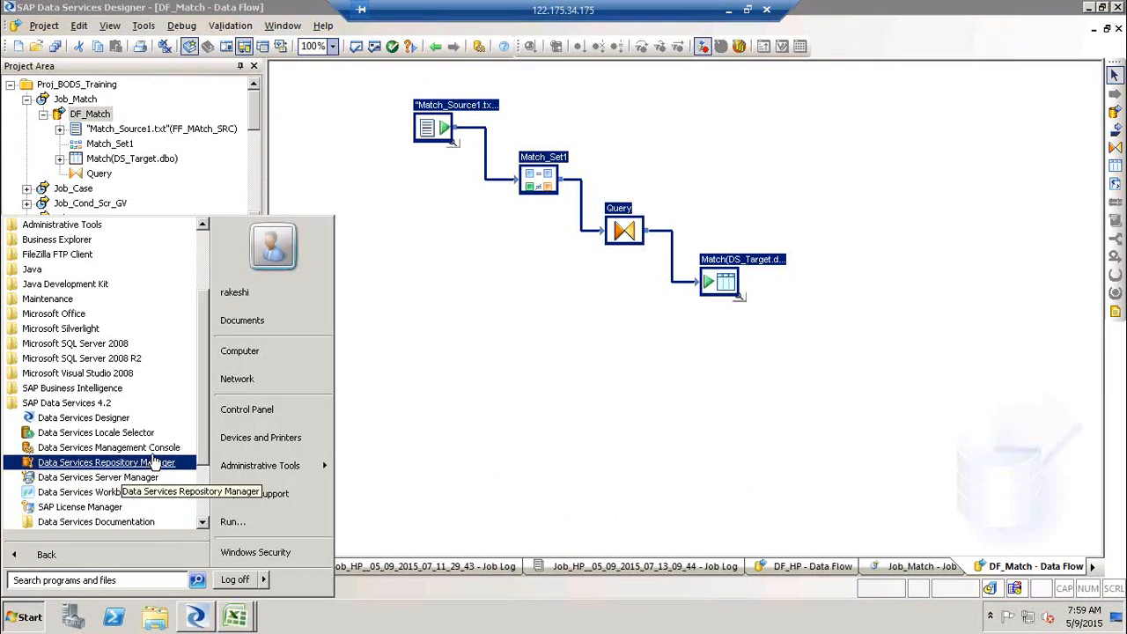
click(147, 463)
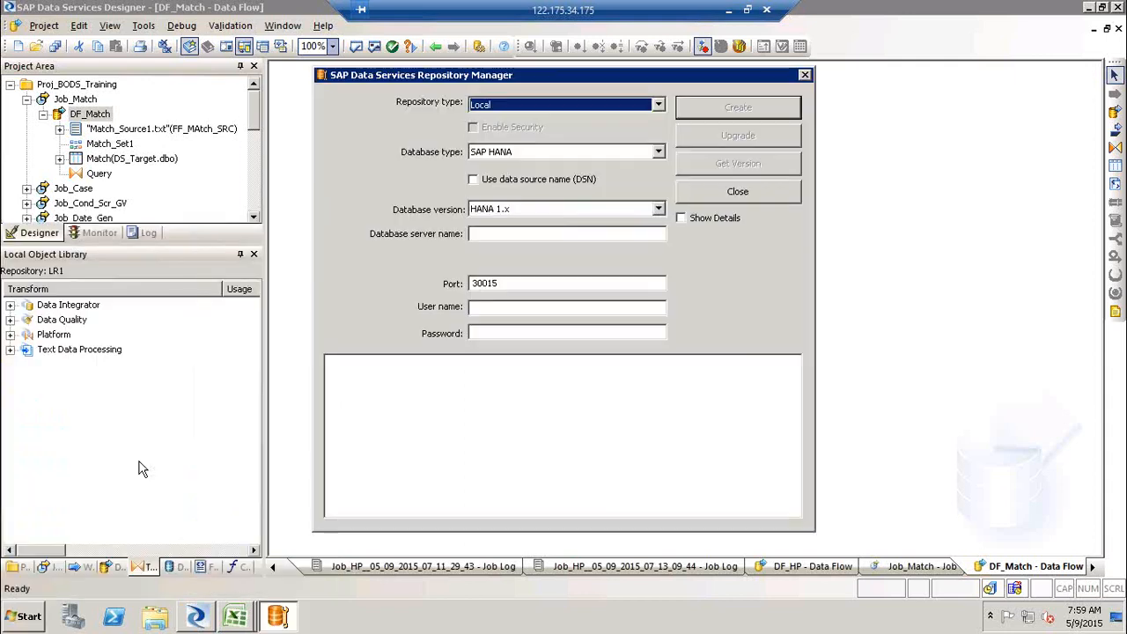
- Try the Profiler and Central repository types and return the repository type to Local
click(656, 111)
click(613, 136)
click(656, 110)
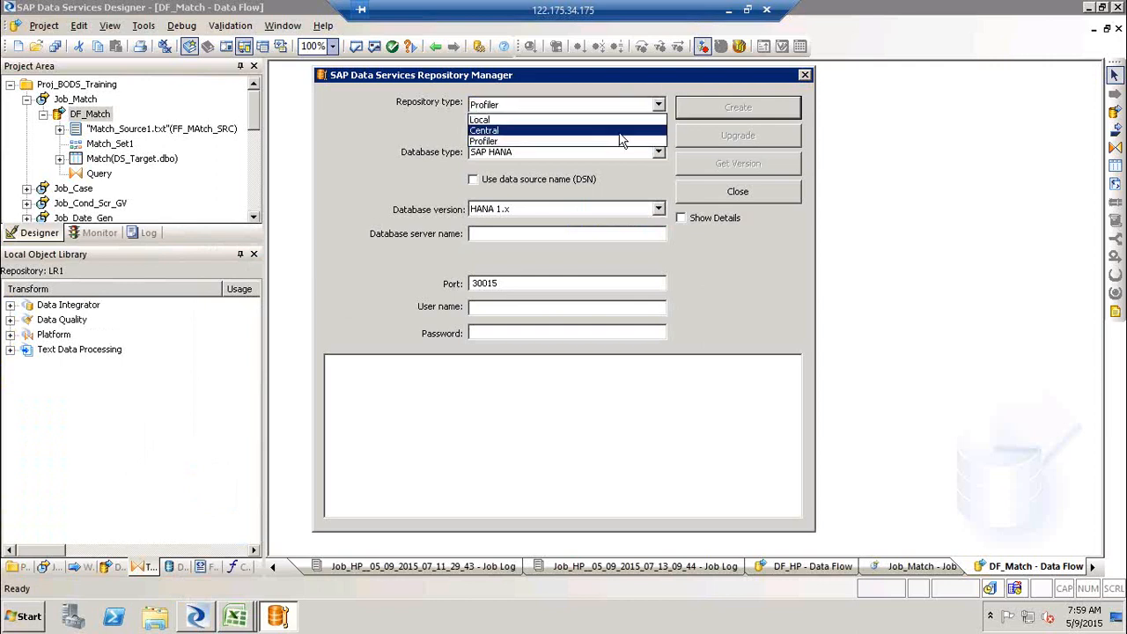
click(621, 130)
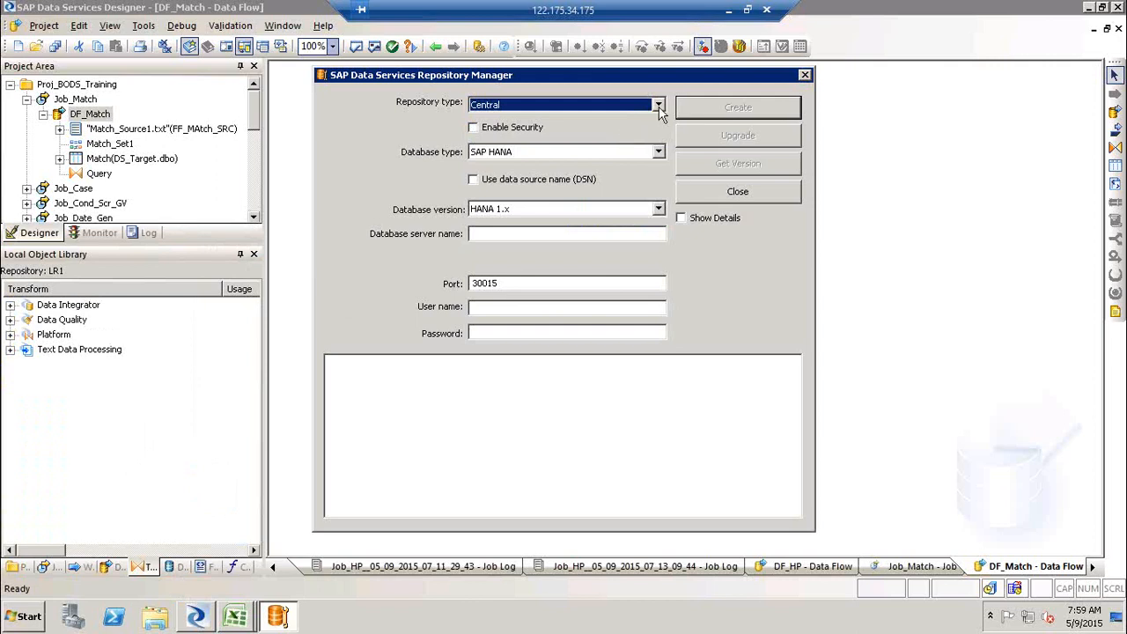
click(658, 106)
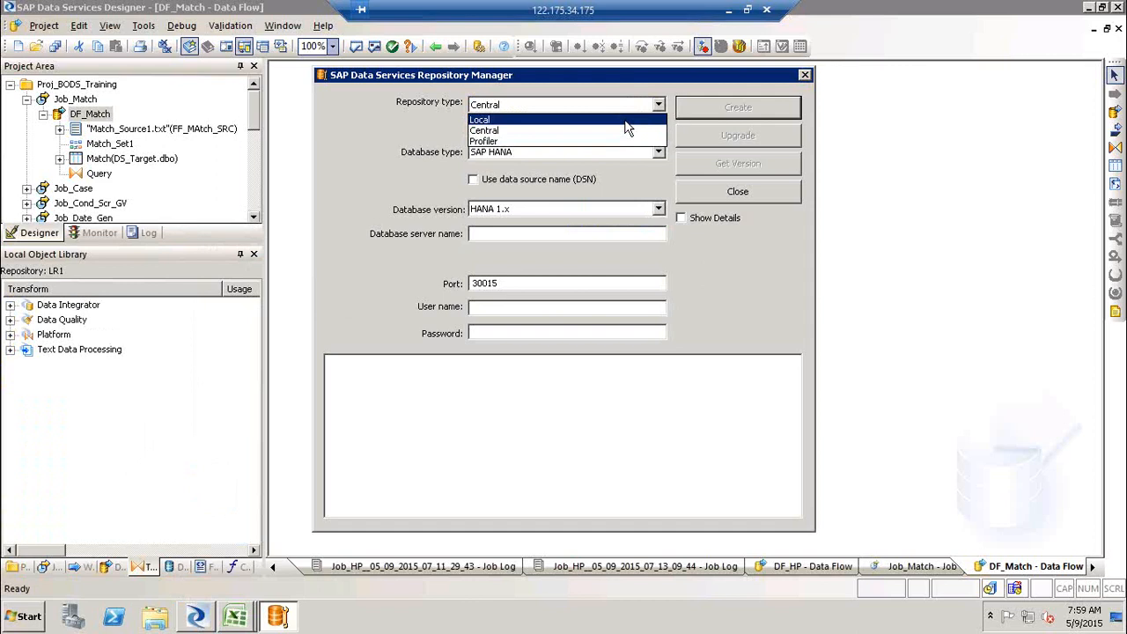
click(624, 123)
- Open Notepad and write the setup steps 1) DB, 2) LR, 3) JS ( add your LR to JS) on separate lines
key(super+r)
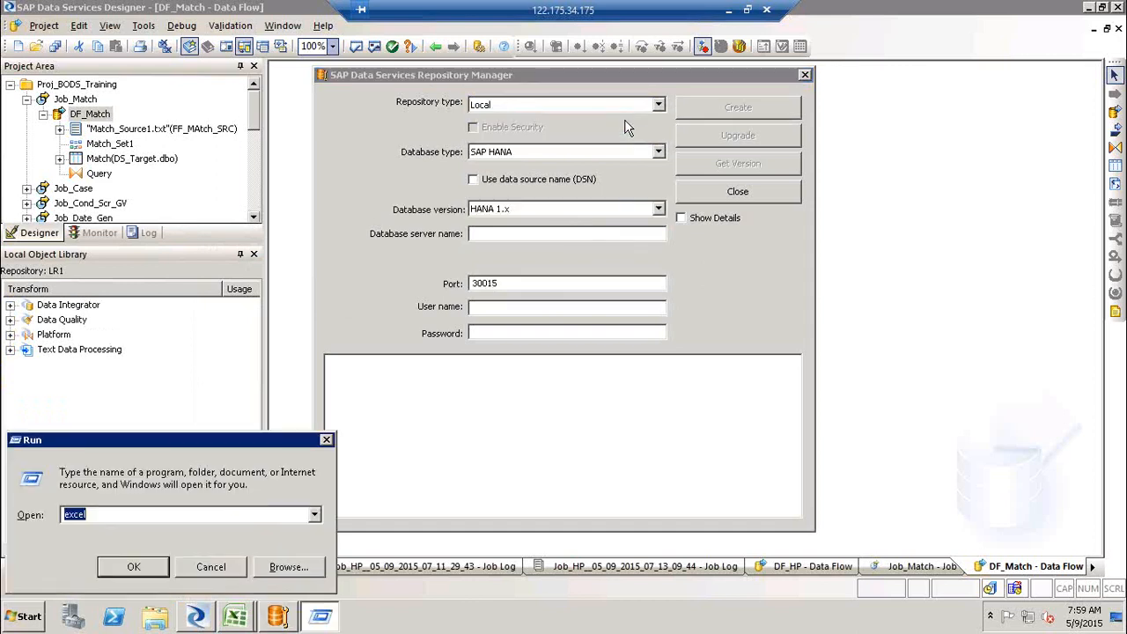
text(notepad)
key(Return)
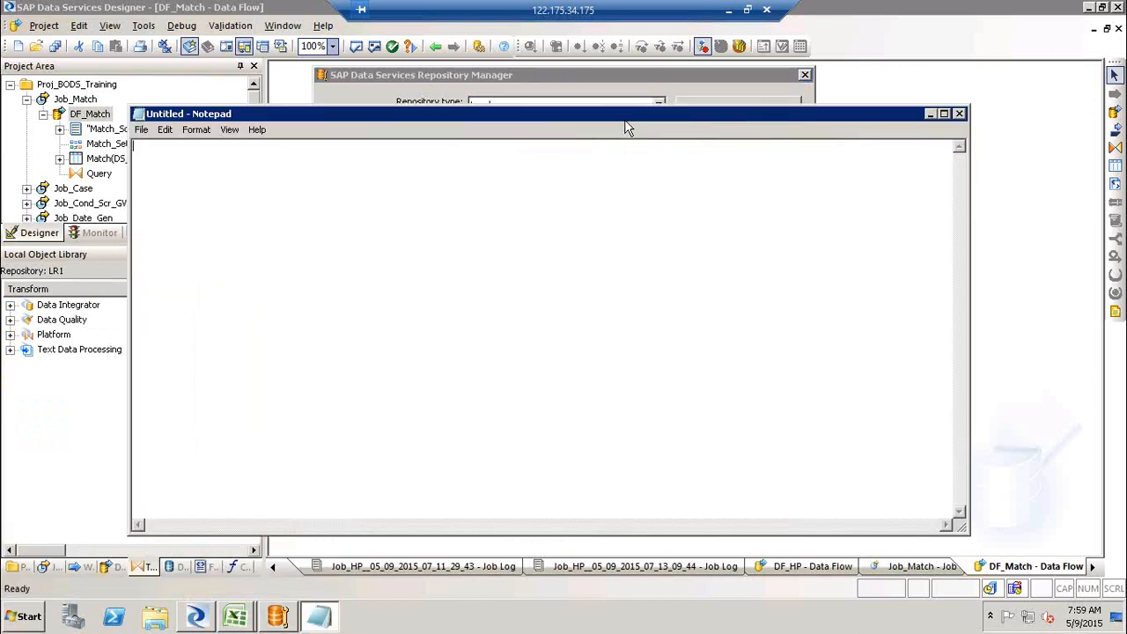
text(1) DB )
text(2) )
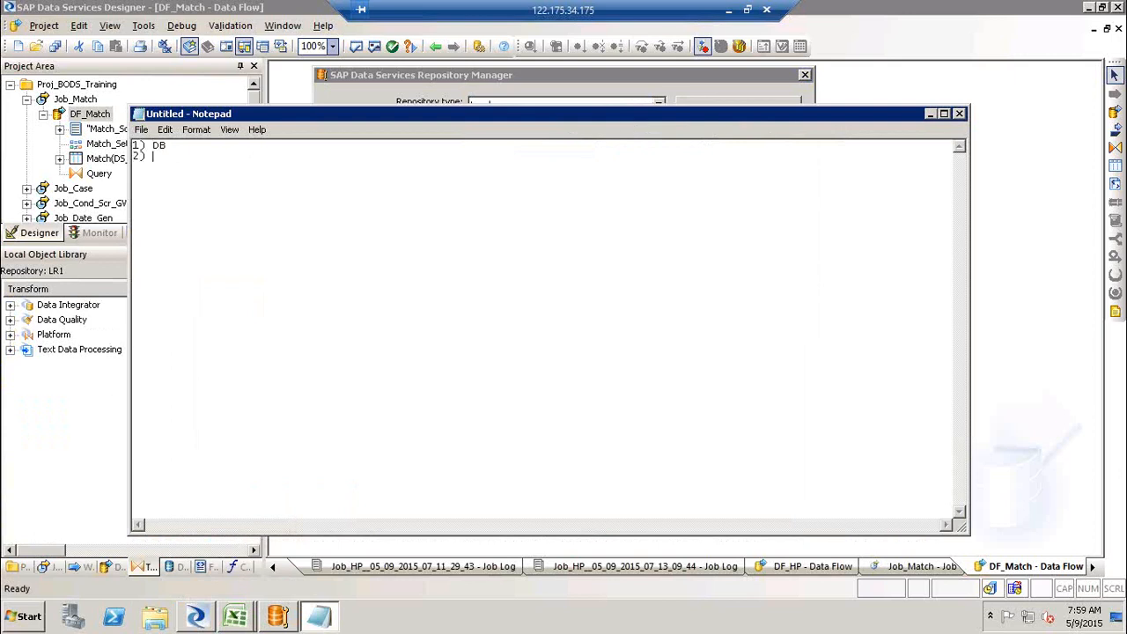
text(LR )
text(3) JS)
text( ()
text( add your LR)
text( to JH)
key(BackSpace)
text(S)
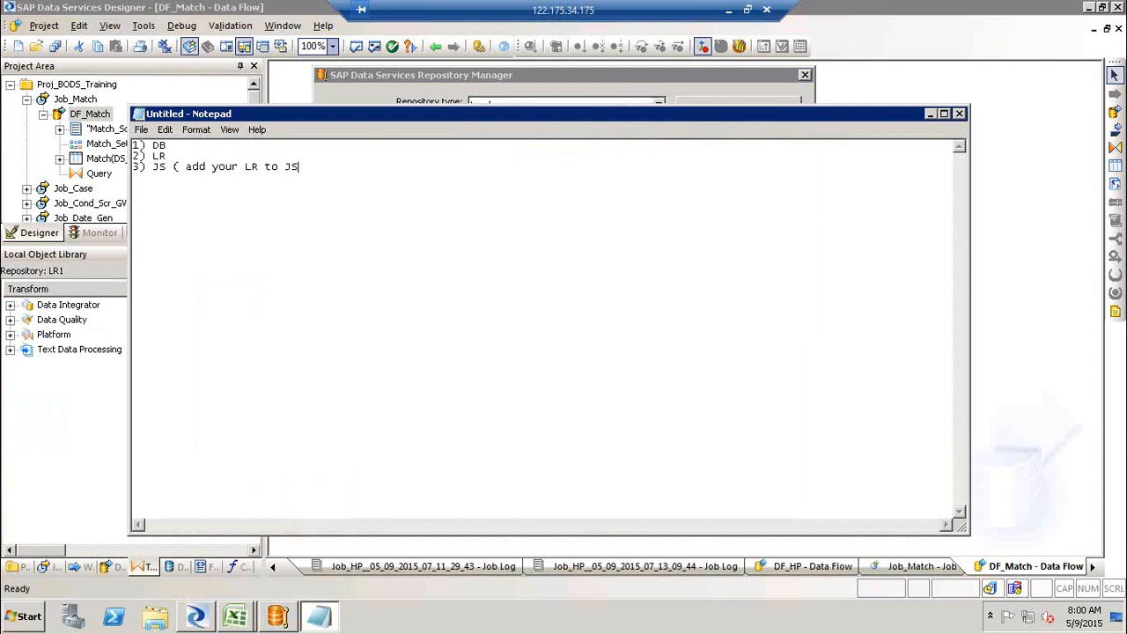
text())
- Launch Data Services Server Manager from the SAP Data Services 4.2 programs and allow it to run
click(41, 614)
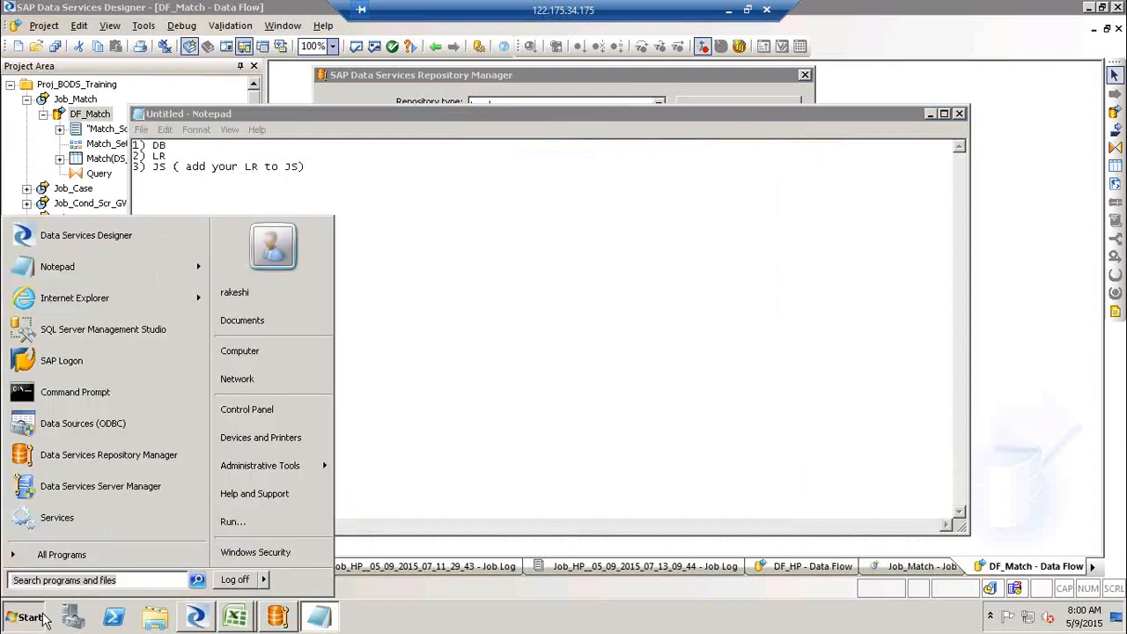
click(112, 561)
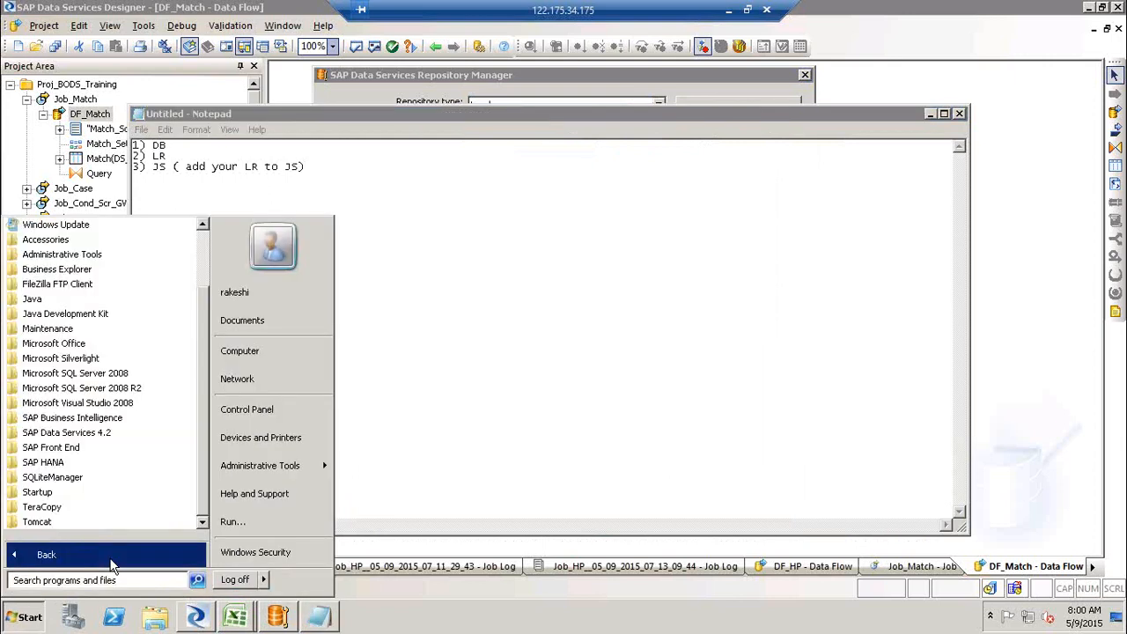
click(108, 434)
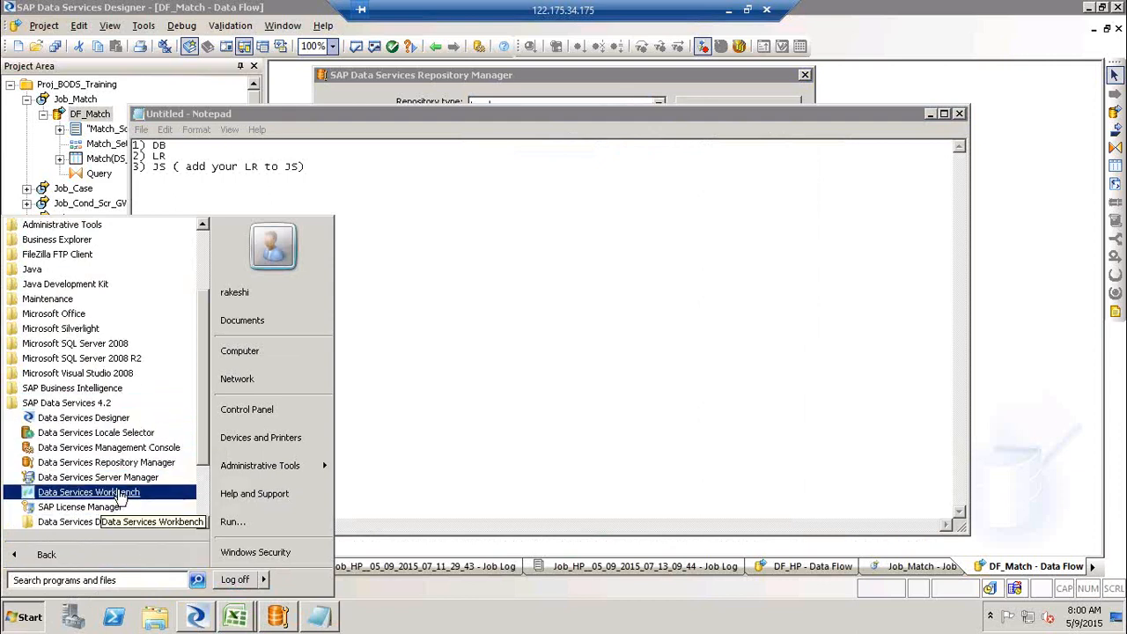
click(128, 480)
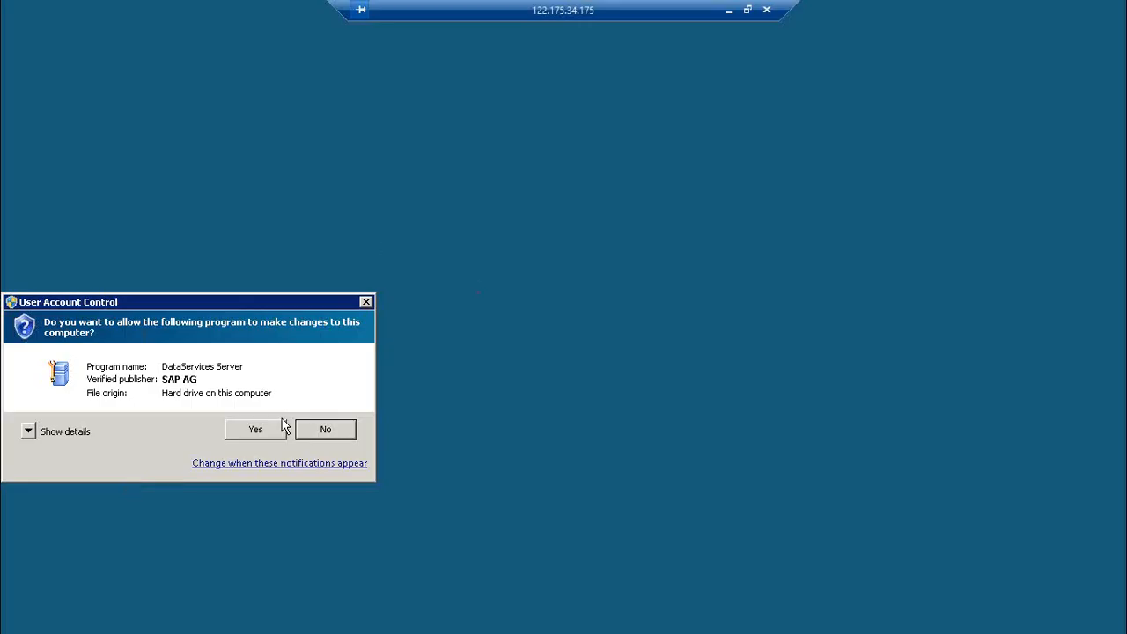
click(259, 430)
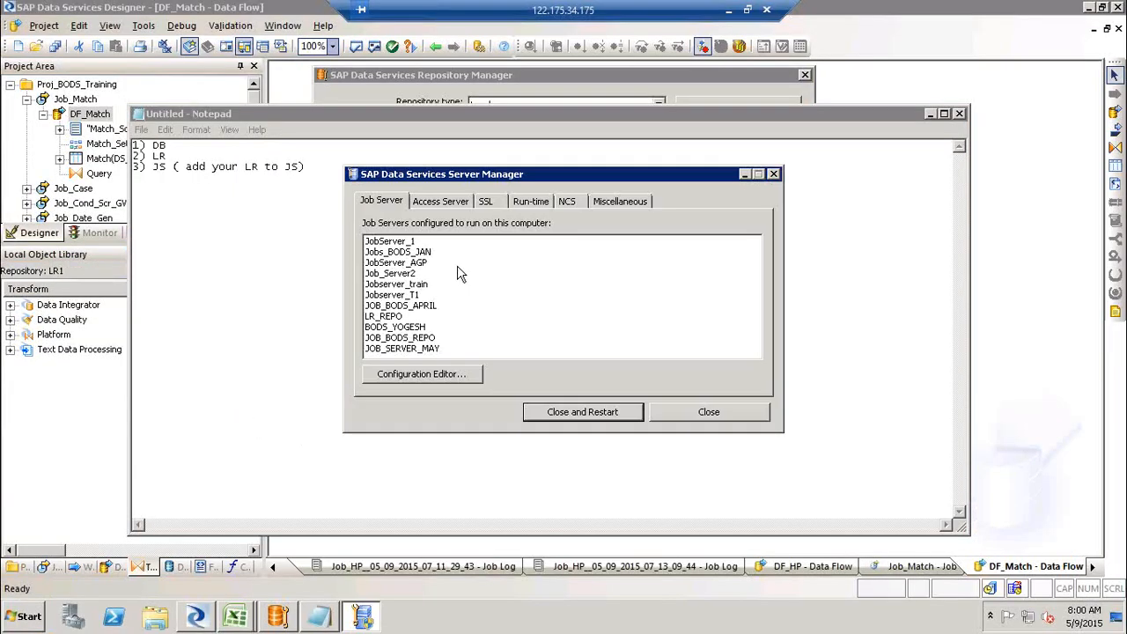
- Open JobServer_1's properties in the Configuration Editor and browse its associated repositories
click(425, 376)
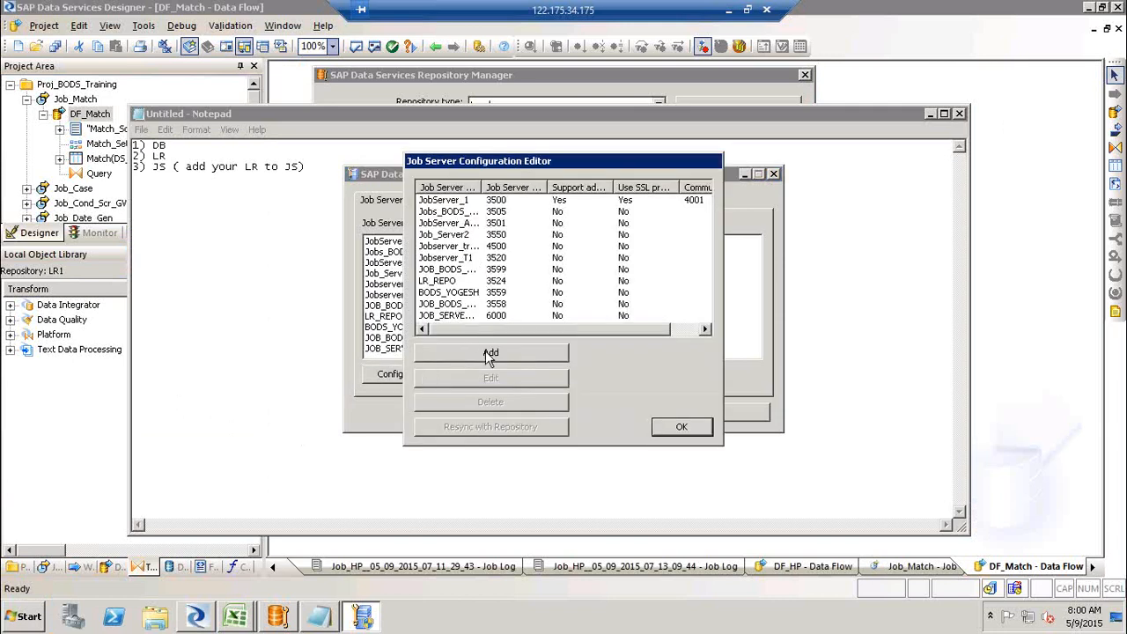
click(455, 202)
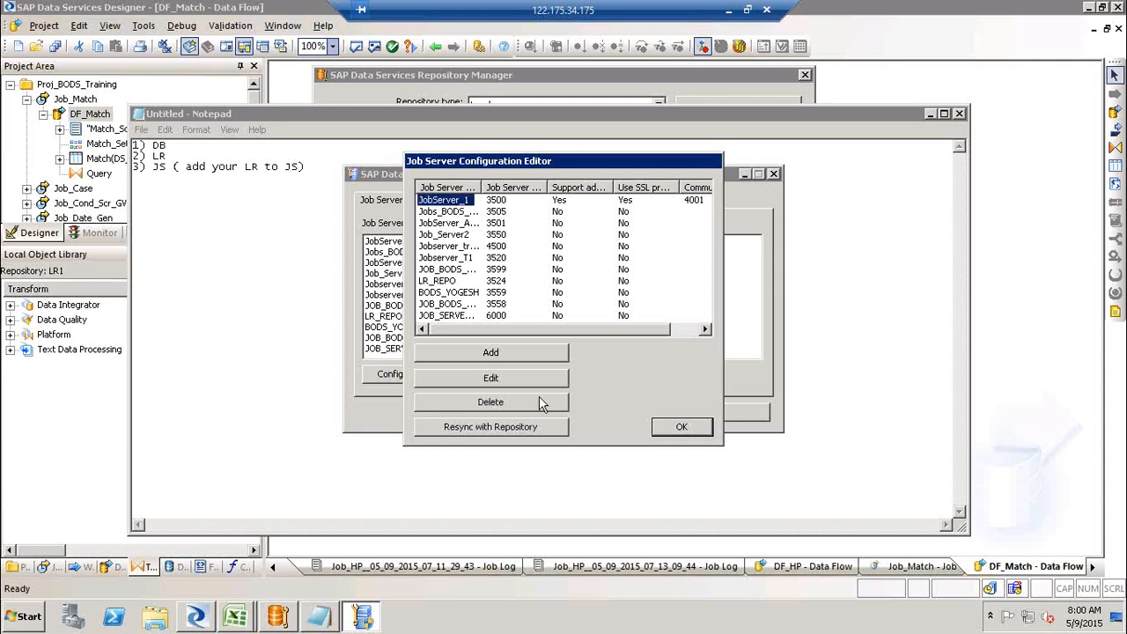
click(509, 376)
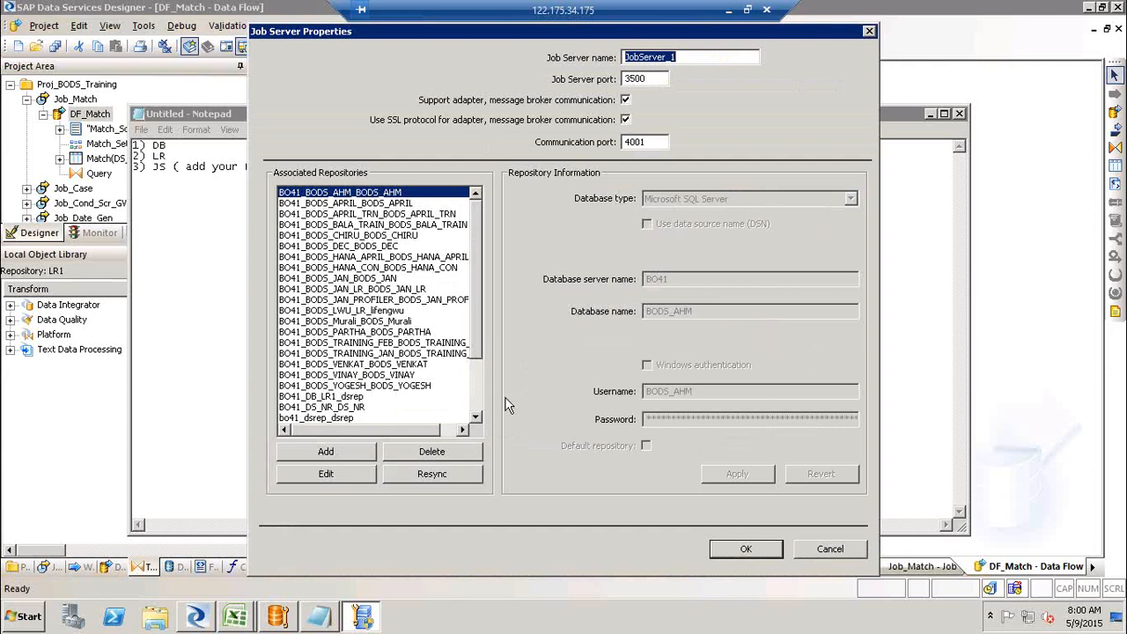
scroll(478, 409, down, 3)
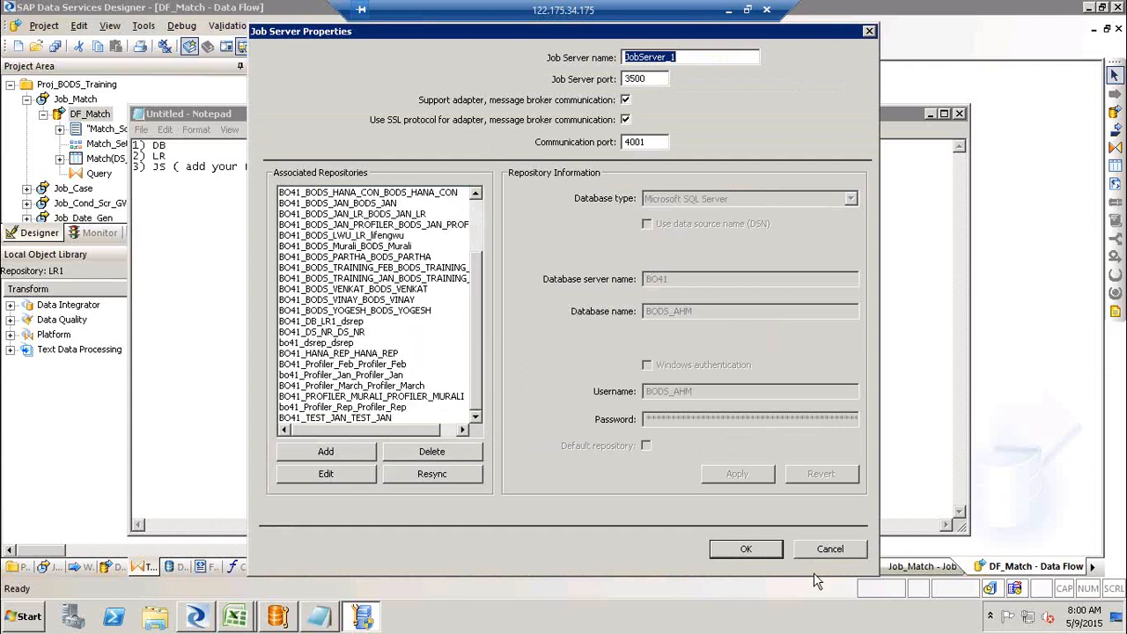
click(863, 547)
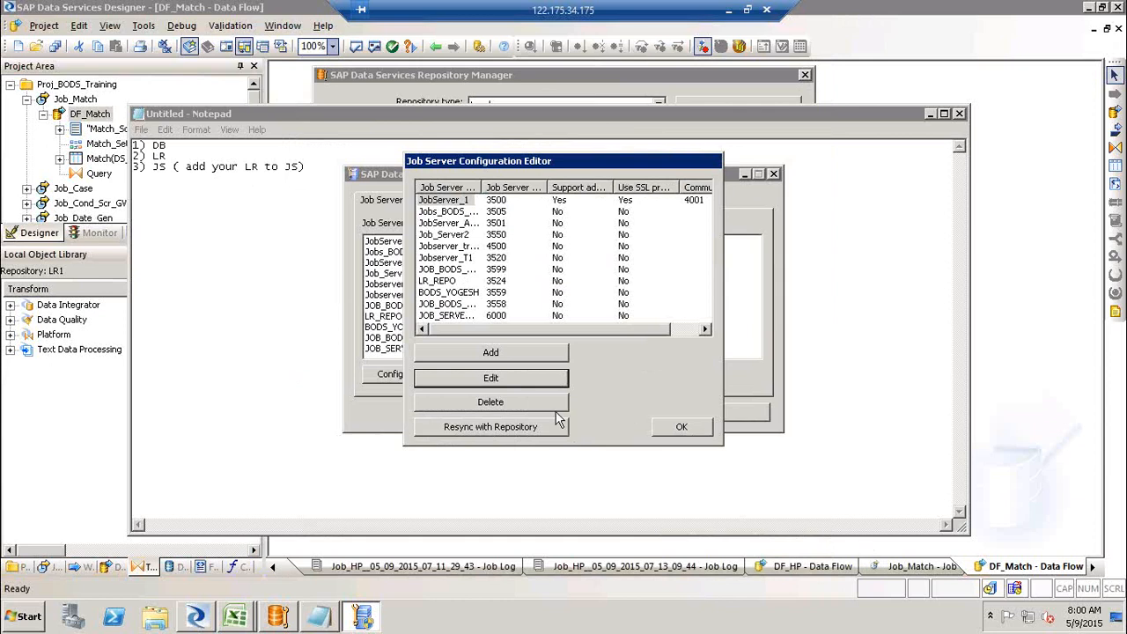
- Try adding a new associated repository to JobServer_1 and cancel the properties dialog
click(519, 381)
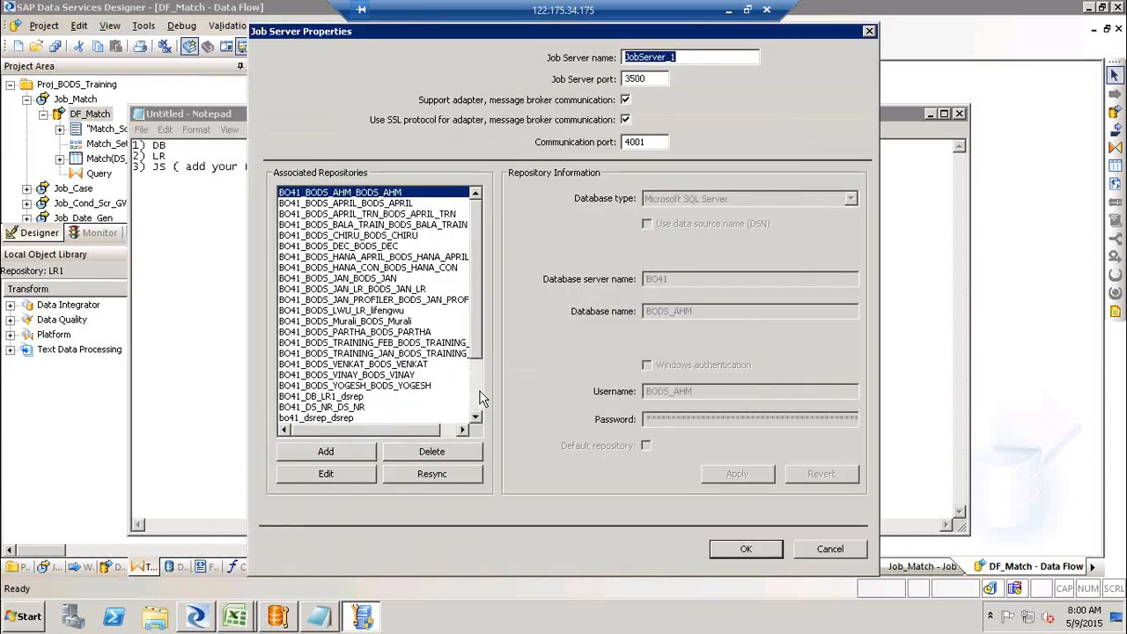
scroll(482, 399, down, 3)
click(348, 453)
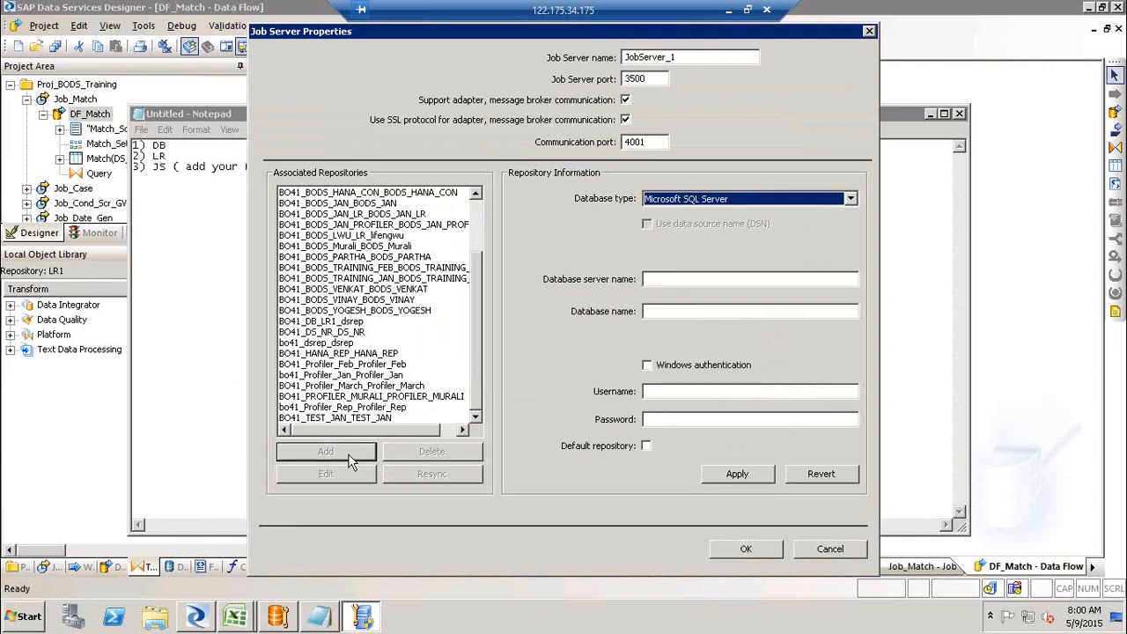
drag(474, 352, 474, 245)
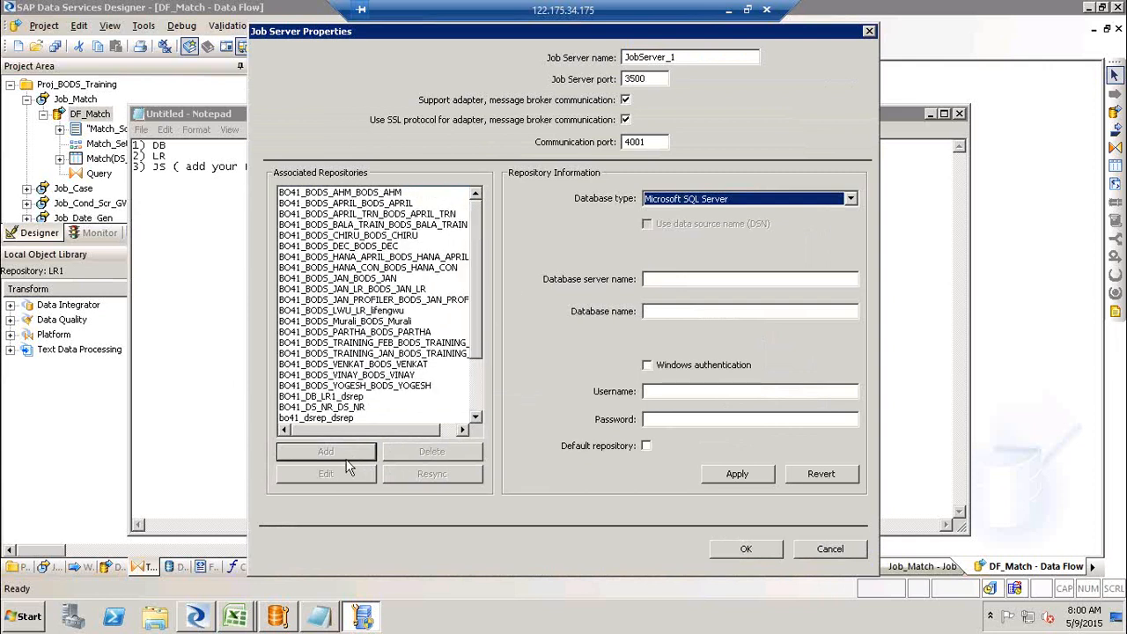
click(858, 550)
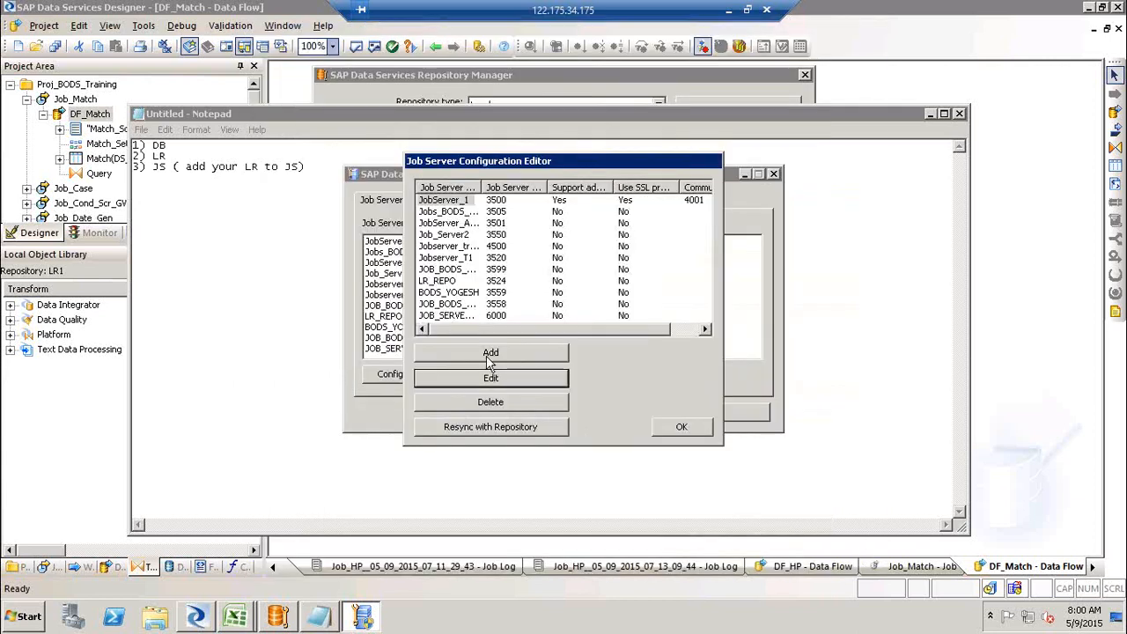
- Reopen JobServer_1's properties and close them without changes
click(435, 200)
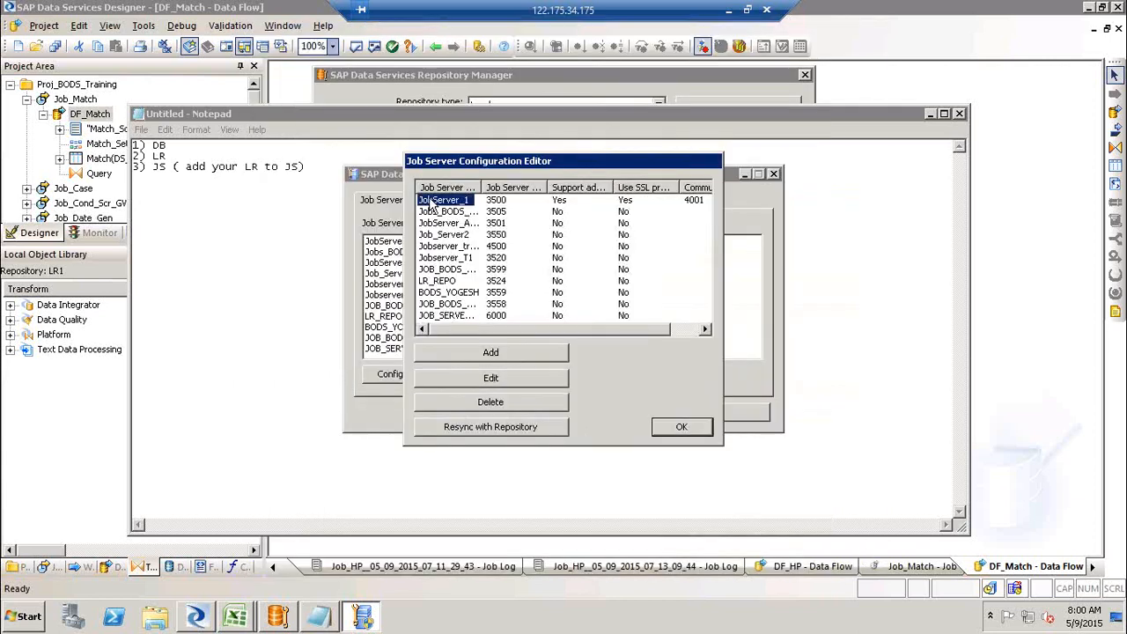
click(510, 377)
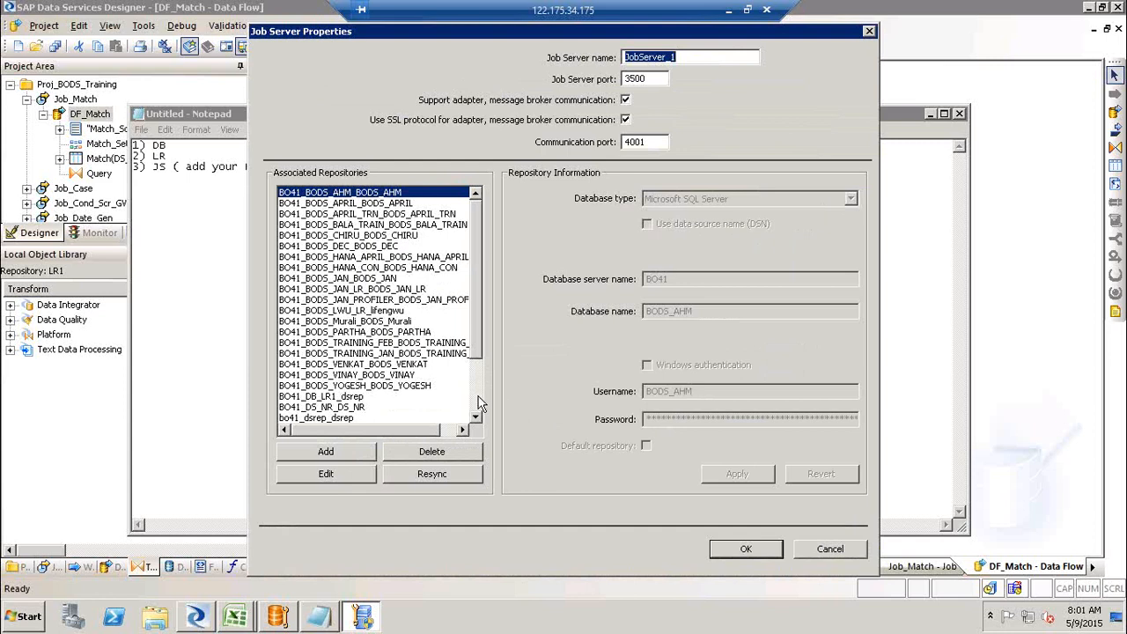
click(848, 544)
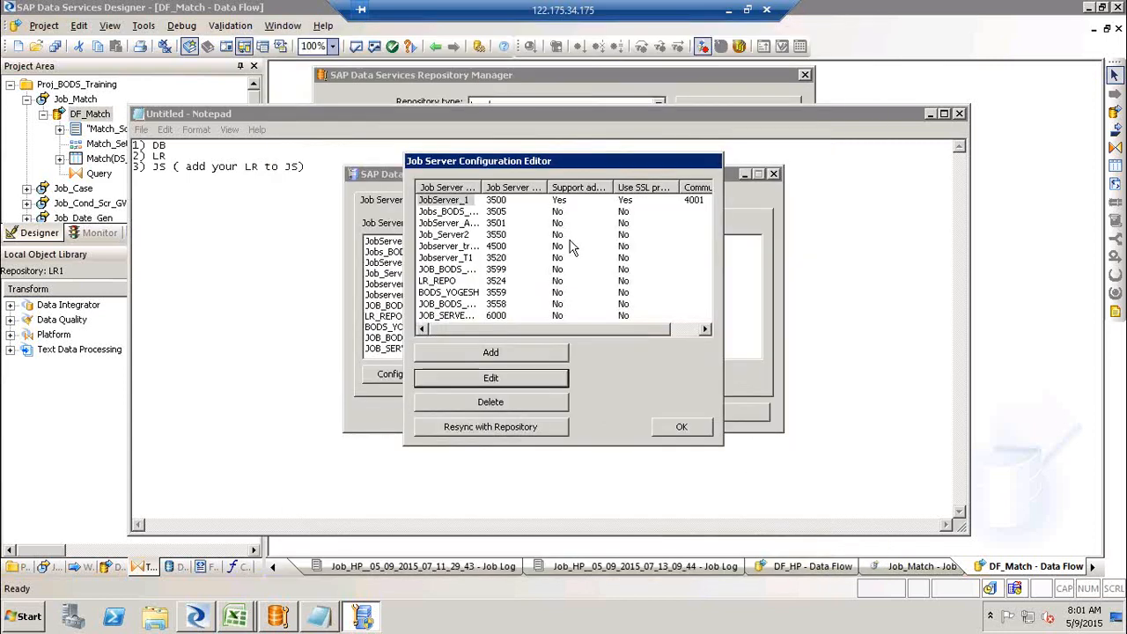
- Widen the job server name column, then open JobServer_1's properties and cancel them unchanged
drag(481, 187, 540, 188)
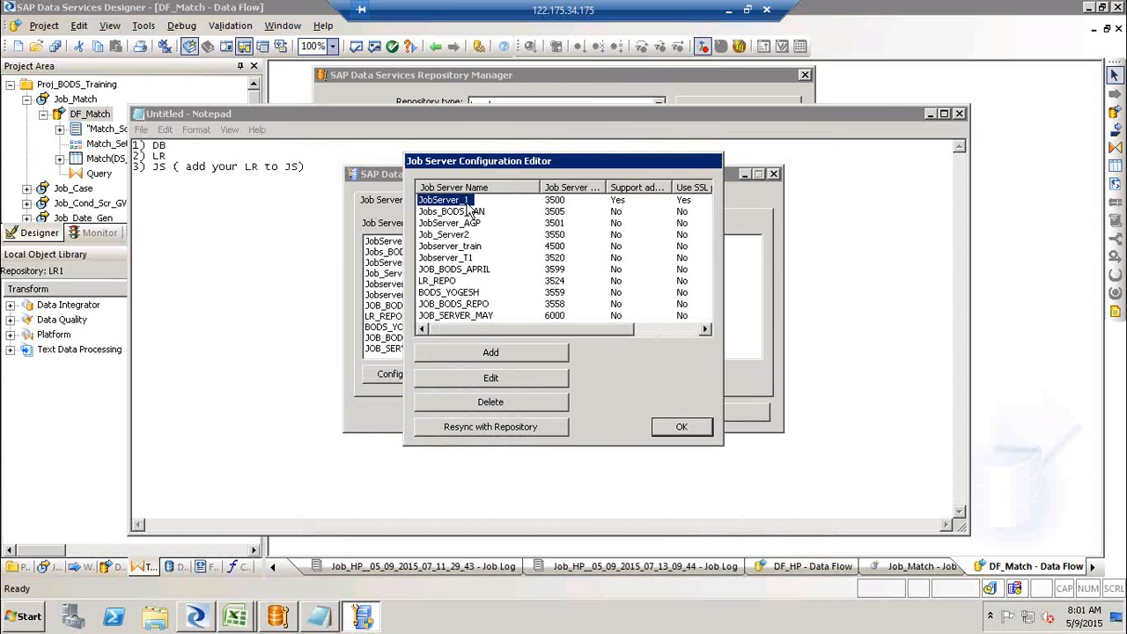
click(507, 385)
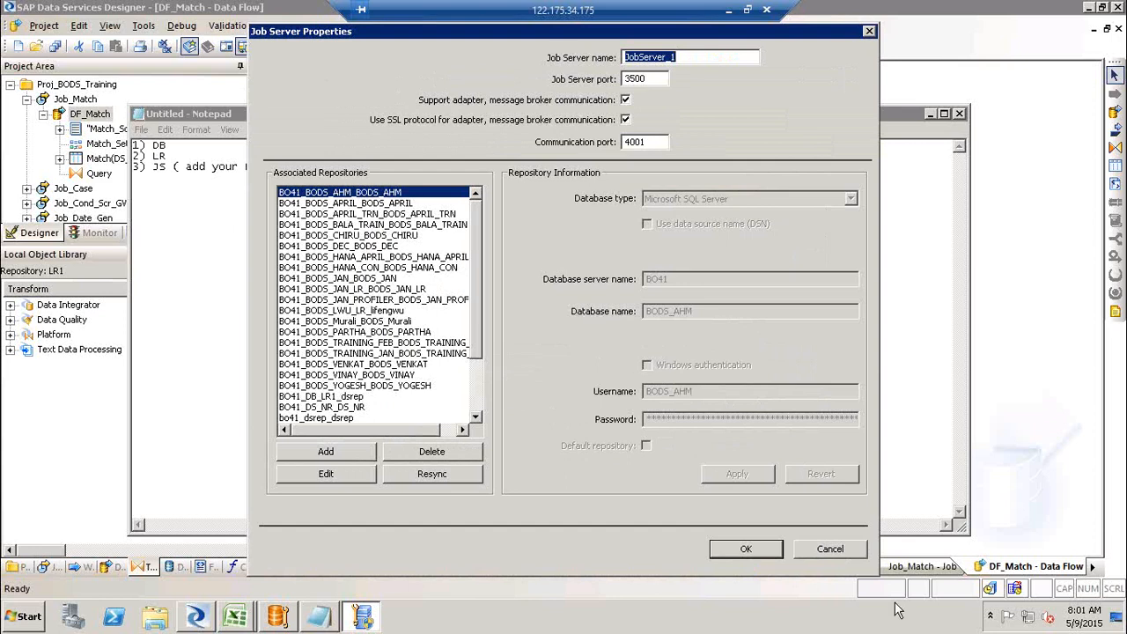
click(839, 552)
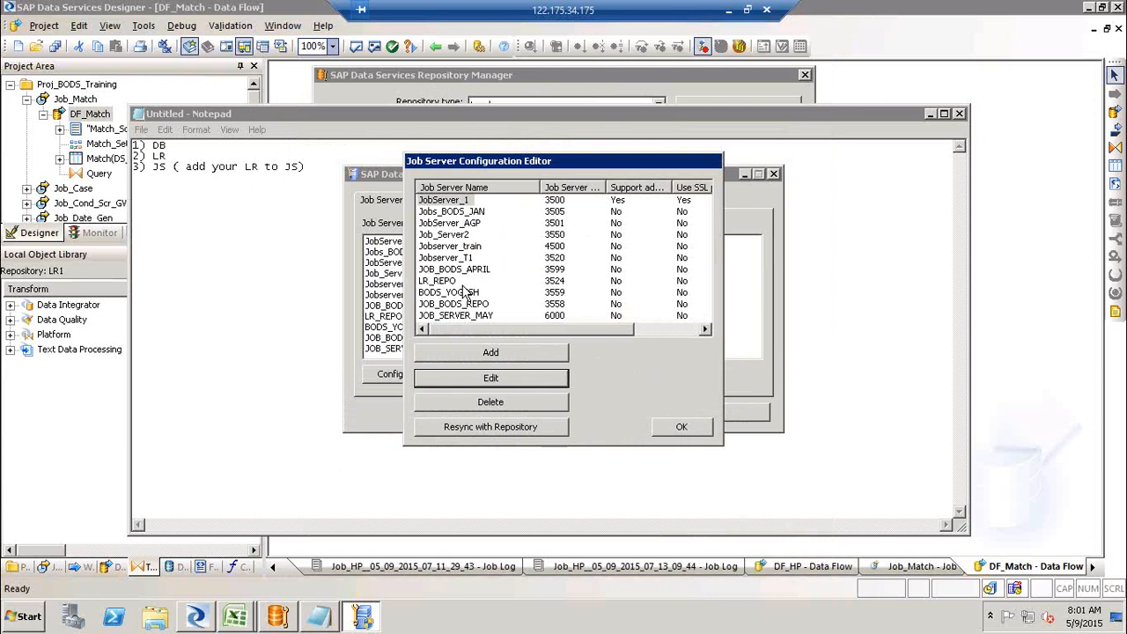
- Start adding an associated repository to JobServer_1, browse the repository list, and cancel without entering details
click(445, 201)
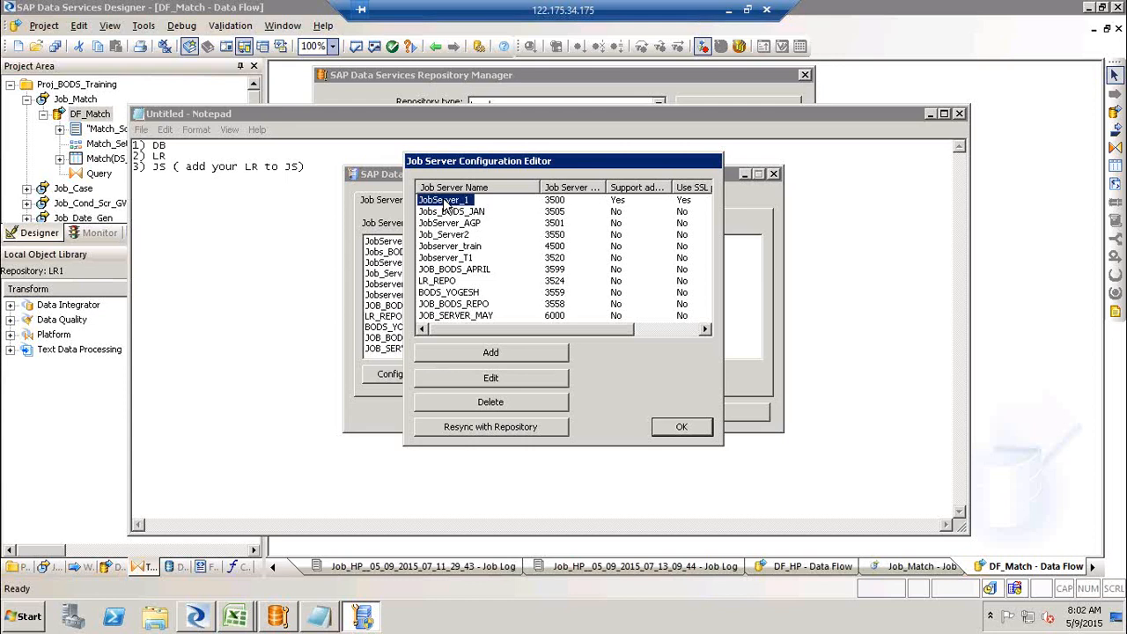
click(498, 379)
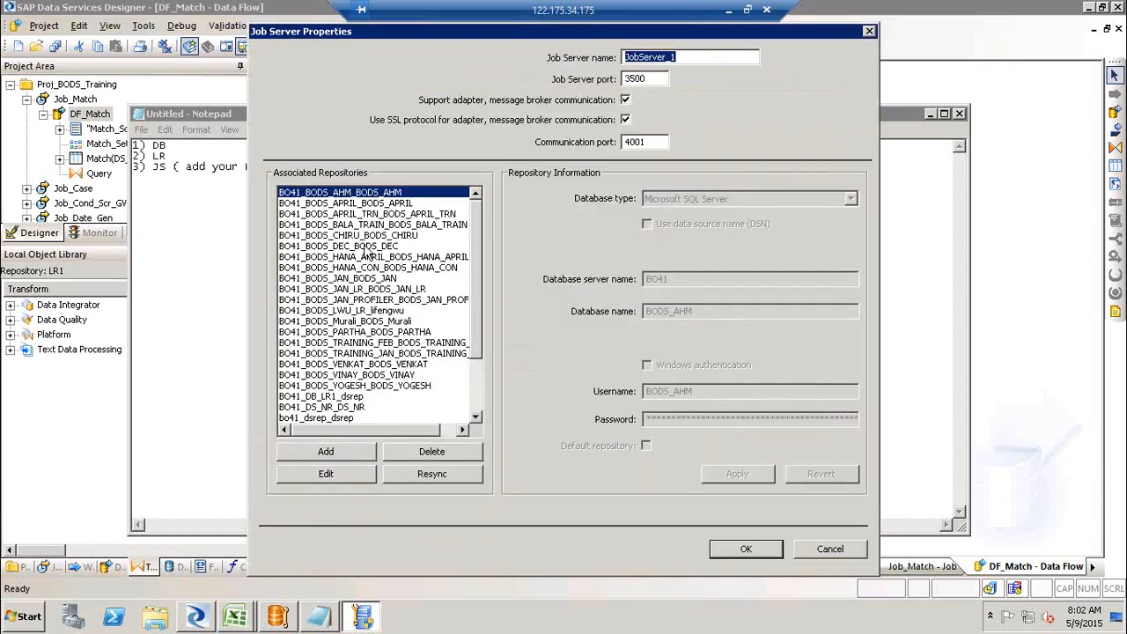
click(325, 451)
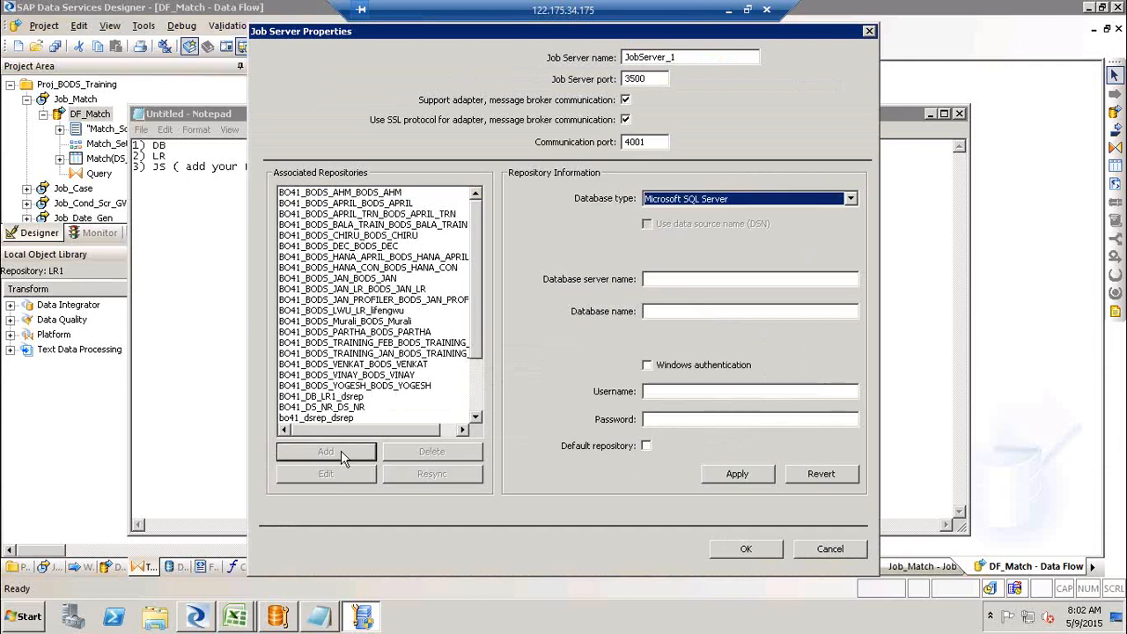
click(719, 280)
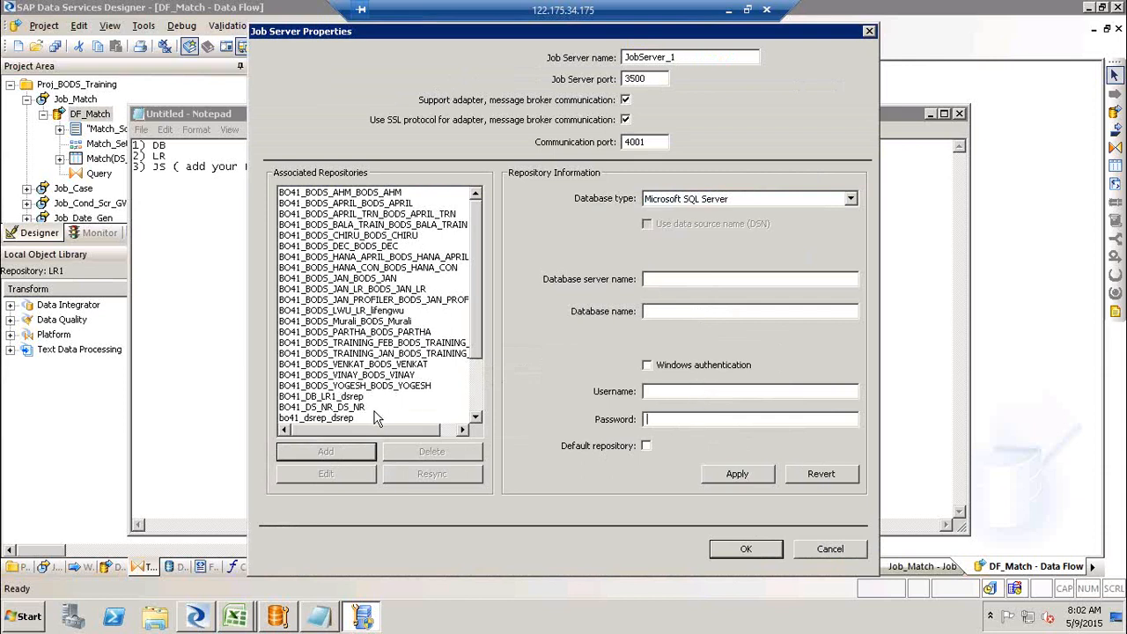
click(475, 407)
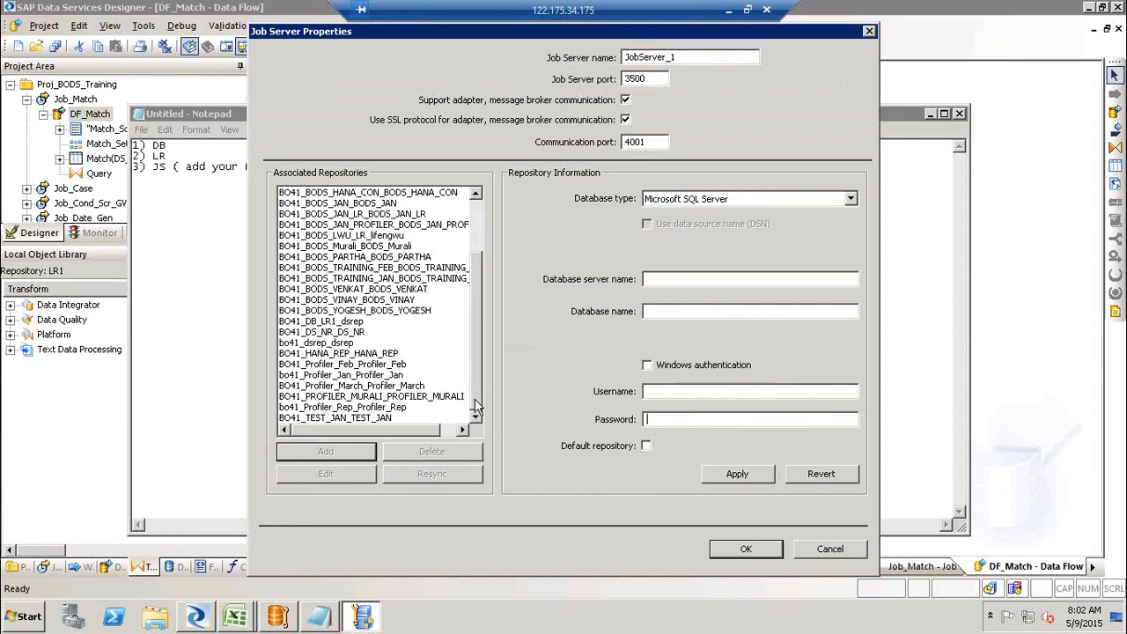
click(843, 551)
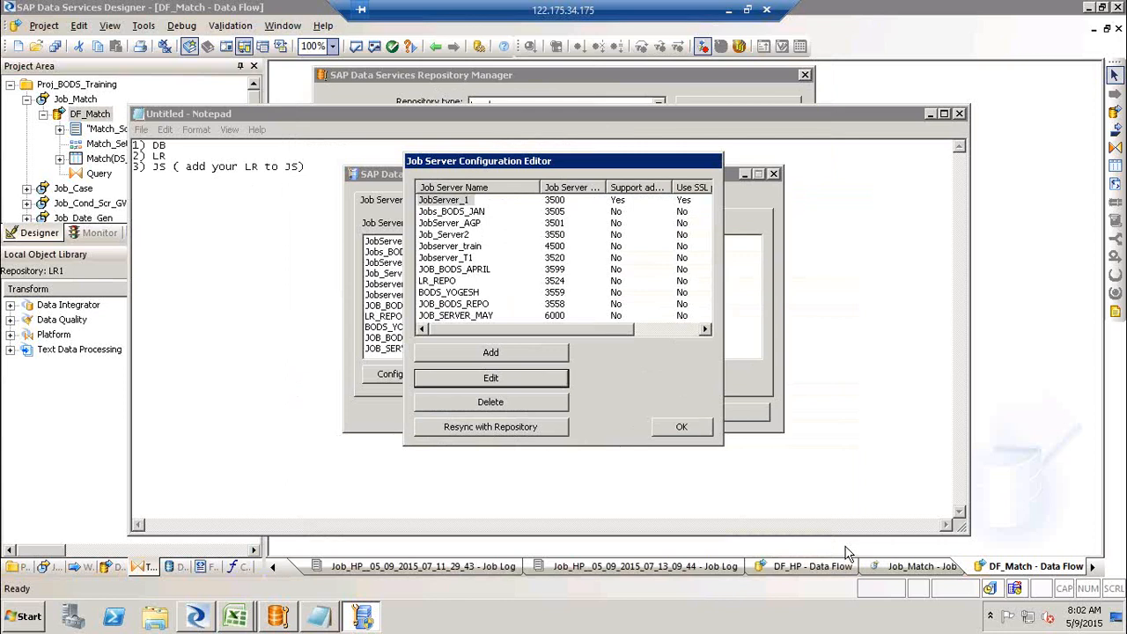
- Close the Job Server Configuration Editor and the Data Services Server Manager
click(681, 428)
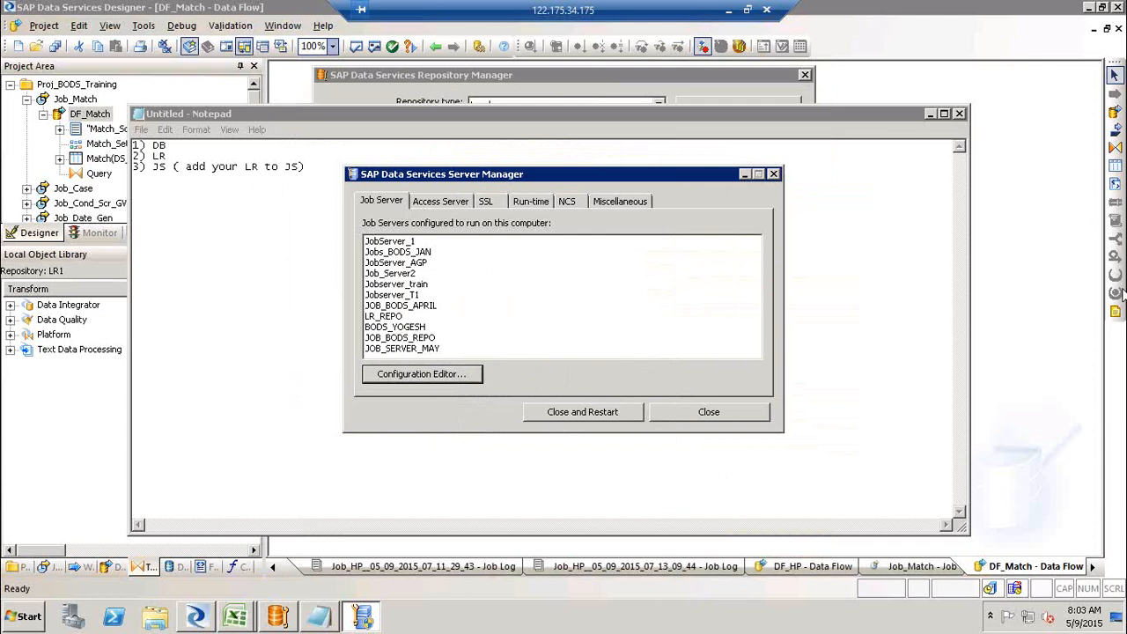
click(774, 175)
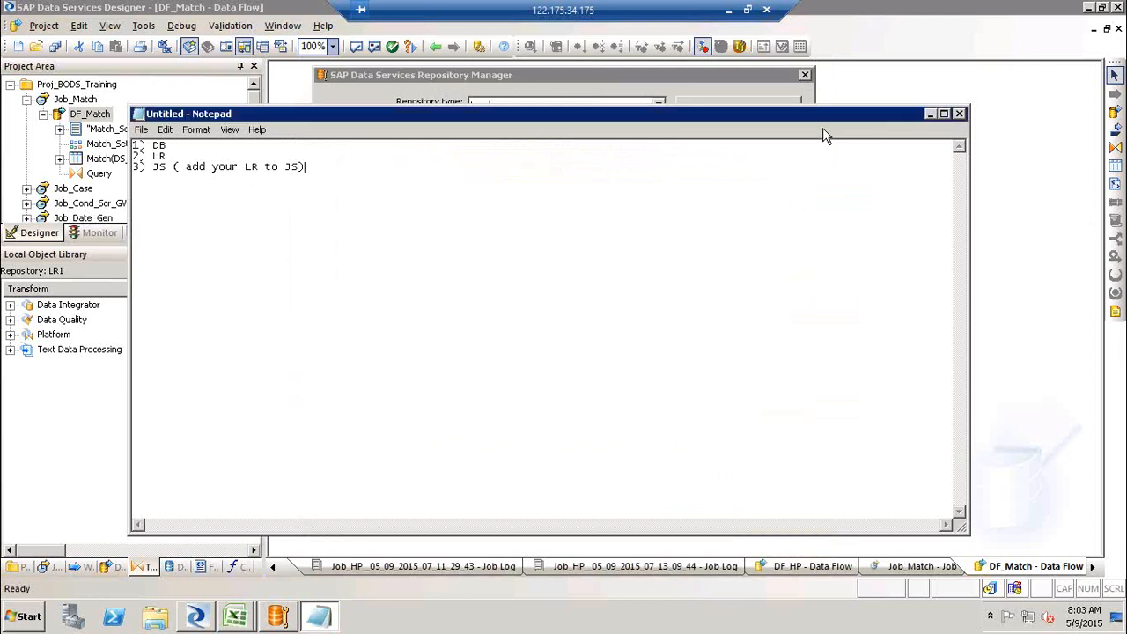
- Close the Notepad setup notes without saving, and close the Repository Manager
drag(838, 128, 733, 142)
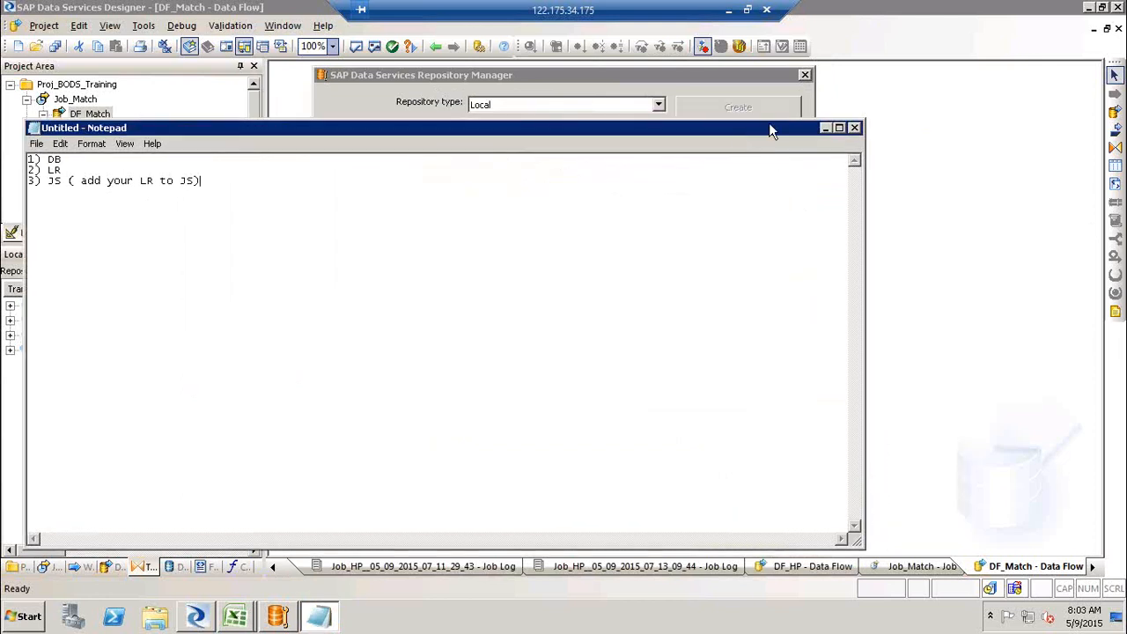
click(855, 128)
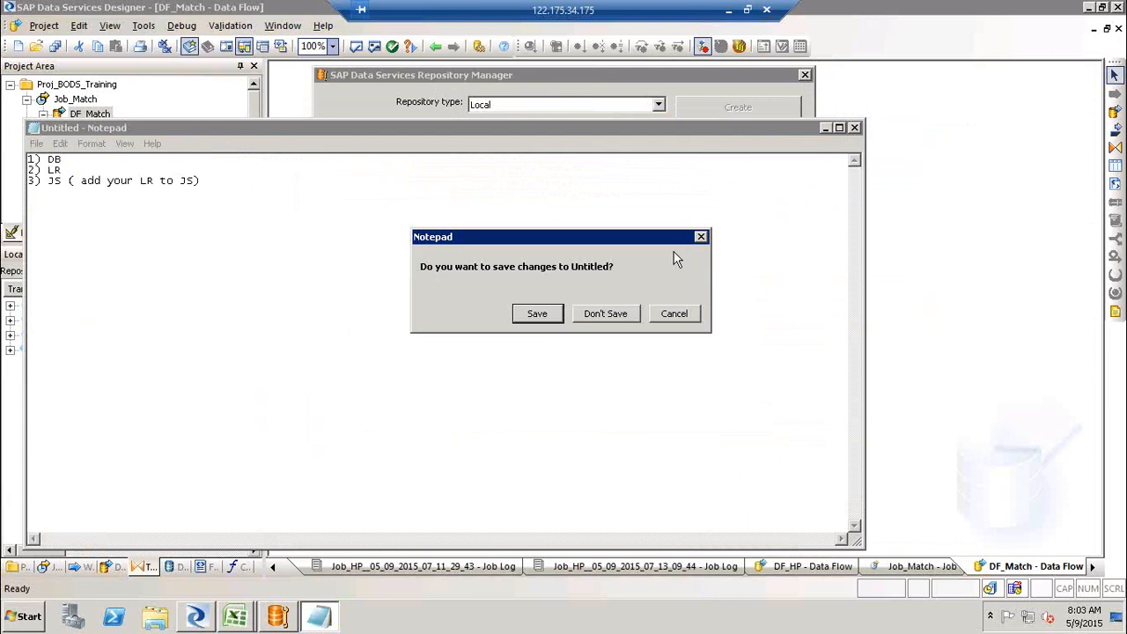
click(616, 309)
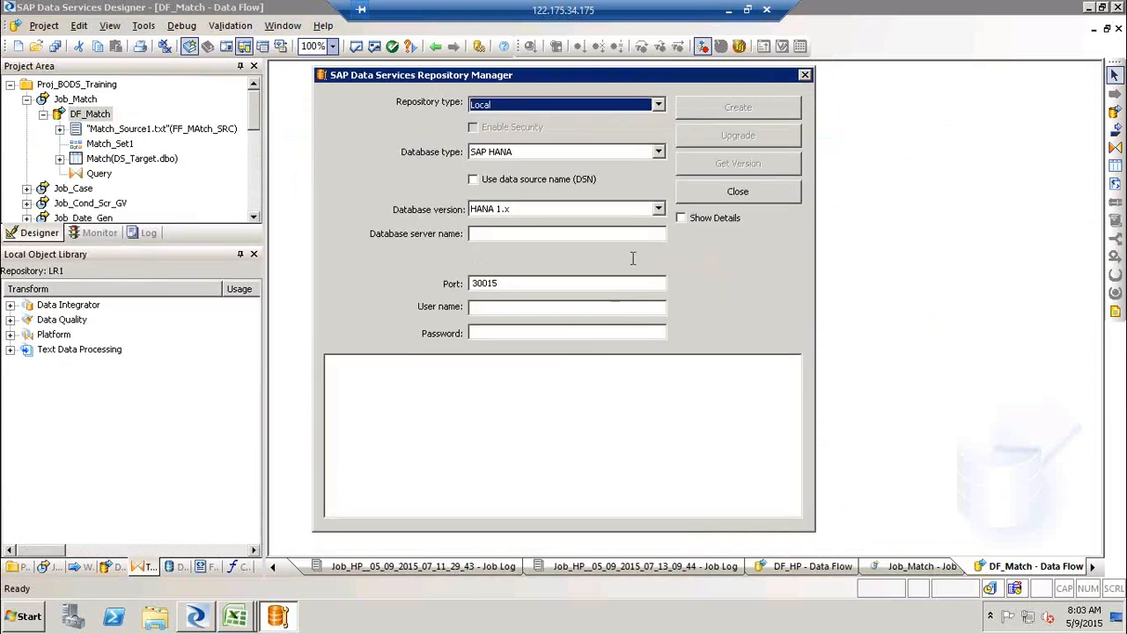
click(747, 190)
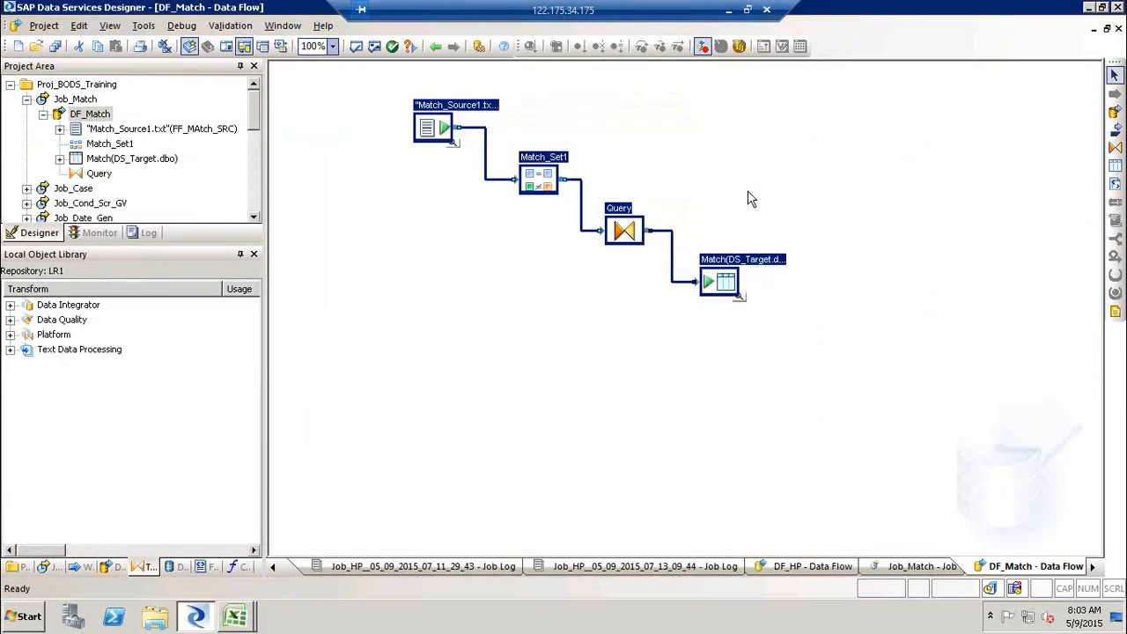